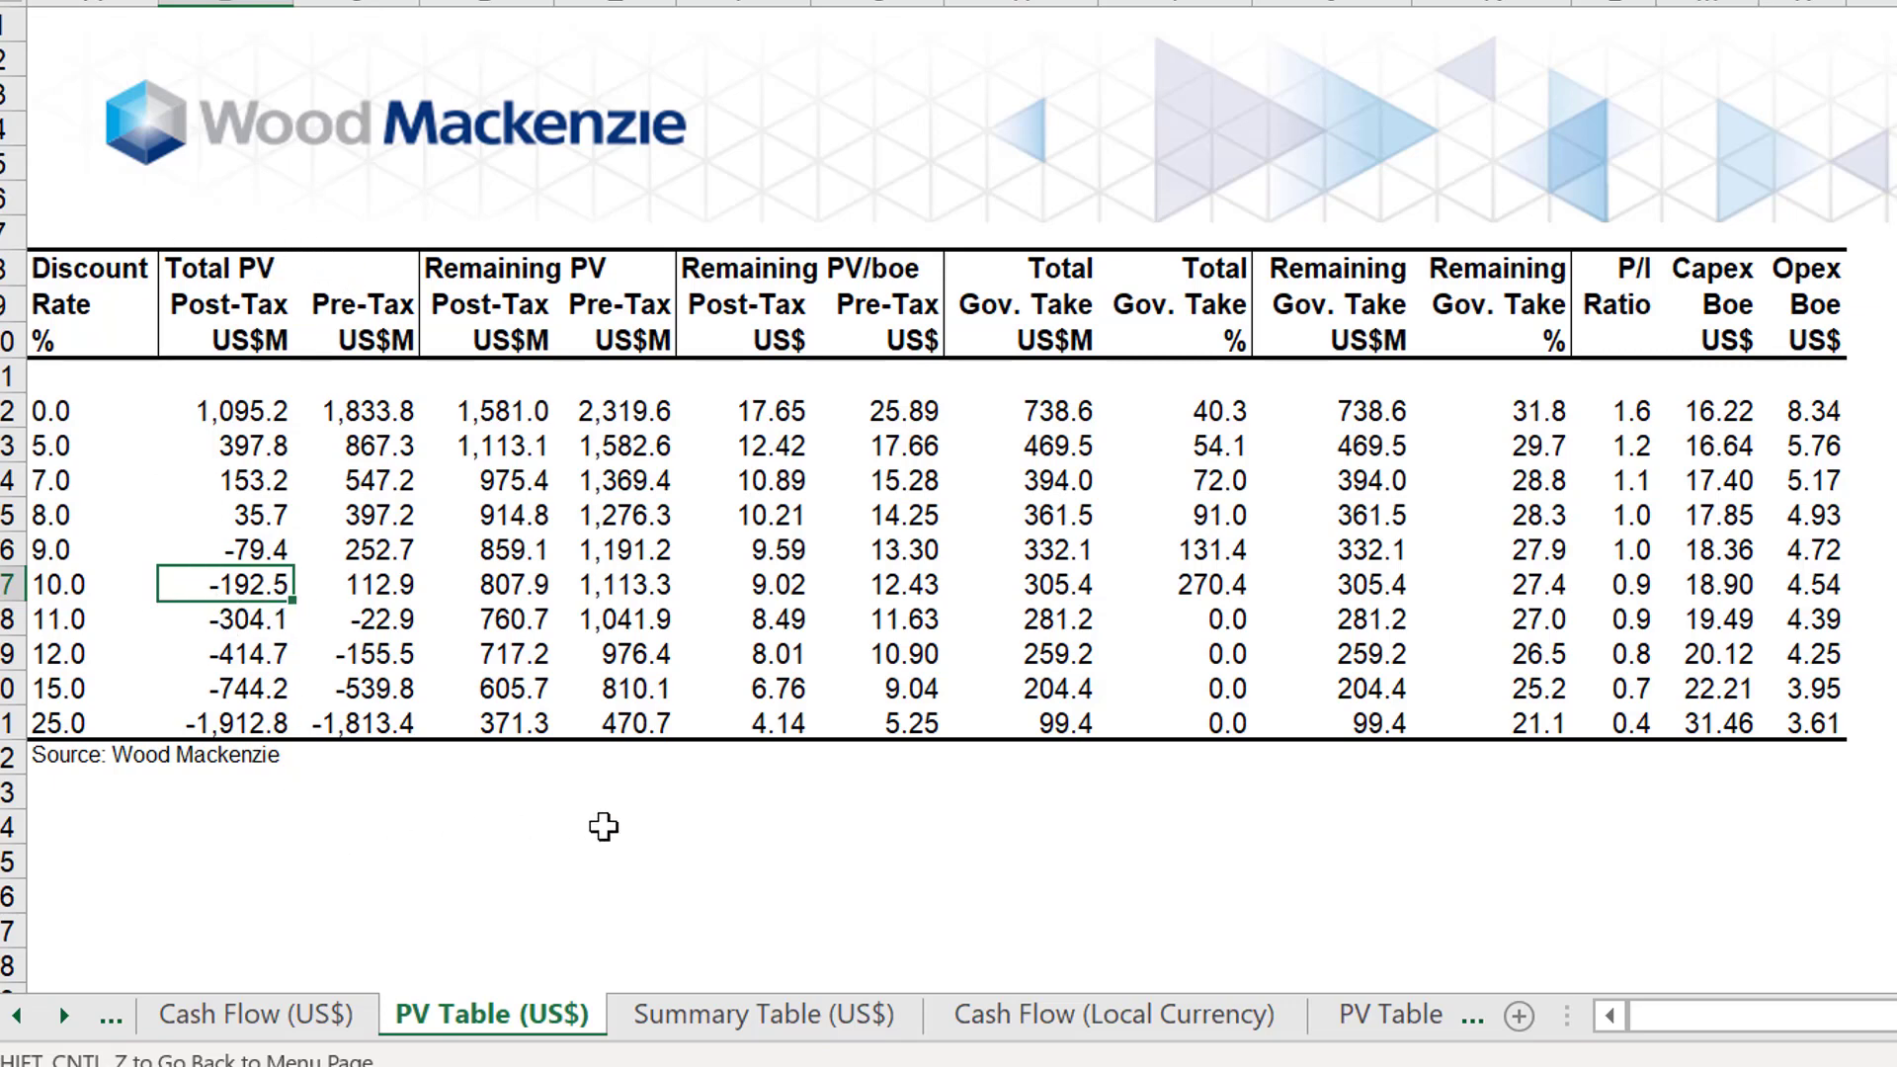
Review the yearly cash flows, totals and PV rows on the Cash Flow (US$) sheet.
{"action": "left_click", "coordinate": [295, 1024]}
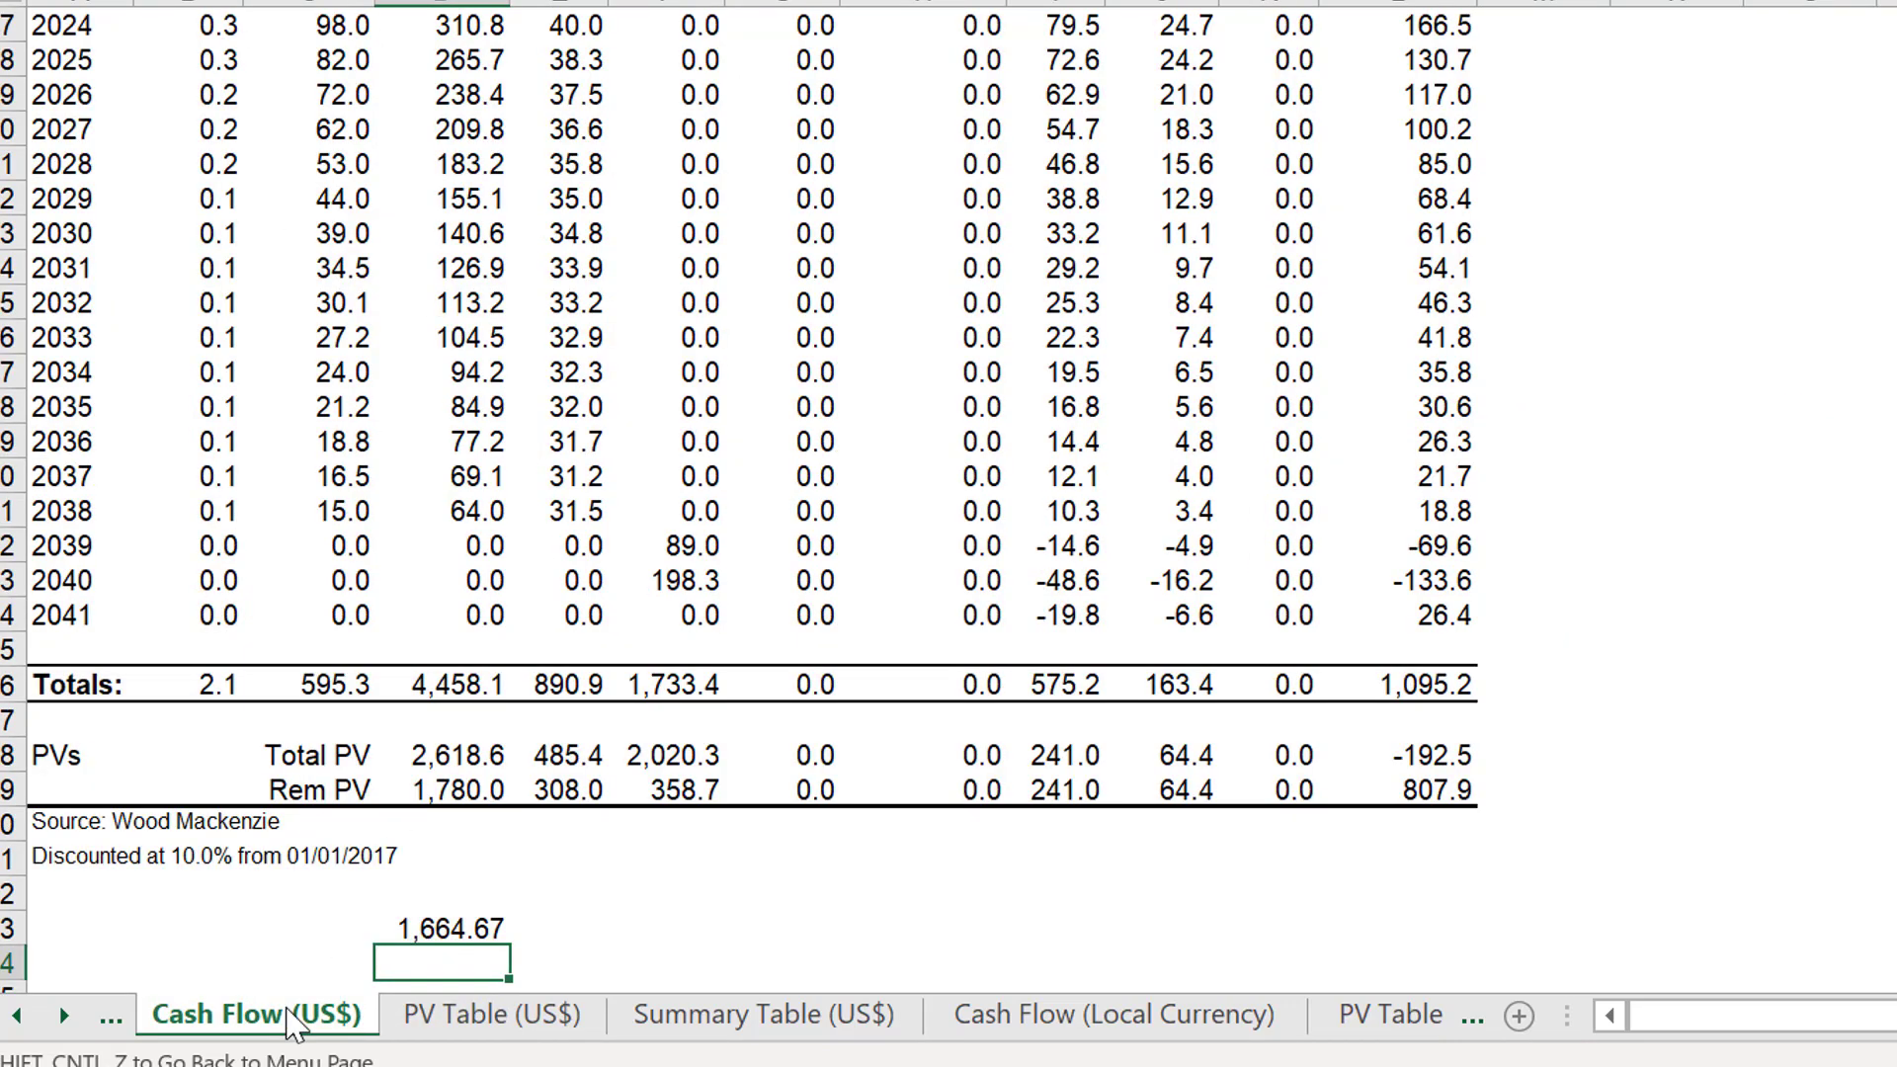
{"action": "key", "text": "Page_Up"}
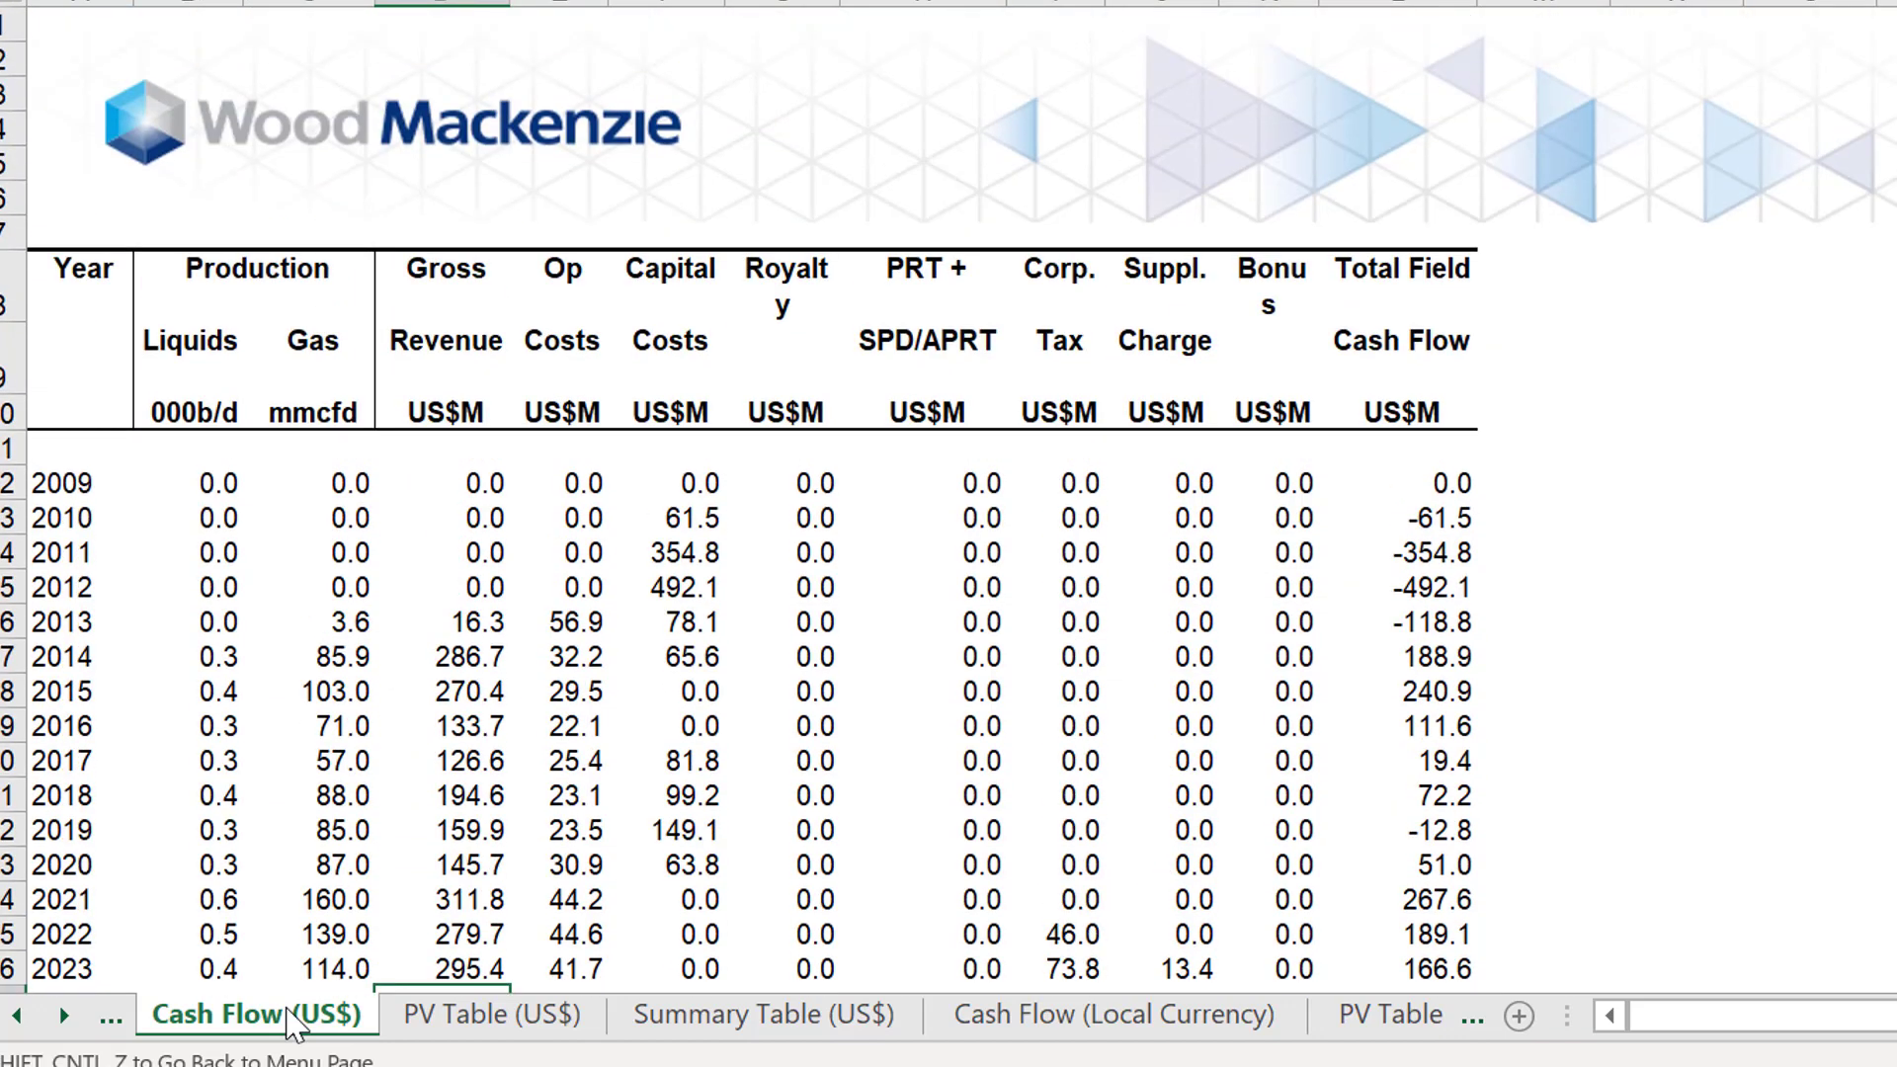
{"action": "key", "text": "Page_Down"}
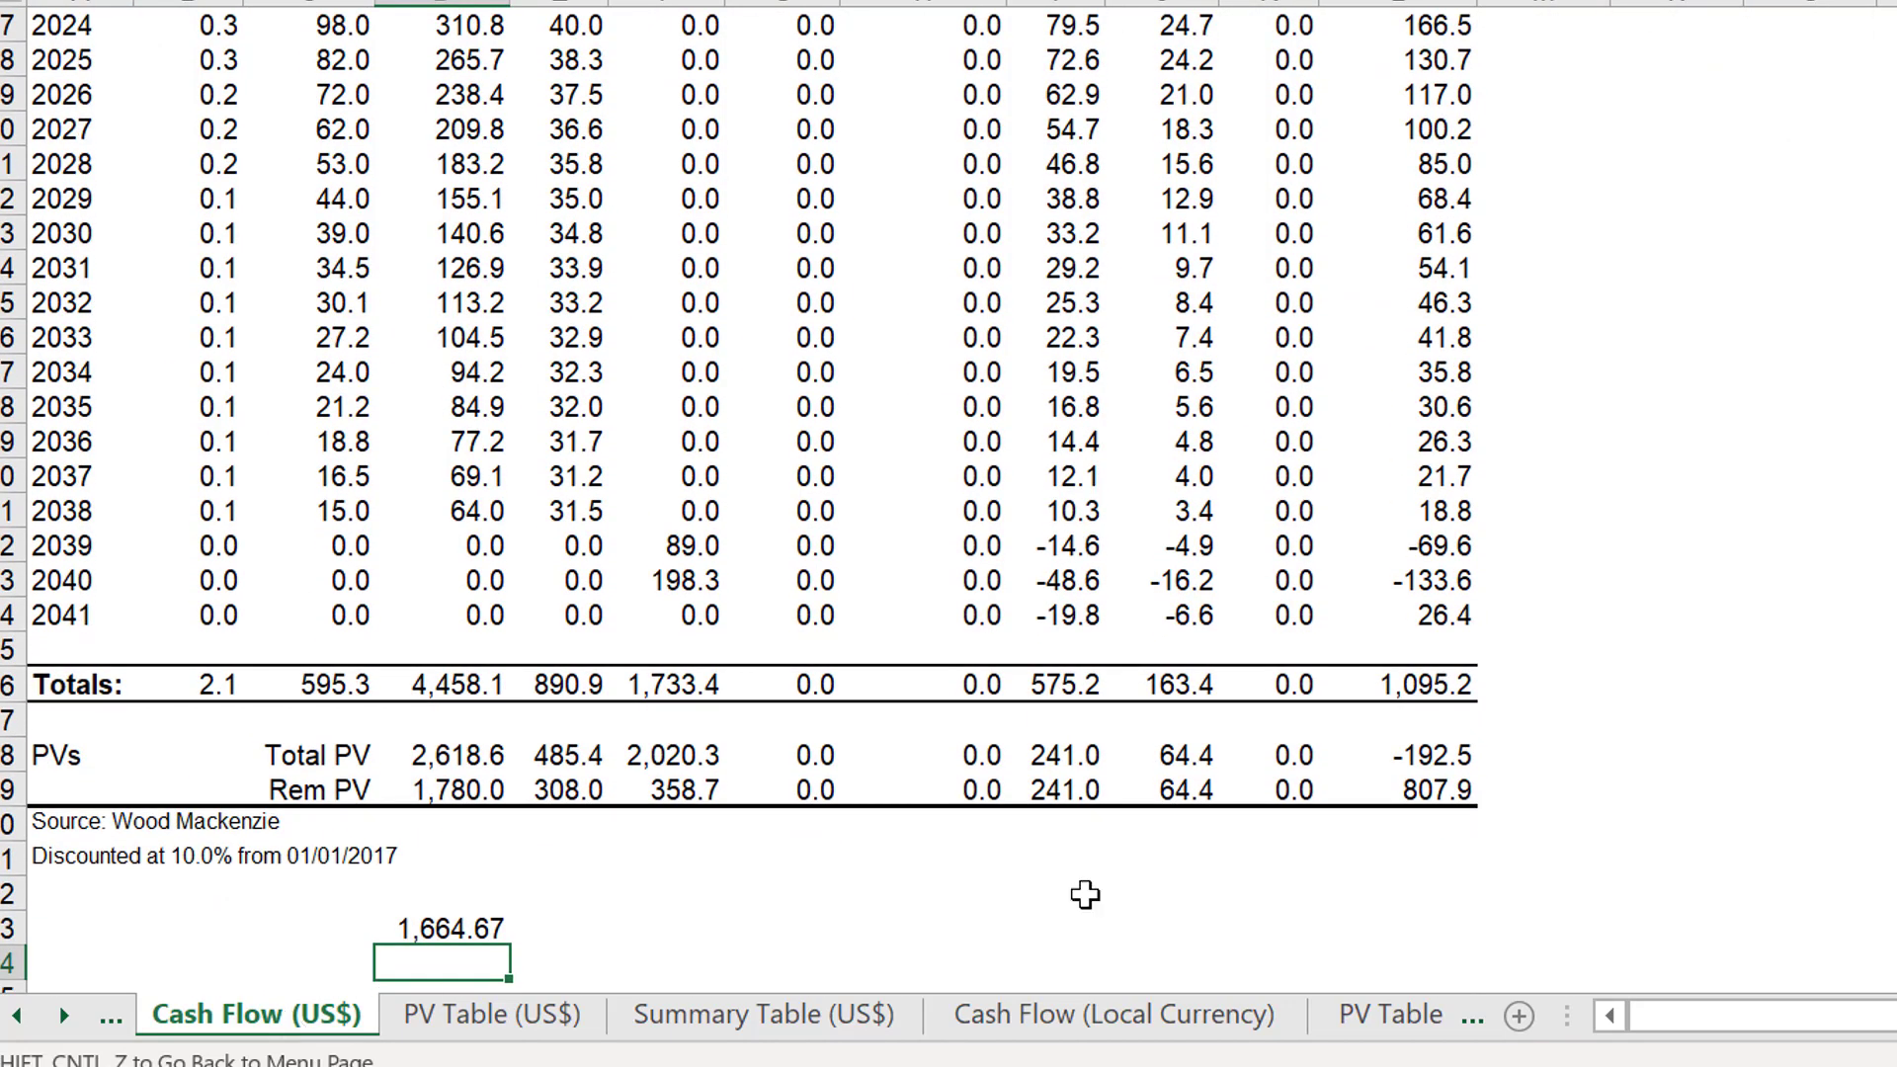
{"action": "left_click", "coordinate": [1471, 753]}
{"action": "key", "text": "Page_Up"}
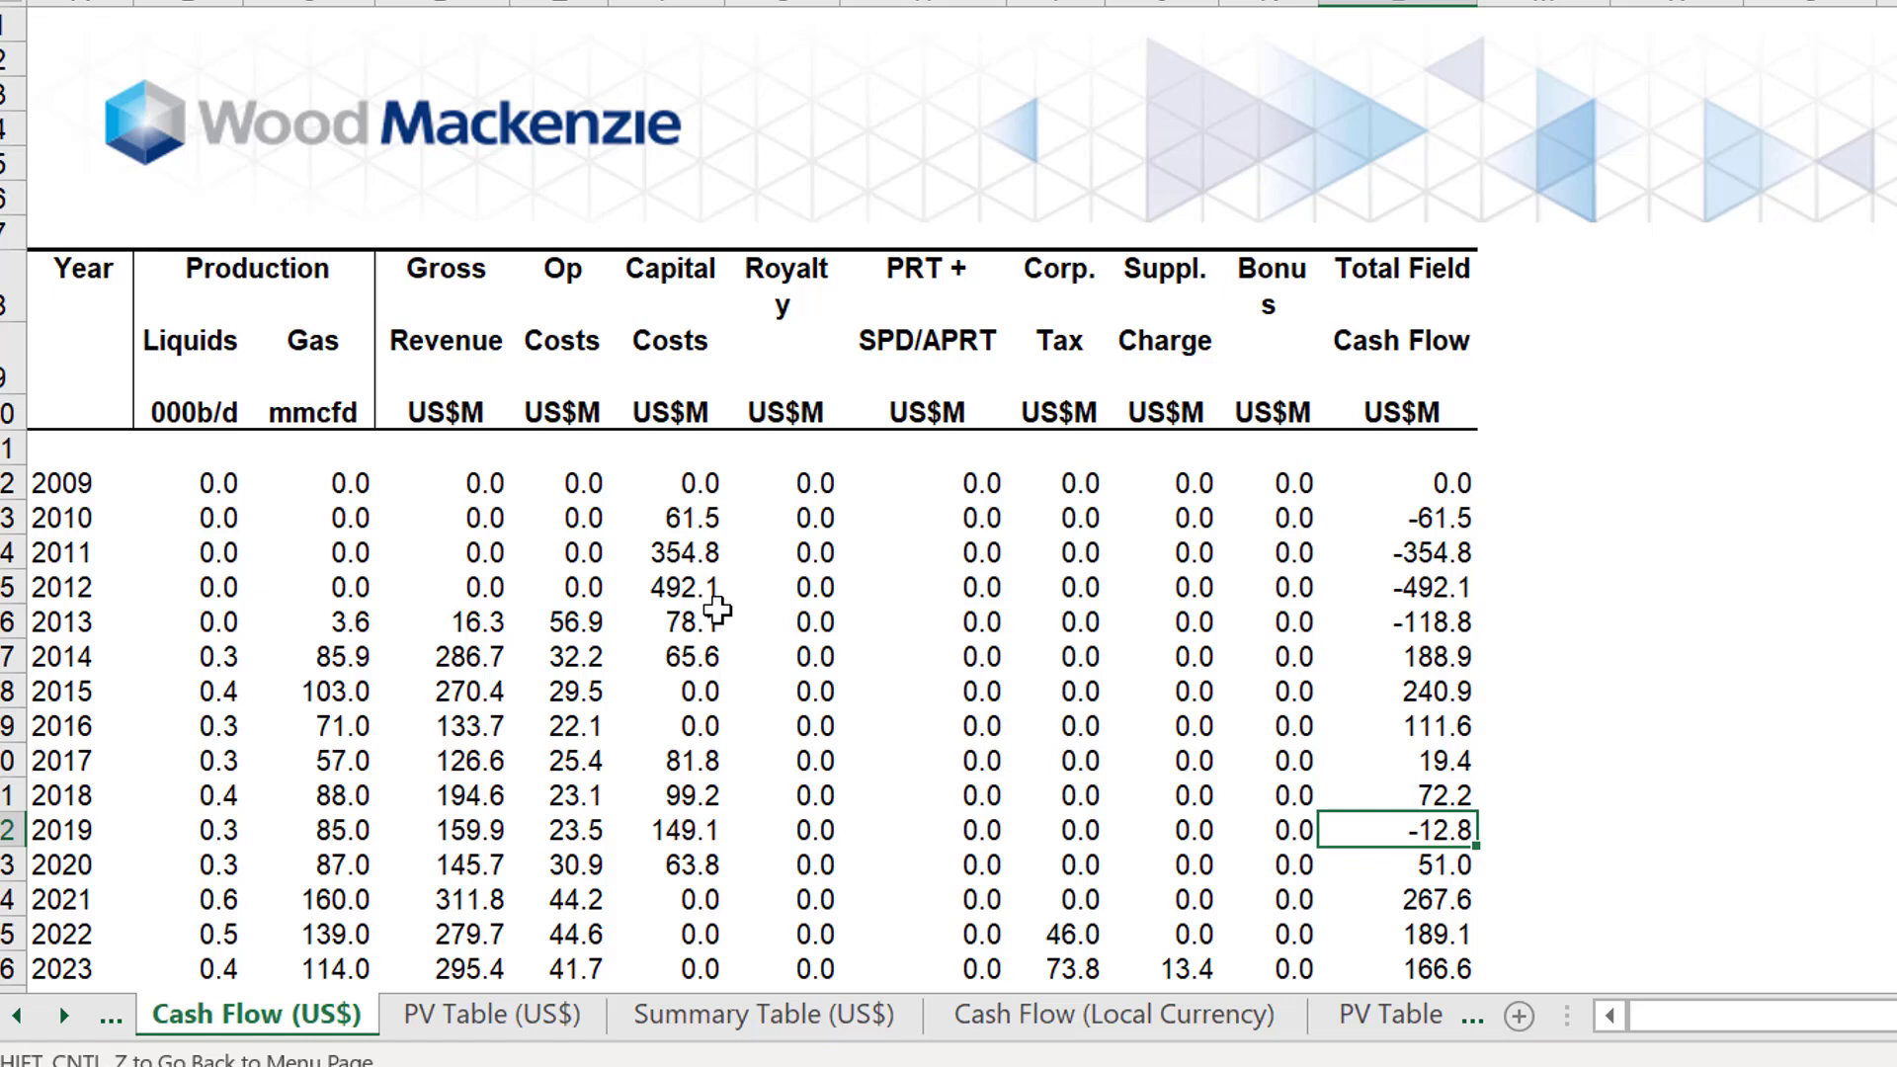
Create an embedded column chart of the Total Field Cash Flow values for 2014 to 2038.
{"action": "key", "text": "Down"}
{"action": "key", "text": "Down"}
{"action": "key", "text": "Up"}
{"action": "key", "text": "Up"}
{"action": "key", "text": "Up"}
{"action": "key", "text": "Up"}
{"action": "key", "text": "Up"}
{"action": "key", "text": "Up"}
{"action": "key", "text": "Up"}
{"action": "key", "text": "Up"}
{"action": "key", "text": "Down"}
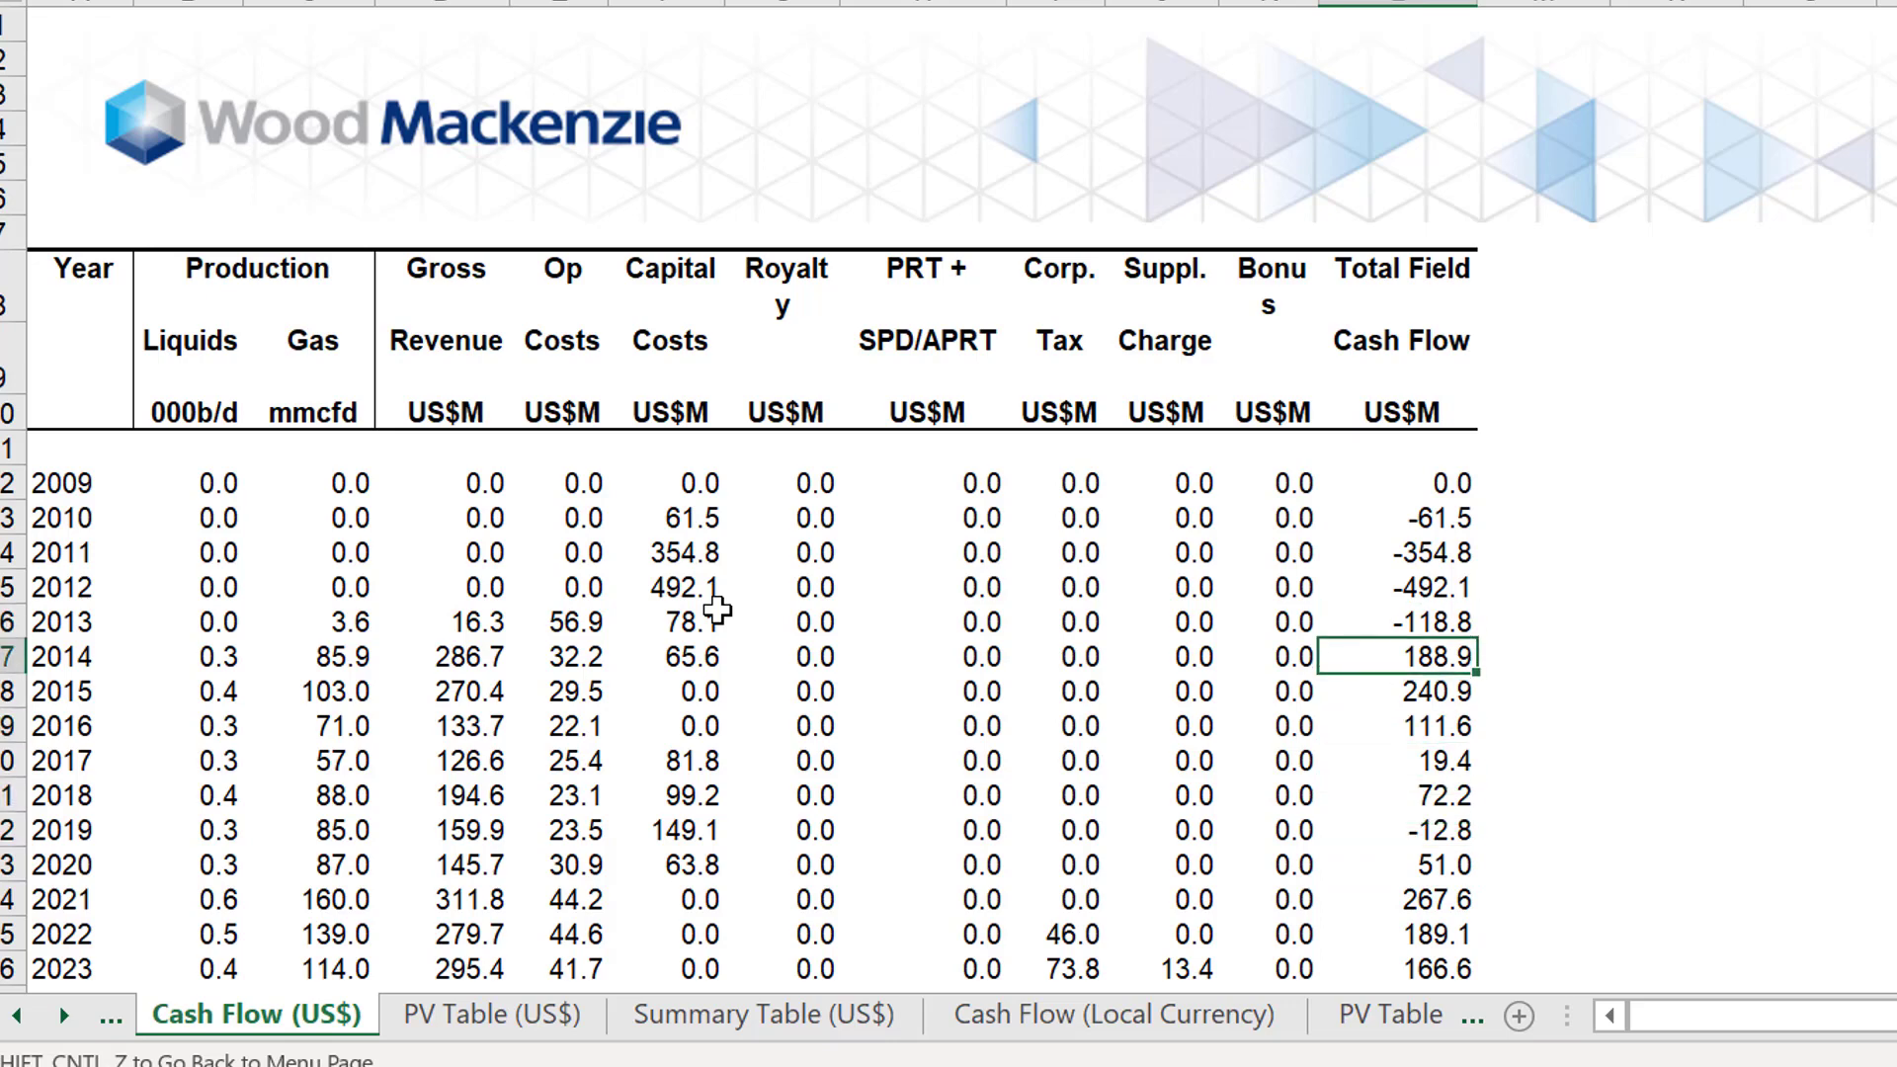
{"action": "key", "text": "ctrl+shift+Down"}
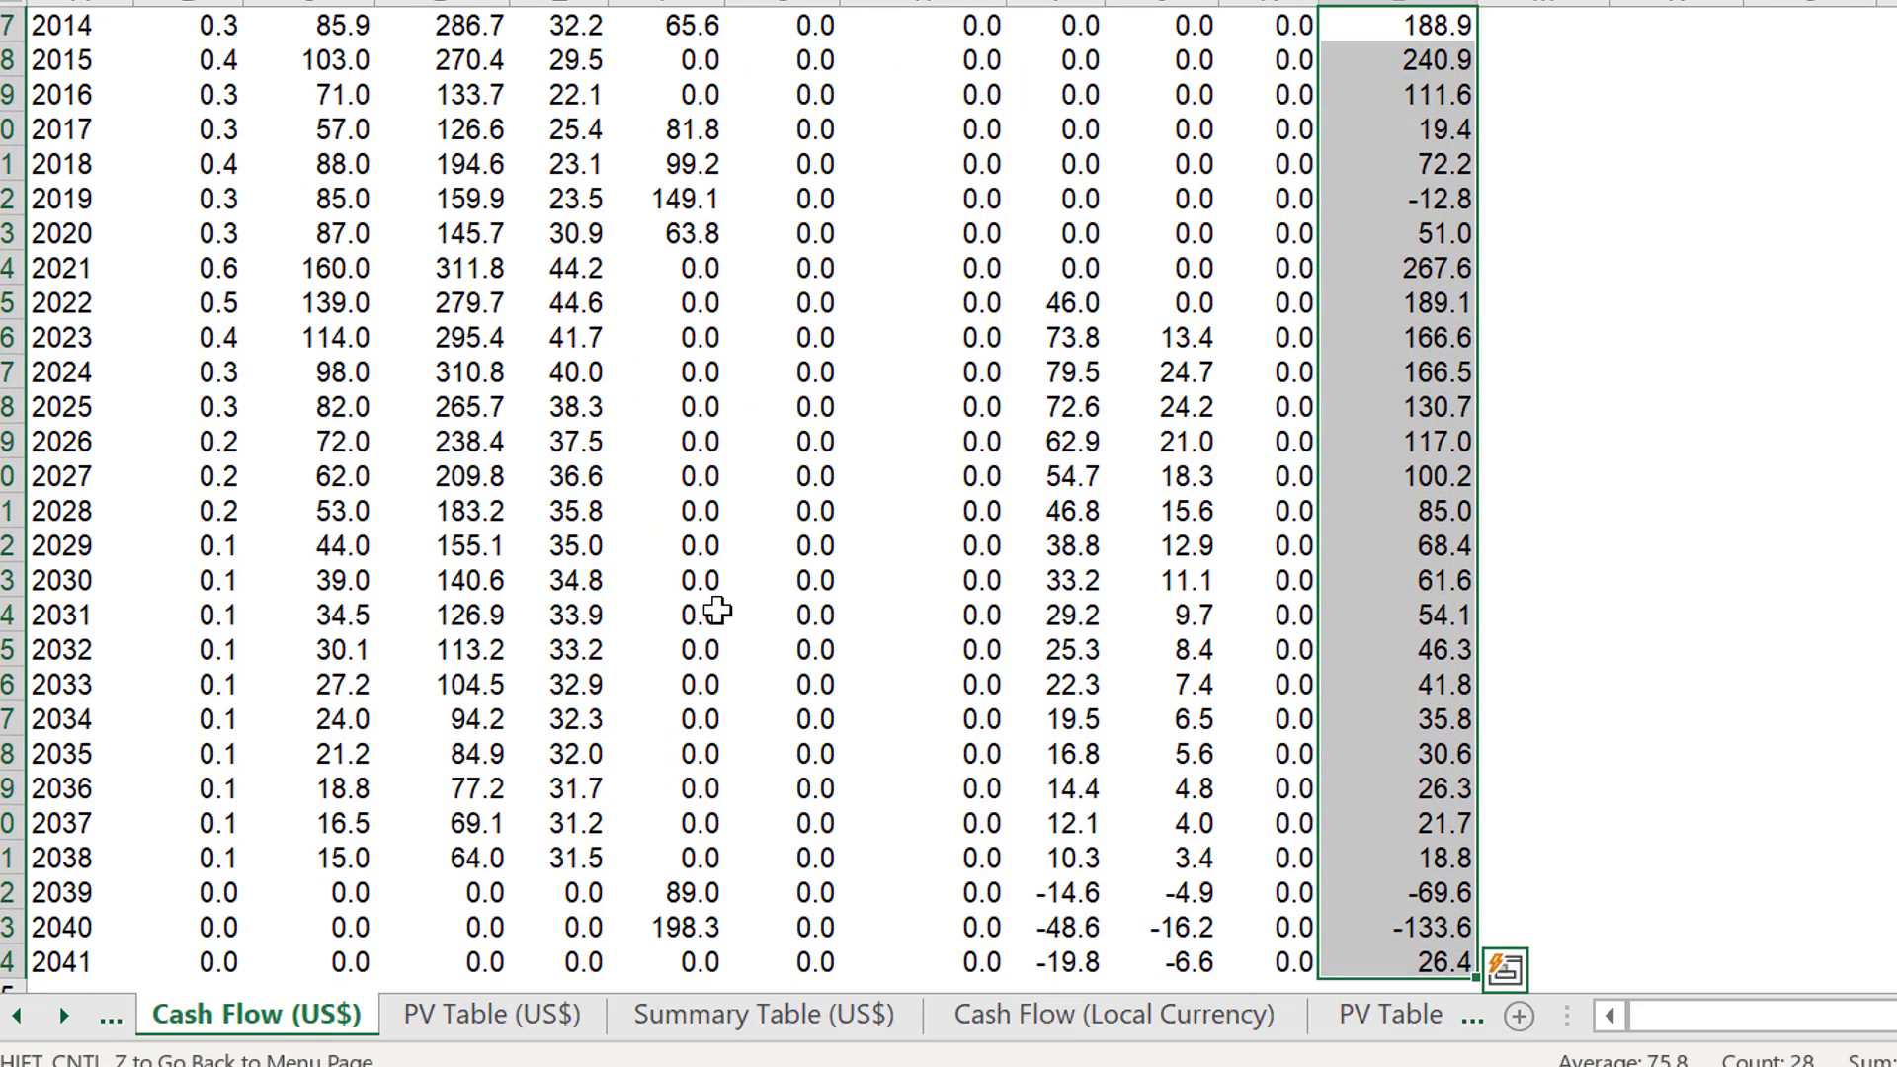
{"action": "key", "text": "shift+Up"}
{"action": "key", "text": "shift+Up"}
{"action": "key", "text": "shift+Up"}
{"action": "key", "text": "shift+Up"}
{"action": "key", "text": "shift+Up"}
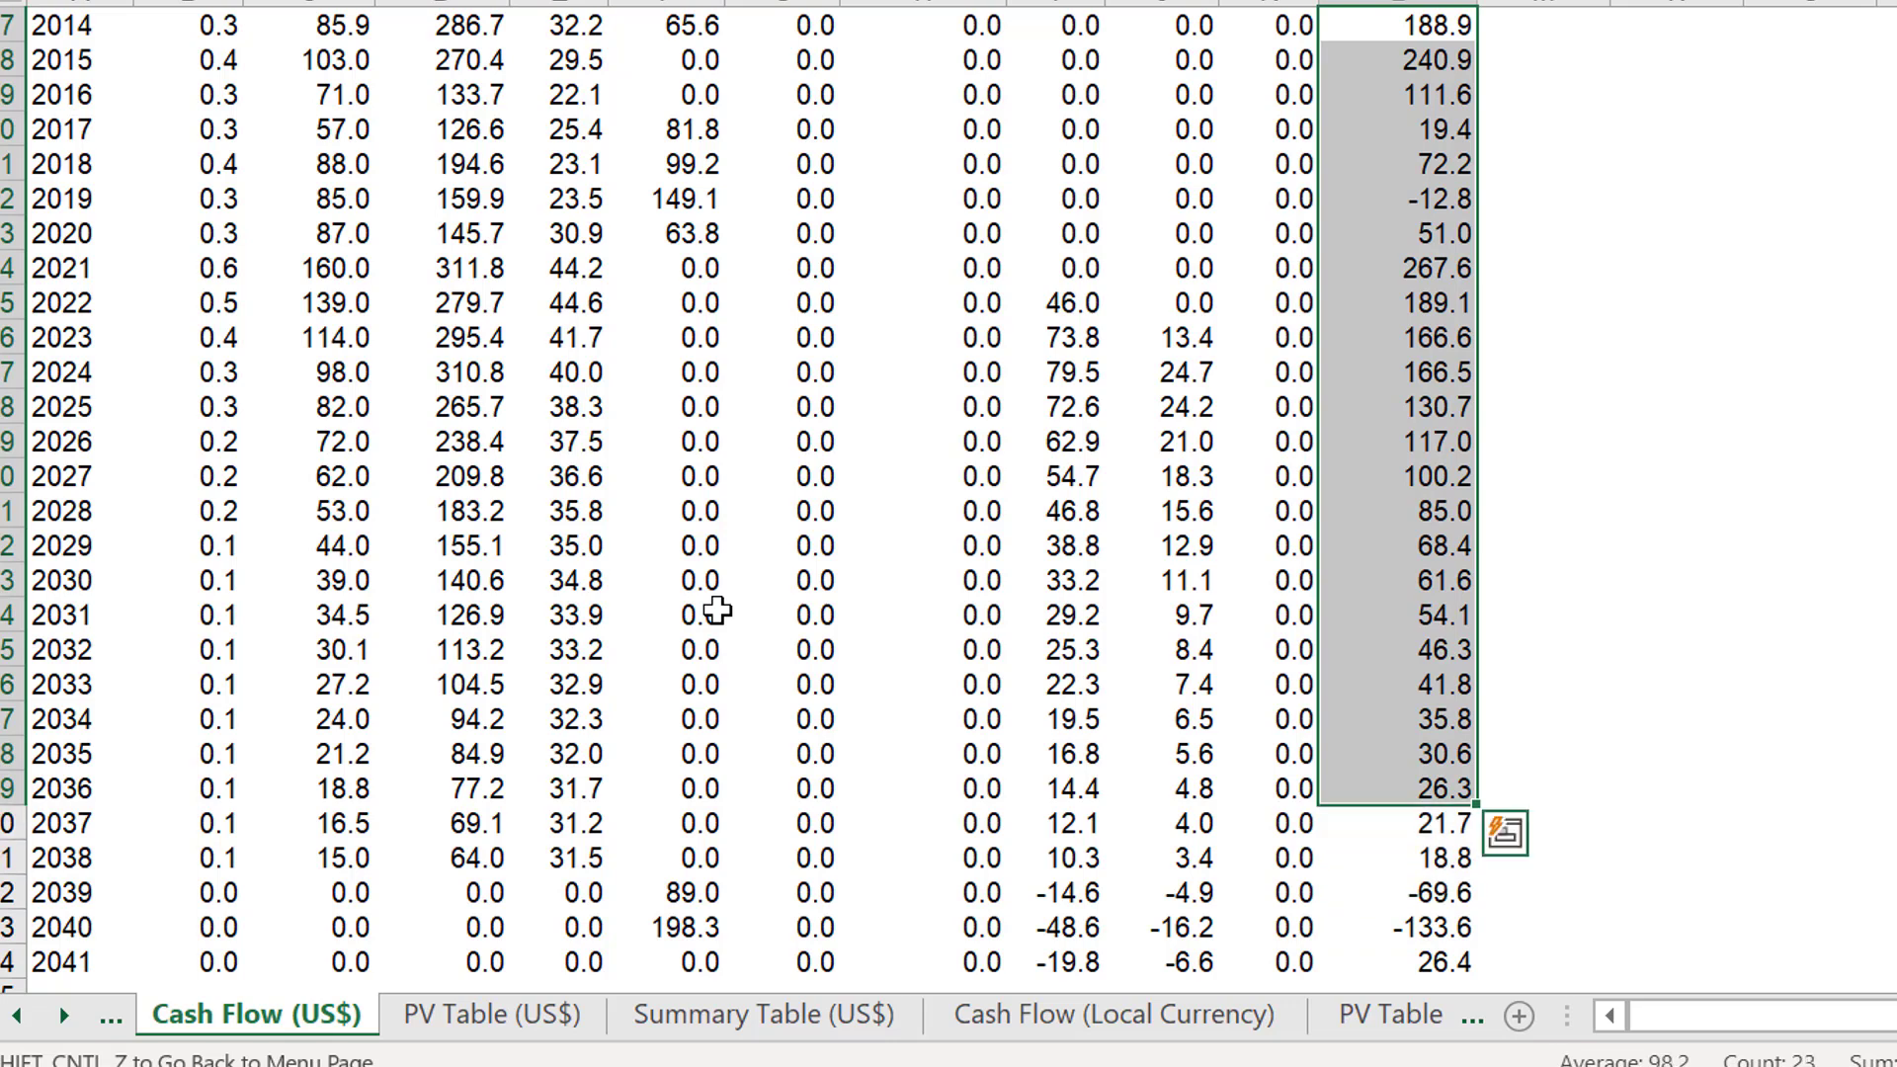
{"action": "key", "text": "shift+Down"}
{"action": "key", "text": "shift+Down"}
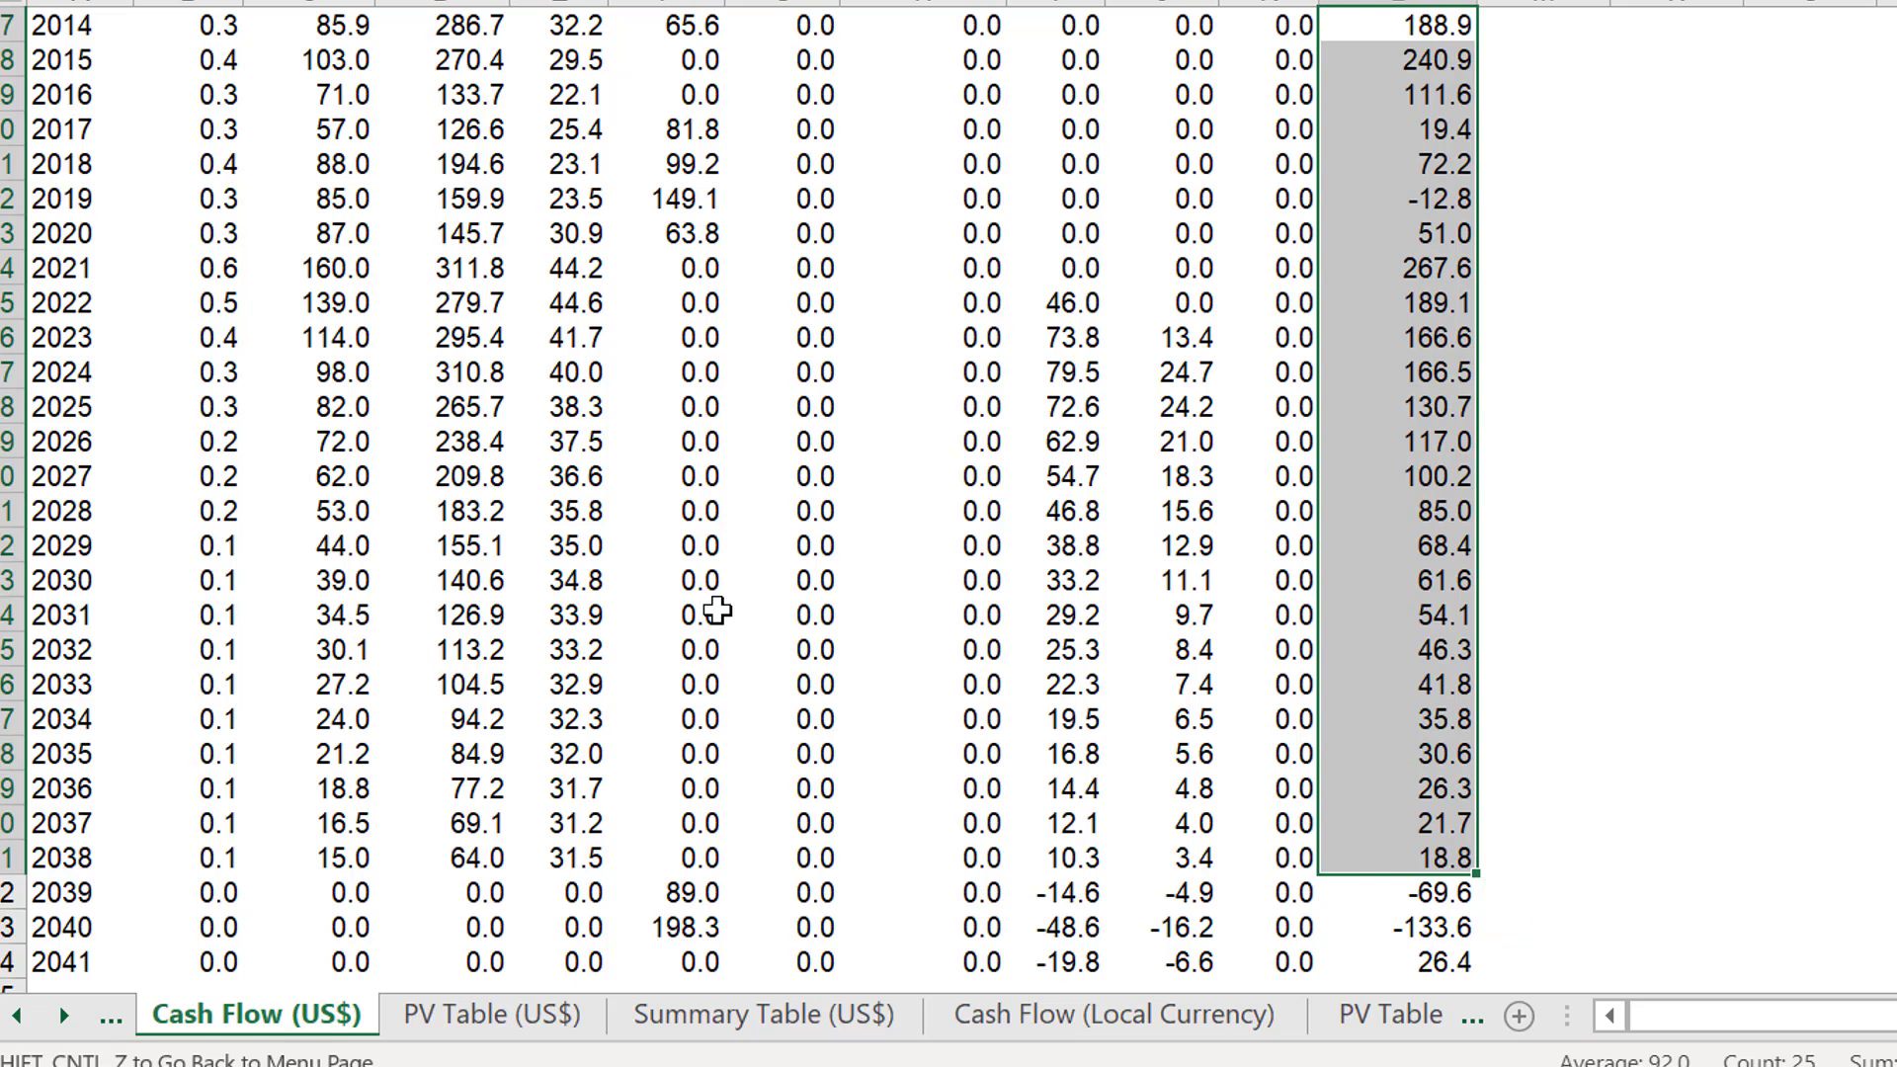
{"action": "key", "text": "alt+F1"}
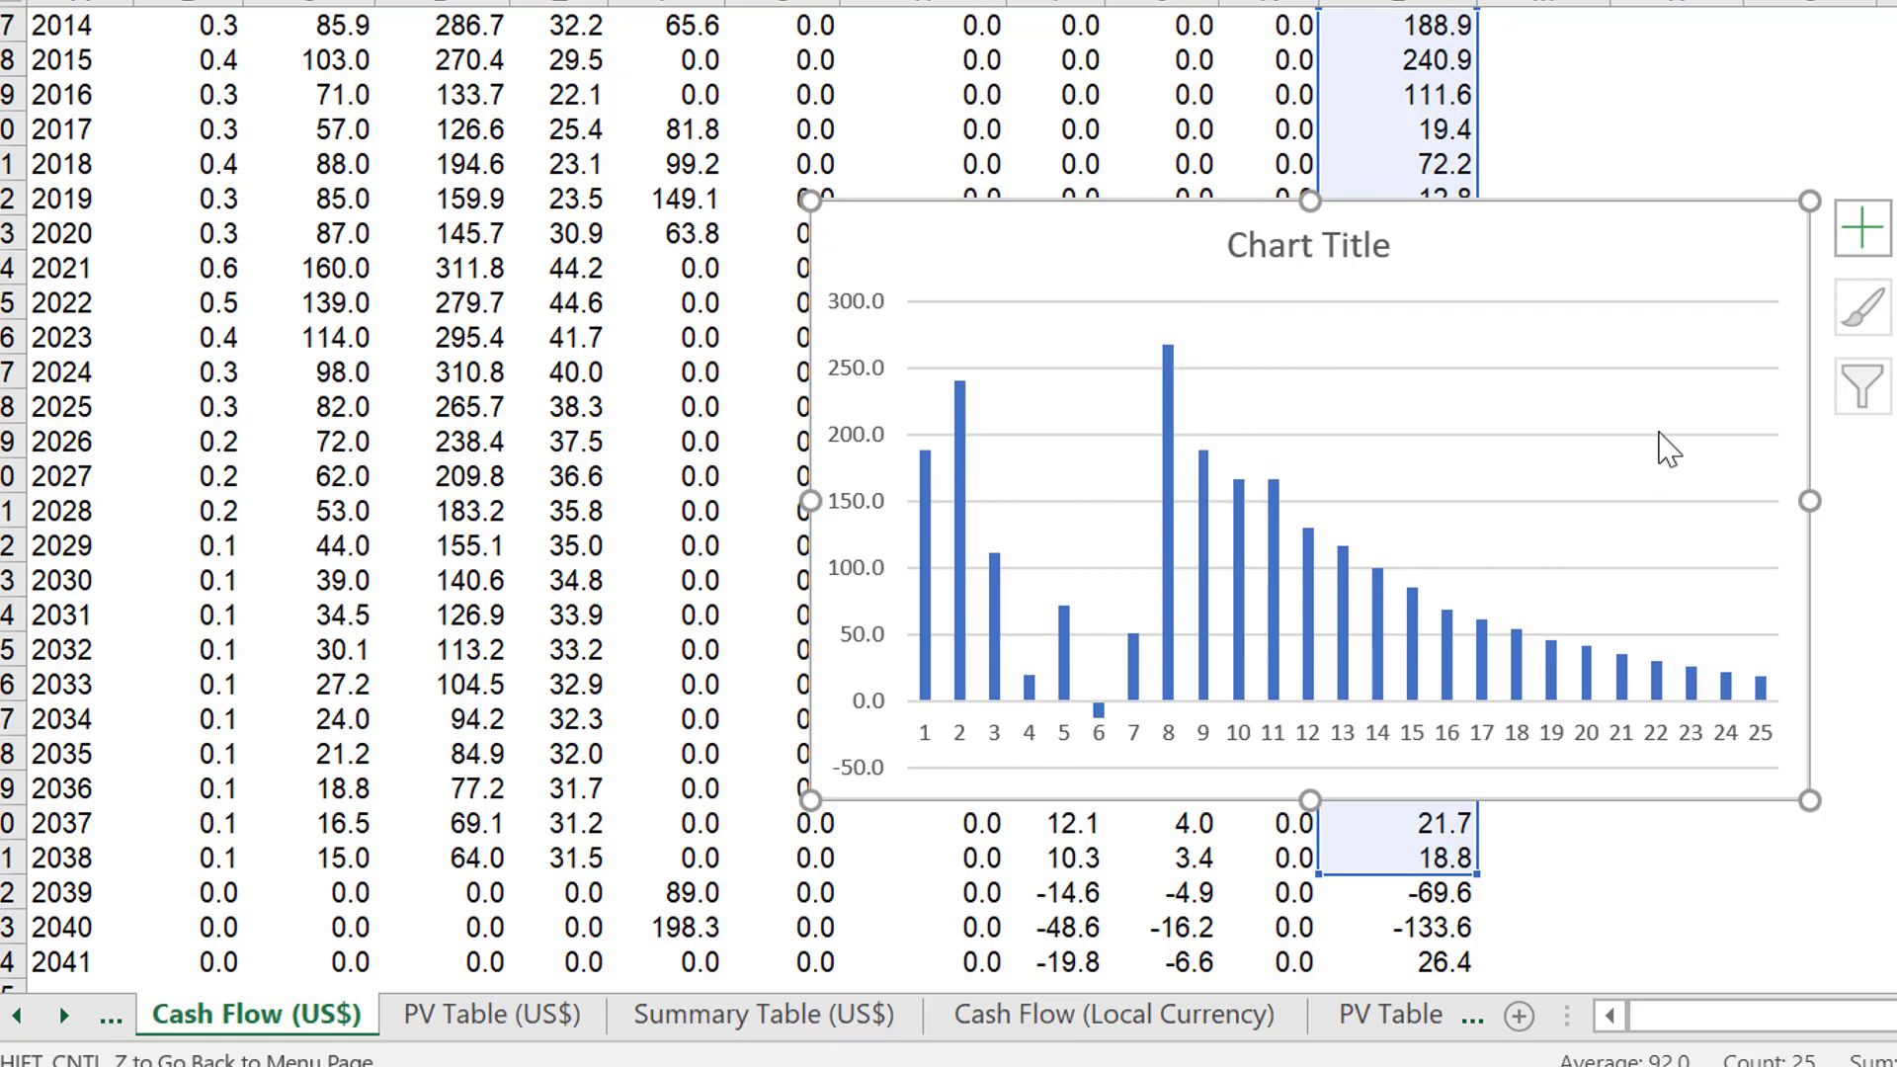
Delete the column chart of the field cash flow from the sheet.
{"action": "left_click_drag", "start_coordinate": [1604, 231], "coordinate": [1605, 233]}
{"action": "key", "text": "Delete"}
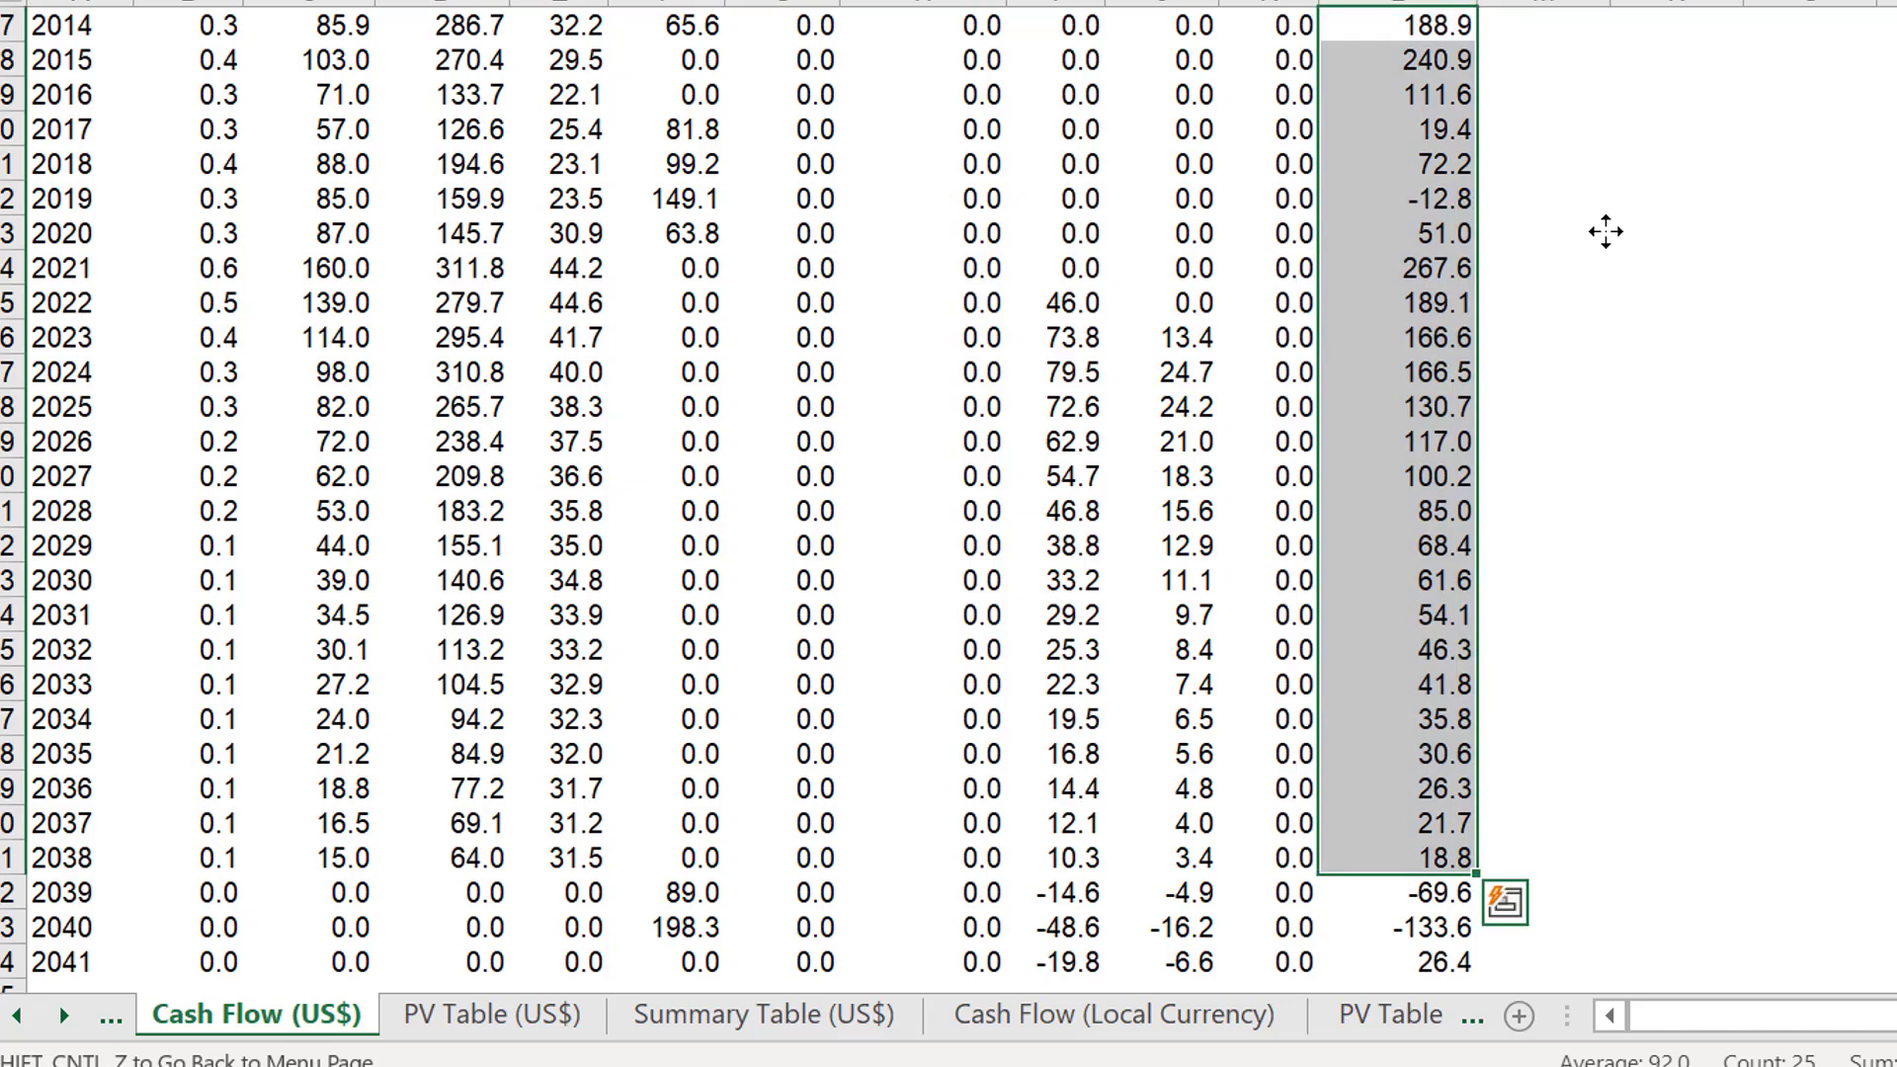
{"action": "scroll", "coordinate": [1605, 232], "scroll_direction": "up", "scroll_amount": 5}
Look through the field's operating cost, capital cost, platform facilities and production sheets, ending back at Cash Flow (US$).
{"action": "key", "text": "ctrl+Page_Up"}
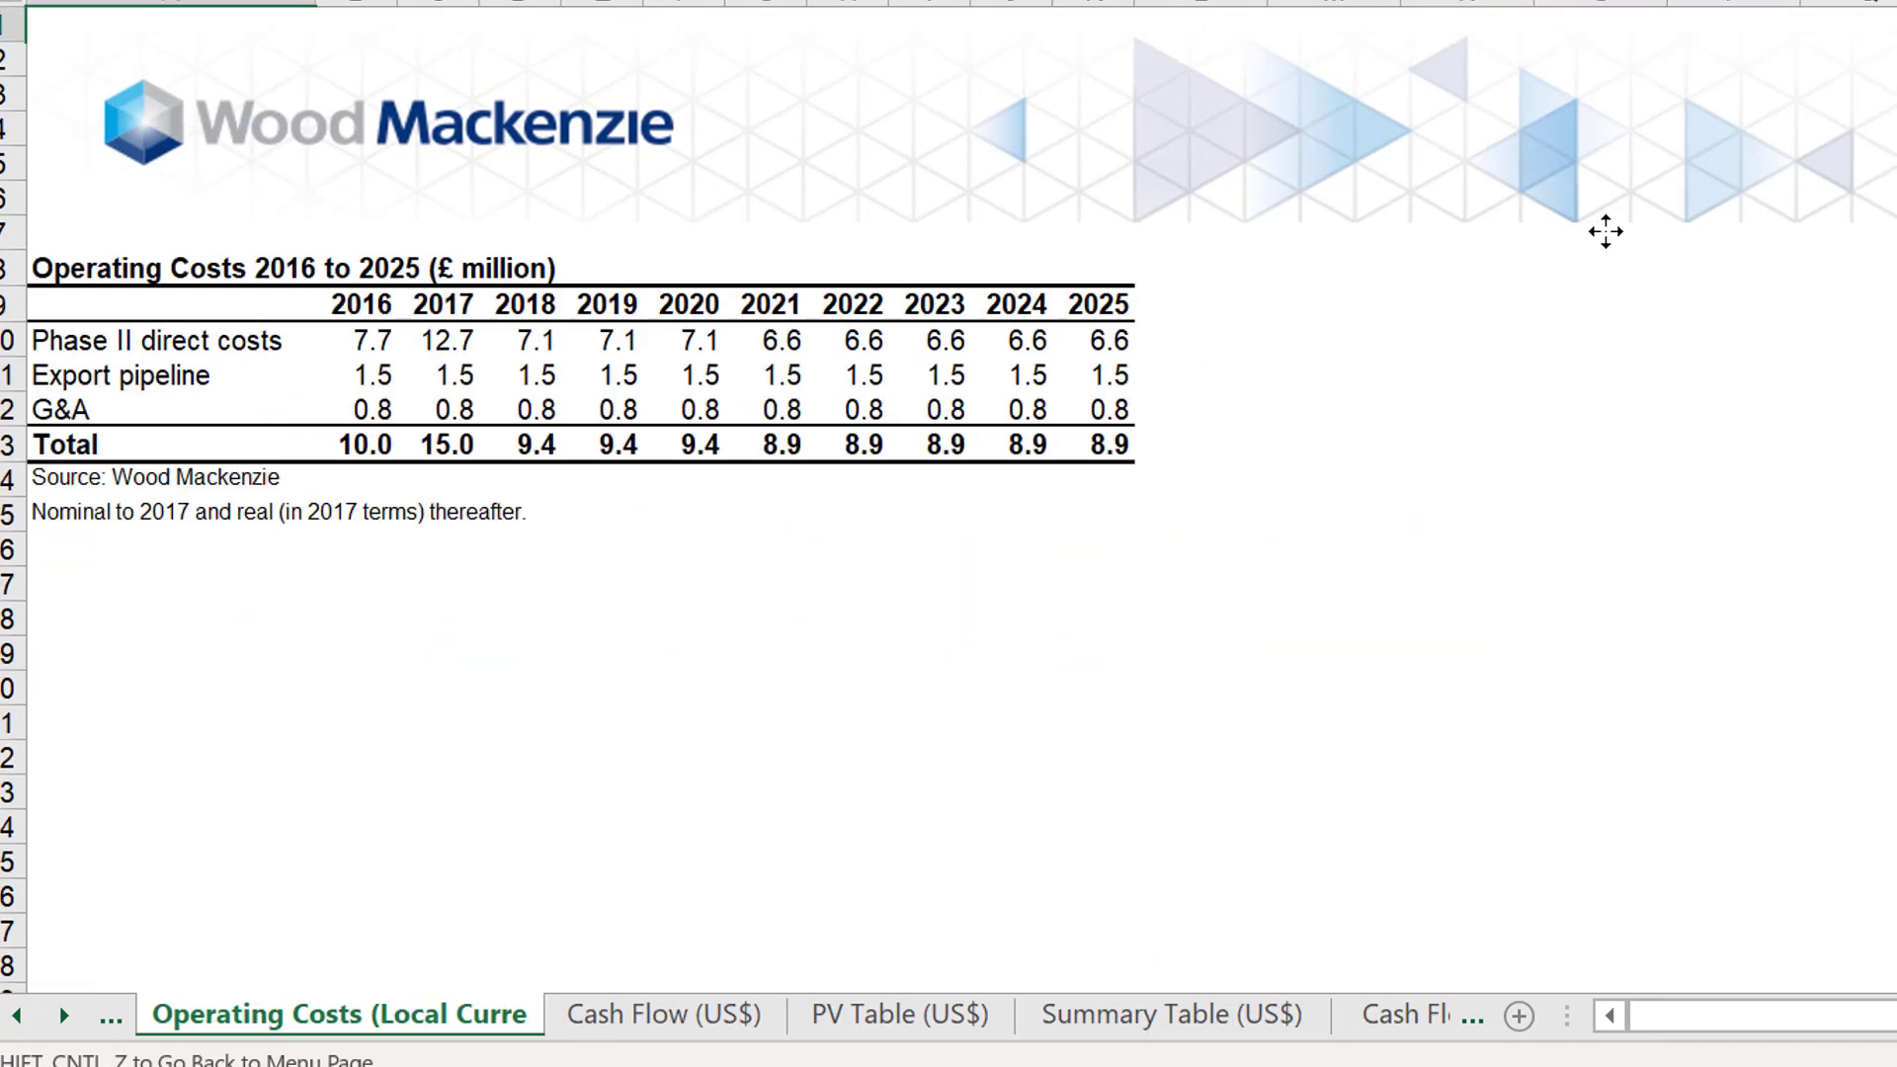
{"action": "key", "text": "ctrl+Page_Up"}
{"action": "key", "text": "ctrl+Page_Up"}
{"action": "key", "text": "ctrl+Page_Up"}
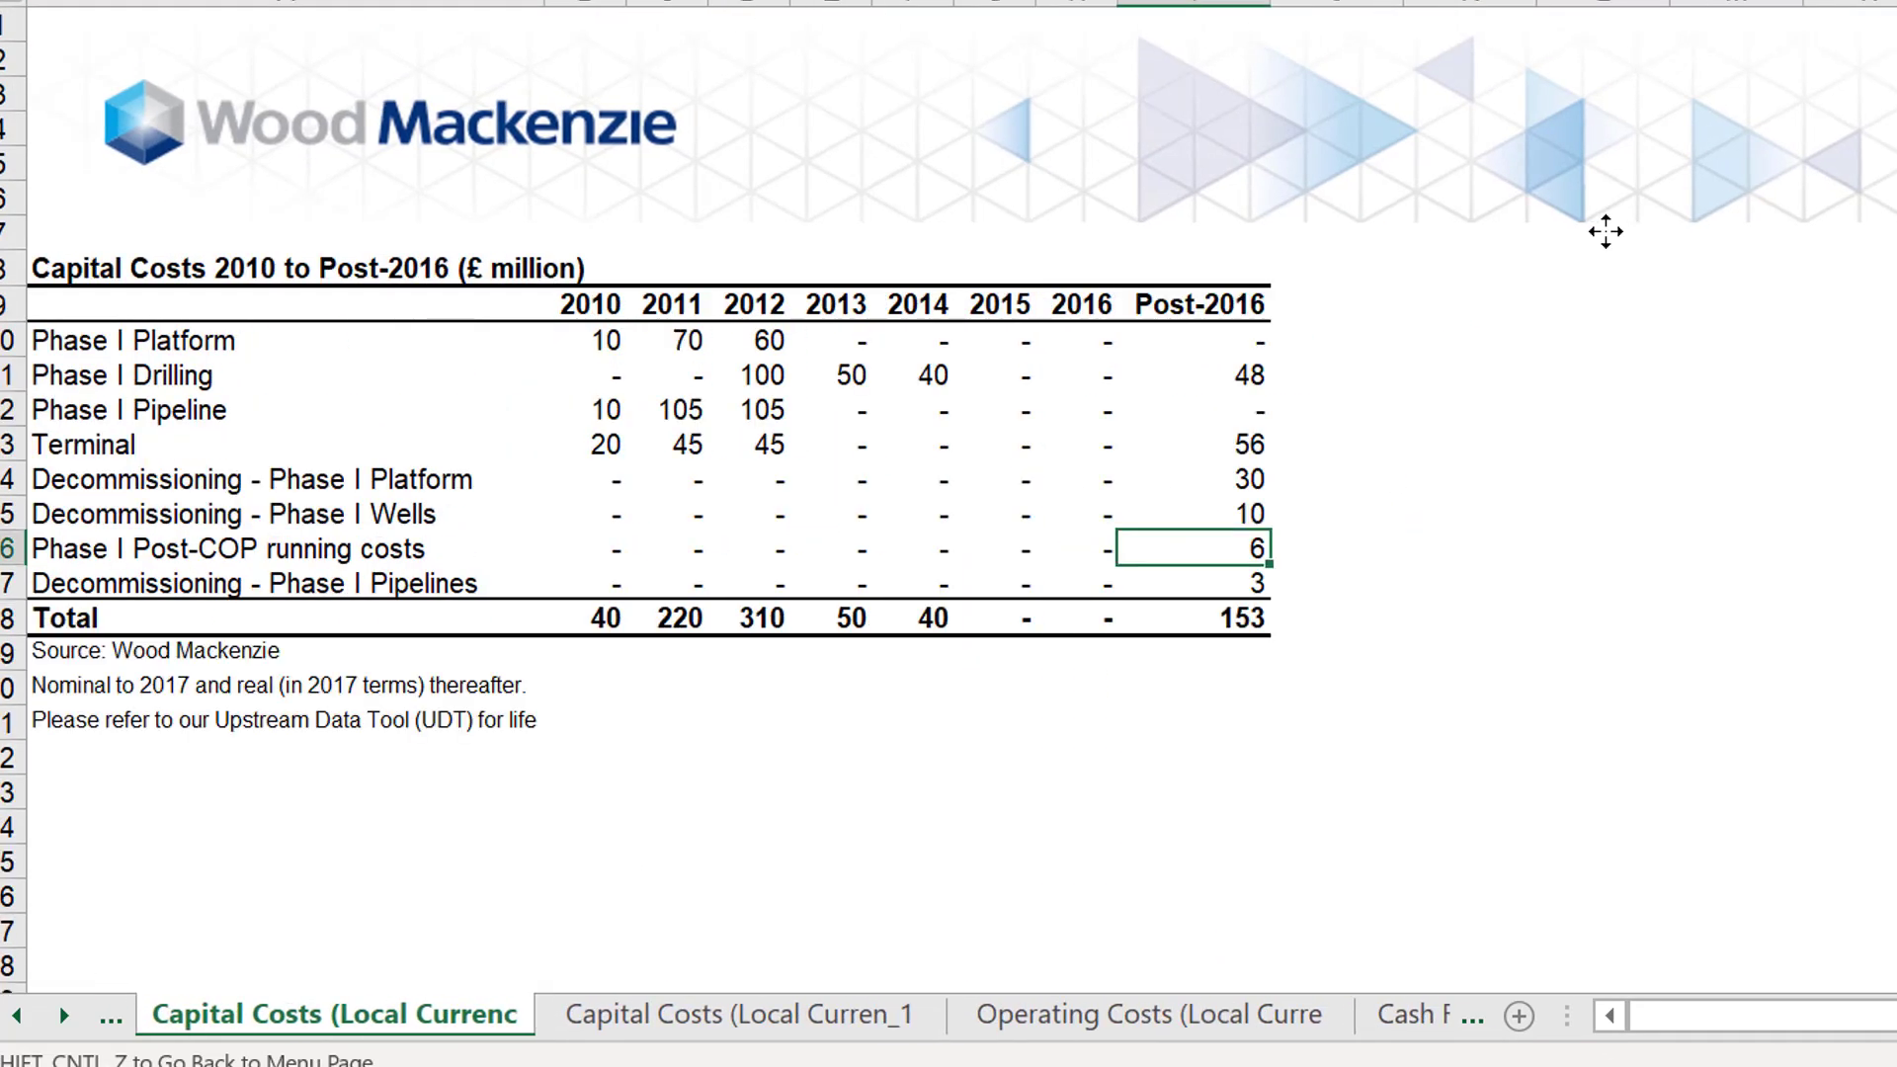
{"action": "key", "text": "ctrl+Page_Up"}
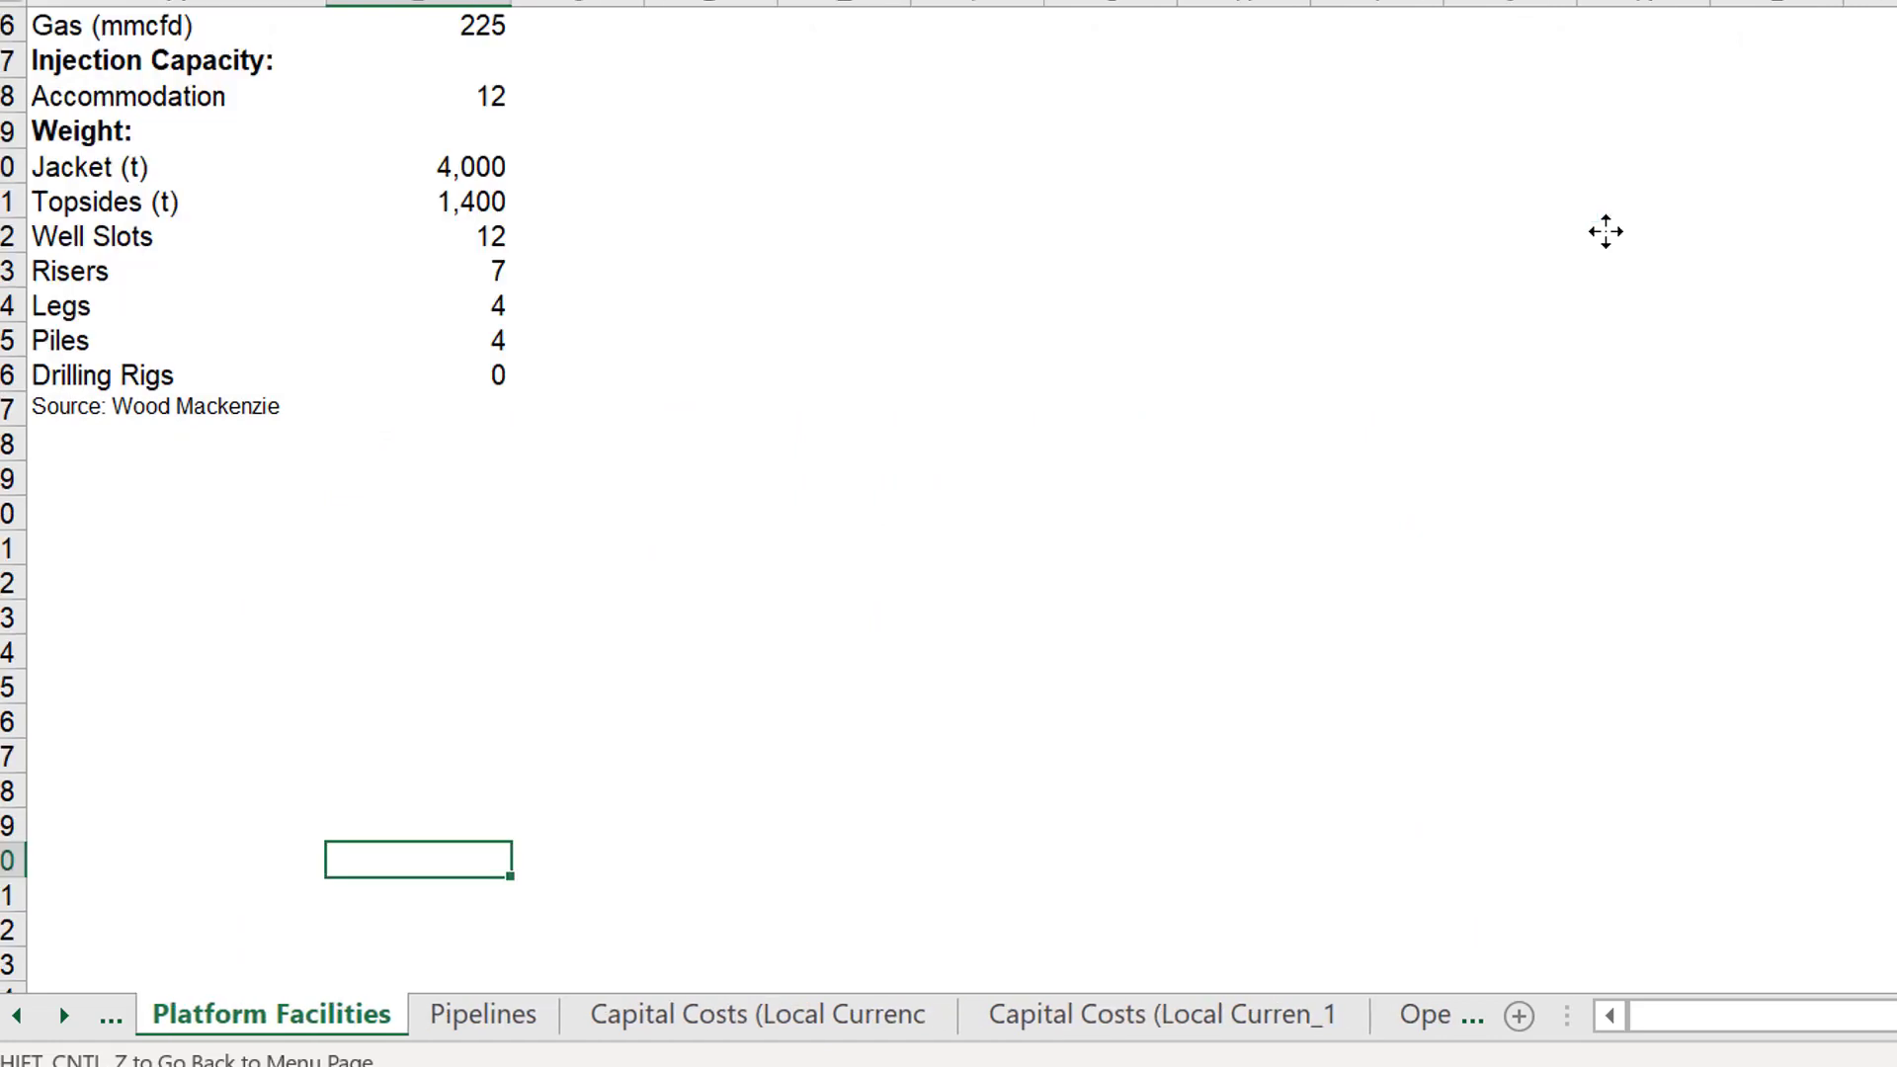
{"action": "key", "text": "ctrl+Page_Up"}
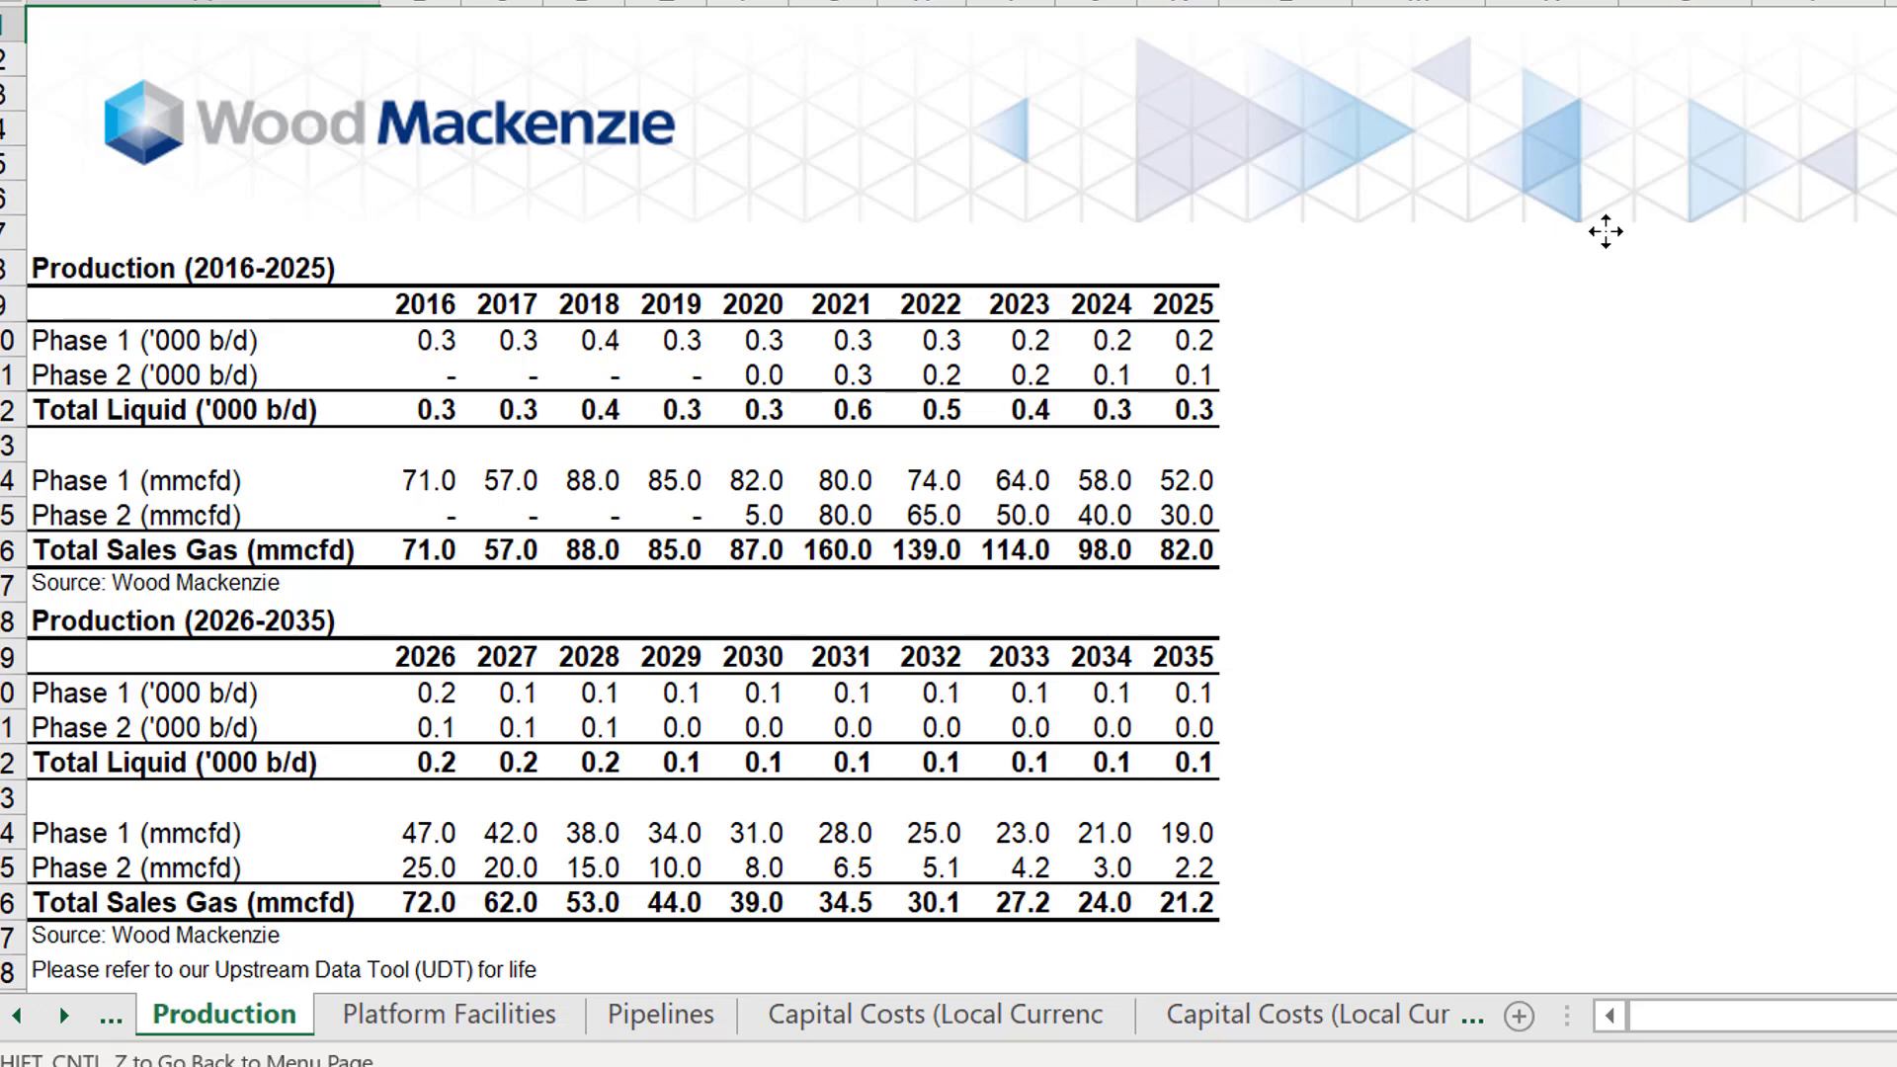
{"action": "key", "text": "ctrl+Page_Up"}
{"action": "key", "text": "ctrl+Page_Down"}
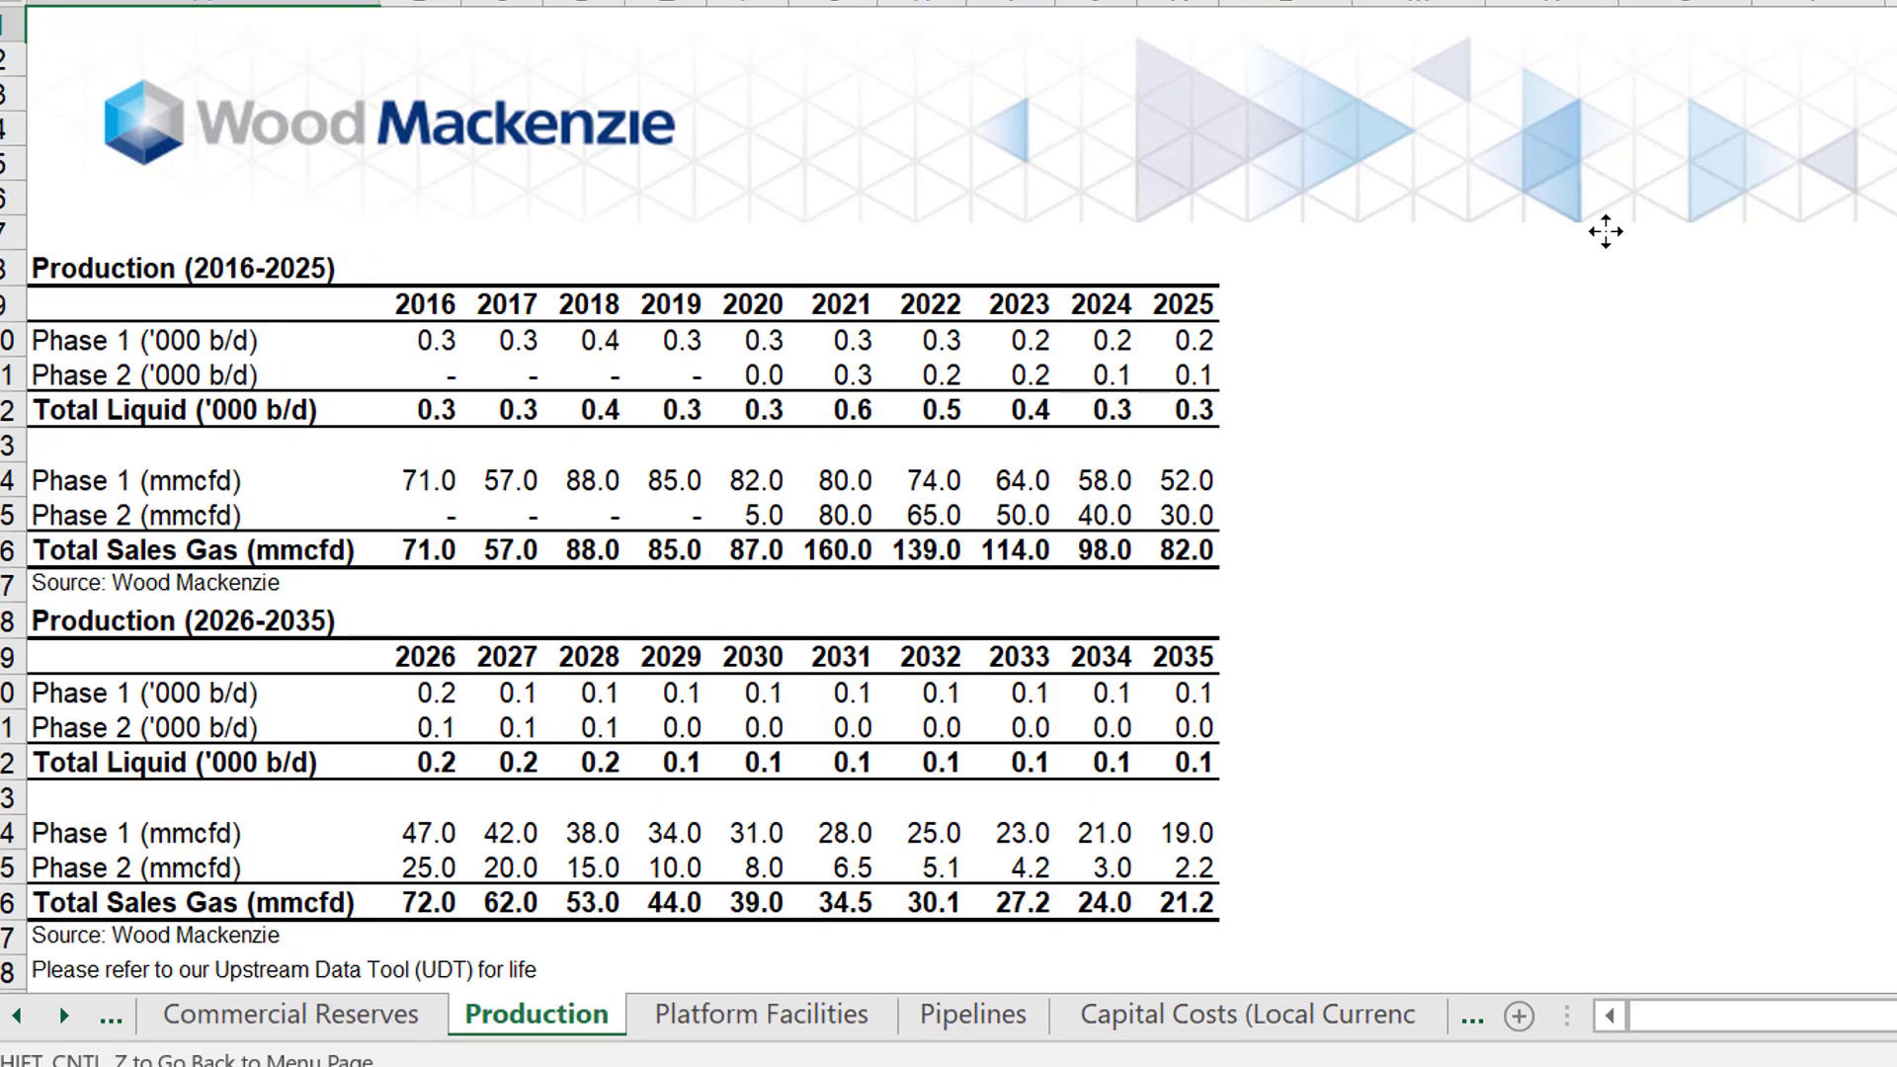
{"action": "key", "text": "ctrl+Page_Down"}
{"action": "key", "text": "ctrl+Page_Down"}
{"action": "key", "text": "ctrl+Page_Down"}
{"action": "key", "text": "ctrl+Page_Down"}
{"action": "key", "text": "ctrl+Page_Down"}
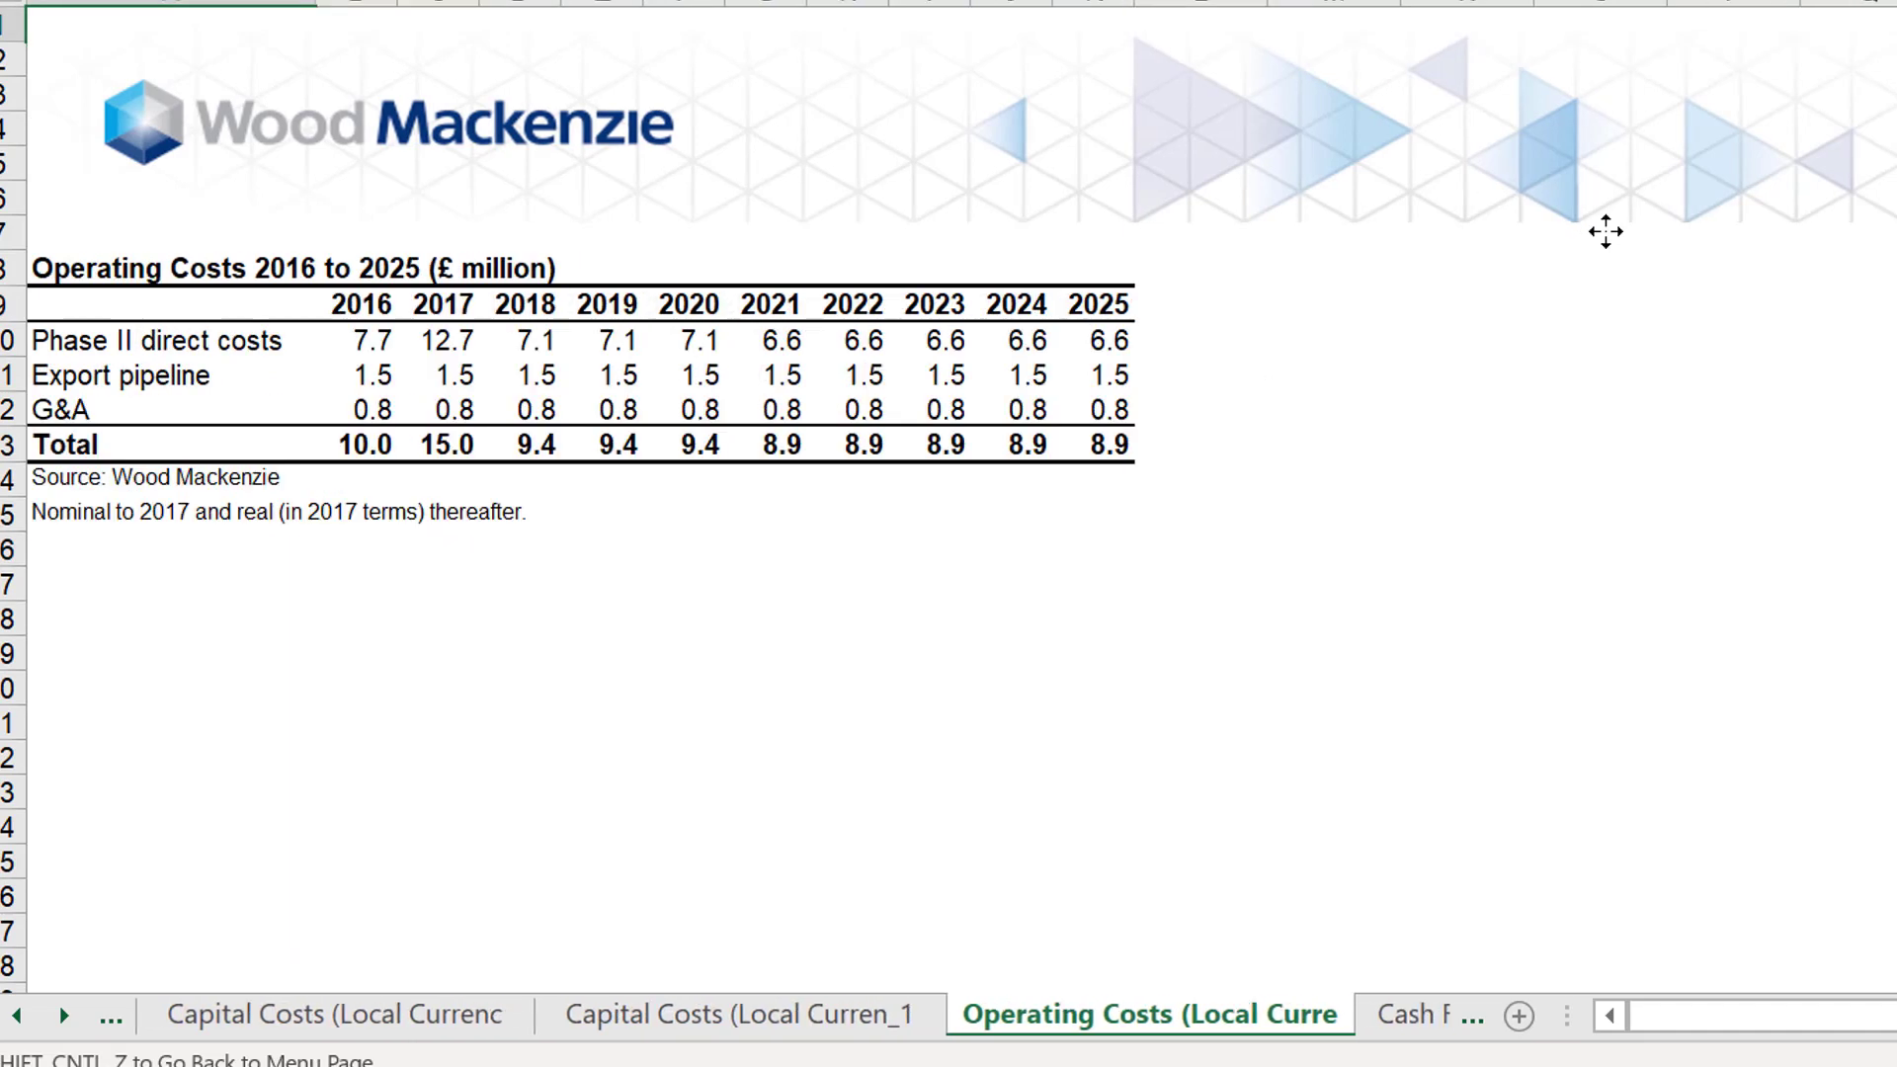
{"action": "key", "text": "ctrl+Page_Down"}
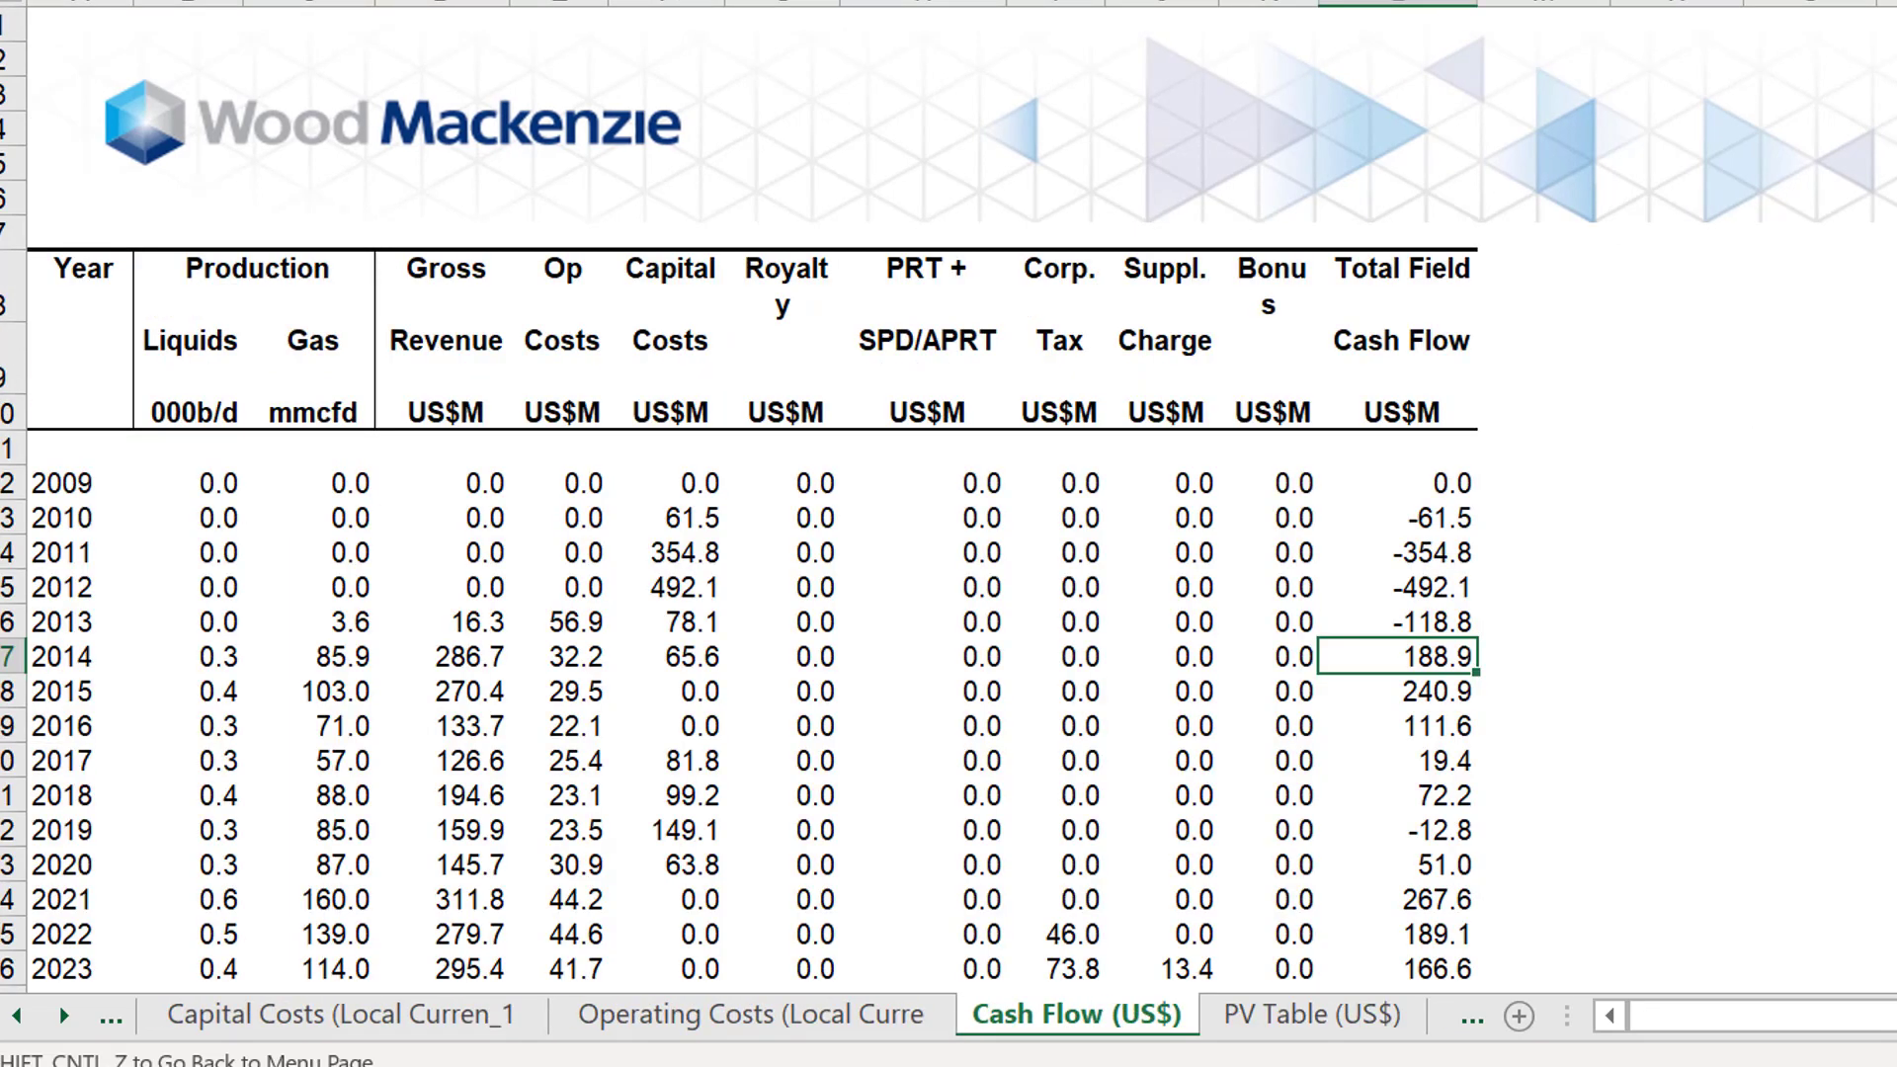
Switch to the upstream model workbook and look through its Diagram, Scenario, Operating Analysis and Financing sheets.
{"action": "left_click", "coordinate": [1551, 1066]}
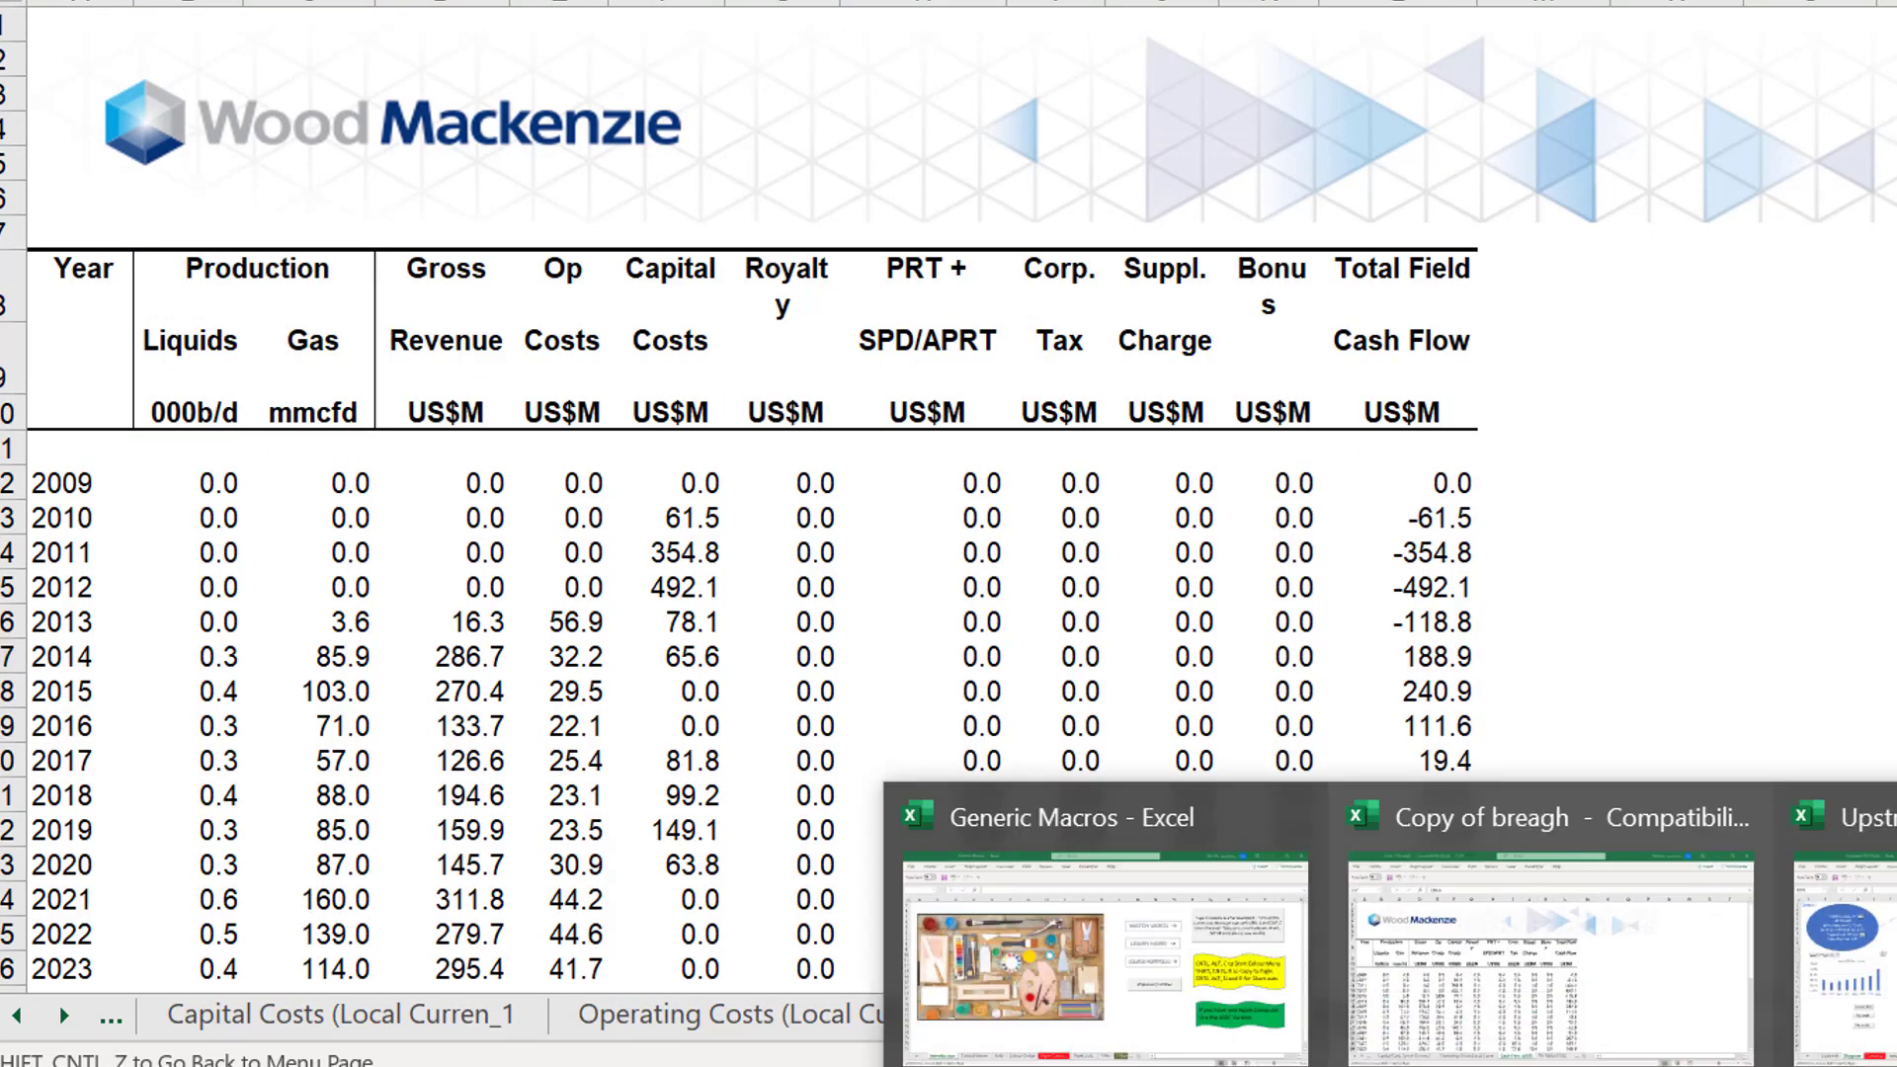
{"action": "left_click", "coordinate": [1840, 1047]}
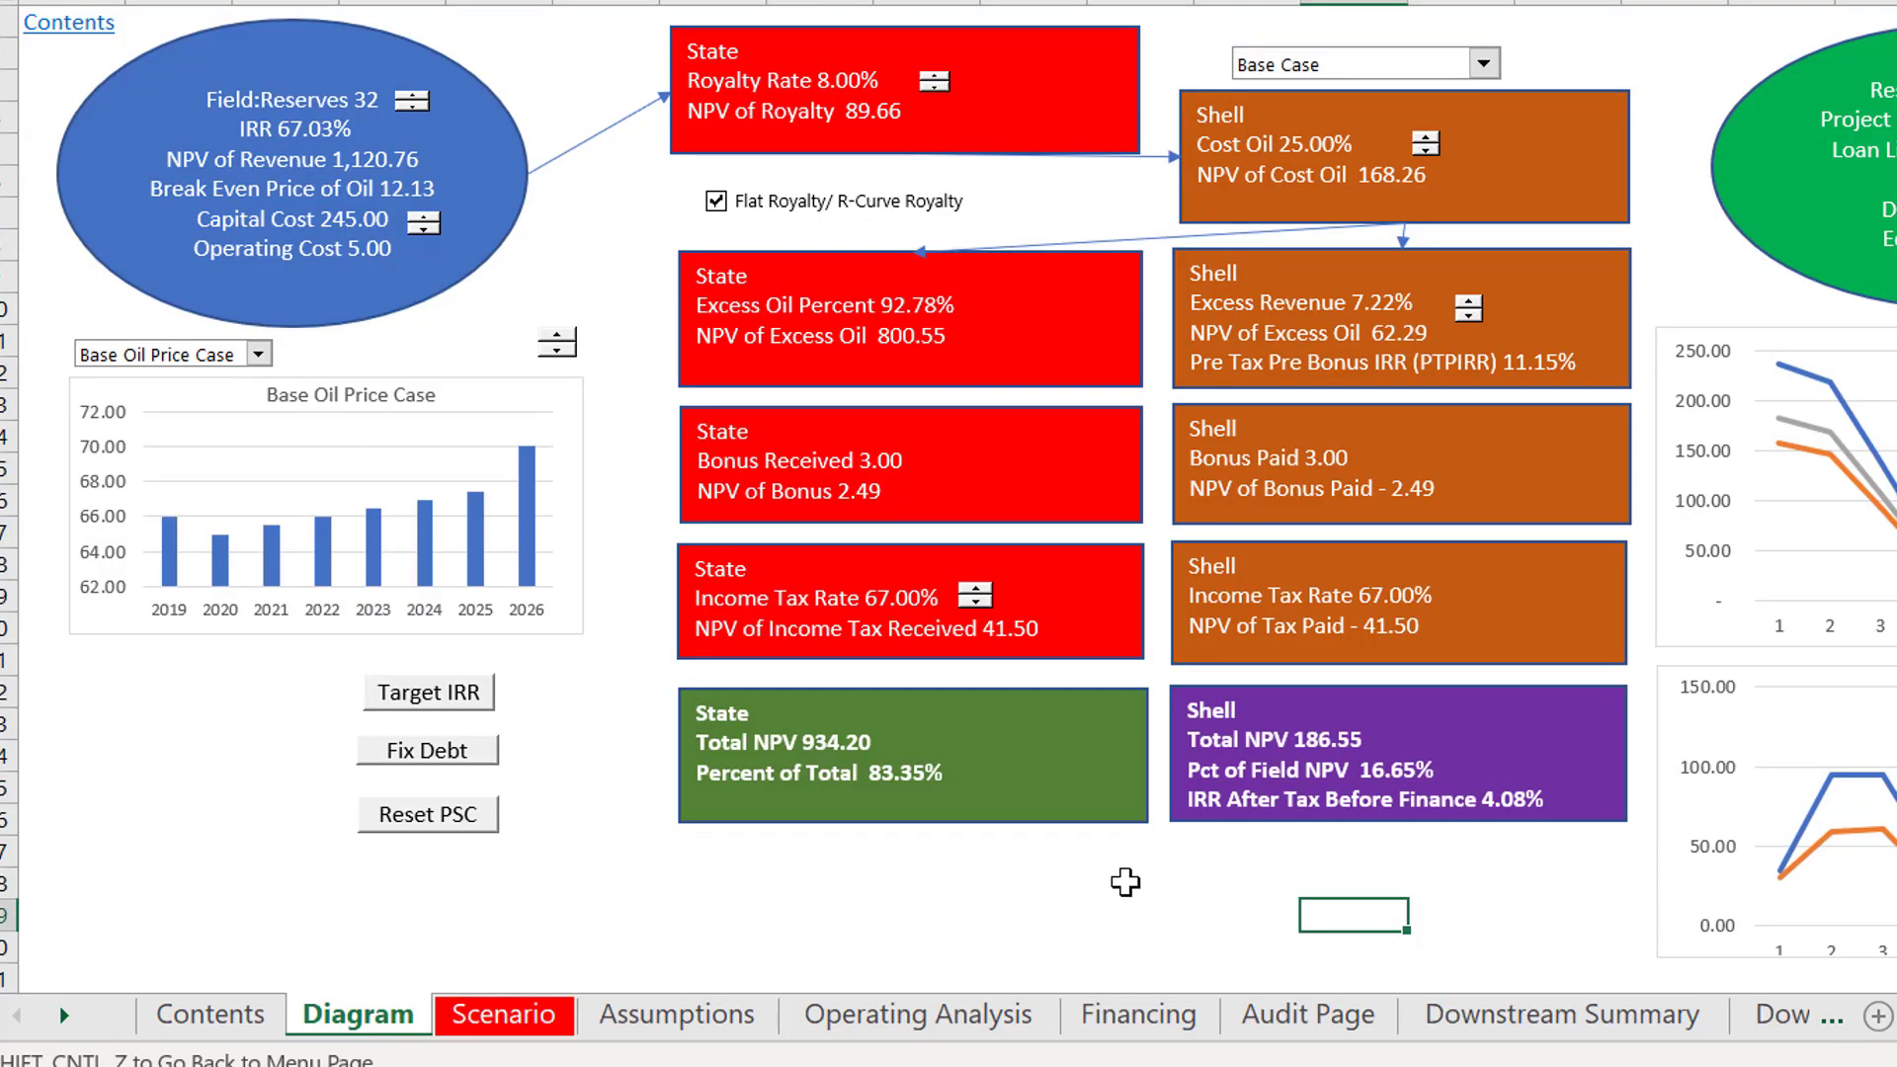
{"action": "key", "text": "ctrl+Page_Down"}
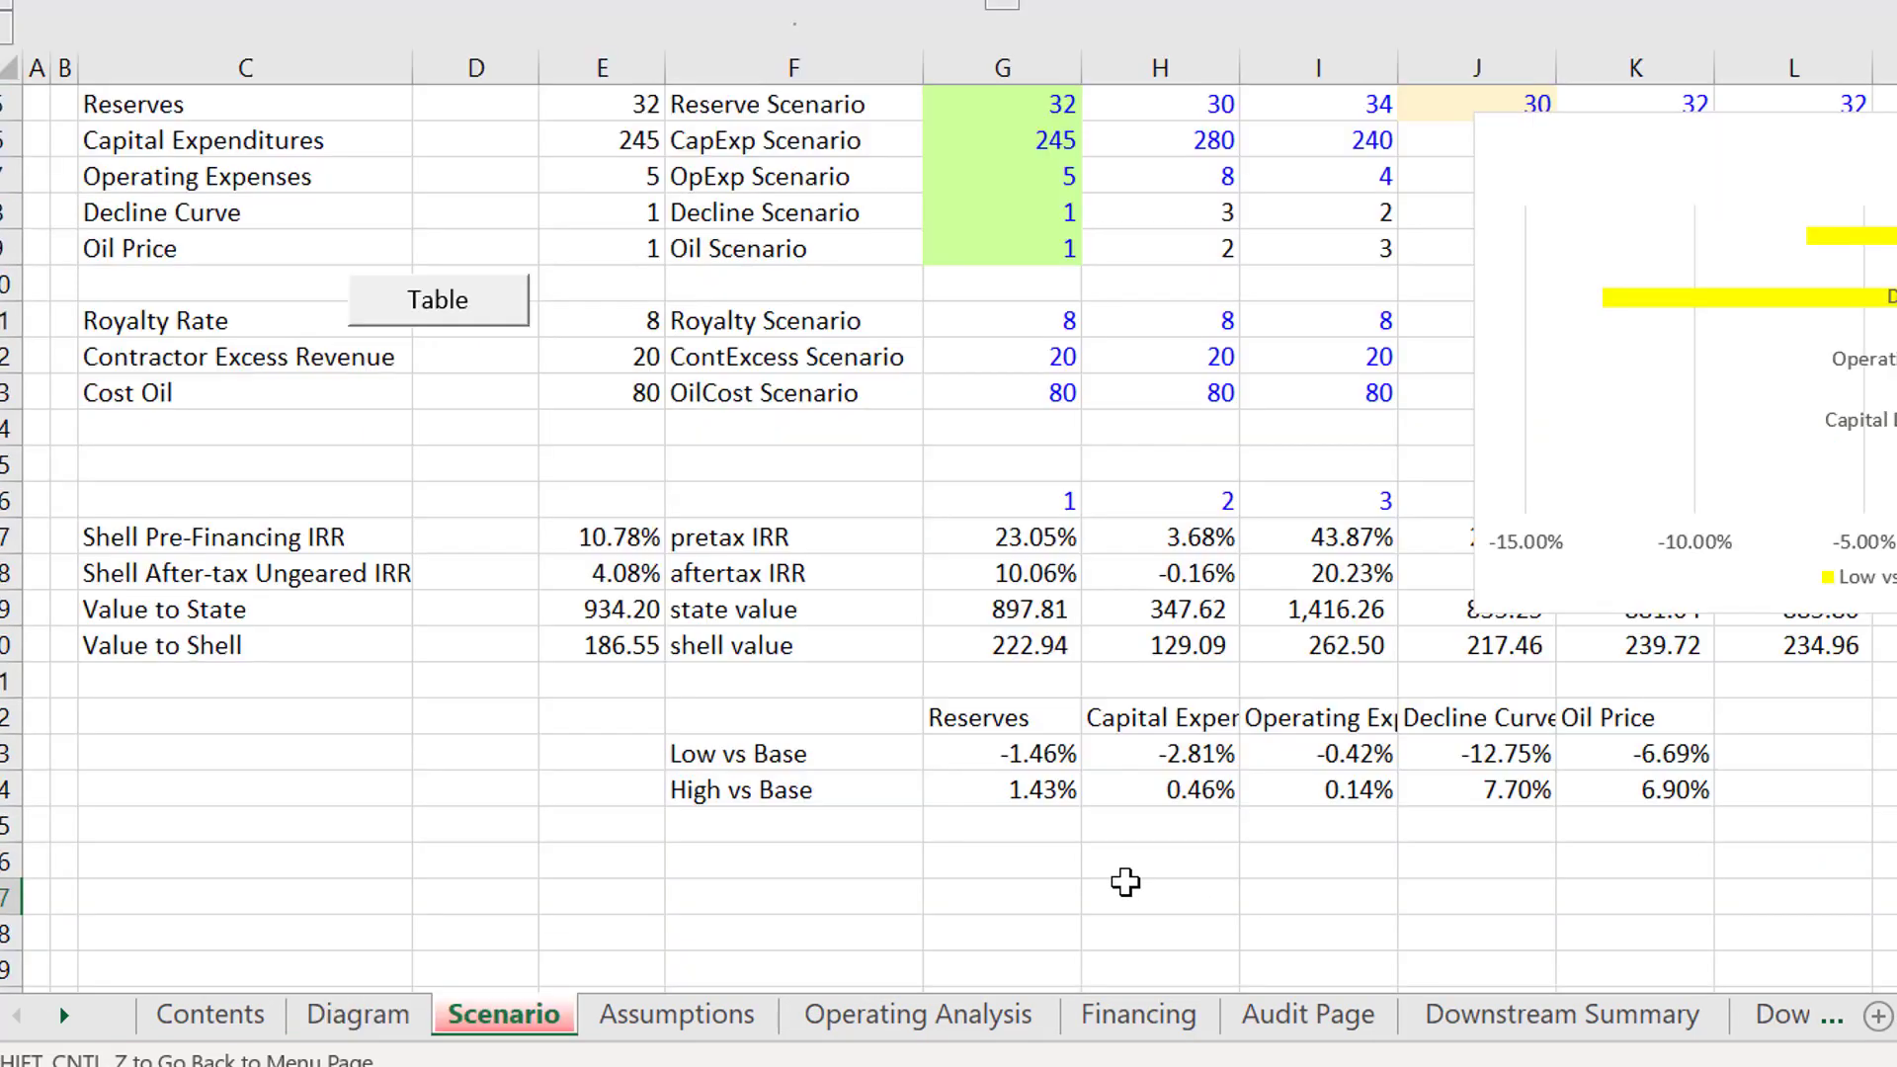
{"action": "key", "text": "ctrl+Page_Down"}
{"action": "key", "text": "ctrl+Page_Down"}
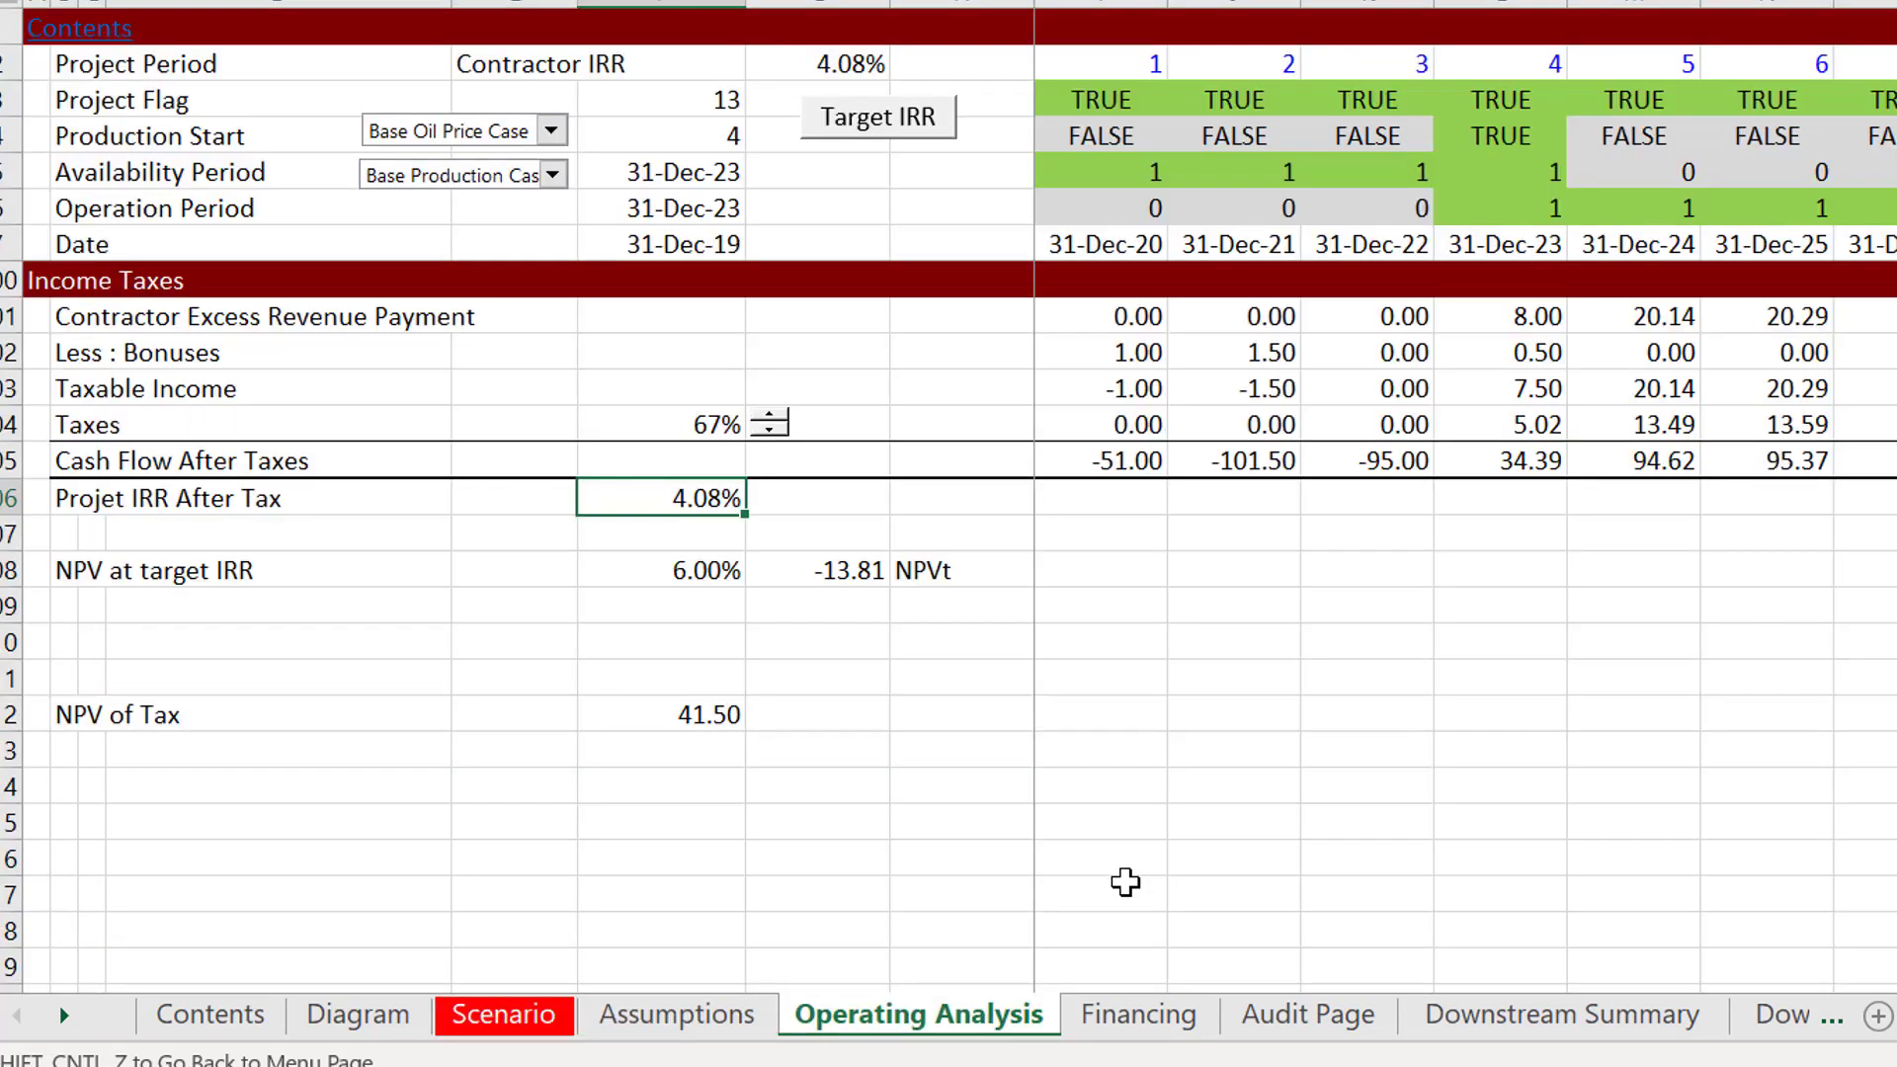
{"action": "key", "text": "ctrl+Page_Down"}
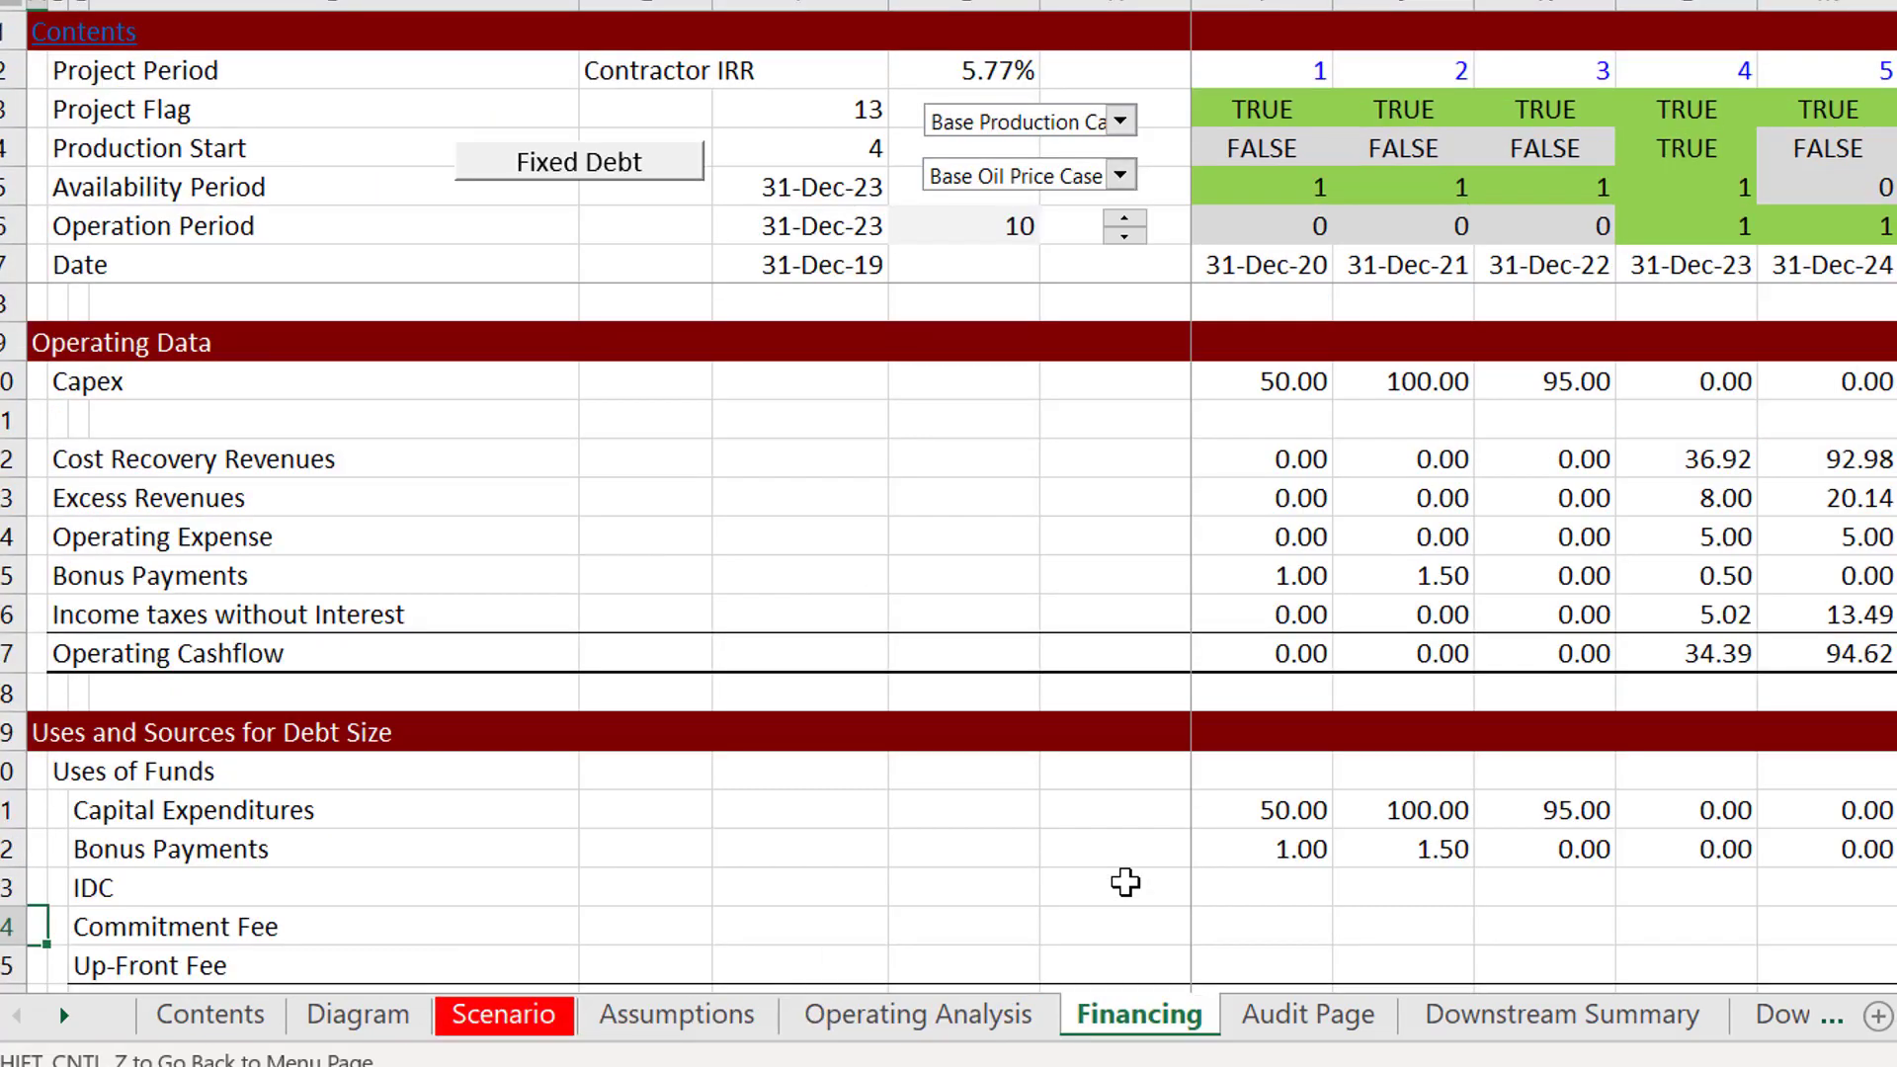
{"action": "key", "text": "Down"}
{"action": "key", "text": "Down"}
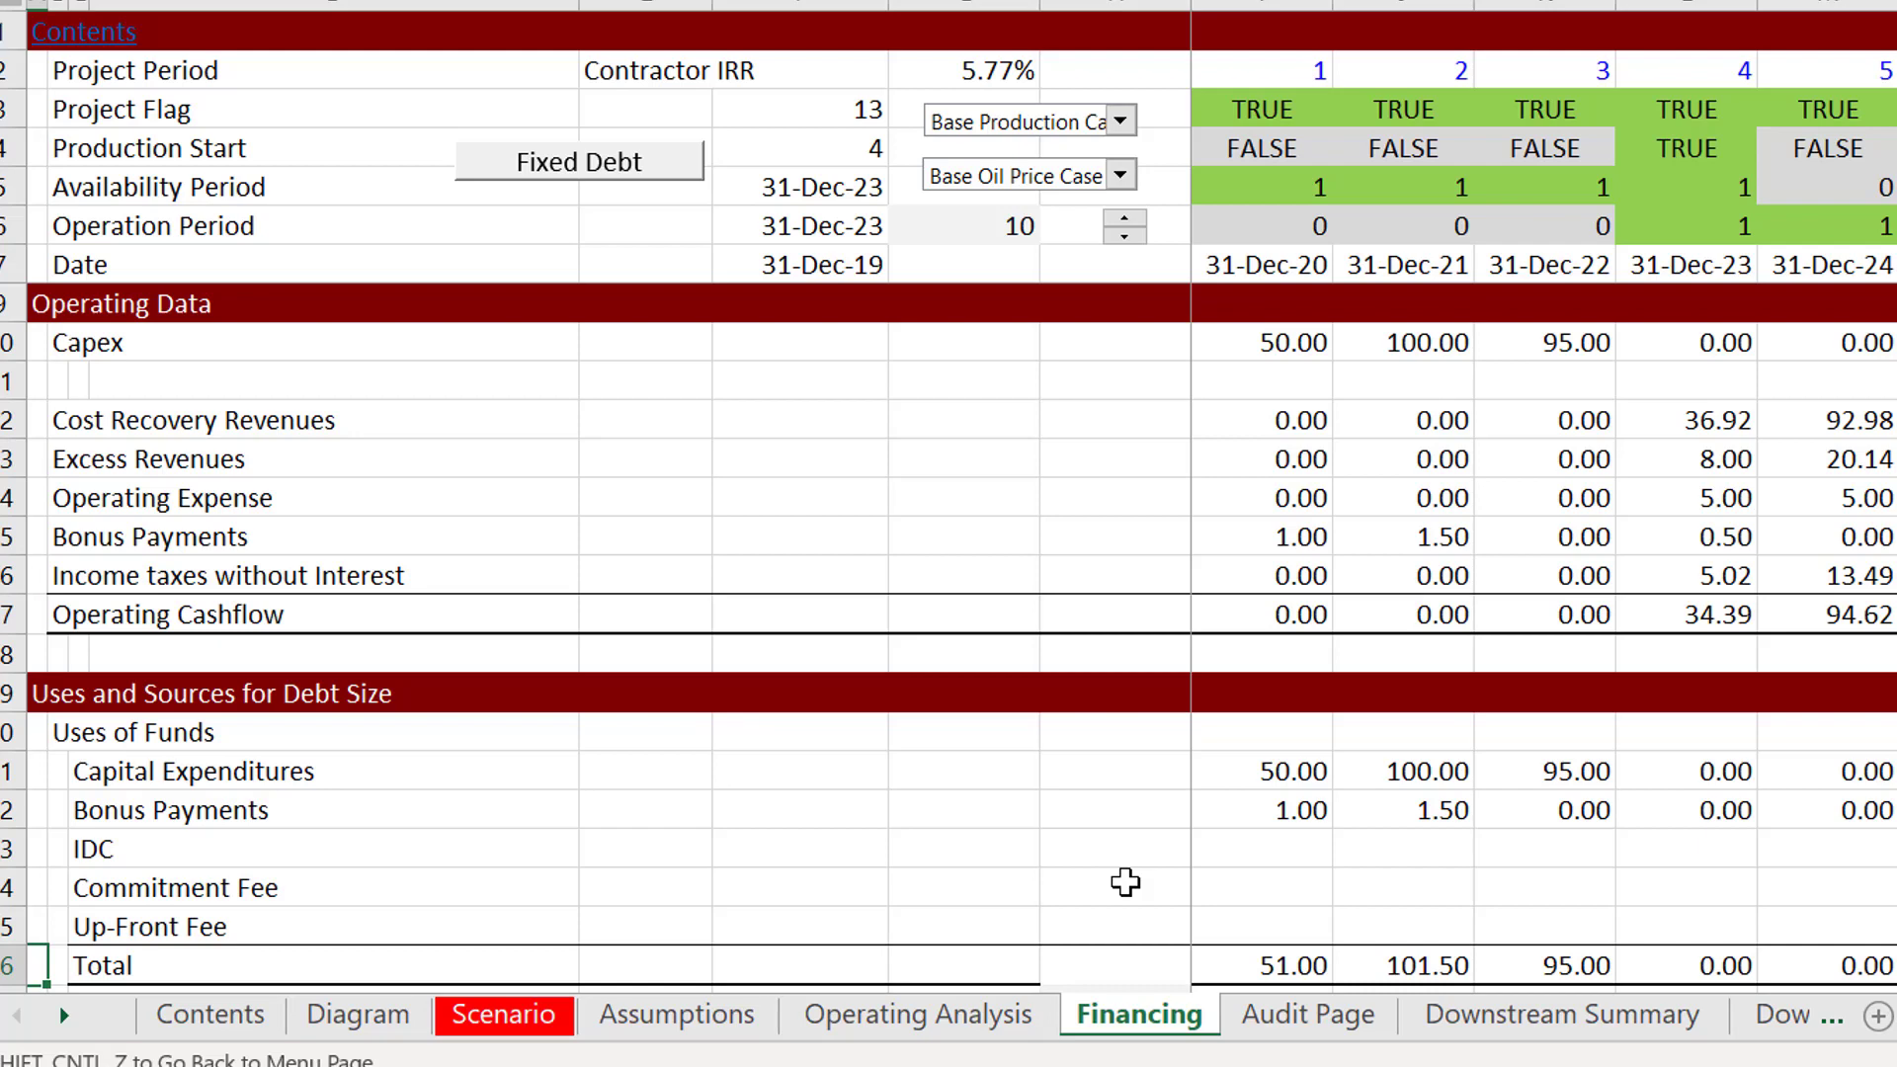
Review the field operation, production sharing and financing inputs on the Assumptions sheet, down to the fixed debt amount.
{"action": "key", "text": "ctrl+Page_Up"}
{"action": "key", "text": "ctrl+Page_Up"}
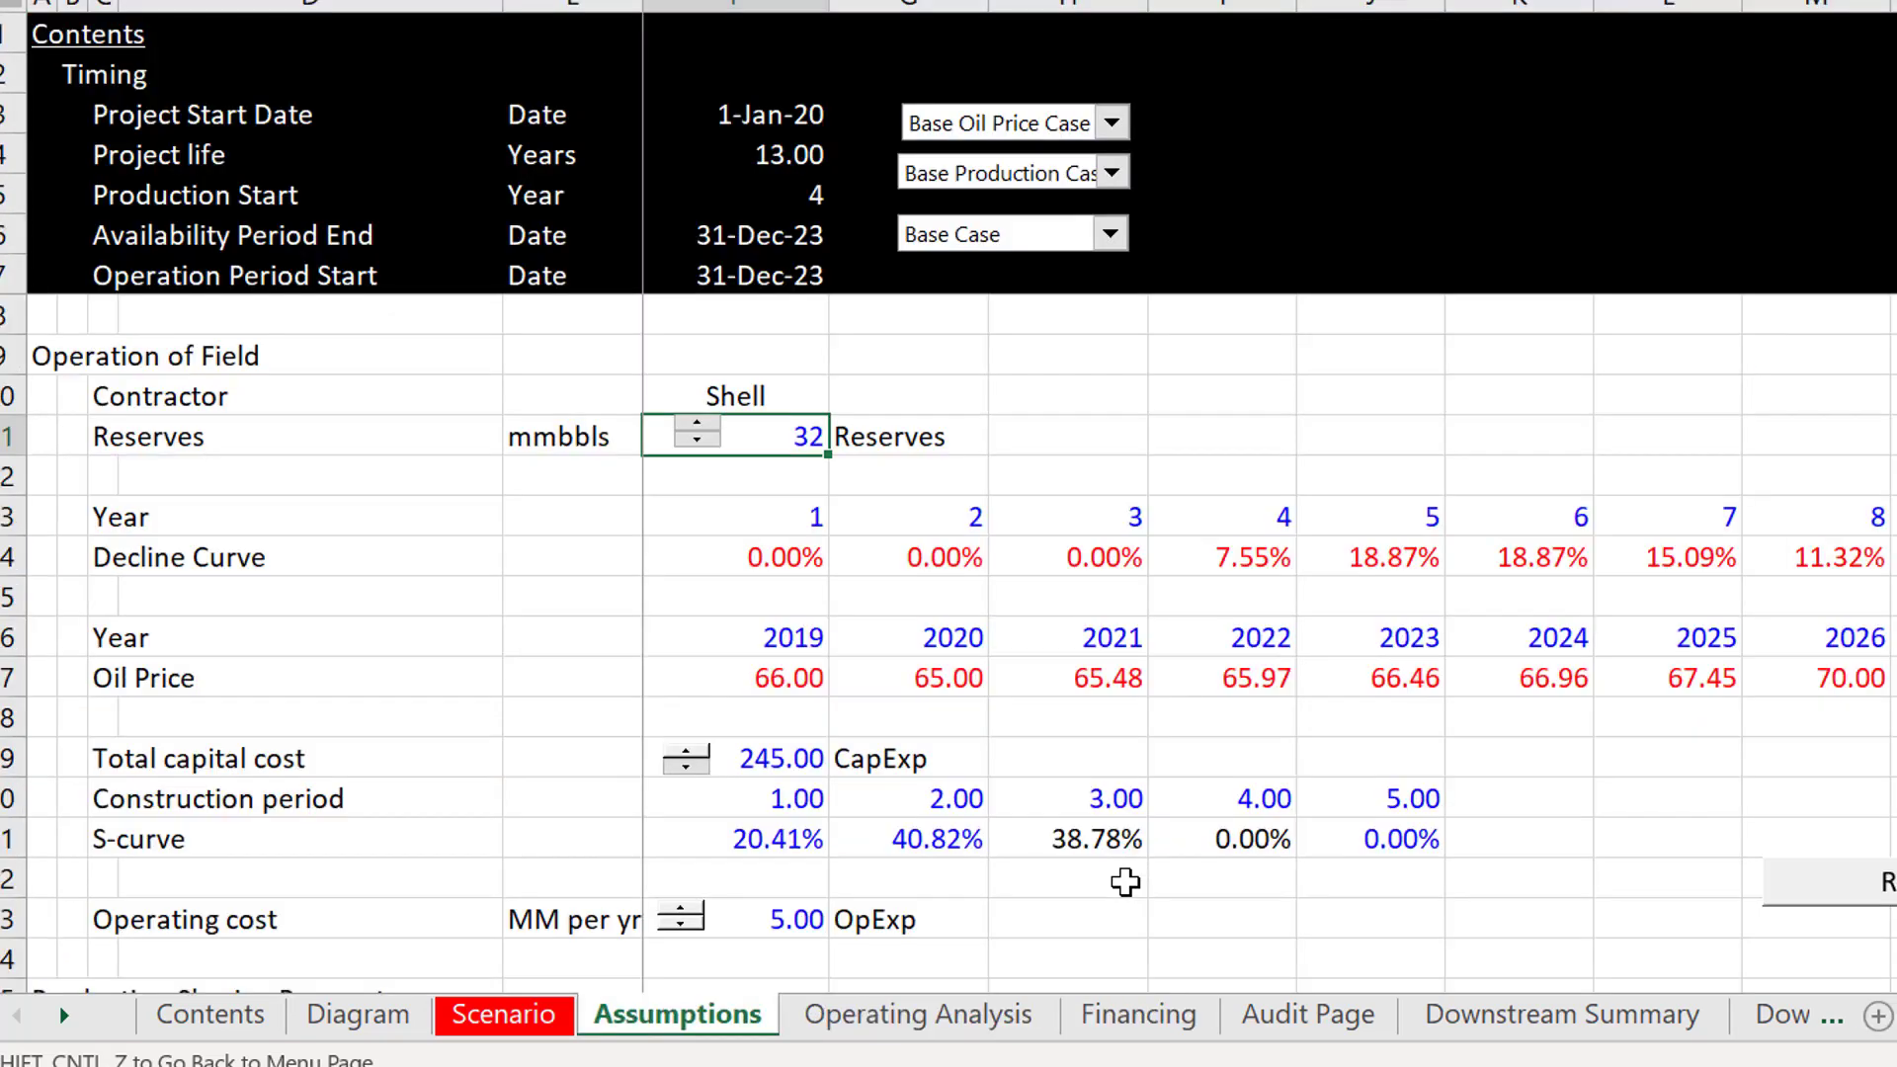
{"action": "key", "text": "Page_Down"}
{"action": "key", "text": "Down"}
{"action": "key", "text": "Down"}
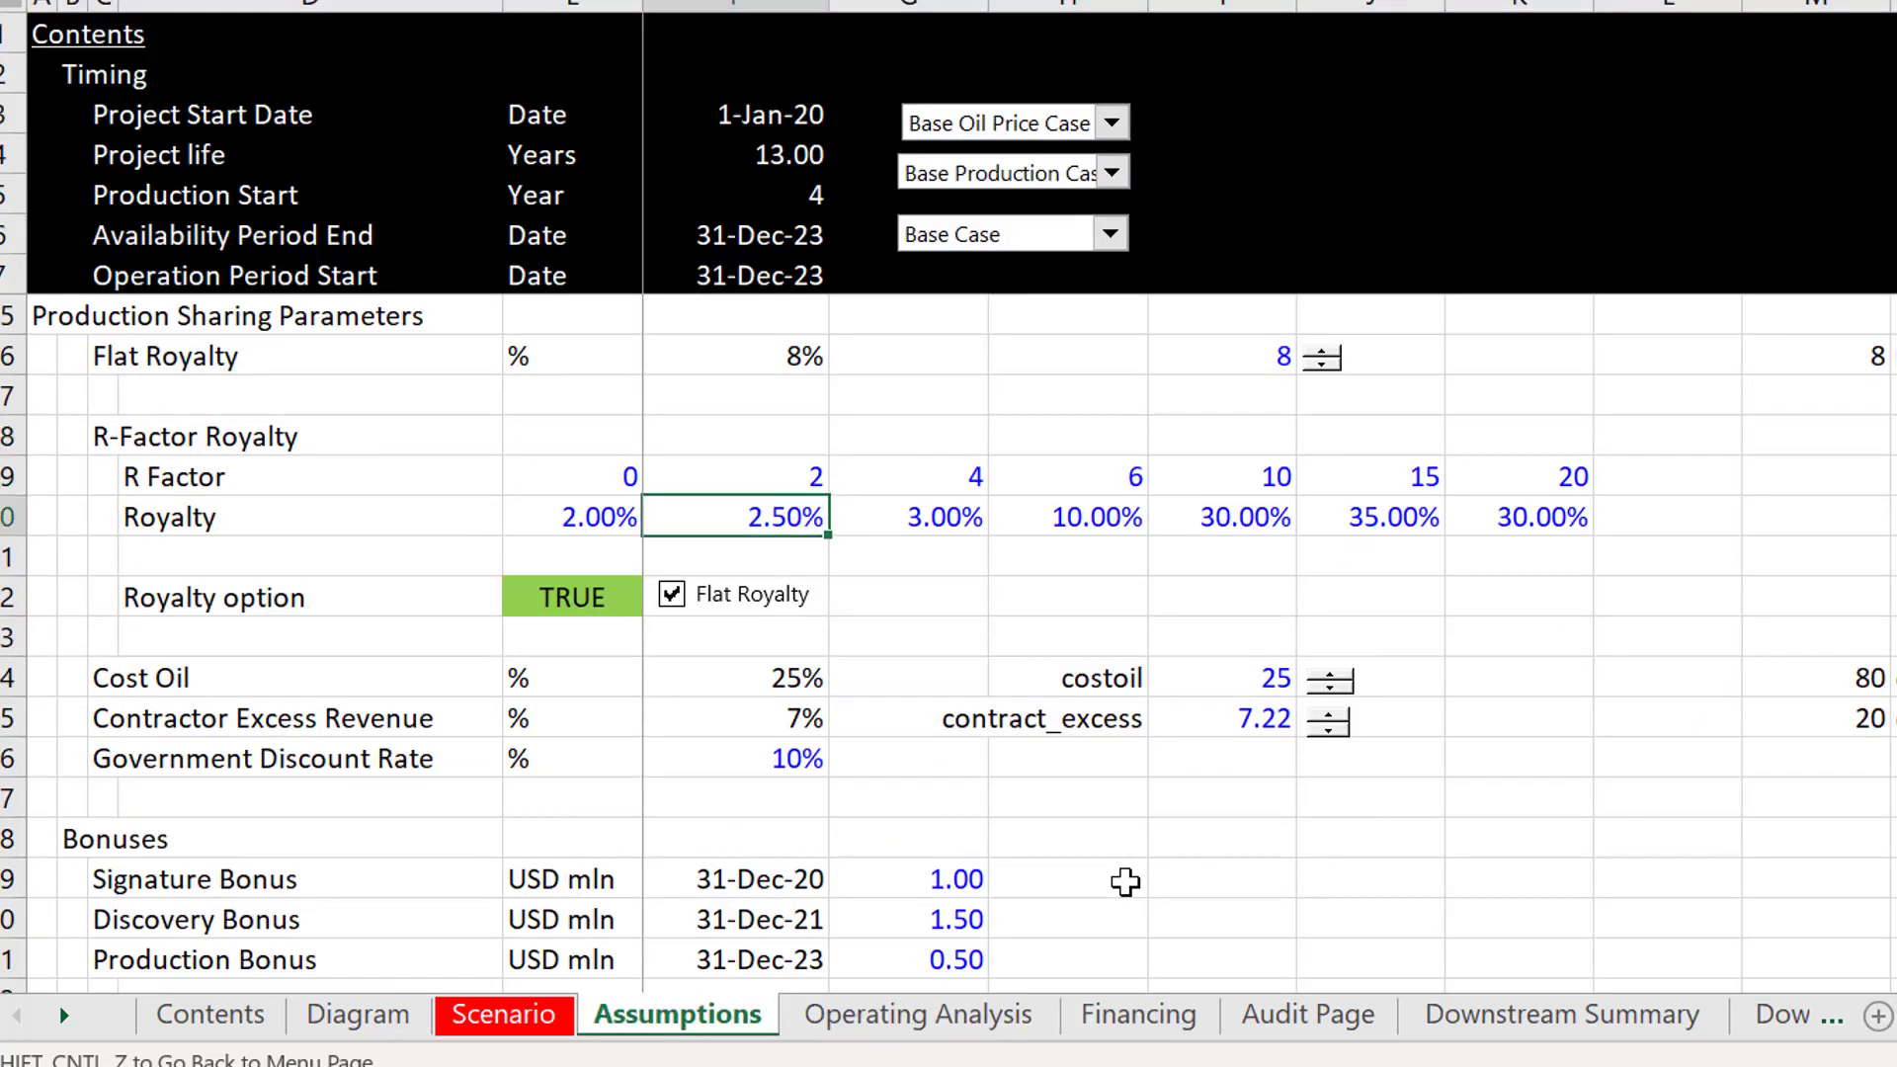
{"action": "key", "text": "Page_Down"}
{"action": "key", "text": "Down"}
{"action": "key", "text": "Down"}
{"action": "key", "text": "Down"}
{"action": "key", "text": "Down"}
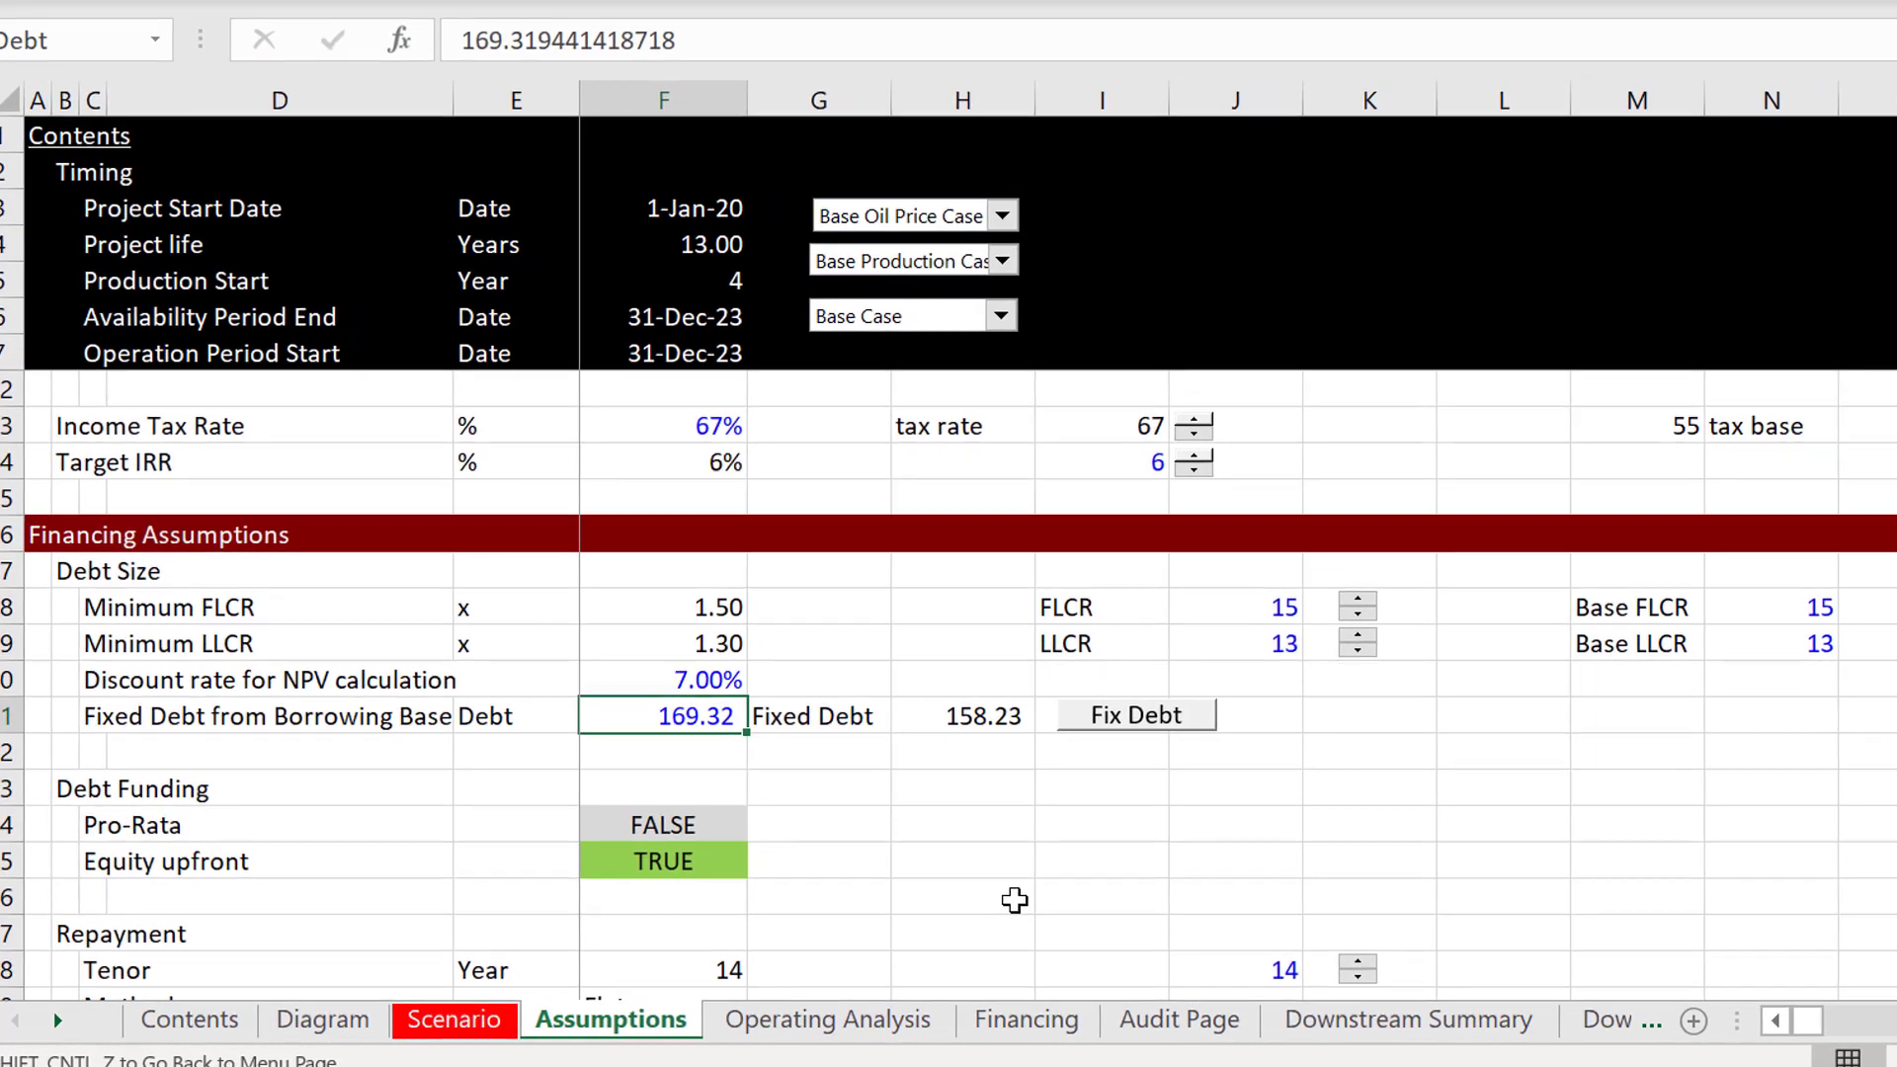
Lower the FLCR input under Debt Size to 14 for a Minimum FLCR of 1.40.
{"action": "key", "text": "Up"}
{"action": "key", "text": "Up"}
{"action": "key", "text": "Up"}
{"action": "key", "text": "Left"}
{"action": "key", "text": "Left"}
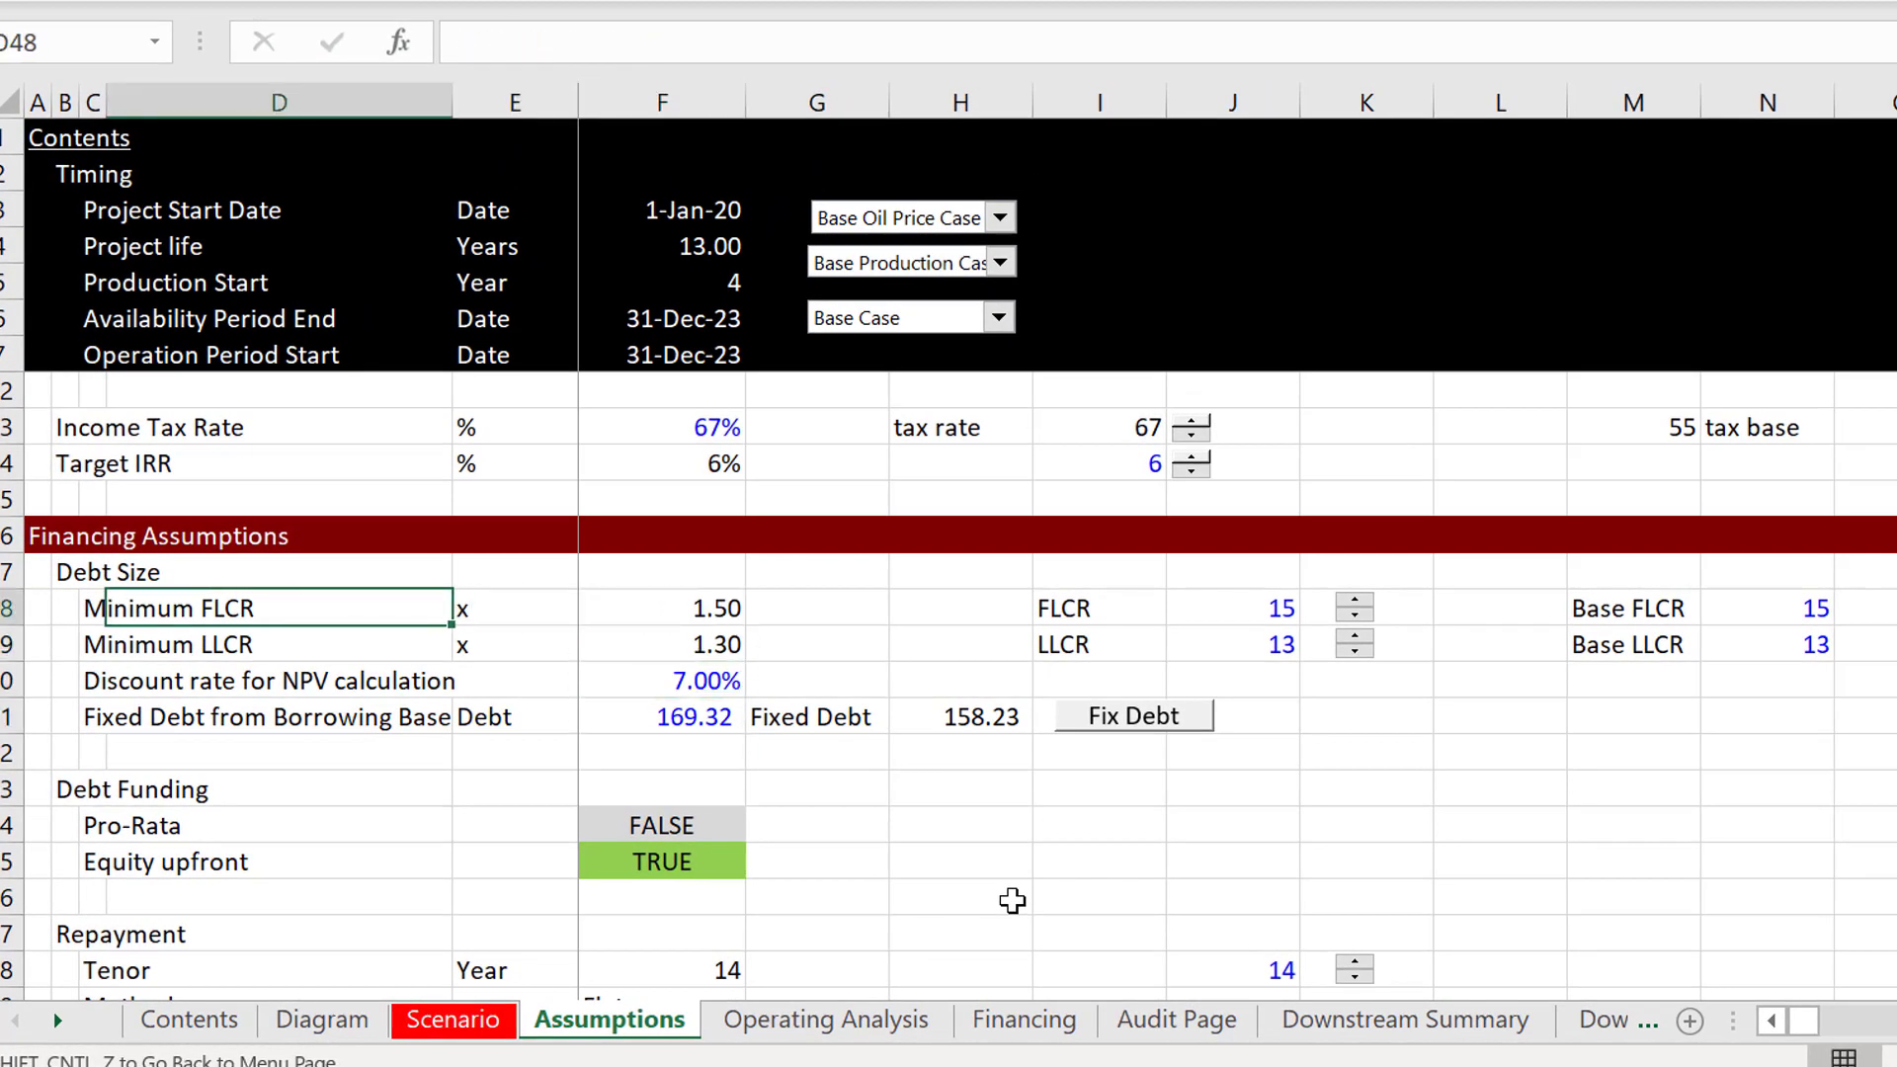
{"action": "key", "text": "Right"}
{"action": "key", "text": "Right"}
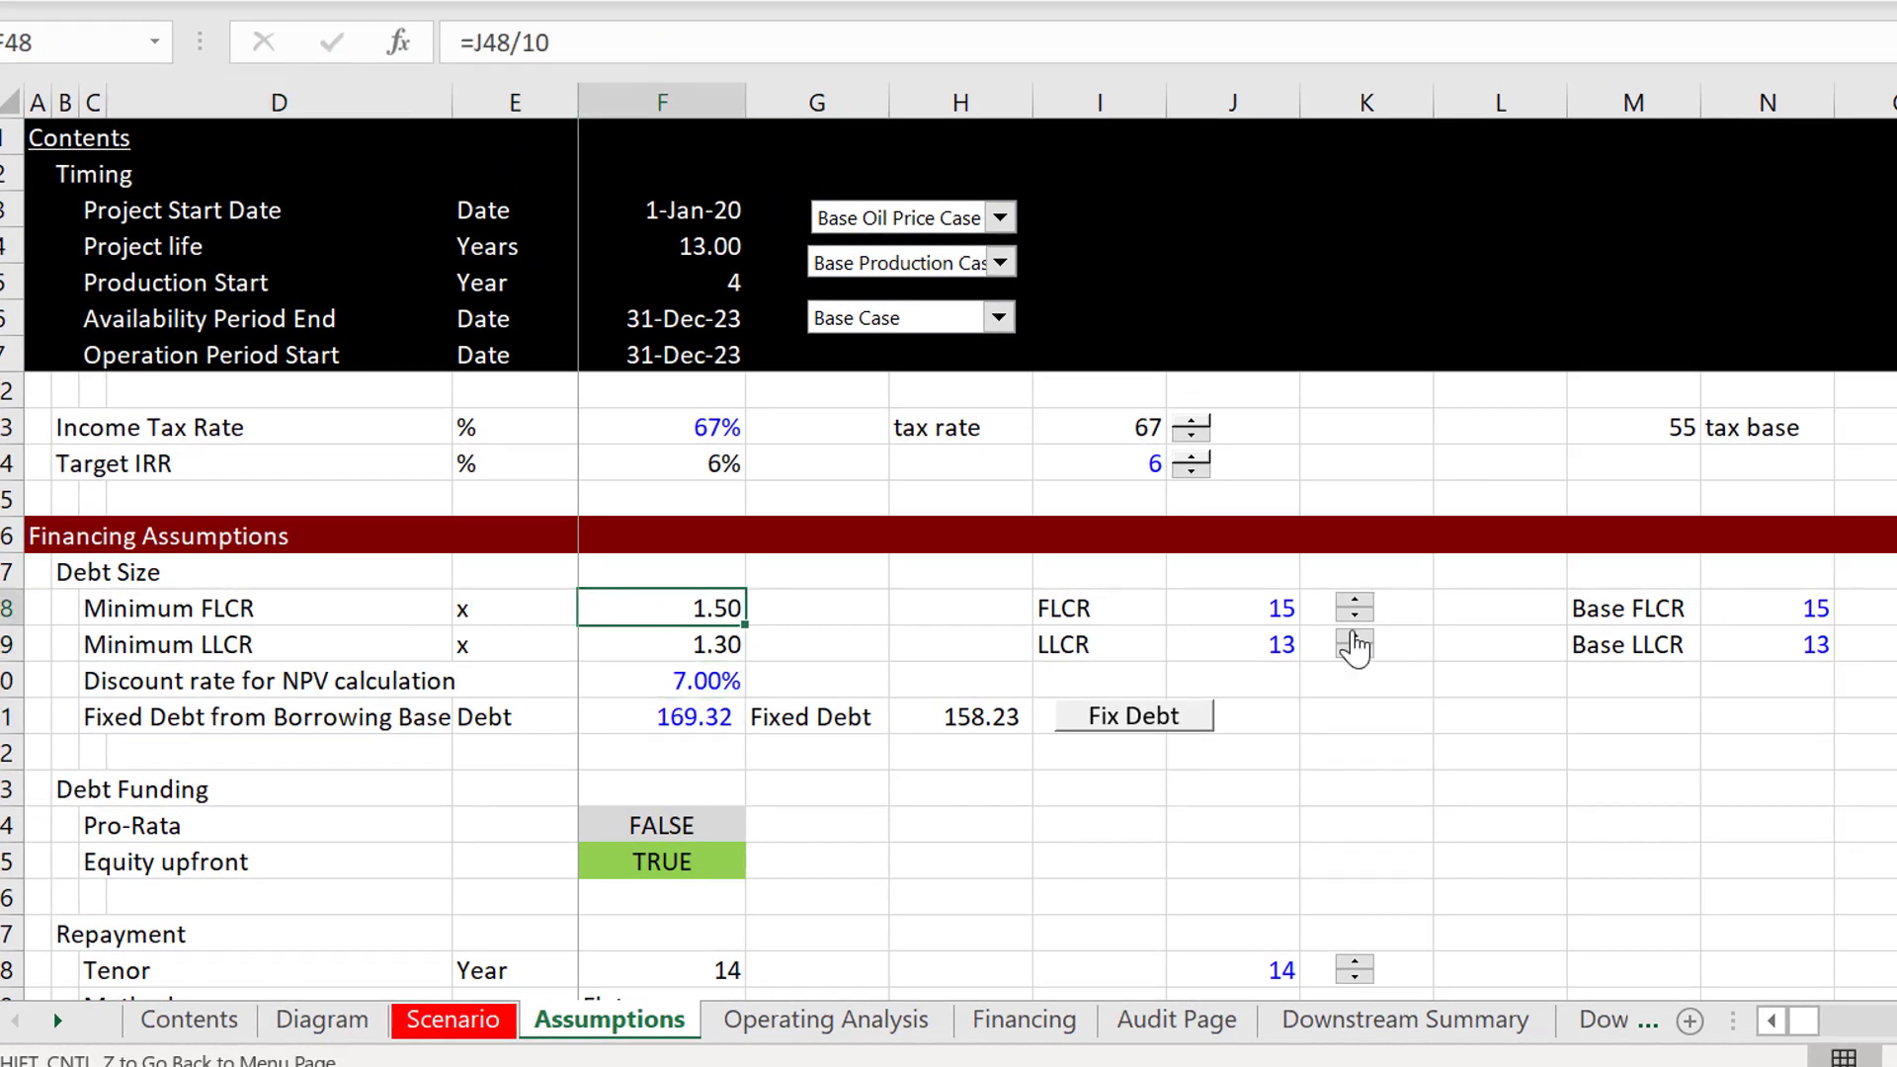
{"action": "left_click", "coordinate": [1353, 635]}
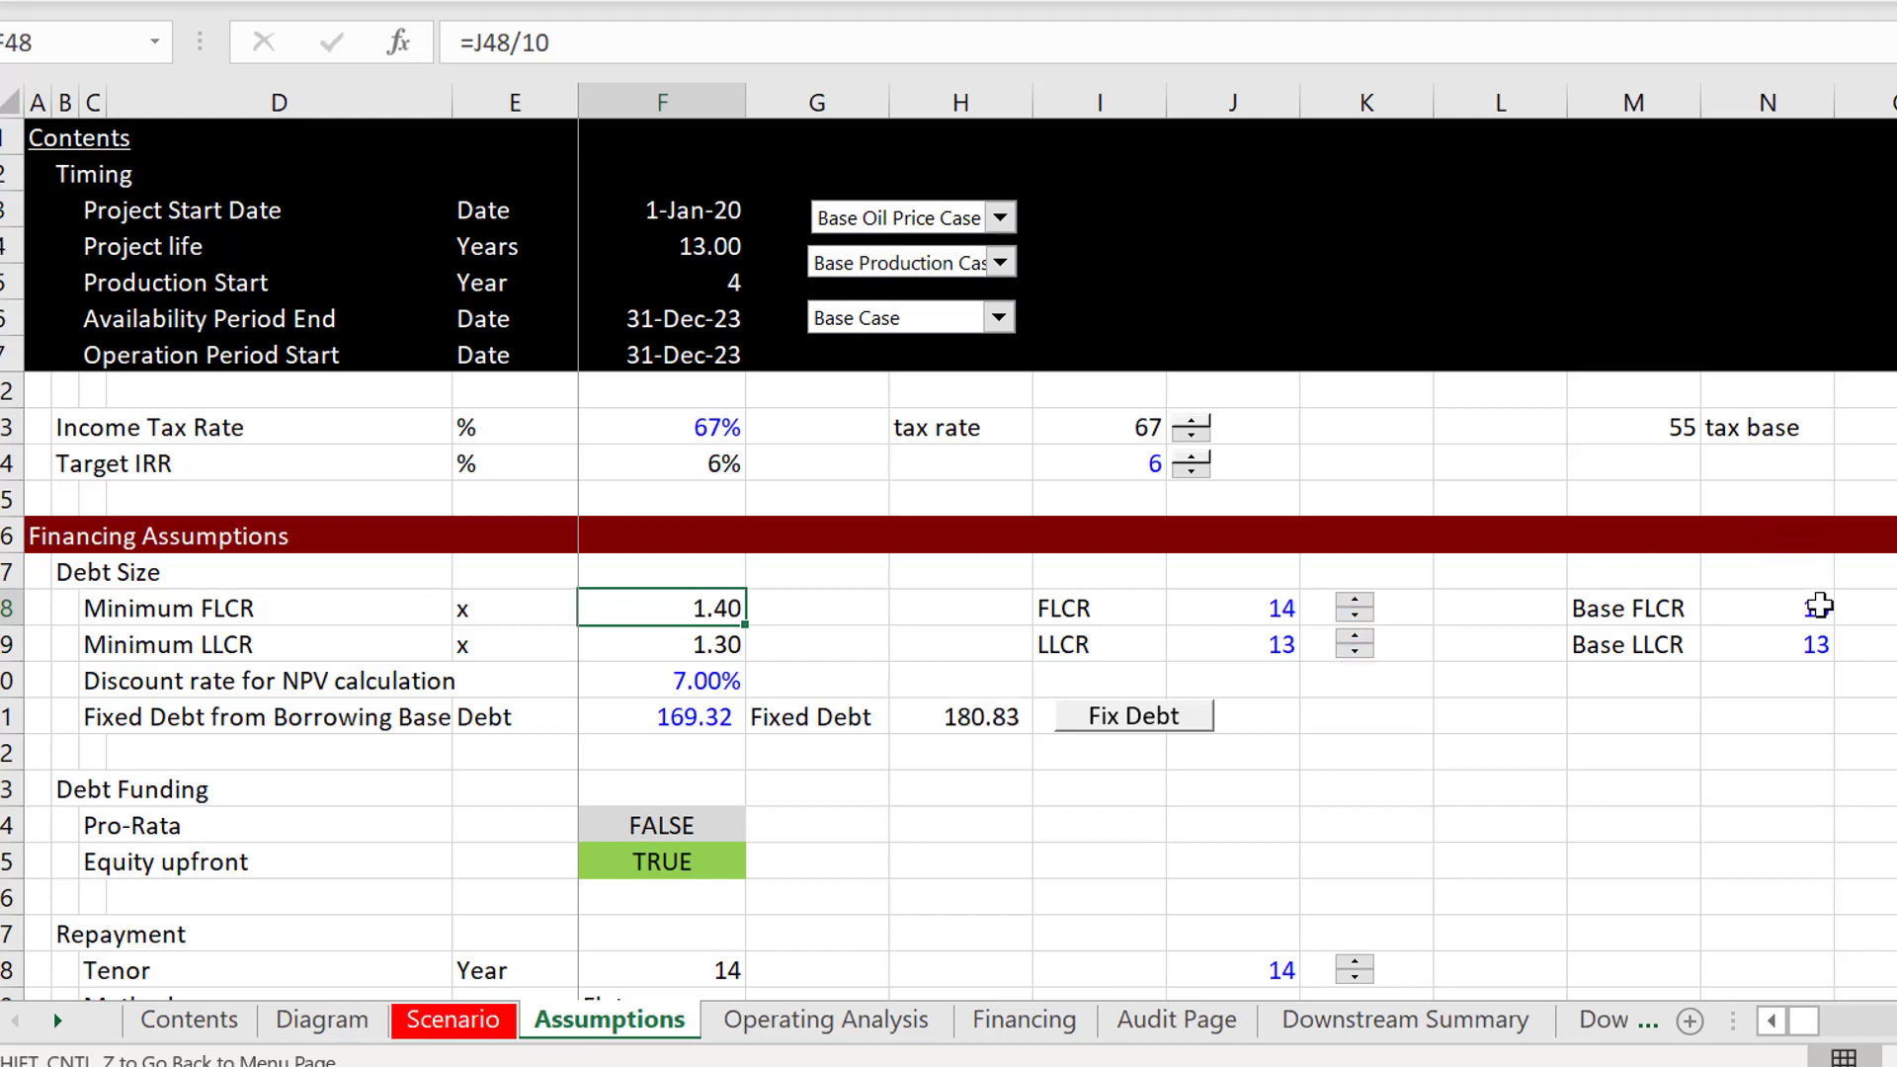
Set the Base FLCR to 14 and run Fix Debt to update the fixed debt from the borrowing base.
{"action": "left_click", "coordinate": [1819, 606]}
{"action": "double_click", "coordinate": [1819, 605]}
{"action": "key", "text": "BackSpace"}
{"action": "type", "text": "4"}
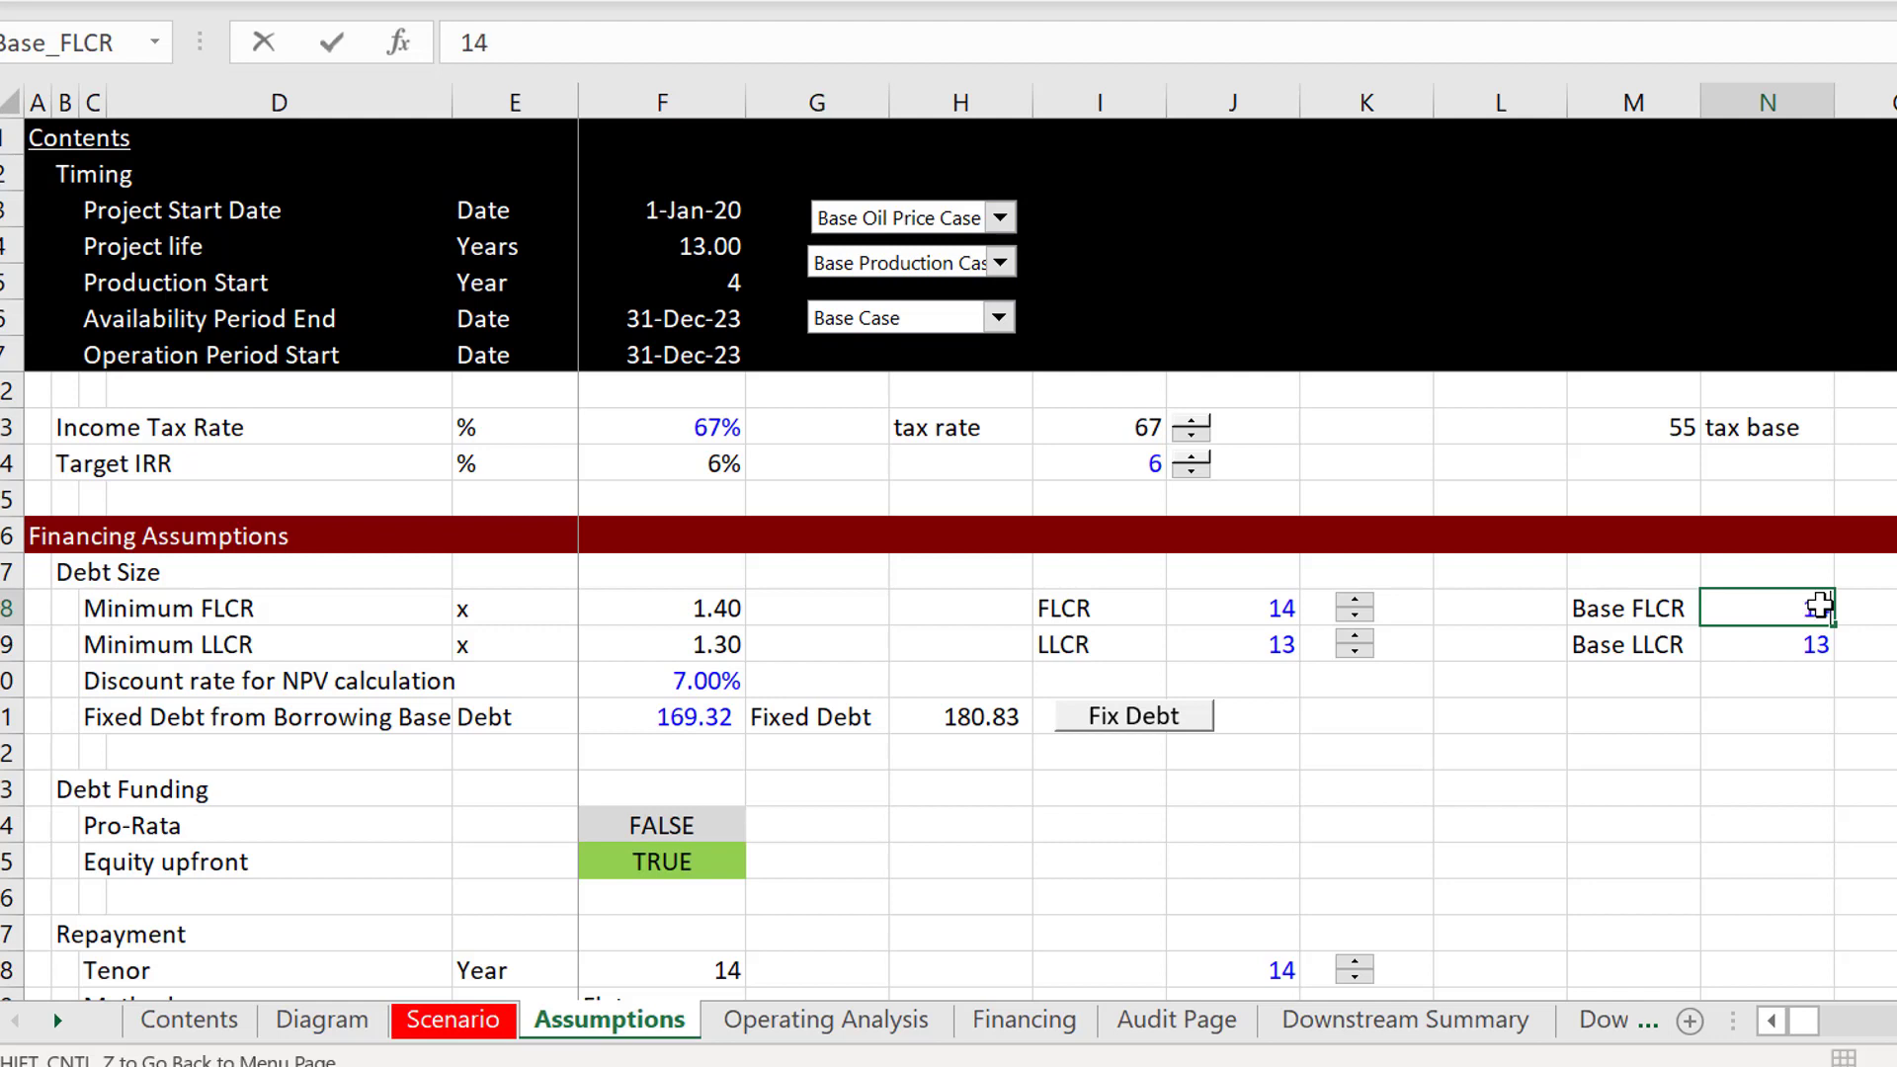
{"action": "key", "text": "Return"}
{"action": "left_click", "coordinate": [1189, 739]}
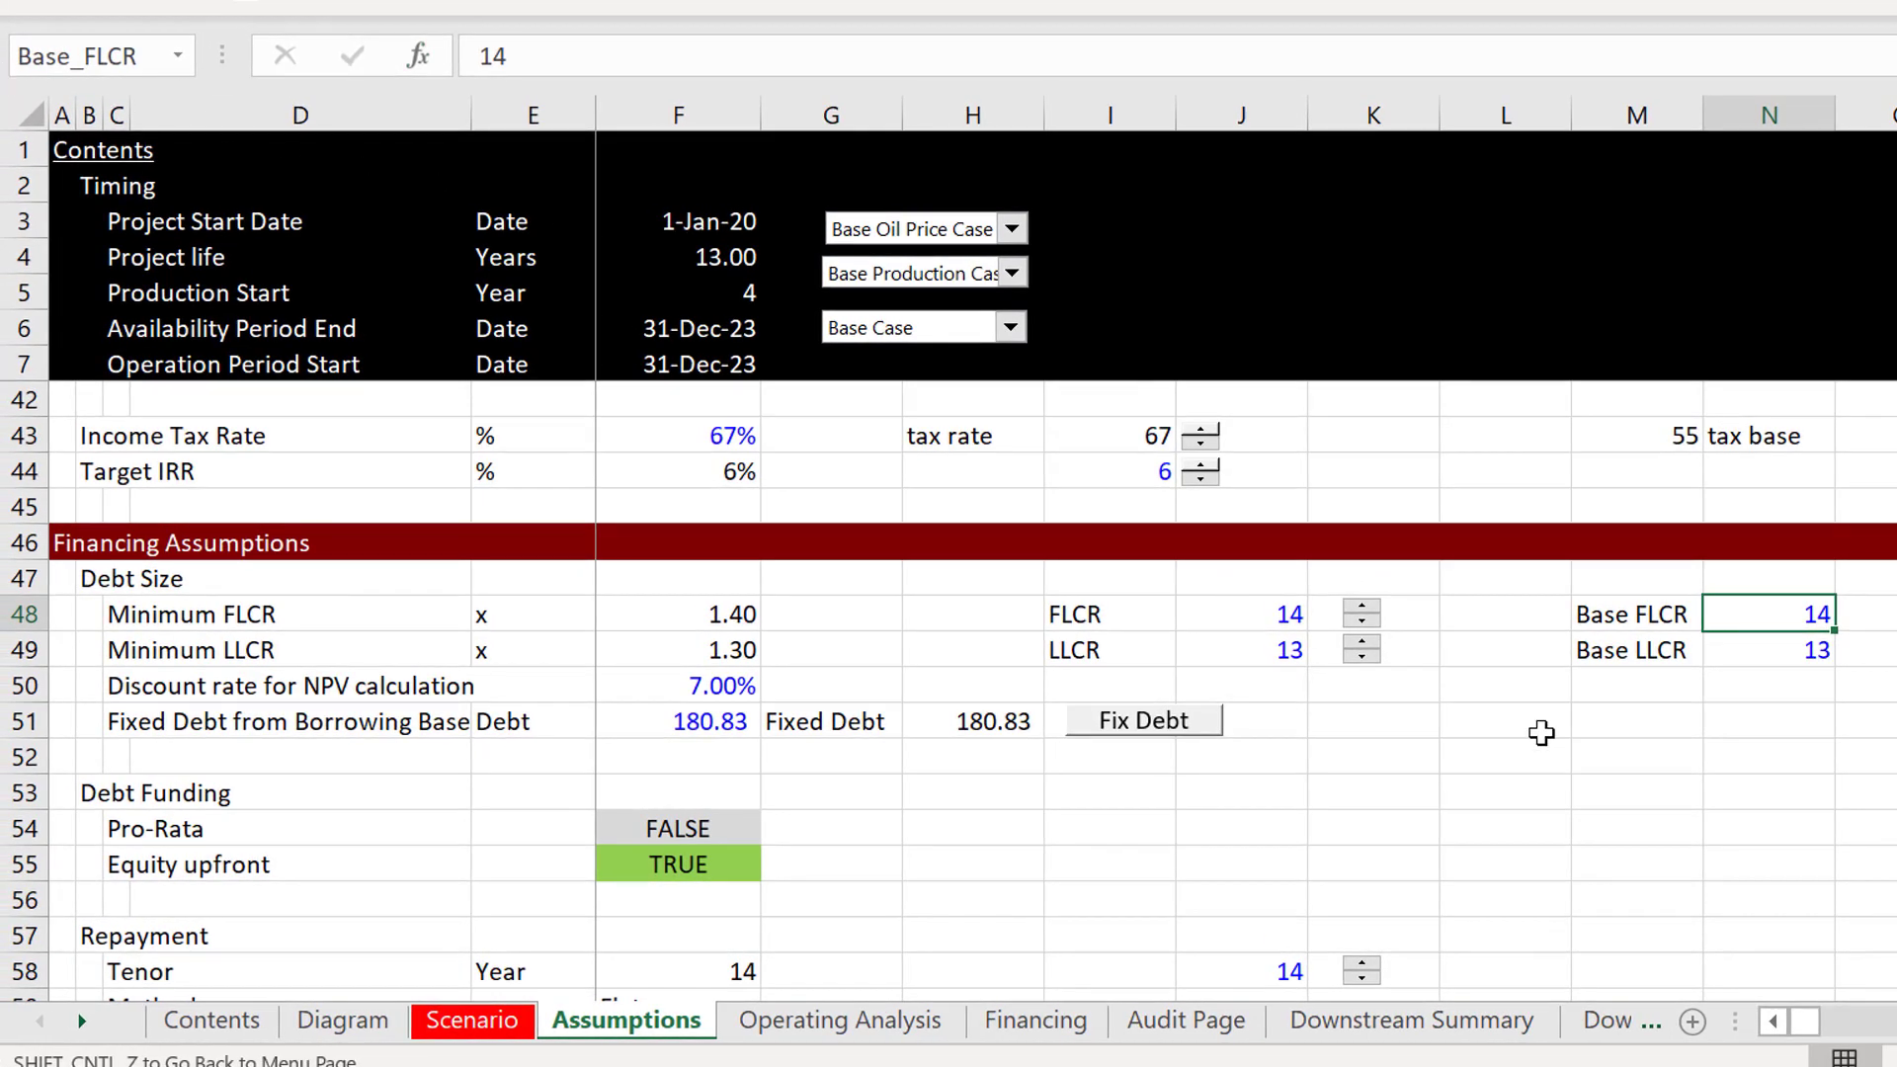
{"action": "key", "text": "Down"}
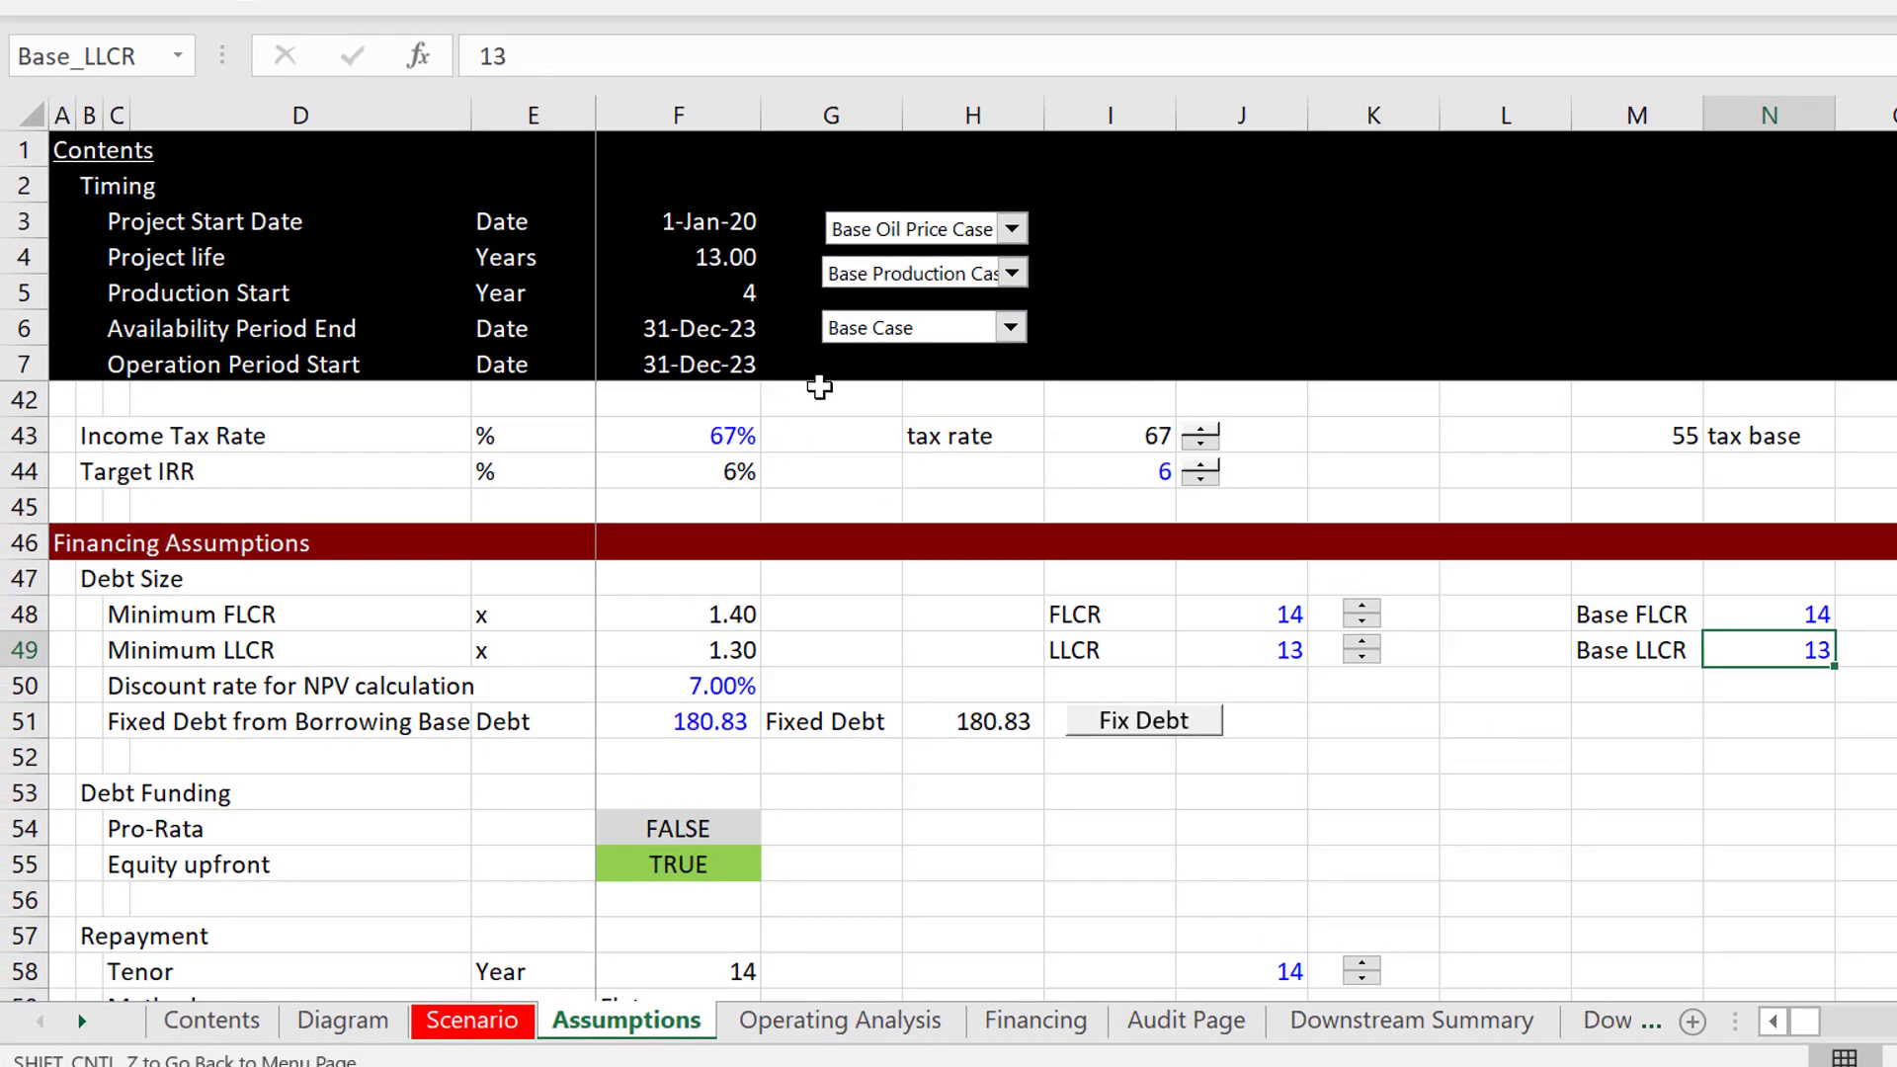
{"action": "key", "text": "Up"}
{"action": "key", "text": "Left"}
{"action": "key", "text": "Left"}
{"action": "key", "text": "Left"}
{"action": "key", "text": "Left"}
{"action": "key", "text": "Left"}
{"action": "key", "text": "Left"}
{"action": "key", "text": "Left"}
{"action": "key", "text": "Left"}
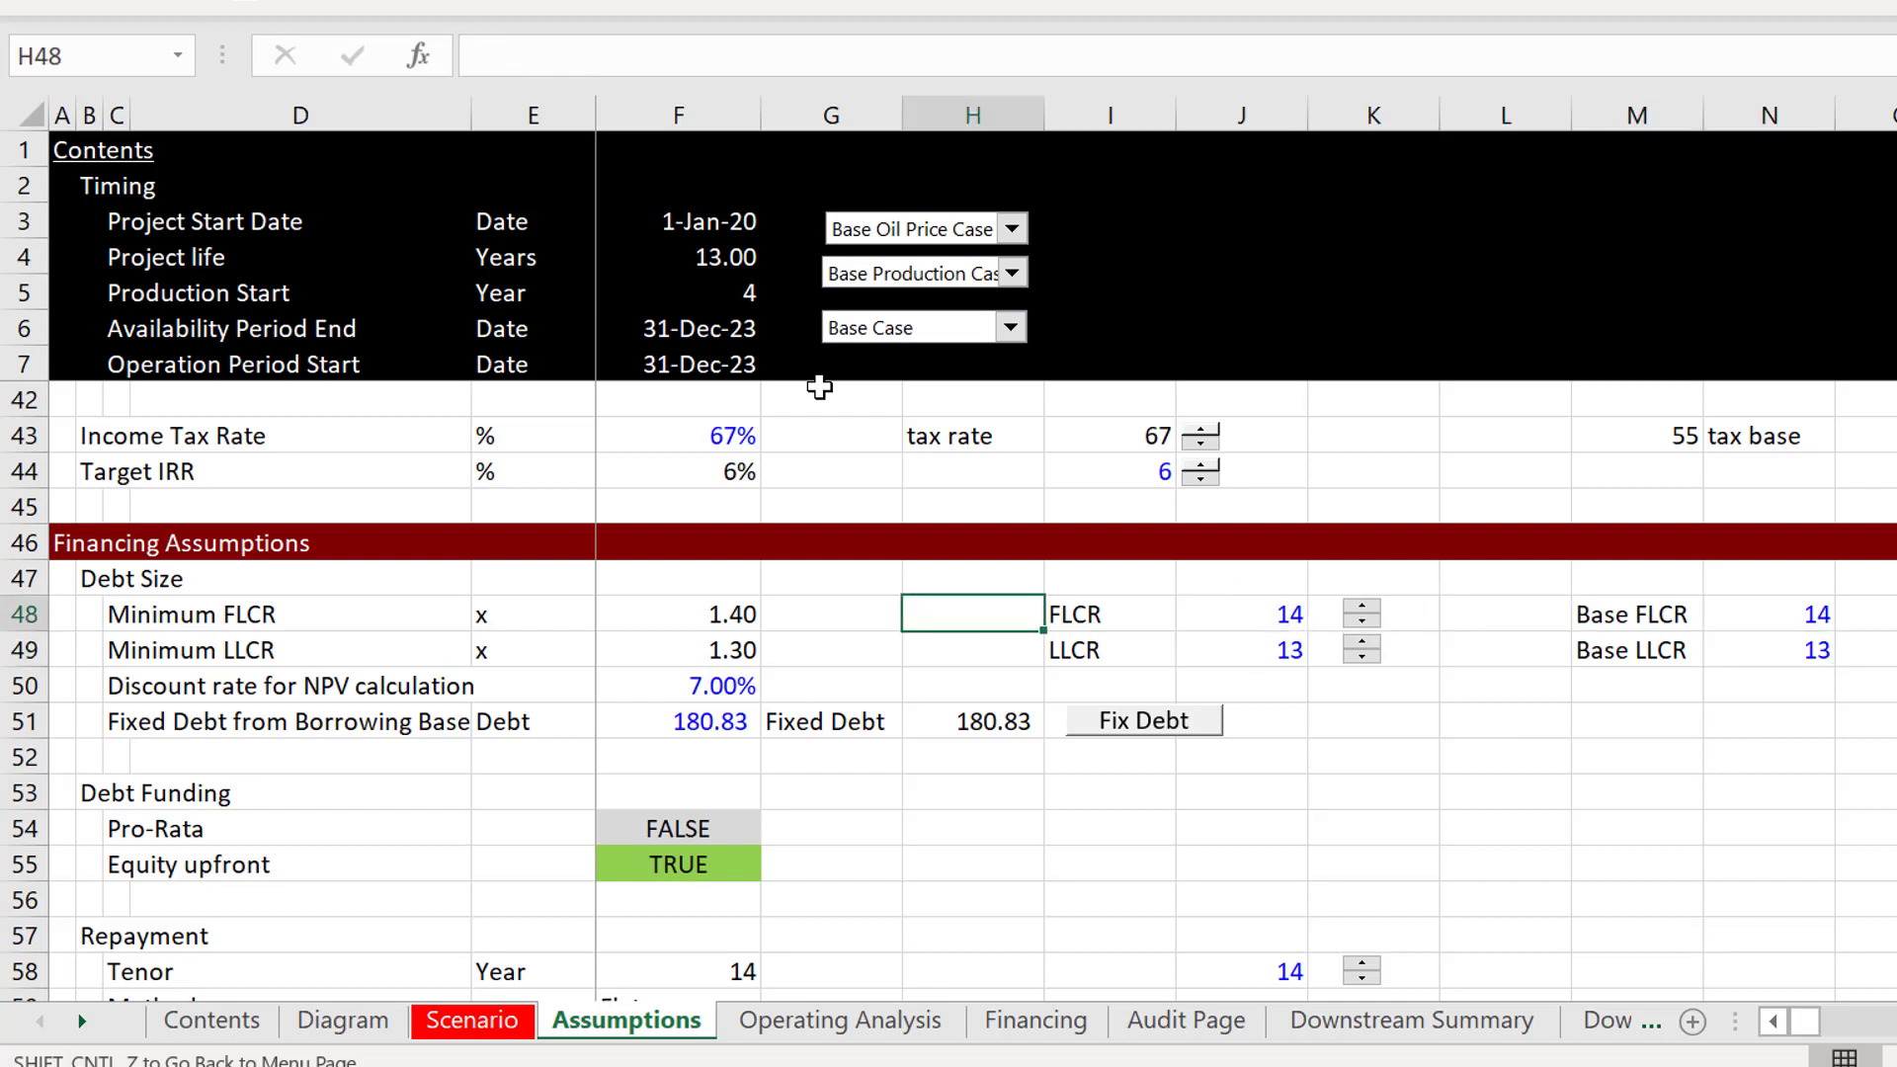
{"action": "key", "text": "Right"}
{"action": "key", "text": "Right"}
{"action": "key", "text": "Right"}
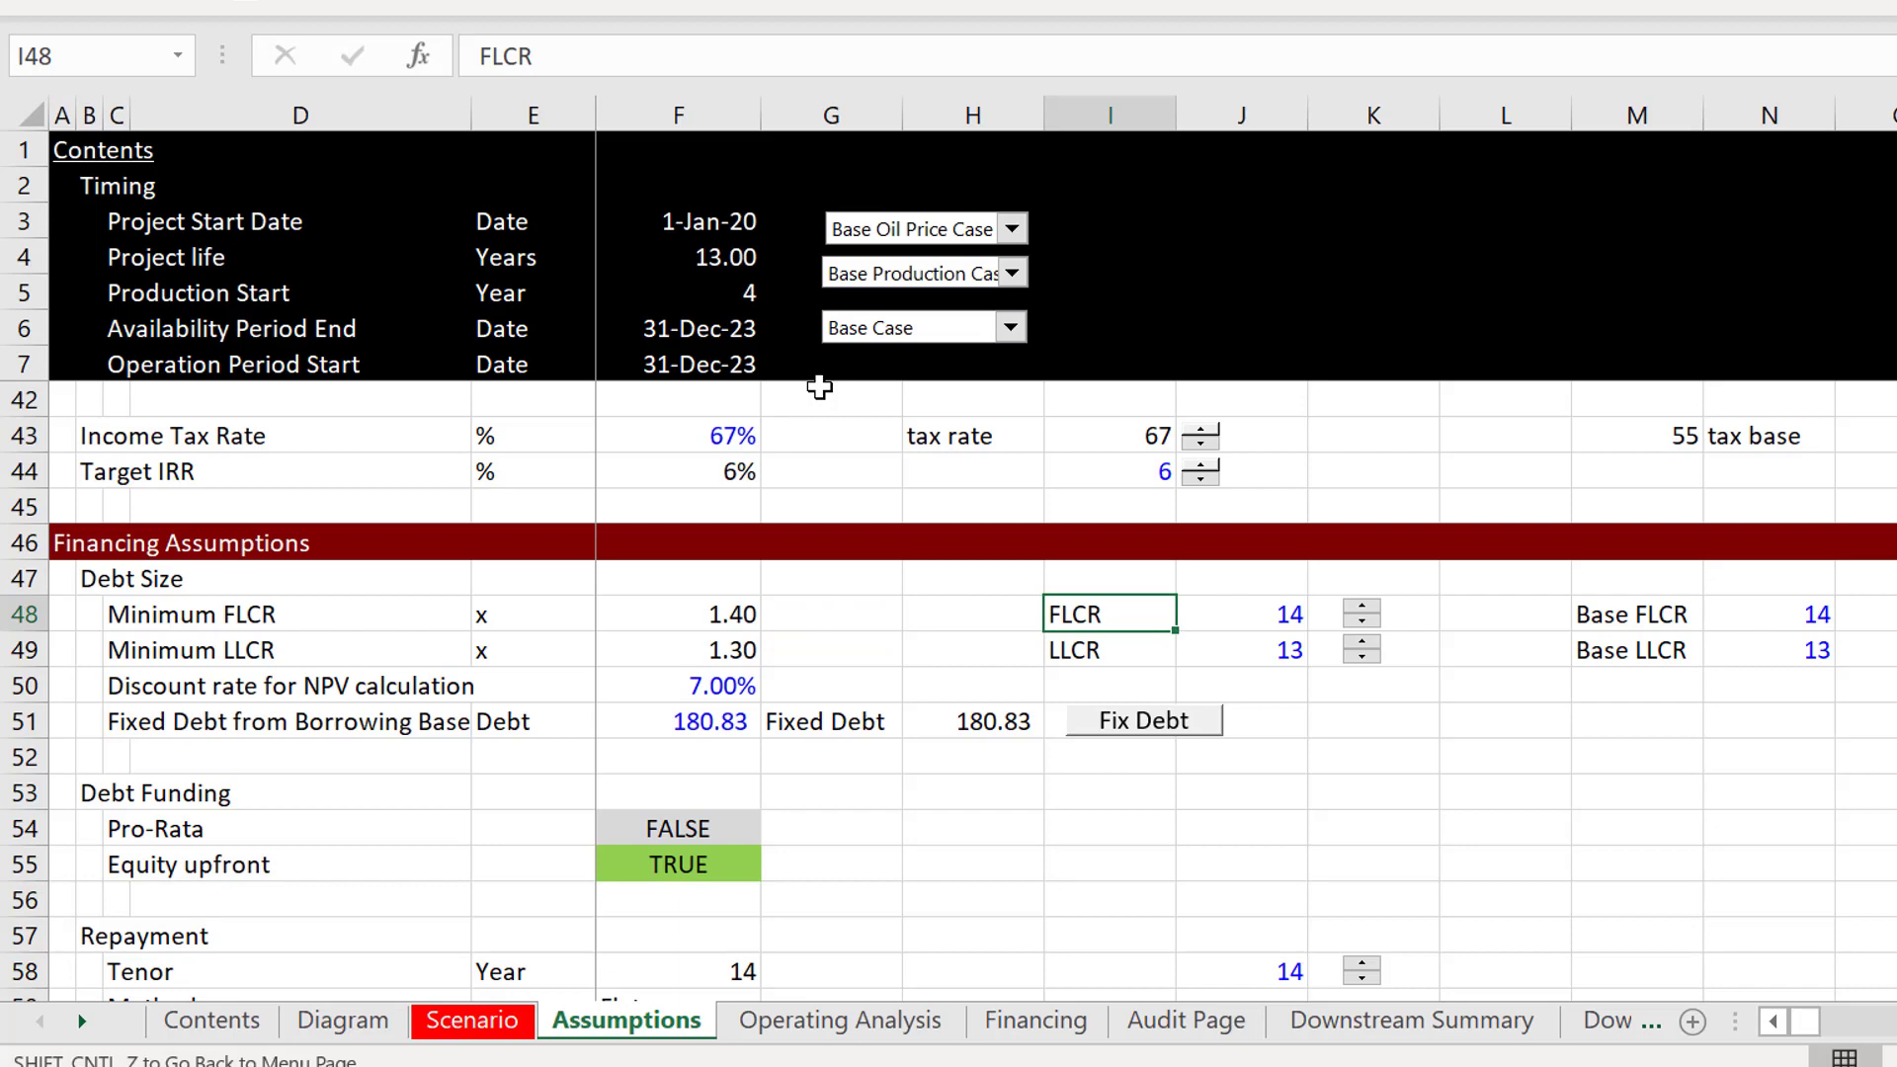
Return to the Diagram sheet to check the reserve-based loan and contractor results.
{"action": "key", "text": "ctrl+Page_Up"}
{"action": "key", "text": "ctrl+Page_Up"}
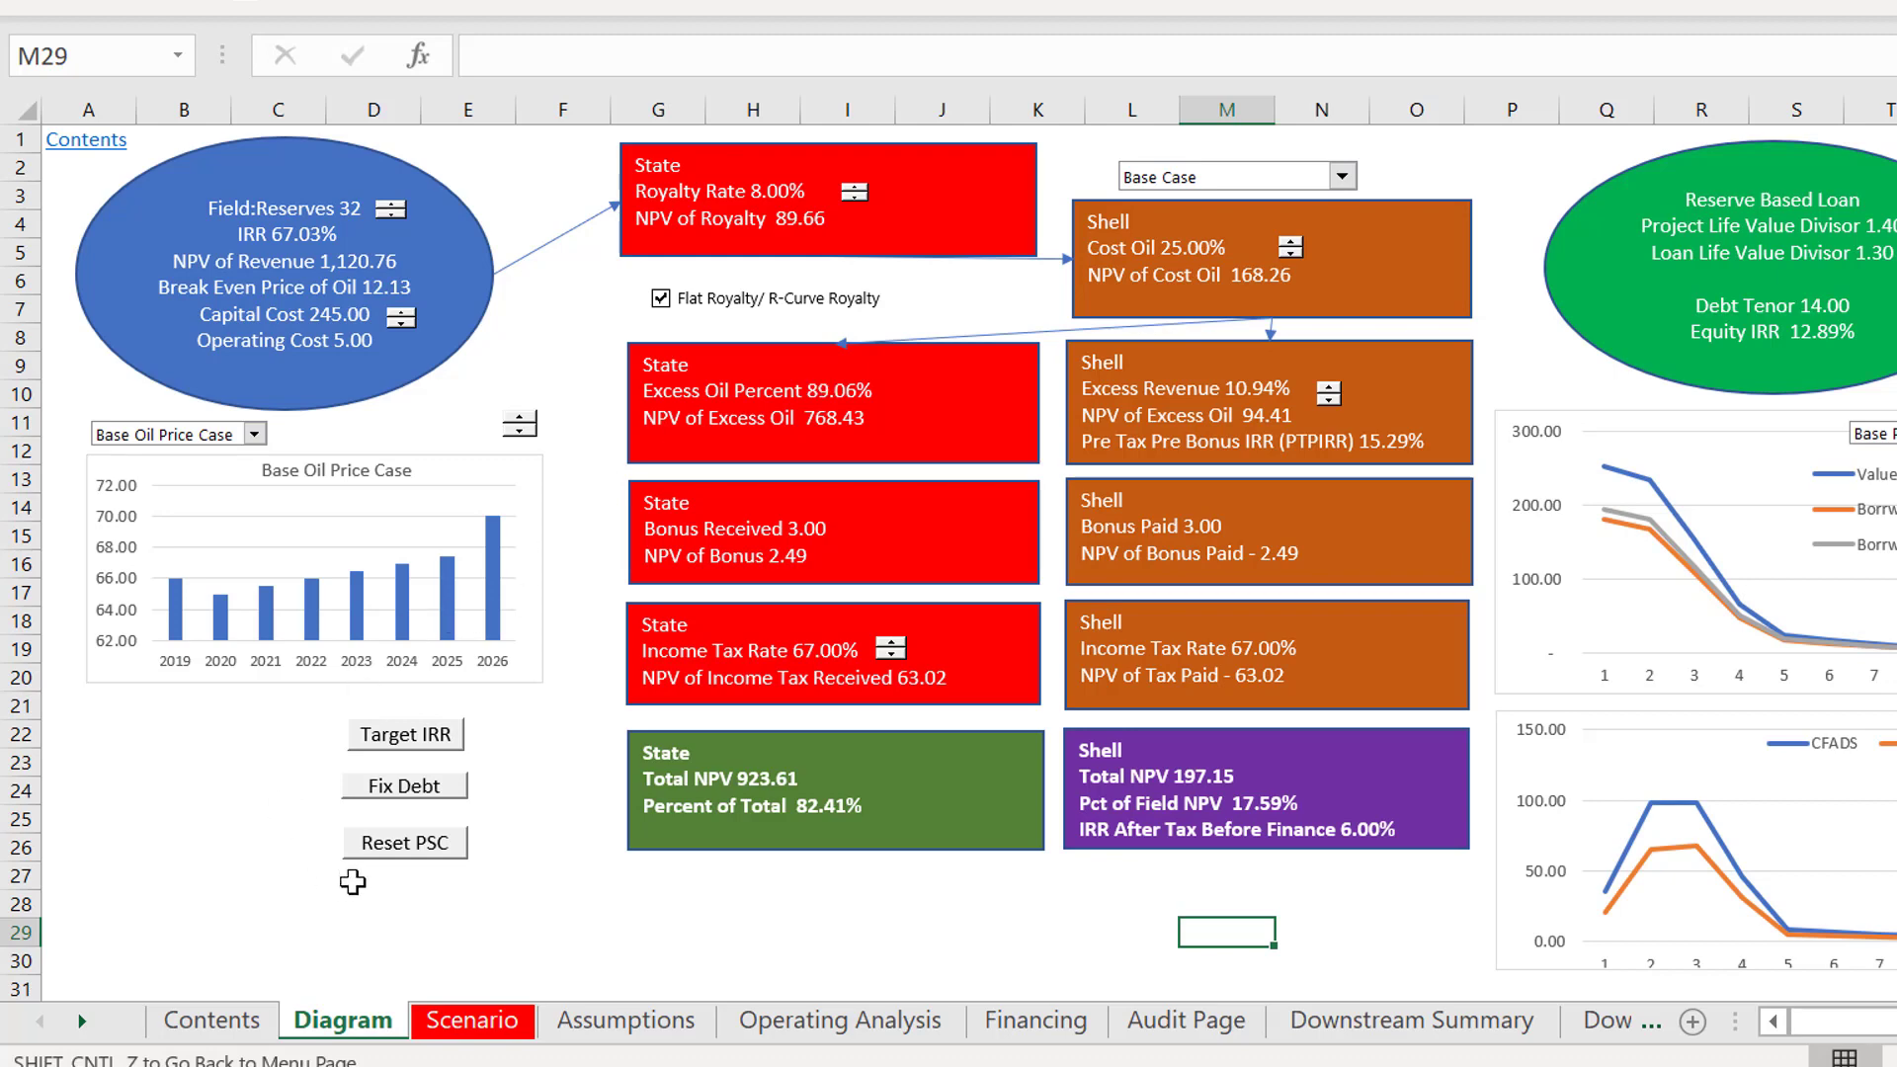
Go back to the Debt Size inputs on the Assumptions sheet.
{"action": "key", "text": "ctrl+Page_Down"}
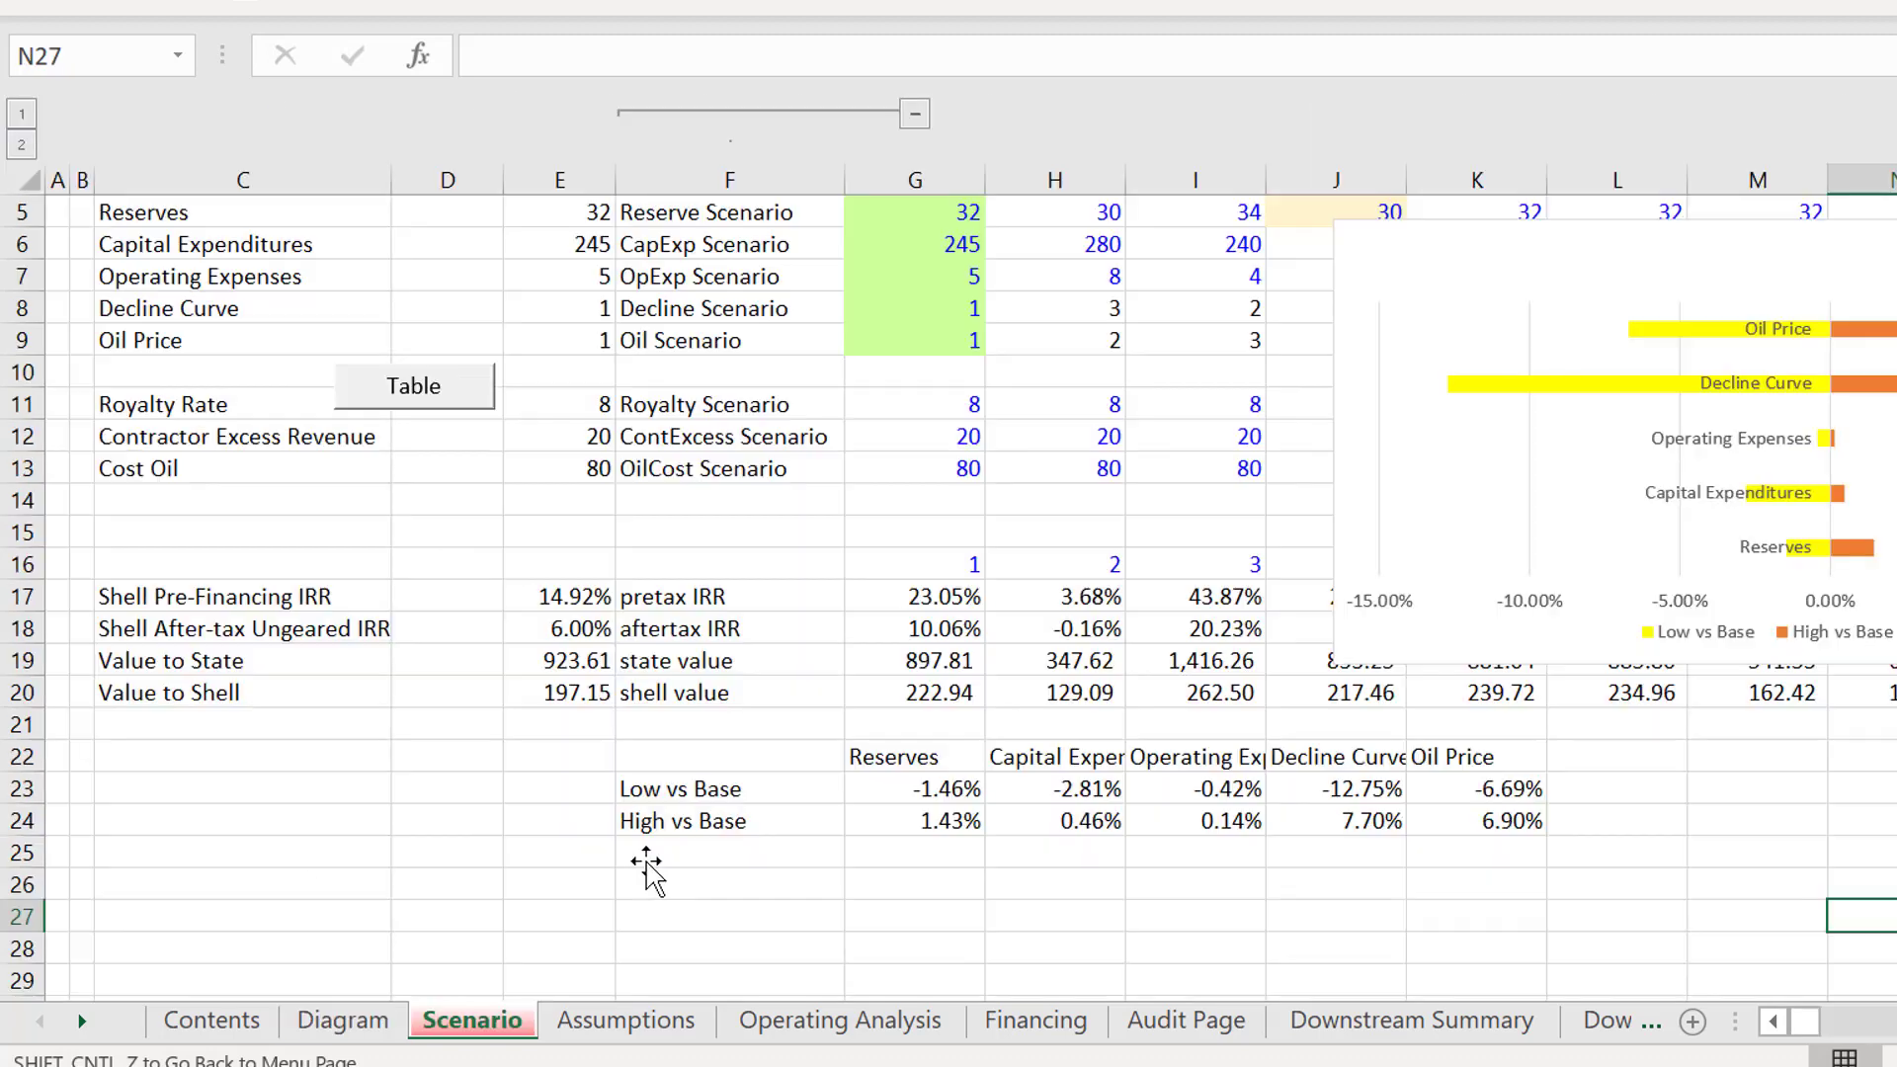
{"action": "key", "text": "ctrl+Page_Down"}
{"action": "key", "text": "ctrl+Page_Down"}
{"action": "key", "text": "ctrl+Page_Up"}
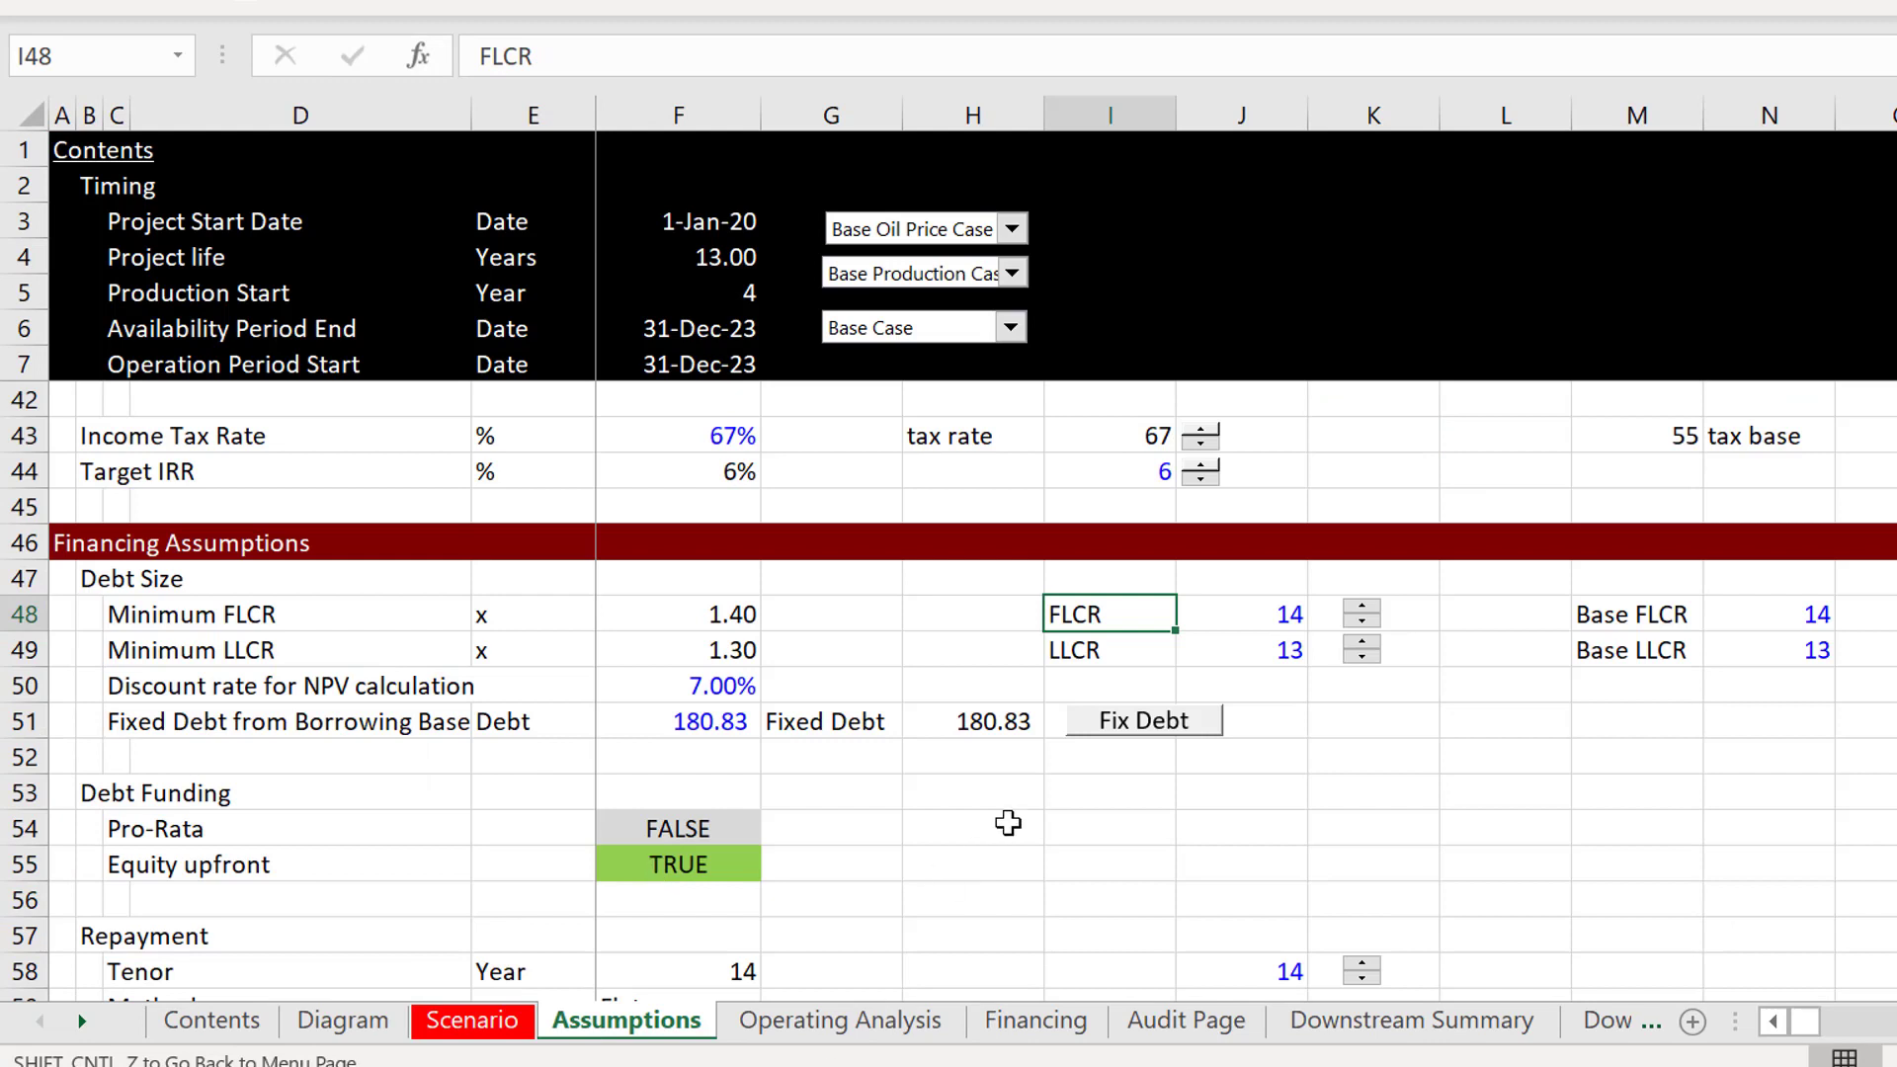
{"action": "left_click", "coordinate": [1007, 823]}
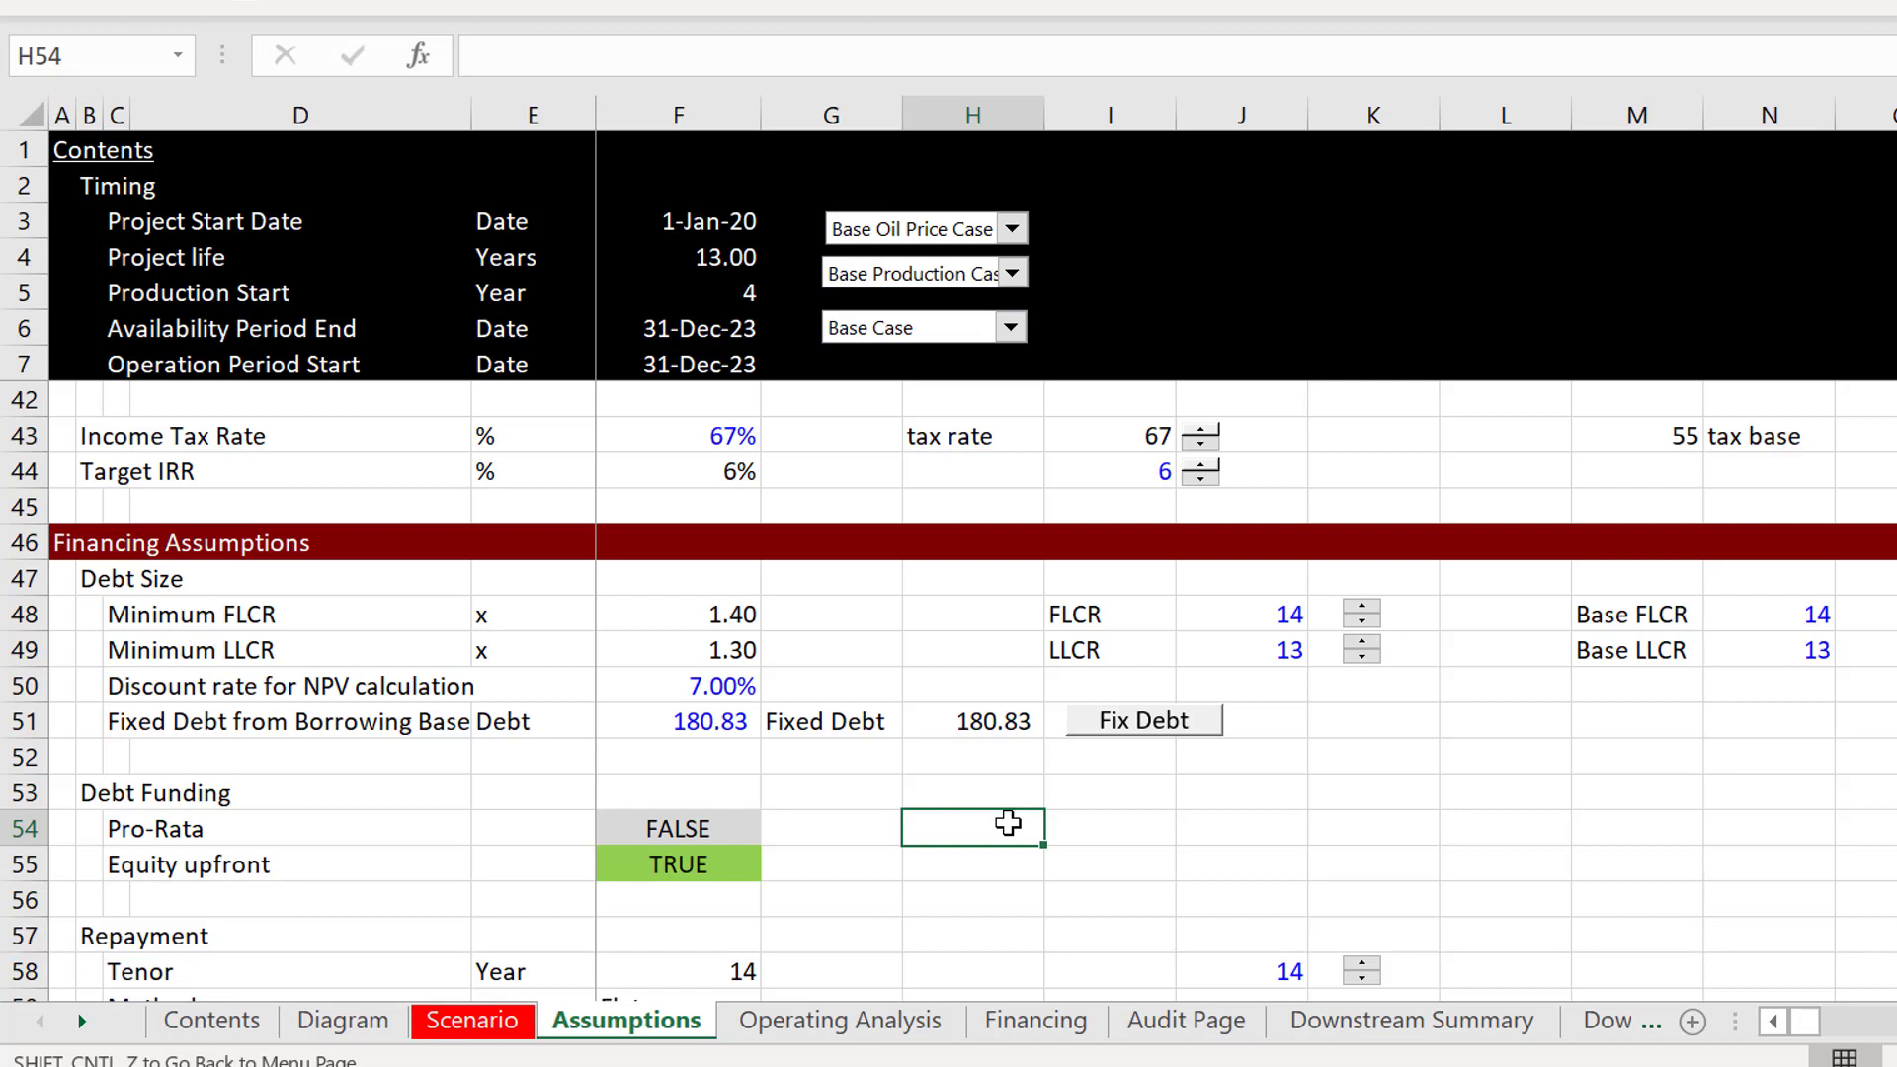
Test the FLCR input at 13 and 15 to see the effect on debt size, and return it to 14.
{"action": "left_click", "coordinate": [1242, 626]}
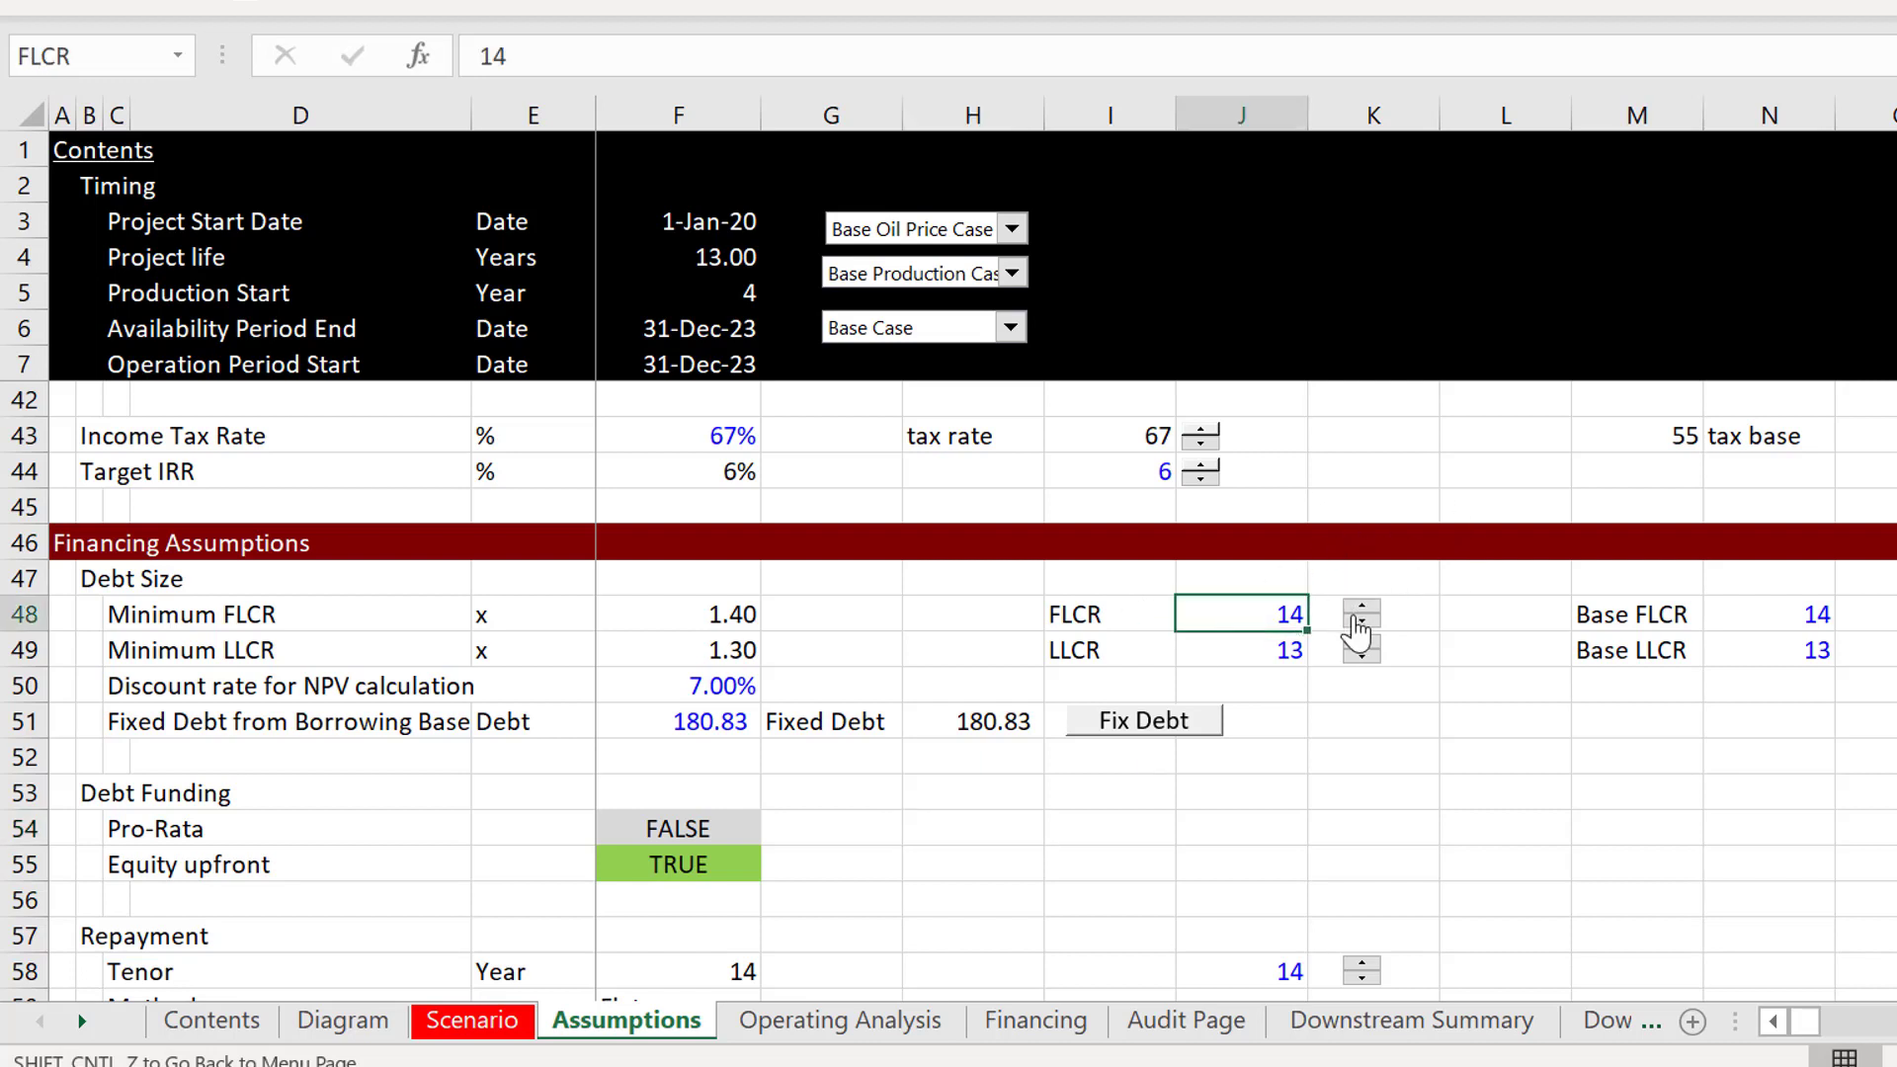
{"action": "left_click", "coordinate": [1358, 624]}
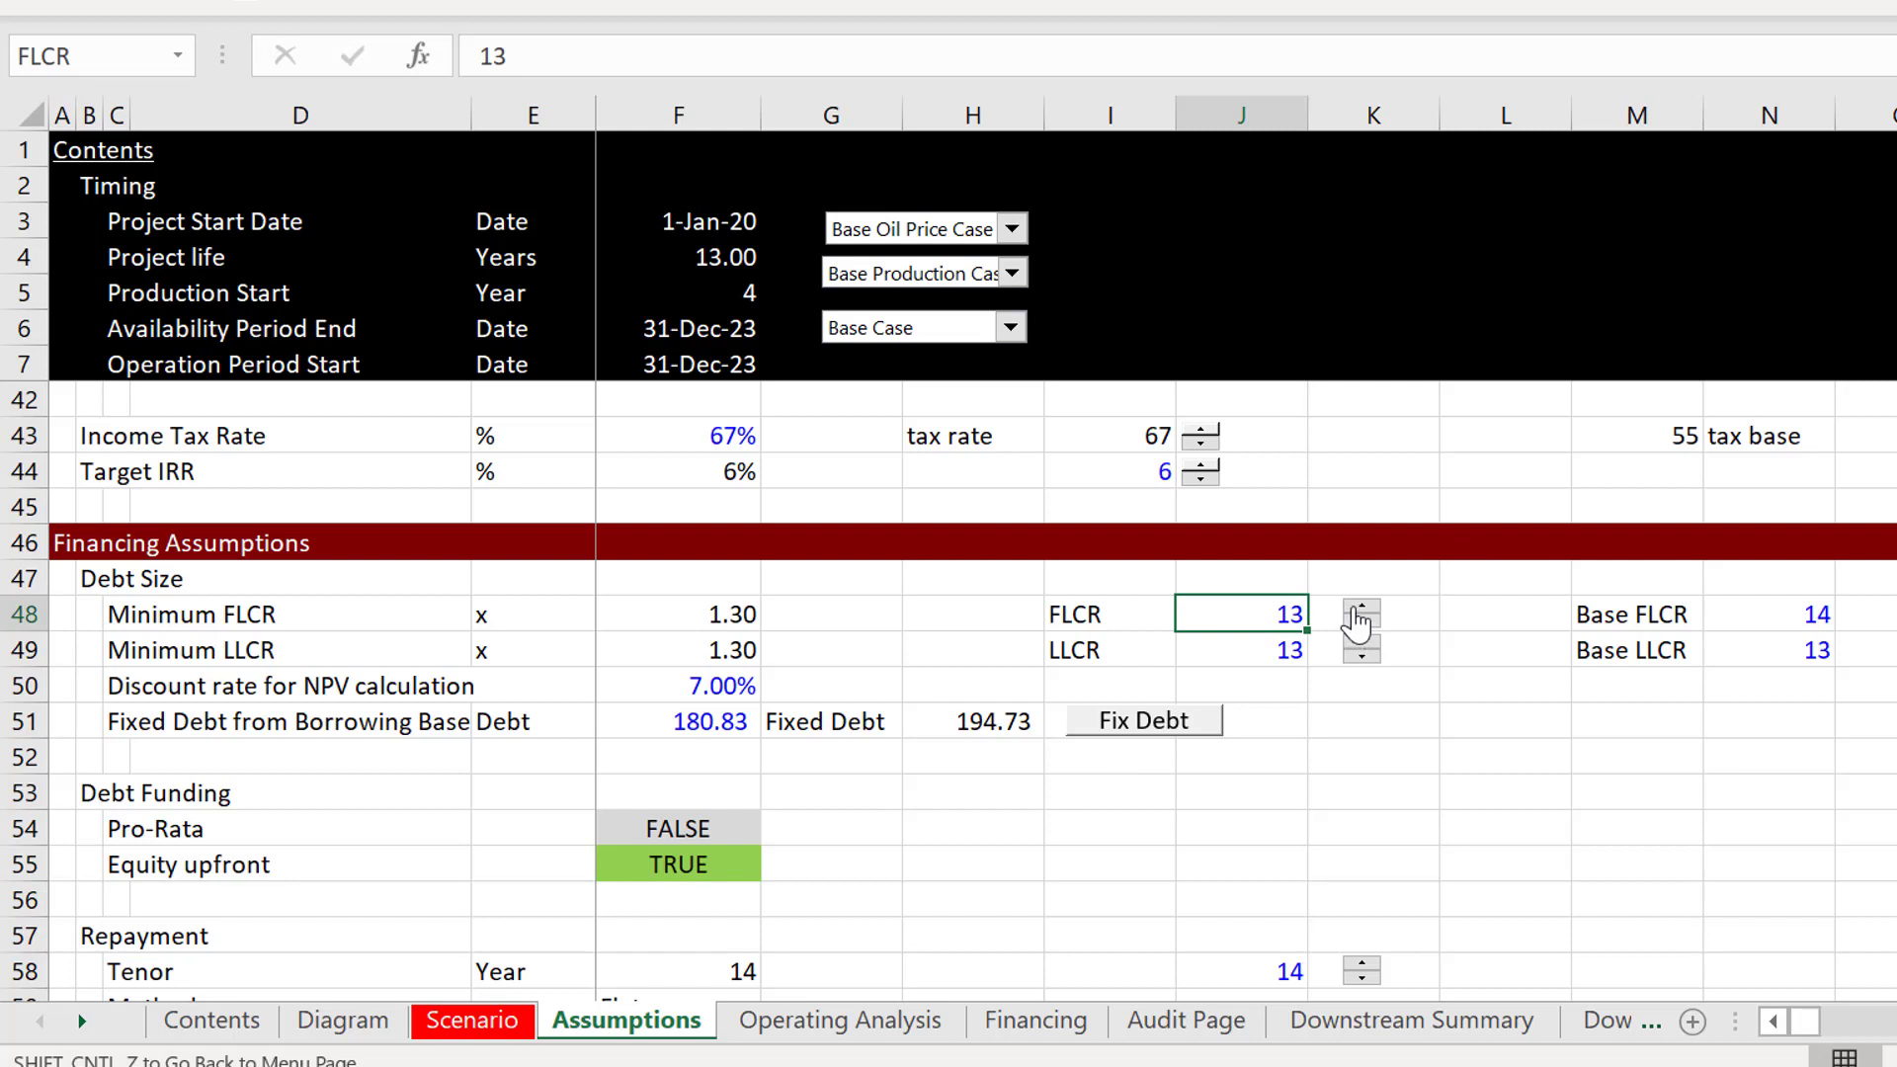
{"action": "left_click", "coordinate": [1360, 608]}
{"action": "left_click", "coordinate": [1359, 609]}
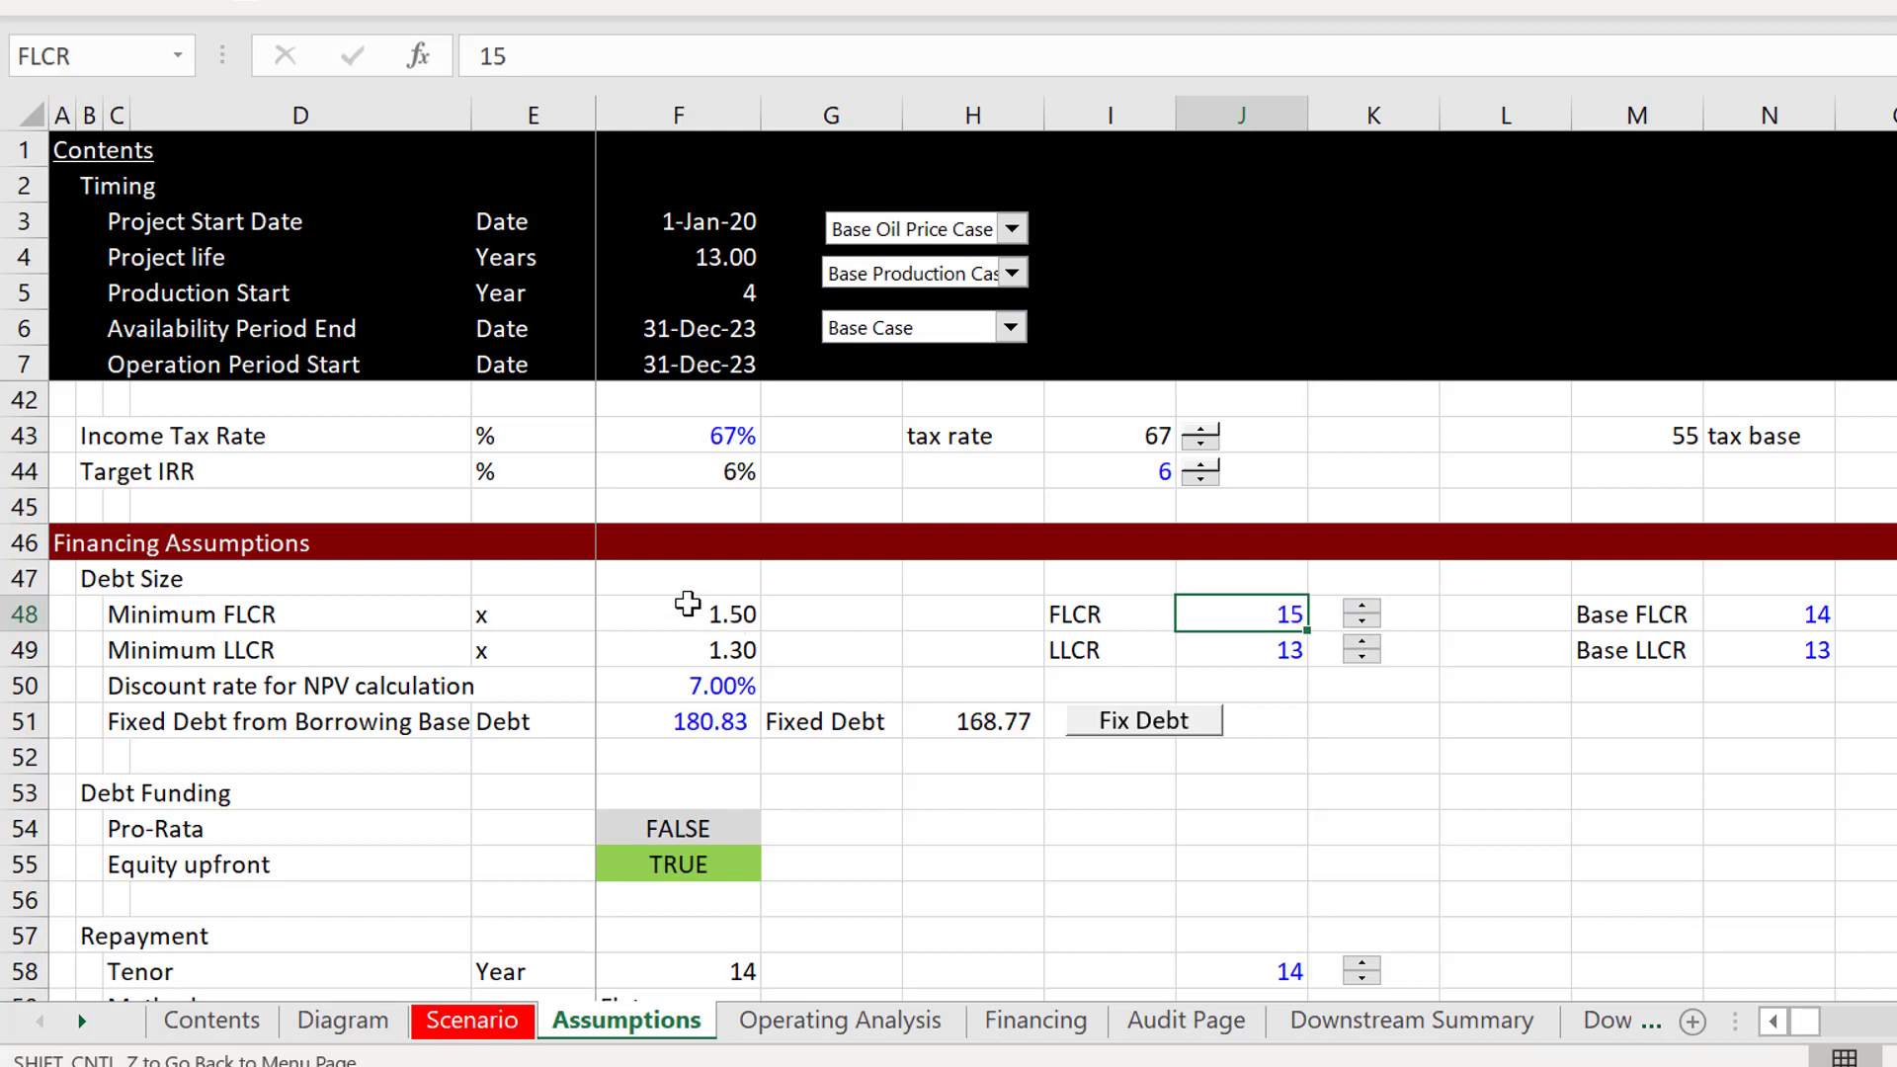
{"action": "left_click", "coordinate": [688, 604]}
{"action": "key", "text": "Right"}
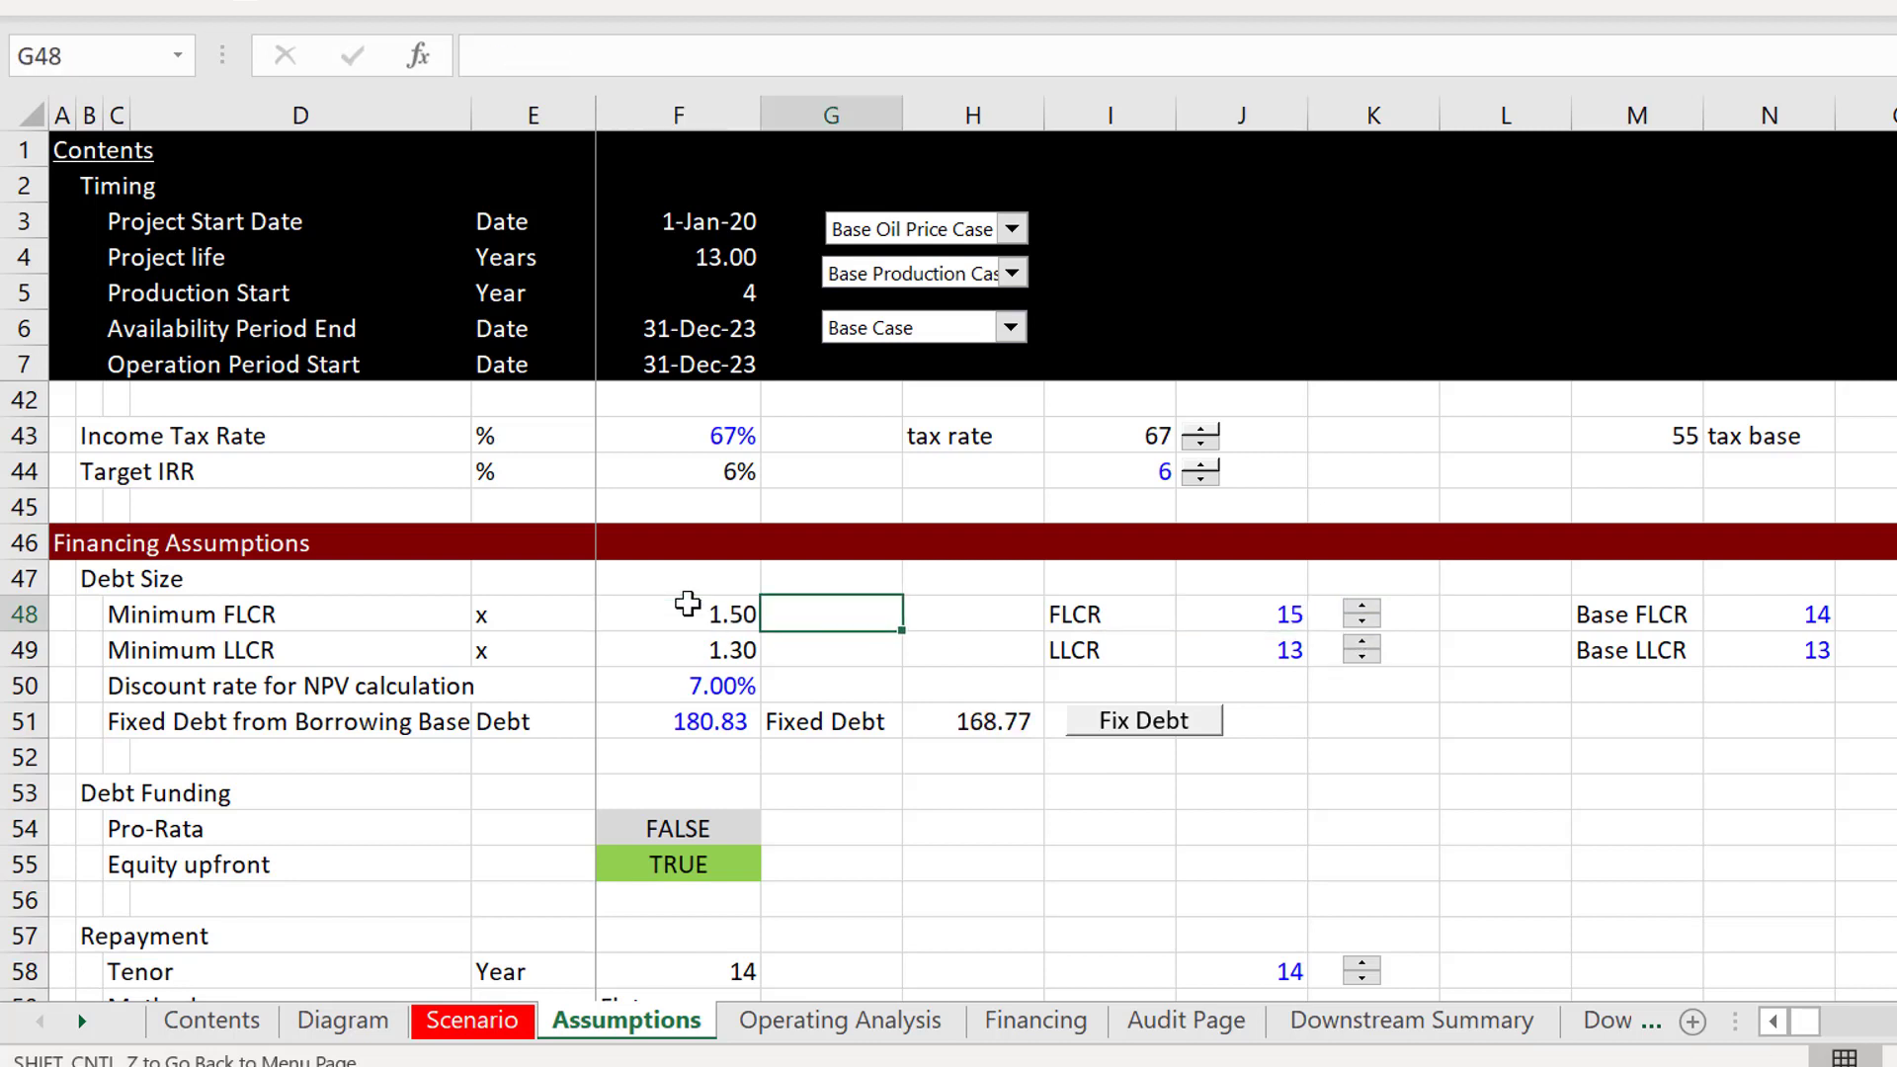
{"action": "left_click", "coordinate": [1363, 620]}
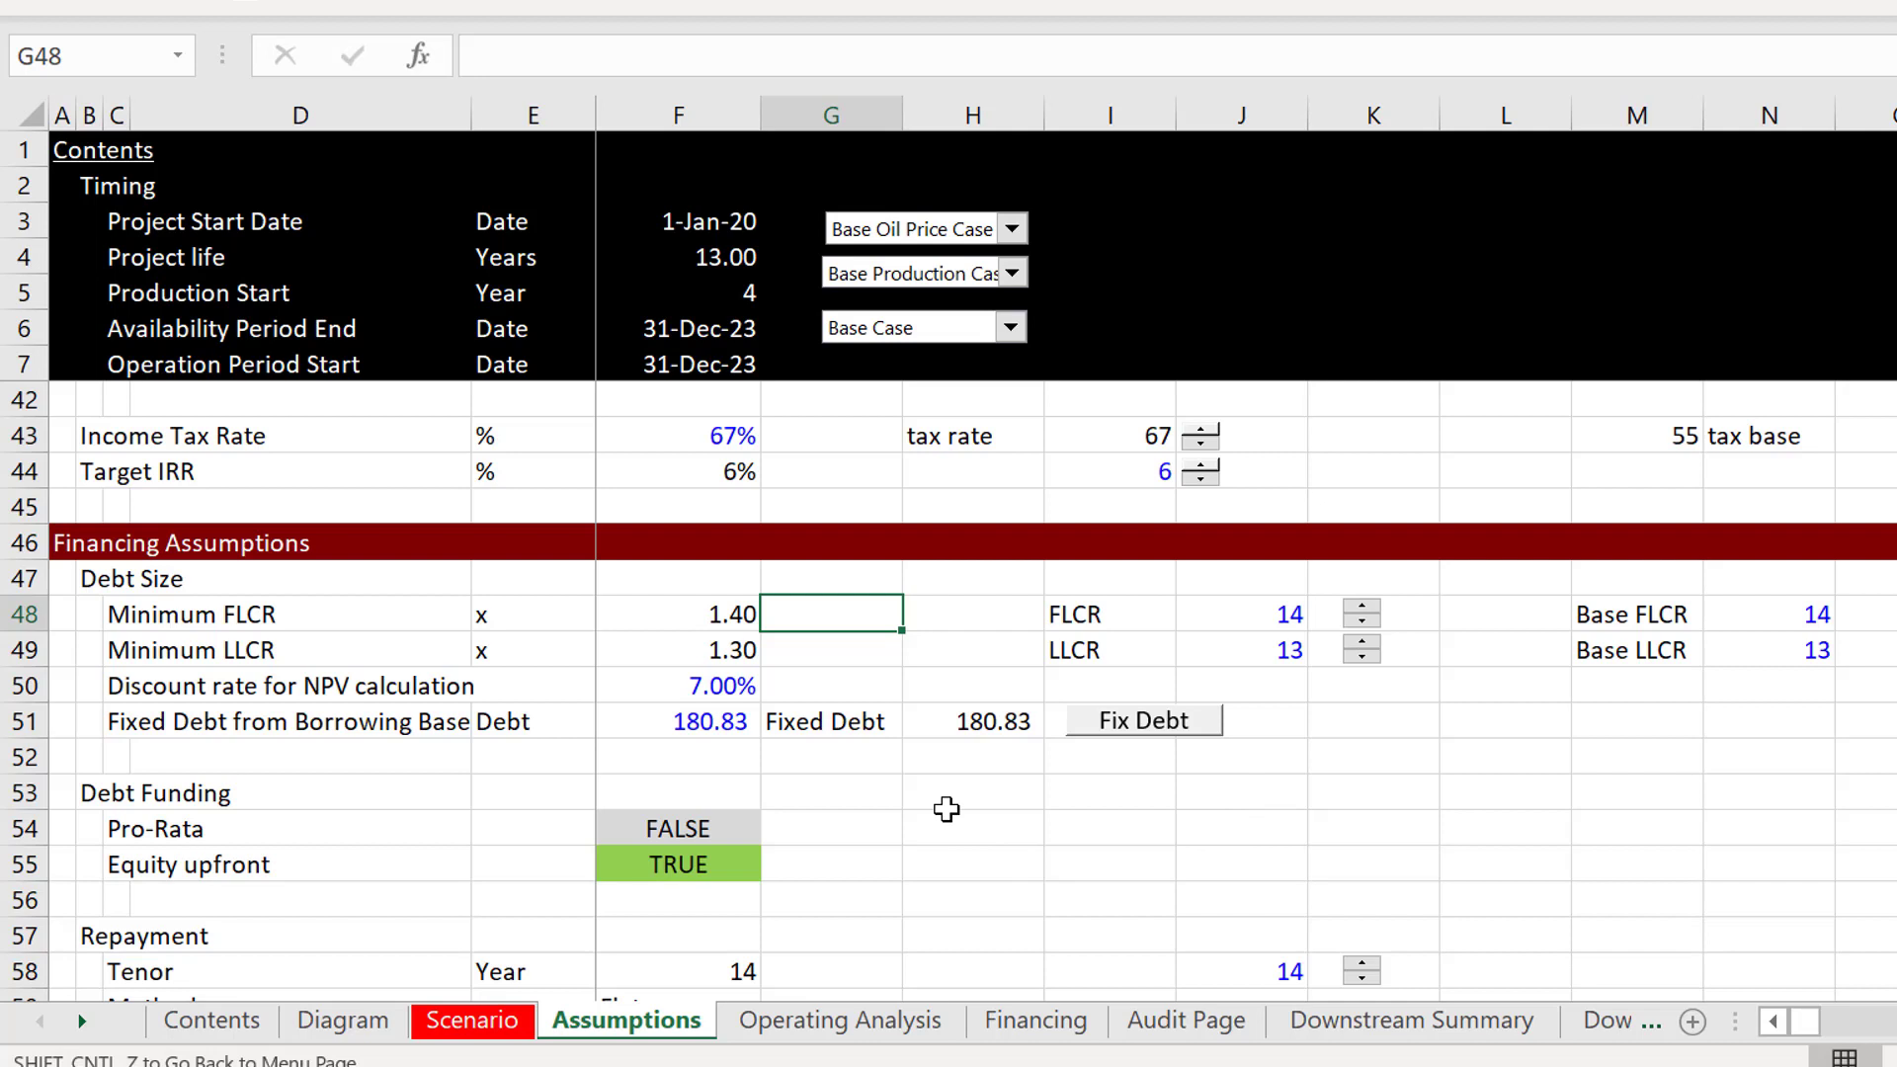
Enter =1/F48 in G48 beside the Minimum FLCR, format it as a percentage and fill it down to the Minimum LLCR row.
{"action": "type", "text": "=1/"}
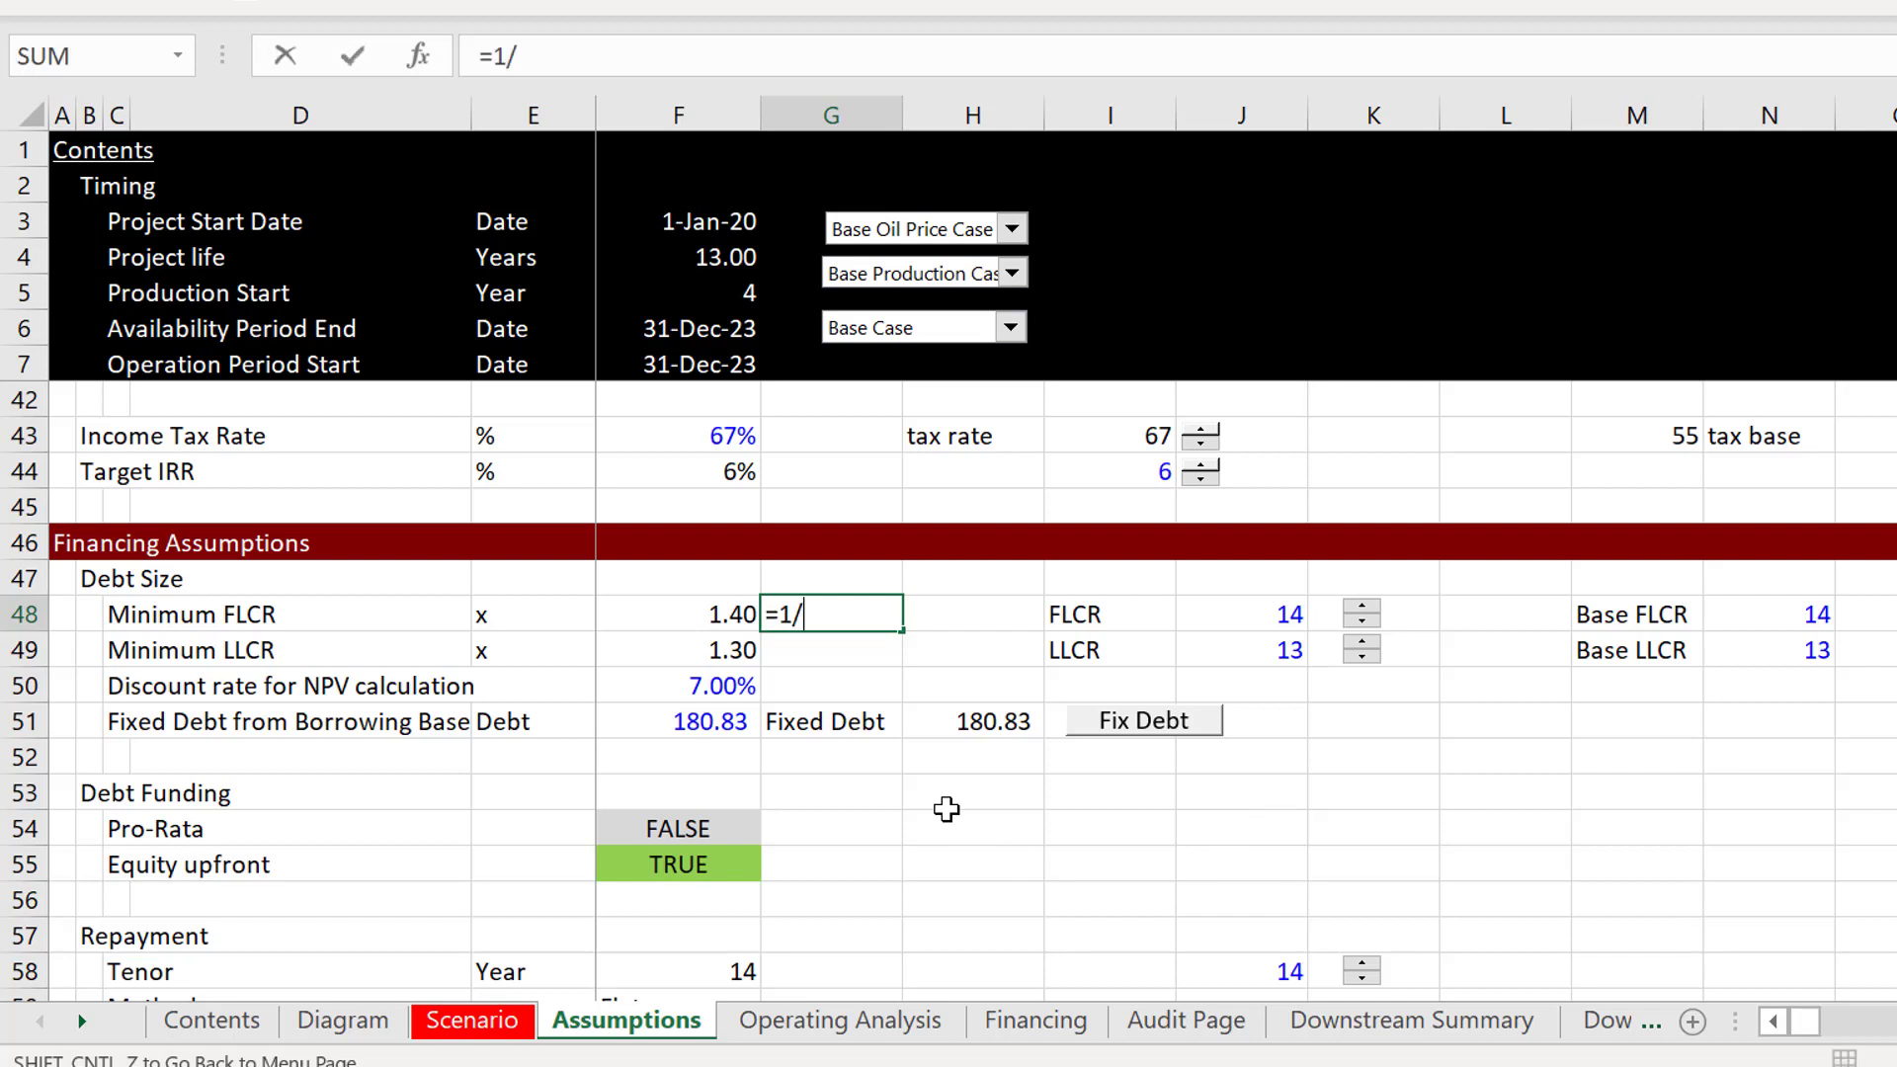
{"action": "key", "text": "Left"}
{"action": "key", "text": "Return"}
{"action": "key", "text": "Up"}
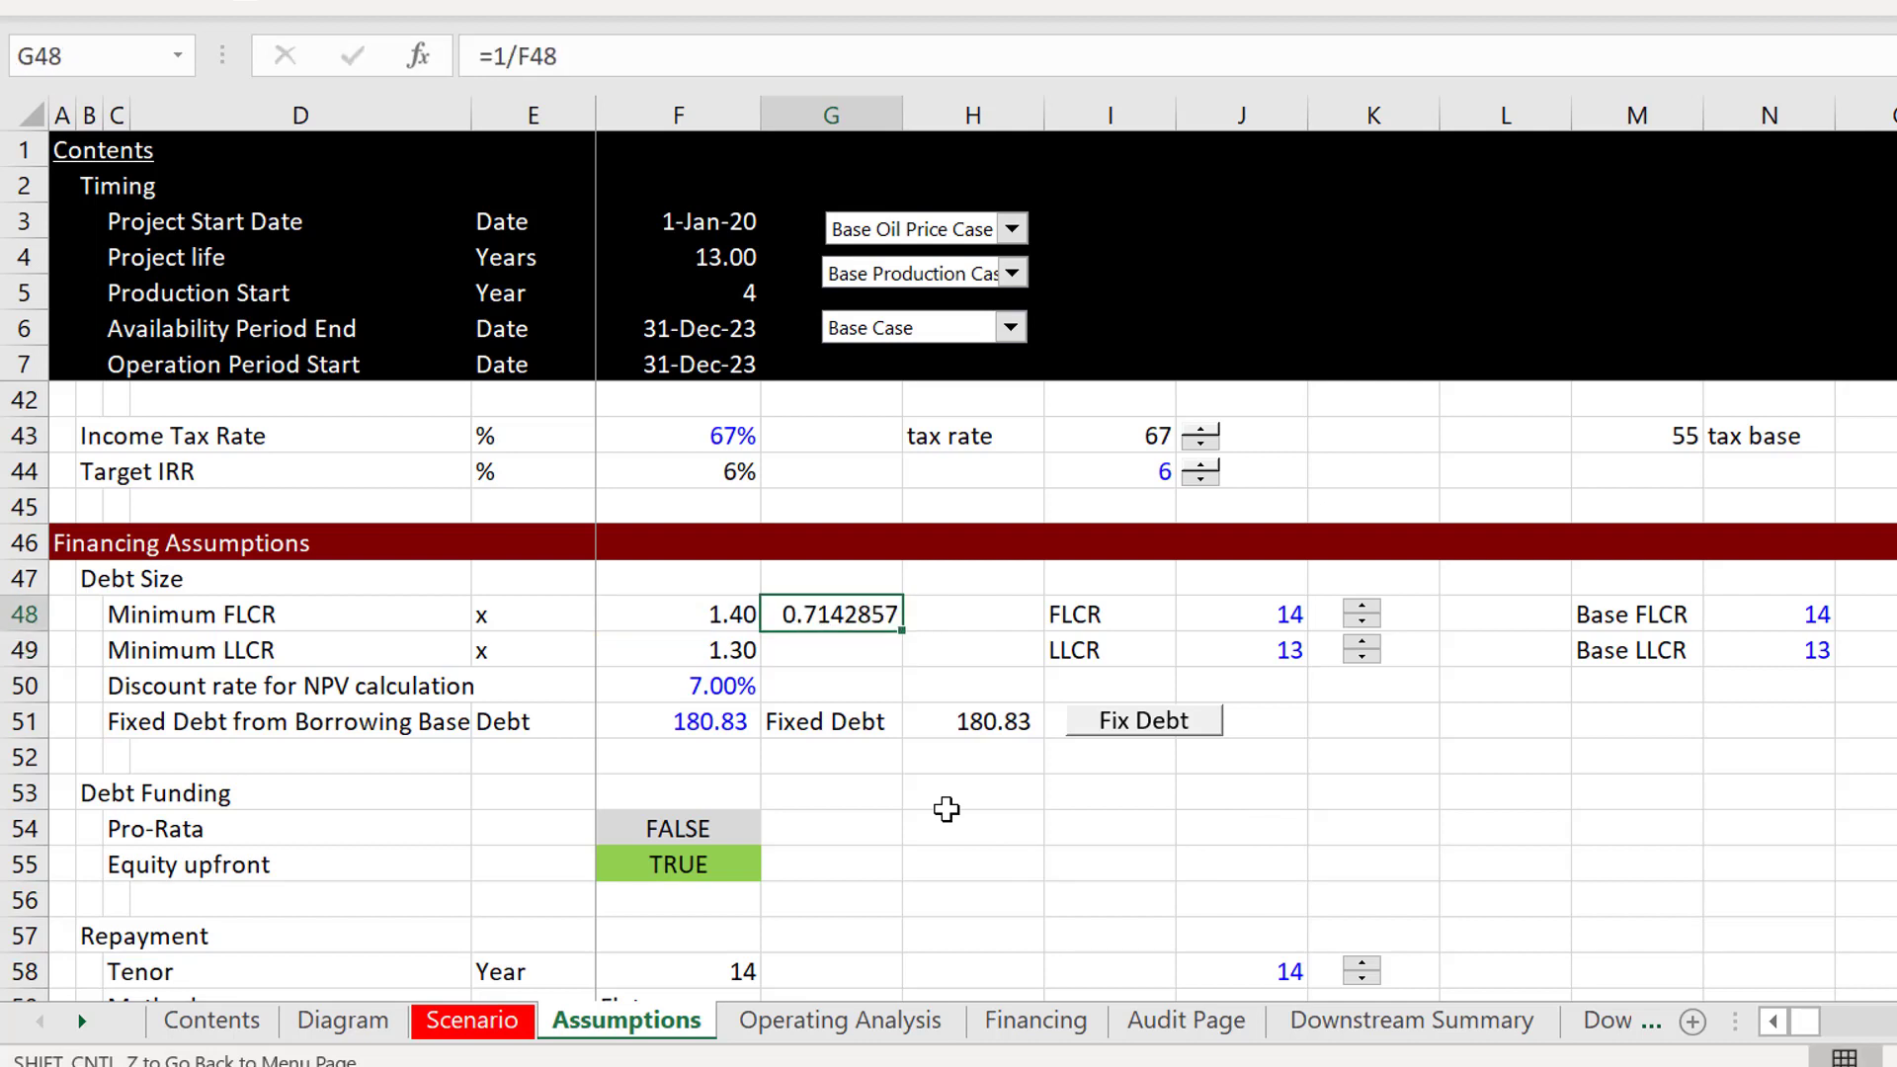
{"action": "key", "text": "ctrl+shift+5"}
{"action": "key", "text": "shift+Down"}
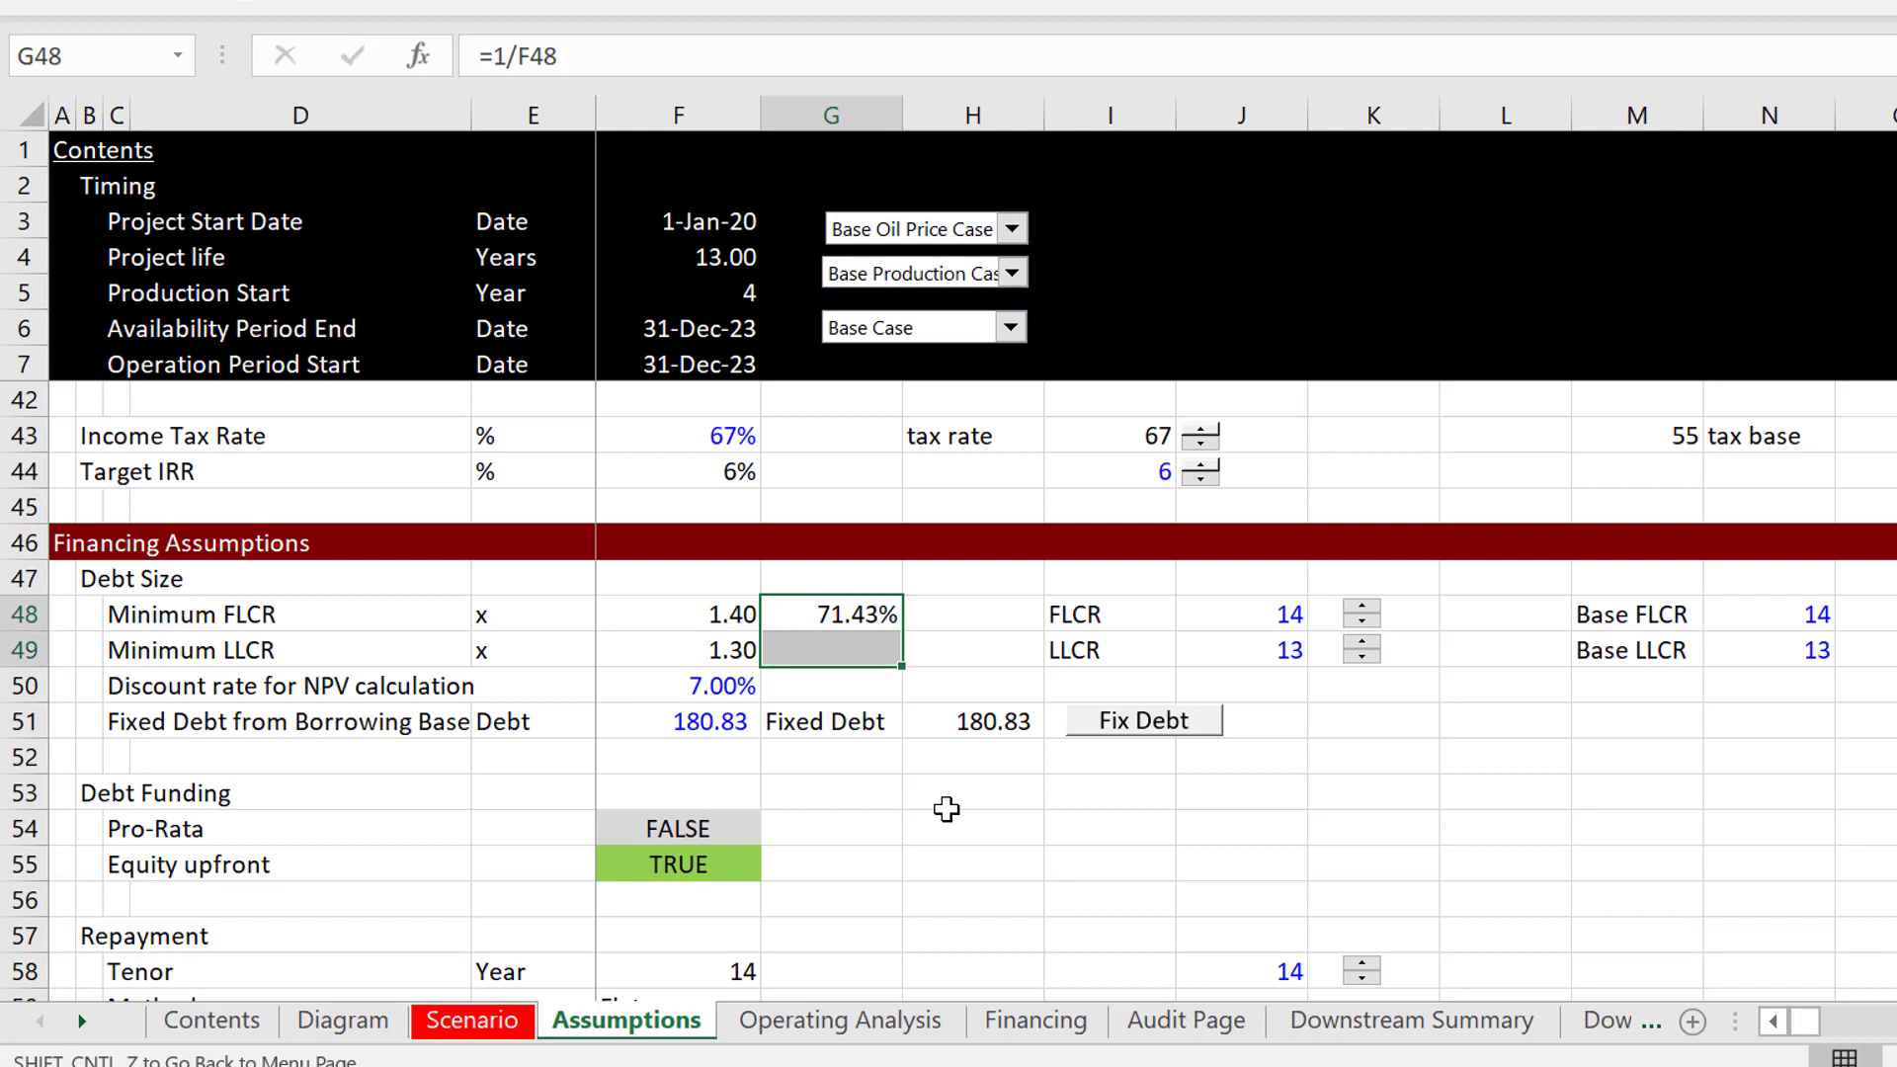
{"action": "key", "text": "ctrl+d"}
{"action": "key", "text": "Right"}
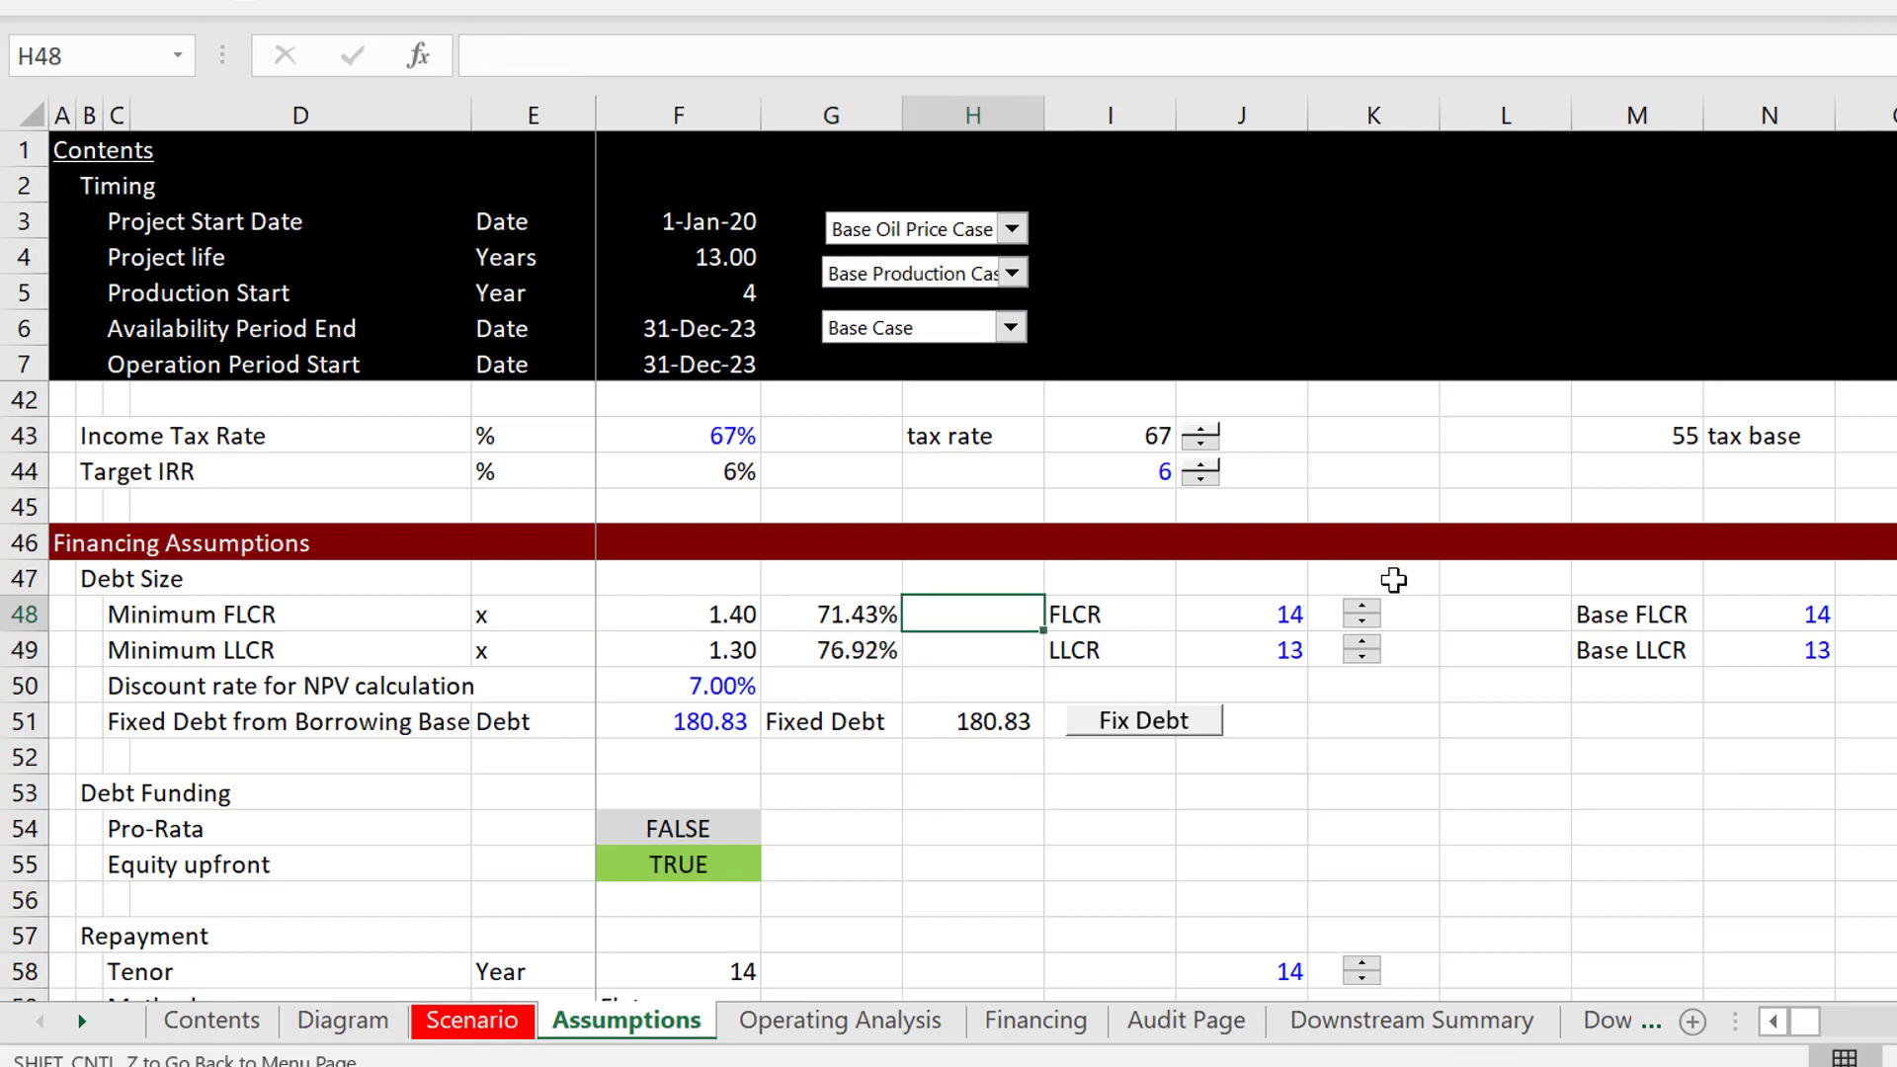
Add a centred "Time" heading in F47 above the Minimum FLCR and LLCR multiples.
{"action": "key", "text": "Up"}
{"action": "key", "text": "Left"}
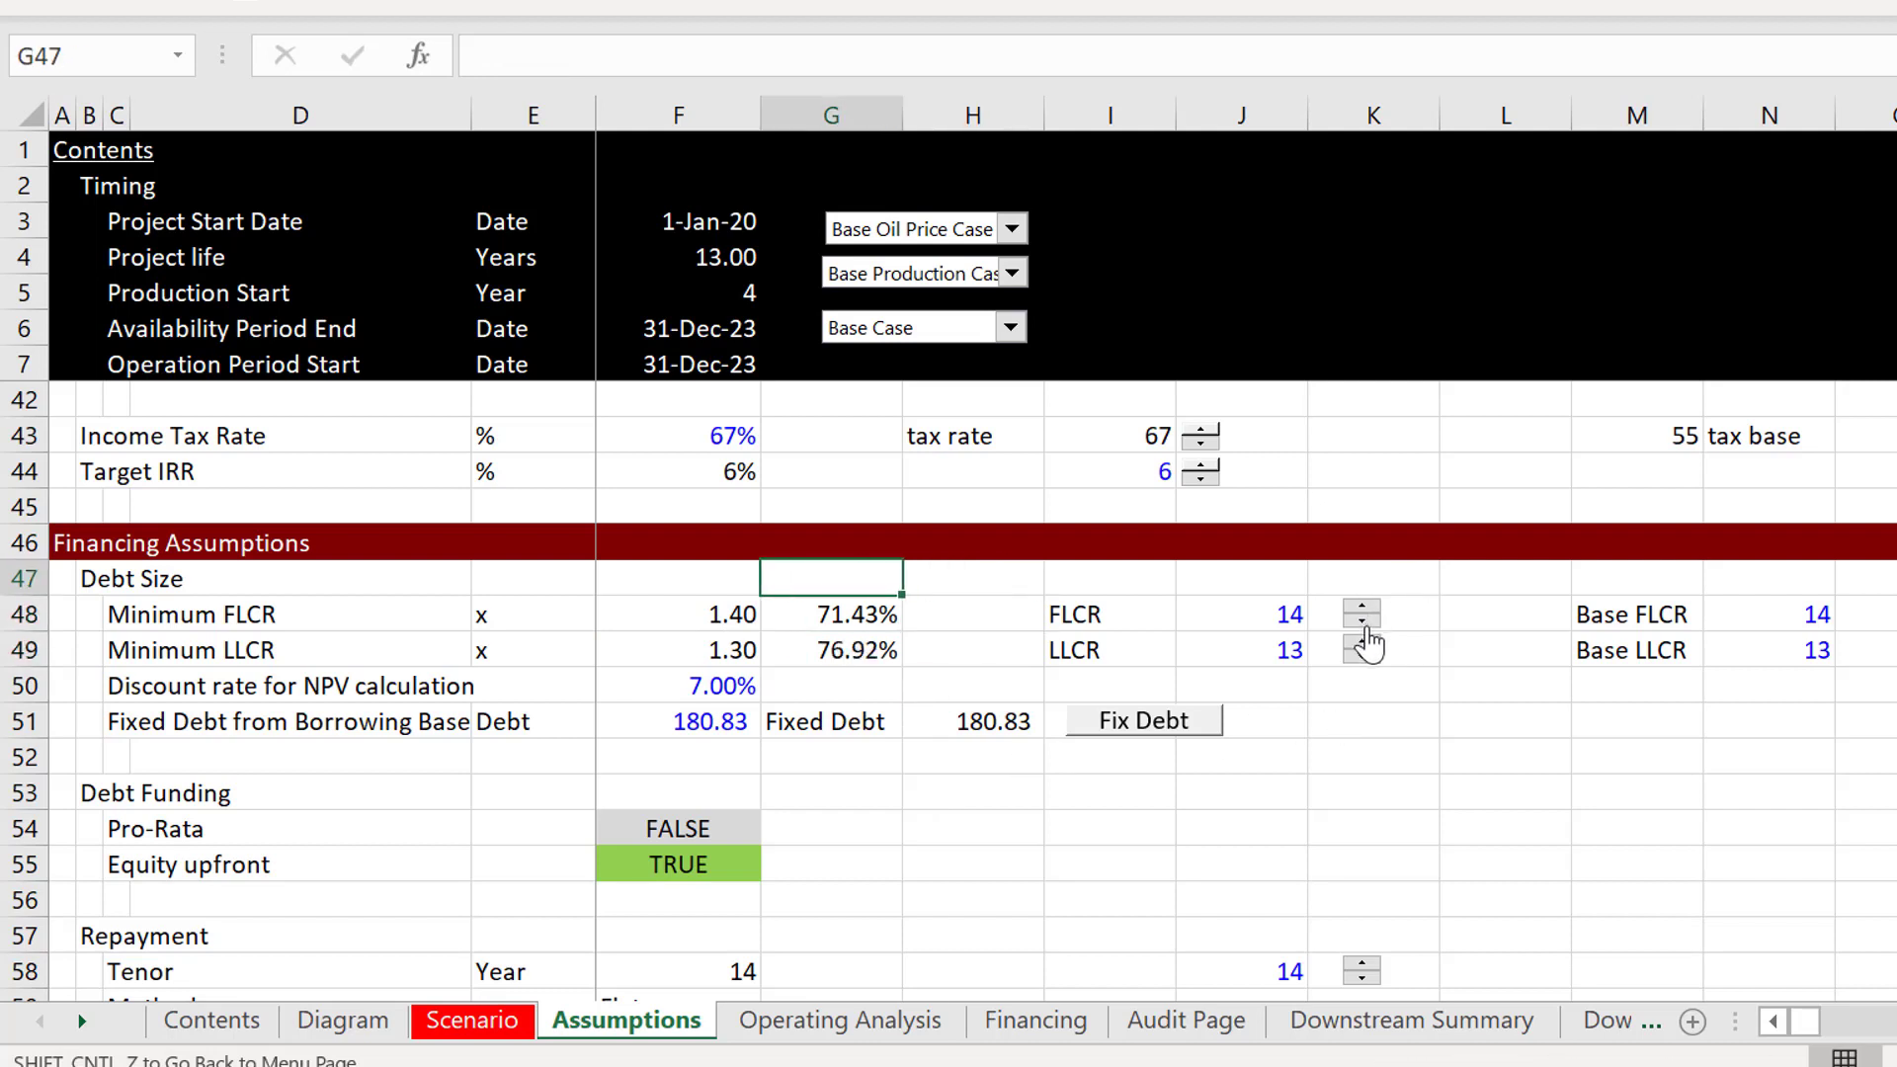
{"action": "key", "text": "Left"}
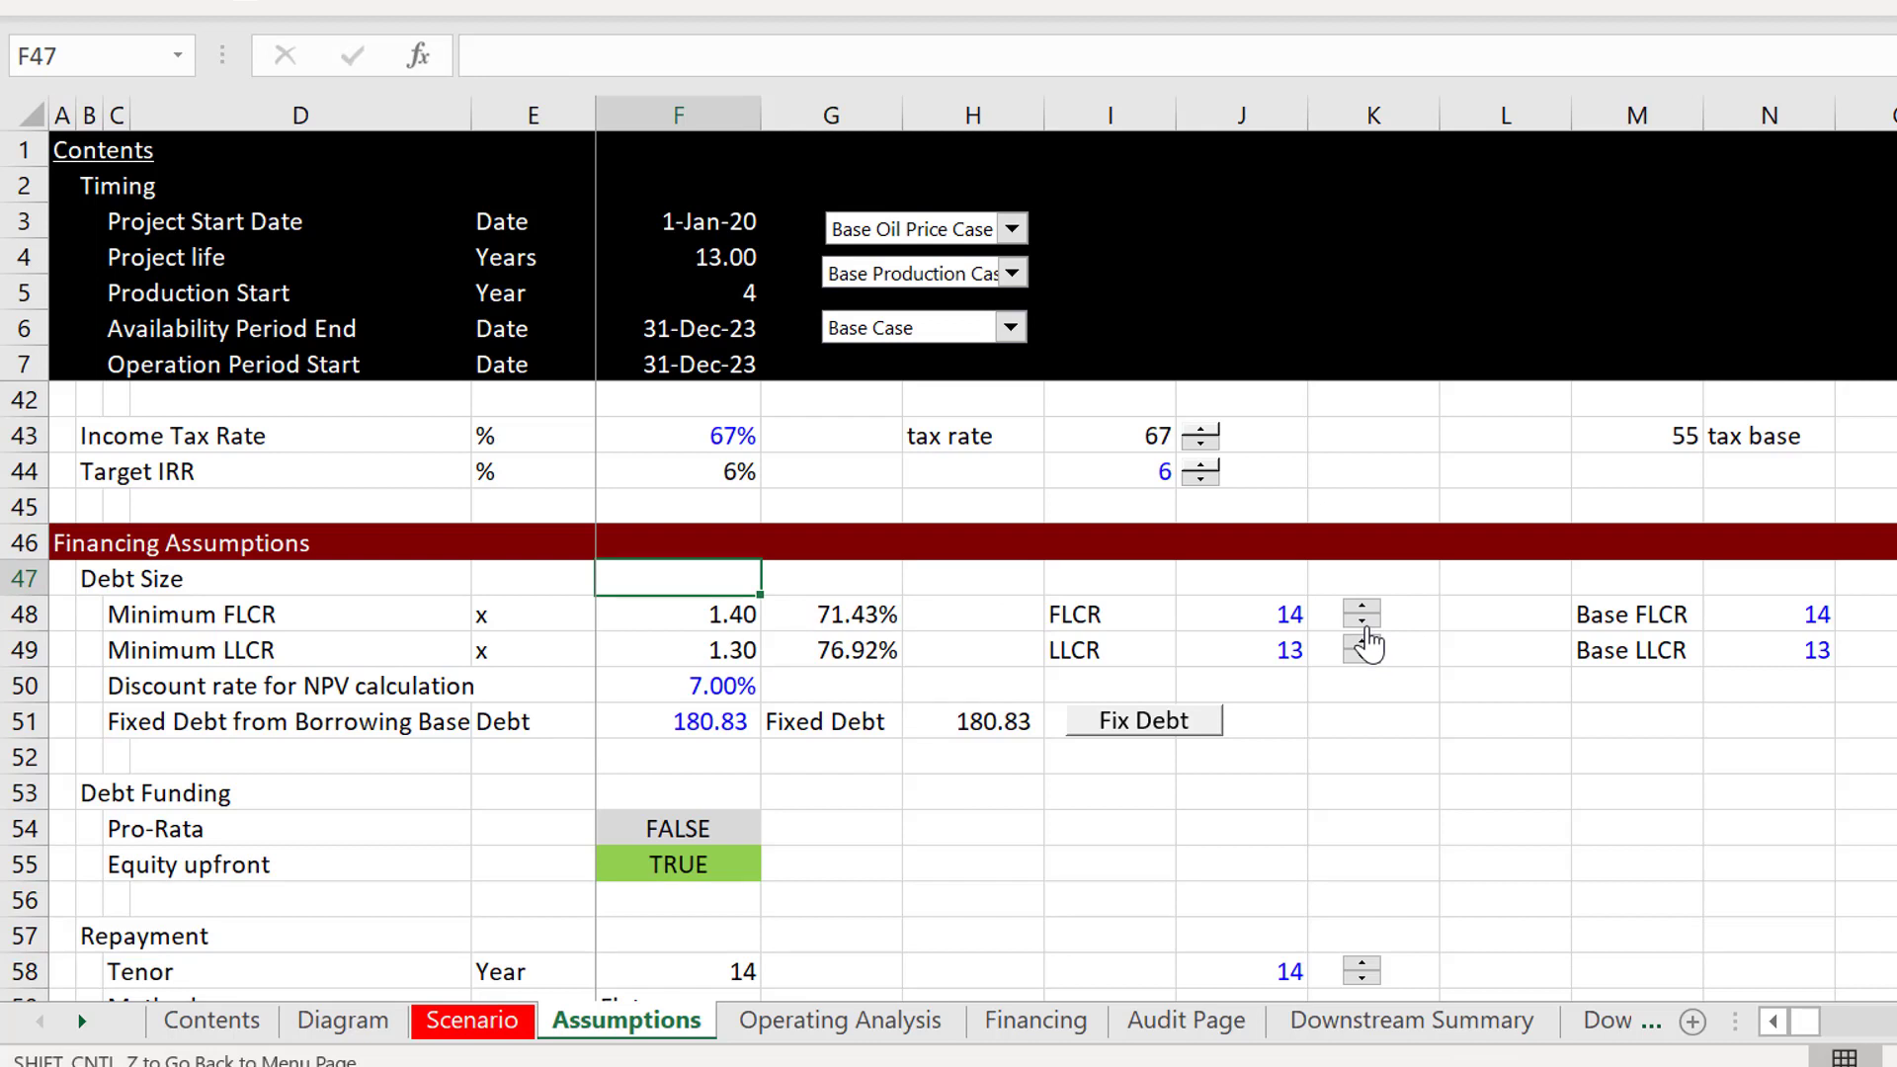
{"action": "type", "text": "Time"}
{"action": "key", "text": "Return"}
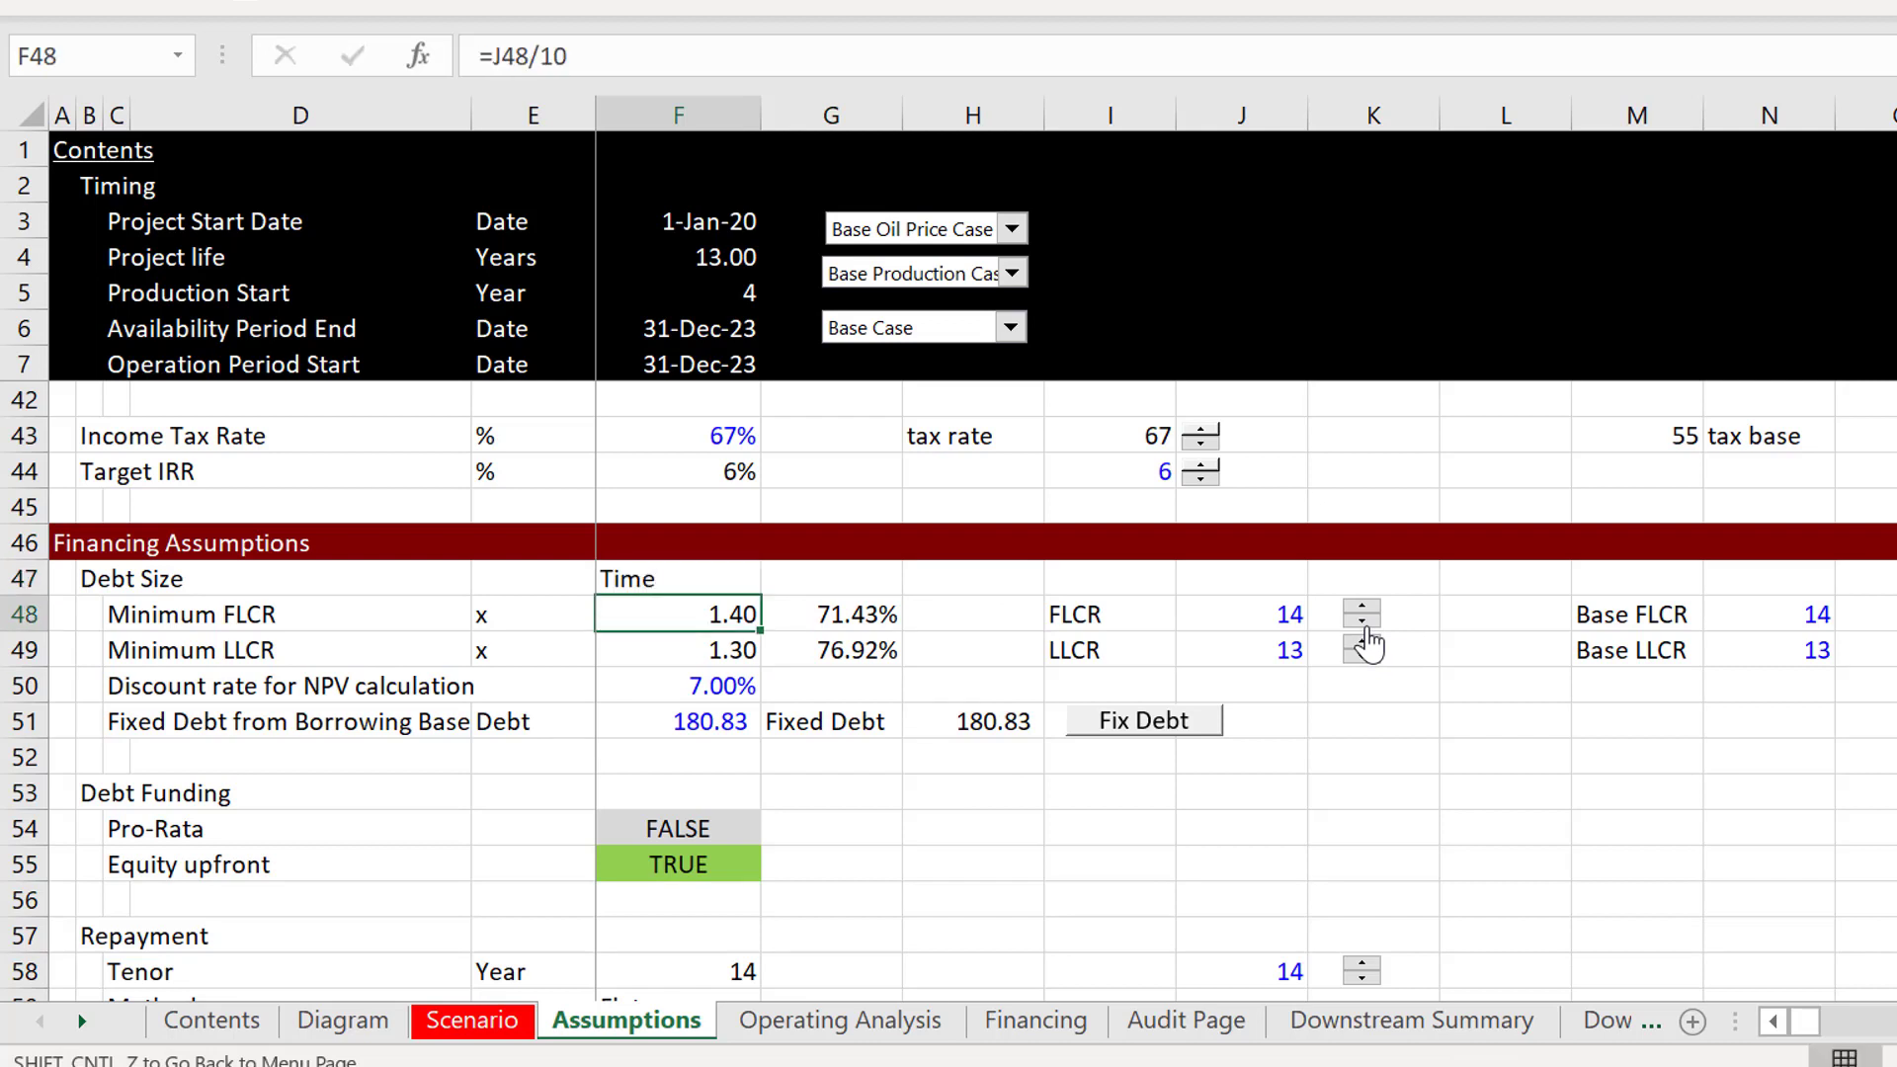
{"action": "key", "text": "Up"}
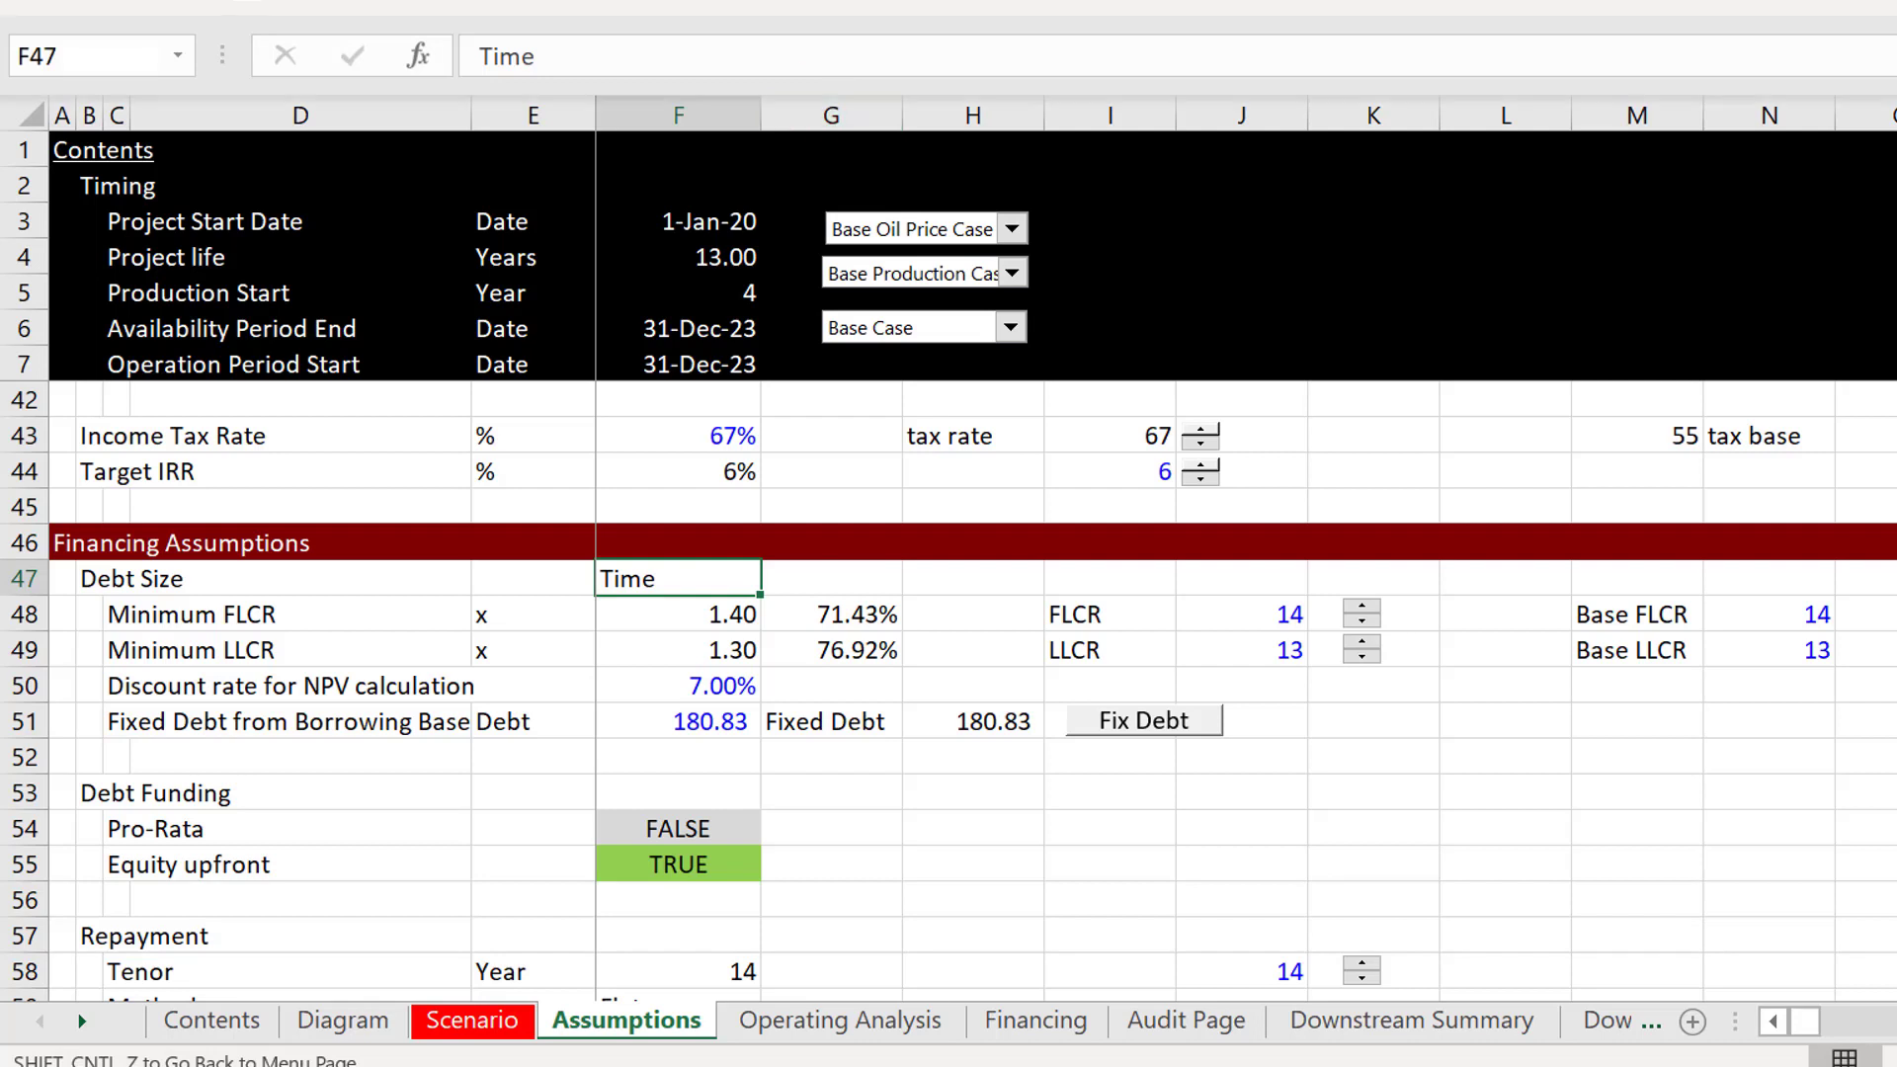
{"action": "left_click", "coordinate": [681, 2]}
{"action": "left_click", "coordinate": [681, 70]}
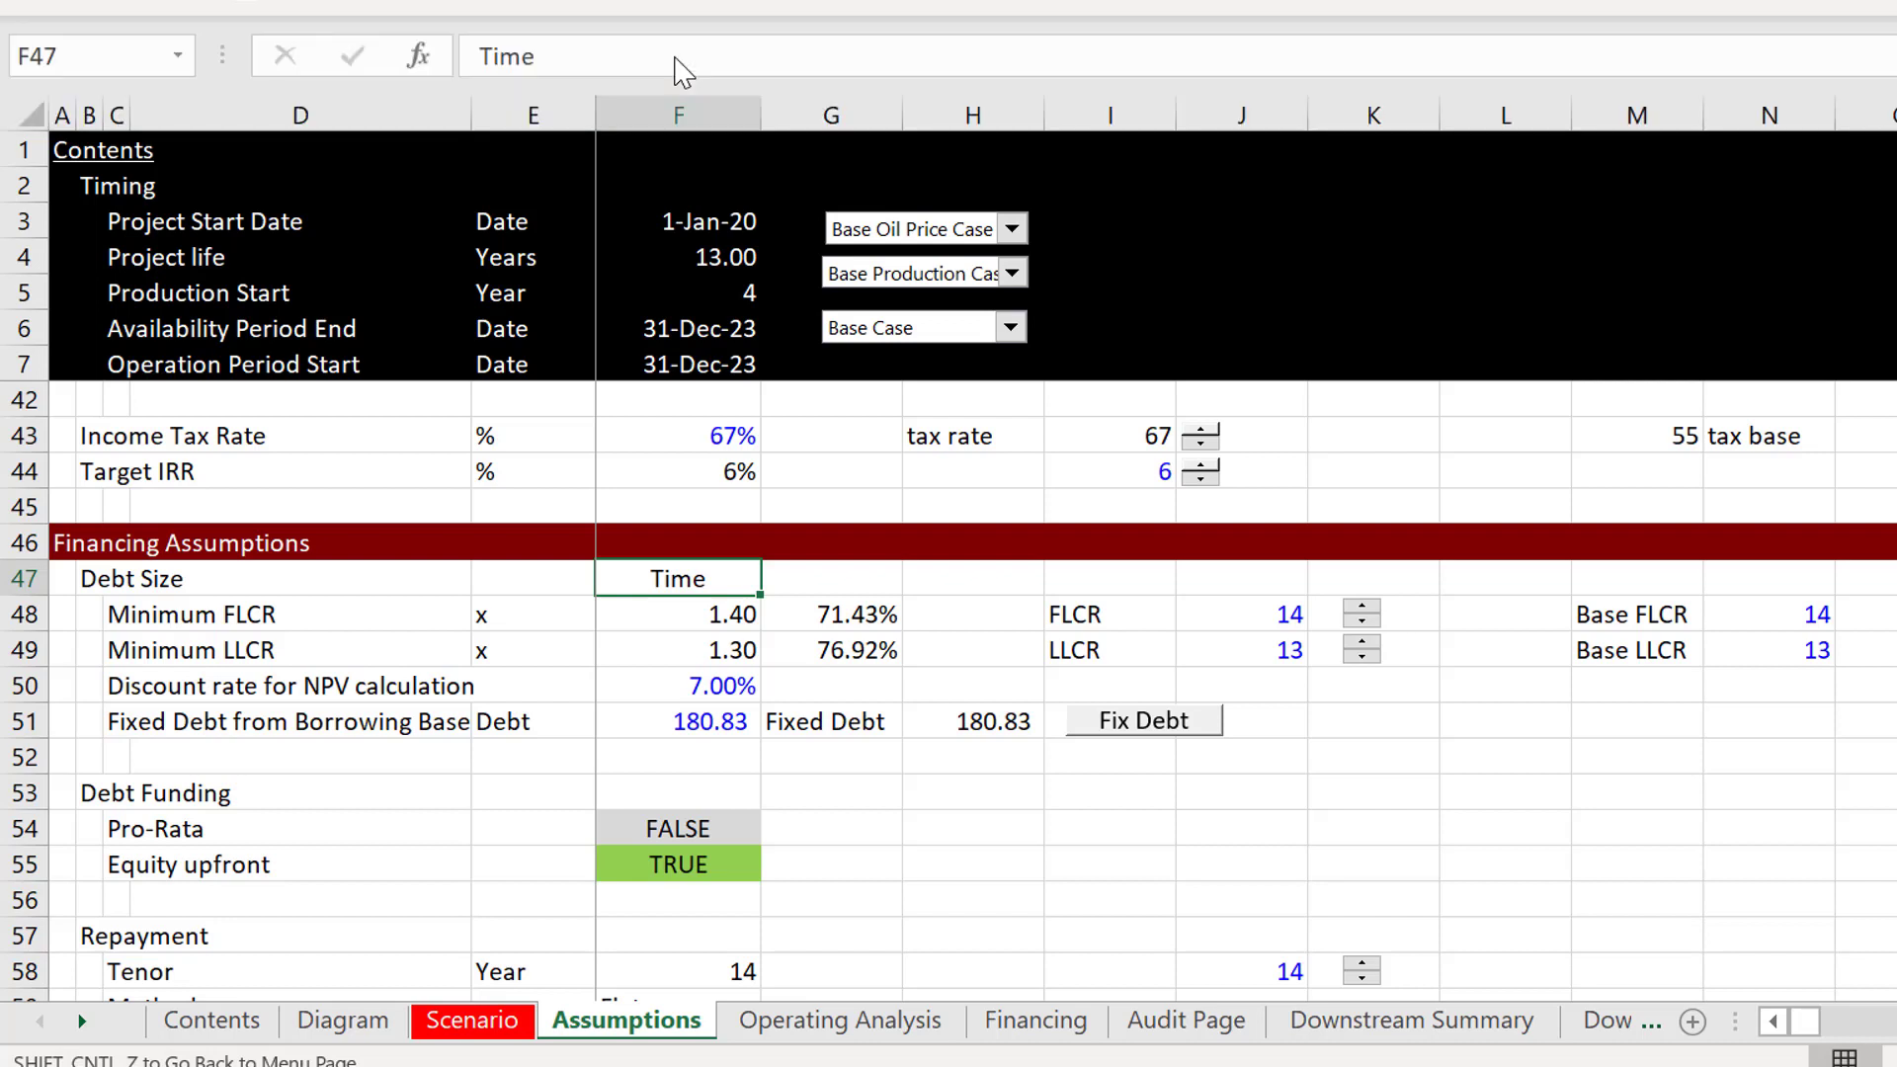
Add the heading "Loan/Value" in G47 above the percentages.
{"action": "key", "text": "Right"}
{"action": "type", "text": "Loan"}
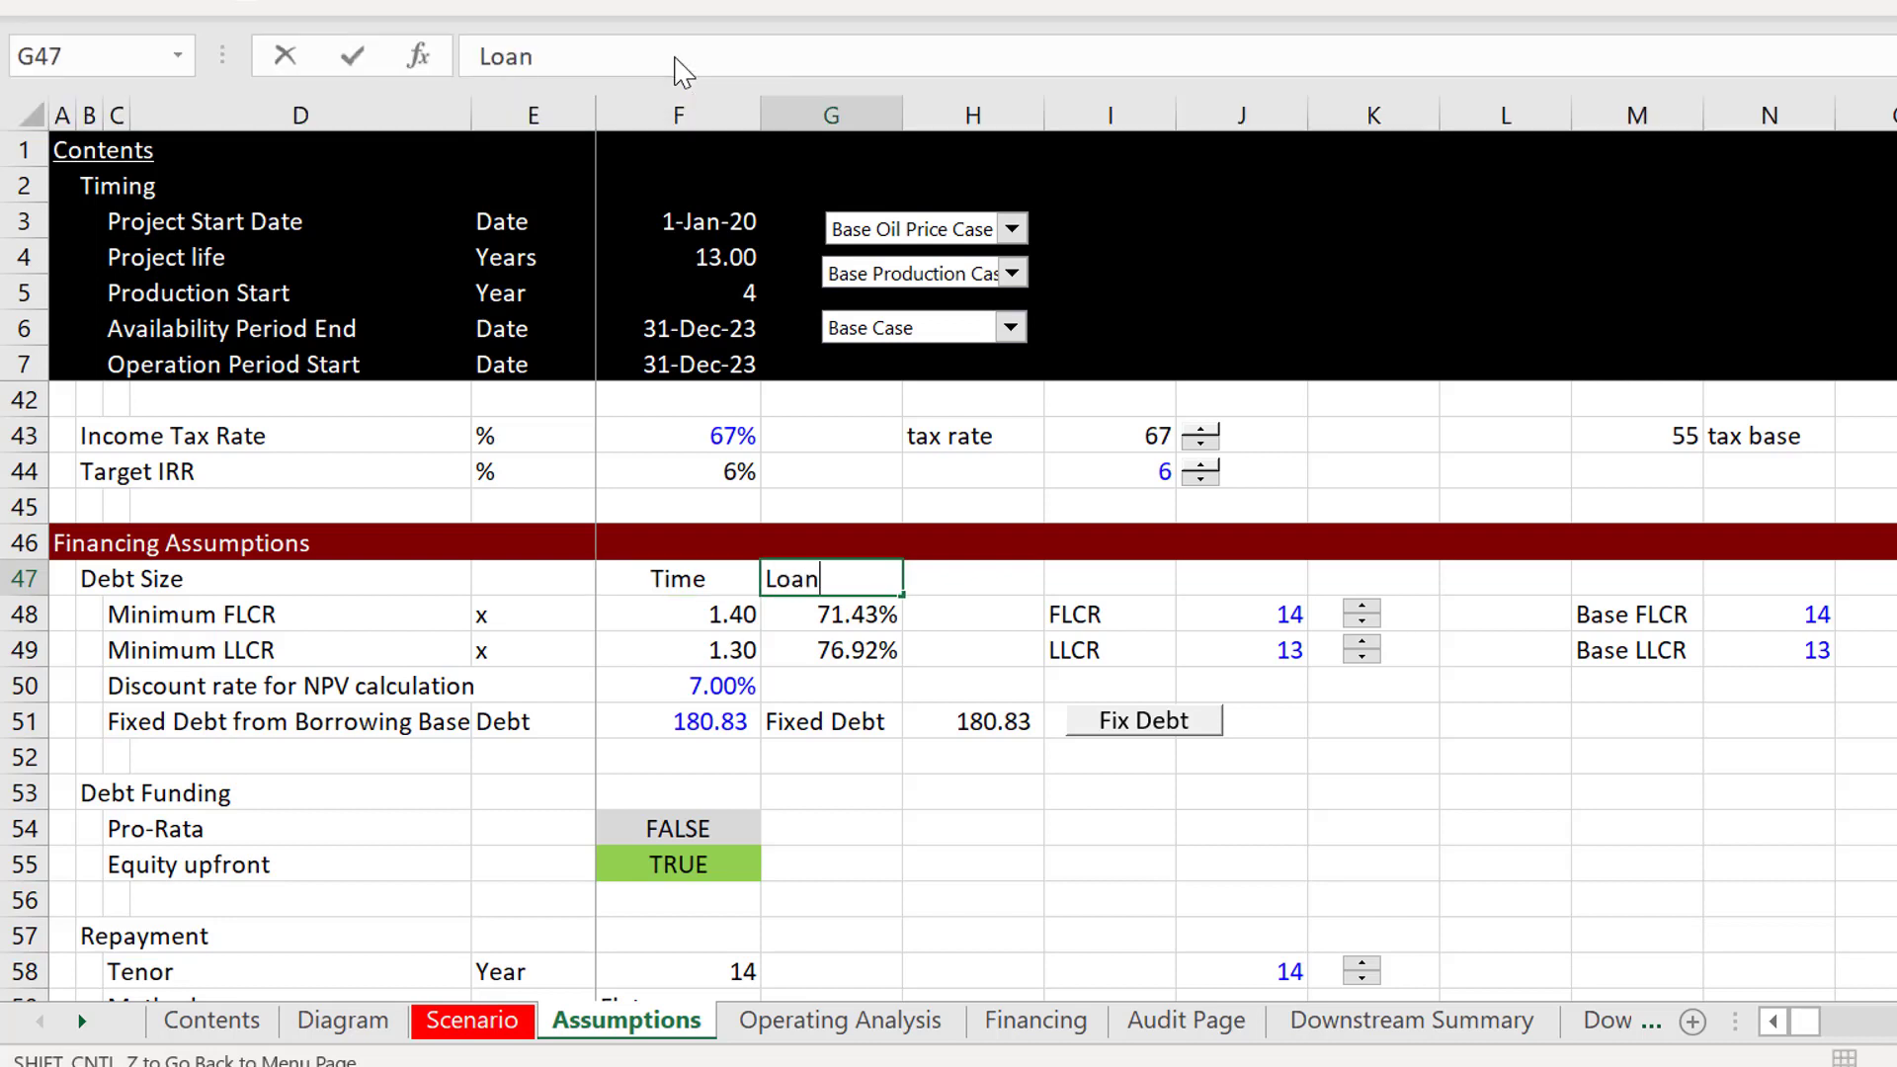
{"action": "type", "text": "/Value"}
{"action": "key", "text": "Return"}
{"action": "key", "text": "Down"}
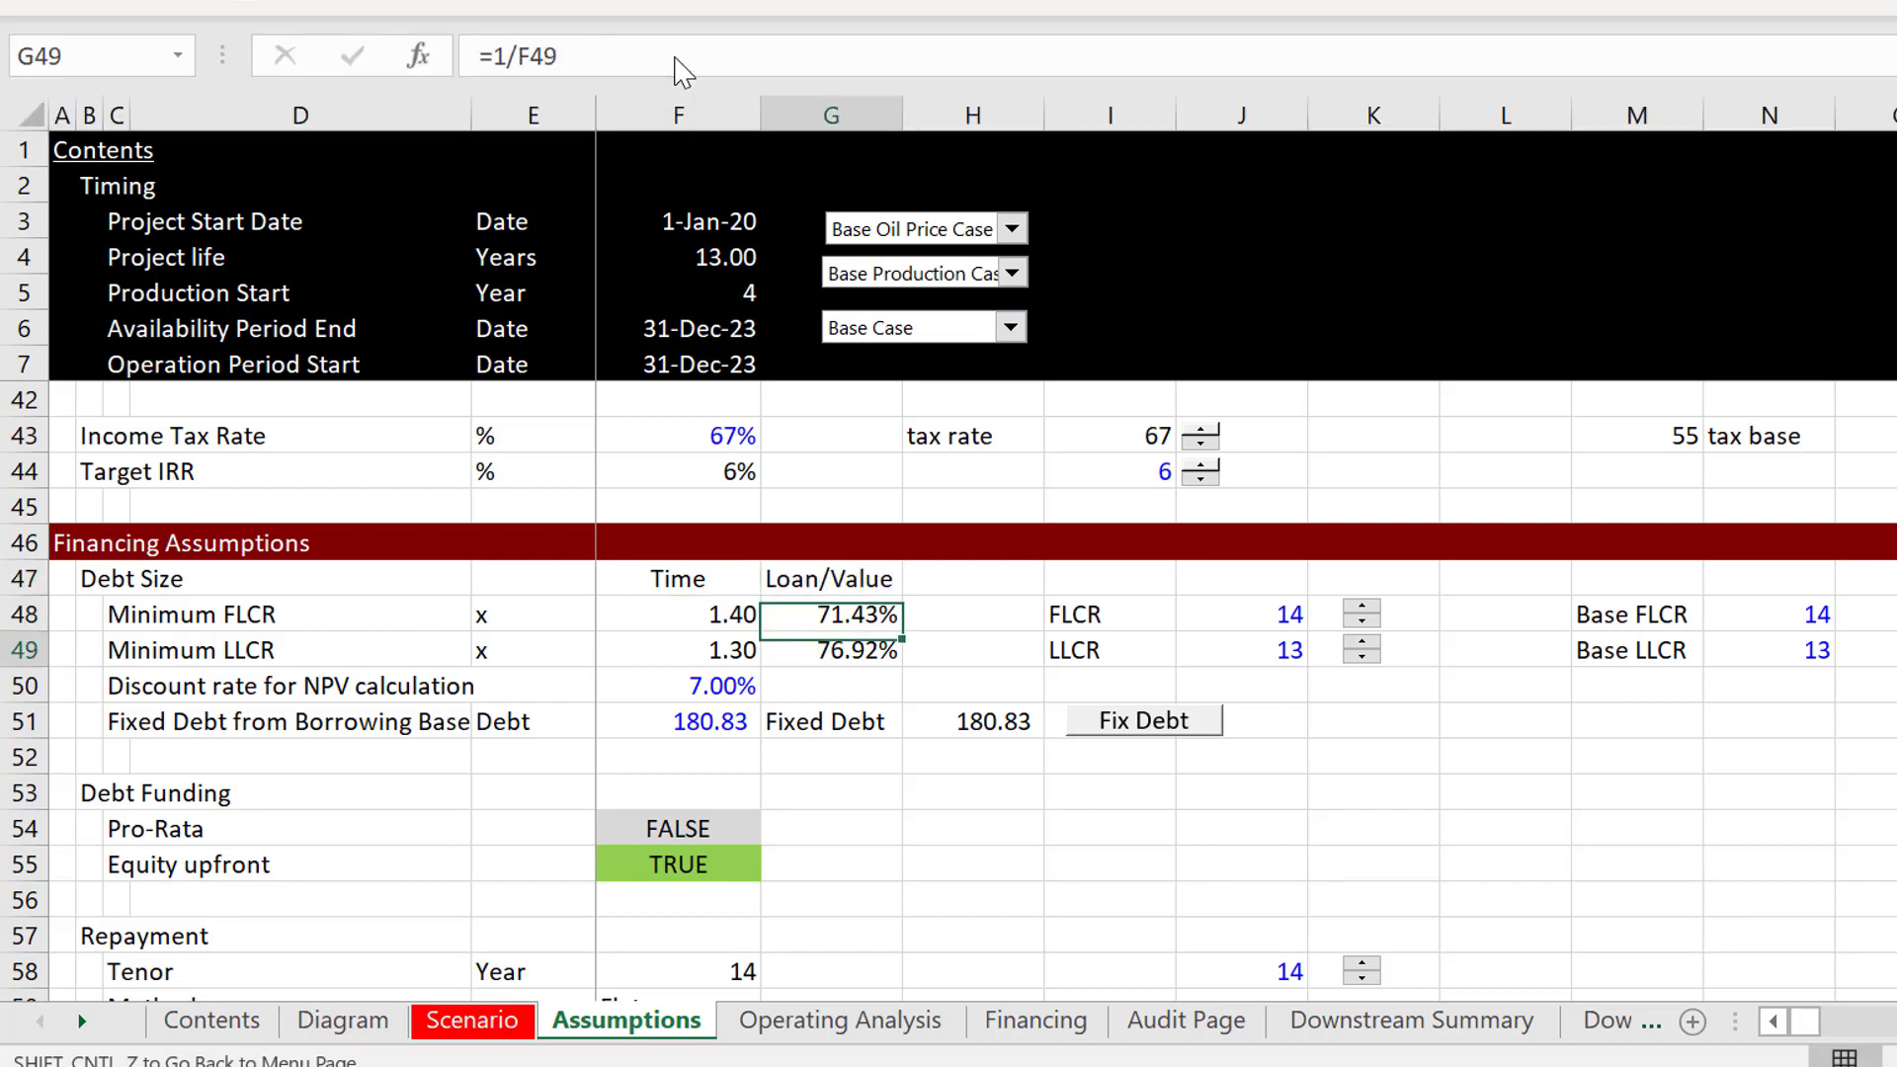
Test the FLCR input at 16 to compare the loan-to-value ratio and fixed debt, and bring it back to 14.
{"action": "key", "text": "Up"}
{"action": "key", "text": "Down"}
{"action": "key", "text": "Left"}
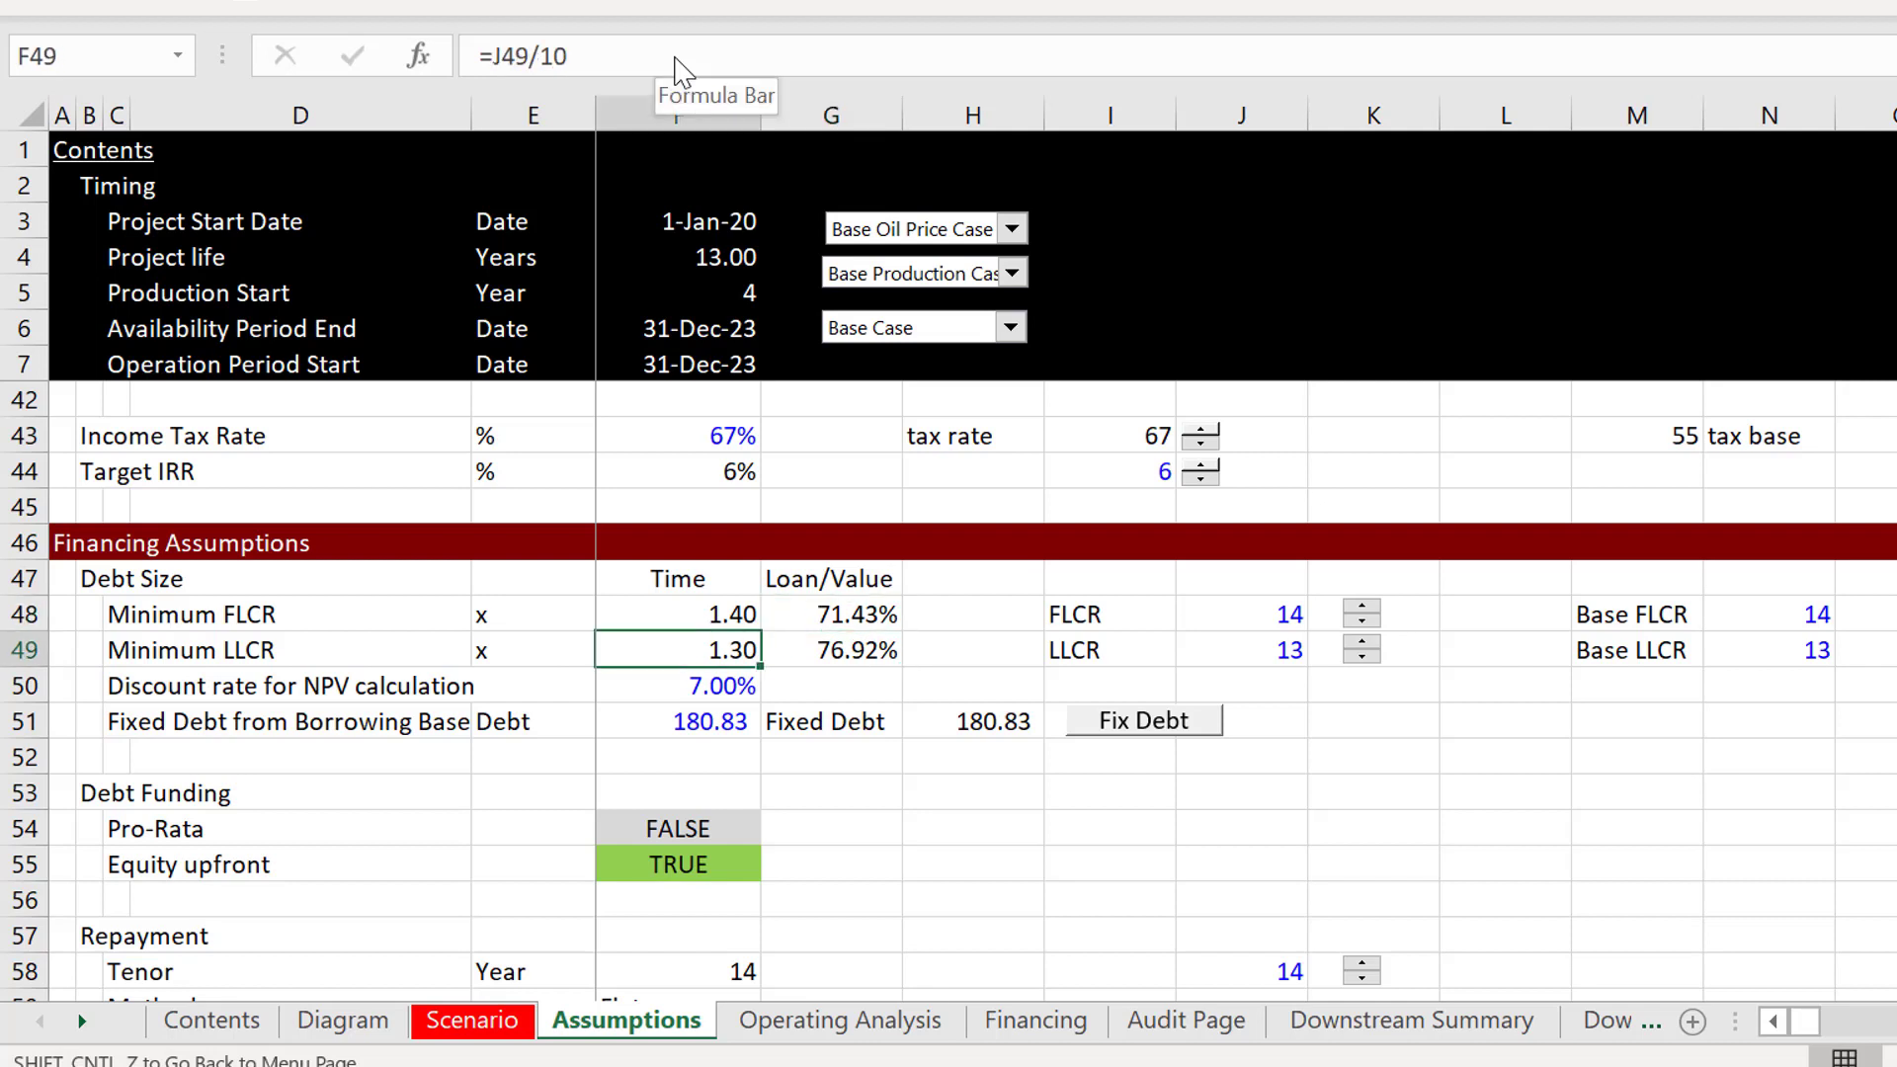
{"action": "key", "text": "Up"}
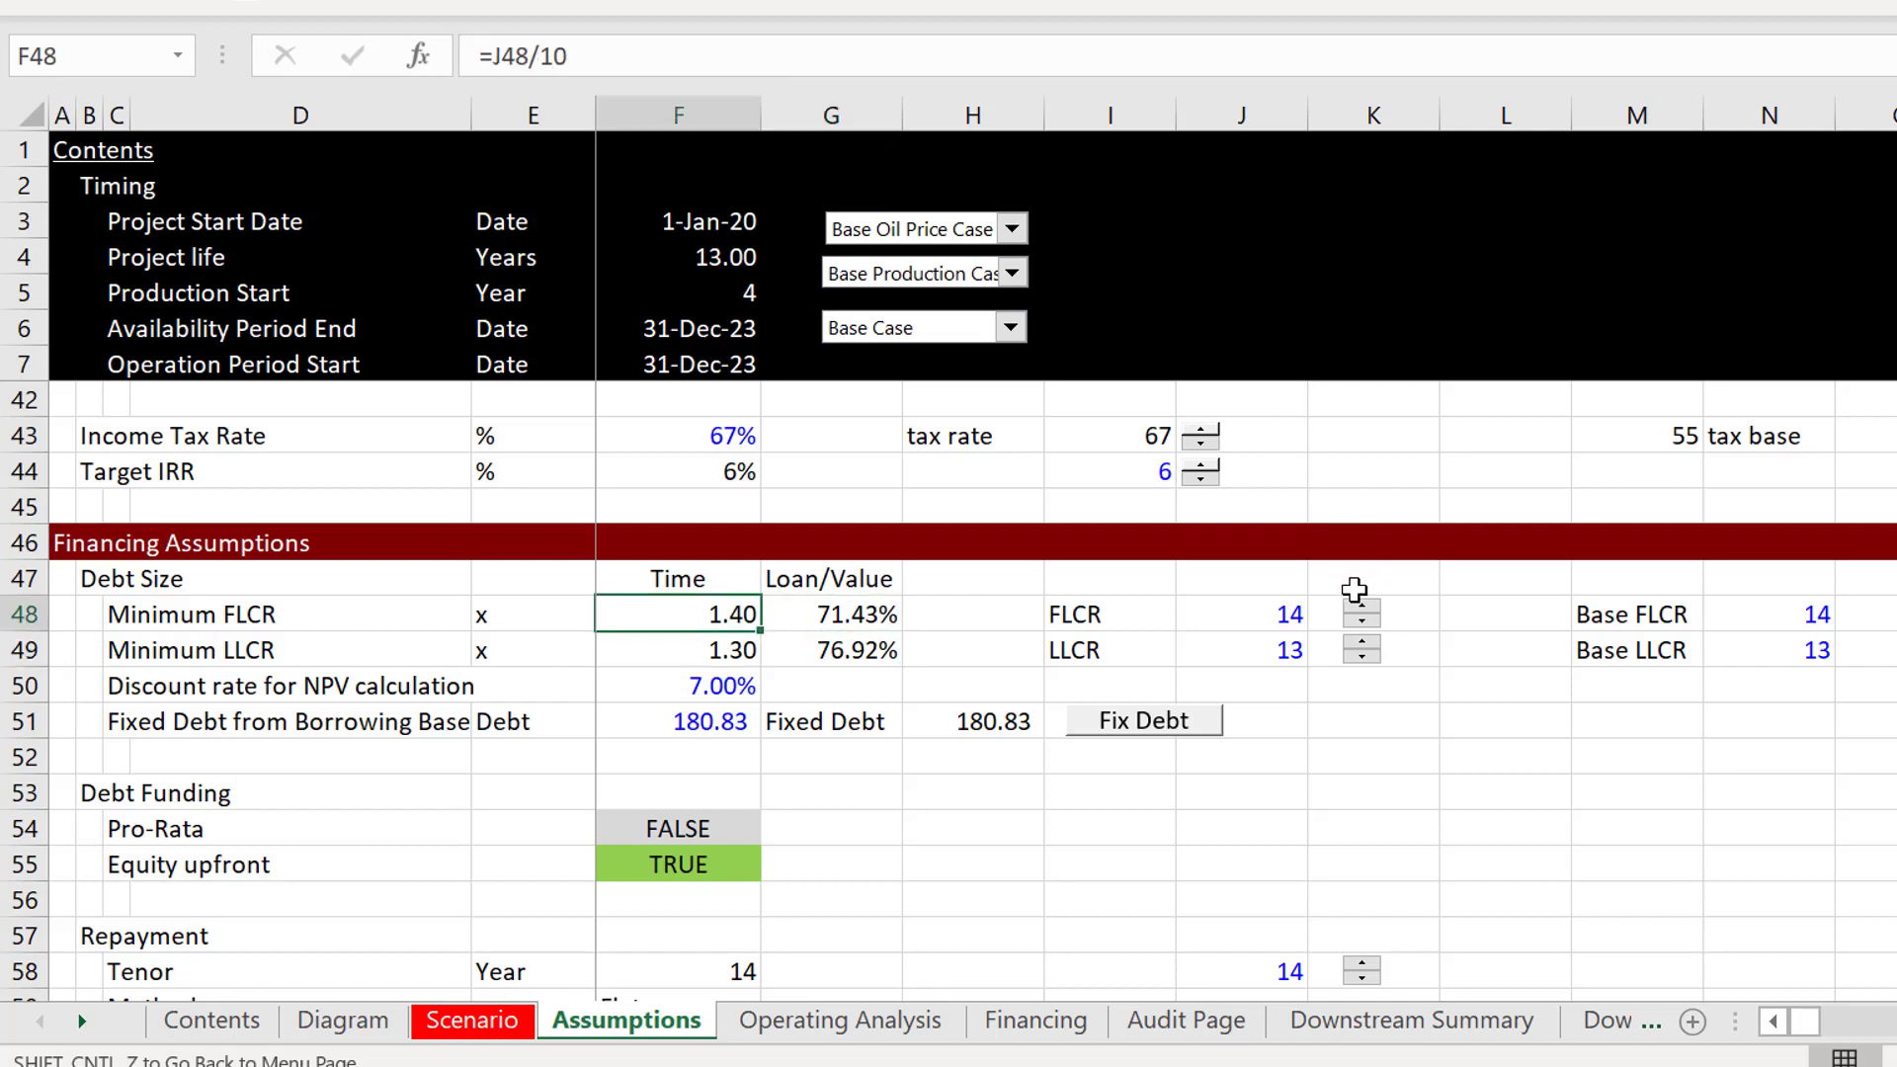
{"action": "left_click", "coordinate": [1361, 608]}
{"action": "left_click", "coordinate": [1360, 608]}
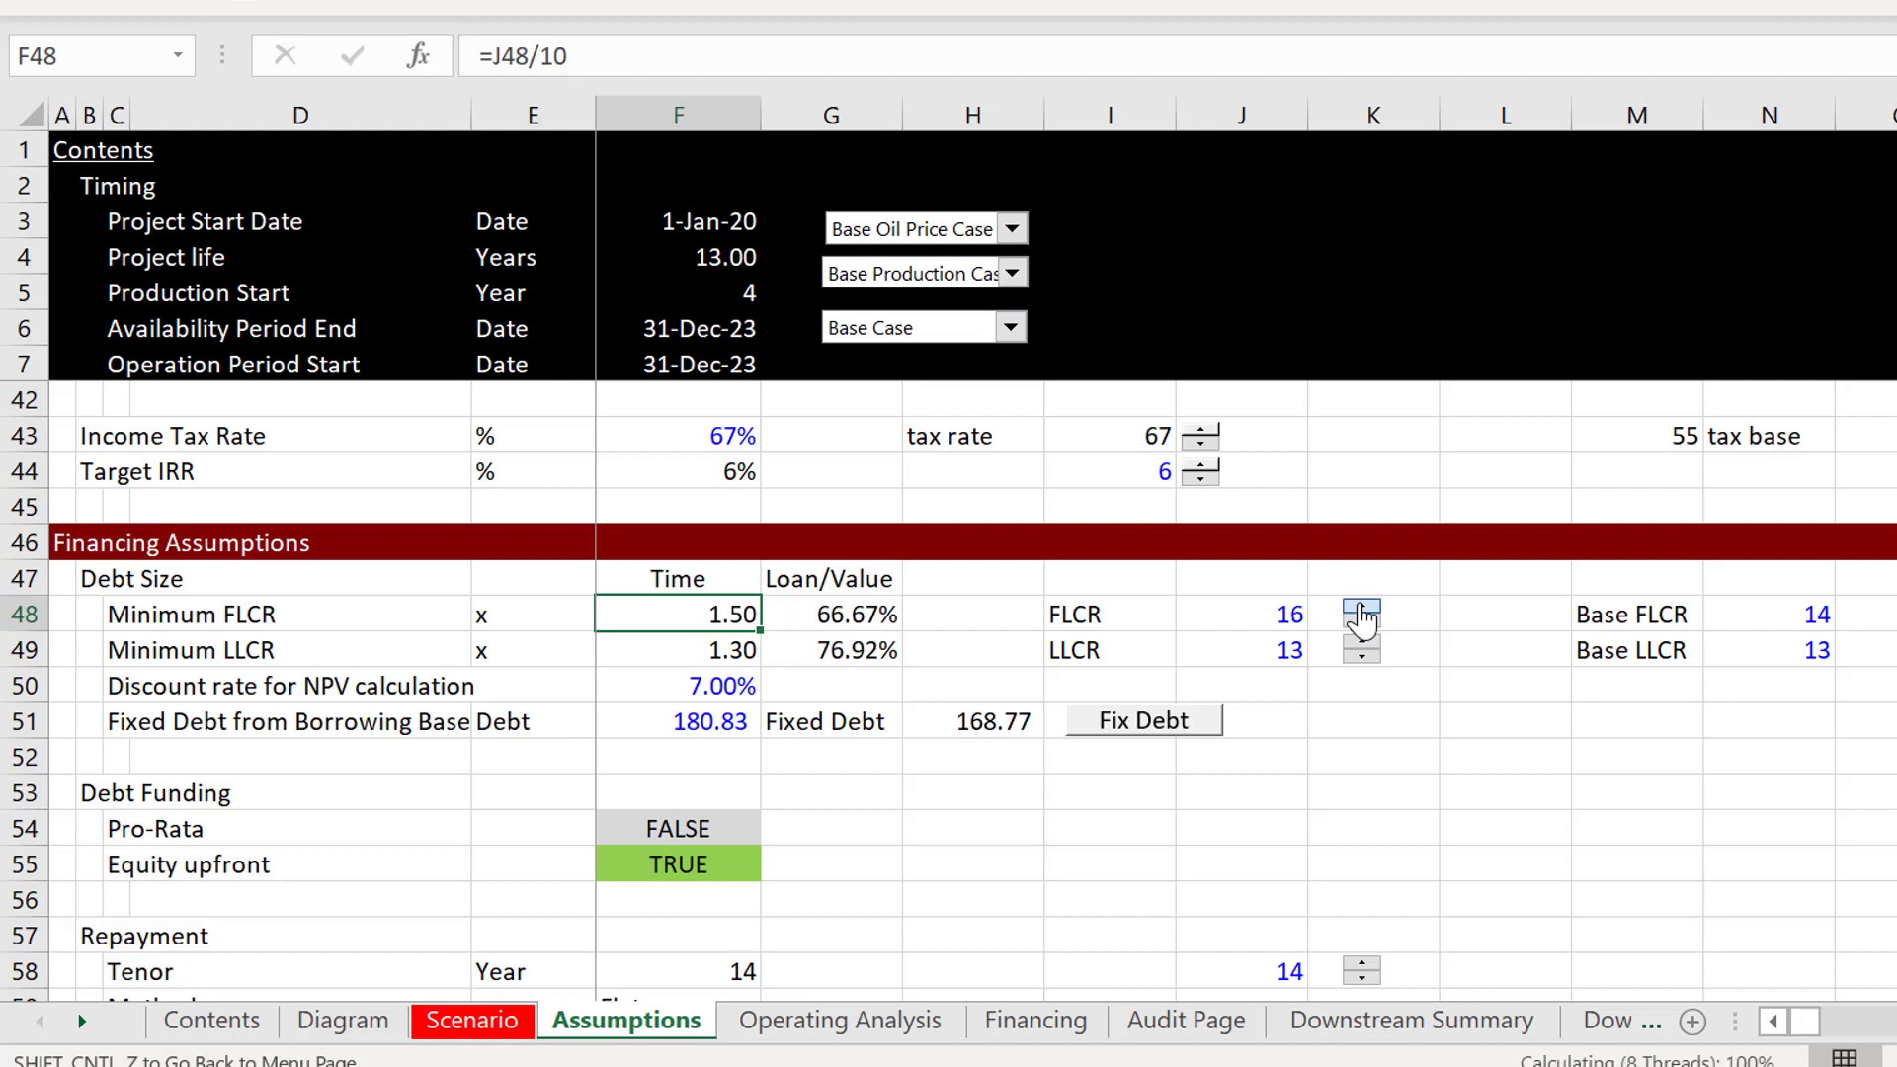
{"action": "left_click", "coordinate": [1360, 623]}
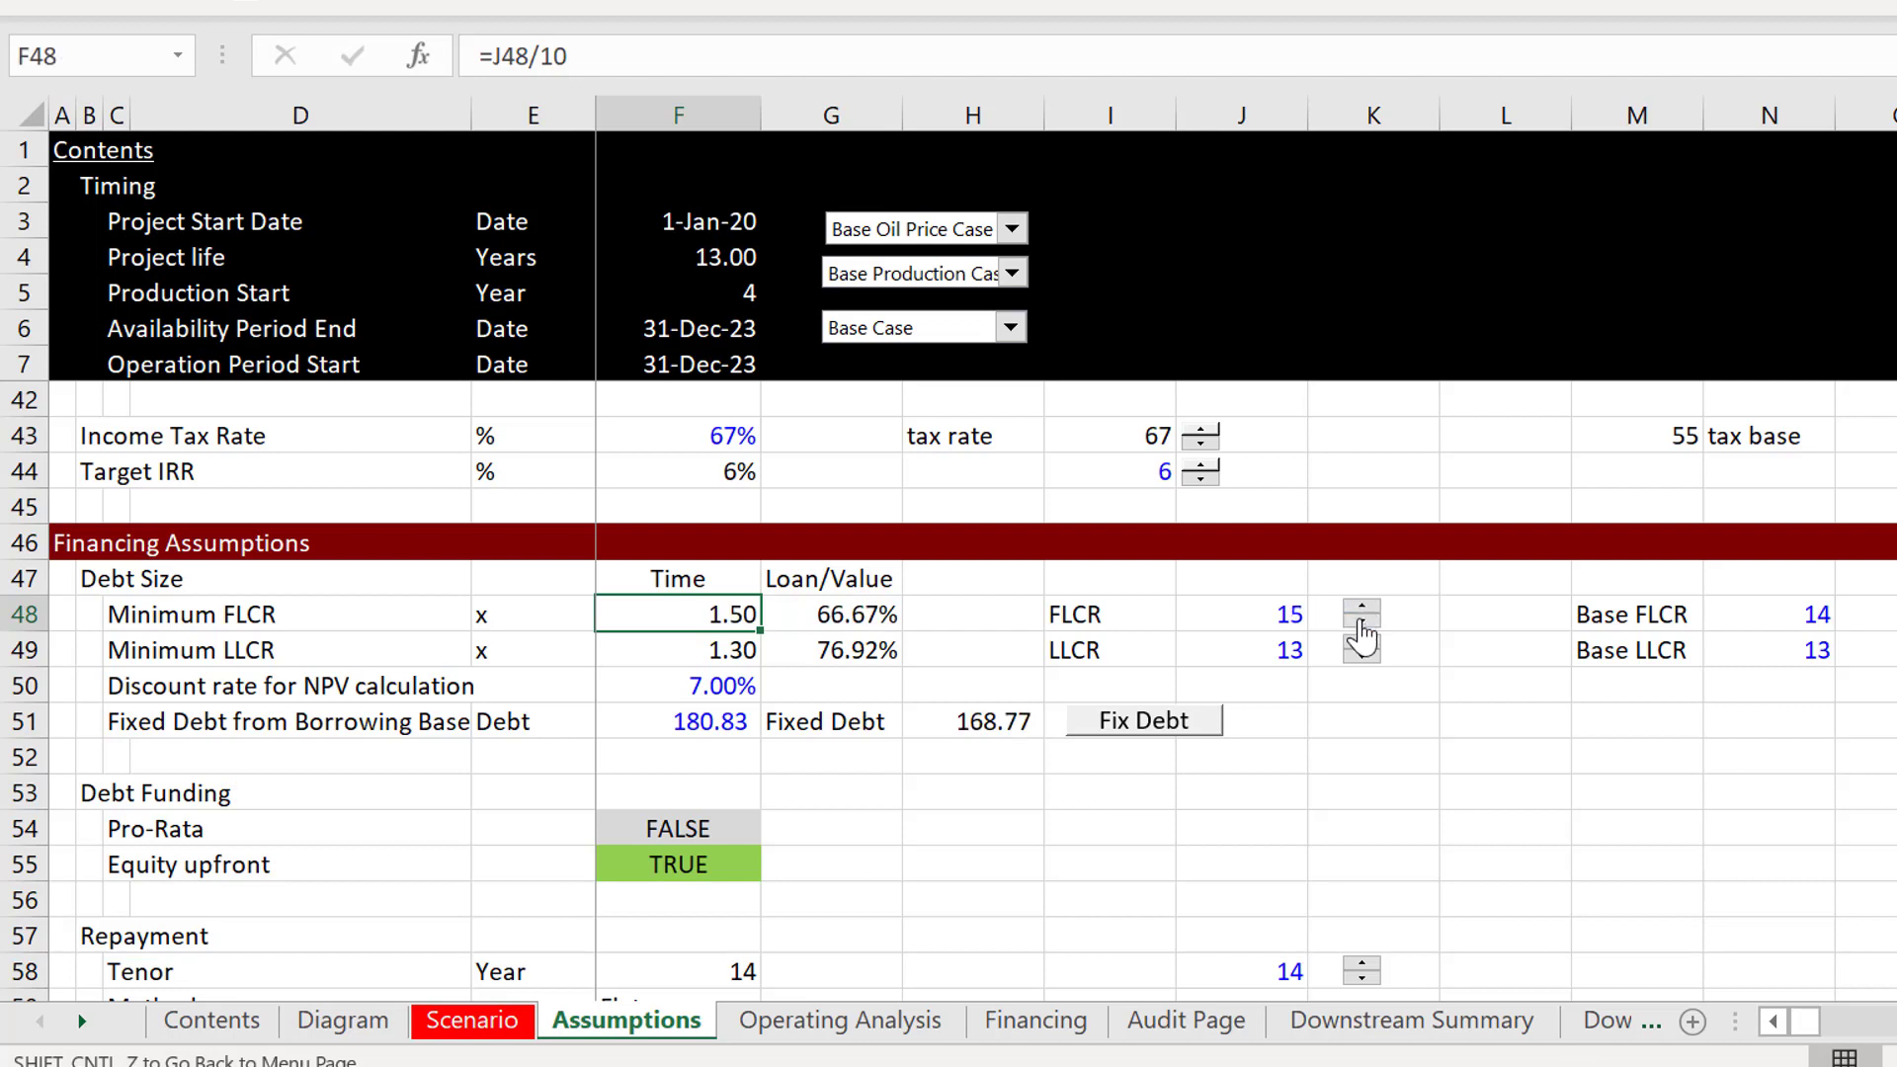
{"action": "left_click", "coordinate": [1360, 622]}
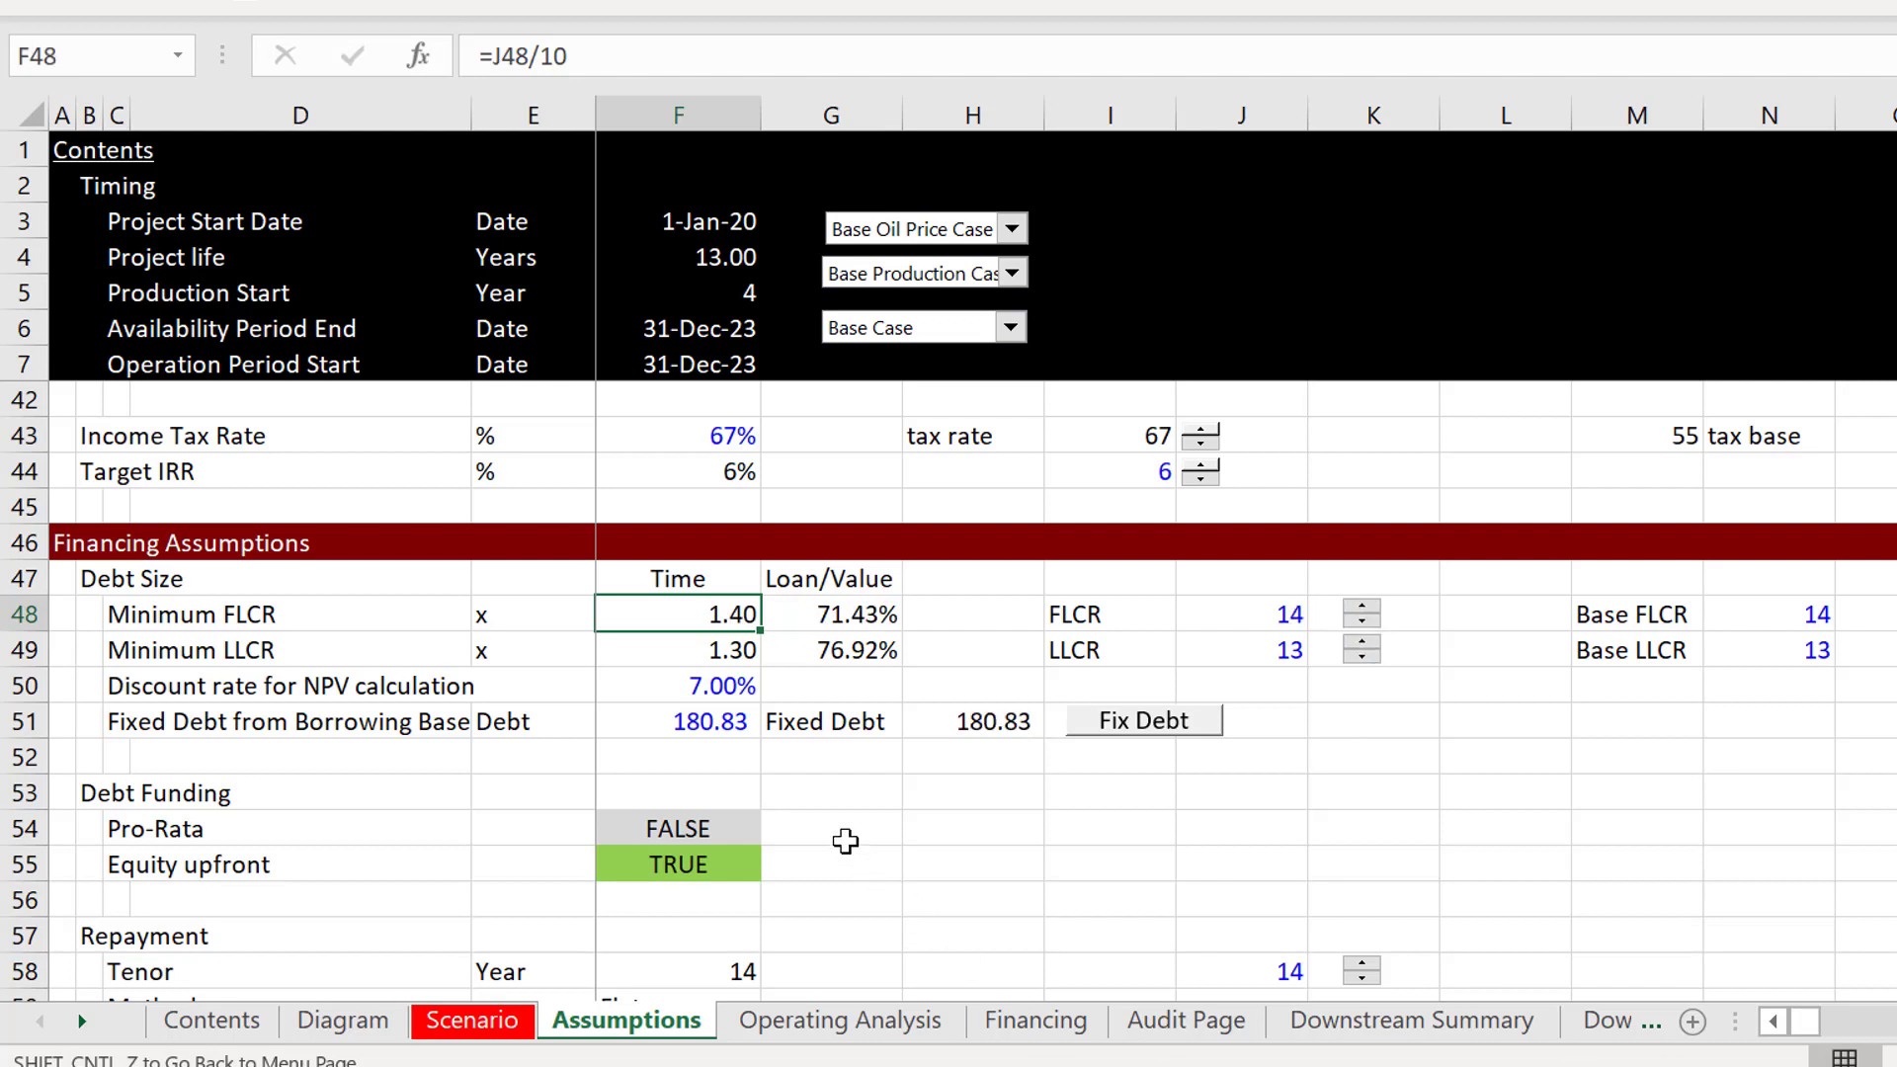
Look through the debt funding, repayment and interest rate assumptions below the Debt Size section.
{"action": "left_click", "coordinate": [810, 807]}
{"action": "key", "text": "Down"}
{"action": "key", "text": "Down"}
{"action": "key", "text": "Down"}
{"action": "key", "text": "Down"}
{"action": "key", "text": "Down"}
{"action": "key", "text": "Down"}
{"action": "key", "text": "Down"}
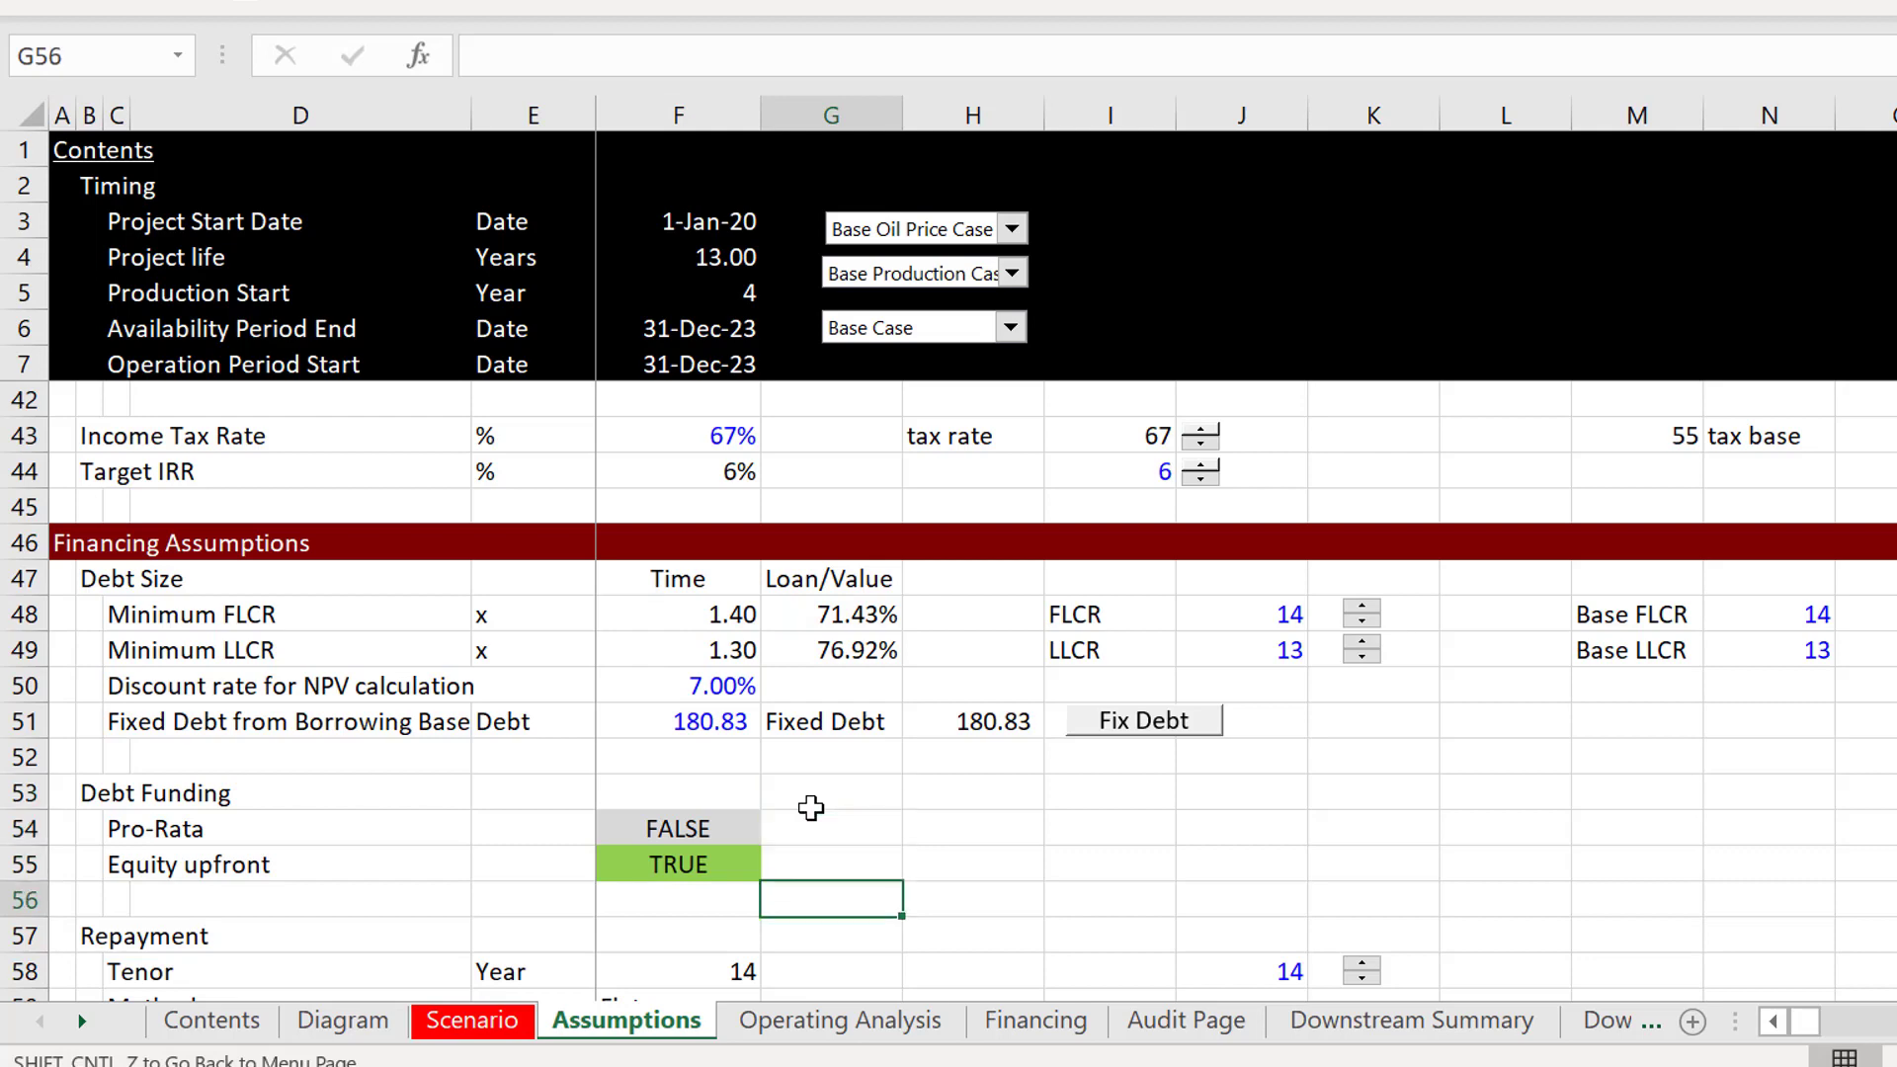
{"action": "key", "text": "Down"}
{"action": "key", "text": "Down"}
{"action": "key", "text": "Down"}
{"action": "key", "text": "Down"}
{"action": "key", "text": "Down"}
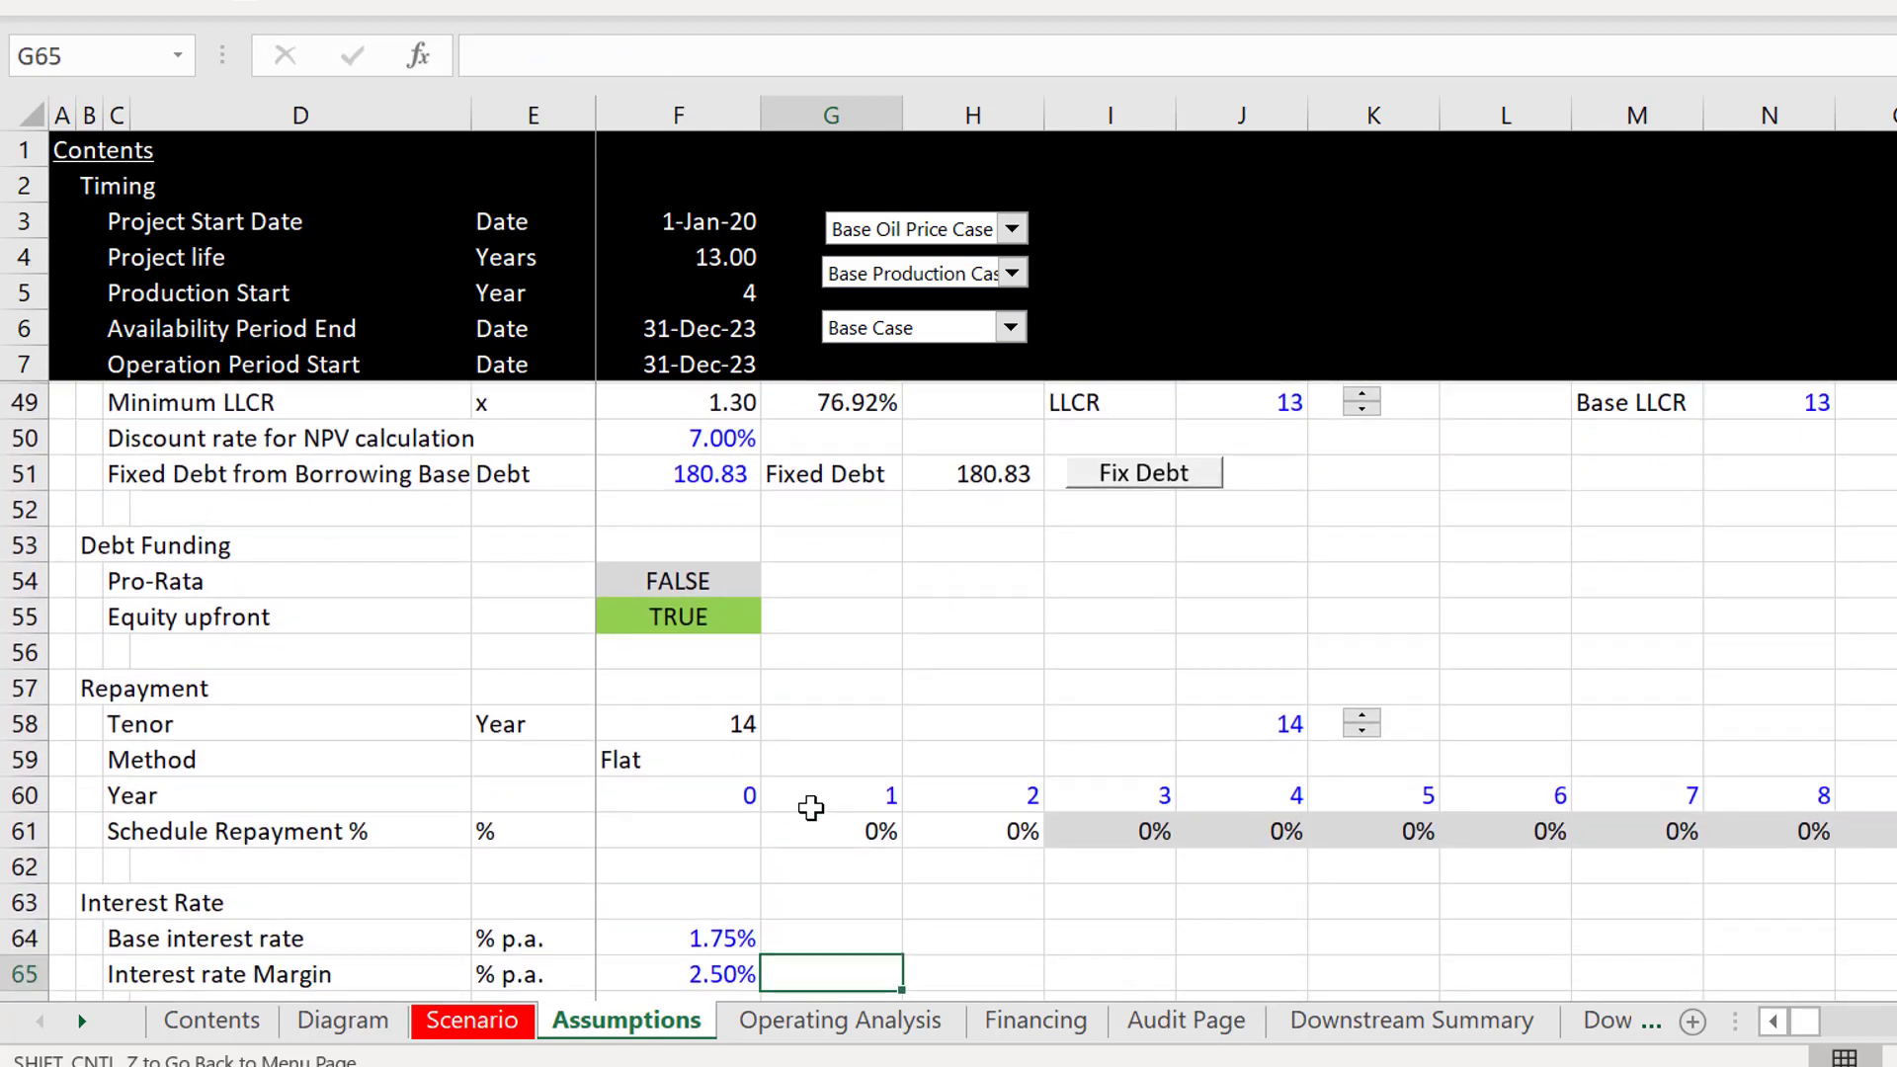
Inspect the repayment tenor in F58 and the input cell J58 it is linked to.
{"action": "key", "text": "Up"}
{"action": "key", "text": "Up"}
{"action": "key", "text": "Up"}
{"action": "key", "text": "Up"}
{"action": "key", "text": "Up"}
{"action": "key", "text": "Up"}
{"action": "key", "text": "Up"}
{"action": "key", "text": "Up"}
{"action": "key", "text": "Left"}
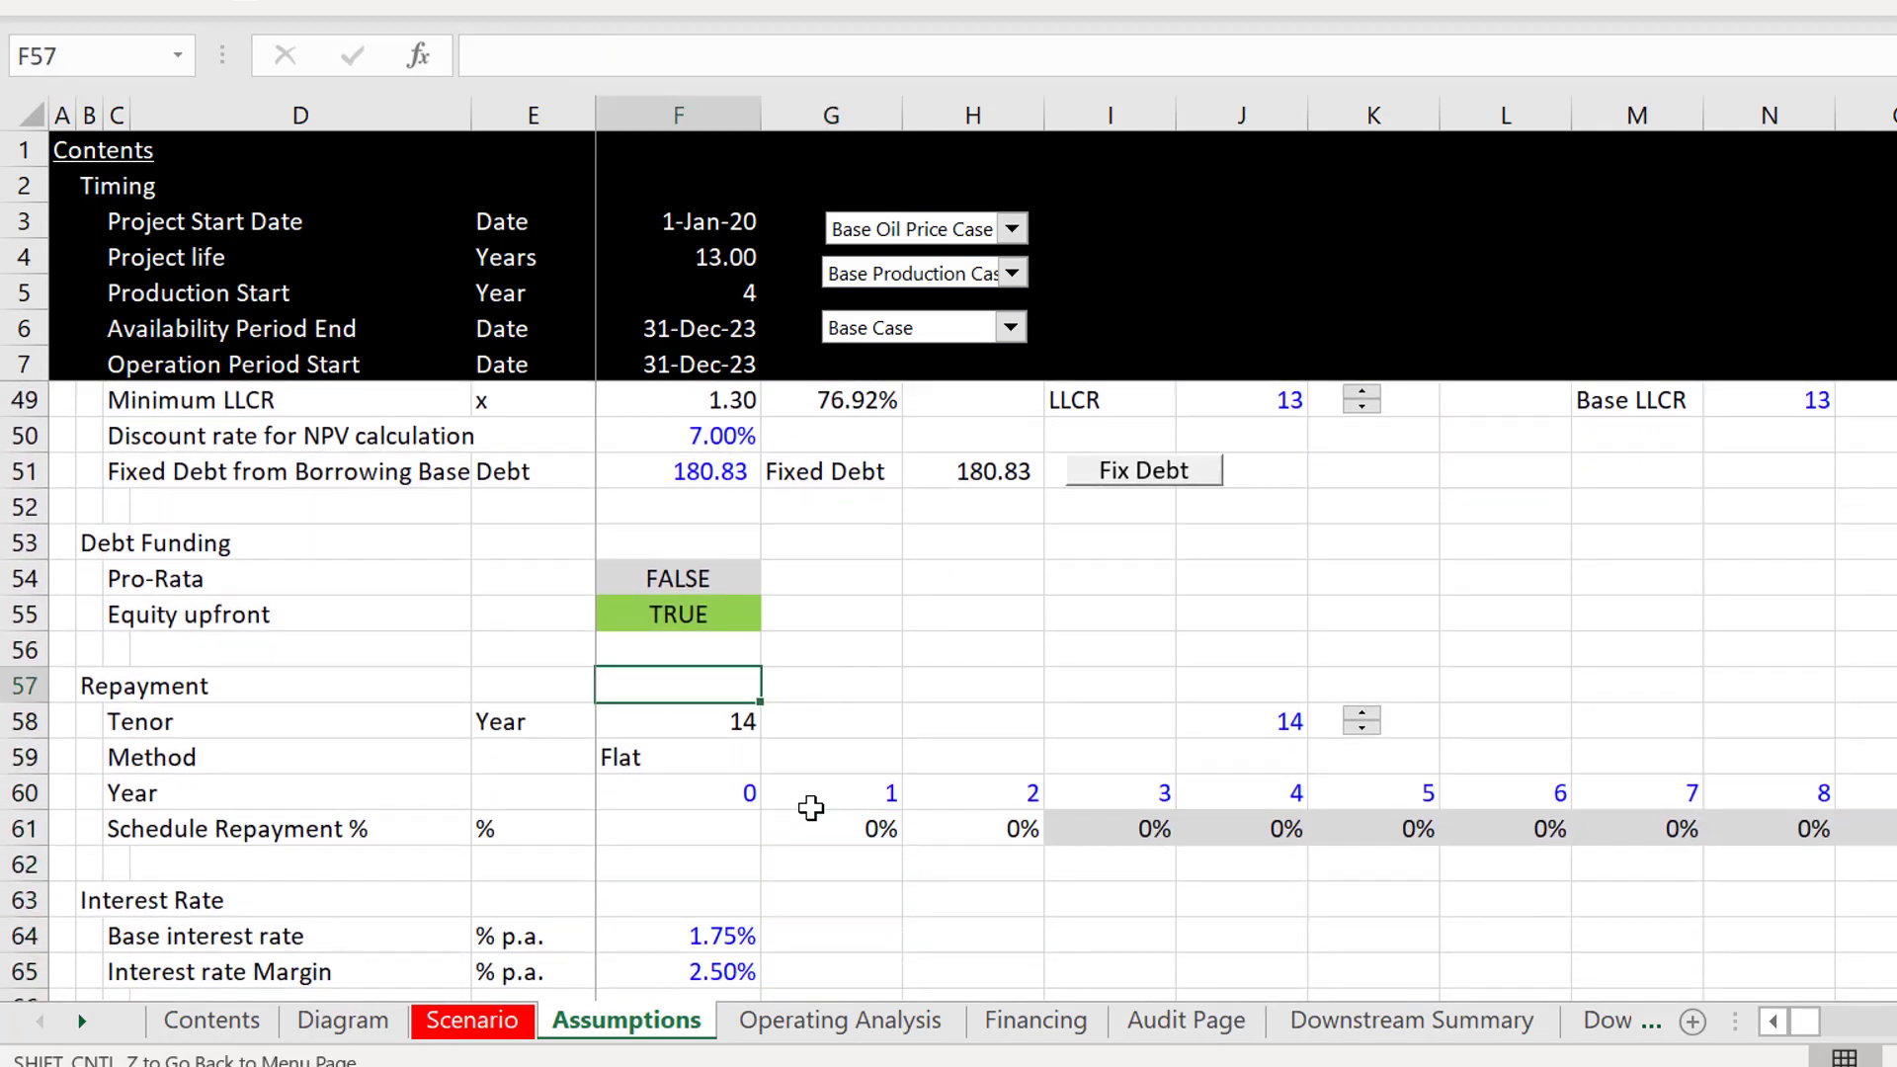
{"action": "key", "text": "Down"}
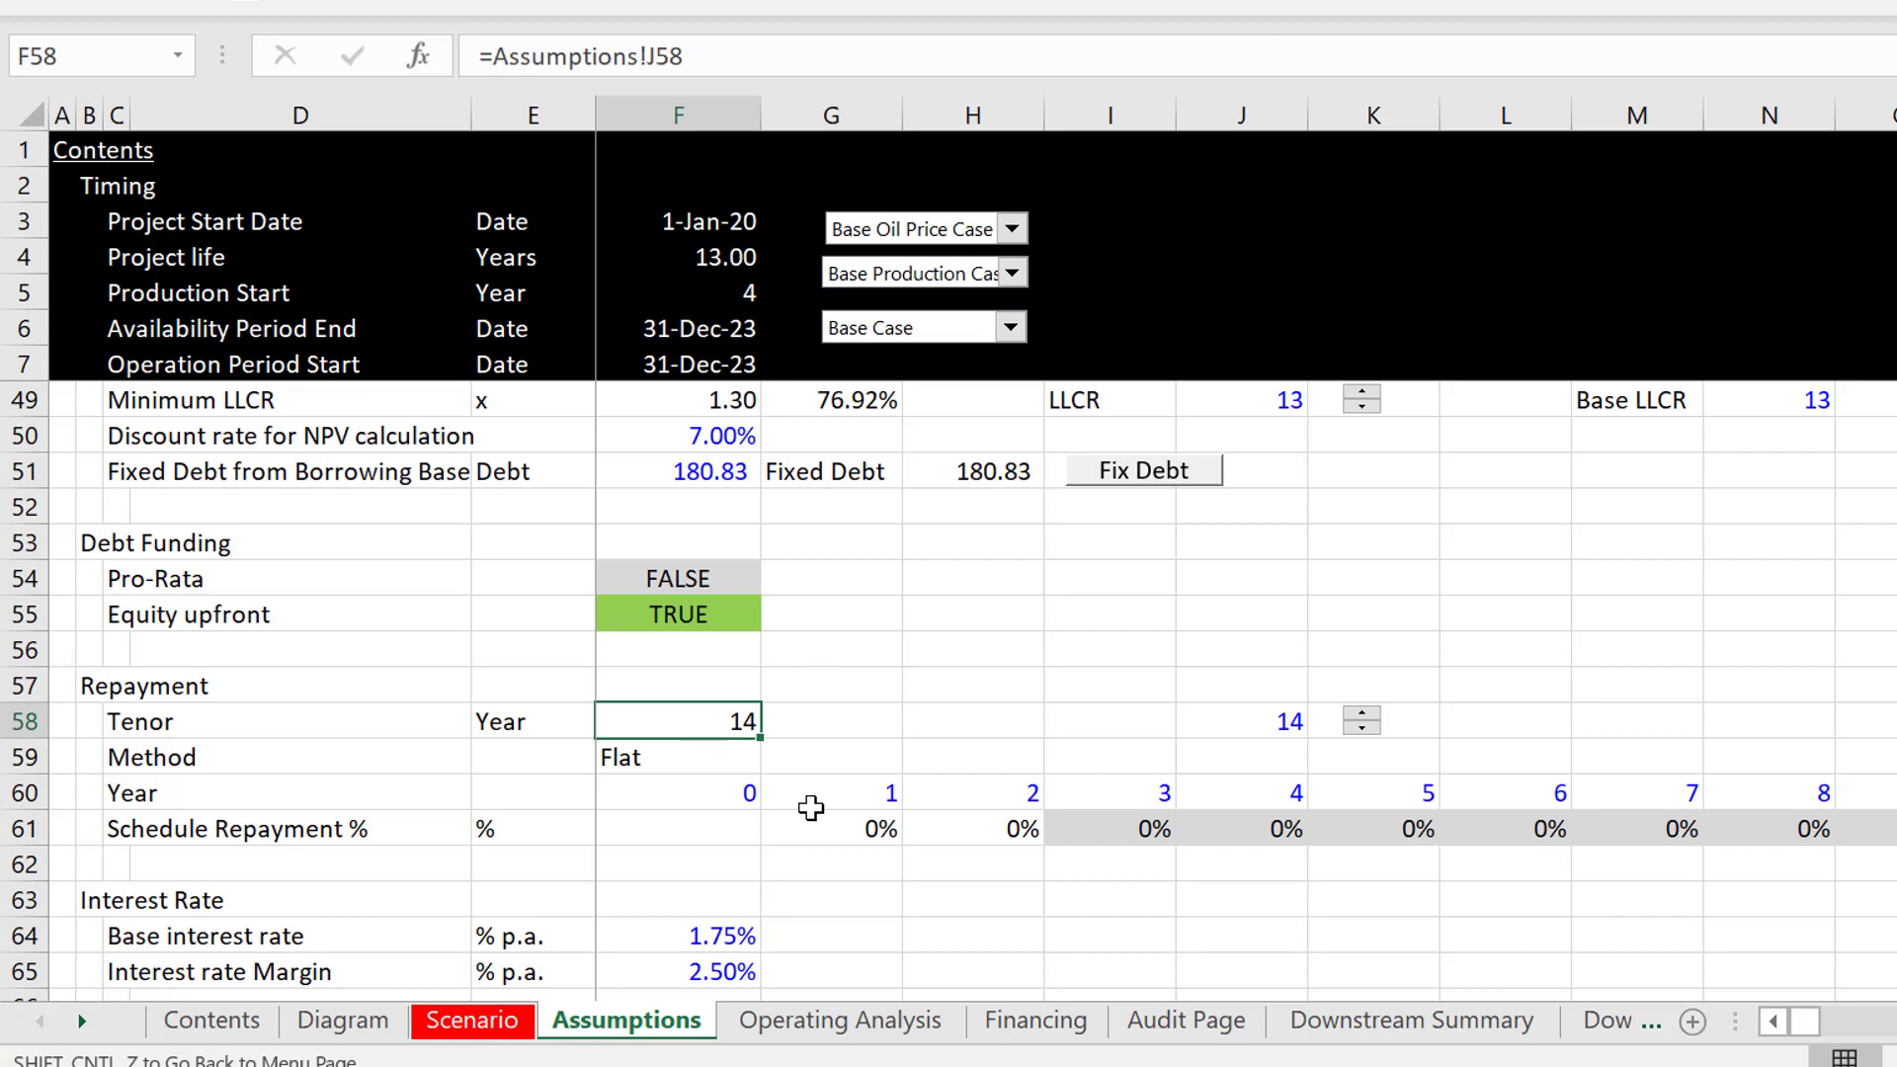
{"action": "key", "text": "Right"}
{"action": "key", "text": "Right"}
{"action": "key", "text": "Right"}
{"action": "key", "text": "Right"}
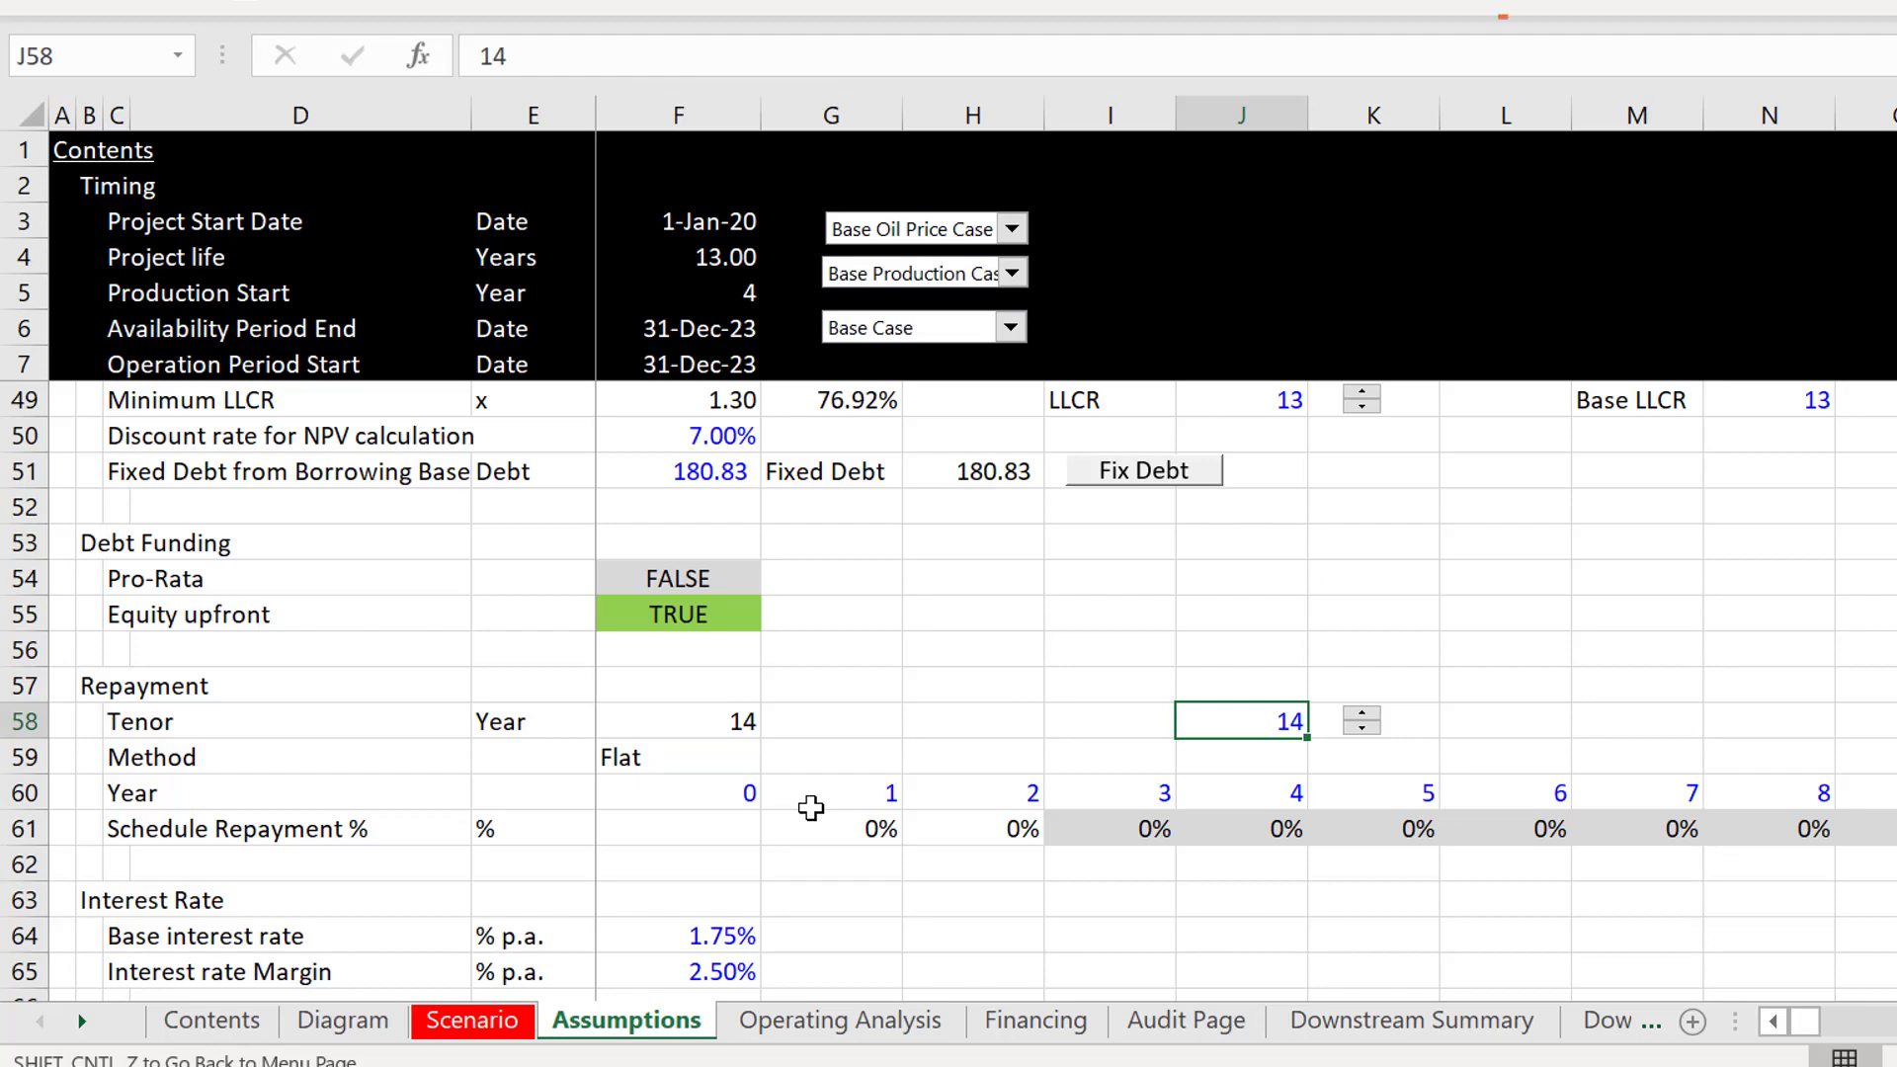
{"action": "key", "text": "Left"}
{"action": "key", "text": "Left"}
{"action": "key", "text": "Left"}
{"action": "key", "text": "Left"}
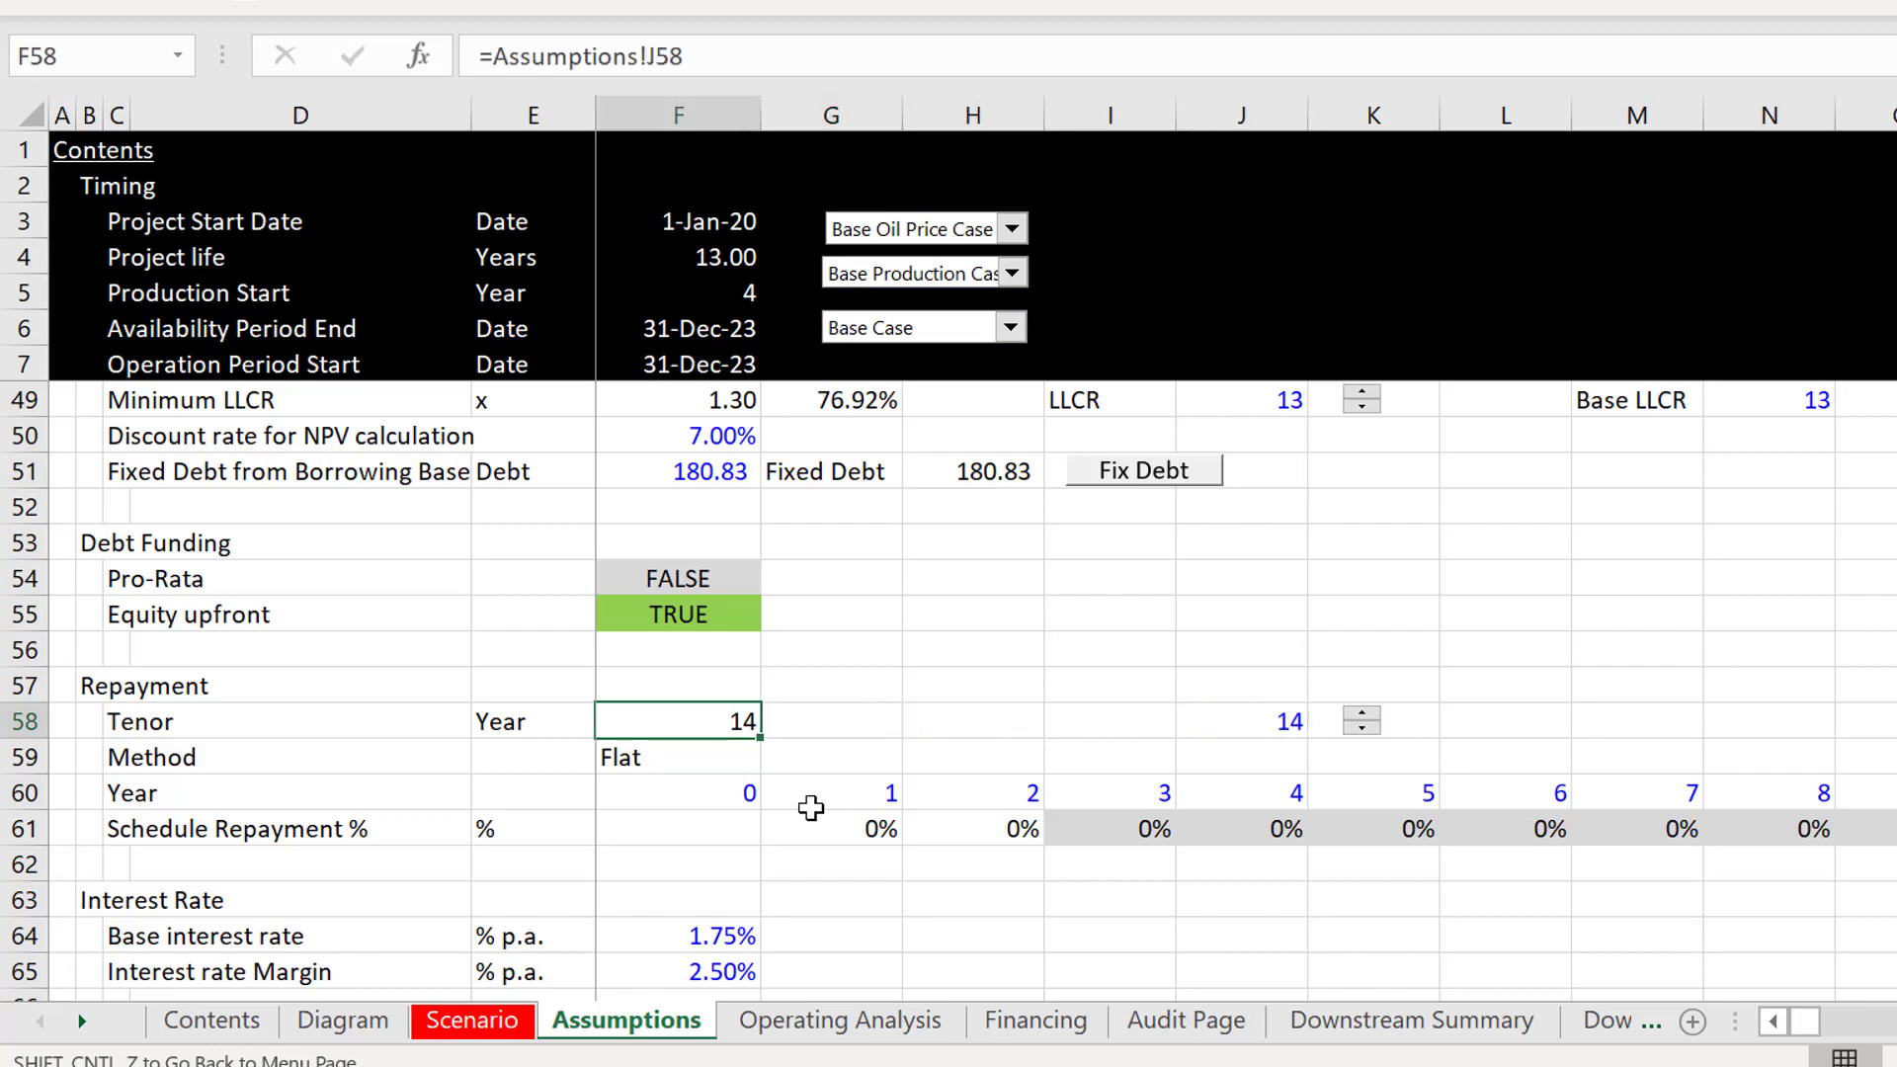
Review the base interest rate, interest rate margin, commitment fee and up-front fee rows.
{"action": "key", "text": "Down"}
{"action": "key", "text": "Down"}
{"action": "key", "text": "Down"}
{"action": "key", "text": "Down"}
{"action": "key", "text": "Down"}
{"action": "key", "text": "Down"}
{"action": "key", "text": "Down"}
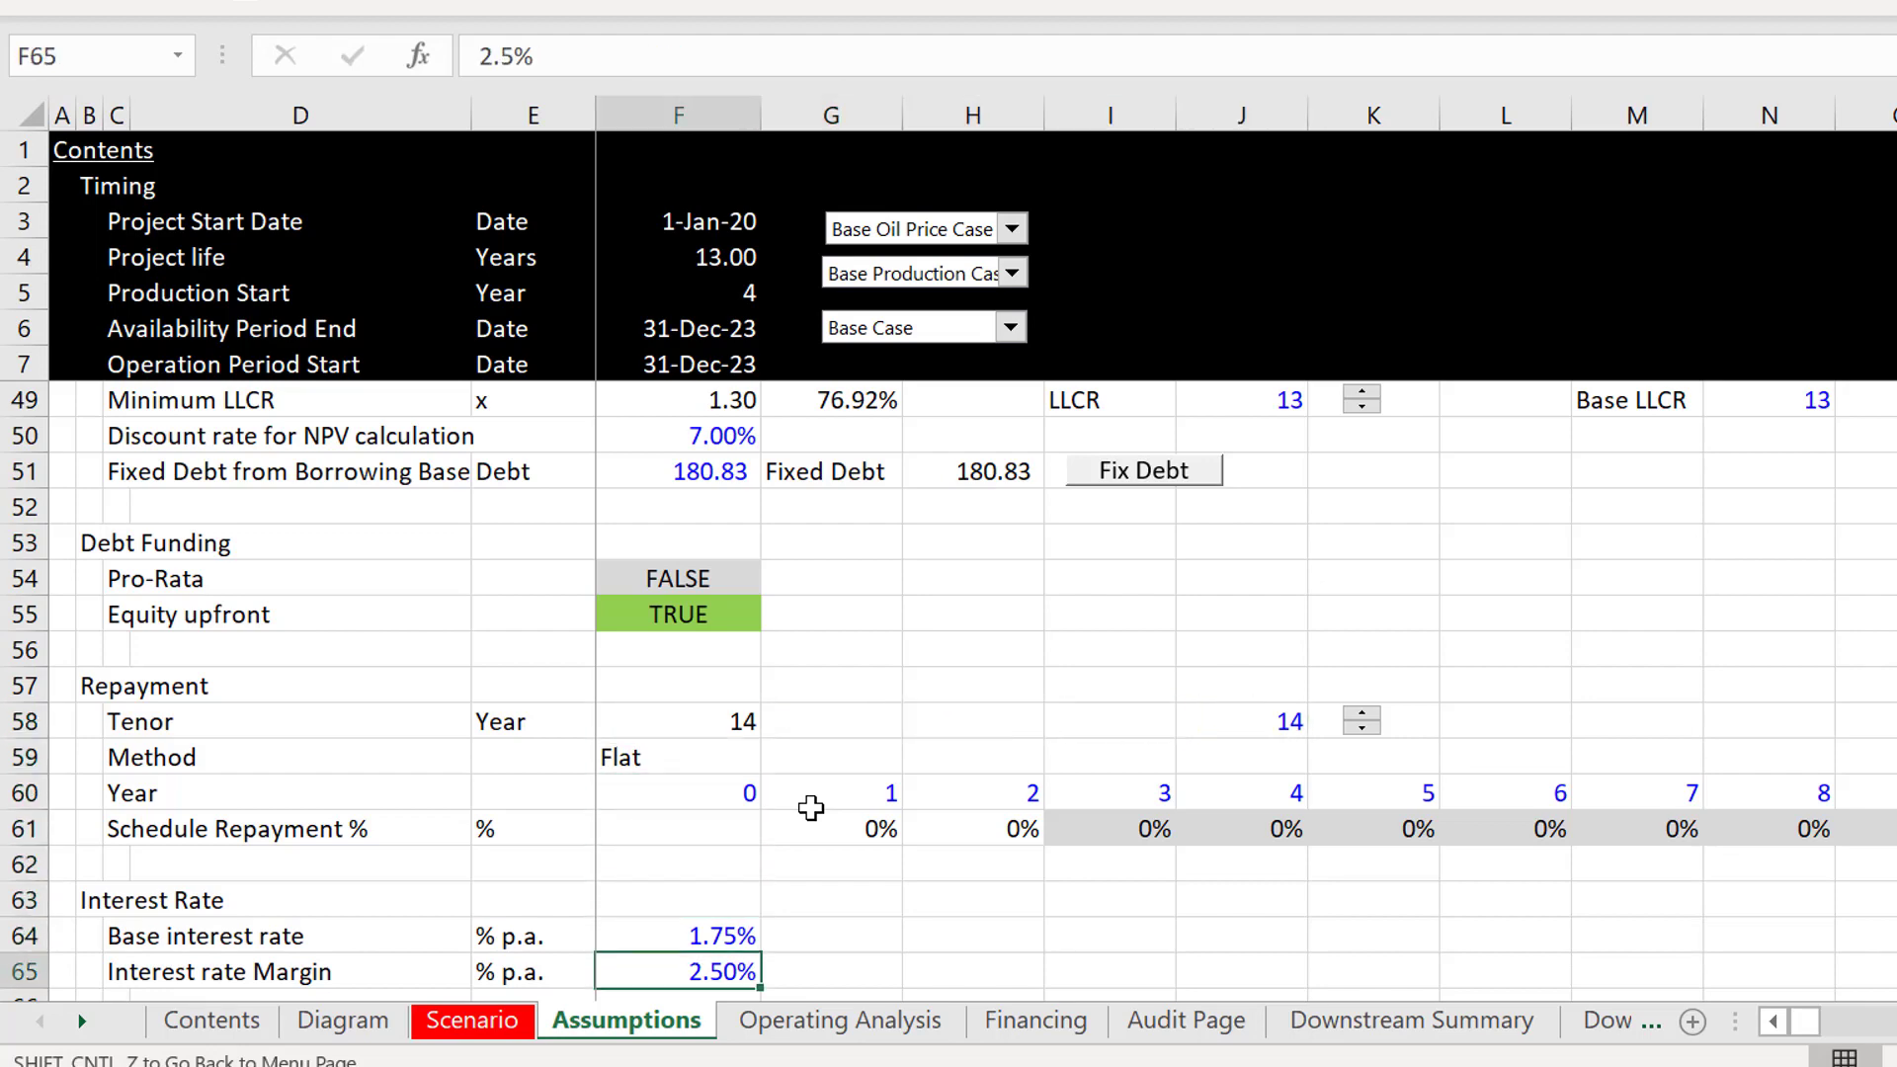
{"action": "key", "text": "Down"}
{"action": "key", "text": "Down"}
{"action": "key", "text": "Down"}
{"action": "key", "text": "Down"}
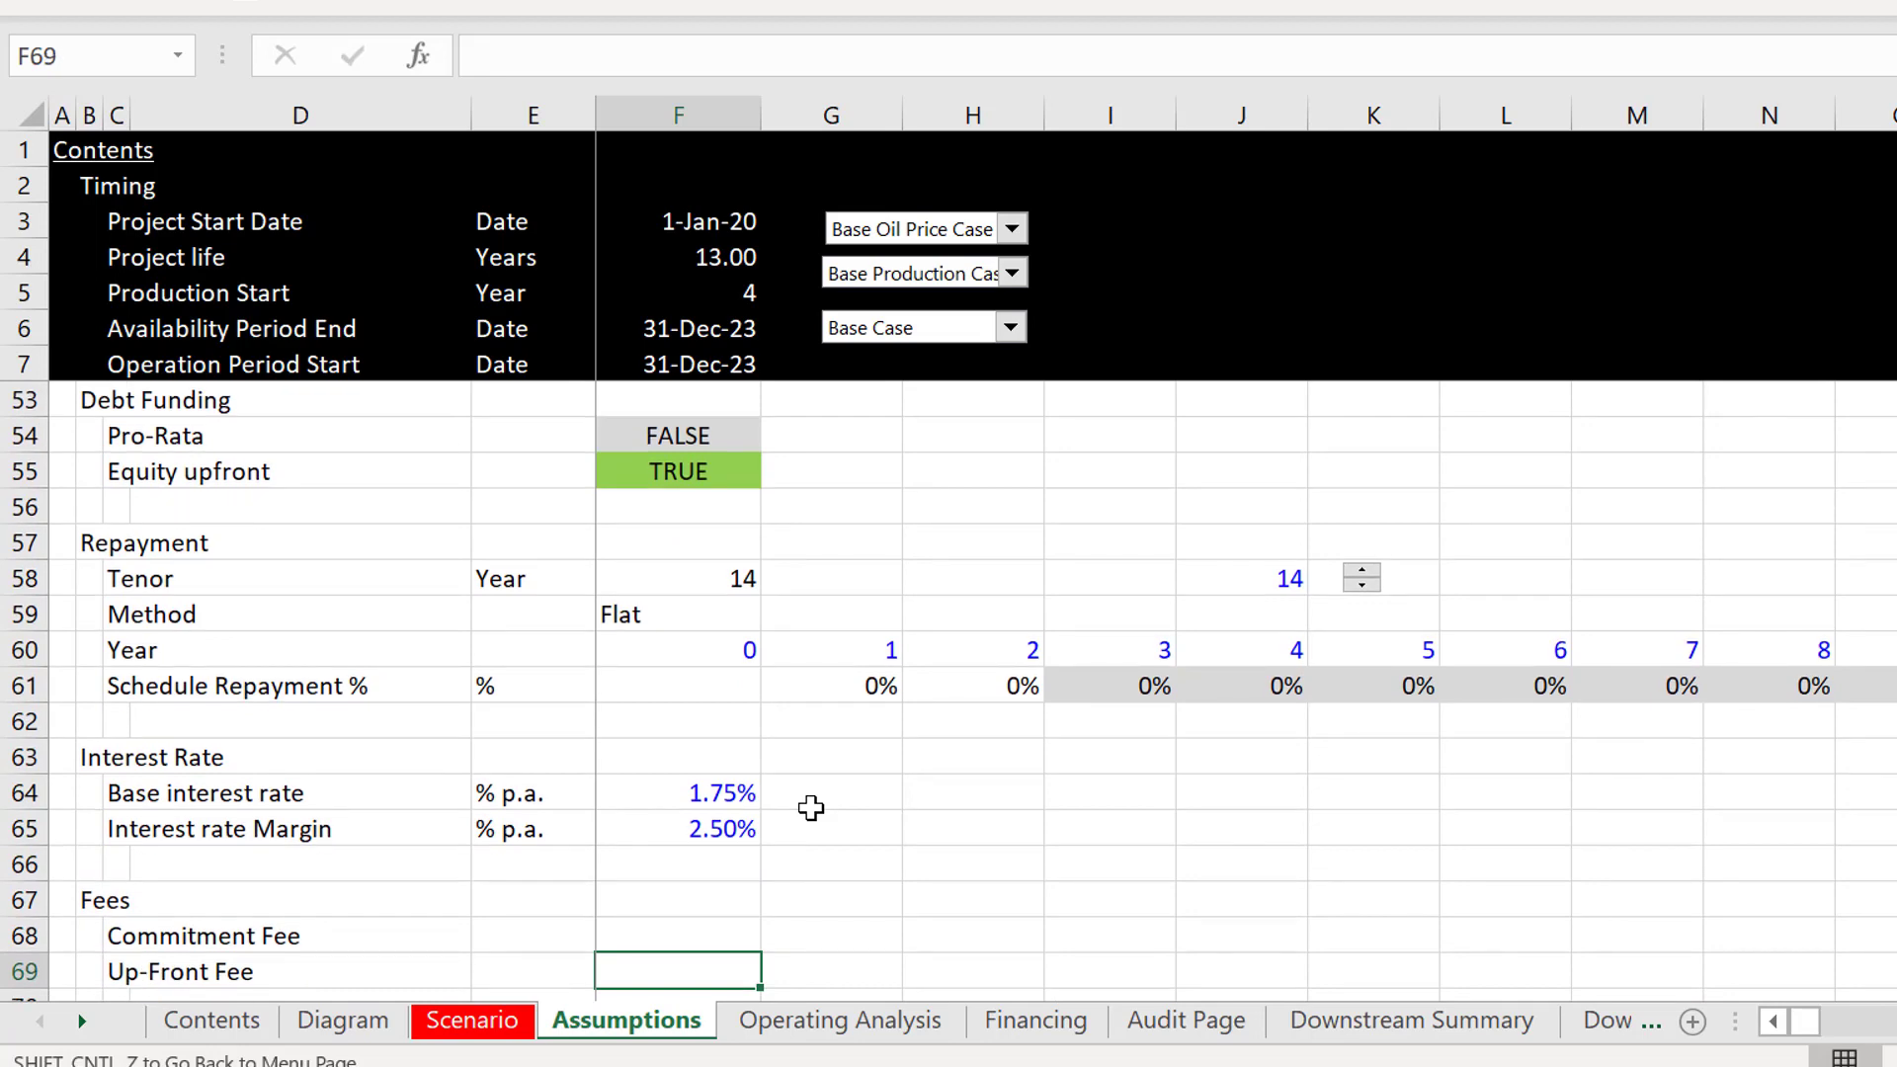
{"action": "key", "text": "Down"}
{"action": "key", "text": "Down"}
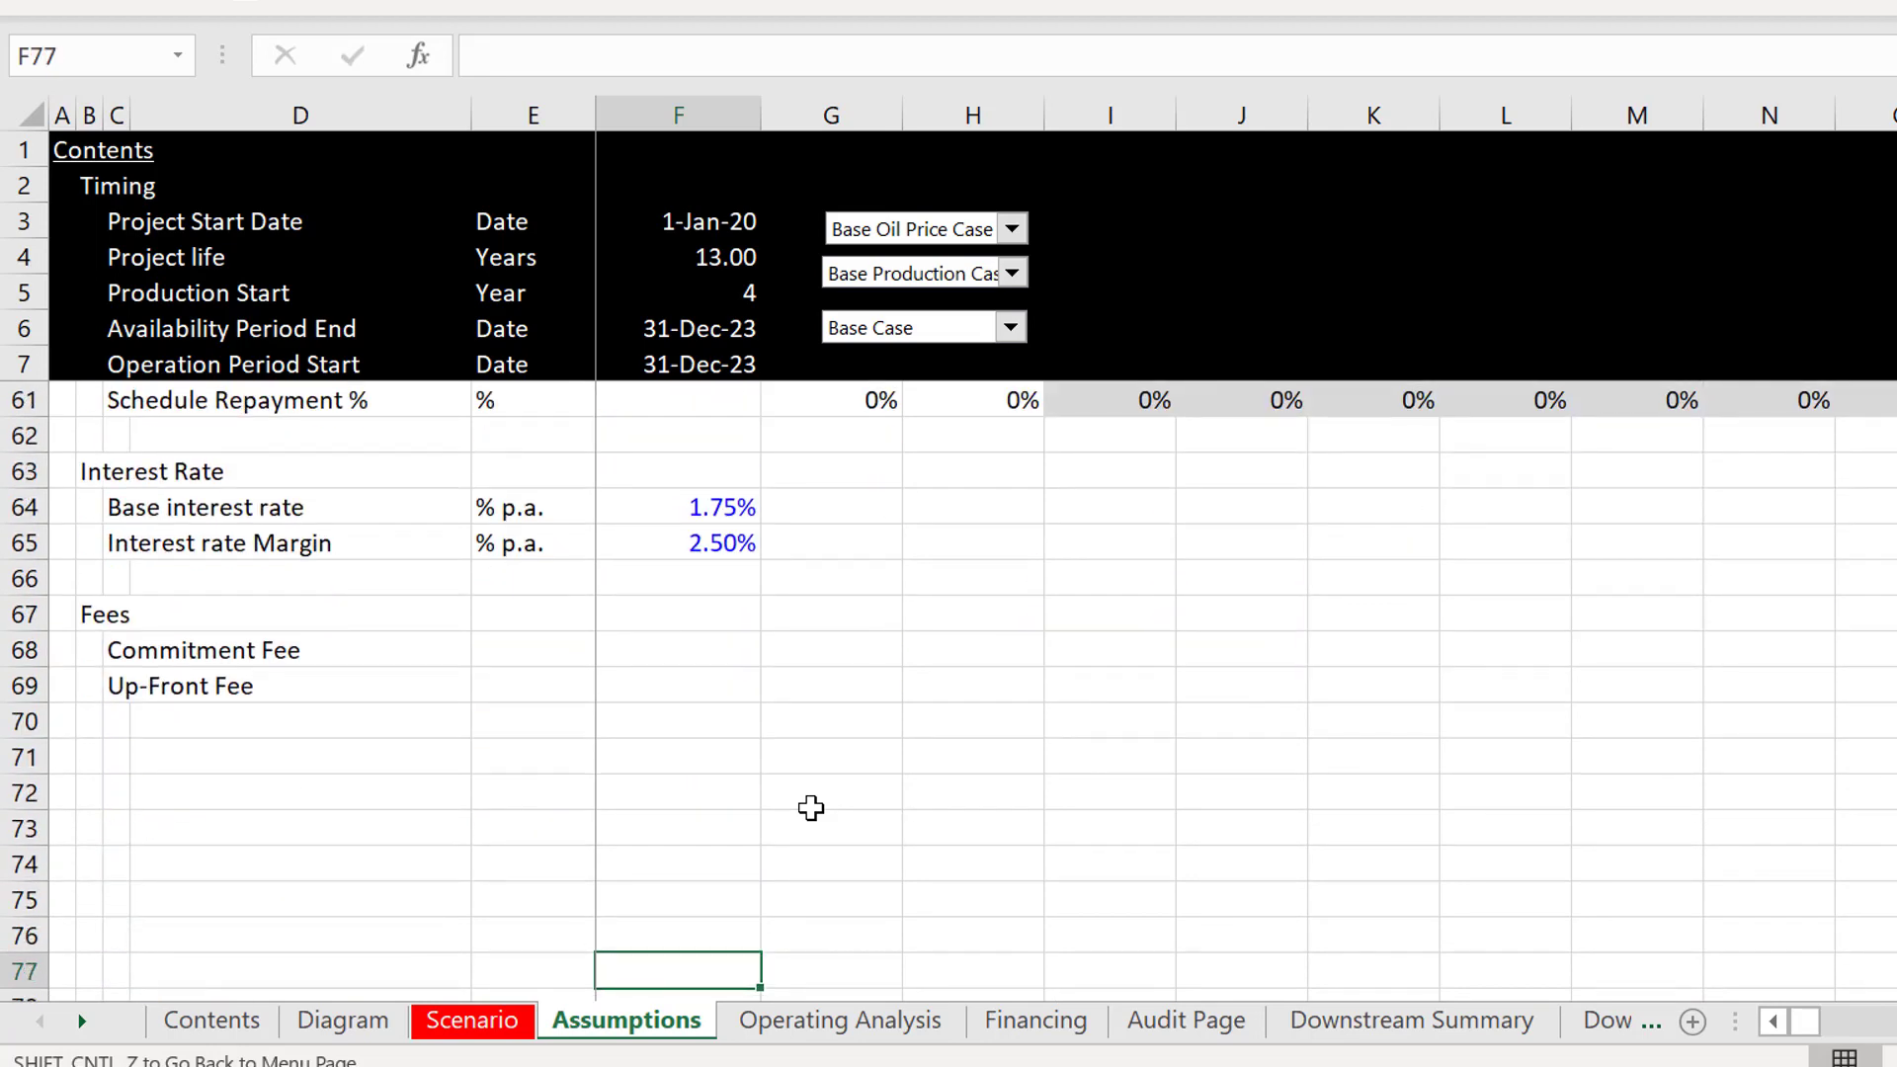
Move past the Operating Analysis sheet to the Financing sheet to view the operating data and the uses of funds.
{"action": "key", "text": "Page_Up"}
{"action": "key", "text": "Page_Up"}
{"action": "key", "text": "ctrl+Page_Down"}
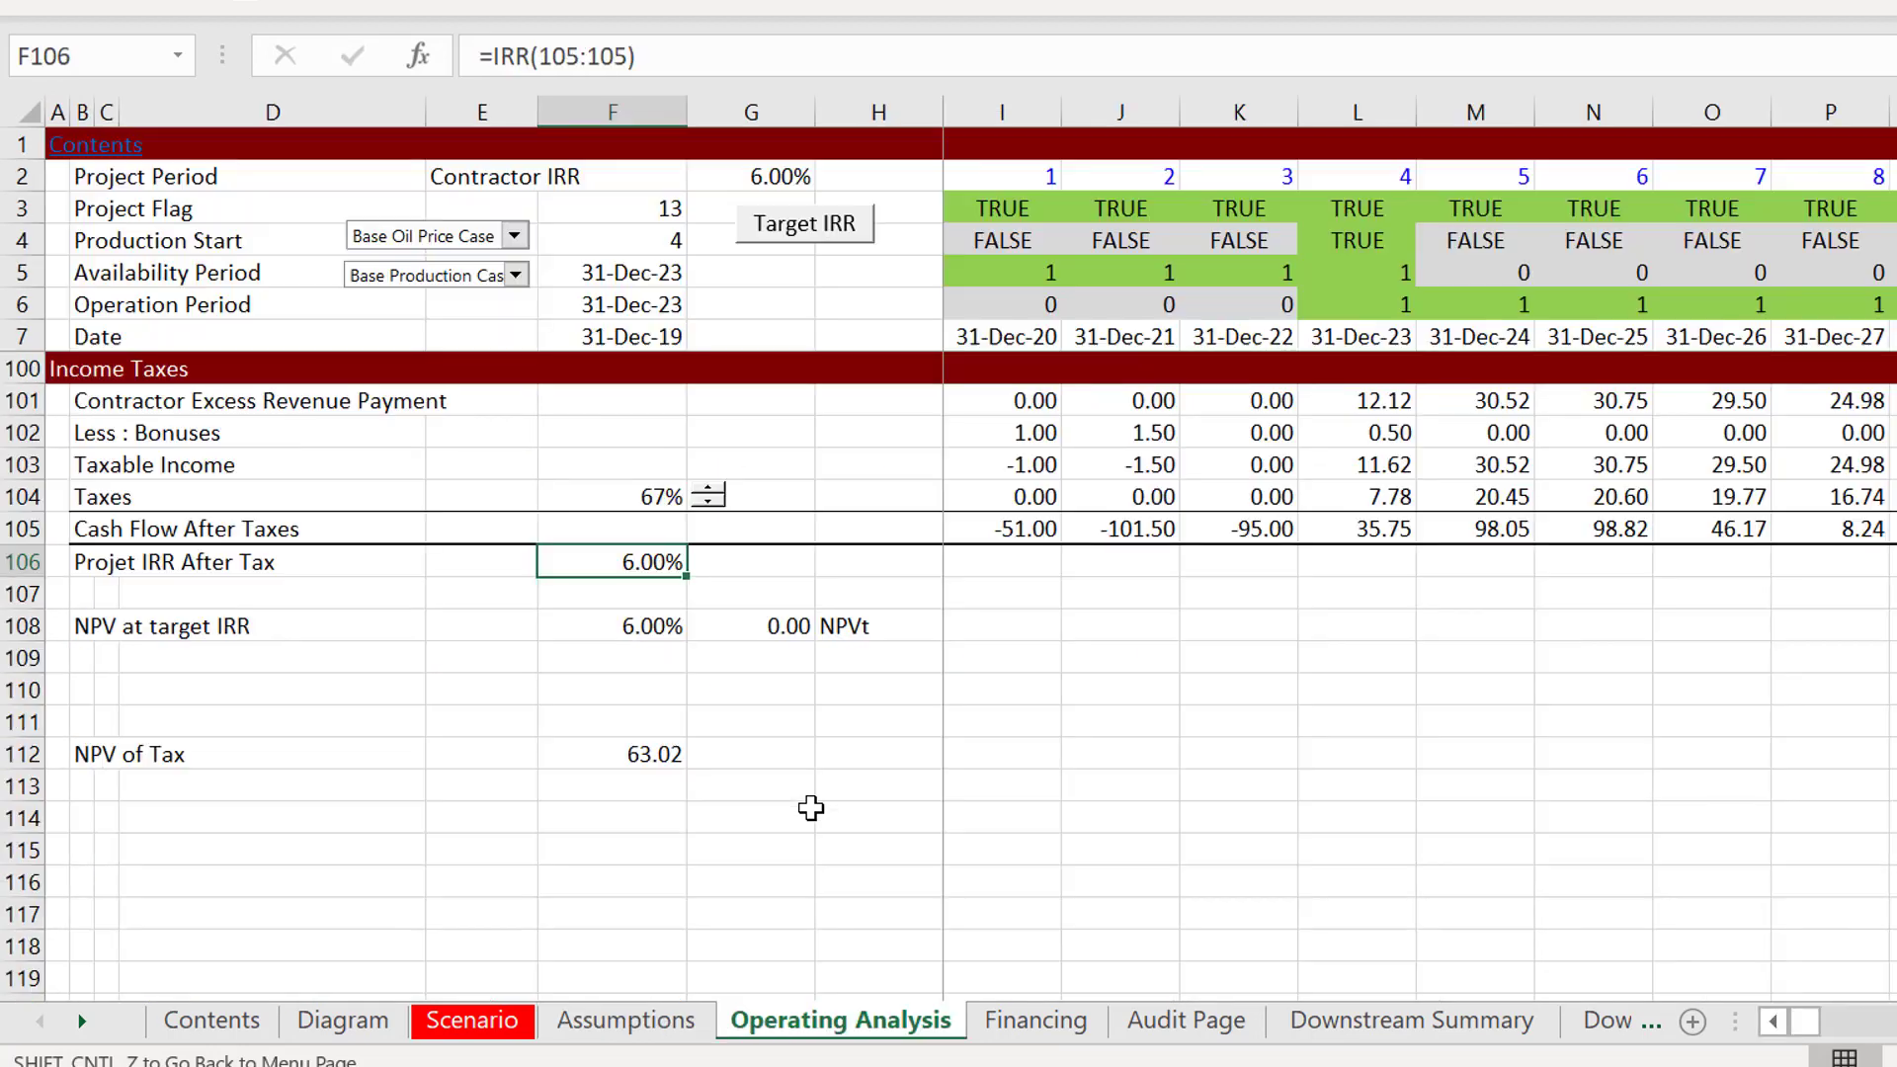
{"action": "key", "text": "ctrl+Page_Down"}
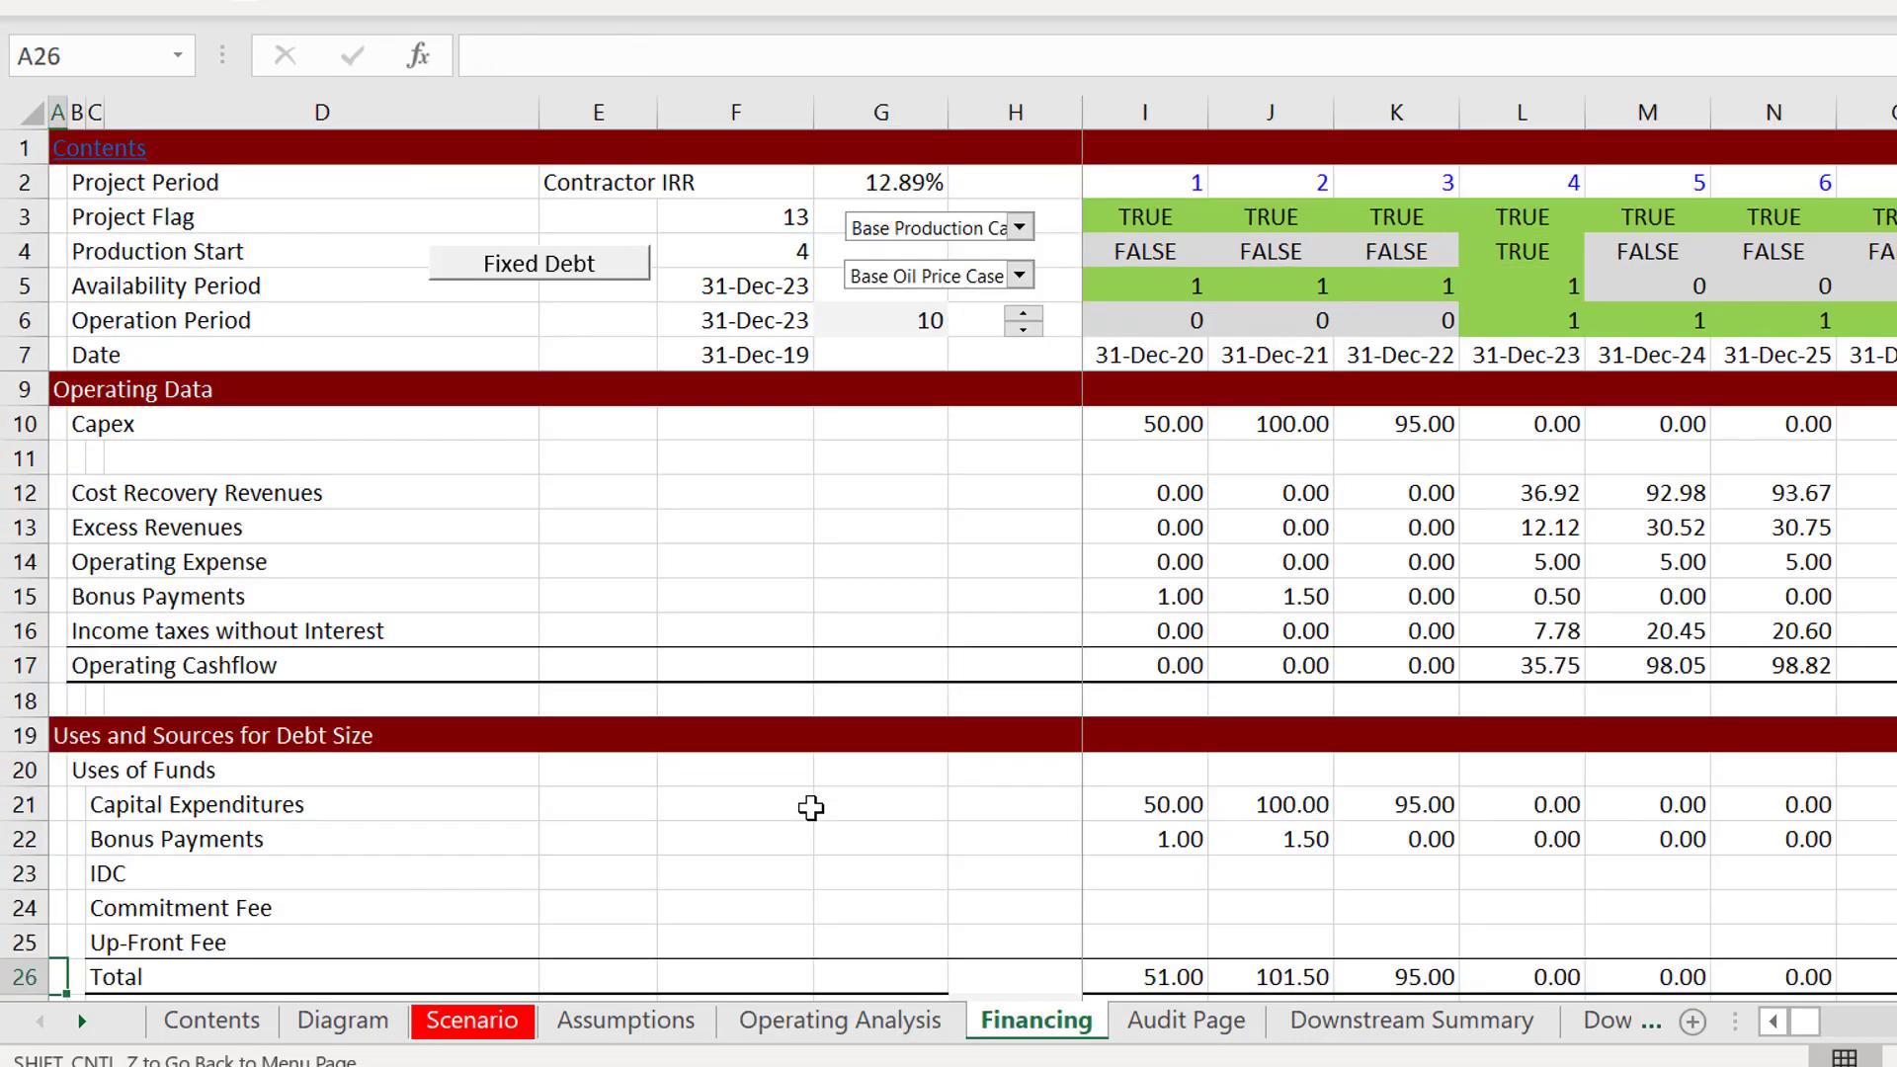
Look through the Uses and Sources for Debt Size section on the Financing sheet, including the debt and equity rows.
{"action": "key", "text": "Up"}
{"action": "key", "text": "Page_Down"}
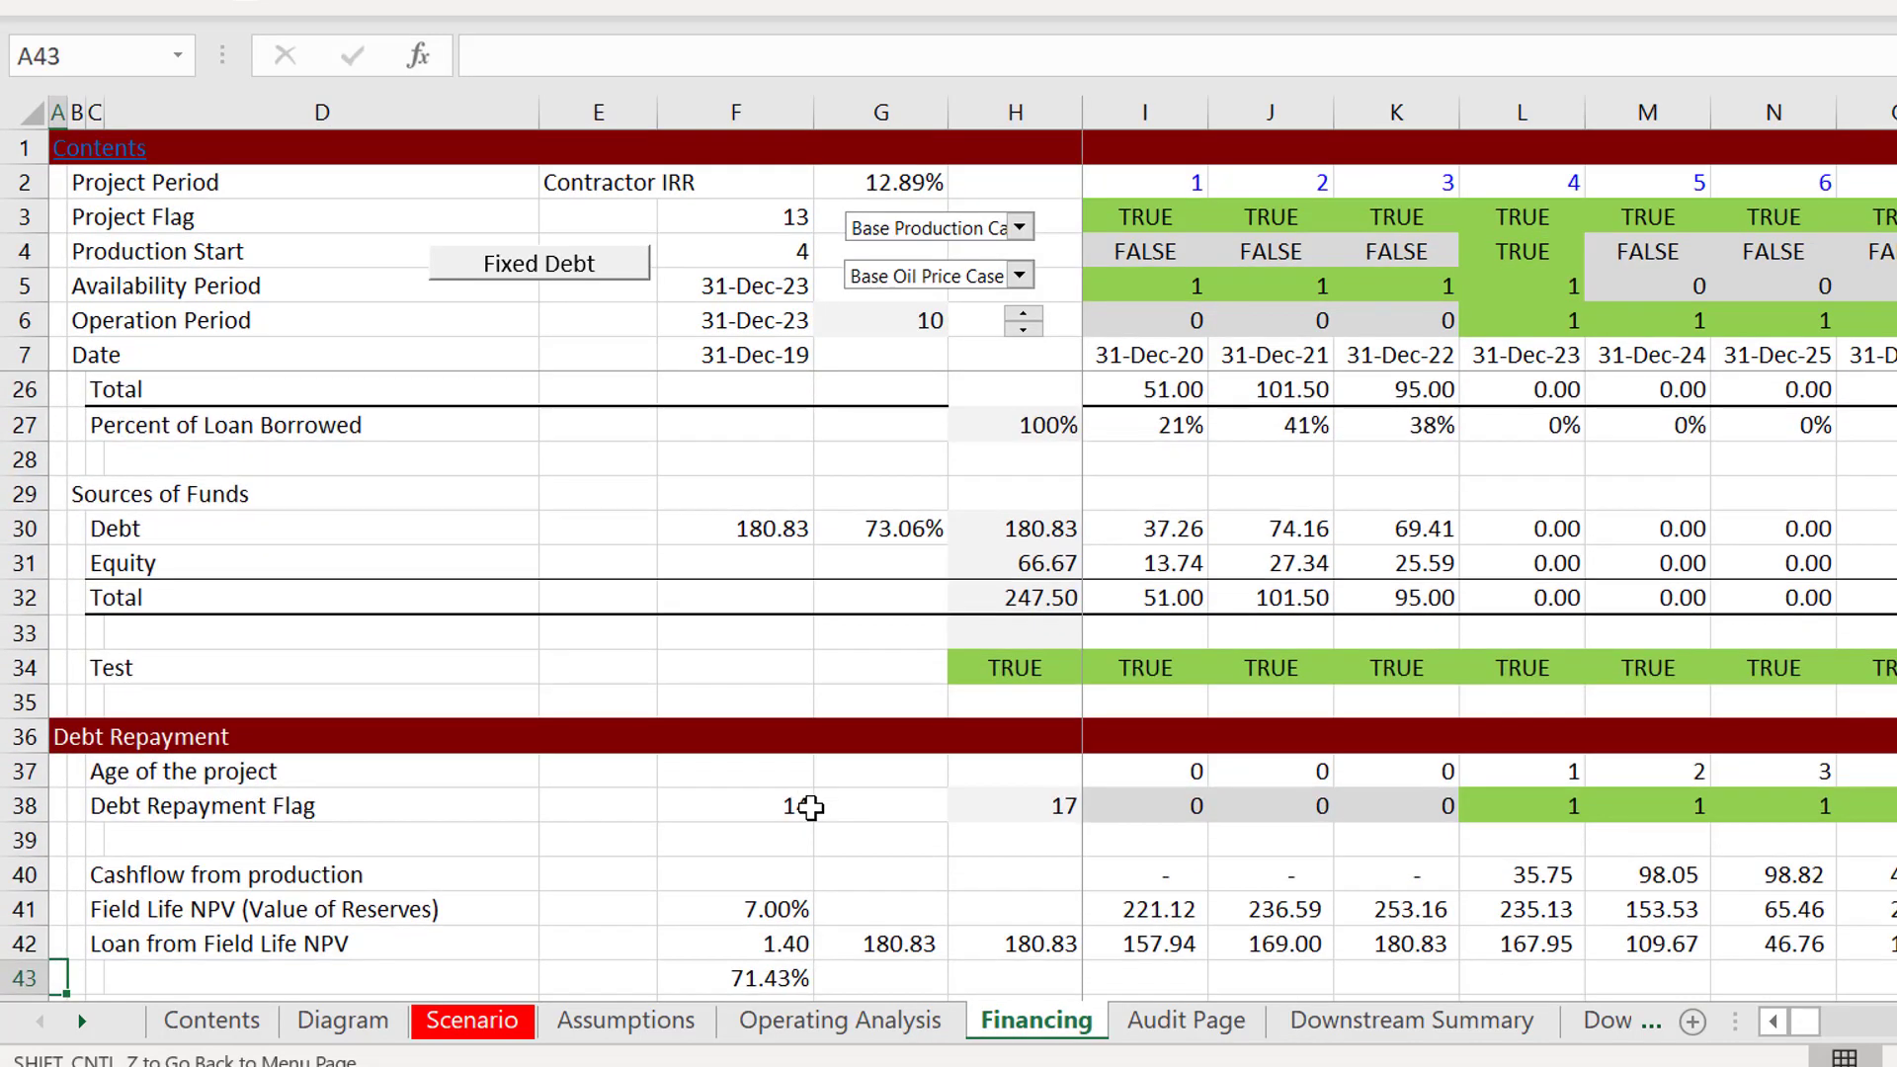
{"action": "key", "text": "Page_Up"}
{"action": "key", "text": "Down"}
{"action": "key", "text": "Down"}
{"action": "key", "text": "Down"}
{"action": "key", "text": "Down"}
{"action": "key", "text": "Down"}
{"action": "key", "text": "Down"}
{"action": "key", "text": "Down"}
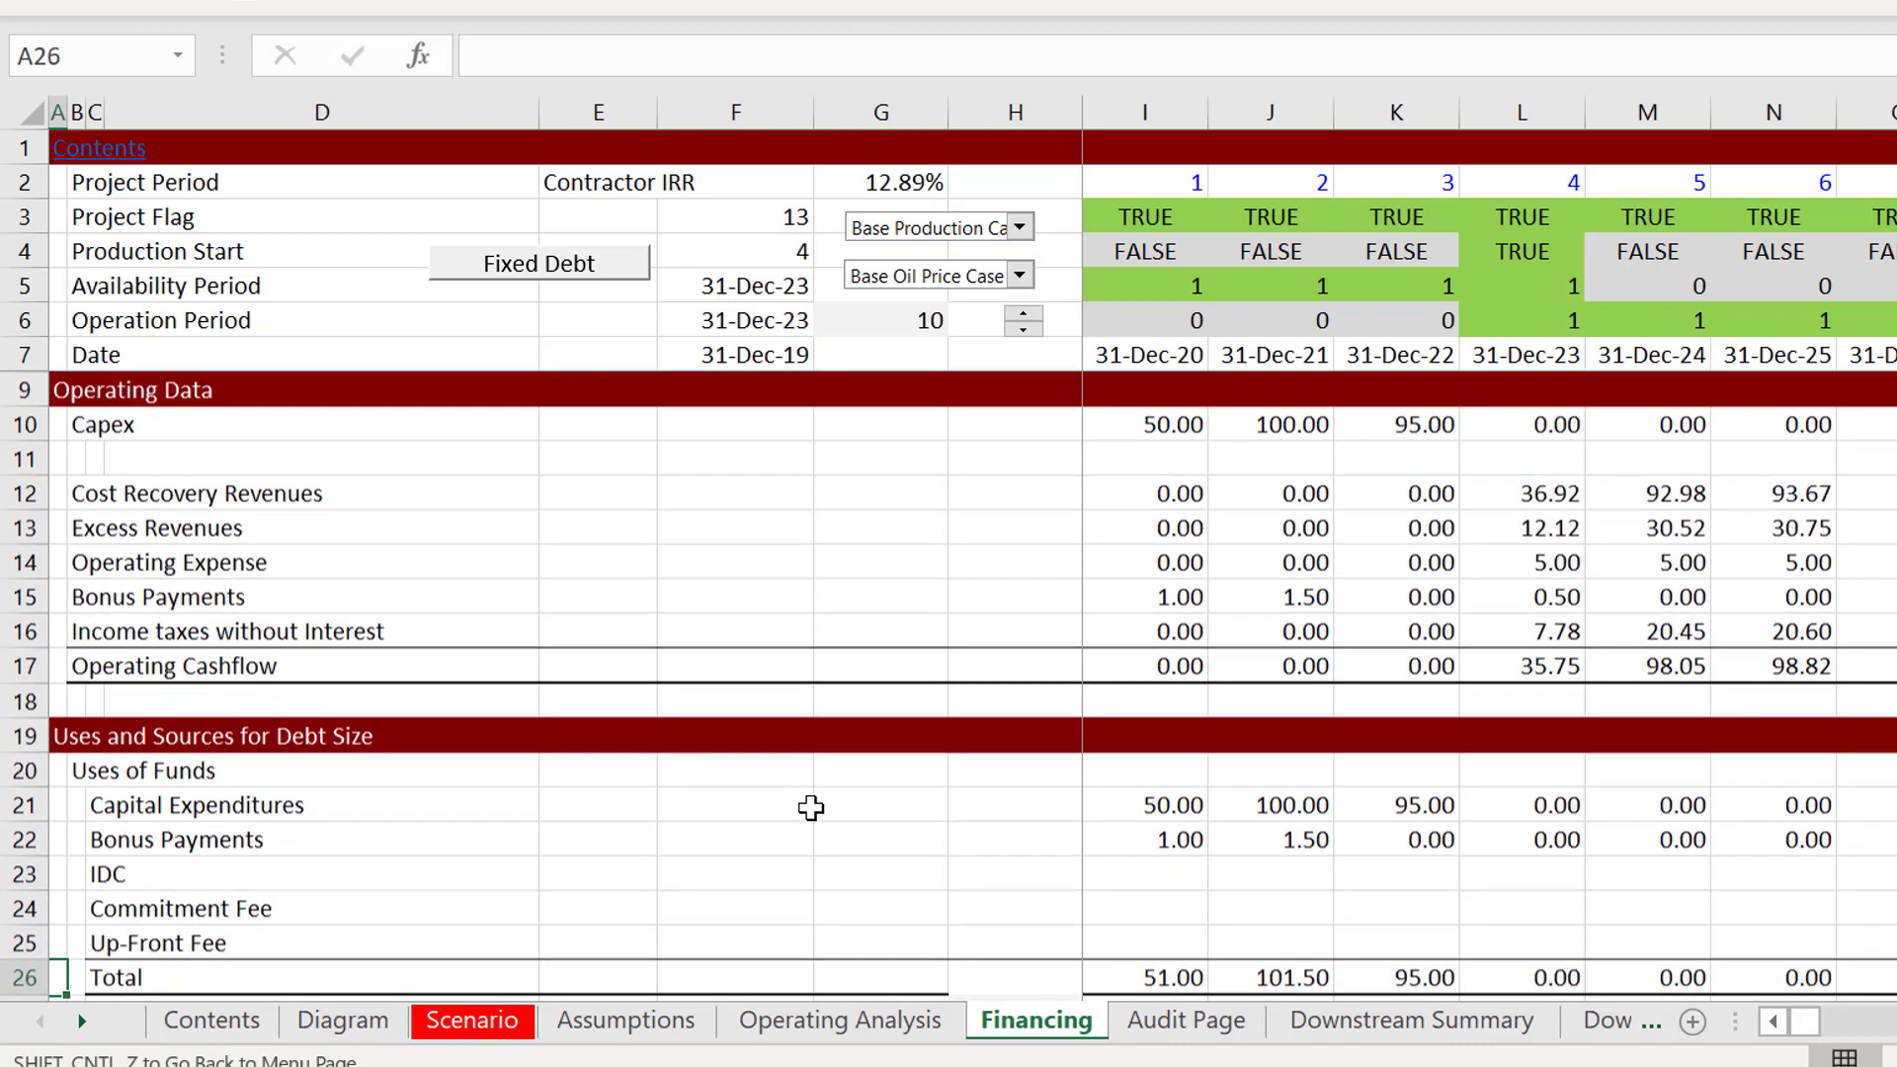
{"action": "key", "text": "Down"}
{"action": "key", "text": "Down"}
{"action": "key", "text": "Down"}
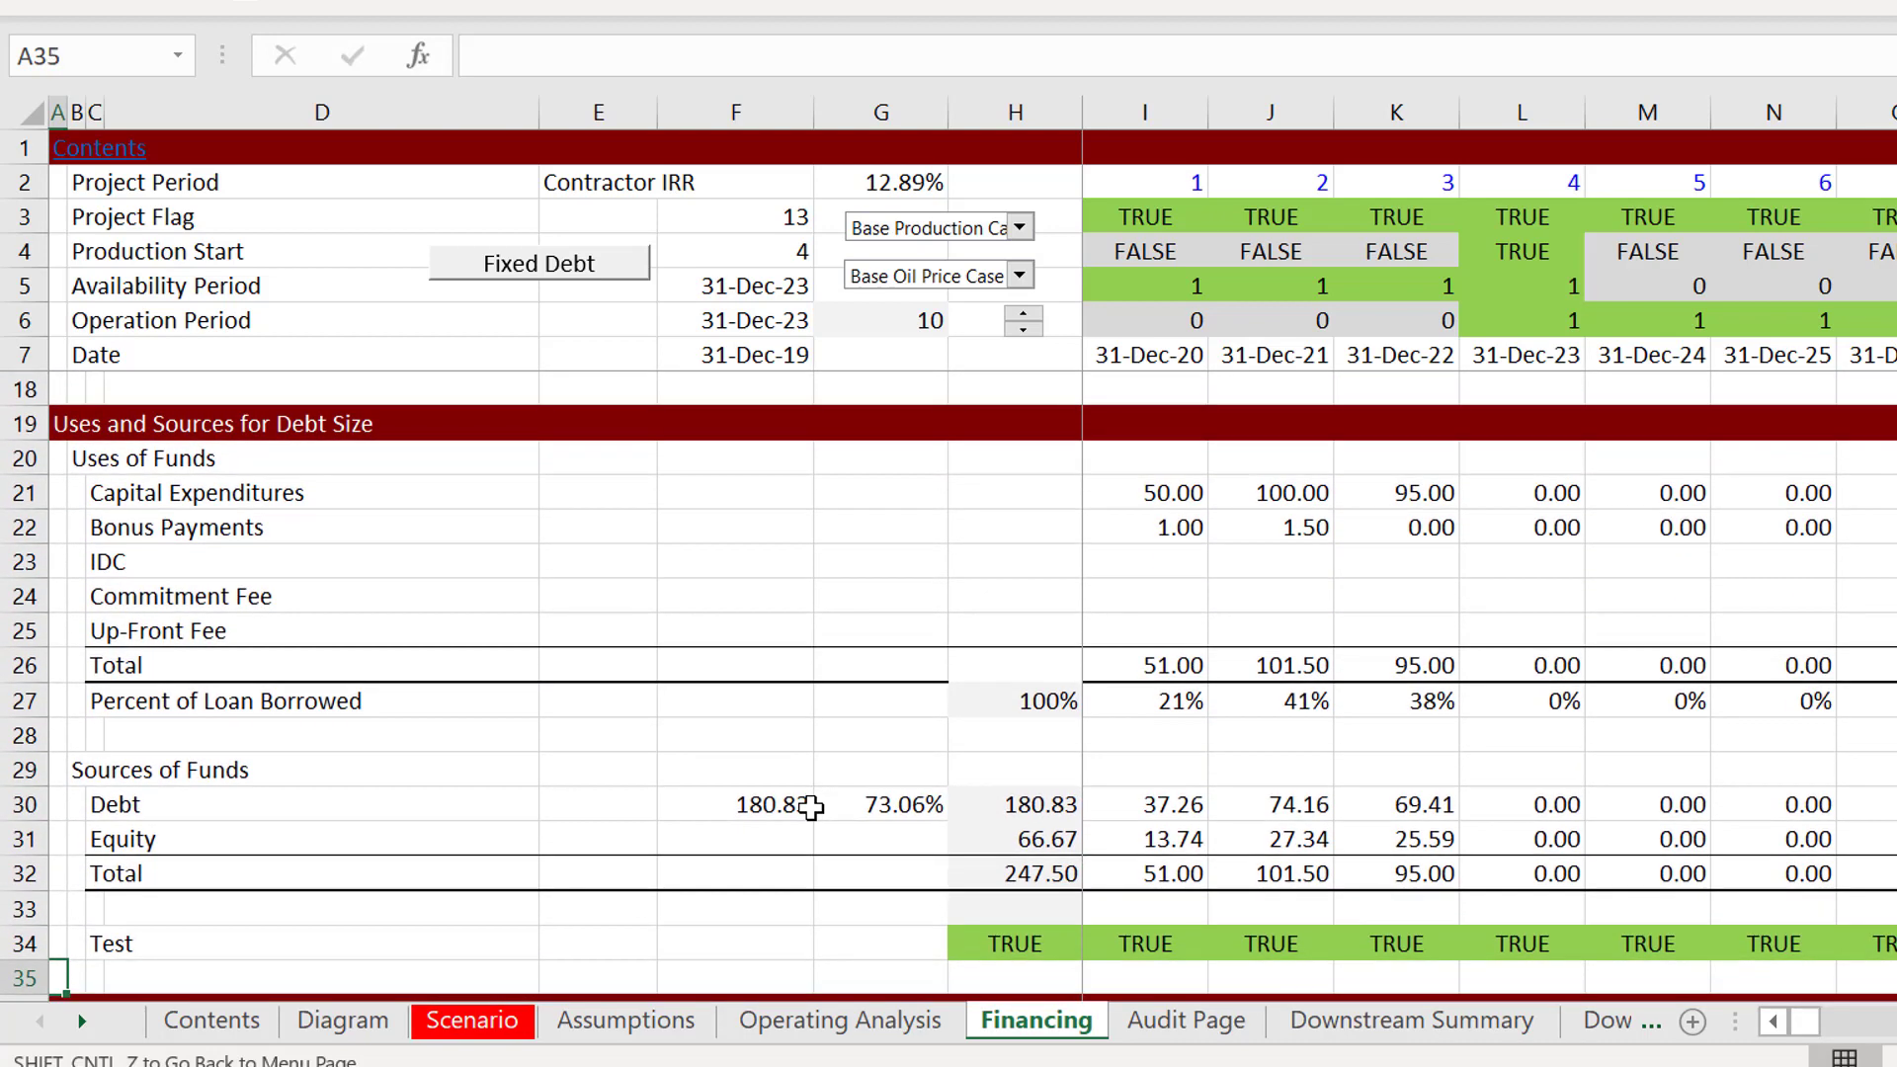
{"action": "key", "text": "Up"}
{"action": "key", "text": "Up"}
{"action": "key", "text": "Up"}
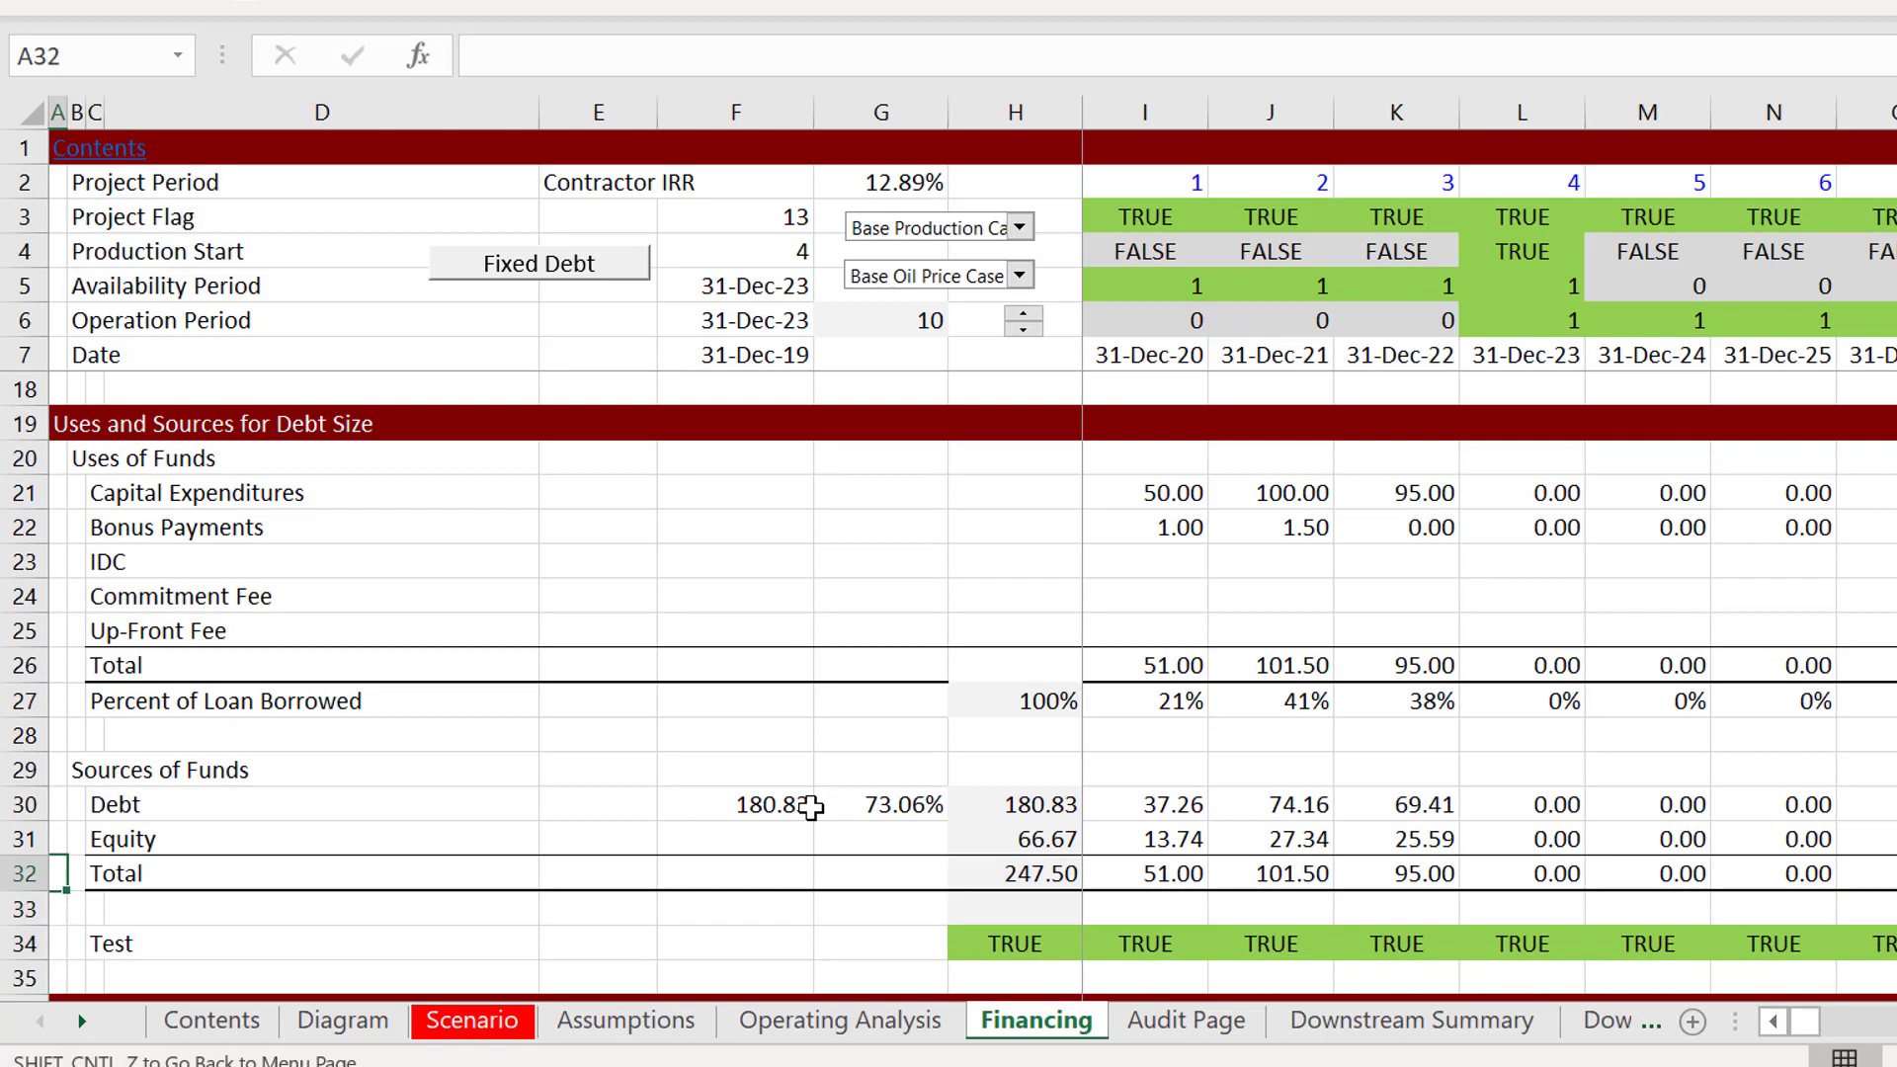
Review the operating data and the uses and sources of funds down to the Debt Repayment heading.
{"action": "key", "text": "Page_Up"}
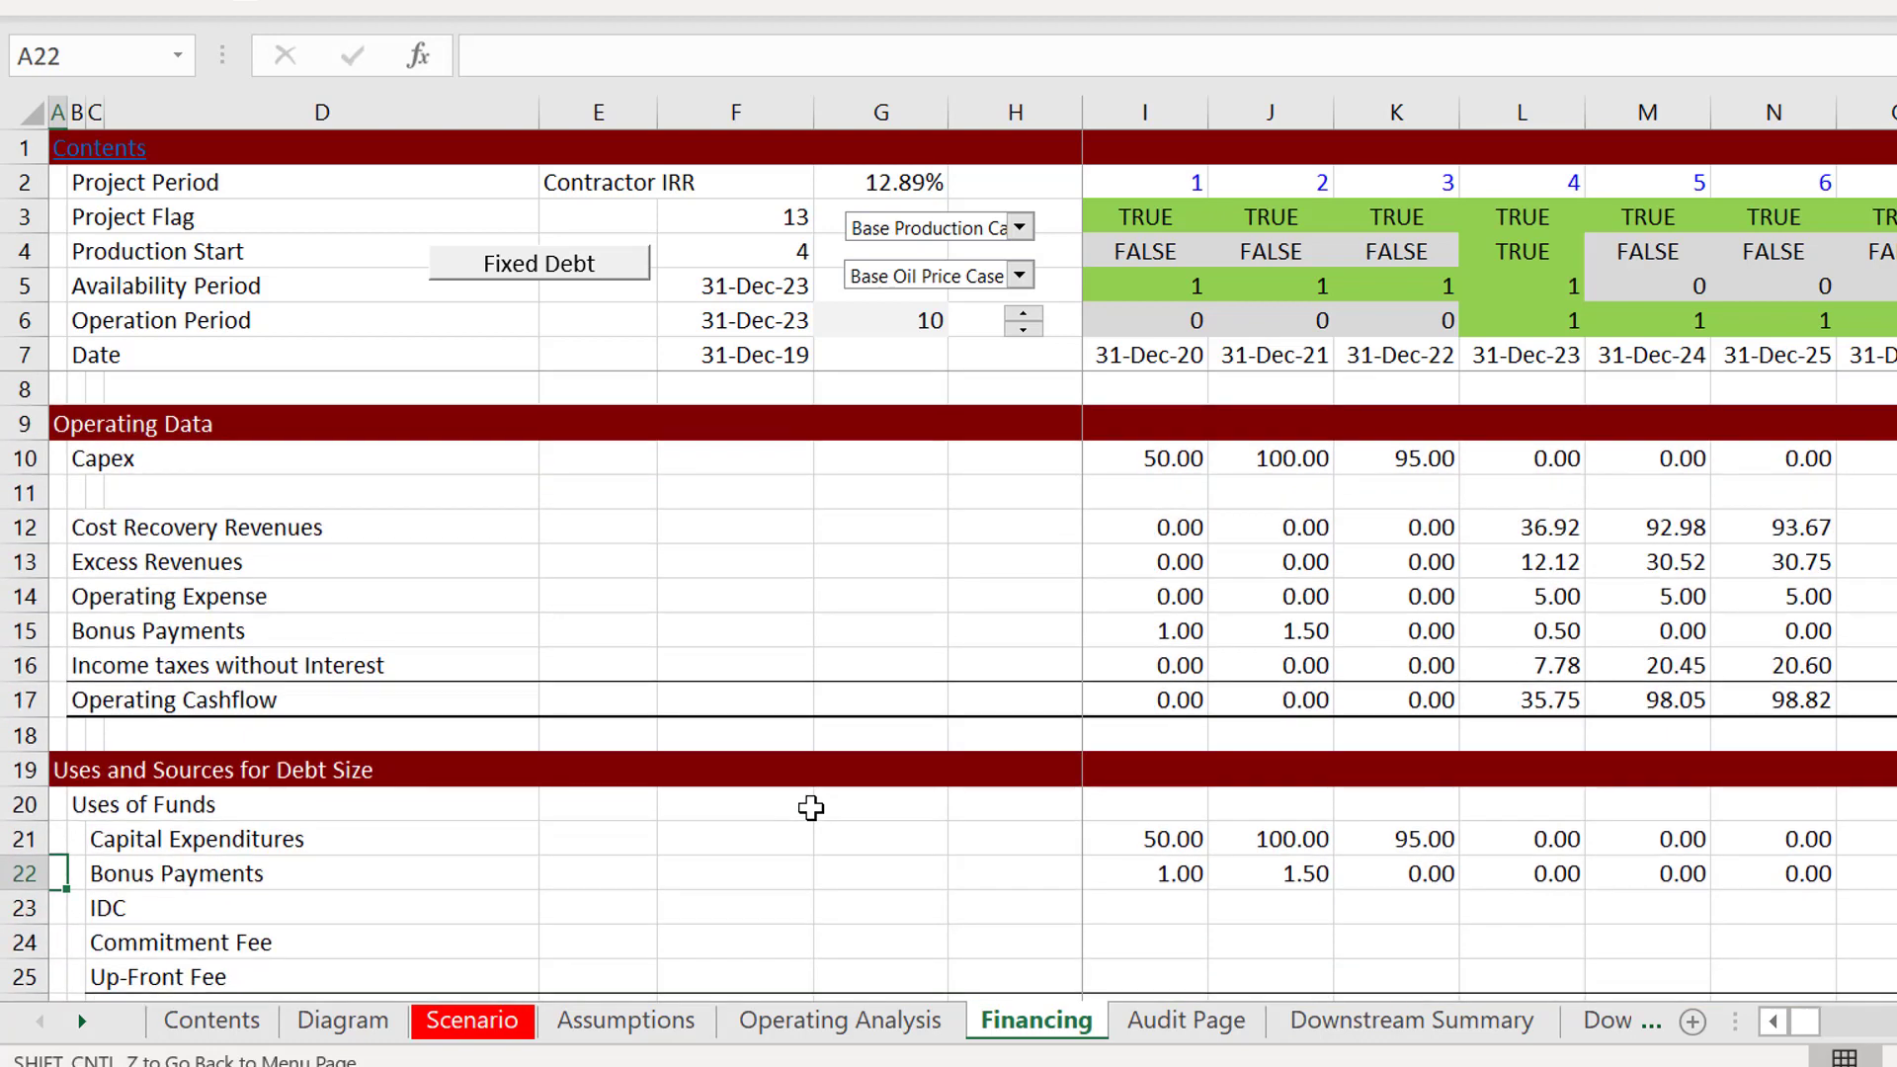
{"action": "key", "text": "Page_Down"}
{"action": "key", "text": "Page_Up"}
{"action": "key", "text": "Down"}
{"action": "key", "text": "Down"}
{"action": "key", "text": "Down"}
{"action": "key", "text": "Down"}
{"action": "key", "text": "Down"}
{"action": "key", "text": "Down"}
{"action": "key", "text": "Down"}
{"action": "key", "text": "Down"}
{"action": "key", "text": "Down"}
{"action": "key", "text": "Down"}
{"action": "key", "text": "Down"}
{"action": "key", "text": "Down"}
{"action": "key", "text": "Down"}
{"action": "key", "text": "Down"}
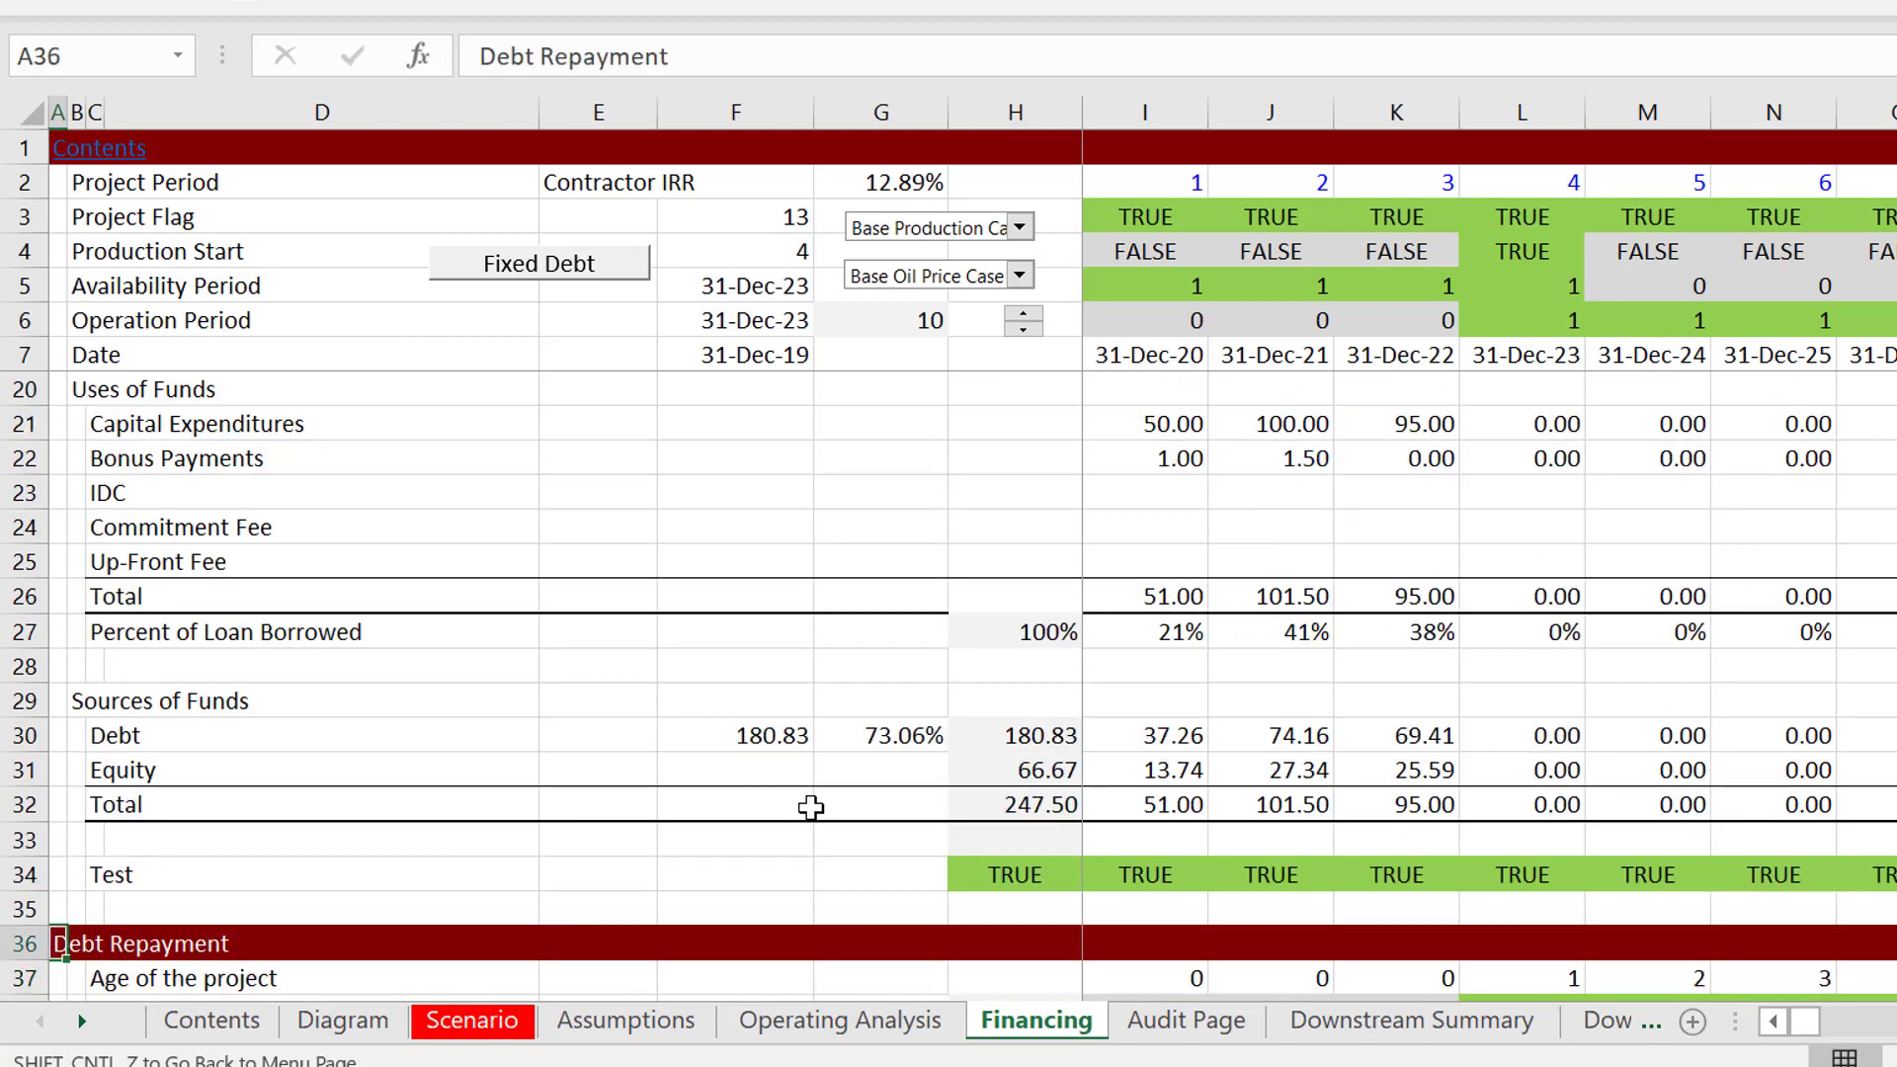
Insert nine blank rows above the Uses and Sources for Debt Size heading at row 19.
{"action": "key", "text": "Up"}
{"action": "key", "text": "Up"}
{"action": "key", "text": "Up"}
{"action": "key", "text": "Up"}
{"action": "key", "text": "Up"}
{"action": "key", "text": "Up"}
{"action": "key", "text": "Up"}
{"action": "key", "text": "Up"}
{"action": "key", "text": "Up"}
{"action": "key", "text": "Up"}
{"action": "key", "text": "Up"}
{"action": "key", "text": "Up"}
{"action": "key", "text": "Up"}
{"action": "key", "text": "Up"}
{"action": "key", "text": "Up"}
{"action": "key", "text": "Up"}
{"action": "key", "text": "Up"}
{"action": "key", "text": "Up"}
{"action": "key", "text": "Up"}
{"action": "key", "text": "Up"}
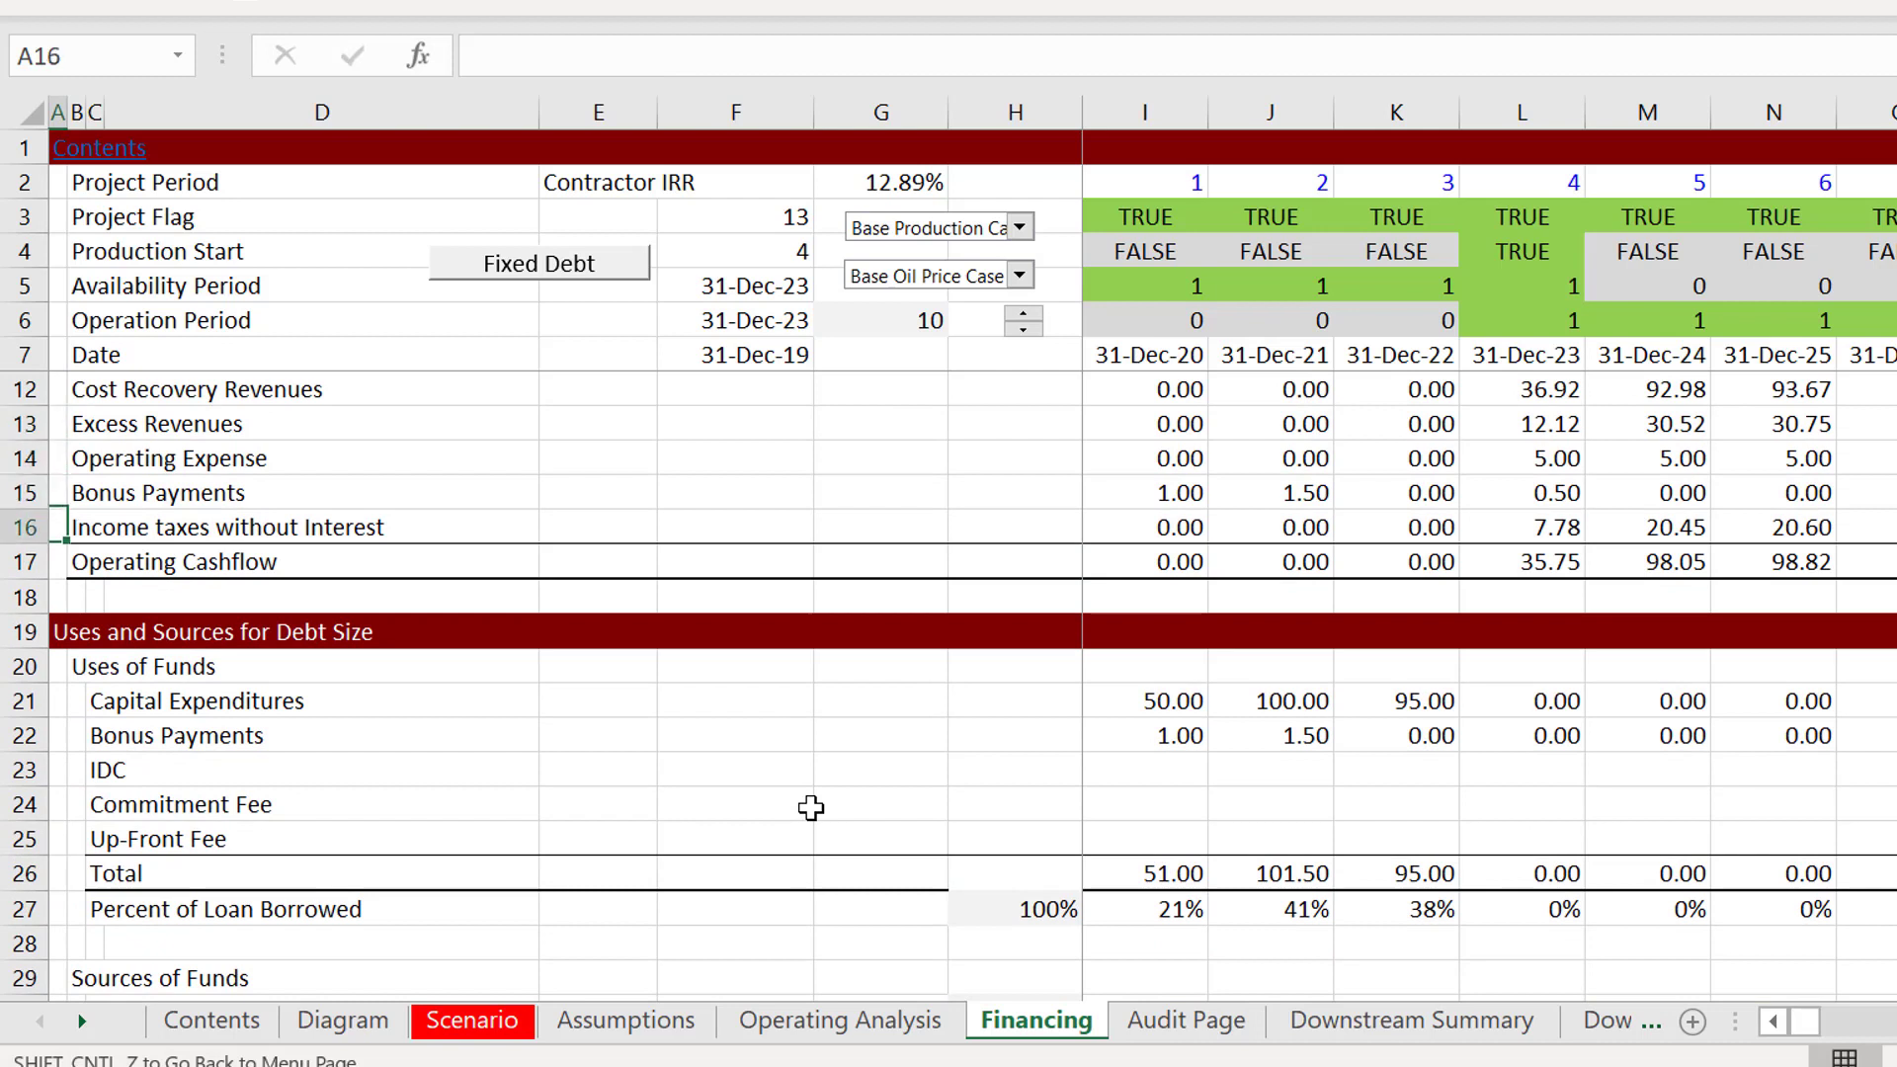
{"action": "key", "text": "Down"}
{"action": "key", "text": "Down"}
{"action": "key", "text": "Down"}
{"action": "key", "text": "shift+space"}
{"action": "key", "text": "shift+Down"}
{"action": "key", "text": "shift+Down"}
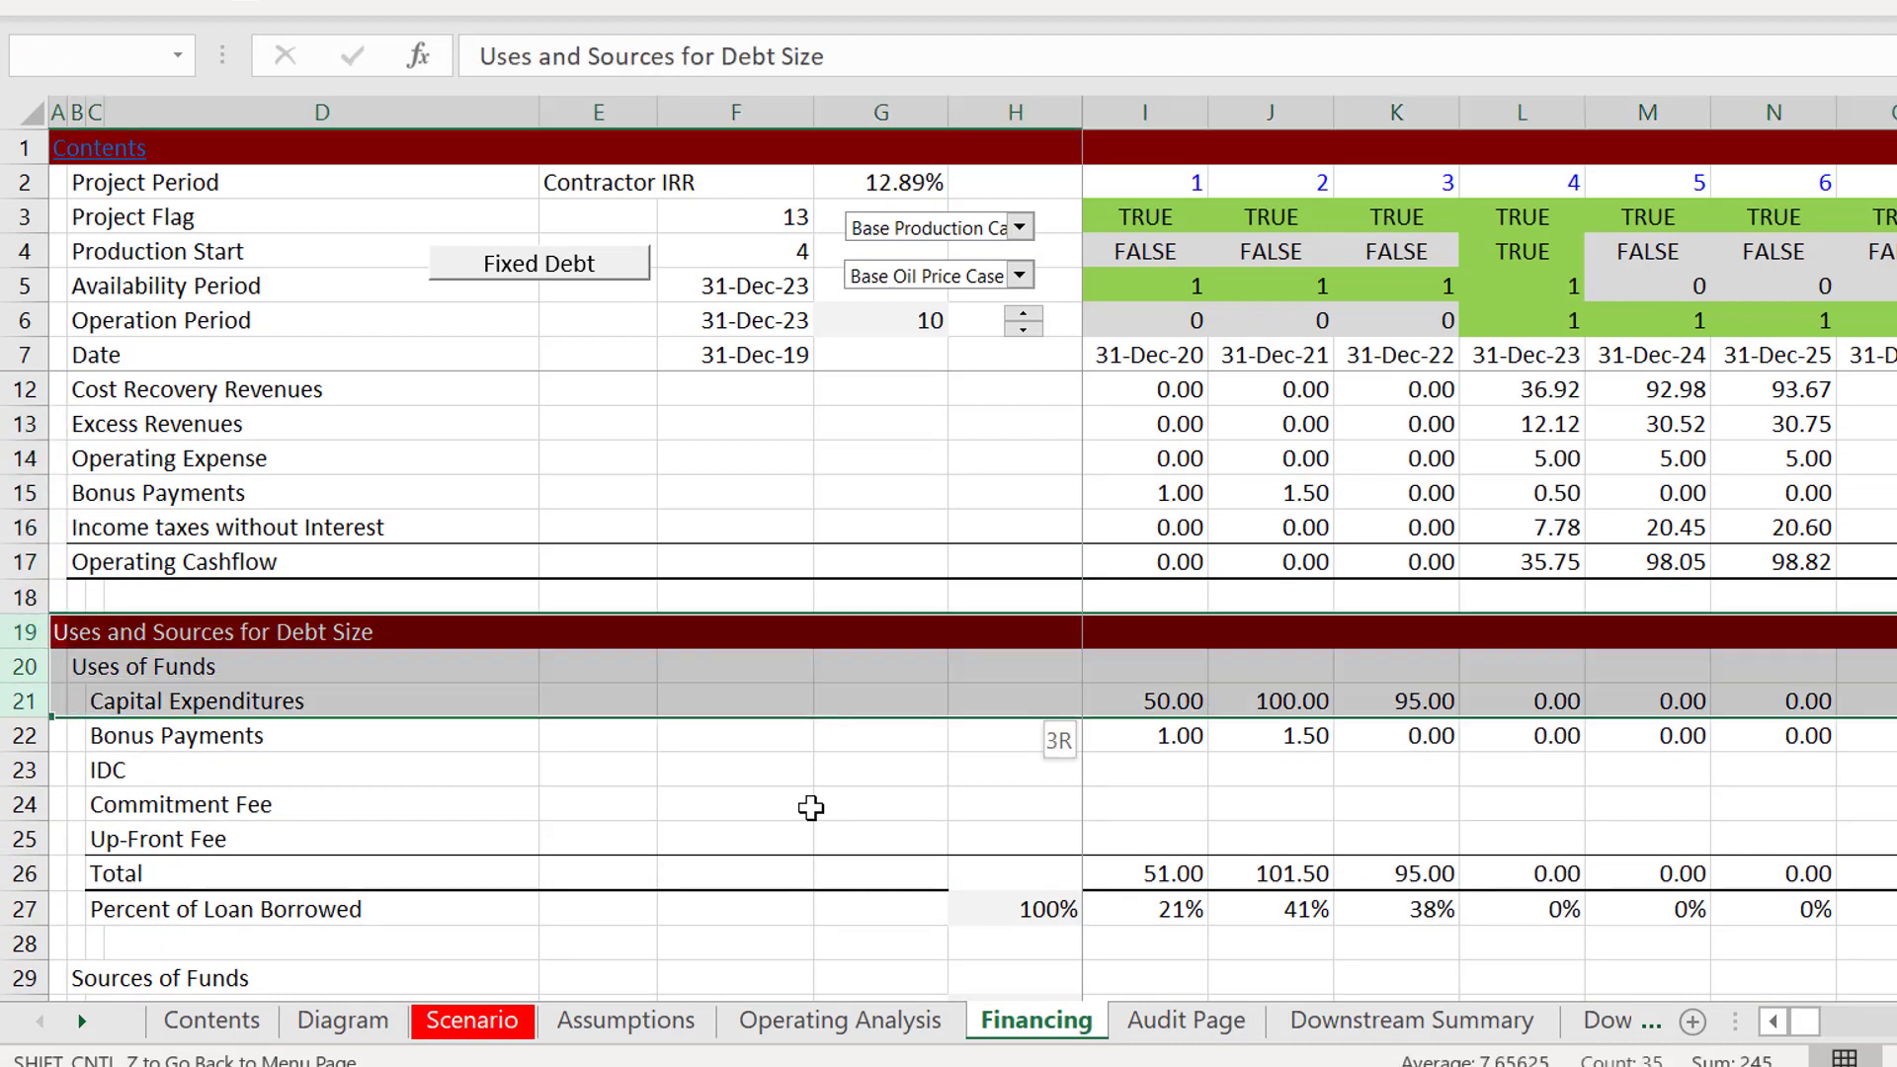
{"action": "key", "text": "shift+Down"}
{"action": "key", "text": "shift+Down"}
{"action": "key", "text": "shift+Down"}
{"action": "key", "text": "shift+Down"}
{"action": "key", "text": "shift+Down"}
{"action": "key", "text": "shift+Down"}
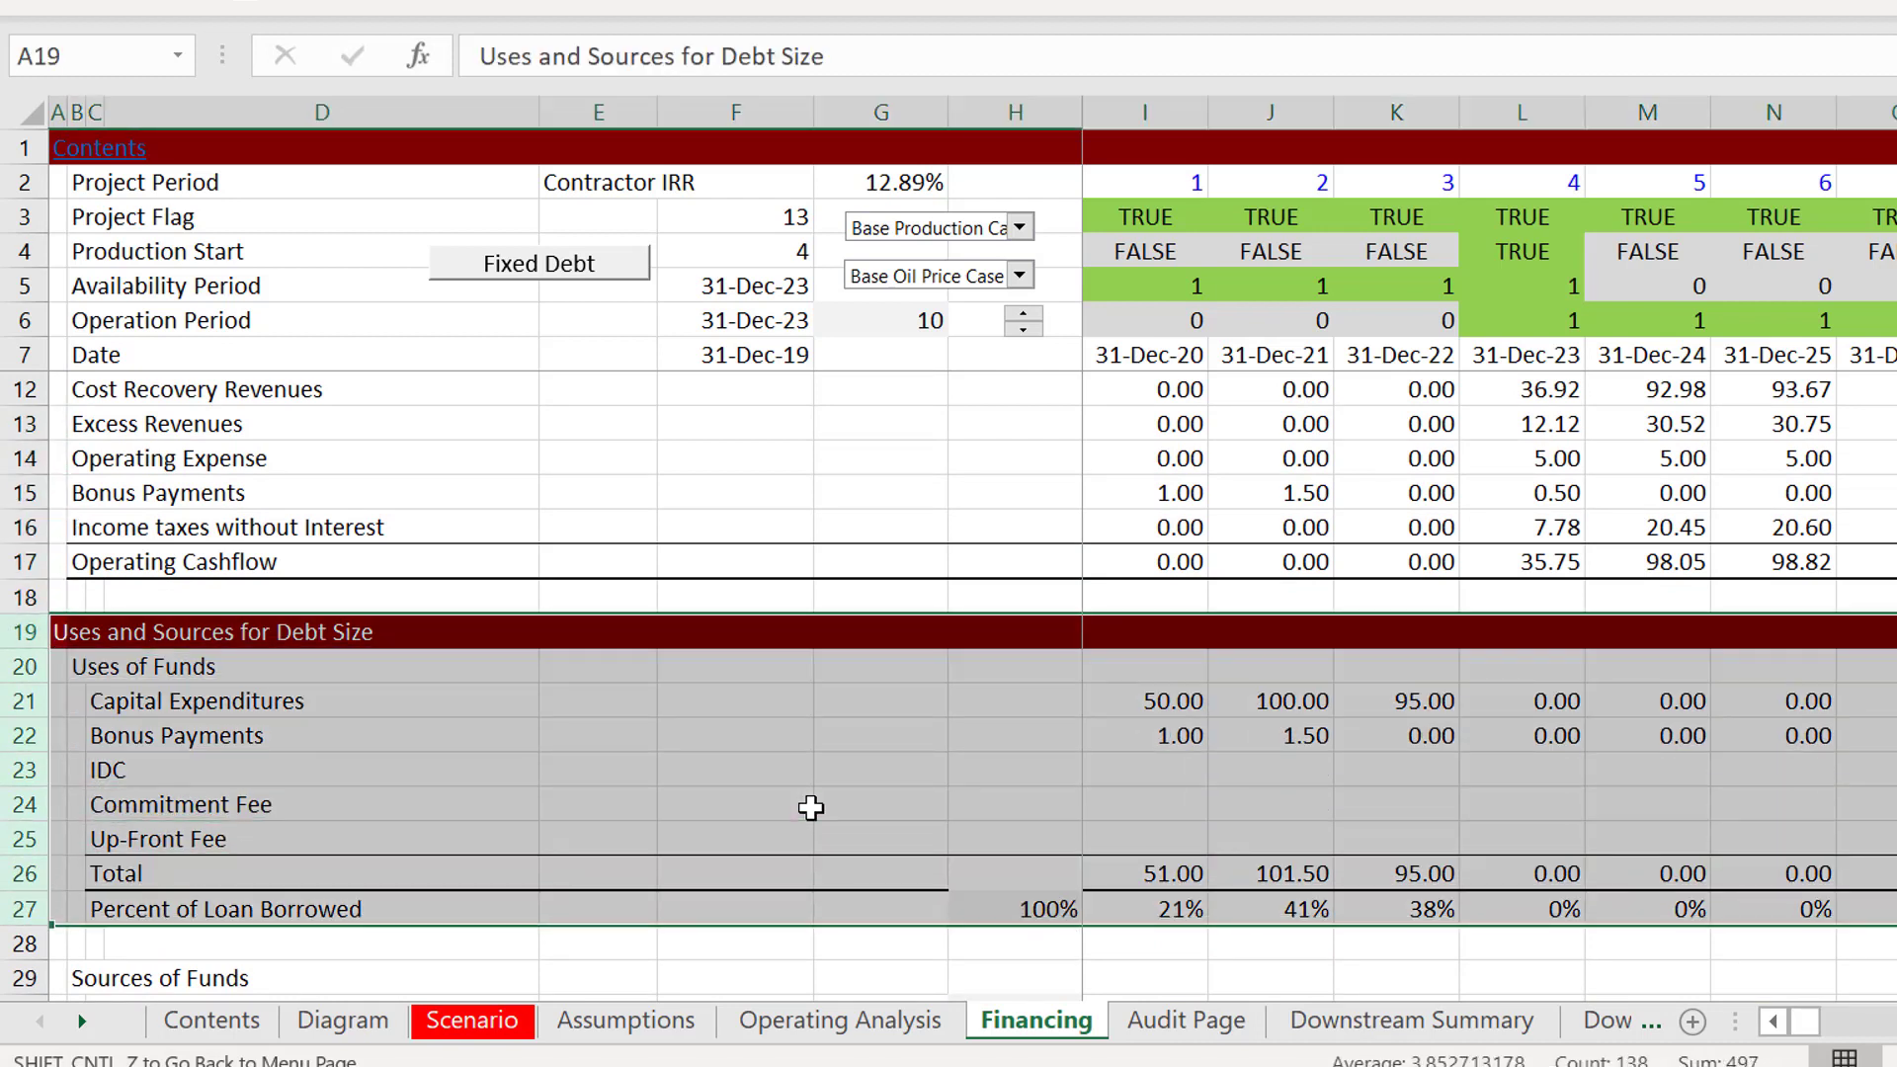
{"action": "key", "text": "ctrl+shift+plus"}
Examine the uses and sources of funds rows down to the Sources of Funds label.
{"action": "key", "text": "Down"}
{"action": "key", "text": "Down"}
{"action": "key", "text": "Down"}
{"action": "key", "text": "Down"}
{"action": "key", "text": "Down"}
{"action": "key", "text": "Down"}
{"action": "key", "text": "Down"}
{"action": "key", "text": "Down"}
{"action": "key", "text": "Down"}
{"action": "key", "text": "Down"}
{"action": "key", "text": "Down"}
{"action": "key", "text": "Down"}
{"action": "key", "text": "Down"}
{"action": "key", "text": "Down"}
{"action": "key", "text": "Down"}
{"action": "key", "text": "Down"}
{"action": "key", "text": "Down"}
{"action": "key", "text": "Down"}
{"action": "key", "text": "Down"}
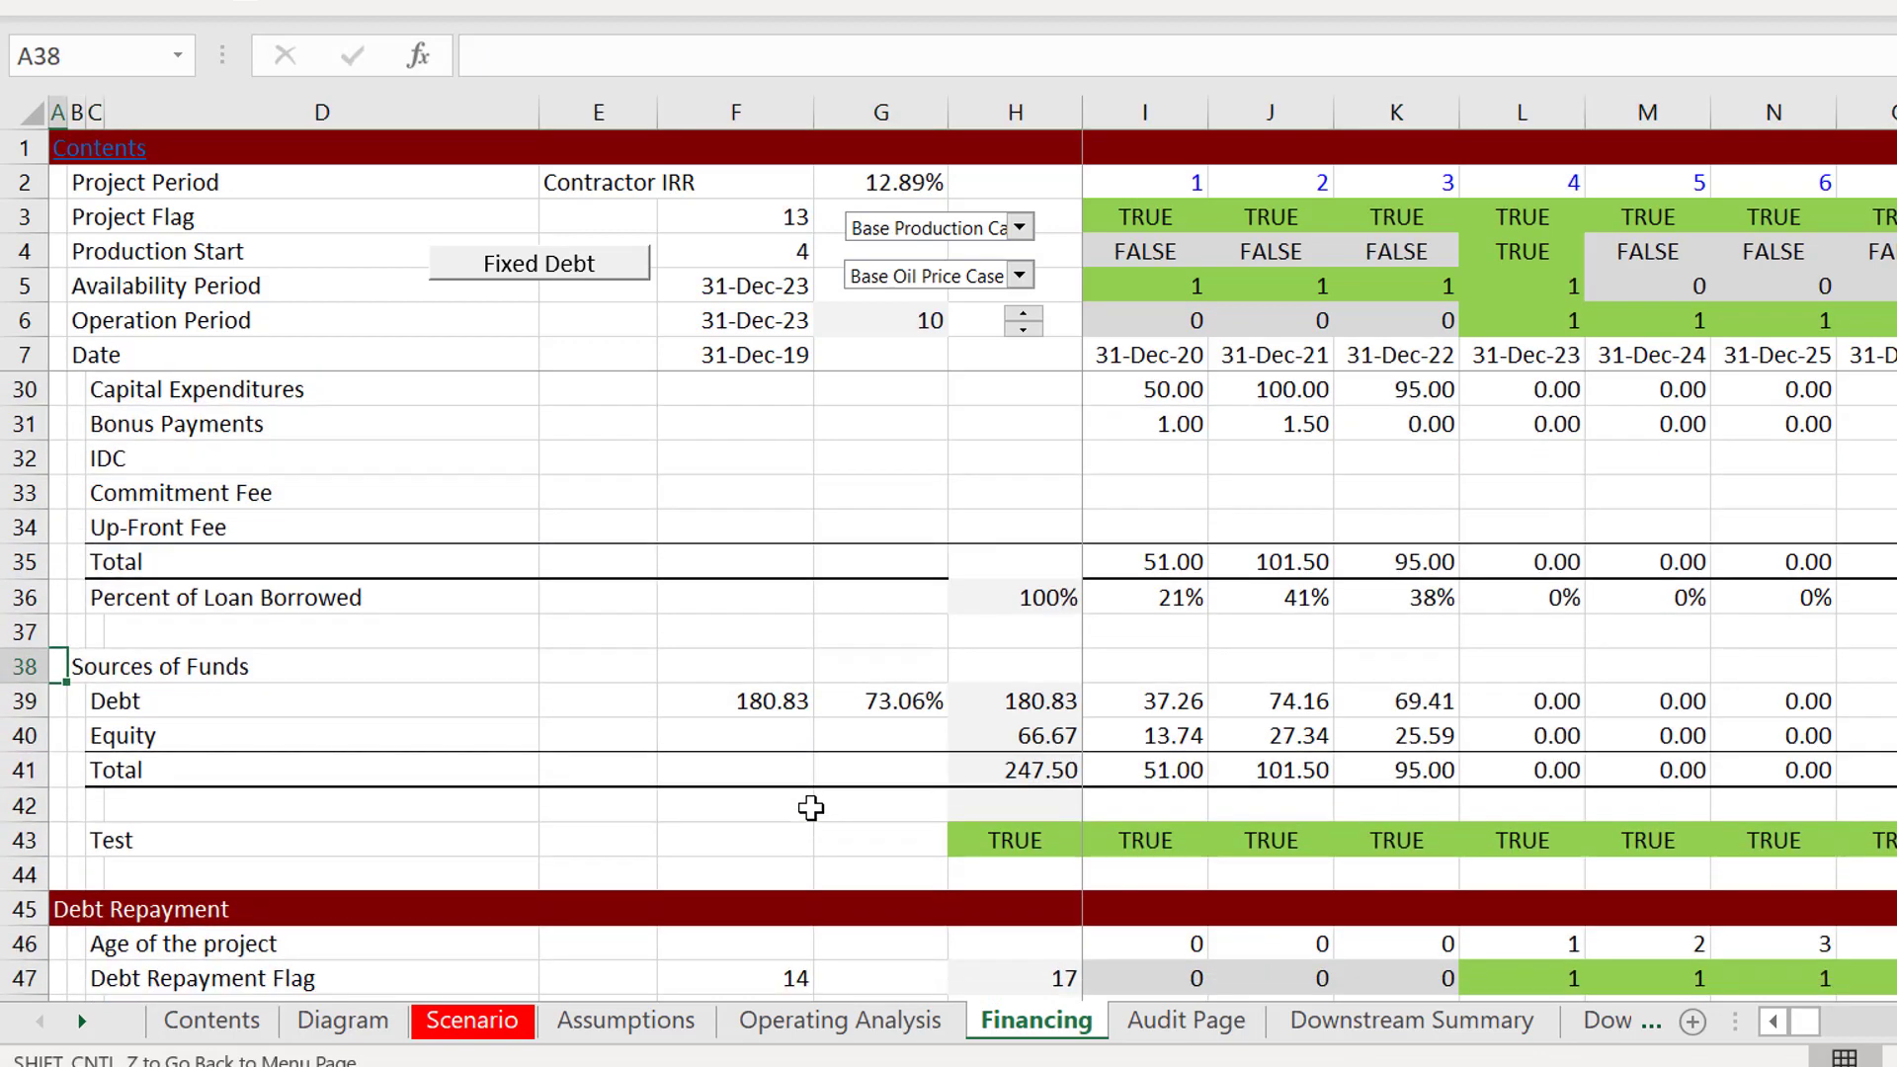
Examine the Debt Repayment calculations, including the field life NPV, loan life NPV and borrowing base rows.
{"action": "key", "text": "Page_Down"}
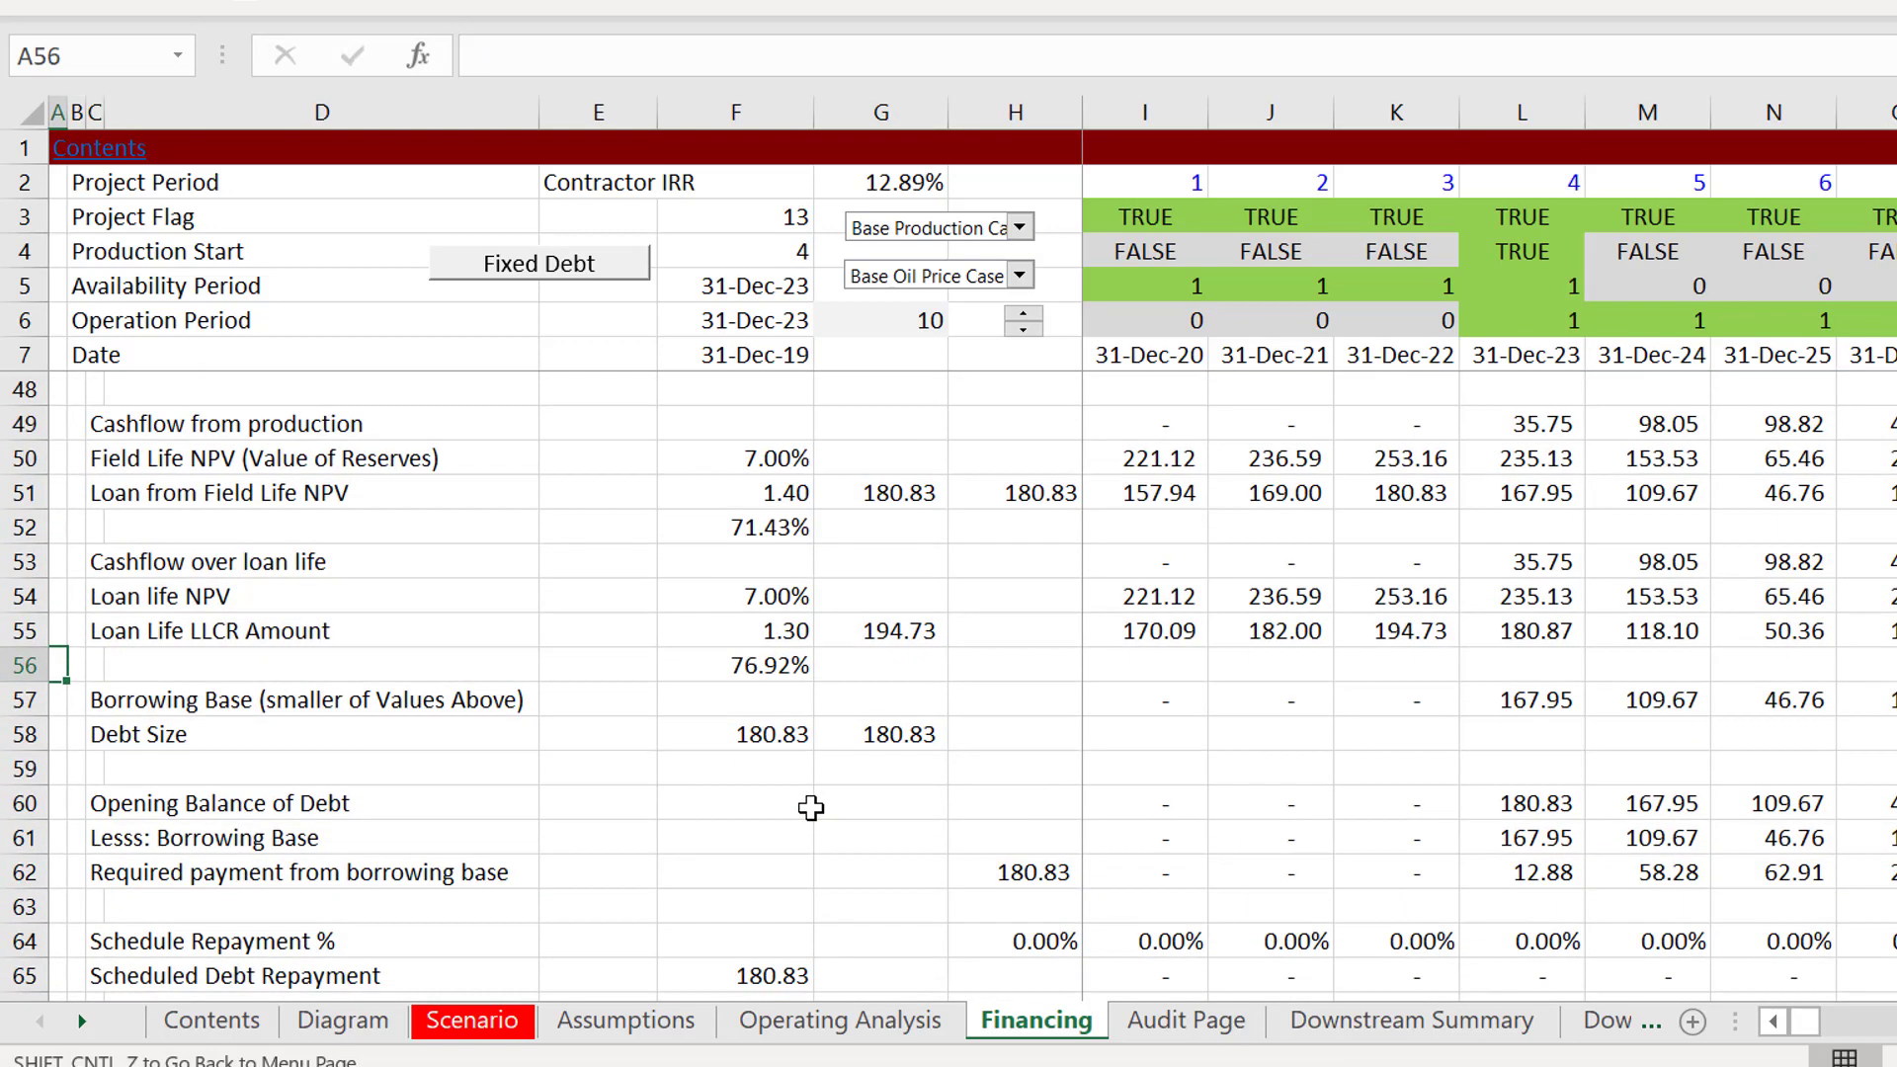
{"action": "key", "text": "Up"}
{"action": "key", "text": "Up"}
{"action": "key", "text": "Up"}
{"action": "key", "text": "Up"}
{"action": "key", "text": "Up"}
{"action": "key", "text": "Up"}
{"action": "key", "text": "Up"}
{"action": "key", "text": "Up"}
{"action": "key", "text": "Up"}
{"action": "key", "text": "Up"}
{"action": "key", "text": "Up"}
{"action": "key", "text": "Up"}
{"action": "key", "text": "Up"}
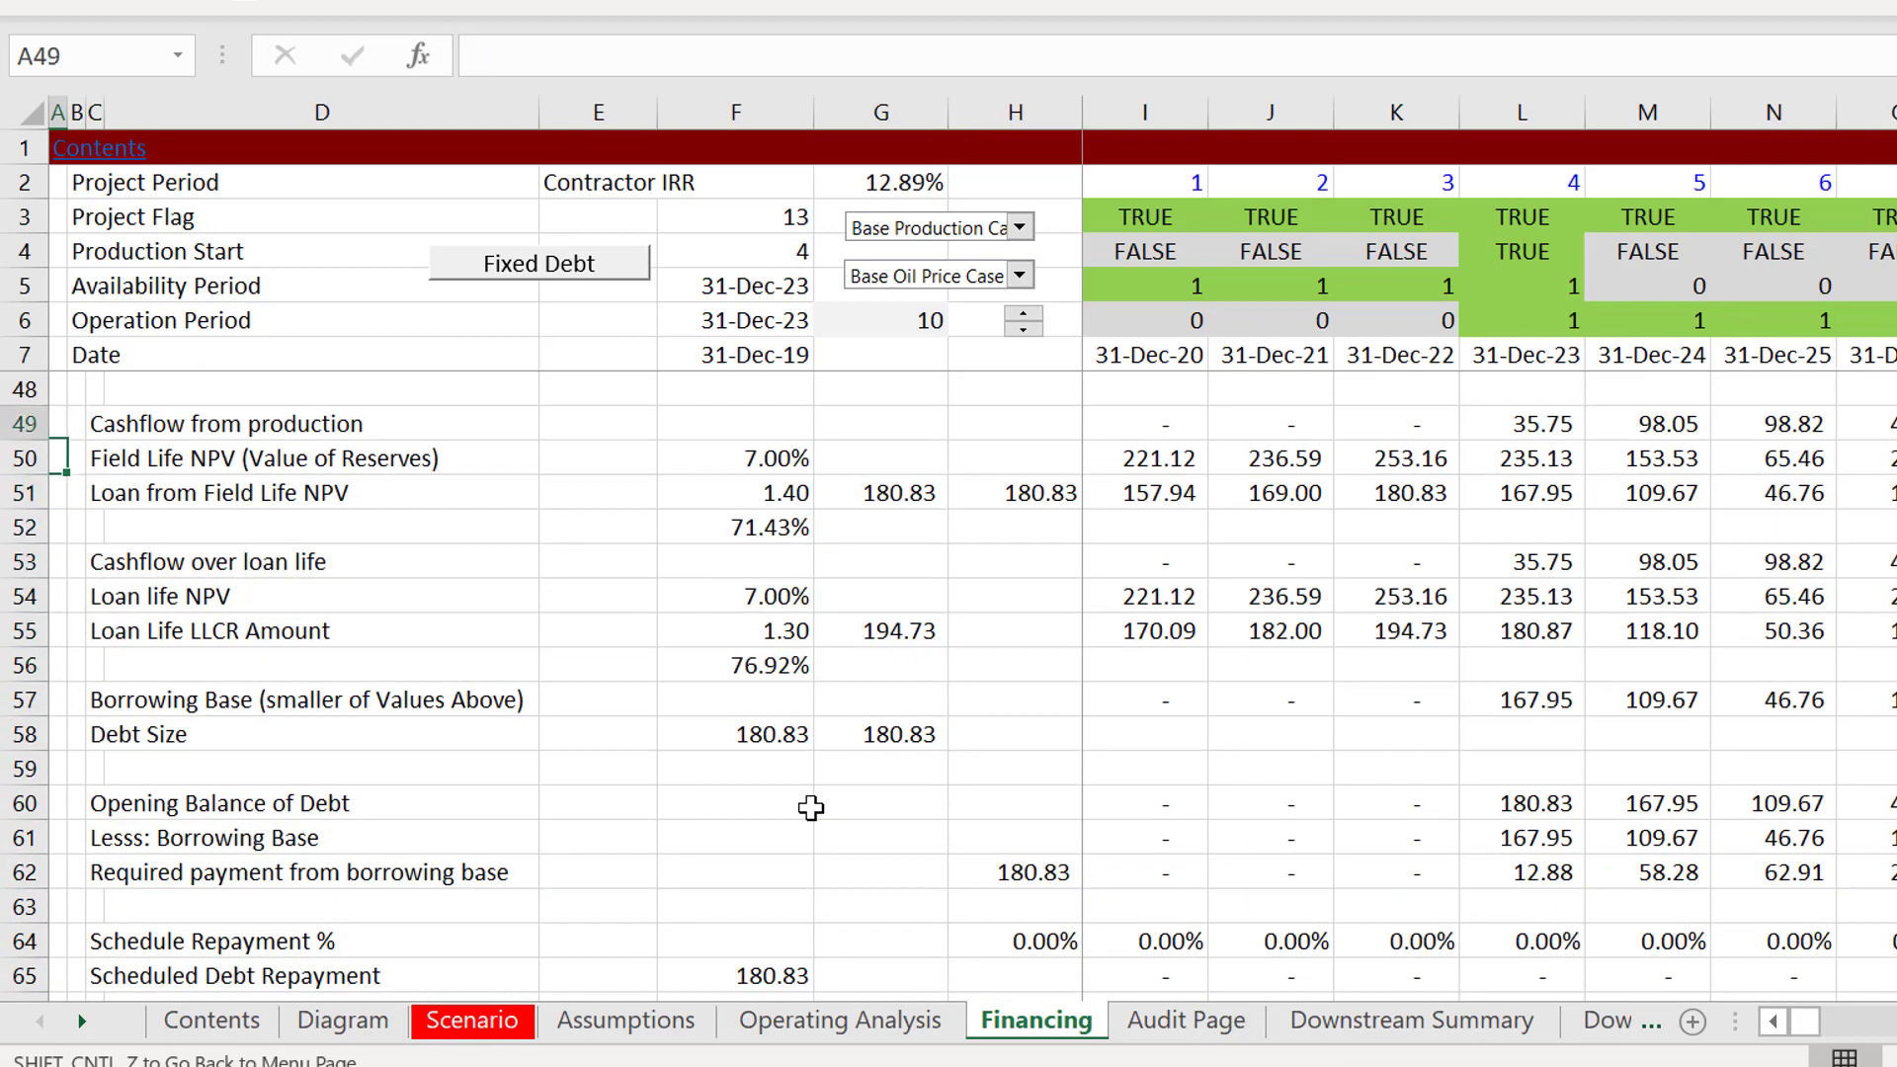
{"action": "key", "text": "Down"}
{"action": "key", "text": "Down"}
{"action": "key", "text": "Down"}
{"action": "key", "text": "Down"}
{"action": "key", "text": "Down"}
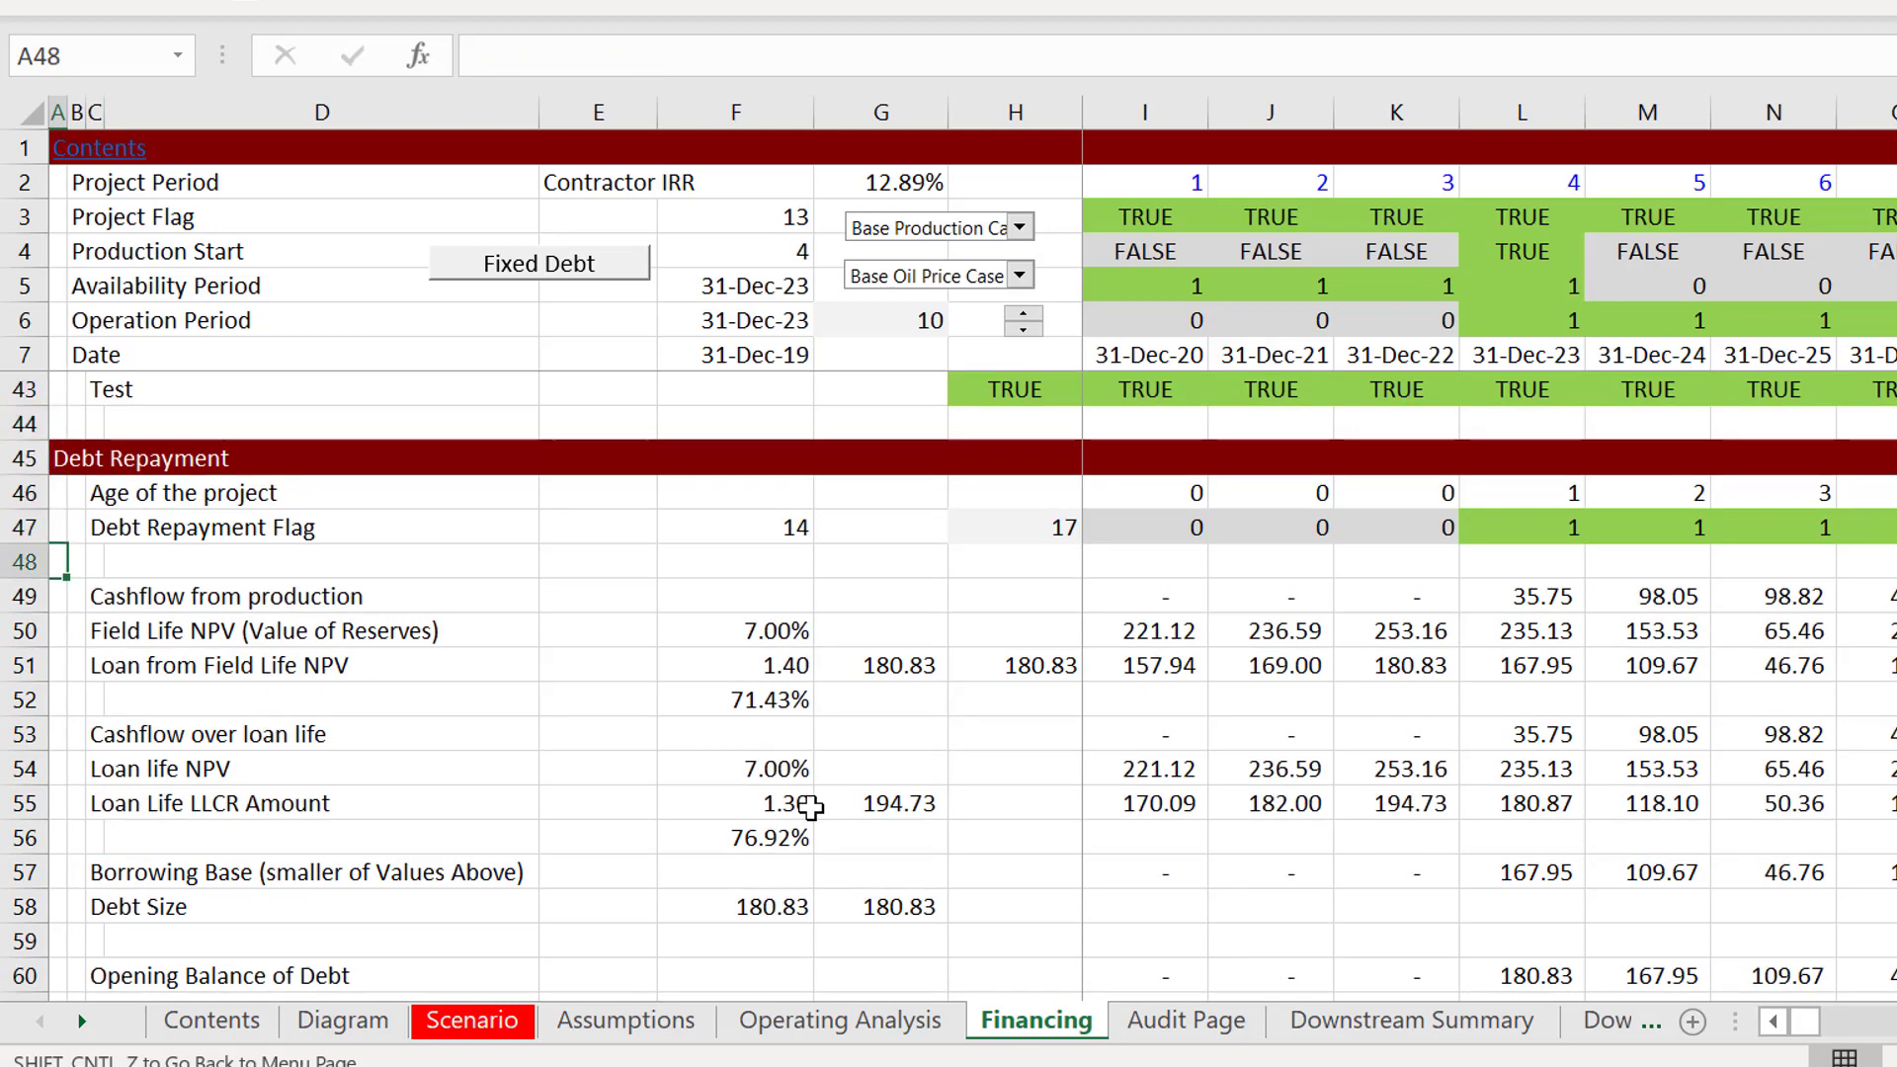
Select the loan-sizing rows of the Debt Repayment section from Cashflow from production through Debt Size.
{"action": "key", "text": "Down"}
{"action": "key", "text": "shift+space"}
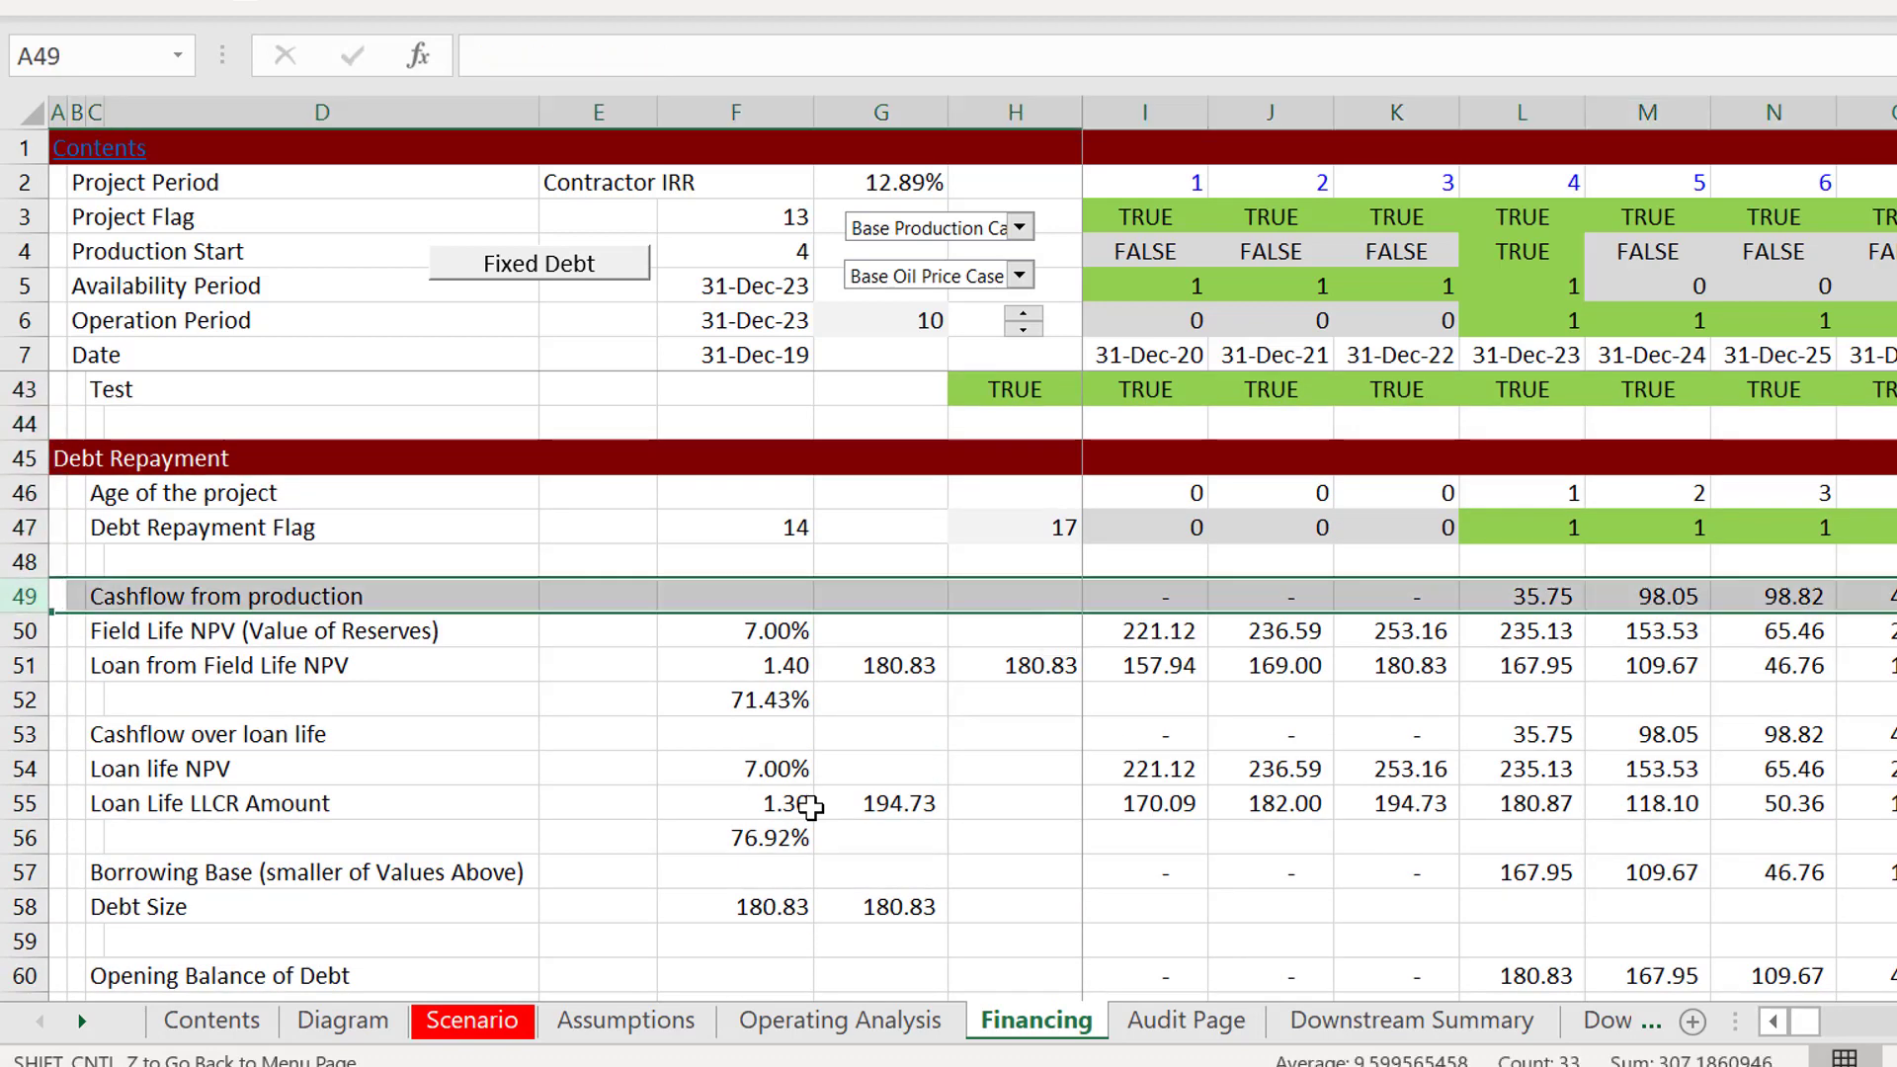
{"action": "key", "text": "shift+Down"}
{"action": "key", "text": "shift+Down"}
{"action": "key", "text": "shift+Down"}
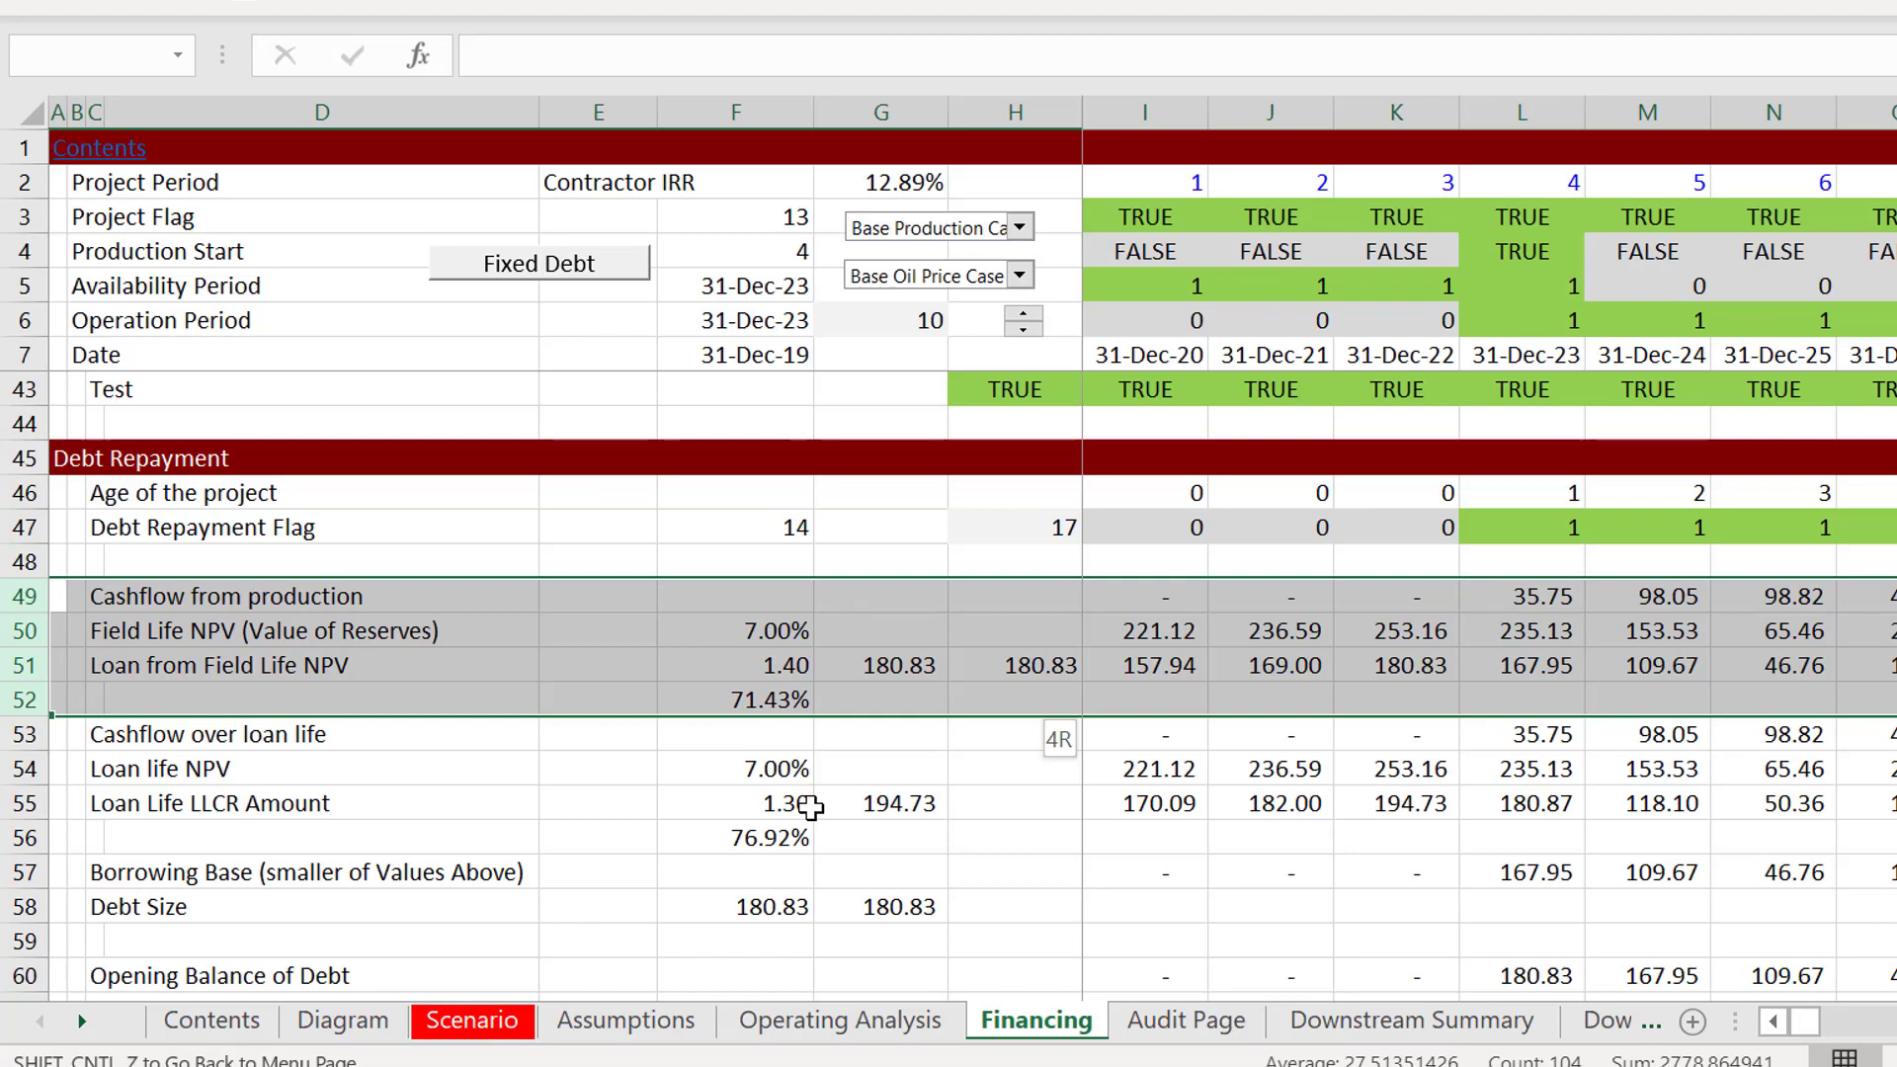
{"action": "key", "text": "shift+Down"}
{"action": "key", "text": "shift+Down"}
{"action": "key", "text": "shift+Down"}
{"action": "key", "text": "shift+Down"}
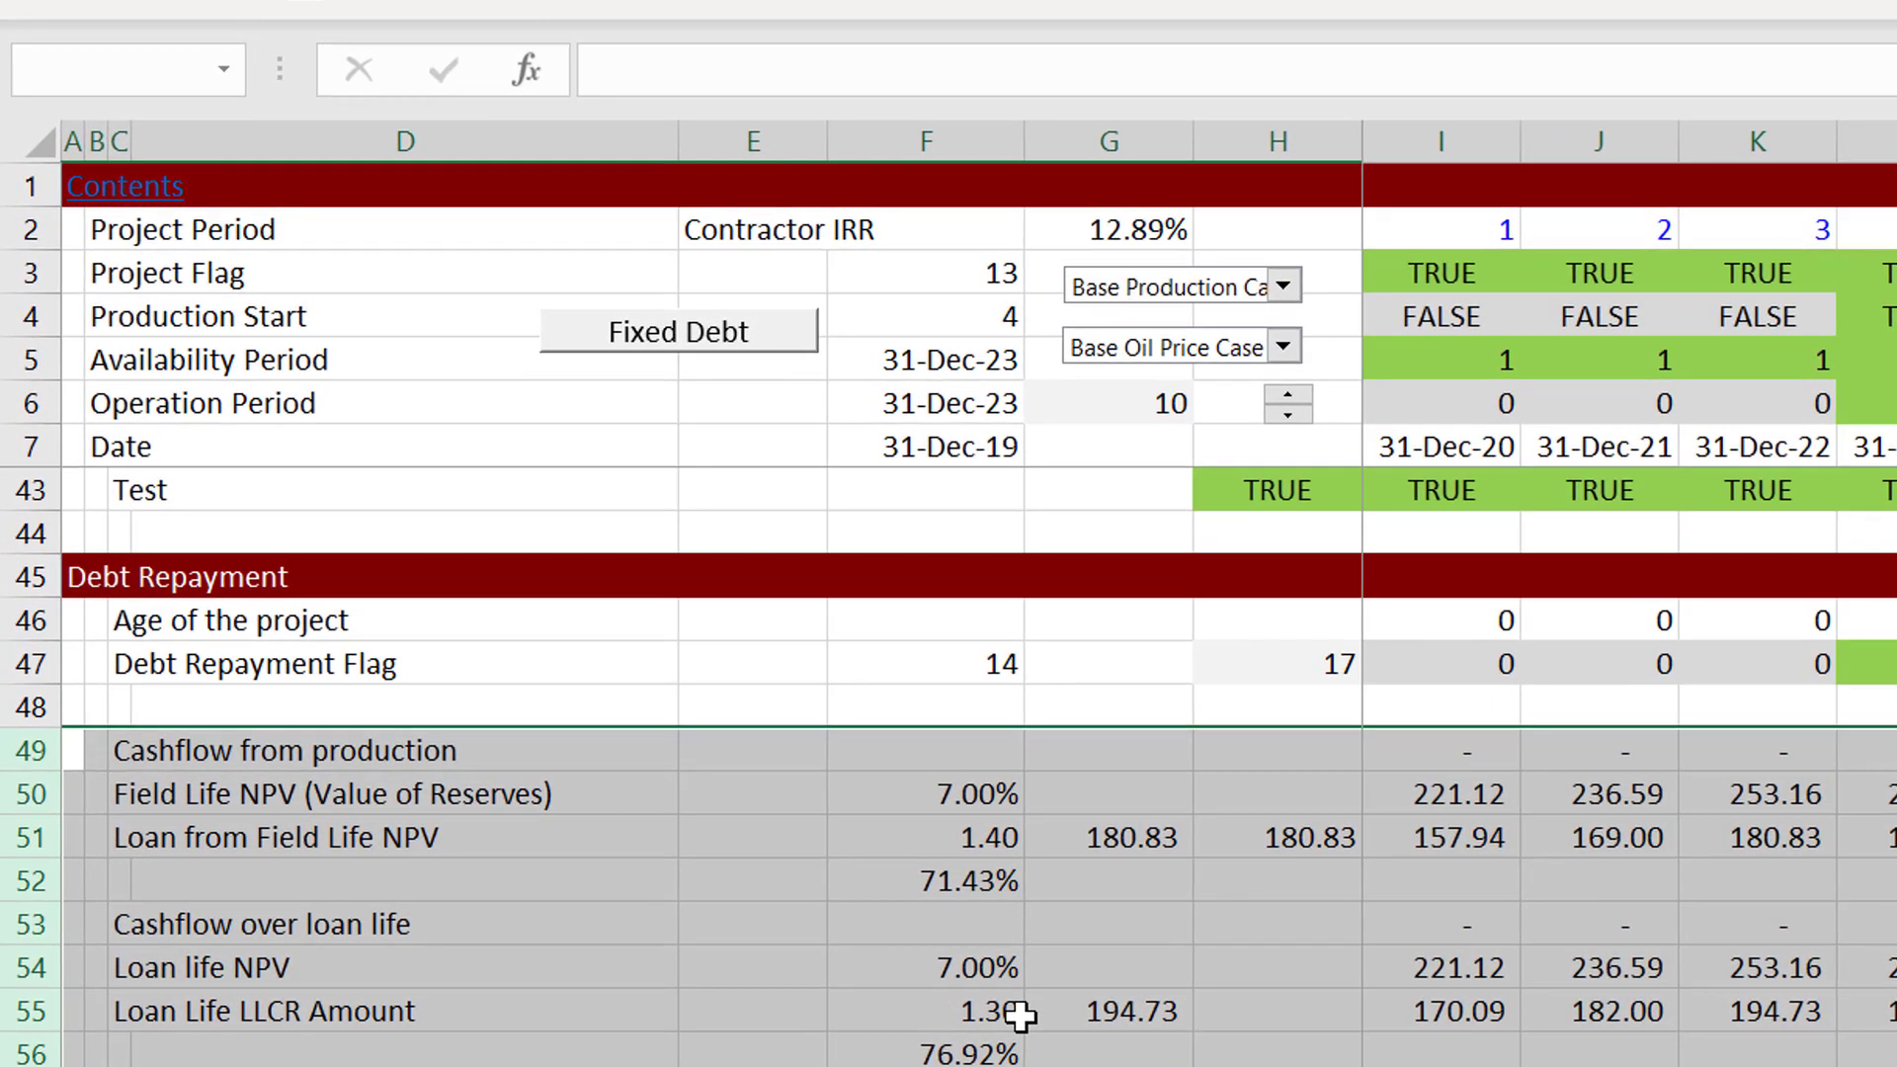
{"action": "scroll", "coordinate": [1019, 1015], "scroll_direction": "down", "scroll_amount": 1}
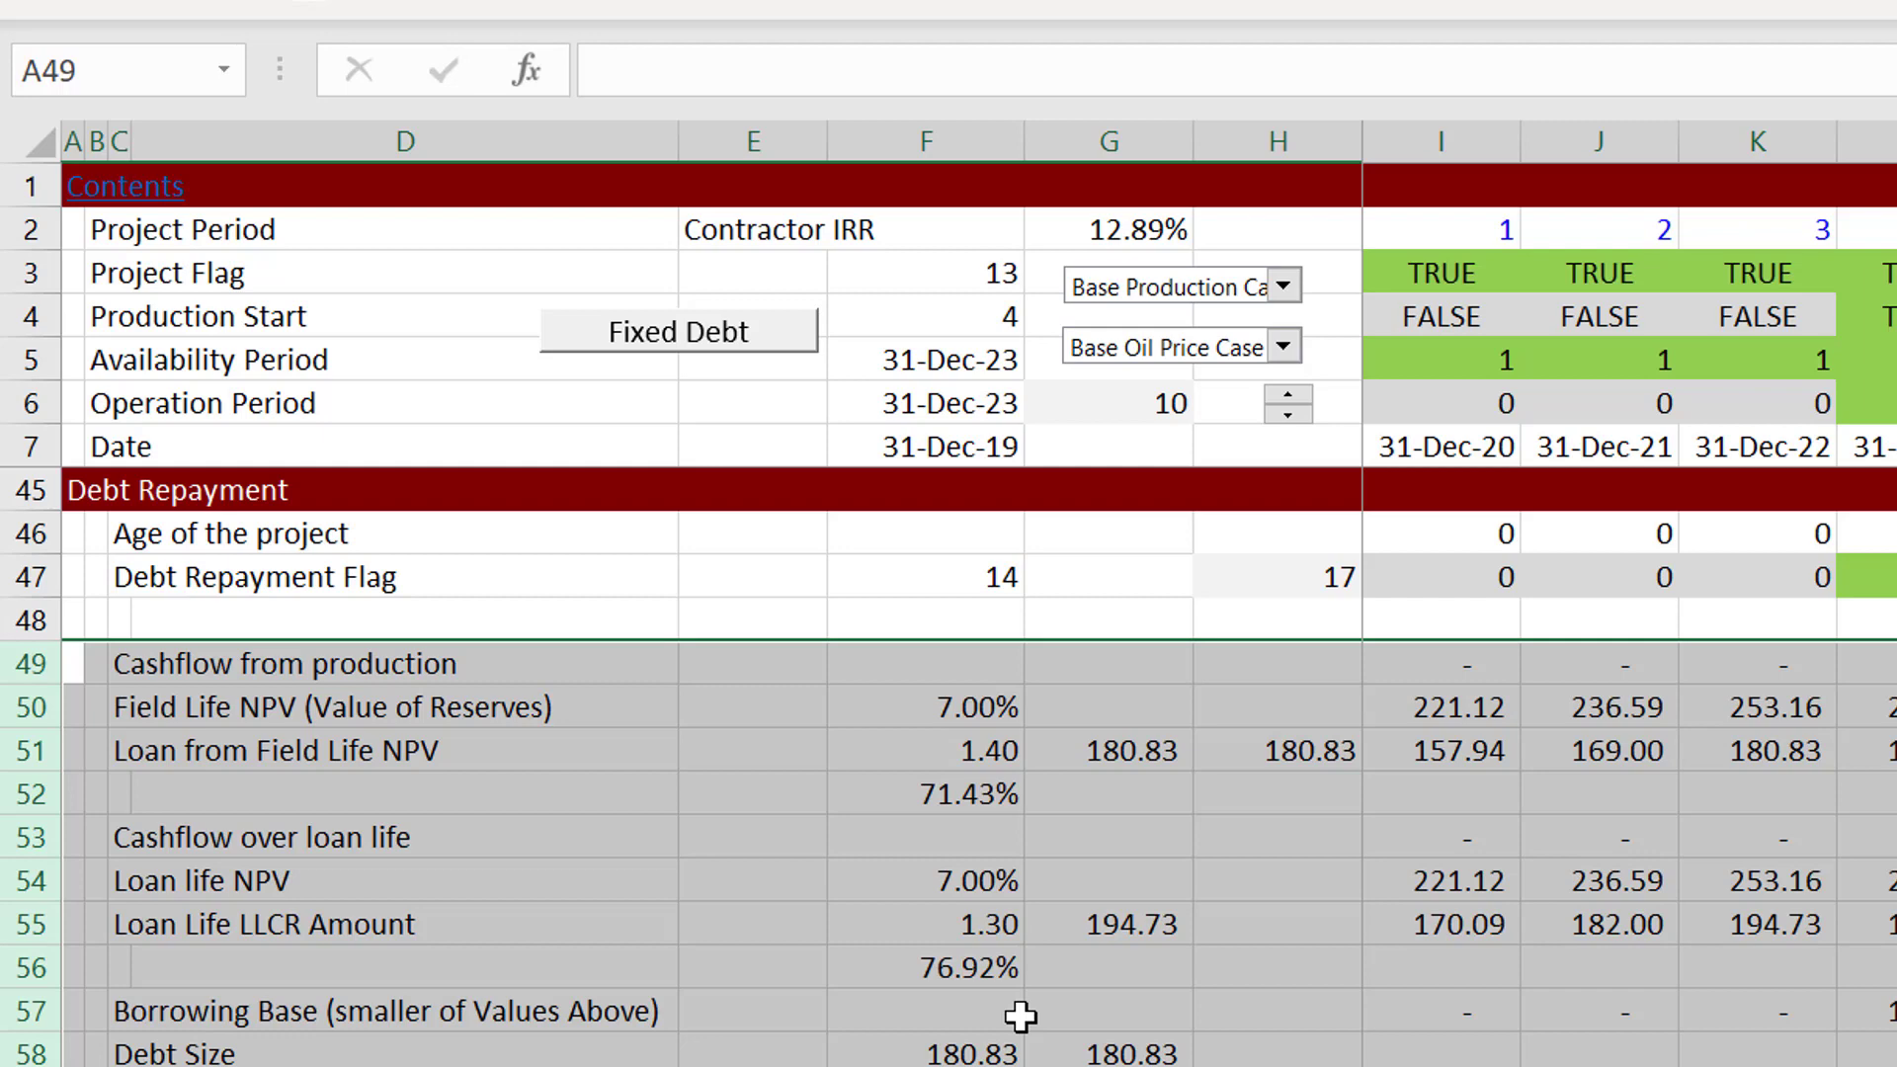
Insert seven more blank rows at row 21, in the empty area below Operating Cashflow.
{"action": "key", "text": "Page_Up"}
{"action": "key", "text": "Page_Down"}
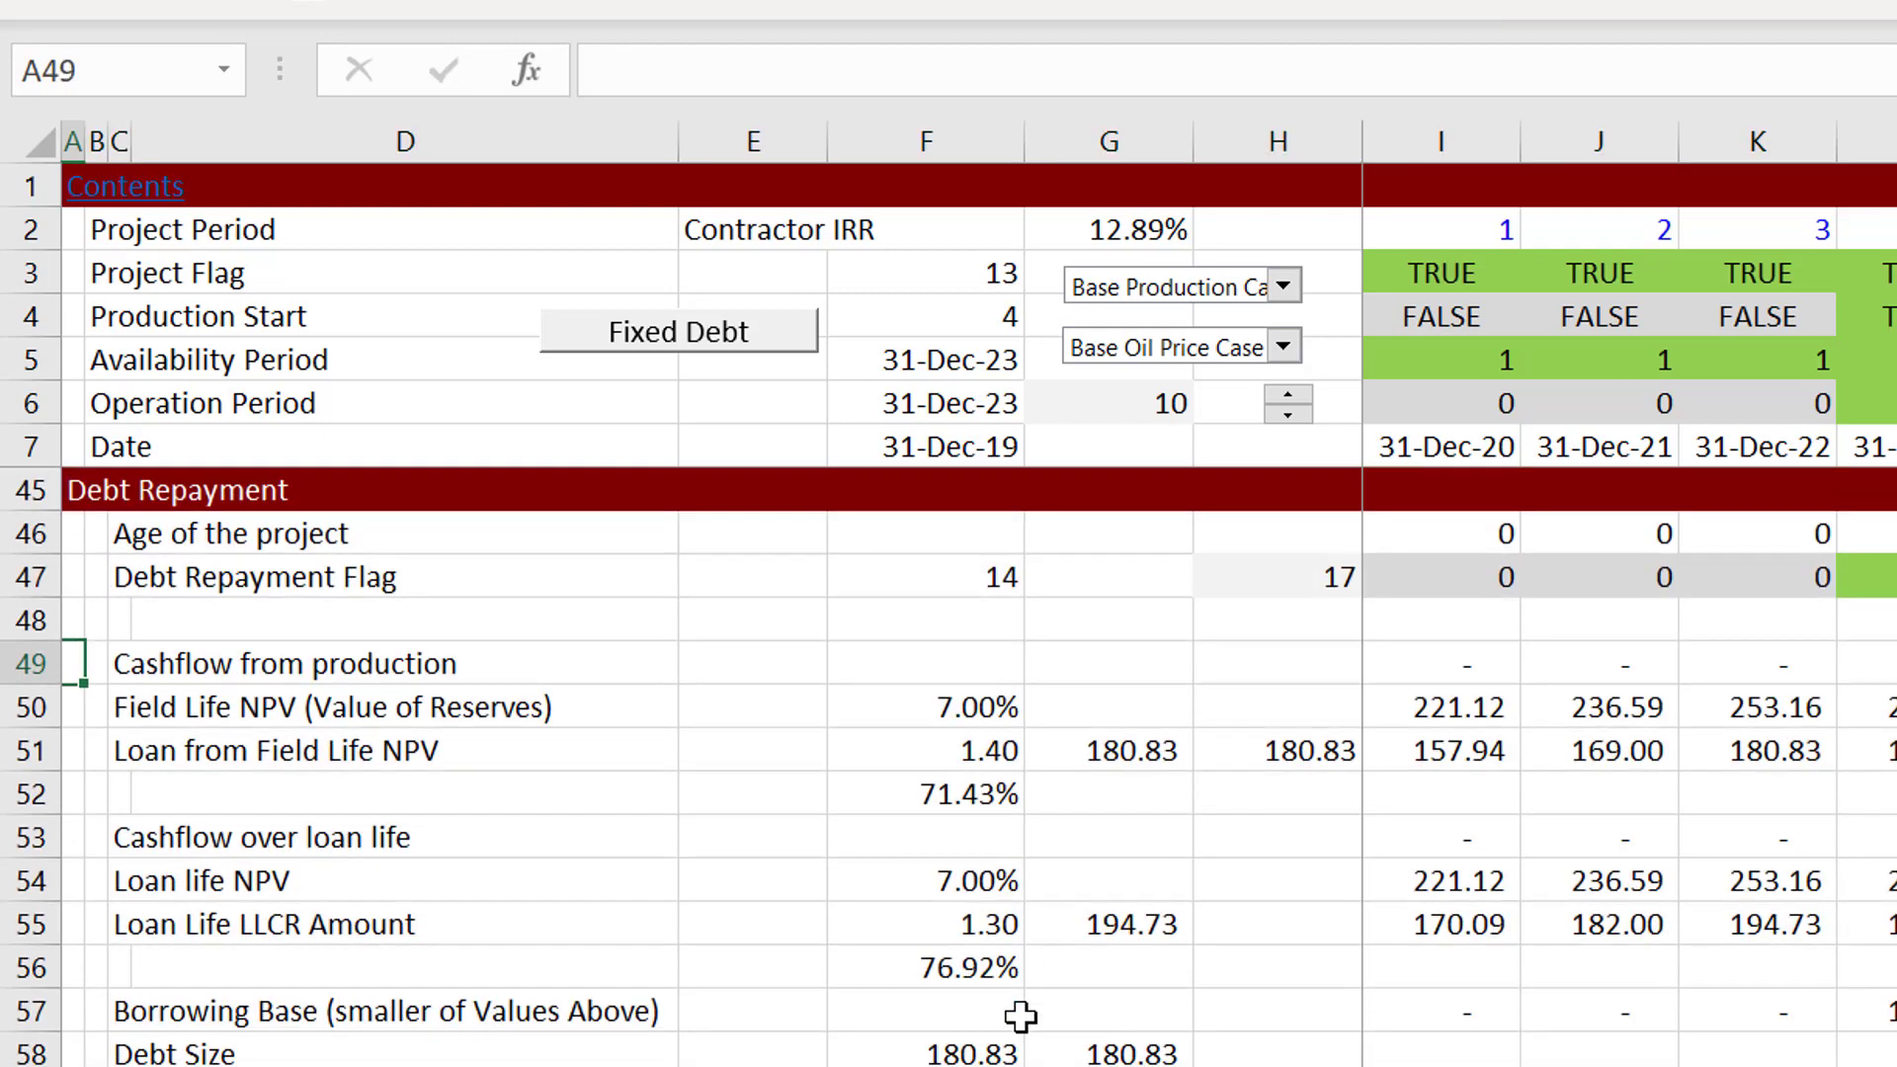
{"action": "key", "text": "Page_Up"}
{"action": "key", "text": "Page_Up"}
{"action": "key", "text": "Down"}
{"action": "key", "text": "Down"}
{"action": "key", "text": "Down"}
{"action": "key", "text": "Down"}
{"action": "key", "text": "Down"}
{"action": "key", "text": "Down"}
{"action": "key", "text": "Down"}
{"action": "key", "text": "Down"}
{"action": "key", "text": "Down"}
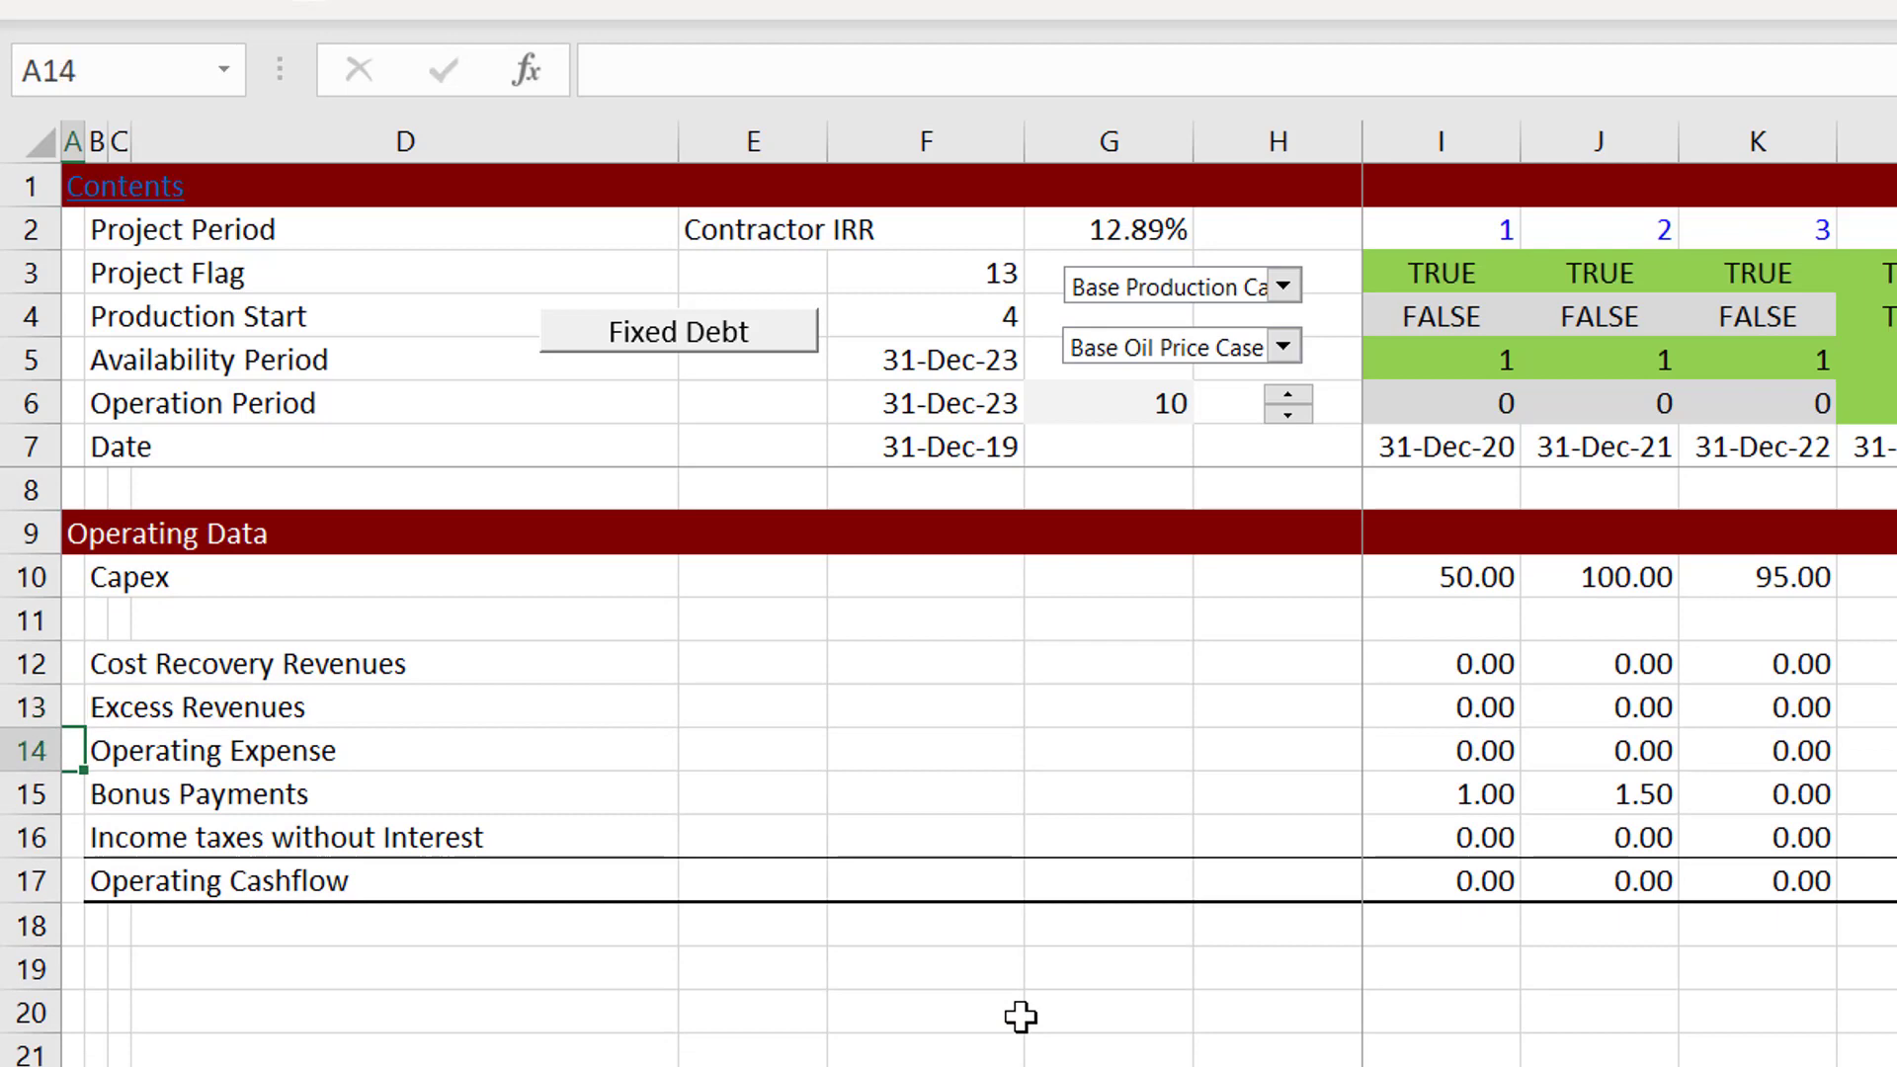
{"action": "key", "text": "shift+space"}
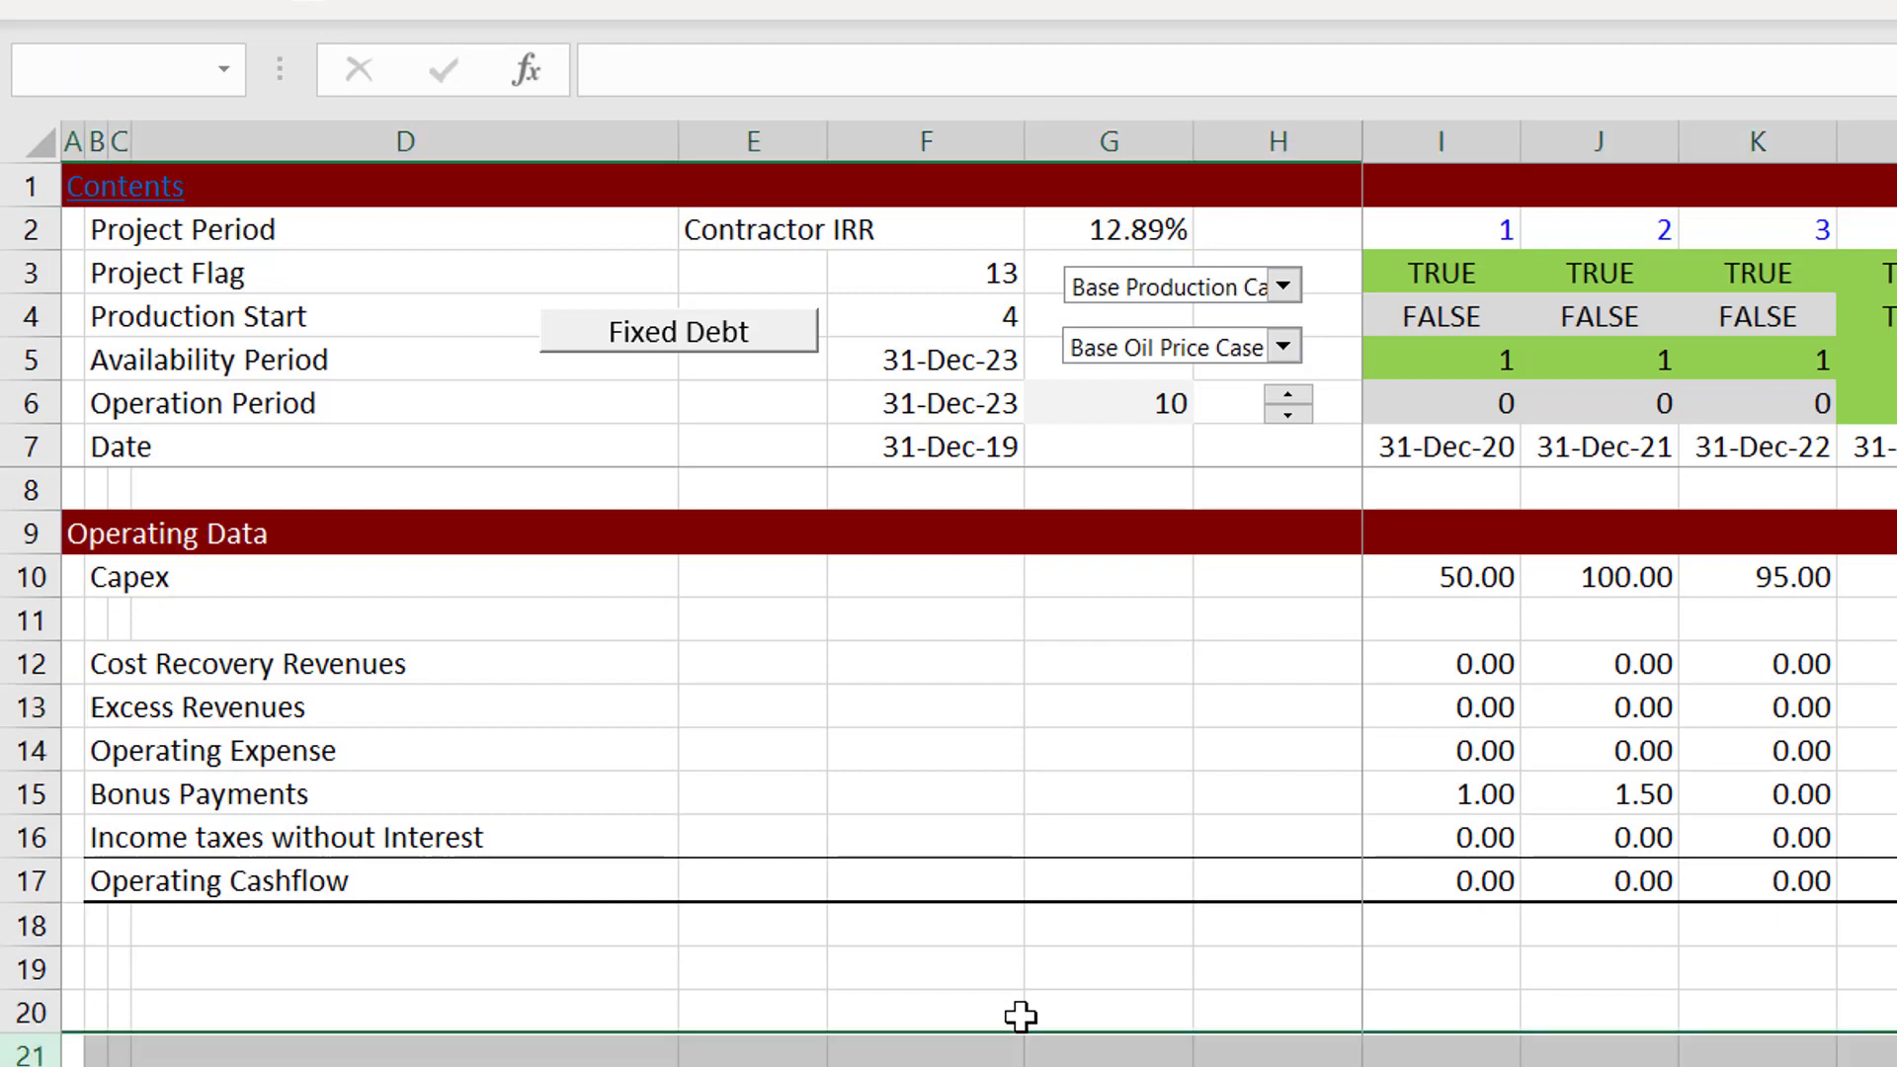
{"action": "key", "text": "shift+Down"}
{"action": "key", "text": "shift+Down"}
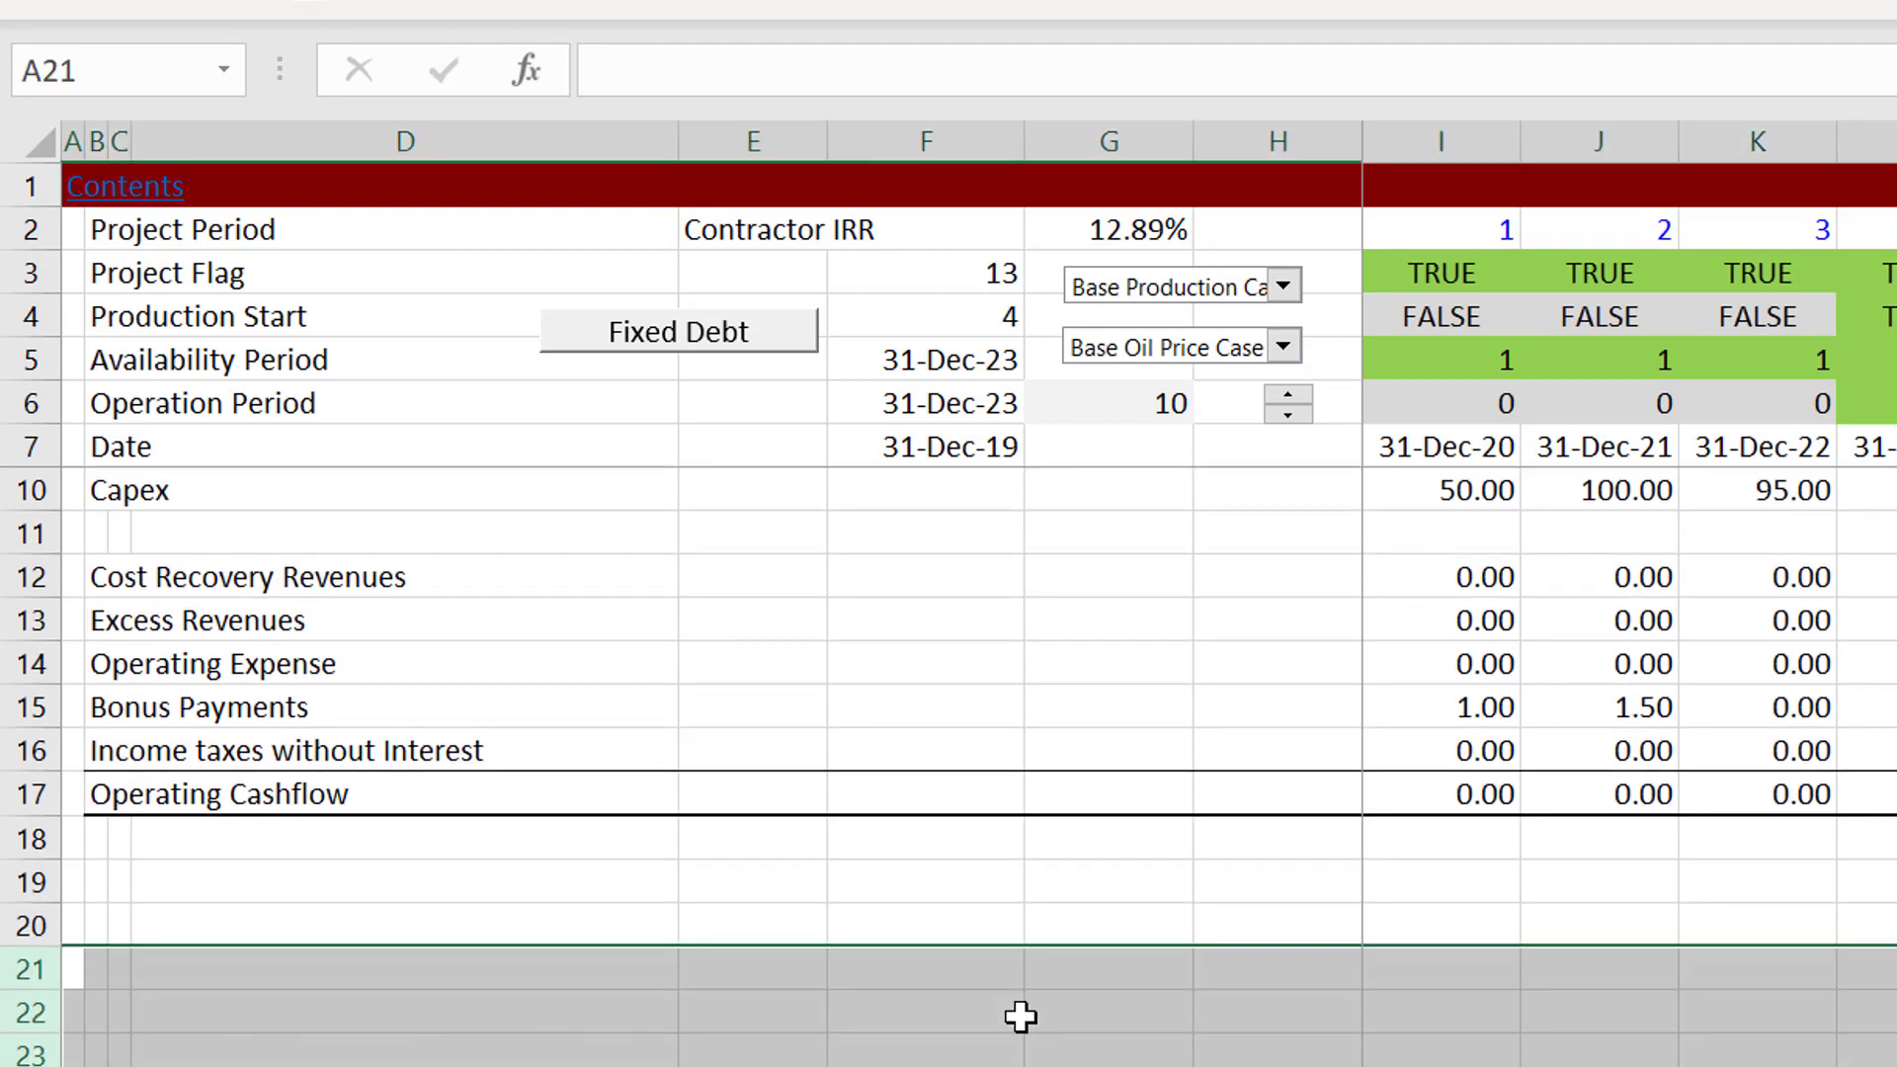
{"action": "key", "text": "ctrl+shift+plus"}
Look through the sources of funds and Debt Repayment section down to the debt opening balance and drawdown rows.
{"action": "key", "text": "Page_Down"}
{"action": "key", "text": "Page_Down"}
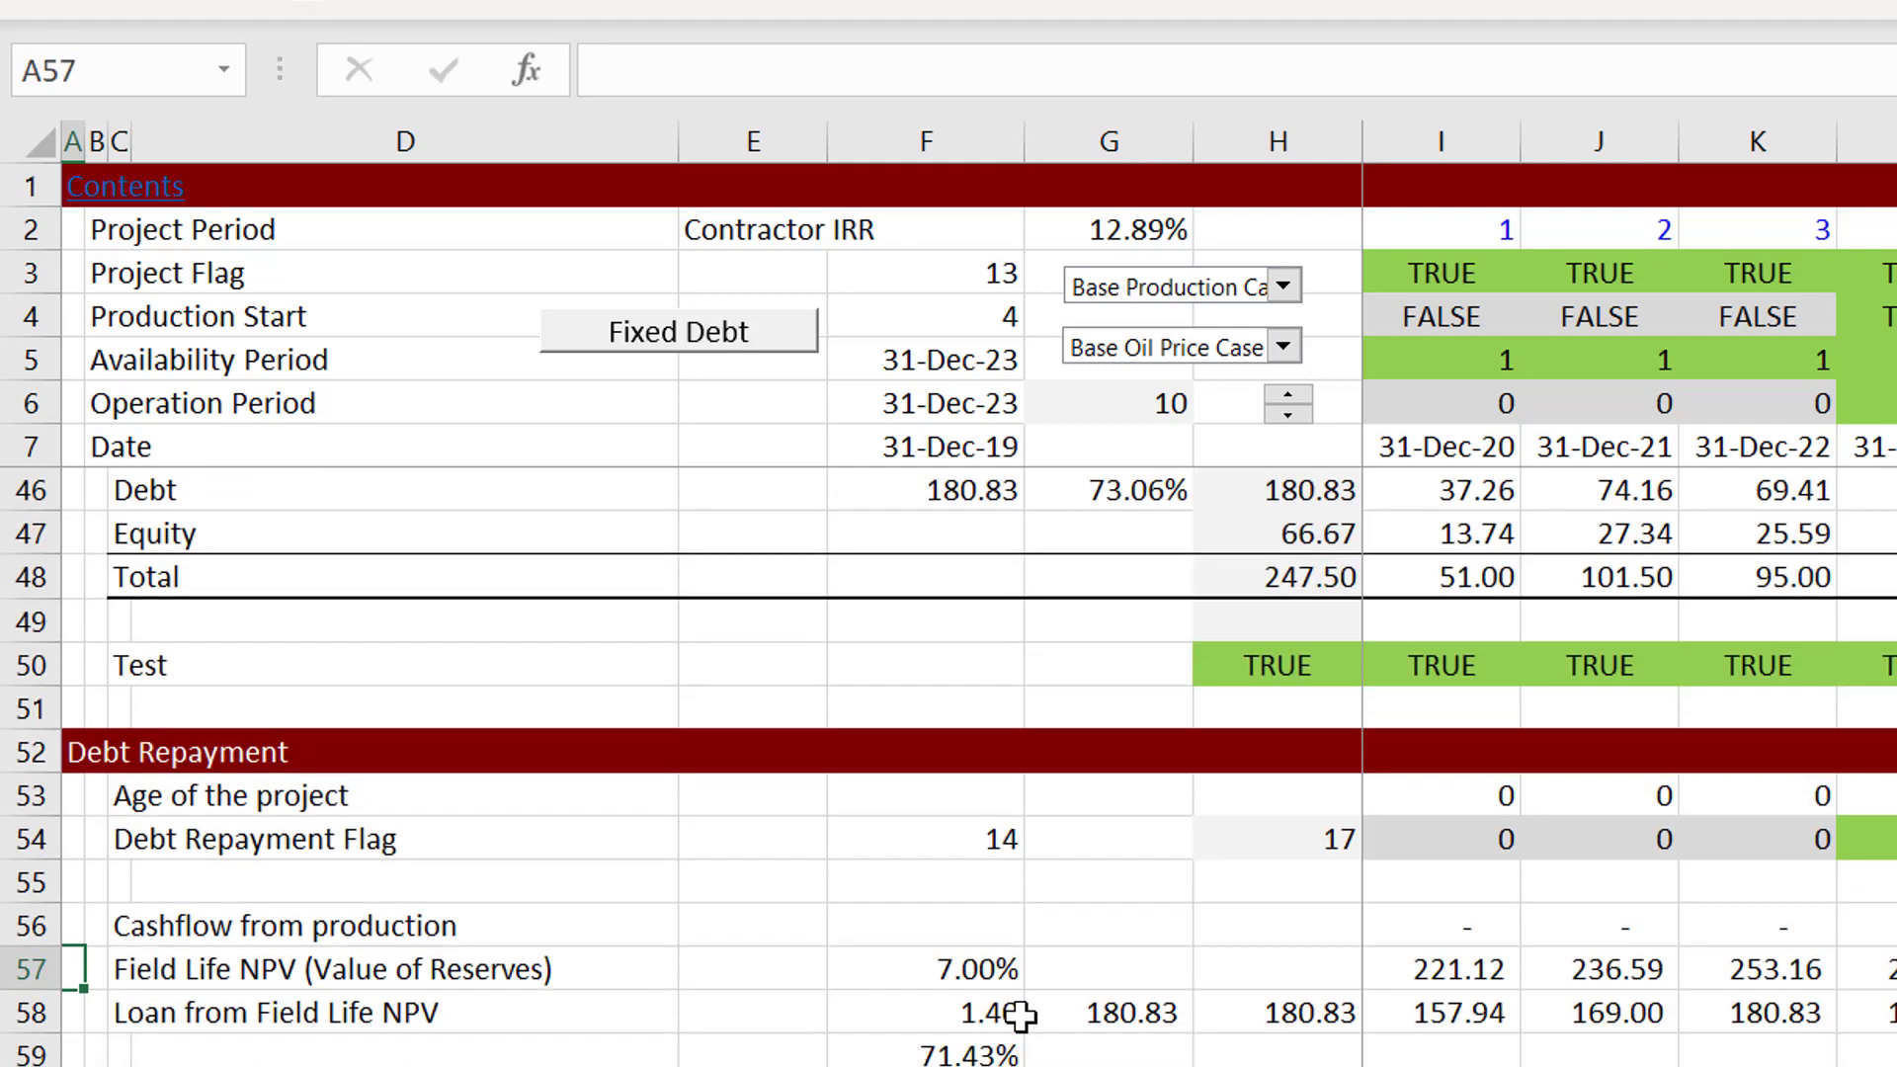
{"action": "key", "text": "Up"}
{"action": "key", "text": "Up"}
{"action": "key", "text": "Page_Down"}
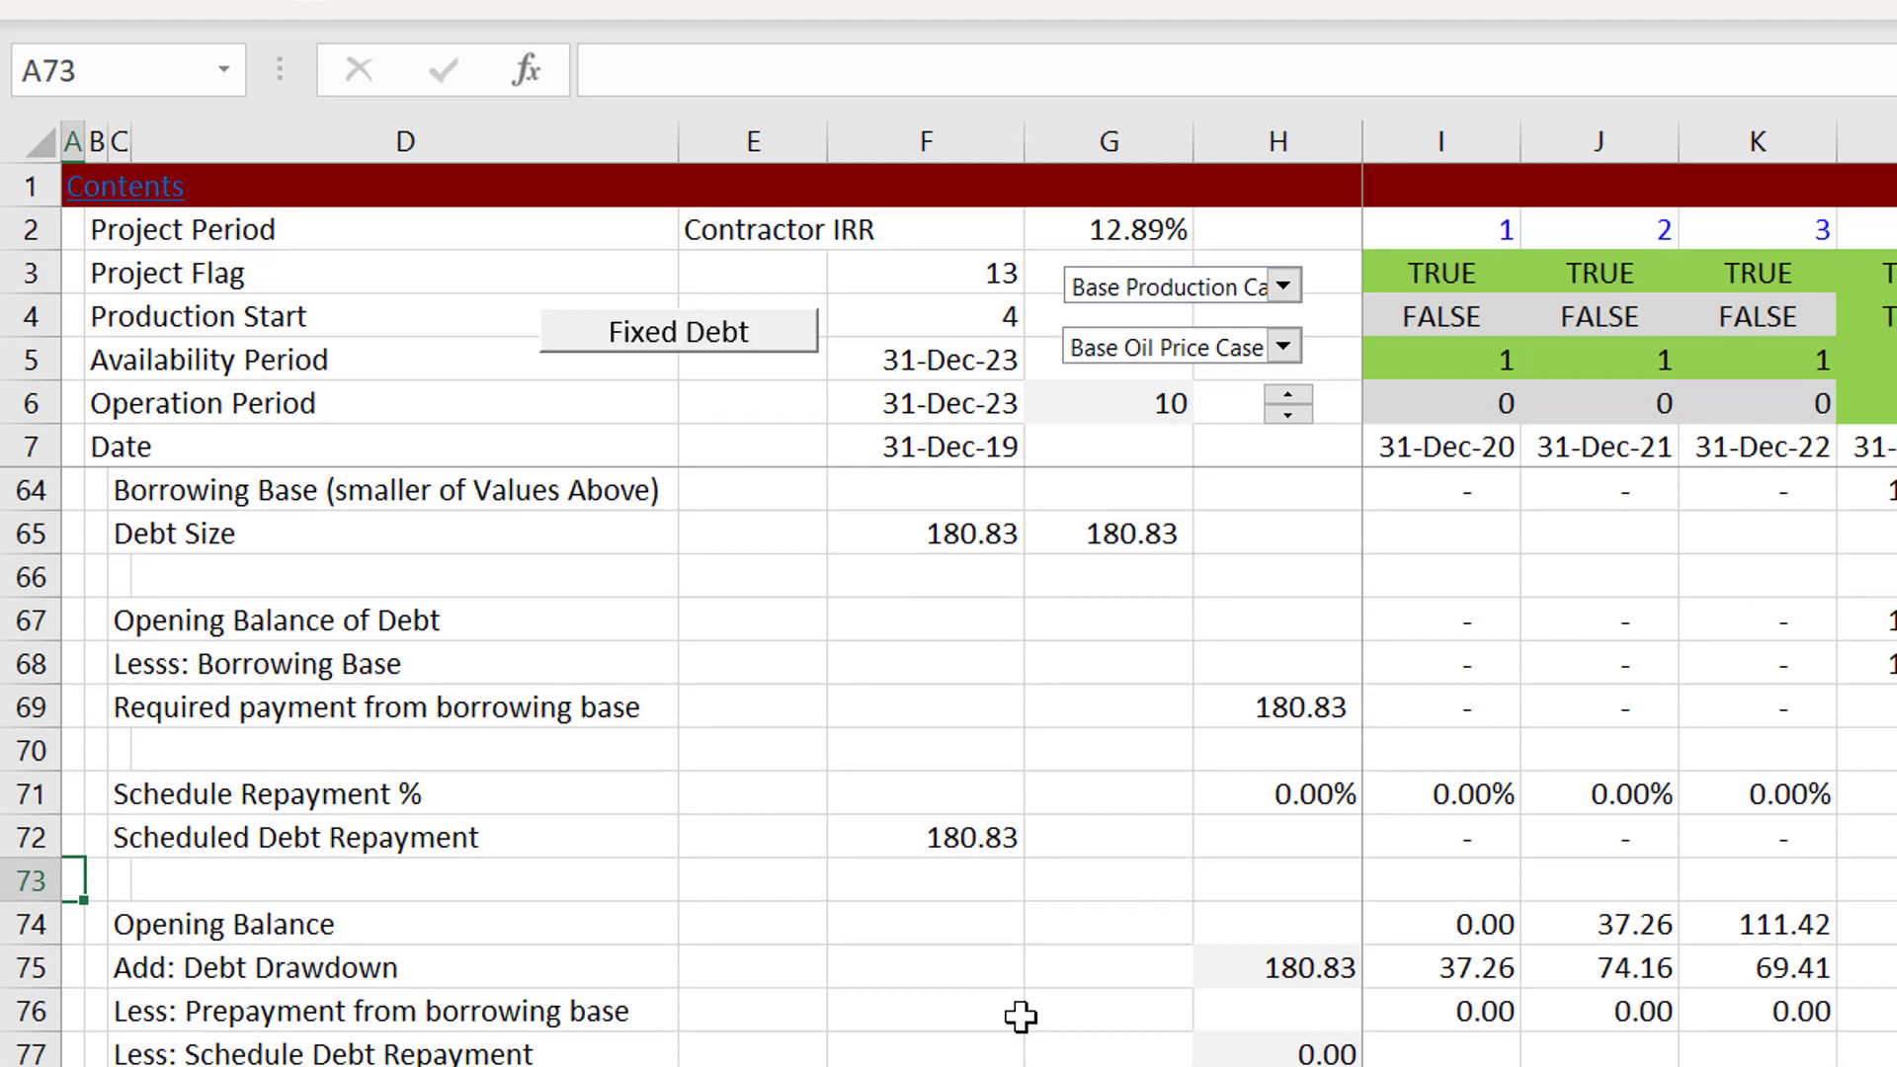
Go back to the Debt Repayment heading to review the cashflow, NPV and loan amount rows beneath it.
{"action": "key", "text": "Up"}
{"action": "key", "text": "Up"}
{"action": "key", "text": "Up"}
{"action": "key", "text": "Up"}
{"action": "key", "text": "Up"}
{"action": "key", "text": "Up"}
{"action": "key", "text": "Up"}
{"action": "key", "text": "Up"}
{"action": "key", "text": "Up"}
{"action": "key", "text": "Up"}
{"action": "key", "text": "Up"}
{"action": "key", "text": "Up"}
{"action": "key", "text": "Up"}
{"action": "key", "text": "Up"}
{"action": "key", "text": "Up"}
{"action": "key", "text": "Up"}
{"action": "key", "text": "Up"}
{"action": "key", "text": "Up"}
{"action": "key", "text": "Up"}
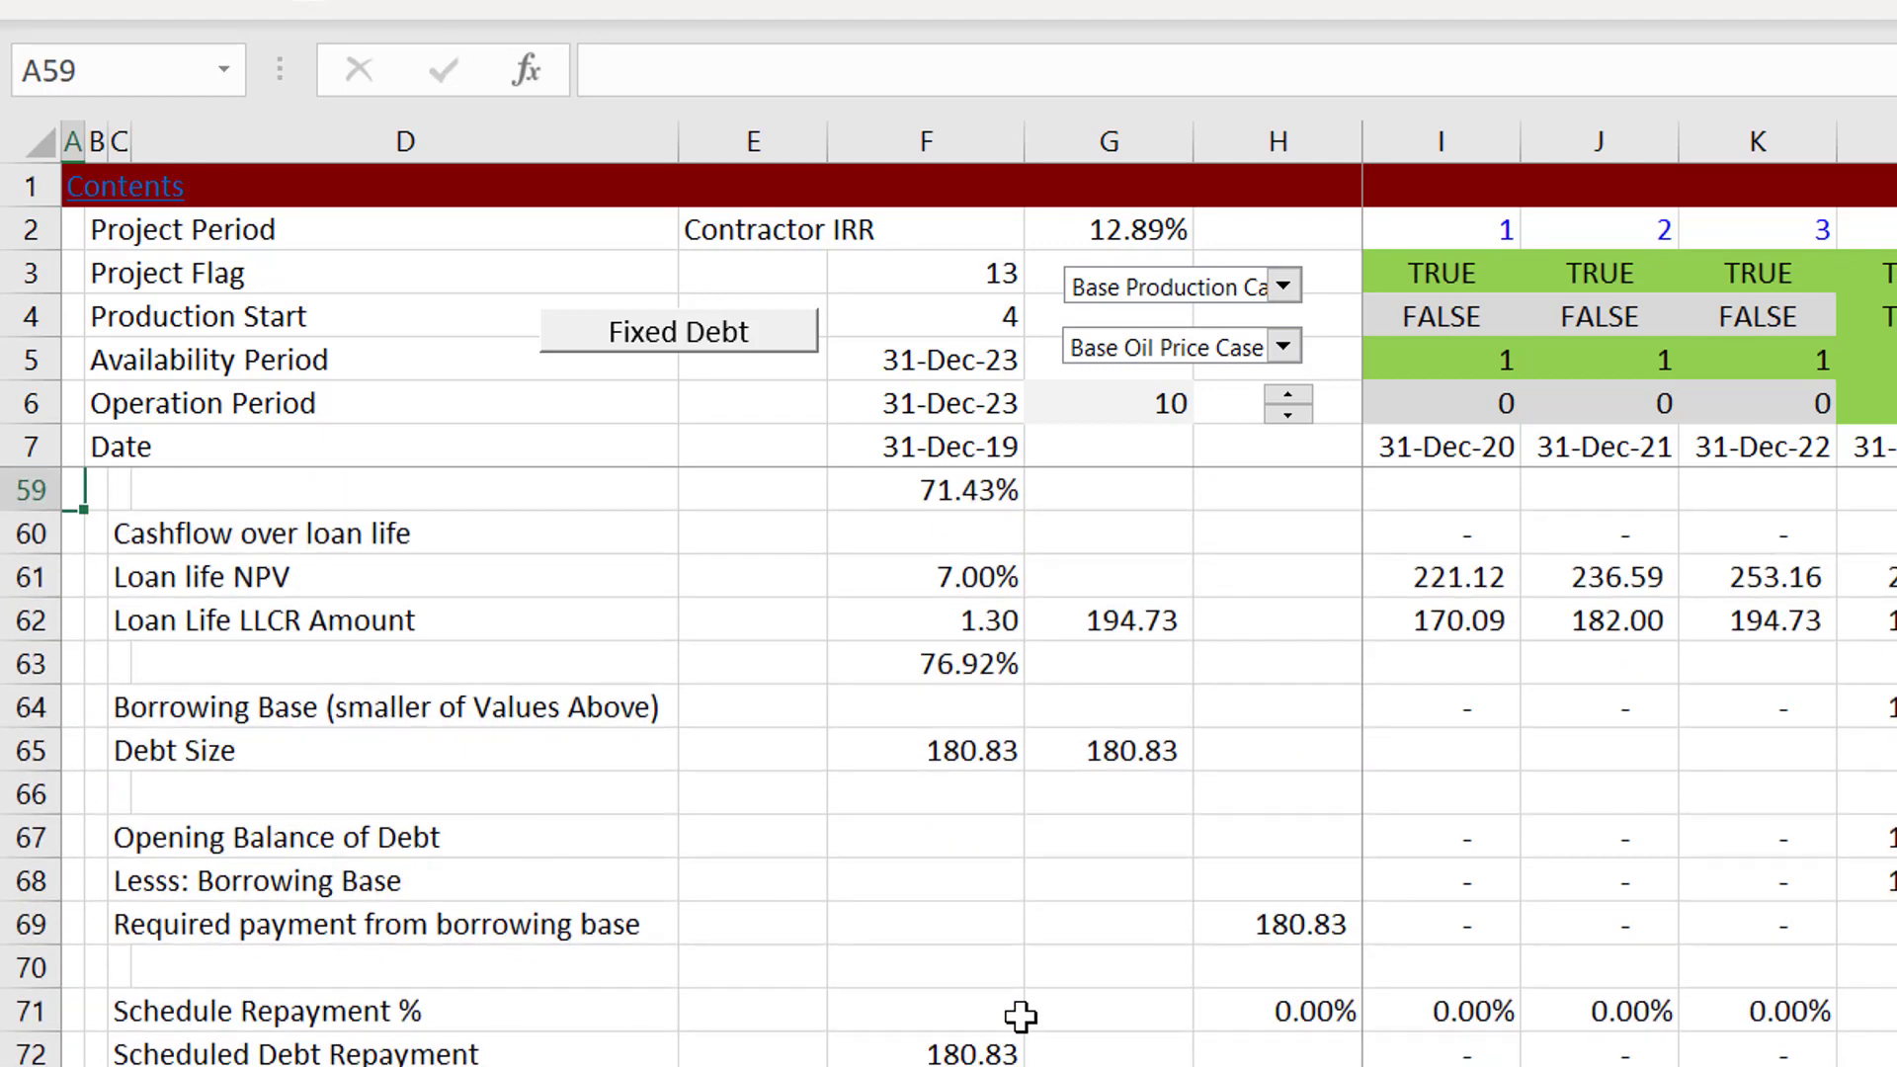
{"action": "key", "text": "Up"}
{"action": "key", "text": "Up"}
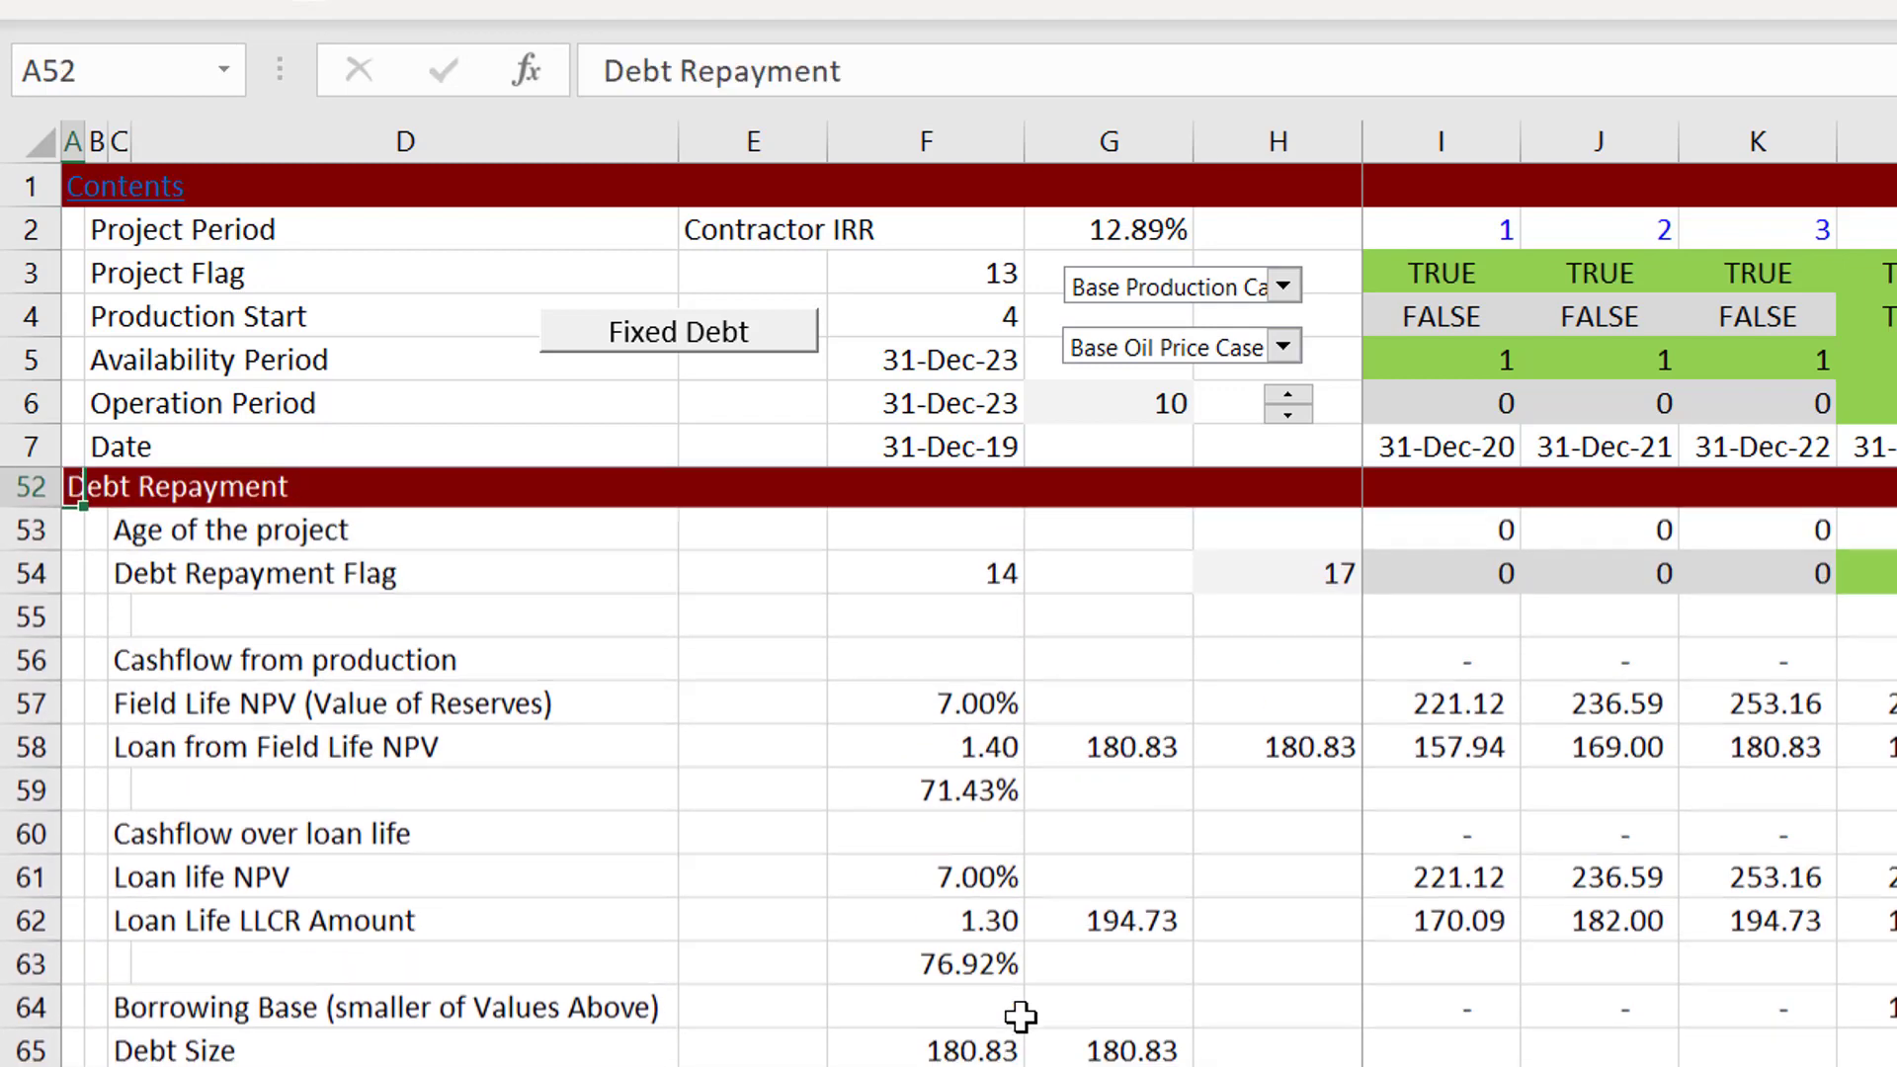
{"action": "key", "text": "Down"}
{"action": "key", "text": "Down"}
{"action": "key", "text": "Up"}
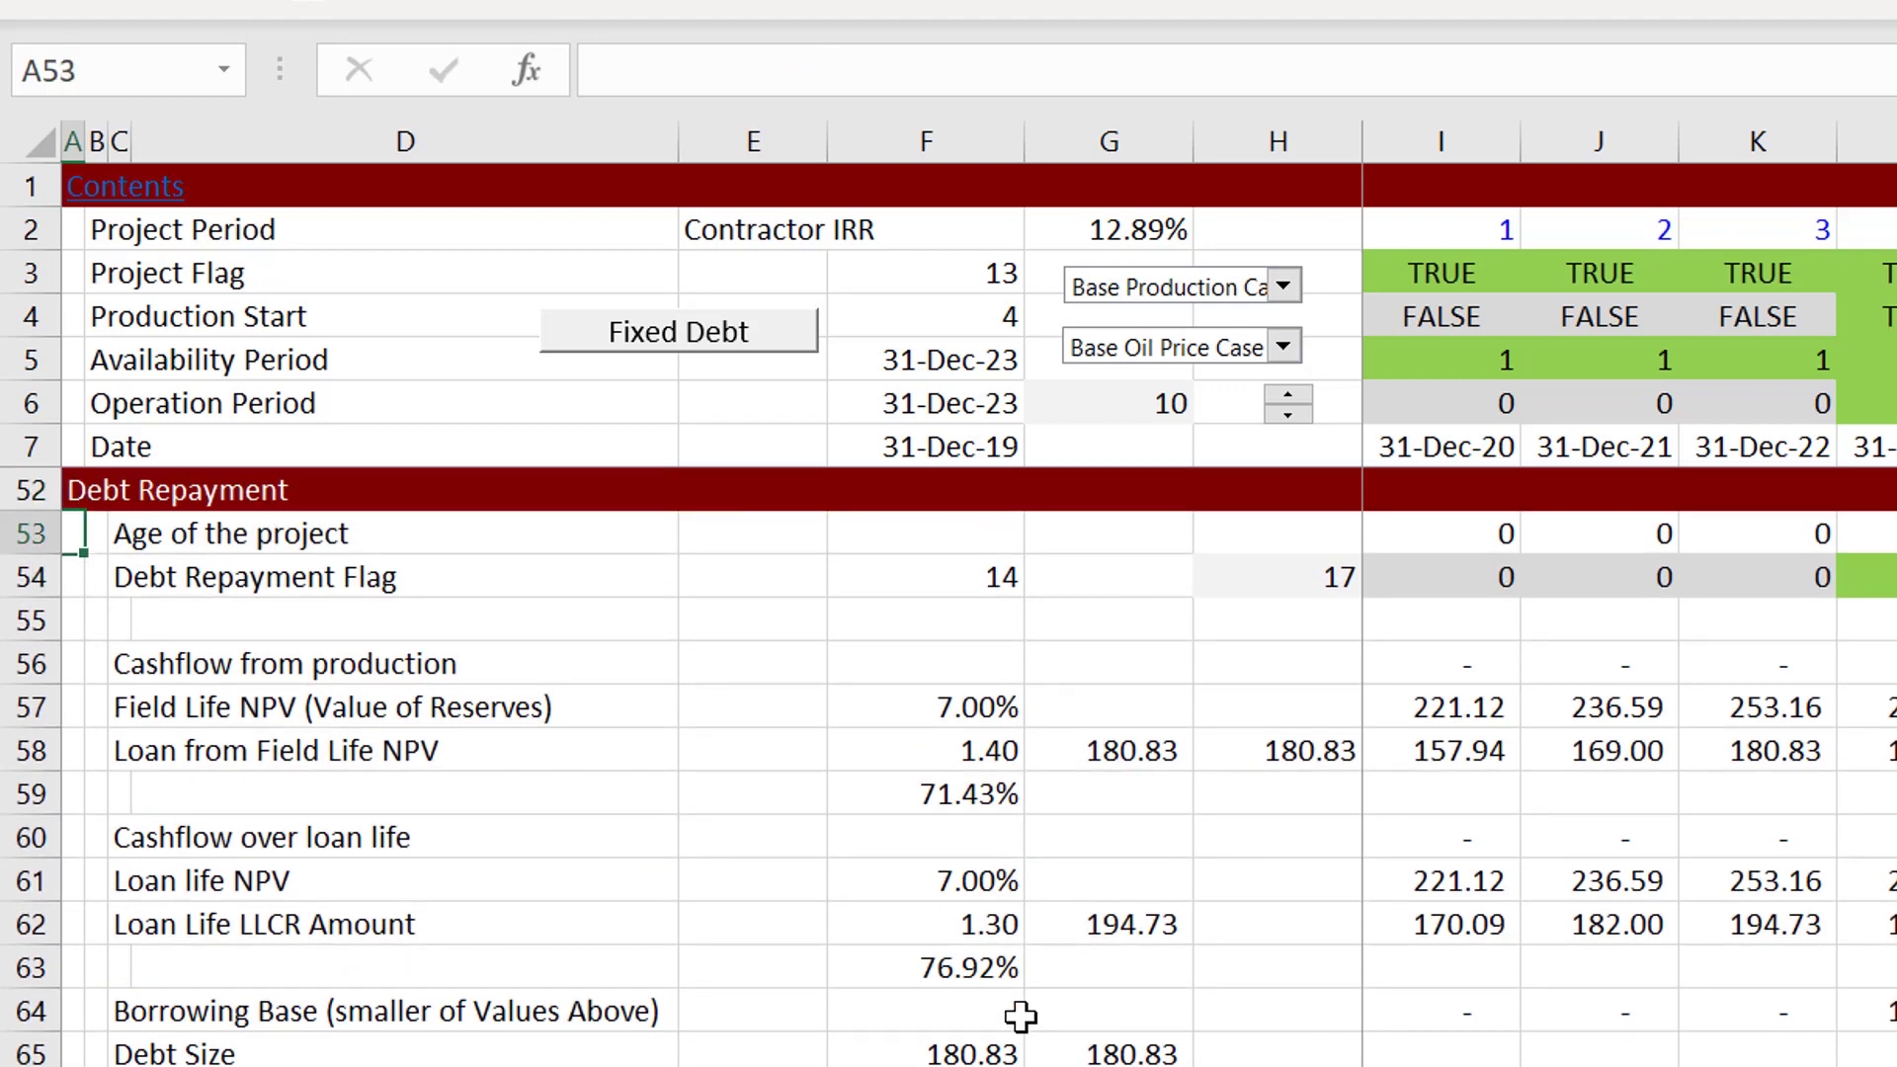
{"action": "key", "text": "Down"}
{"action": "key", "text": "Down"}
{"action": "key", "text": "Down"}
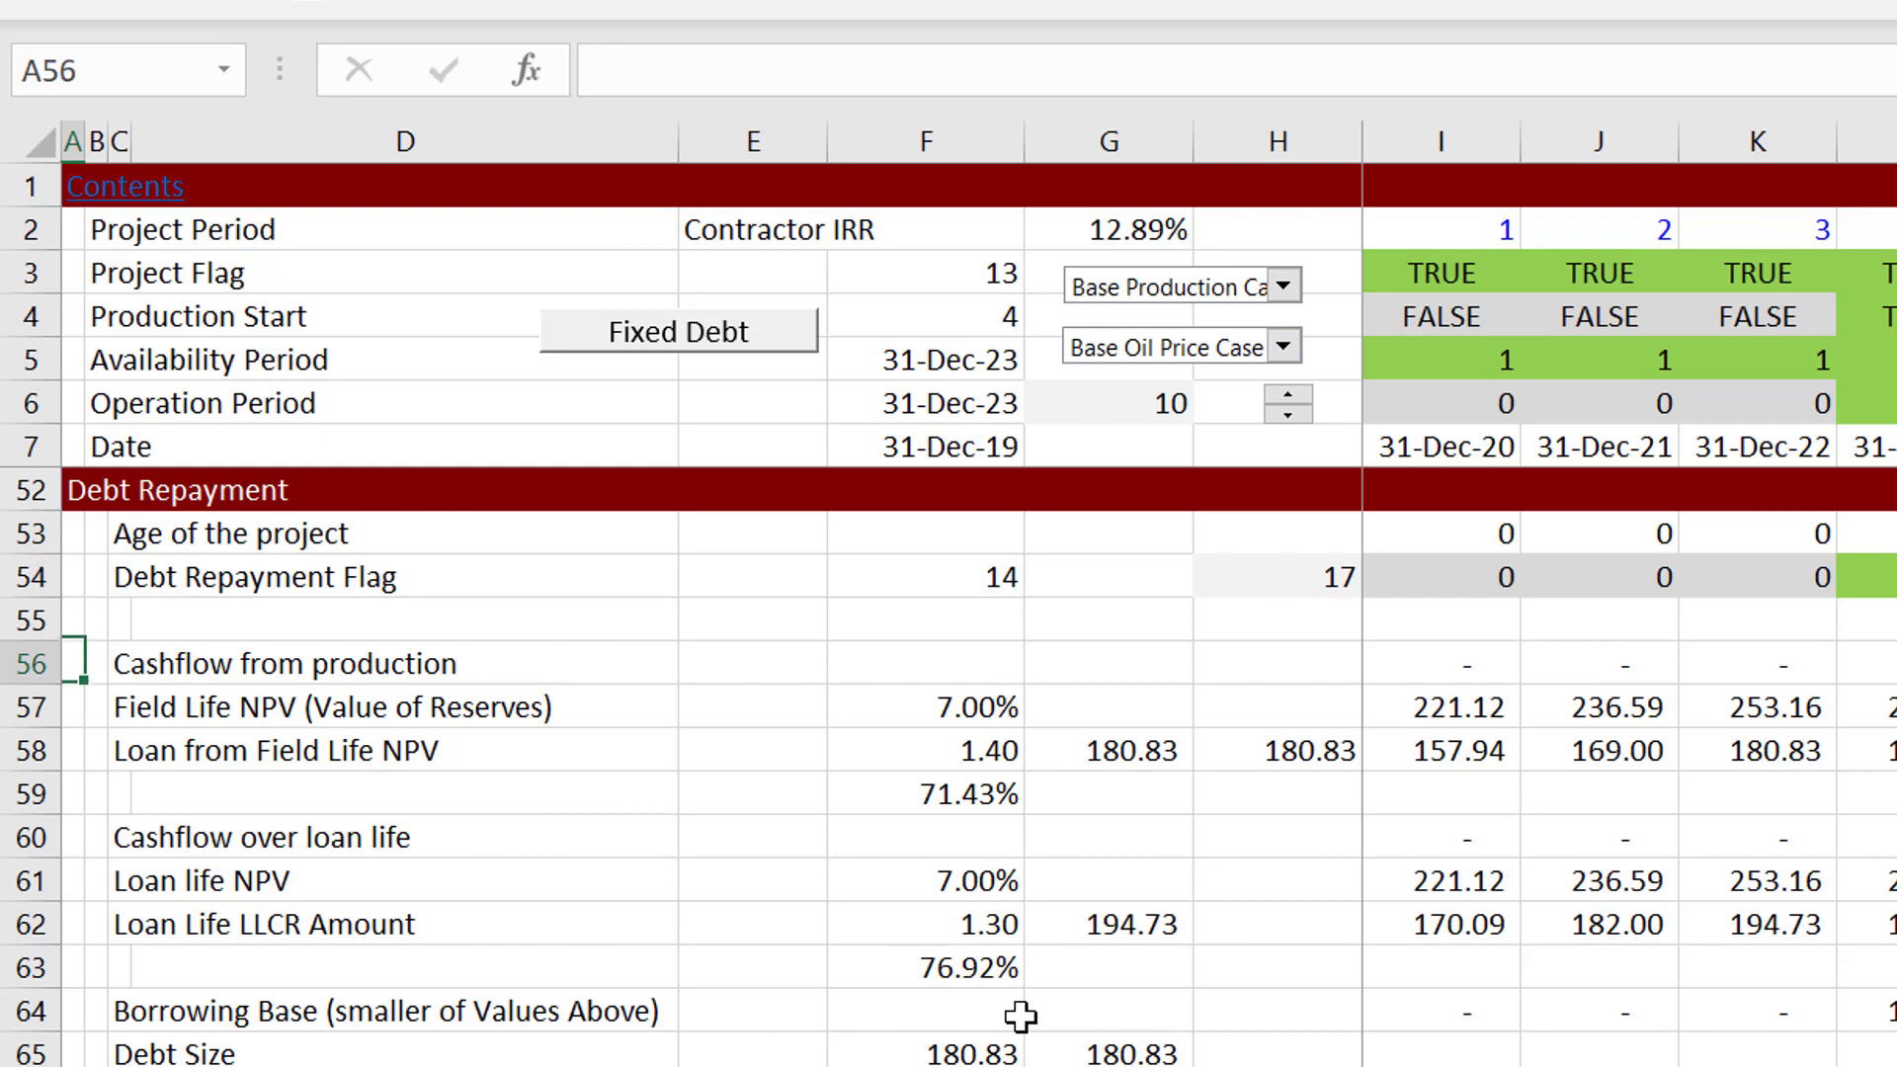
{"action": "key", "text": "shift+space"}
{"action": "key", "text": "shift+Down"}
{"action": "key", "text": "shift+Down"}
{"action": "key", "text": "shift+Down"}
{"action": "key", "text": "shift+Down"}
{"action": "key", "text": "shift+Down"}
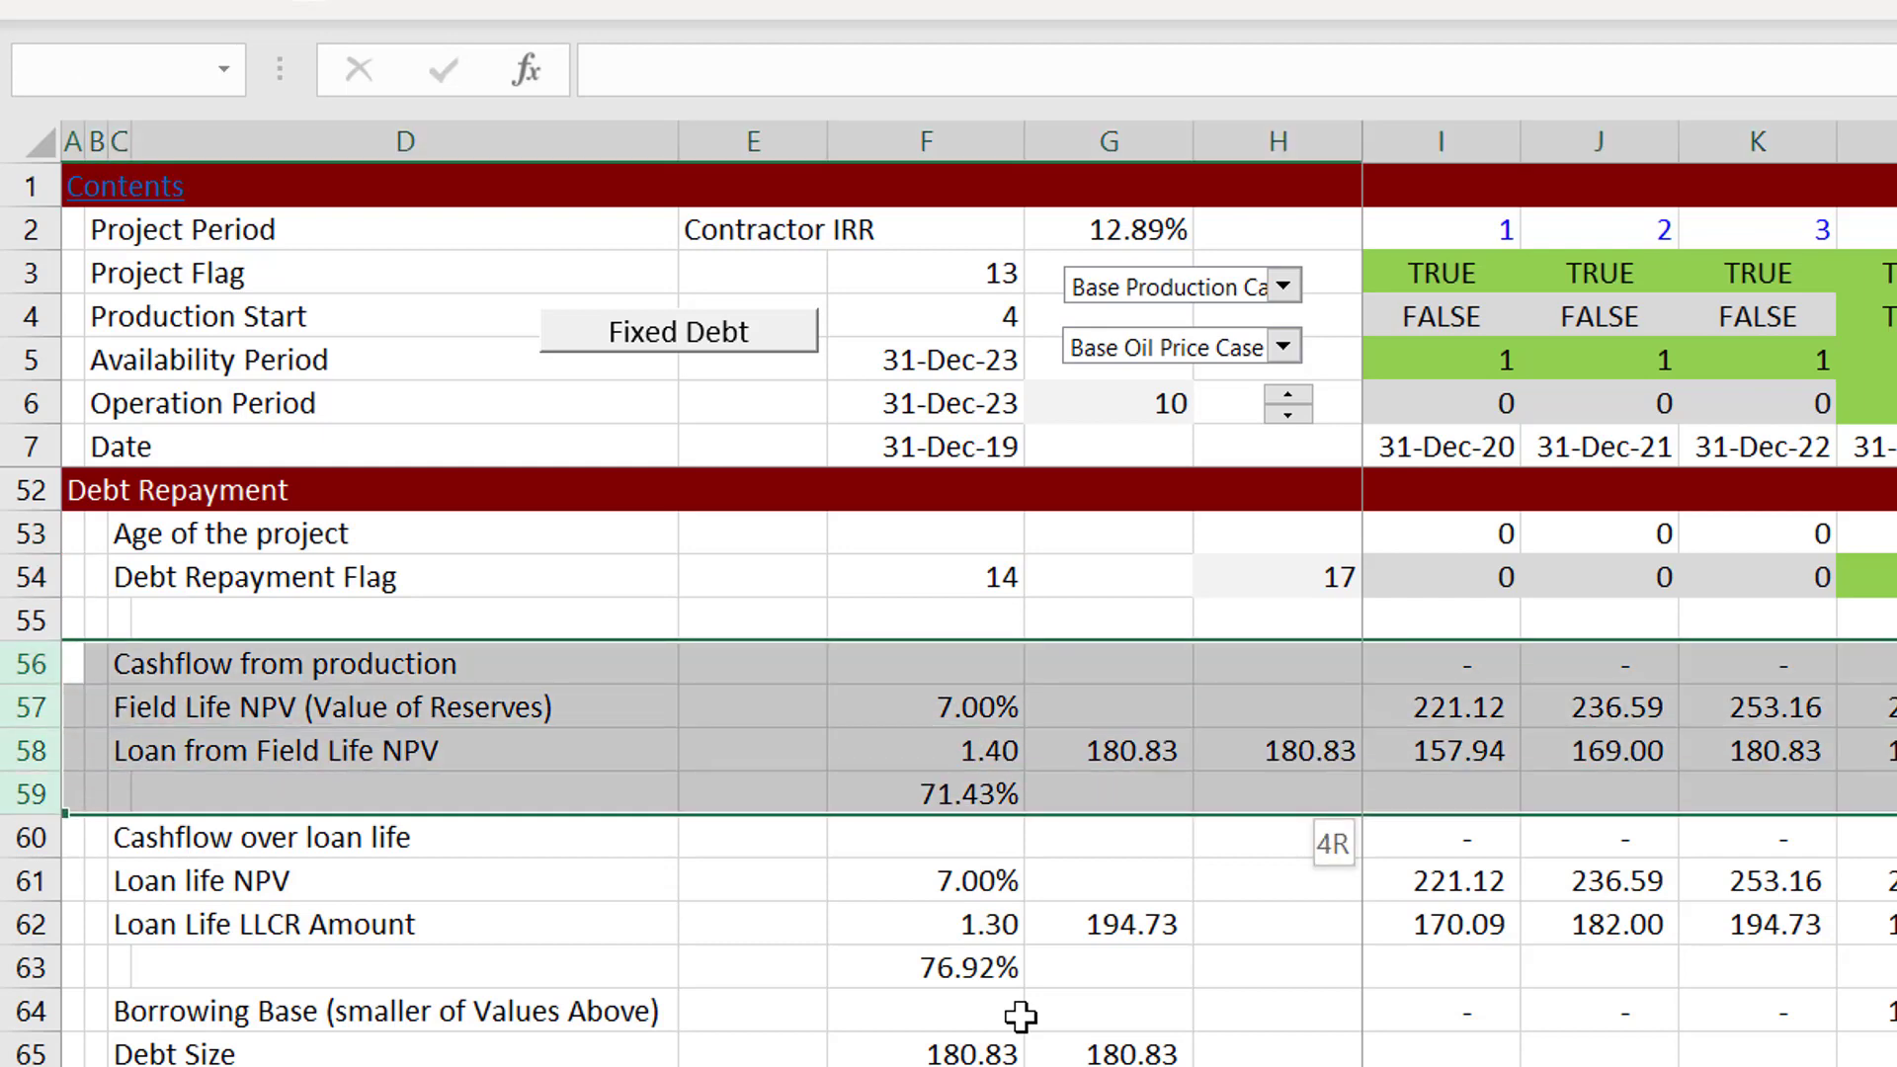
{"action": "key", "text": "shift+Down"}
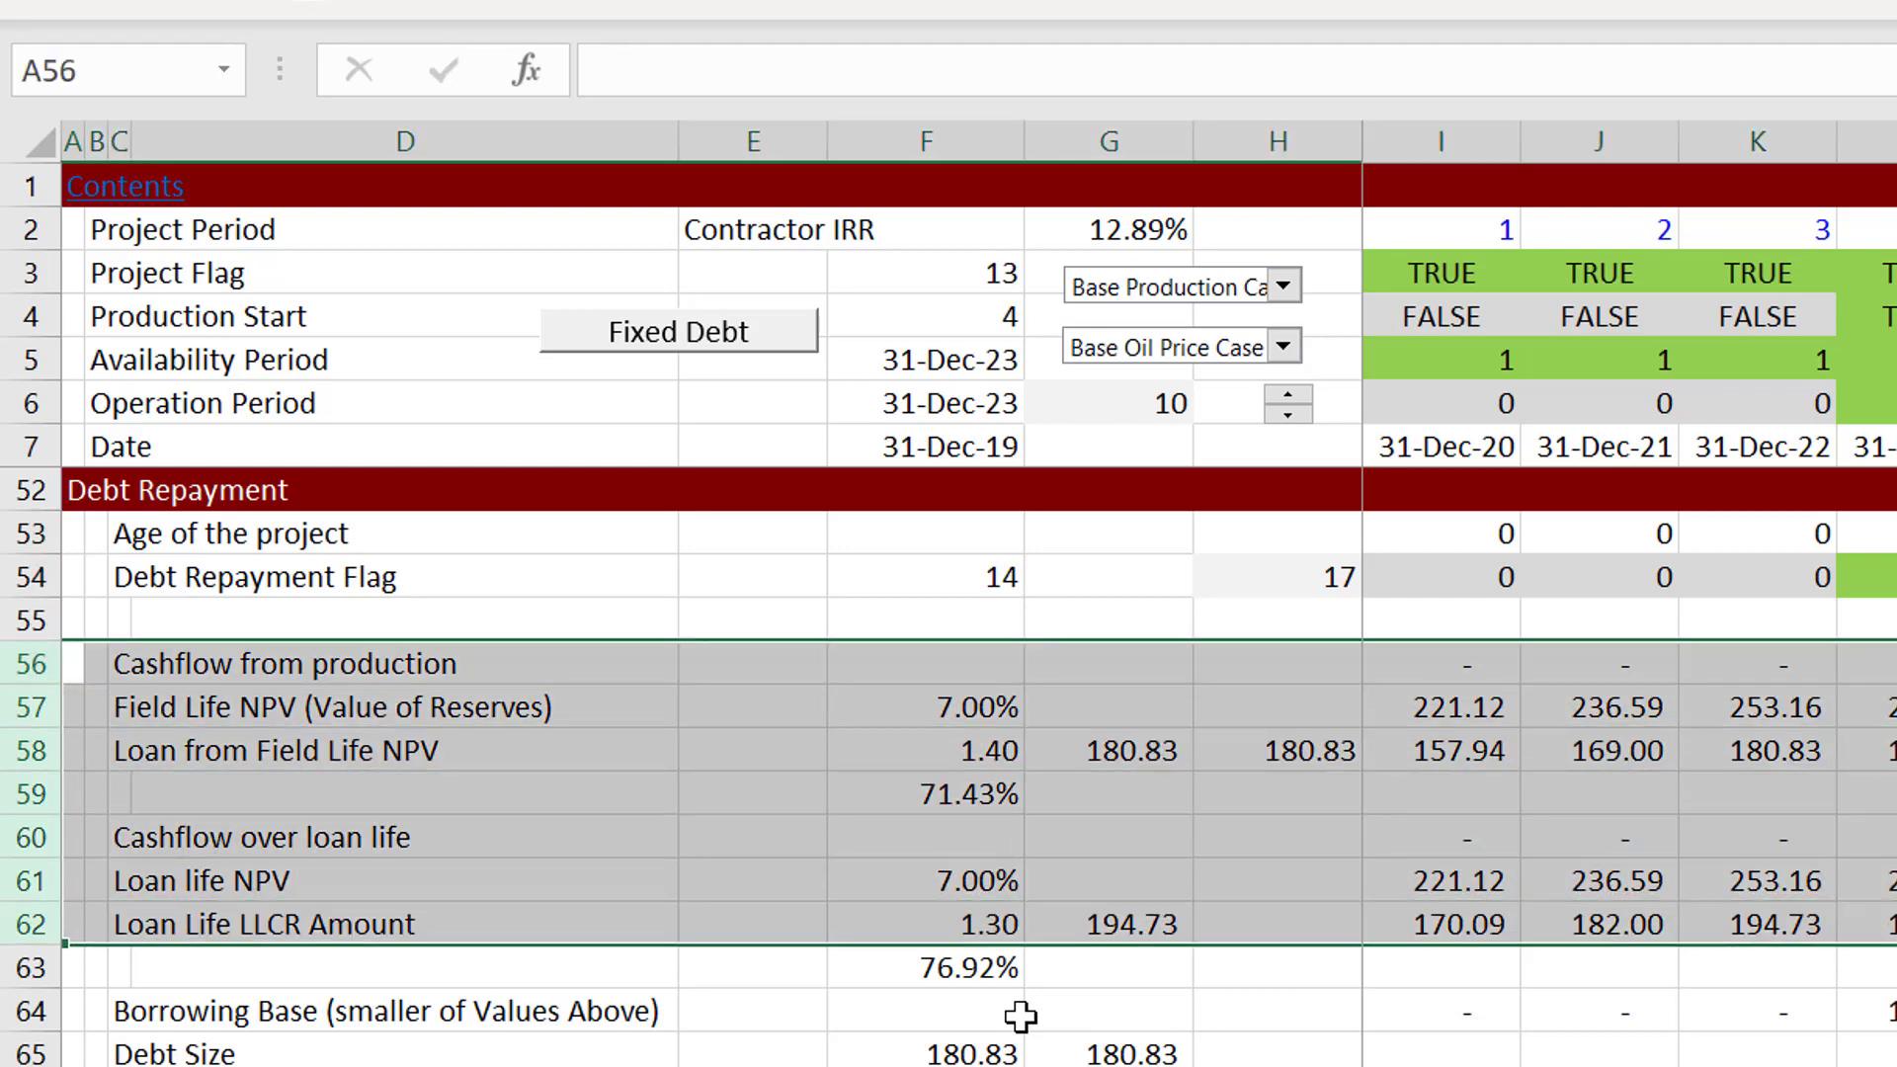
Cut the Debt Repayment rows from Age of the project through Debt Size, rows 53 to 65.
{"action": "key", "text": "Up"}
{"action": "key", "text": "Up"}
{"action": "key", "text": "Up"}
{"action": "key", "text": "shift+space"}
{"action": "key", "text": "shift+Down"}
{"action": "key", "text": "shift+Down"}
{"action": "key", "text": "shift+Down"}
{"action": "key", "text": "shift+Down"}
{"action": "key", "text": "shift+Down"}
{"action": "key", "text": "shift+Down"}
{"action": "key", "text": "shift+Down"}
{"action": "key", "text": "shift+Down"}
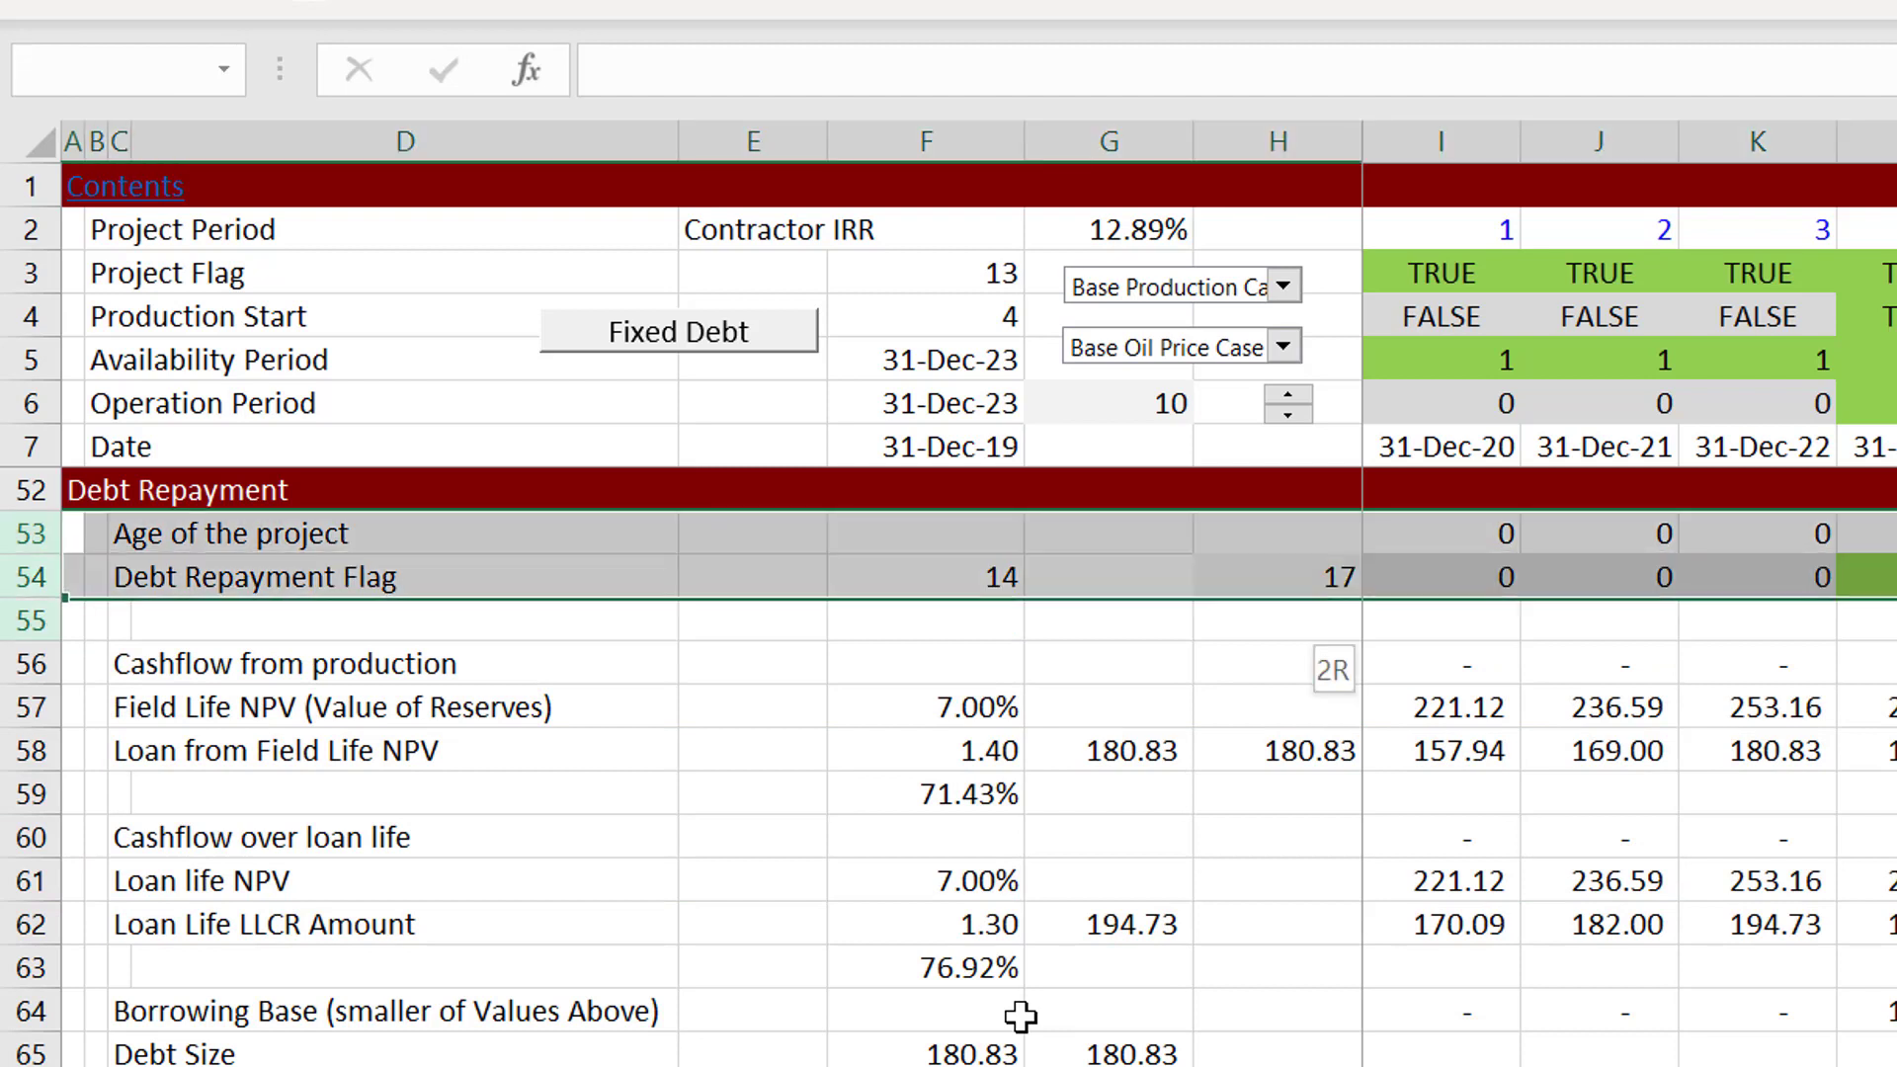
{"action": "key", "text": "shift+Down"}
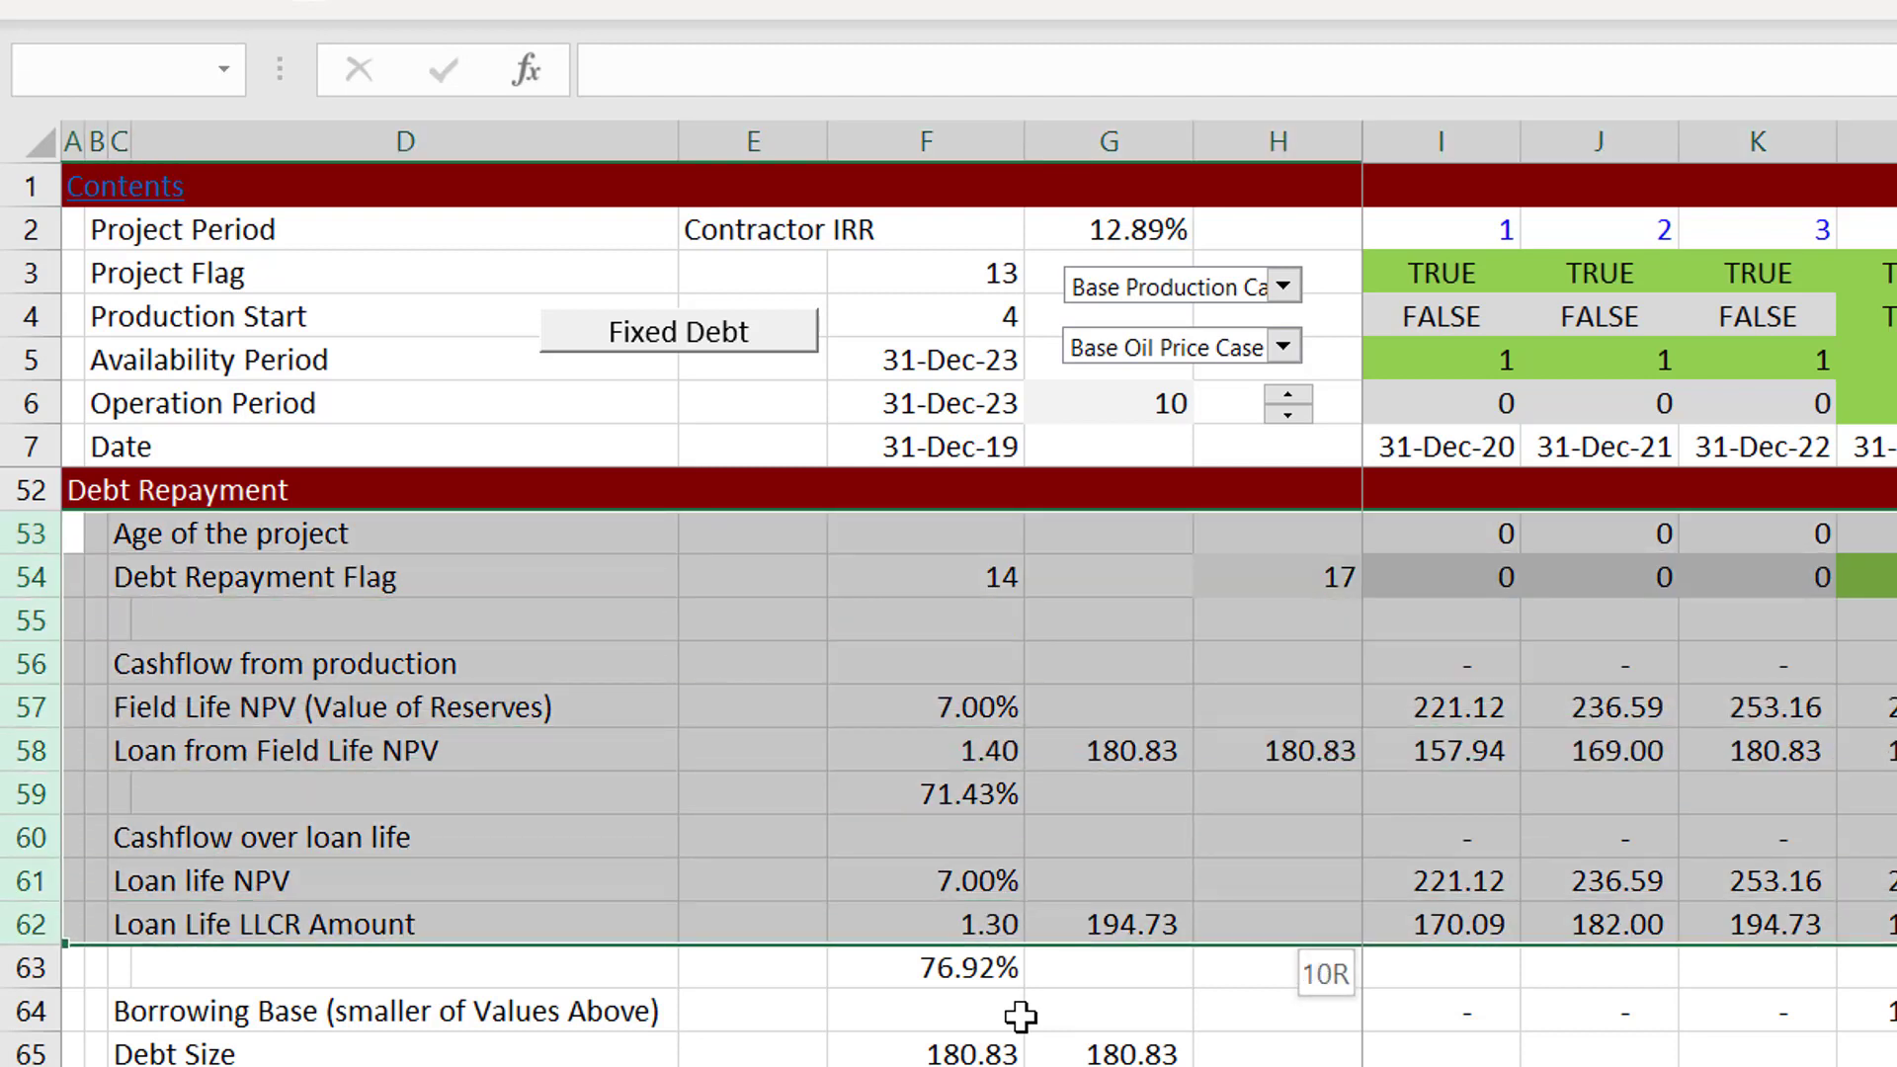
{"action": "key", "text": "shift+Down"}
{"action": "key", "text": "shift+Down"}
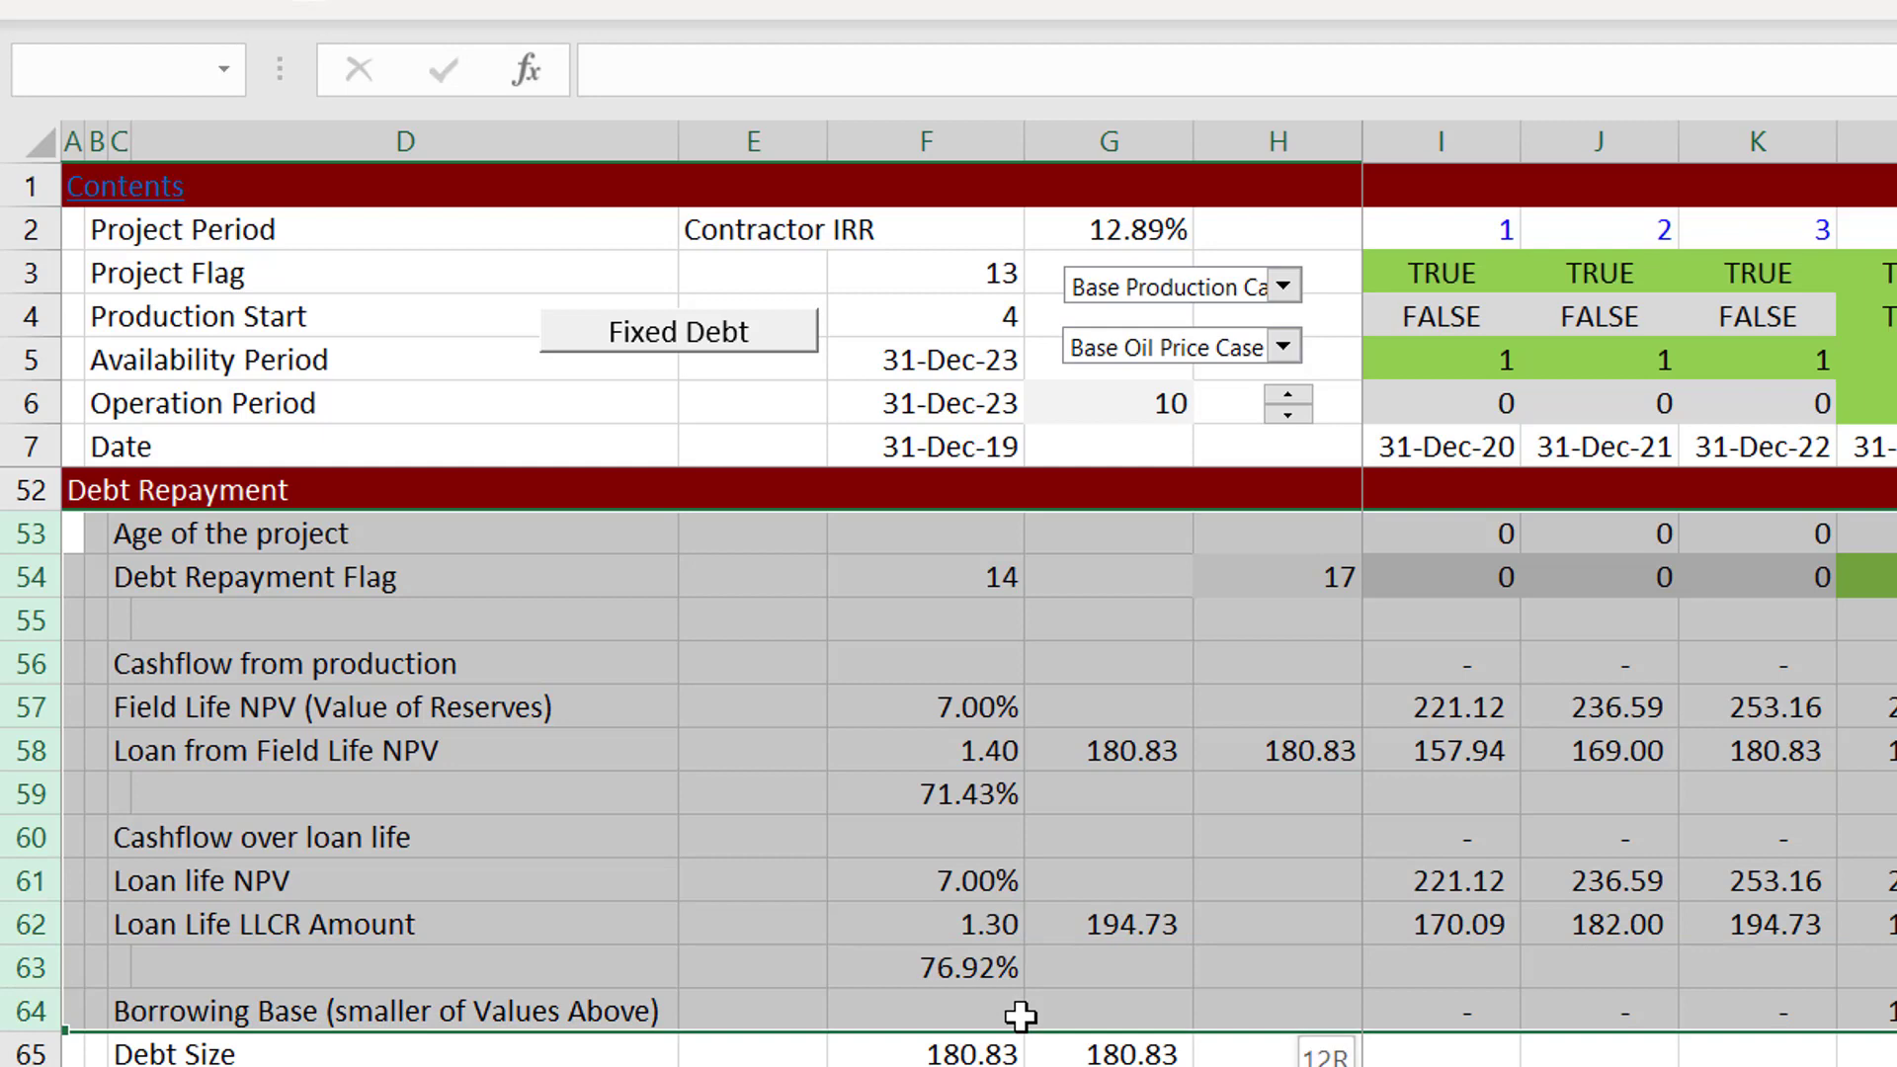
{"action": "key", "text": "shift+Down"}
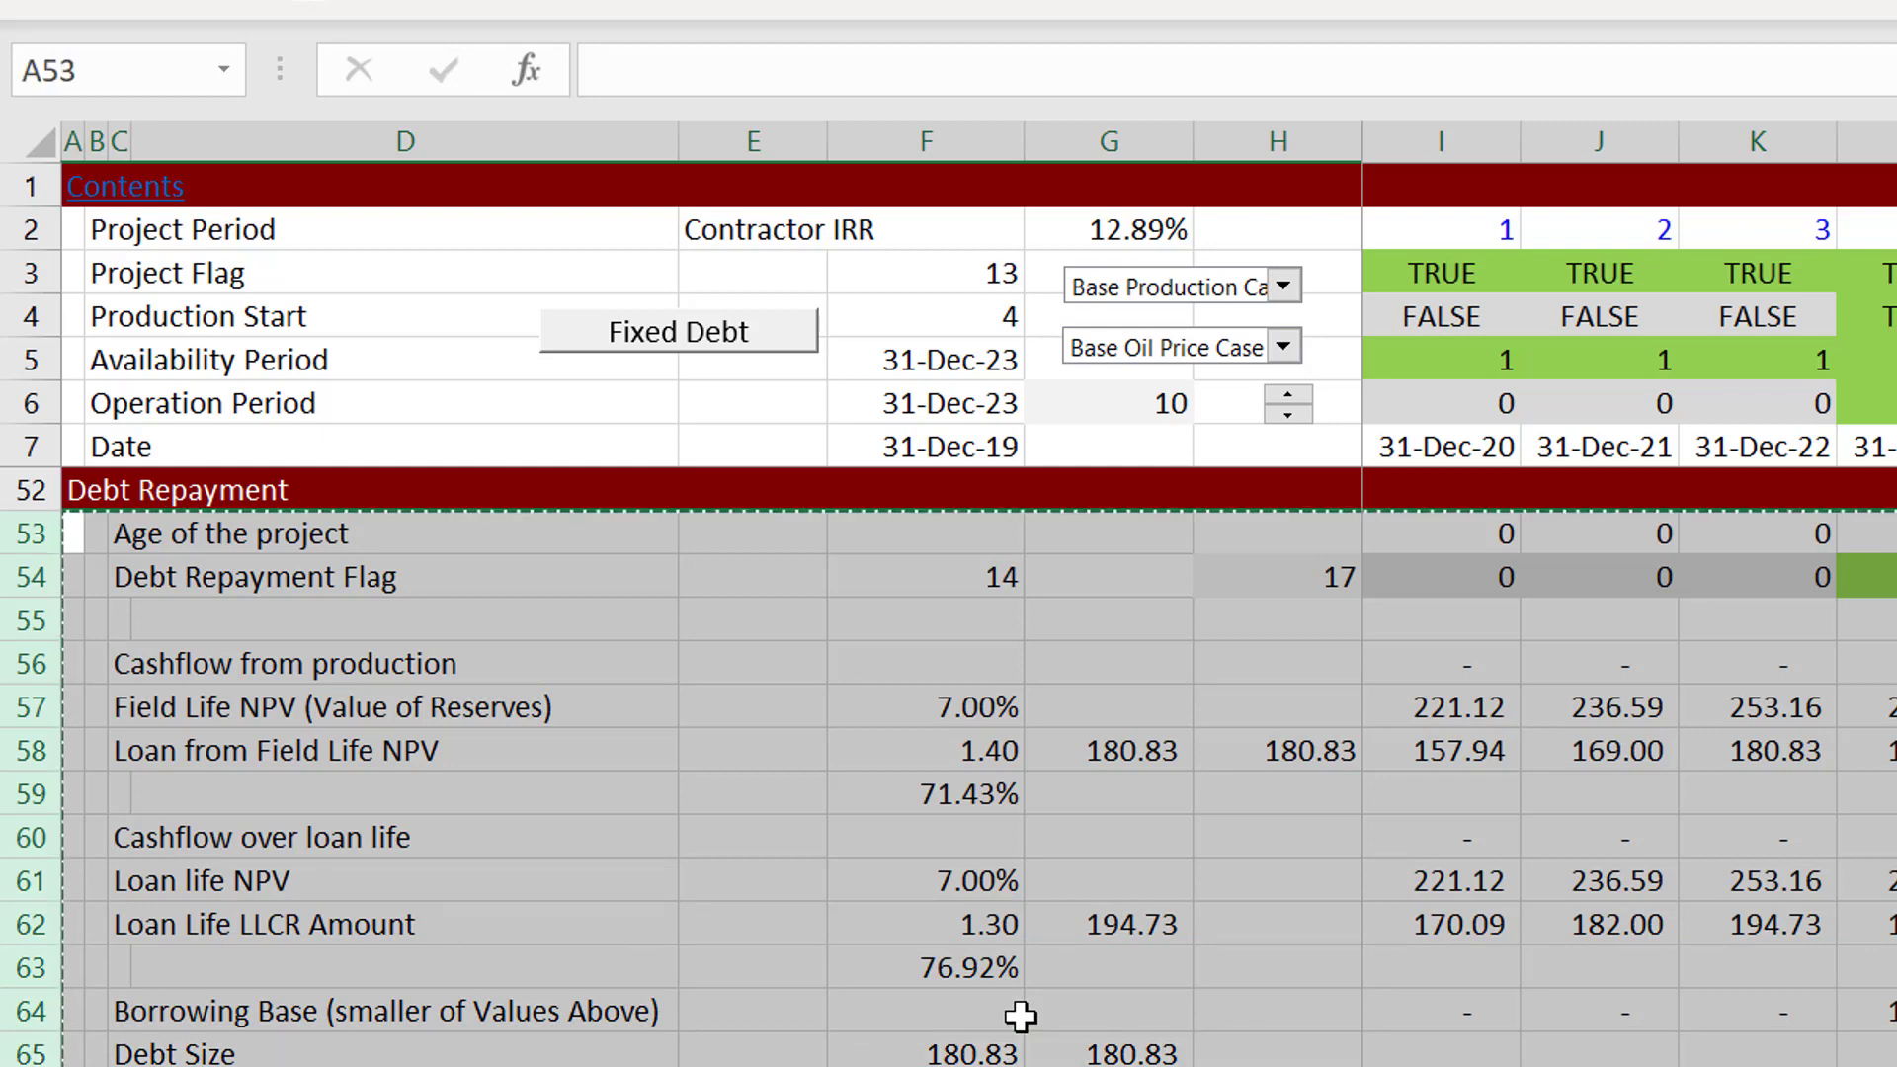
Paste the cut loan-sizing rows starting at row 19, in the empty area below Operating Cashflow.
{"action": "key", "text": "ctrl+Up"}
{"action": "key", "text": "ctrl+Up"}
{"action": "key", "text": "ctrl+Up"}
{"action": "key", "text": "Down"}
{"action": "key", "text": "Down"}
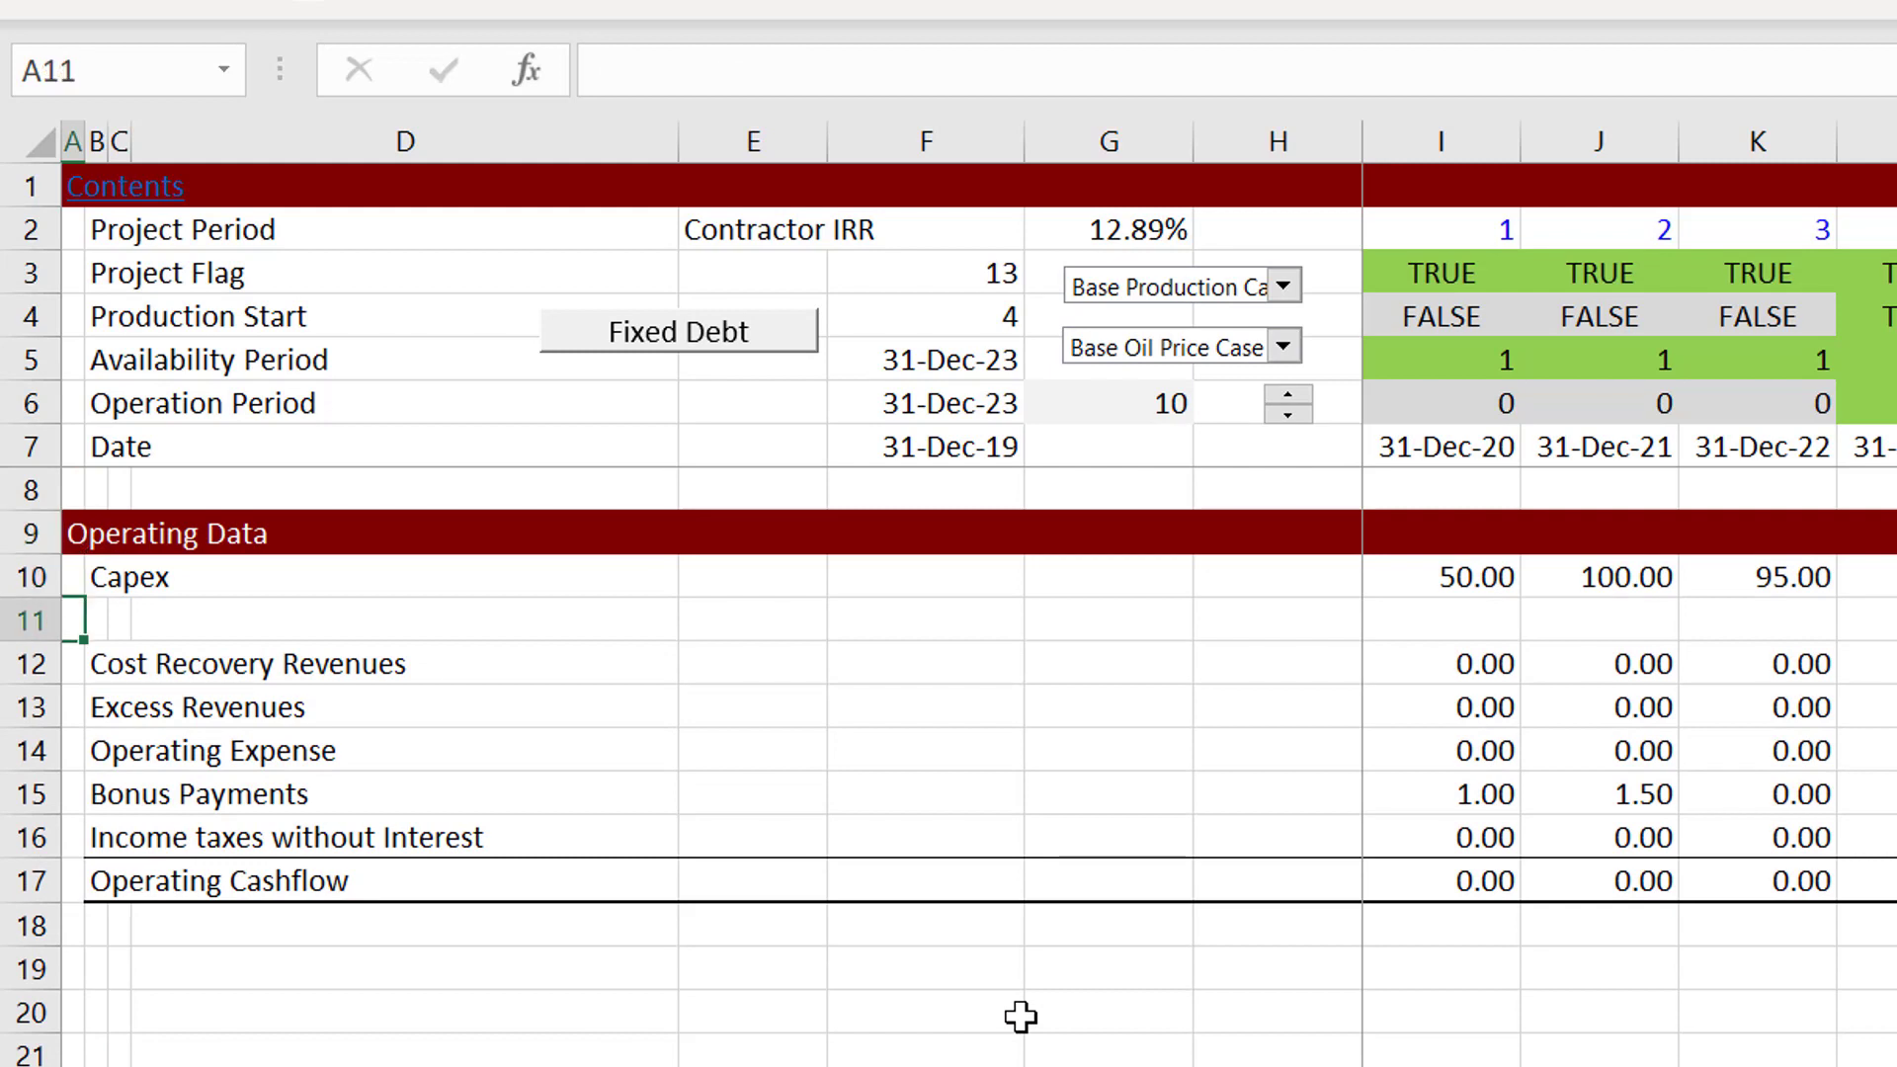
{"action": "key", "text": "Down"}
{"action": "key", "text": "Down"}
{"action": "key", "text": "Down"}
{"action": "key", "text": "Down"}
{"action": "key", "text": "Down"}
{"action": "key", "text": "Down"}
{"action": "key", "text": "Down"}
{"action": "key", "text": "Down"}
{"action": "key", "text": "Down"}
{"action": "key", "text": "Down"}
{"action": "key", "text": "Down"}
{"action": "key", "text": "Down"}
{"action": "key", "text": "Down"}
{"action": "key", "text": "Down"}
{"action": "key", "text": "Down"}
{"action": "key", "text": "Down"}
{"action": "key", "text": "Down"}
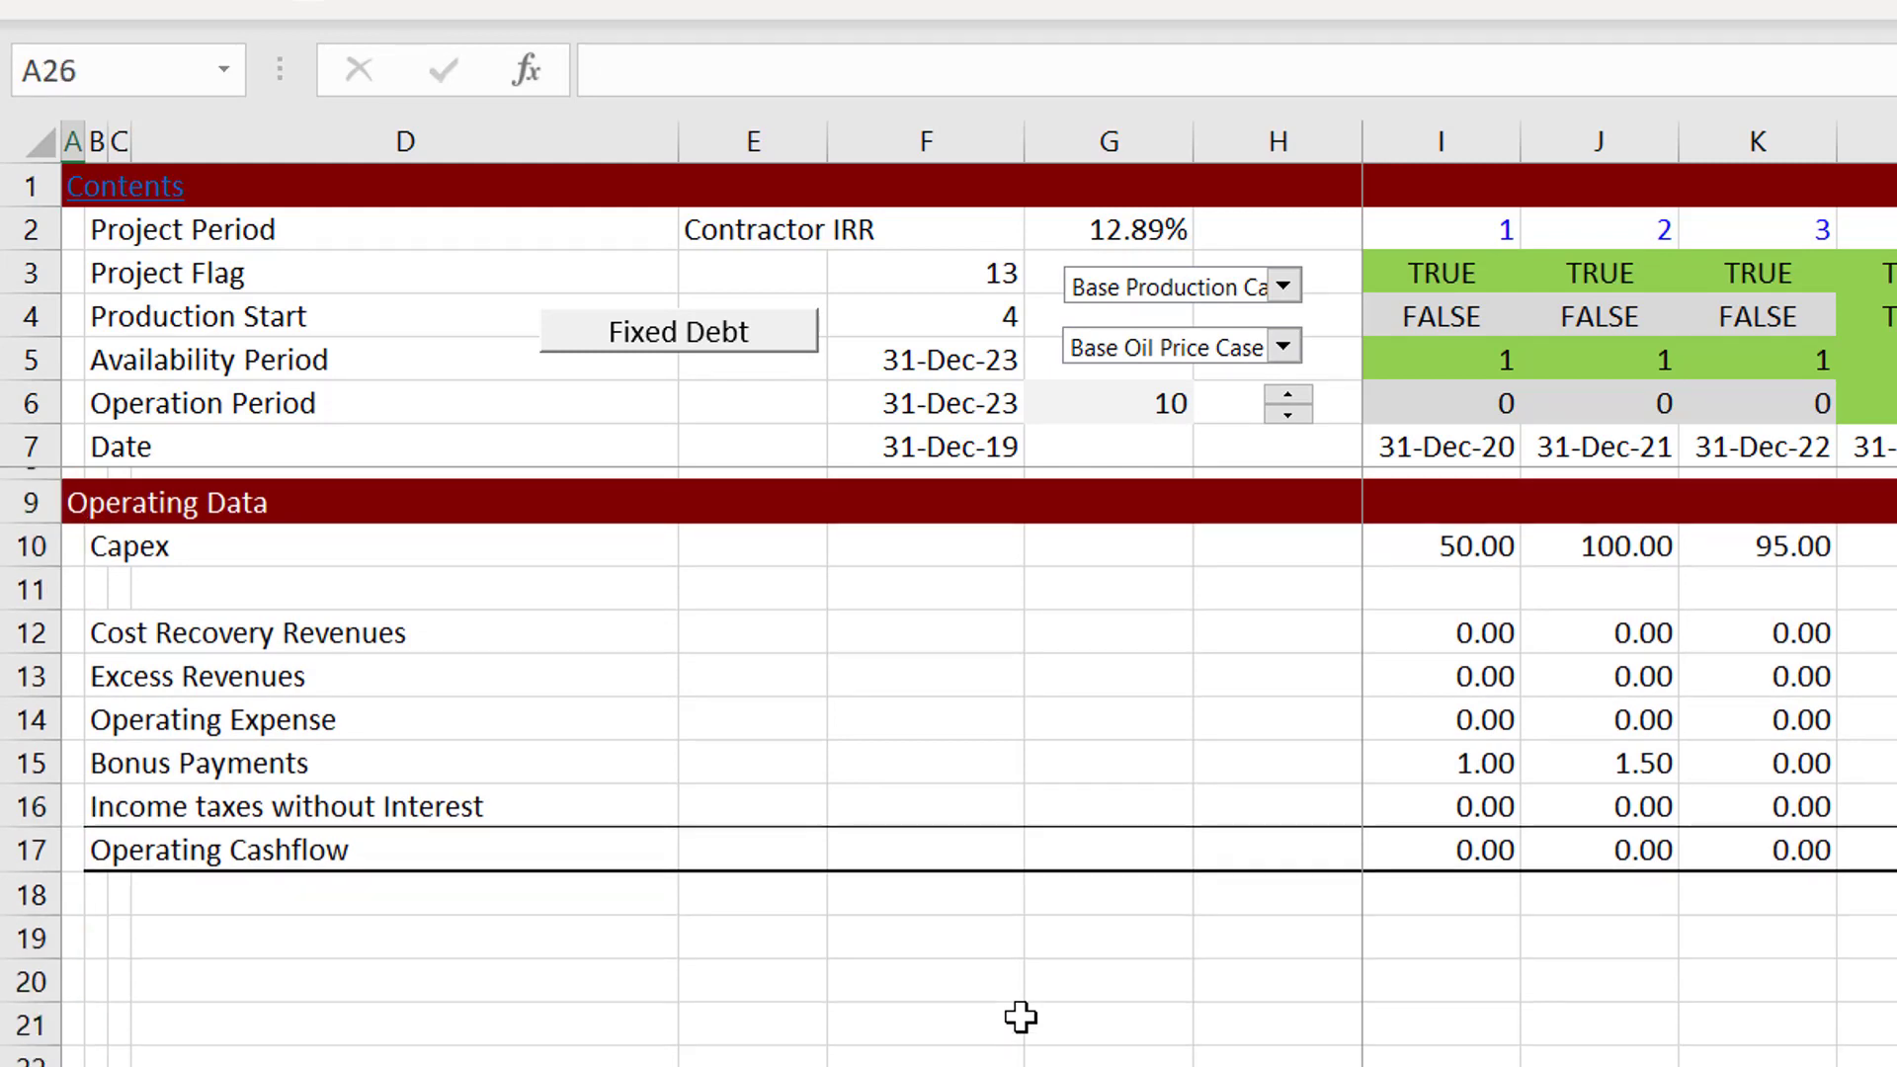
{"action": "key", "text": "Up"}
{"action": "key", "text": "Up"}
{"action": "key", "text": "Up"}
{"action": "key", "text": "Up"}
{"action": "key", "text": "Up"}
{"action": "key", "text": "Up"}
{"action": "key", "text": "Up"}
{"action": "key", "text": "Up"}
{"action": "key", "text": "Up"}
{"action": "key", "text": "Up"}
{"action": "key", "text": "Up"}
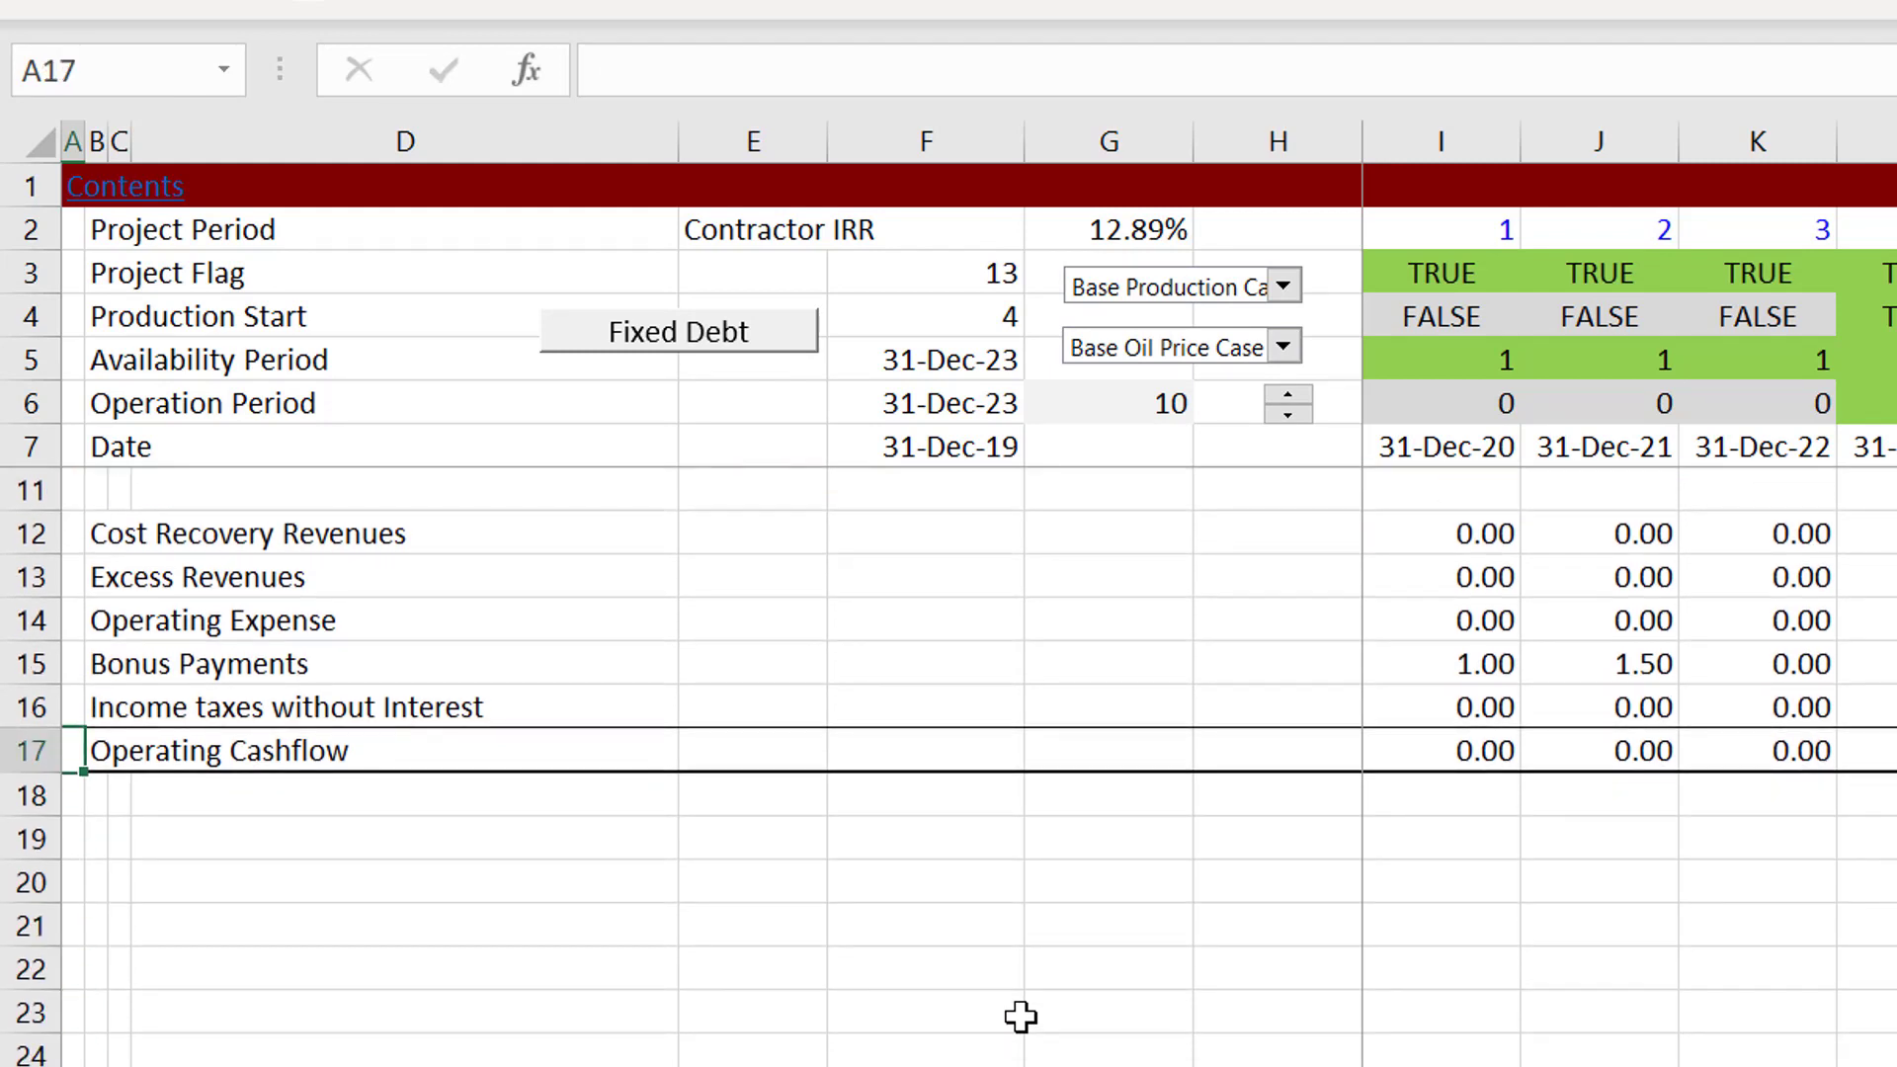
{"action": "key", "text": "Down"}
{"action": "key", "text": "Down"}
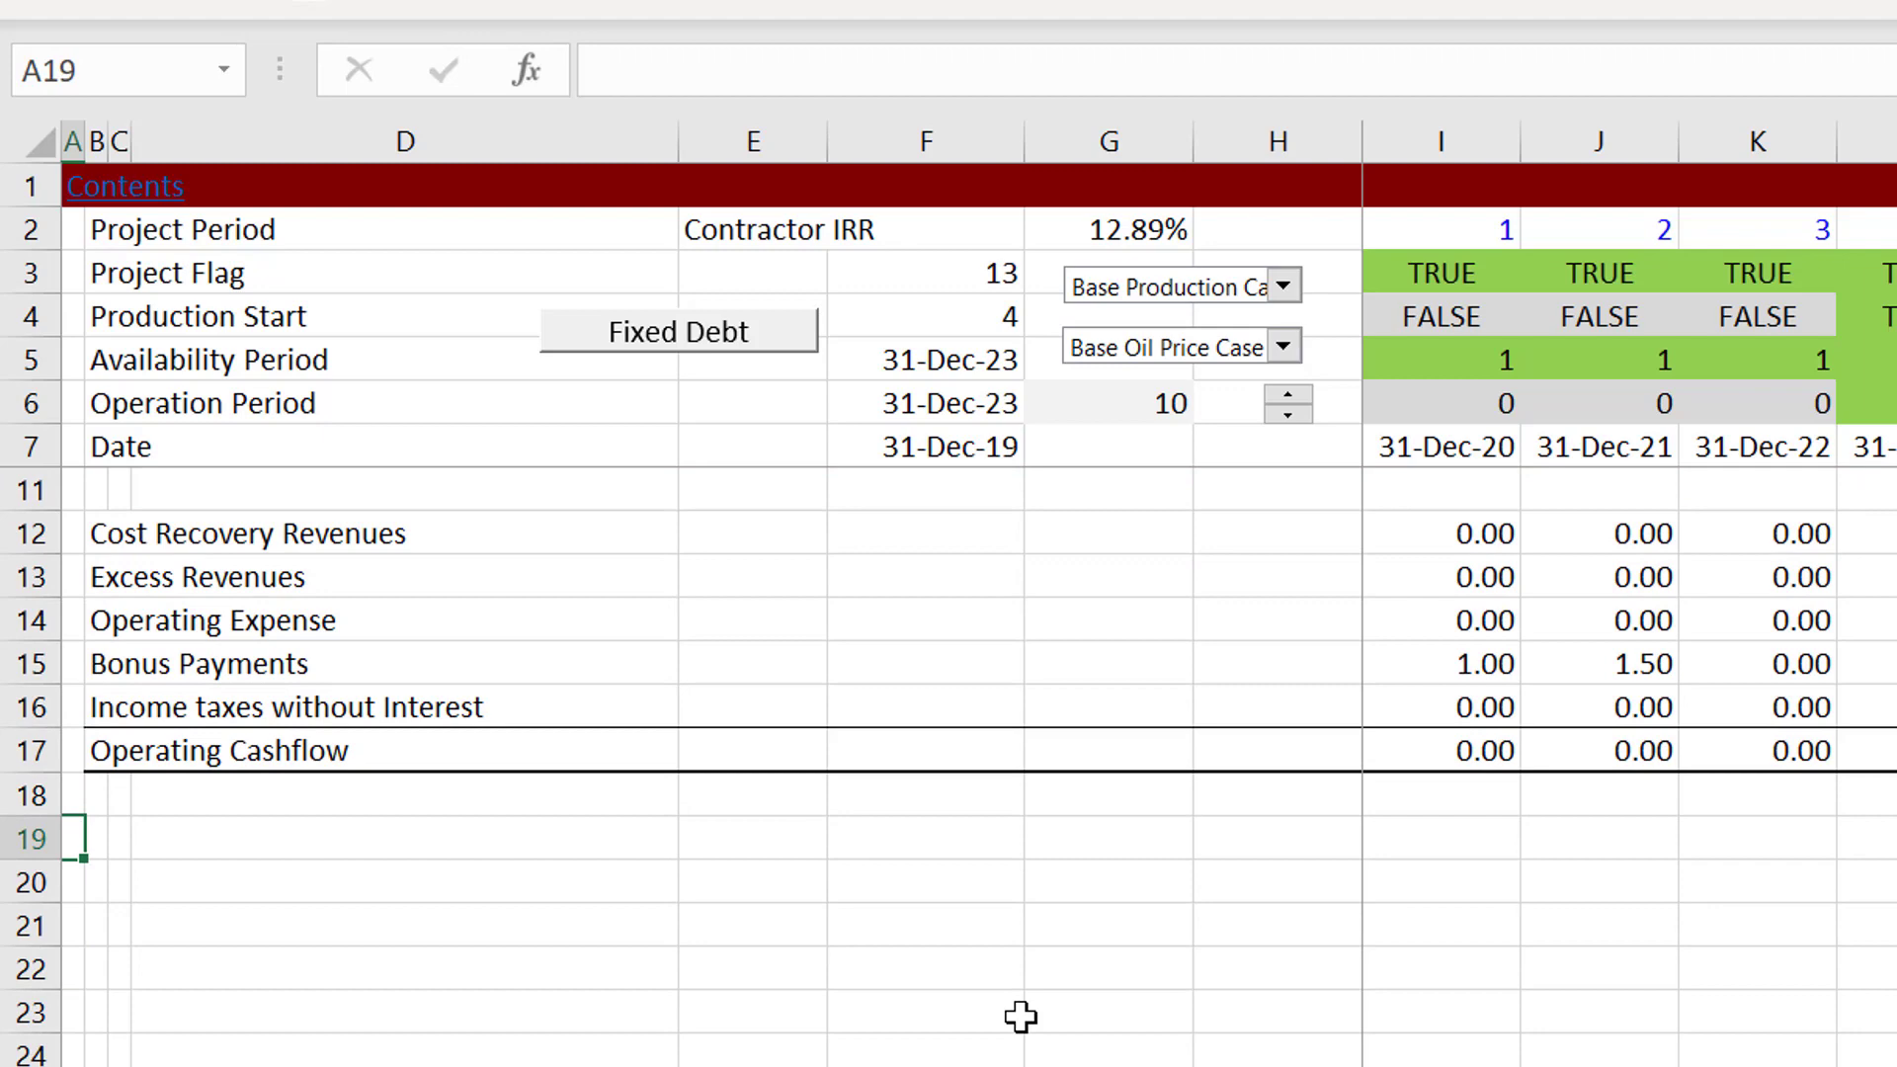
{"action": "key", "text": "Down"}
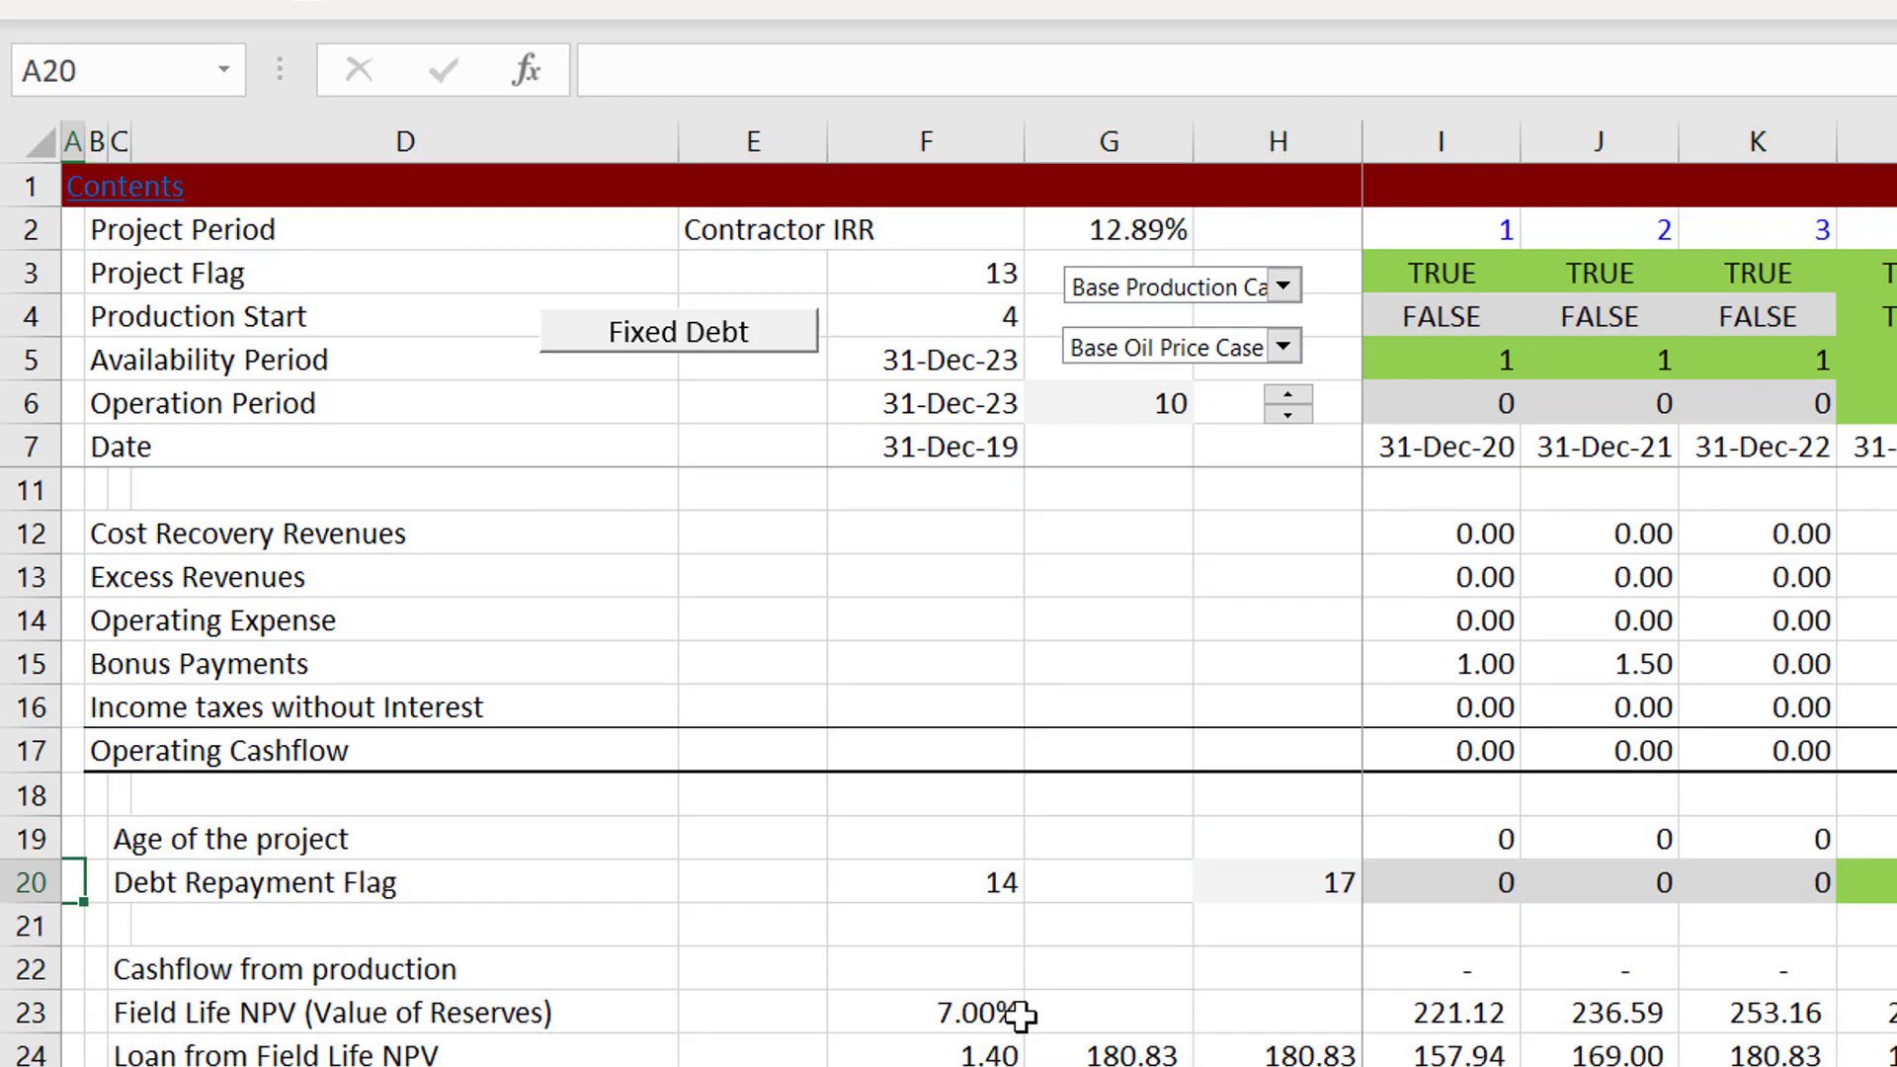
Look over the pasted loan-sizing rows beneath Operating Cashflow and return to the blank row above them.
{"action": "key", "text": "Down"}
{"action": "key", "text": "Down"}
{"action": "key", "text": "Down"}
{"action": "key", "text": "Down"}
{"action": "key", "text": "Down"}
{"action": "key", "text": "Down"}
{"action": "key", "text": "Down"}
{"action": "key", "text": "Down"}
{"action": "key", "text": "Up"}
{"action": "key", "text": "Up"}
{"action": "key", "text": "Up"}
{"action": "key", "text": "Up"}
{"action": "key", "text": "Up"}
{"action": "key", "text": "Up"}
{"action": "key", "text": "Up"}
{"action": "key", "text": "Up"}
{"action": "key", "text": "Up"}
{"action": "key", "text": "Up"}
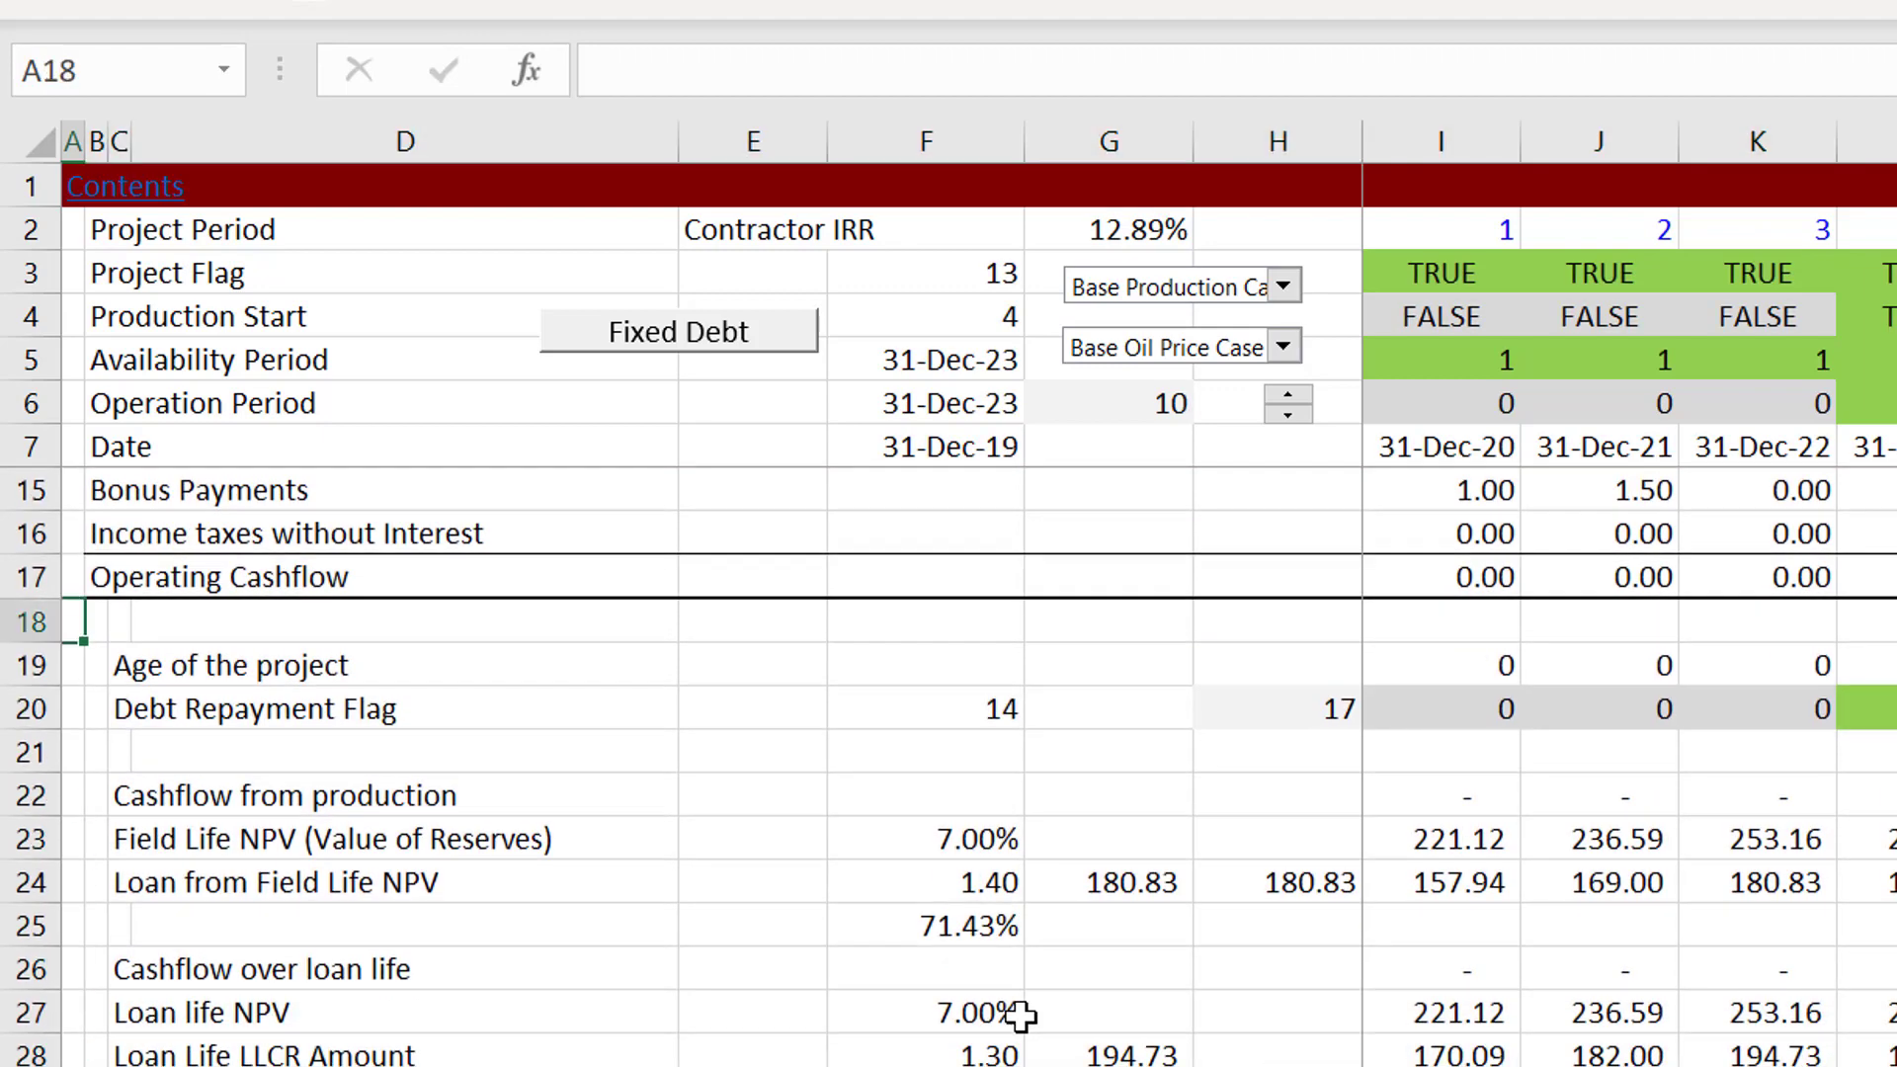
Insert a row at row 19 above Age of the project and enter the section title Borrowing Base in column A.
{"action": "key", "text": "Down"}
{"action": "key", "text": "shift+space"}
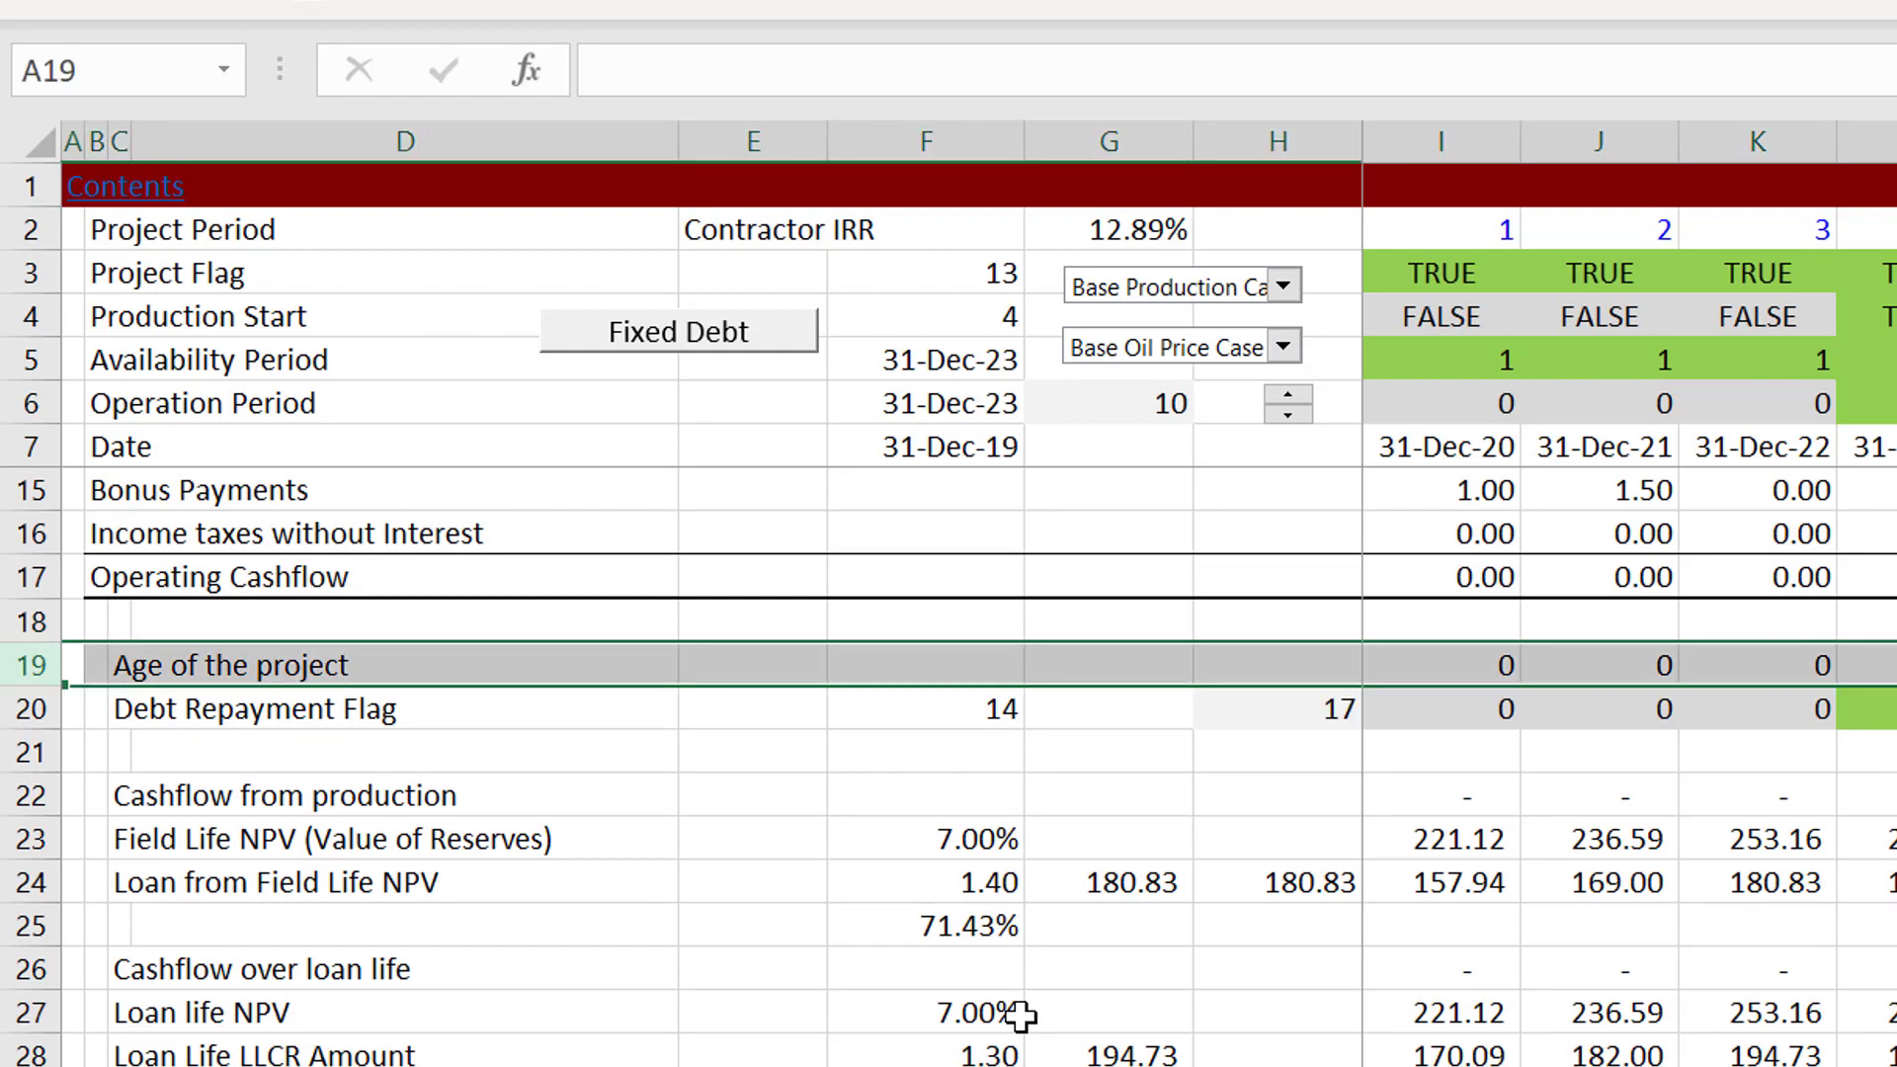
{"action": "key", "text": "ctrl+shift+plus"}
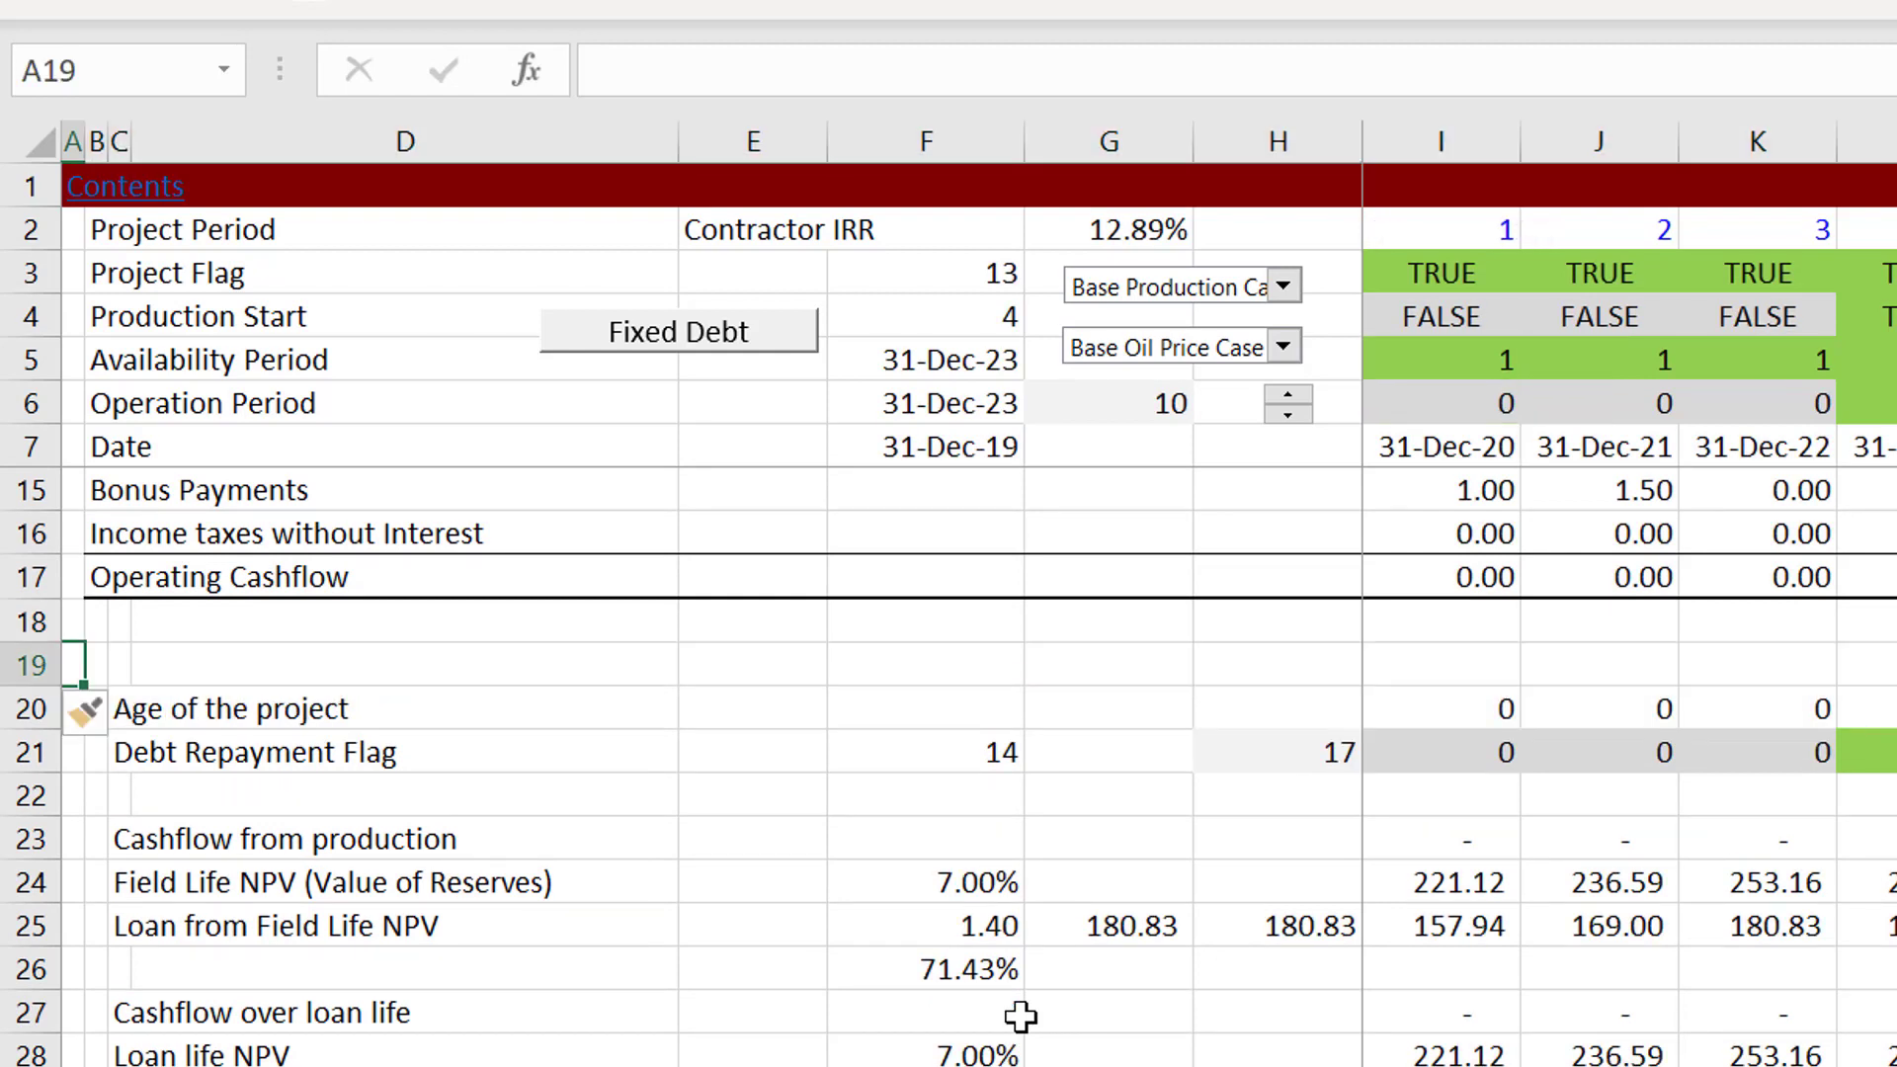
{"action": "type", "text": "Borrowin"}
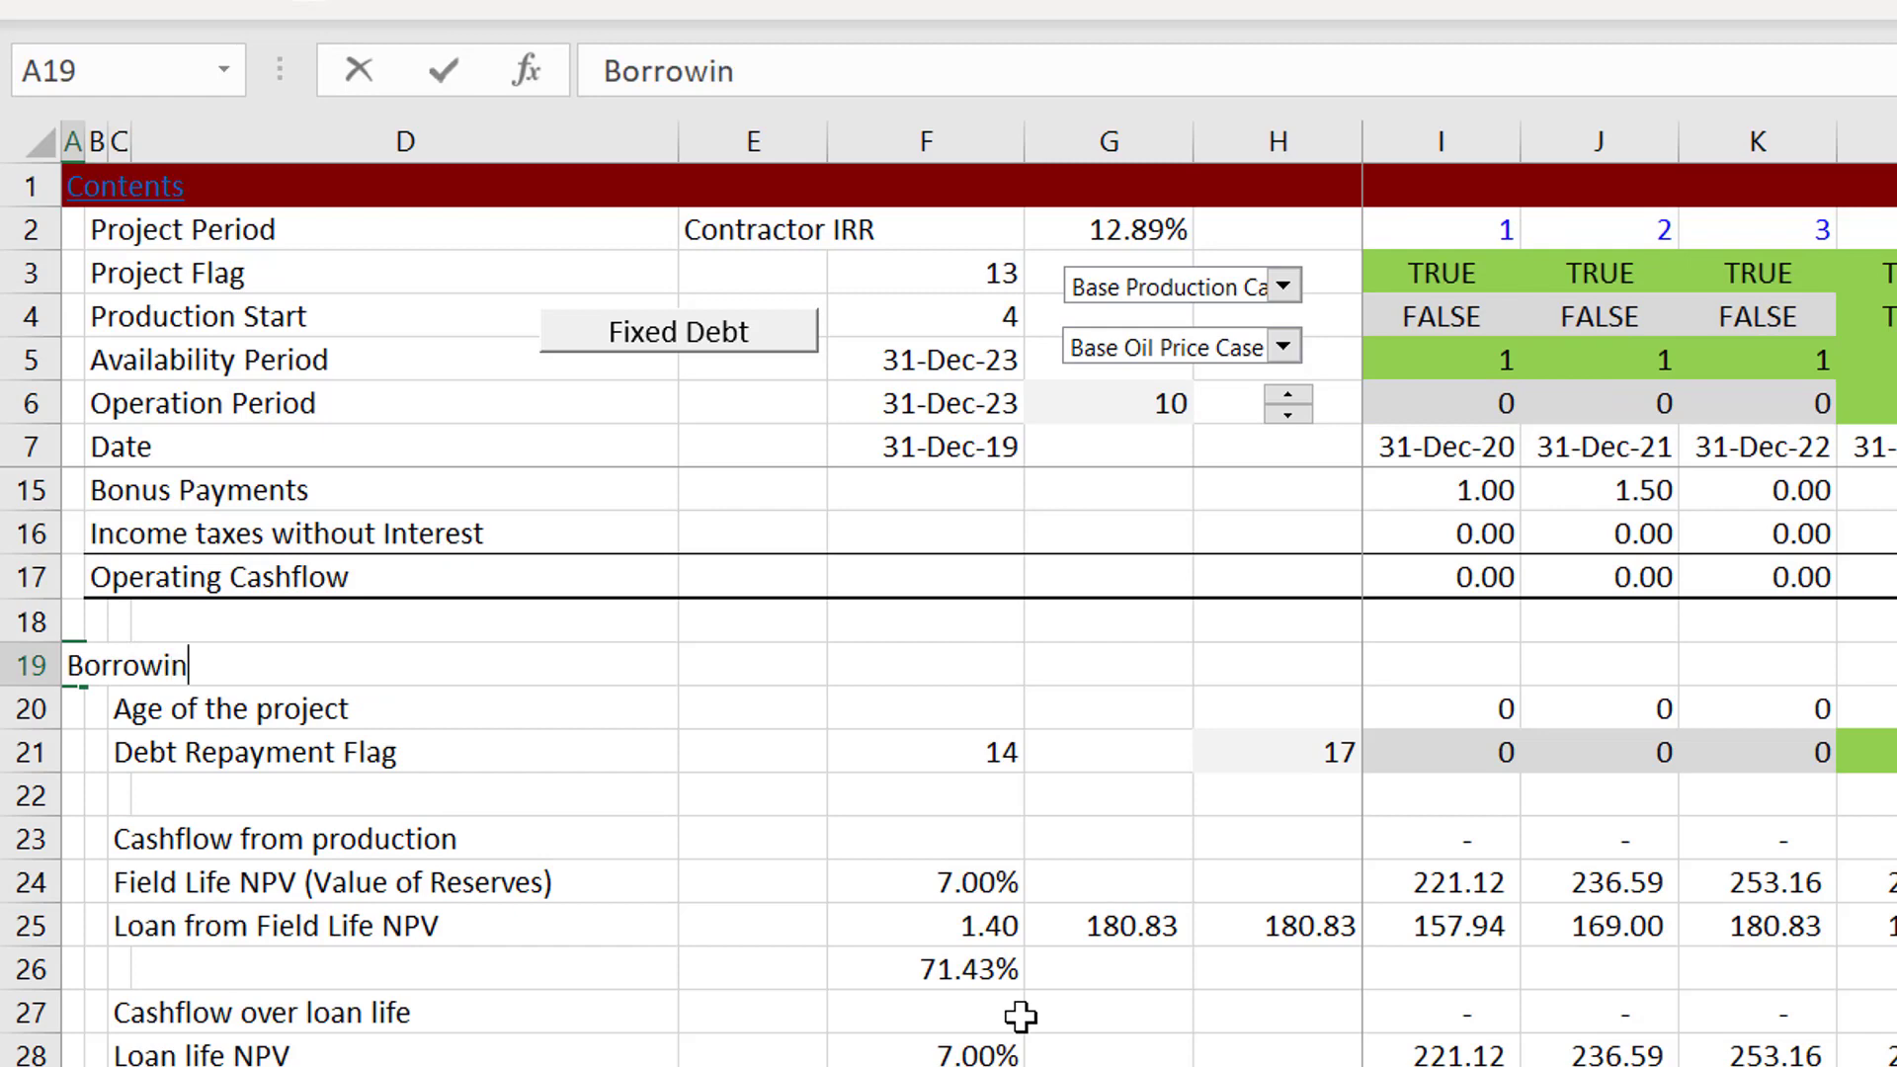
{"action": "type", "text": "g Base"}
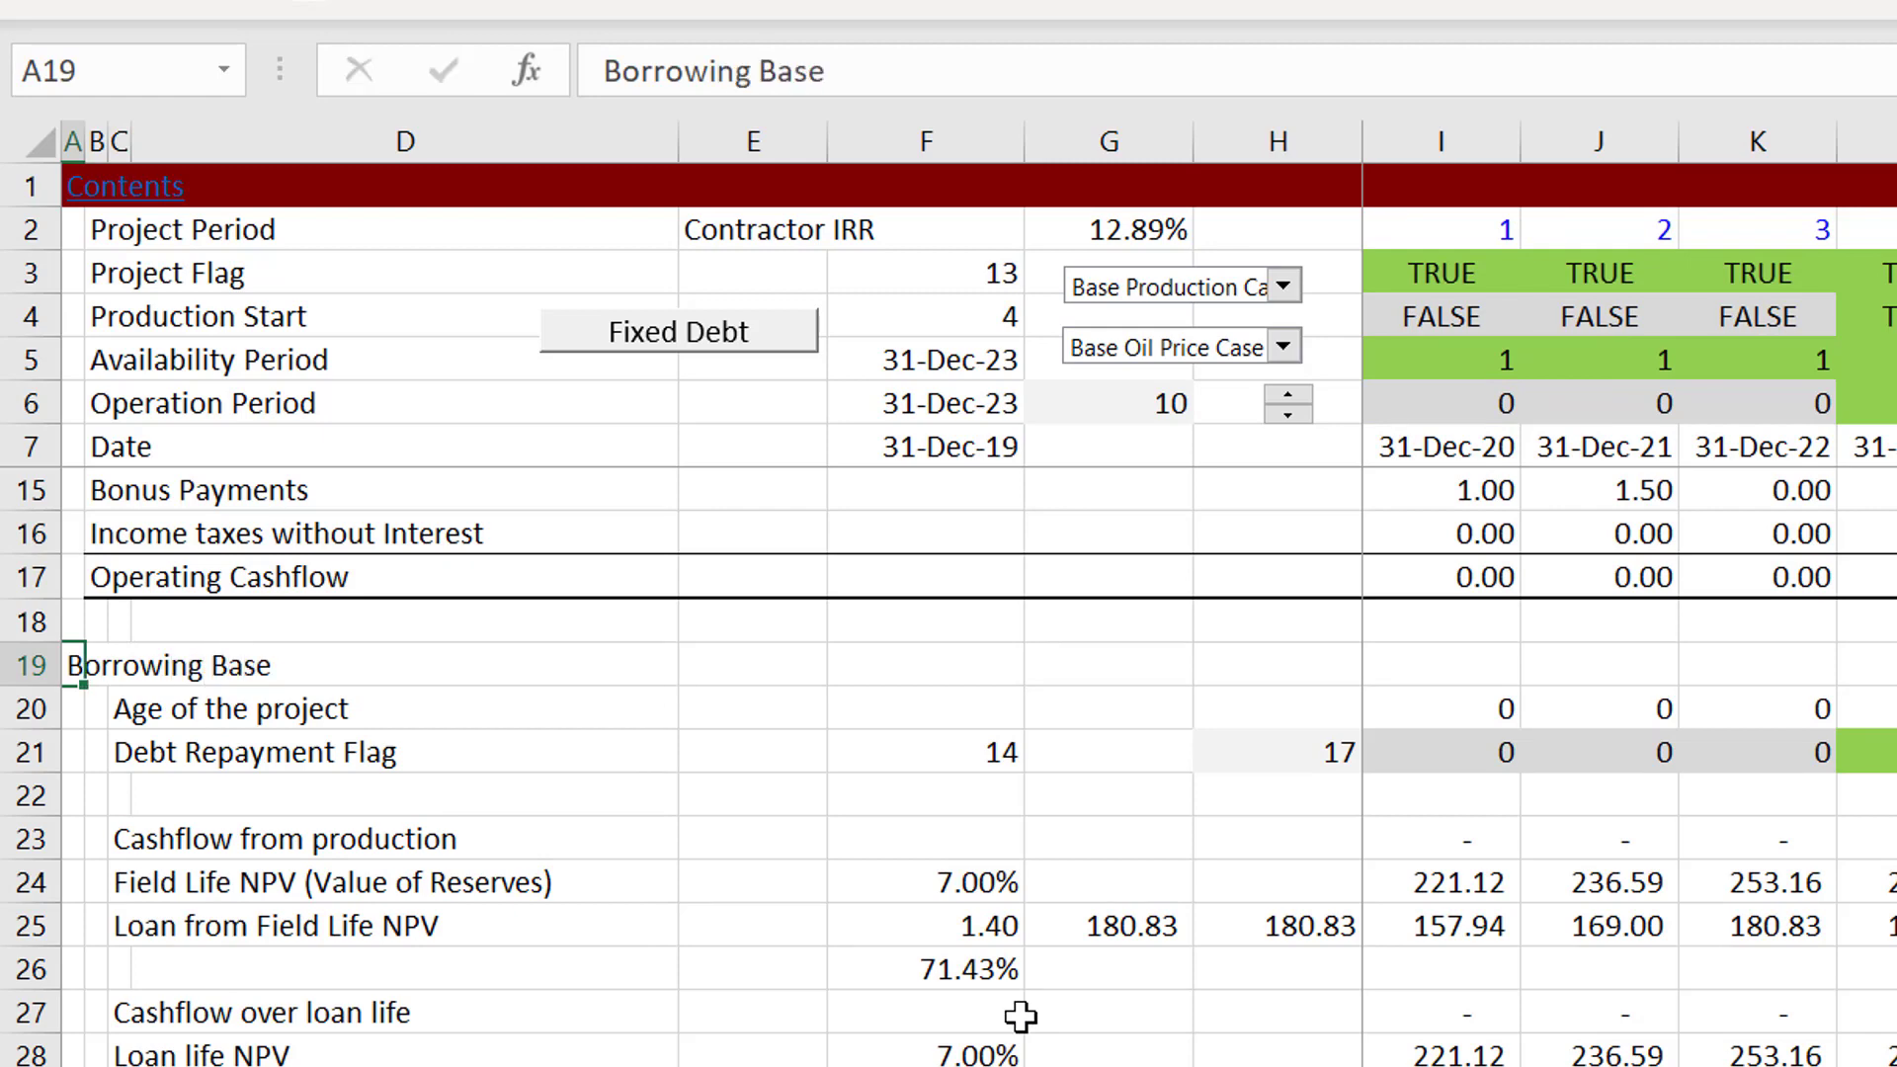
{"action": "key", "text": "Return"}
Delete the surplus blank rows 34 and 35 above the Uses and Sources for Debt Size heading.
{"action": "key", "text": "Page_Down"}
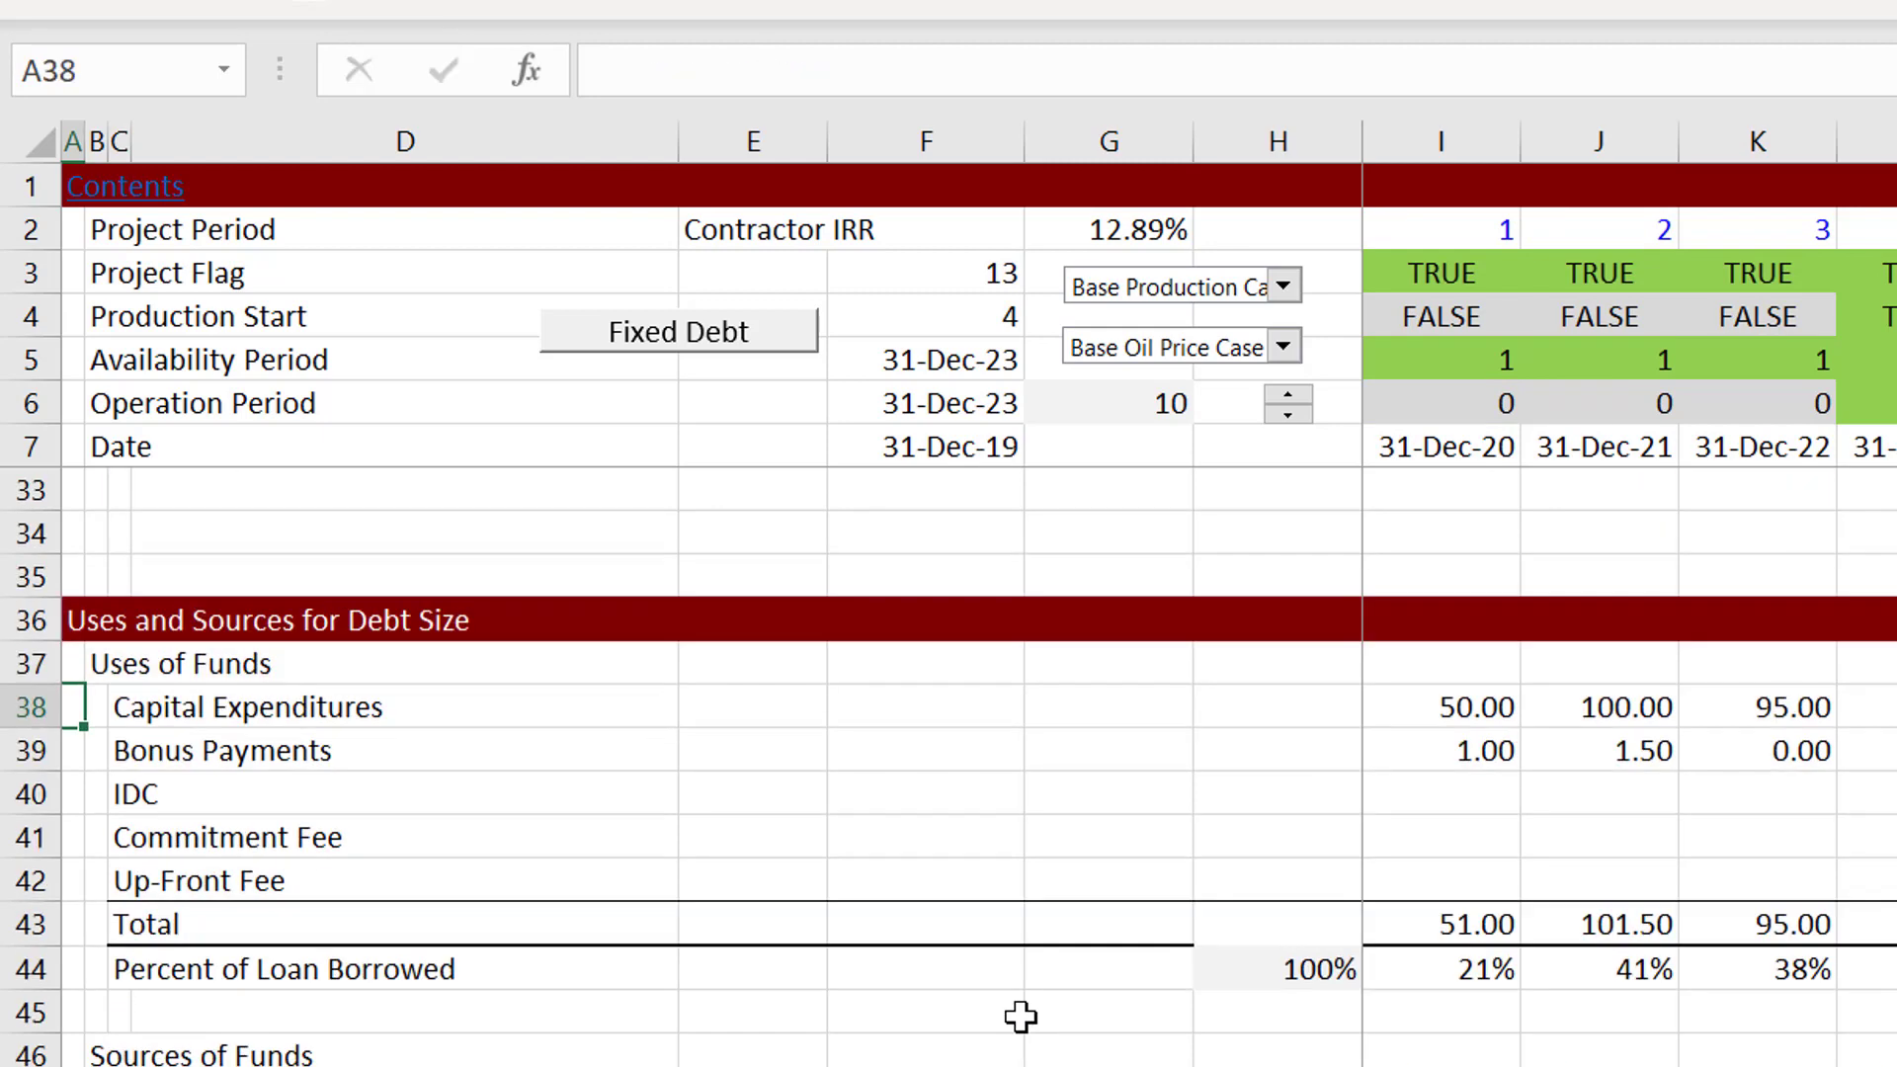
{"action": "key", "text": "Page_Up"}
{"action": "key", "text": "Page_Down"}
{"action": "key", "text": "Up"}
{"action": "key", "text": "Up"}
{"action": "key", "text": "Up"}
{"action": "key", "text": "Up"}
{"action": "key", "text": "Up"}
{"action": "key", "text": "Up"}
{"action": "key", "text": "Up"}
{"action": "key", "text": "Up"}
{"action": "key", "text": "Up"}
{"action": "key", "text": "Up"}
{"action": "key", "text": "Up"}
{"action": "key", "text": "Down"}
{"action": "key", "text": "Down"}
{"action": "key", "text": "Down"}
{"action": "key", "text": "Down"}
{"action": "key", "text": "Down"}
{"action": "key", "text": "Down"}
{"action": "key", "text": "Down"}
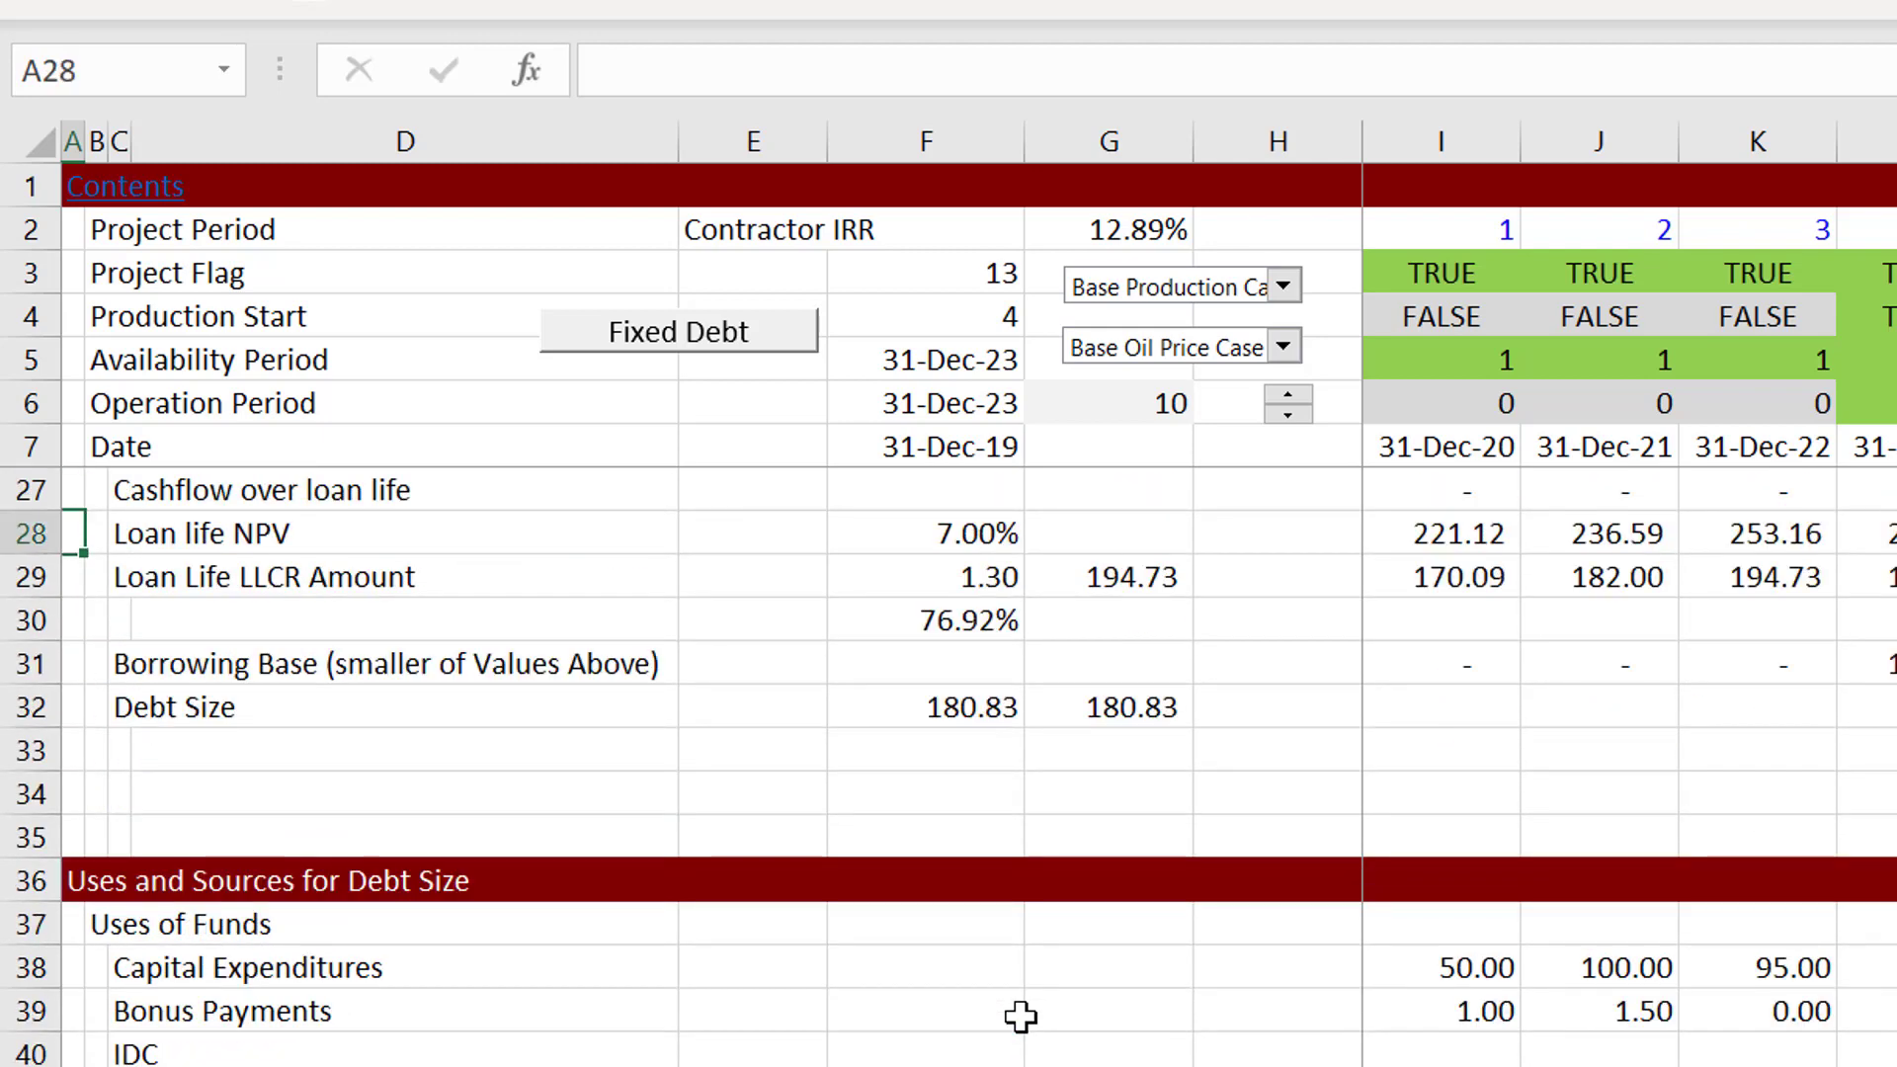
{"action": "key", "text": "shift+space"}
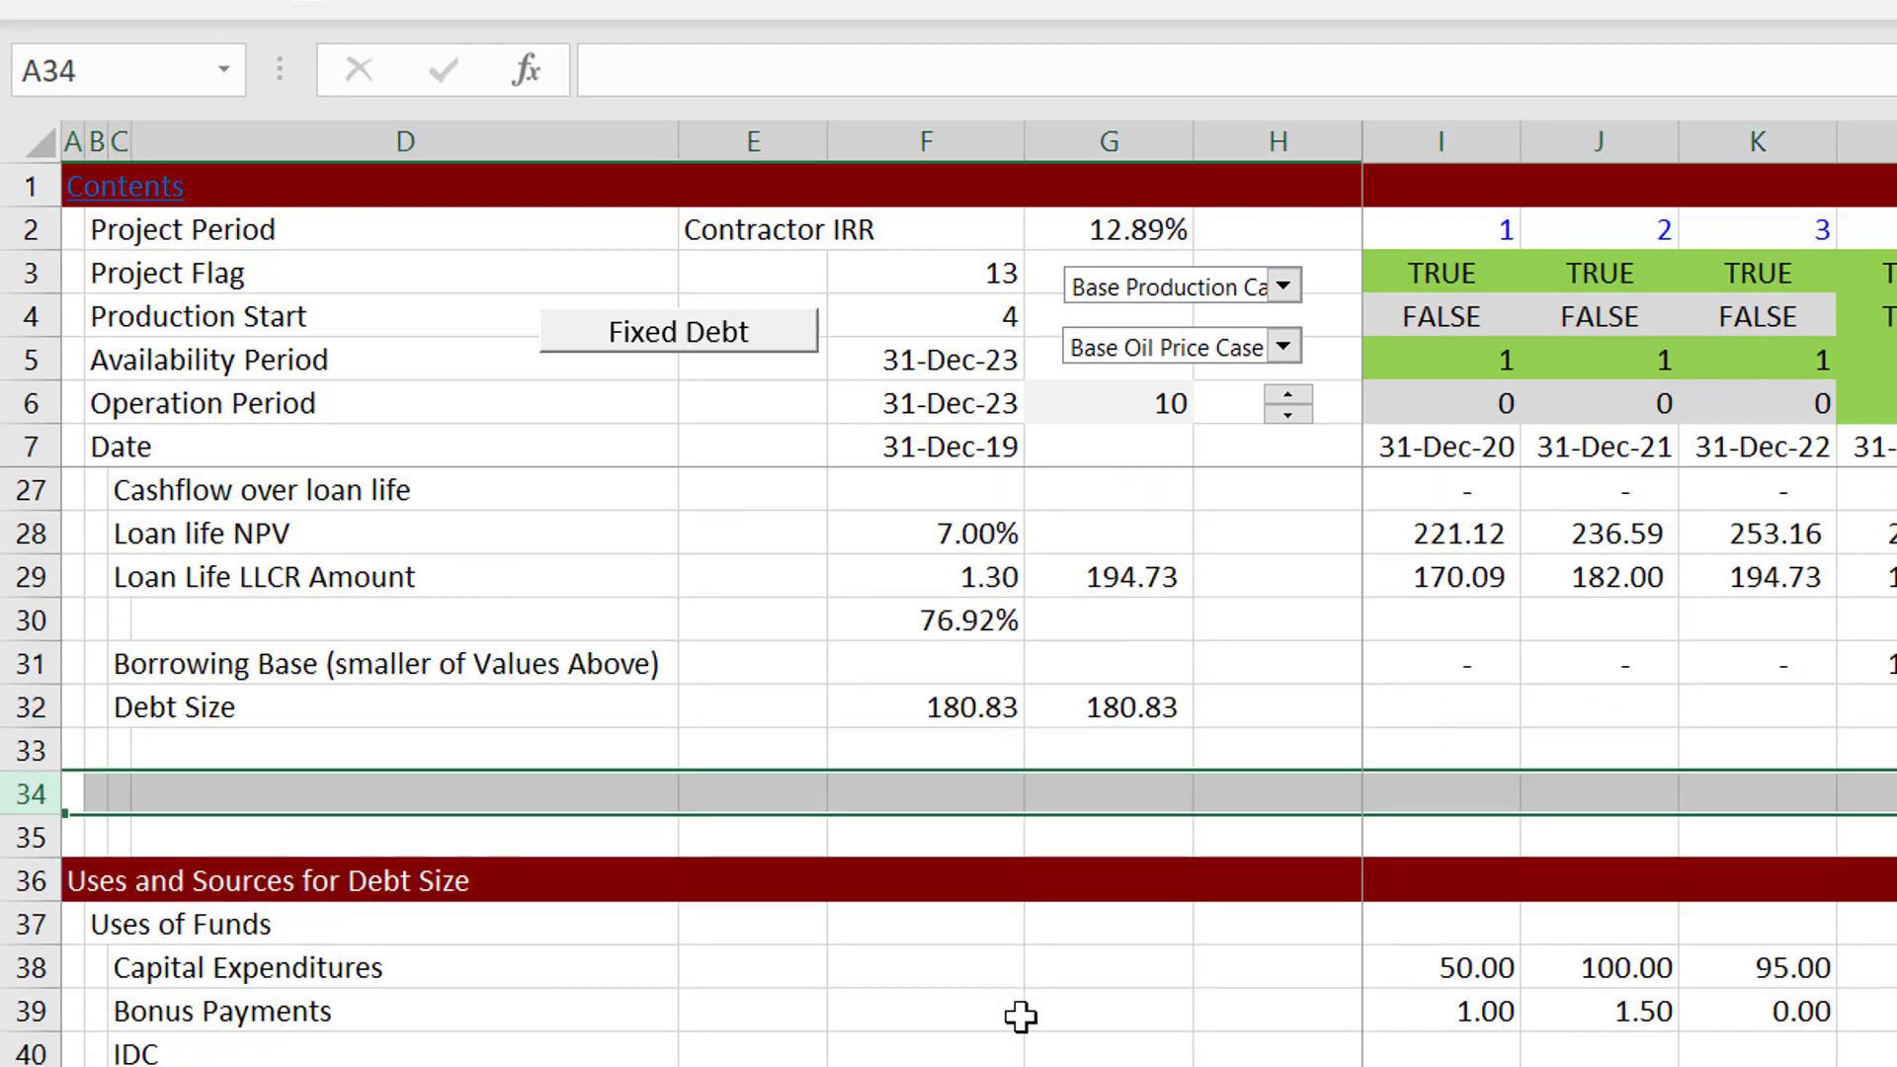
{"action": "key", "text": "shift+Down"}
{"action": "key", "text": "ctrl+minus"}
Reformat the sheet's colours with the Format Options macro, using Input Colour Option 1 and Flex Title Colour for the section headings.
{"action": "key", "text": "Up"}
{"action": "key", "text": "Up"}
{"action": "key", "text": "Up"}
{"action": "key", "text": "Up"}
{"action": "key", "text": "Up"}
{"action": "key", "text": "Up"}
{"action": "key", "text": "Up"}
{"action": "key", "text": "Up"}
{"action": "key", "text": "Up"}
{"action": "key", "text": "Up"}
{"action": "key", "text": "Up"}
{"action": "key", "text": "Up"}
{"action": "key", "text": "Up"}
{"action": "key", "text": "Up"}
{"action": "key", "text": "Up"}
{"action": "key", "text": "Up"}
{"action": "key", "text": "Up"}
{"action": "key", "text": "Up"}
{"action": "key", "text": "Up"}
{"action": "key", "text": "Up"}
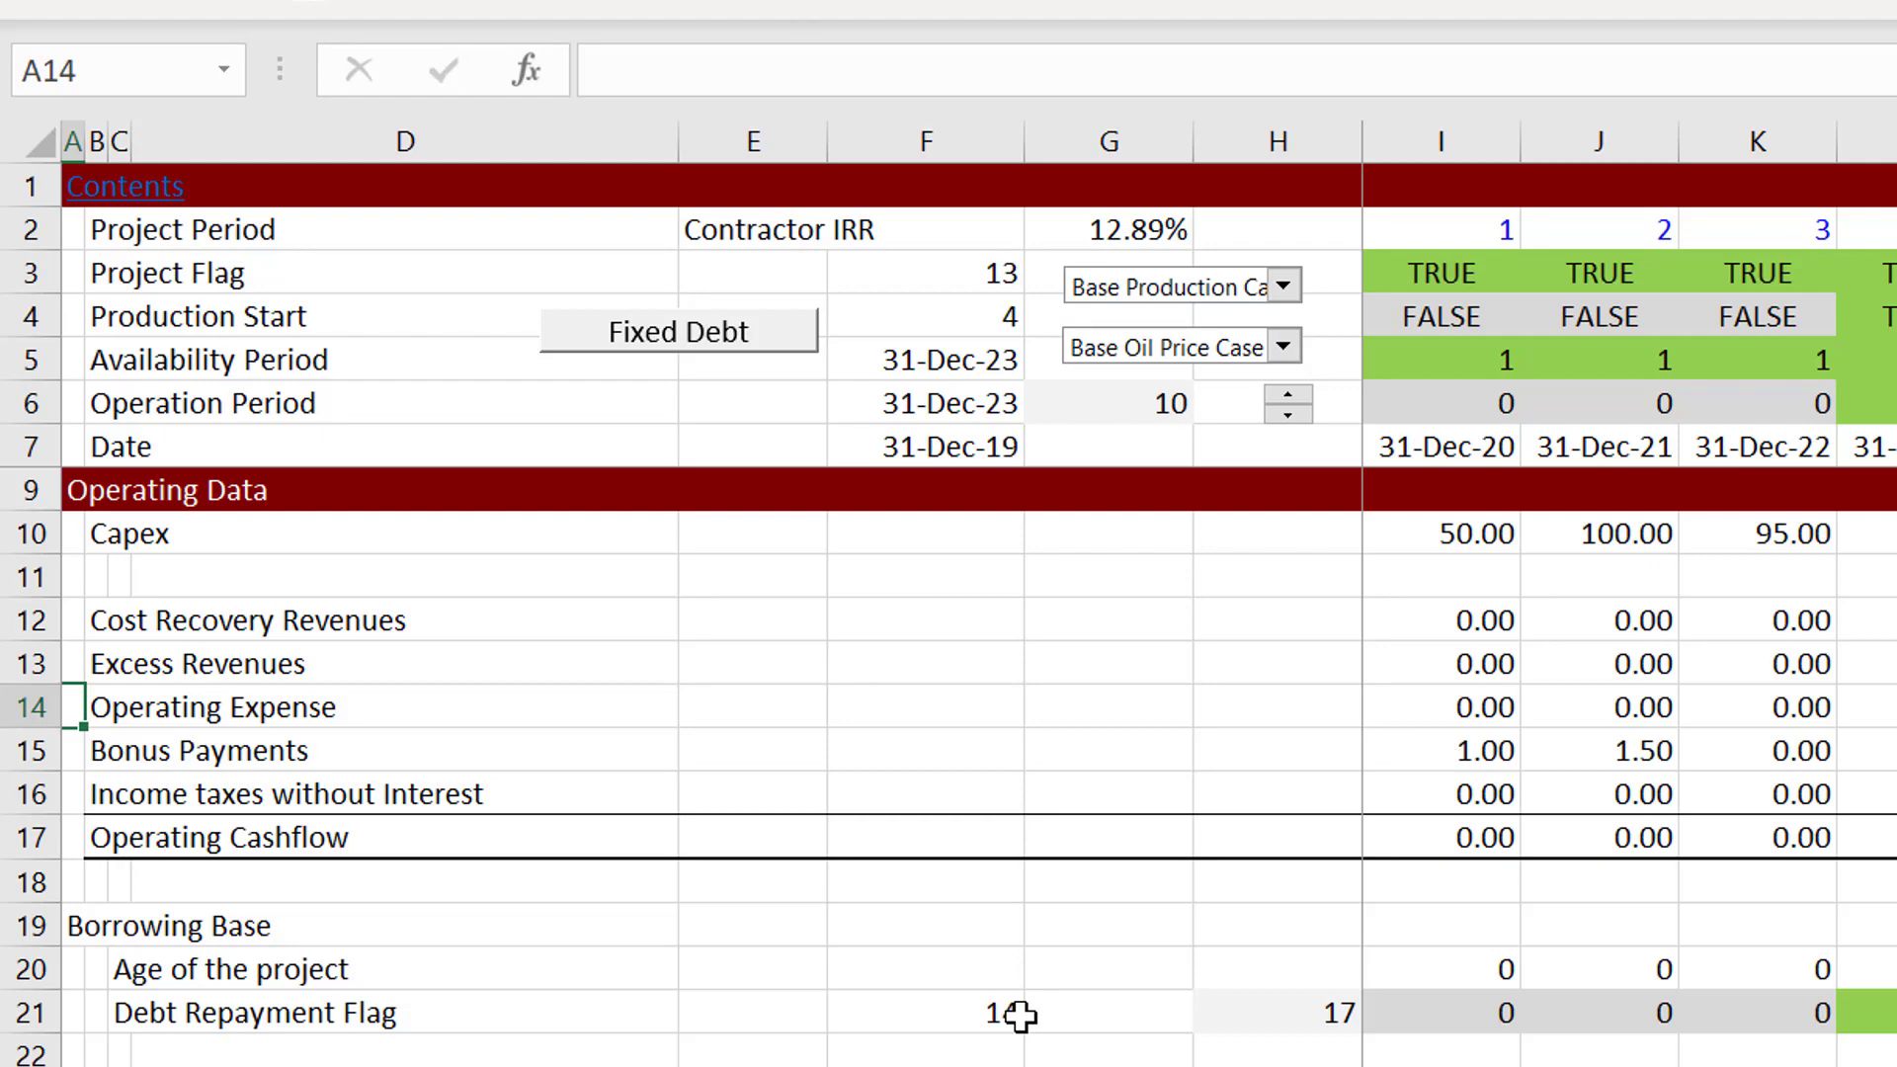
{"action": "key", "text": "ctrl+alt+c"}
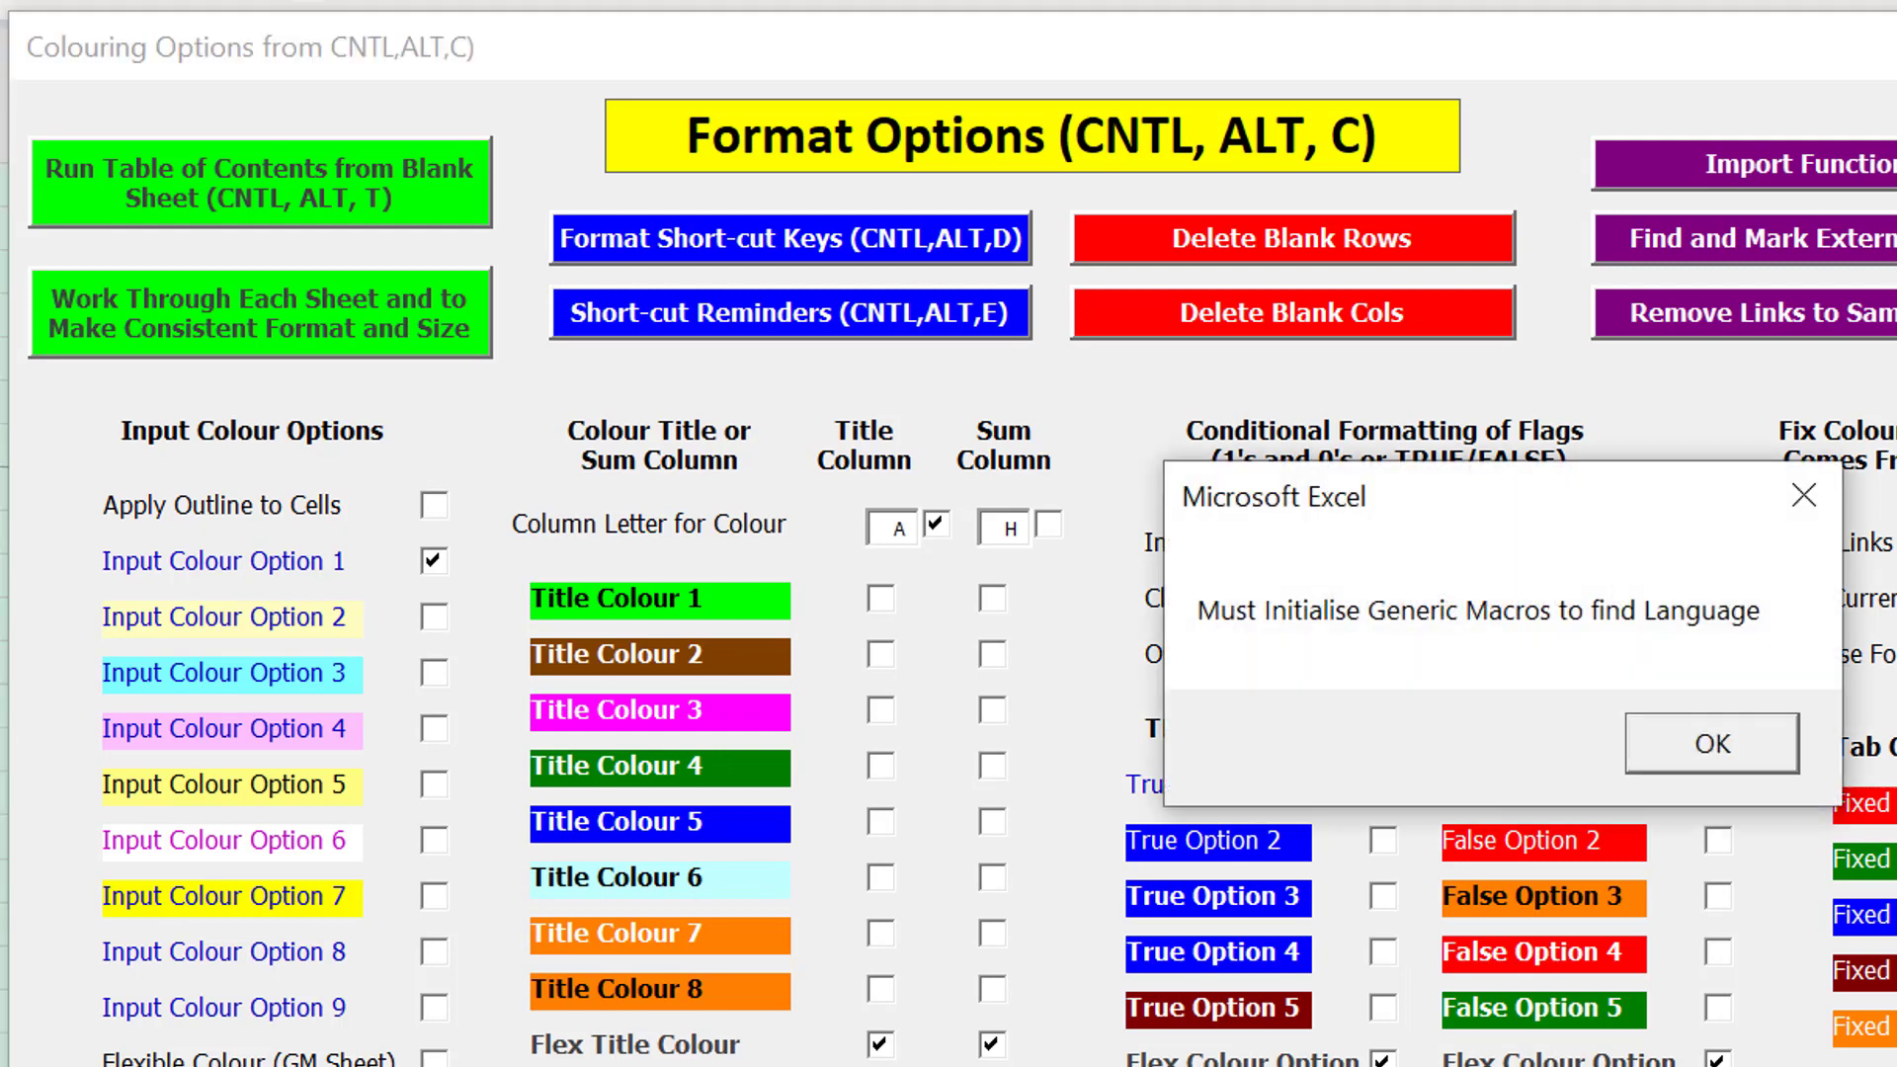
{"action": "left_click", "coordinate": [1701, 750]}
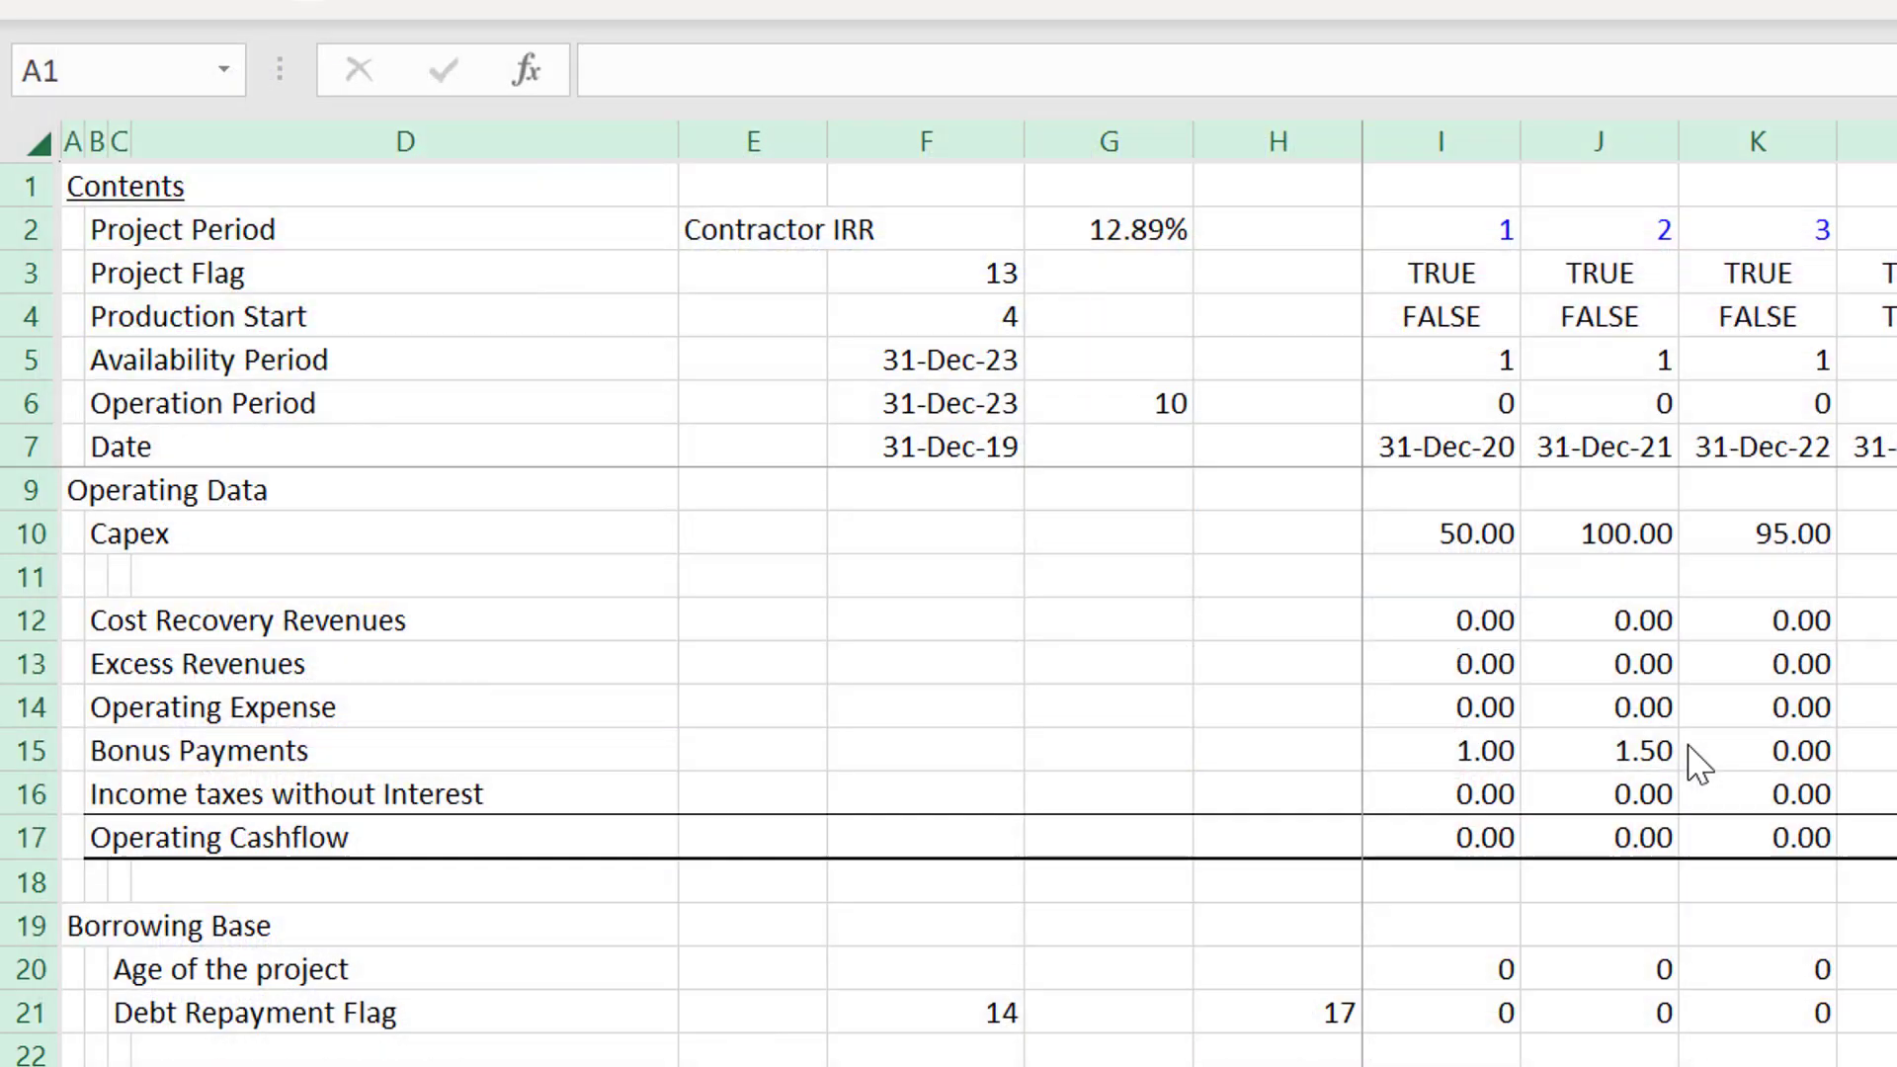
{"action": "left_click", "coordinate": [673, 682]}
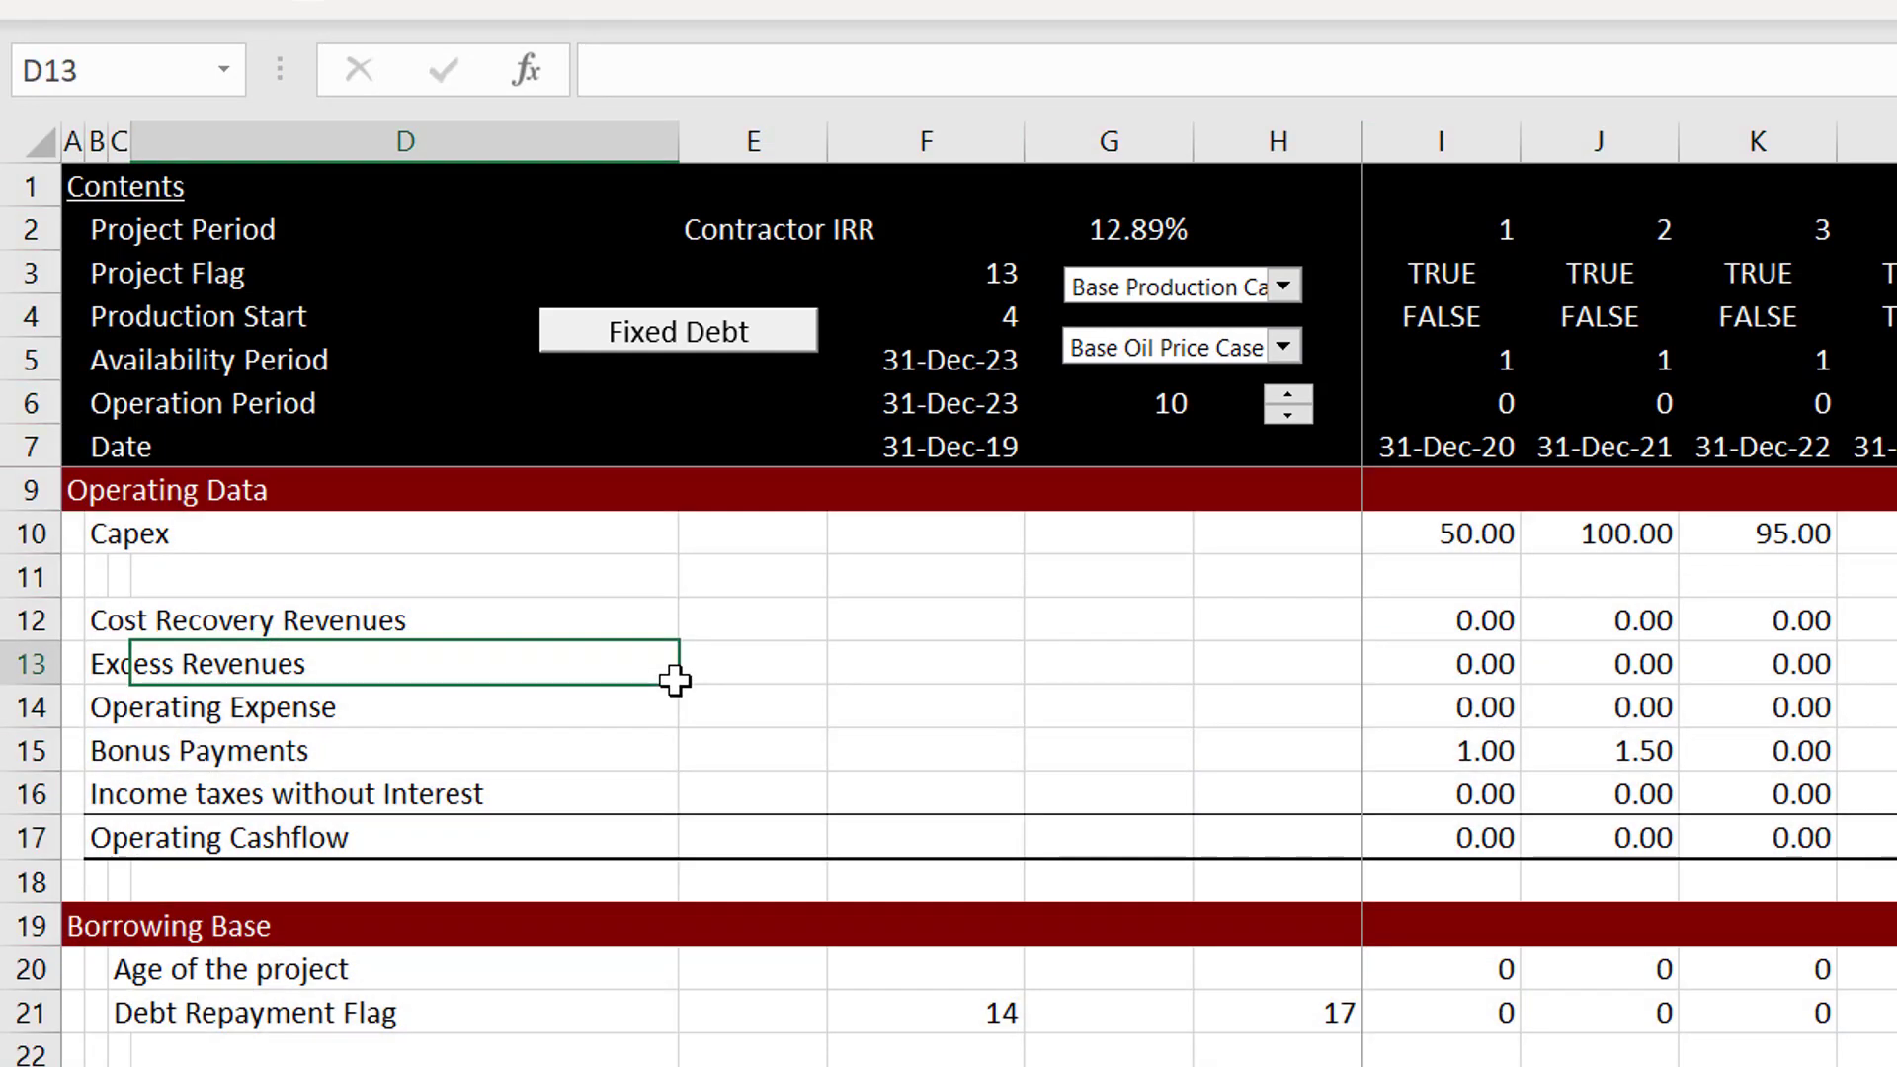
Look through the reformatted Borrowing Base section, from its heading down to the Debt Size row.
{"action": "key", "text": "Left"}
{"action": "key", "text": "Left"}
{"action": "key", "text": "Left"}
{"action": "key", "text": "Down"}
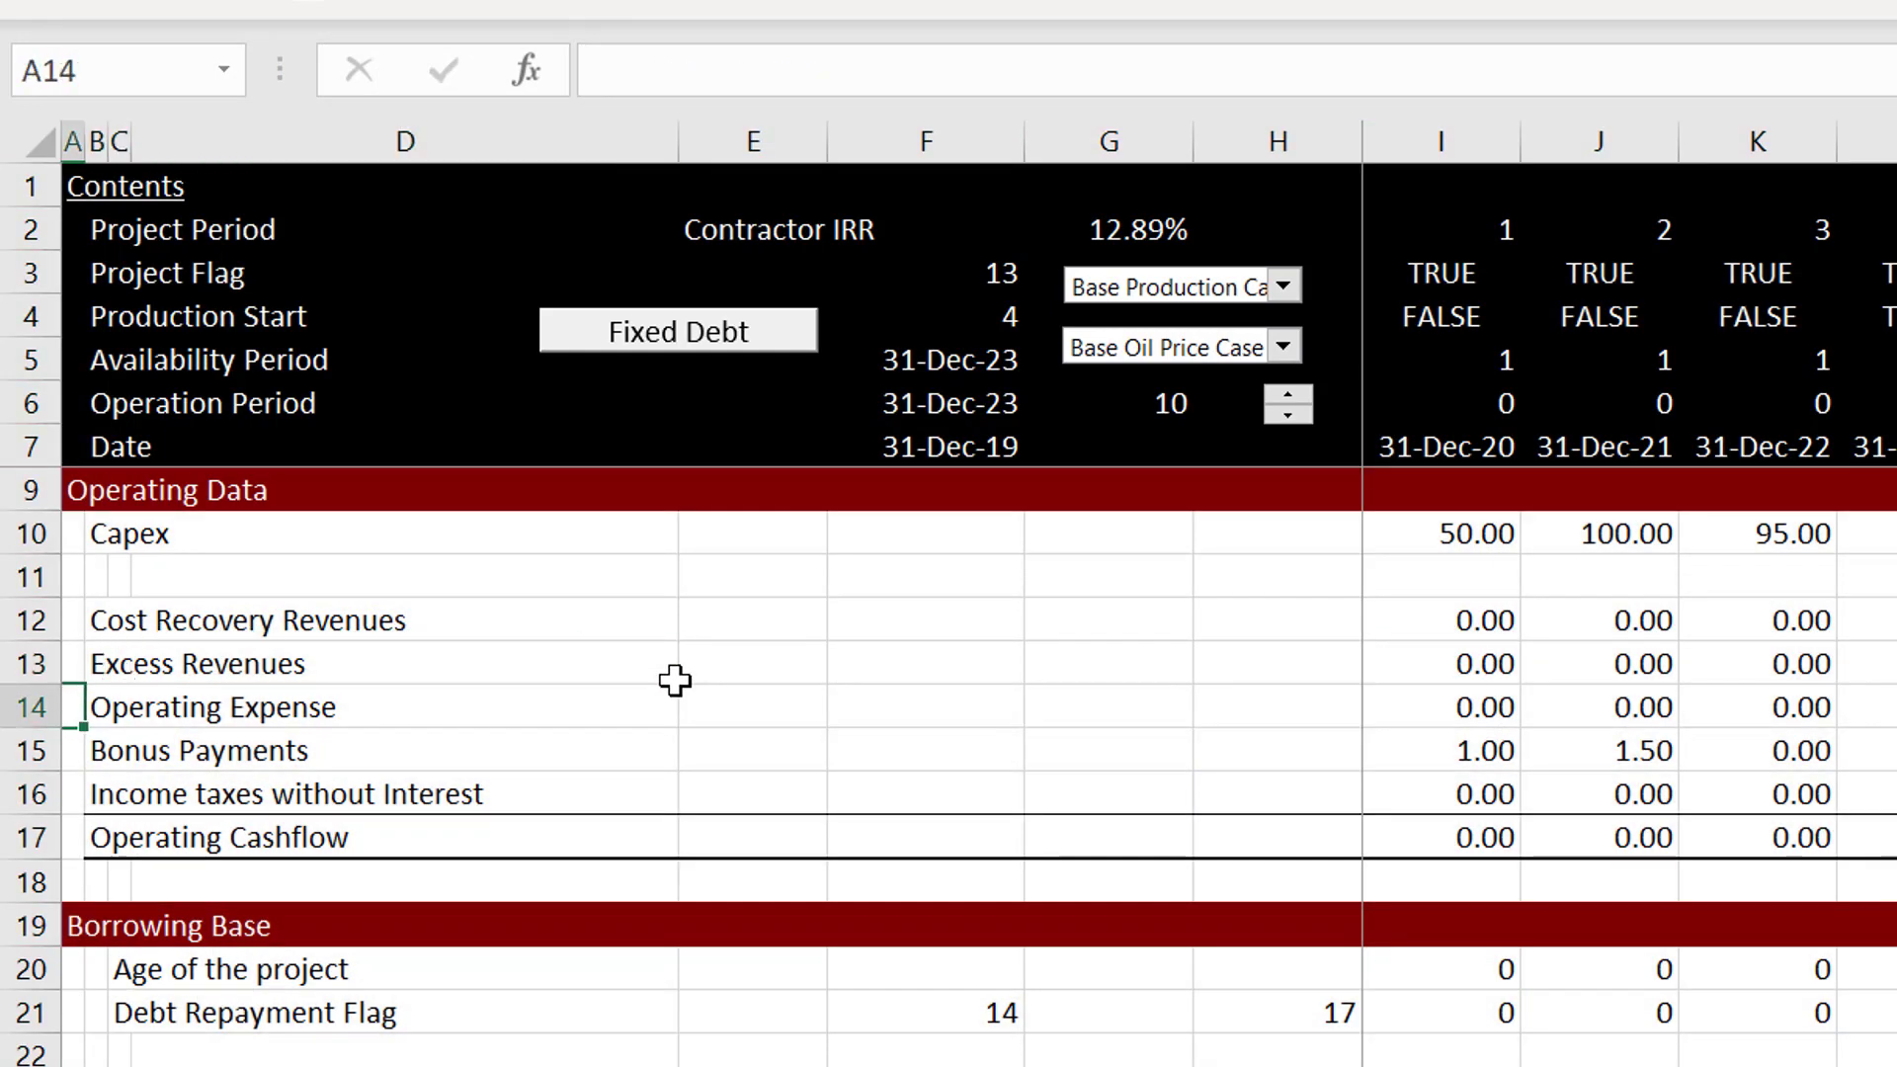
{"action": "key", "text": "Down"}
{"action": "key", "text": "Down"}
{"action": "key", "text": "Down"}
{"action": "key", "text": "Down"}
{"action": "key", "text": "Down"}
{"action": "key", "text": "Down"}
{"action": "key", "text": "Down"}
{"action": "key", "text": "Down"}
{"action": "key", "text": "Down"}
{"action": "key", "text": "Down"}
{"action": "key", "text": "Down"}
{"action": "key", "text": "Down"}
{"action": "key", "text": "Down"}
{"action": "key", "text": "Down"}
{"action": "key", "text": "Down"}
{"action": "key", "text": "Down"}
{"action": "key", "text": "Down"}
{"action": "key", "text": "Down"}
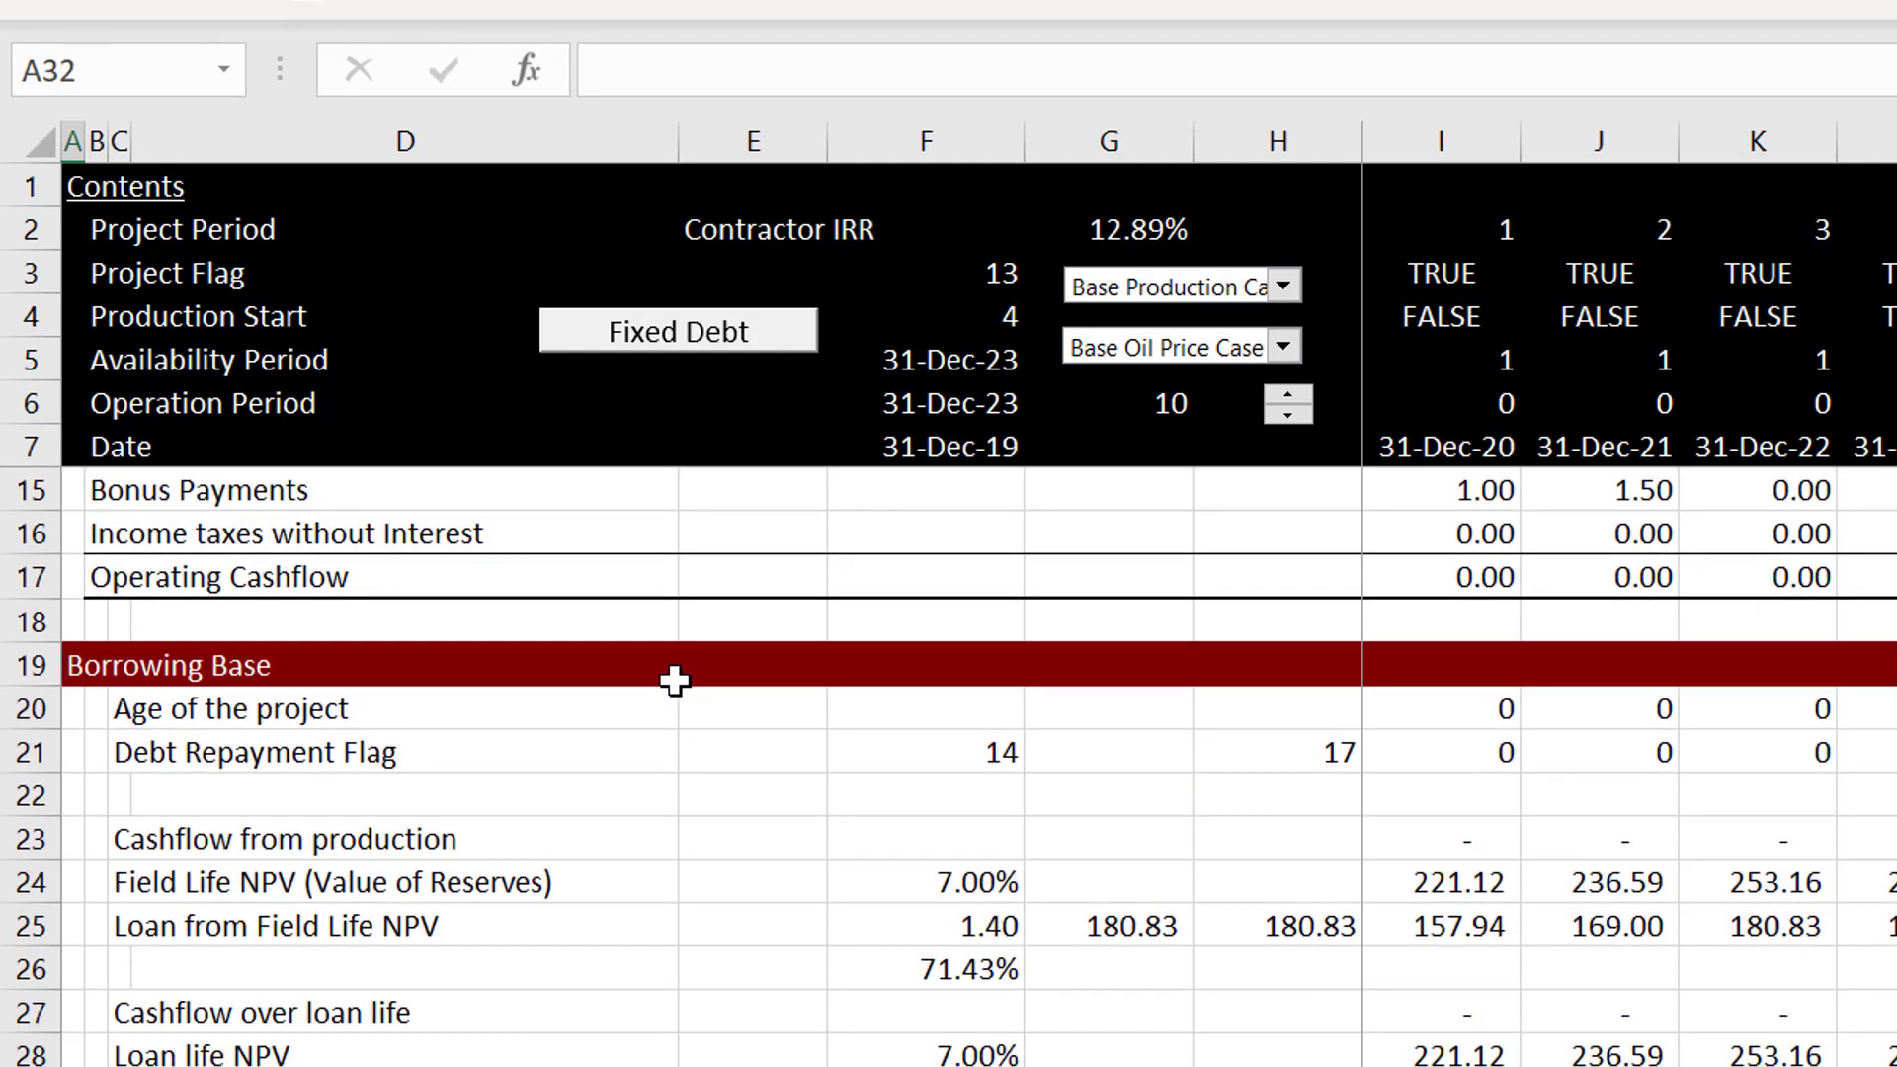
Examine the Cashflow from production row across the years, including the formula in cell P23.
{"action": "key", "text": "Up"}
{"action": "key", "text": "Up"}
{"action": "key", "text": "Up"}
{"action": "key", "text": "Up"}
{"action": "key", "text": "Up"}
{"action": "key", "text": "Up"}
{"action": "key", "text": "Up"}
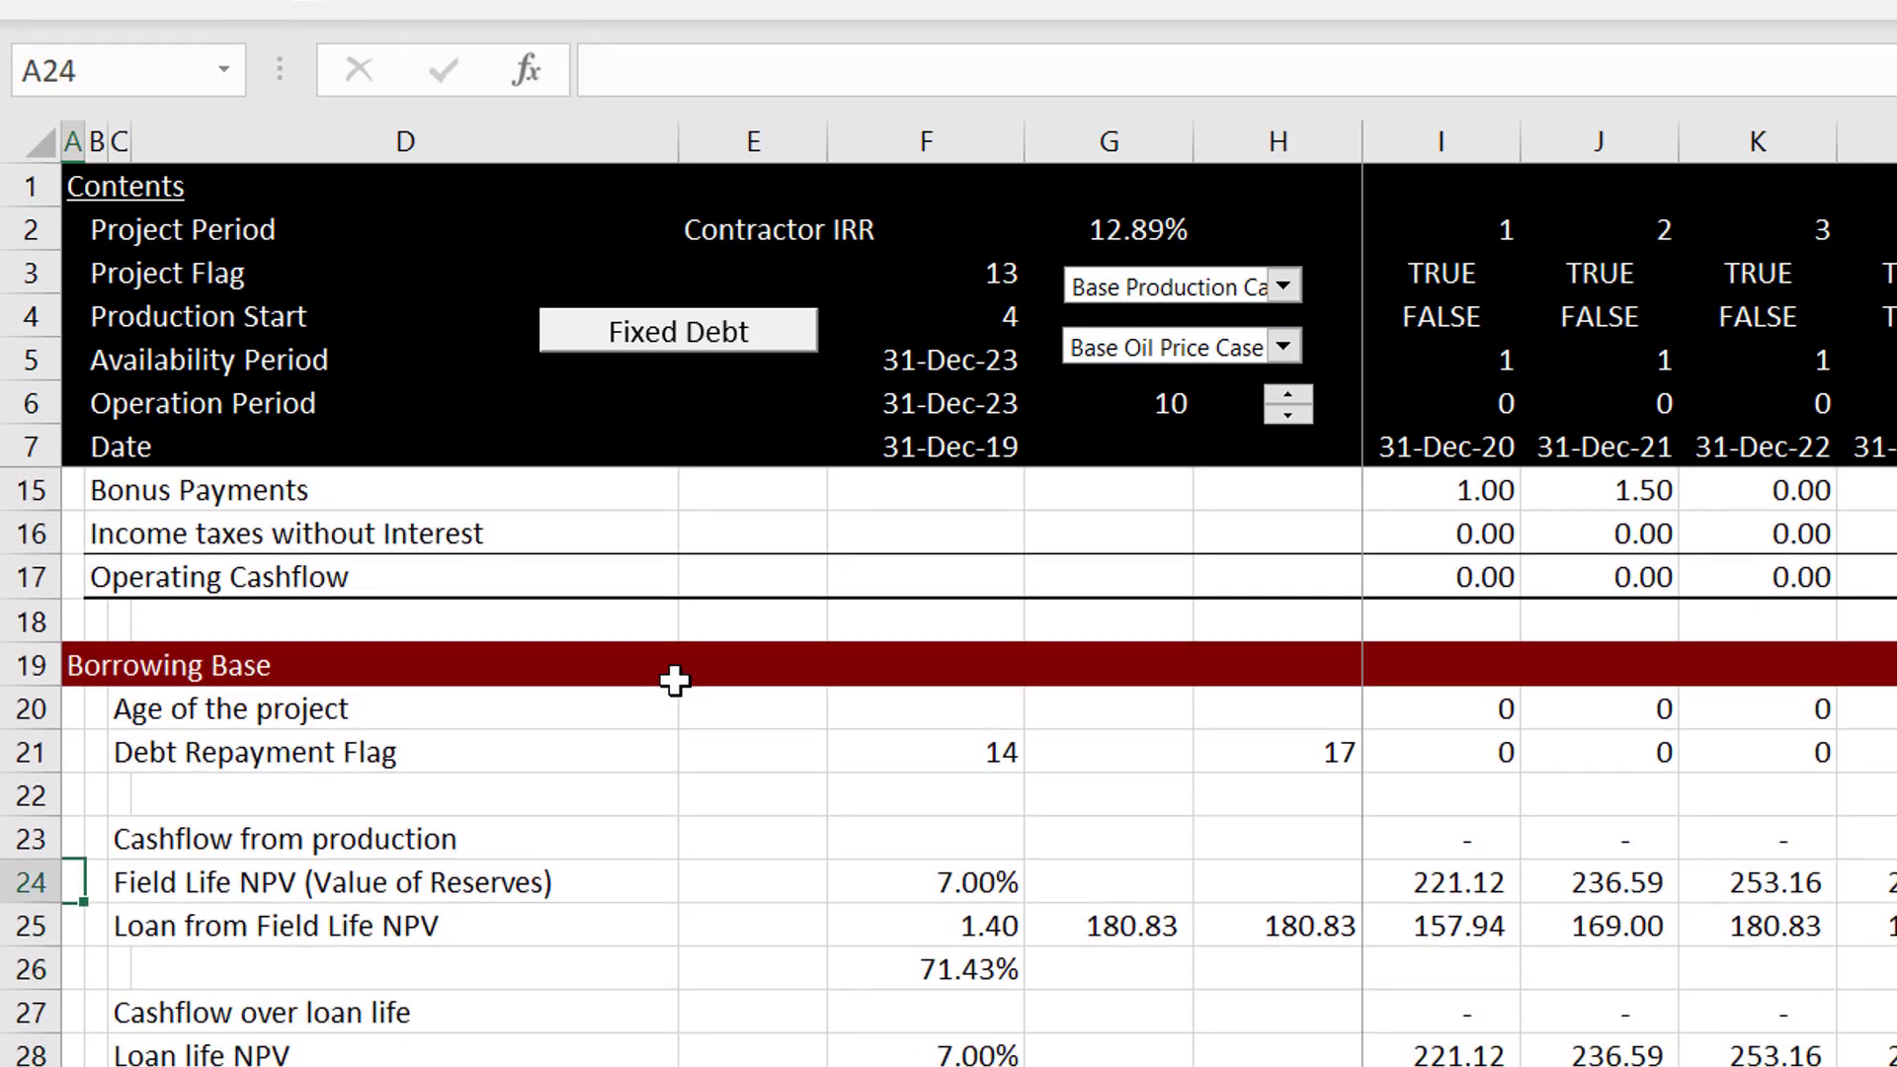
{"action": "key", "text": "Right"}
{"action": "key", "text": "Right"}
{"action": "key", "text": "Right"}
{"action": "key", "text": "Right"}
{"action": "key", "text": "Right"}
{"action": "key", "text": "Right"}
{"action": "key", "text": "Right"}
{"action": "key", "text": "Right"}
{"action": "key", "text": "Right"}
{"action": "key", "text": "Right"}
{"action": "key", "text": "Right"}
{"action": "key", "text": "Right"}
{"action": "key", "text": "Right"}
{"action": "key", "text": "Right"}
{"action": "key", "text": "Right"}
{"action": "key", "text": "Right"}
{"action": "key", "text": "Right"}
{"action": "key", "text": "Right"}
{"action": "key", "text": "Right"}
{"action": "key", "text": "Right"}
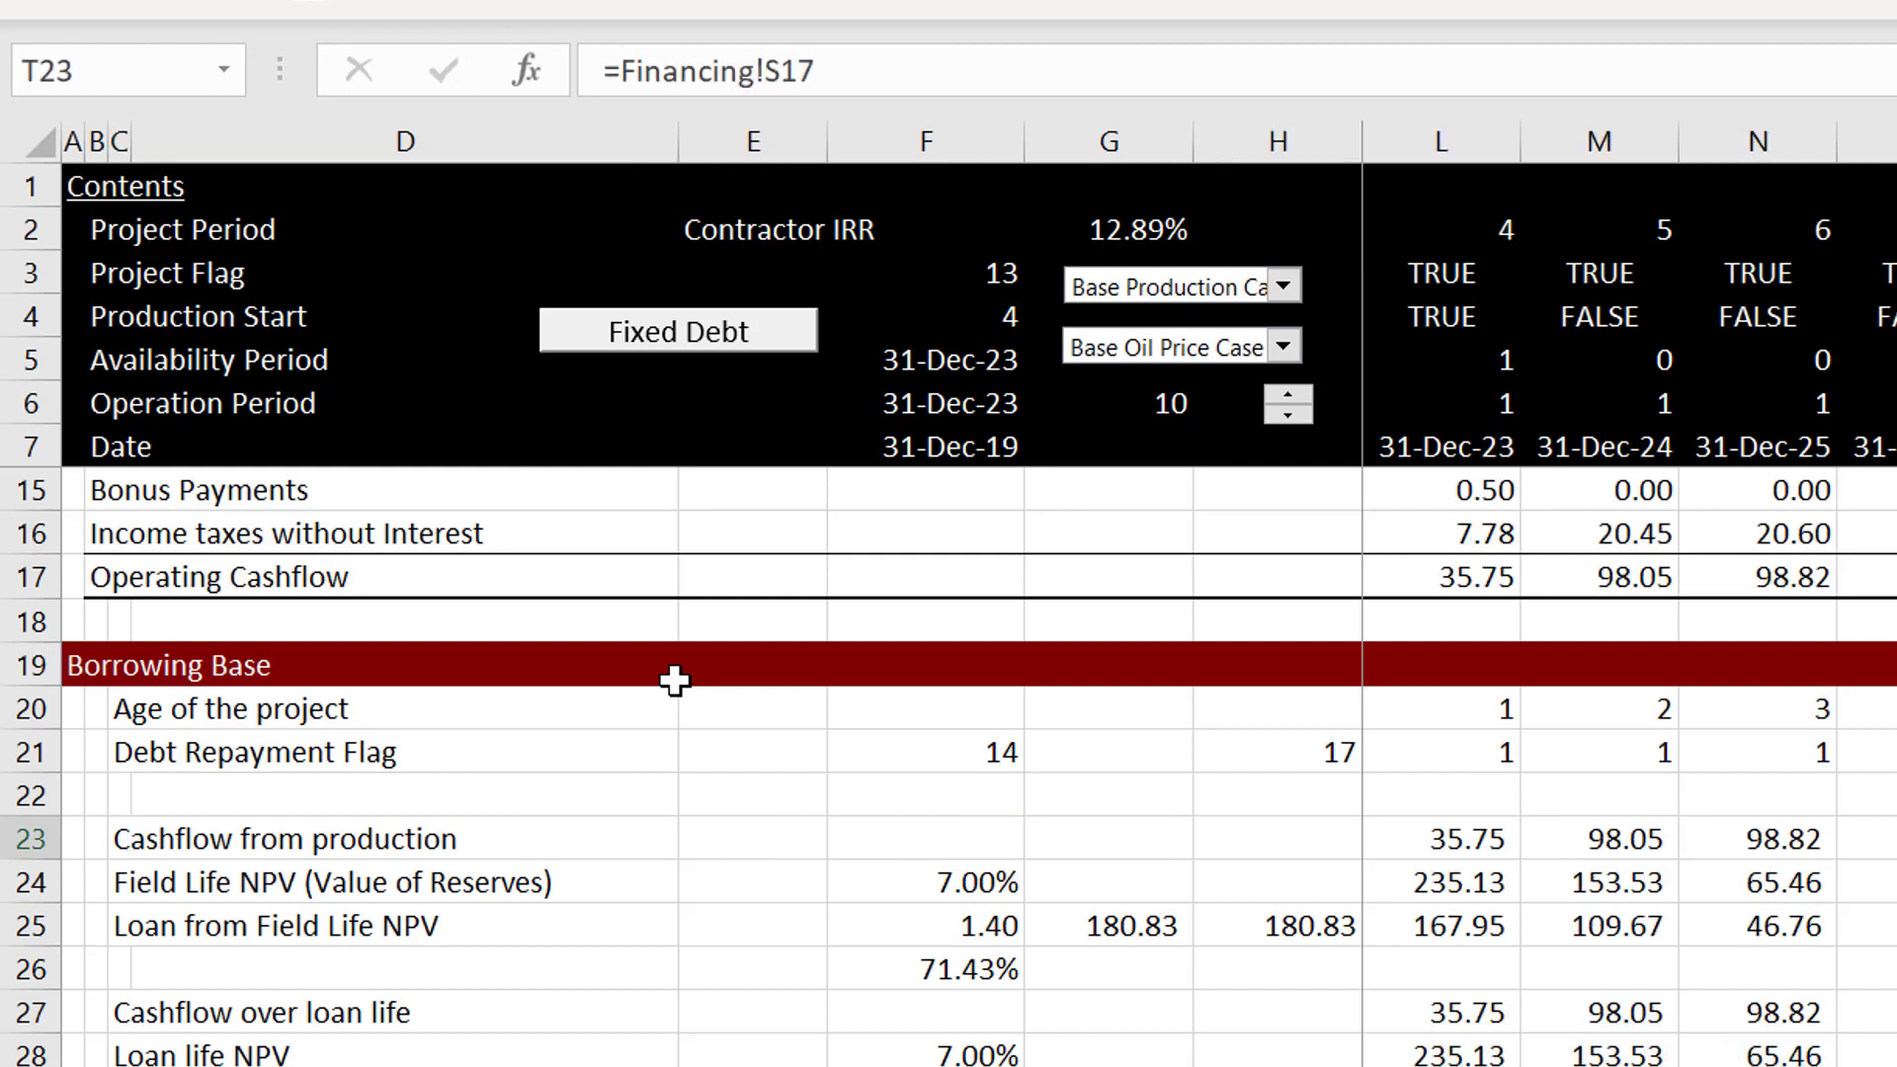
{"action": "key", "text": "Left"}
{"action": "key", "text": "Left"}
{"action": "key", "text": "Left"}
{"action": "key", "text": "Left"}
{"action": "key", "text": "Left"}
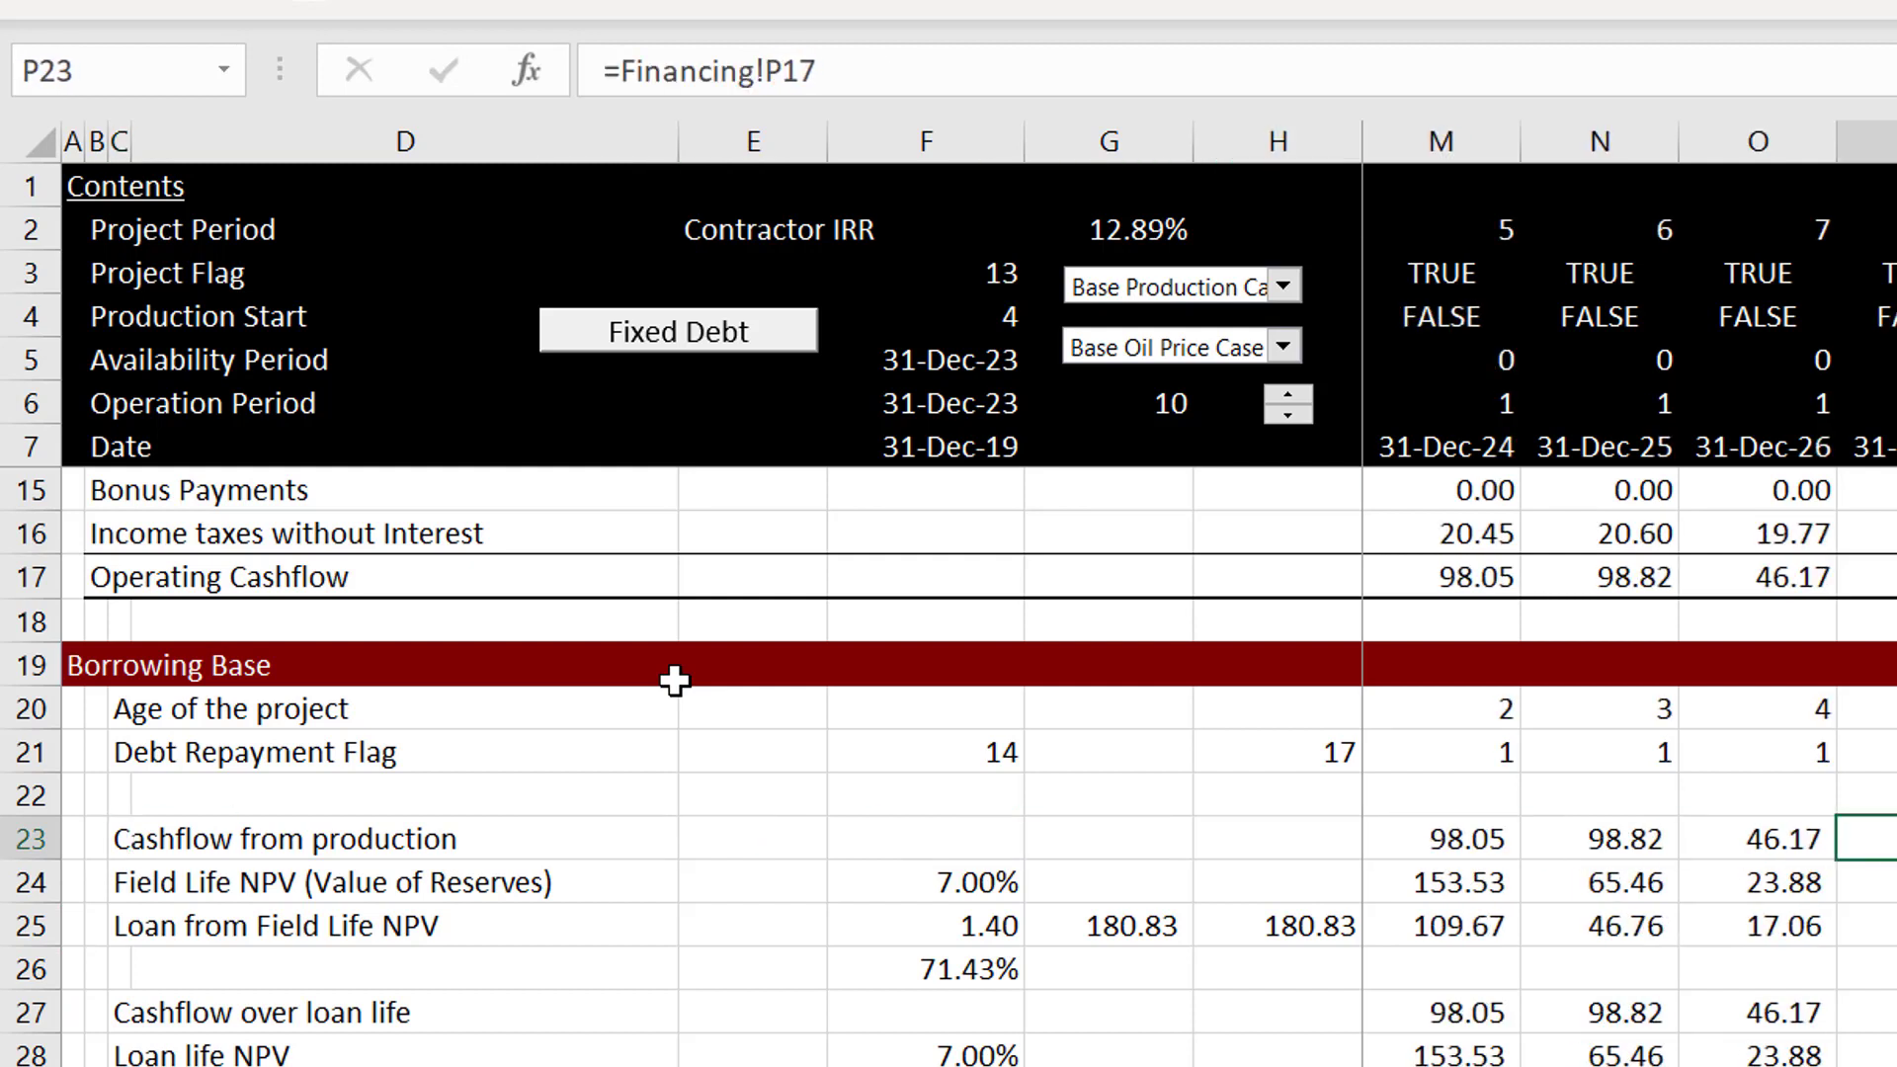
{"action": "key", "text": "F2"}
{"action": "key", "text": "Escape"}
Return to the Operating Data section and look over its rows from the heading down to Operating Cashflow.
{"action": "key", "text": "Left"}
{"action": "key", "text": "Left"}
{"action": "key", "text": "Left"}
{"action": "key", "text": "Left"}
{"action": "key", "text": "Left"}
{"action": "key", "text": "Left"}
{"action": "key", "text": "Left"}
{"action": "key", "text": "Left"}
{"action": "key", "text": "Left"}
{"action": "key", "text": "Left"}
{"action": "key", "text": "Left"}
{"action": "key", "text": "Left"}
{"action": "key", "text": "Left"}
{"action": "key", "text": "Left"}
{"action": "key", "text": "Left"}
{"action": "key", "text": "Up"}
{"action": "key", "text": "Up"}
{"action": "key", "text": "Up"}
{"action": "key", "text": "Up"}
{"action": "key", "text": "Up"}
{"action": "key", "text": "Up"}
{"action": "key", "text": "Up"}
{"action": "key", "text": "Up"}
{"action": "key", "text": "Up"}
{"action": "key", "text": "Up"}
{"action": "key", "text": "Up"}
{"action": "key", "text": "Up"}
{"action": "key", "text": "Up"}
{"action": "key", "text": "Up"}
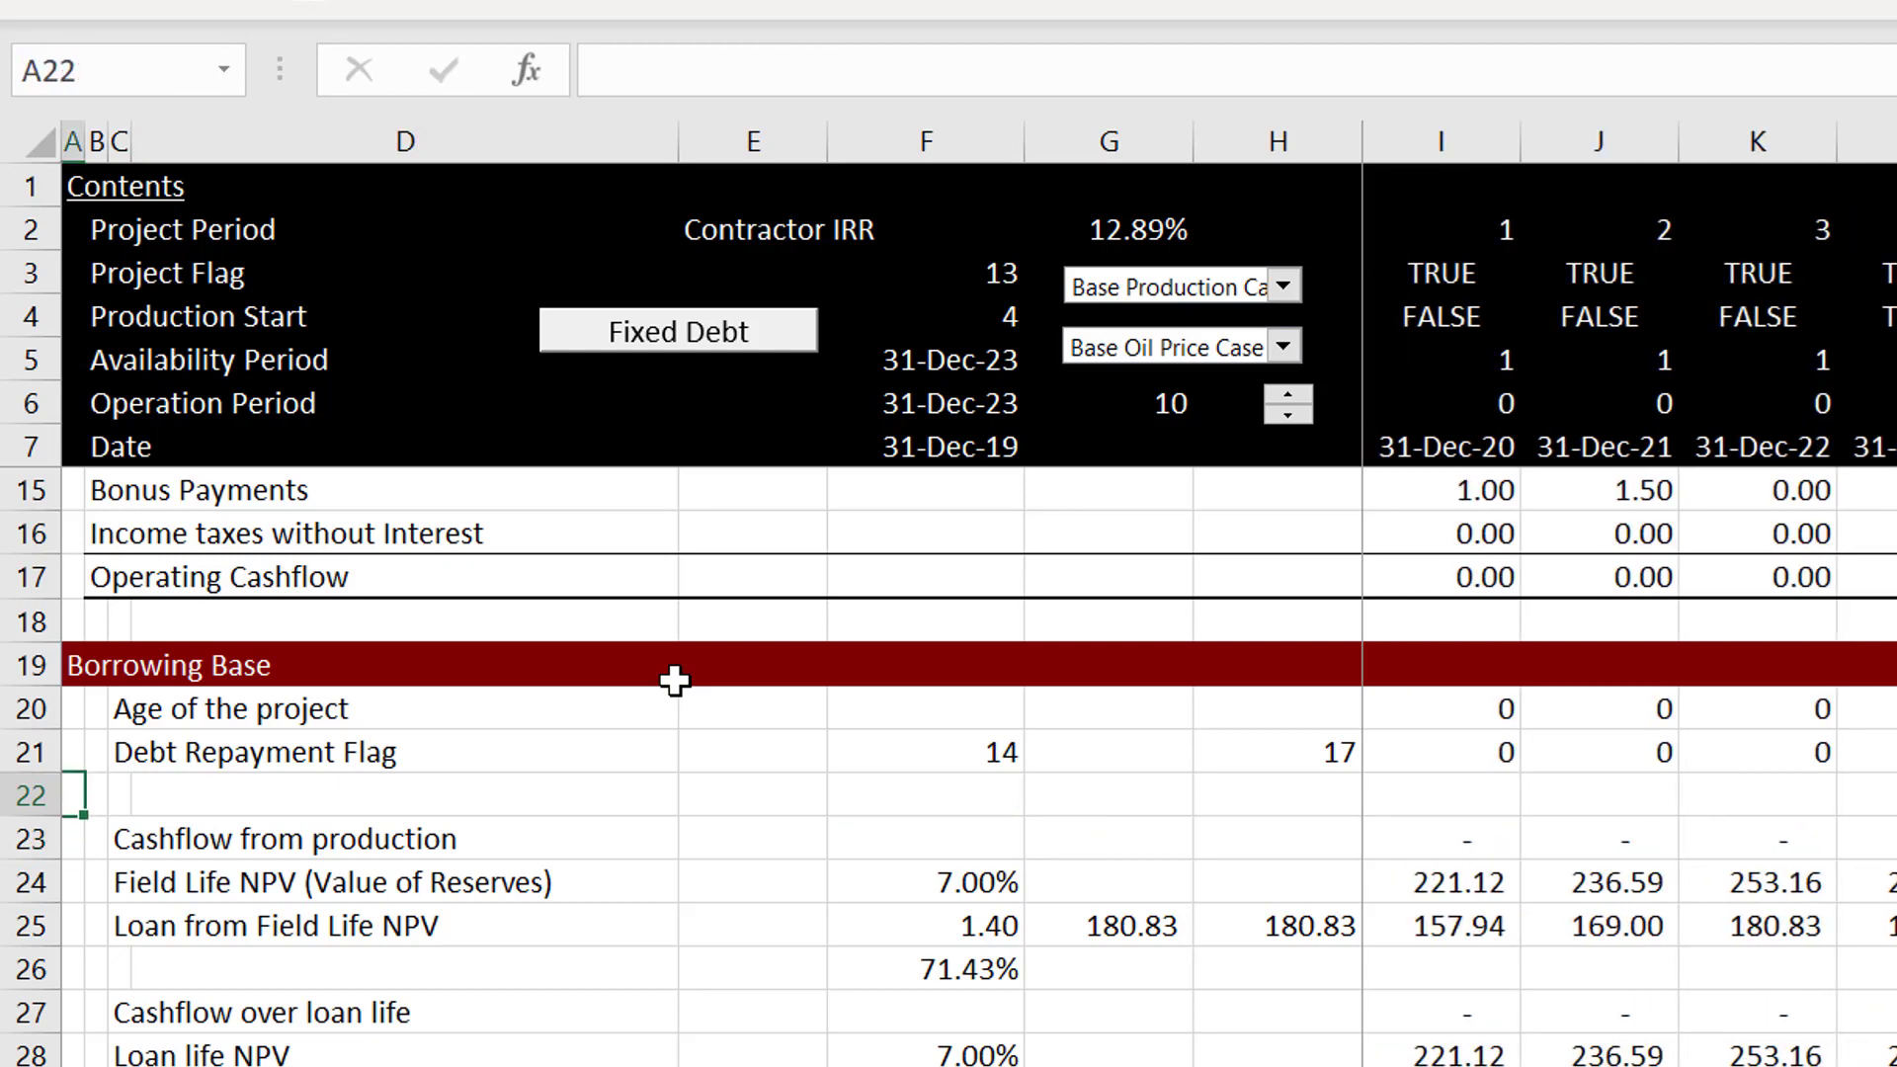
{"action": "key", "text": "Down"}
{"action": "key", "text": "Down"}
{"action": "key", "text": "Down"}
{"action": "key", "text": "Down"}
{"action": "key", "text": "Down"}
{"action": "key", "text": "Down"}
{"action": "key", "text": "Down"}
{"action": "key", "text": "Down"}
{"action": "key", "text": "Down"}
{"action": "key", "text": "Down"}
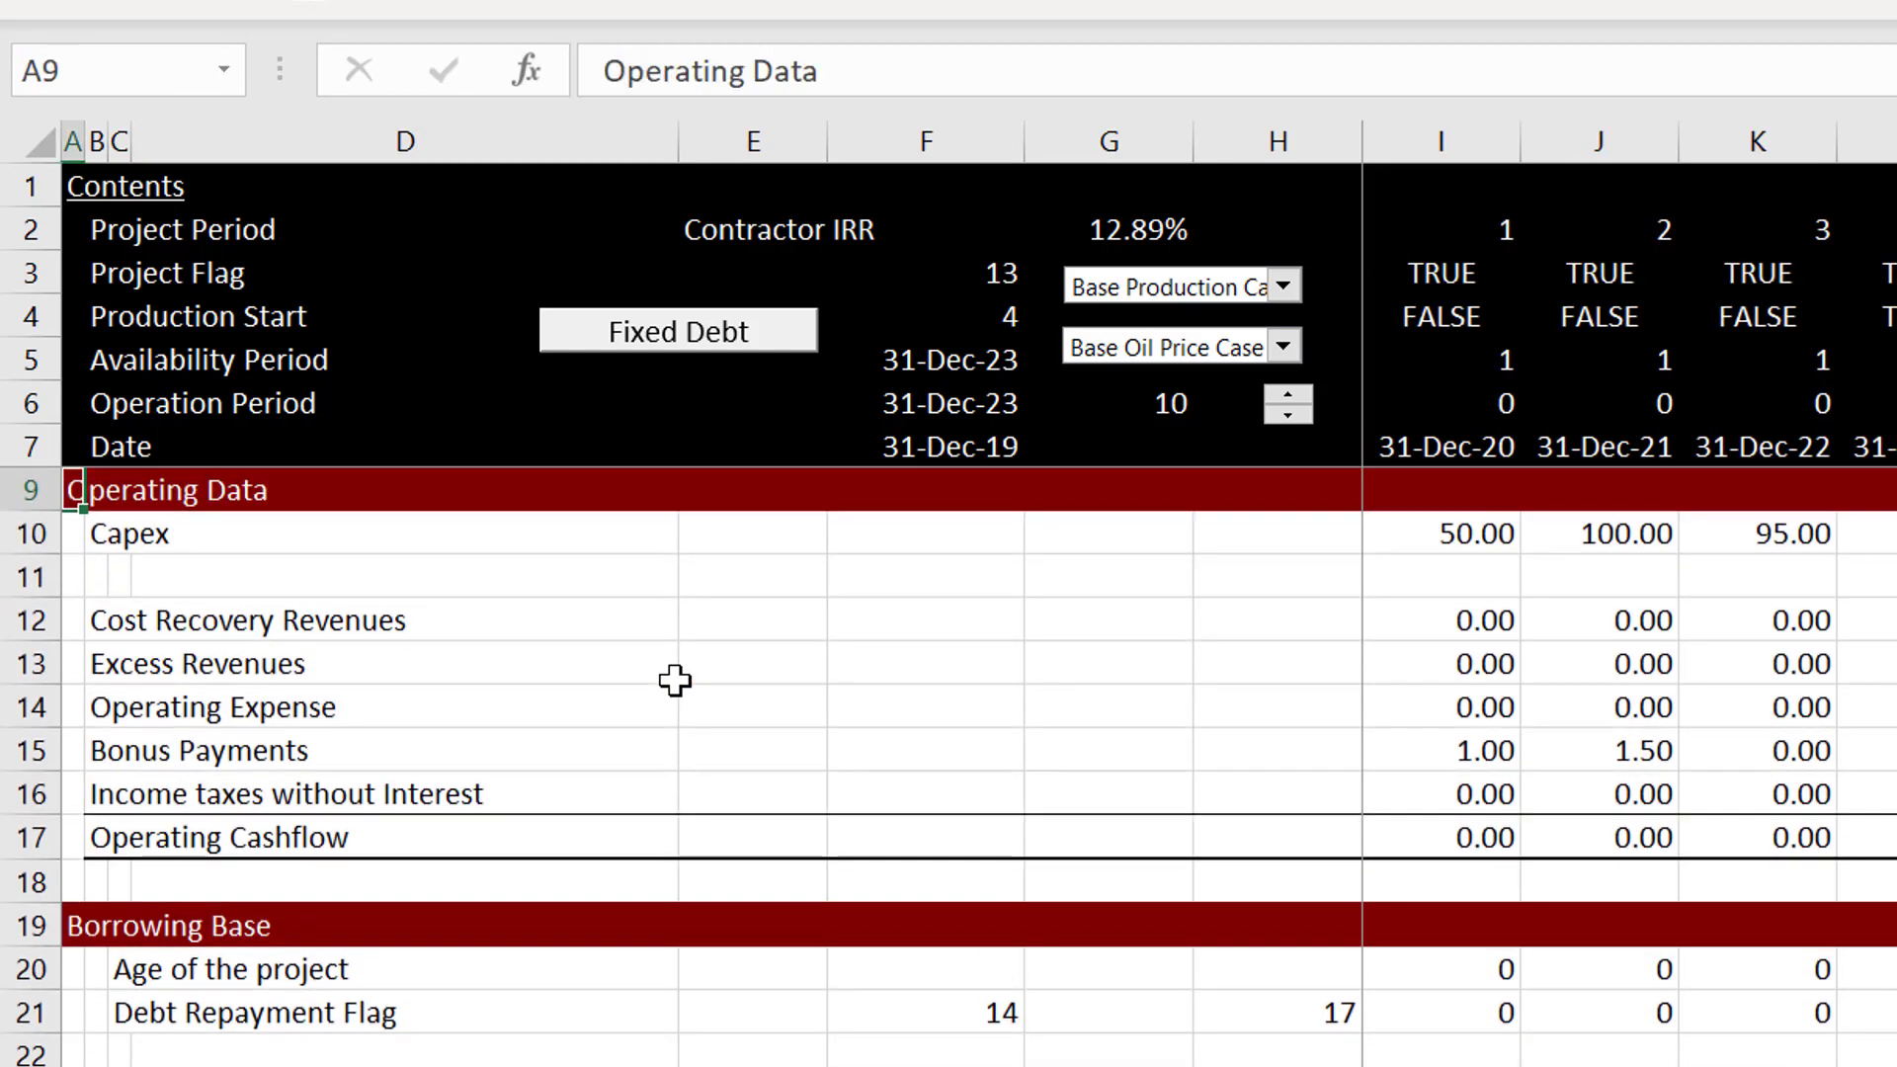
{"action": "key", "text": "Up"}
{"action": "key", "text": "Up"}
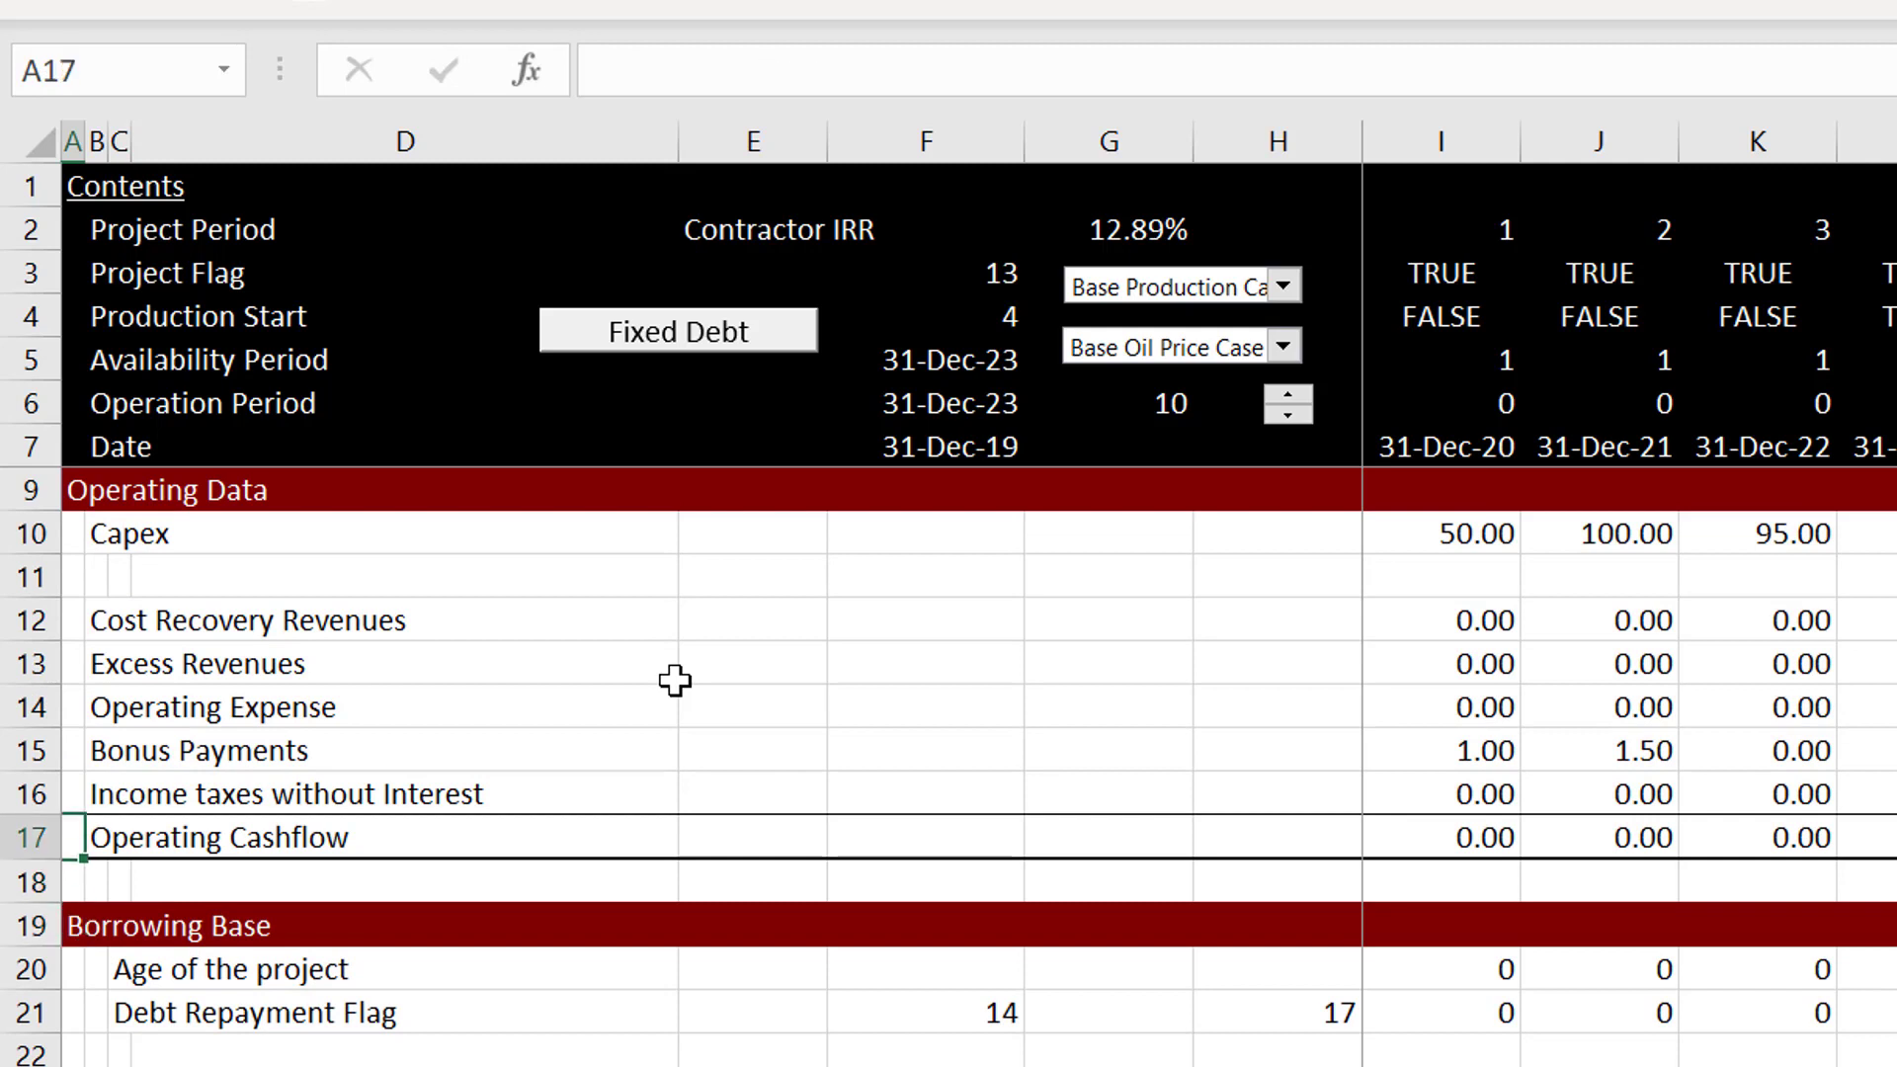
Apply the comma number style to the Operating Data values in rows 10 to 17, from column I across all project years.
{"action": "key", "text": "Right"}
{"action": "key", "text": "Right"}
{"action": "key", "text": "Right"}
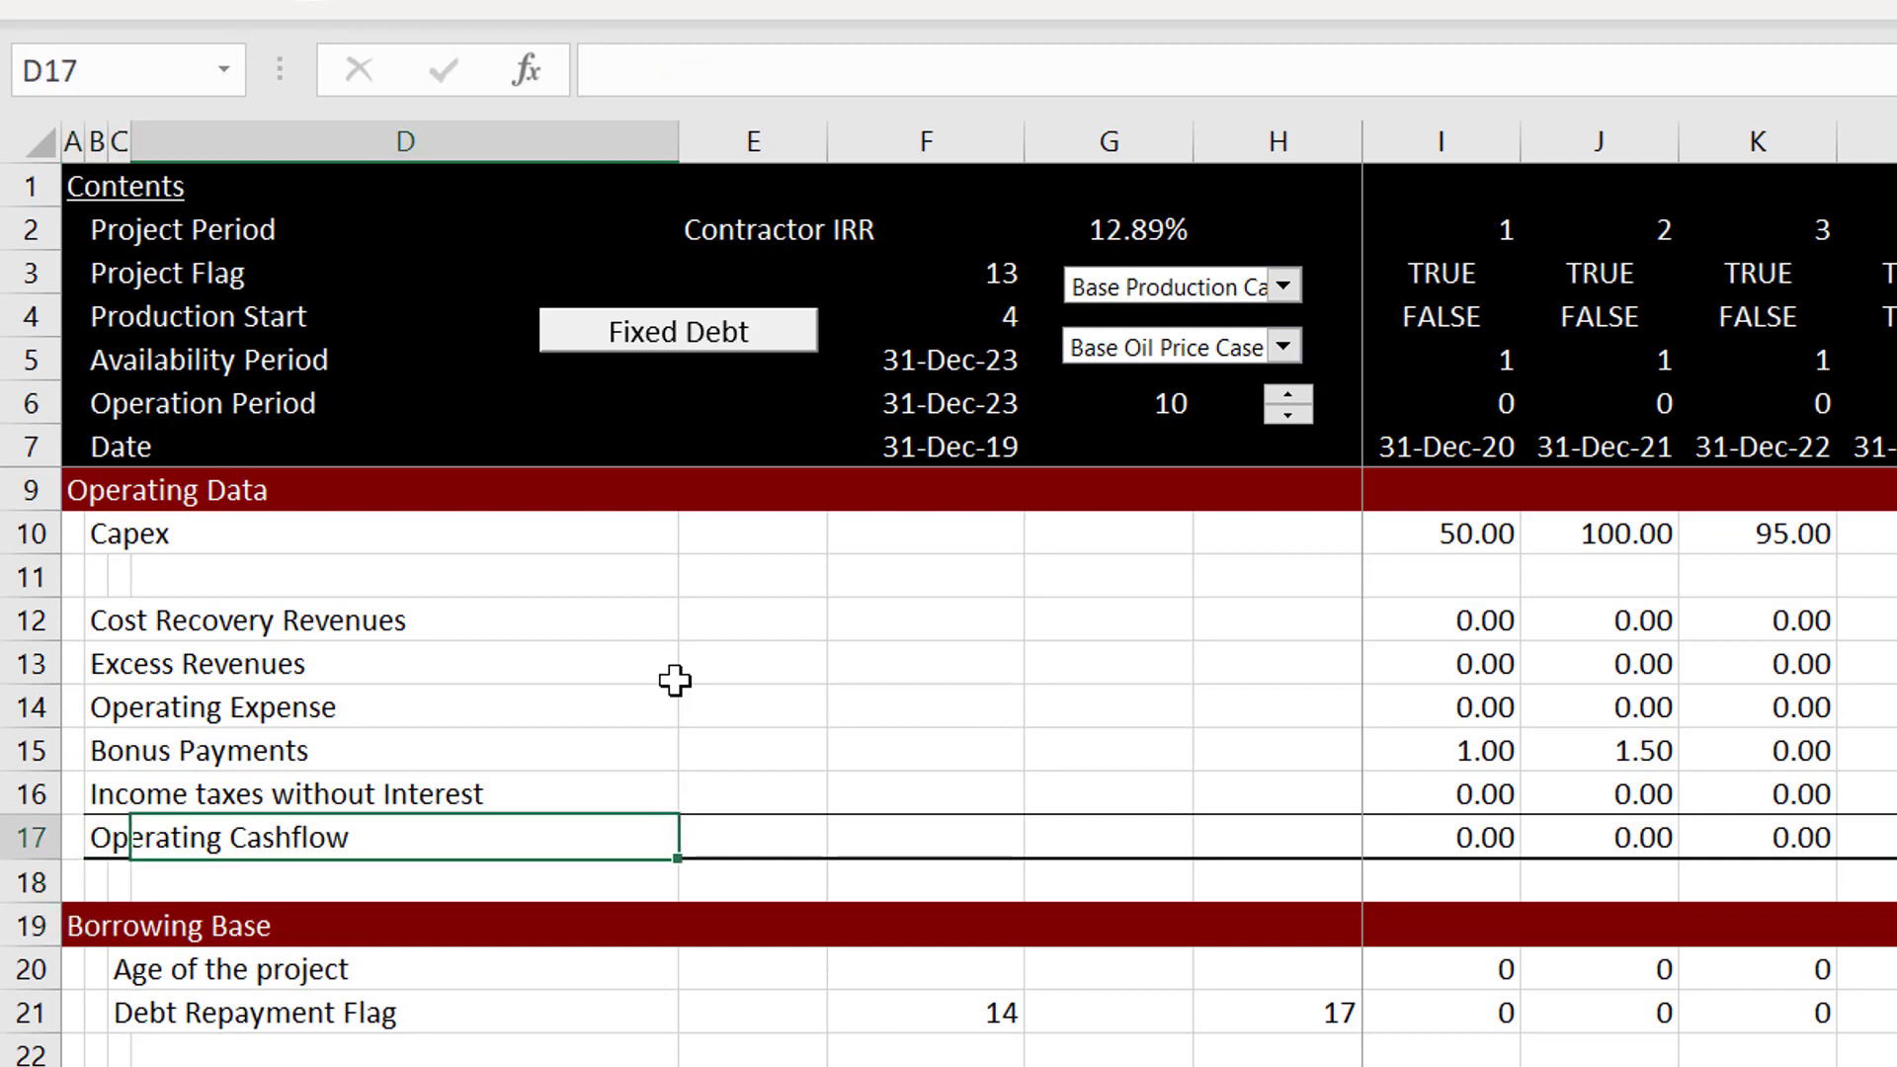
{"action": "key", "text": "Right"}
{"action": "key", "text": "Right"}
{"action": "key", "text": "Right"}
{"action": "key", "text": "Right"}
{"action": "key", "text": "Right"}
{"action": "key", "text": "Up"}
{"action": "key", "text": "Up"}
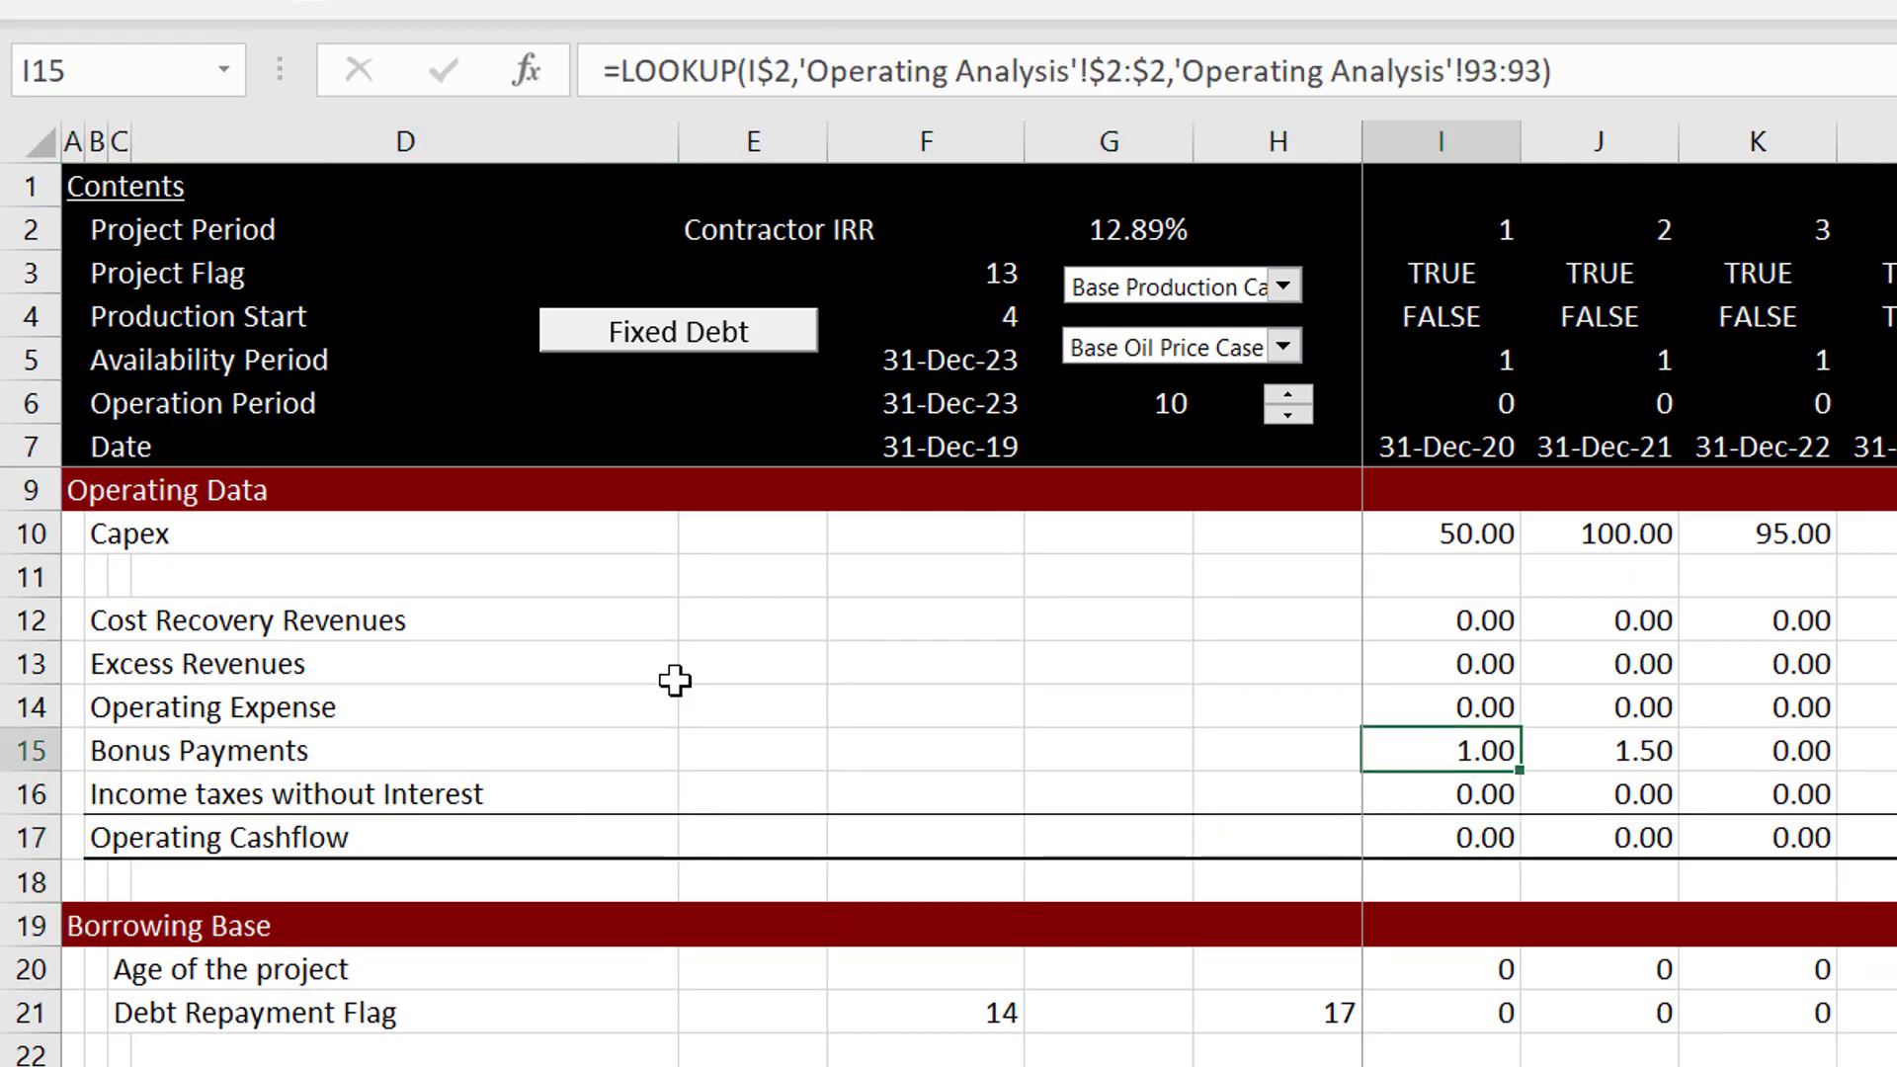
{"action": "key", "text": "Up"}
{"action": "key", "text": "Up"}
{"action": "key", "text": "Up"}
{"action": "key", "text": "Up"}
{"action": "key", "text": "Up"}
{"action": "key", "text": "shift+Down"}
{"action": "key", "text": "shift+Down"}
{"action": "key", "text": "shift+Down"}
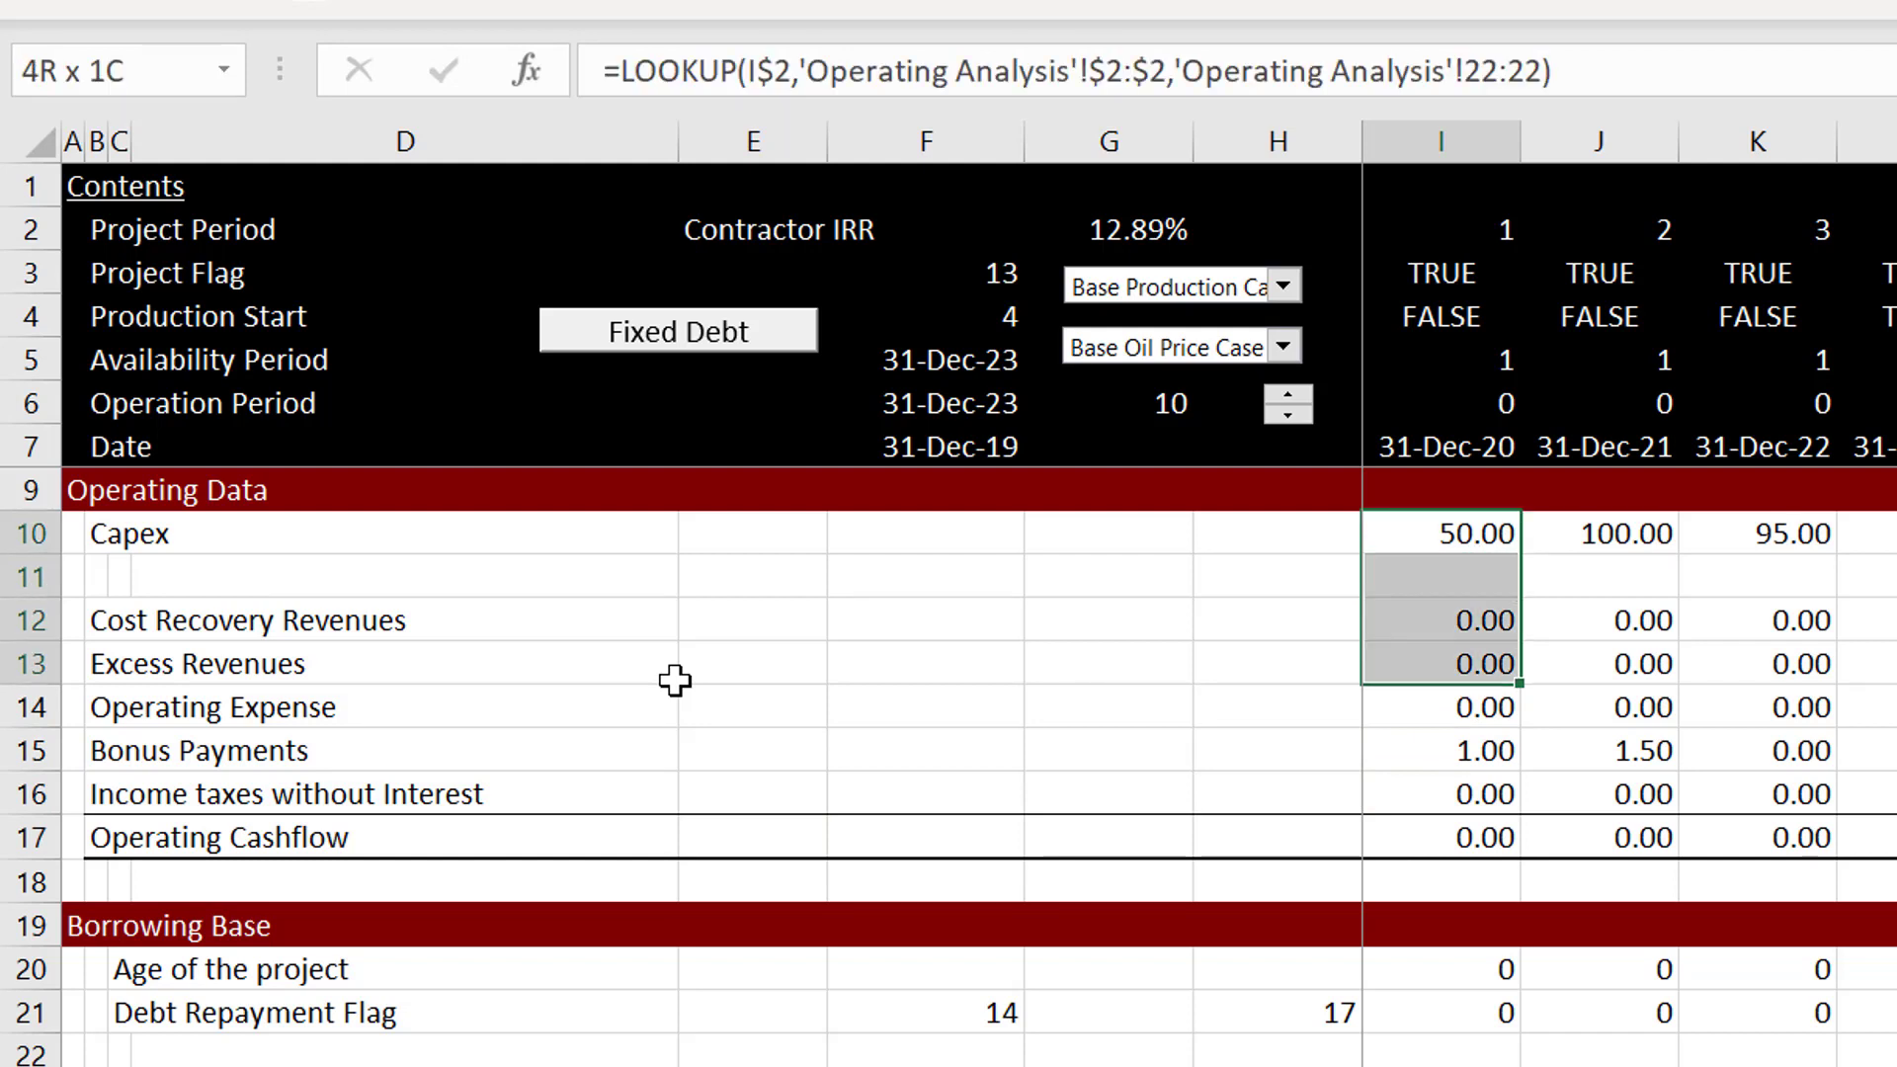
{"action": "key", "text": "shift+Down"}
{"action": "key", "text": "shift+Down"}
{"action": "key", "text": "shift+Down"}
{"action": "key", "text": "shift+Down"}
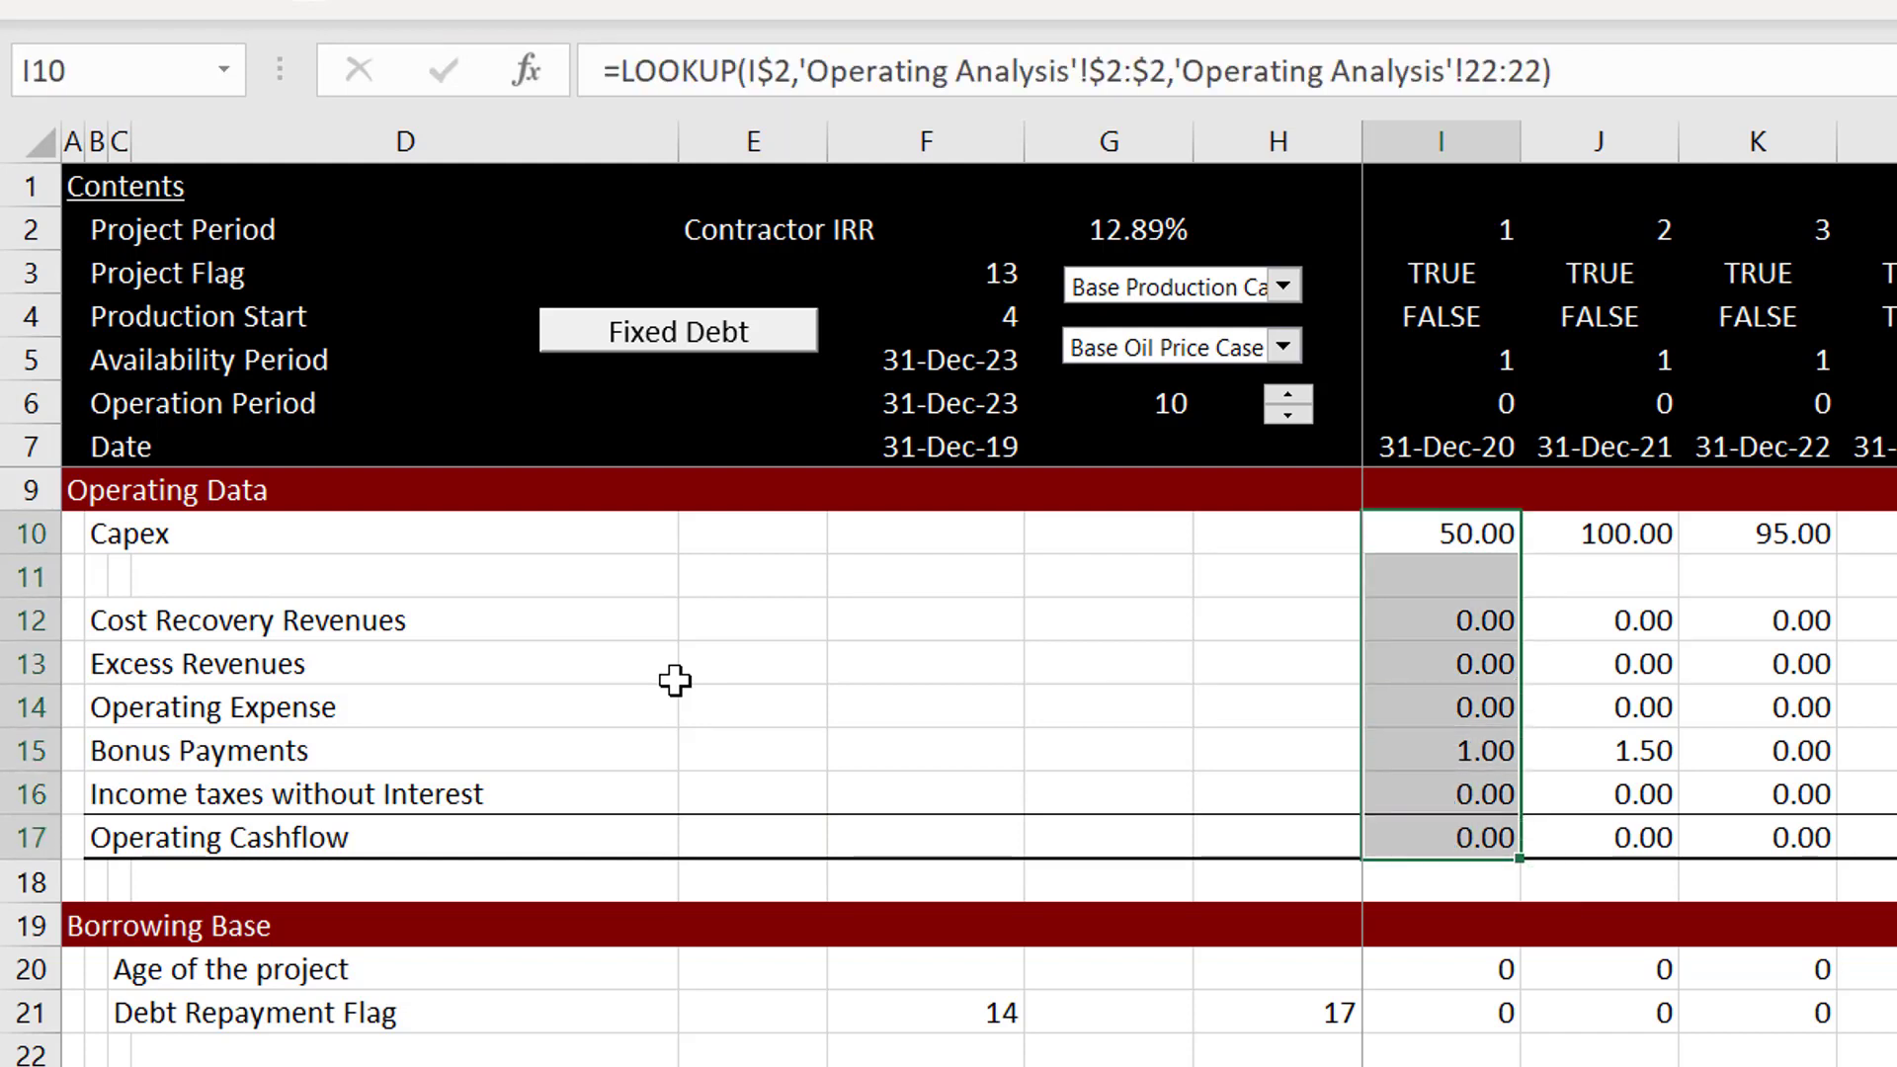
{"action": "key", "text": "ctrl+shift+Right"}
{"action": "key", "text": "alt+h"}
{"action": "key", "text": "k"}
{"action": "key", "text": "Left"}
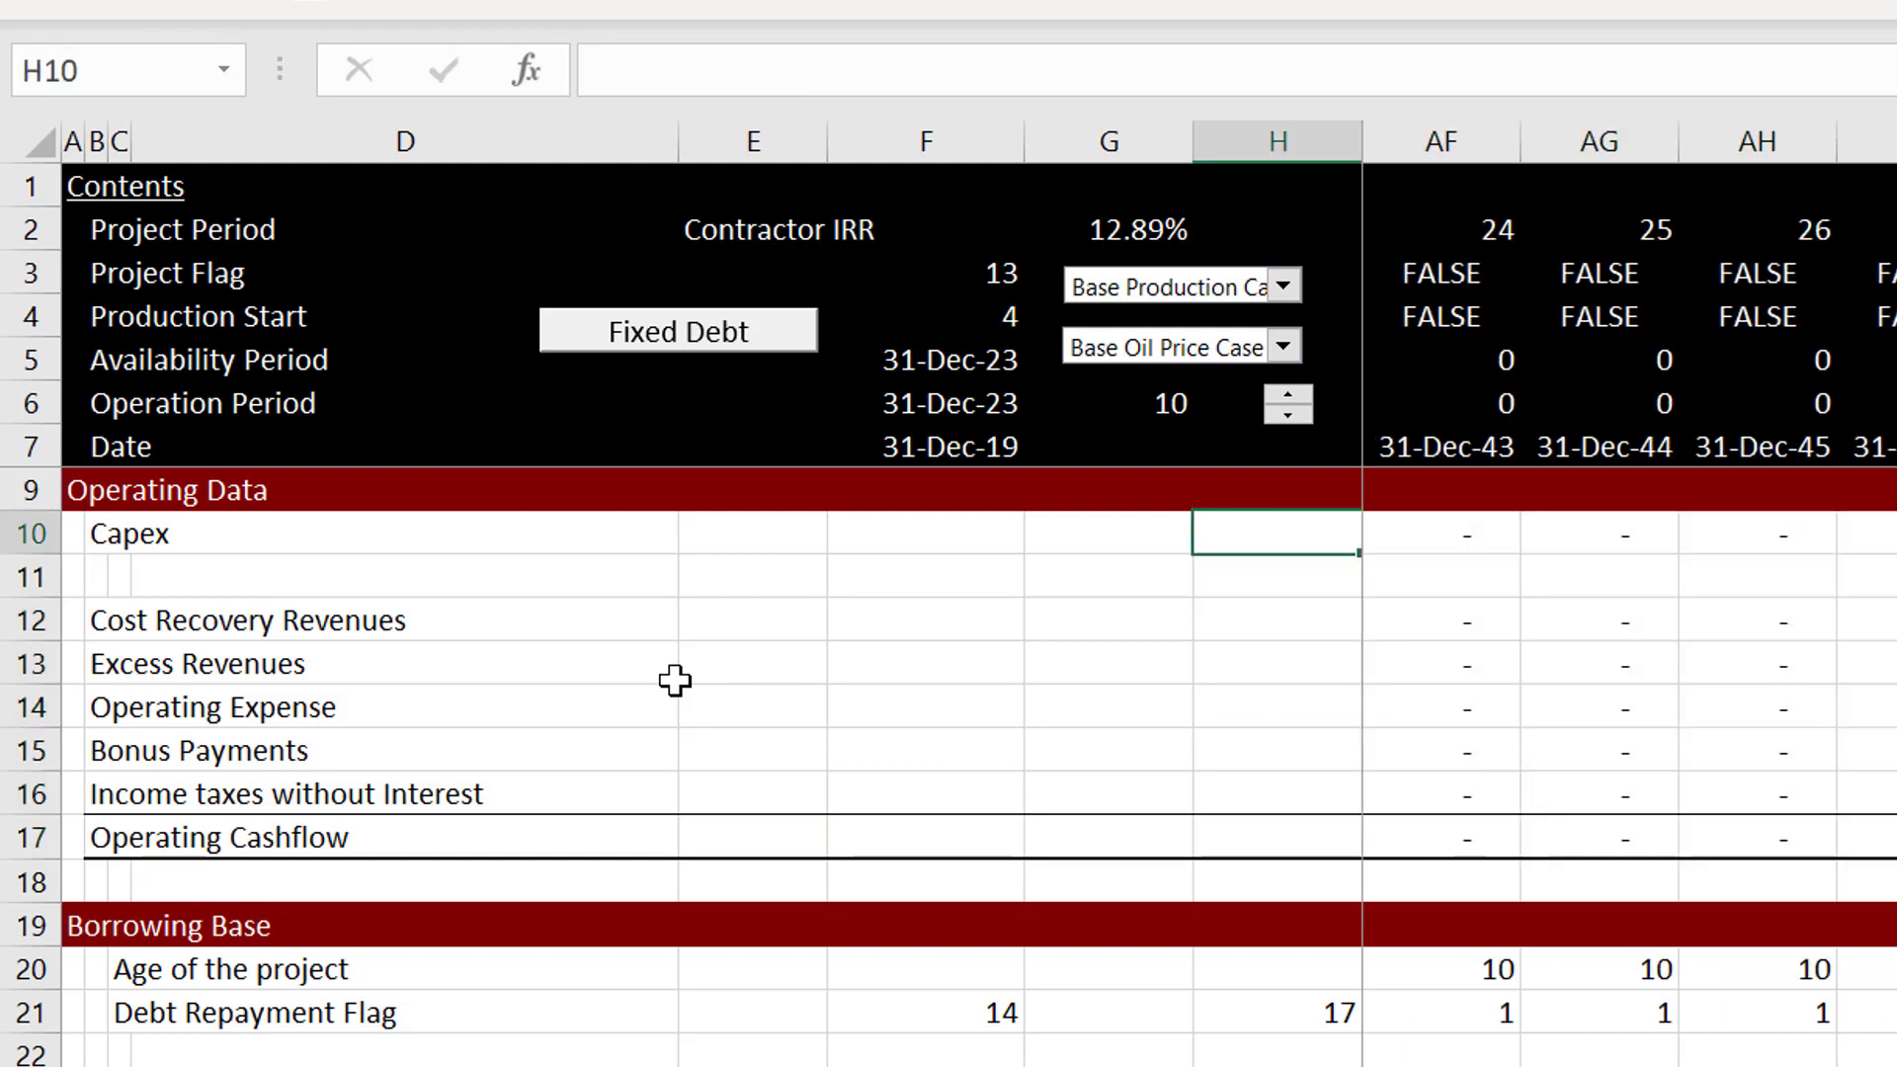
Check the reformatted Operating Data values and look through the Borrowing Base rows down to Loan life NPV.
{"action": "key", "text": "Right"}
{"action": "key", "text": "Right"}
{"action": "key", "text": "Down"}
{"action": "key", "text": "Down"}
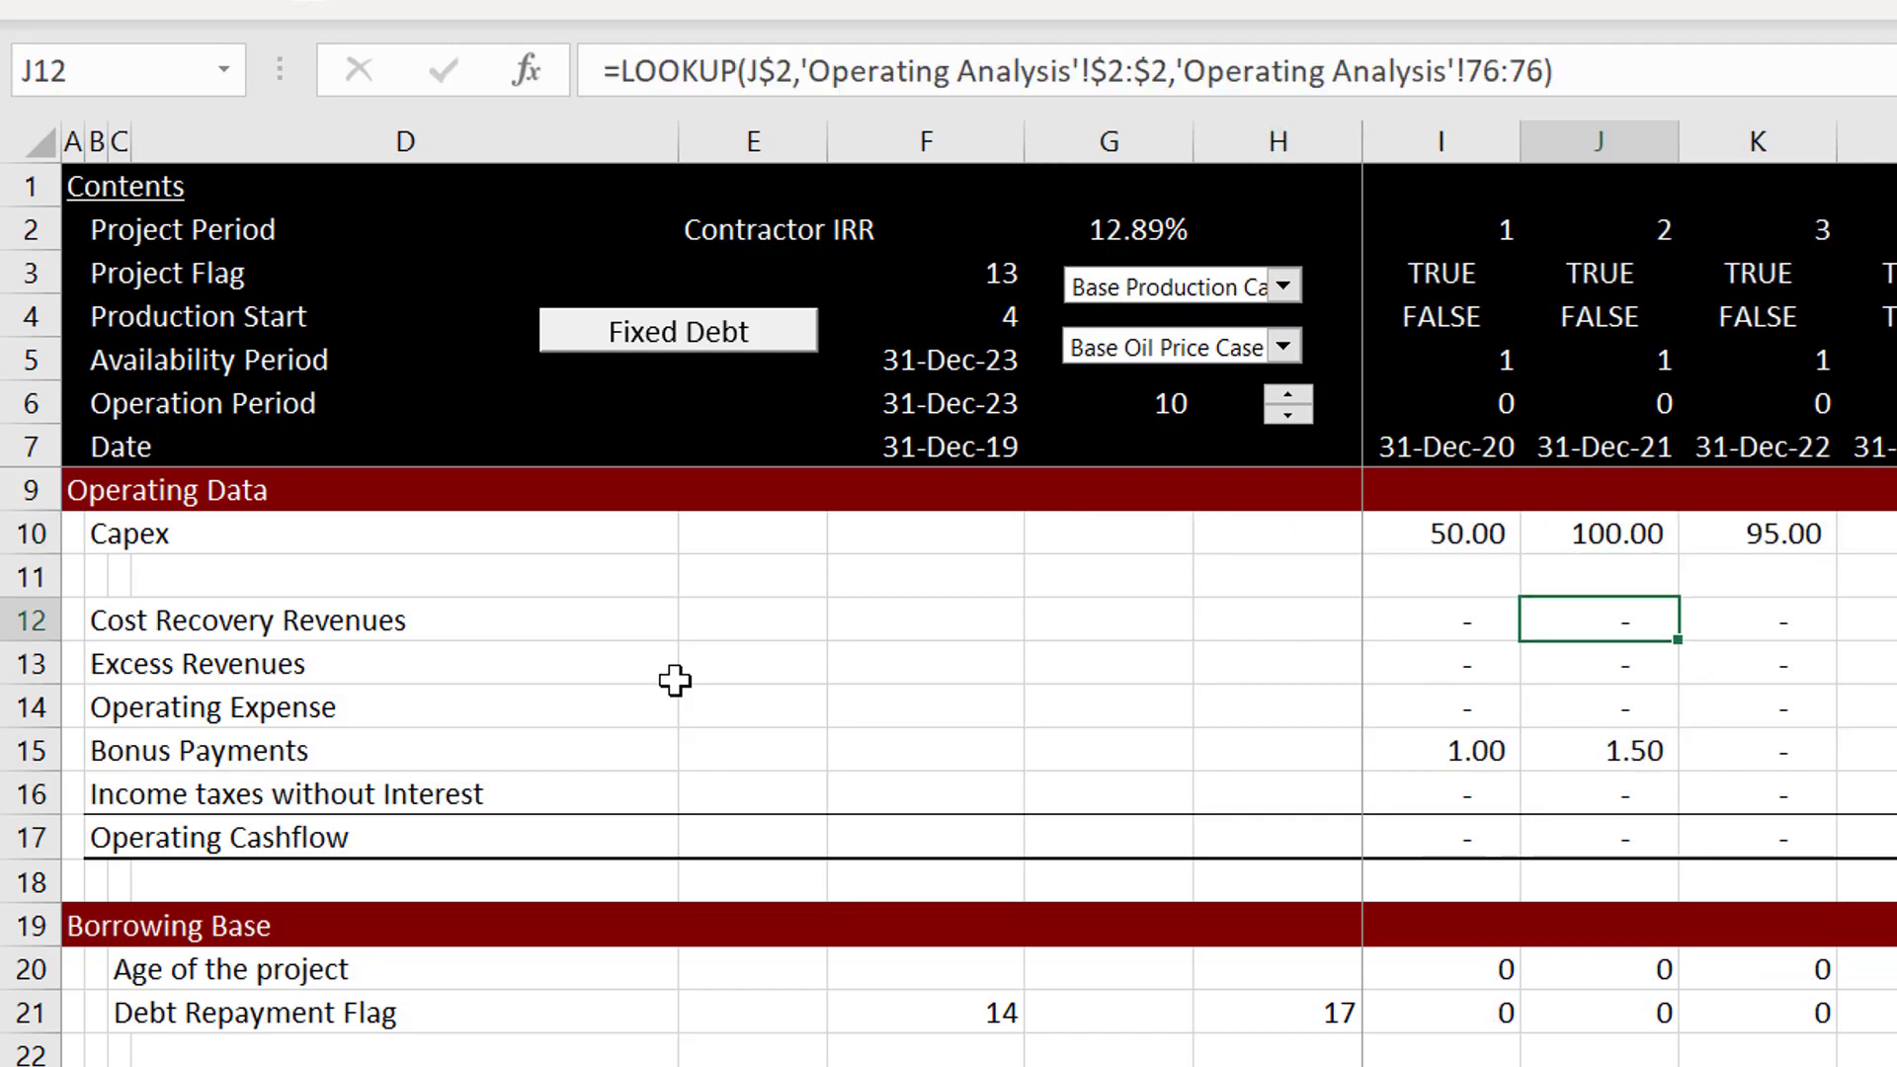
{"action": "key", "text": "Down"}
{"action": "key", "text": "Down"}
{"action": "key", "text": "Down"}
{"action": "key", "text": "Down"}
{"action": "key", "text": "Down"}
{"action": "key", "text": "Down"}
{"action": "key", "text": "Down"}
{"action": "key", "text": "Down"}
{"action": "key", "text": "Down"}
{"action": "key", "text": "Down"}
{"action": "key", "text": "Down"}
{"action": "key", "text": "Down"}
{"action": "key", "text": "Down"}
{"action": "key", "text": "Down"}
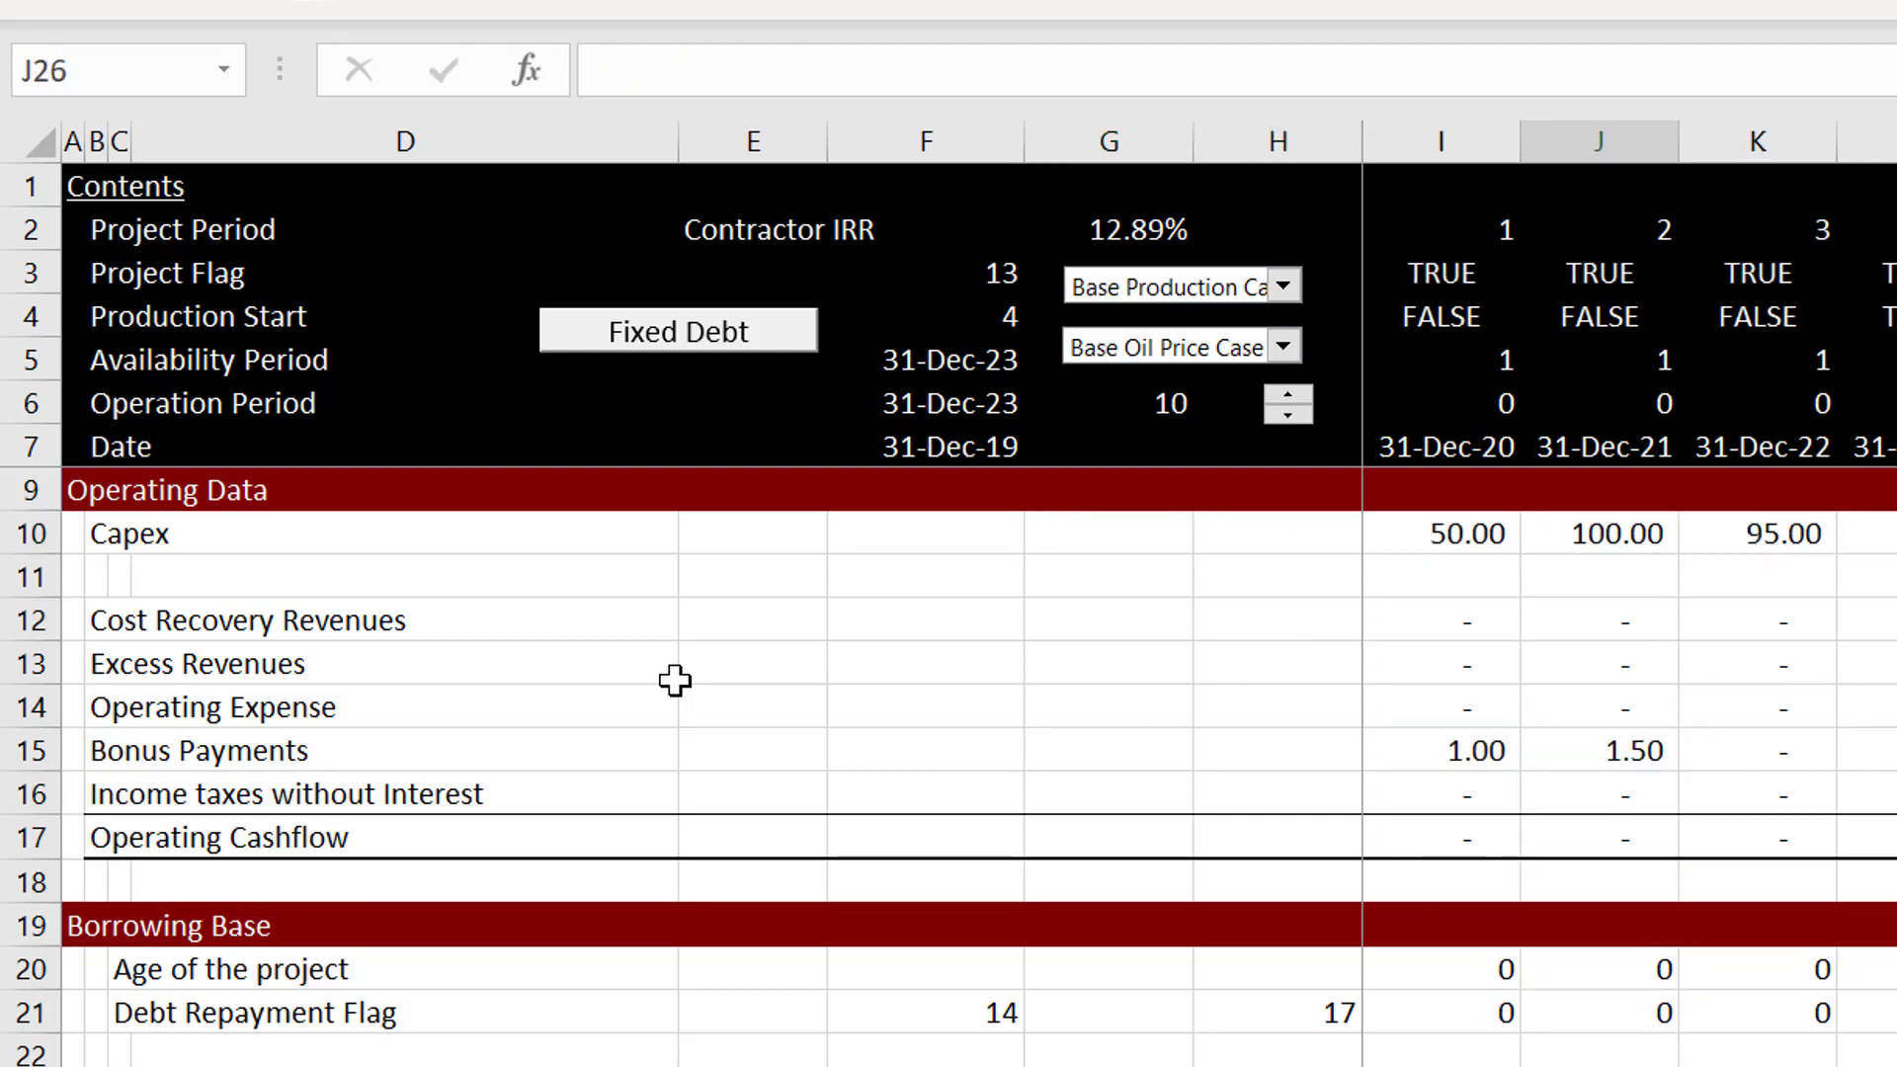
{"action": "key", "text": "Down"}
{"action": "key", "text": "Down"}
{"action": "key", "text": "Down"}
{"action": "key", "text": "Down"}
{"action": "key", "text": "Up"}
{"action": "key", "text": "Up"}
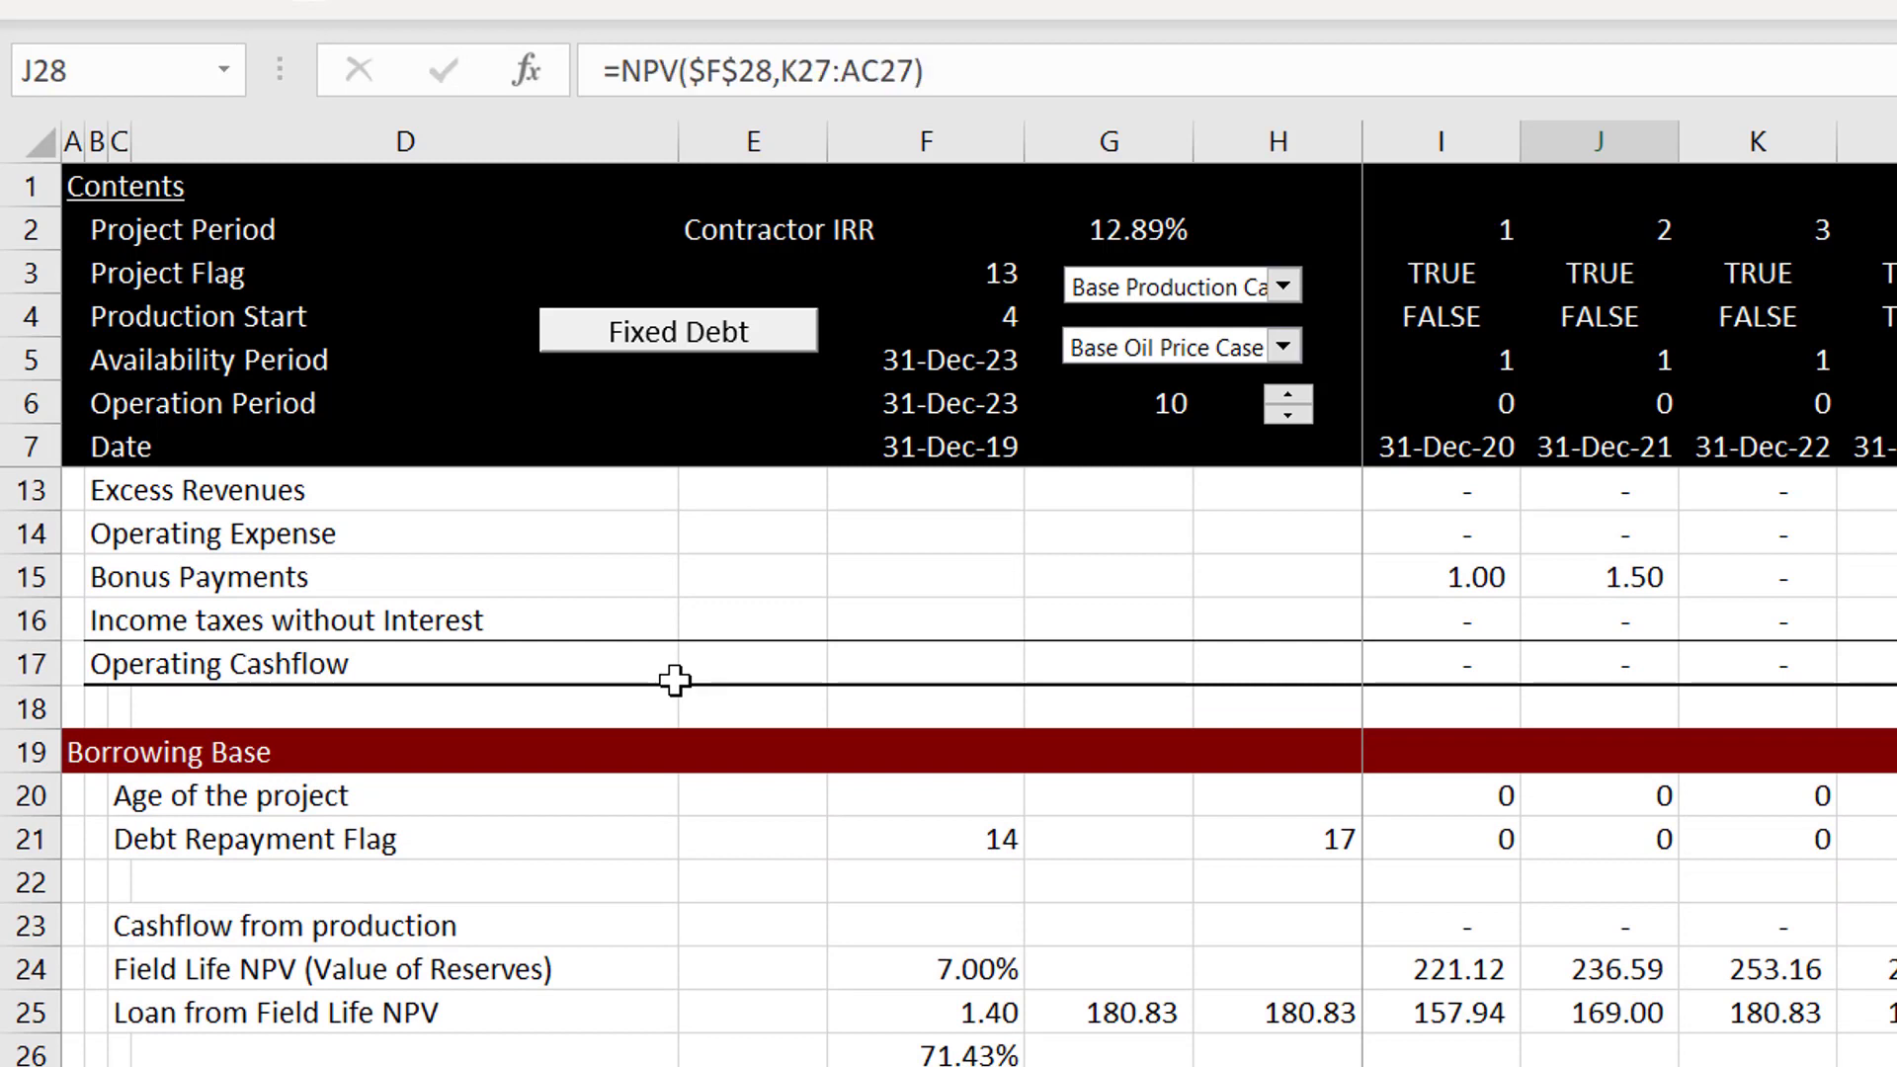
{"action": "key", "text": "Up"}
{"action": "key", "text": "Up"}
{"action": "key", "text": "Up"}
{"action": "key", "text": "Up"}
{"action": "key", "text": "Up"}
{"action": "key", "text": "Up"}
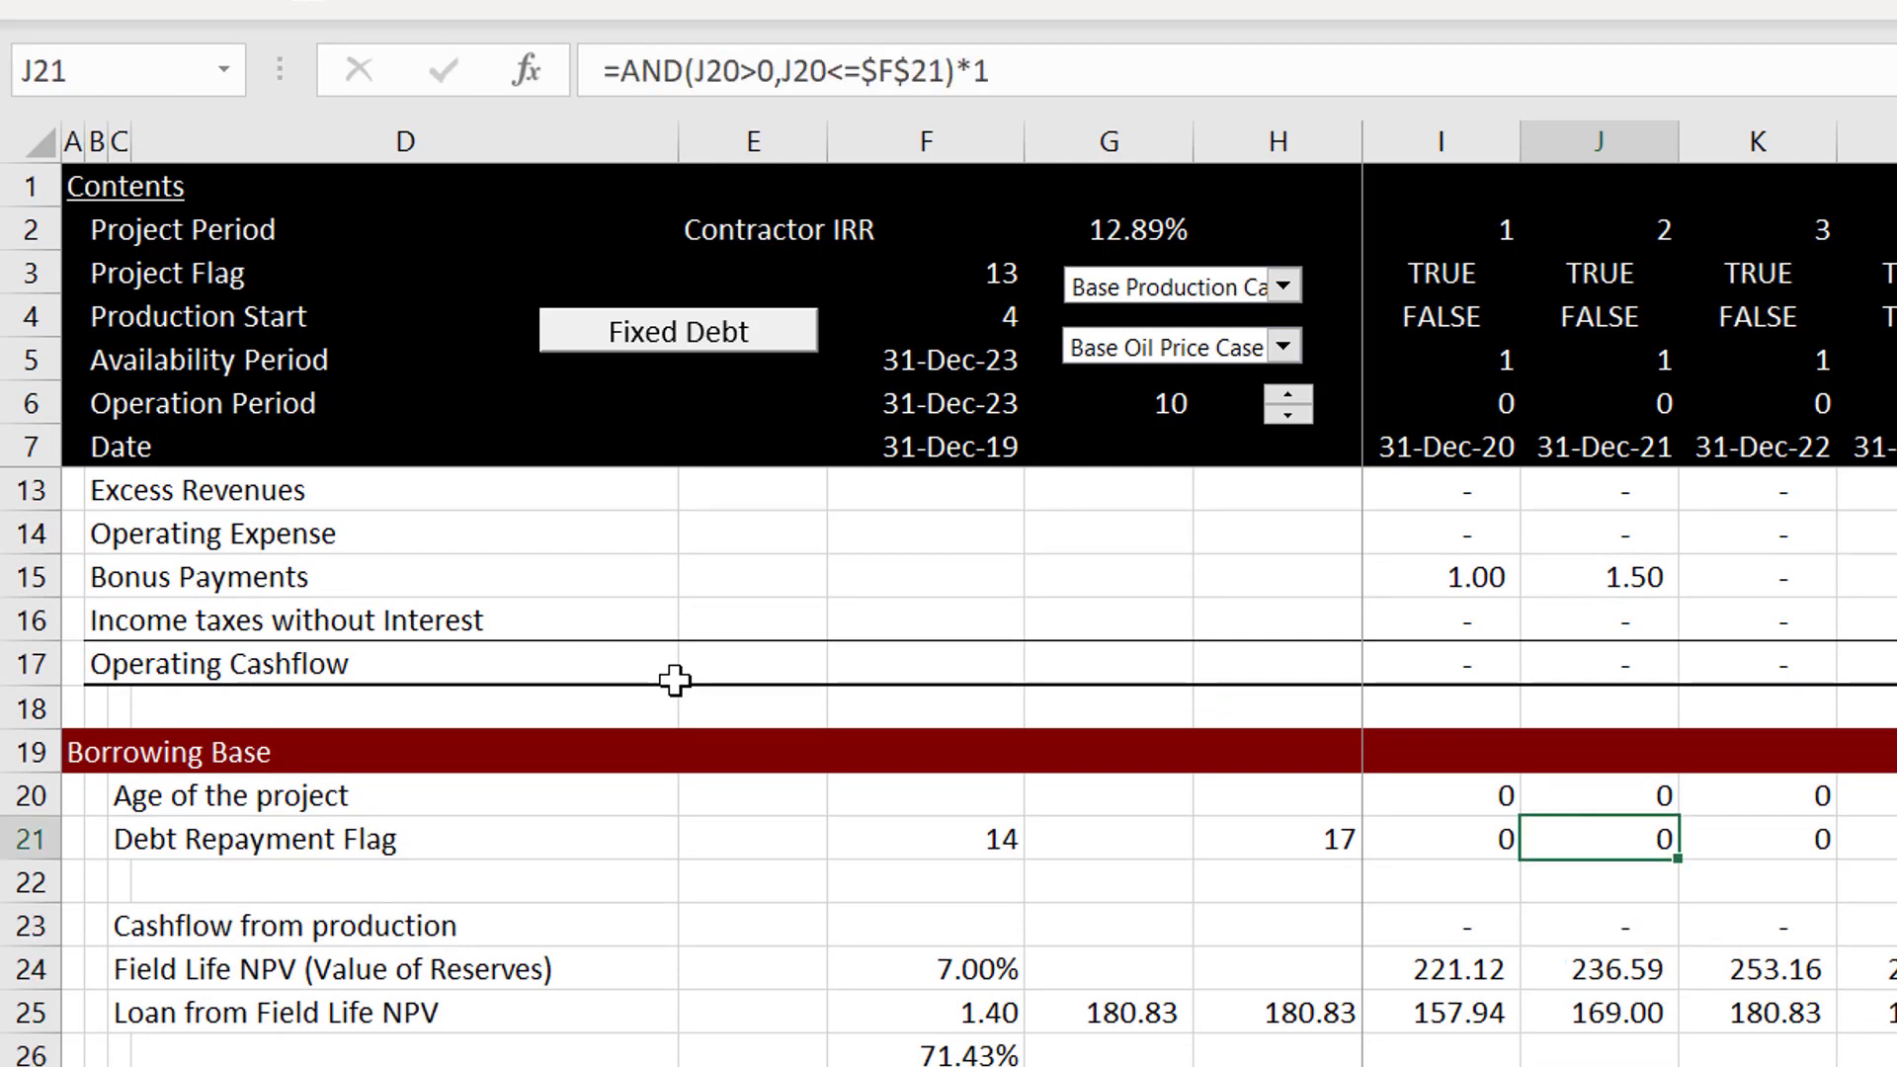
Inspect the source reference of the Field Life NPV discount rate in cell F24.
{"action": "scroll", "coordinate": [675, 680], "scroll_direction": "down", "scroll_amount": 1}
{"action": "left_click", "coordinate": [952, 847]}
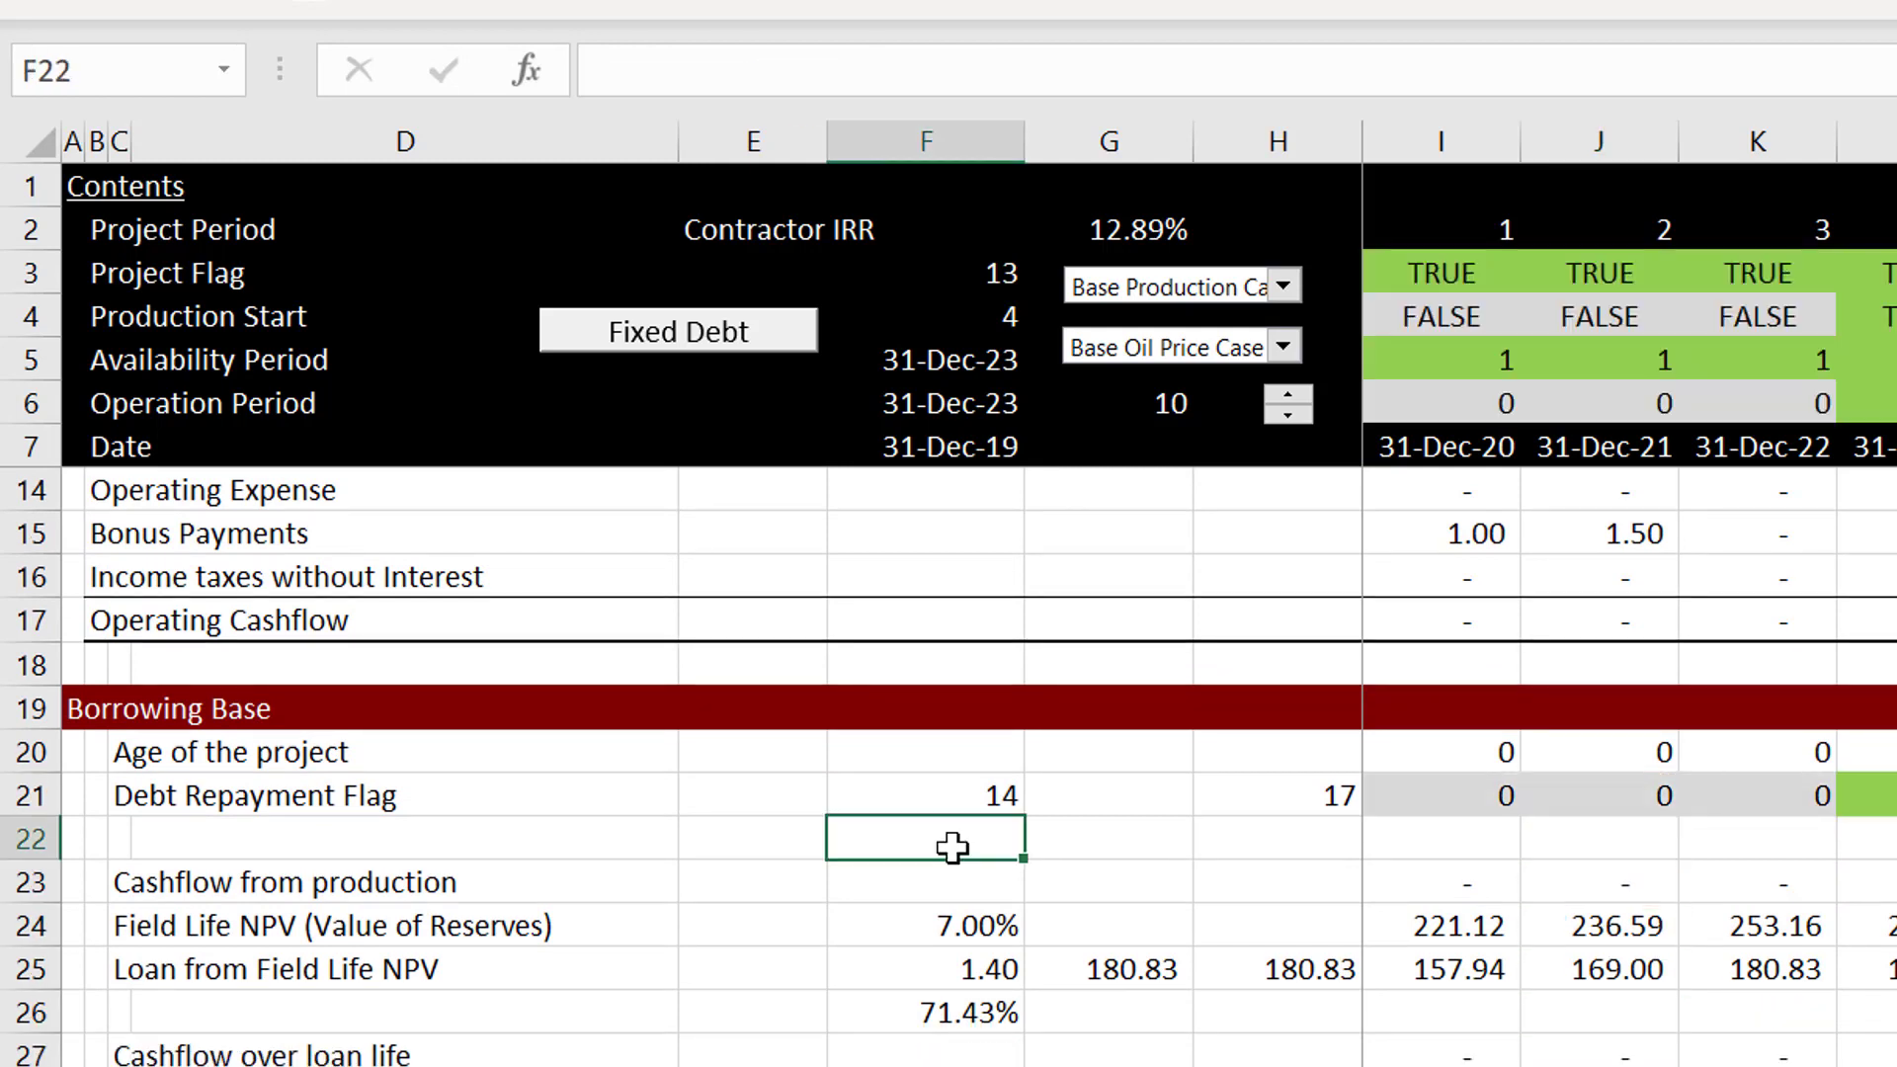
{"action": "key", "text": "Down"}
{"action": "key", "text": "Down"}
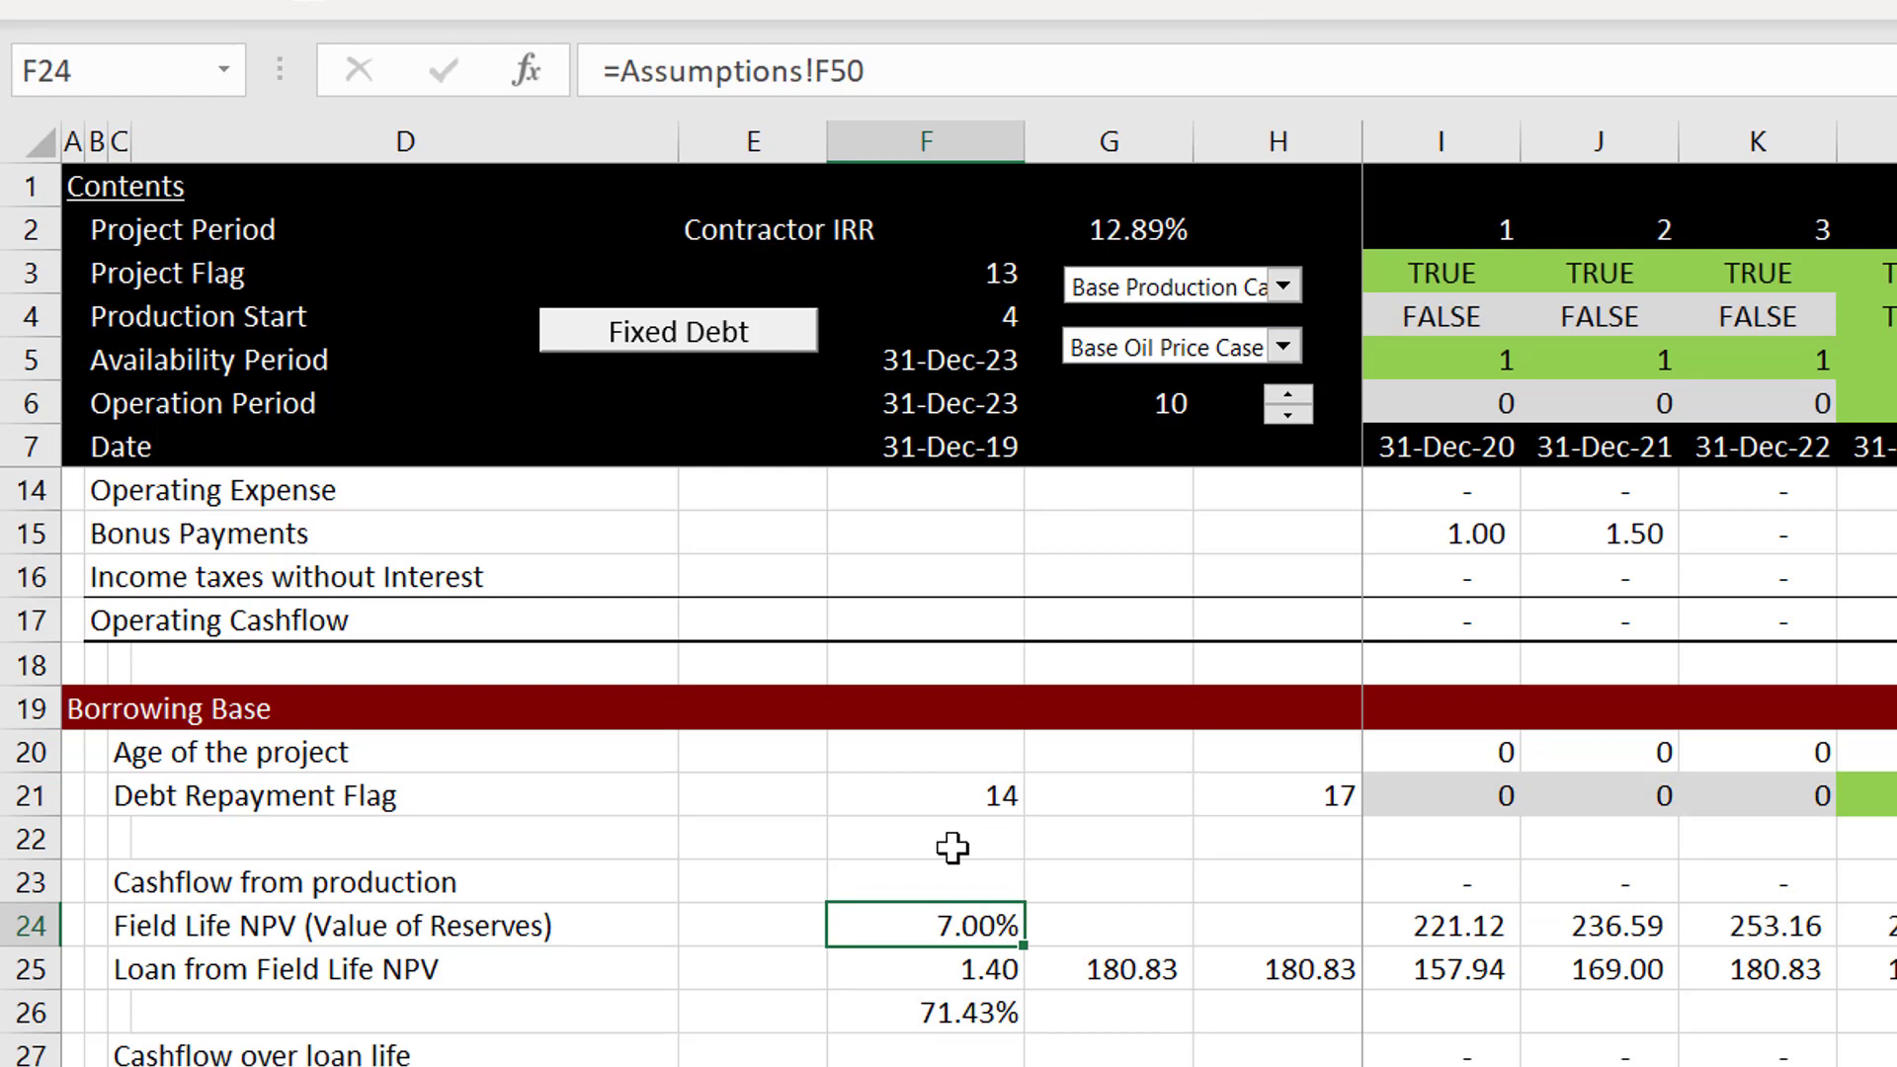
Switch to the Assumptions sheet and run the colour formatting macro on it.
{"action": "key", "text": "ctrl+Page_Up"}
{"action": "key", "text": "ctrl+Page_Up"}
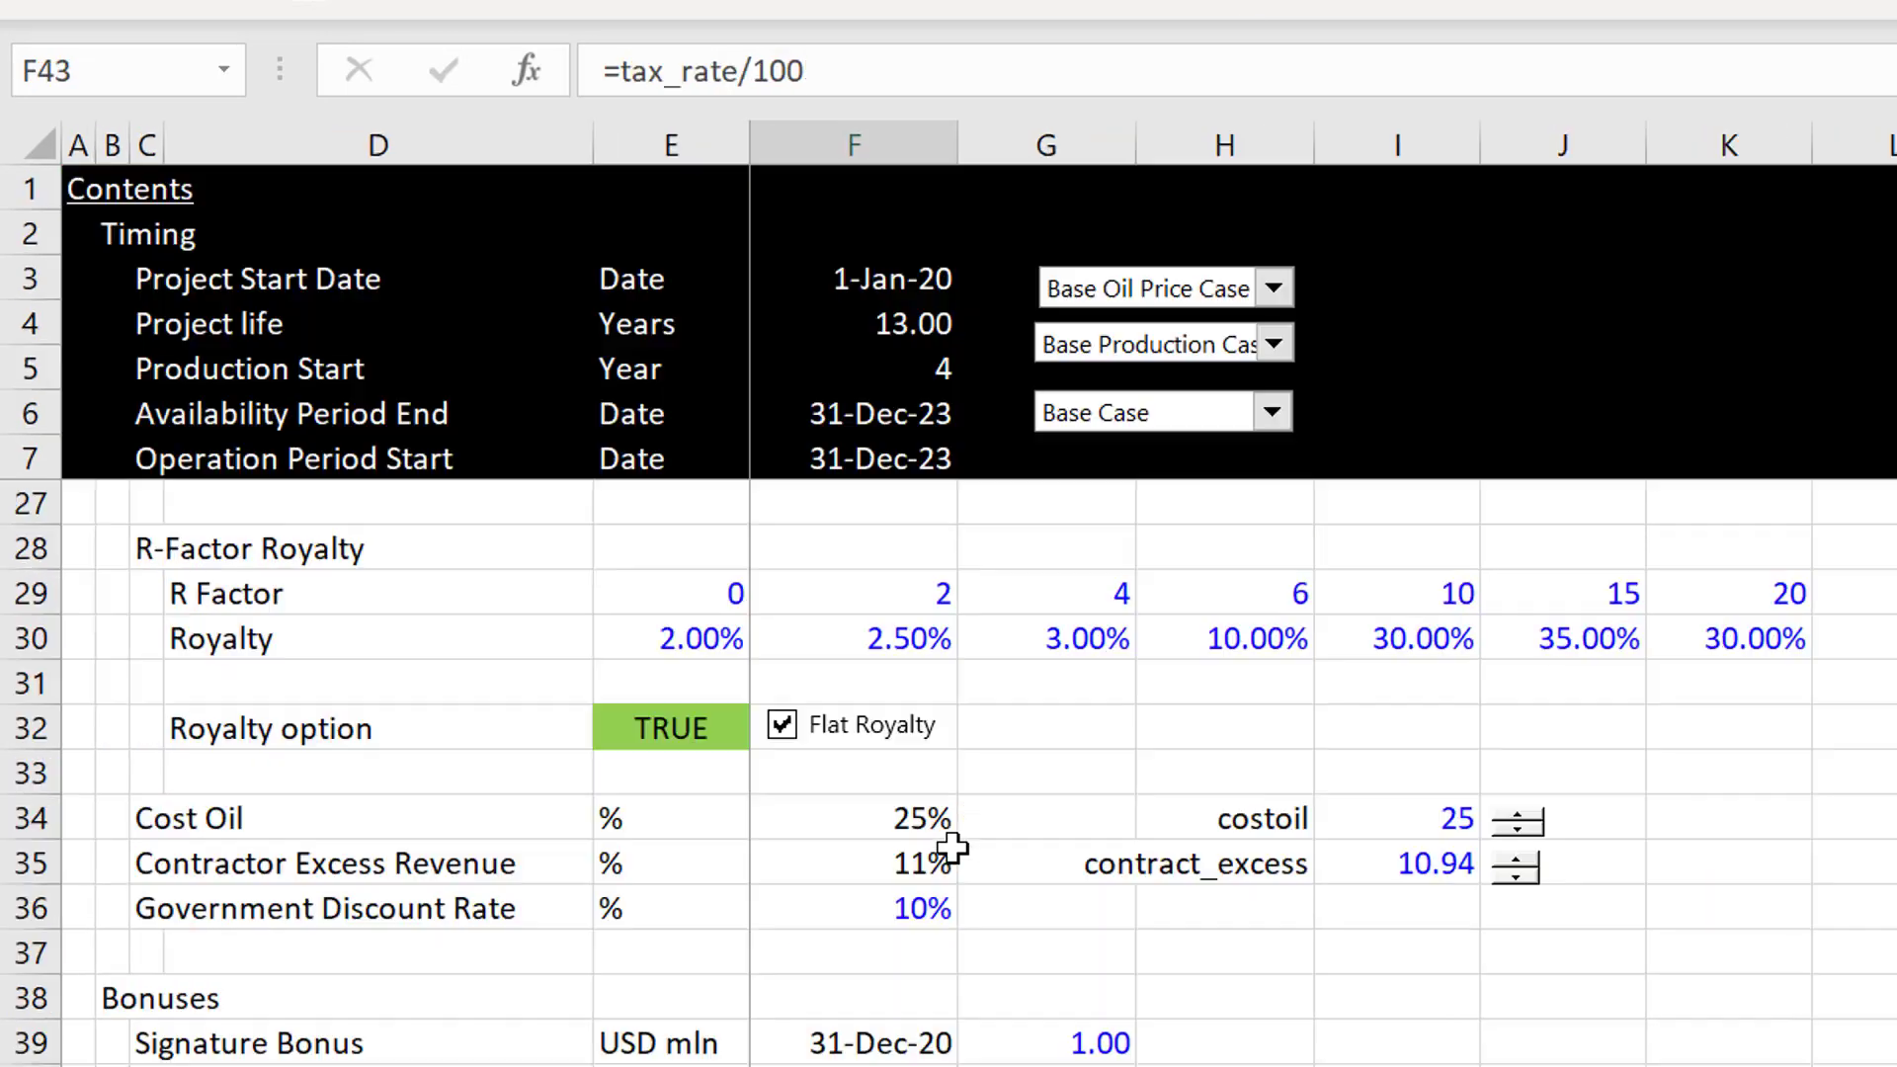
{"action": "key", "text": "ctrl+Page_Up"}
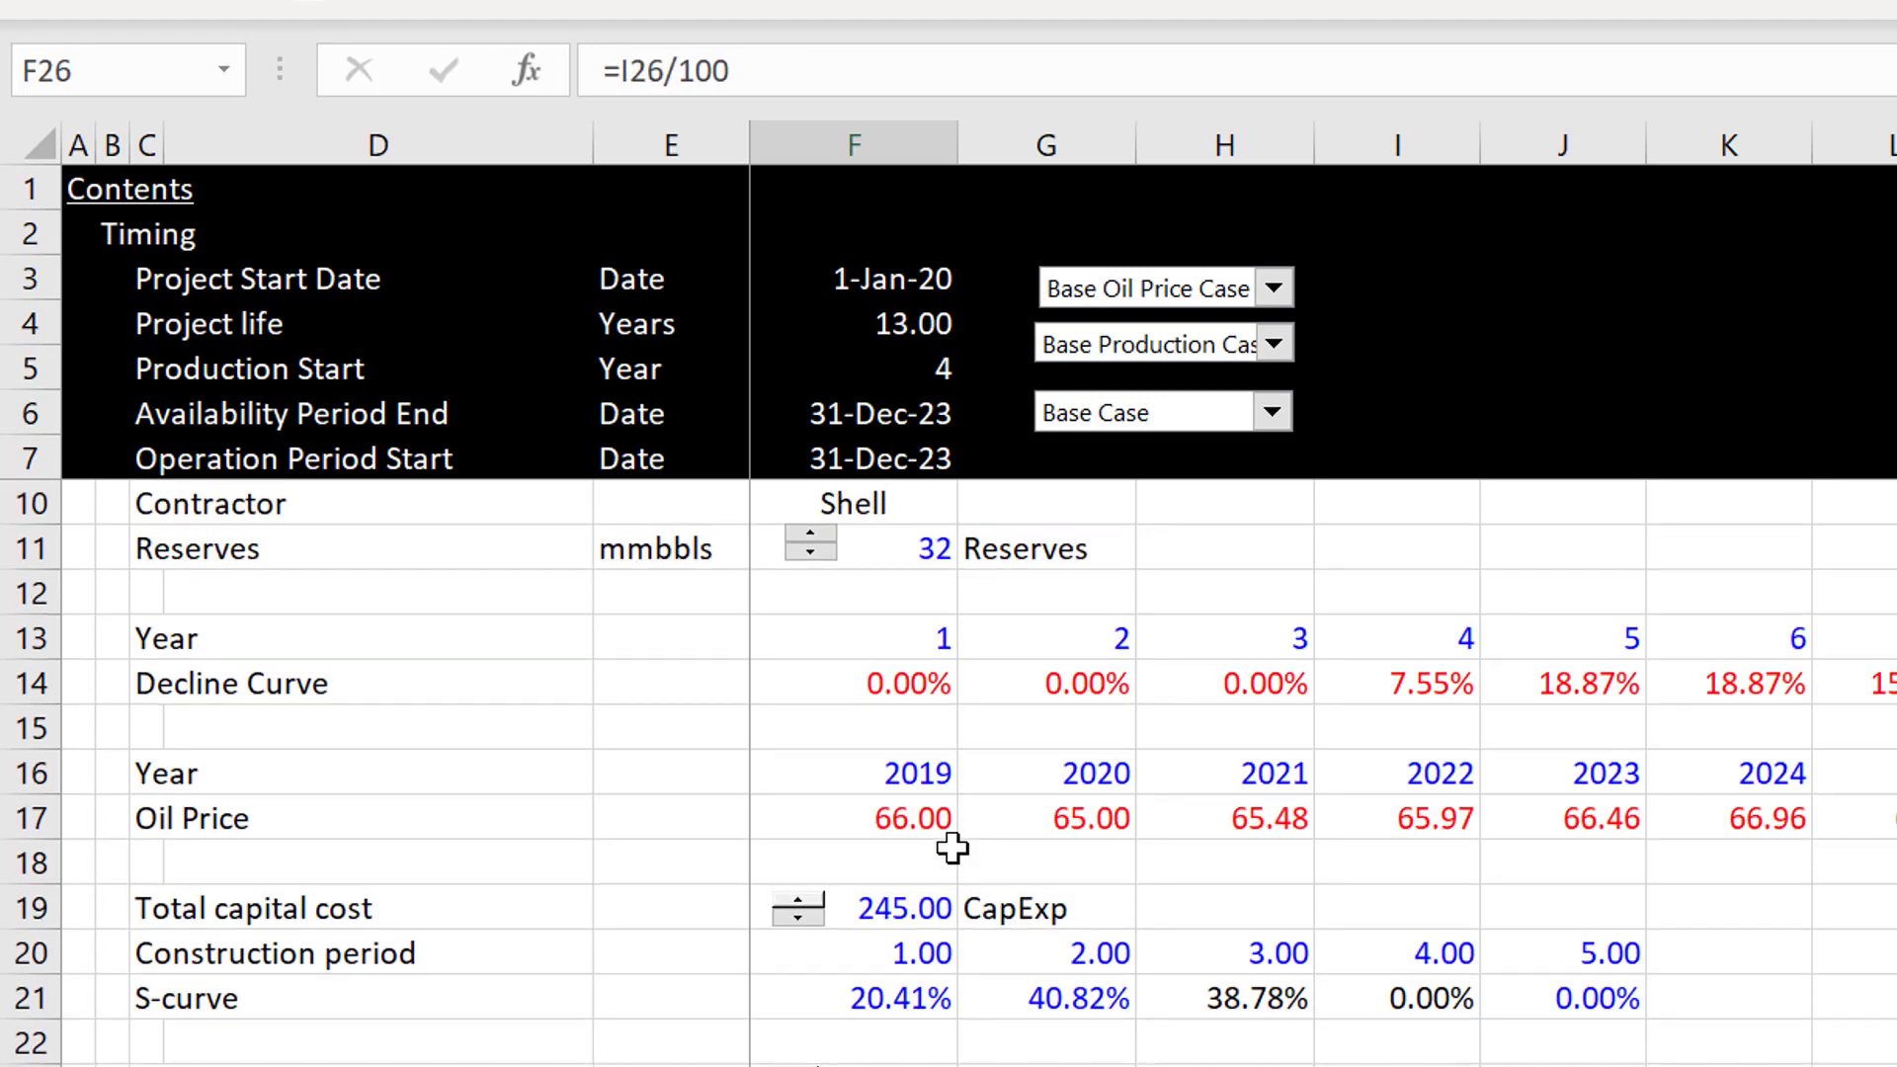
{"action": "key", "text": "ctrl+Page_Down"}
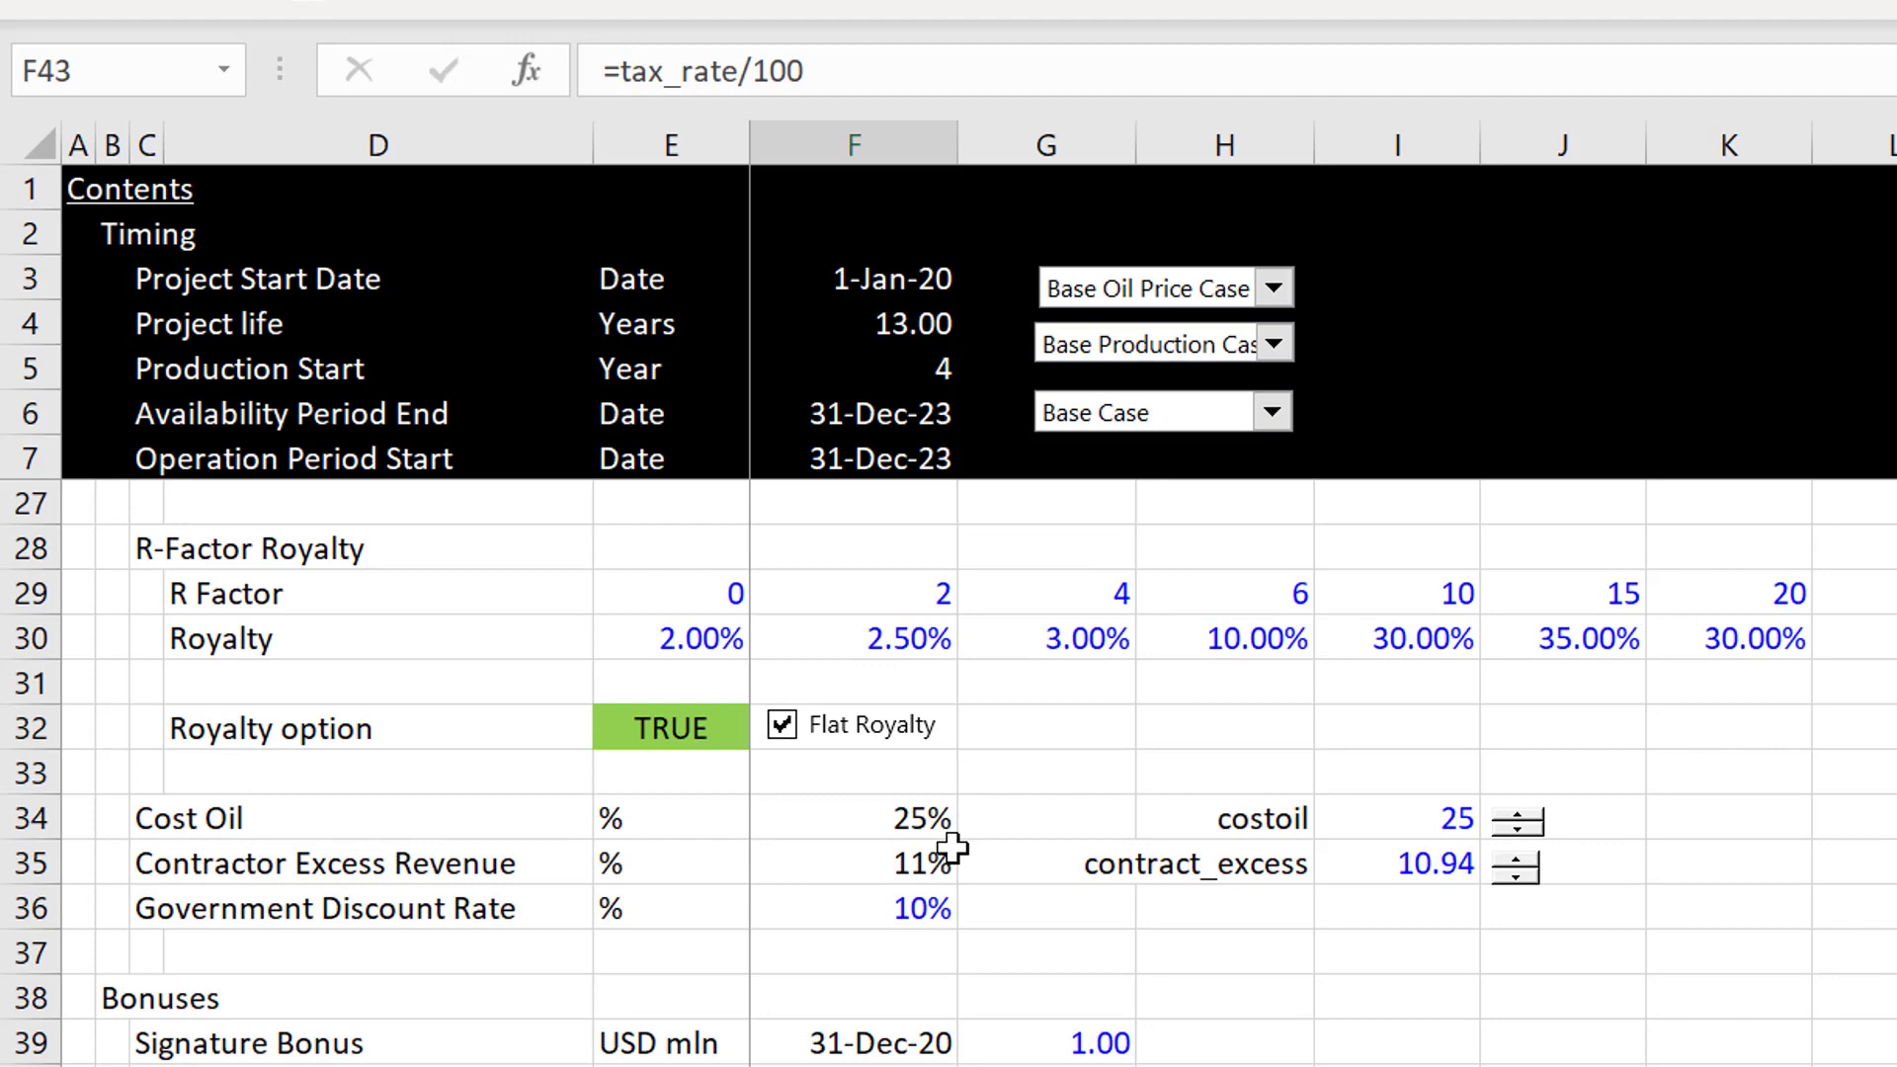
{"action": "key", "text": "ctrl+alt+c"}
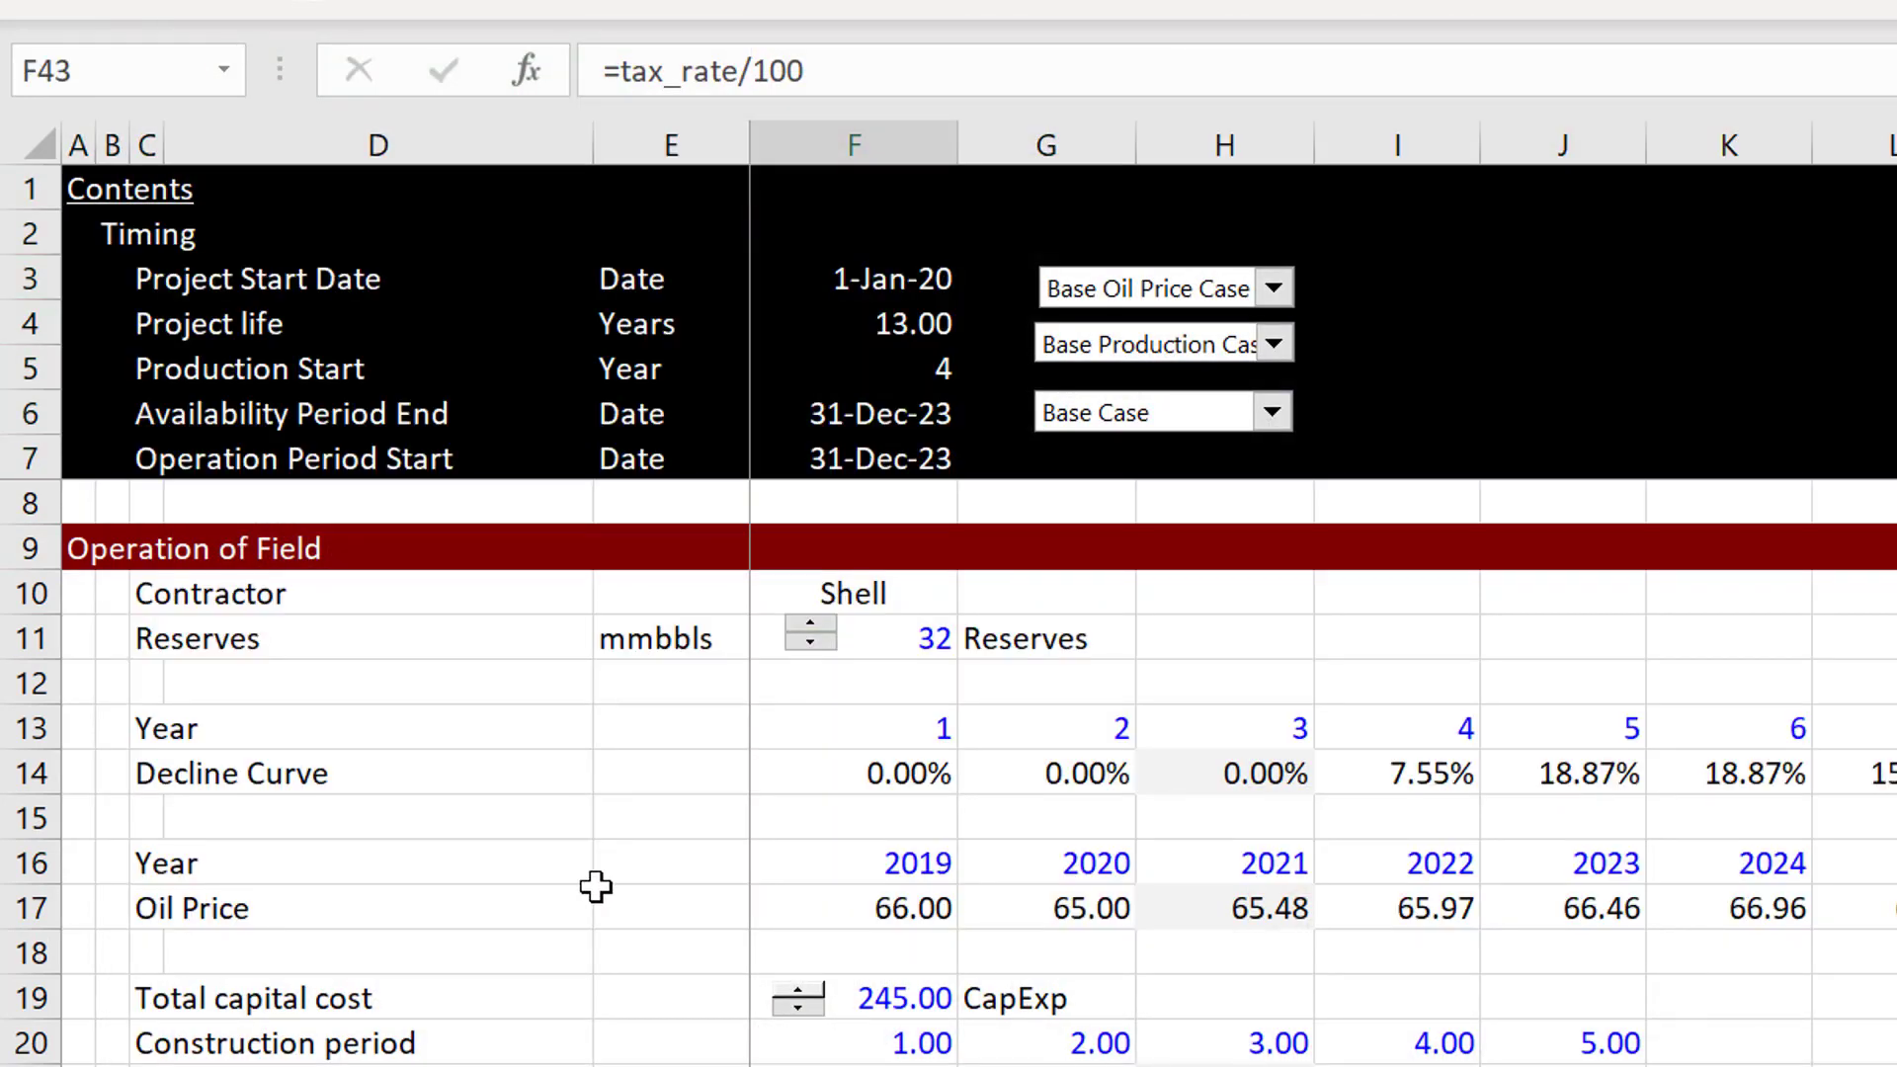
Look through the assumptions from the Oil Price row down to the Production Sharing Parameters section's royalty and cost oil inputs.
{"action": "left_click", "coordinate": [595, 886]}
{"action": "key", "text": "Left"}
{"action": "key", "text": "Left"}
{"action": "key", "text": "Left"}
{"action": "key", "text": "Left"}
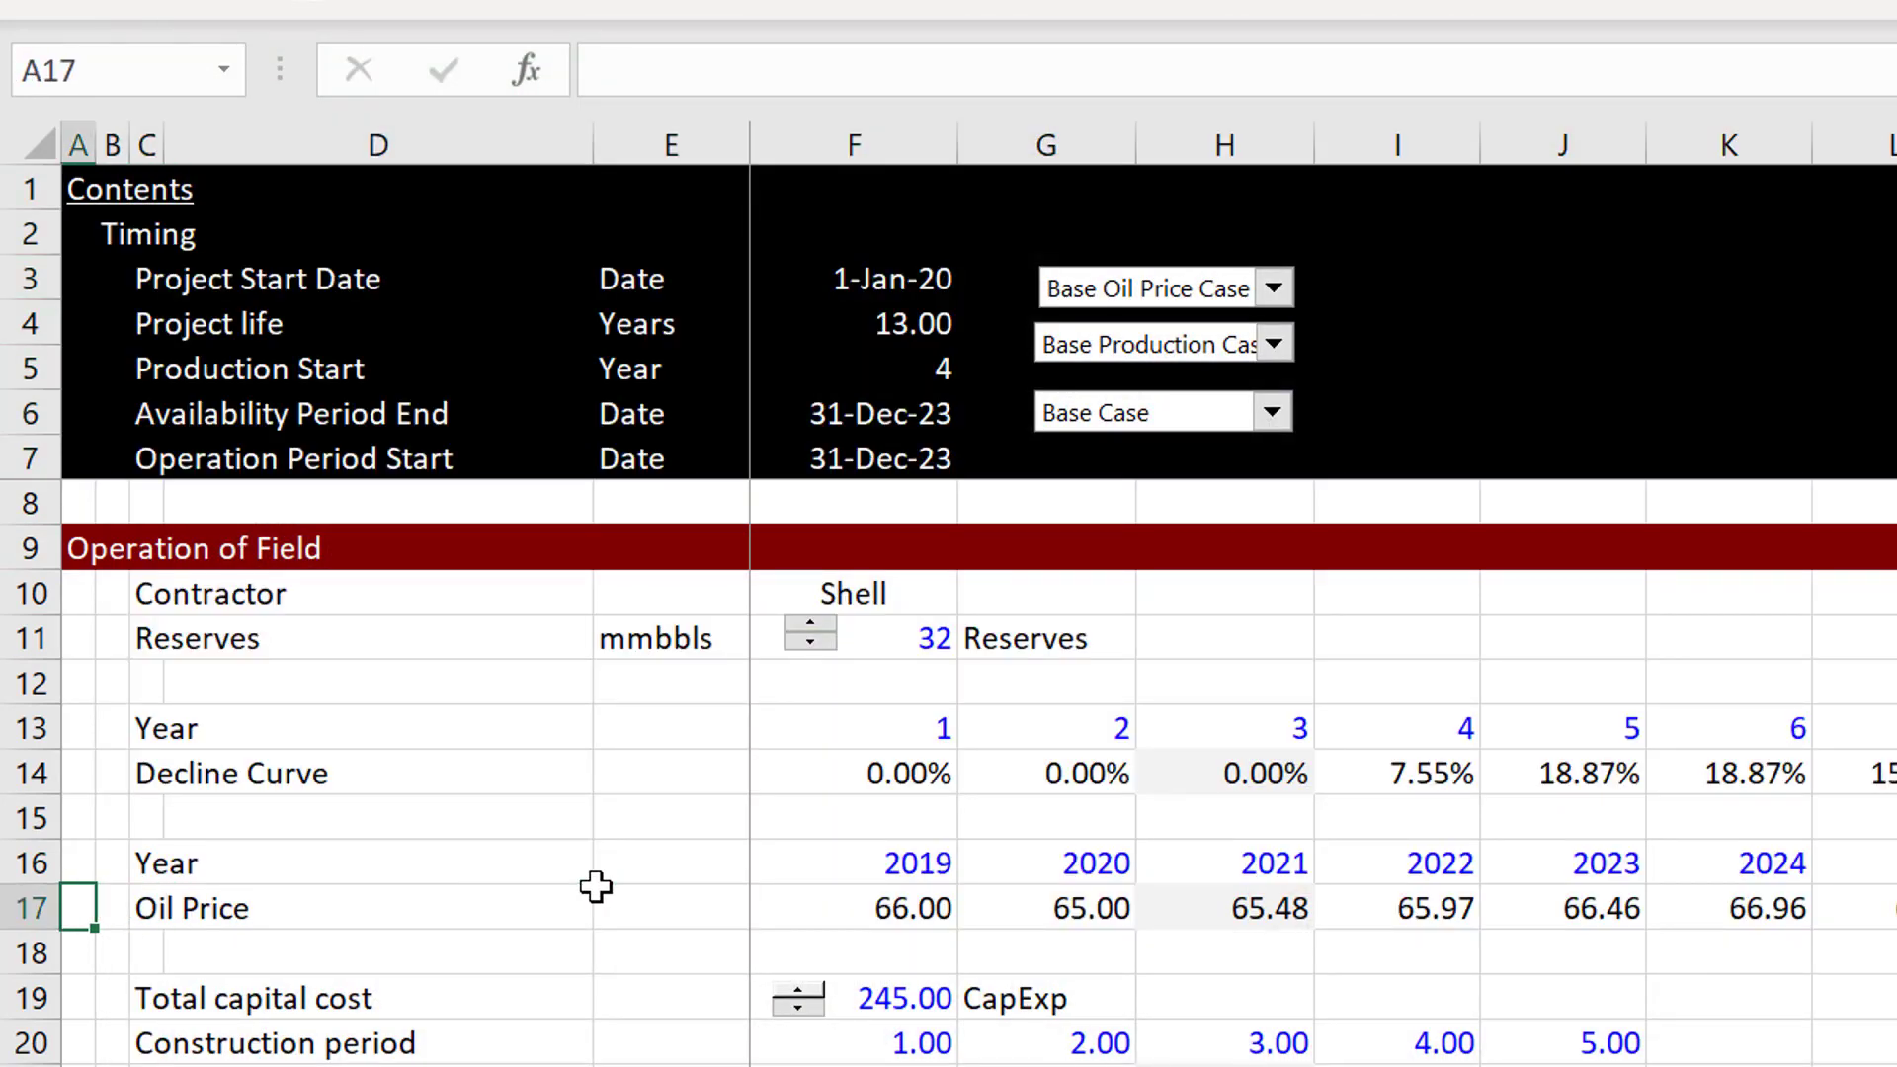
{"action": "key", "text": "Page_Down"}
{"action": "key", "text": "Up"}
{"action": "key", "text": "Up"}
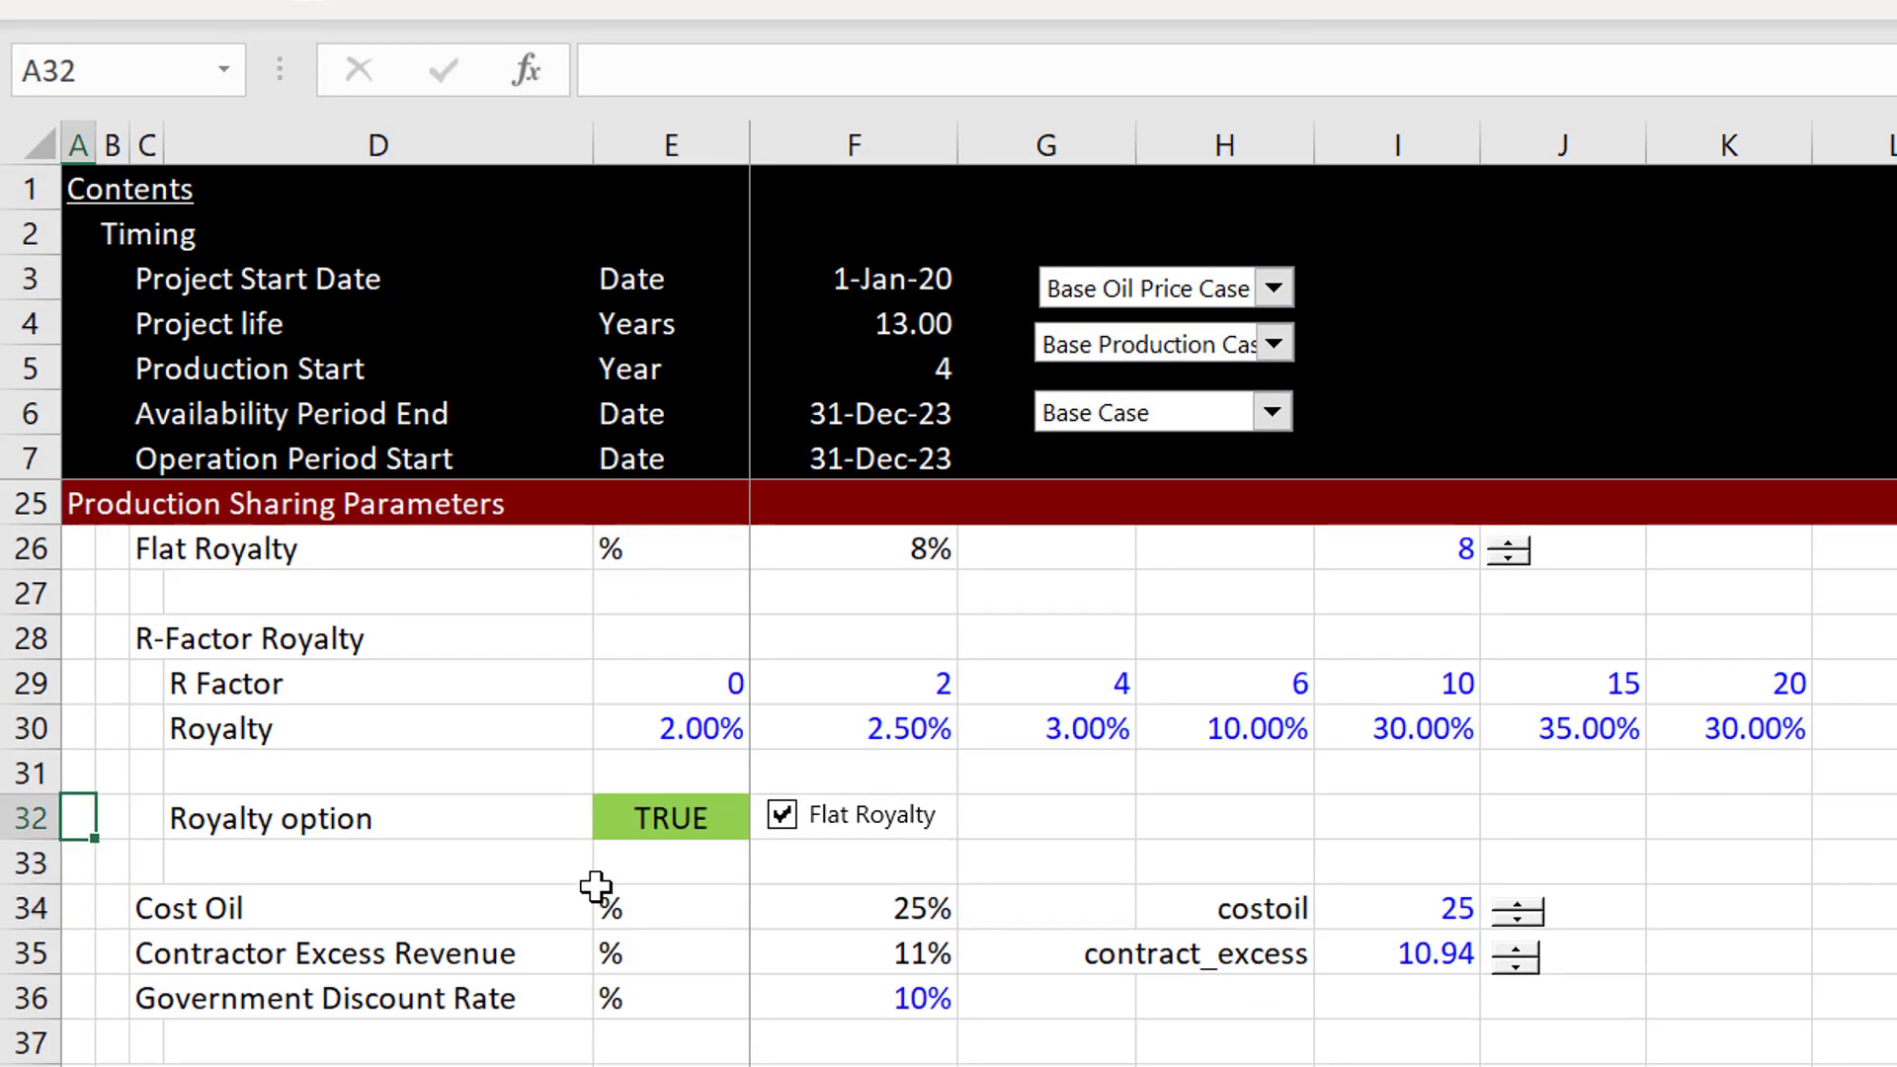
{"action": "key", "text": "Down"}
{"action": "key", "text": "Down"}
{"action": "key", "text": "Down"}
{"action": "key", "text": "Down"}
{"action": "key", "text": "Up"}
{"action": "key", "text": "Up"}
{"action": "key", "text": "Up"}
{"action": "key", "text": "Up"}
{"action": "key", "text": "Up"}
{"action": "key", "text": "Up"}
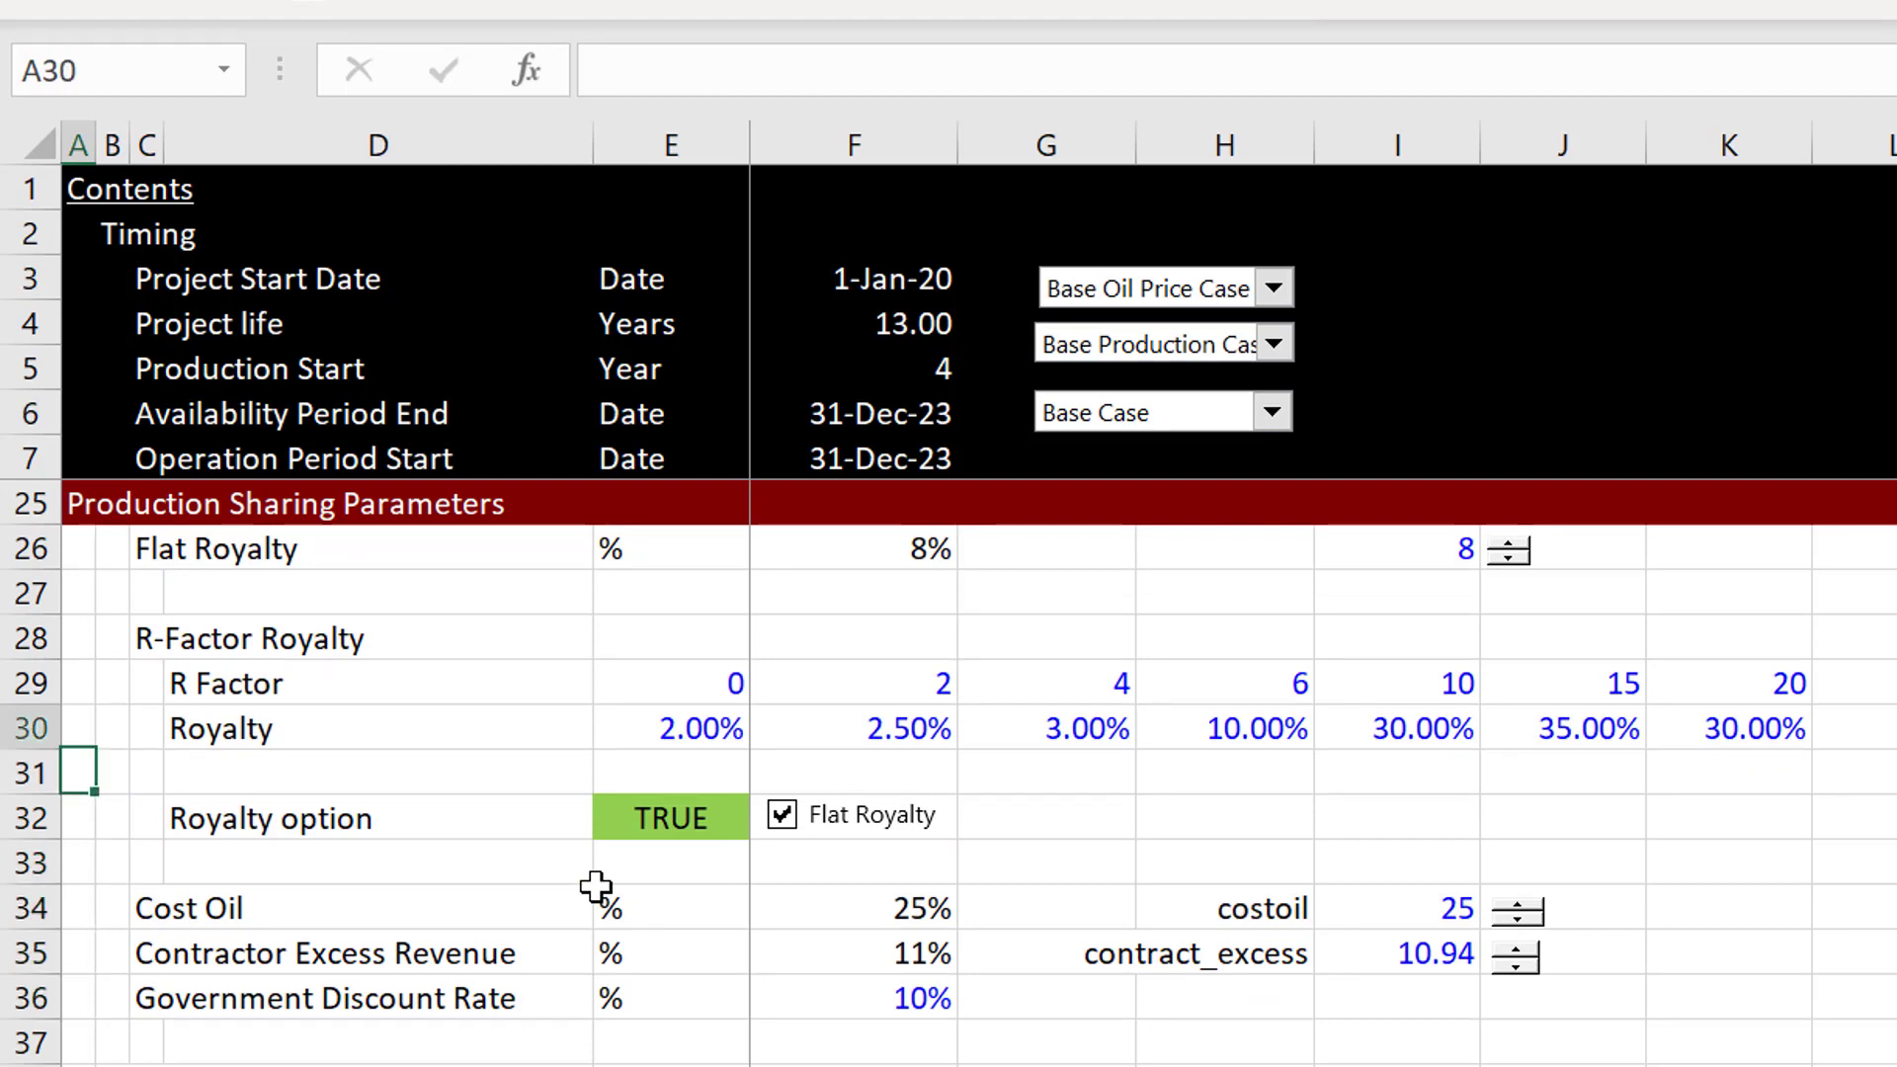
Set the discount rate in cell F50 of the Assumptions sheet's Debt Size block to 10%.
{"action": "key", "text": "Up"}
{"action": "key", "text": "Up"}
{"action": "key", "text": "Up"}
{"action": "key", "text": "Up"}
{"action": "key", "text": "Up"}
{"action": "key", "text": "Up"}
{"action": "key", "text": "Up"}
{"action": "key", "text": "Up"}
{"action": "key", "text": "Up"}
{"action": "key", "text": "Up"}
{"action": "key", "text": "Page_Down"}
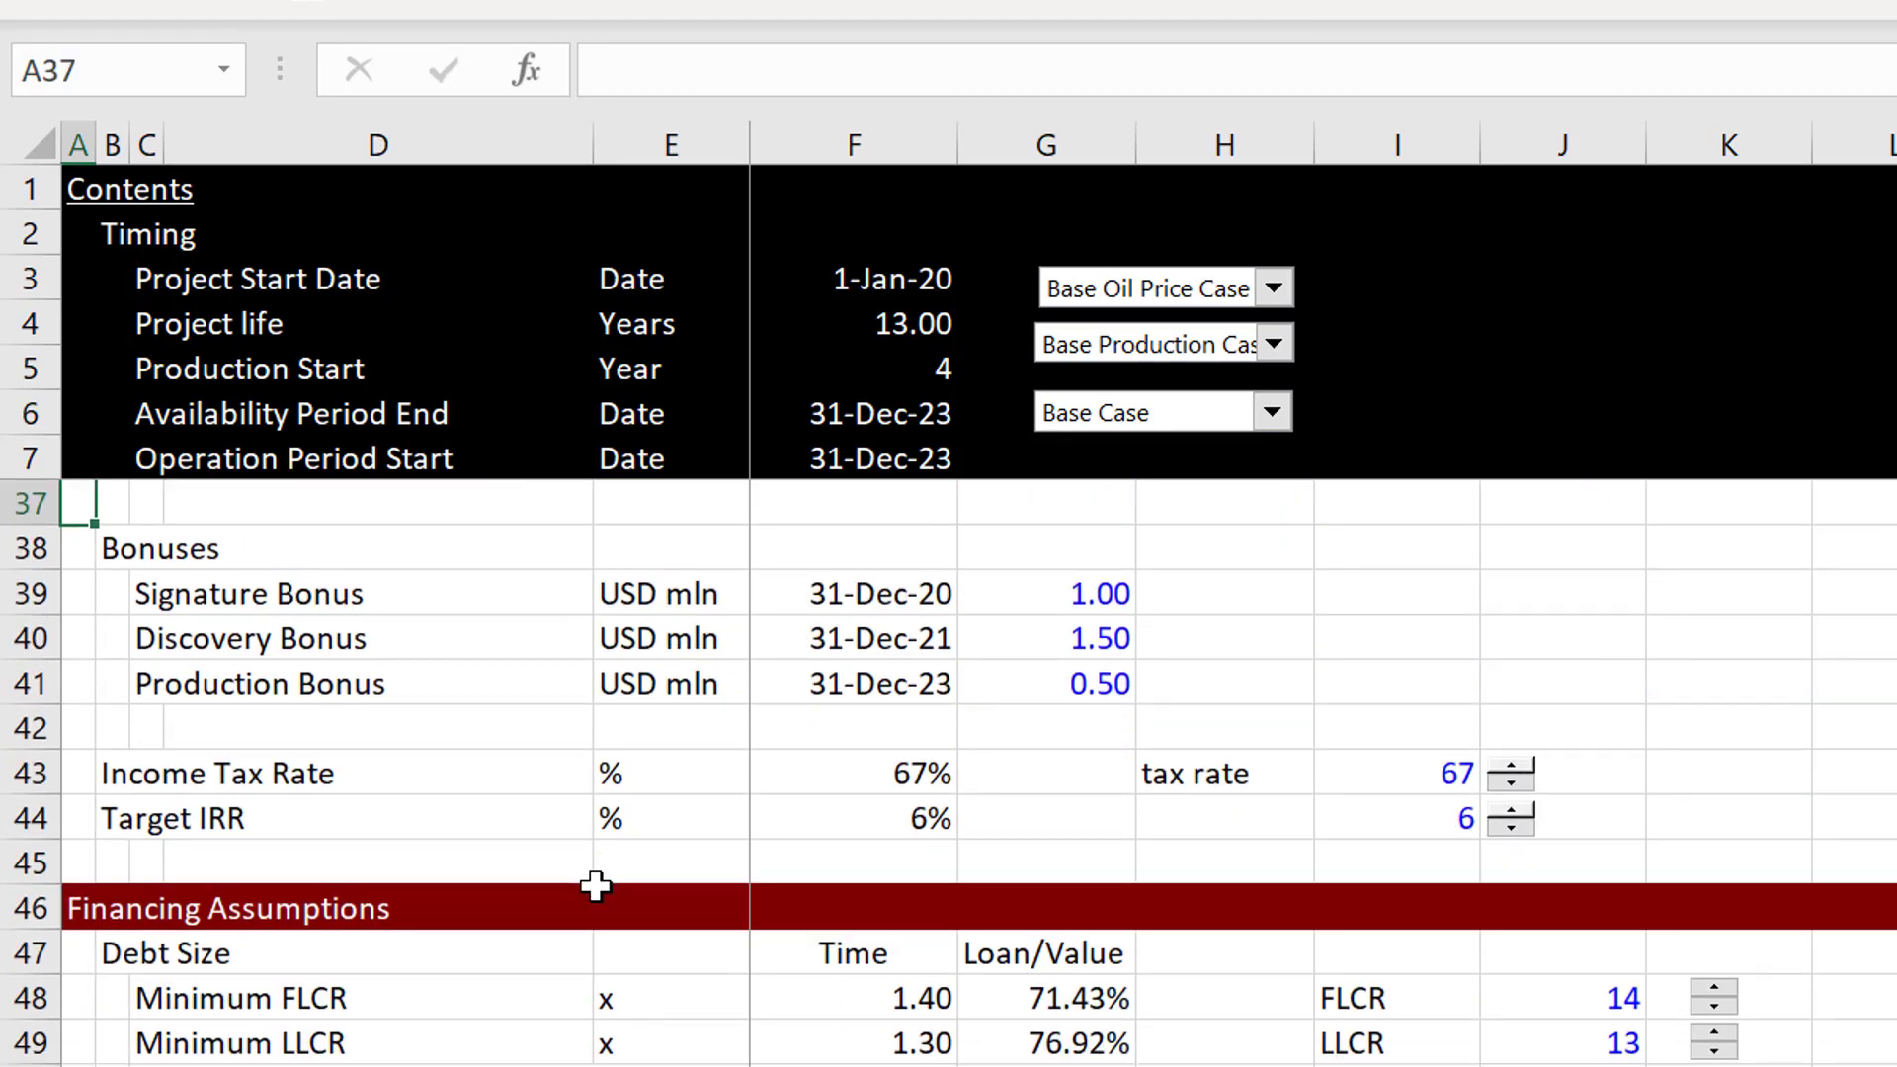
{"action": "key", "text": "Down"}
{"action": "key", "text": "Down"}
{"action": "key", "text": "Down"}
{"action": "key", "text": "Down"}
{"action": "key", "text": "Down"}
{"action": "key", "text": "Down"}
{"action": "key", "text": "Down"}
{"action": "key", "text": "Down"}
{"action": "key", "text": "Down"}
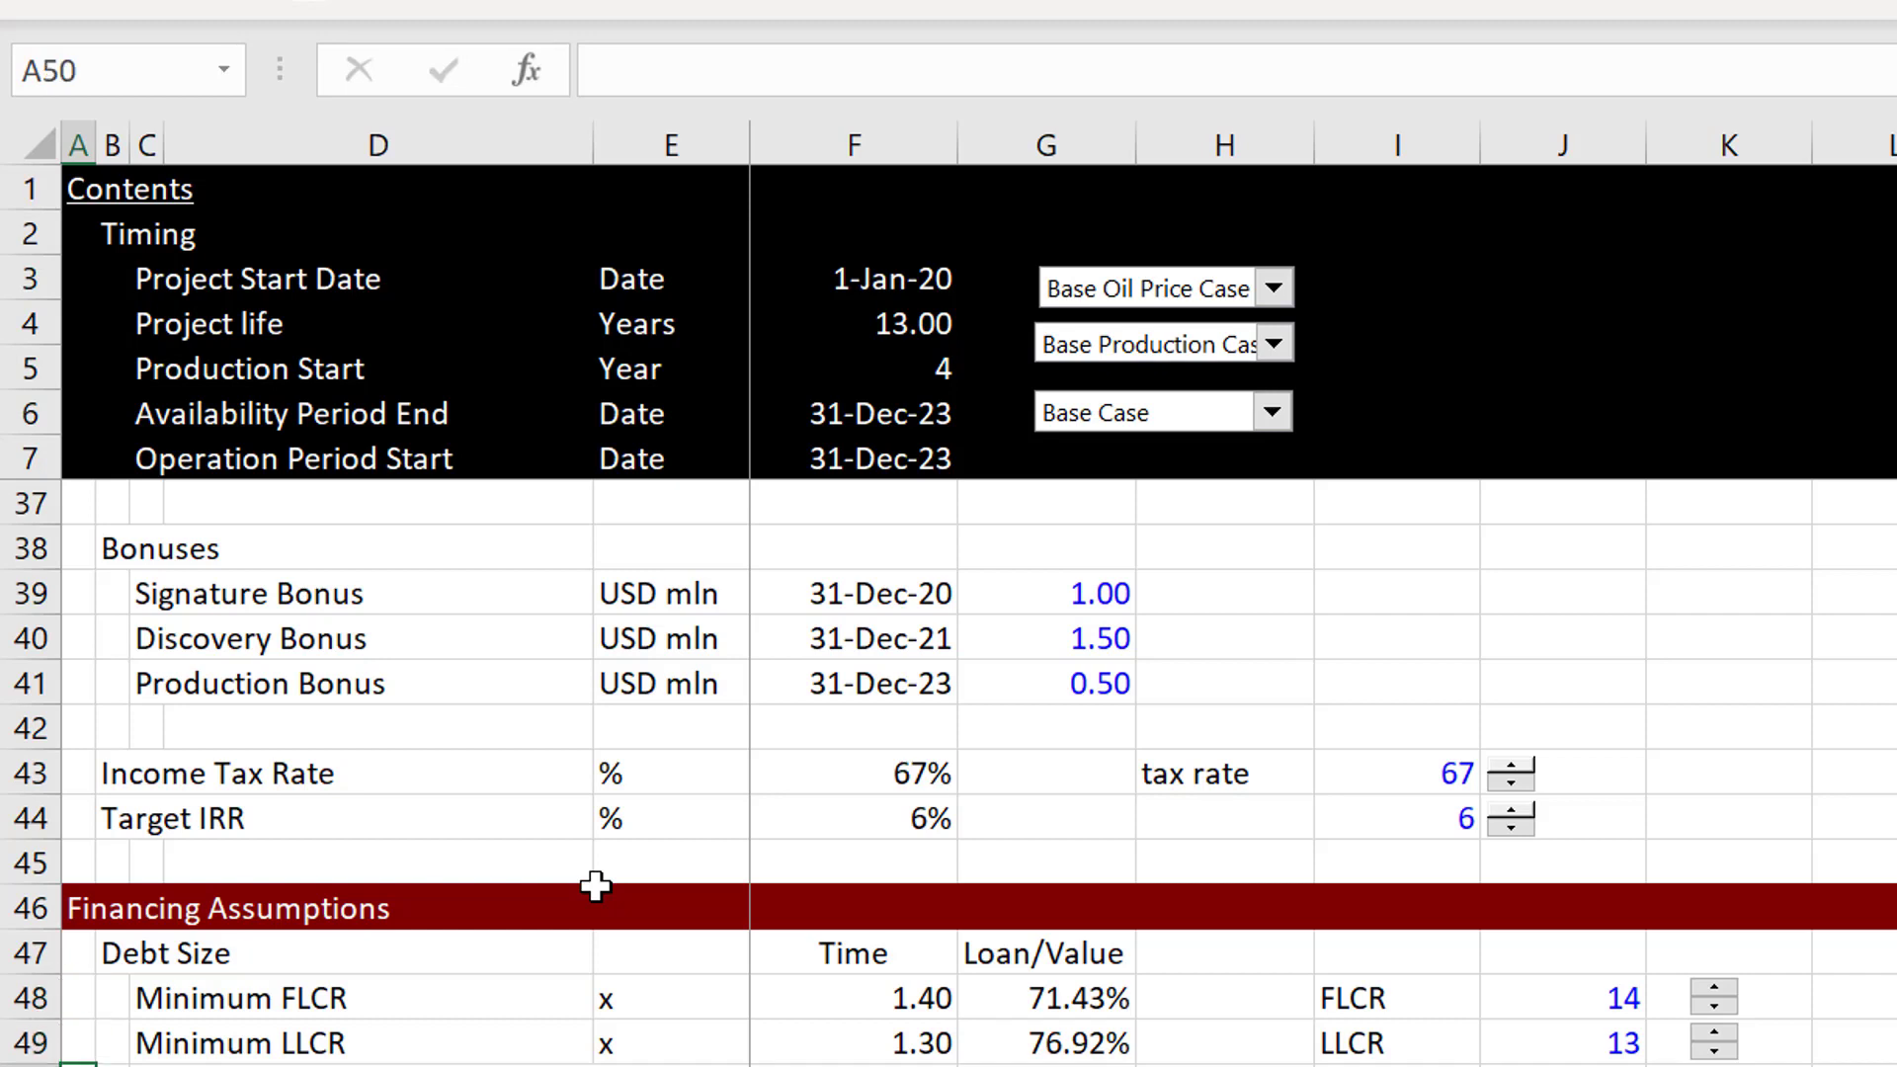
{"action": "key", "text": "Right"}
{"action": "key", "text": "Right"}
{"action": "key", "text": "Right"}
{"action": "key", "text": "Right"}
{"action": "key", "text": "Right"}
{"action": "key", "text": "Right"}
{"action": "key", "text": "Left"}
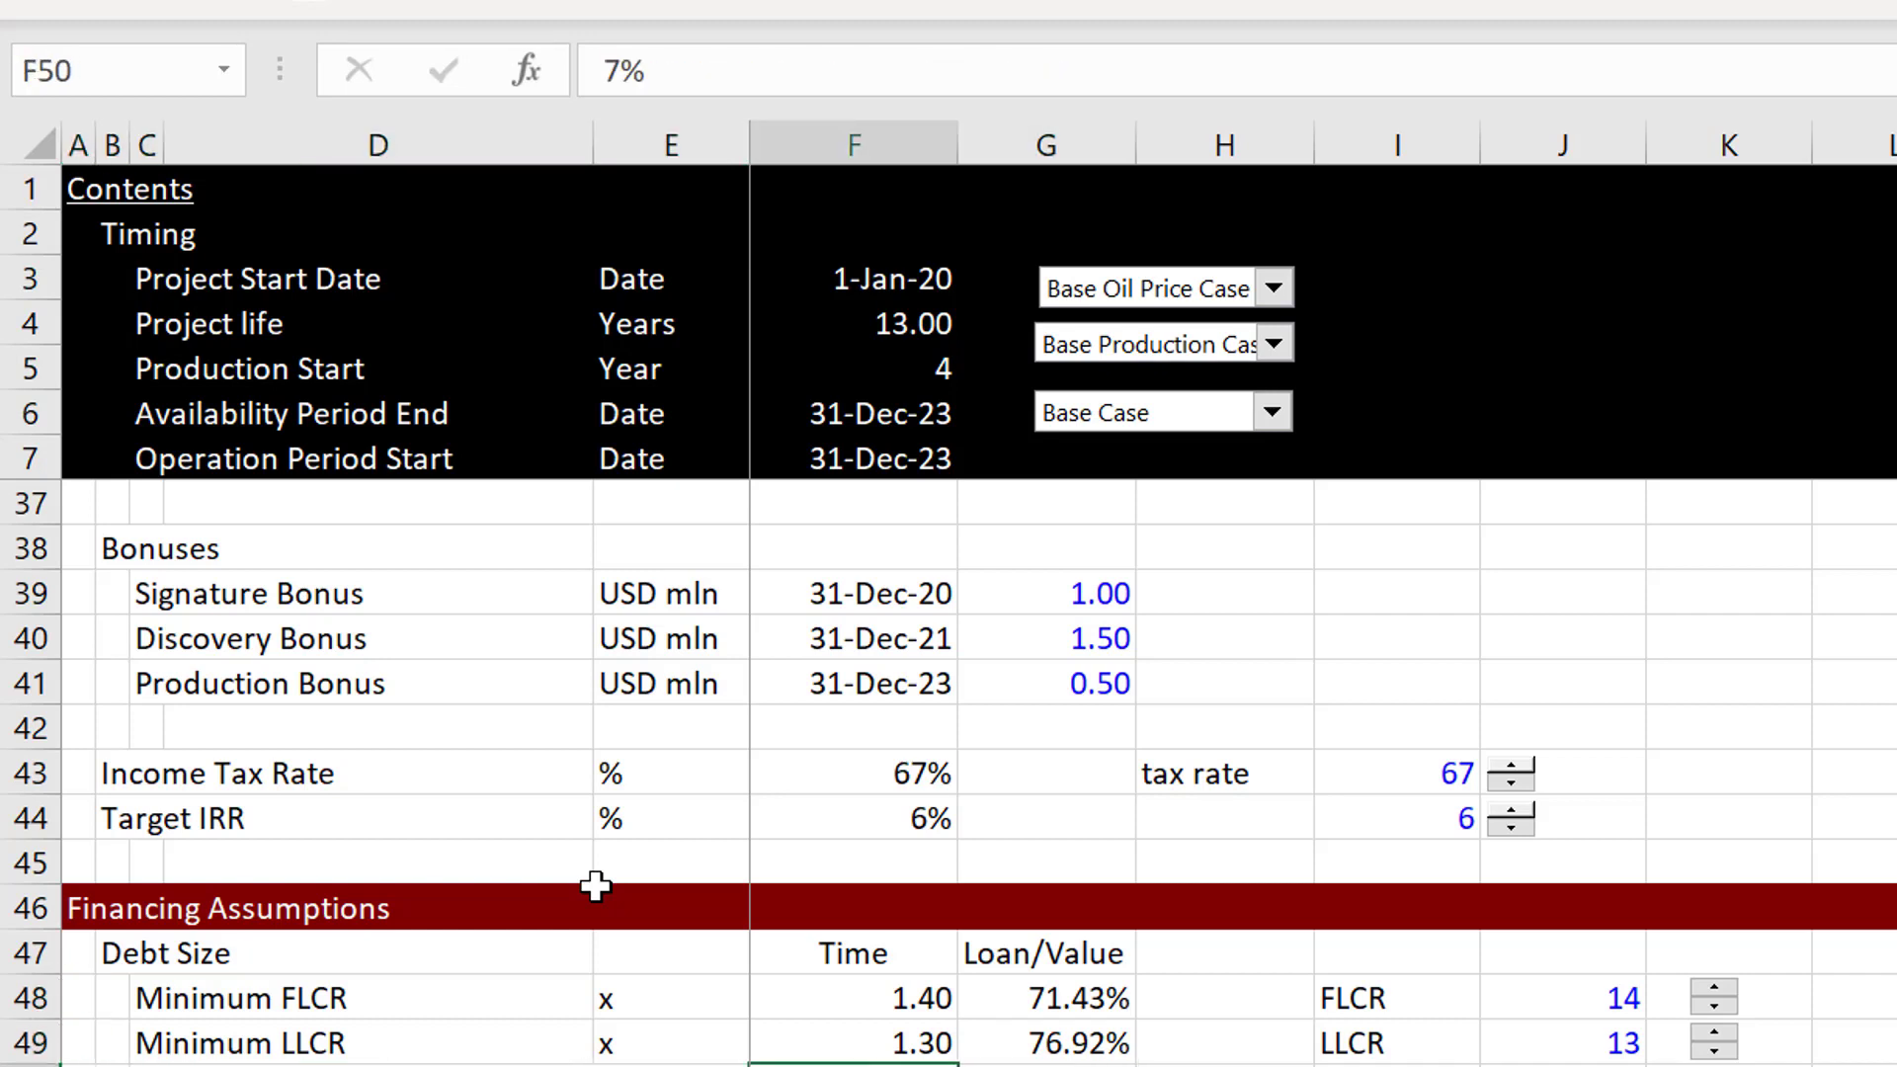
{"action": "type", "text": "10"}
{"action": "key", "text": "Return"}
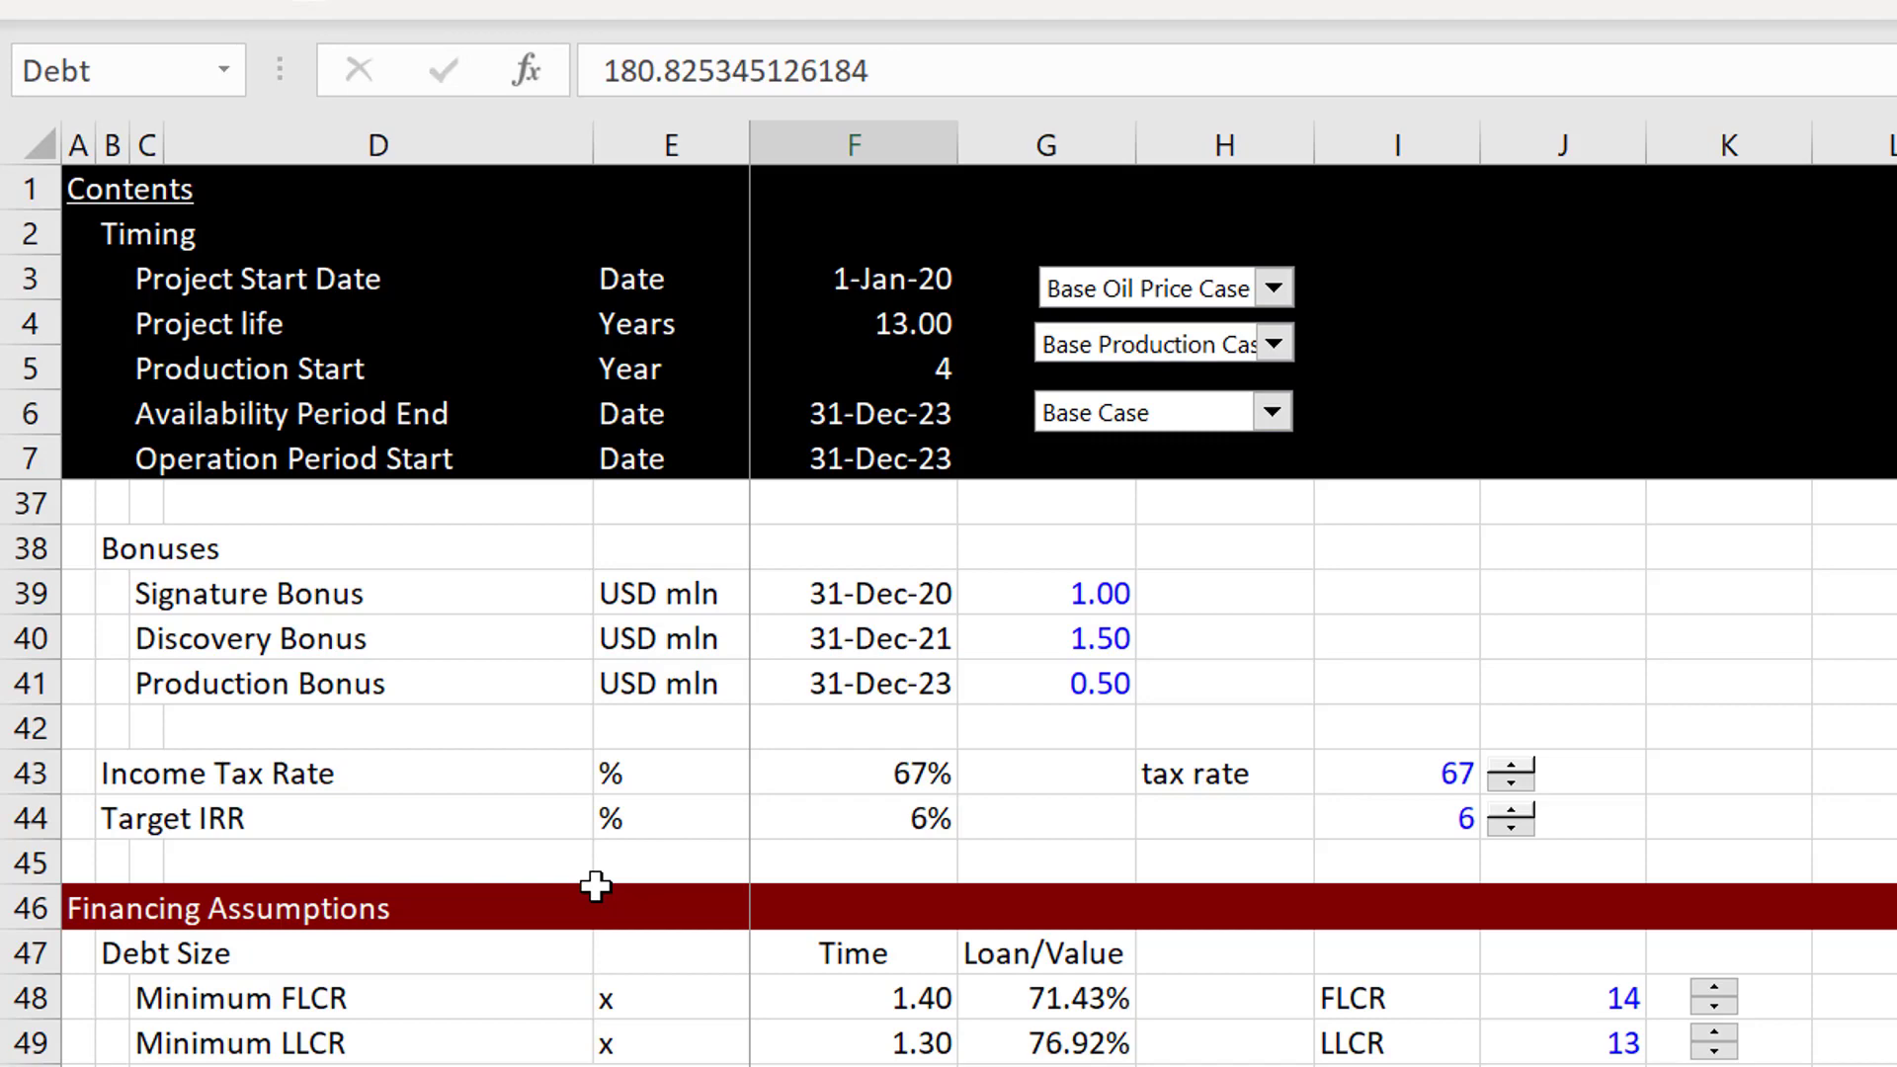
Return to the Financing sheet and look along the Field Life NPV row to L24 and back to its discount rate.
{"action": "key", "text": "ctrl+Page_Down"}
{"action": "key", "text": "ctrl+Page_Down"}
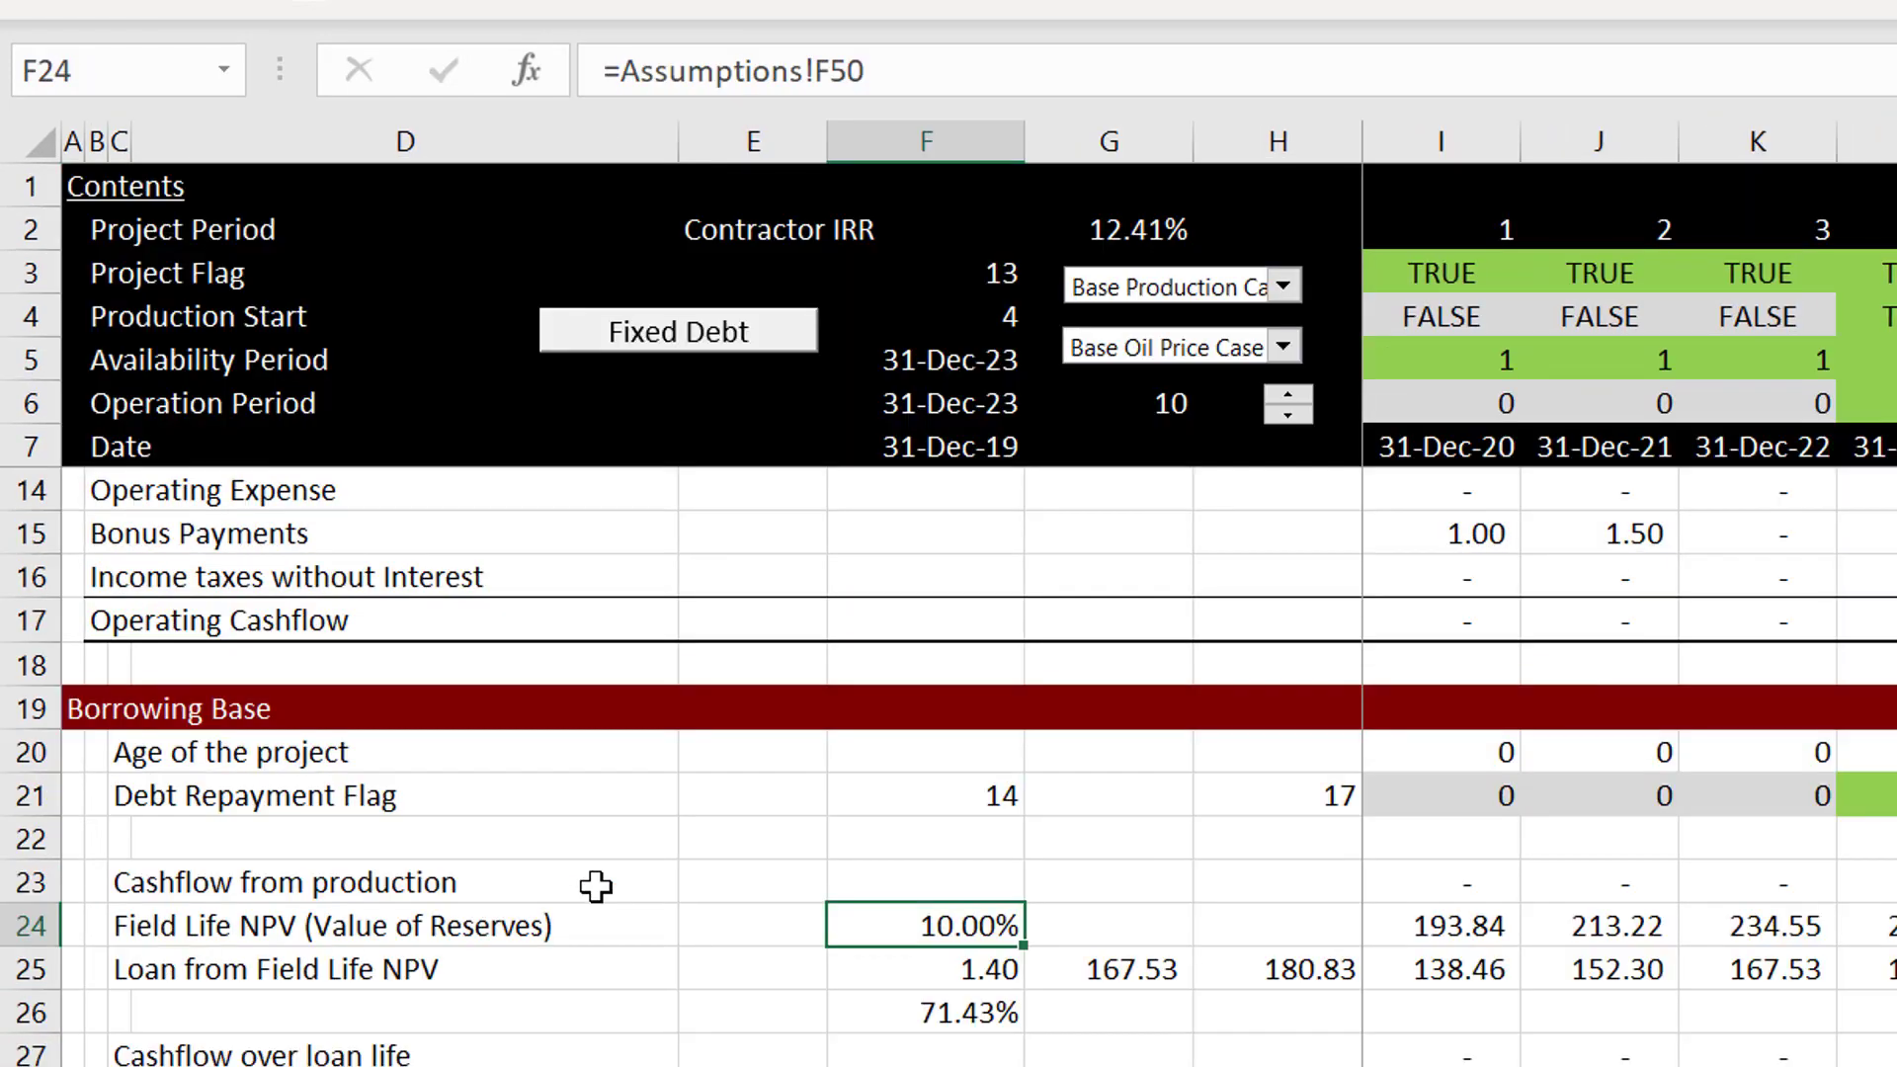
{"action": "key", "text": "Right"}
{"action": "key", "text": "Right"}
{"action": "key", "text": "Right"}
{"action": "key", "text": "Right"}
{"action": "key", "text": "Right"}
{"action": "key", "text": "Right"}
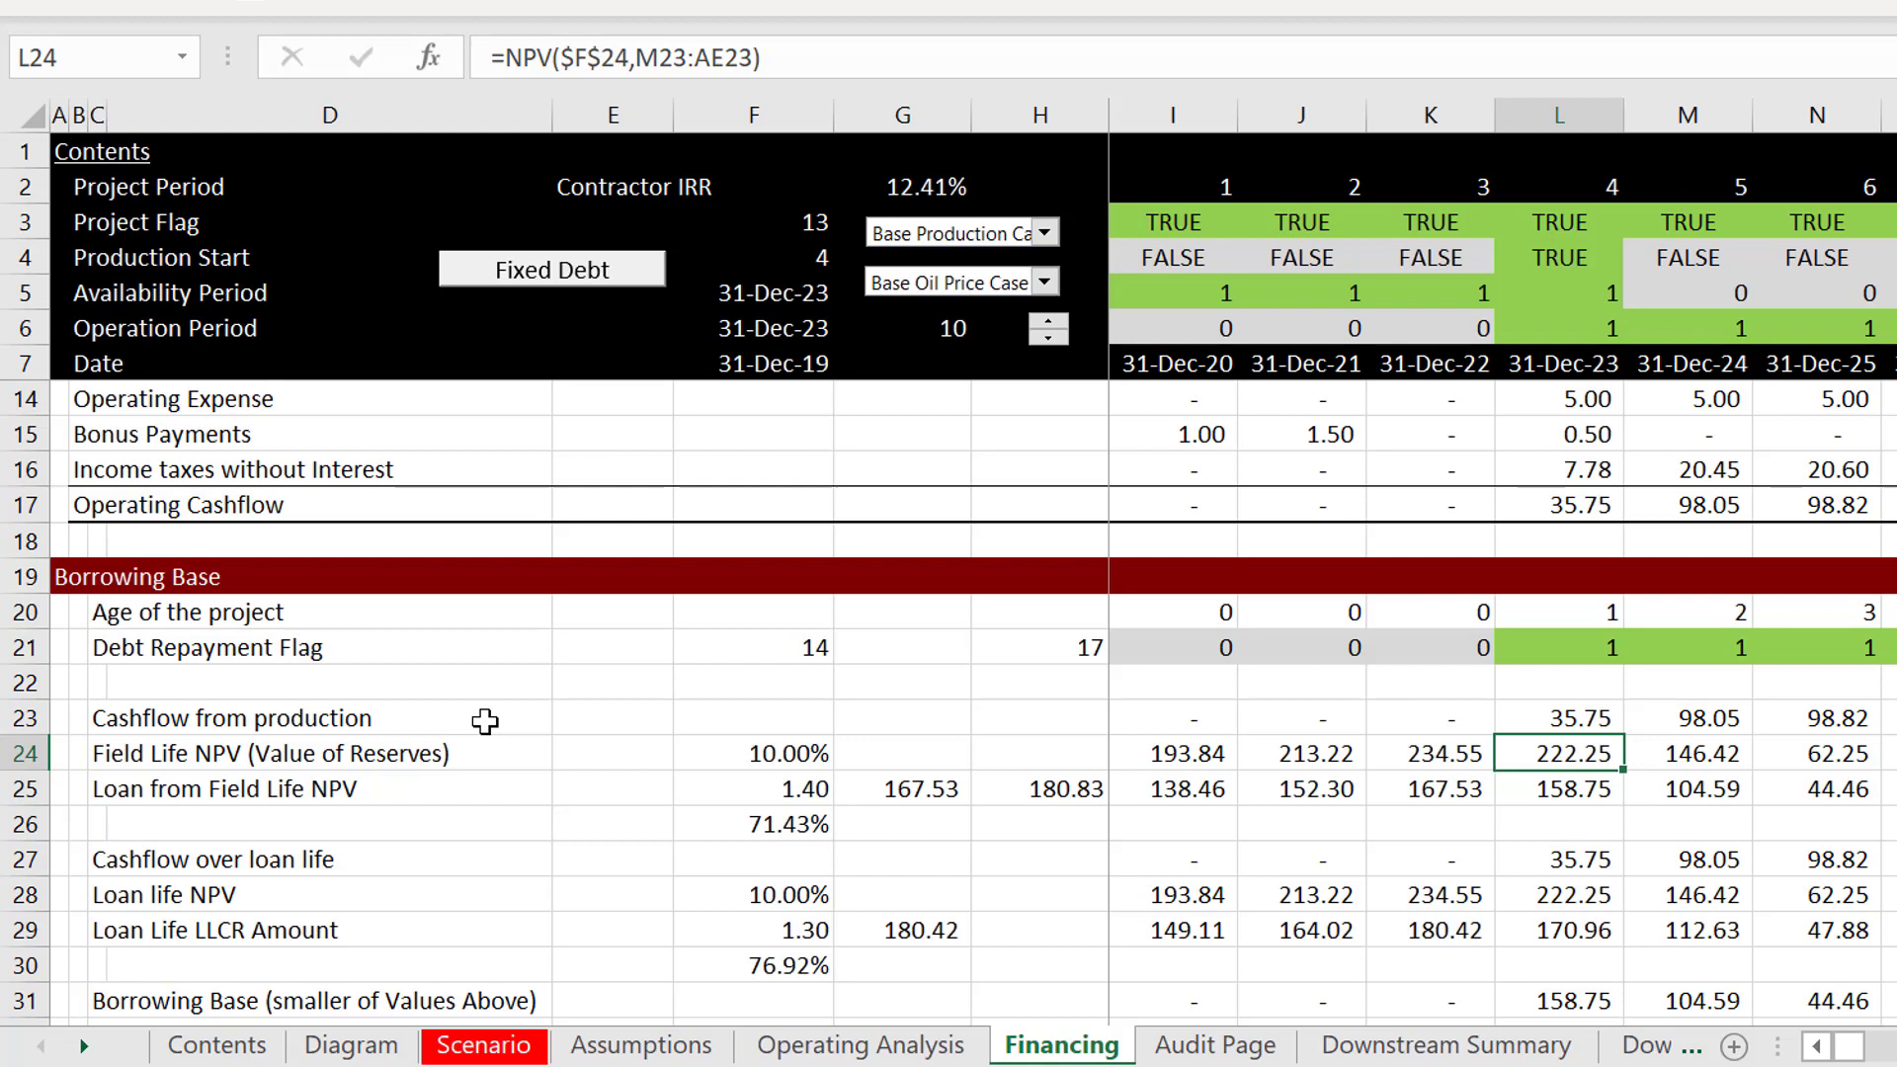
{"action": "key", "text": "Left"}
{"action": "key", "text": "Left"}
{"action": "key", "text": "Left"}
{"action": "key", "text": "Left"}
{"action": "key", "text": "Left"}
{"action": "key", "text": "Left"}
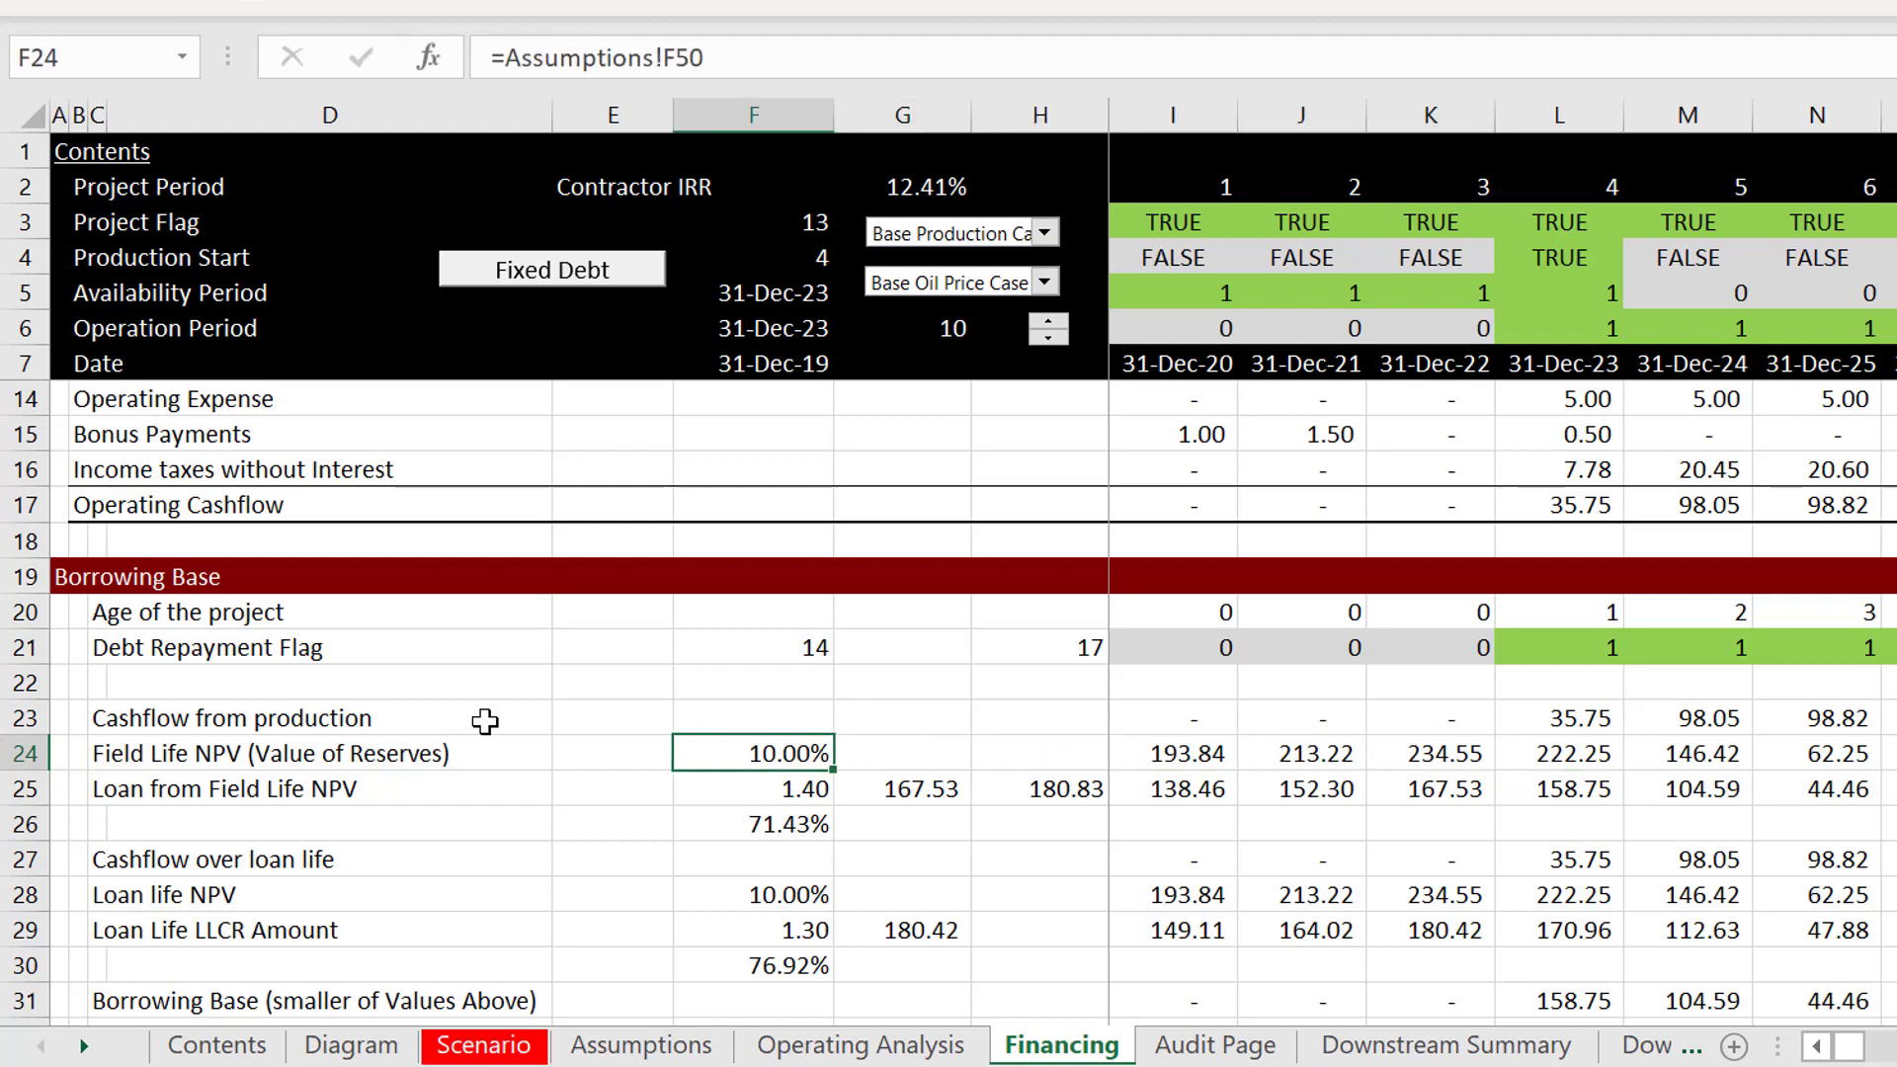
Inspect the cell references of the Field Life NPV formulas in L24 and K24.
{"action": "key", "text": "Right"}
{"action": "key", "text": "Right"}
{"action": "key", "text": "Right"}
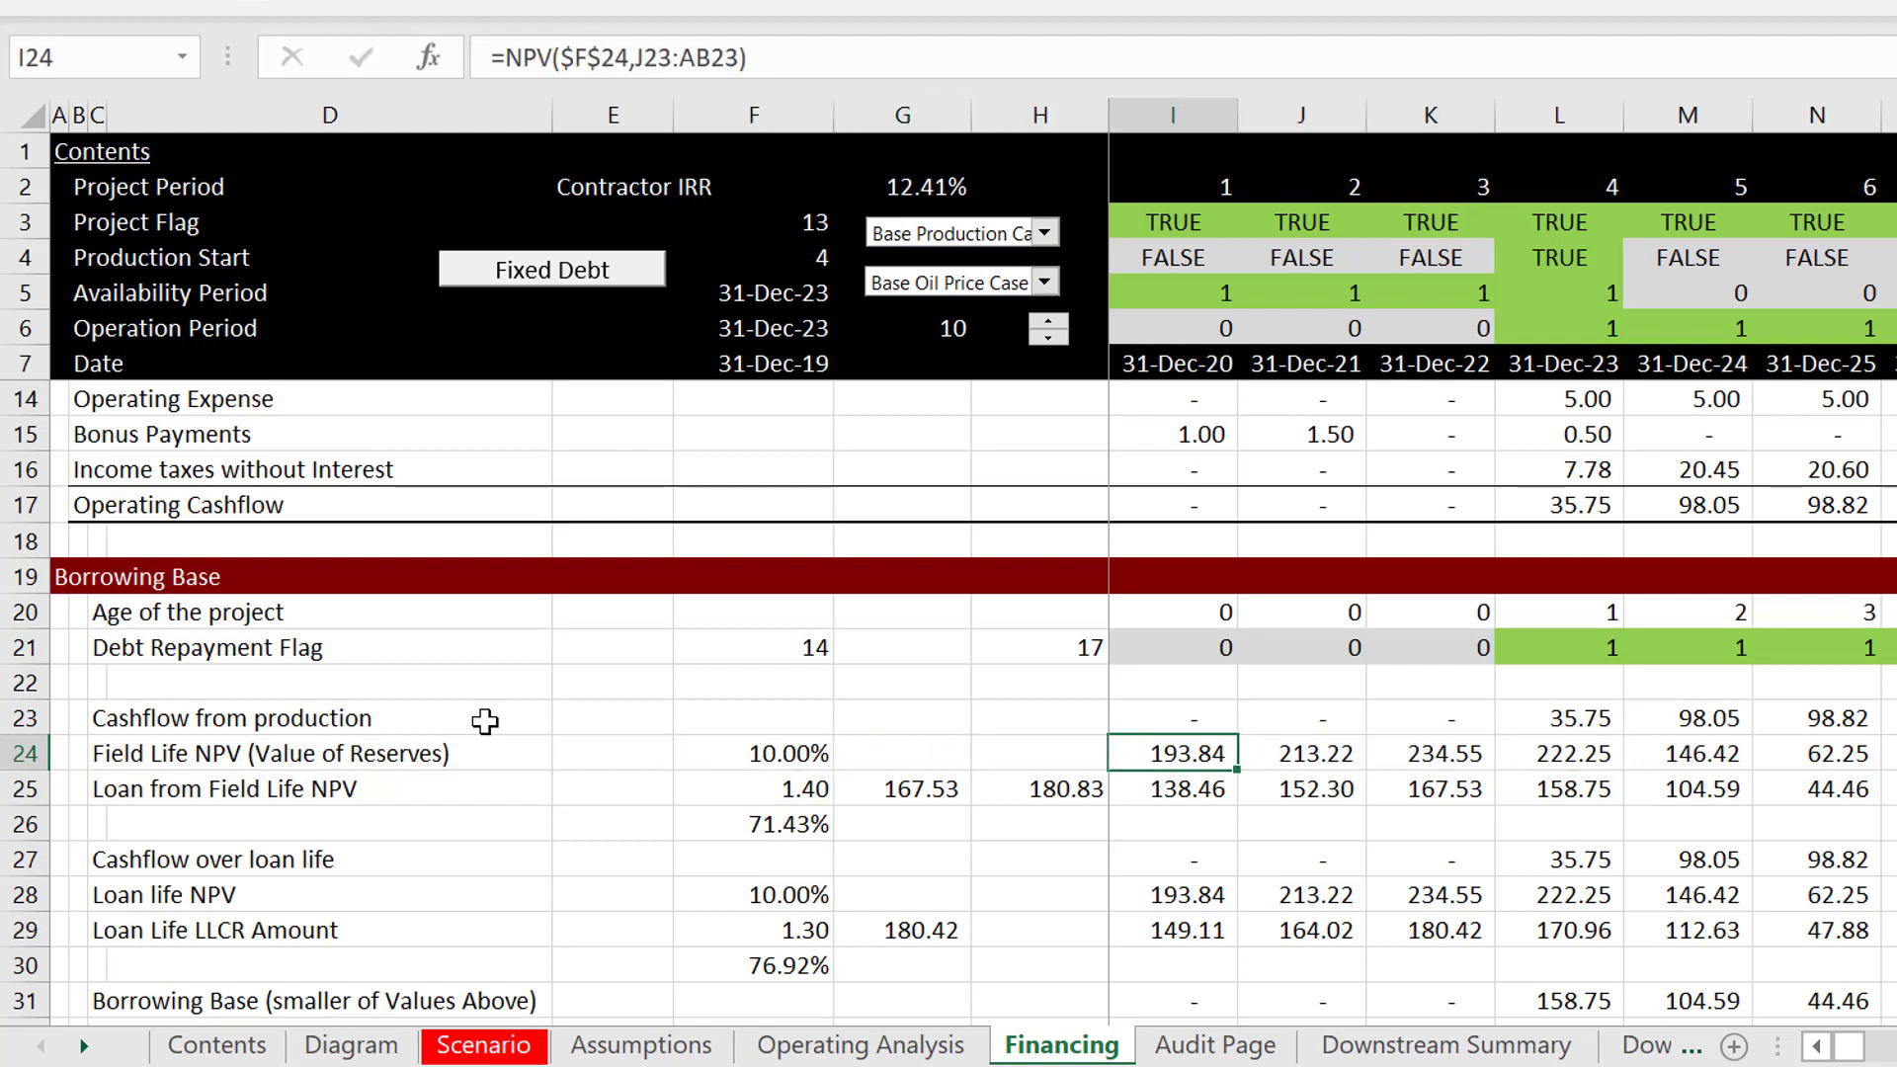
{"action": "key", "text": "Right"}
{"action": "key", "text": "Right"}
{"action": "key", "text": "Right"}
{"action": "key", "text": "F2"}
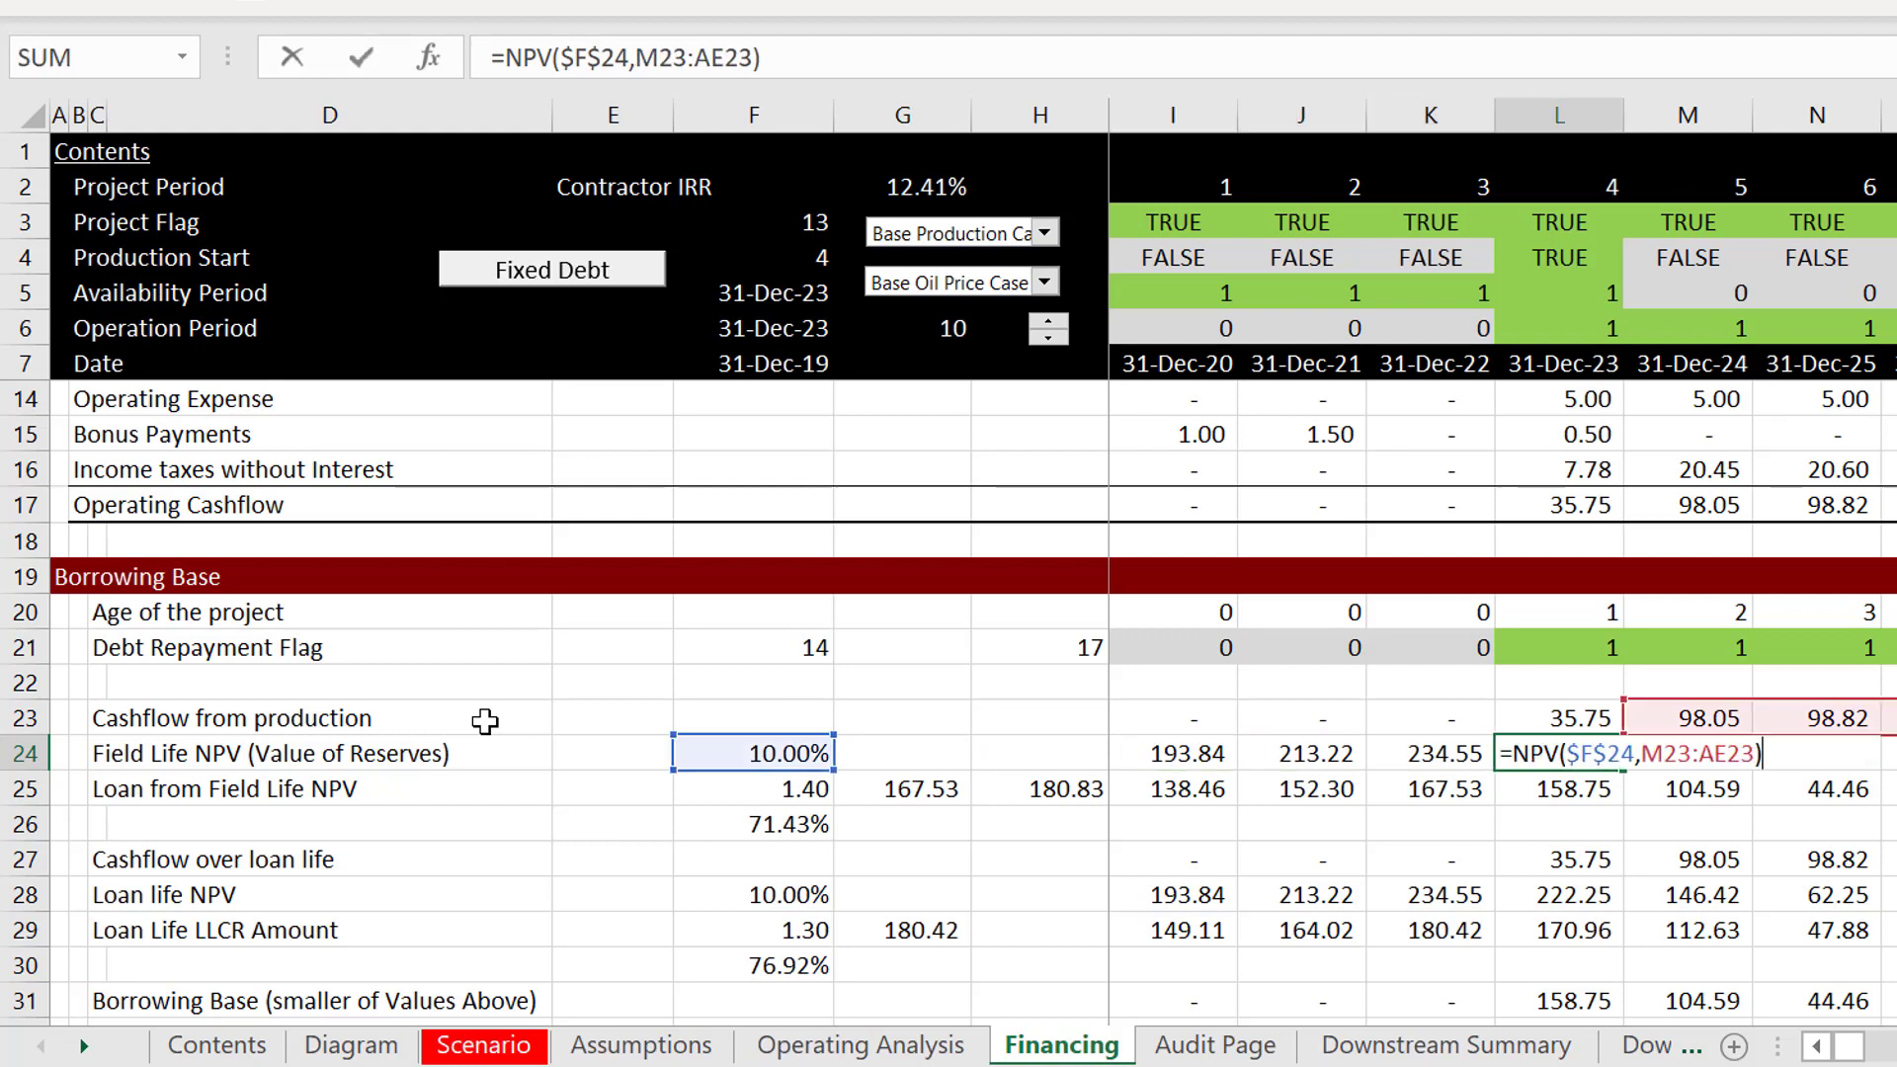
{"action": "key", "text": "Escape"}
{"action": "key", "text": "Left"}
{"action": "key", "text": "F2"}
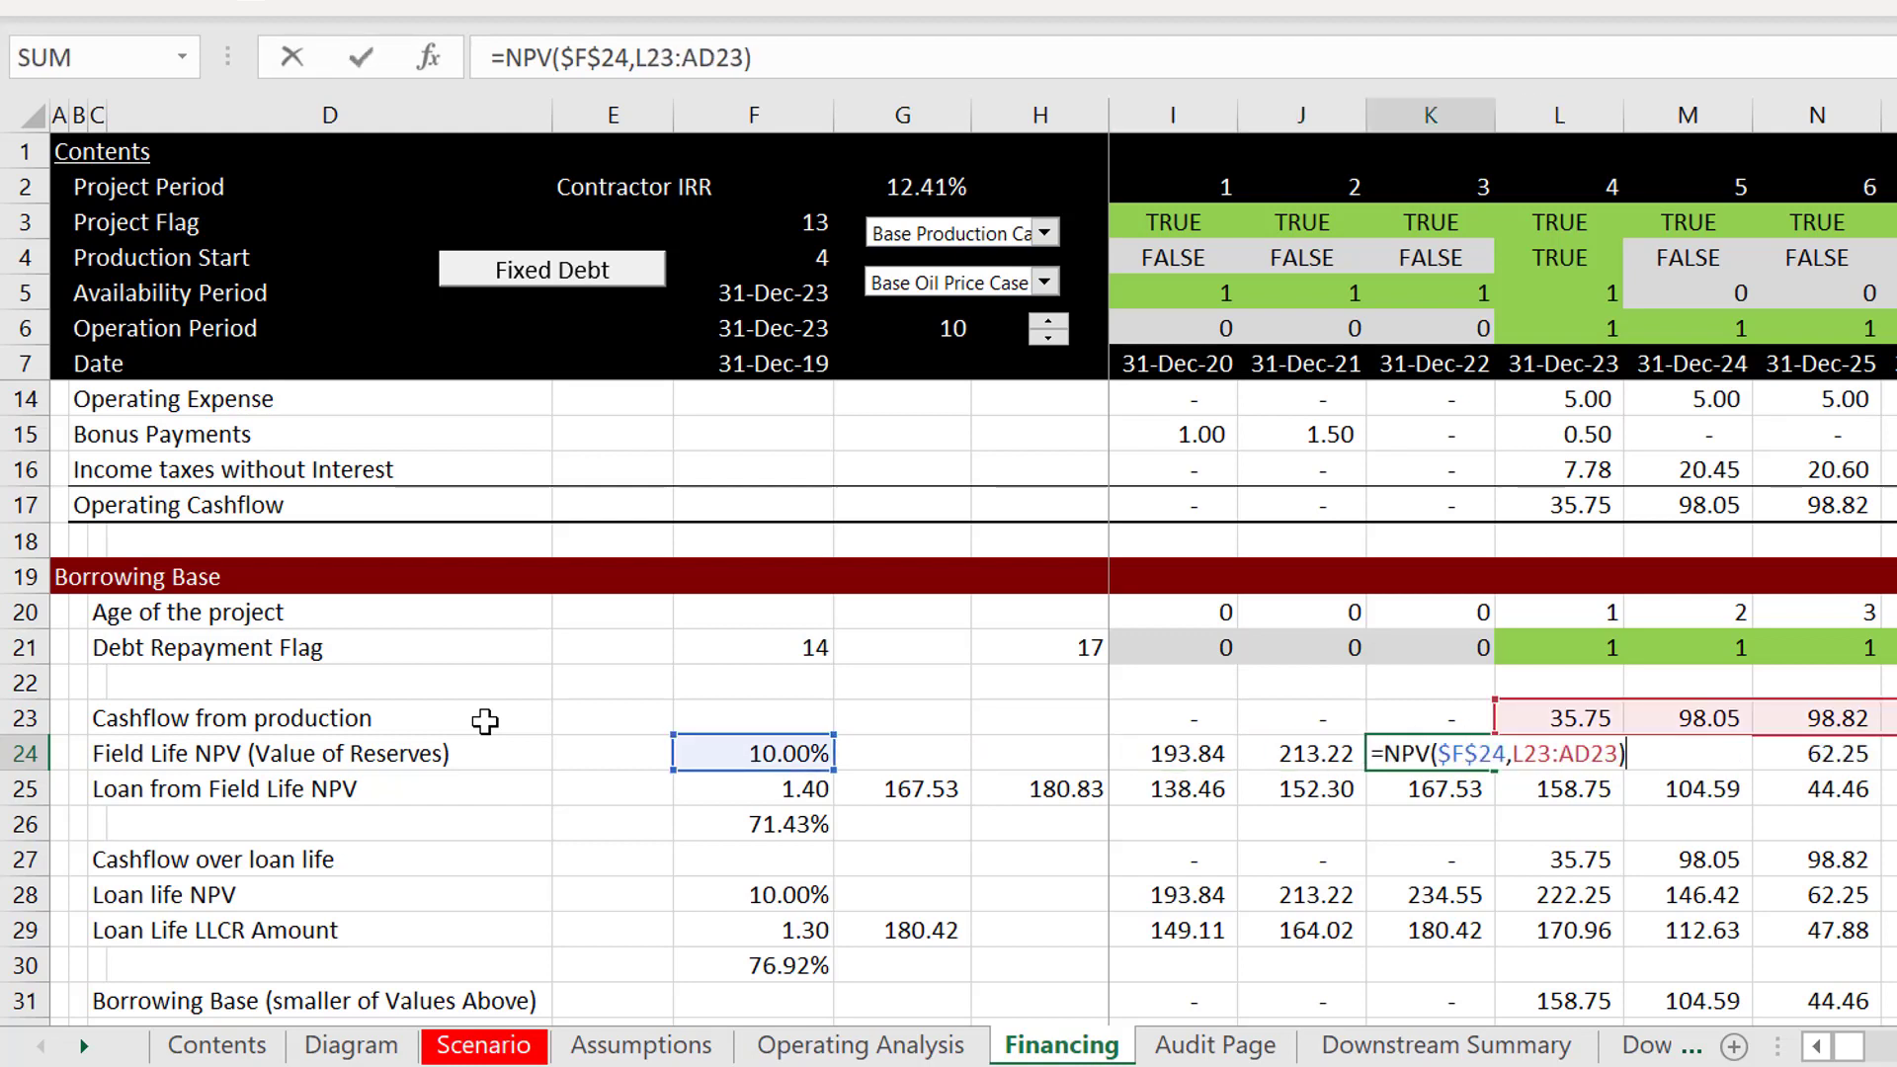
{"action": "key", "text": "Escape"}
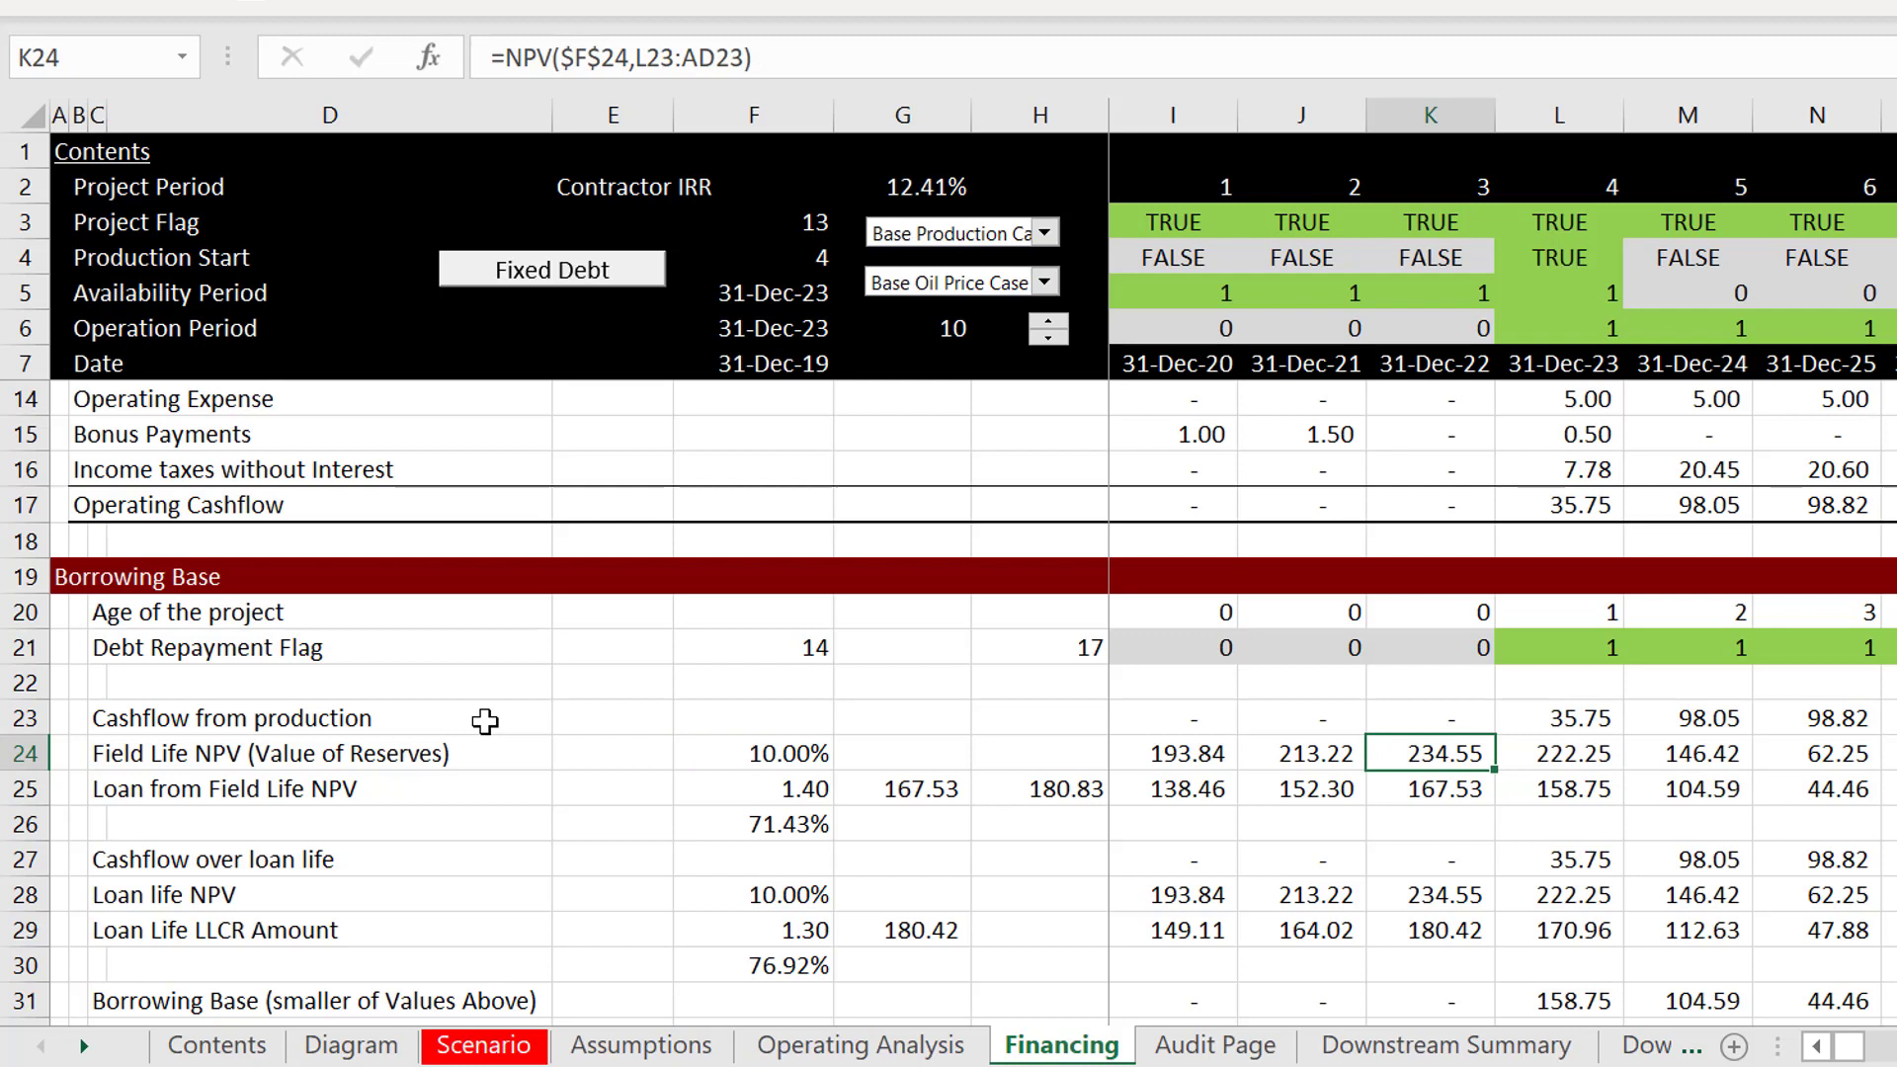
Compare the Field Life NPV cells before production start and recheck the cashflow range used in K24.
{"action": "key", "text": "Left"}
{"action": "key", "text": "Right"}
{"action": "key", "text": "F2"}
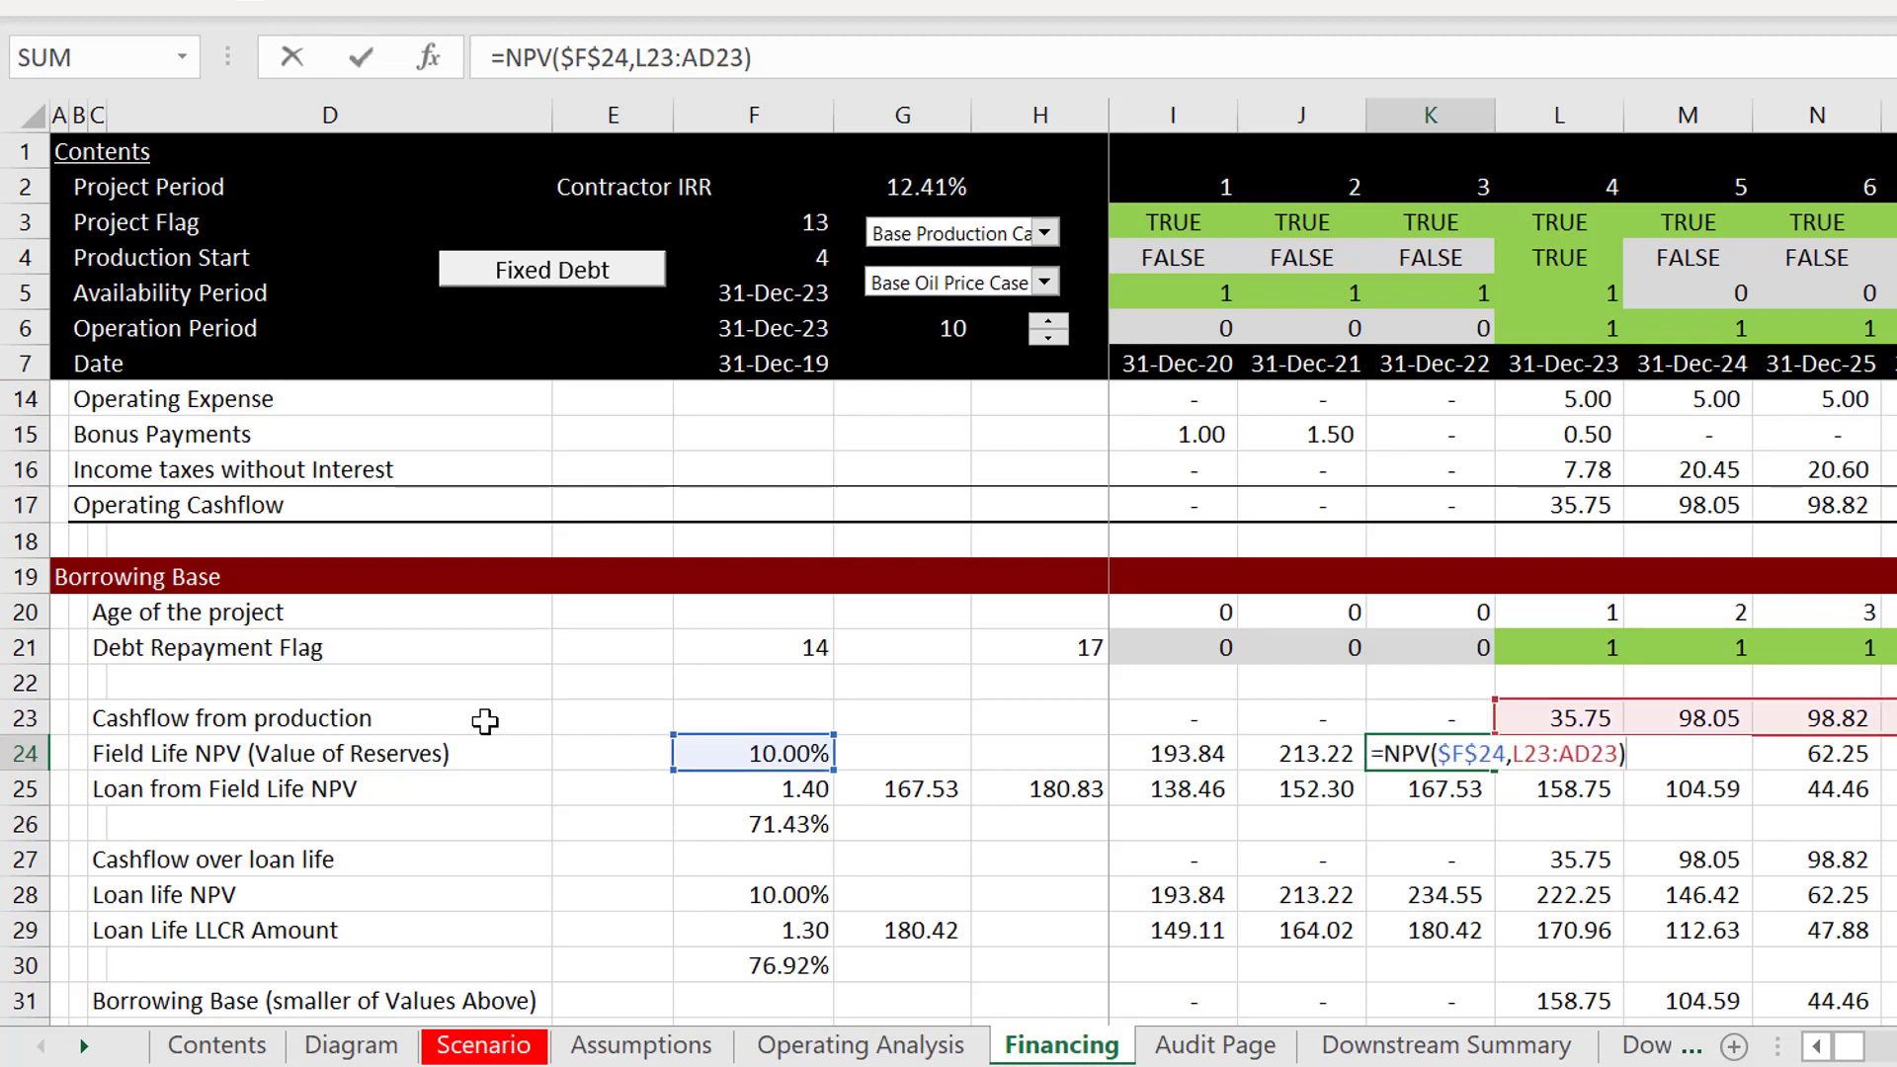
{"action": "key", "text": "Escape"}
{"action": "key", "text": "Left"}
{"action": "key", "text": "Left"}
{"action": "key", "text": "Left"}
{"action": "key", "text": "Right"}
{"action": "key", "text": "Right"}
{"action": "key", "text": "Right"}
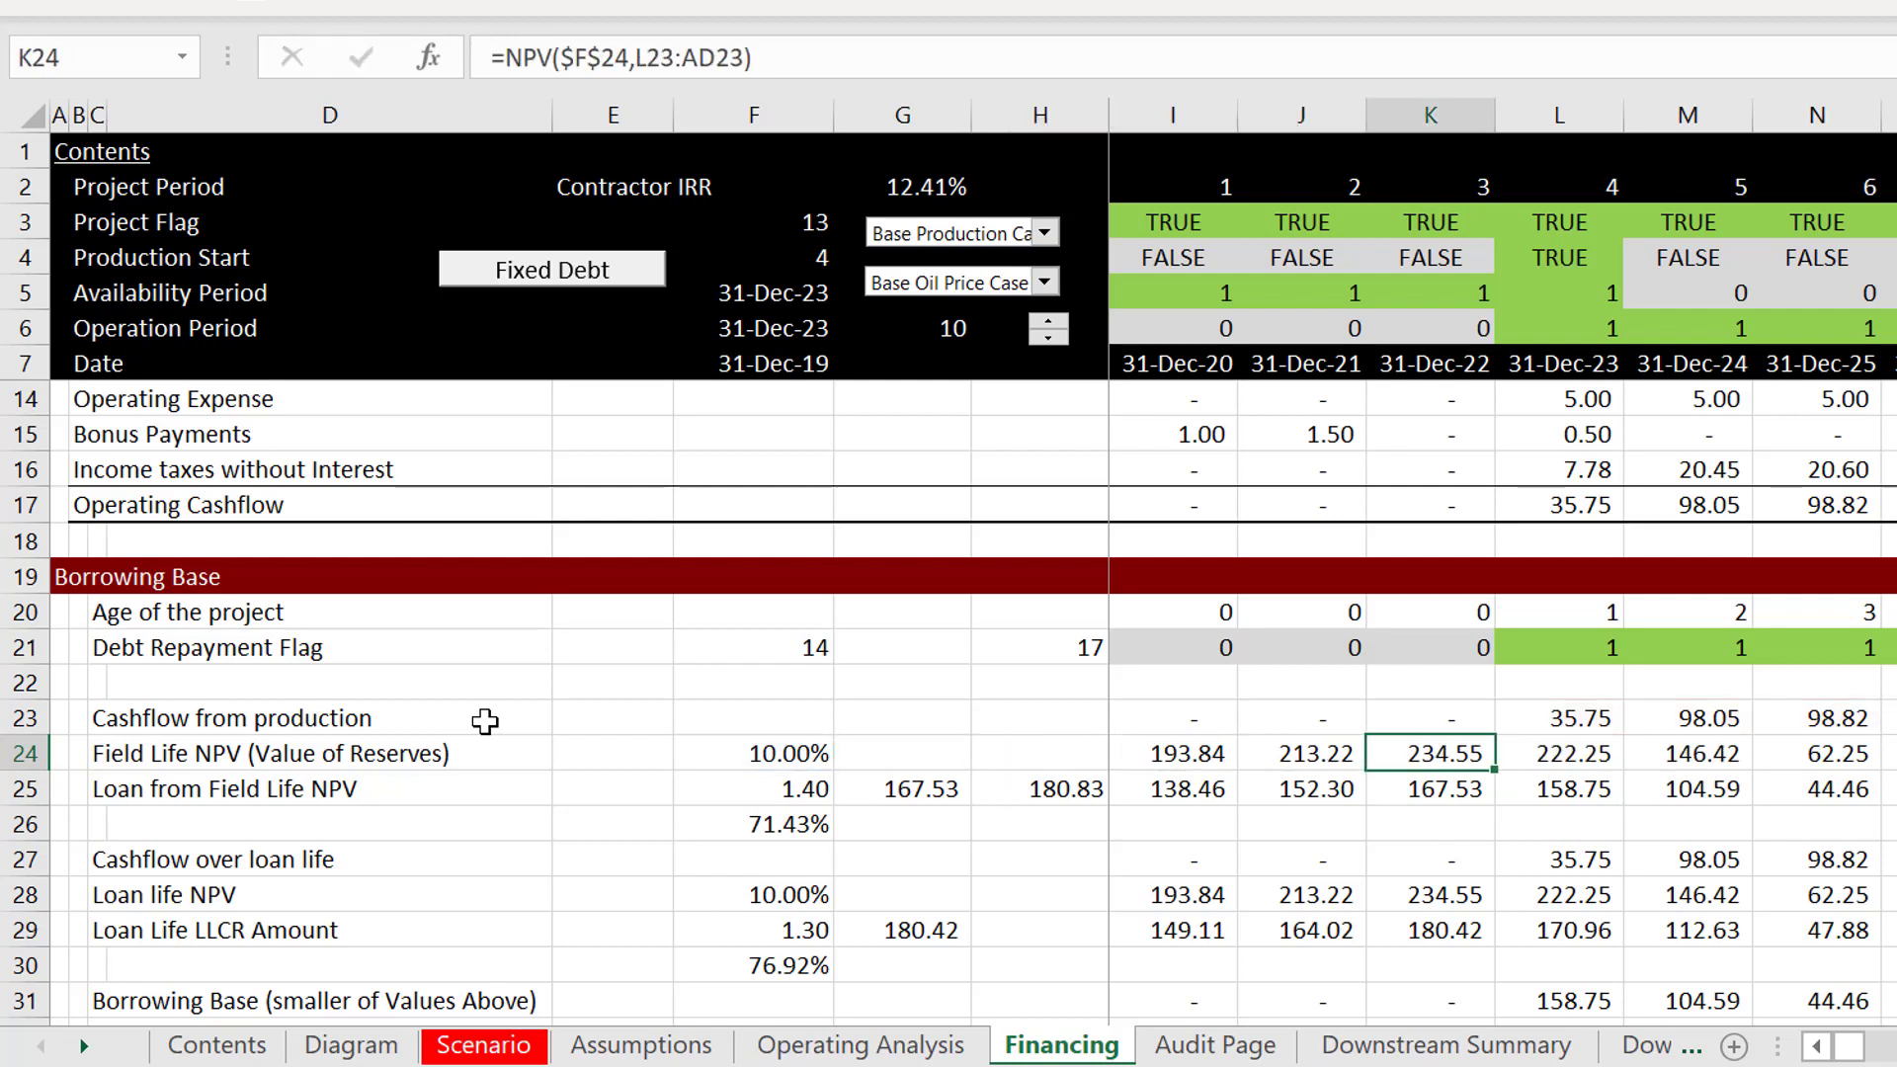
{"action": "key", "text": "F2"}
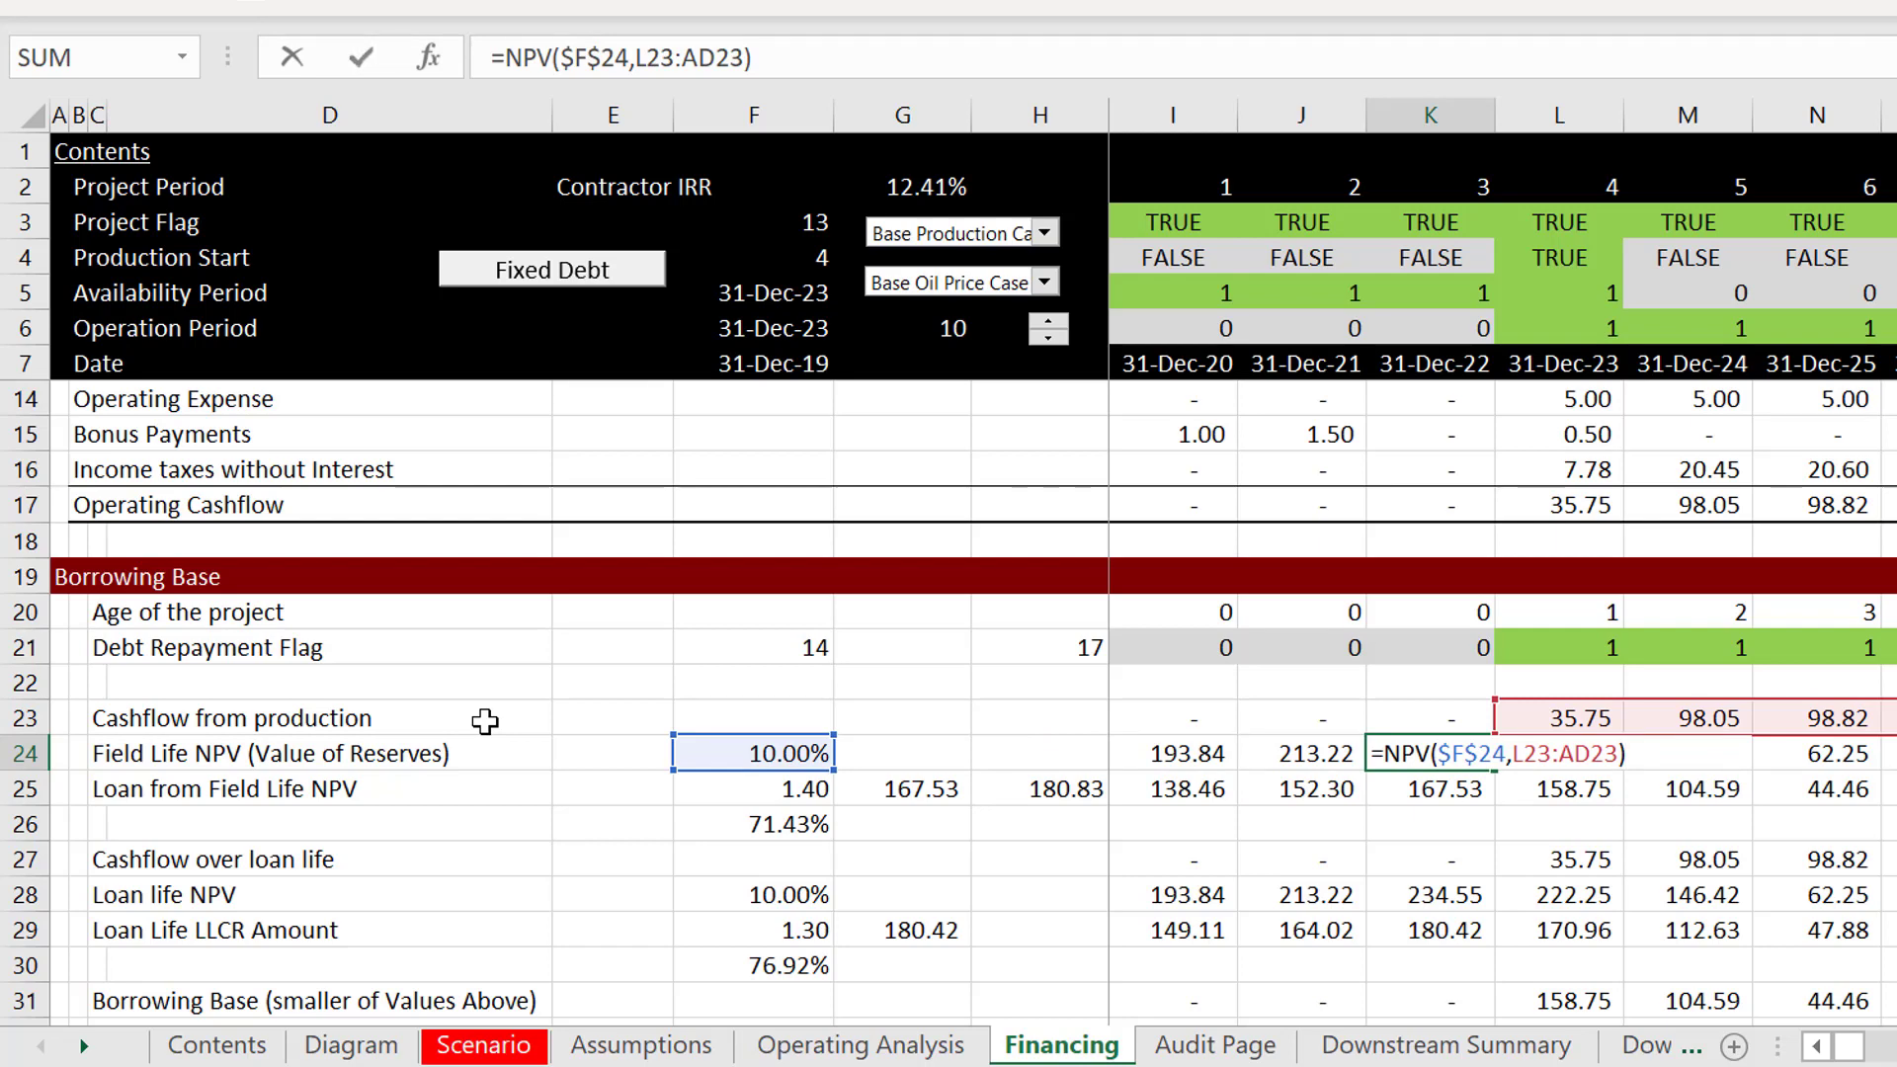
{"action": "key", "text": "Escape"}
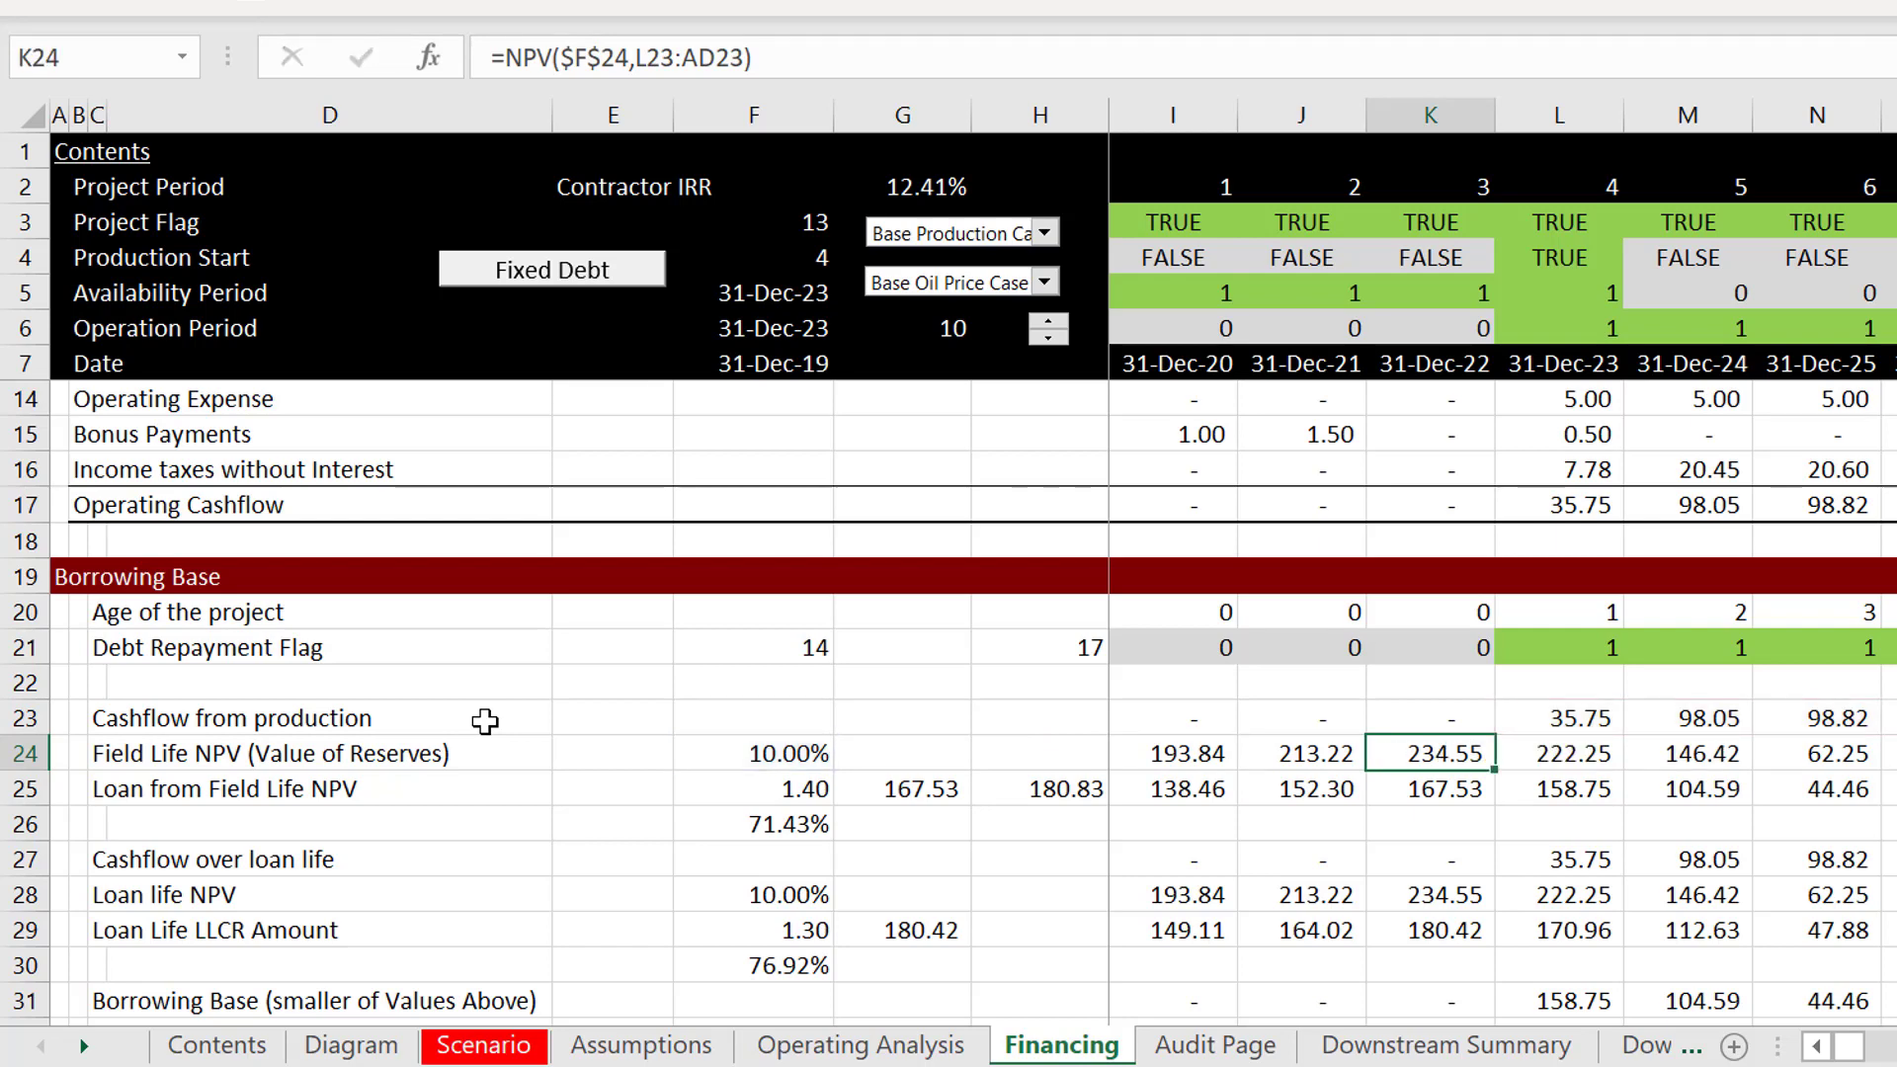
Look through the Borrowing Base rows in column K down past Debt Size and back up above Cashflow from production.
{"action": "key", "text": "Down"}
{"action": "key", "text": "Down"}
{"action": "key", "text": "Down"}
{"action": "key", "text": "Down"}
{"action": "key", "text": "Down"}
{"action": "key", "text": "Down"}
{"action": "key", "text": "Down"}
{"action": "key", "text": "Down"}
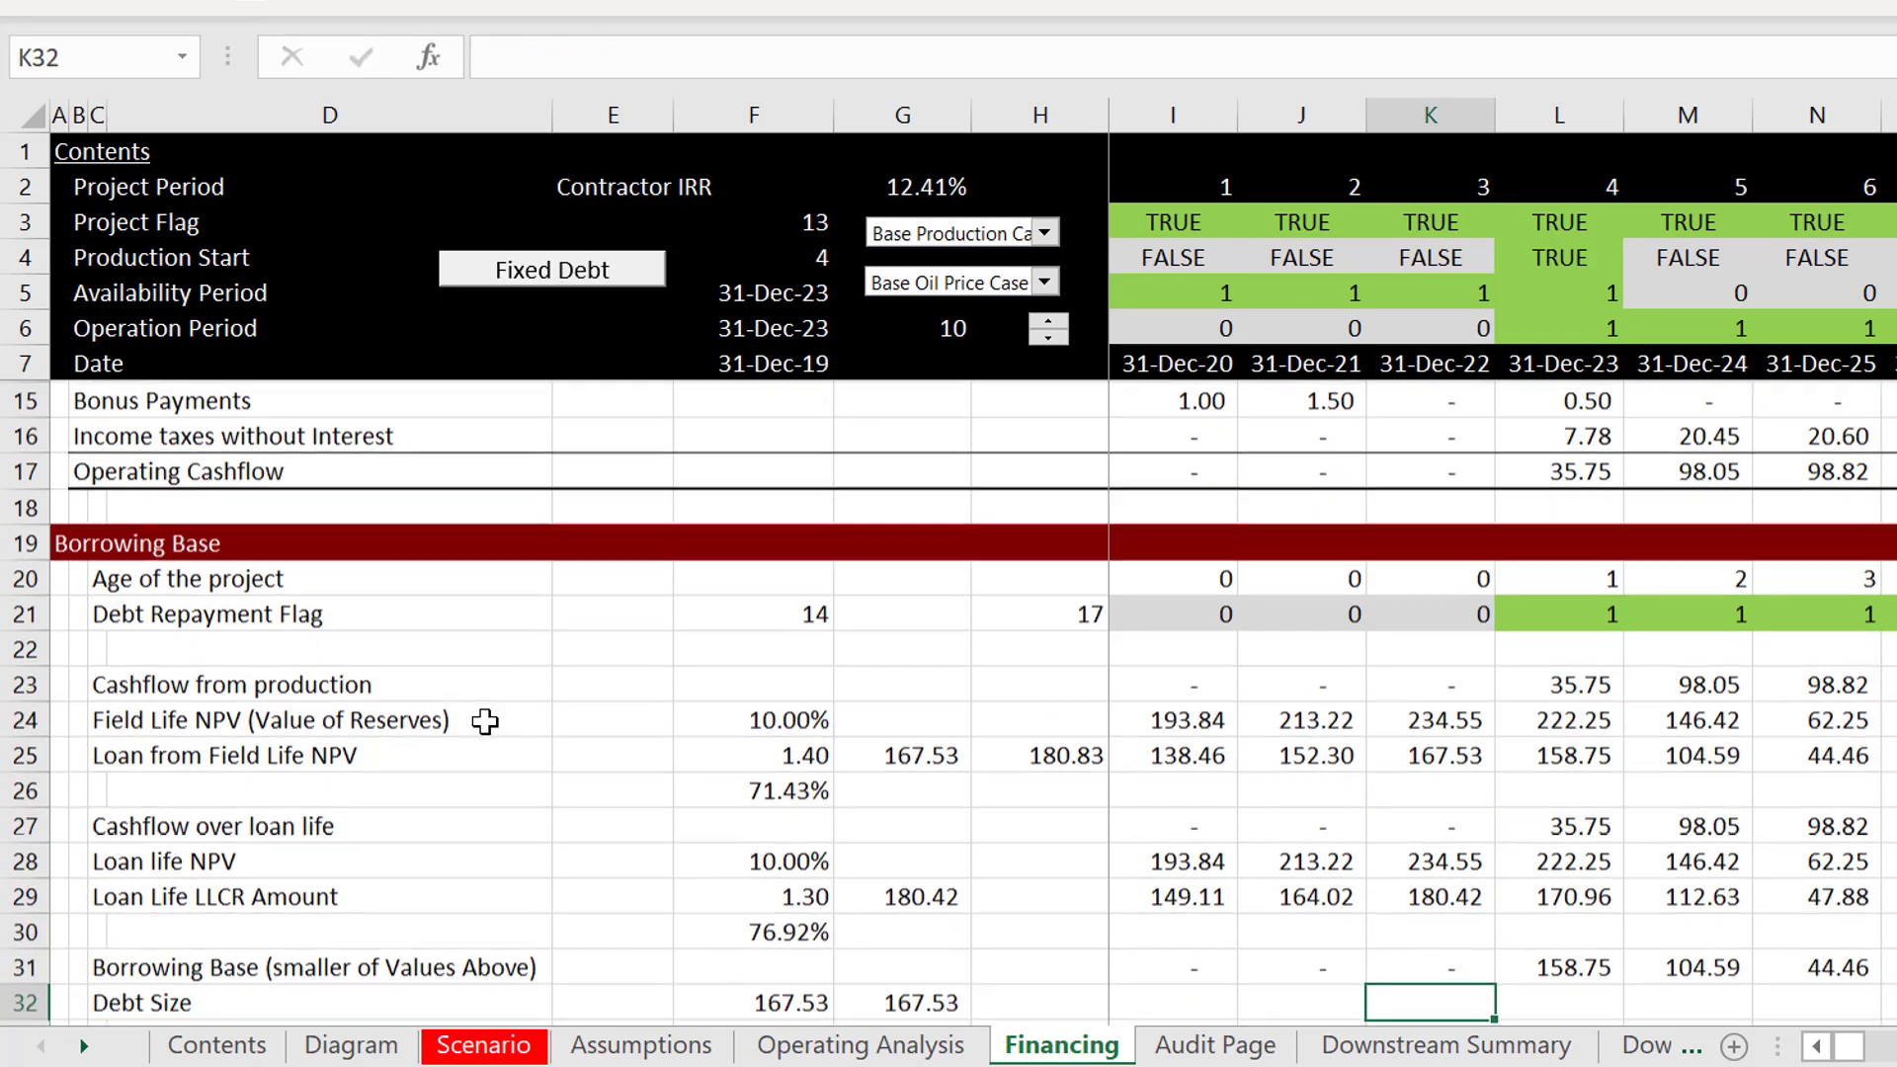
{"action": "key", "text": "Down"}
{"action": "key", "text": "Down"}
{"action": "key", "text": "Up"}
{"action": "key", "text": "Up"}
{"action": "key", "text": "Up"}
{"action": "key", "text": "Up"}
{"action": "key", "text": "Up"}
{"action": "key", "text": "Up"}
{"action": "key", "text": "Up"}
{"action": "key", "text": "Up"}
{"action": "key", "text": "Up"}
{"action": "key", "text": "Up"}
{"action": "key", "text": "Up"}
{"action": "key", "text": "Up"}
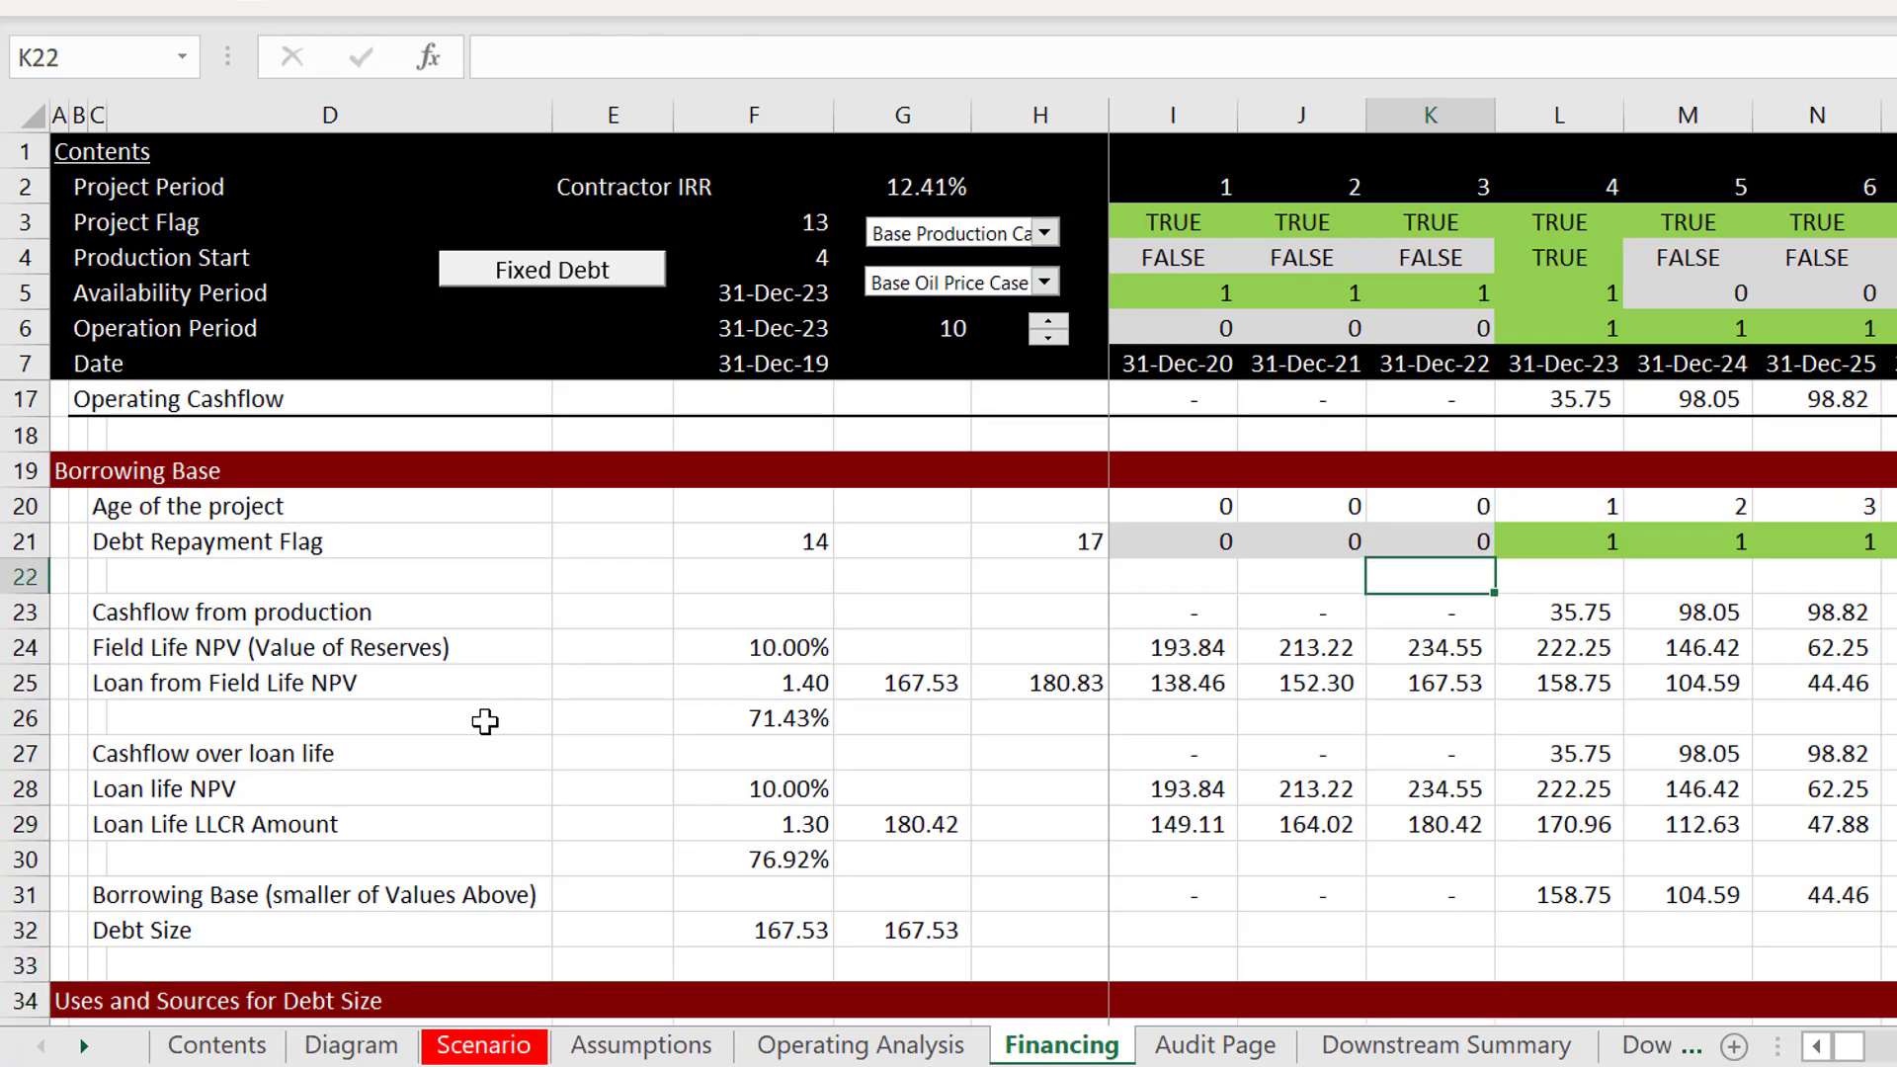
Examine the Loan life NPV in K28 and inspect the Cashflow over loan life formula in L27.
{"action": "key", "text": "Down"}
{"action": "key", "text": "Down"}
{"action": "key", "text": "Down"}
{"action": "key", "text": "Down"}
{"action": "key", "text": "Down"}
{"action": "key", "text": "Down"}
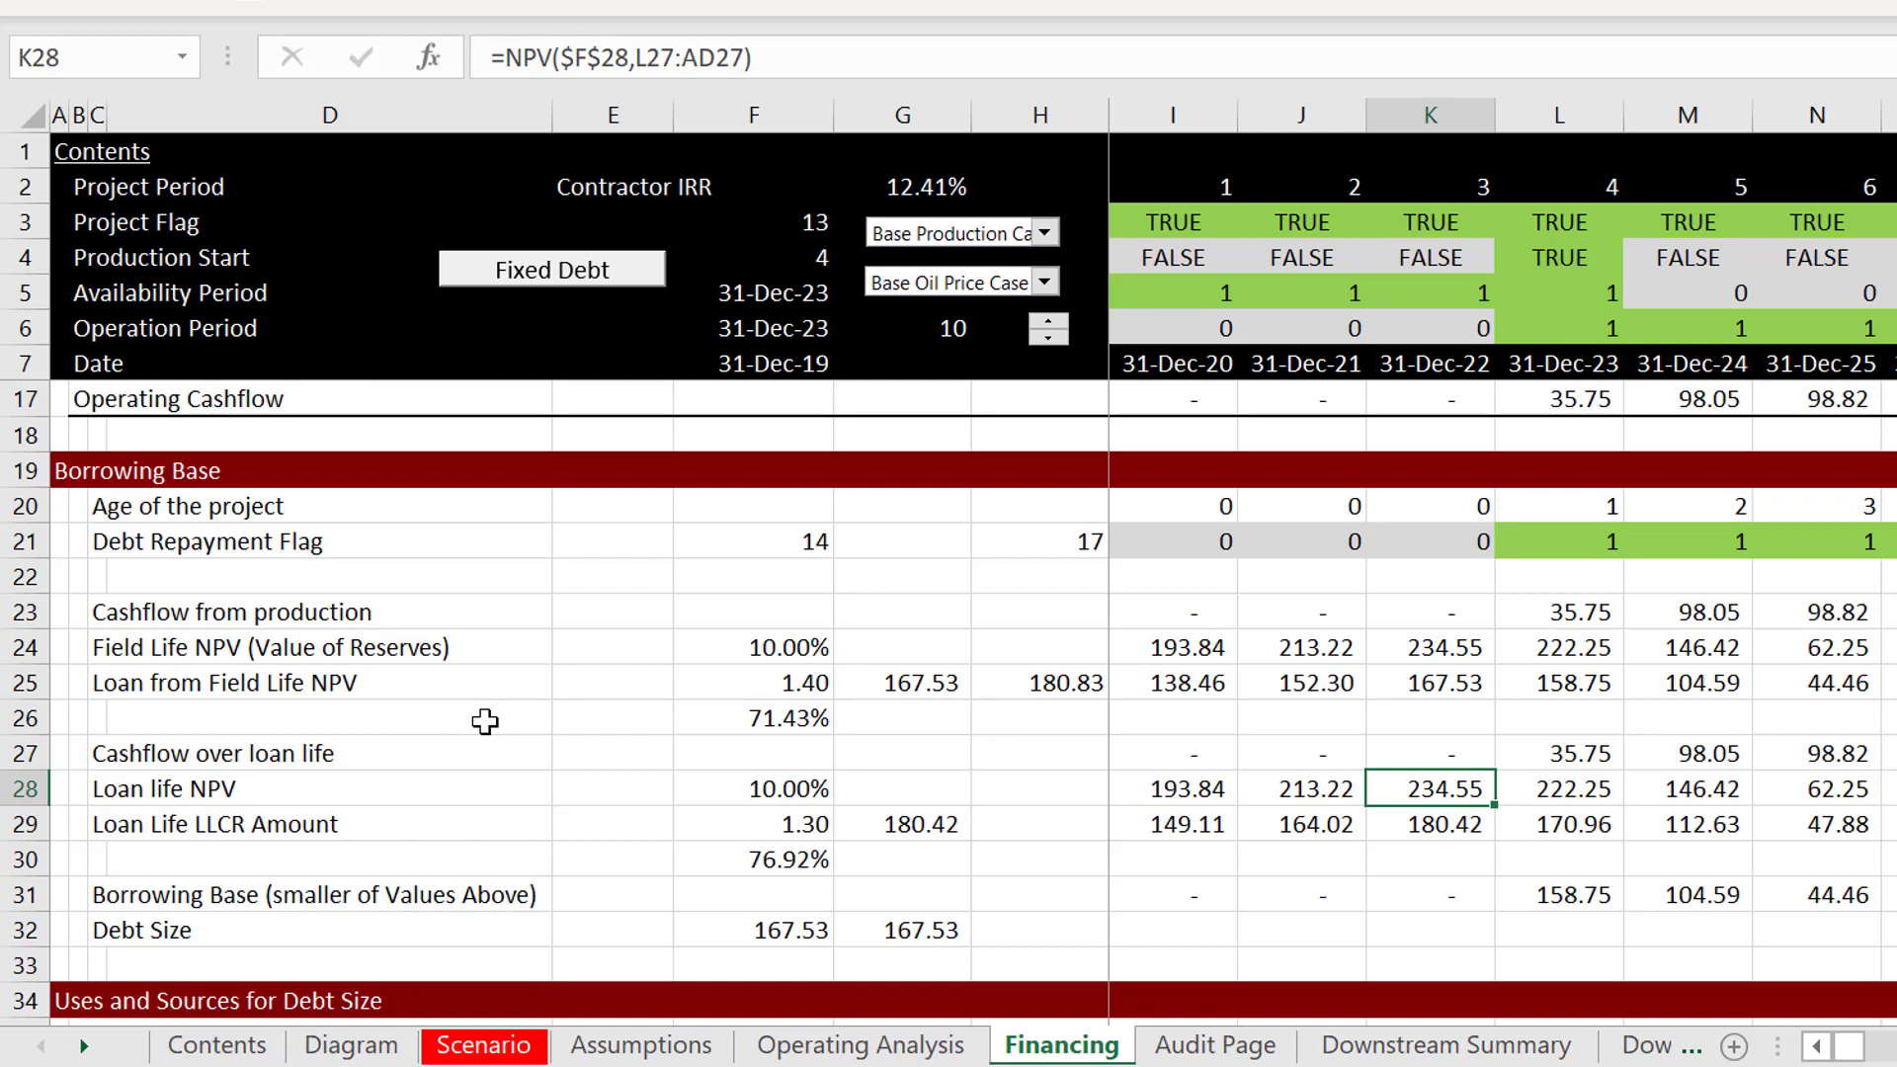
{"action": "key", "text": "Up"}
{"action": "key", "text": "Right"}
{"action": "key", "text": "F2"}
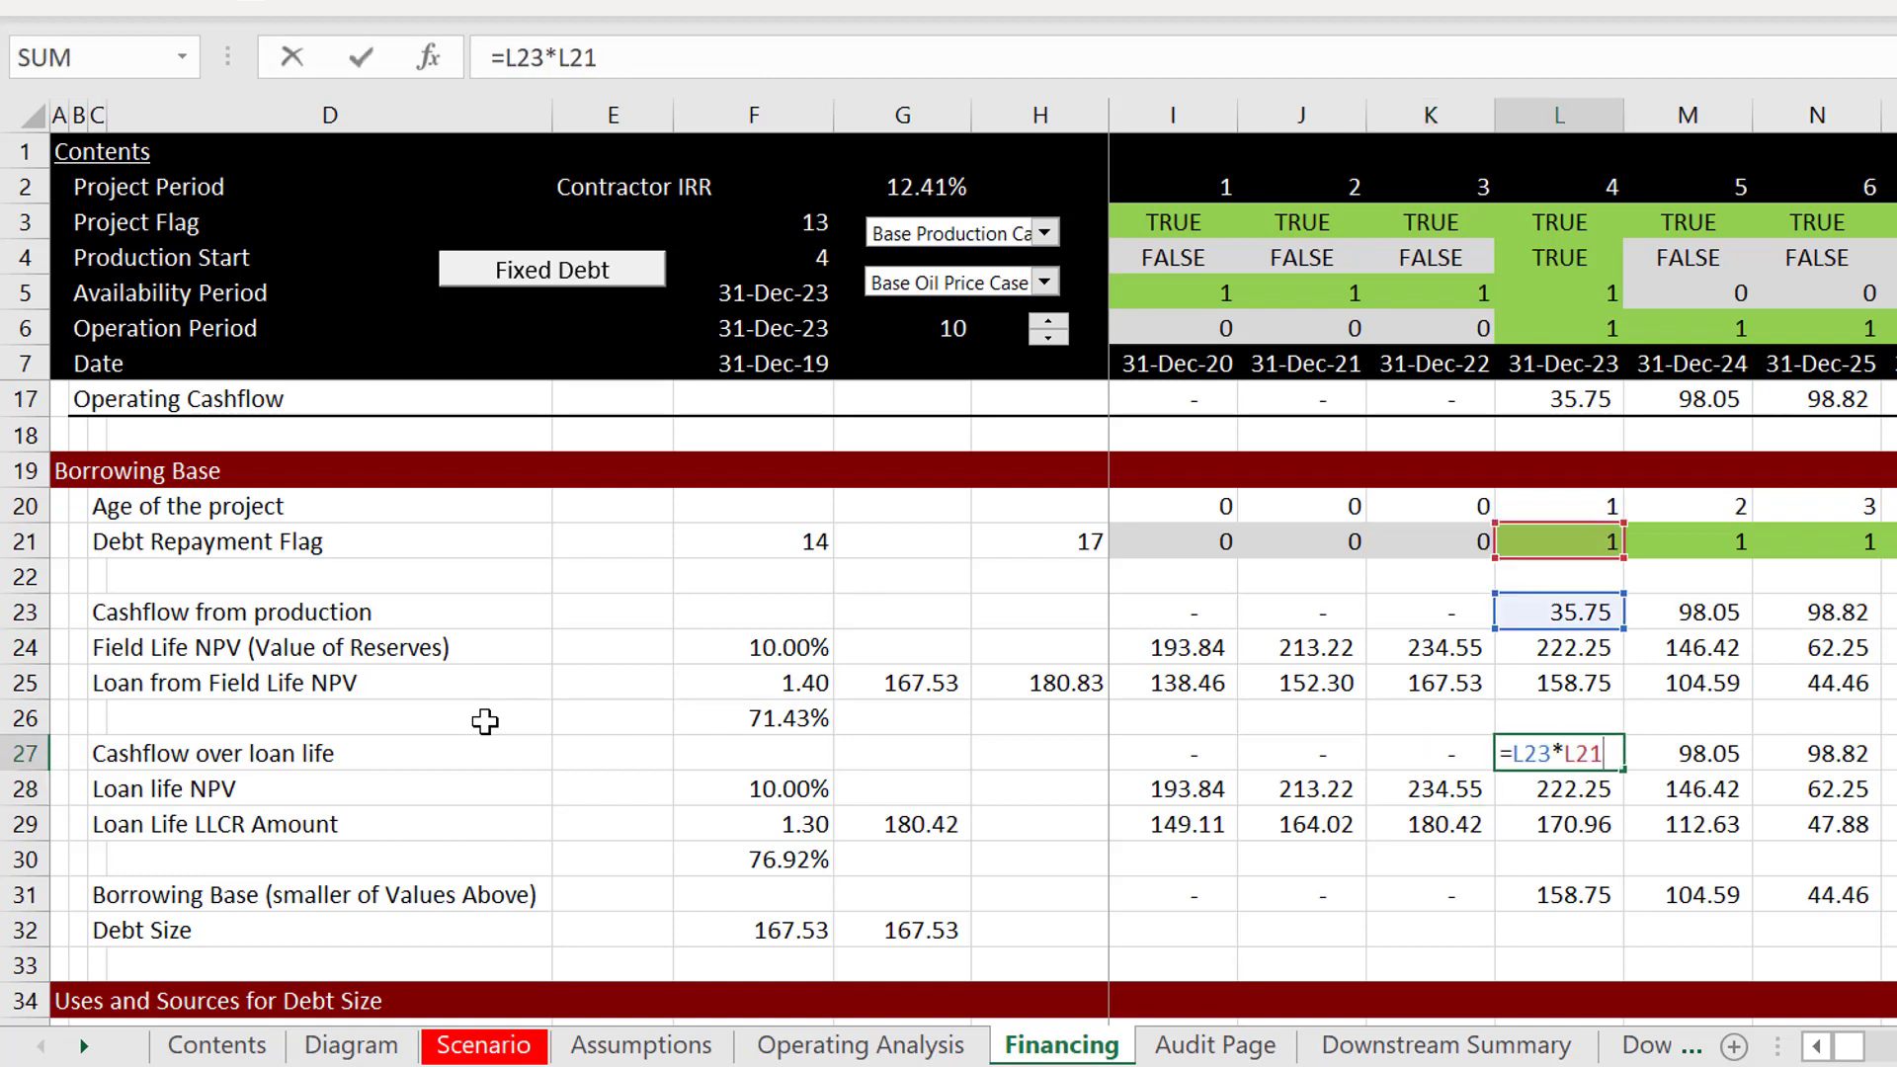
Look back over the Operating Data section in column L, including the Income taxes without Interest and Operating Cashflow formulas.
{"action": "key", "text": "Escape"}
{"action": "key", "text": "Up"}
{"action": "key", "text": "Up"}
{"action": "key", "text": "Up"}
{"action": "key", "text": "Up"}
{"action": "key", "text": "Up"}
{"action": "key", "text": "Up"}
{"action": "key", "text": "Up"}
{"action": "key", "text": "Up"}
{"action": "key", "text": "Up"}
{"action": "key", "text": "Up"}
{"action": "key", "text": "Up"}
{"action": "key", "text": "Up"}
{"action": "key", "text": "Up"}
{"action": "key", "text": "Up"}
{"action": "key", "text": "Up"}
{"action": "key", "text": "Up"}
{"action": "key", "text": "Up"}
{"action": "key", "text": "Up"}
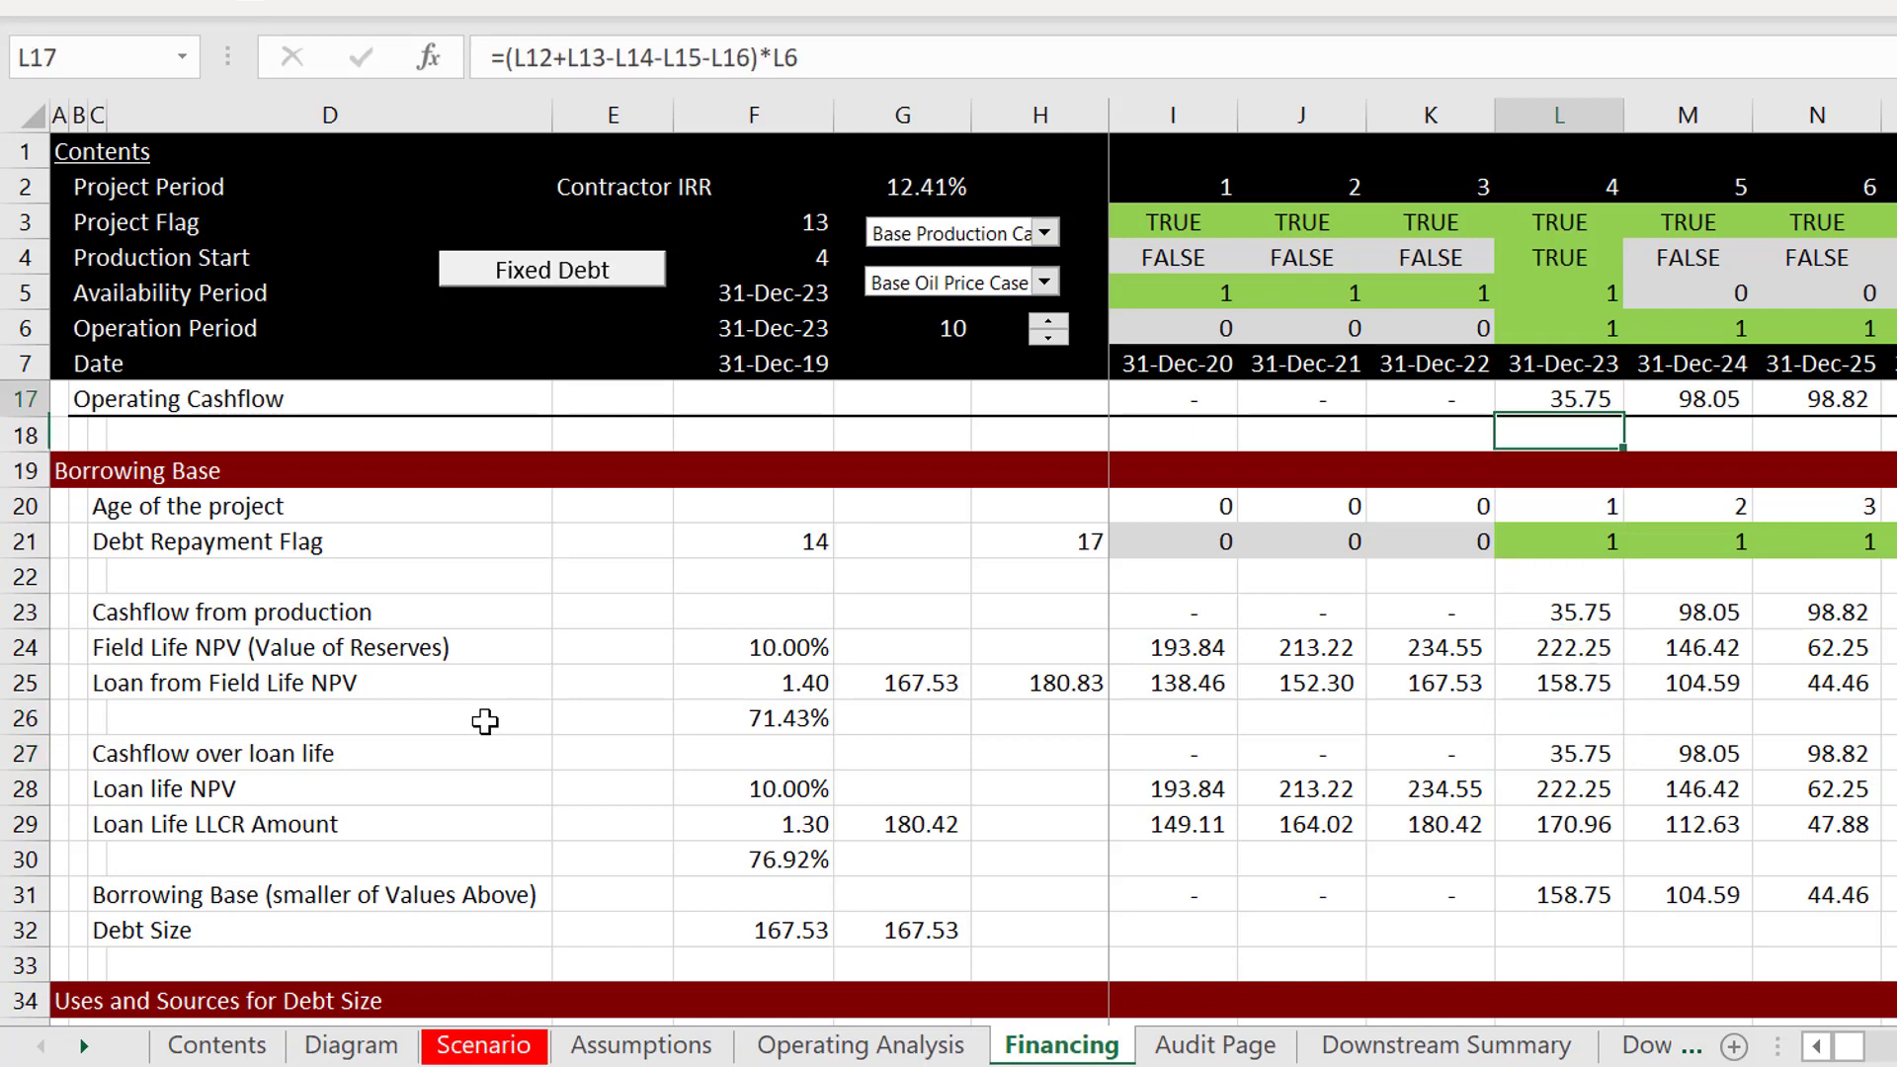
{"action": "key", "text": "Down"}
{"action": "key", "text": "Down"}
{"action": "key", "text": "Down"}
{"action": "key", "text": "Down"}
{"action": "key", "text": "Down"}
{"action": "key", "text": "Down"}
{"action": "key", "text": "Down"}
{"action": "key", "text": "Down"}
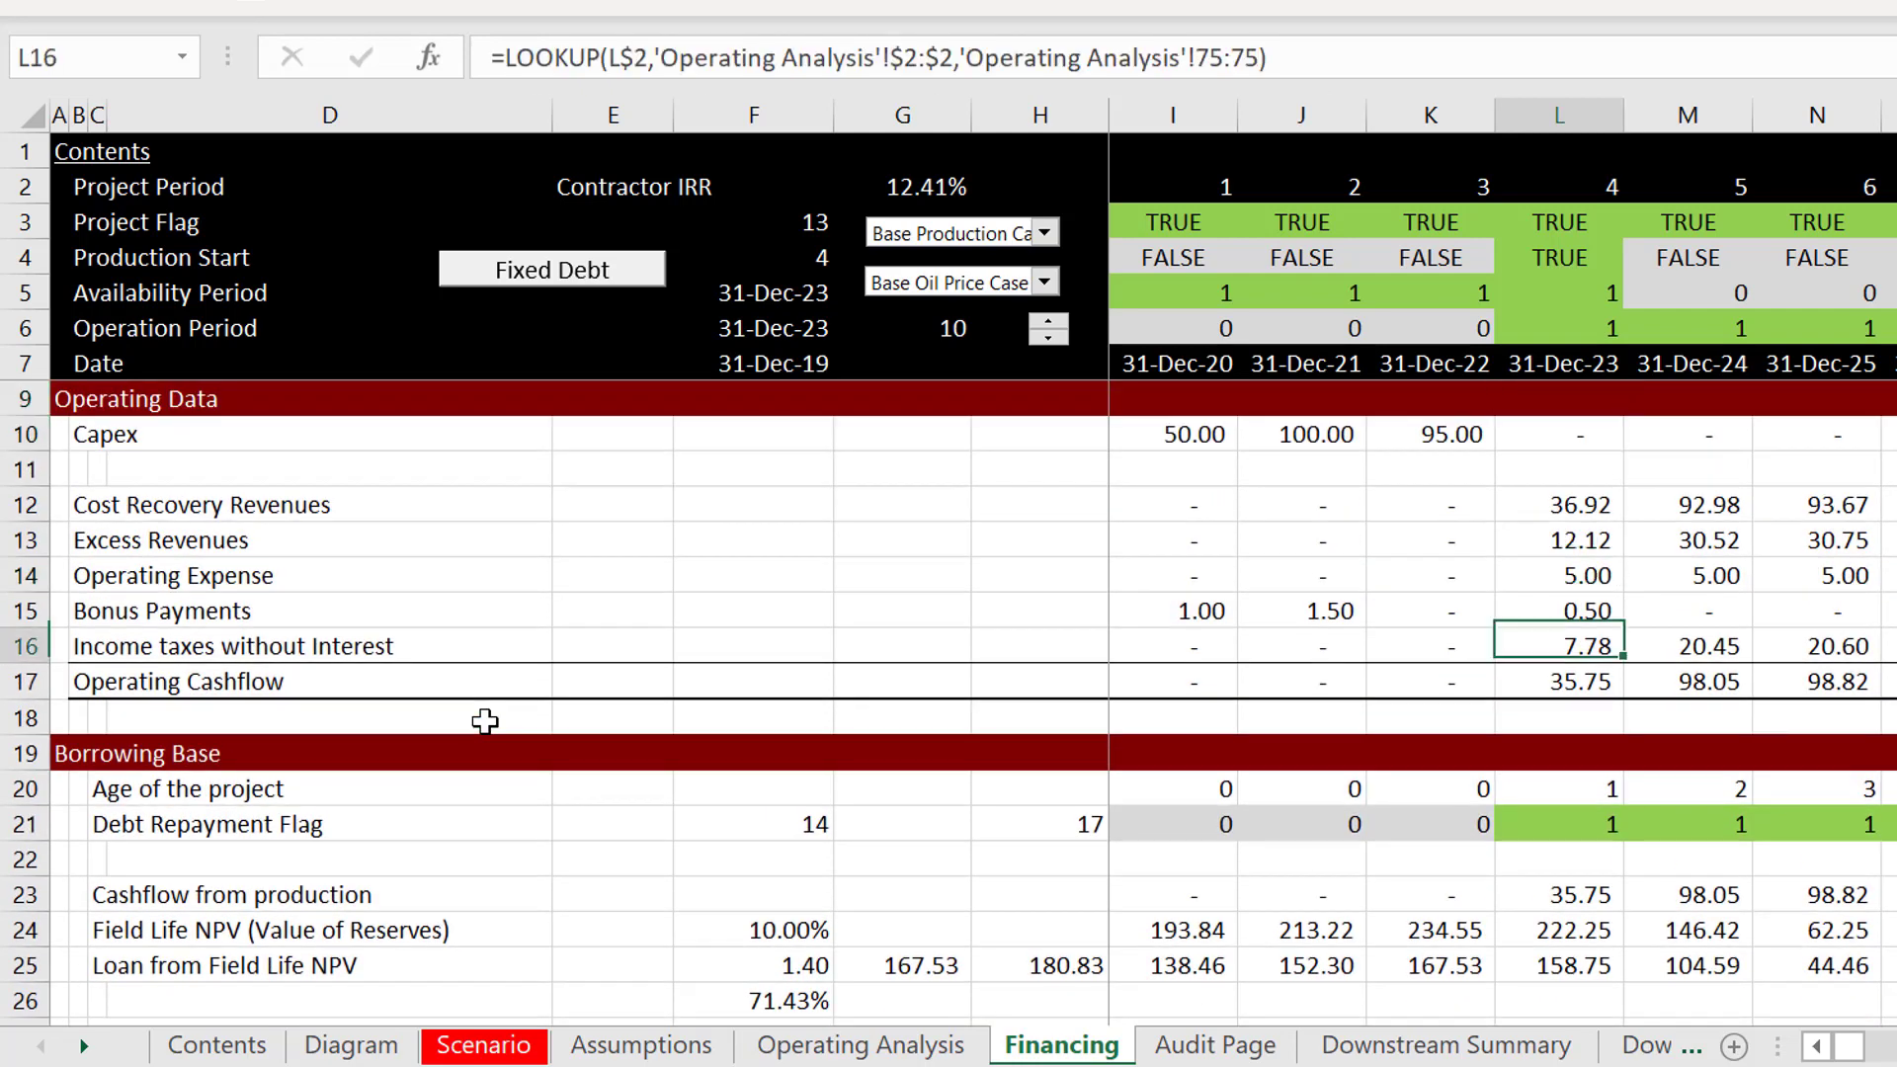
Examine the lookup formulas for Cost Recovery Revenues, Excess Revenues and Operating Expense in L12 to L14.
{"action": "key", "text": "Up"}
{"action": "key", "text": "Up"}
{"action": "key", "text": "Up"}
{"action": "key", "text": "Up"}
{"action": "key", "text": "Up"}
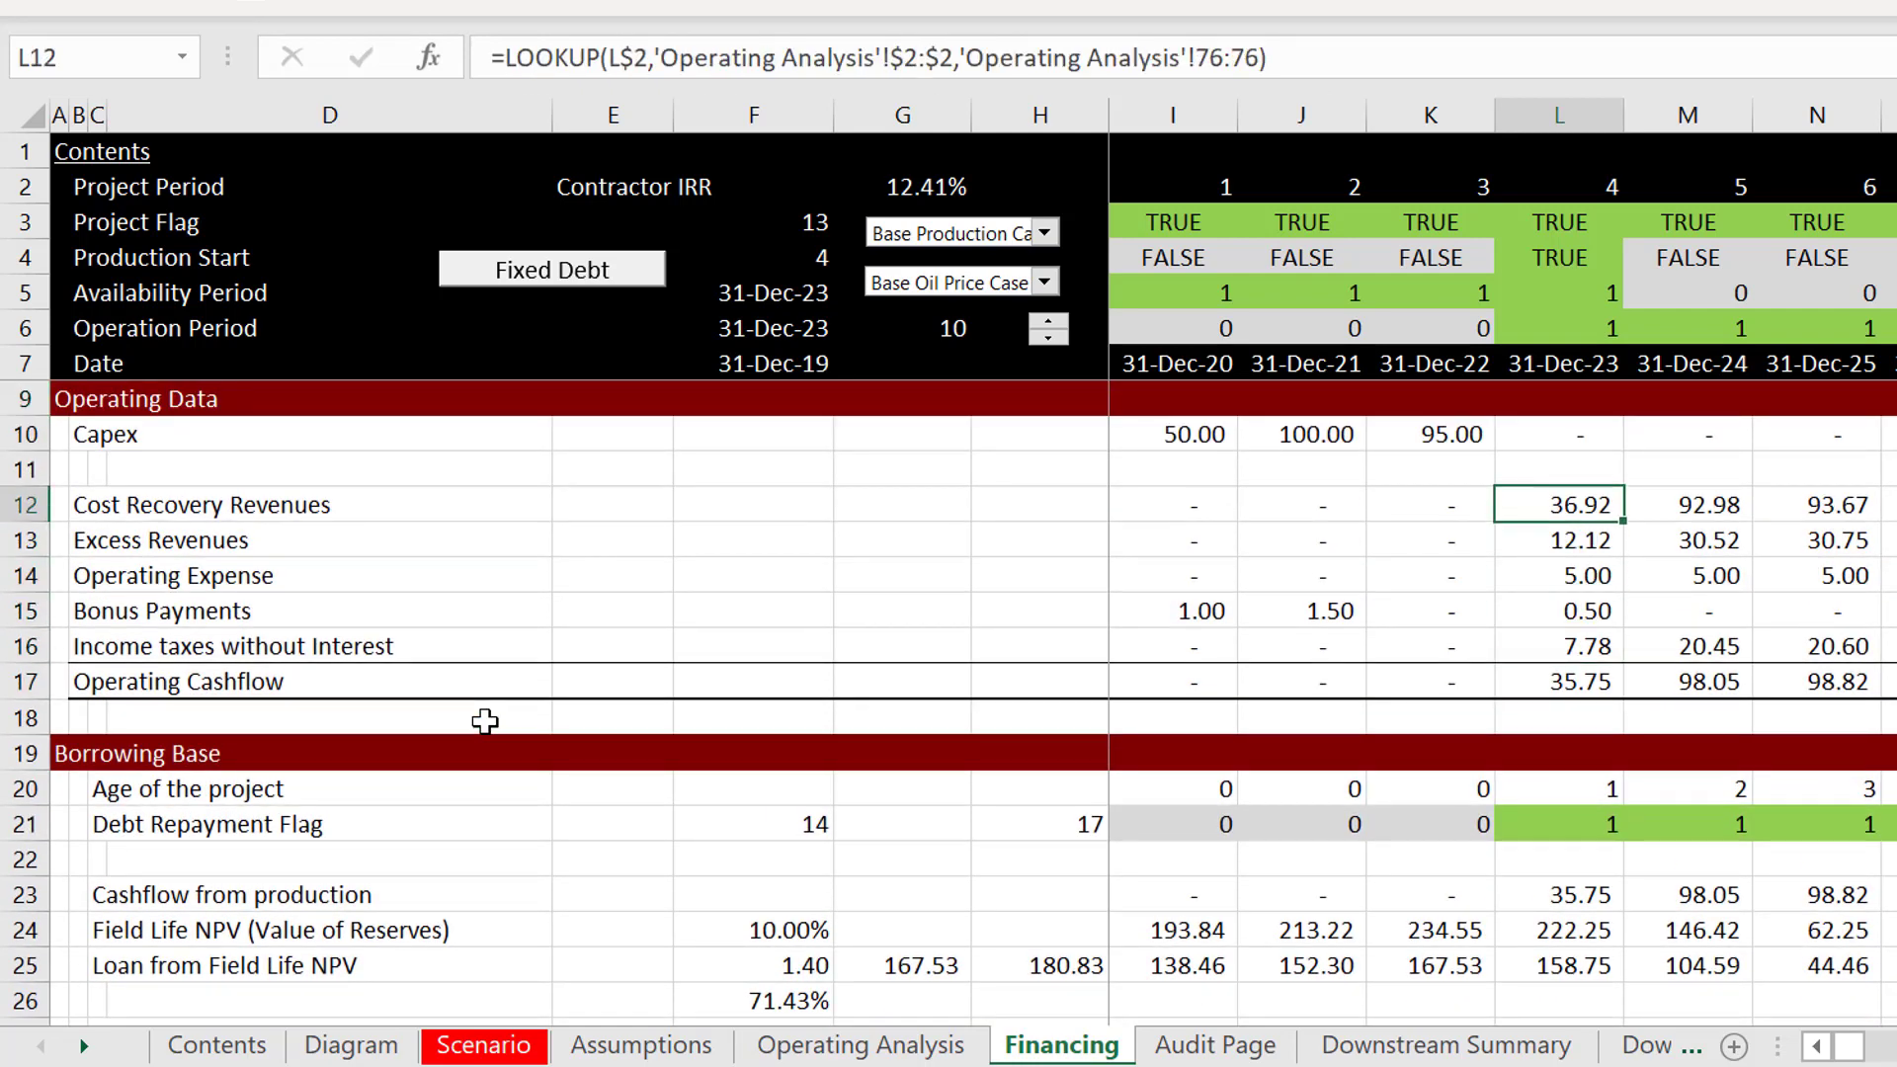
{"action": "key", "text": "Down"}
{"action": "key", "text": "Up"}
{"action": "key", "text": "Down"}
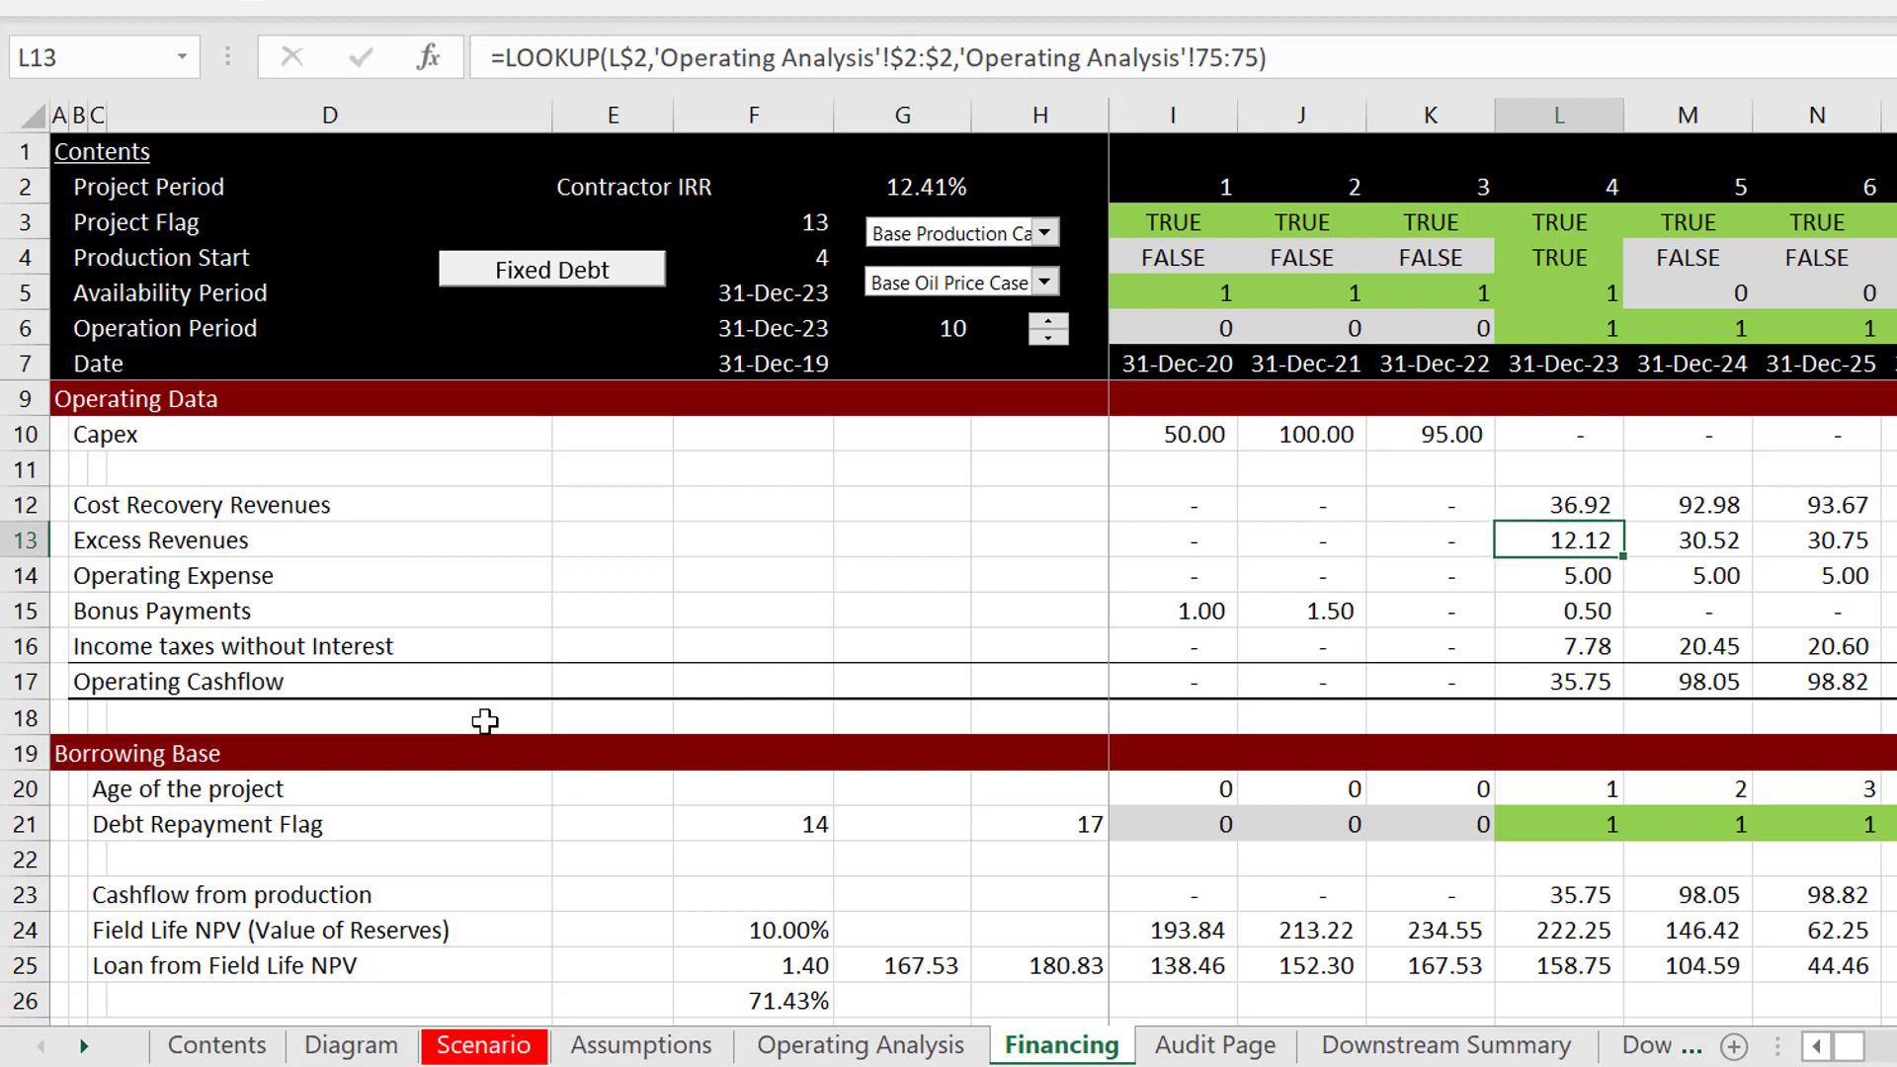
{"action": "key", "text": "Up"}
{"action": "key", "text": "Down"}
{"action": "key", "text": "Down"}
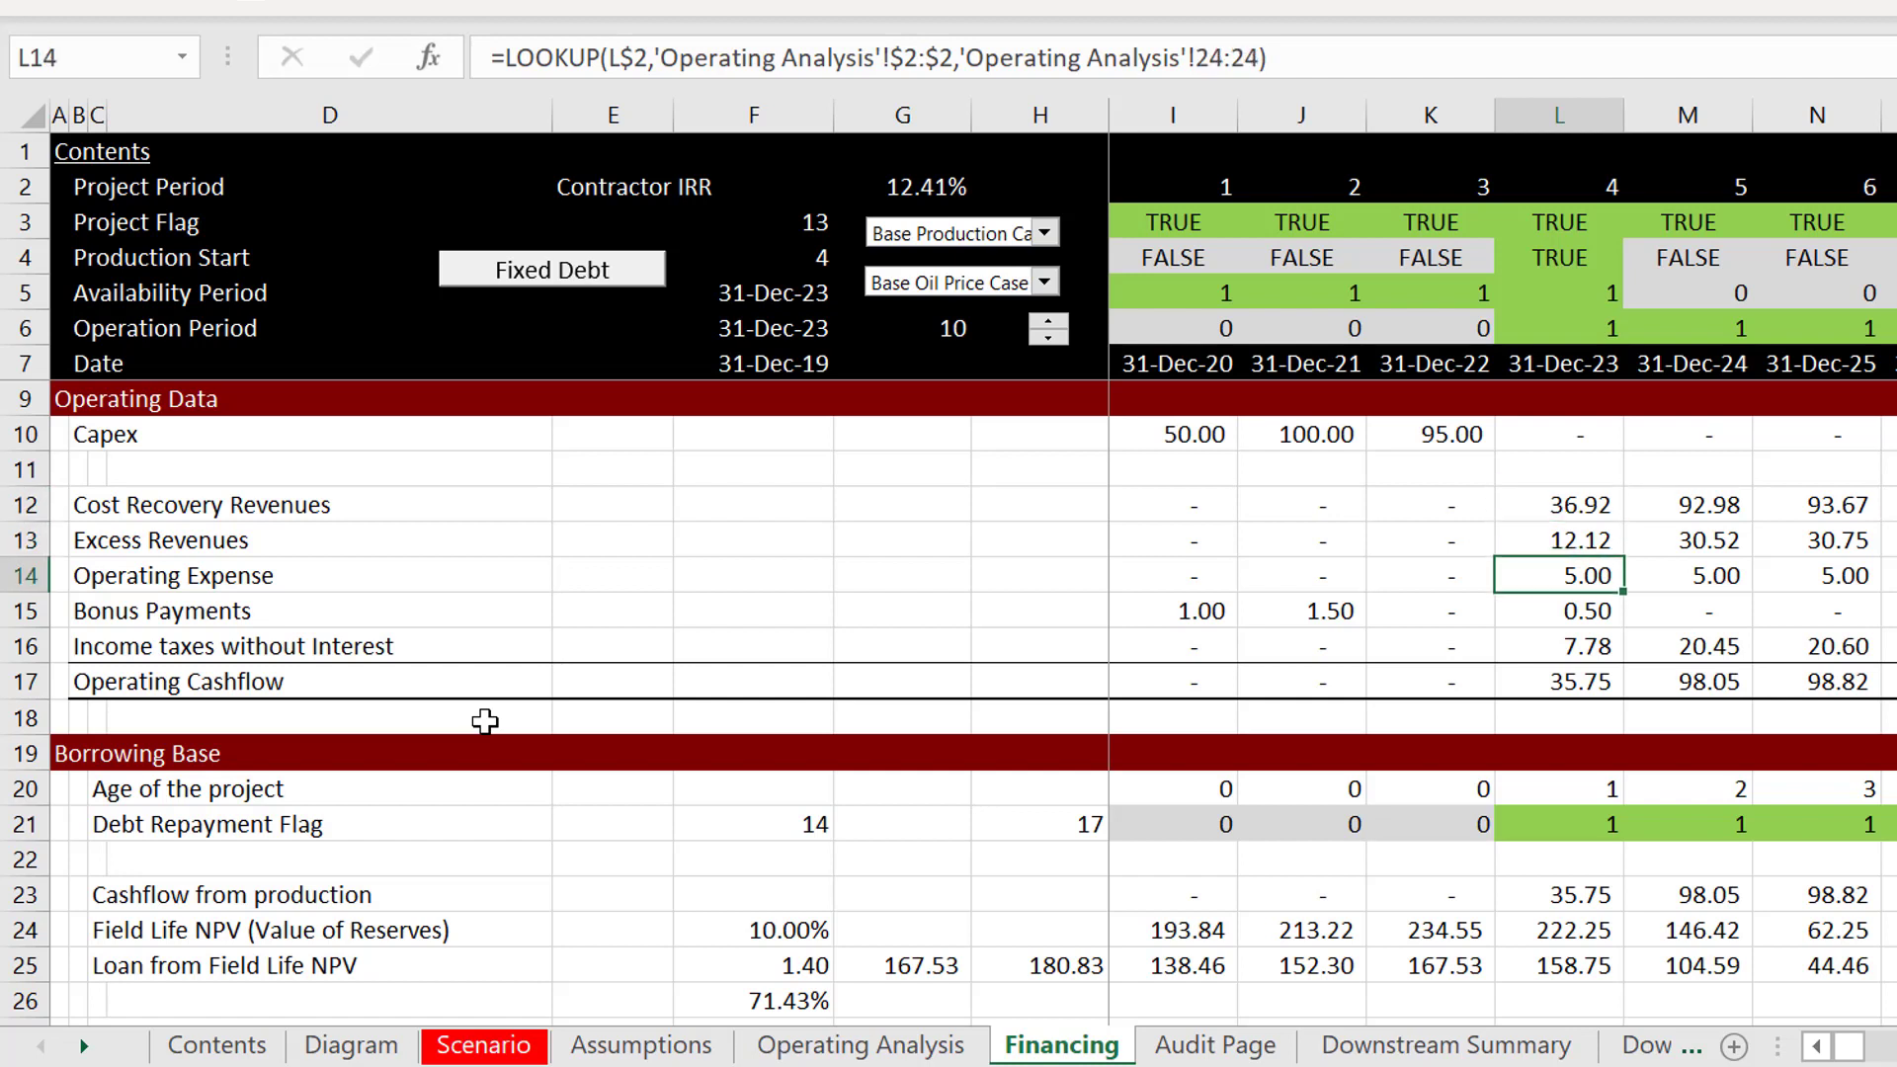
Look down column L from Bonus Payments through Cashflow from production to the Loan Life LLCR Amount in L29.
{"action": "key", "text": "Down"}
{"action": "key", "text": "Down"}
{"action": "key", "text": "Down"}
{"action": "key", "text": "Down"}
{"action": "key", "text": "Down"}
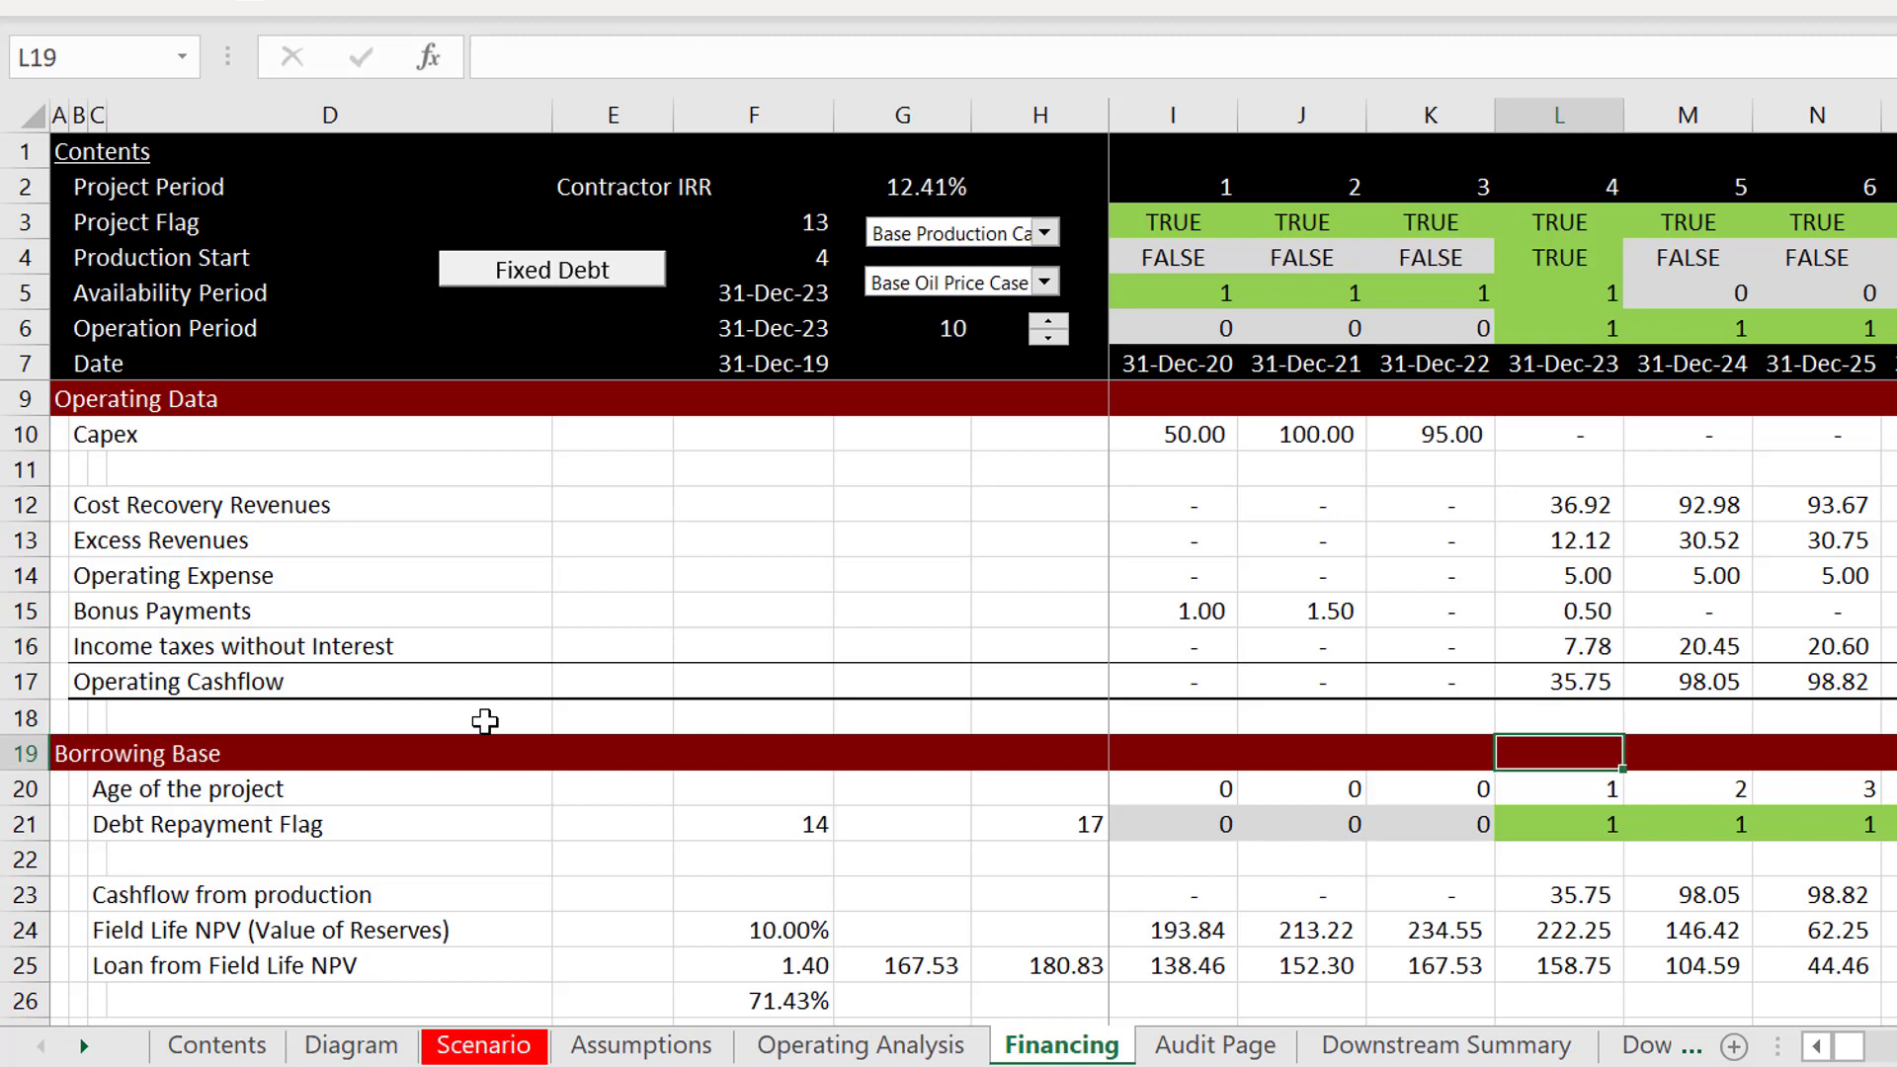
{"action": "key", "text": "Down"}
{"action": "key", "text": "Down"}
{"action": "key", "text": "Down"}
{"action": "key", "text": "Down"}
{"action": "key", "text": "Down"}
{"action": "key", "text": "Down"}
{"action": "key", "text": "Down"}
{"action": "key", "text": "Down"}
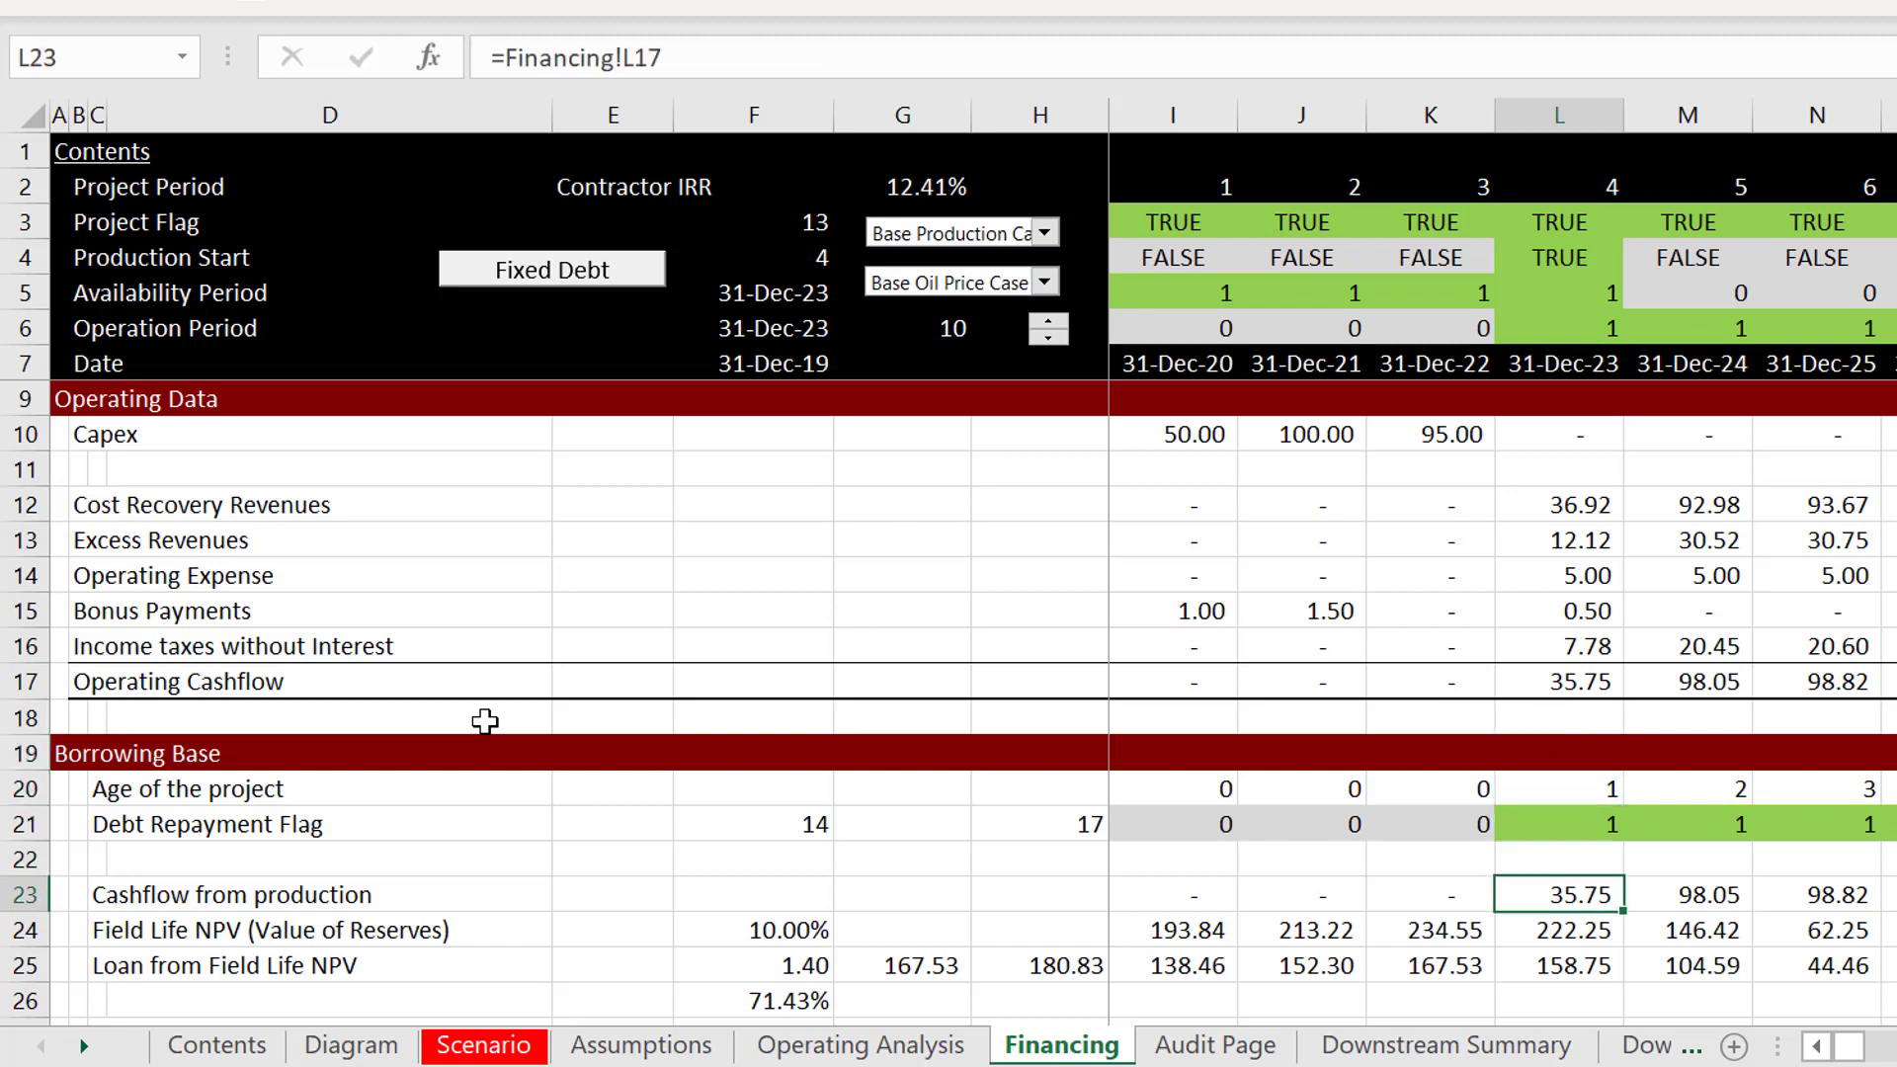
{"action": "key", "text": "Down"}
{"action": "key", "text": "Down"}
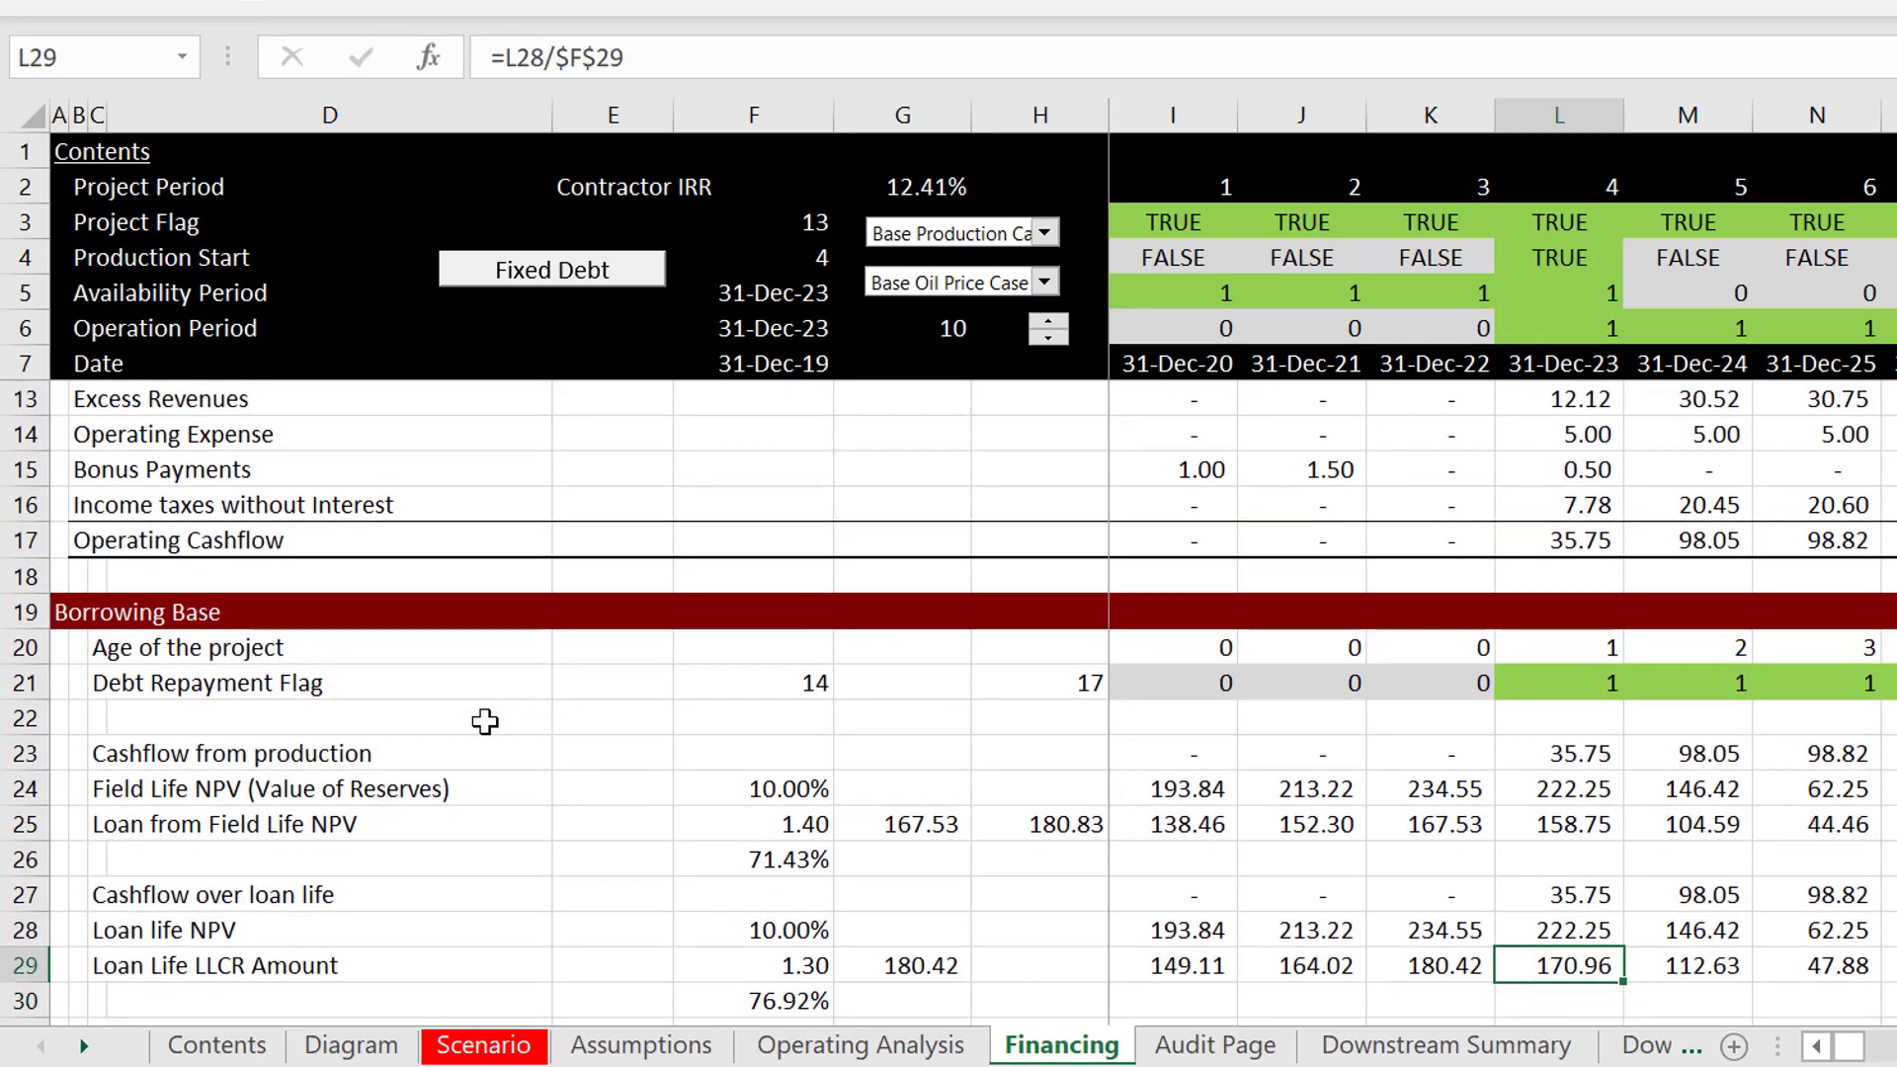
Inspect the references of Cashflow from production in L23 and of the Field Life NPV formula in L24.
{"action": "key", "text": "Up"}
{"action": "key", "text": "Up"}
{"action": "key", "text": "Up"}
{"action": "key", "text": "Up"}
{"action": "key", "text": "Up"}
{"action": "key", "text": "Up"}
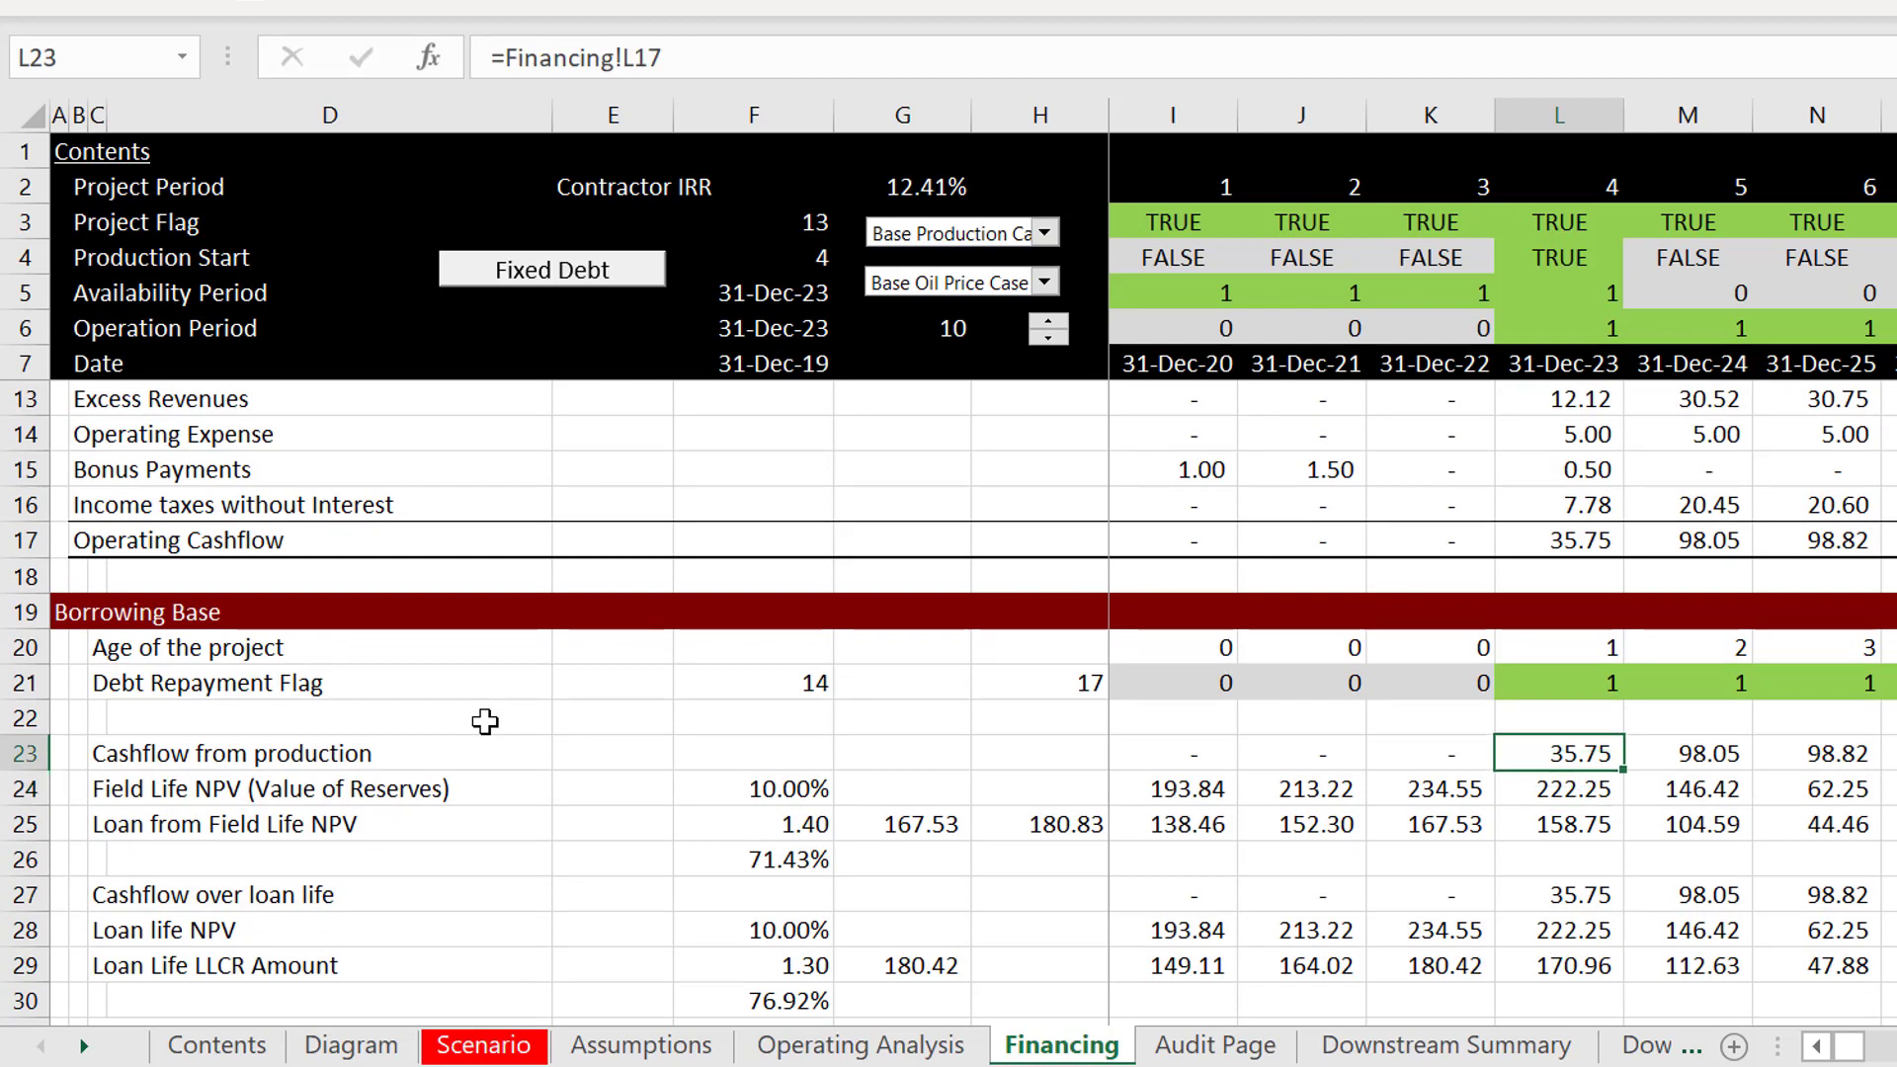
{"action": "key", "text": "F2"}
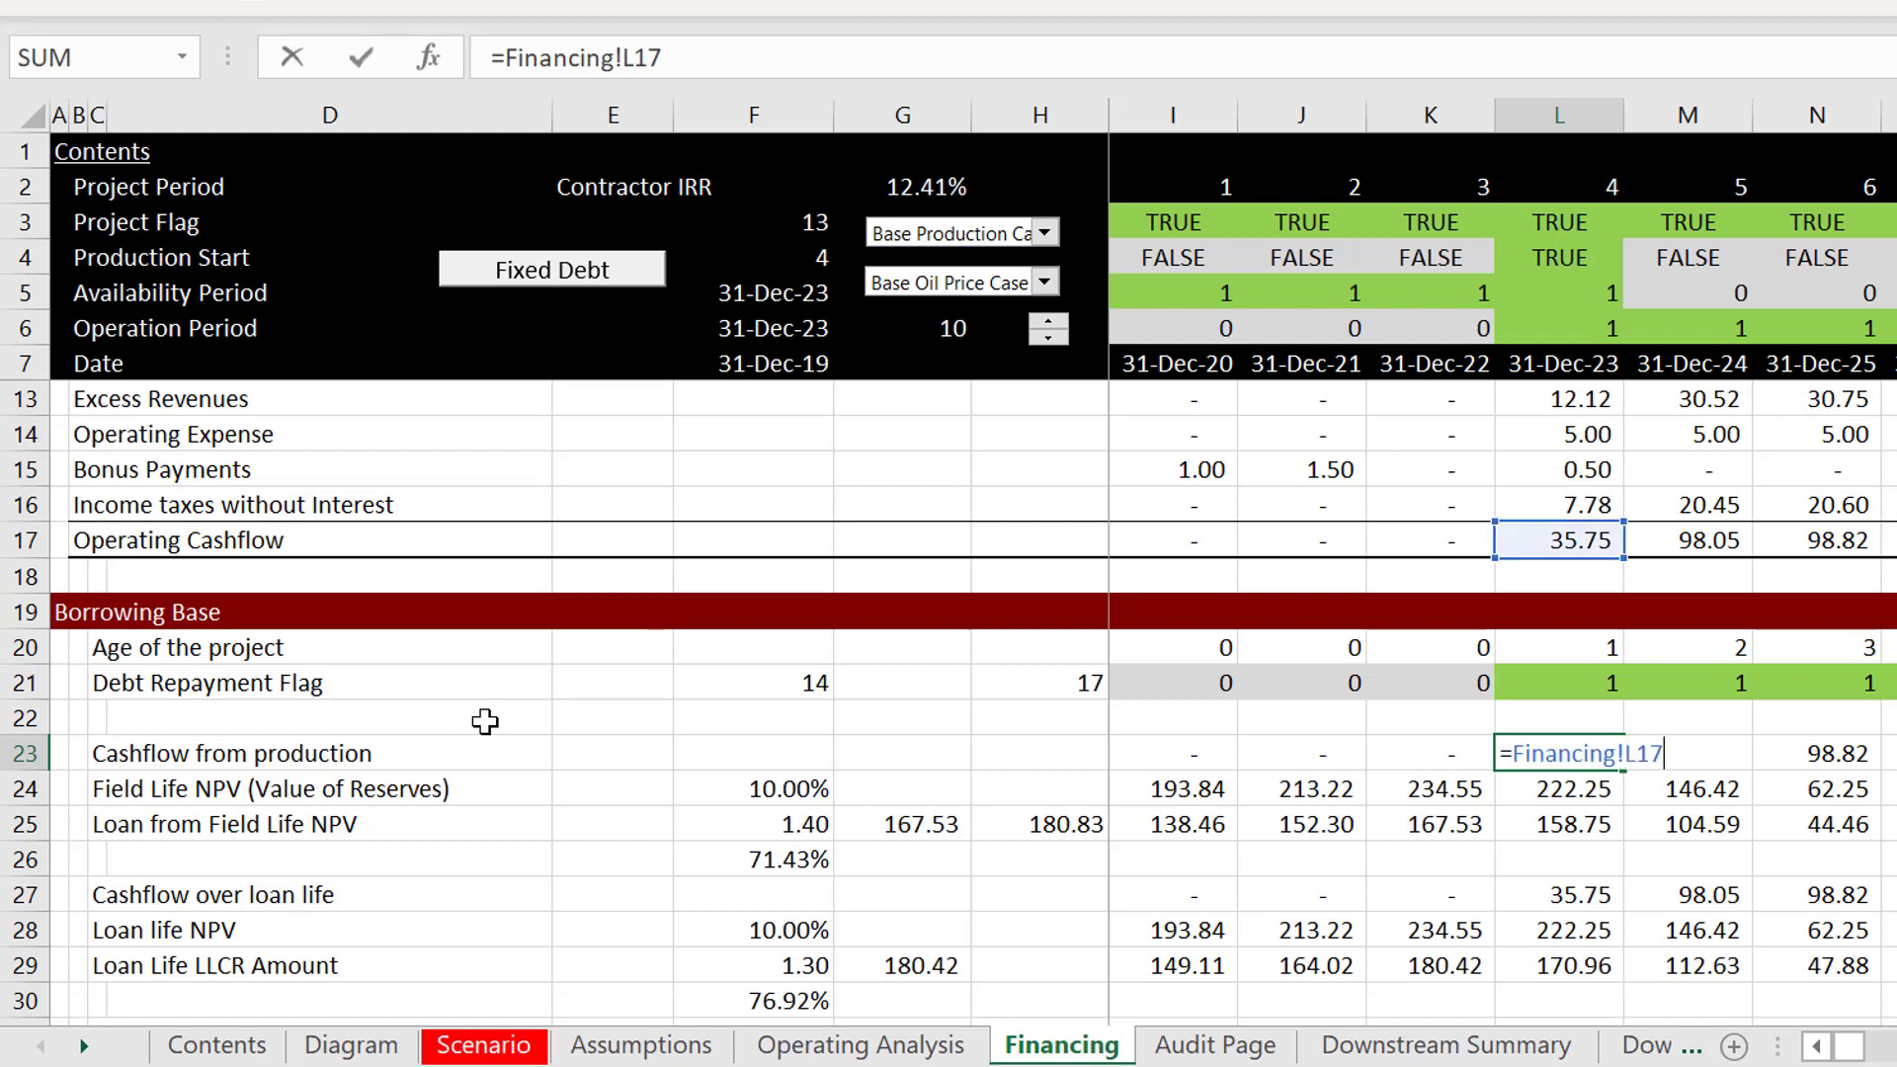
{"action": "key", "text": "Escape"}
{"action": "key", "text": "Down"}
{"action": "key", "text": "F2"}
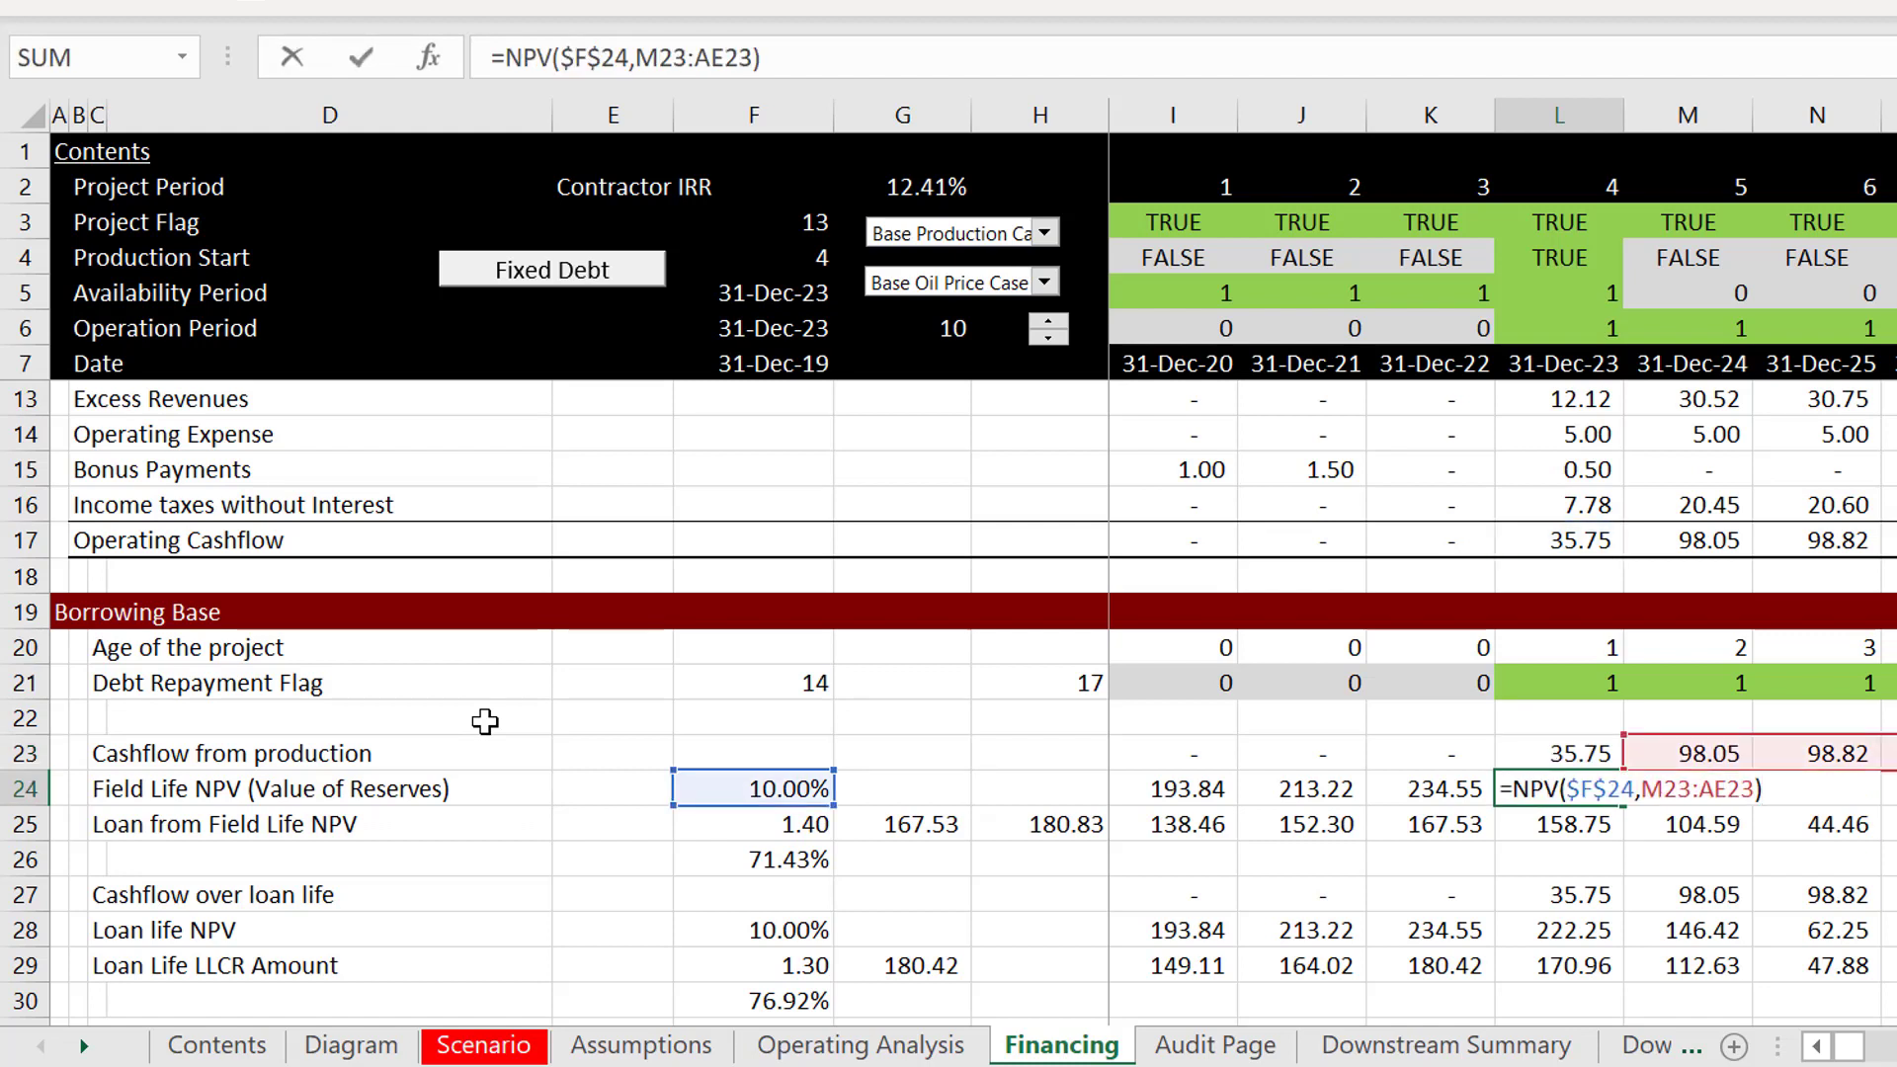
Inspect which cells the Cashflow over loan life formula in L27 refers to.
{"action": "key", "text": "Escape"}
{"action": "key", "text": "Down"}
{"action": "key", "text": "Down"}
{"action": "key", "text": "Down"}
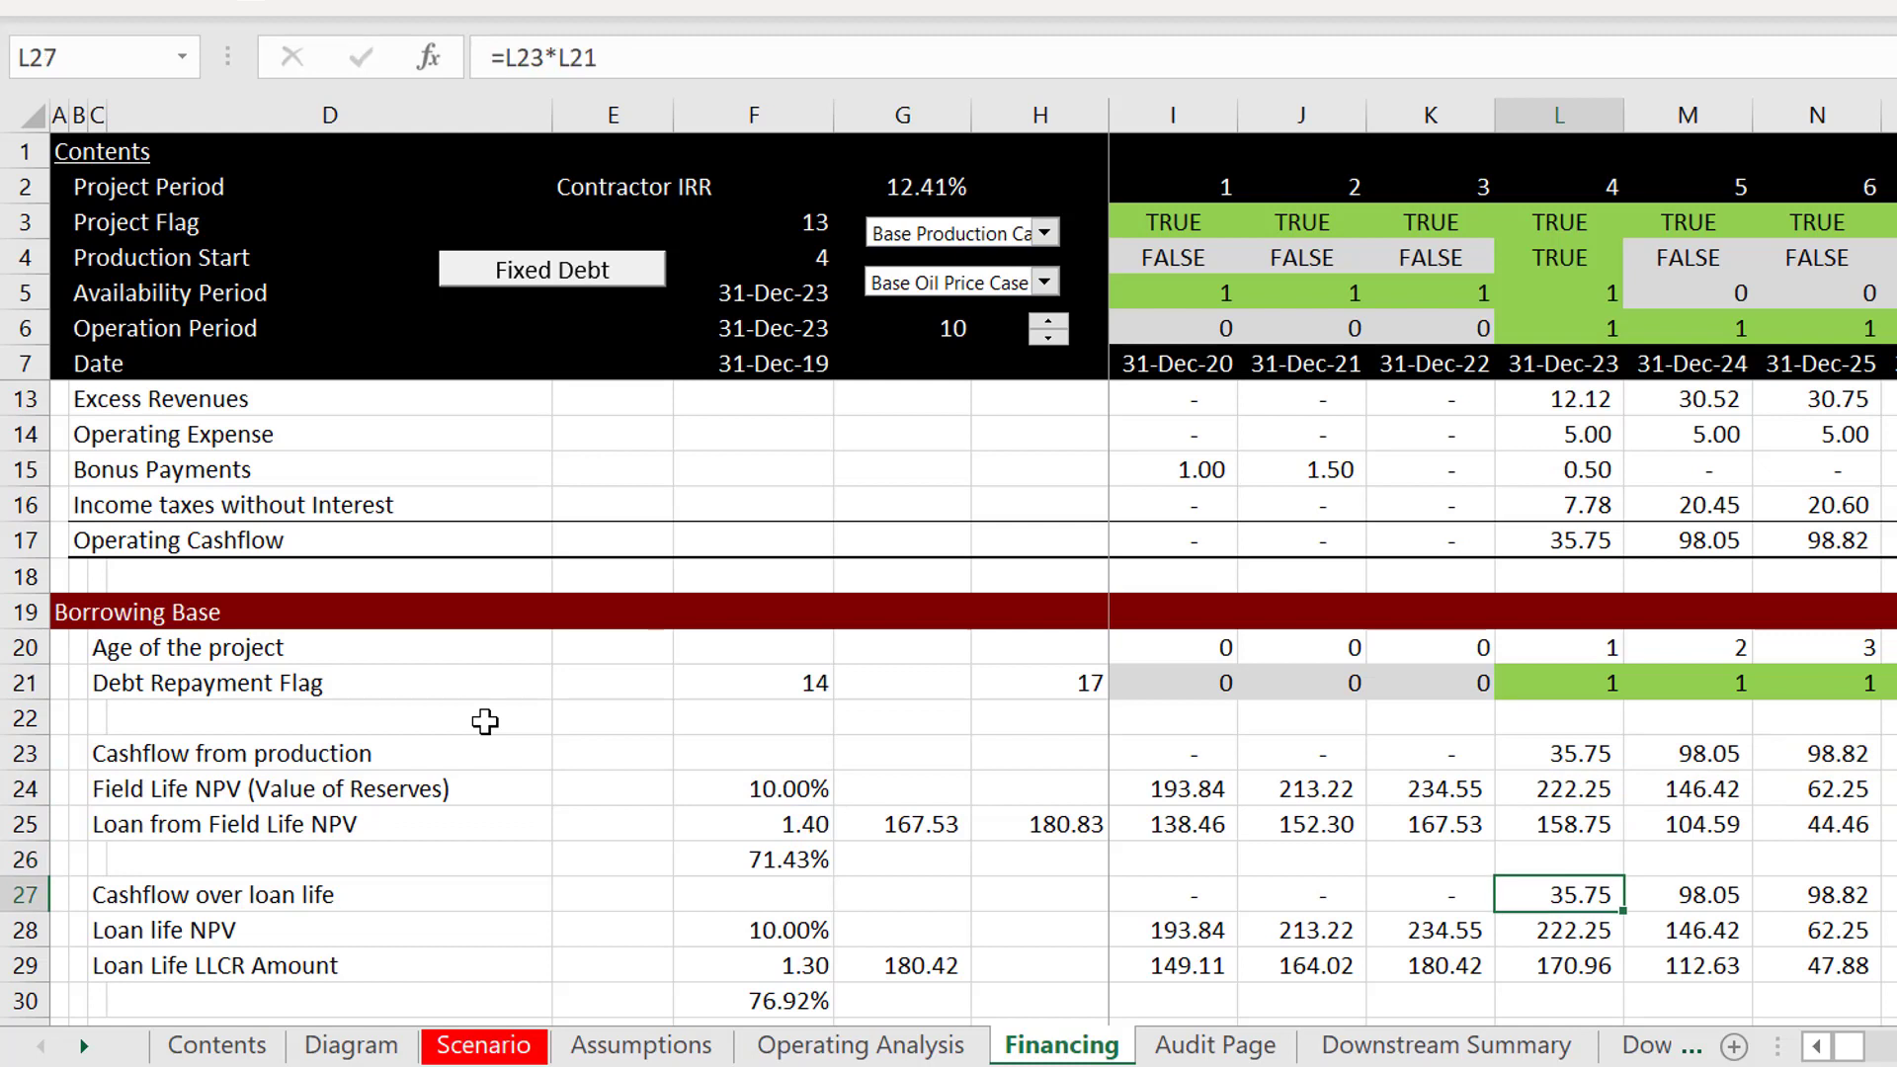
{"action": "key", "text": "F2"}
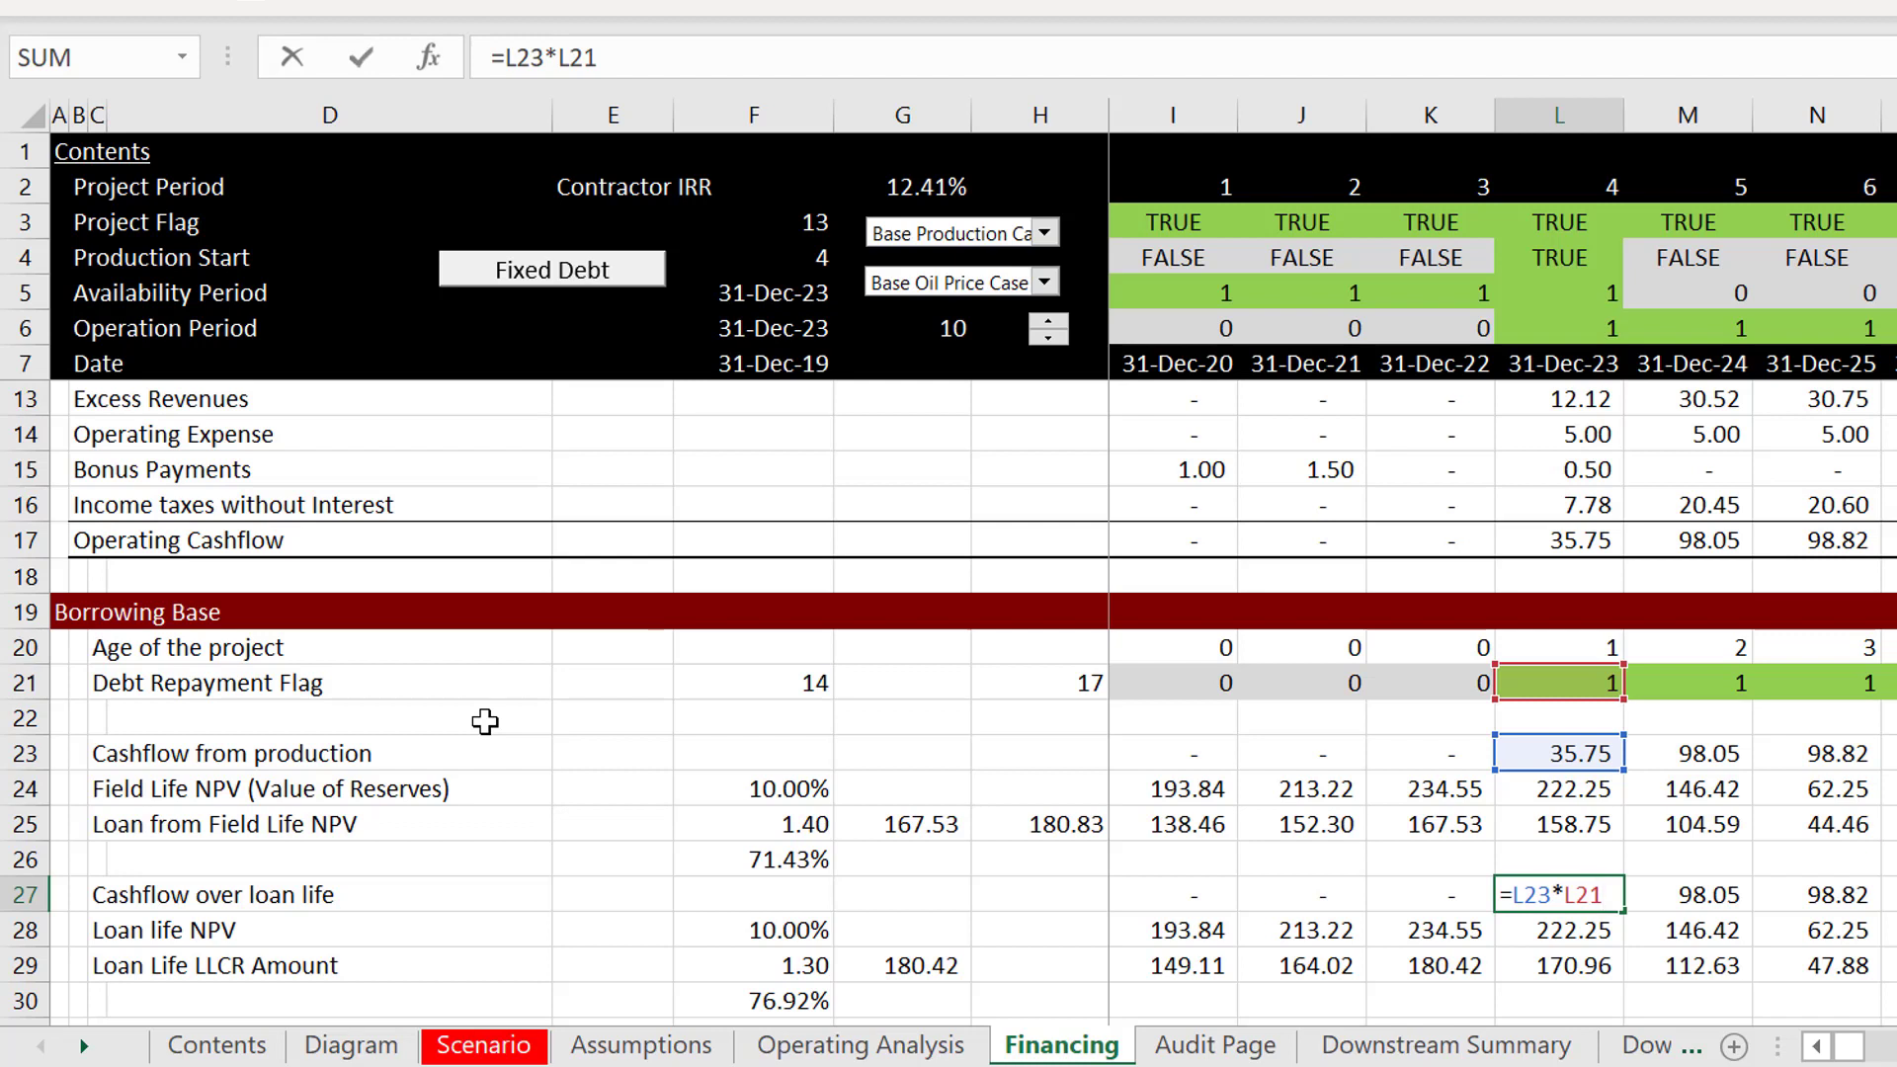
{"action": "key", "text": "Escape"}
Look back along the Cashflow over loan life row and at the fixed debt reference in H25.
{"action": "key", "text": "Left"}
{"action": "key", "text": "Left"}
{"action": "key", "text": "Left"}
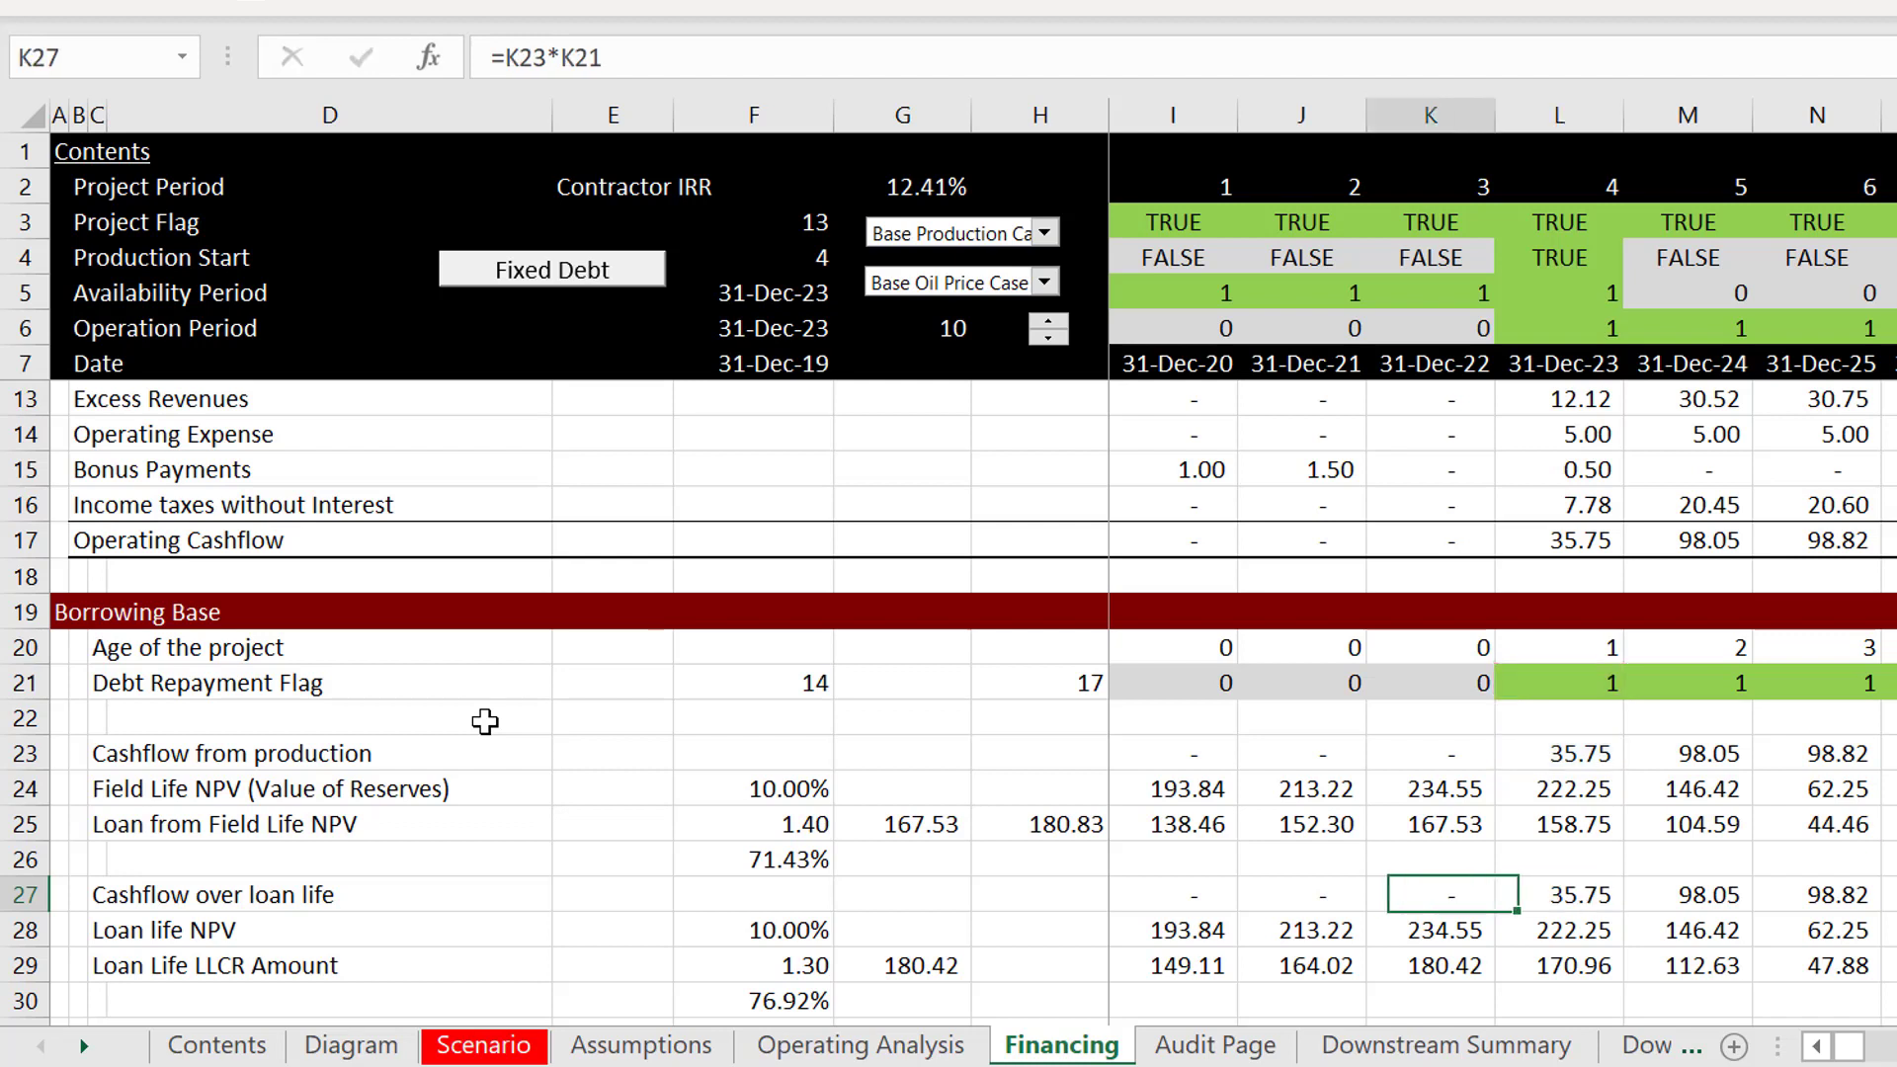
{"action": "key", "text": "Left"}
{"action": "key", "text": "Up"}
{"action": "key", "text": "Up"}
{"action": "key", "text": "Up"}
{"action": "key", "text": "Down"}
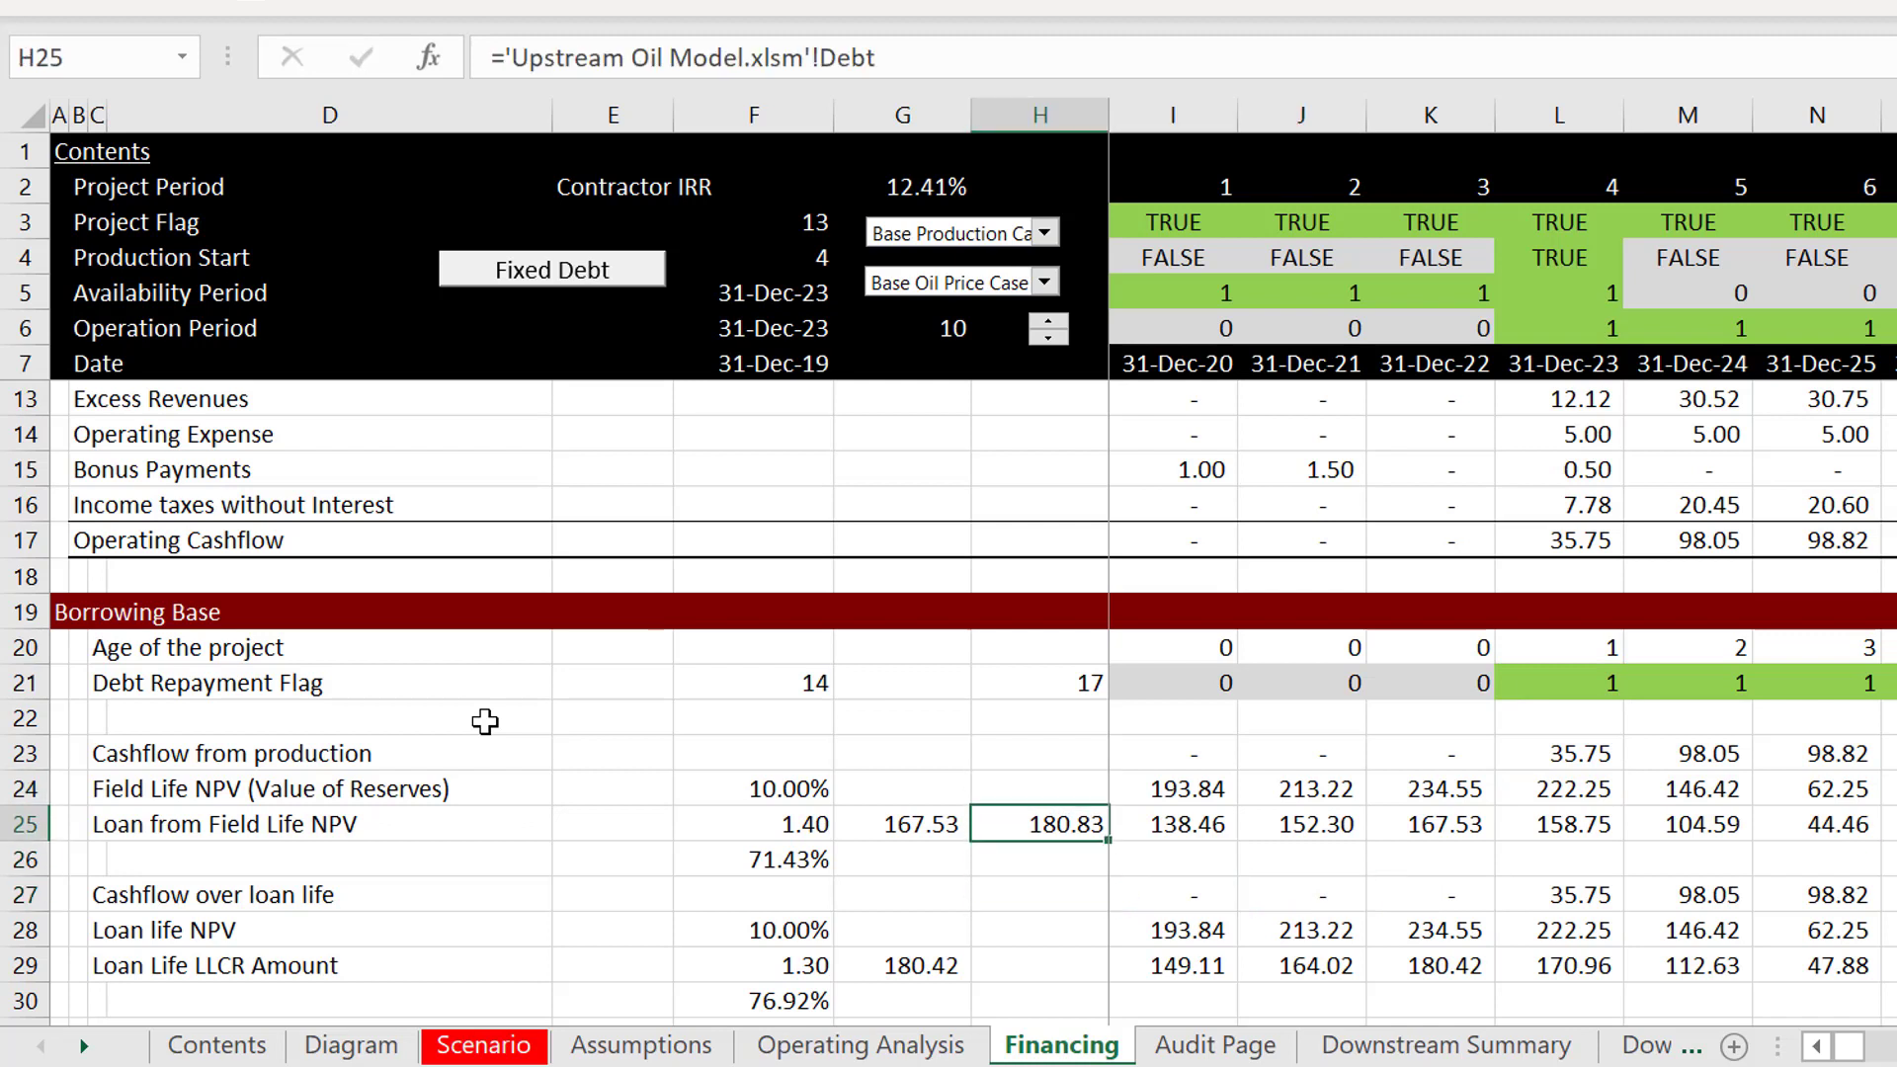
{"action": "key", "text": "Down"}
{"action": "key", "text": "Down"}
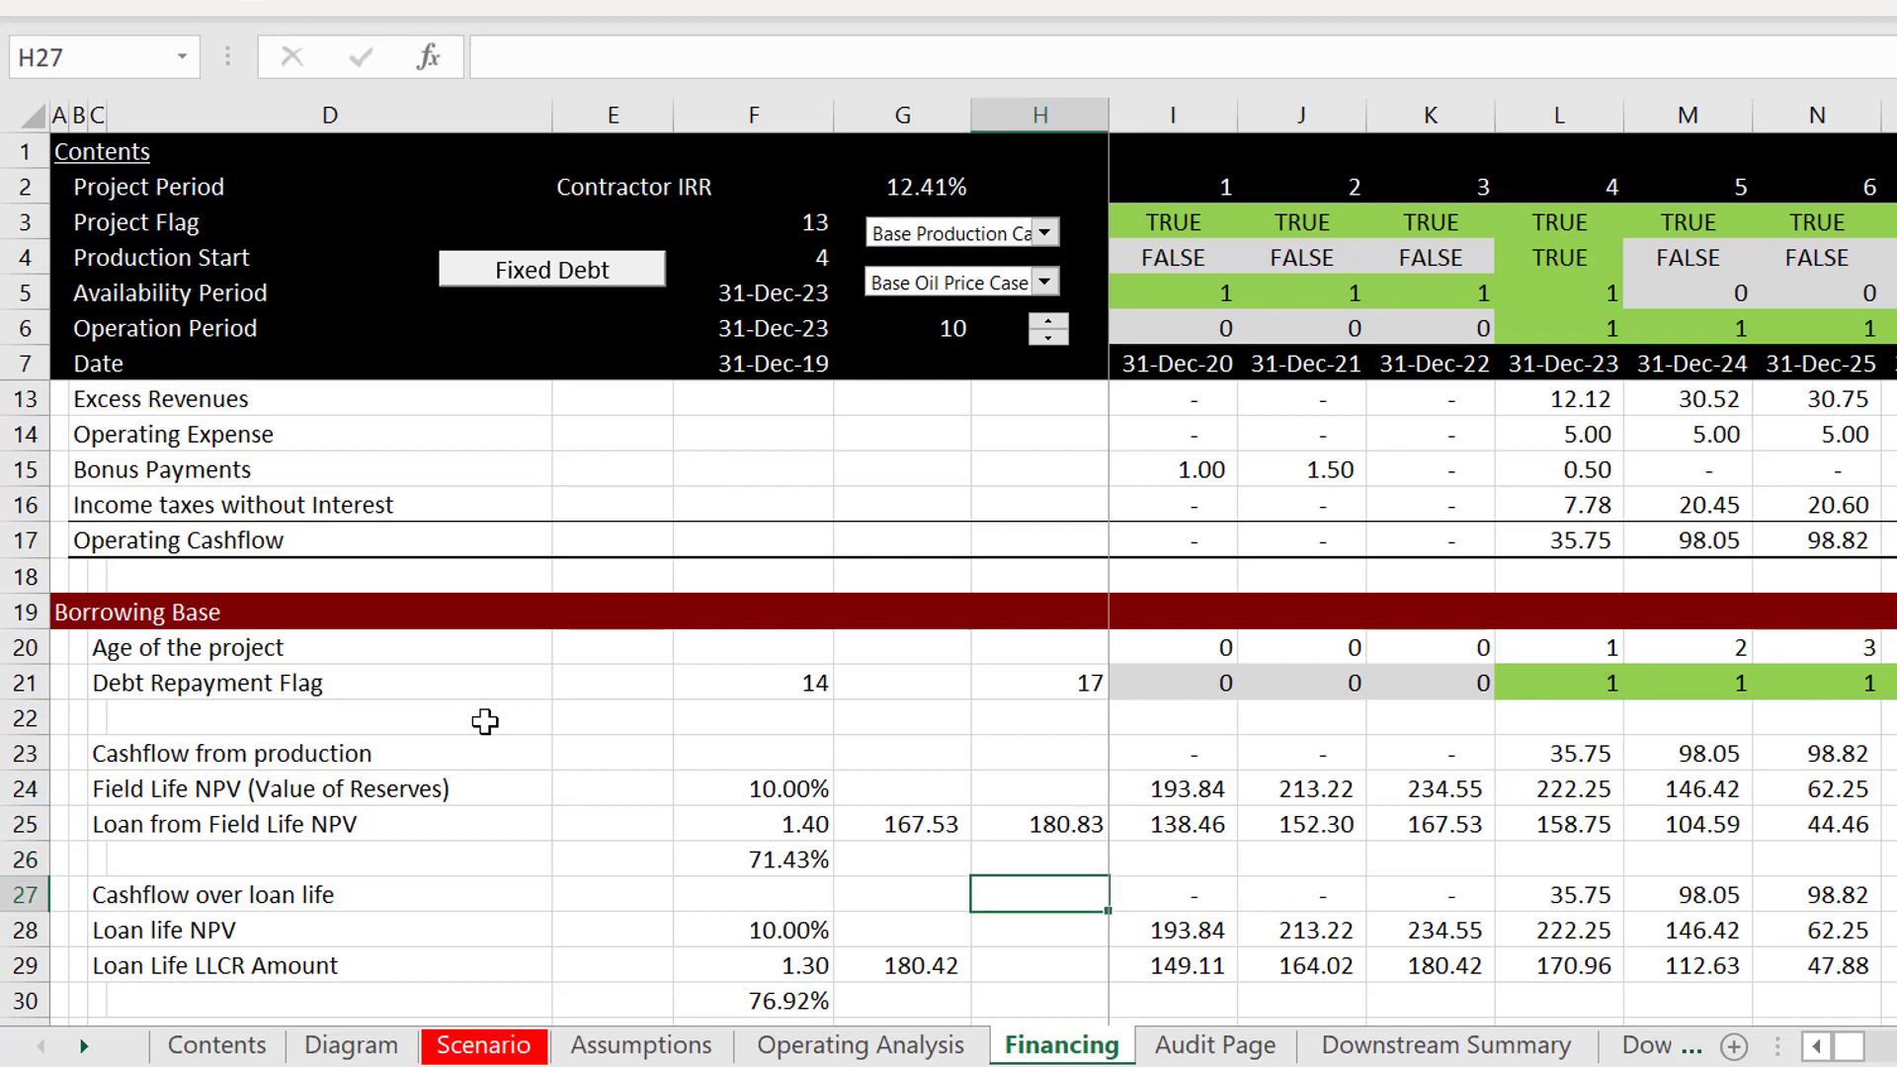
Mark the Financing sheet's links from other sheets with Fixed Colour 1 using the generic macro's format options.
{"action": "left_click", "coordinate": [758, 751]}
{"action": "key", "text": "Up"}
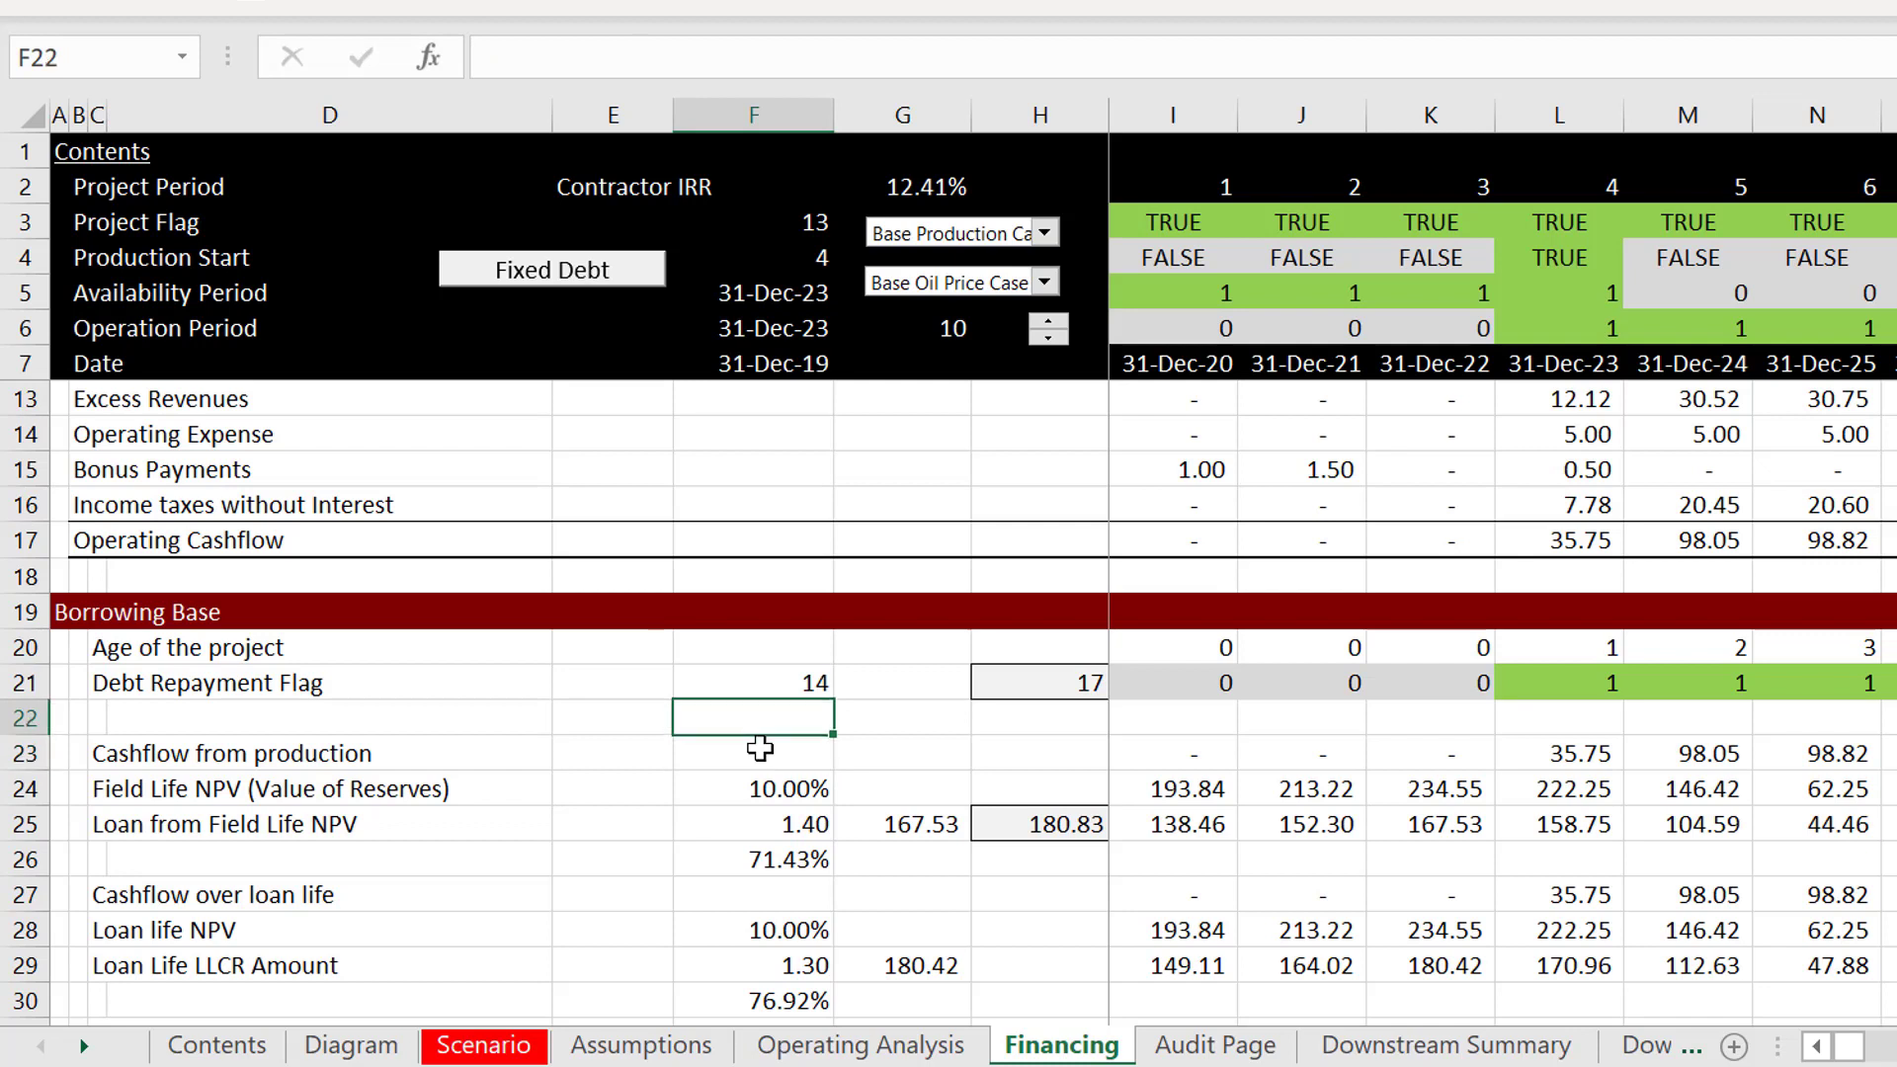
{"action": "key", "text": "Up"}
{"action": "key", "text": "Down"}
{"action": "key", "text": "Down"}
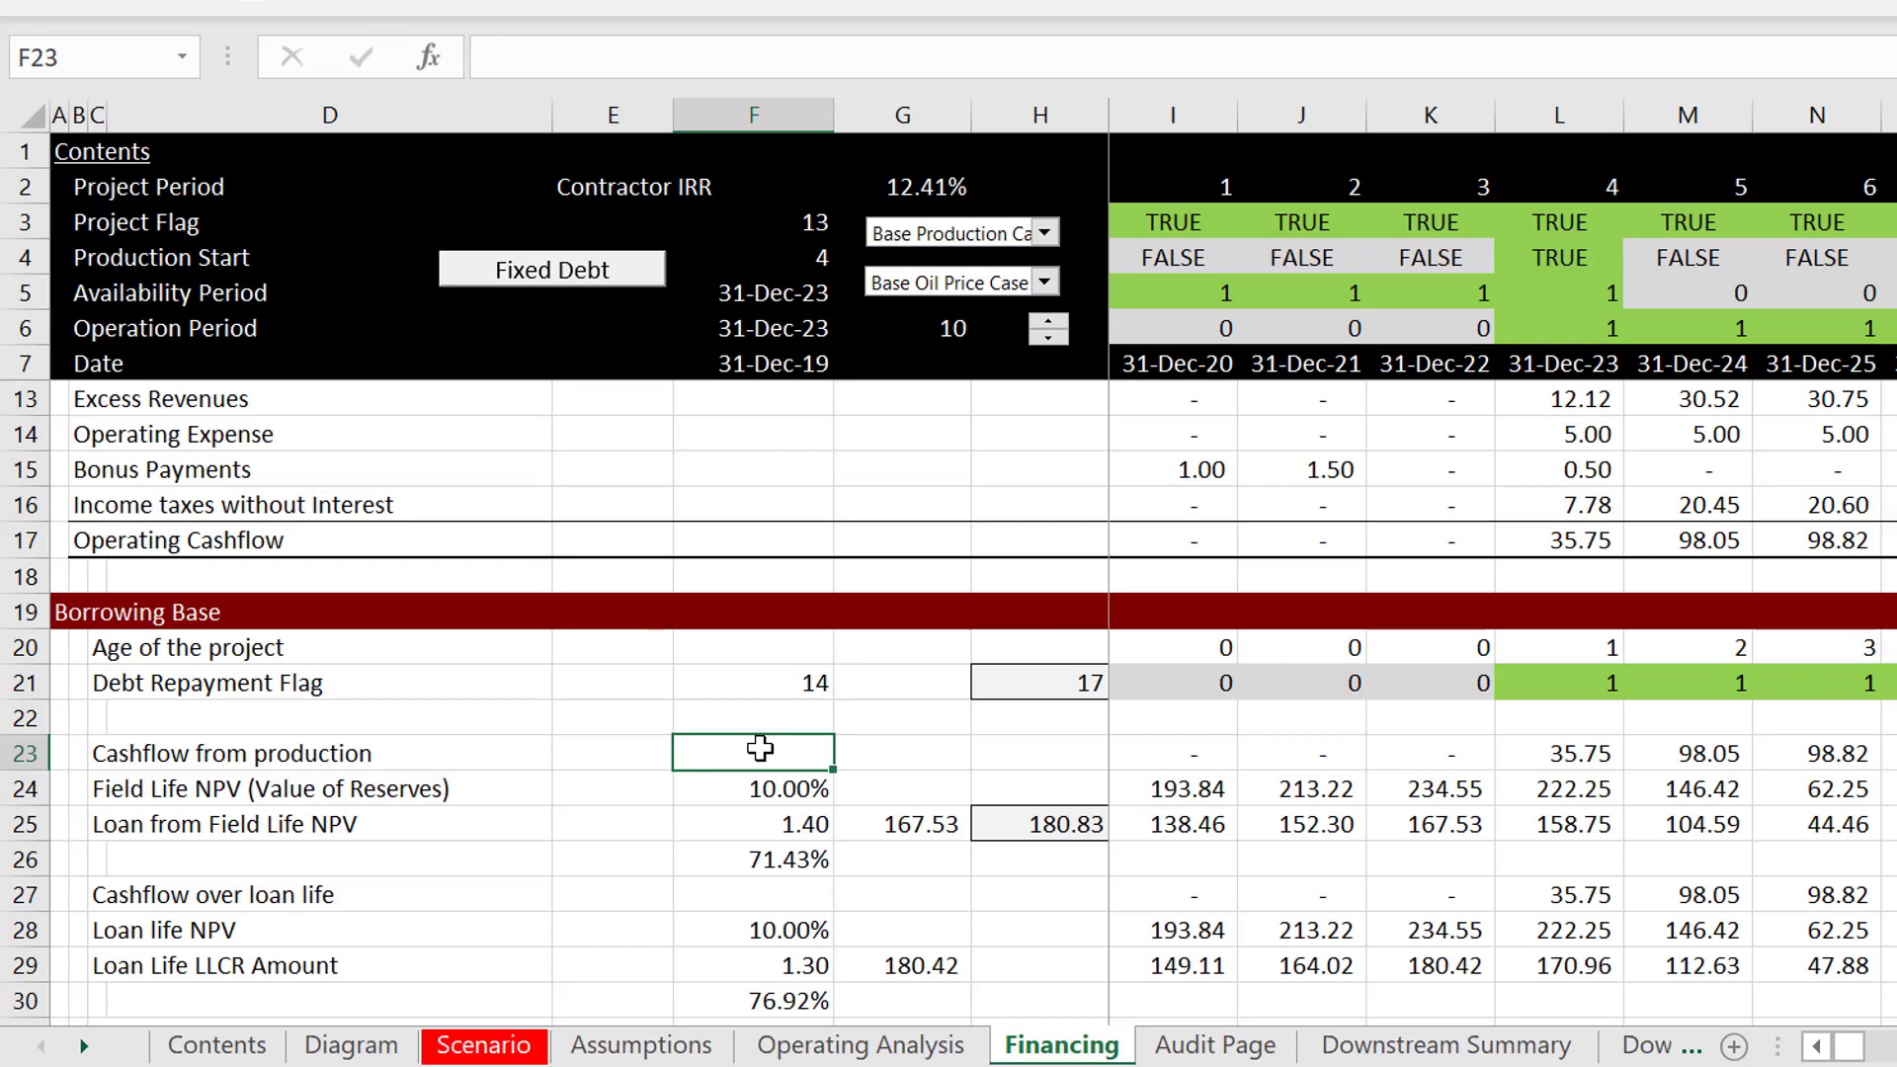
{"action": "key", "text": "ctrl+alt+c"}
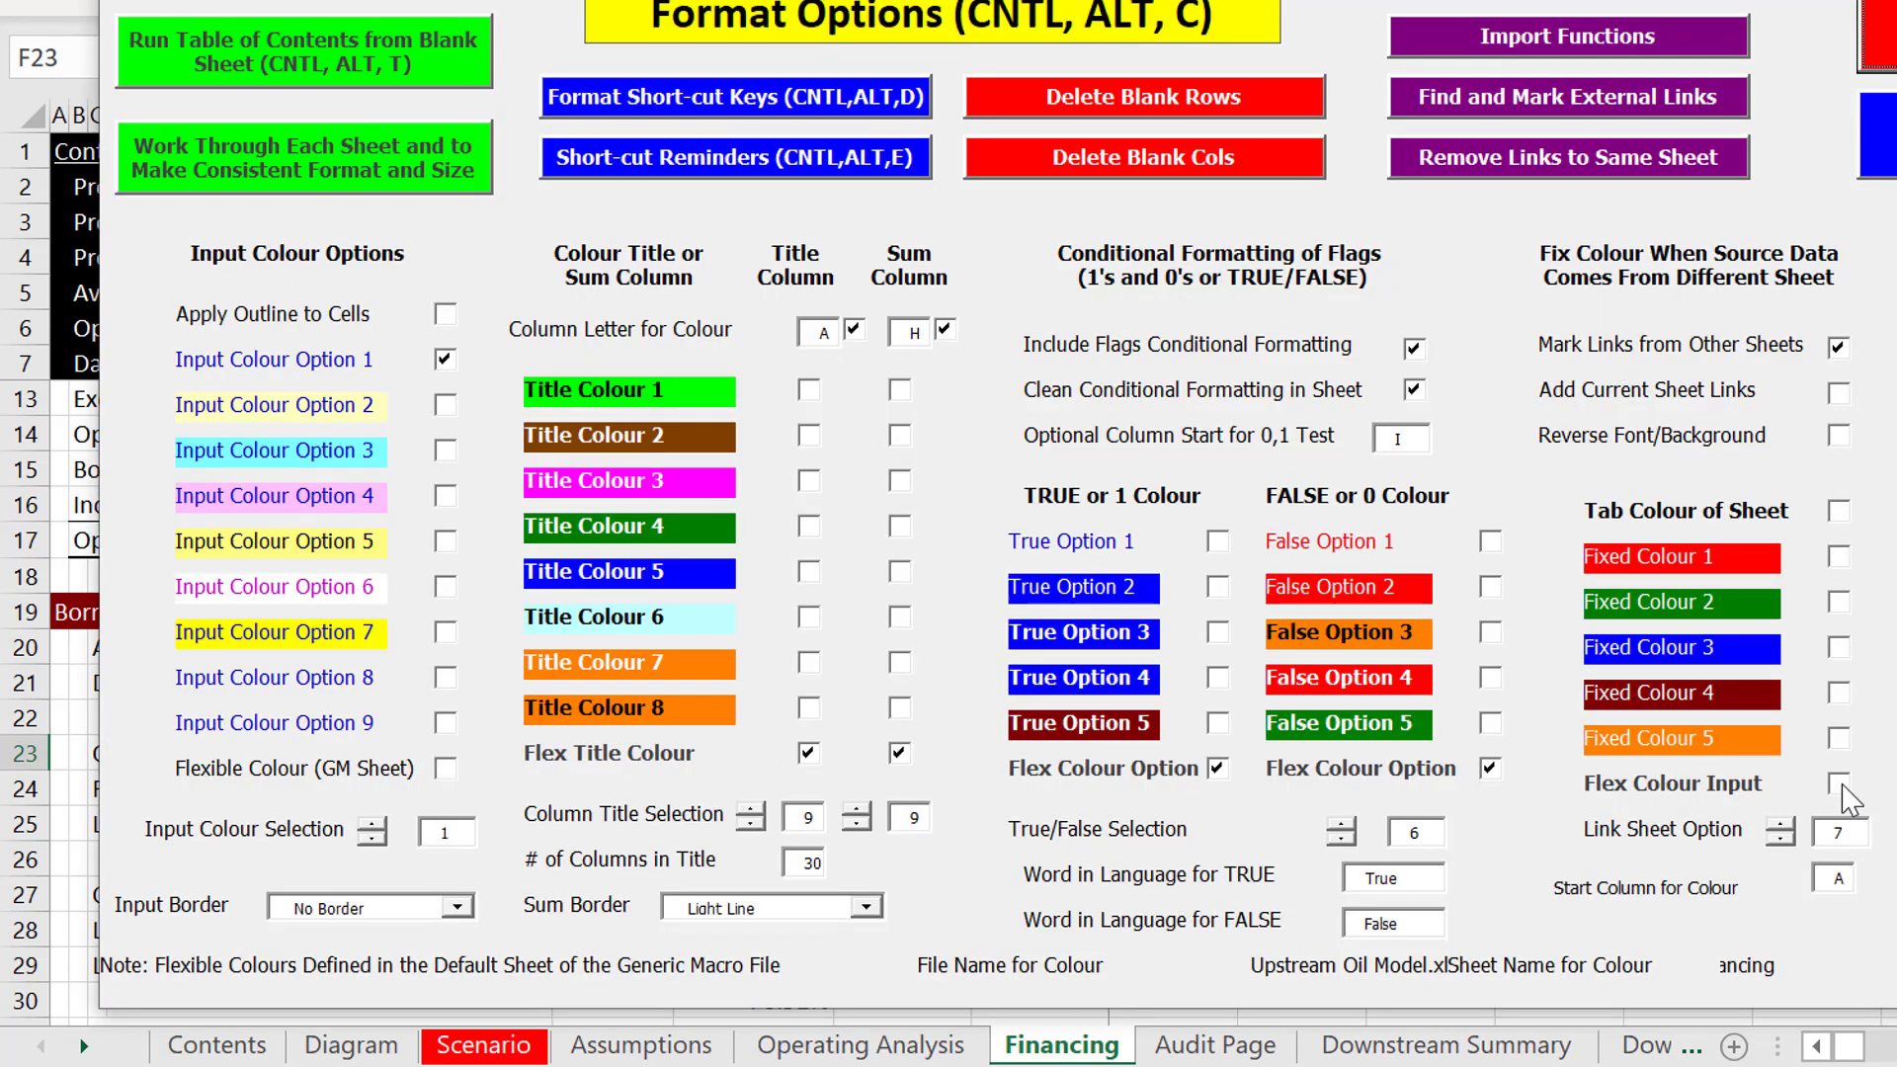
{"action": "left_click", "coordinate": [1838, 556]}
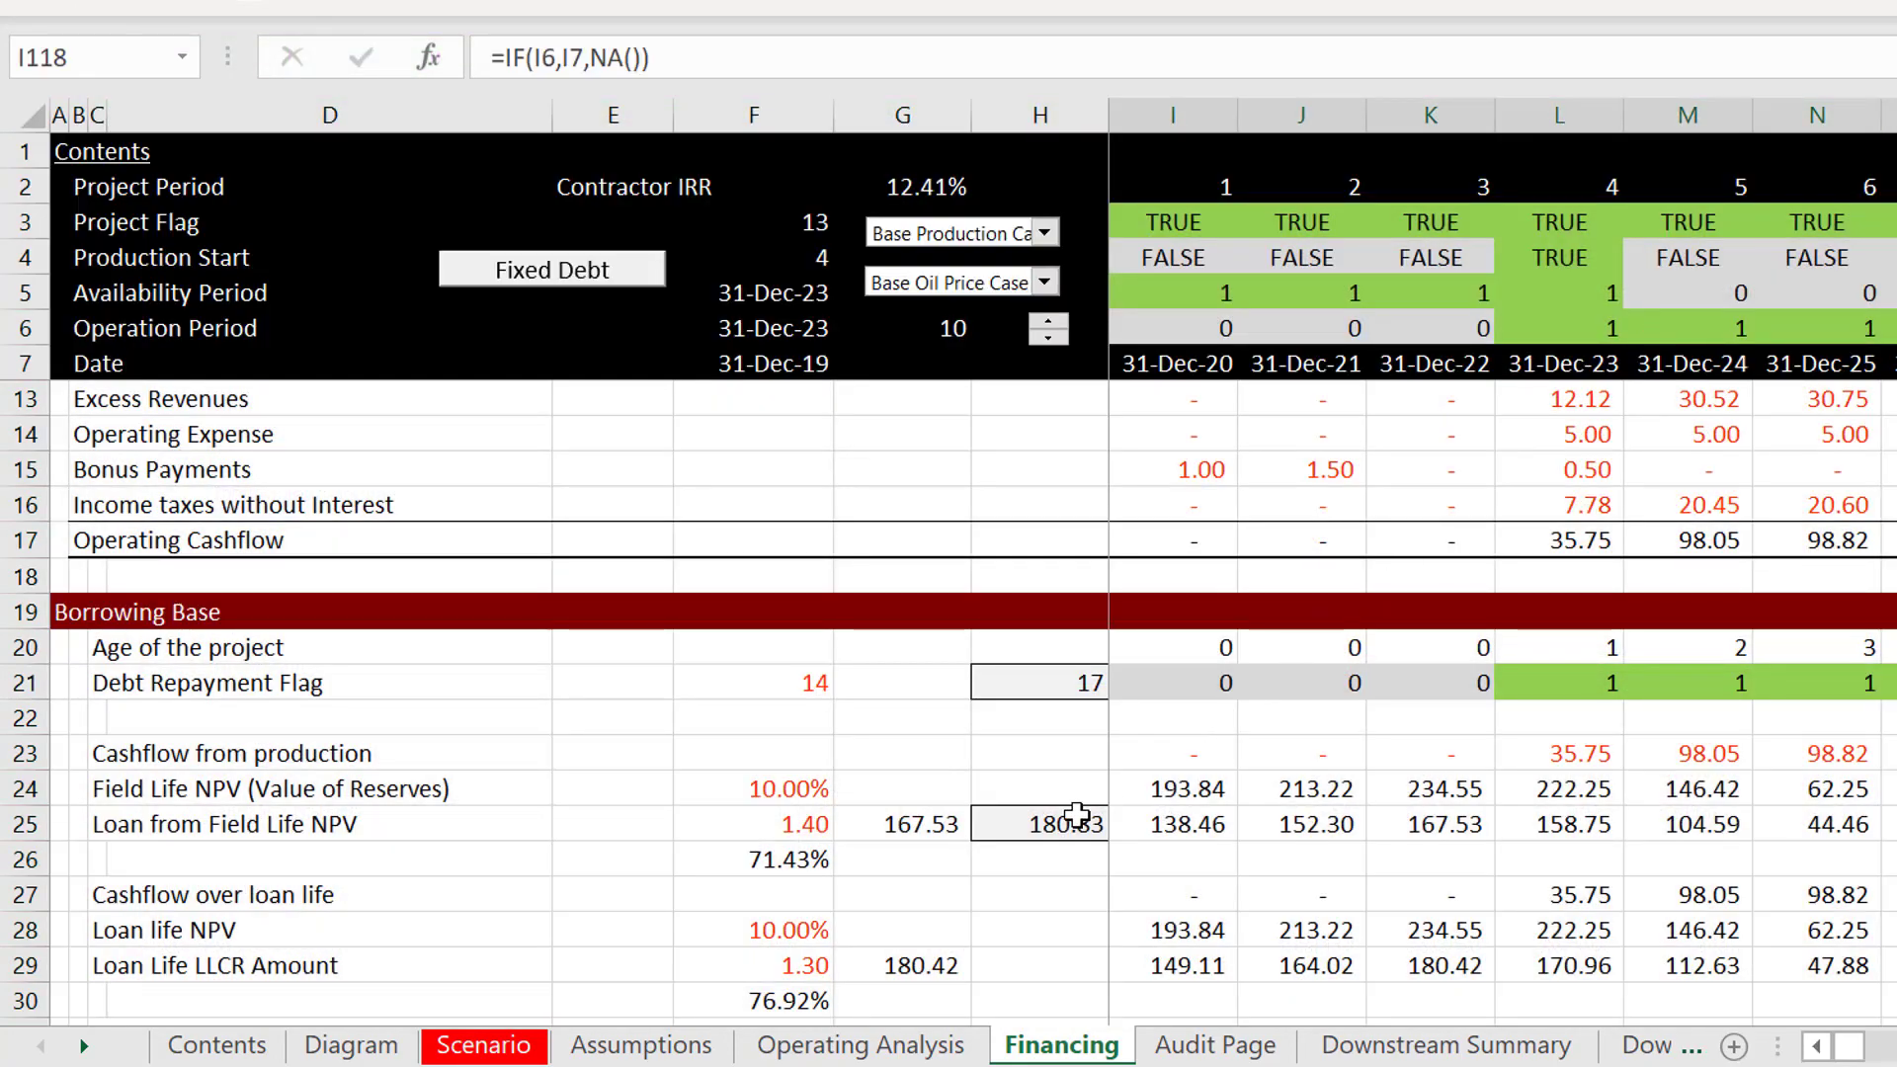
Look down the Borrowing Base inputs in column F, from the field life discount rate in F24 to Debt Size in F32.
{"action": "left_click", "coordinate": [790, 881]}
{"action": "key", "text": "Up"}
{"action": "key", "text": "Up"}
{"action": "key", "text": "Up"}
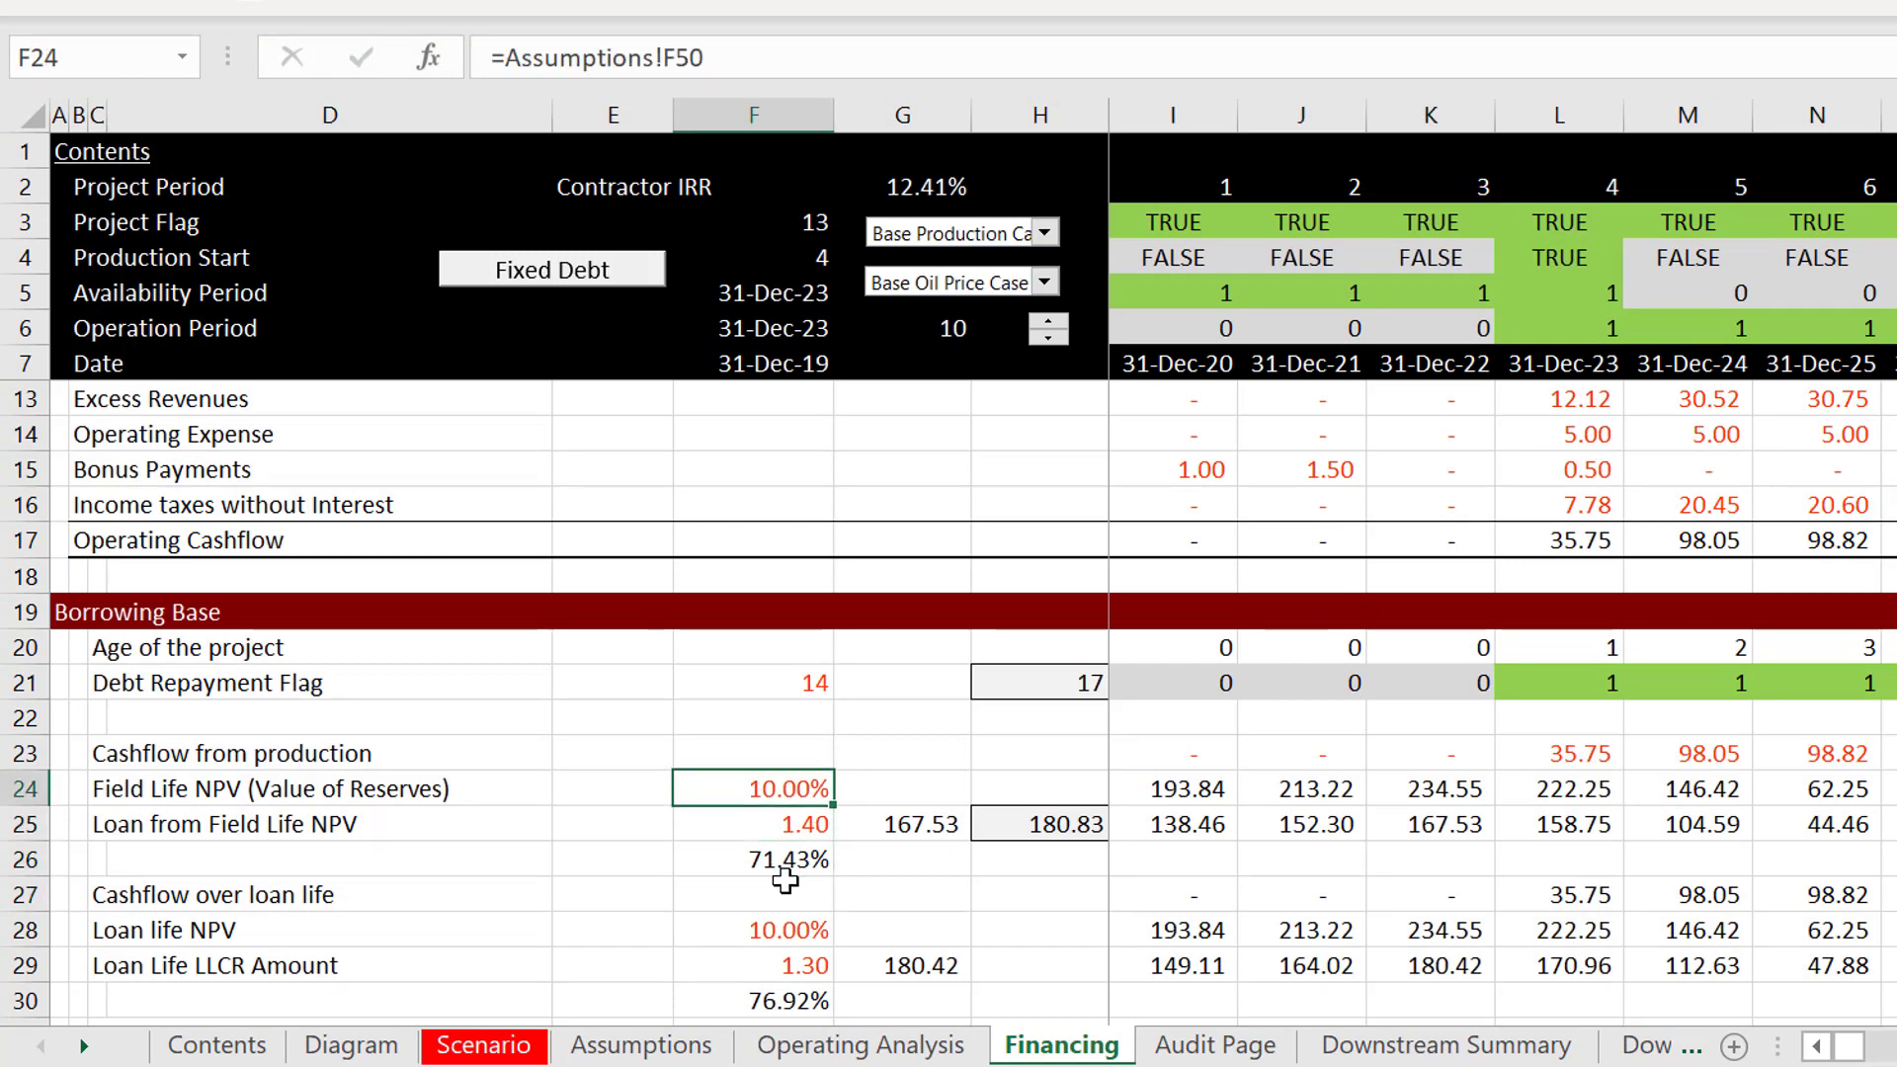
{"action": "key", "text": "Down"}
{"action": "key", "text": "Down"}
{"action": "key", "text": "Down"}
{"action": "key", "text": "Down"}
{"action": "key", "text": "Down"}
{"action": "key", "text": "Down"}
{"action": "key", "text": "Down"}
{"action": "key", "text": "Down"}
{"action": "key", "text": "Down"}
{"action": "key", "text": "Down"}
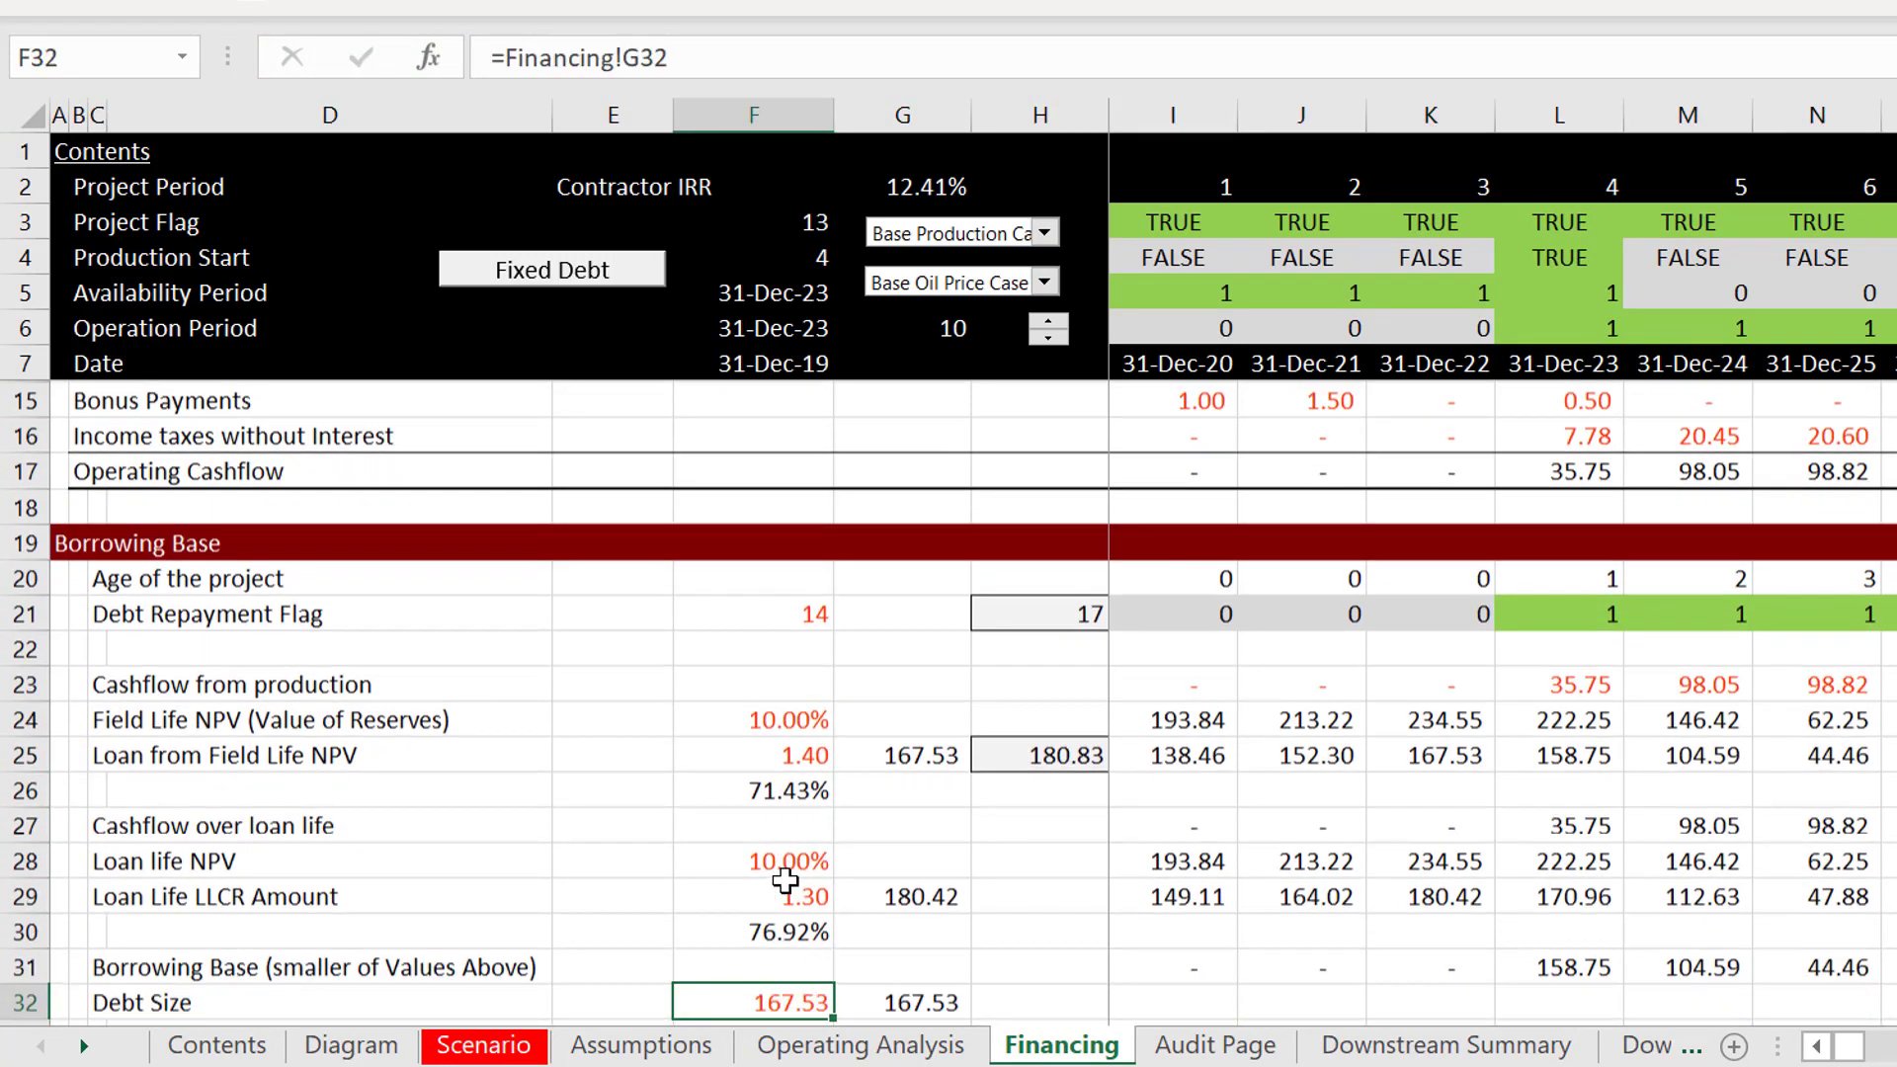
Examine the discount rate link in F24 and the inverse coverage ratio formula in F26.
{"action": "key", "text": "Up"}
{"action": "key", "text": "Up"}
{"action": "key", "text": "Up"}
{"action": "key", "text": "Up"}
{"action": "key", "text": "Up"}
{"action": "key", "text": "Up"}
{"action": "key", "text": "Up"}
{"action": "key", "text": "Up"}
{"action": "key", "text": "Up"}
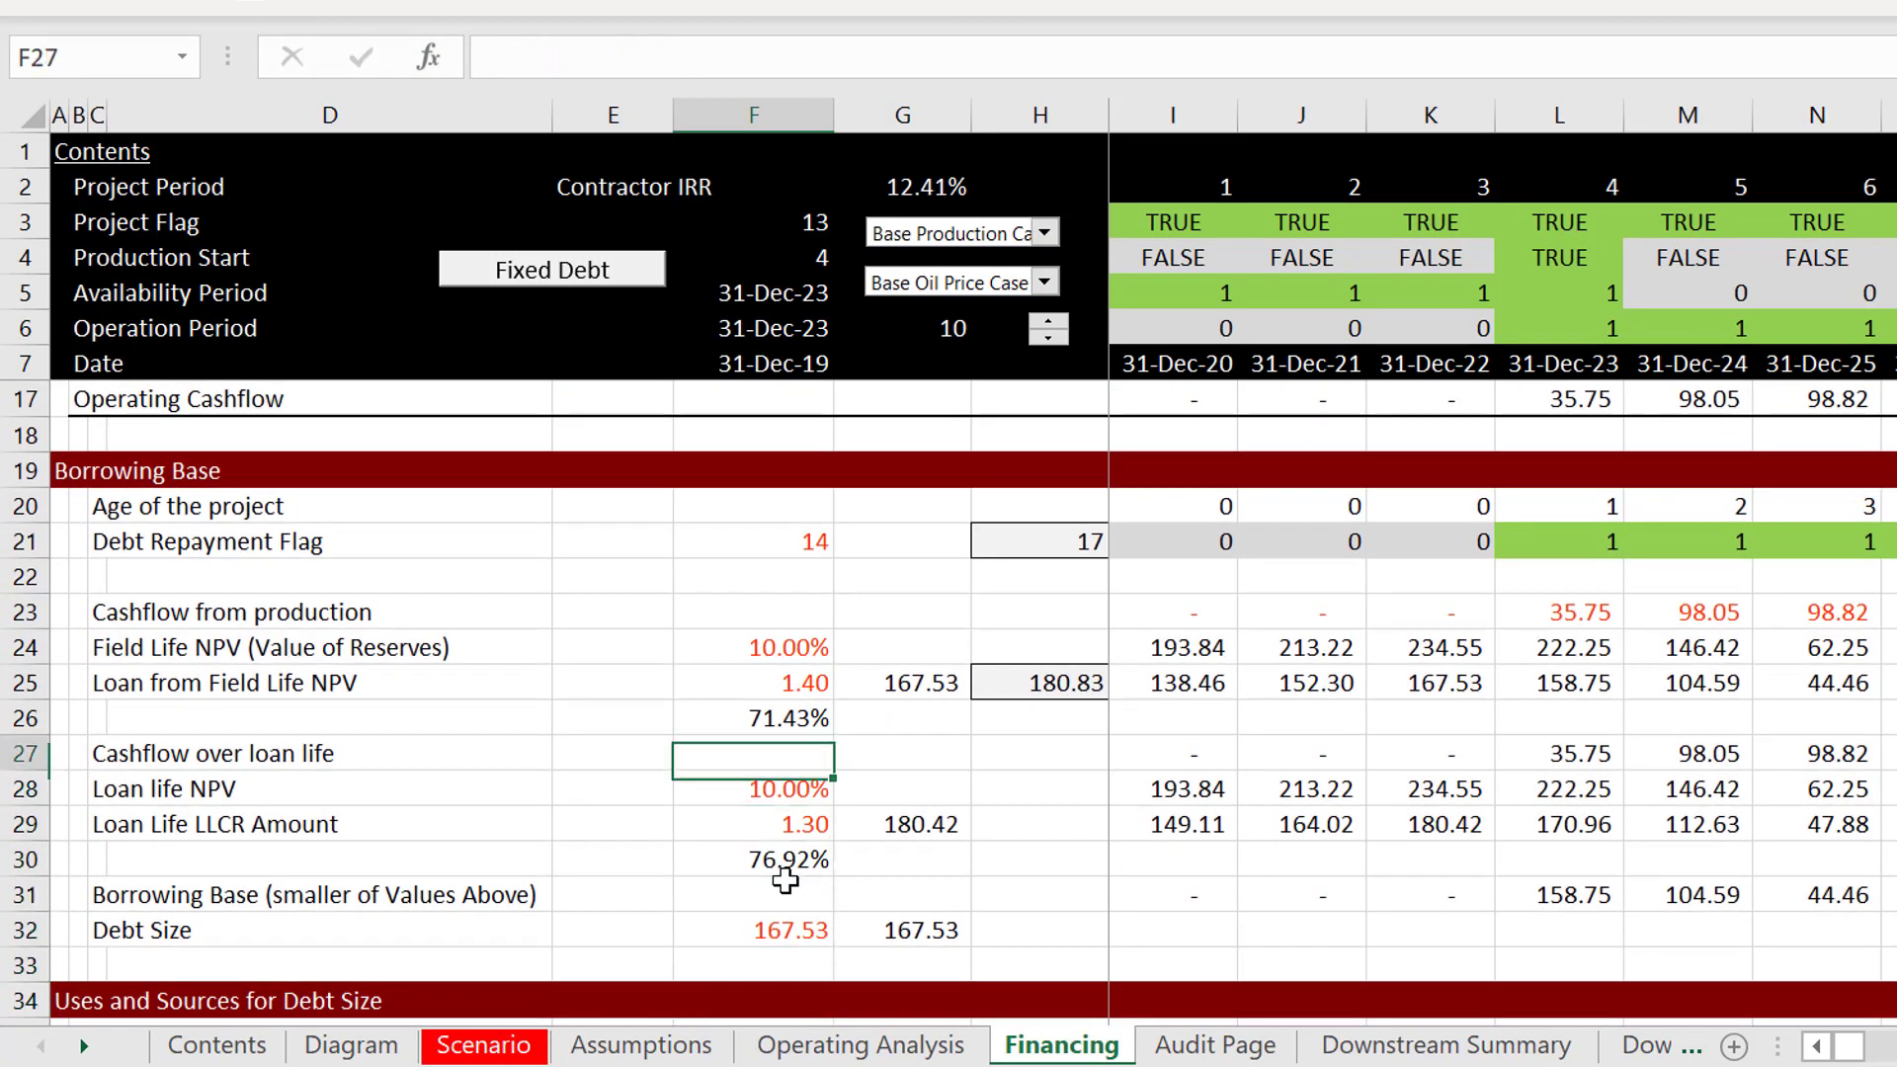
{"action": "key", "text": "Up"}
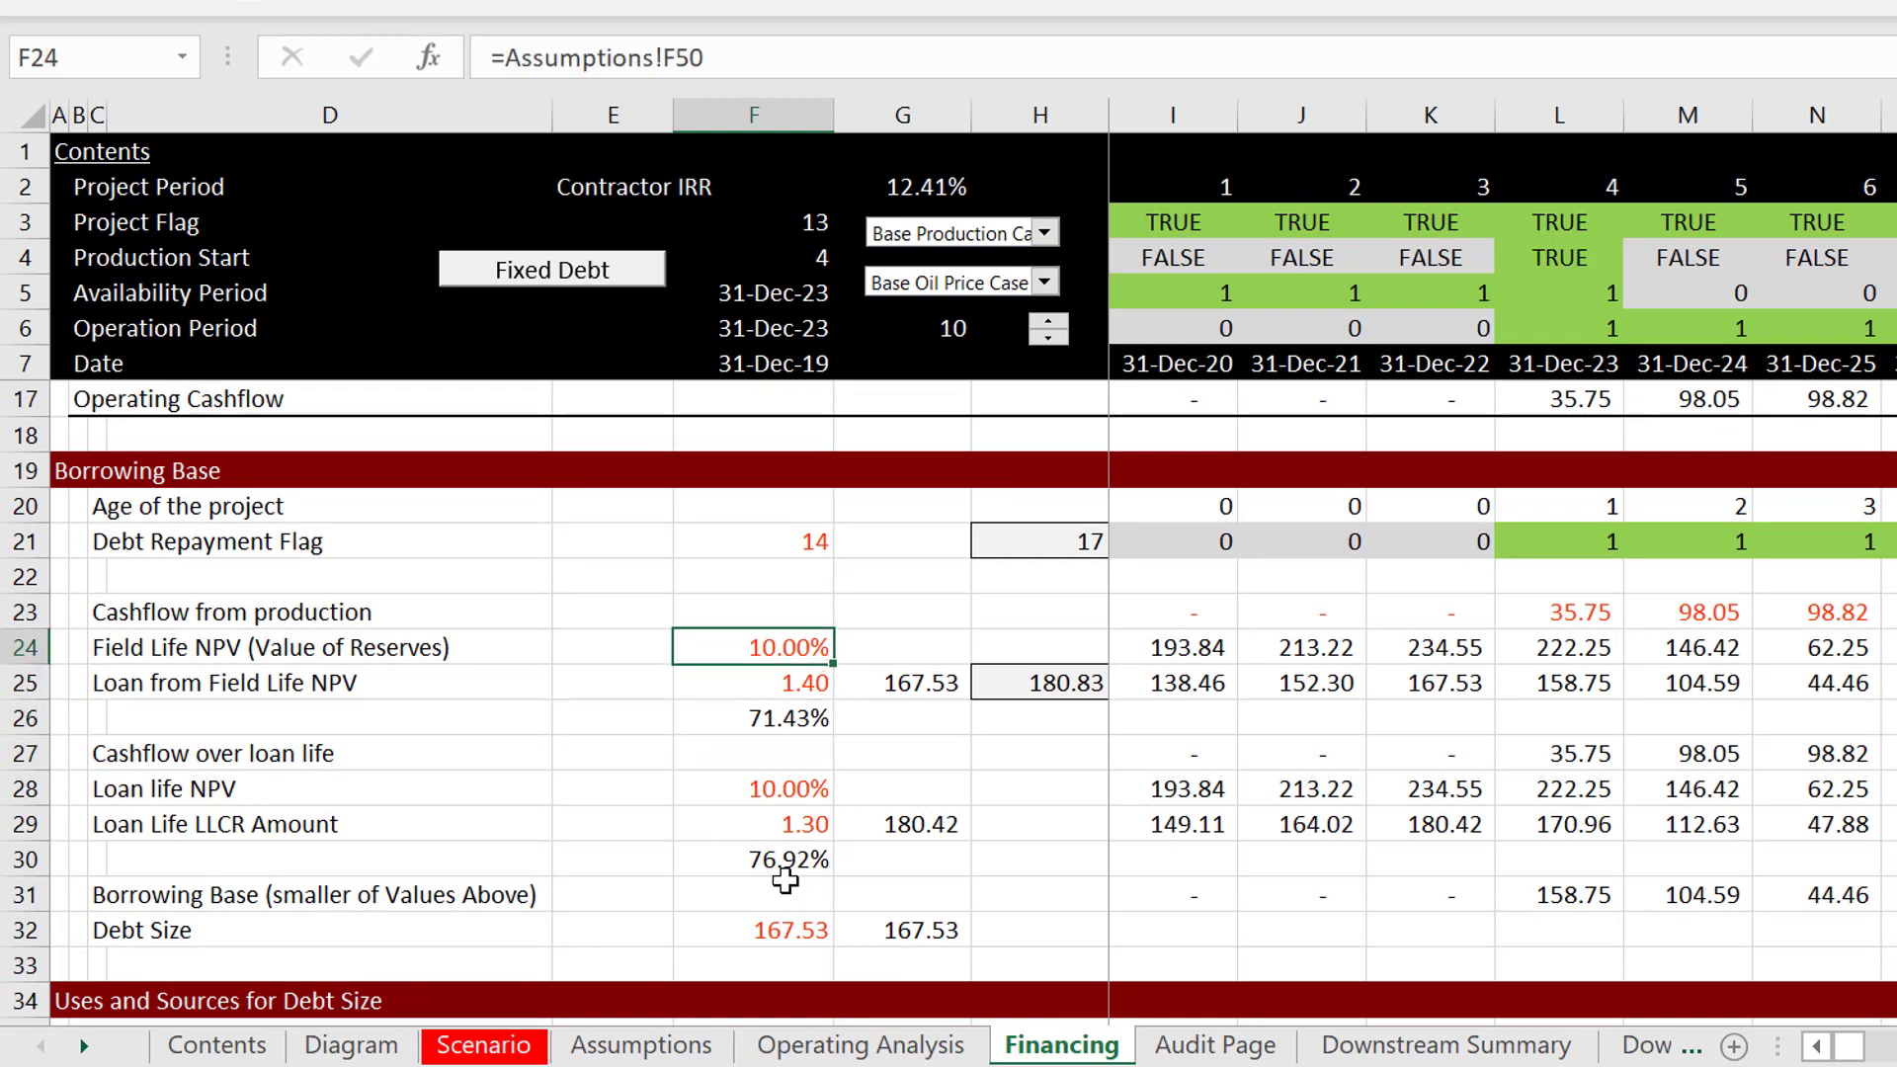
{"action": "key", "text": "Down"}
{"action": "key", "text": "Down"}
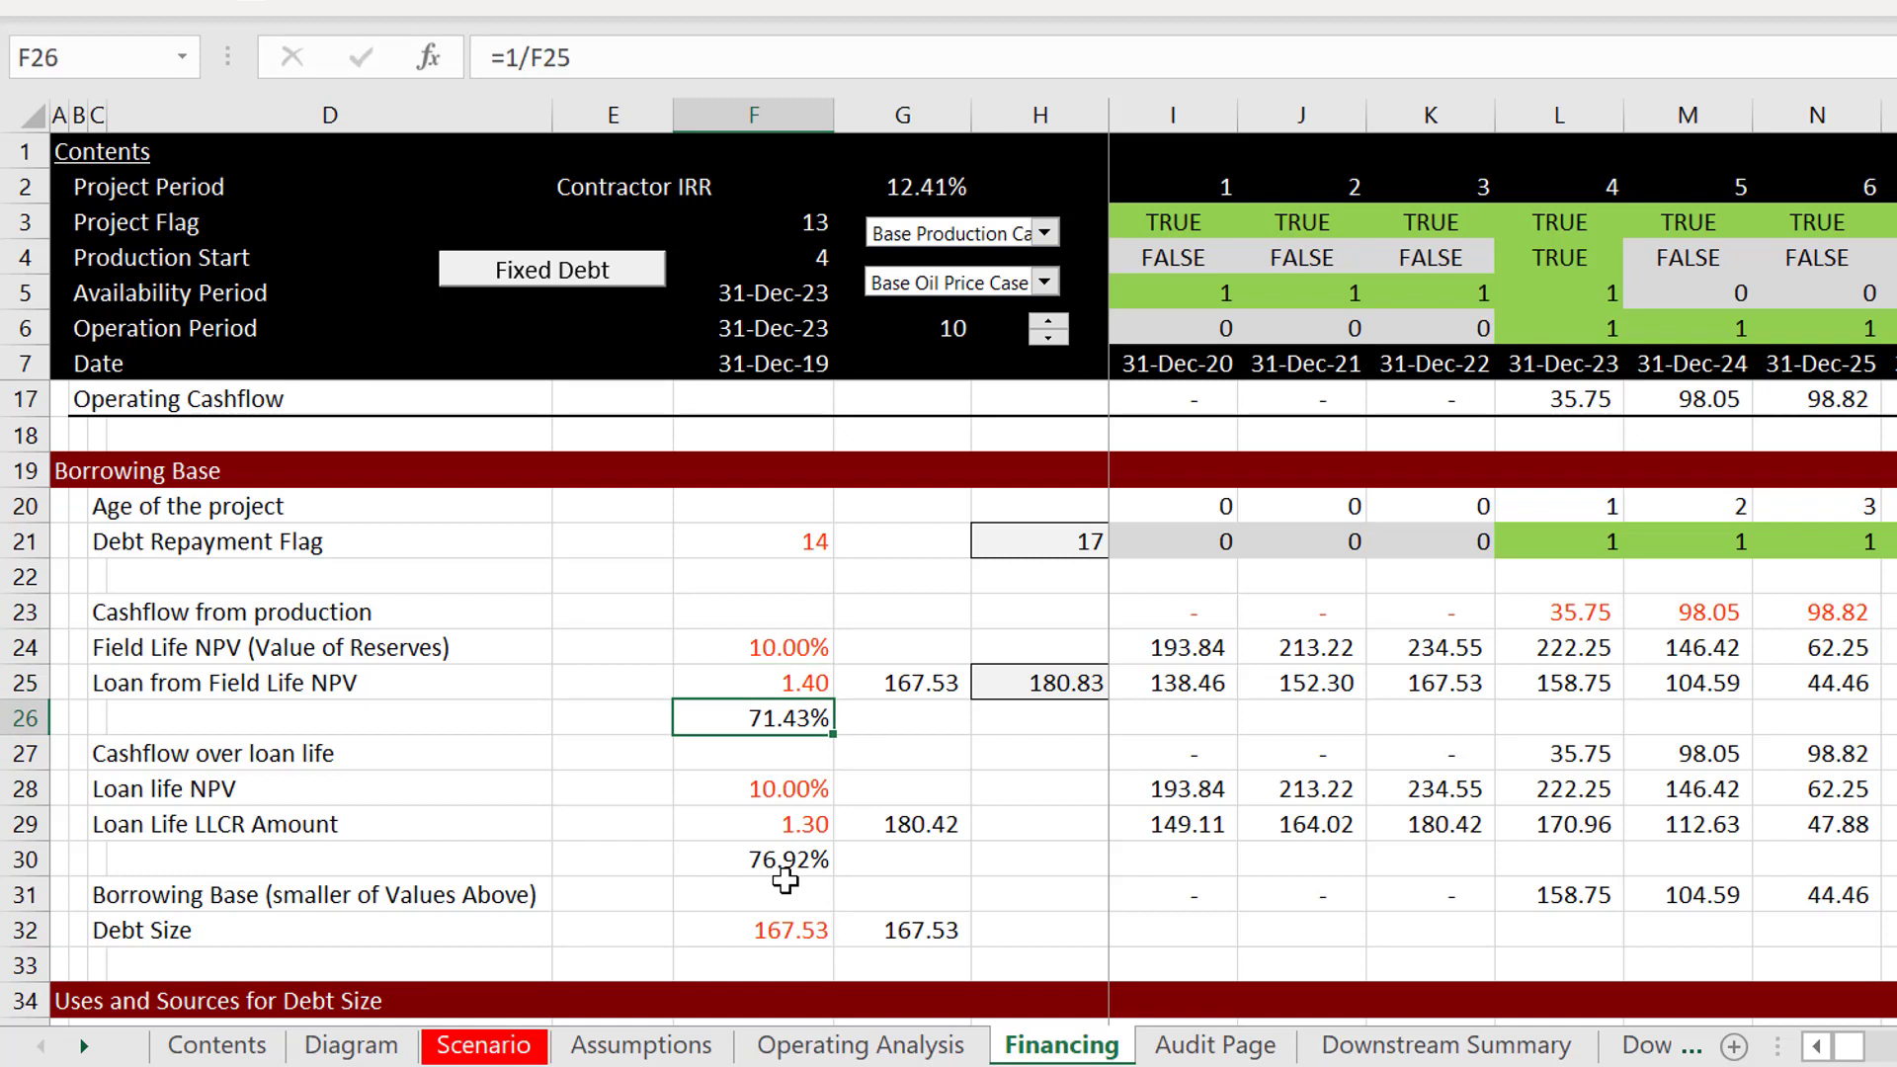
Inspect the MAX formula for Loan from Field Life NPV in G25 and the yearly formula in J25.
{"action": "key", "text": "Up"}
{"action": "key", "text": "Right"}
{"action": "key", "text": "F2"}
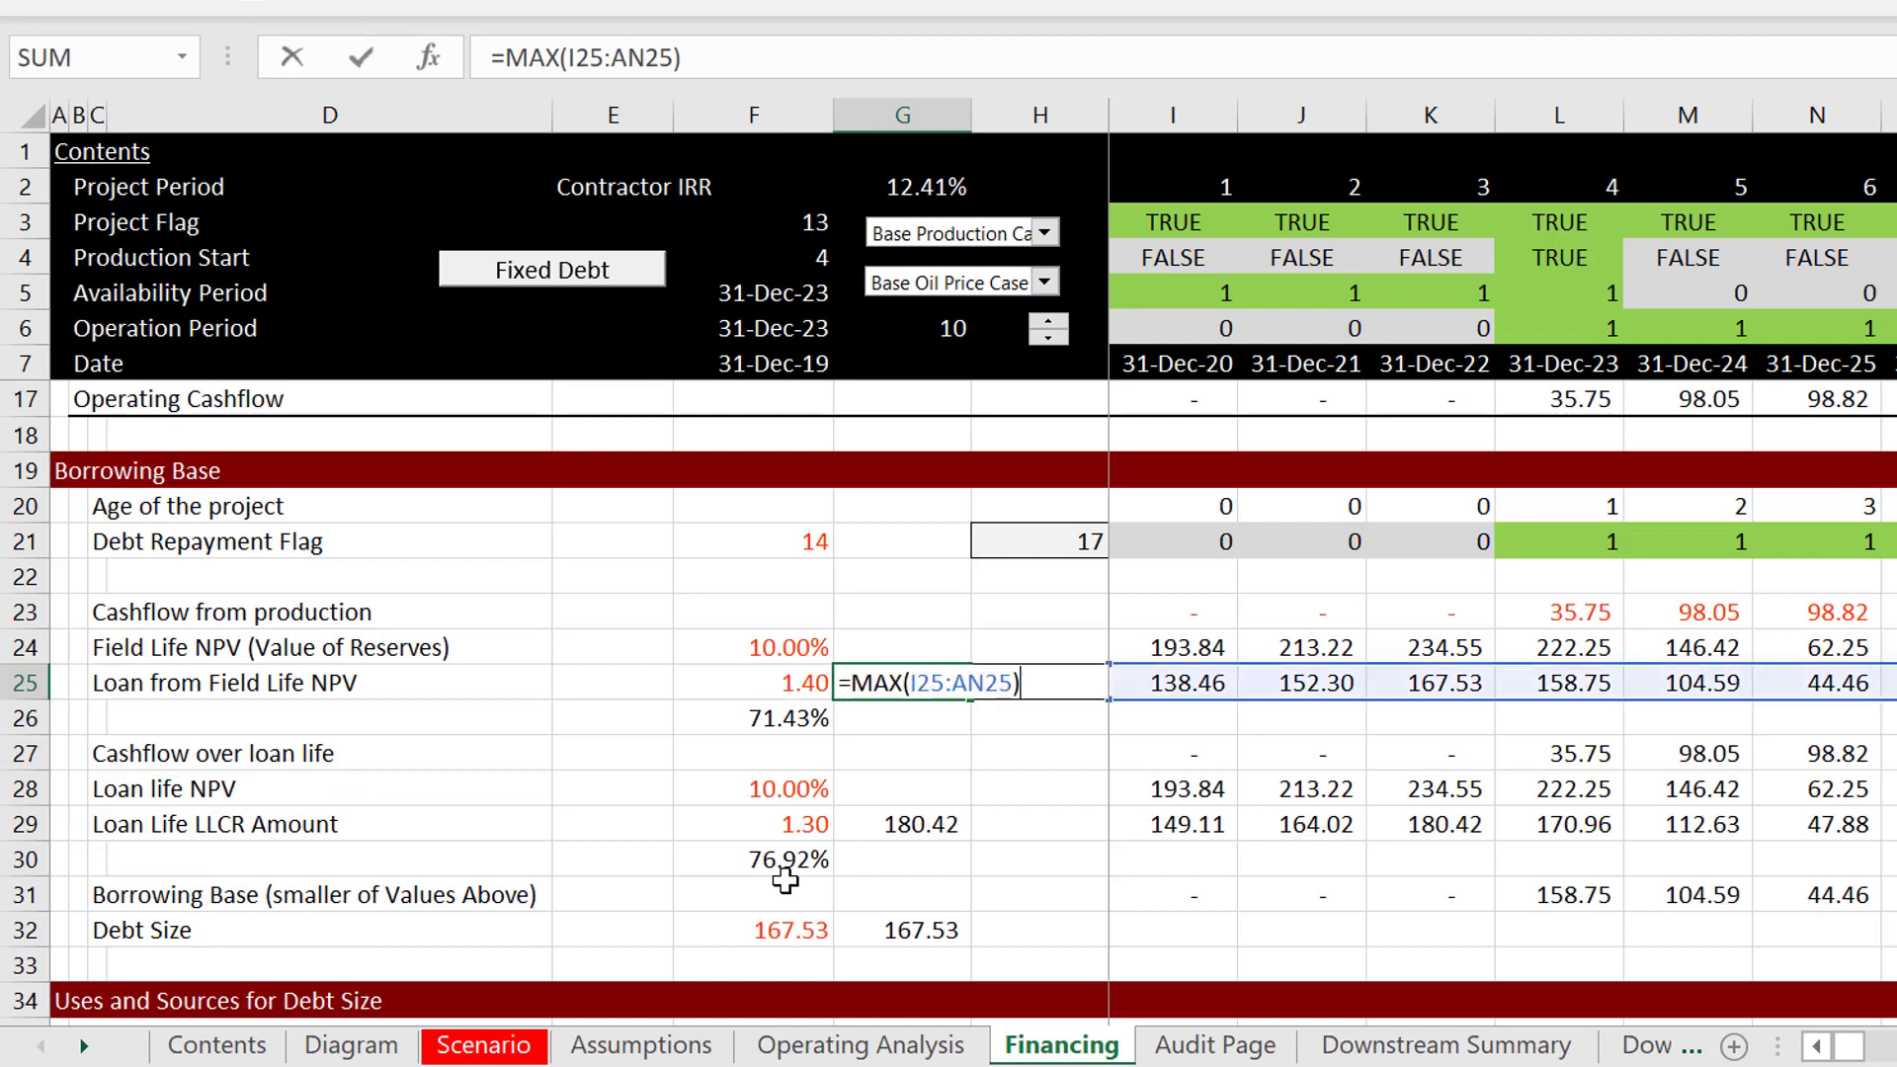
{"action": "key", "text": "Escape"}
{"action": "key", "text": "Right"}
{"action": "key", "text": "Right"}
{"action": "key", "text": "Right"}
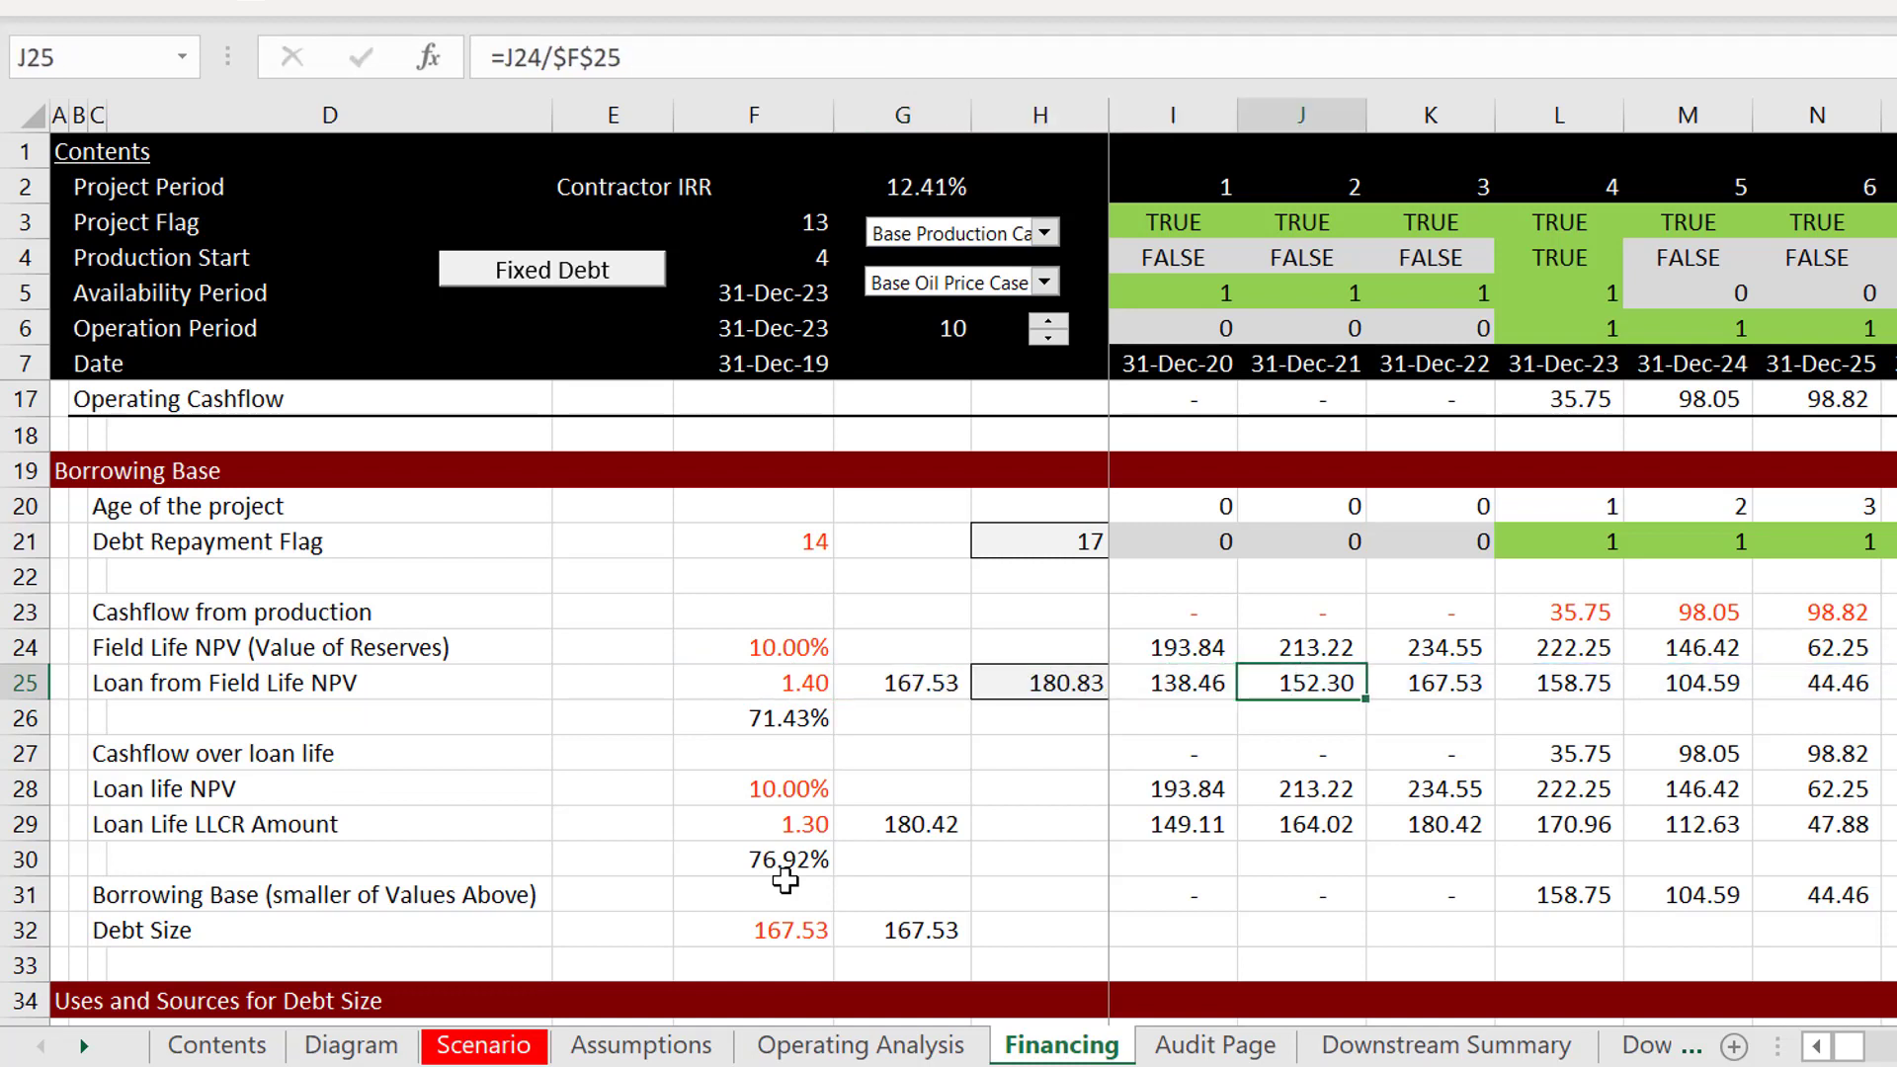
{"action": "key", "text": "Left"}
{"action": "key", "text": "Left"}
{"action": "key", "text": "Left"}
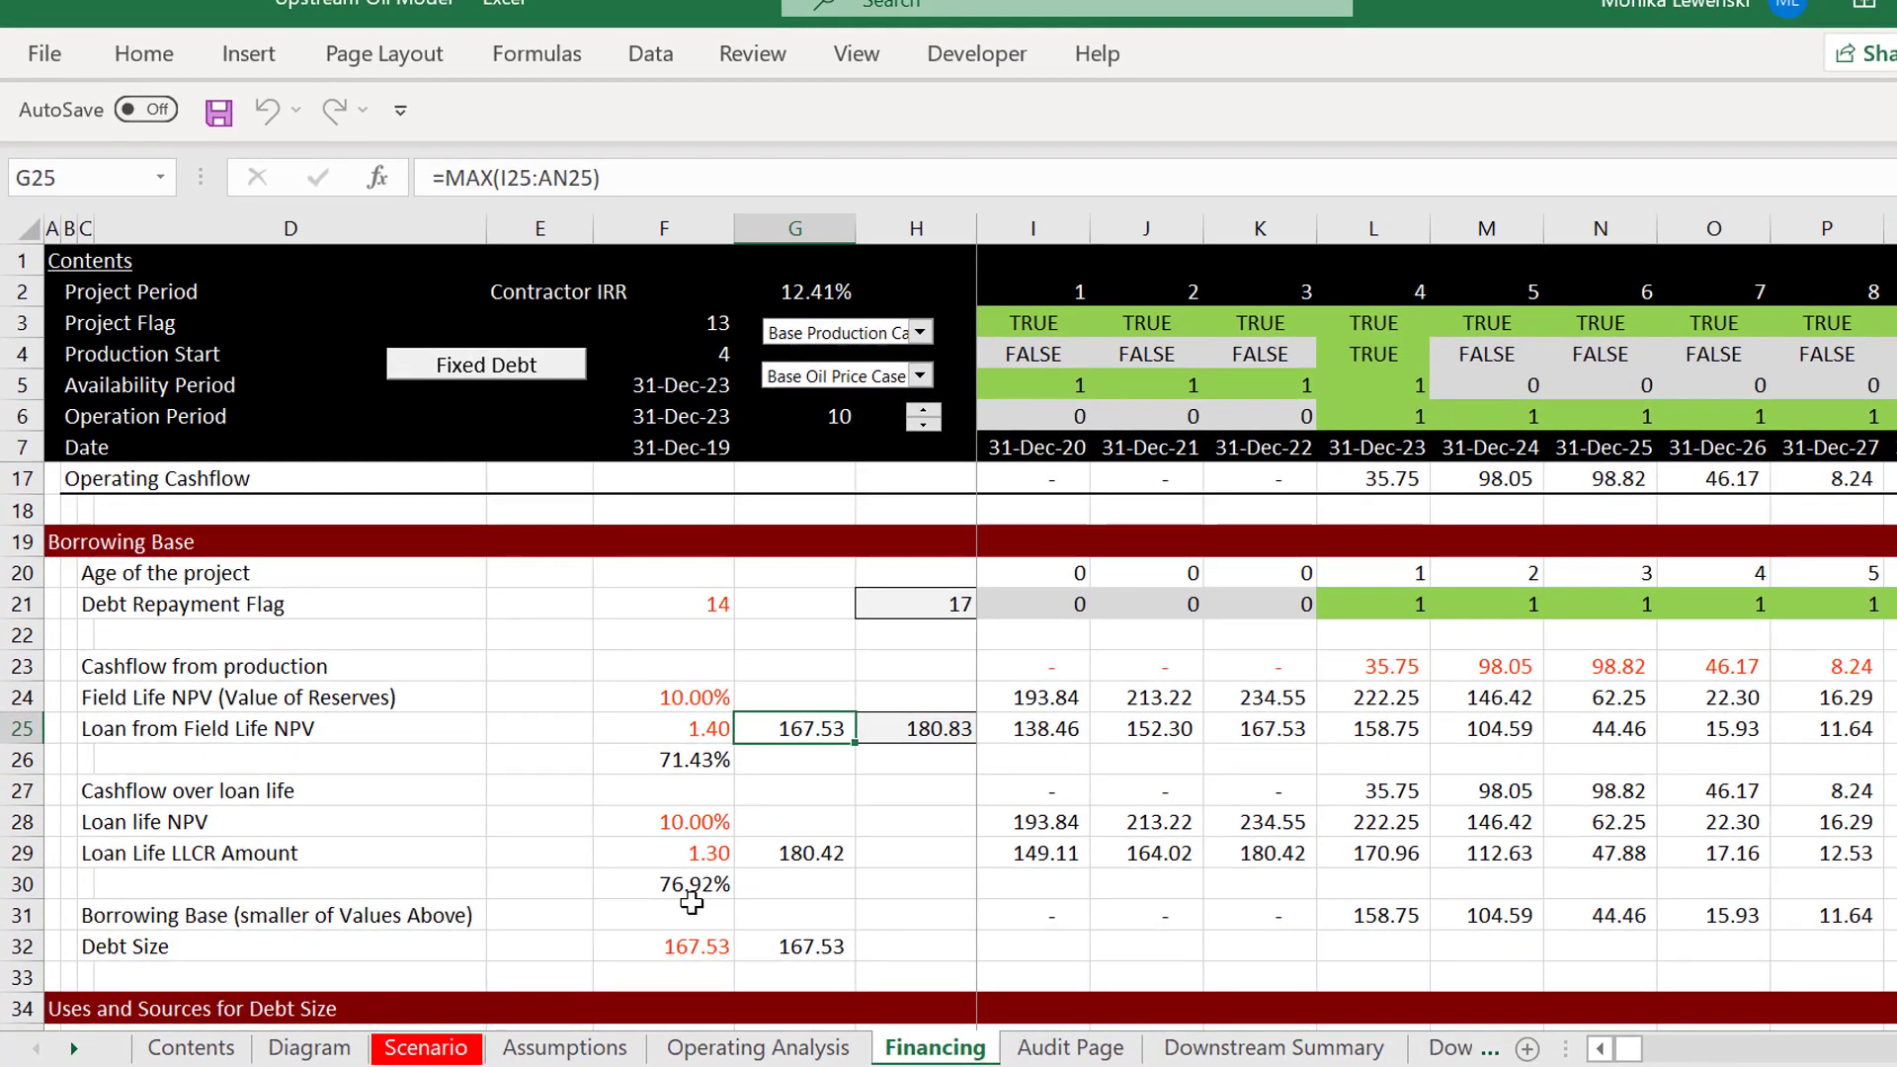
Trace how the Field Life NPV in L24 is divided by the coverage ratio in L25.
{"action": "key", "text": "Up"}
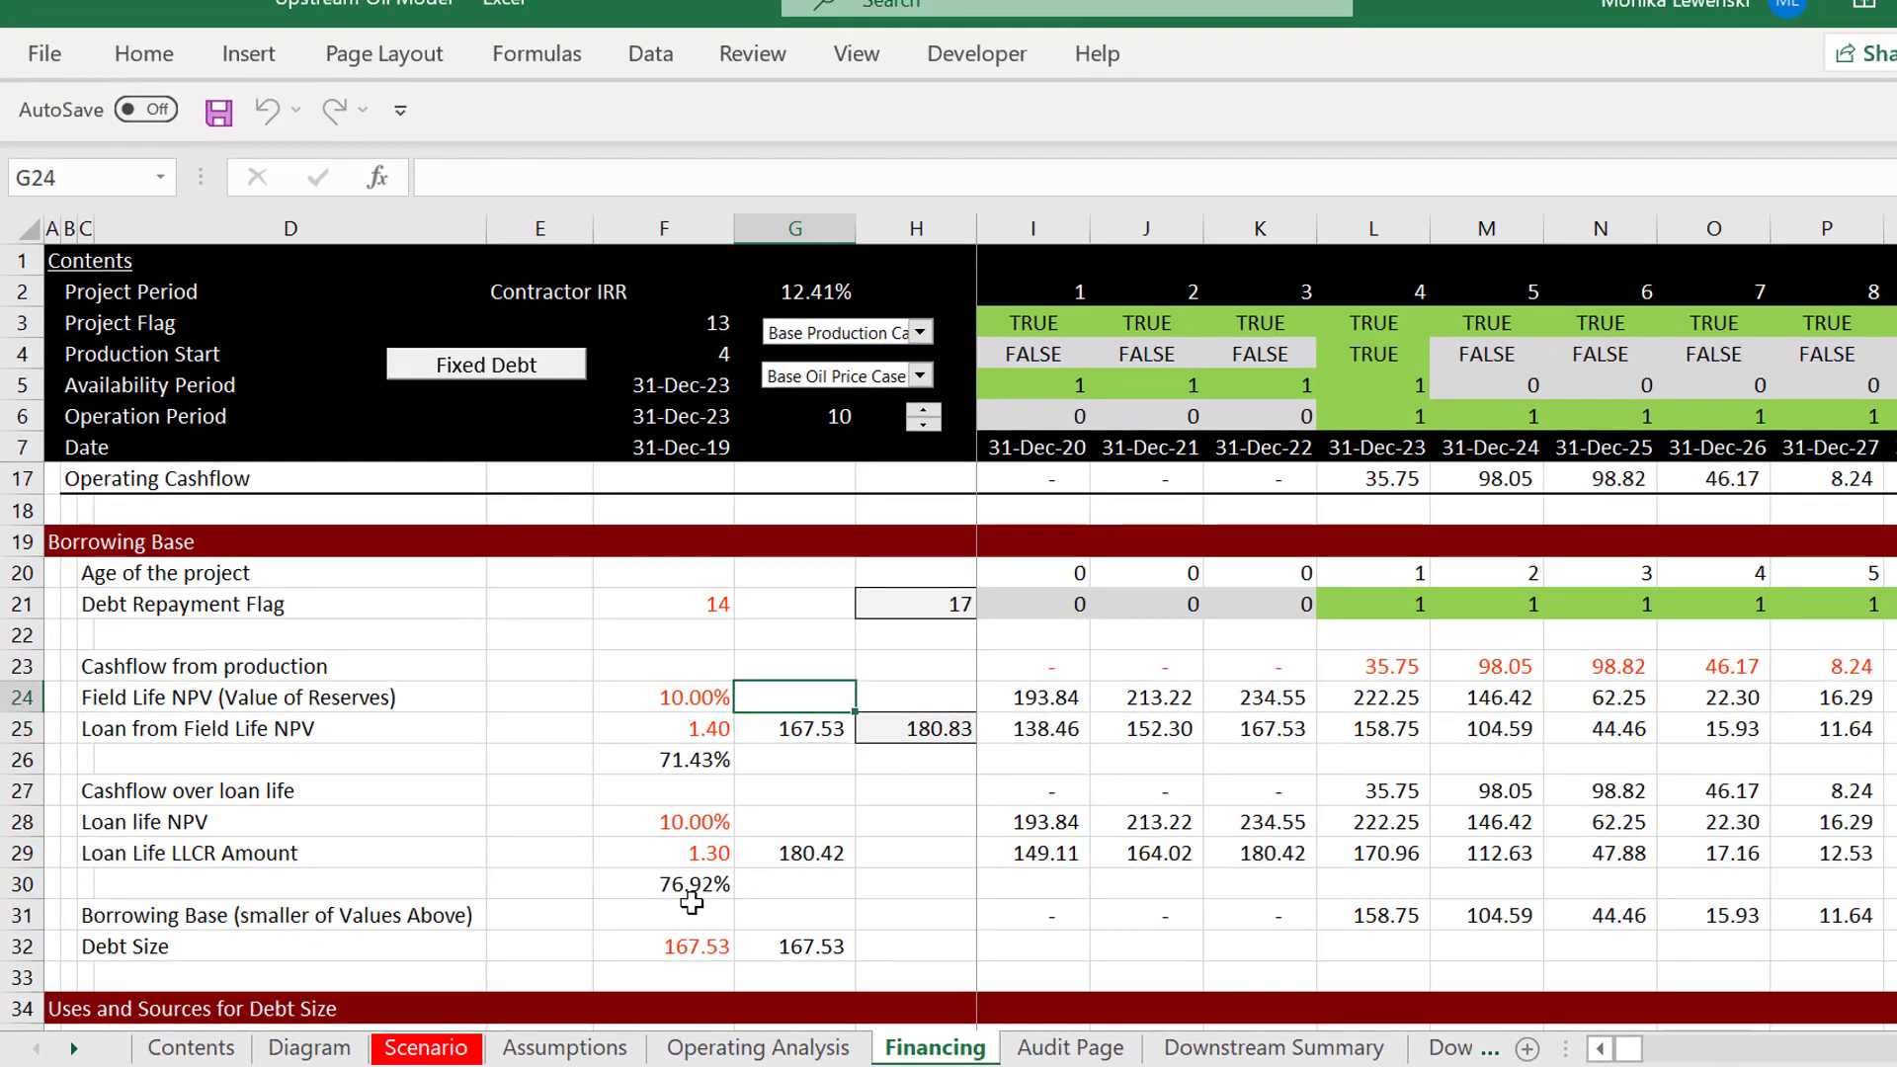
{"action": "key", "text": "Right"}
{"action": "key", "text": "Right"}
{"action": "key", "text": "Right"}
{"action": "key", "text": "Right"}
{"action": "key", "text": "Right"}
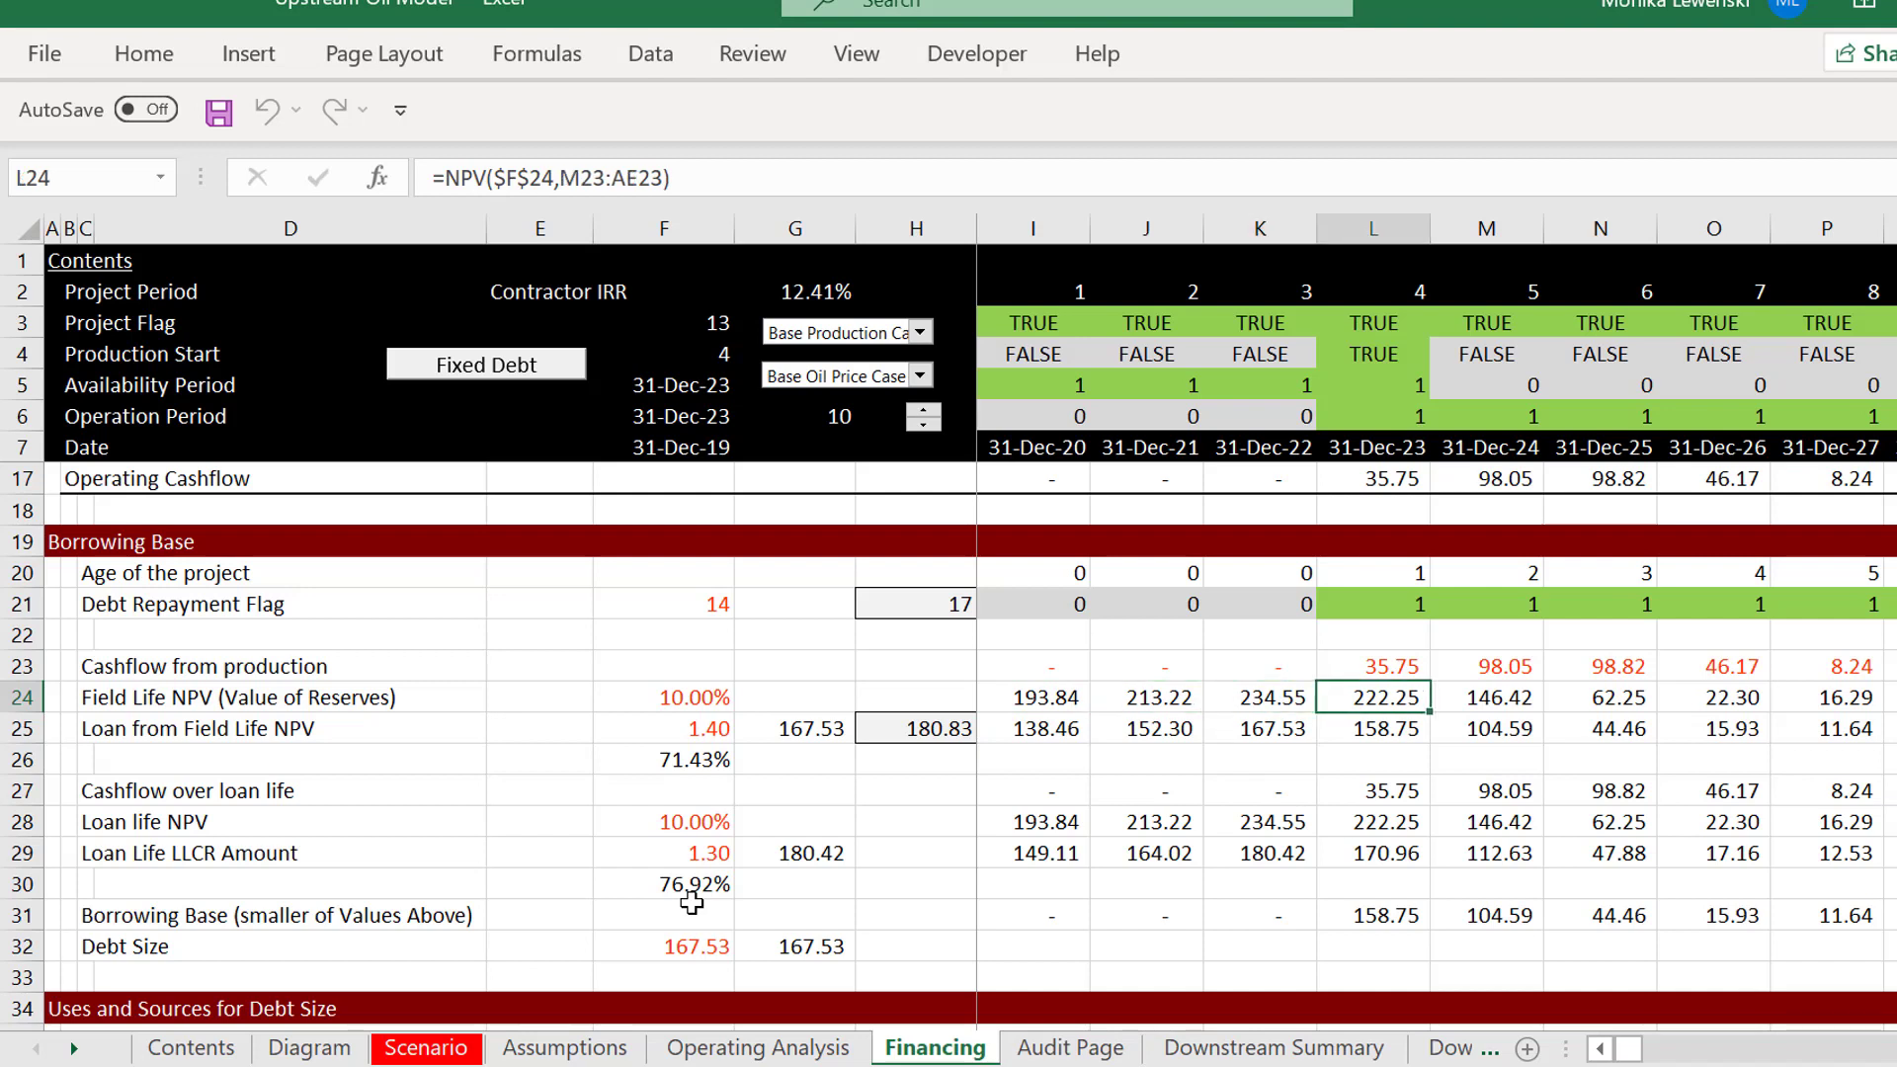
{"action": "key", "text": "Down"}
{"action": "key", "text": "F2"}
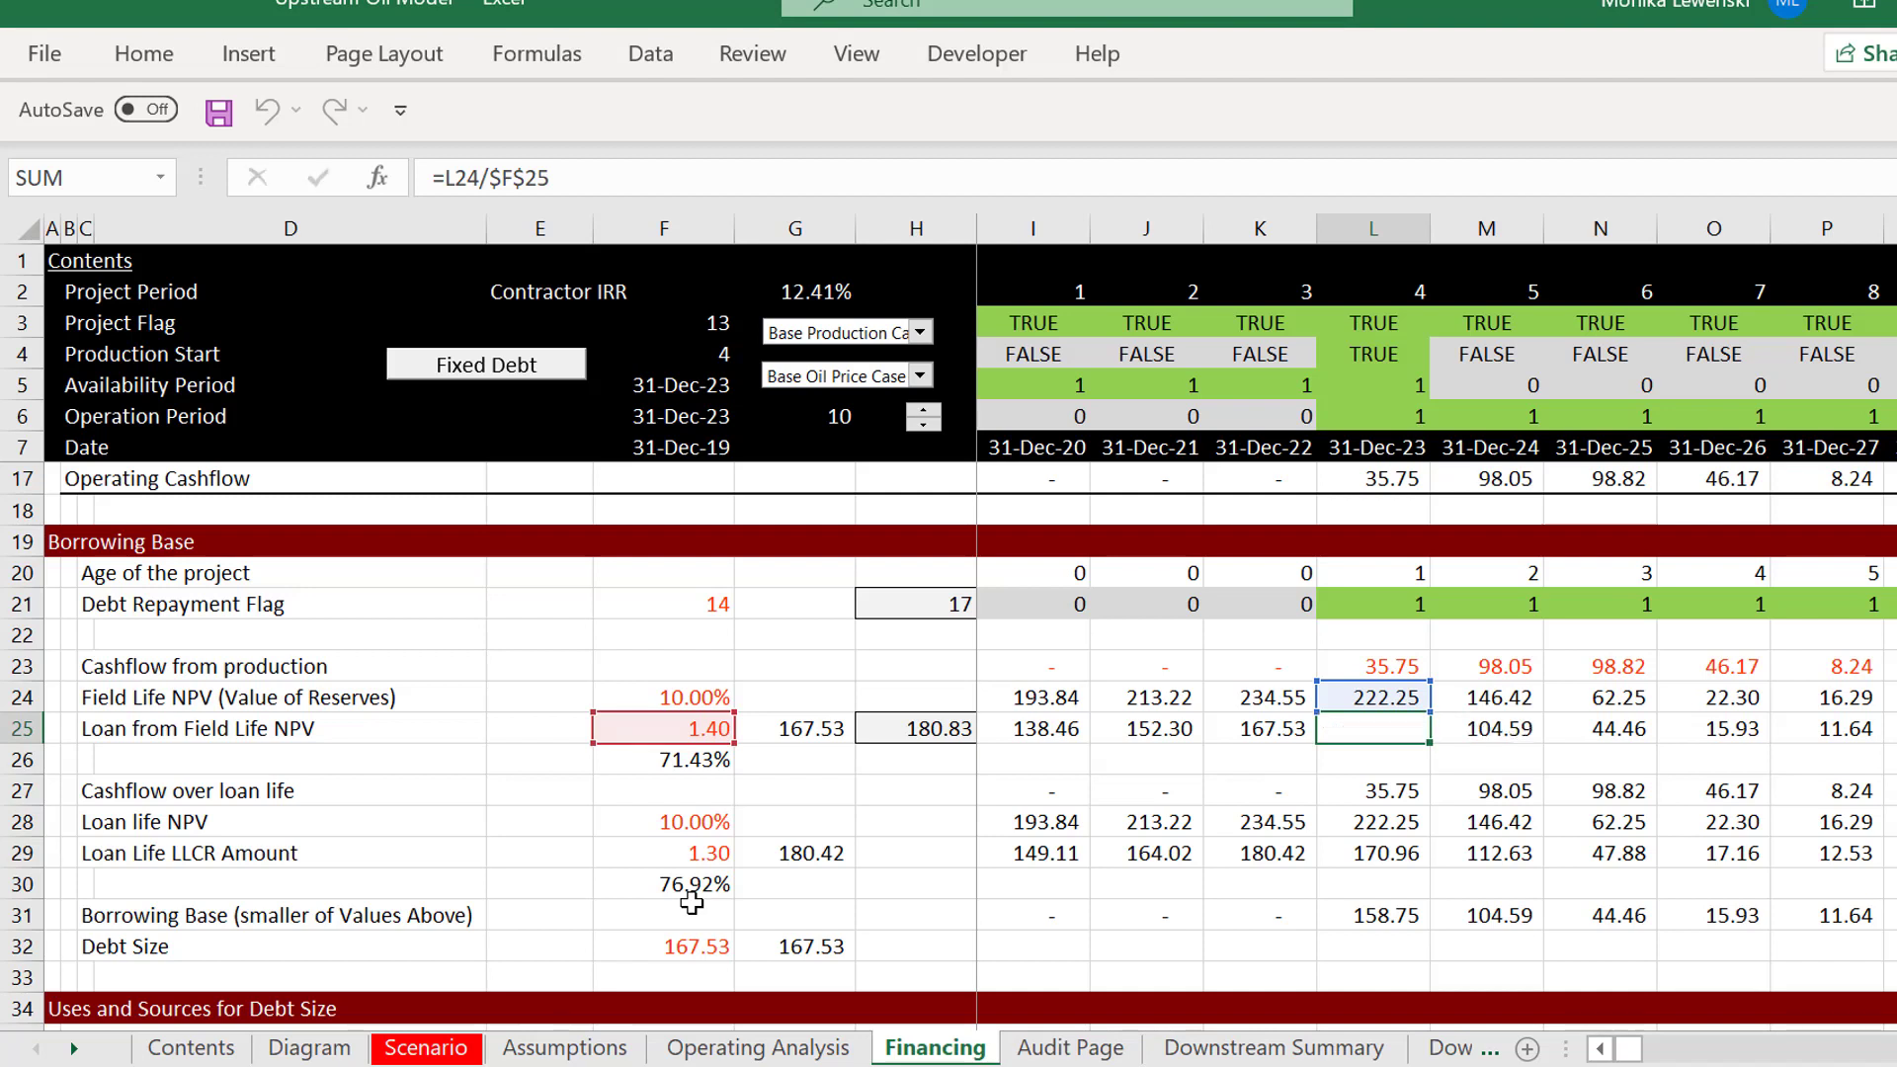
{"action": "key", "text": "Escape"}
Compare the computed maximum loan formula in G25 with the fixed Debt reference in H25 and the ratio link in F25.
{"action": "key", "text": "Left"}
{"action": "key", "text": "Left"}
{"action": "key", "text": "Left"}
{"action": "key", "text": "Left"}
{"action": "key", "text": "Left"}
{"action": "key", "text": "Right"}
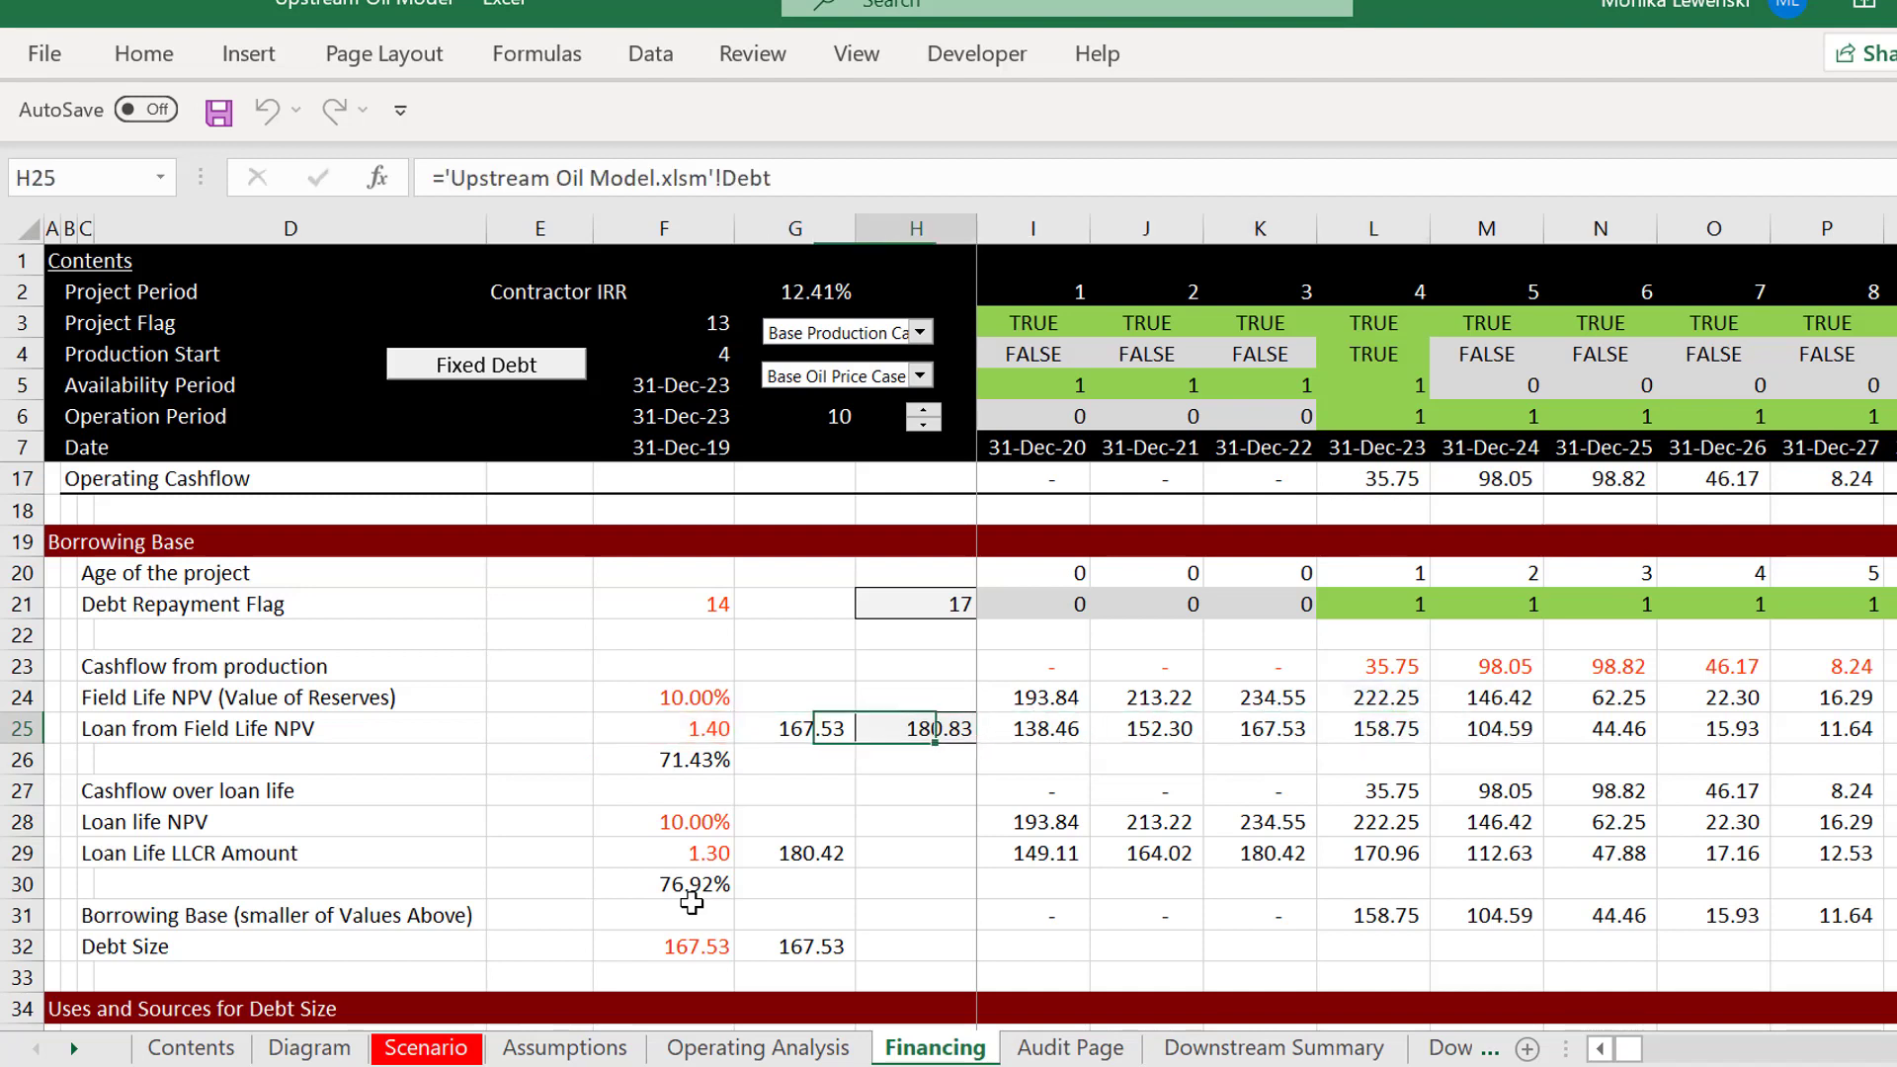
{"action": "key", "text": "F2"}
{"action": "key", "text": "Escape"}
{"action": "key", "text": "Left"}
{"action": "key", "text": "F2"}
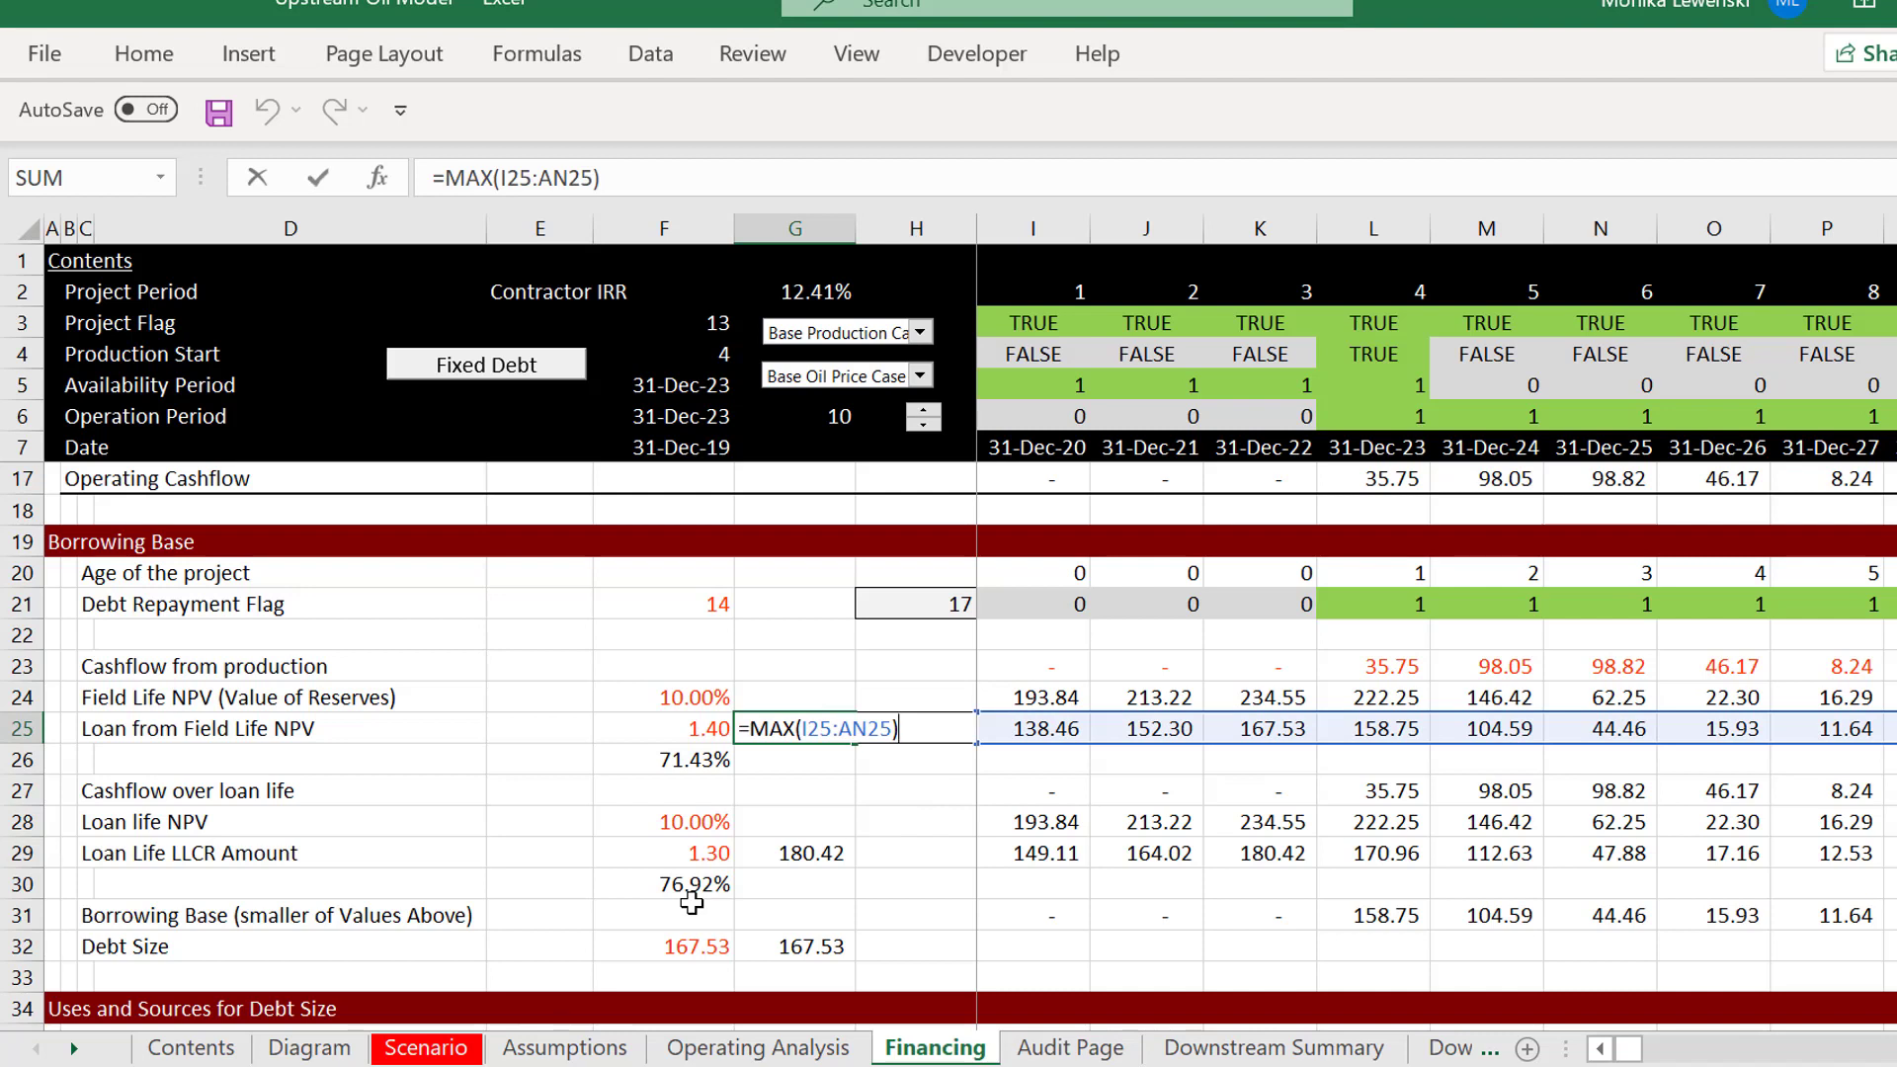
{"action": "key", "text": "Escape"}
{"action": "key", "text": "Right"}
{"action": "key", "text": "F2"}
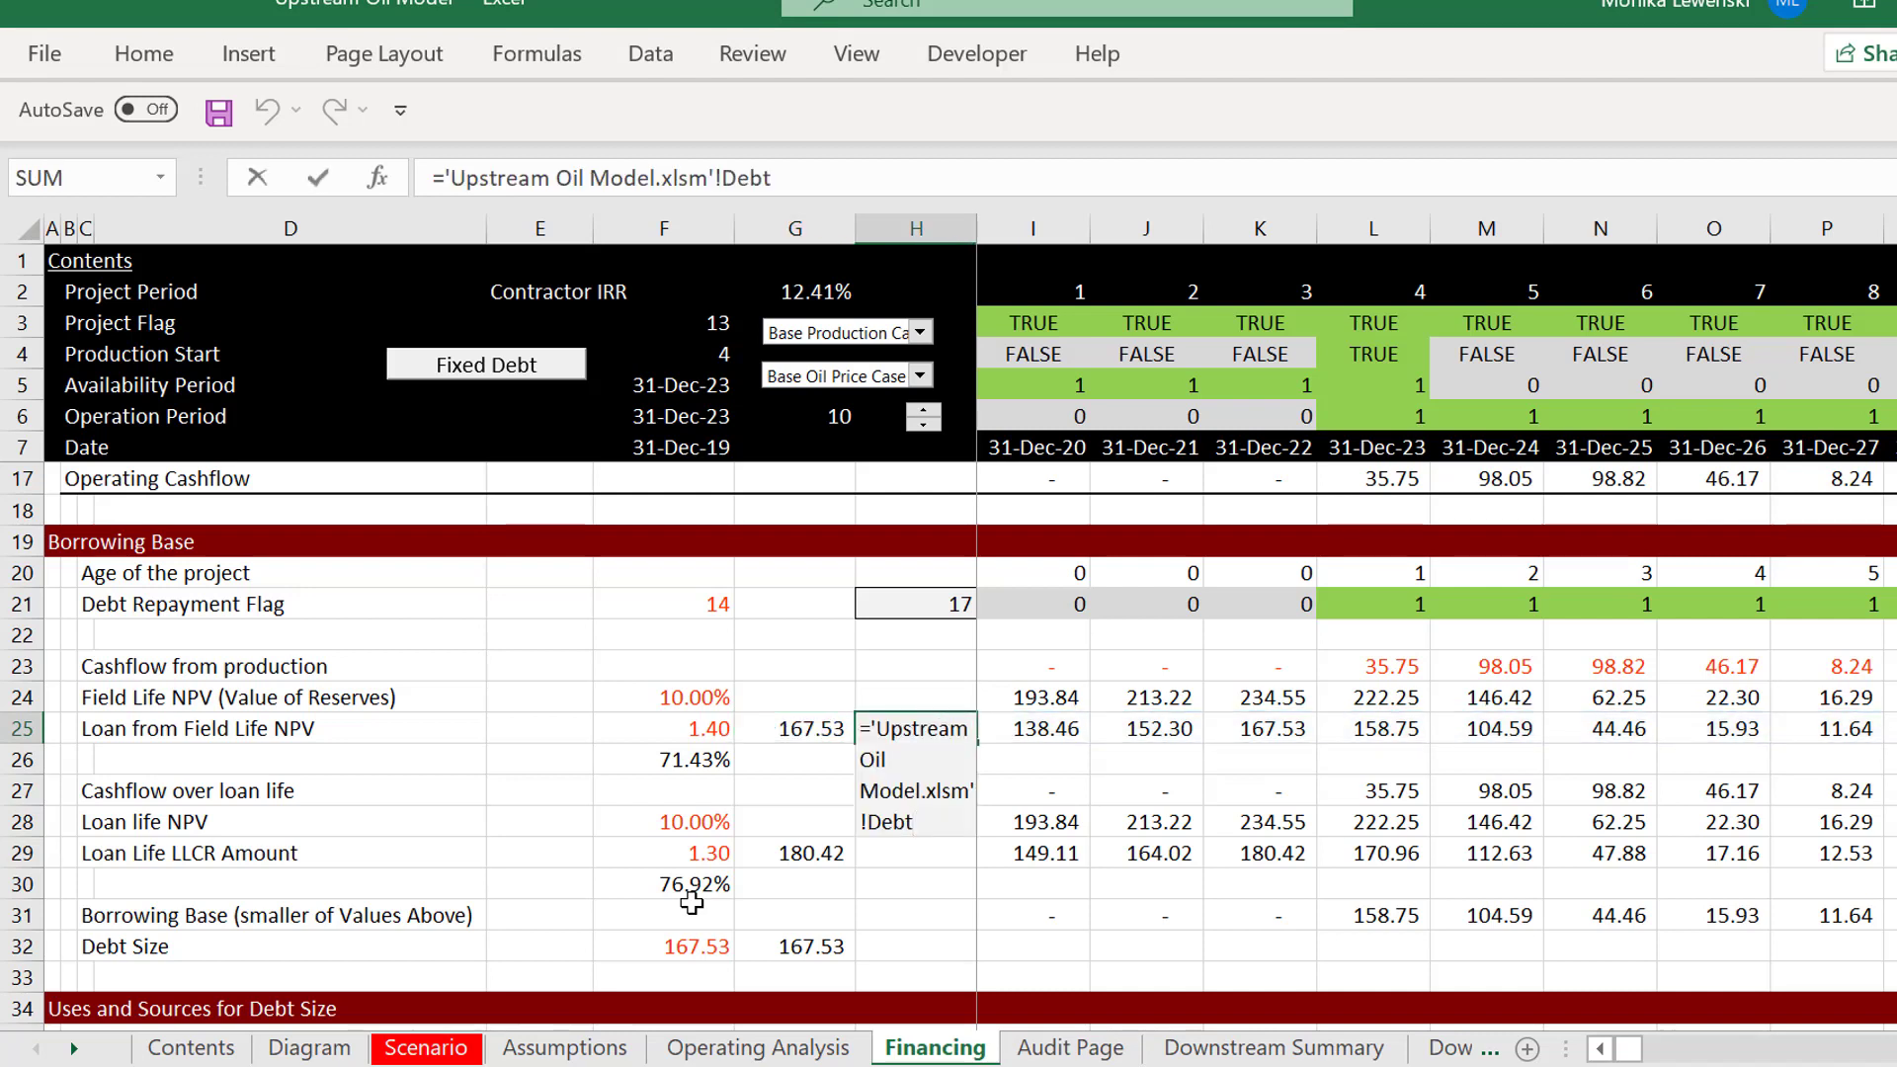
{"action": "key", "text": "Escape"}
{"action": "key", "text": "Escape"}
{"action": "key", "text": "Left"}
{"action": "key", "text": "Left"}
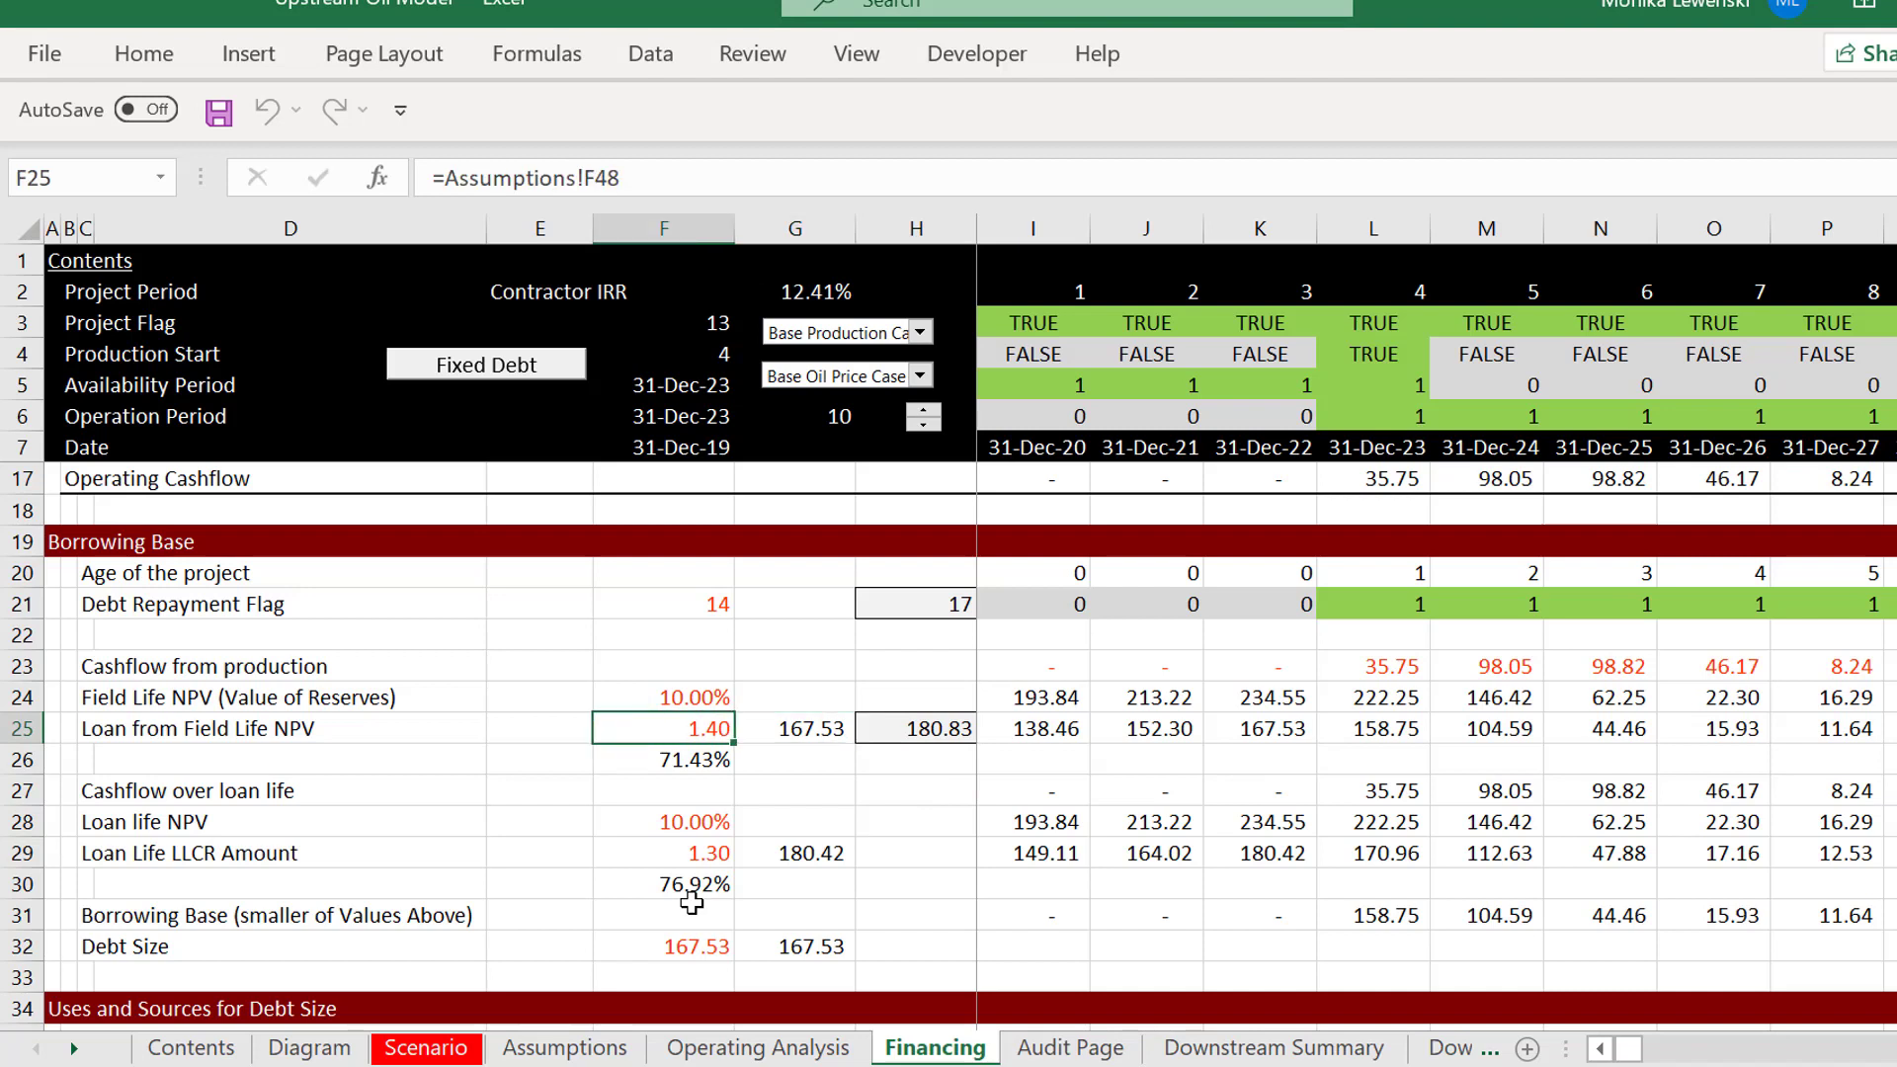
Run the Fixed Debt macro to copy the computed loan in G25 to the fixed debt amount in H25.
{"action": "key", "text": "Right"}
{"action": "key", "text": "Right"}
{"action": "key", "text": "Left"}
{"action": "key", "text": "Left"}
{"action": "key", "text": "Right"}
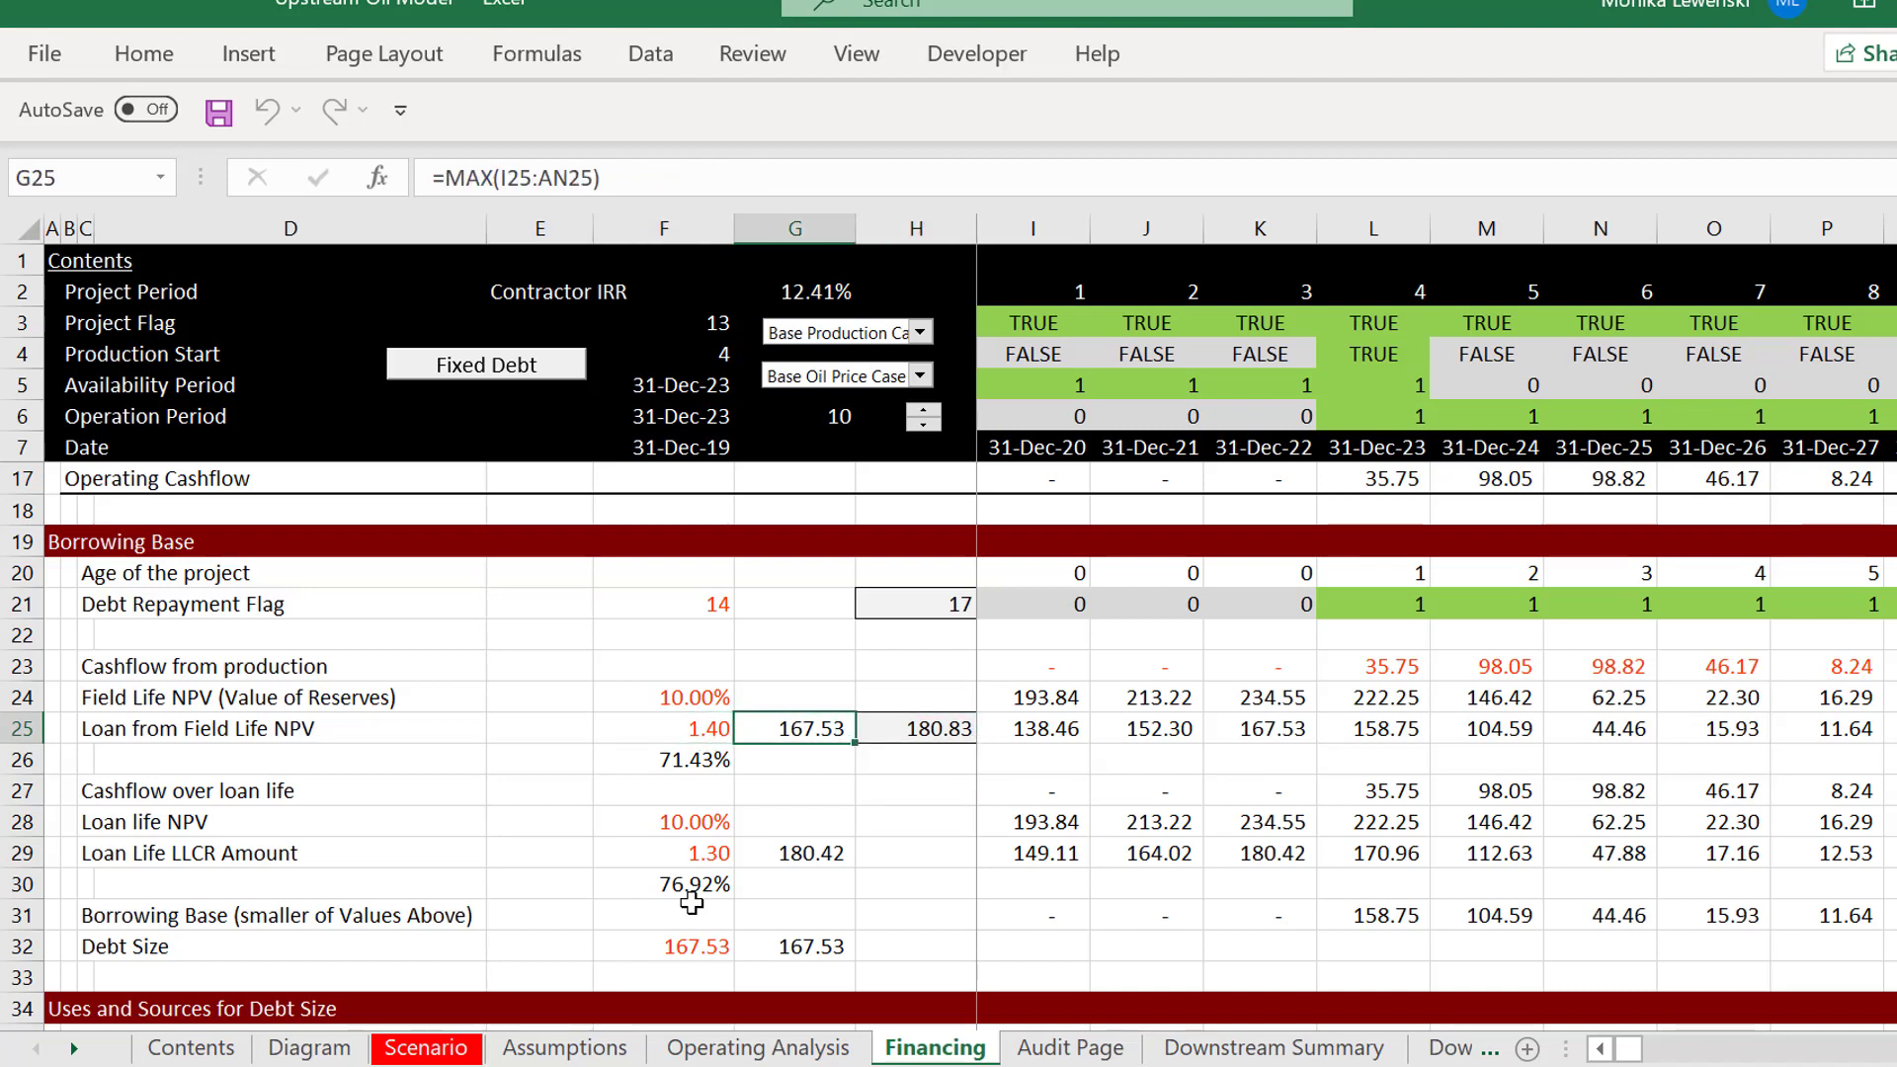
{"action": "key", "text": "Right"}
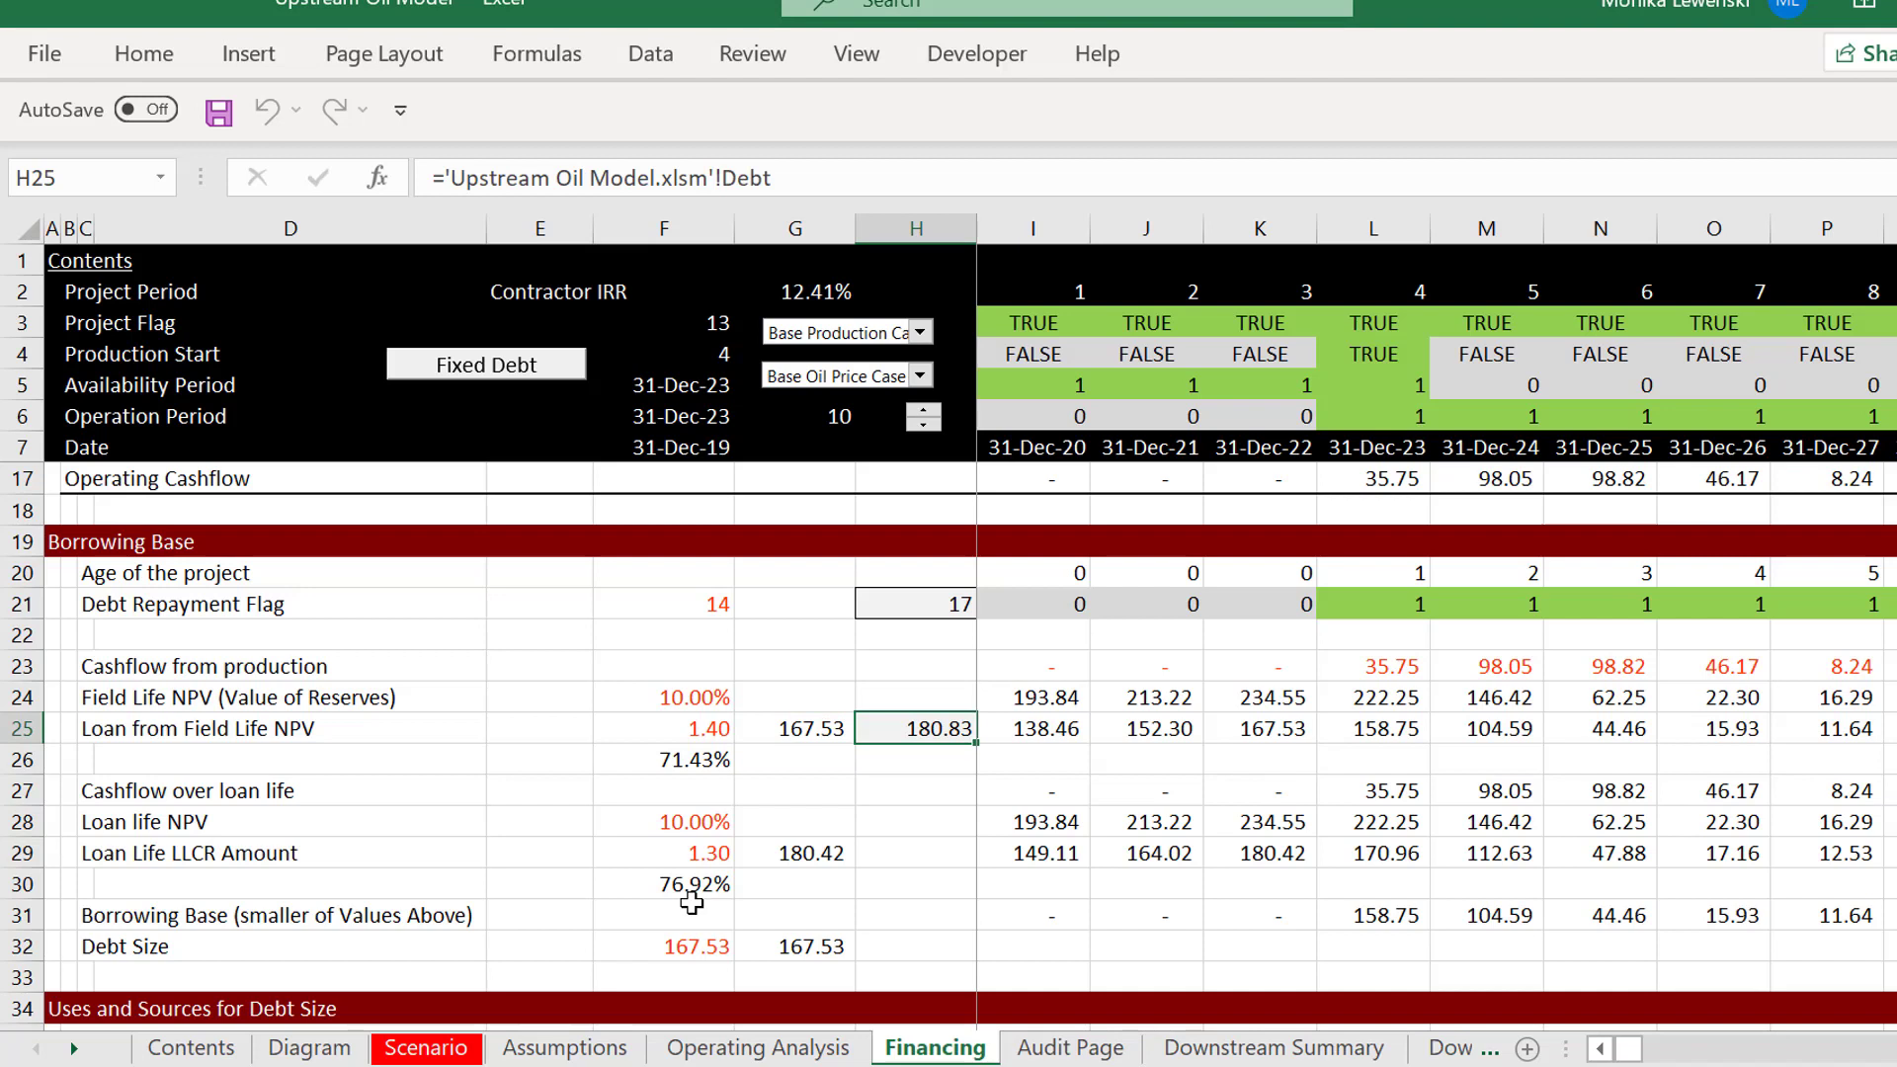
{"action": "left_click", "coordinate": [473, 376]}
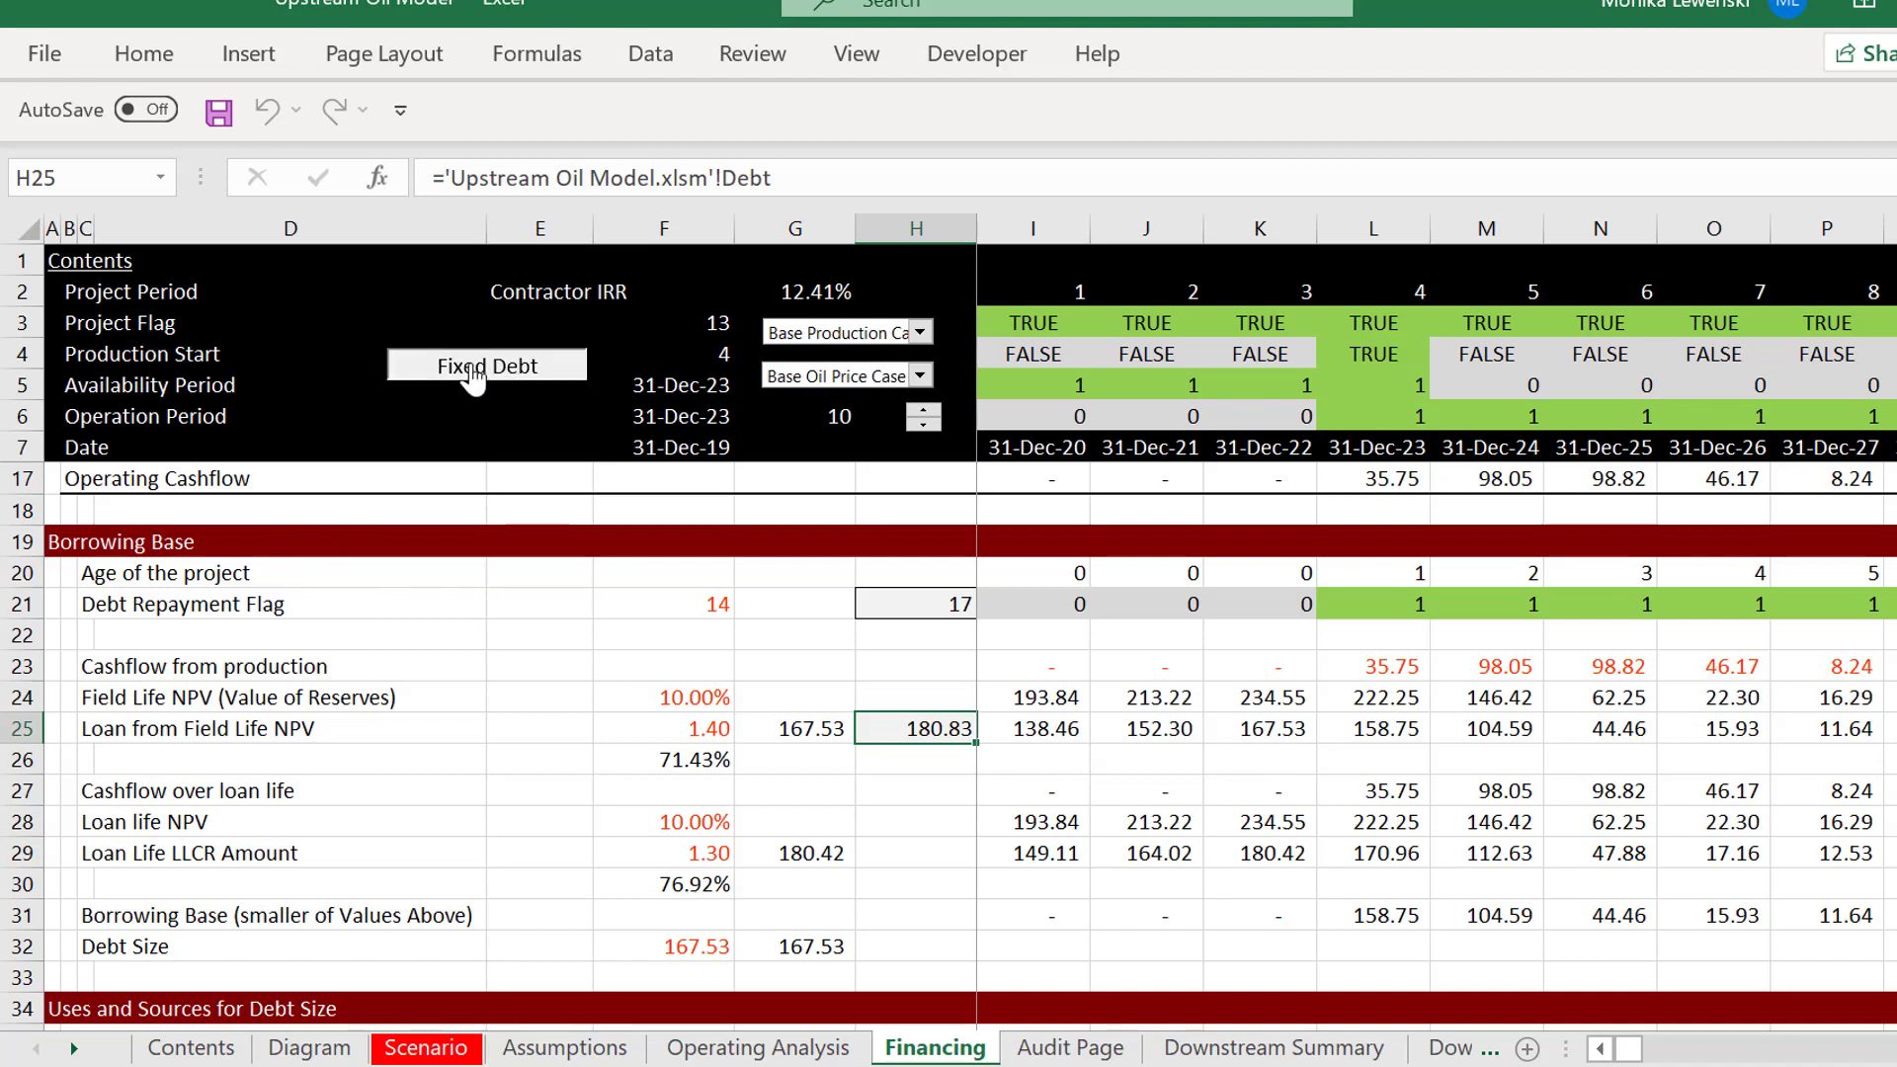
{"action": "left_click", "coordinate": [803, 728]}
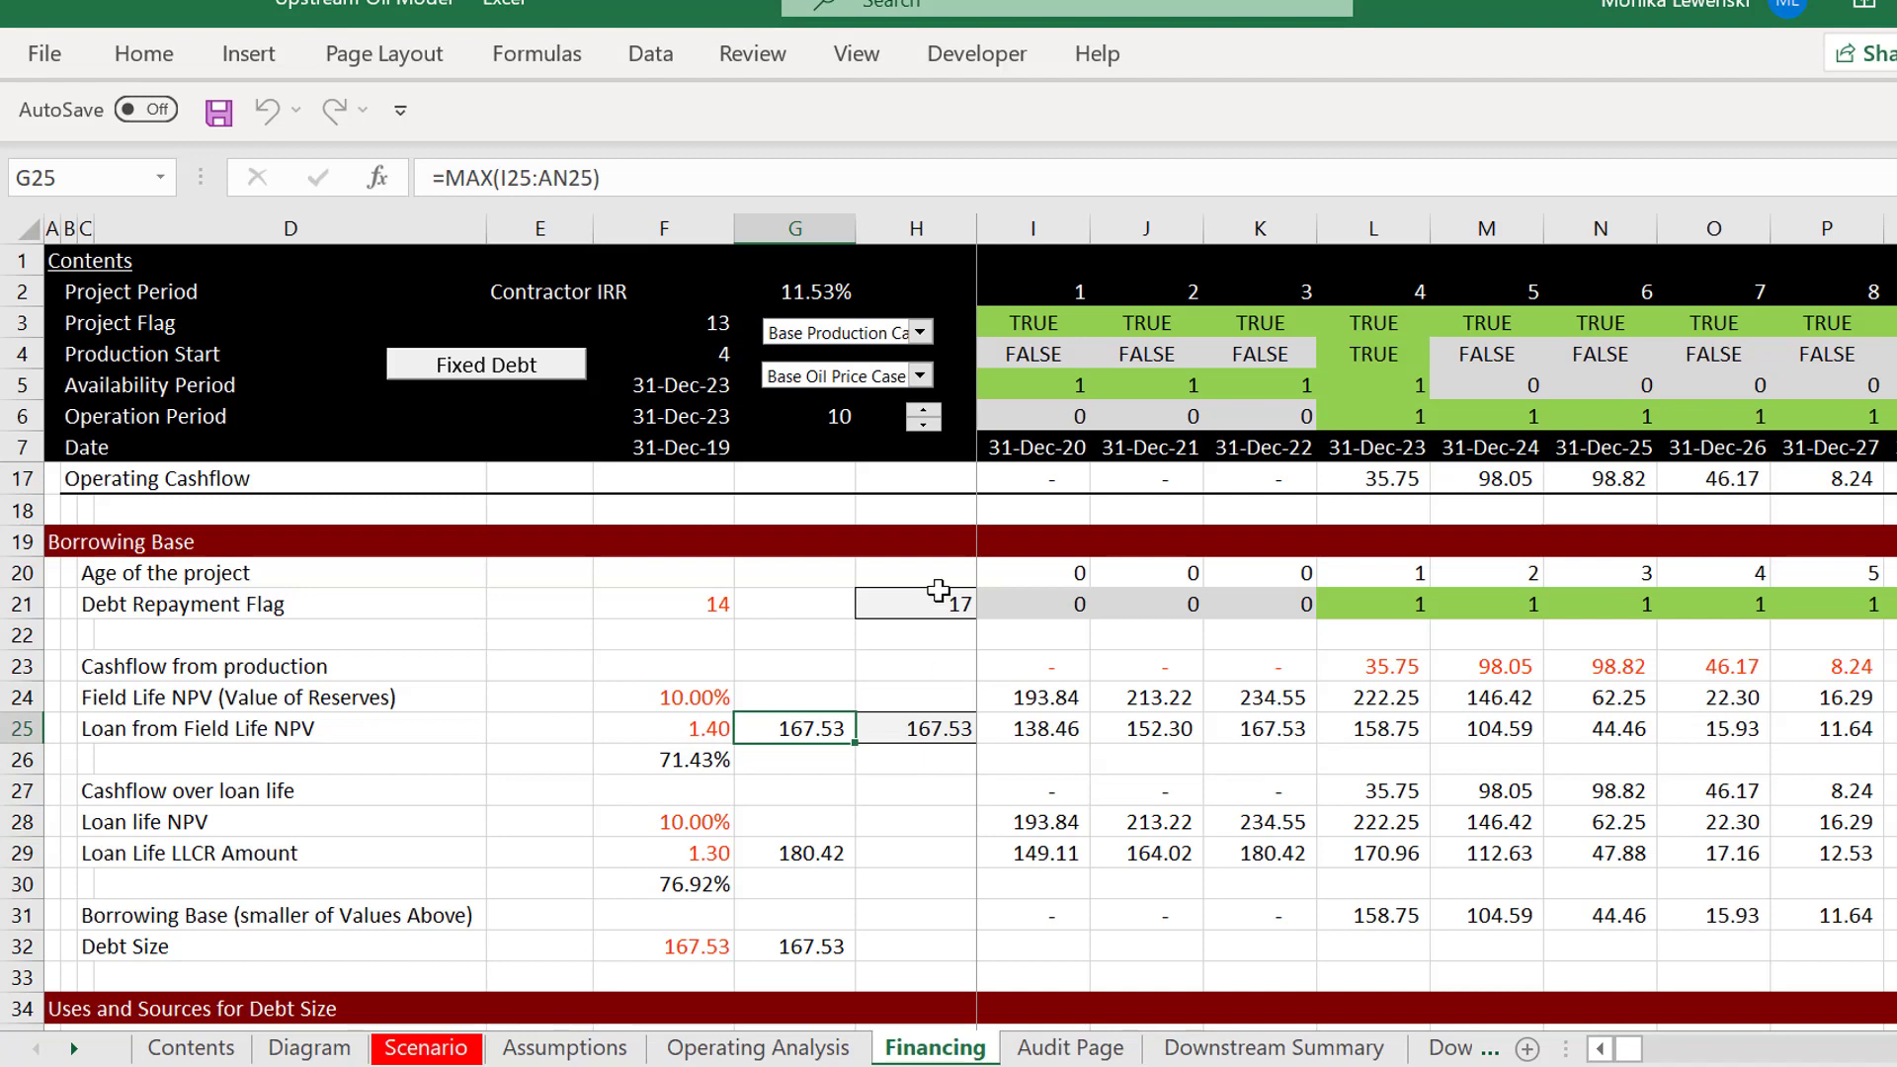
Test the computed debt under the Low Oil Price Case, then restore the Base Oil Price Case.
{"action": "left_click", "coordinate": [918, 377]}
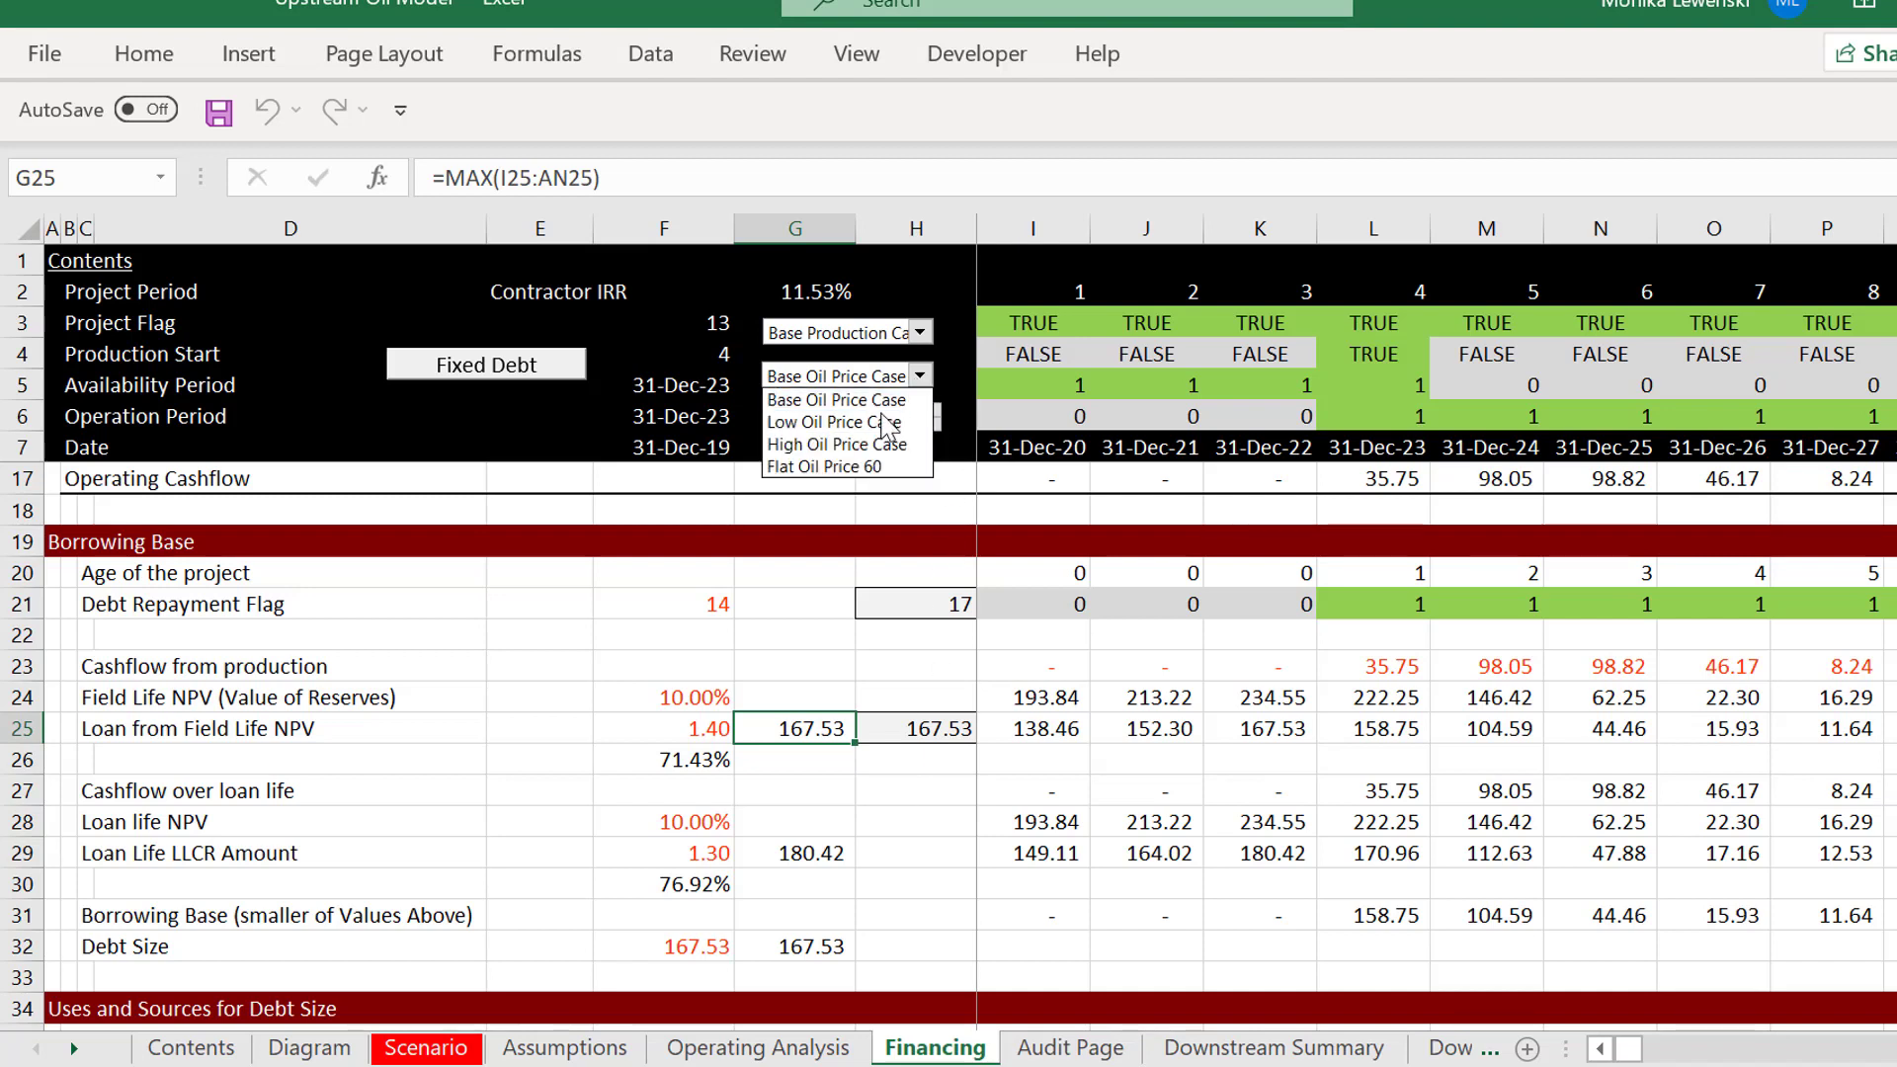
{"action": "left_click", "coordinate": [882, 425]}
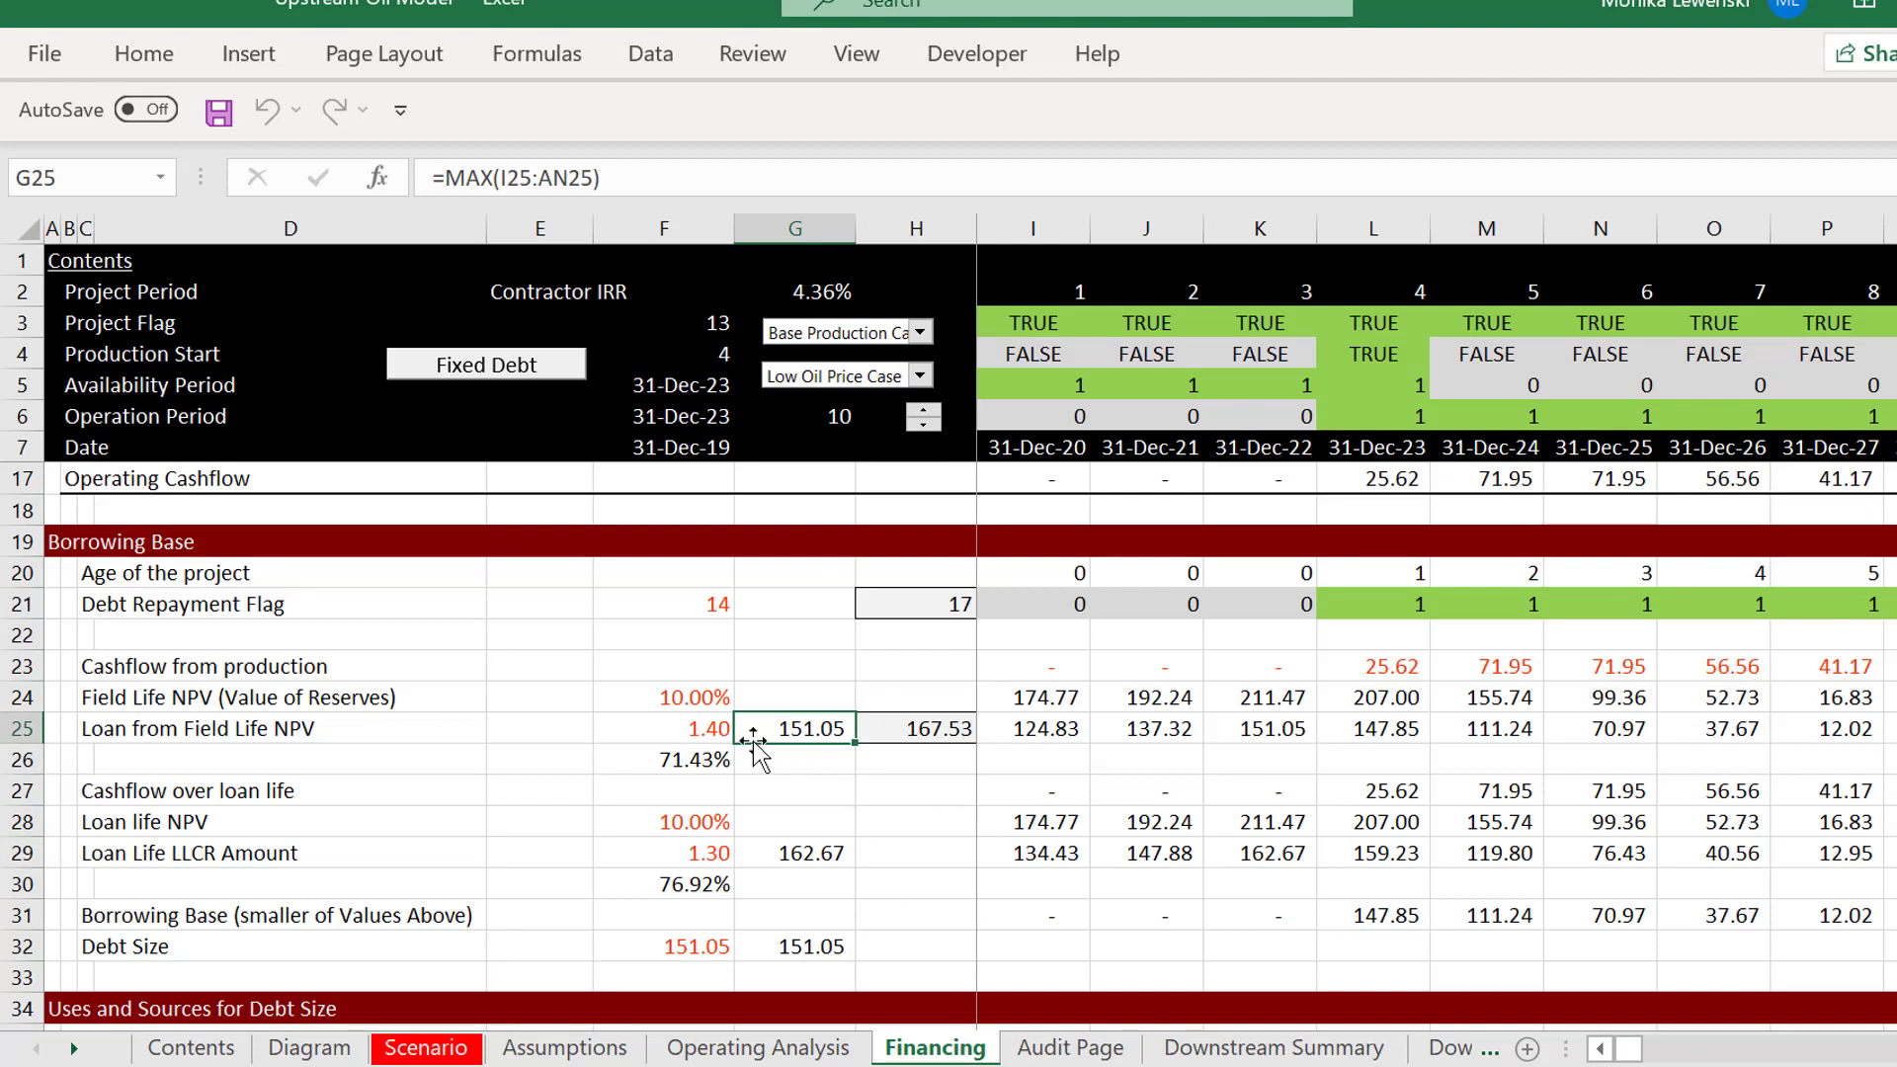
{"action": "left_click", "coordinate": [873, 385]}
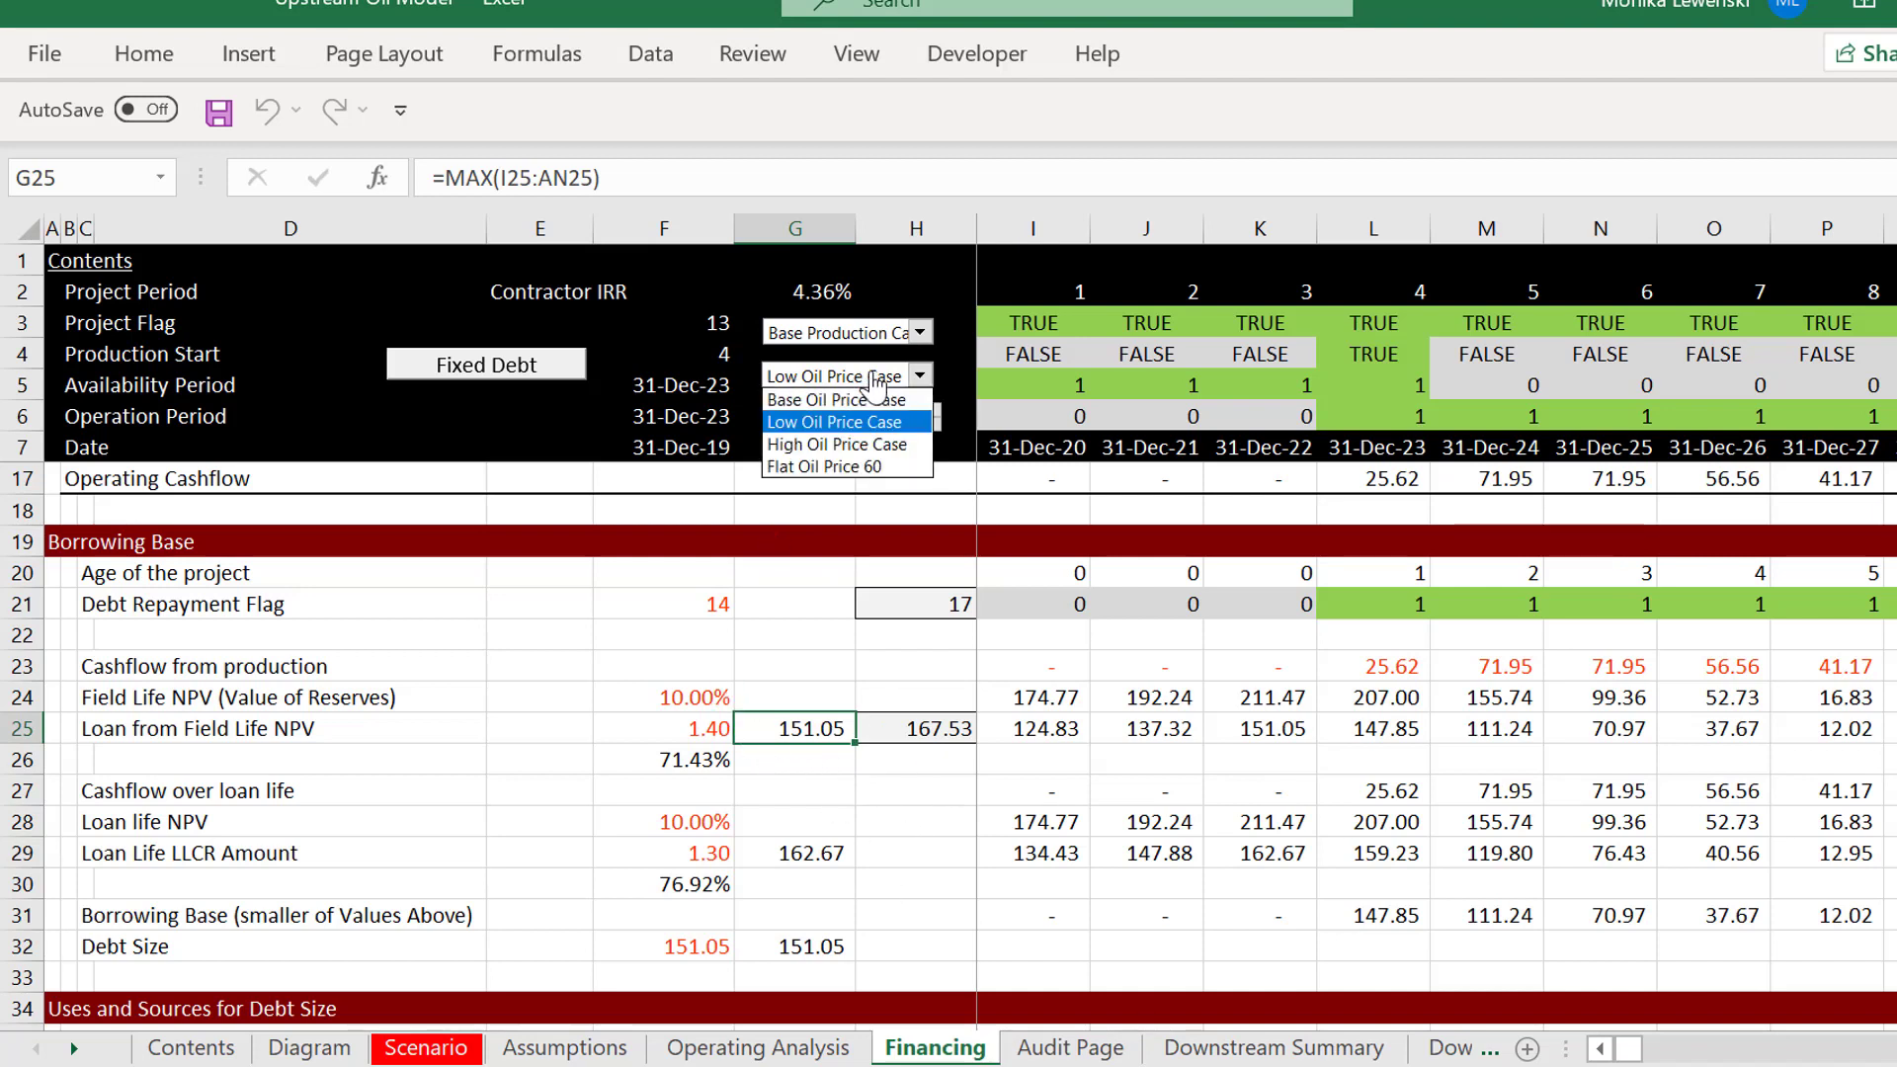
{"action": "left_click", "coordinate": [832, 400]}
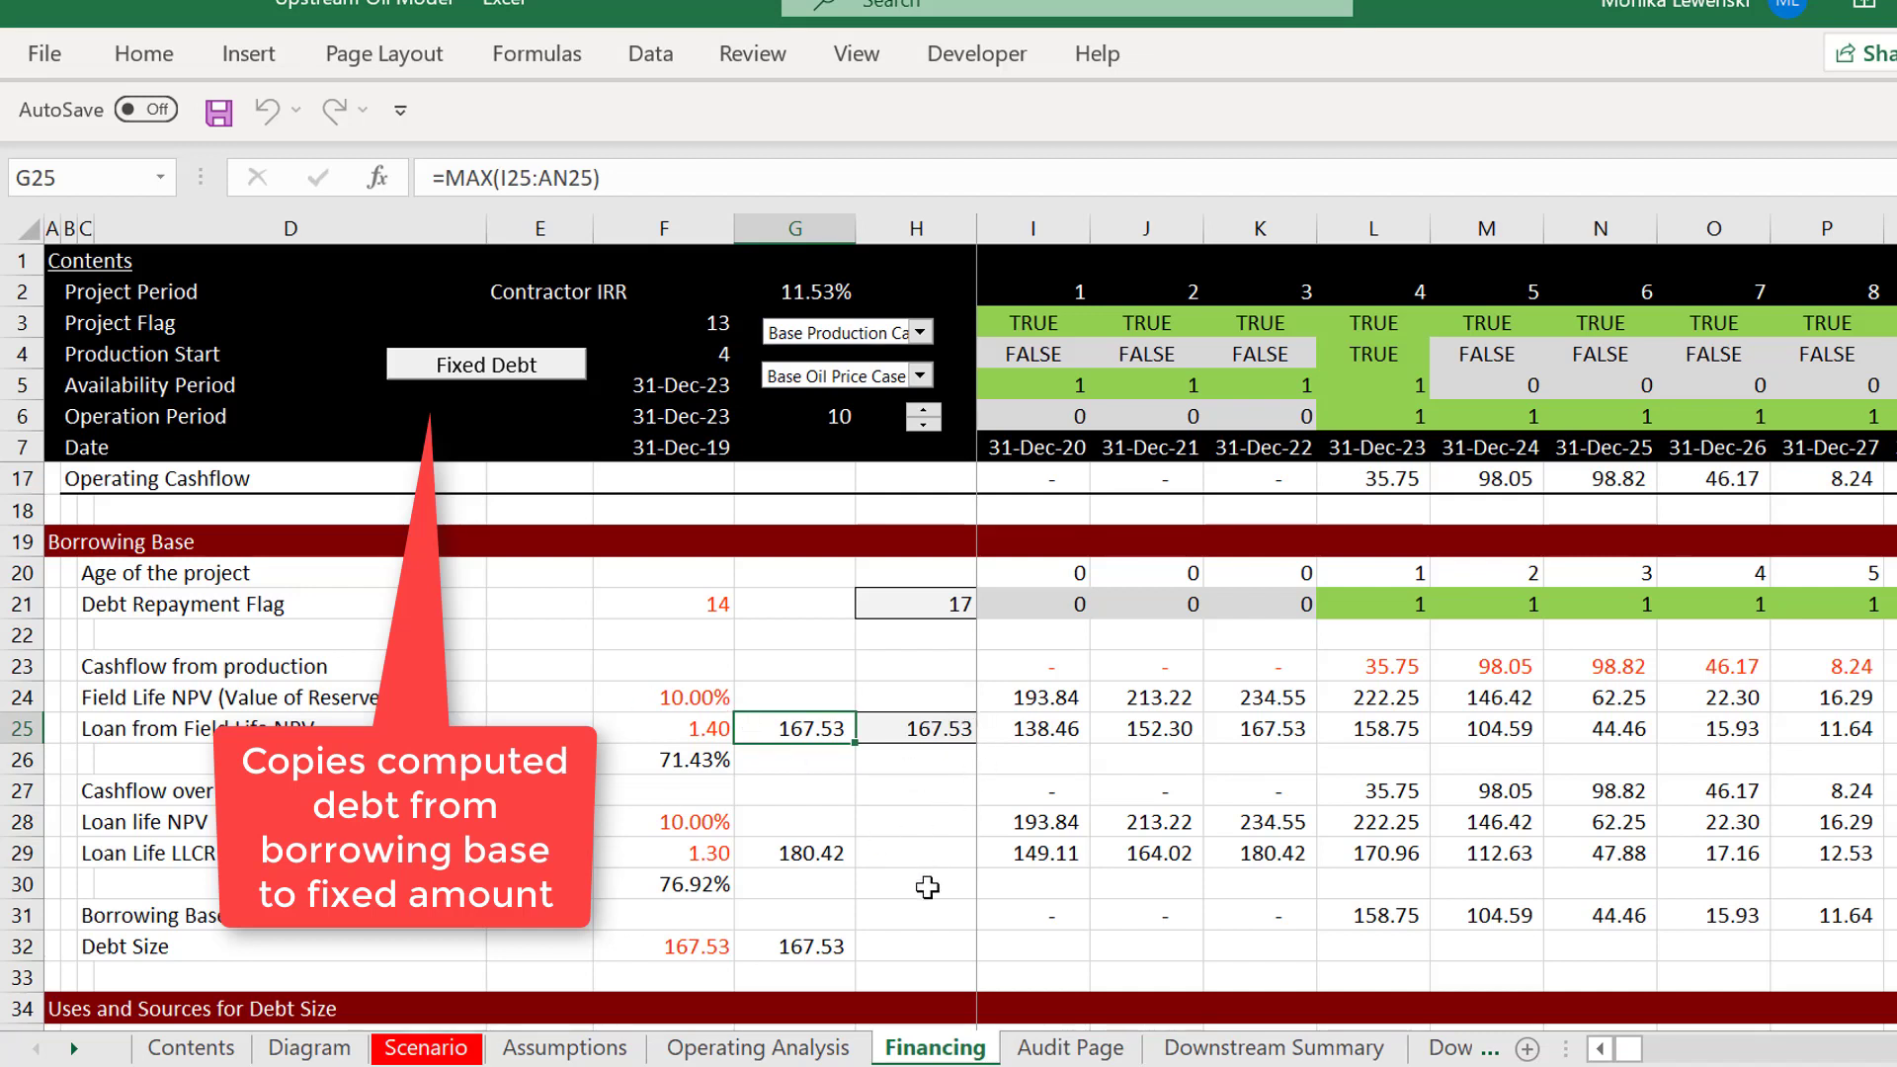
Examine the Loan life NPV formulas in J28 and L28 and the Cashflow over loan life formula in L27.
{"action": "key", "text": "Down"}
{"action": "key", "text": "Down"}
{"action": "key", "text": "Down"}
{"action": "key", "text": "Right"}
{"action": "key", "text": "Right"}
{"action": "key", "text": "Right"}
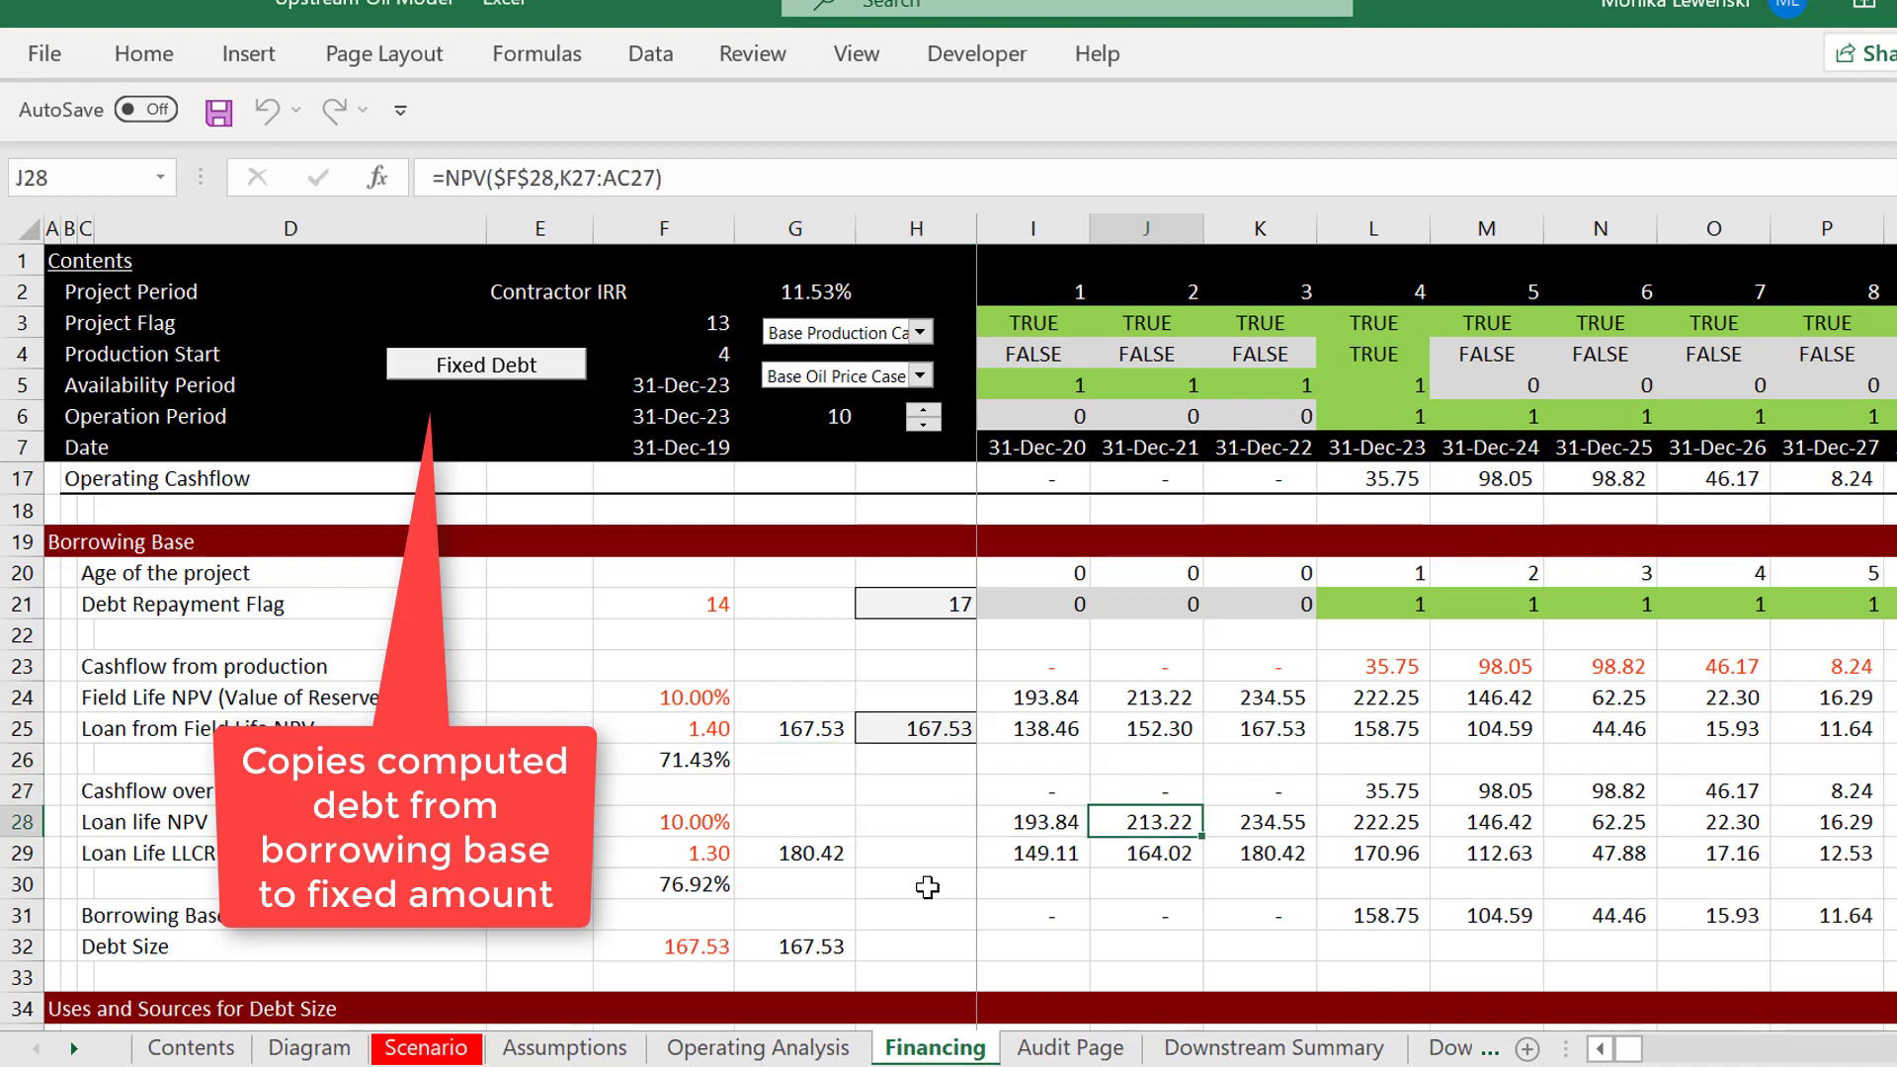
{"action": "key", "text": "Up"}
{"action": "key", "text": "Right"}
{"action": "key", "text": "Right"}
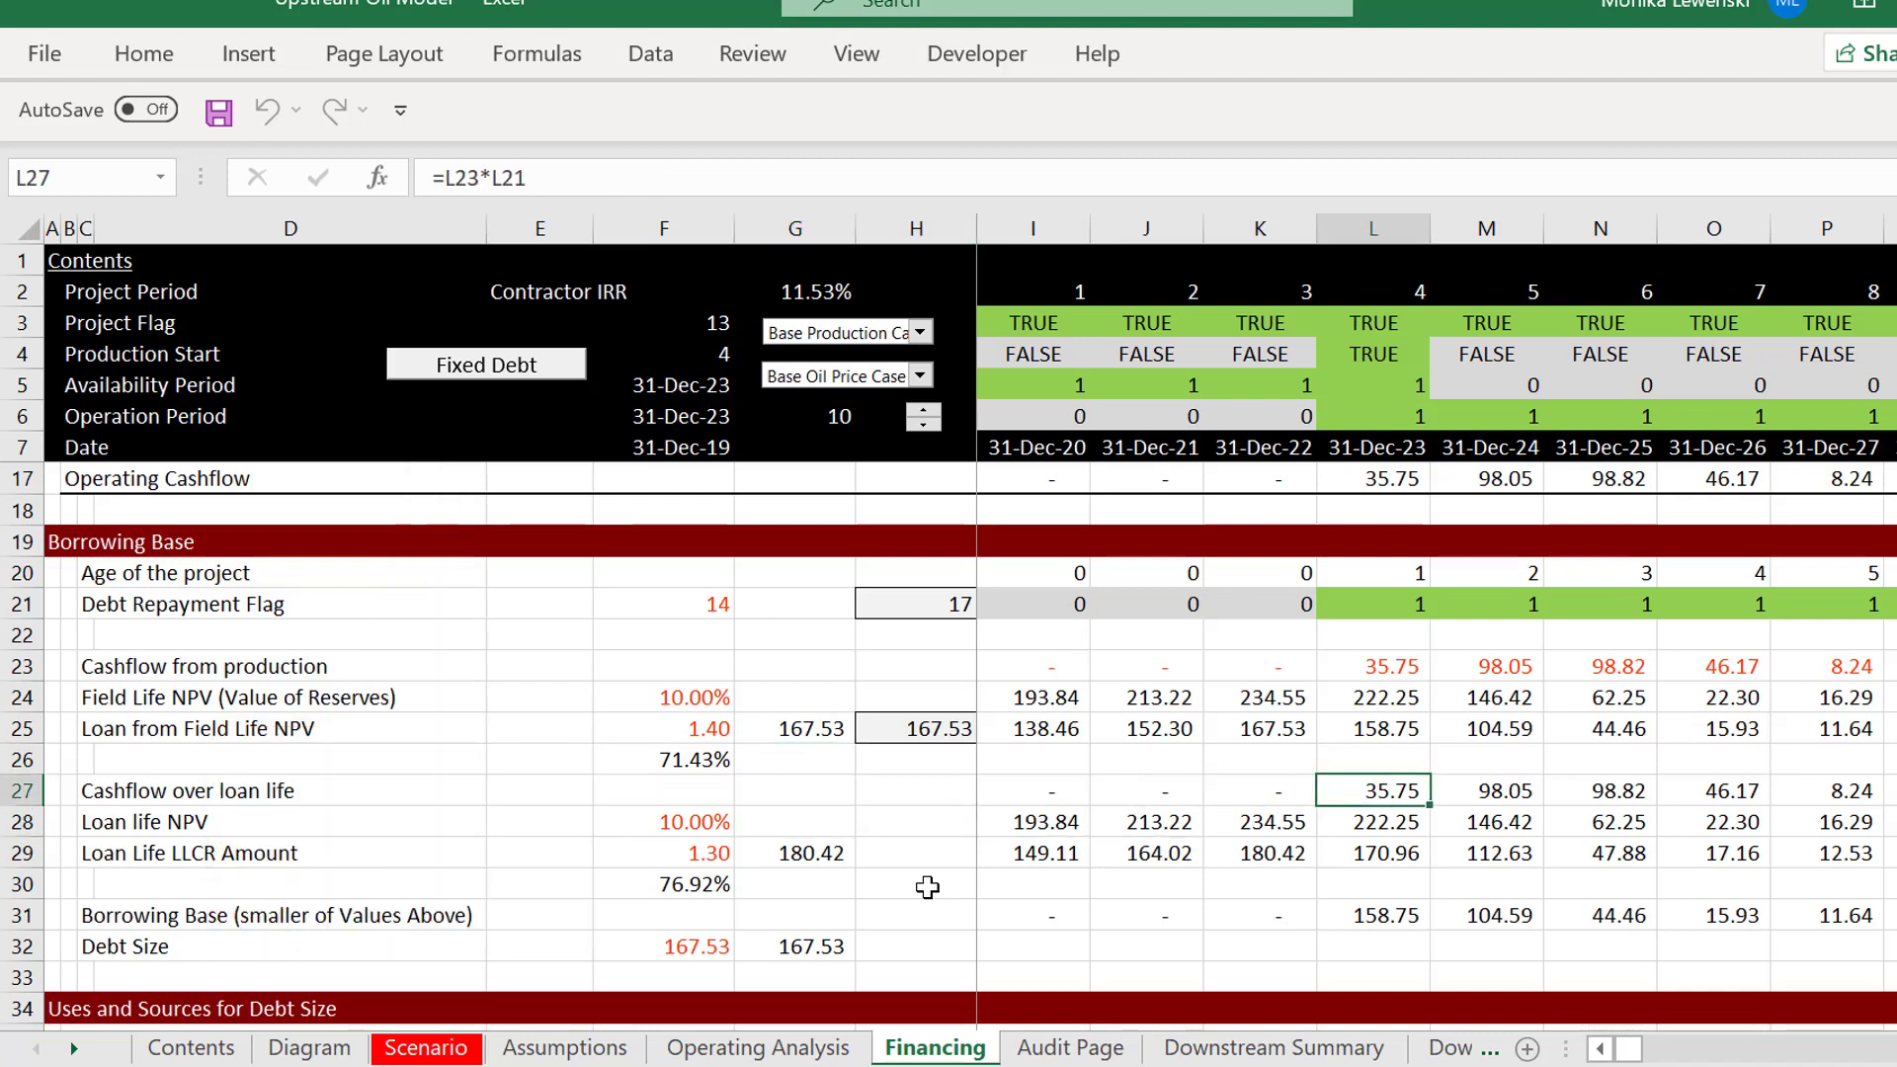
{"action": "key", "text": "Down"}
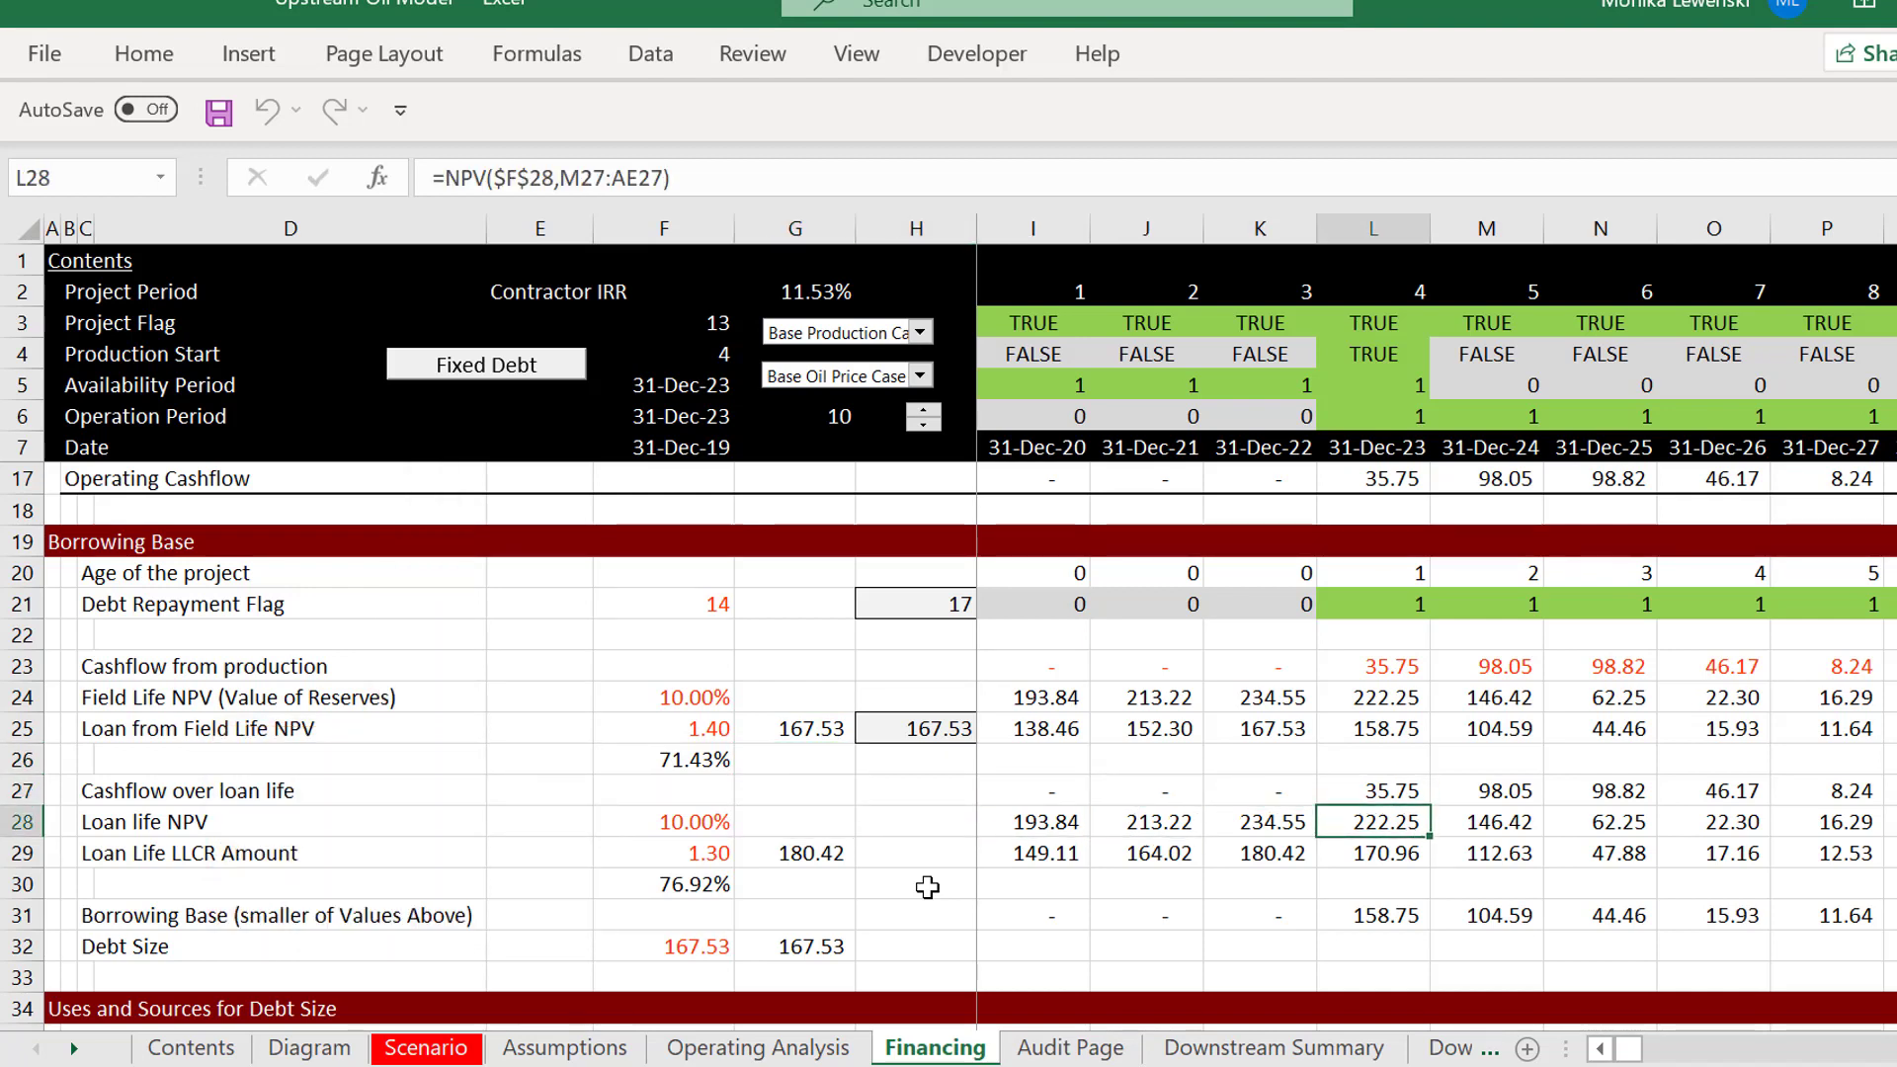
Examine the Loan life NPV formulas in L28 and K28 and the discount rate link in F28.
{"action": "key", "text": "F2"}
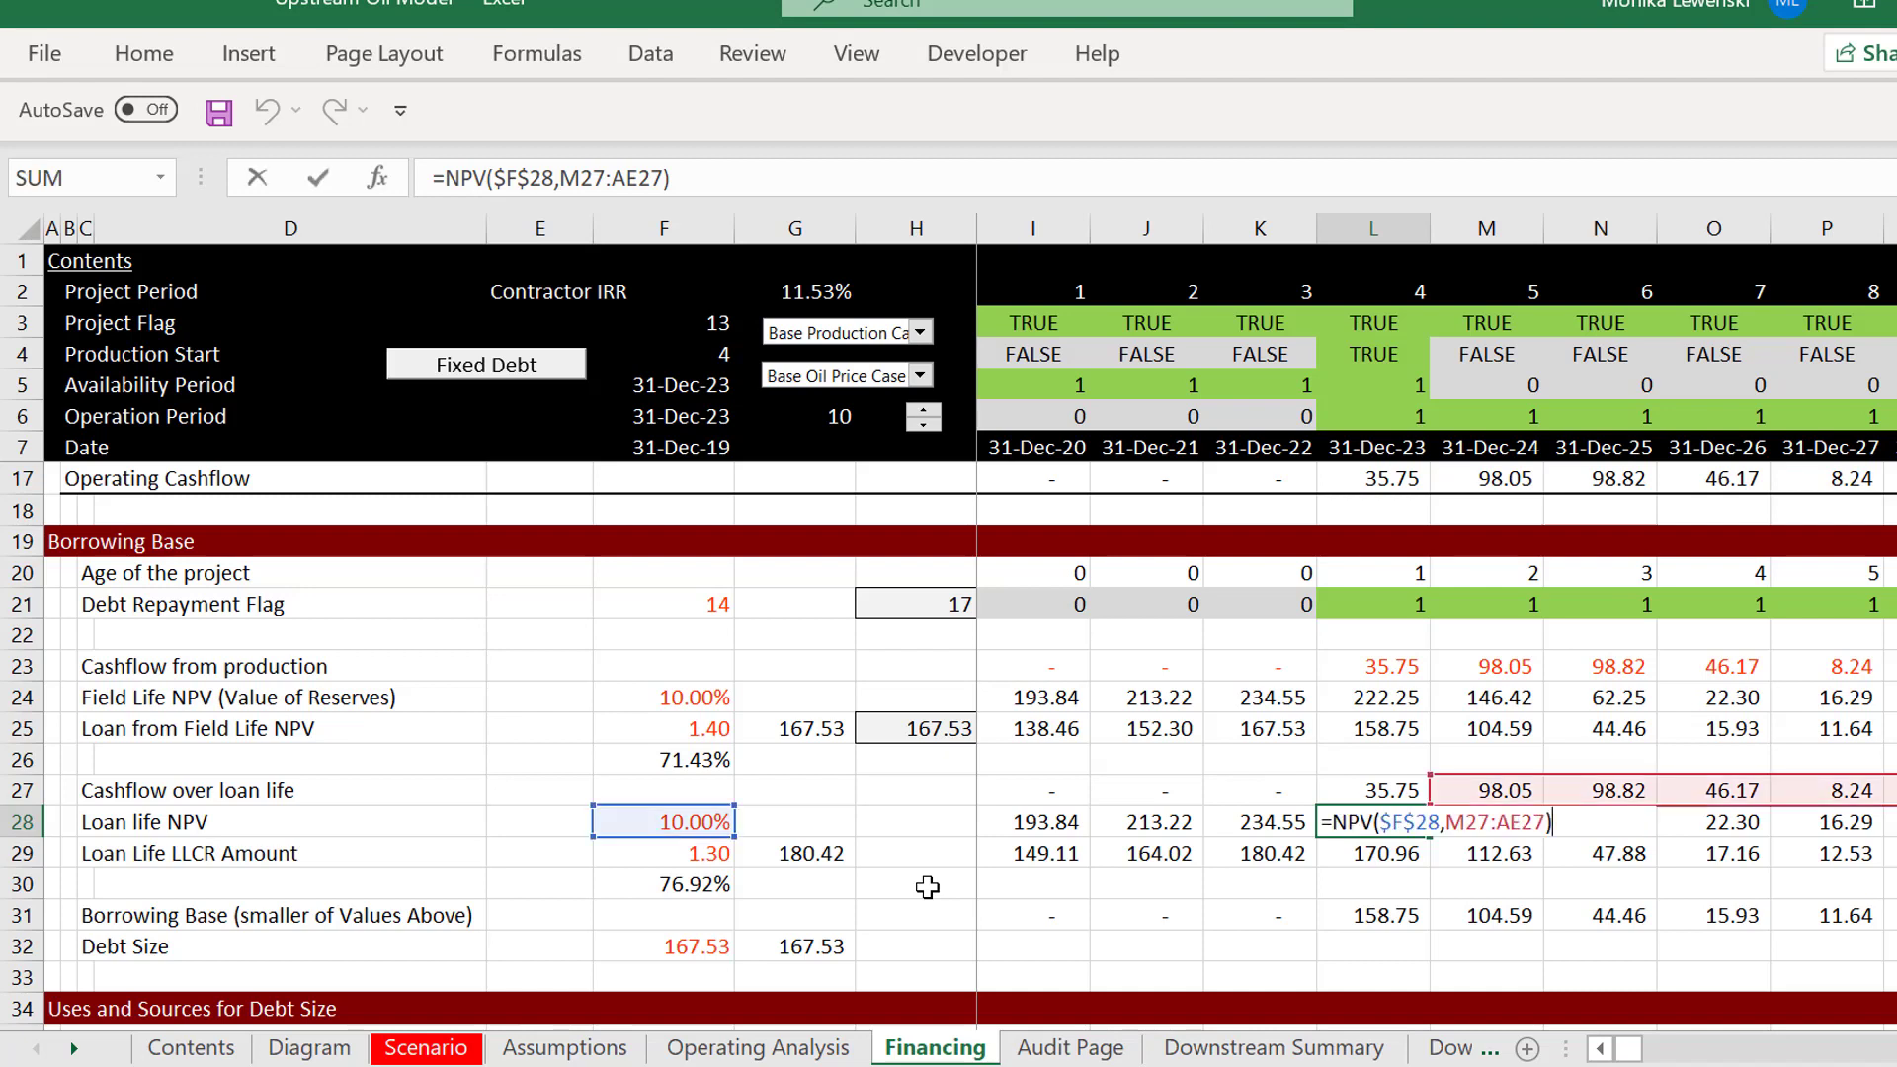
{"action": "key", "text": "Escape"}
{"action": "key", "text": "Left"}
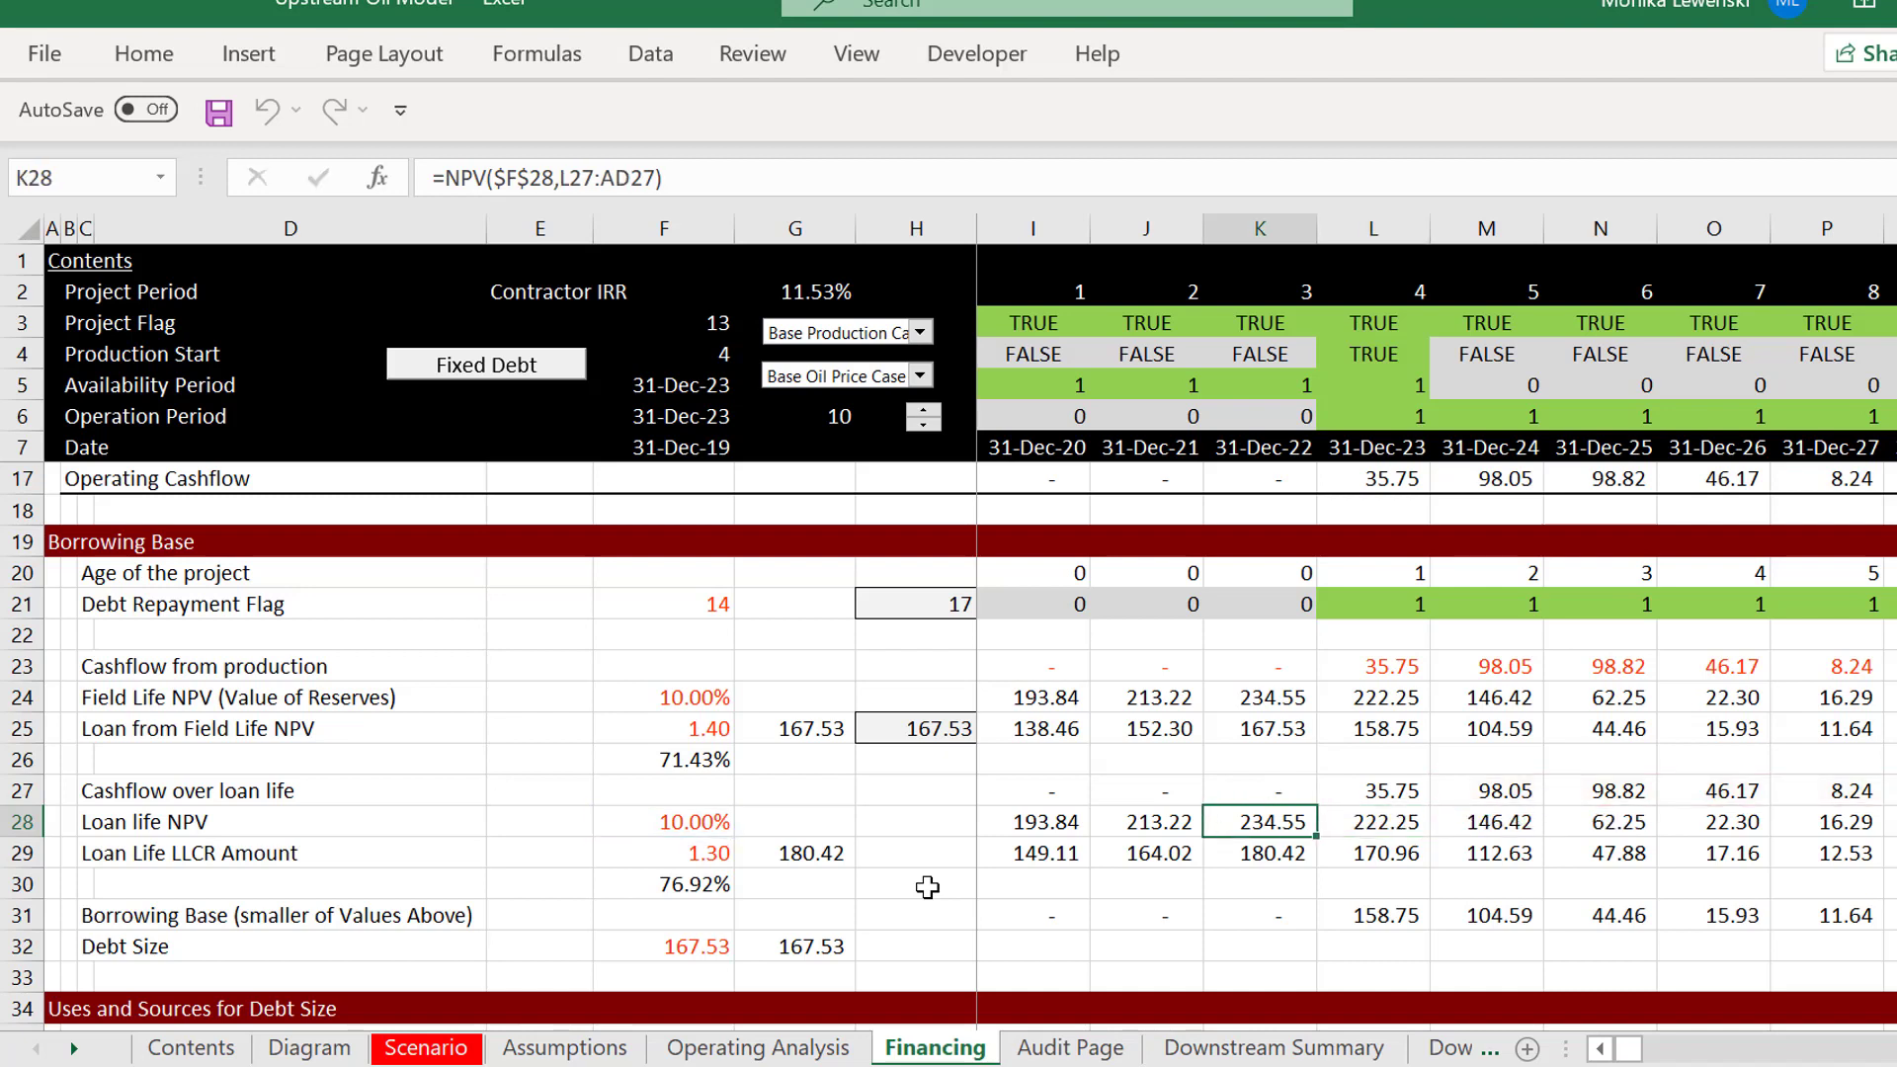
{"action": "key", "text": "F2"}
{"action": "key", "text": "Escape"}
{"action": "key", "text": "Left"}
{"action": "key", "text": "Left"}
{"action": "key", "text": "Left"}
{"action": "key", "text": "Left"}
{"action": "key", "text": "Left"}
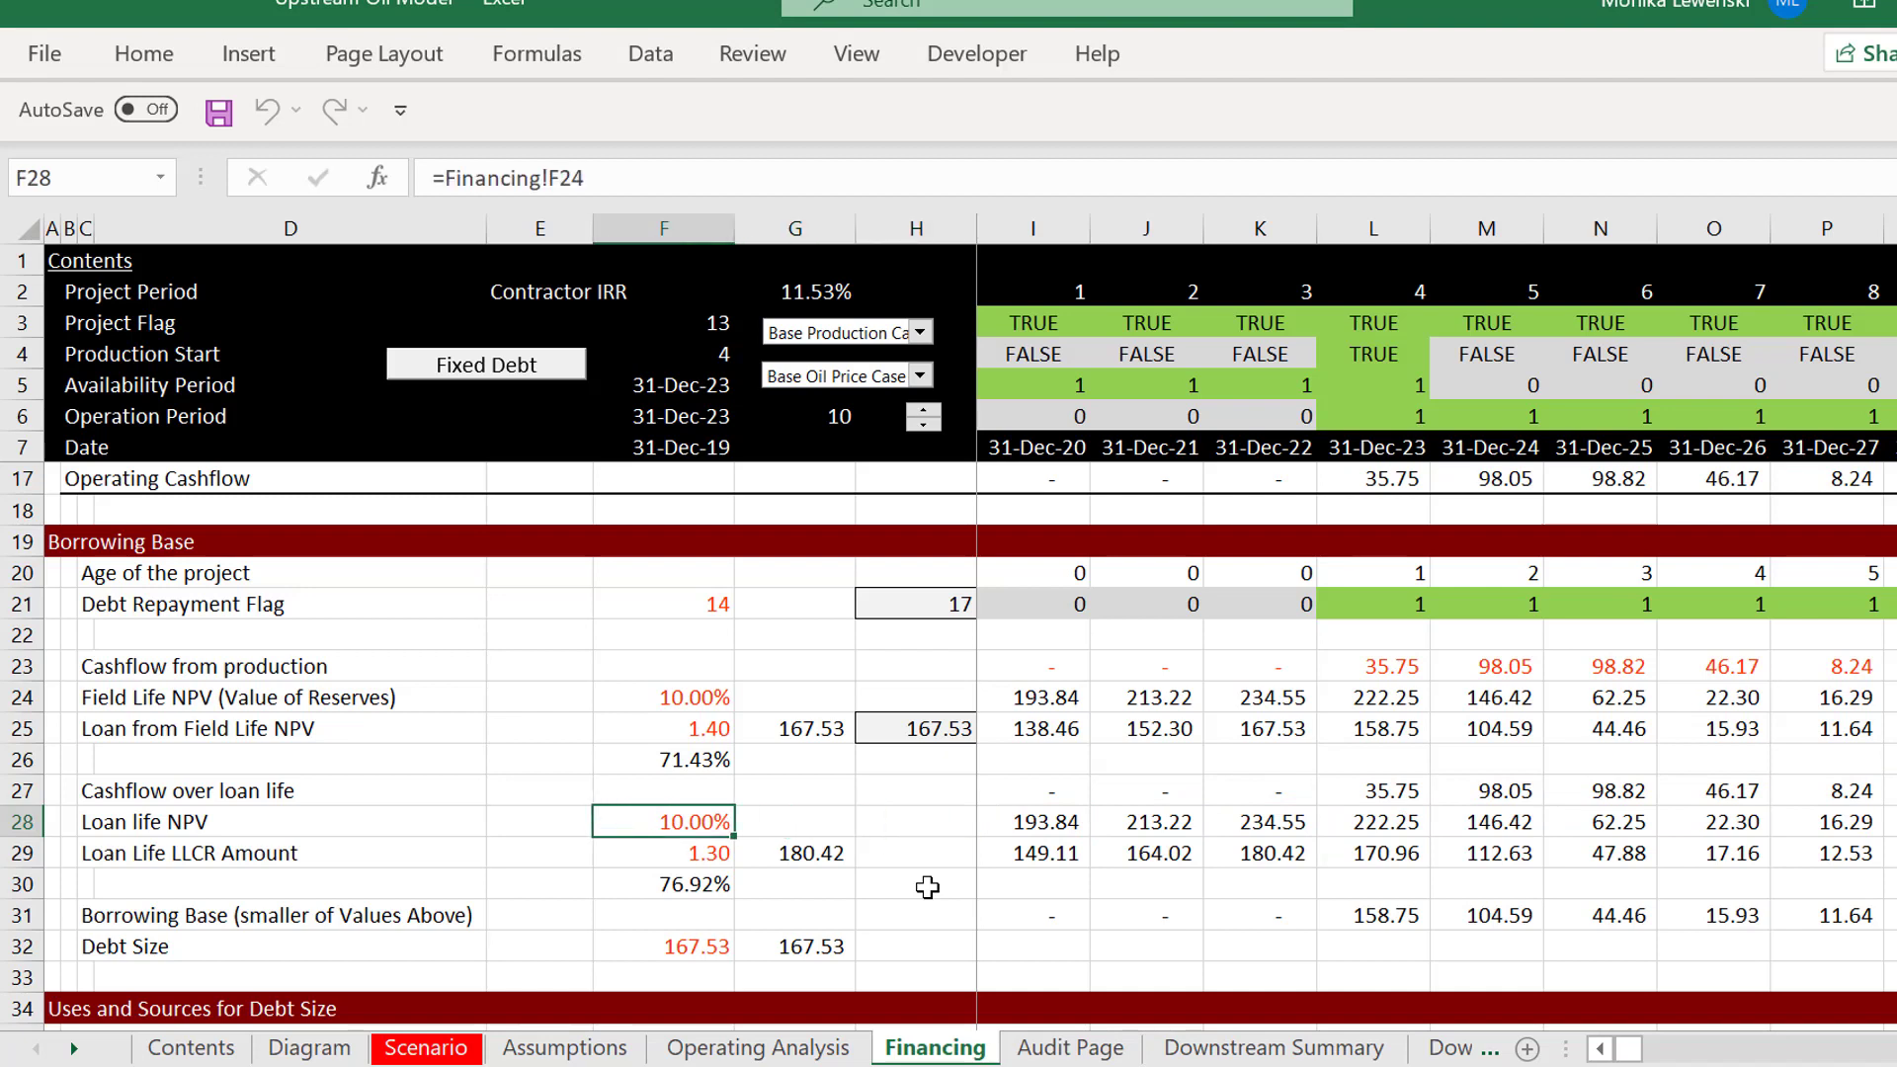
Examine the maximum formula for the Loan Life LLCR Amount in G29.
{"action": "key", "text": "Right"}
{"action": "key", "text": "Right"}
{"action": "key", "text": "Down"}
{"action": "key", "text": "Left"}
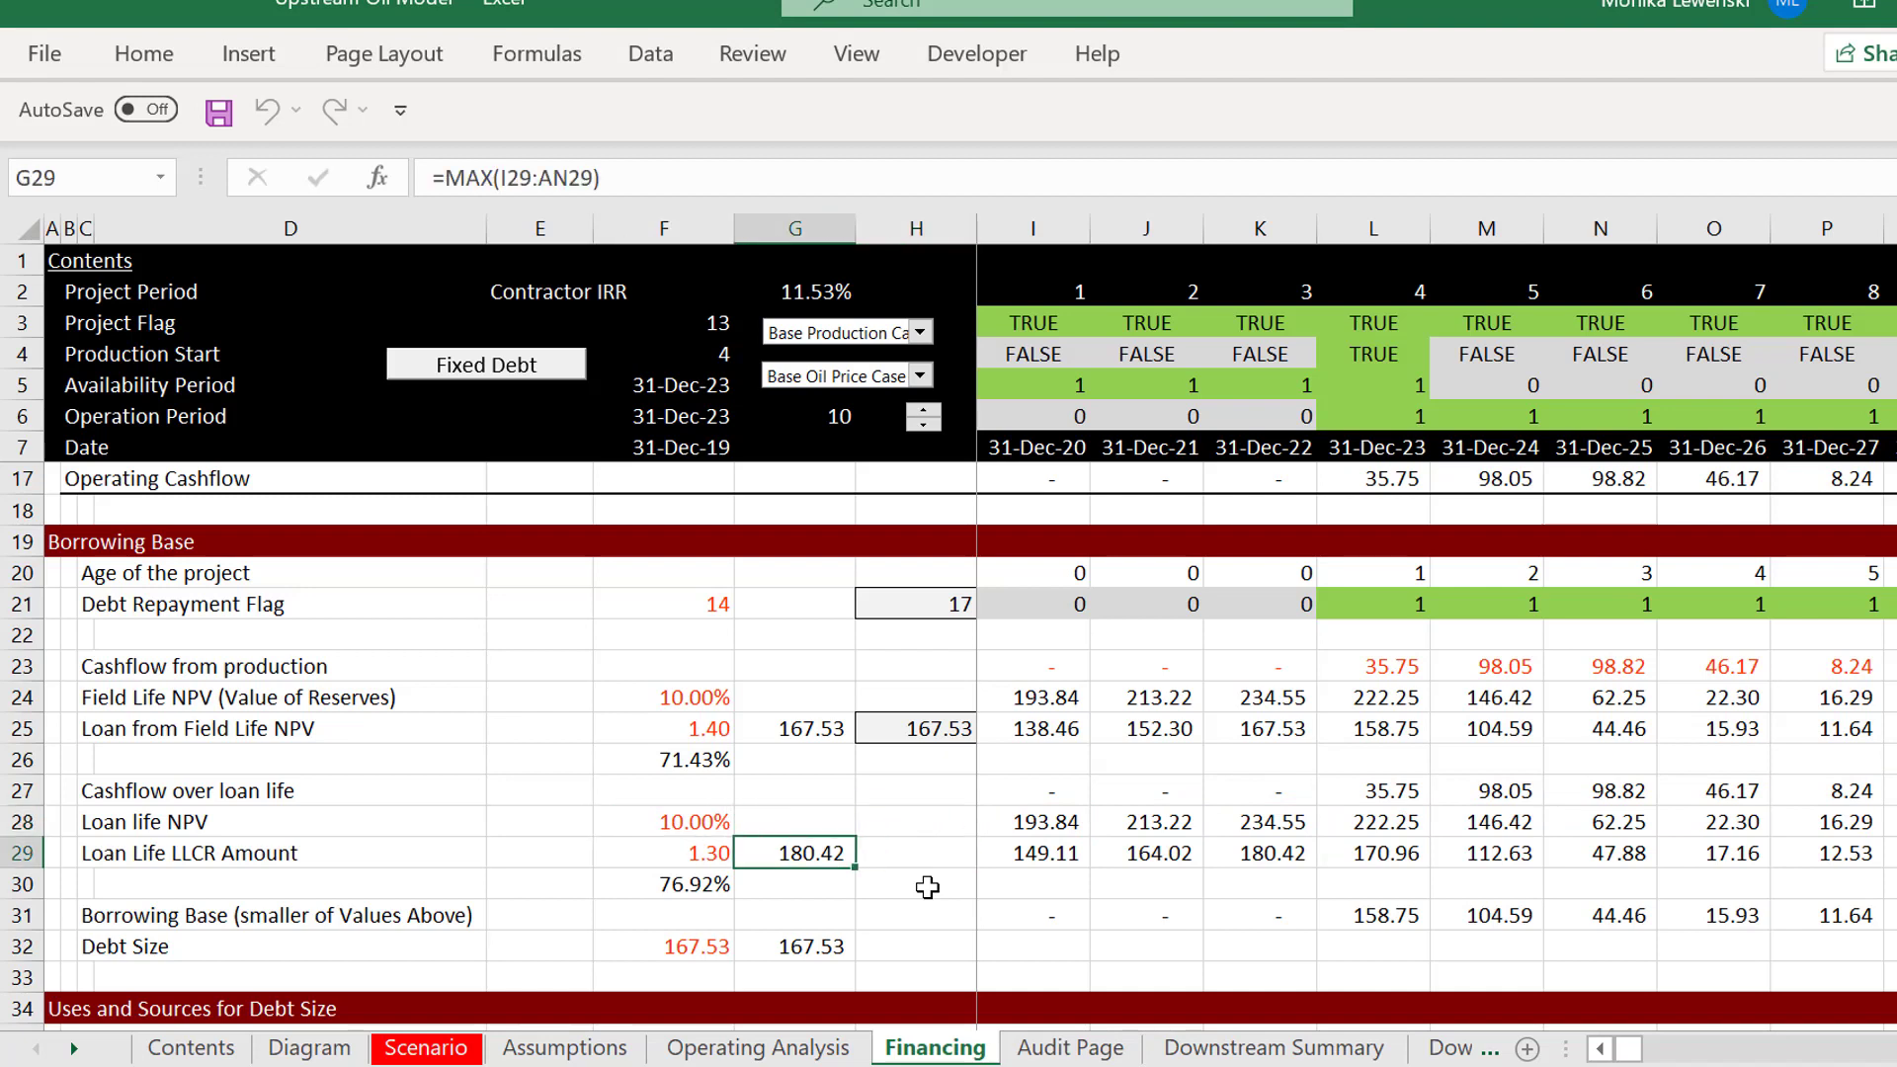
{"action": "key", "text": "F2"}
{"action": "key", "text": "Escape"}
{"action": "key", "text": "Right"}
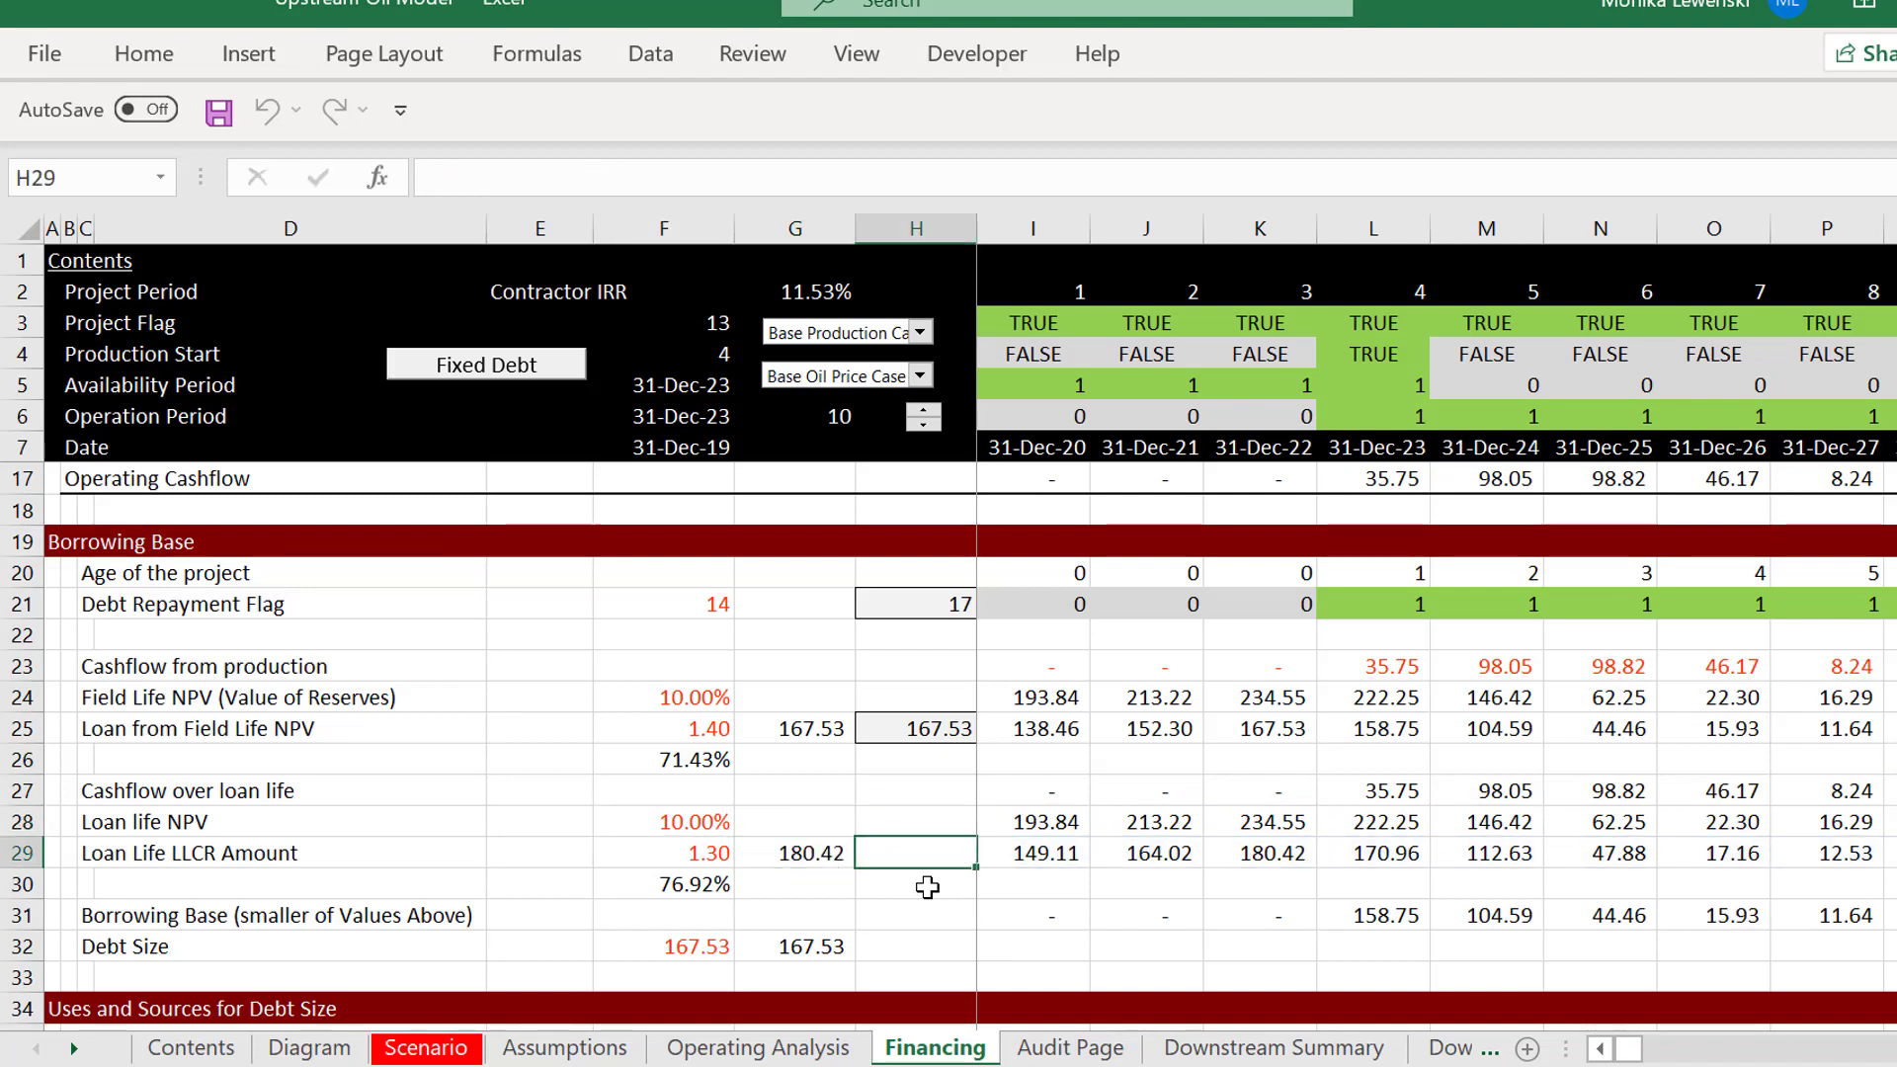
{"action": "key", "text": "Right"}
{"action": "key", "text": "Left"}
{"action": "key", "text": "Left"}
{"action": "key", "text": "Up"}
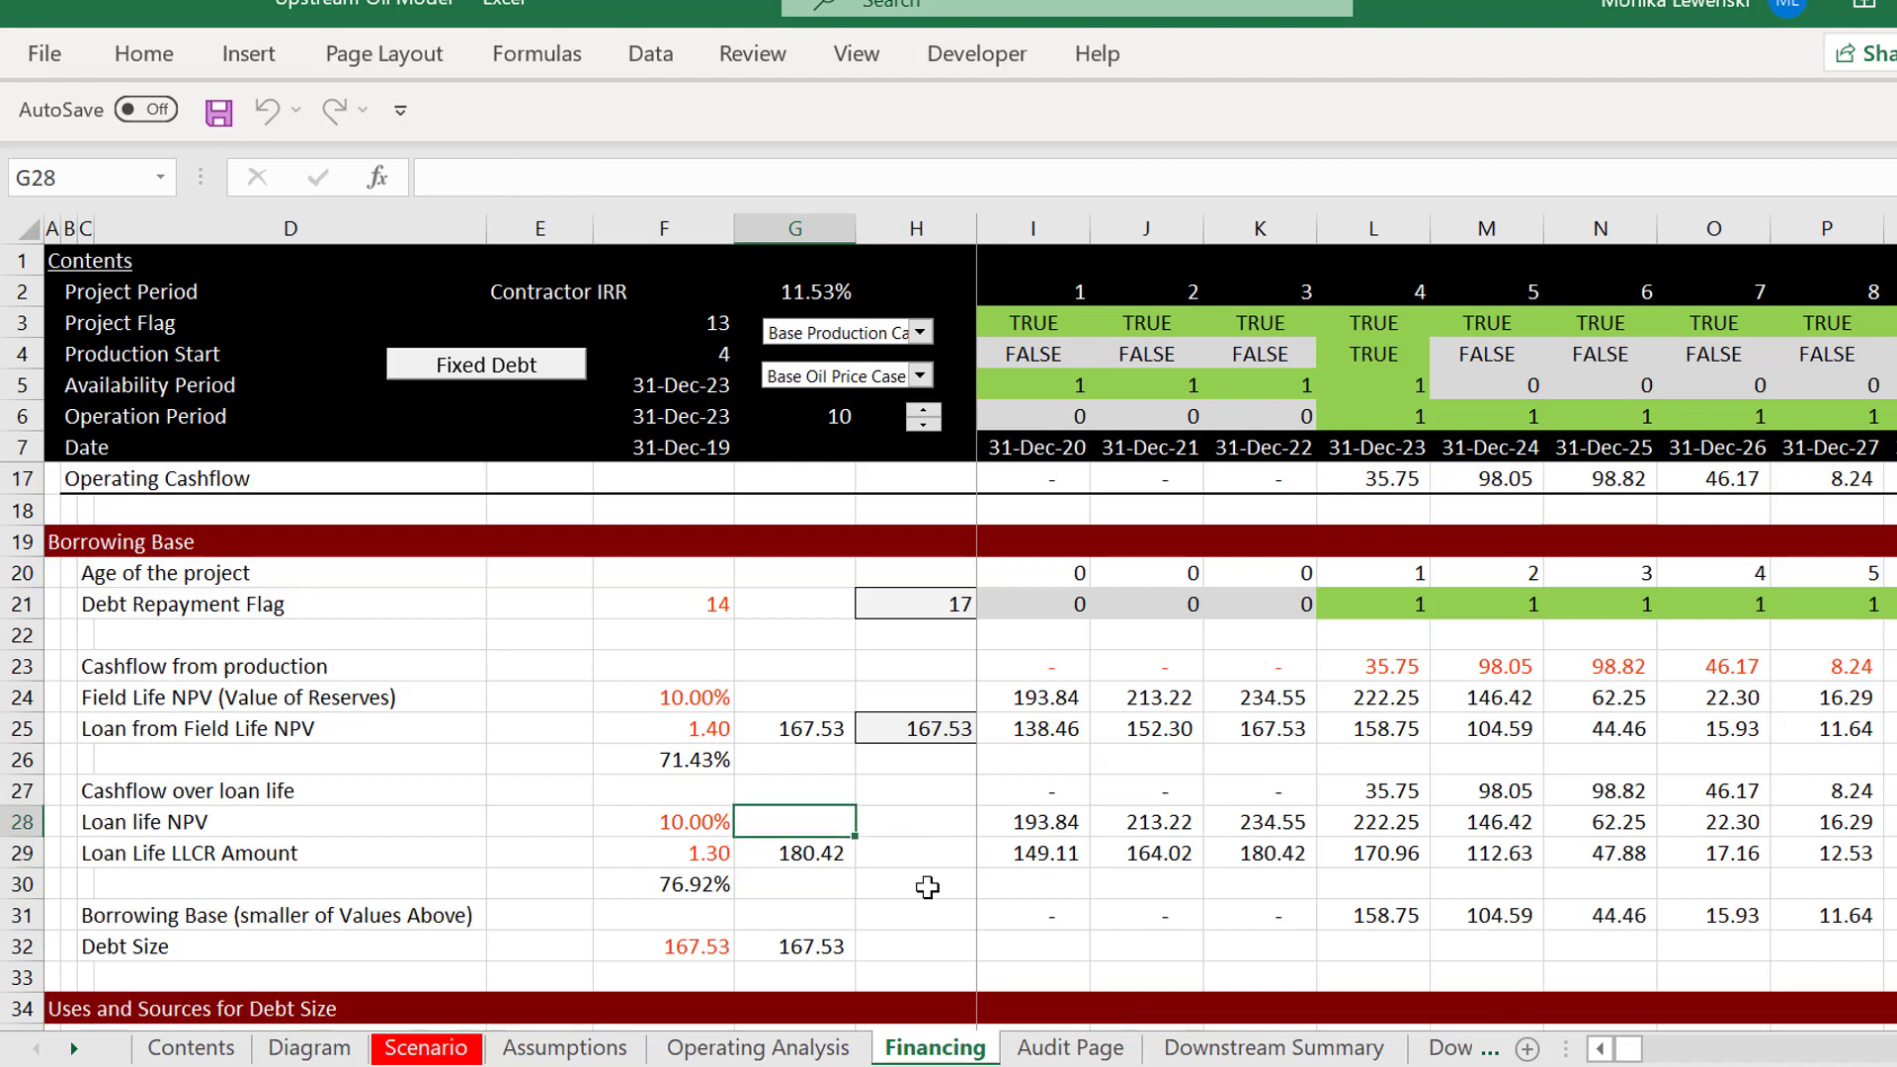
Compare the field life coverage ratio in F25 and maximum loan in G25 with the Loan Life LLCR row.
{"action": "key", "text": "Up"}
{"action": "key", "text": "Up"}
{"action": "key", "text": "Up"}
{"action": "key", "text": "Left"}
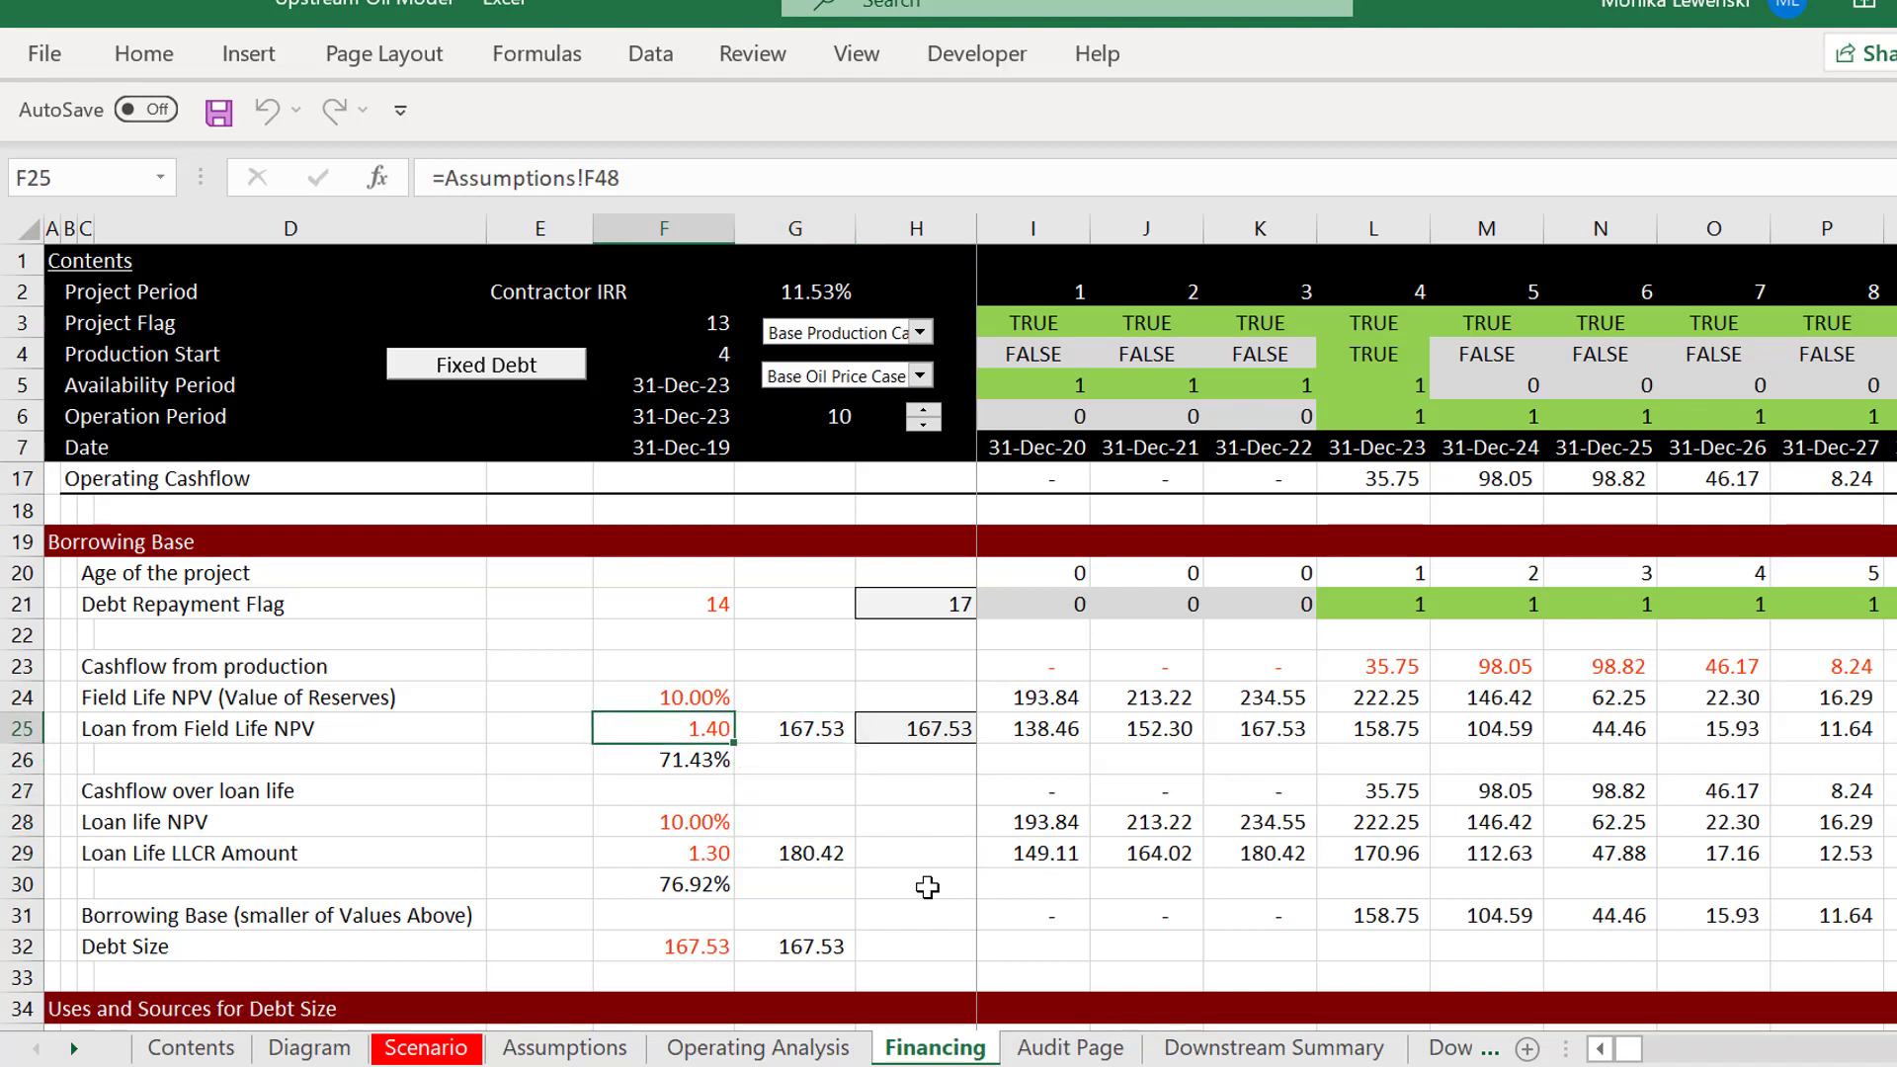
{"action": "key", "text": "Down"}
{"action": "key", "text": "Down"}
{"action": "key", "text": "Down"}
{"action": "key", "text": "Down"}
{"action": "key", "text": "Right"}
{"action": "key", "text": "Right"}
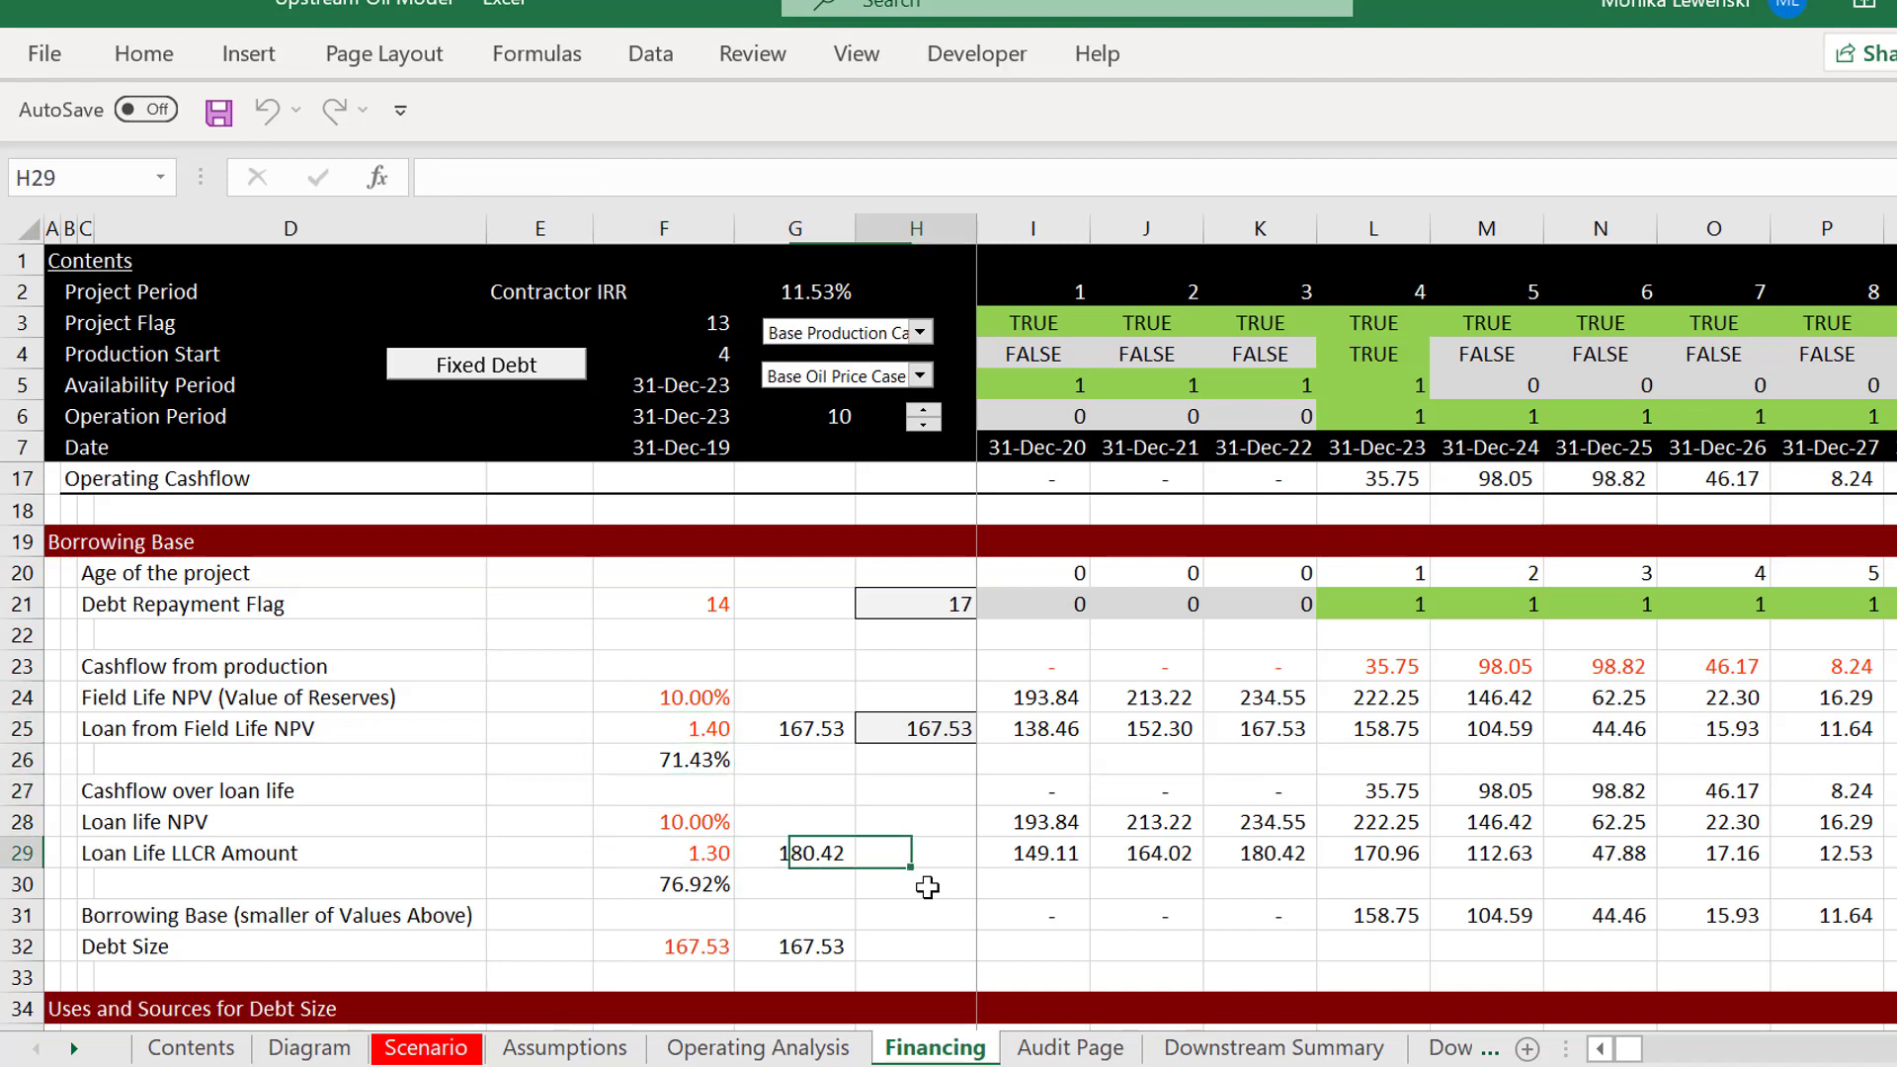
{"action": "key", "text": "Up"}
{"action": "key", "text": "Up"}
{"action": "key", "text": "Up"}
{"action": "key", "text": "Up"}
{"action": "key", "text": "Left"}
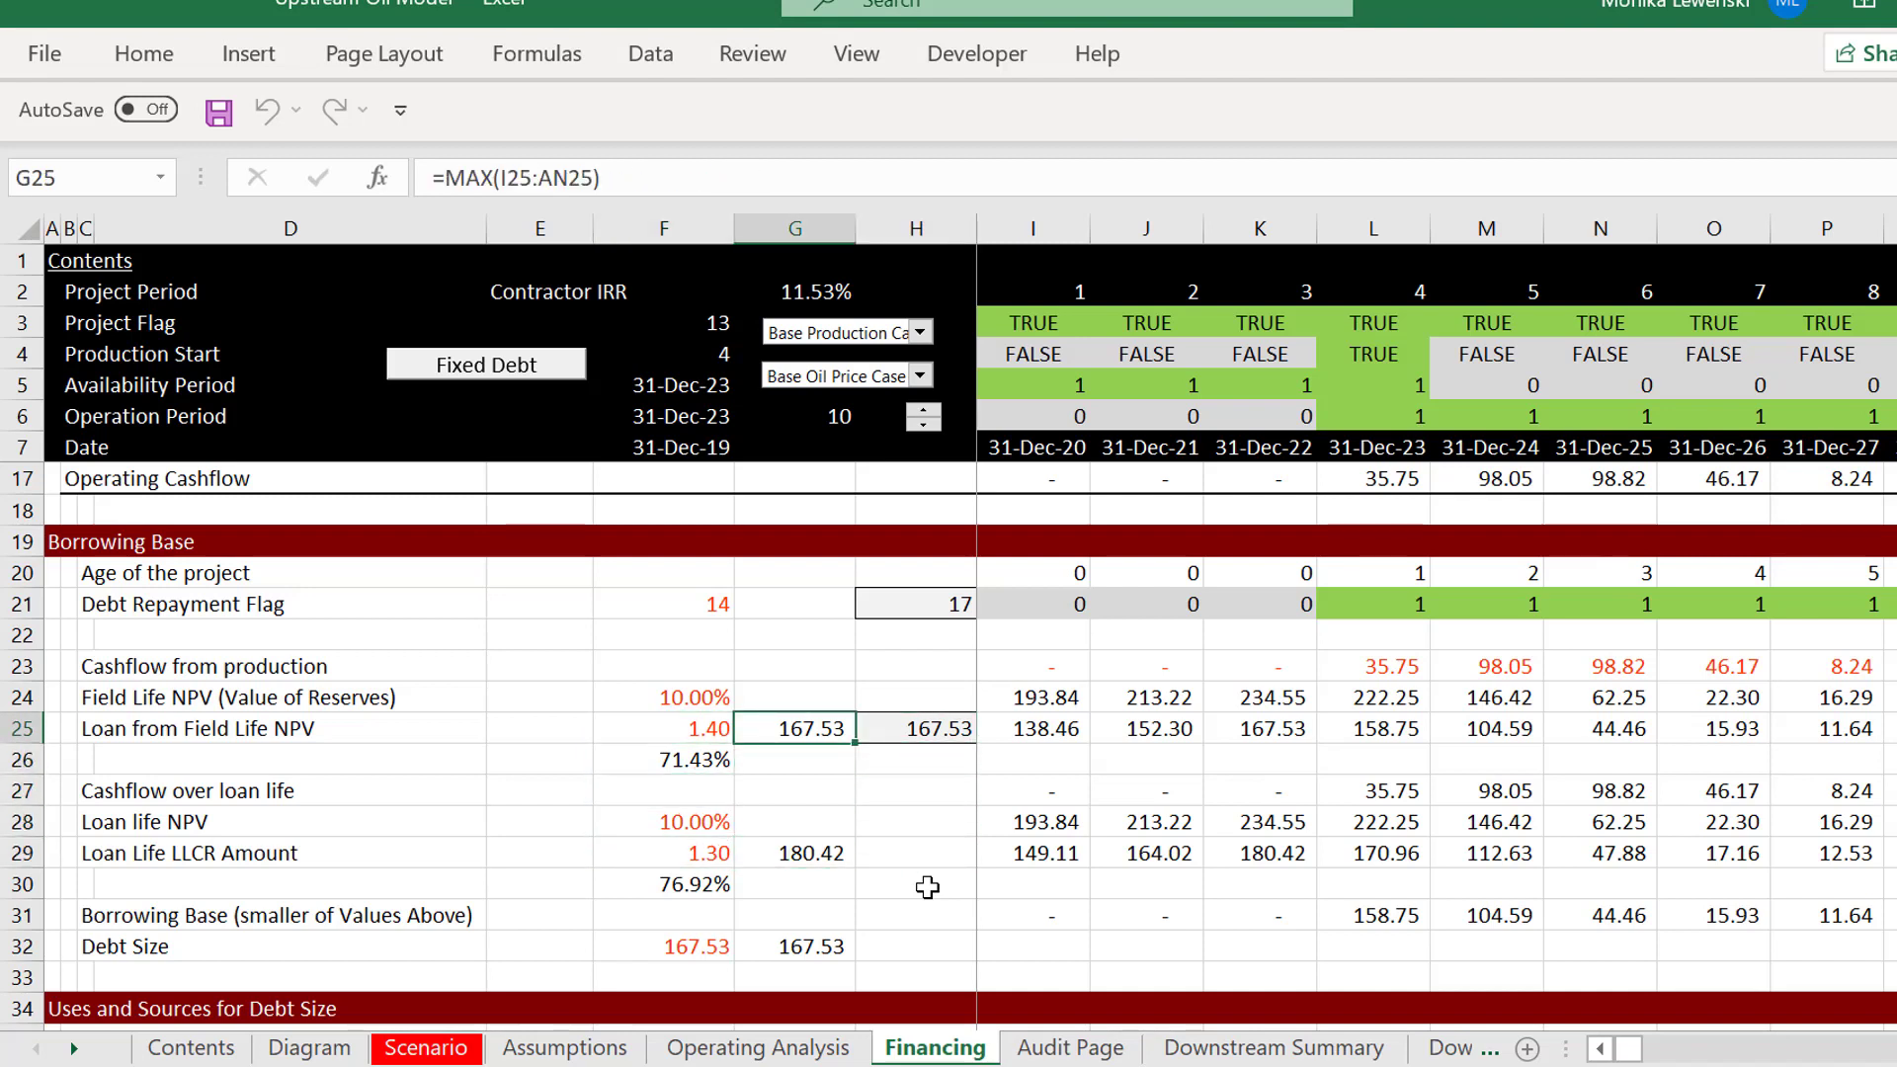
Examine the Debt Size formula in G32 that takes the smaller of the loan amounts in G29 and G25.
{"action": "key", "text": "Down"}
{"action": "key", "text": "Down"}
{"action": "key", "text": "Down"}
{"action": "key", "text": "Down"}
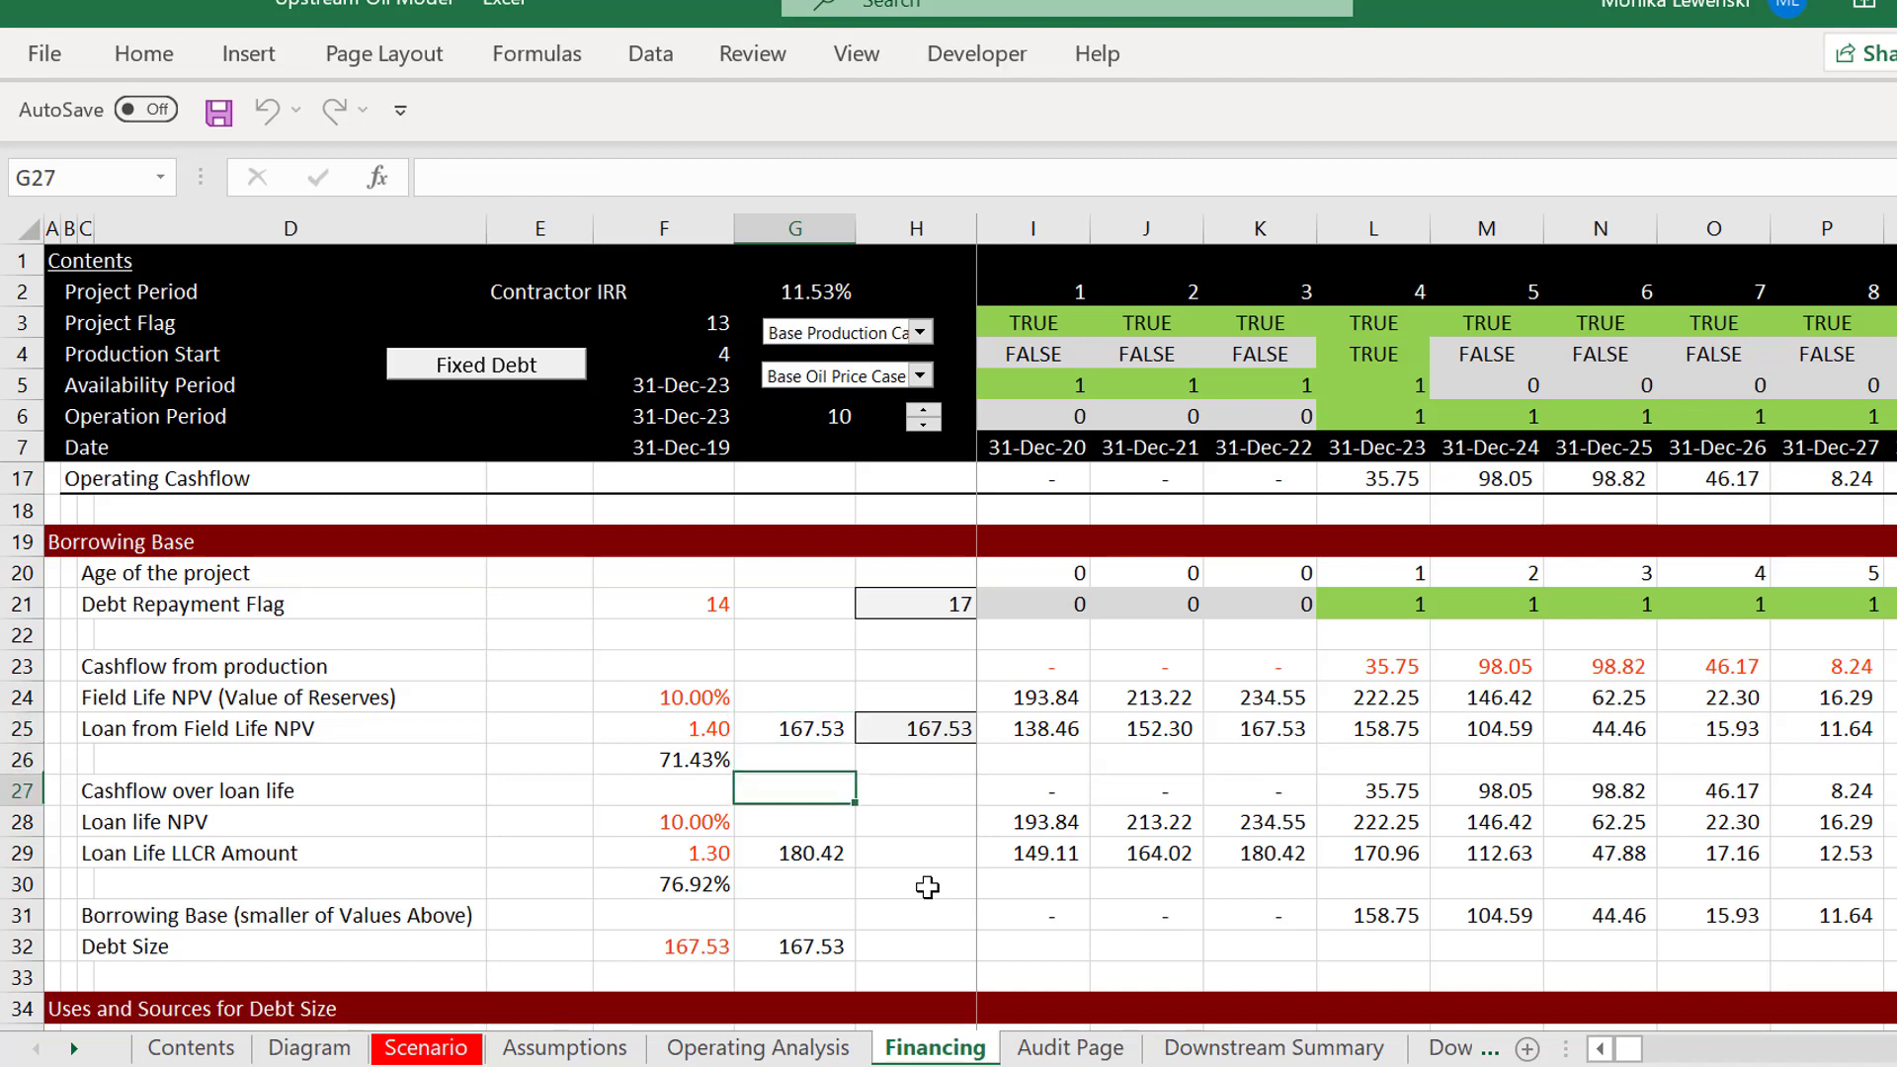
{"action": "key", "text": "Down"}
{"action": "key", "text": "Down"}
{"action": "key", "text": "Down"}
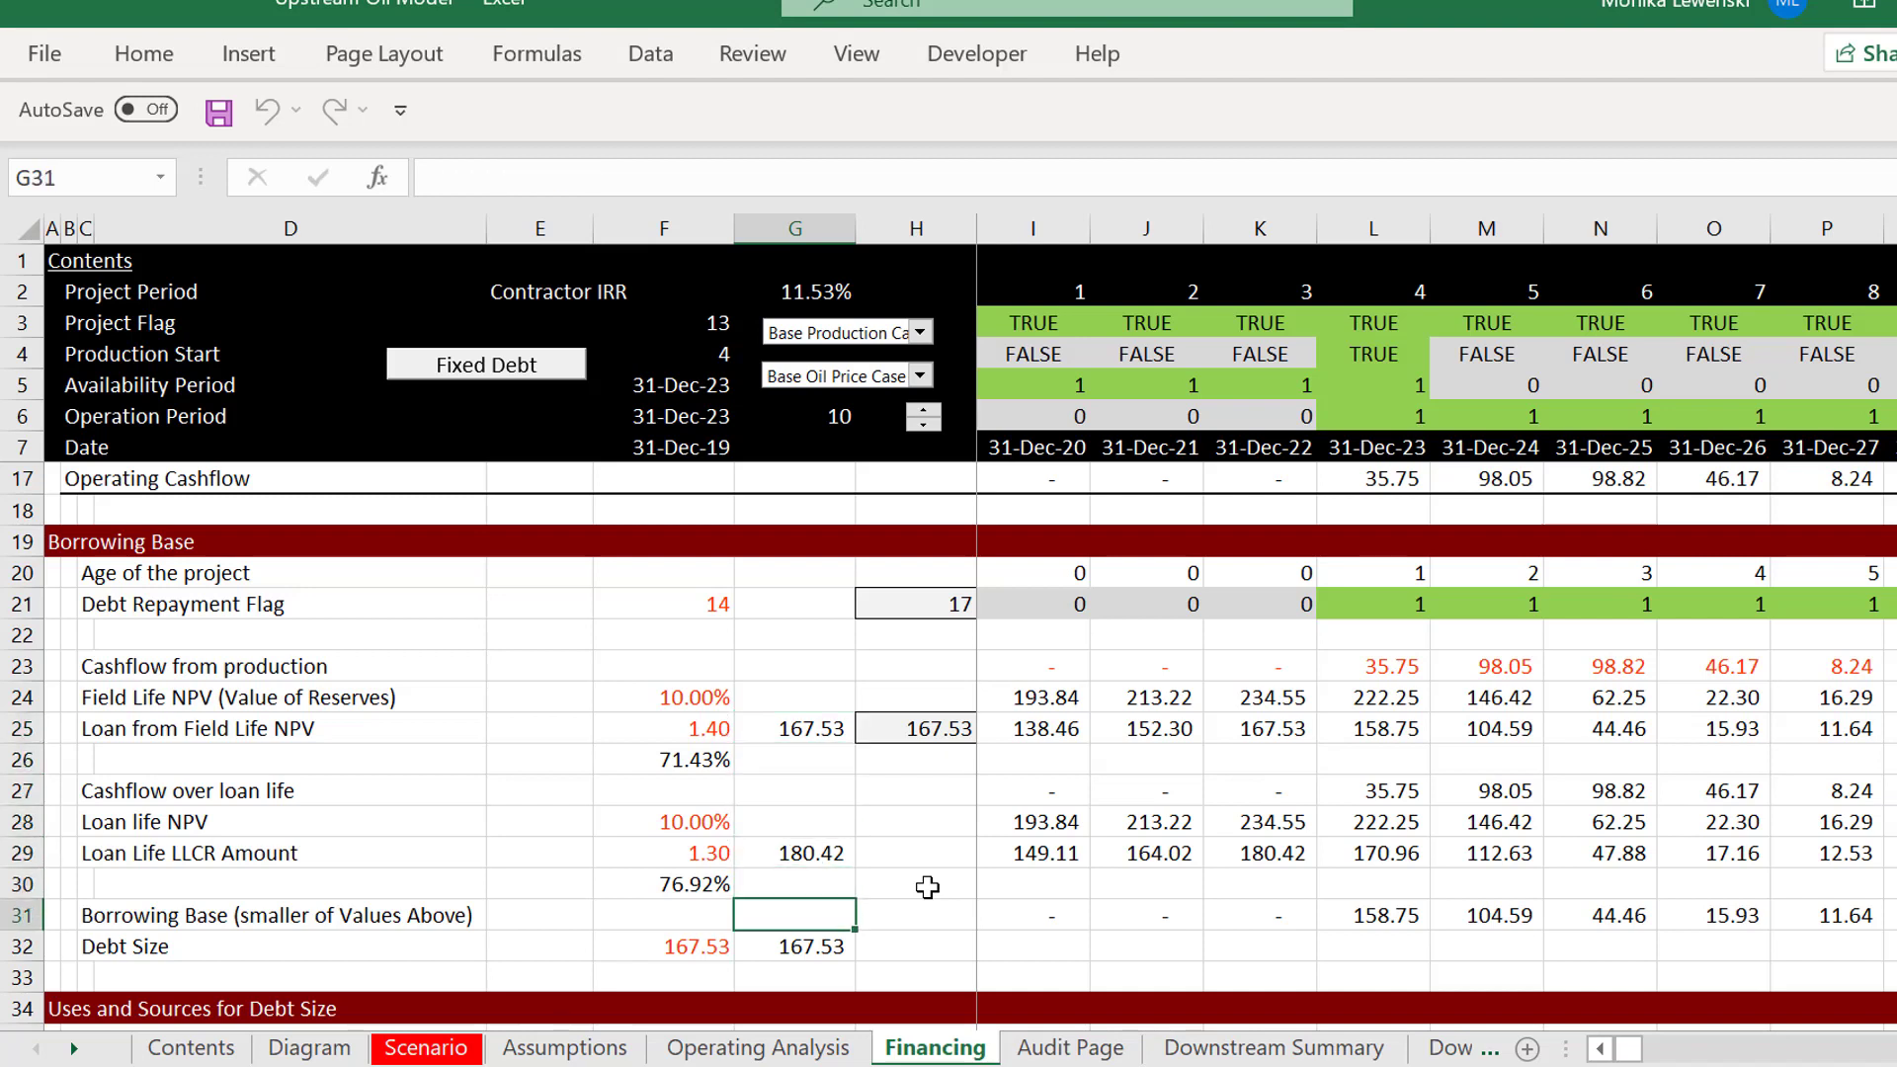
{"action": "key", "text": "Left"}
{"action": "key", "text": "Right"}
{"action": "key", "text": "F2"}
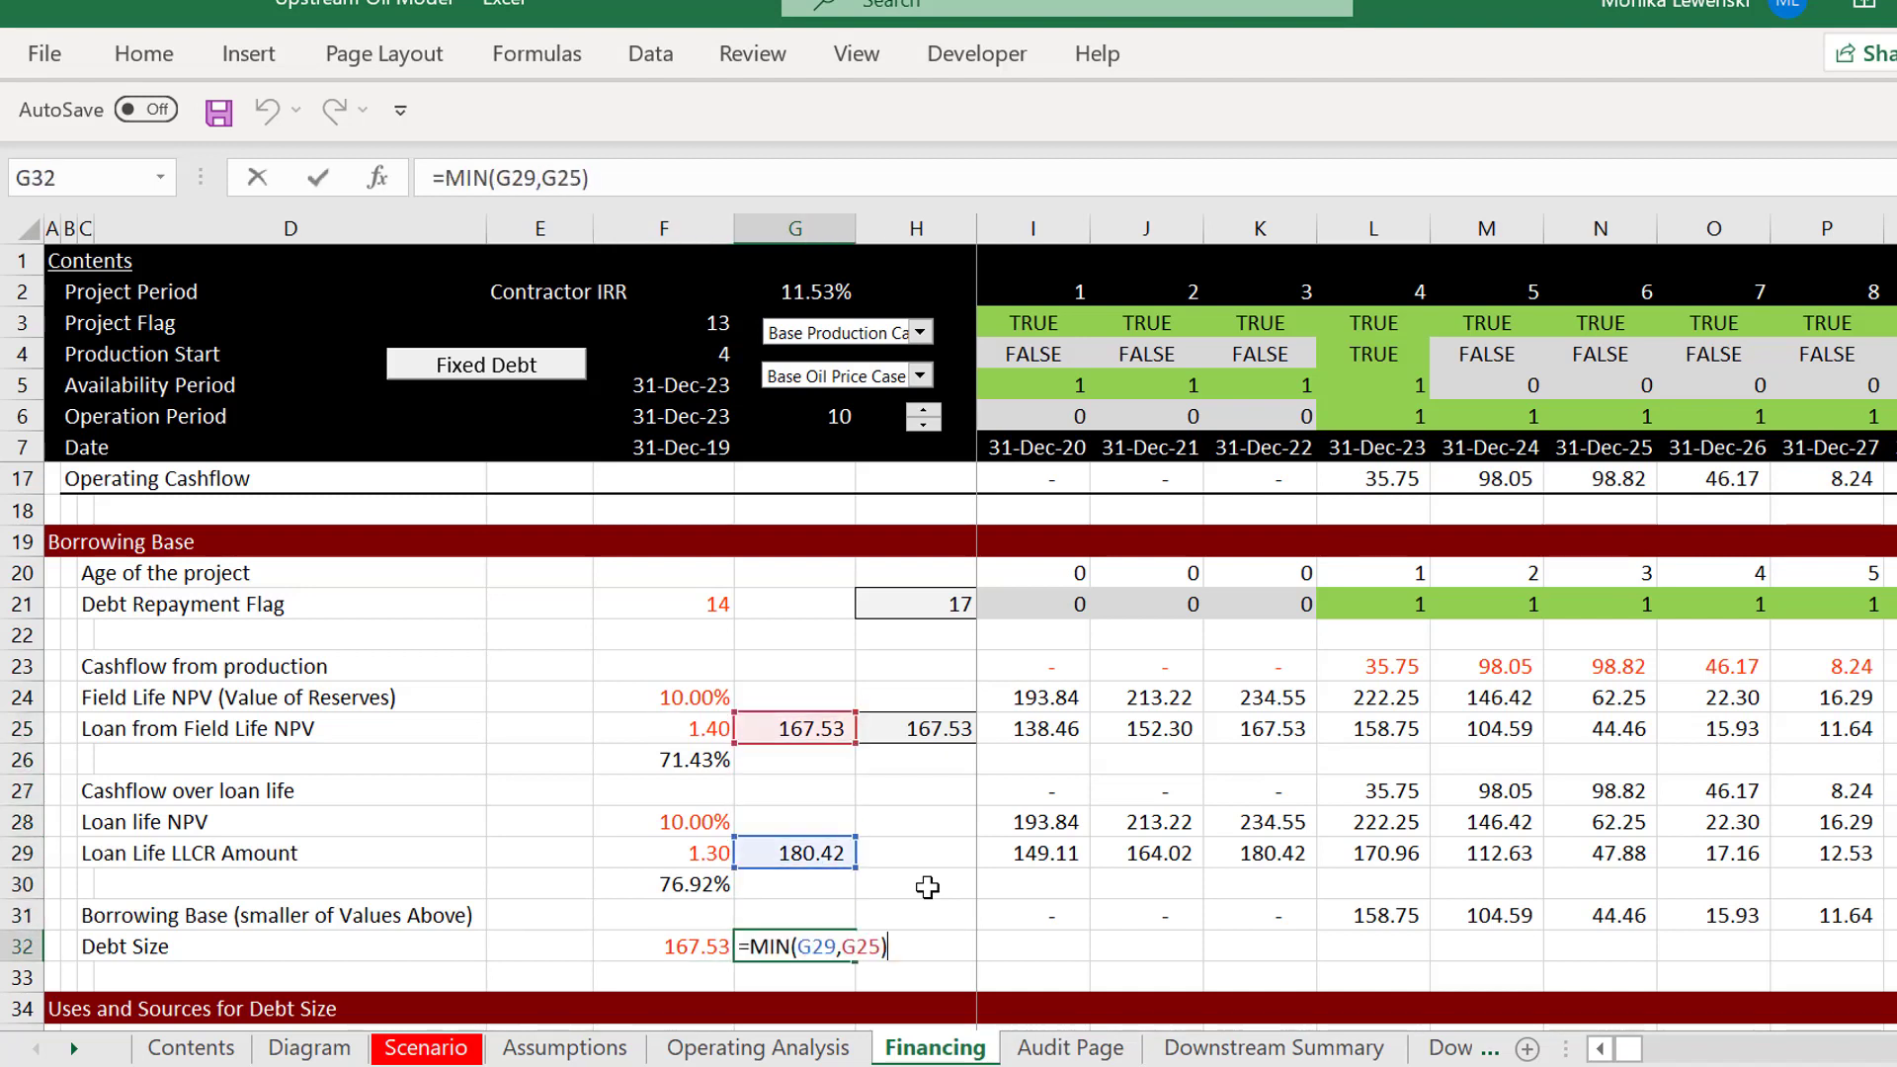
{"action": "key", "text": "Escape"}
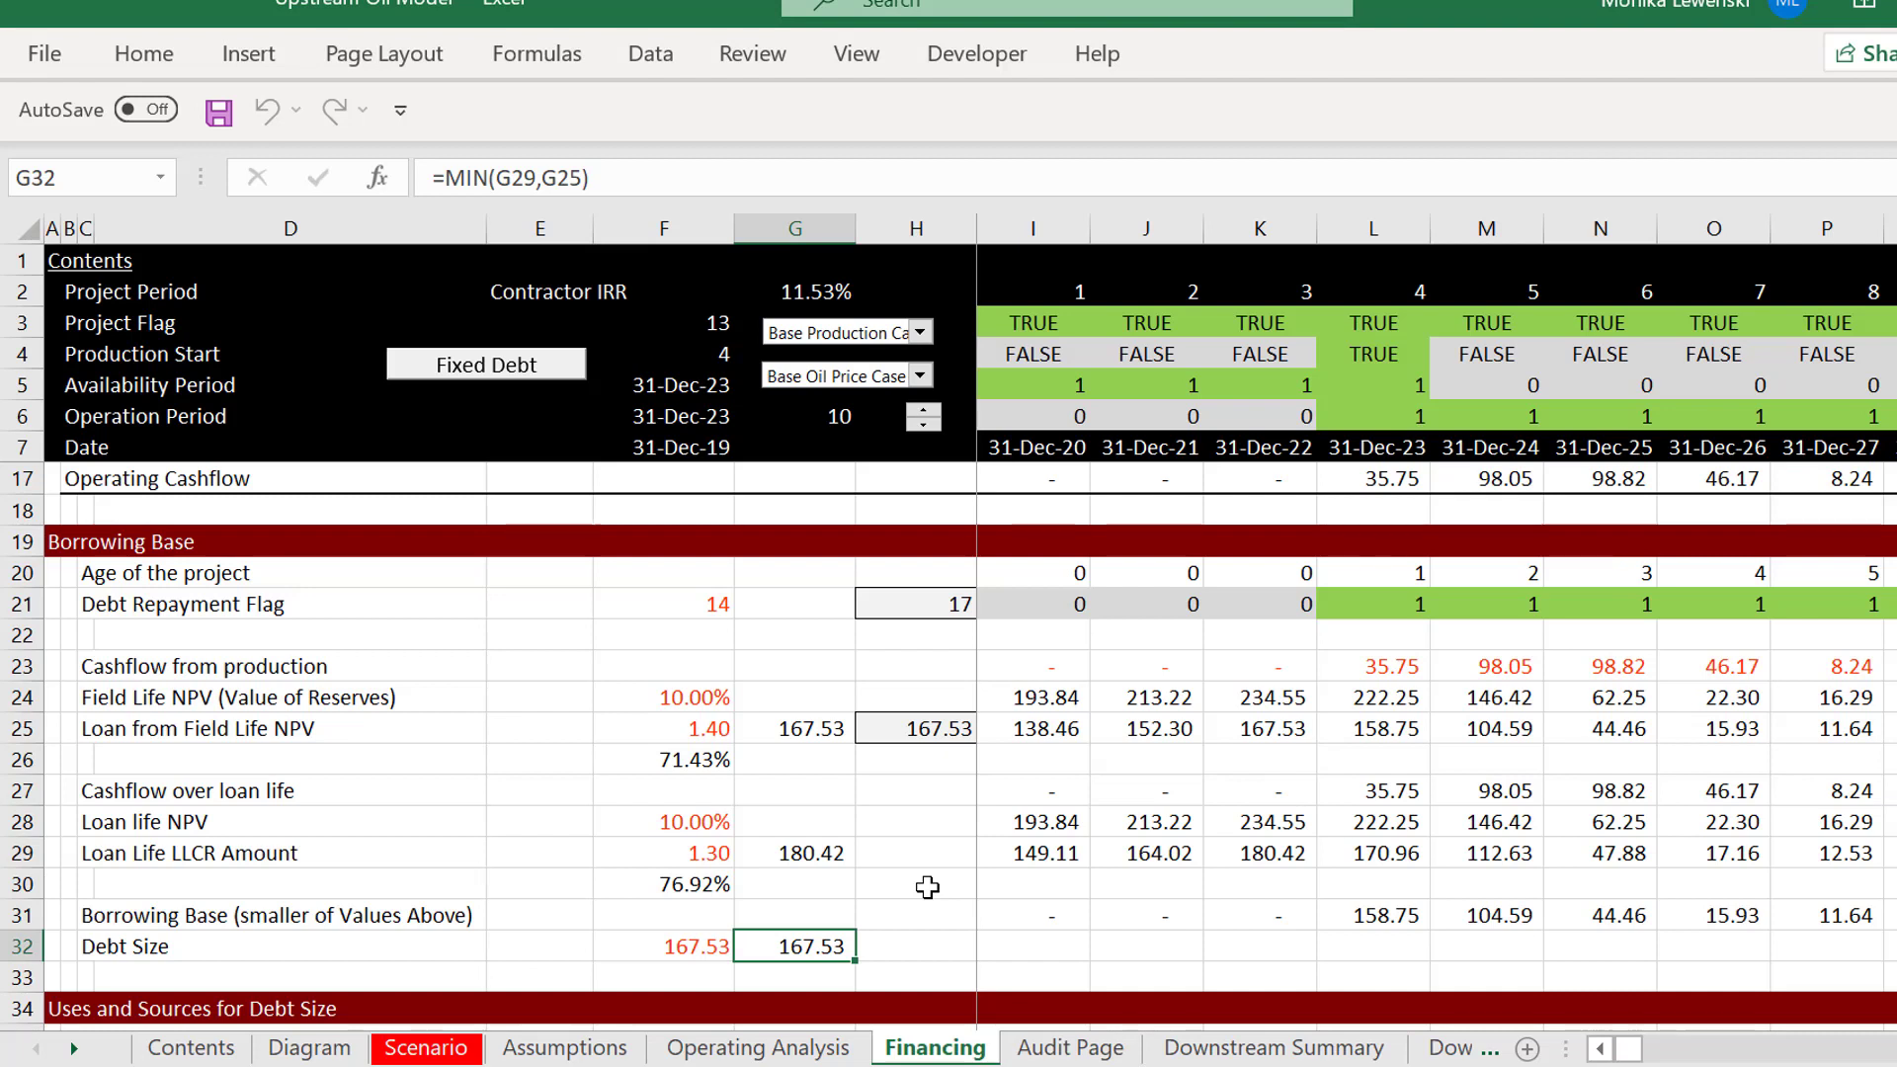
Examine the Debt row under Sources of Funds, including the debt share formula in G45 and the yearly draw formula in I45.
{"action": "key", "text": "Down"}
{"action": "key", "text": "Down"}
{"action": "key", "text": "Down"}
{"action": "key", "text": "Down"}
{"action": "key", "text": "Down"}
{"action": "key", "text": "Down"}
{"action": "key", "text": "Down"}
{"action": "key", "text": "Down"}
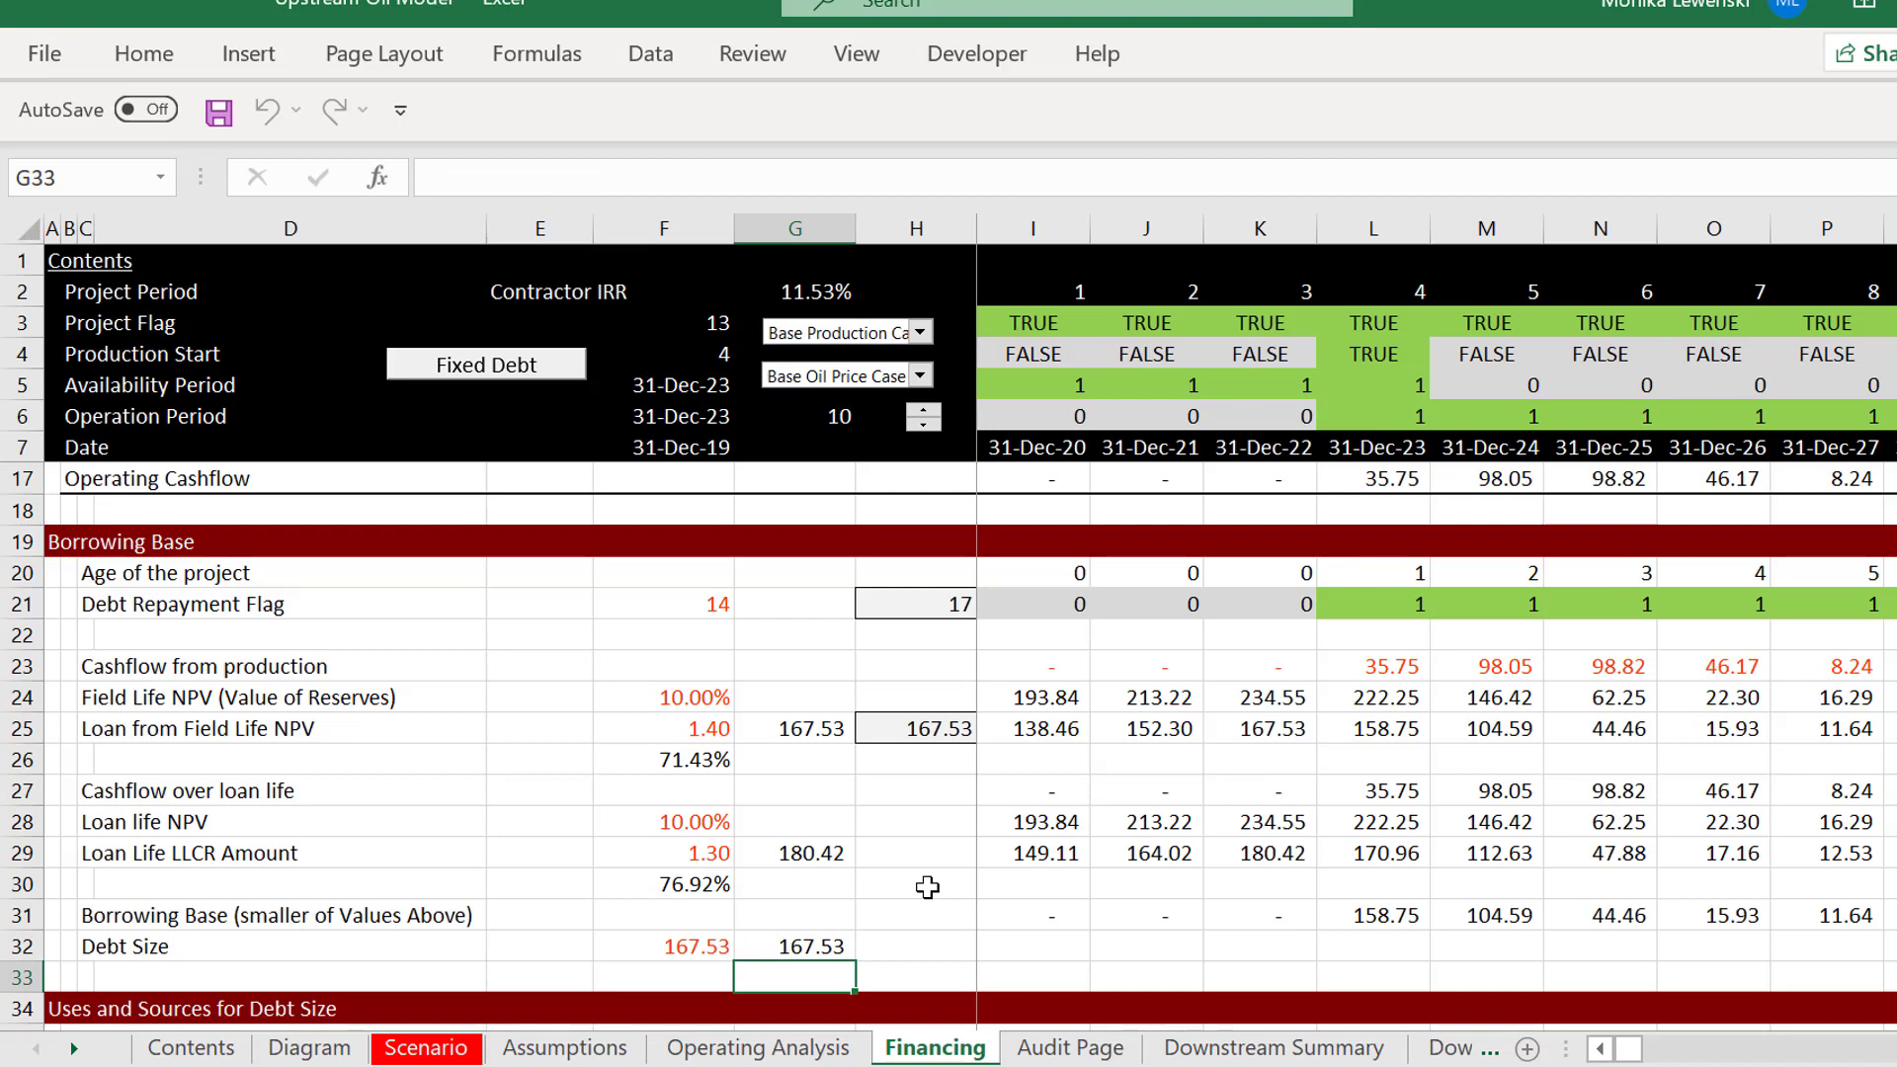
{"action": "key", "text": "Down"}
{"action": "key", "text": "Down"}
{"action": "key", "text": "Down"}
{"action": "key", "text": "Down"}
{"action": "key", "text": "Down"}
{"action": "key", "text": "Down"}
{"action": "key", "text": "Down"}
{"action": "key", "text": "Down"}
{"action": "key", "text": "Down"}
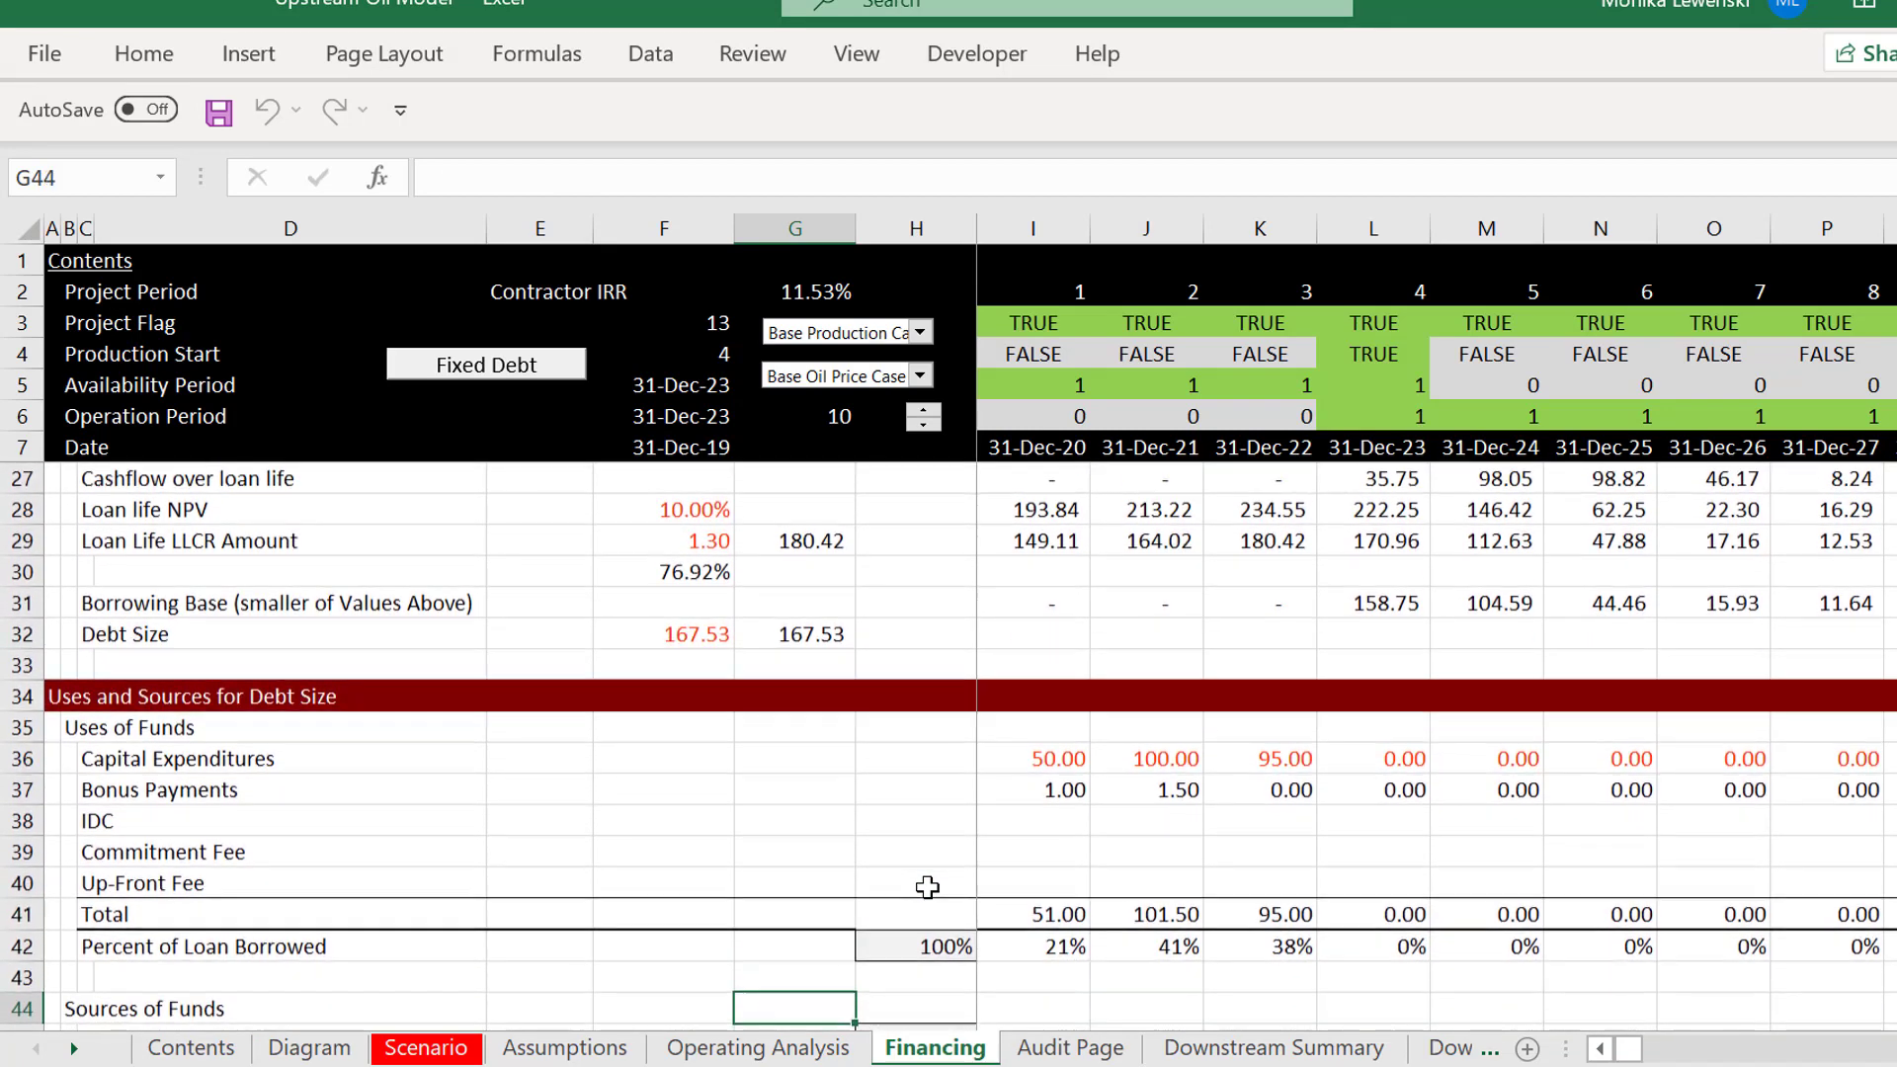
{"action": "key", "text": "Up"}
{"action": "key", "text": "Up"}
{"action": "key", "text": "Up"}
{"action": "key", "text": "Up"}
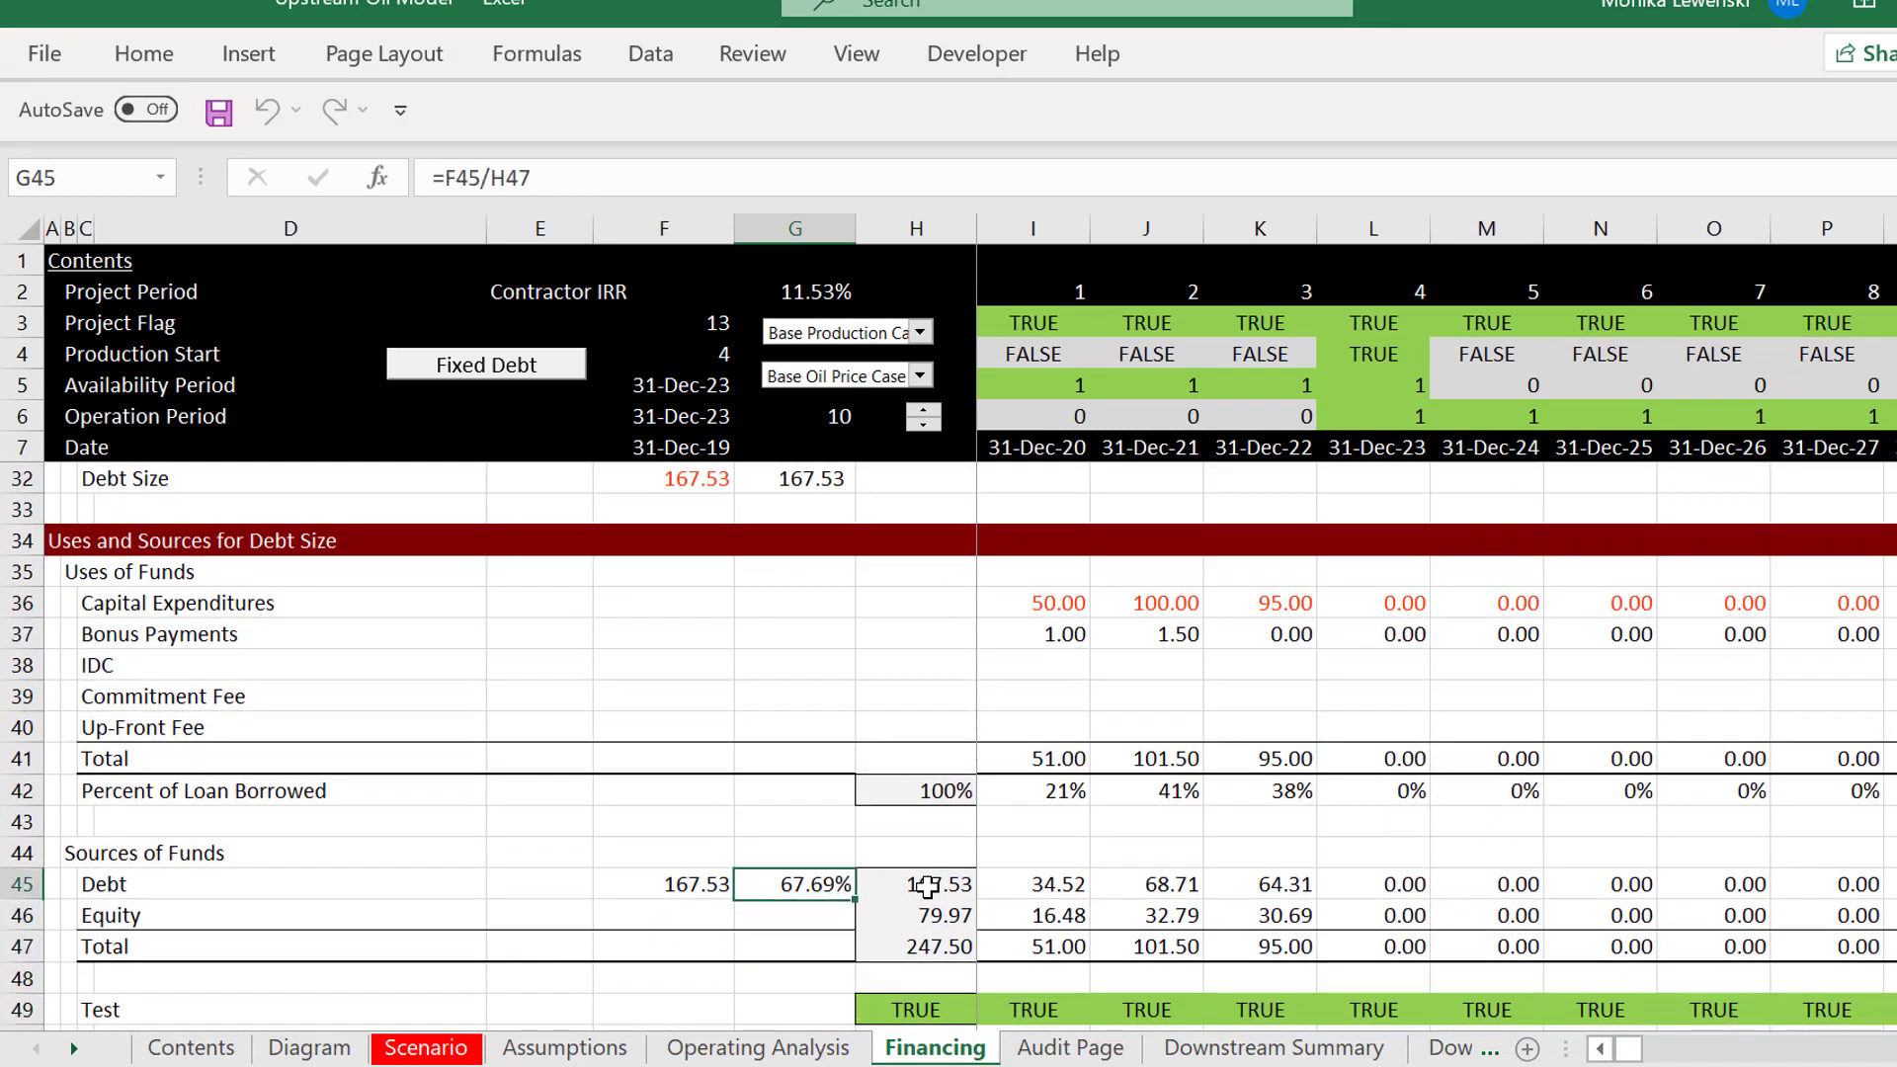
{"action": "key", "text": "Left"}
{"action": "key", "text": "Left"}
{"action": "key", "text": "Right"}
{"action": "key", "text": "Right"}
{"action": "key", "text": "Right"}
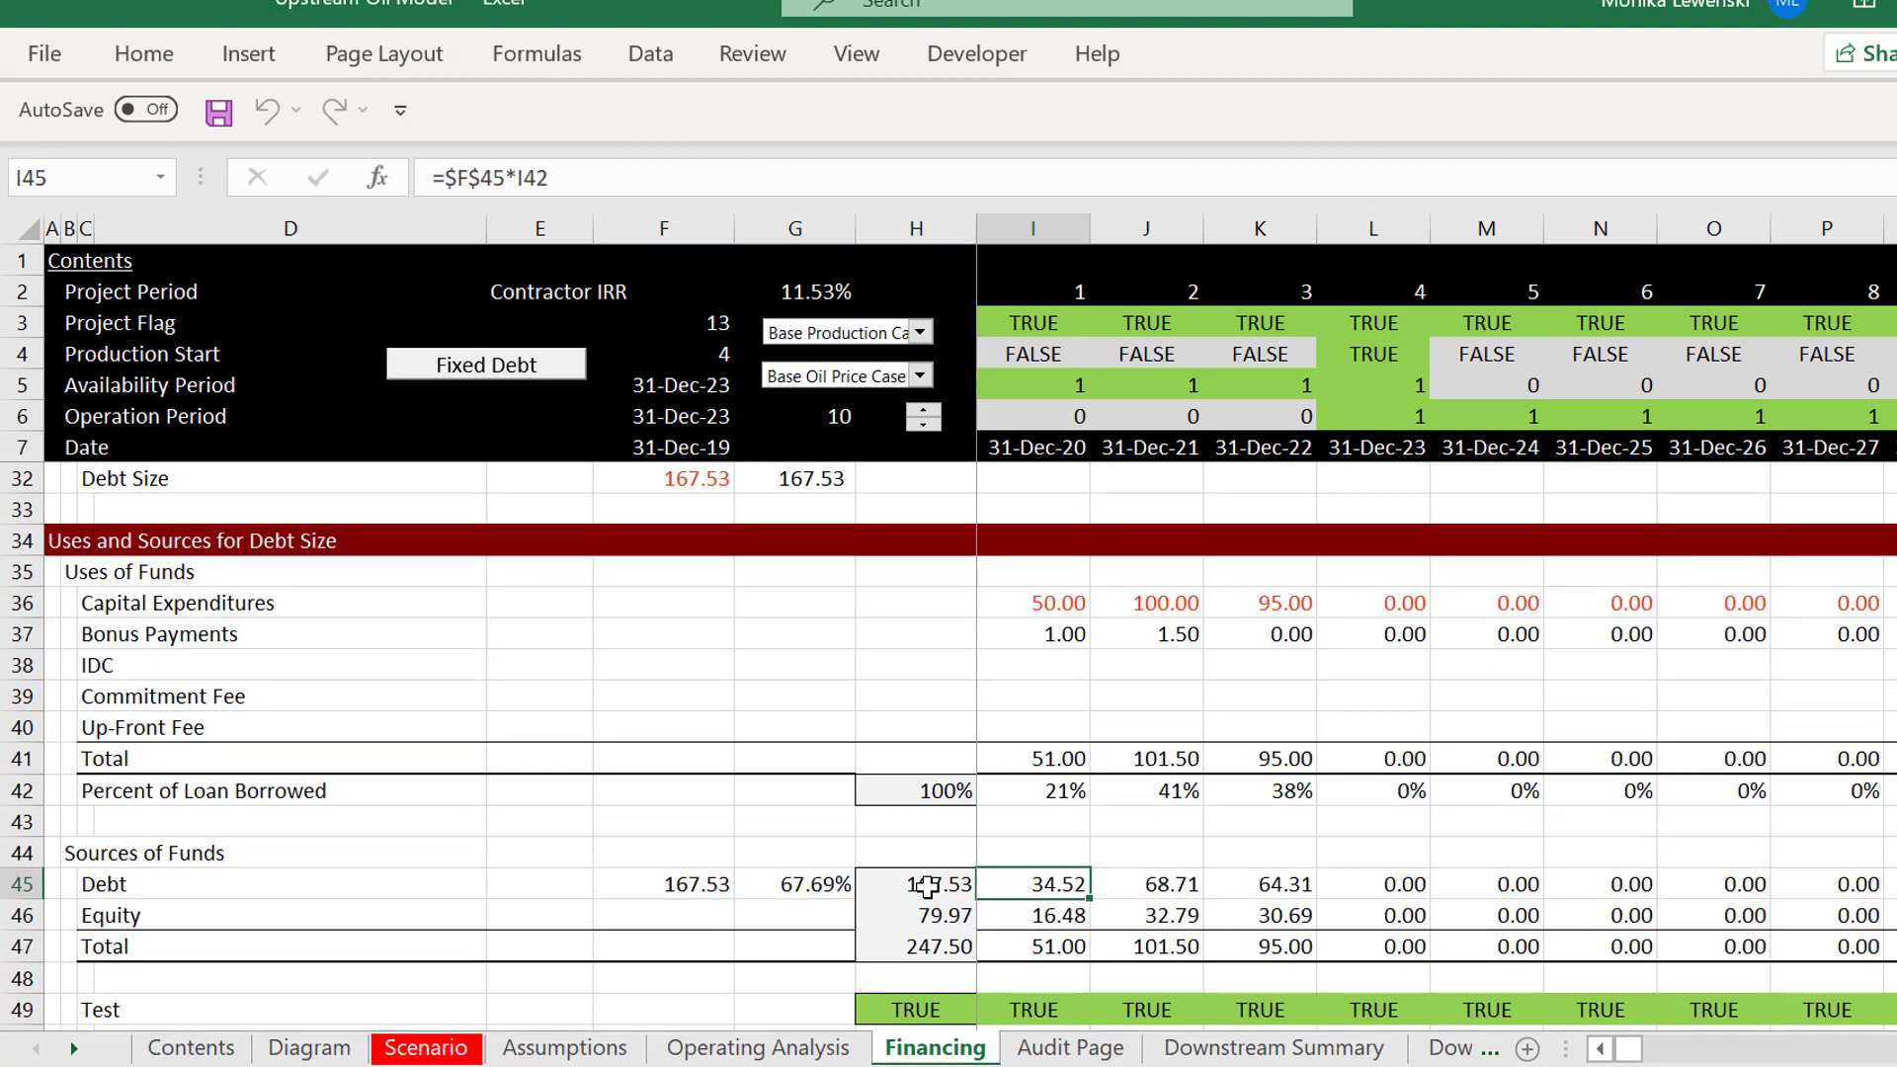
Trace the Percent of Loan Borrowed formula in I42 up through the uses of funds to Capital Expenditures in I36.
{"action": "key", "text": "Up"}
{"action": "key", "text": "Up"}
{"action": "key", "text": "Up"}
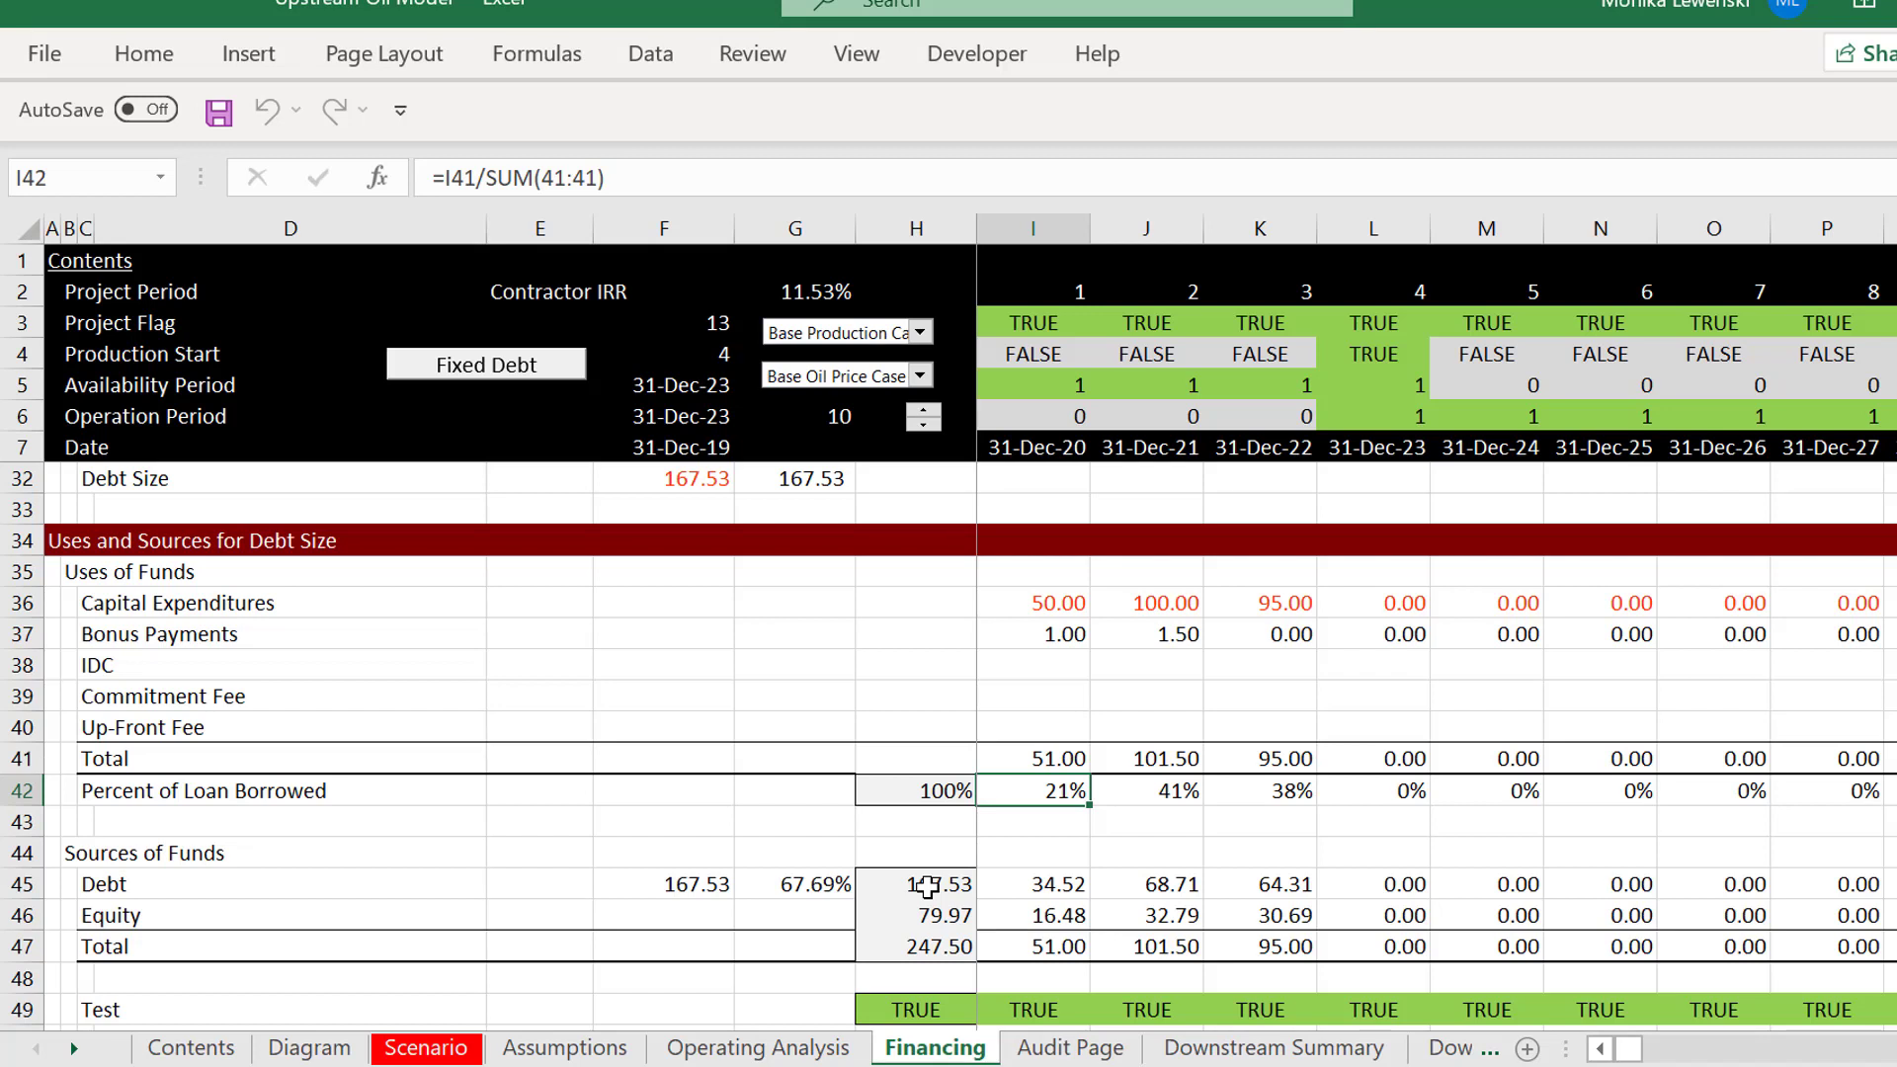
{"action": "key", "text": "Up"}
{"action": "key", "text": "Up"}
{"action": "key", "text": "Up"}
{"action": "key", "text": "Up"}
{"action": "key", "text": "Up"}
{"action": "key", "text": "Up"}
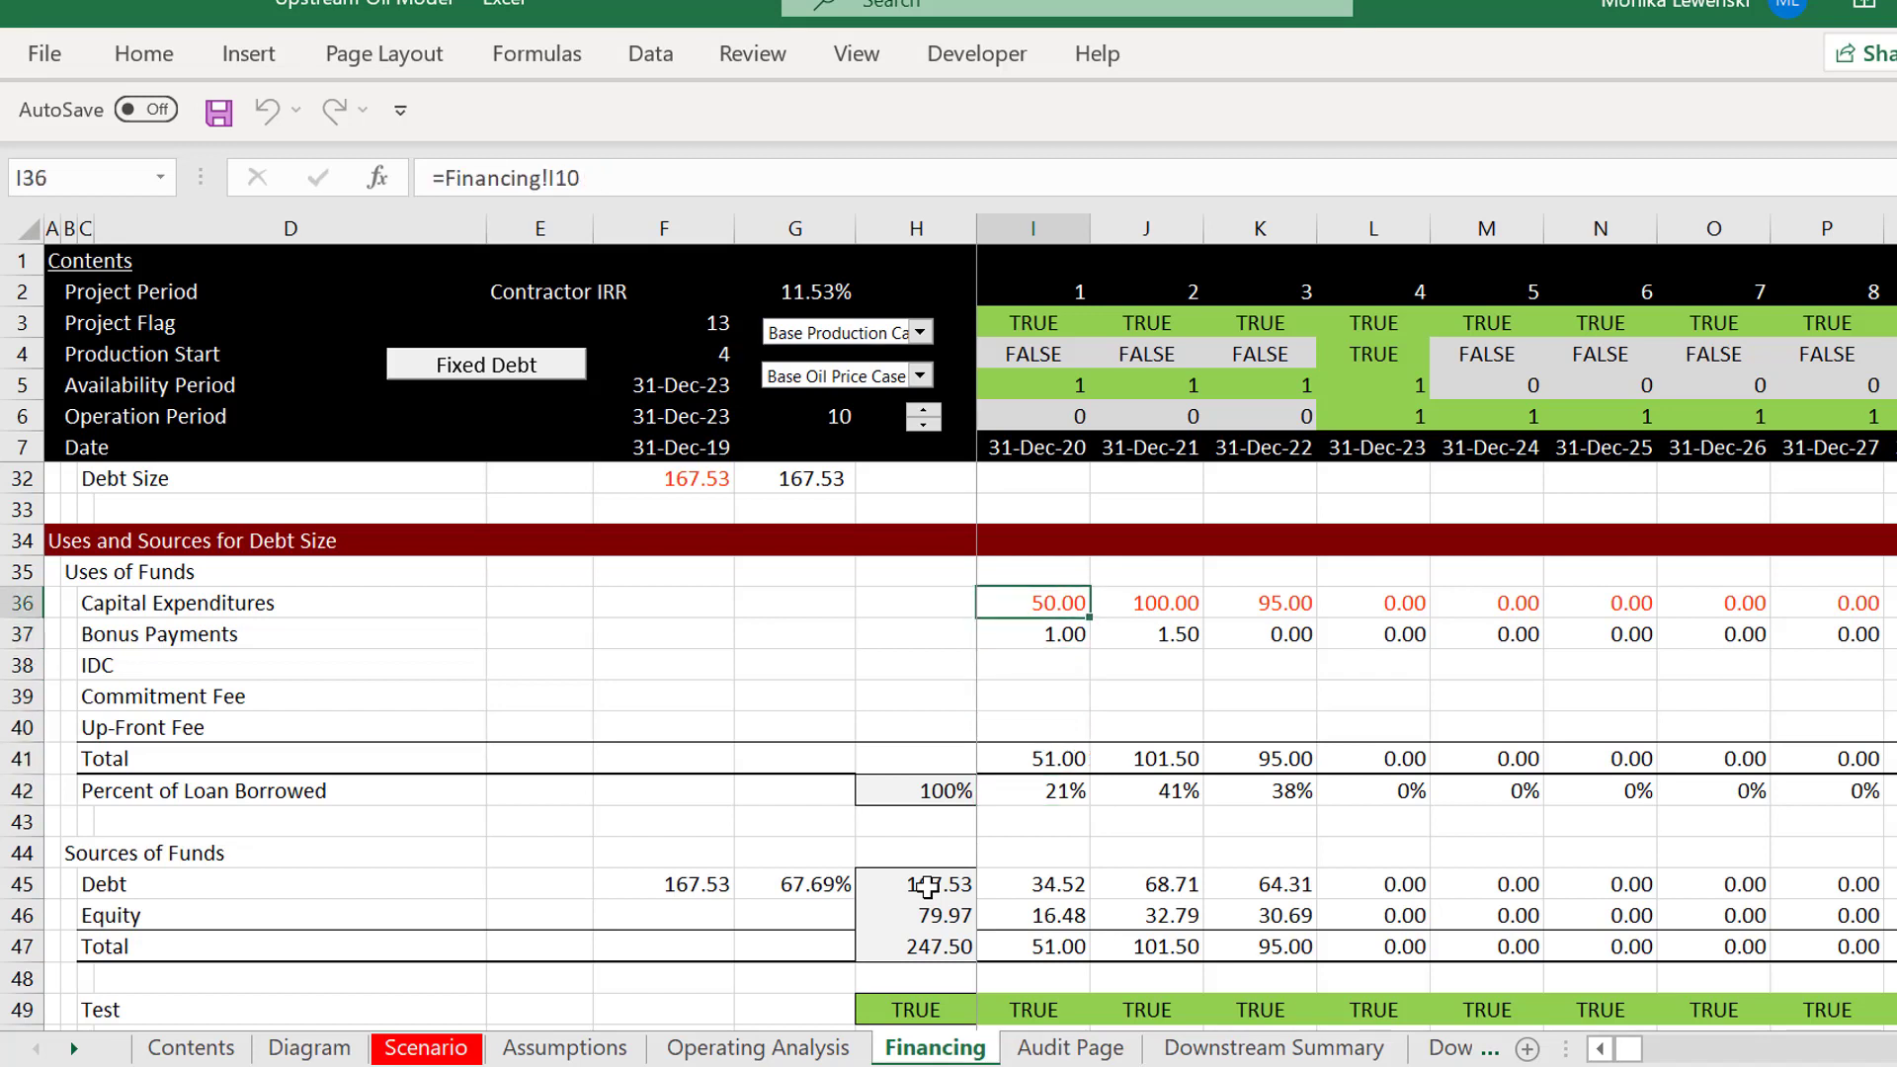
Review the Debt funding row again, from the debt share in G45 across the annual draws in I45 to K45.
{"action": "key", "text": "Down"}
{"action": "key", "text": "Down"}
{"action": "key", "text": "Down"}
{"action": "key", "text": "Down"}
{"action": "key", "text": "Down"}
{"action": "key", "text": "Down"}
{"action": "key", "text": "Down"}
{"action": "key", "text": "Down"}
{"action": "key", "text": "Down"}
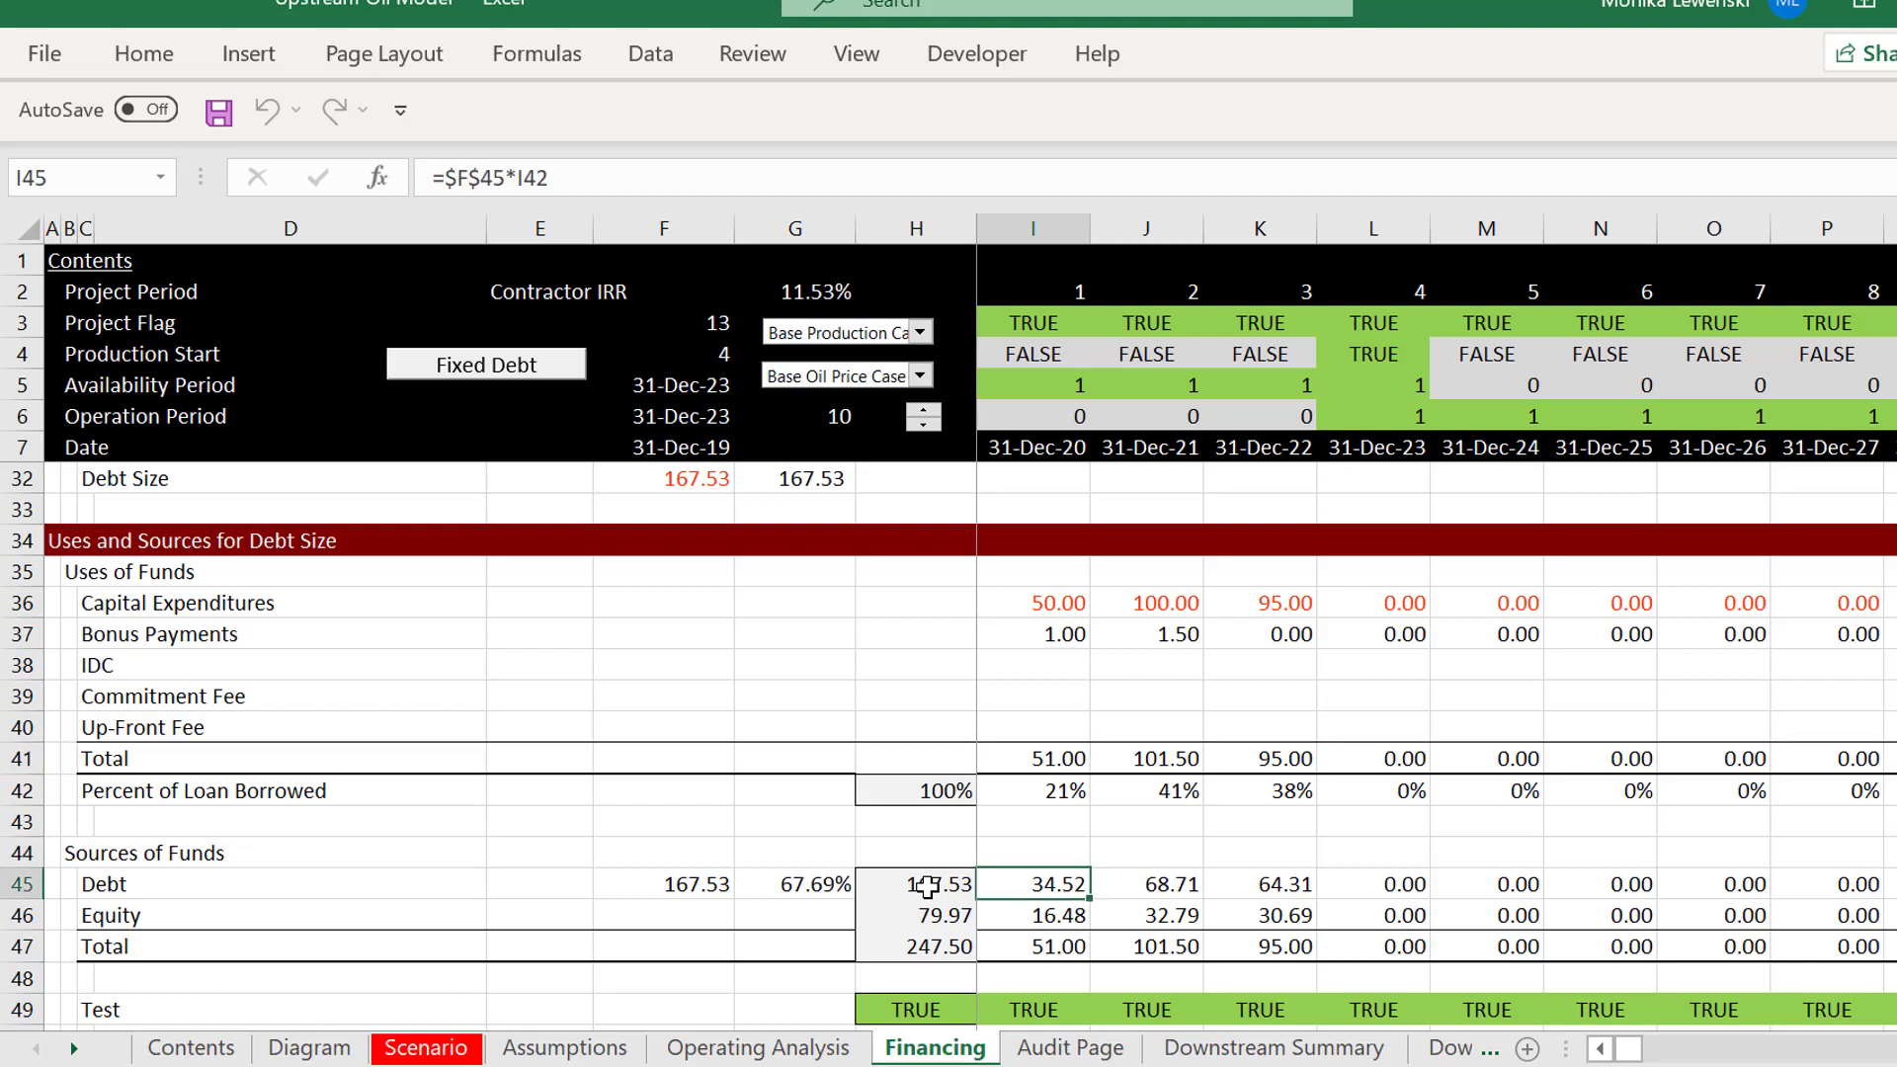
{"action": "key", "text": "Left"}
{"action": "key", "text": "Left"}
{"action": "key", "text": "Left"}
{"action": "key", "text": "Right"}
{"action": "key", "text": "Right"}
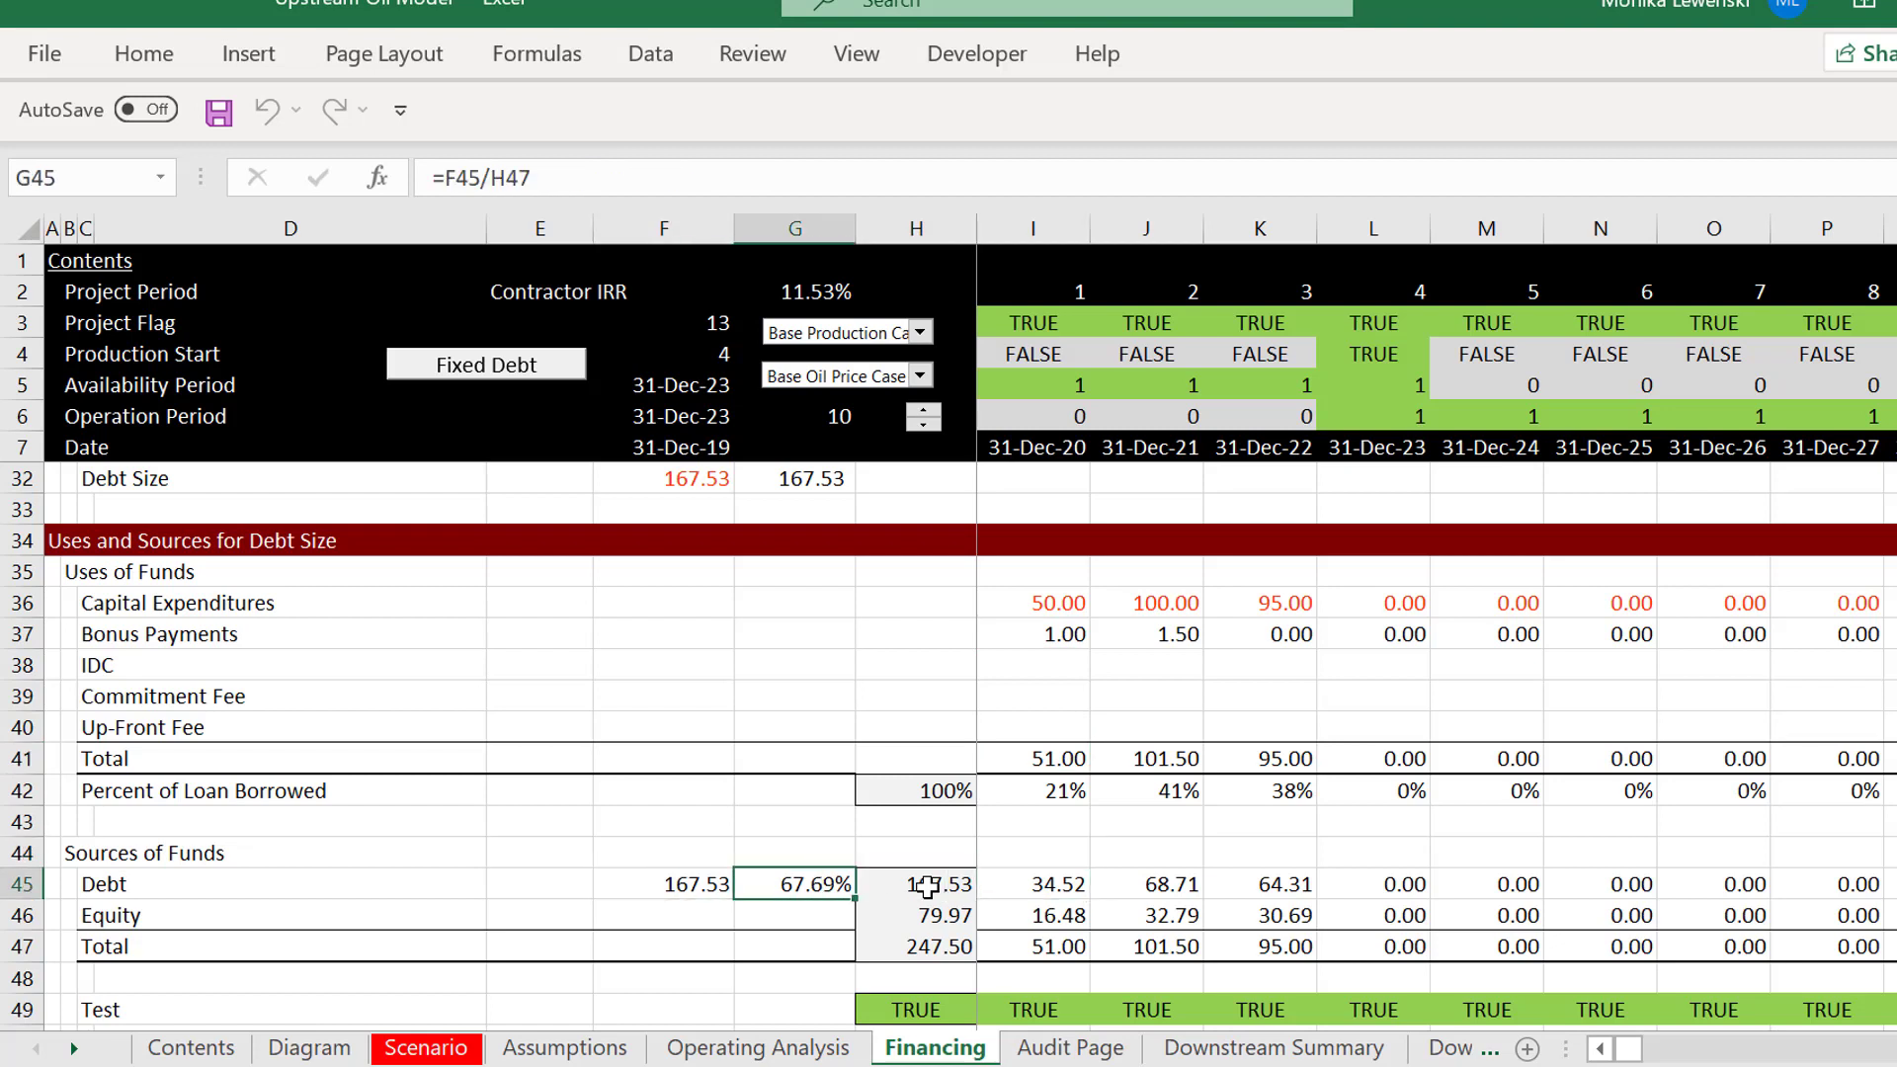
{"action": "key", "text": "Right"}
{"action": "key", "text": "Right"}
{"action": "key", "text": "Right"}
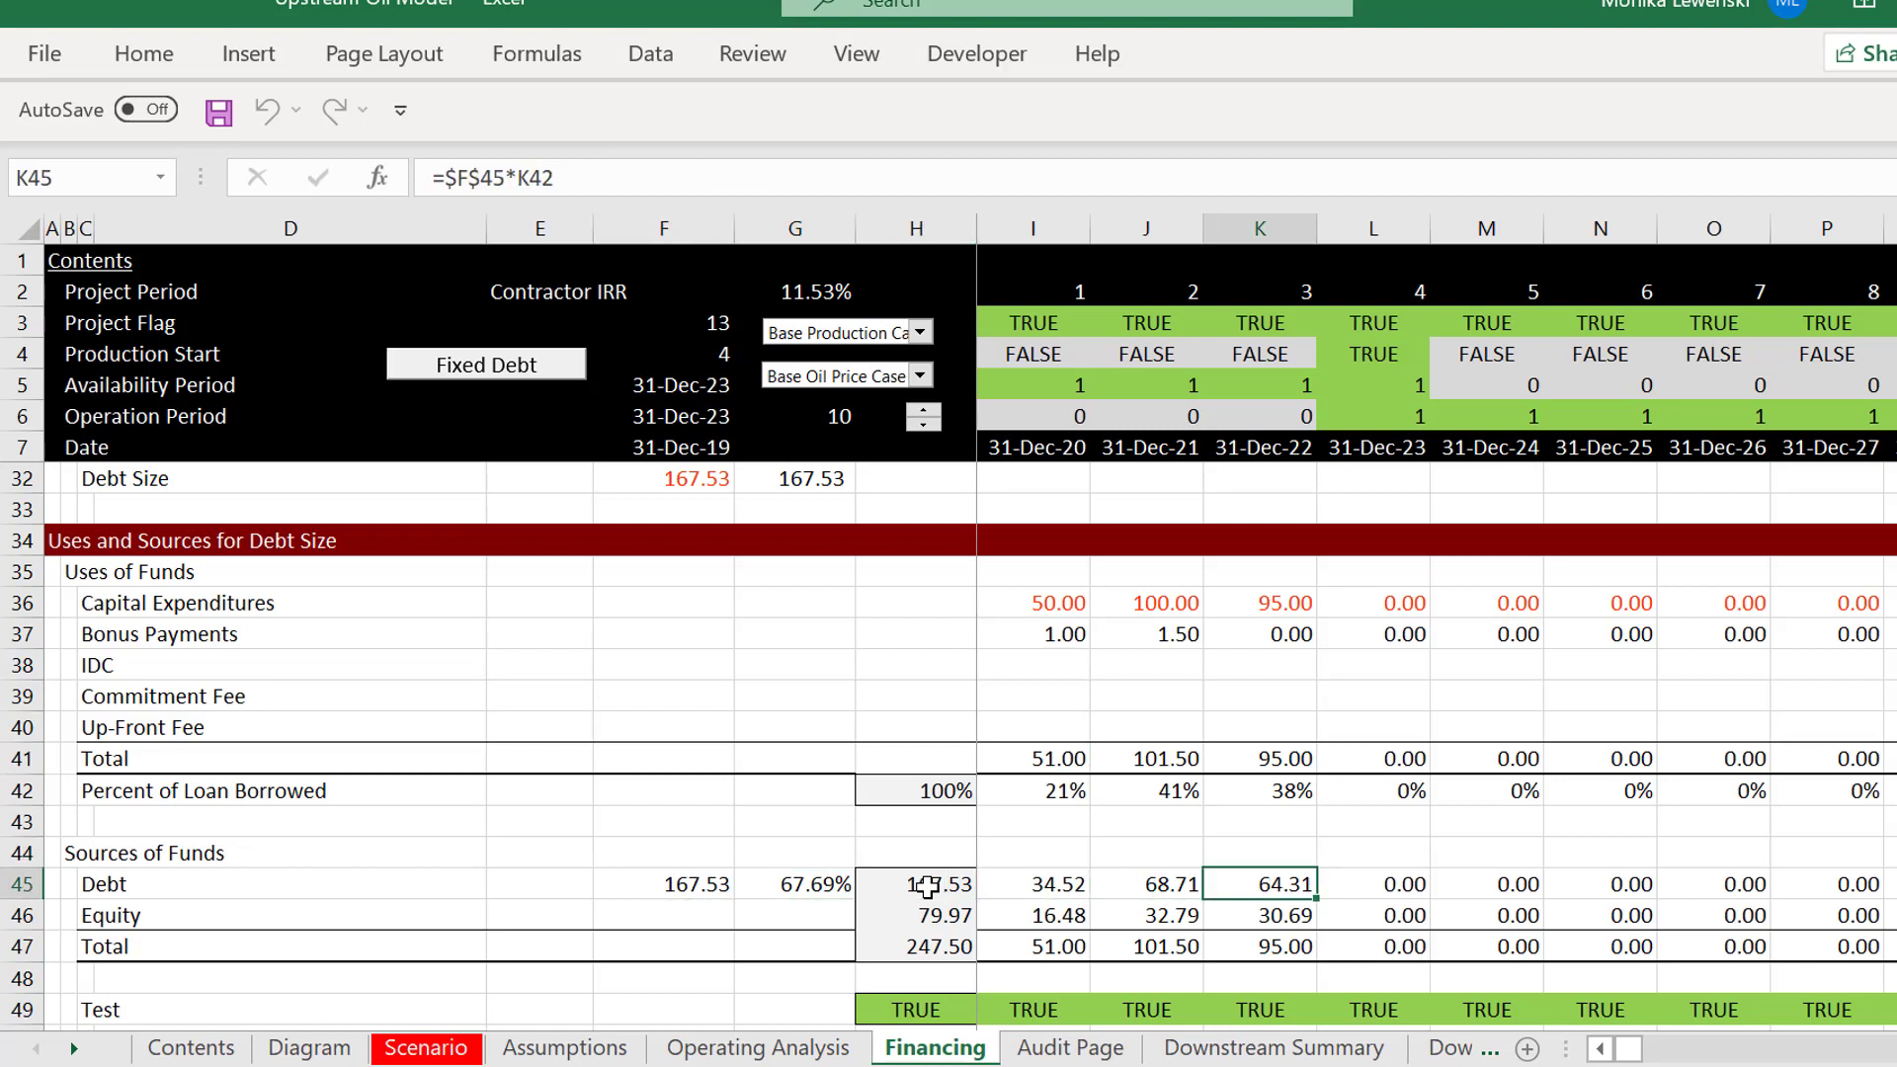
Delete the block of twelve surplus blank rows starting at row 53 under the Debt Repayment heading.
{"action": "key", "text": "Down"}
{"action": "key", "text": "Down"}
{"action": "key", "text": "Down"}
{"action": "key", "text": "Down"}
{"action": "key", "text": "Down"}
{"action": "key", "text": "Down"}
{"action": "key", "text": "Down"}
{"action": "key", "text": "Down"}
{"action": "key", "text": "Down"}
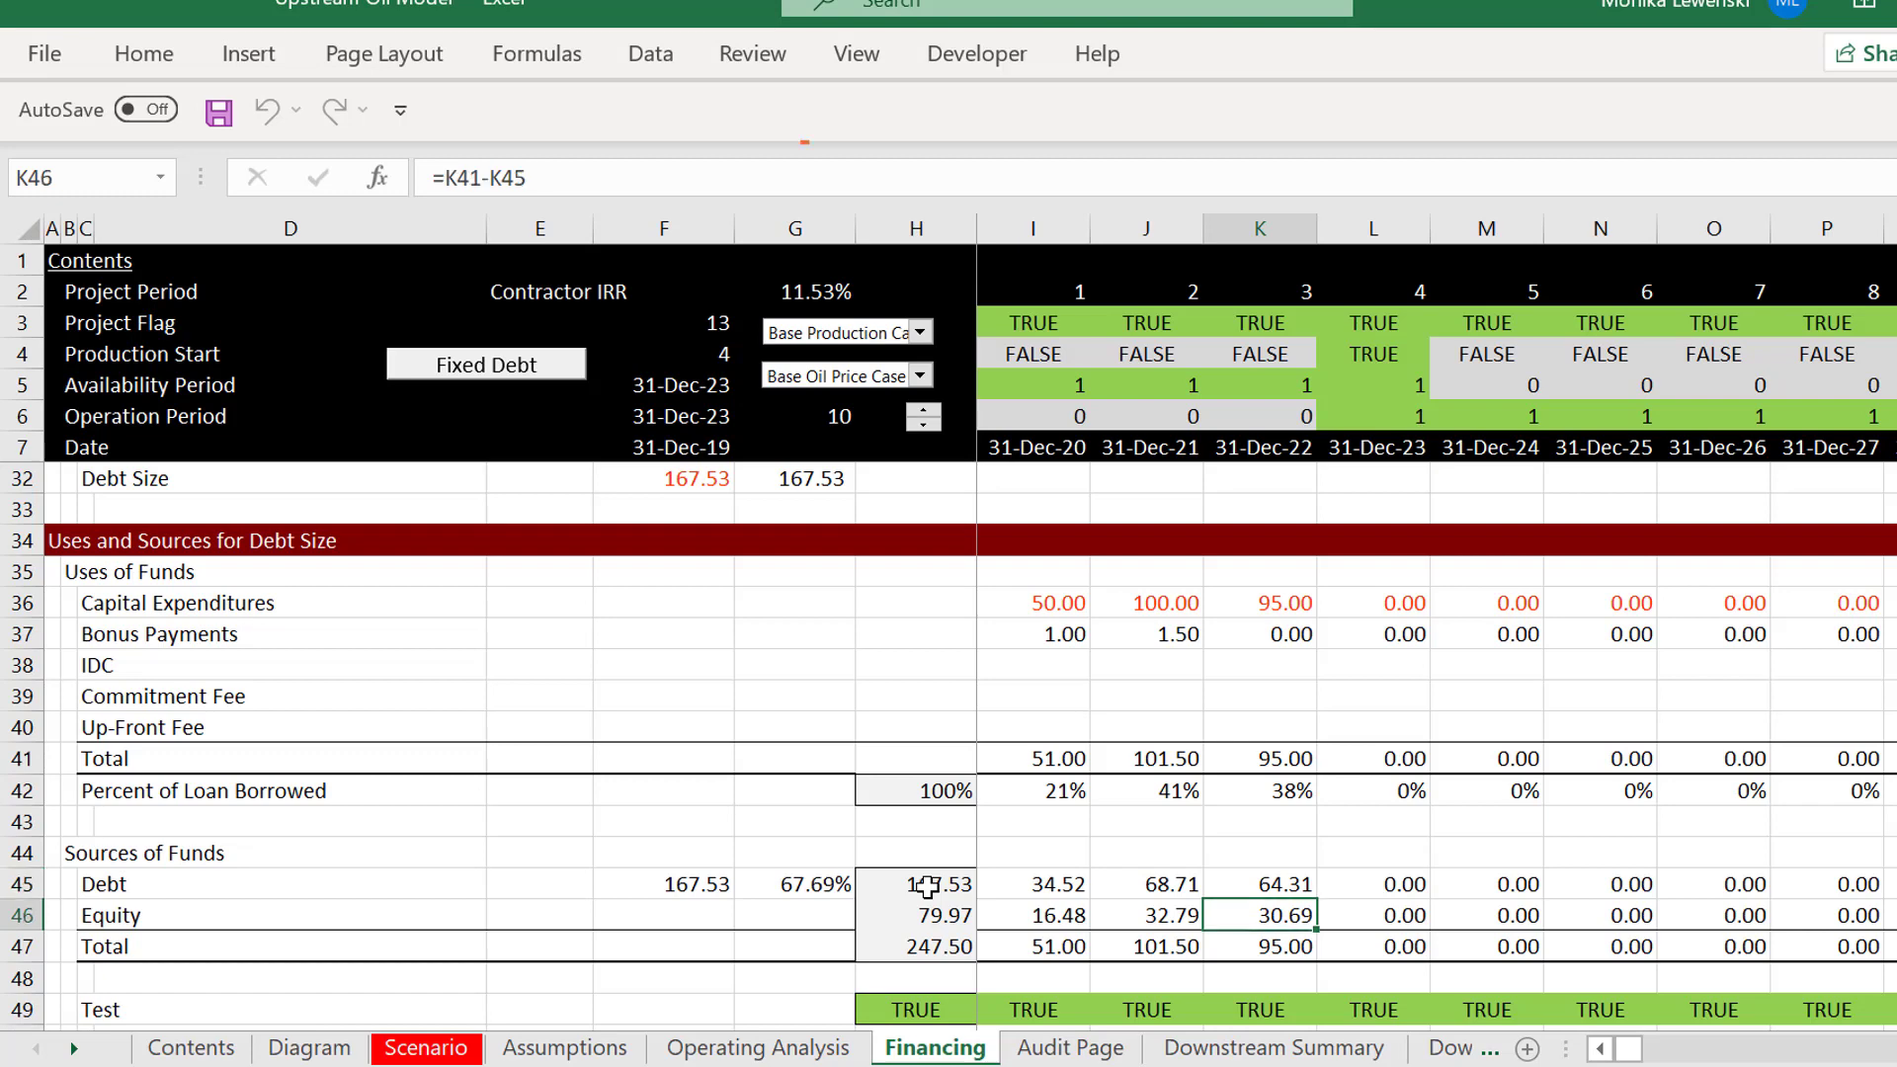
{"action": "key", "text": "Down"}
{"action": "key", "text": "Down"}
{"action": "key", "text": "Down"}
{"action": "key", "text": "Down"}
{"action": "key", "text": "Down"}
{"action": "key", "text": "Down"}
{"action": "key", "text": "Down"}
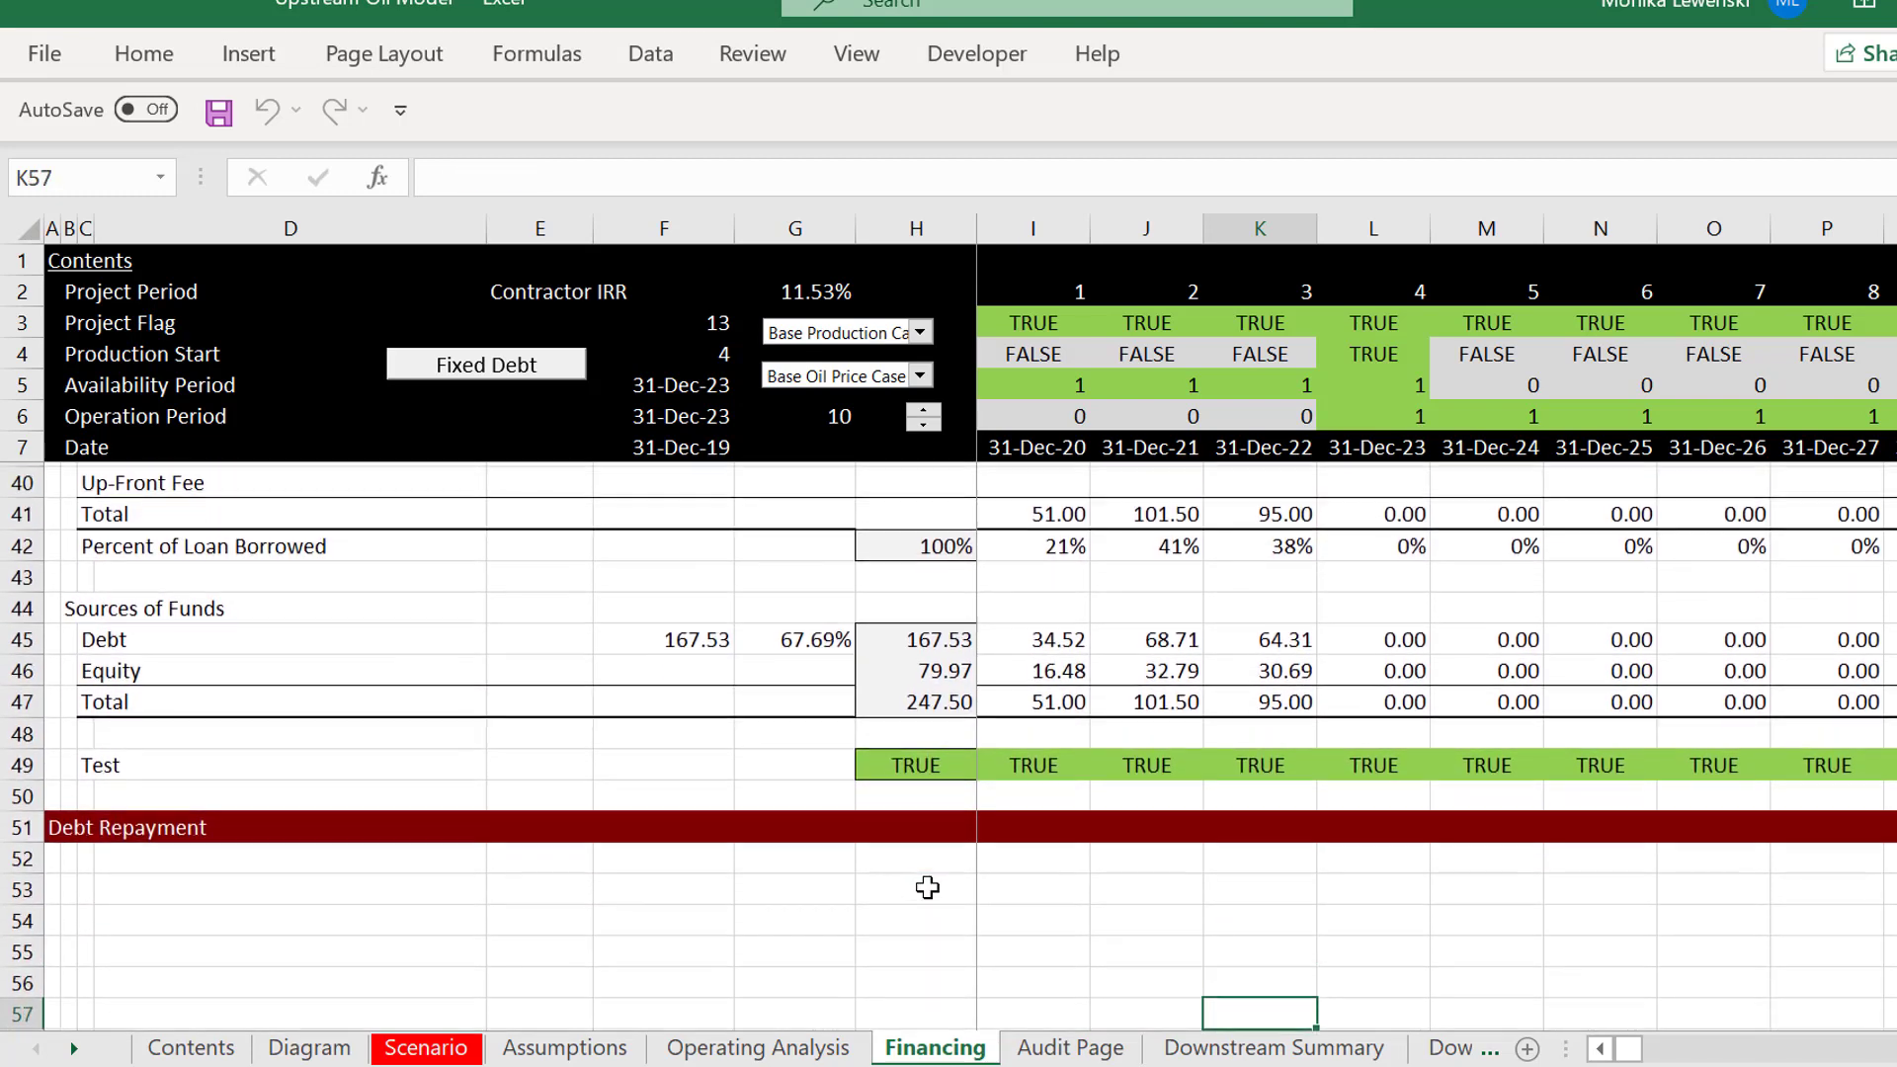
{"action": "key", "text": "Down"}
{"action": "key", "text": "Left"}
{"action": "key", "text": "Left"}
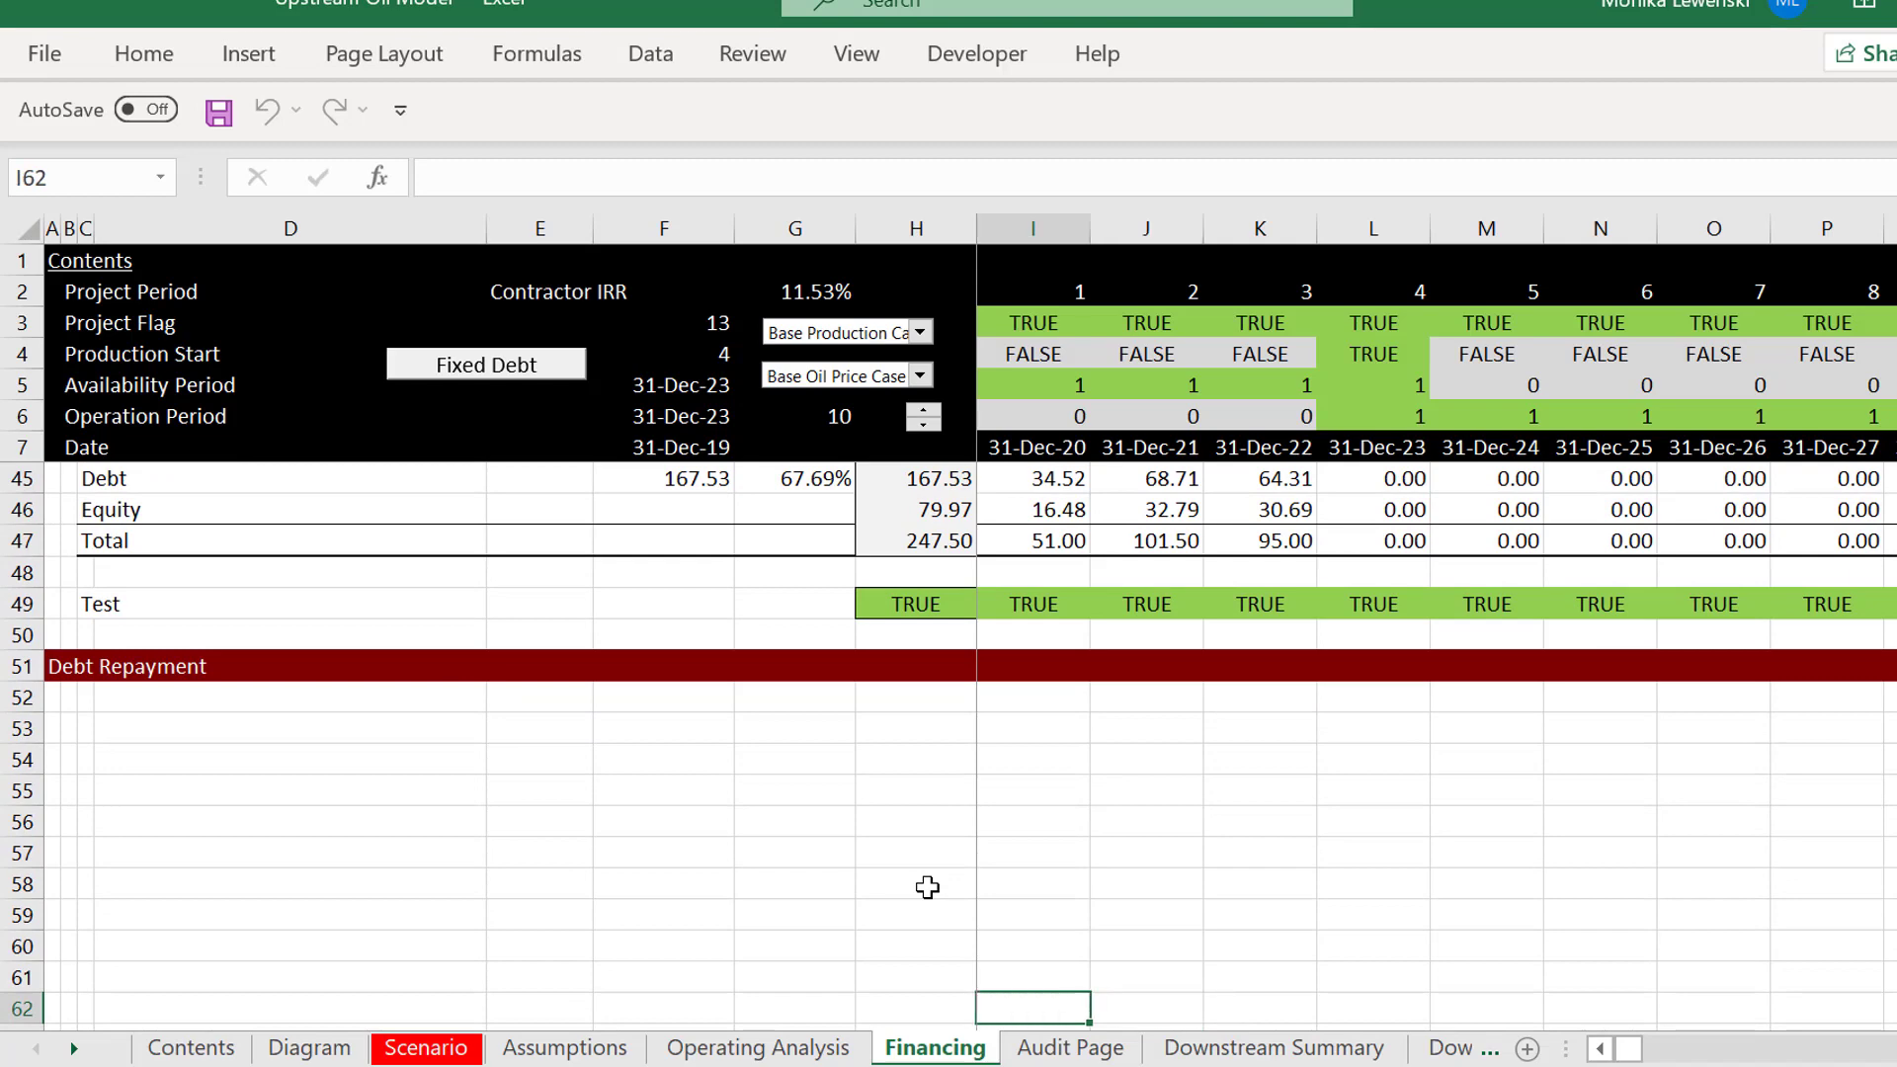
{"action": "key", "text": "Left"}
{"action": "key", "text": "Home"}
{"action": "key", "text": "Up"}
{"action": "key", "text": "Up"}
{"action": "key", "text": "Up"}
{"action": "key", "text": "Up"}
{"action": "key", "text": "Up"}
{"action": "key", "text": "Up"}
{"action": "key", "text": "Up"}
{"action": "key", "text": "Up"}
{"action": "key", "text": "Up"}
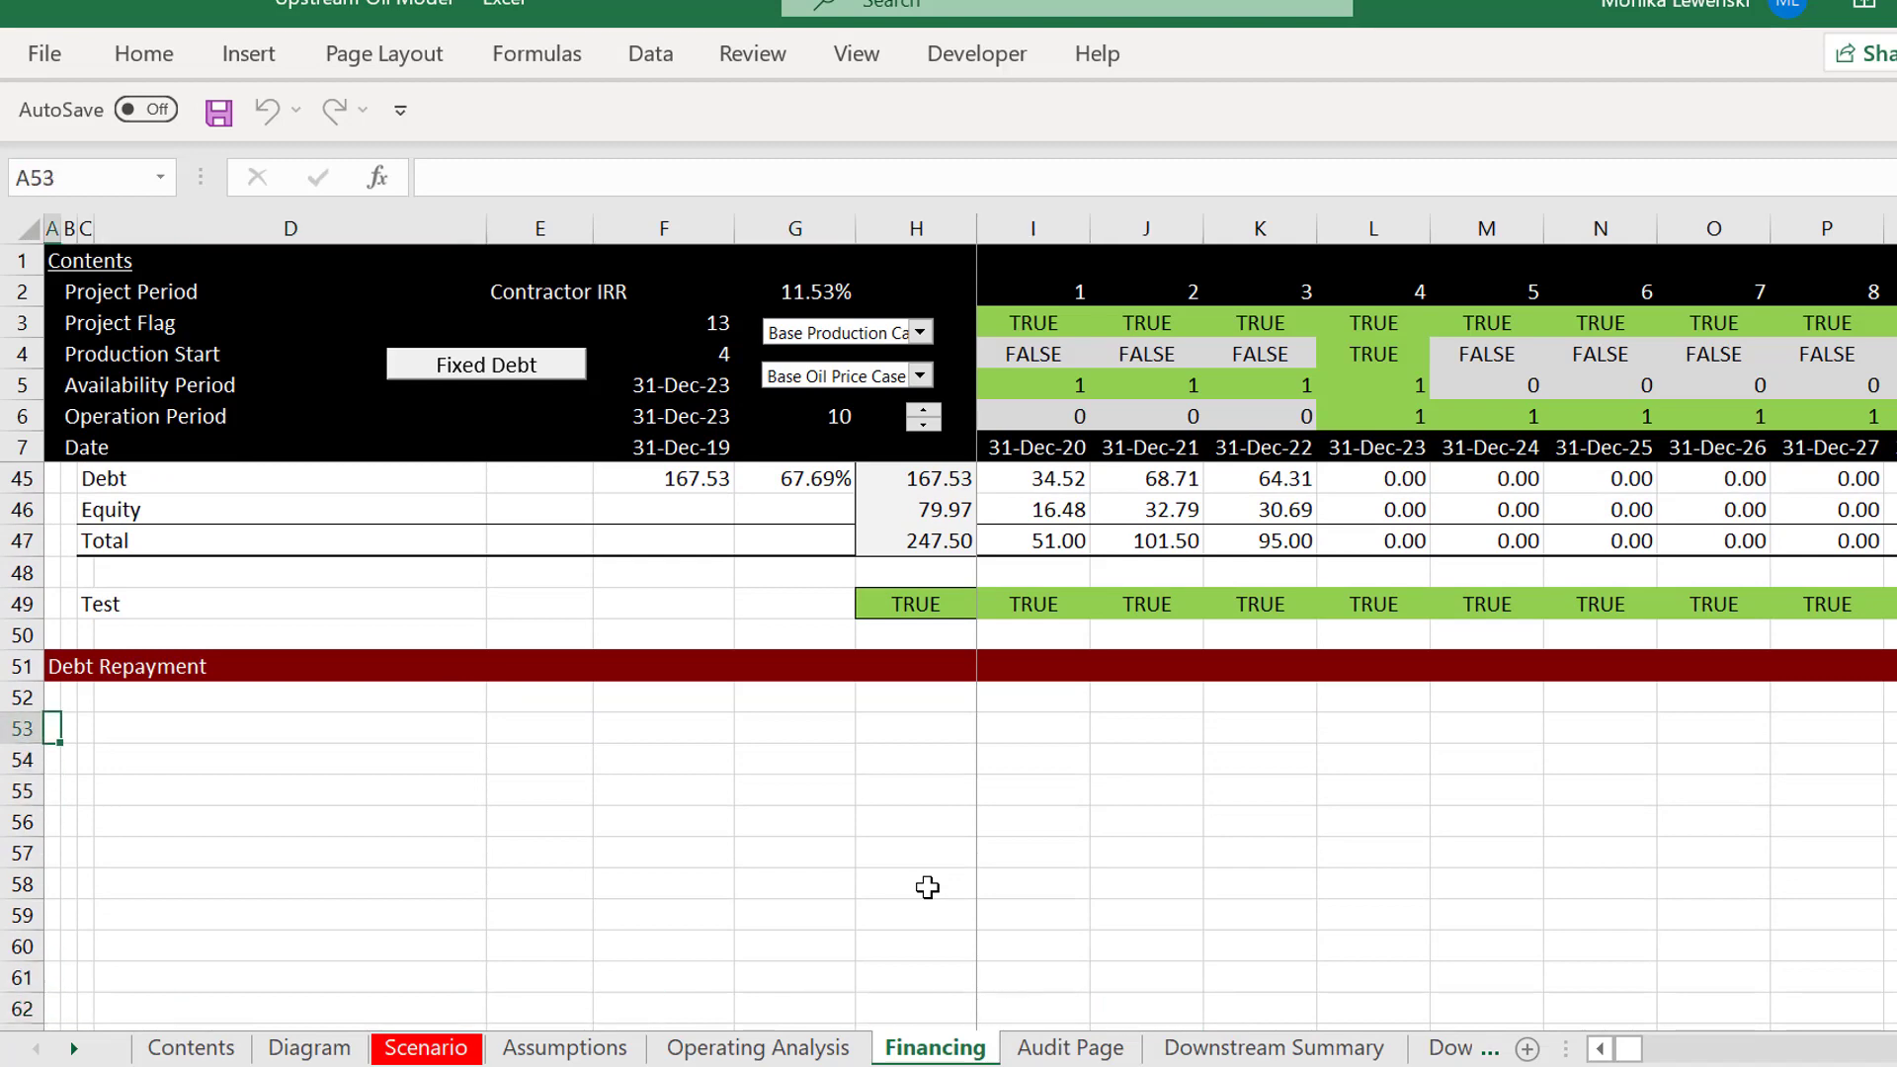
{"action": "key", "text": "shift+space"}
{"action": "key", "text": "shift+Down"}
{"action": "key", "text": "shift+Down"}
{"action": "key", "text": "shift+Down"}
{"action": "key", "text": "shift+Down"}
{"action": "key", "text": "shift+Down"}
{"action": "key", "text": "shift+Down"}
{"action": "key", "text": "shift+Down"}
{"action": "key", "text": "shift+Down"}
{"action": "key", "text": "shift+Down"}
{"action": "key", "text": "shift+Down"}
{"action": "key", "text": "shift+Down"}
{"action": "key", "text": "shift+Down"}
{"action": "key", "text": "shift+Down"}
{"action": "key", "text": "shift+Down"}
{"action": "key", "text": "shift+Down"}
{"action": "key", "text": "shift+Down"}
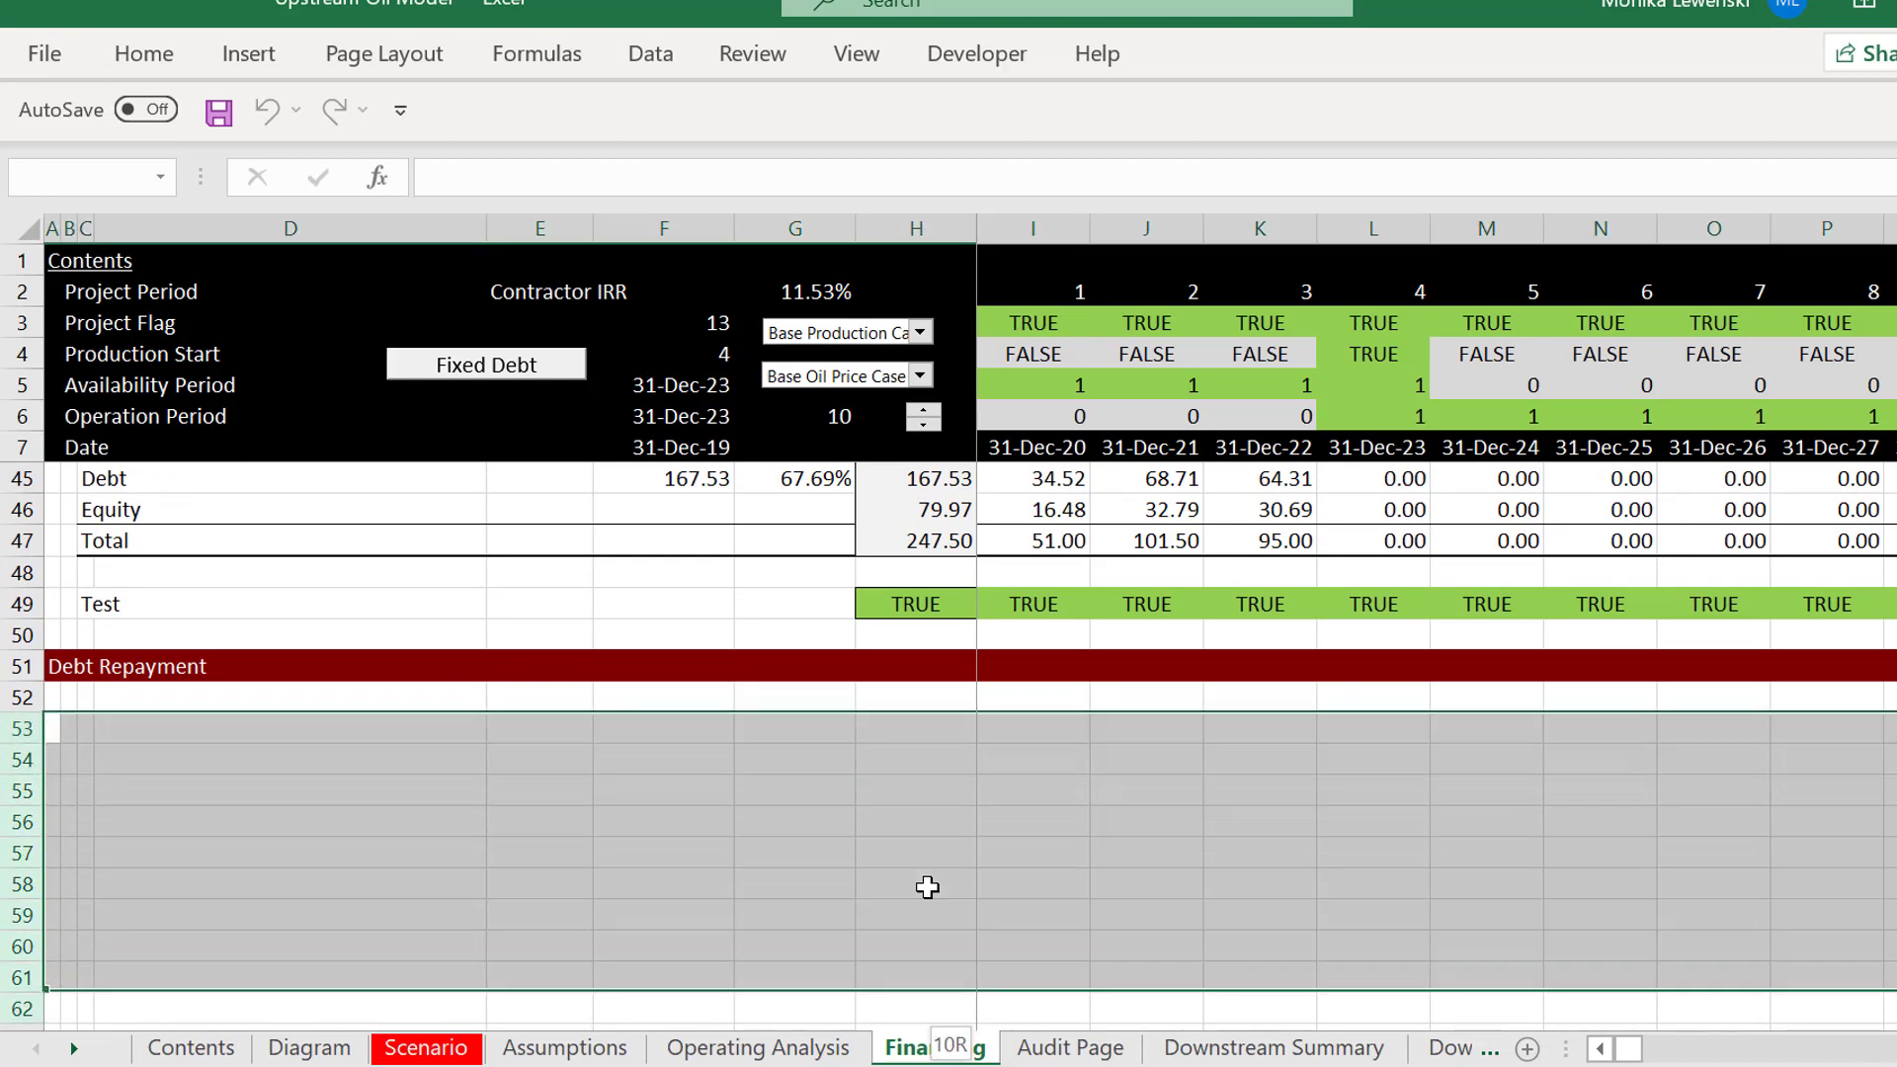
{"action": "key", "text": "shift+Down"}
{"action": "key", "text": "shift+Down"}
{"action": "key", "text": "shift+Up"}
{"action": "key", "text": "shift+Up"}
{"action": "key", "text": "shift+Up"}
{"action": "key", "text": "shift+Up"}
{"action": "key", "text": "shift+Up"}
{"action": "key", "text": "shift+Up"}
{"action": "key", "text": "shift+Up"}
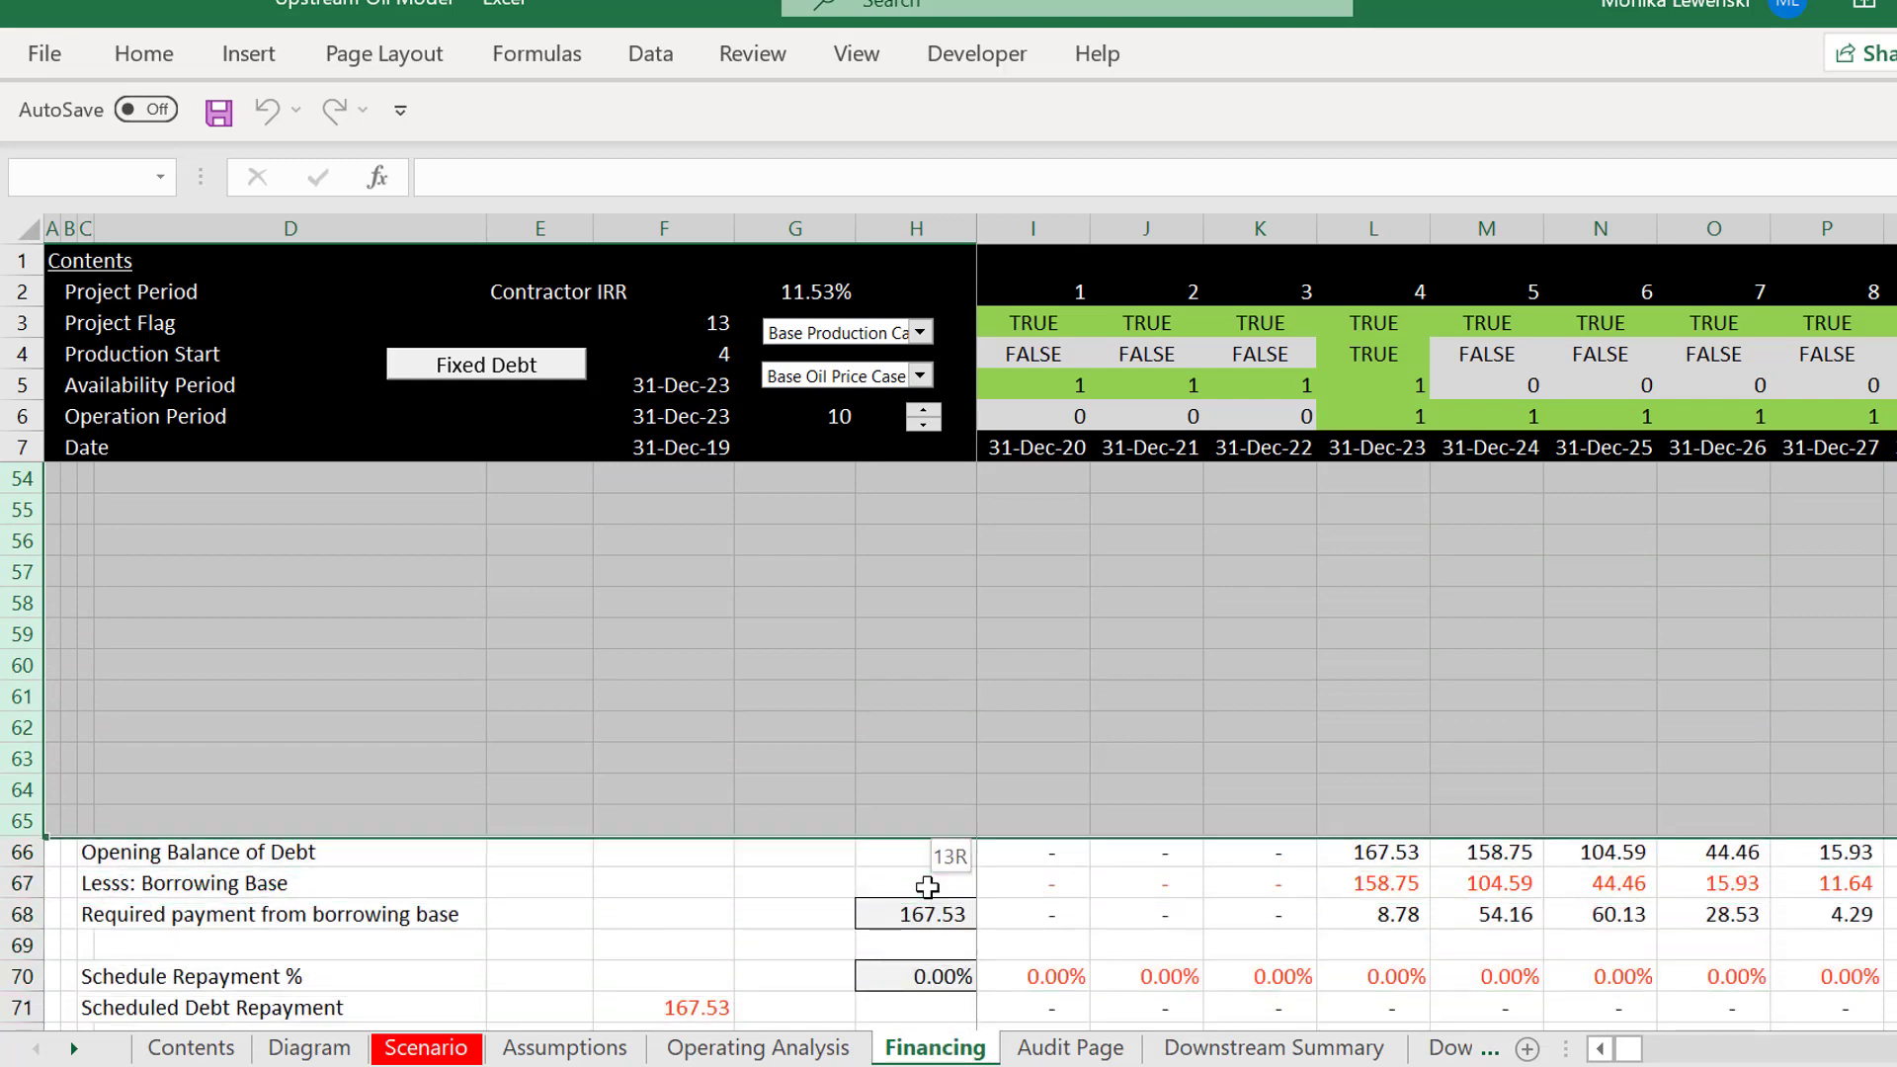
{"action": "key", "text": "ctrl+minus"}
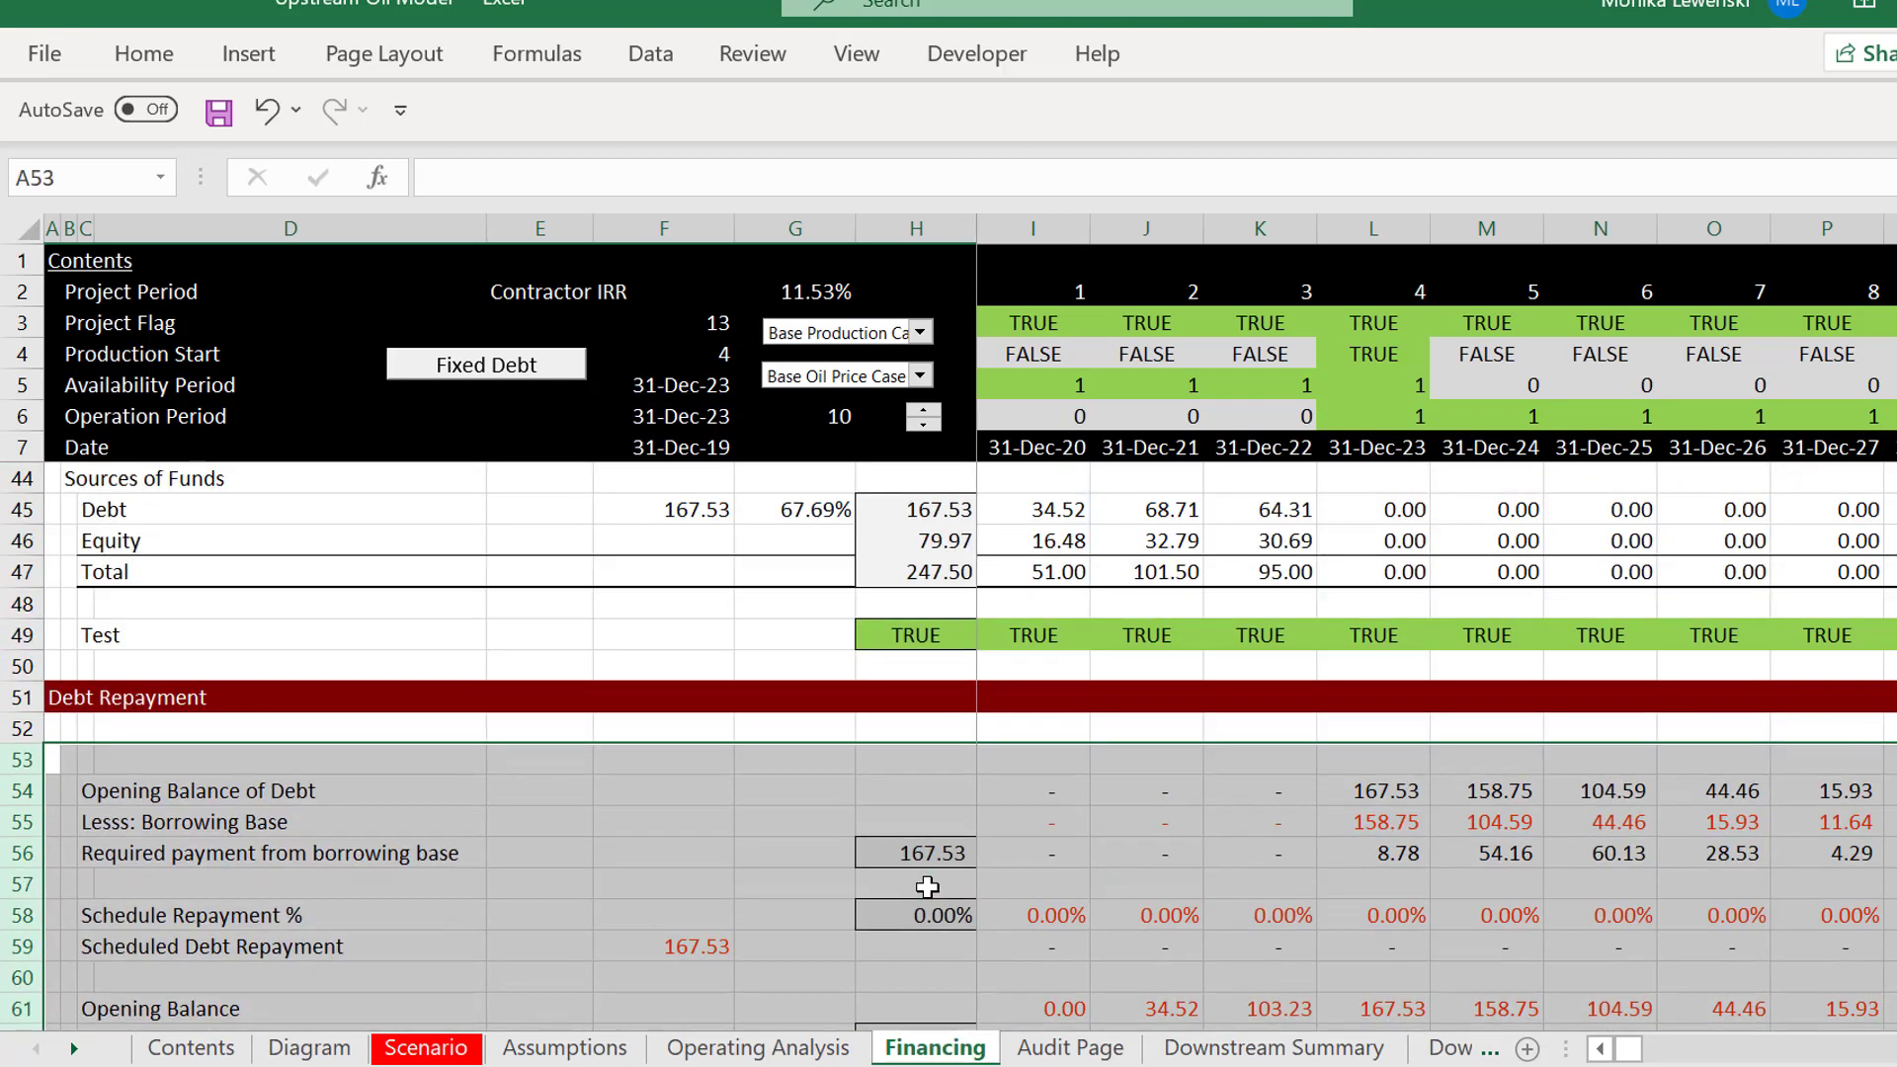
Delete the remaining blank row 53 directly above Opening Balance of Debt.
{"action": "key", "text": "Down"}
{"action": "key", "text": "Up"}
{"action": "key", "text": "shift+space"}
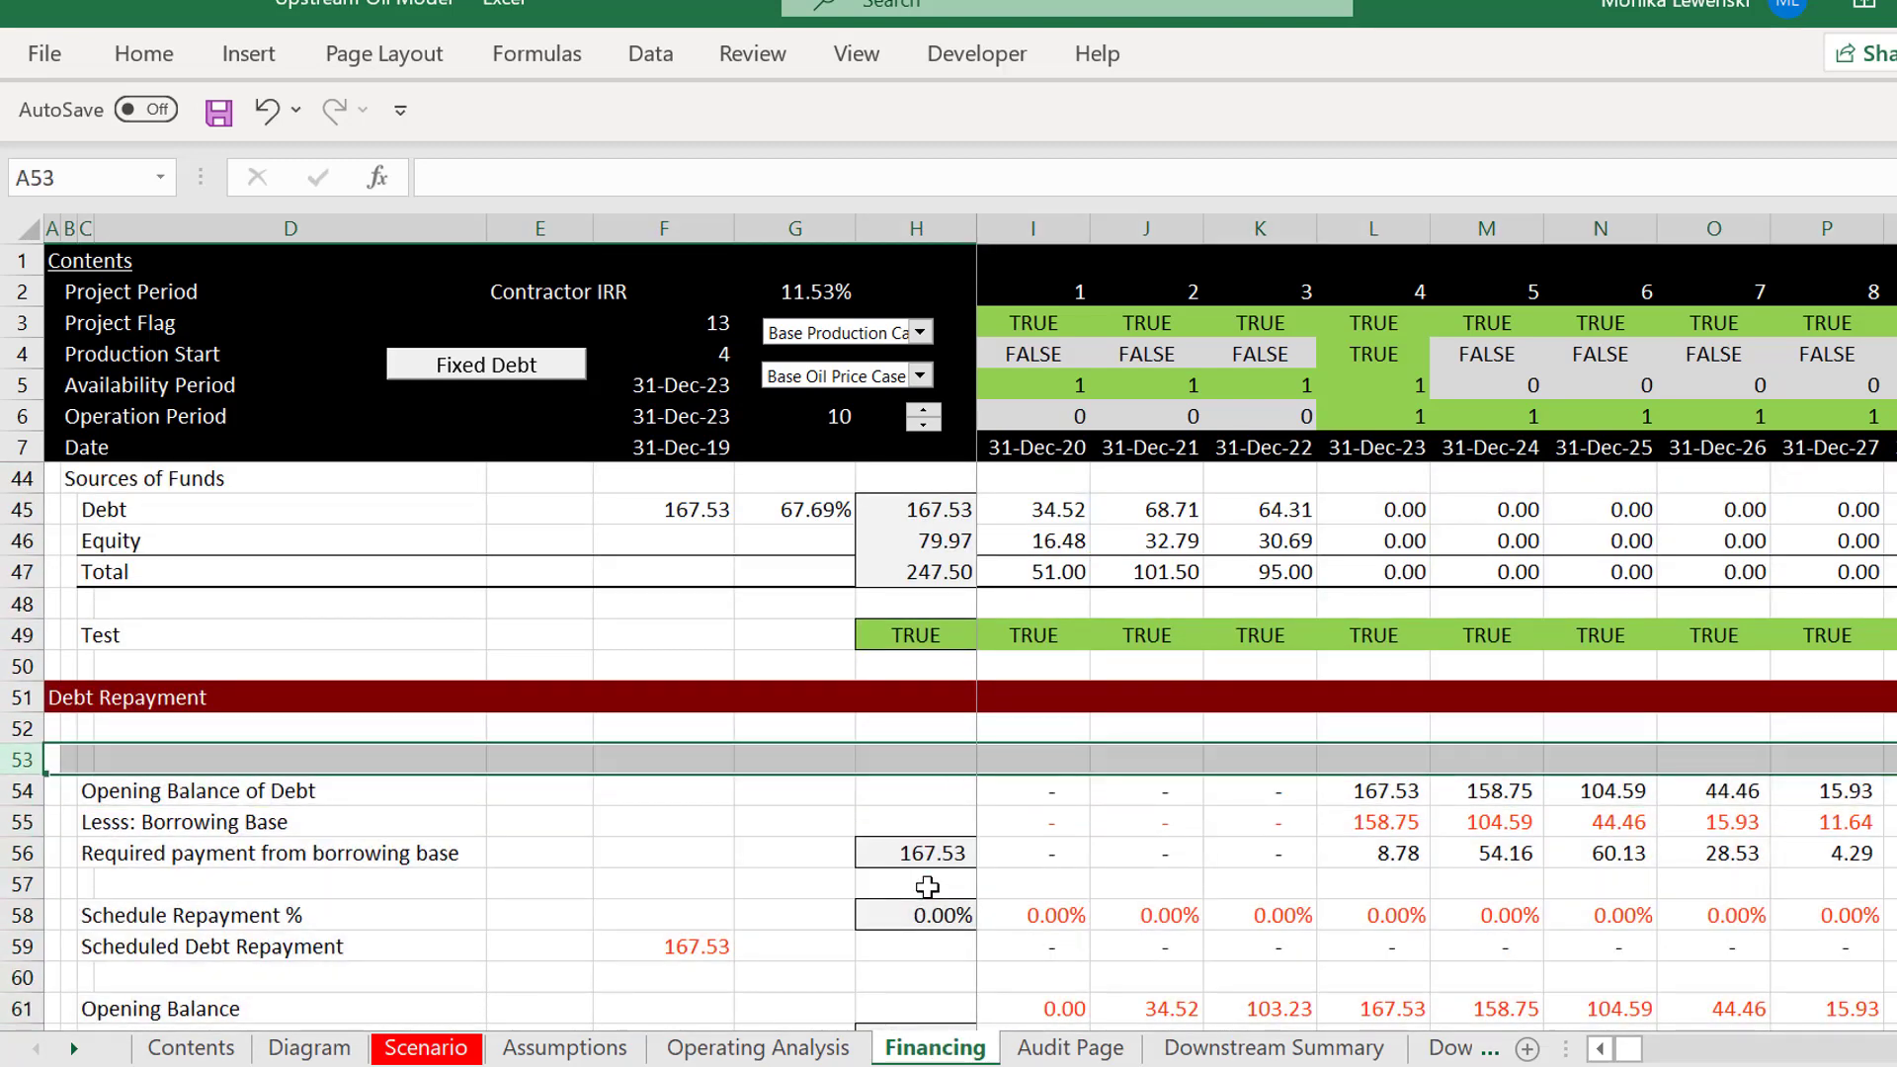
{"action": "key", "text": "ctrl+minus"}
Examine the Opening Balance of Debt formula in L53 and the cells it references.
{"action": "key", "text": "Down"}
{"action": "key", "text": "Right"}
{"action": "key", "text": "Right"}
{"action": "key", "text": "Right"}
{"action": "key", "text": "Right"}
{"action": "key", "text": "Right"}
{"action": "key", "text": "Right"}
{"action": "key", "text": "Right"}
{"action": "key", "text": "Right"}
{"action": "key", "text": "Right"}
{"action": "key", "text": "Right"}
{"action": "key", "text": "Right"}
{"action": "key", "text": "Right"}
{"action": "key", "text": "Right"}
{"action": "key", "text": "Right"}
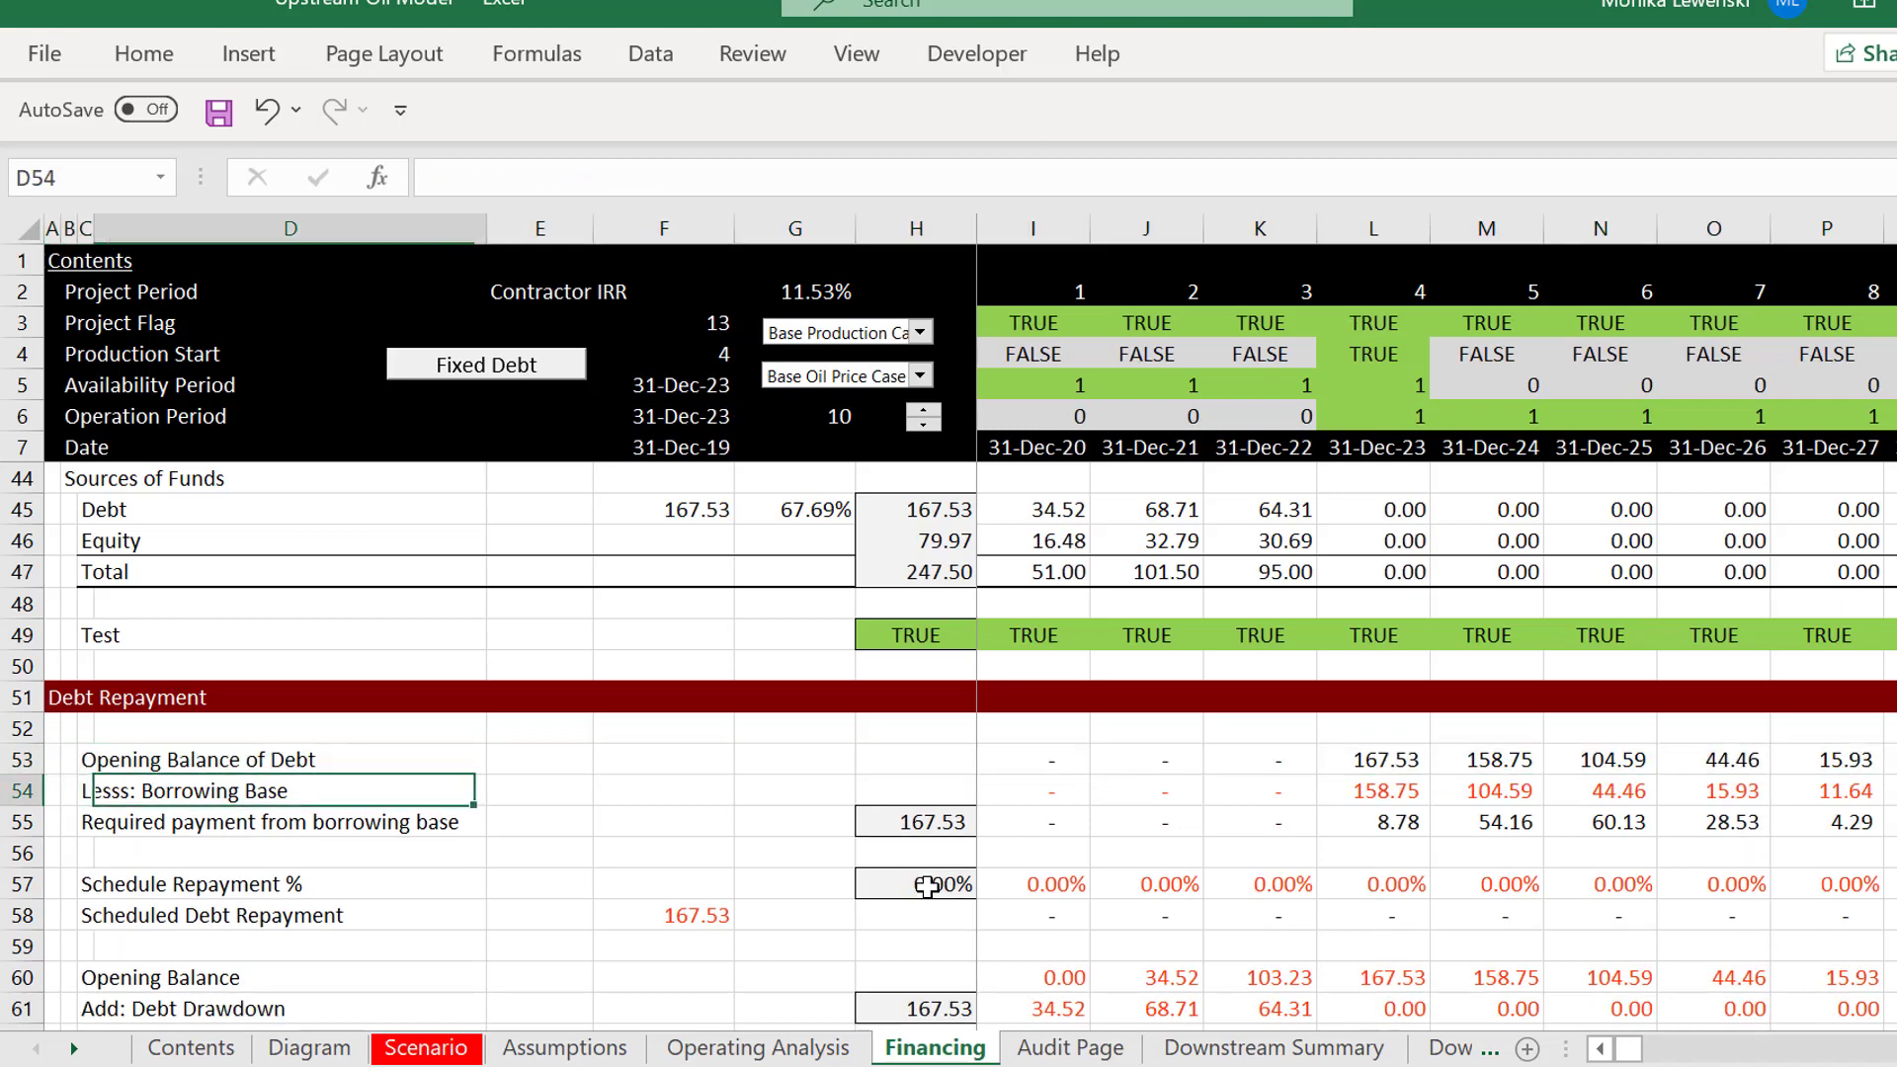
{"action": "key", "text": "Up"}
{"action": "key", "text": "Left"}
{"action": "key", "text": "Left"}
{"action": "key", "text": "Left"}
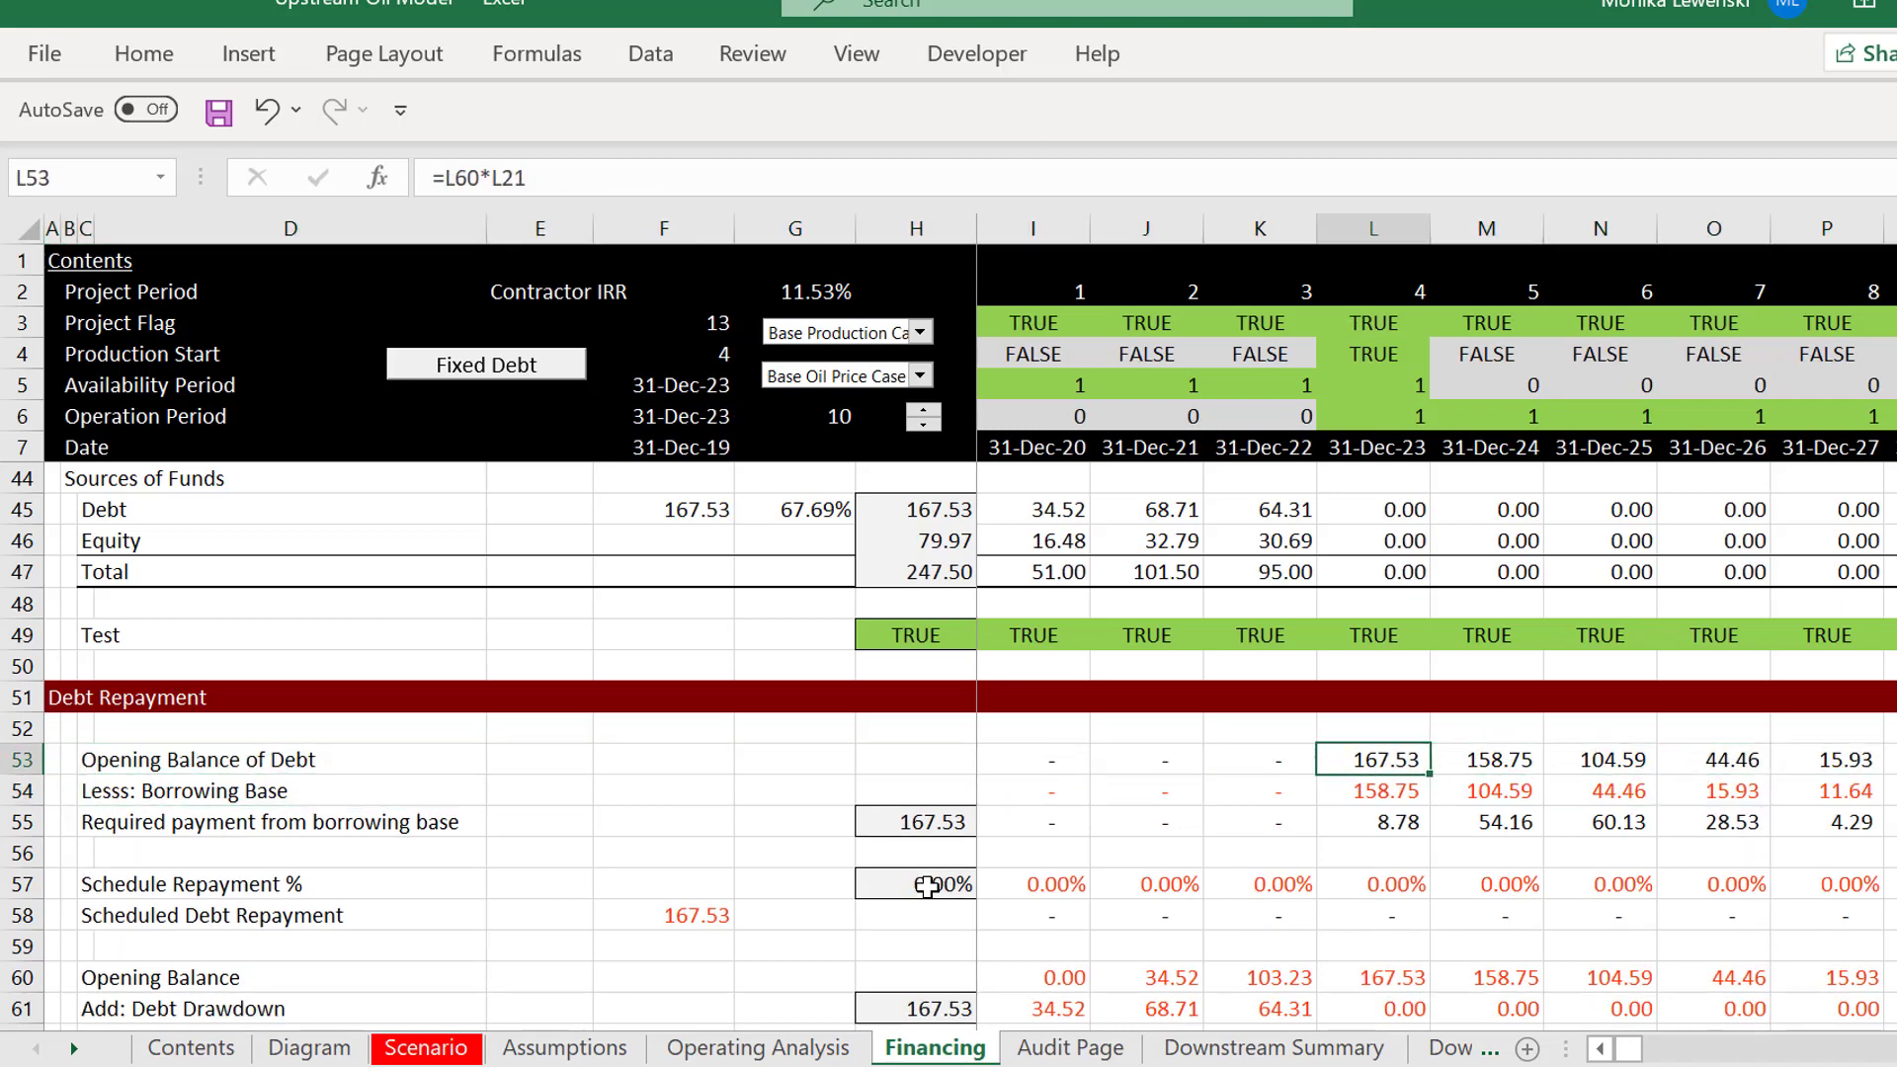
{"action": "key", "text": "Left"}
{"action": "key", "text": "Right"}
{"action": "key", "text": "F2"}
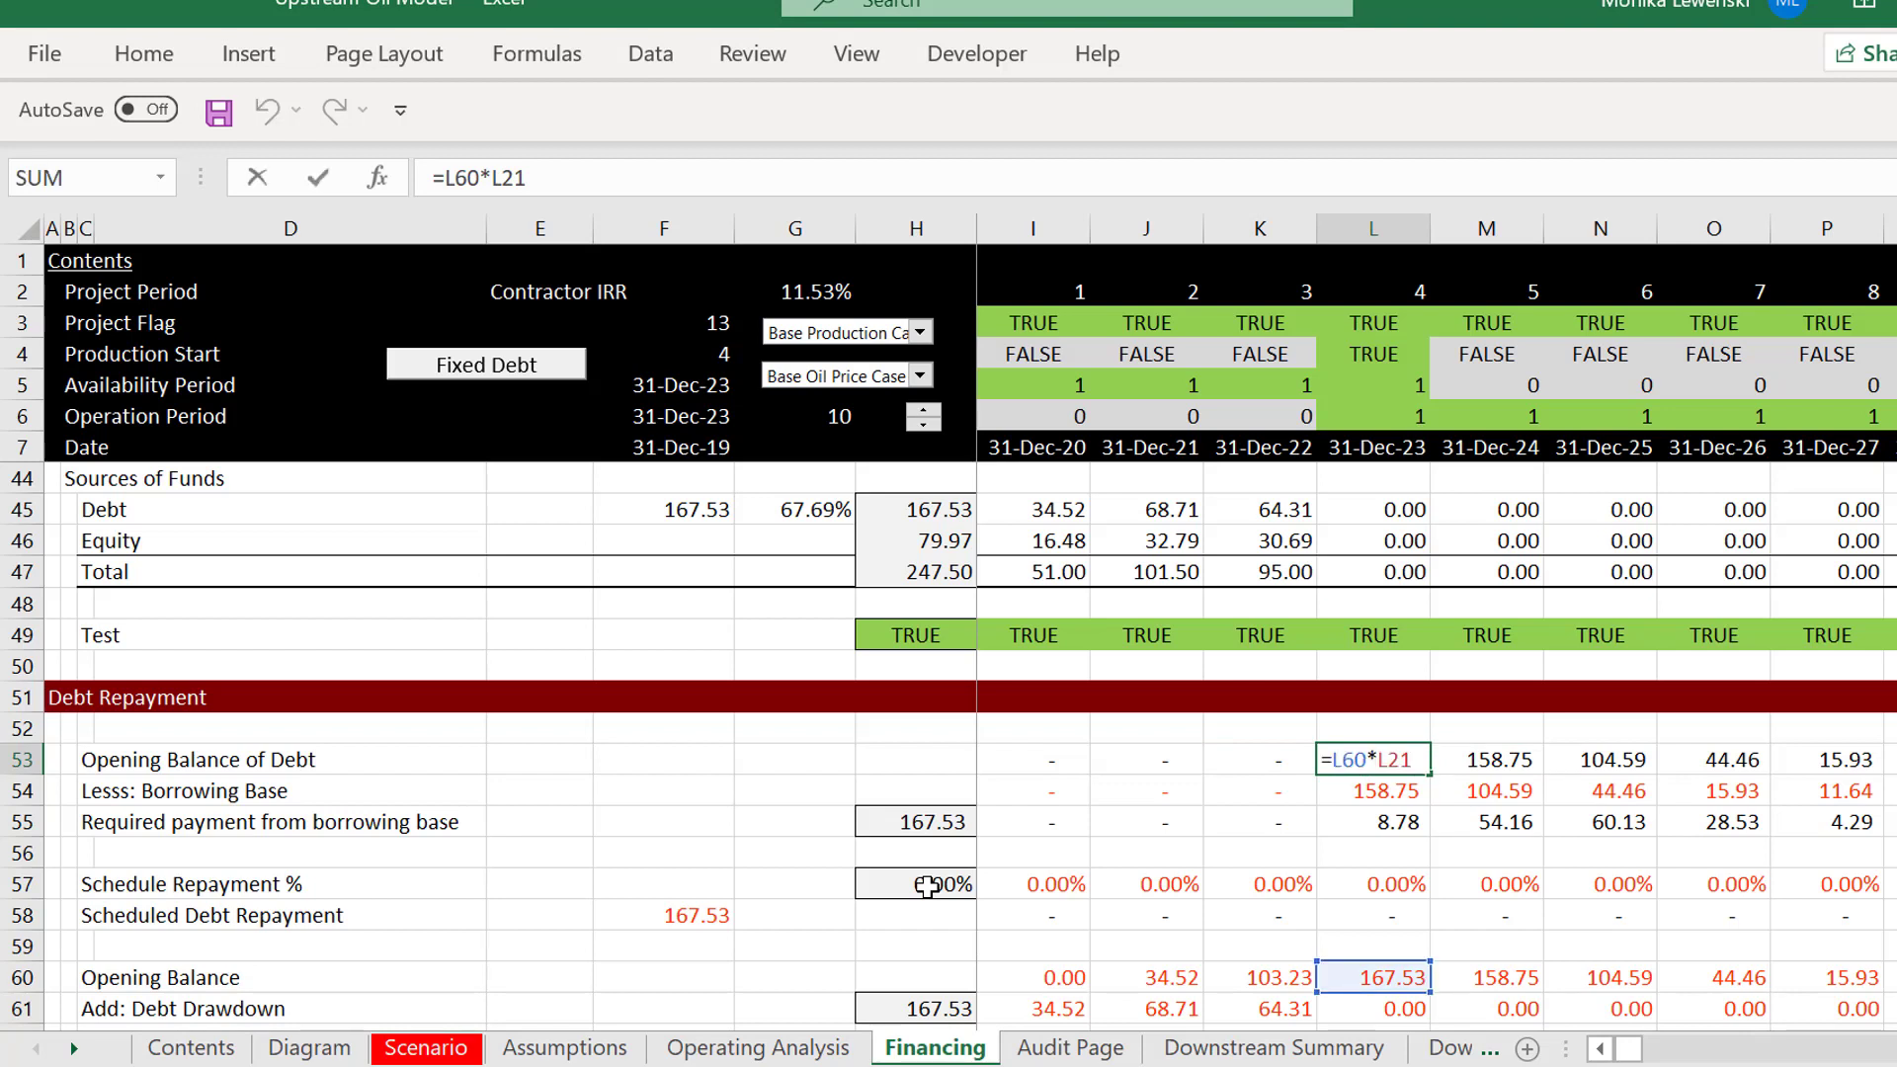
{"action": "key", "text": "Escape"}
Review the required borrowing base payment formula in L55 and the debt schedule's Opening Balance link in L60.
{"action": "key", "text": "Down"}
{"action": "key", "text": "Down"}
{"action": "key", "text": "Down"}
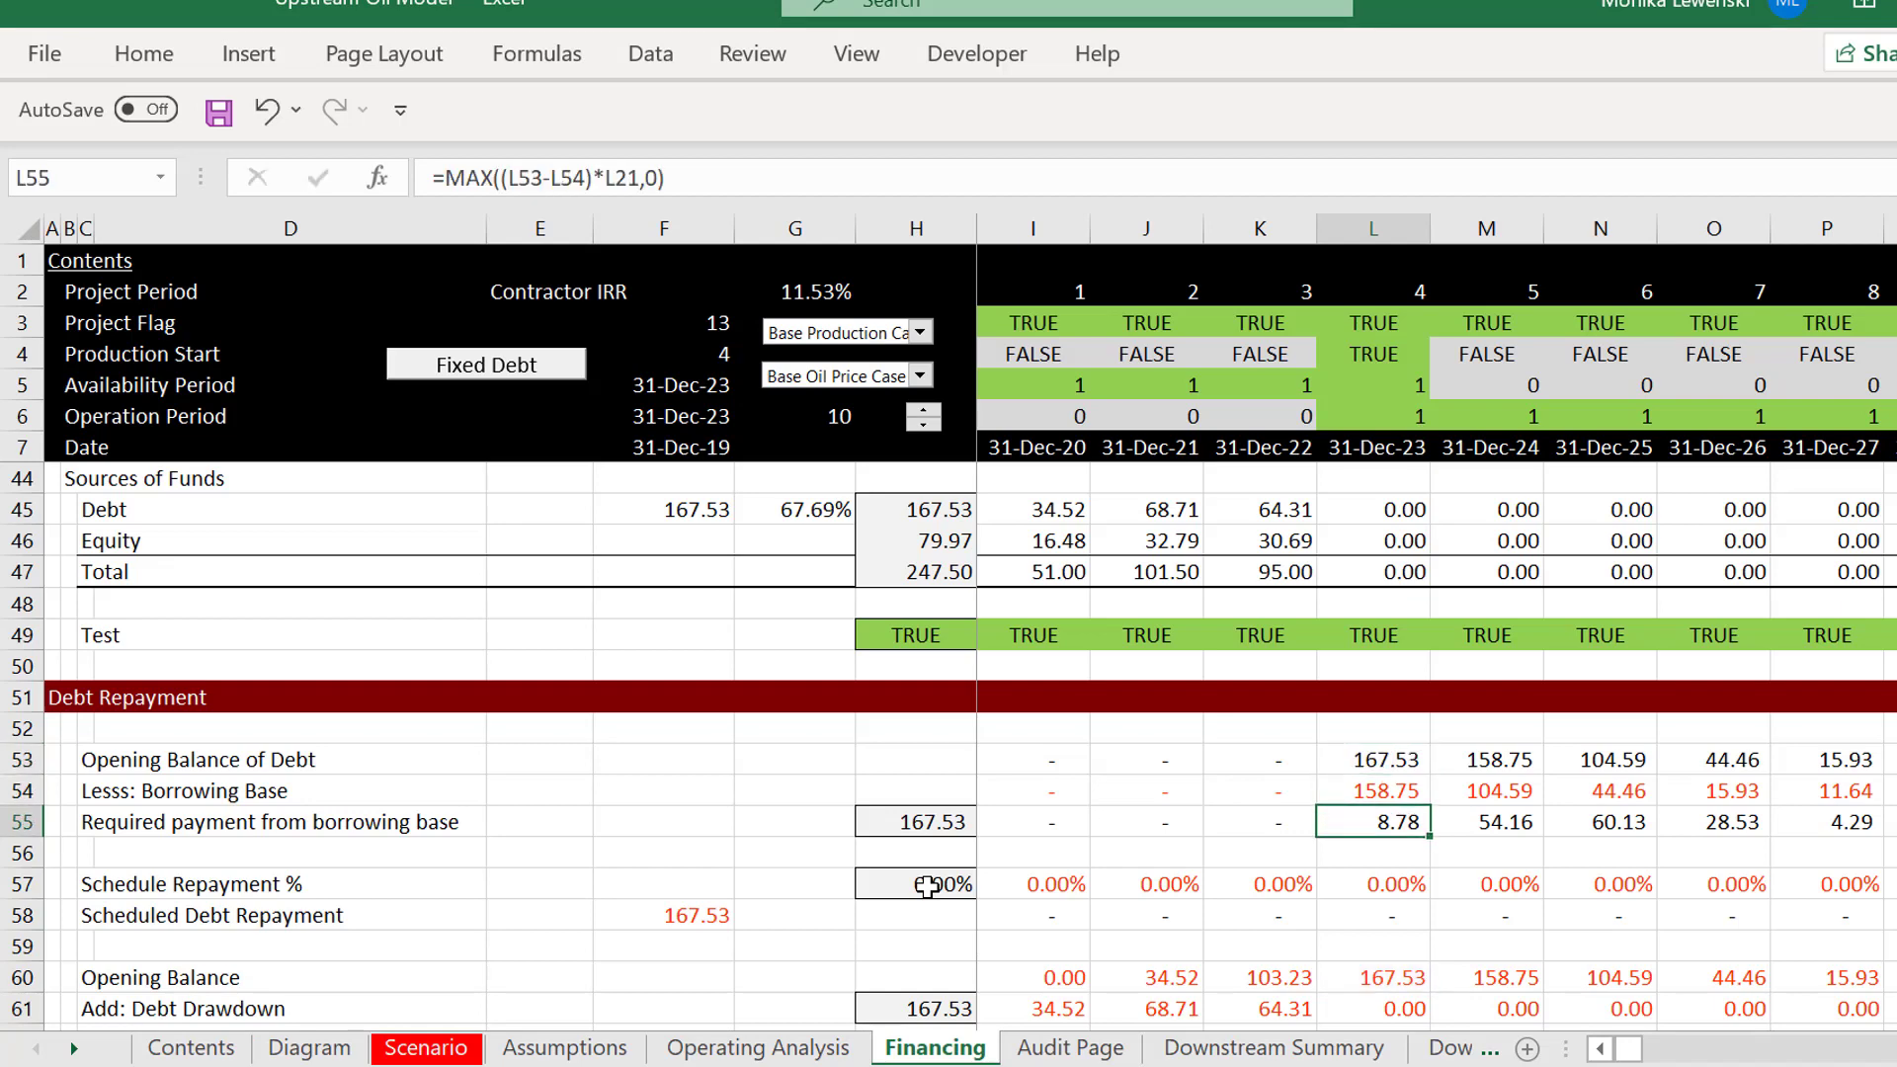
{"action": "key", "text": "Down"}
{"action": "key", "text": "Down"}
{"action": "key", "text": "Down"}
{"action": "key", "text": "Down"}
{"action": "key", "text": "Down"}
{"action": "key", "text": "Down"}
{"action": "key", "text": "Down"}
{"action": "key", "text": "Down"}
{"action": "key", "text": "Up"}
{"action": "key", "text": "Up"}
{"action": "key", "text": "Up"}
{"action": "key", "text": "Up"}
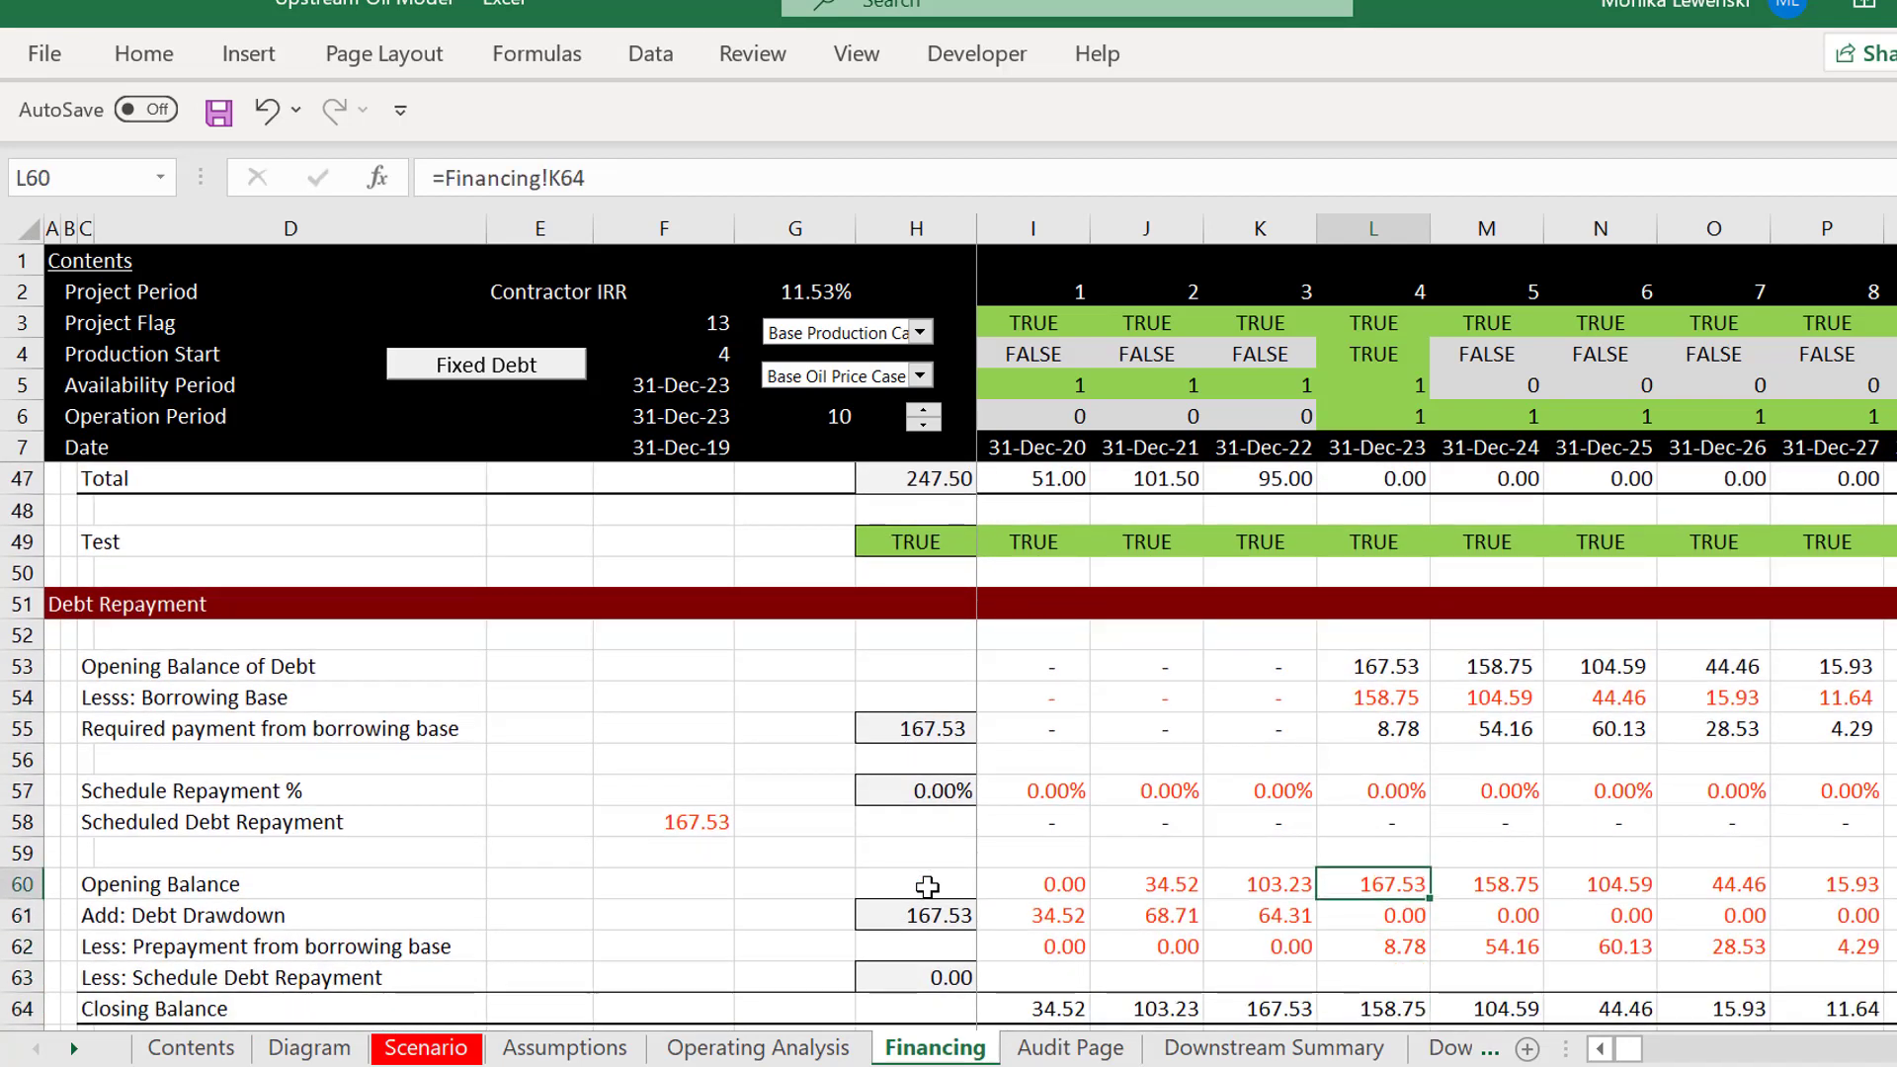
Save the workbook and run the formatting macro that removes links to the same sheet on the Financing sheet.
{"action": "key", "text": "ctrl+s"}
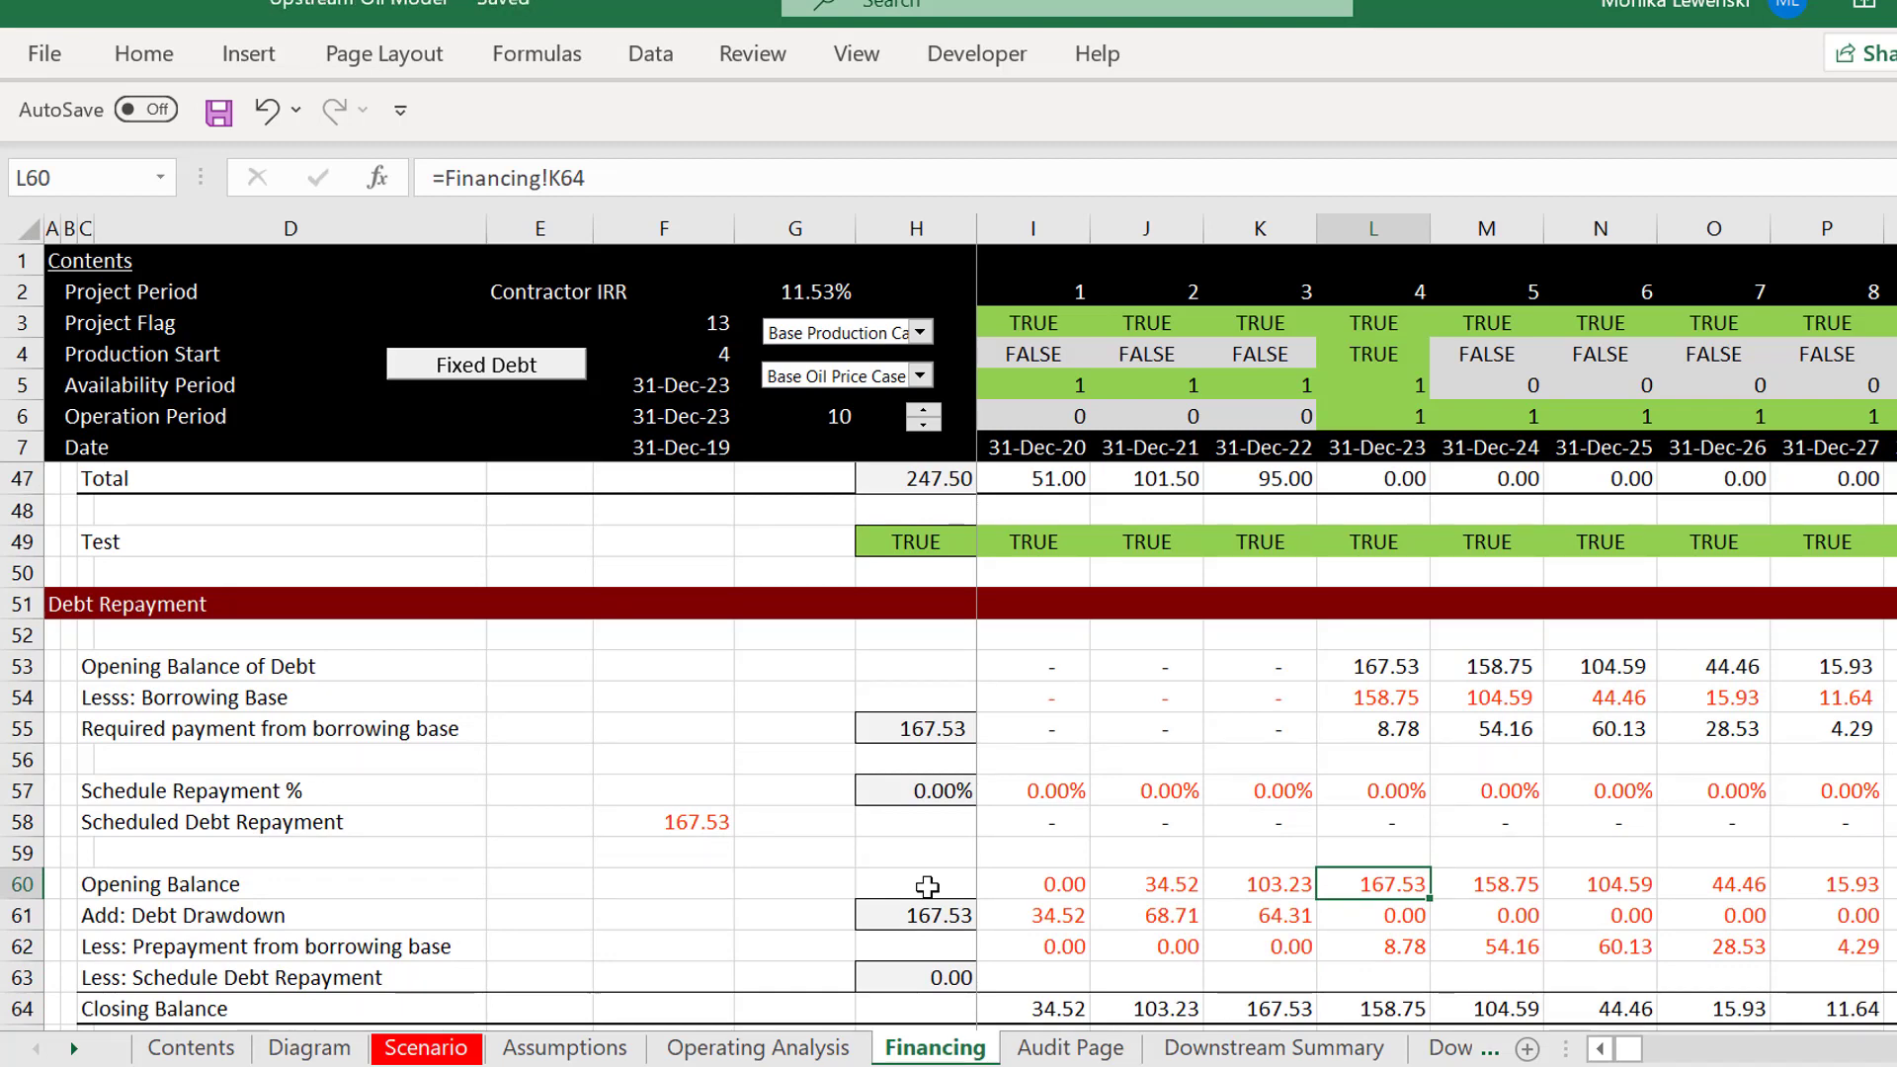
{"action": "key", "text": "ctrl+alt+c"}
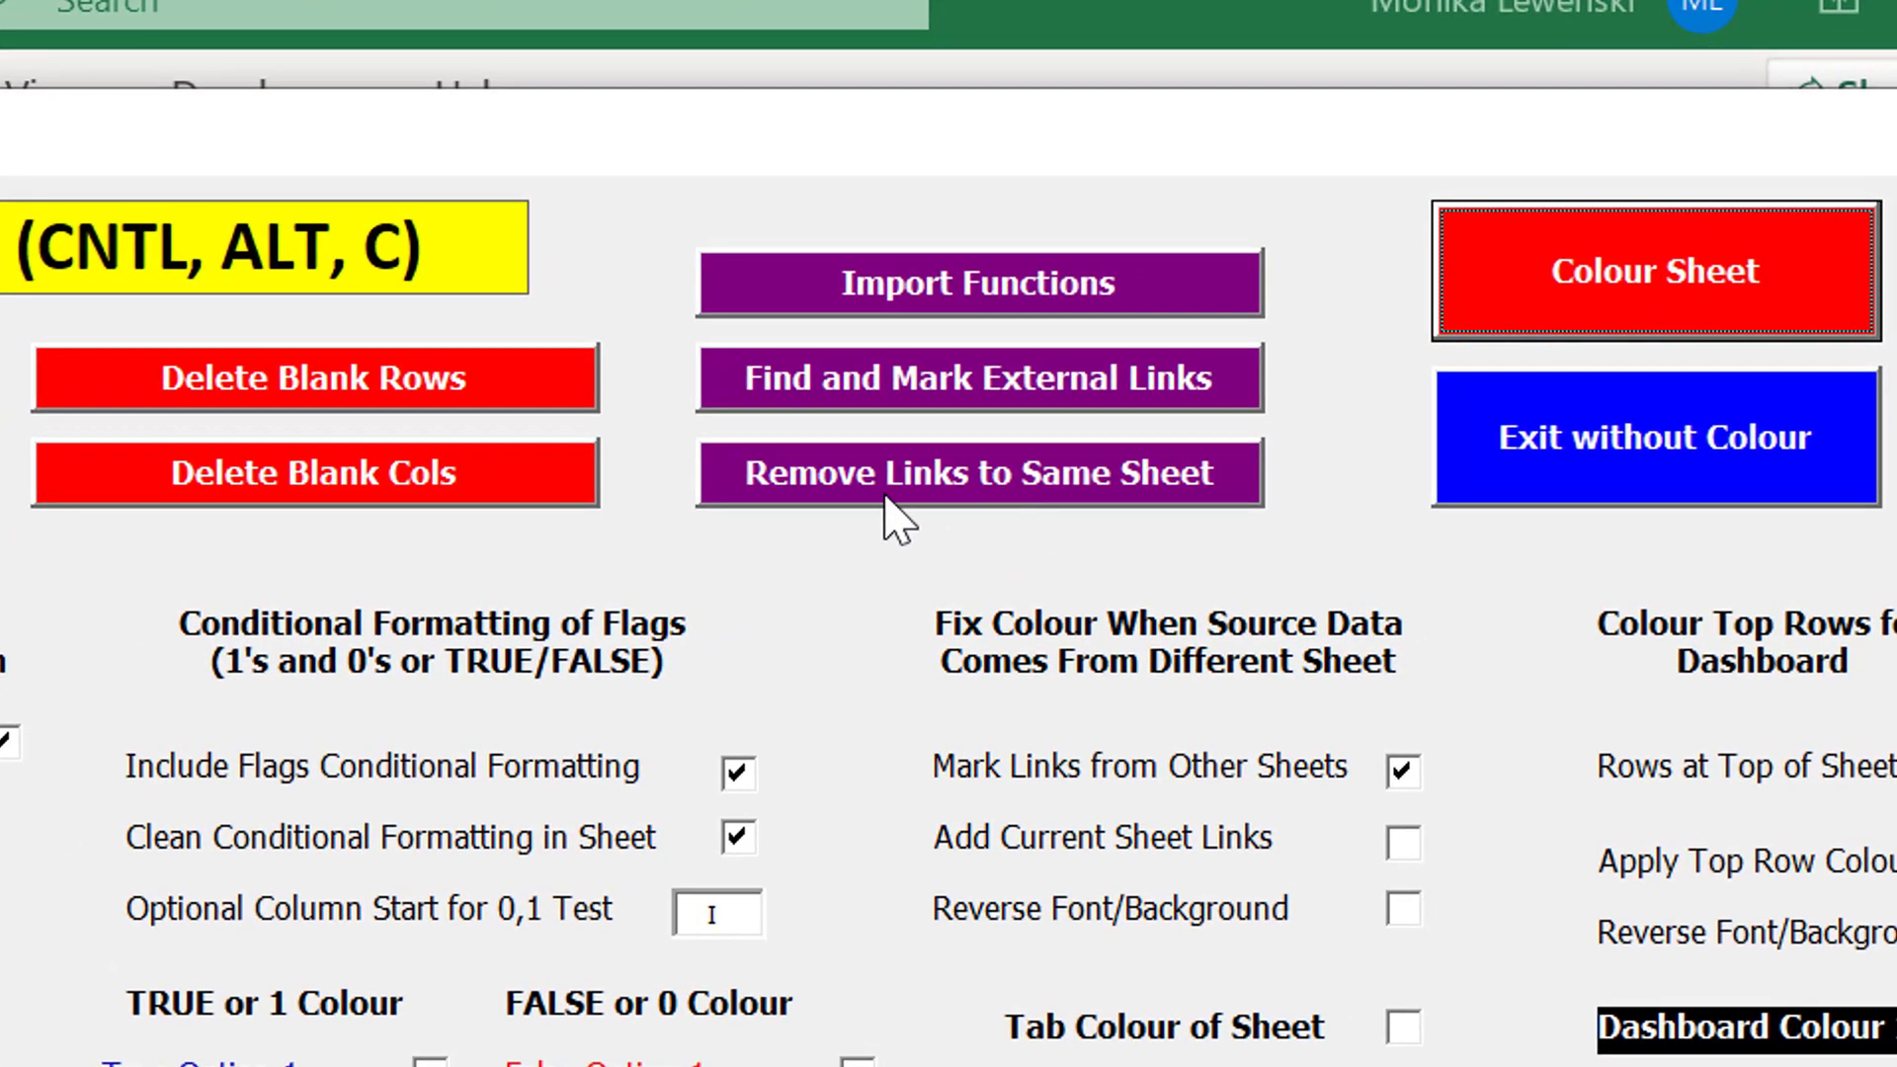
{"action": "left_click", "coordinate": [1055, 499]}
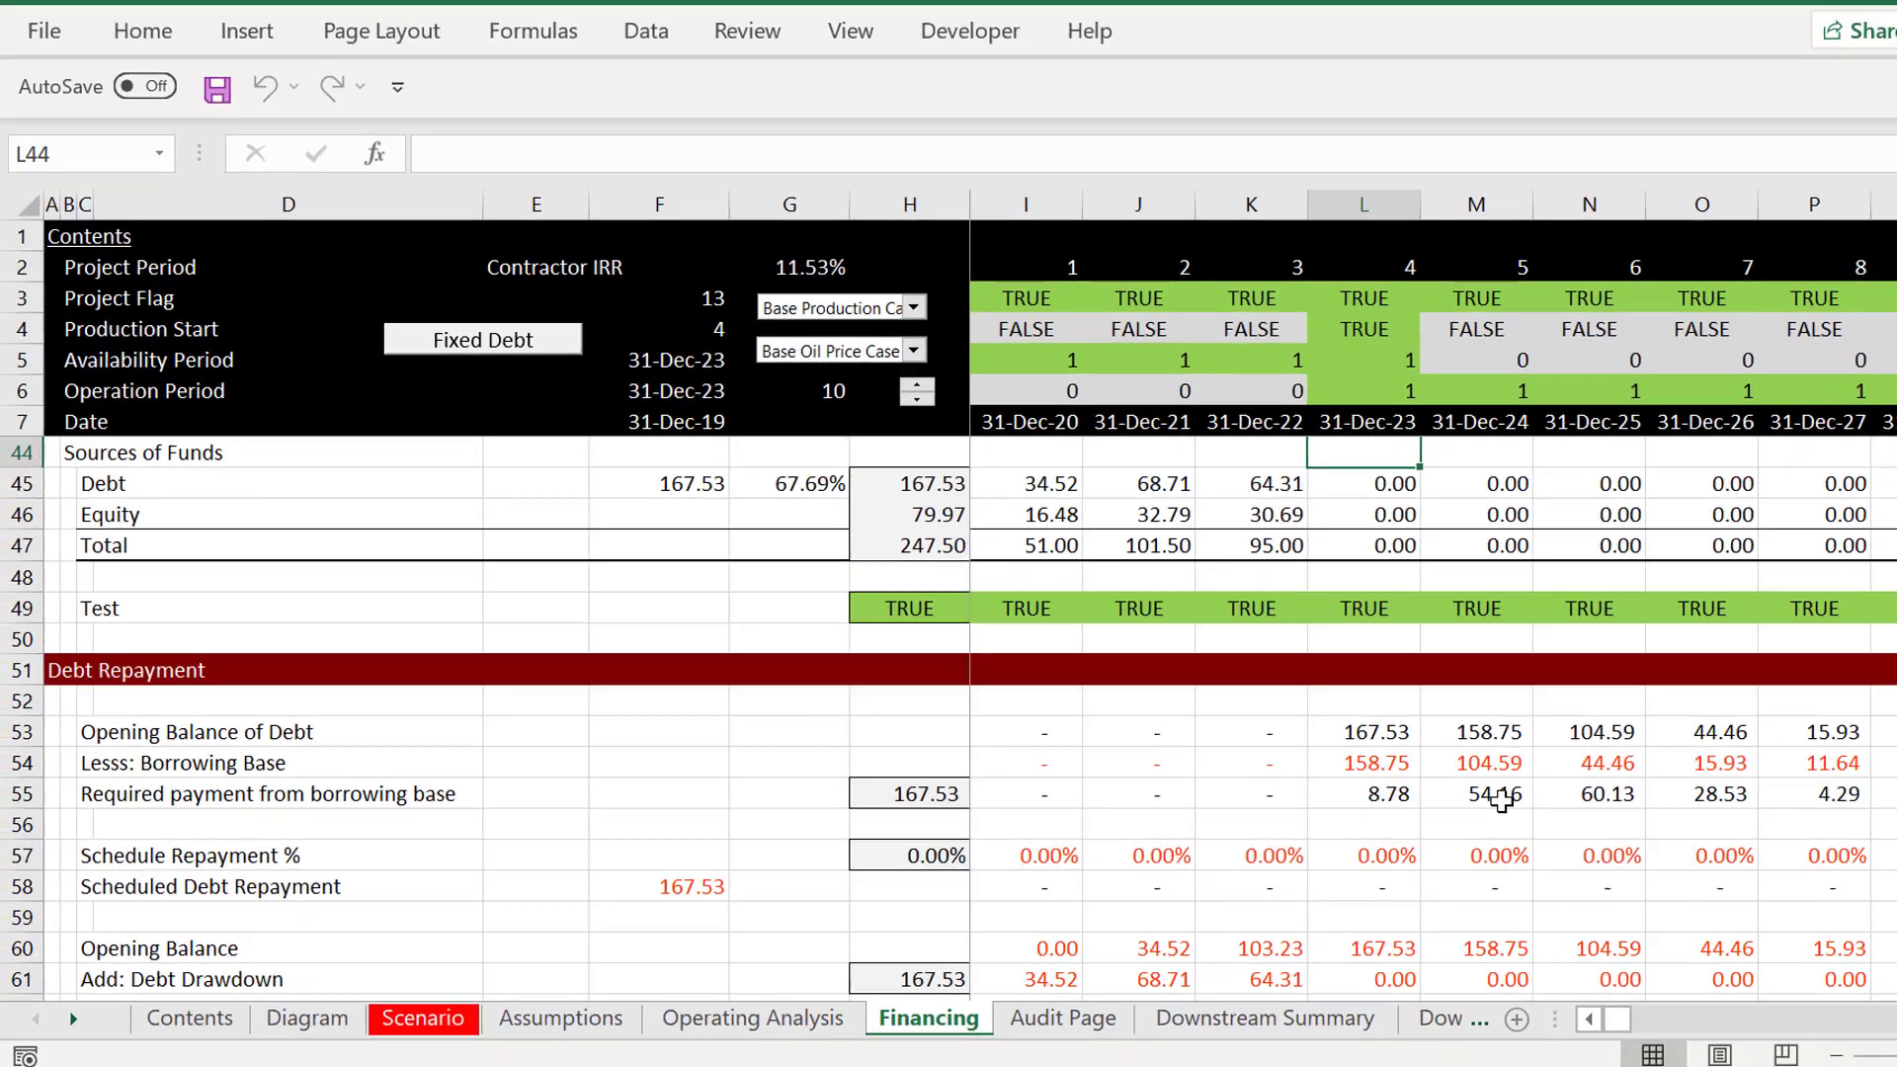
Check the references and font colours in the debt schedule and Cashflow Waterfall, including Excess Revenue in L83 and Cost Recovery Revenue in row 82.
{"action": "scroll", "coordinate": [1501, 803], "scroll_direction": "down", "scroll_amount": 6}
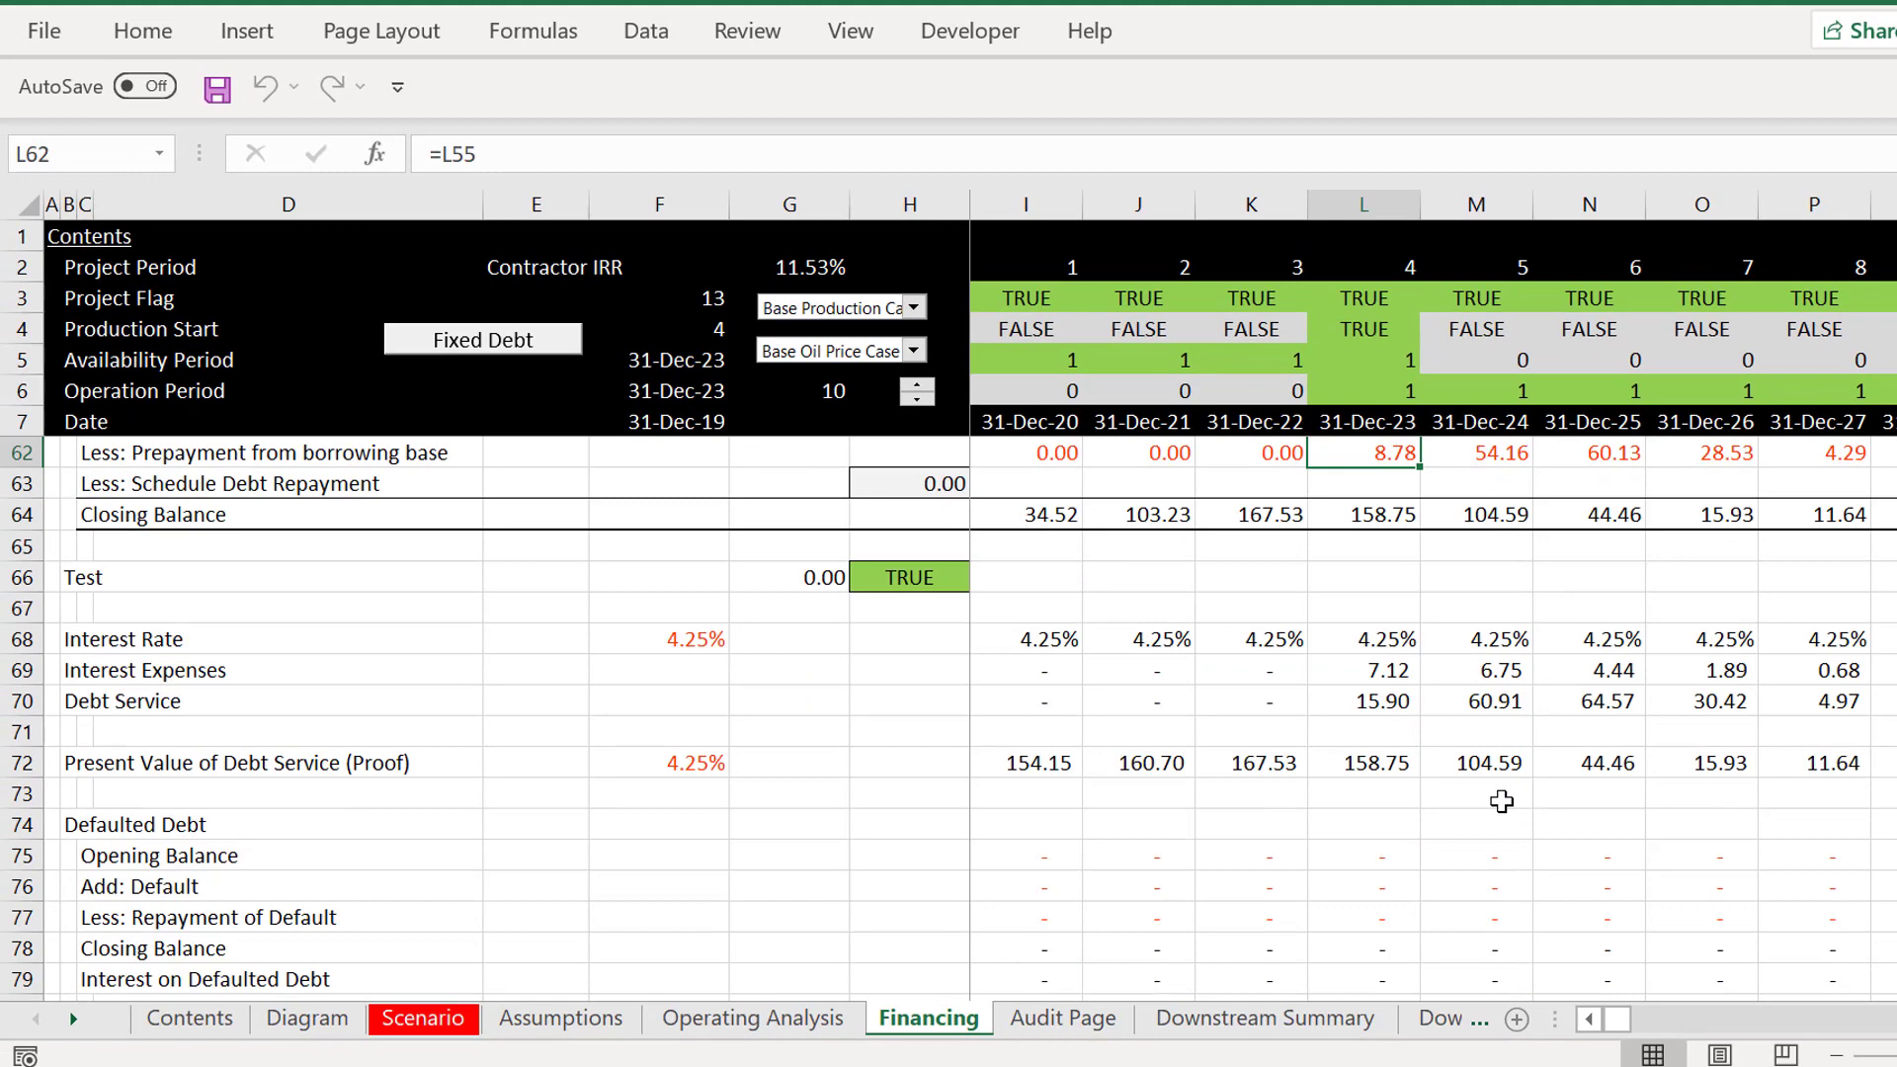
{"action": "key", "text": "Page_Down"}
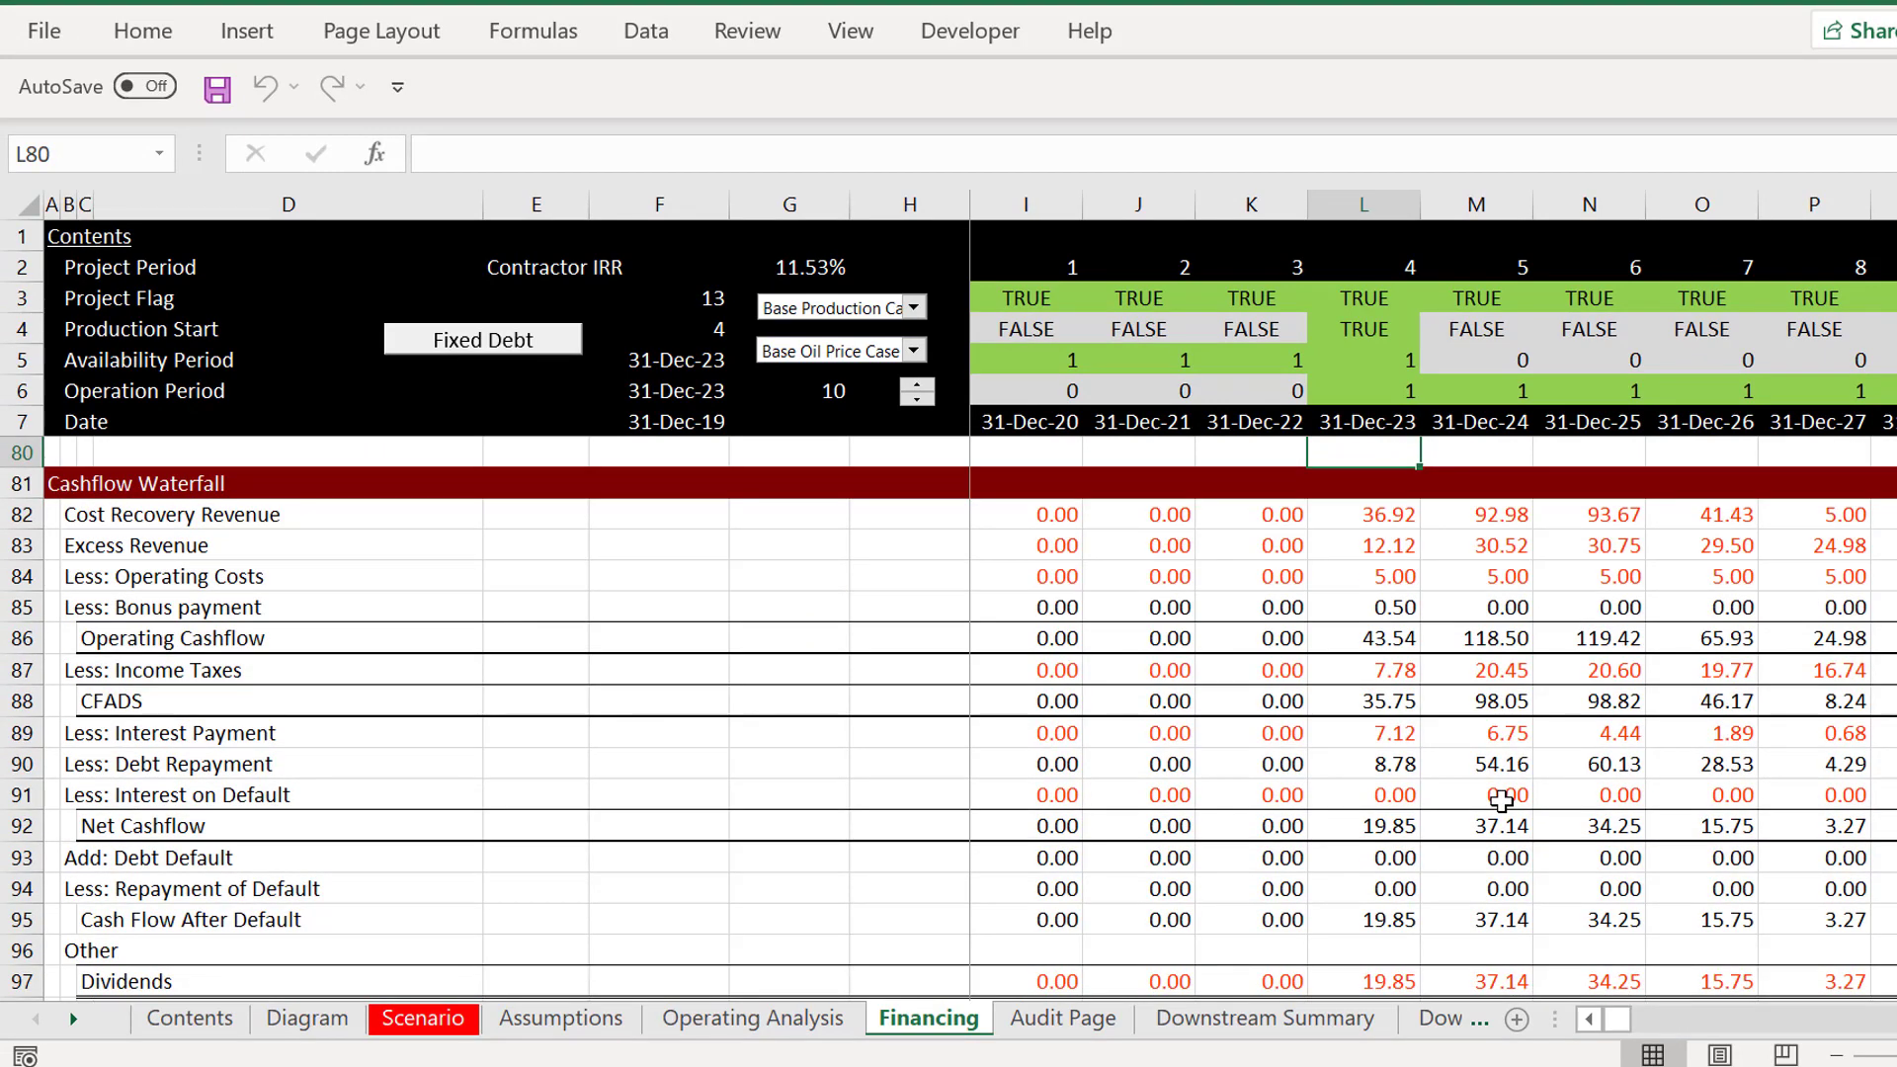
{"action": "left_click", "coordinate": [1363, 549]}
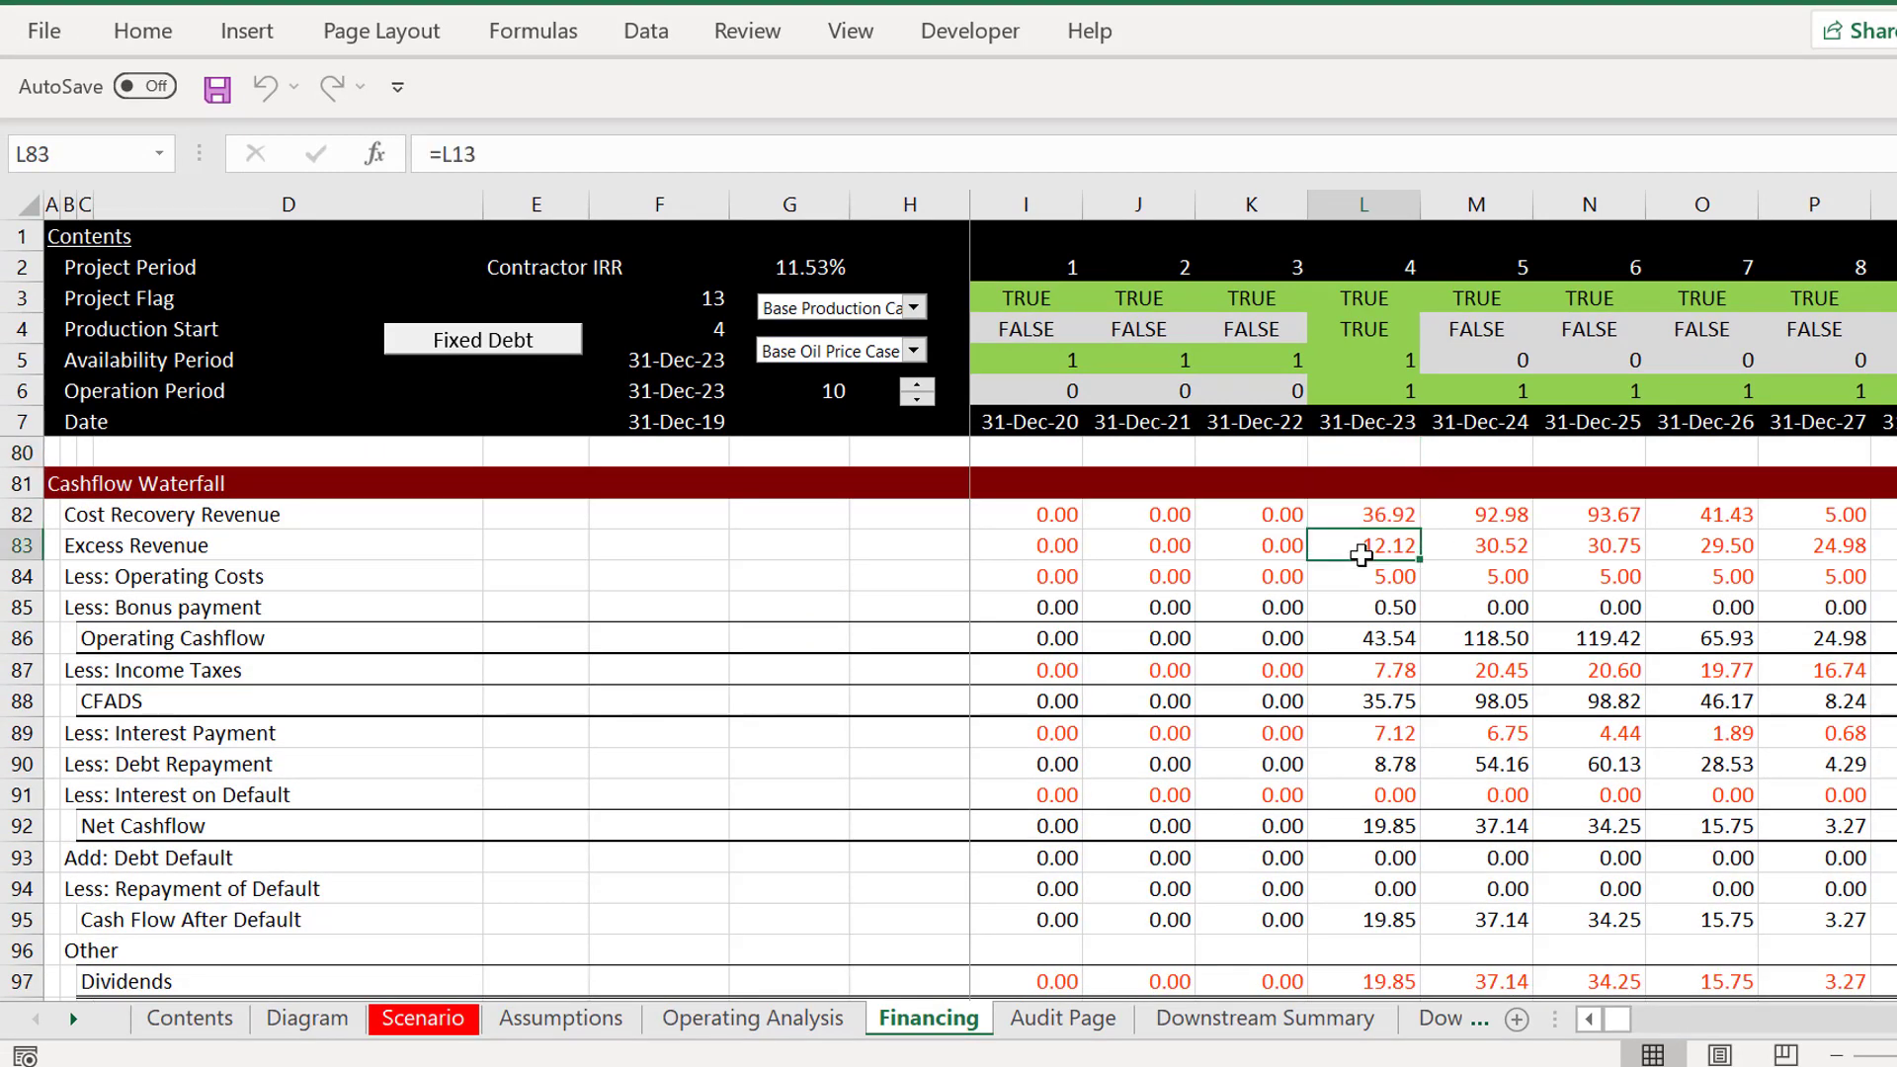
{"action": "key", "text": "Left"}
{"action": "key", "text": "Left"}
{"action": "key", "text": "Up"}
{"action": "key", "text": "Up"}
{"action": "key", "text": "Up"}
{"action": "key", "text": "Up"}
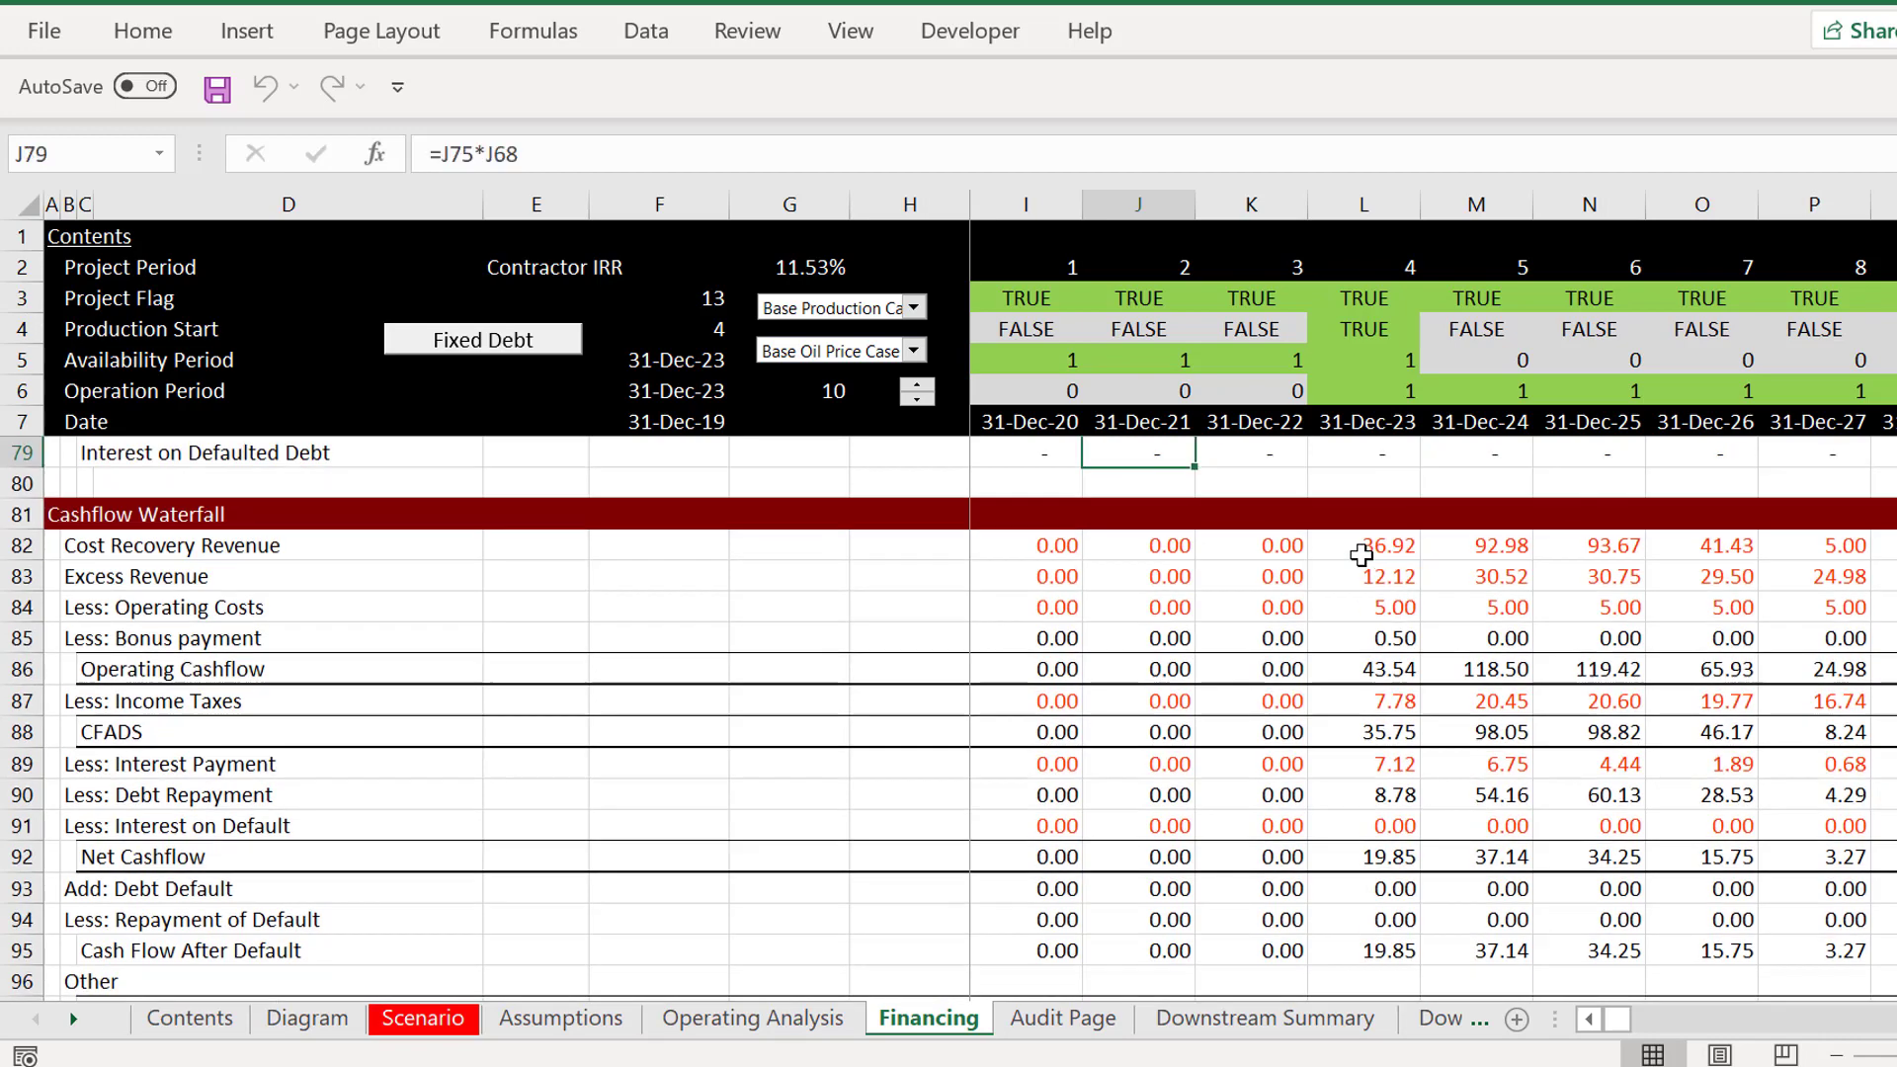
{"action": "key", "text": "Down"}
{"action": "key", "text": "Down"}
{"action": "key", "text": "Page_Up"}
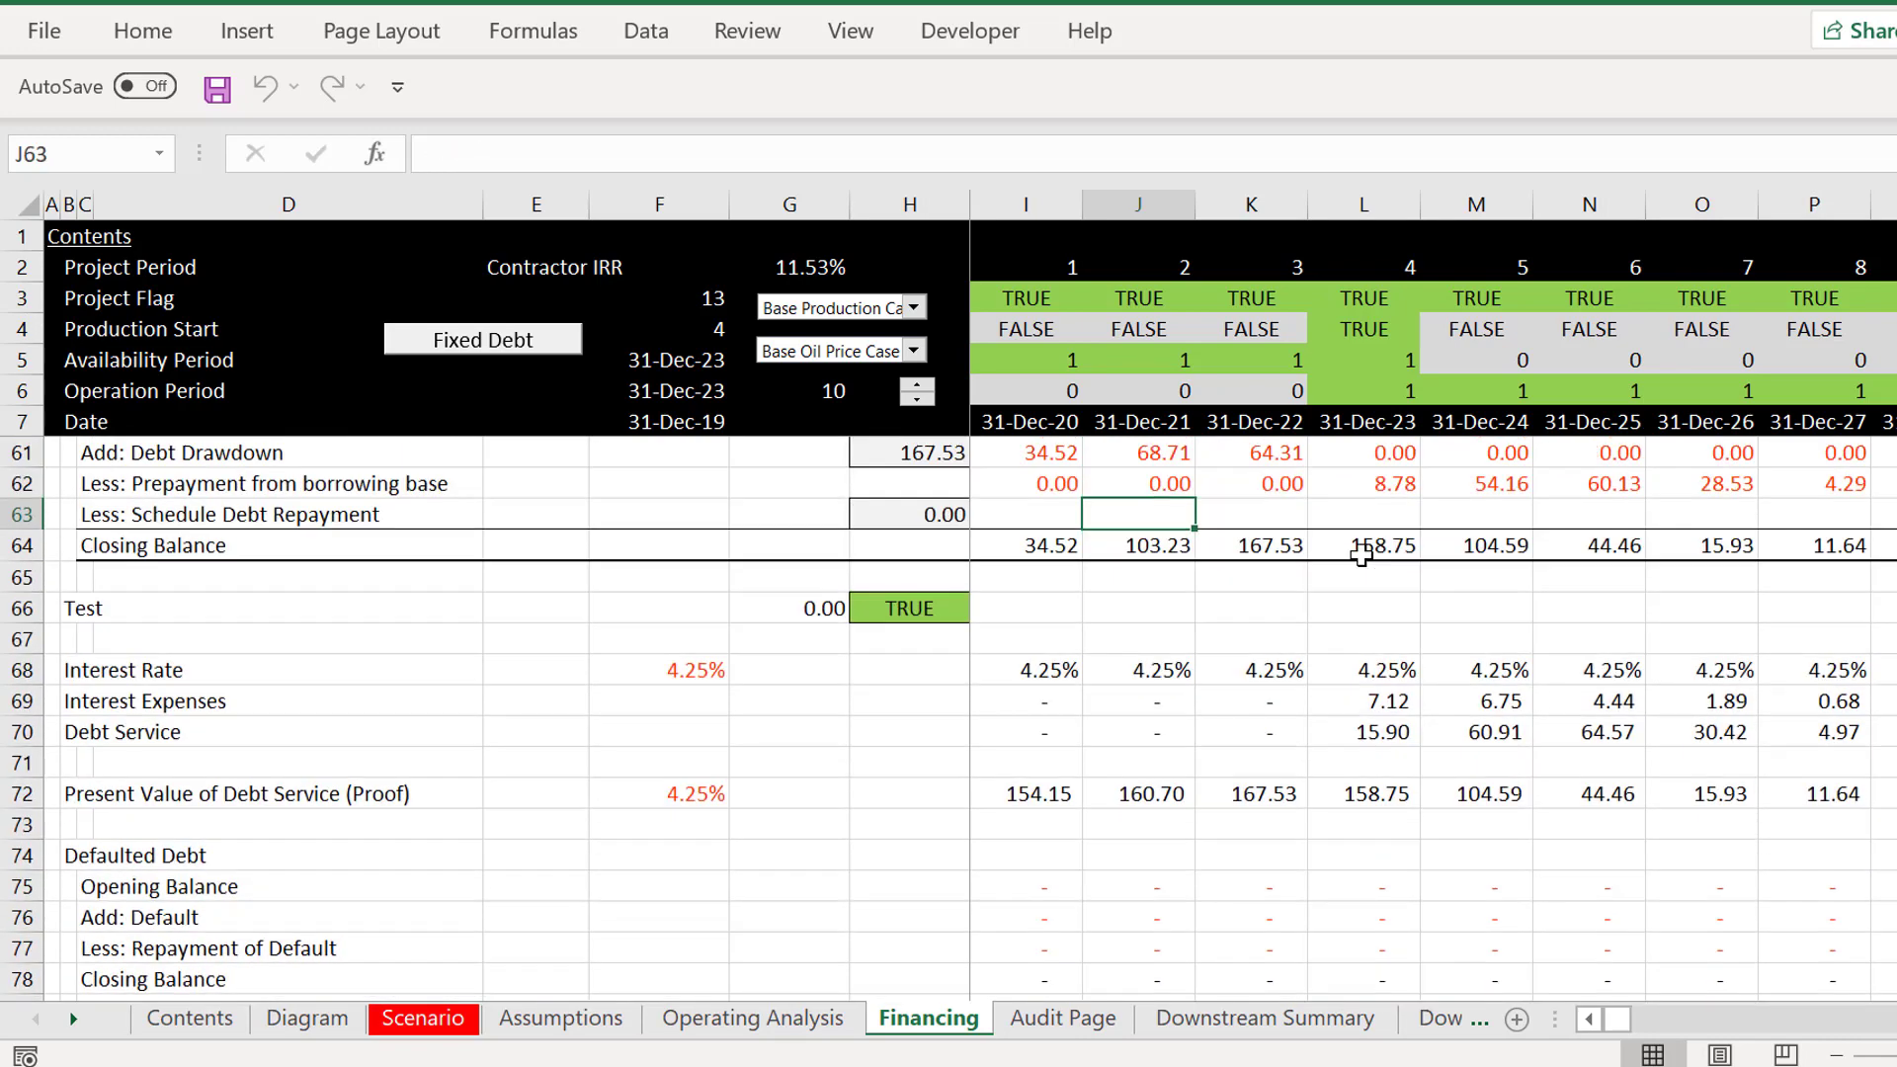
{"action": "key", "text": "Page_Down"}
{"action": "key", "text": "Down"}
{"action": "key", "text": "Left"}
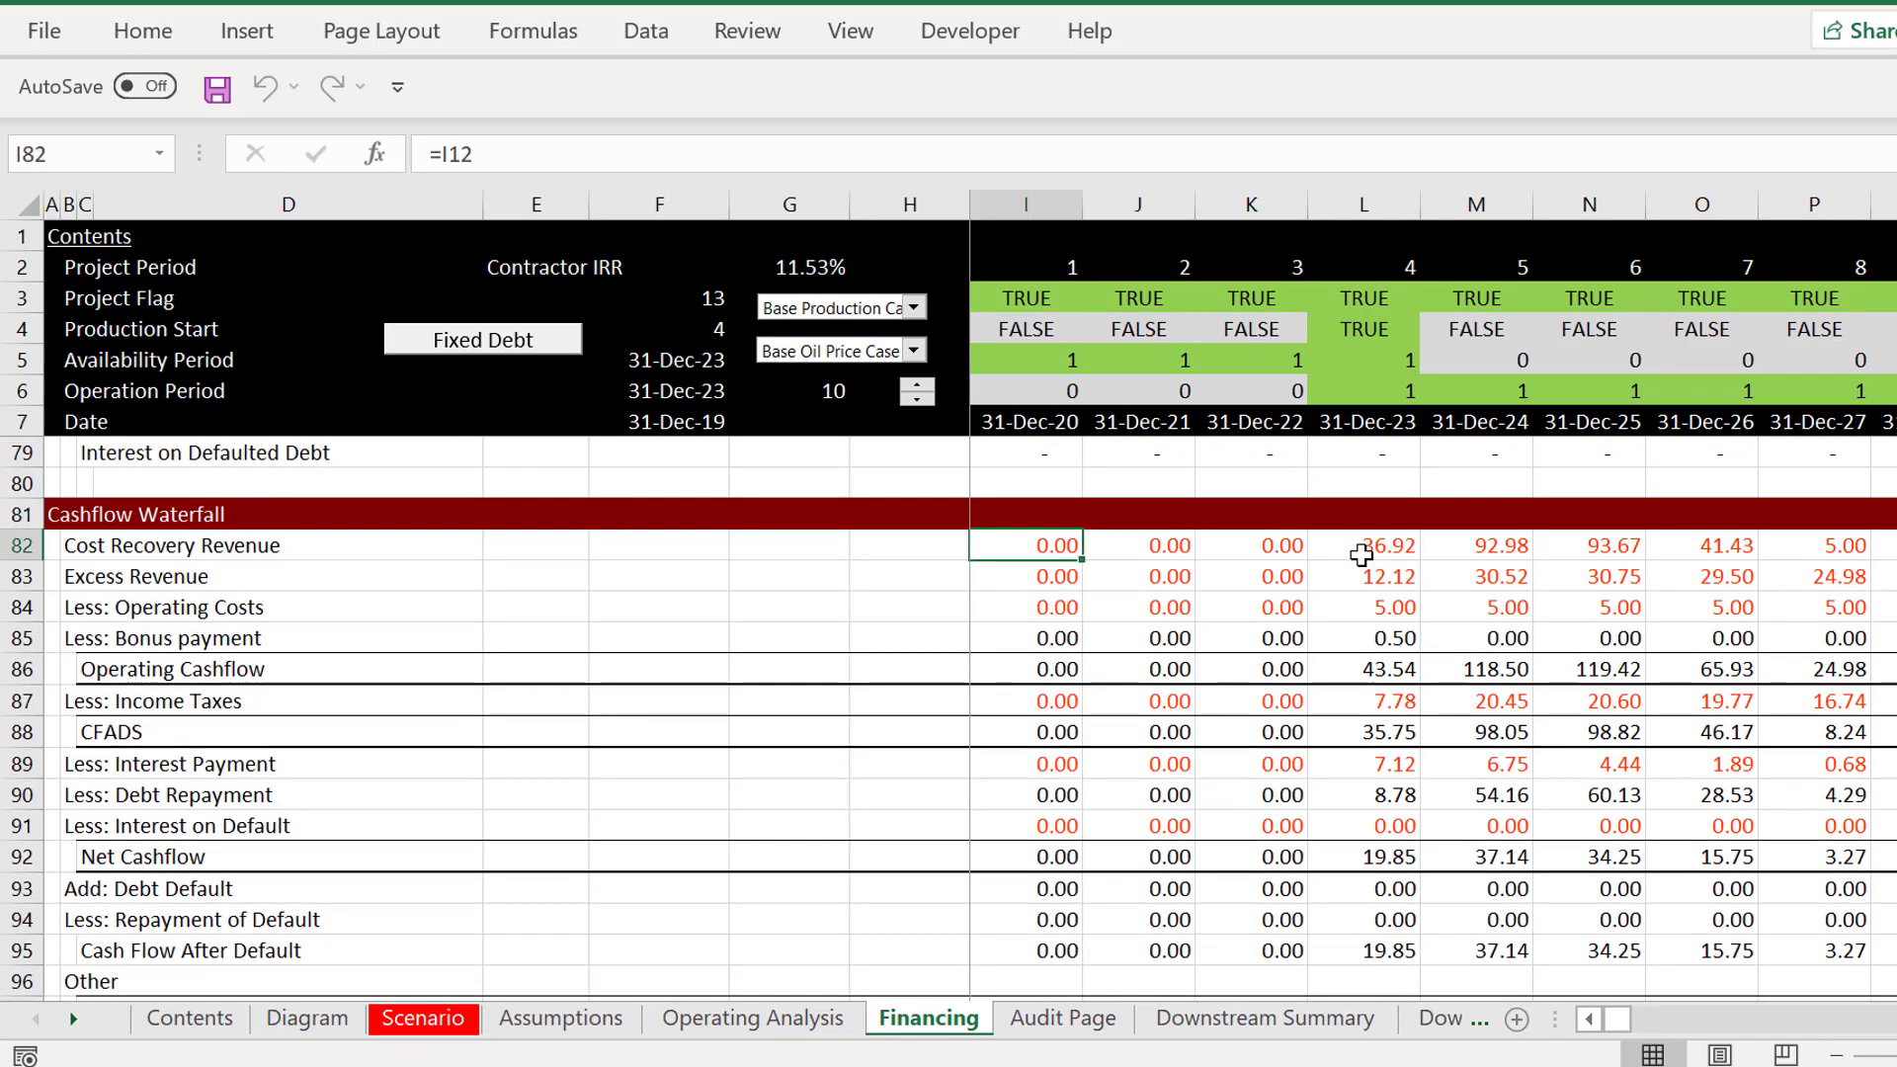
{"action": "key", "text": "Right"}
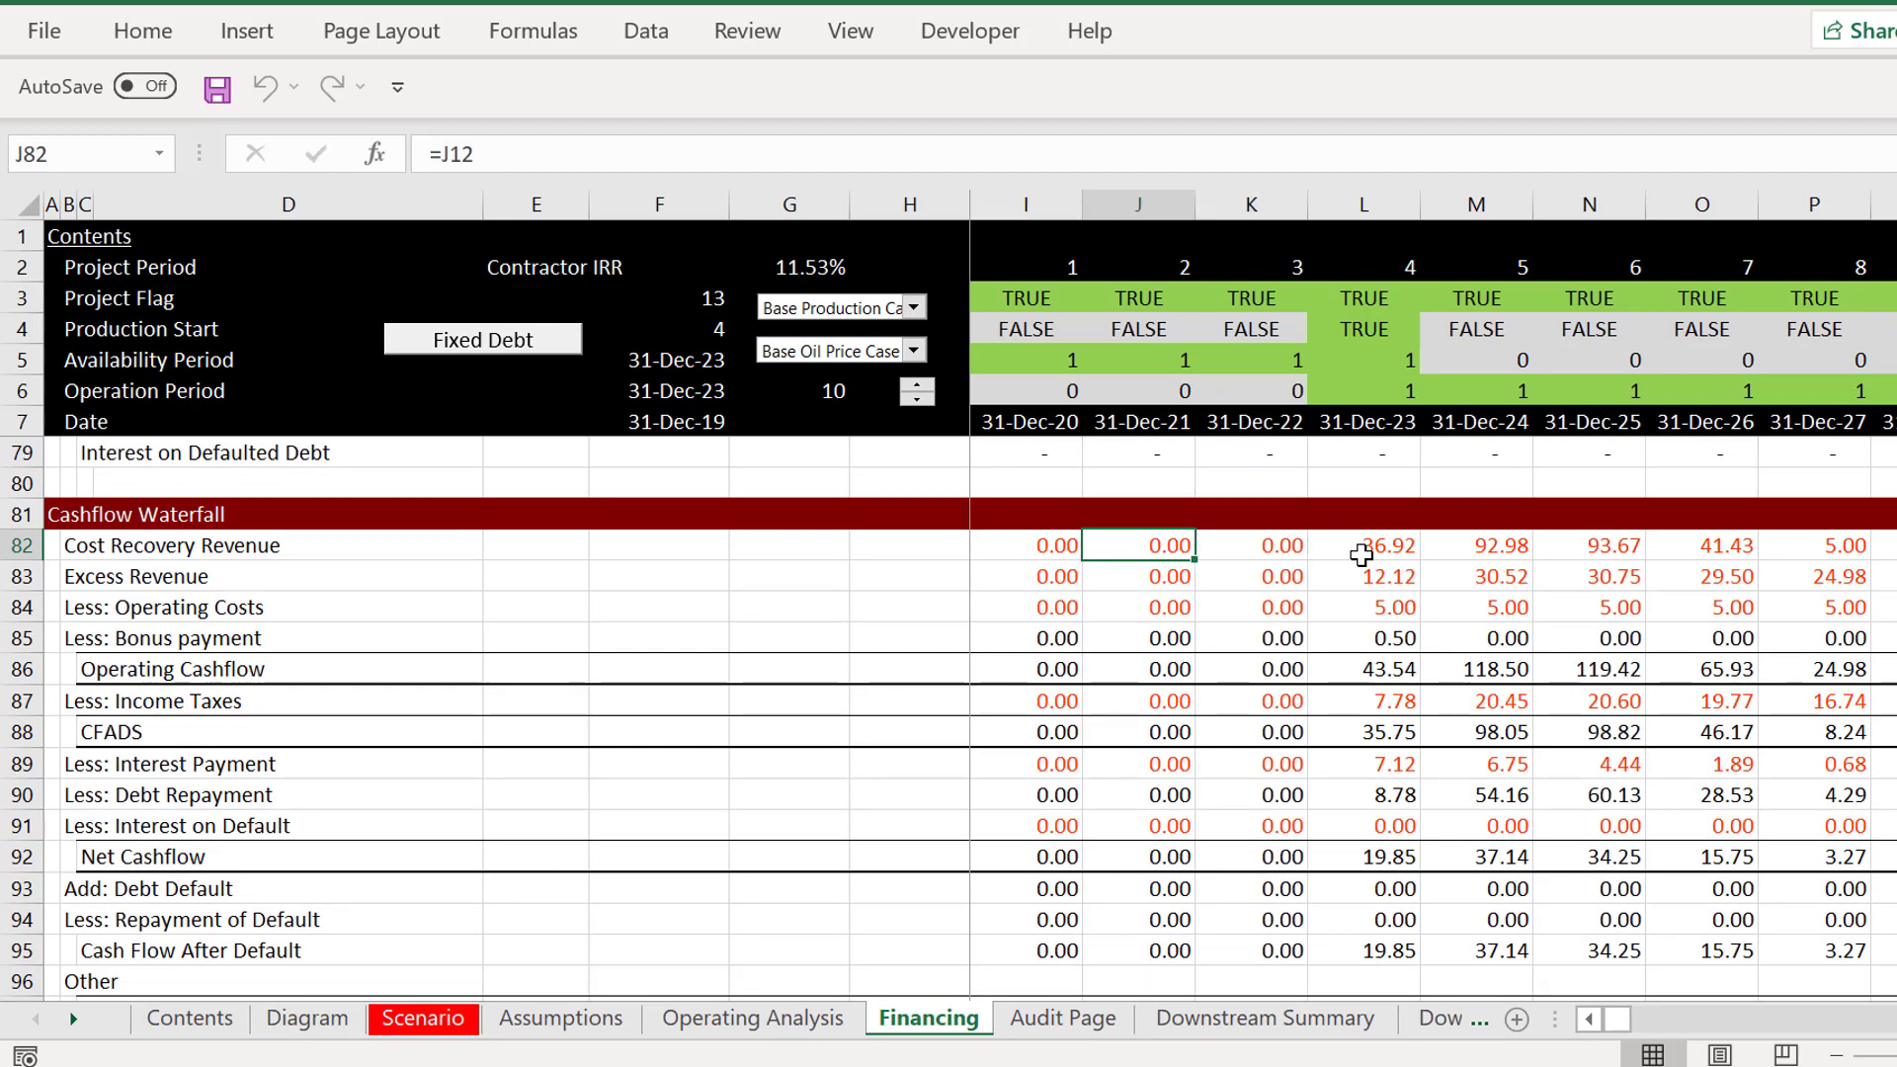
Recolour the Financing sheet with the formatting macro's Colour Sheet function, keeping the current colour options.
{"action": "key", "text": "ctrl+alt+c"}
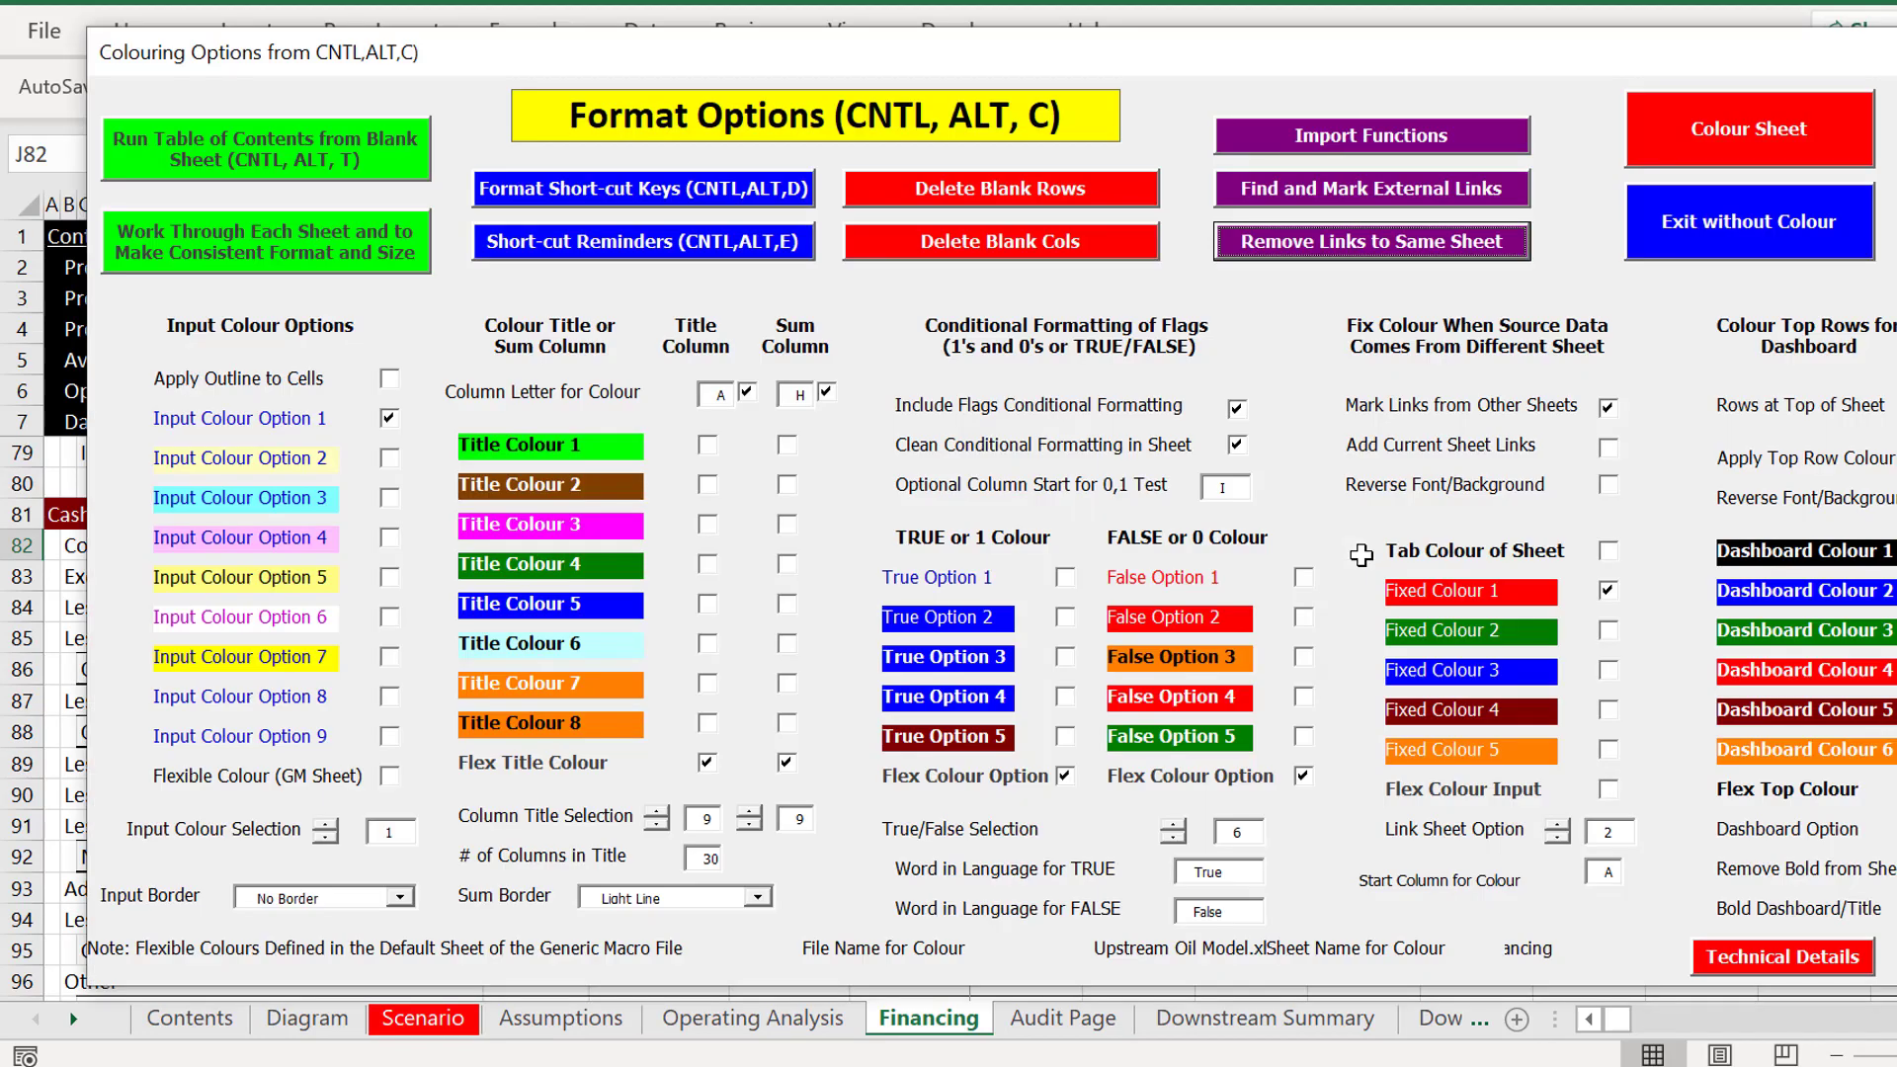
{"action": "left_click", "coordinate": [1745, 153]}
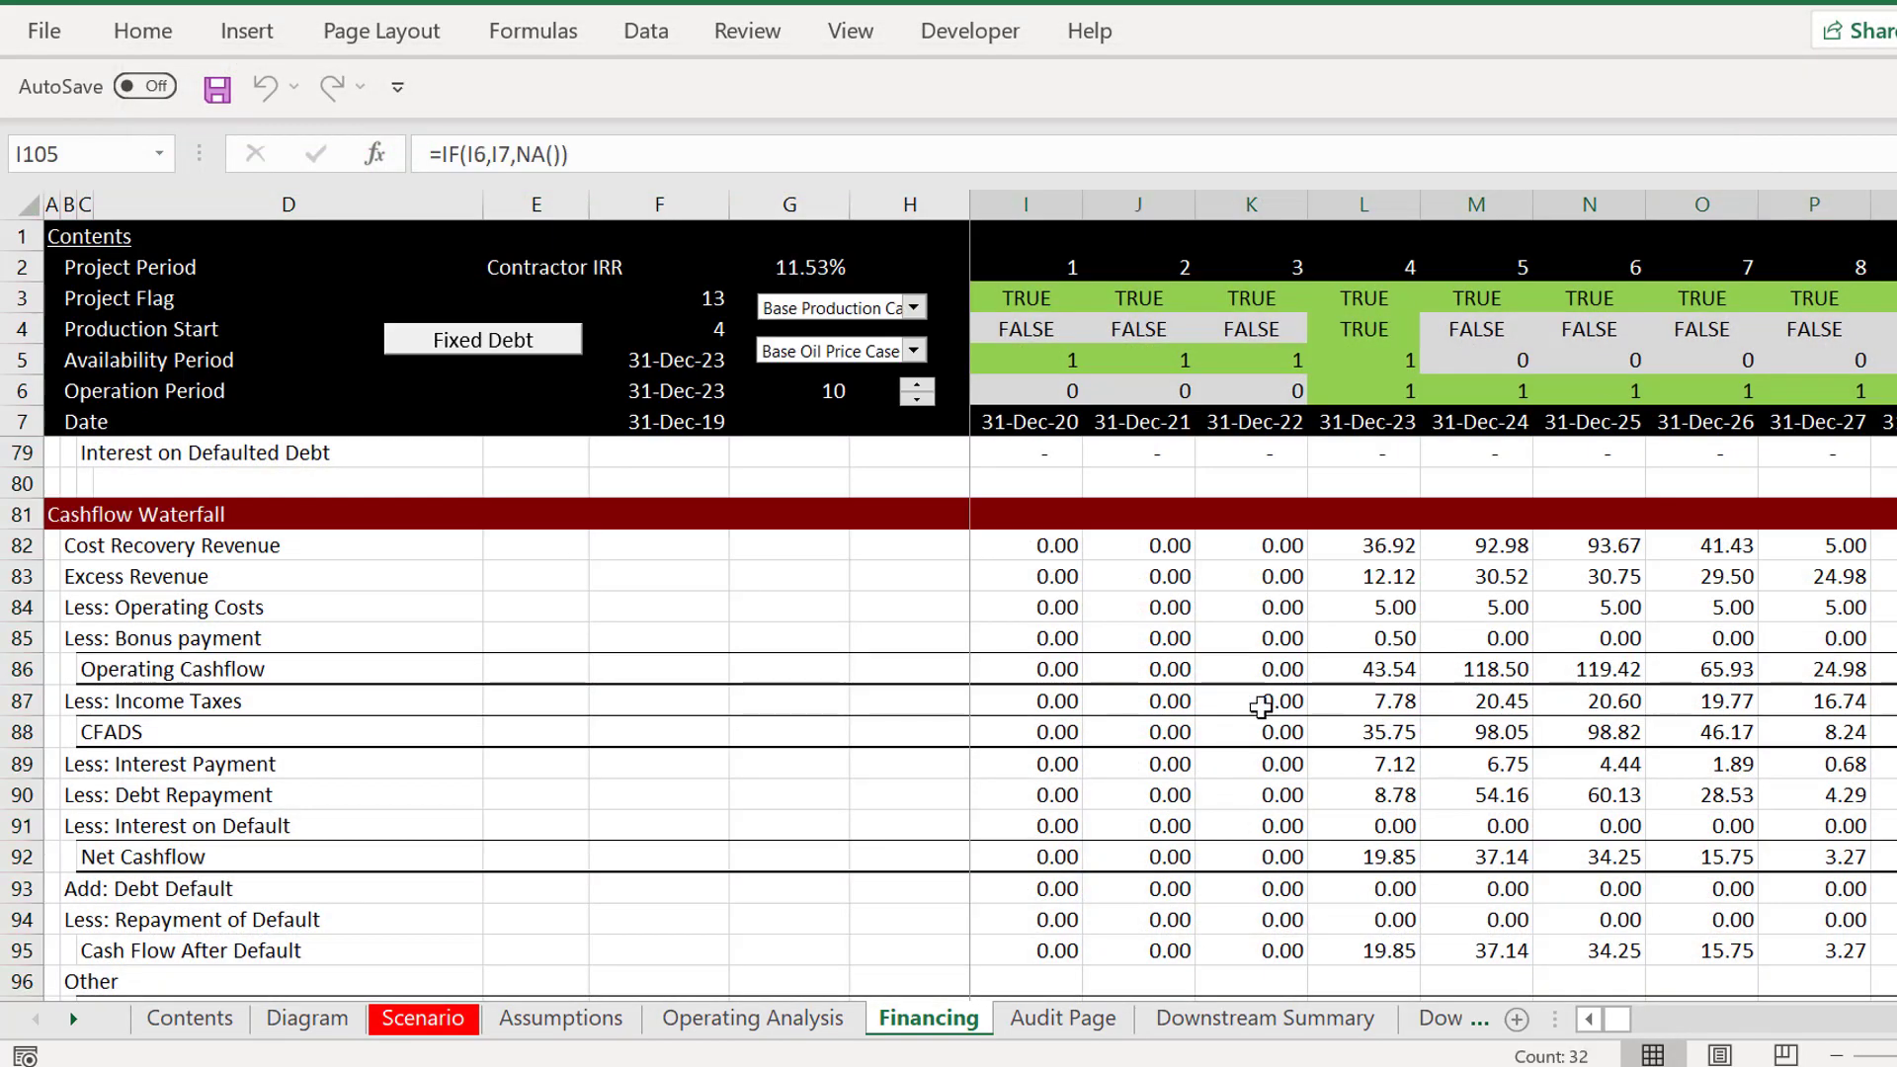
{"action": "left_click", "coordinate": [1260, 704]}
Look over the recoloured Financing sheet, from the Debt Balance chart through the Financial Ratios up to the debt sizing section.
{"action": "key", "text": "Page_Down"}
{"action": "key", "text": "Page_Down"}
{"action": "key", "text": "Page_Down"}
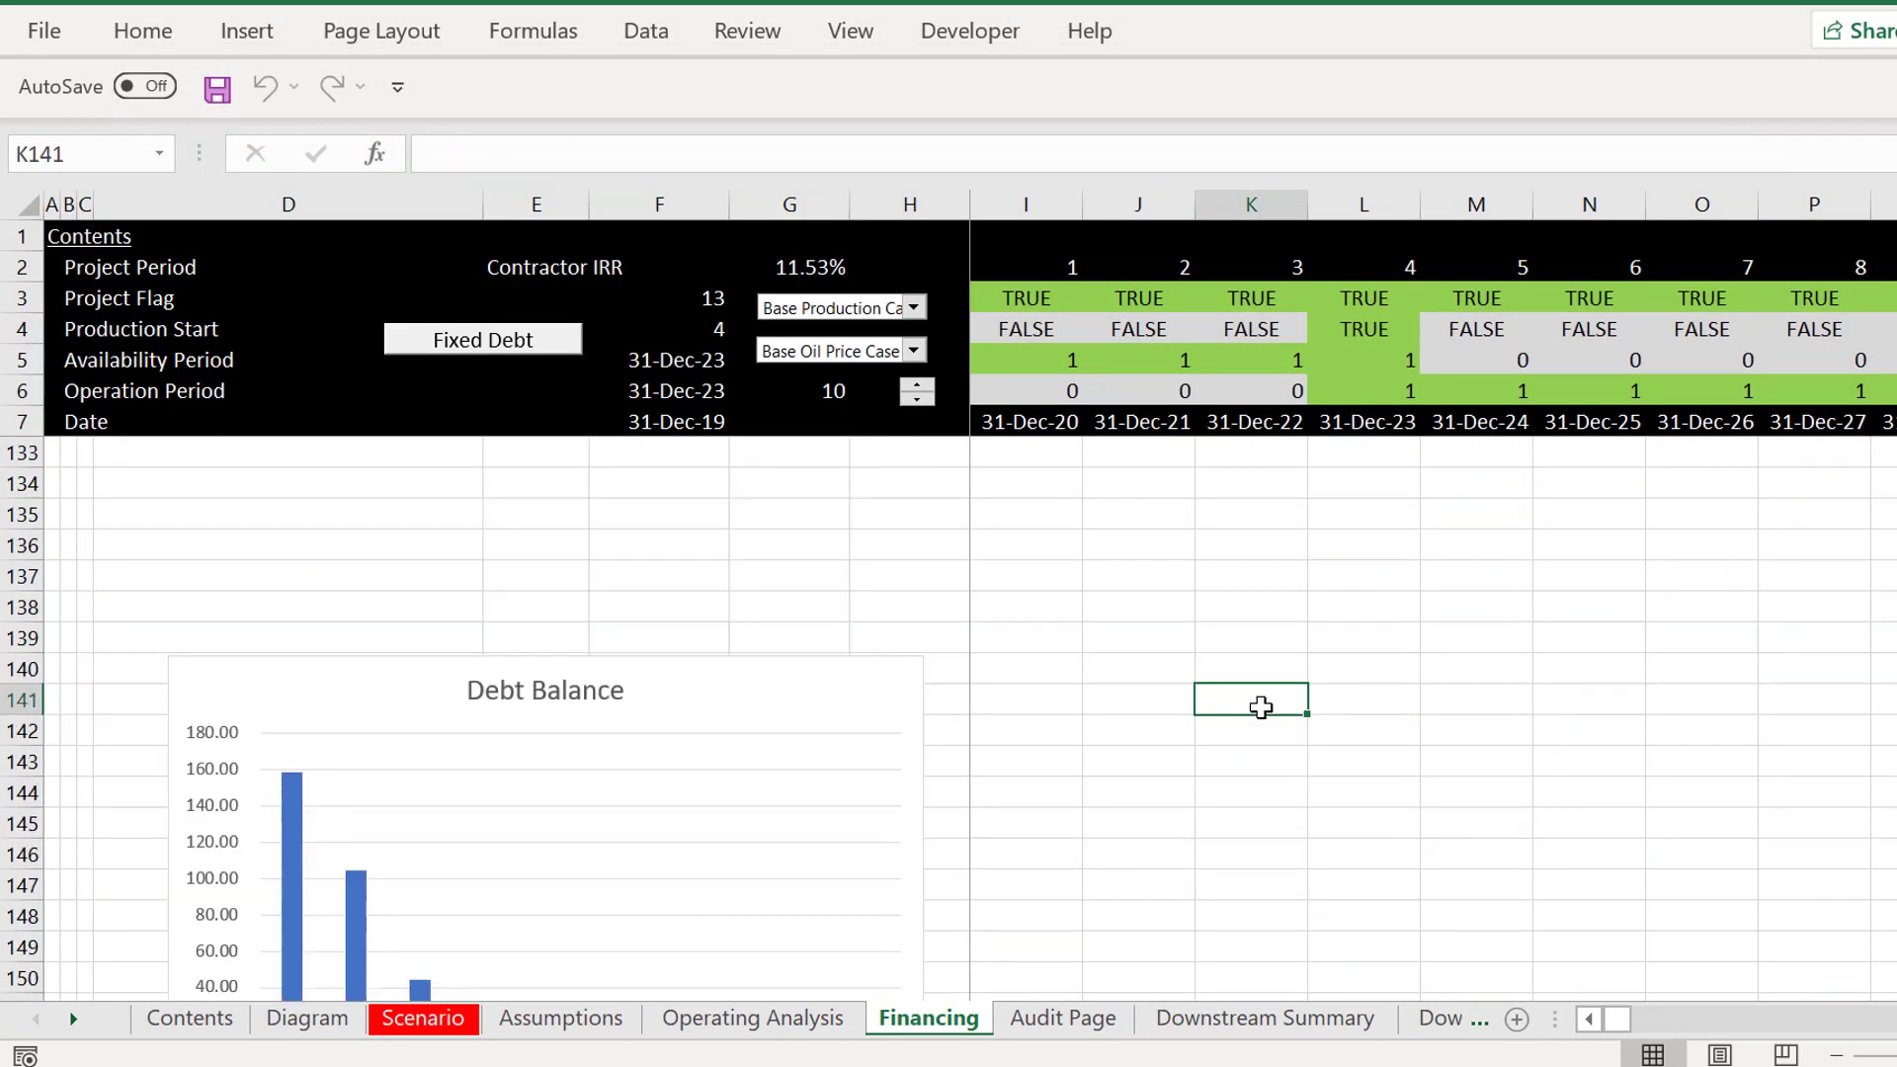
{"action": "key", "text": "Page_Up"}
{"action": "key", "text": "Page_Up"}
{"action": "key", "text": "Left"}
{"action": "key", "text": "Left"}
{"action": "key", "text": "Left"}
{"action": "key", "text": "Left"}
{"action": "key", "text": "Right"}
{"action": "key", "text": "Right"}
{"action": "key", "text": "Right"}
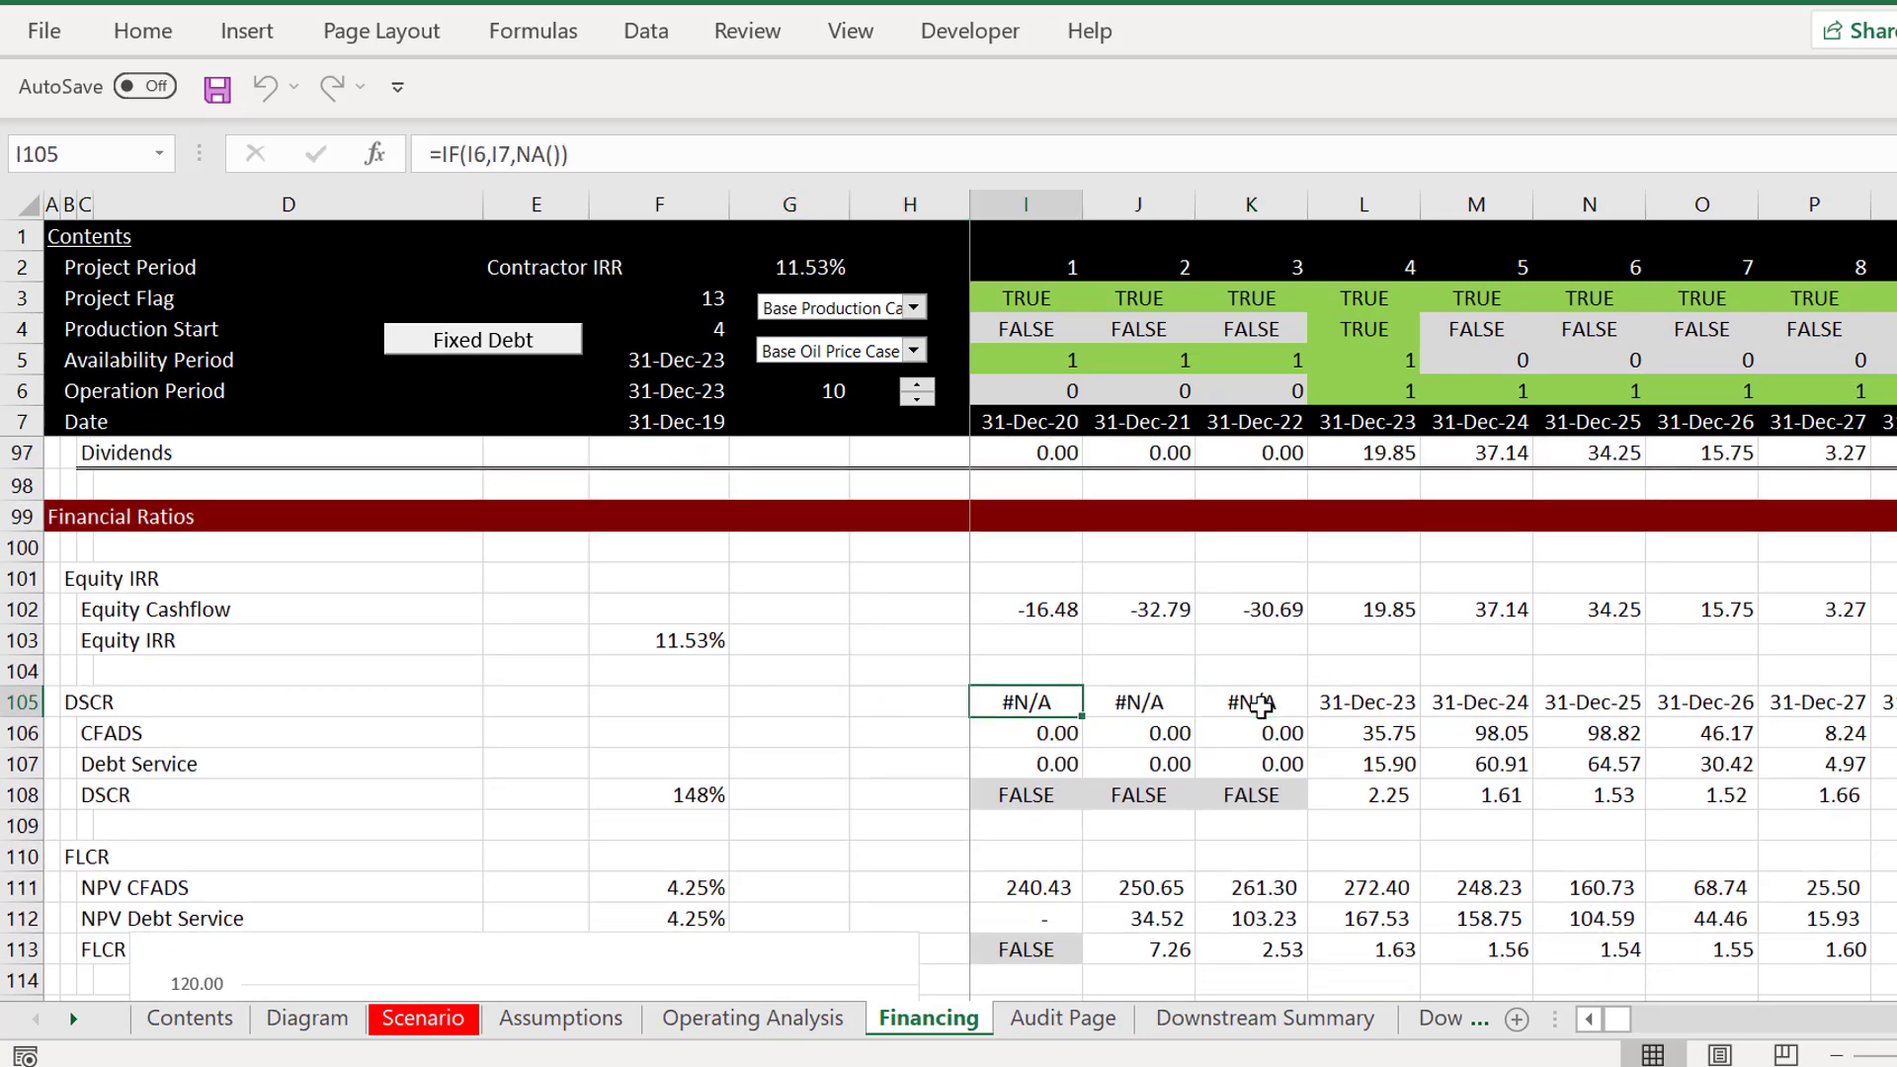
{"action": "key", "text": "Page_Up"}
{"action": "key", "text": "Page_Up"}
{"action": "key", "text": "Page_Up"}
{"action": "key", "text": "Page_Up"}
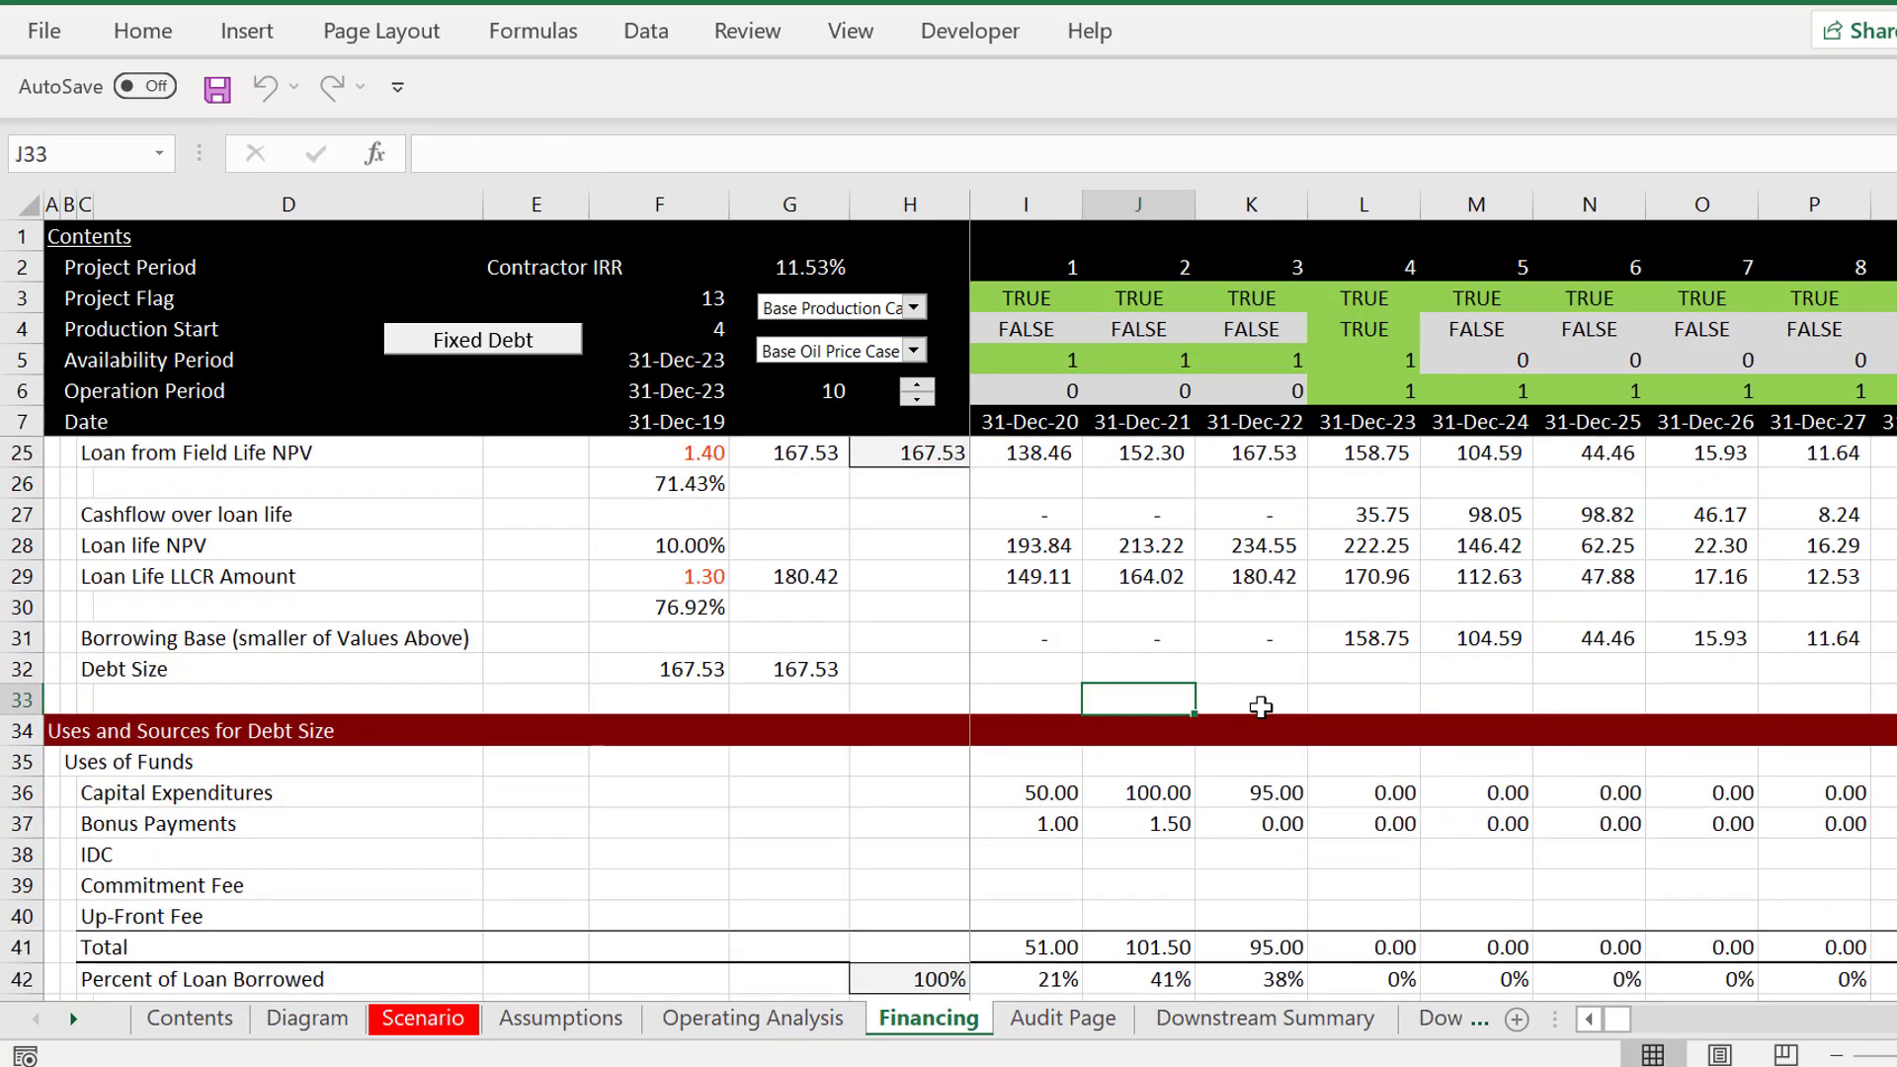
Review the recoloured Debt Repayment rows, including the formulas in J54, J55 and L53.
{"action": "key", "text": "Page_Down"}
{"action": "key", "text": "Down"}
{"action": "key", "text": "Down"}
{"action": "key", "text": "Down"}
{"action": "key", "text": "Down"}
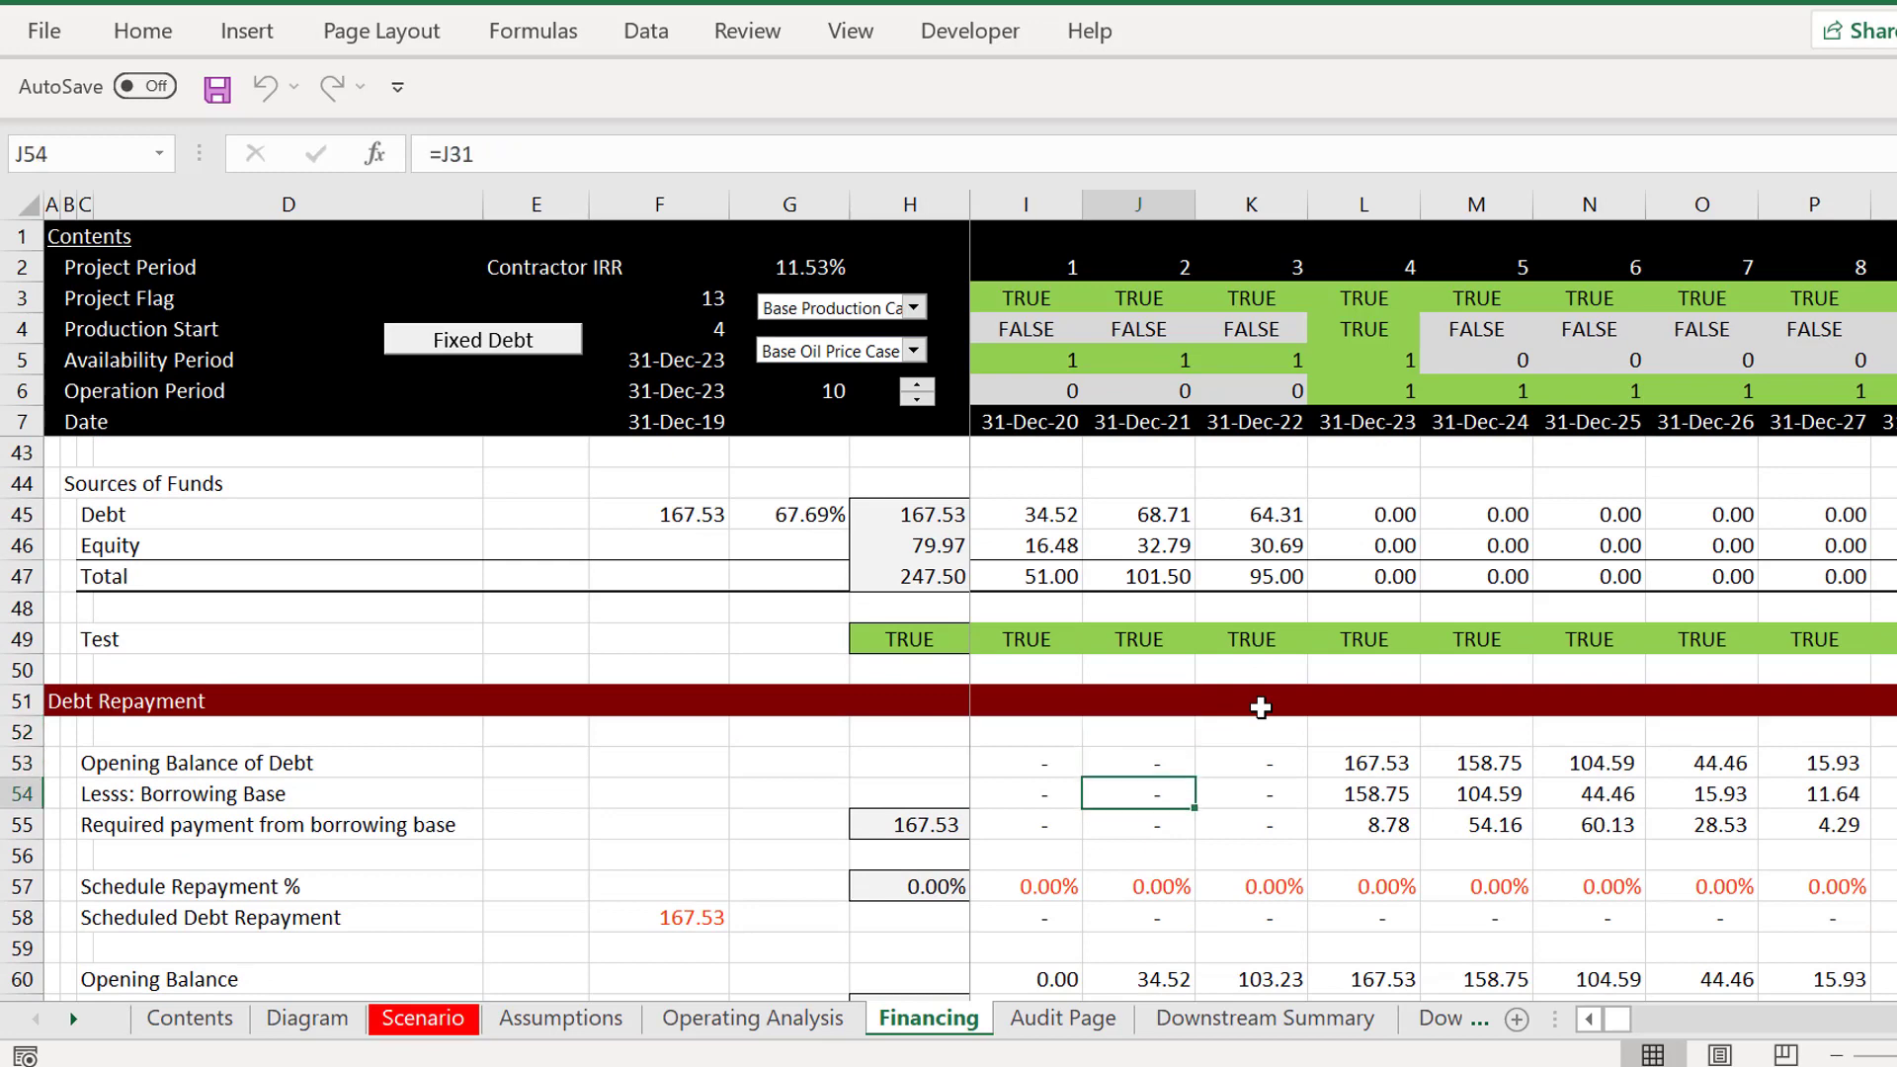
{"action": "key", "text": "Page_Down"}
{"action": "key", "text": "Page_Up"}
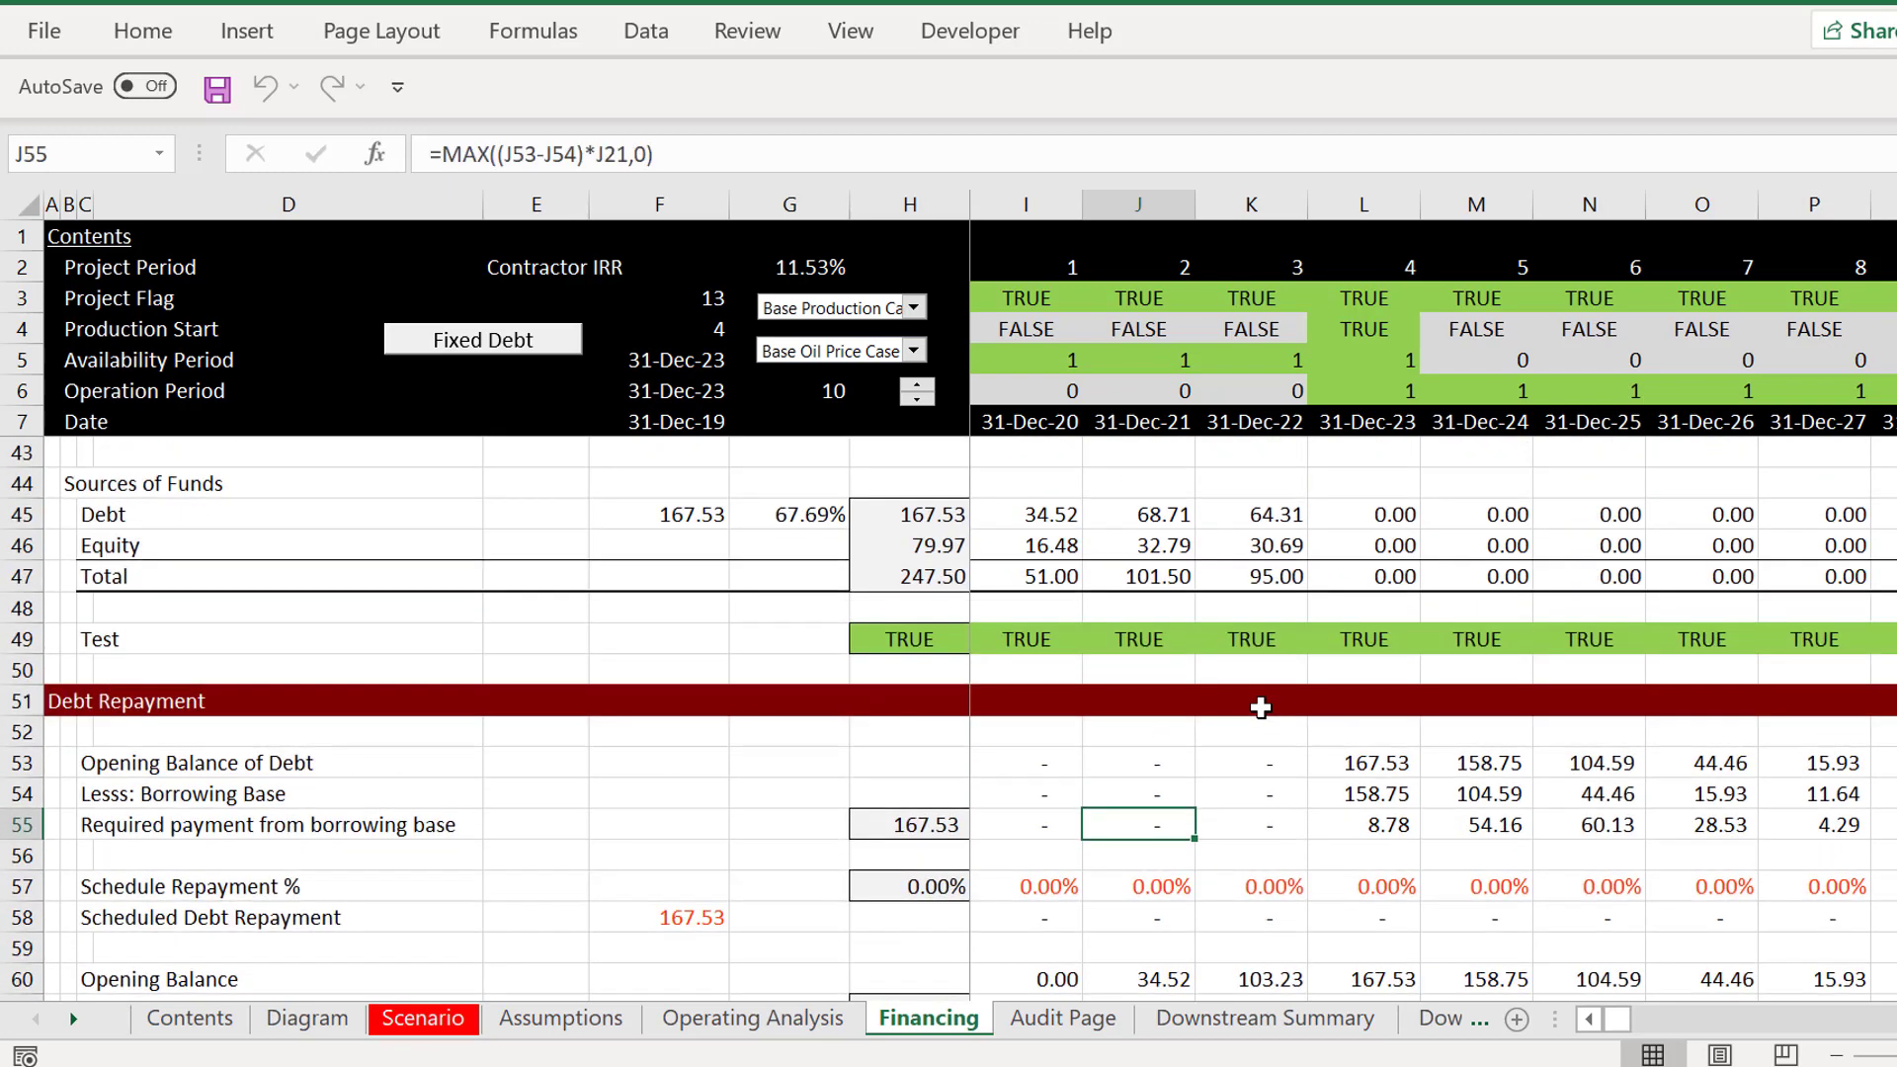
{"action": "key", "text": "Up"}
{"action": "key", "text": "Right"}
{"action": "key", "text": "Right"}
{"action": "key", "text": "Up"}
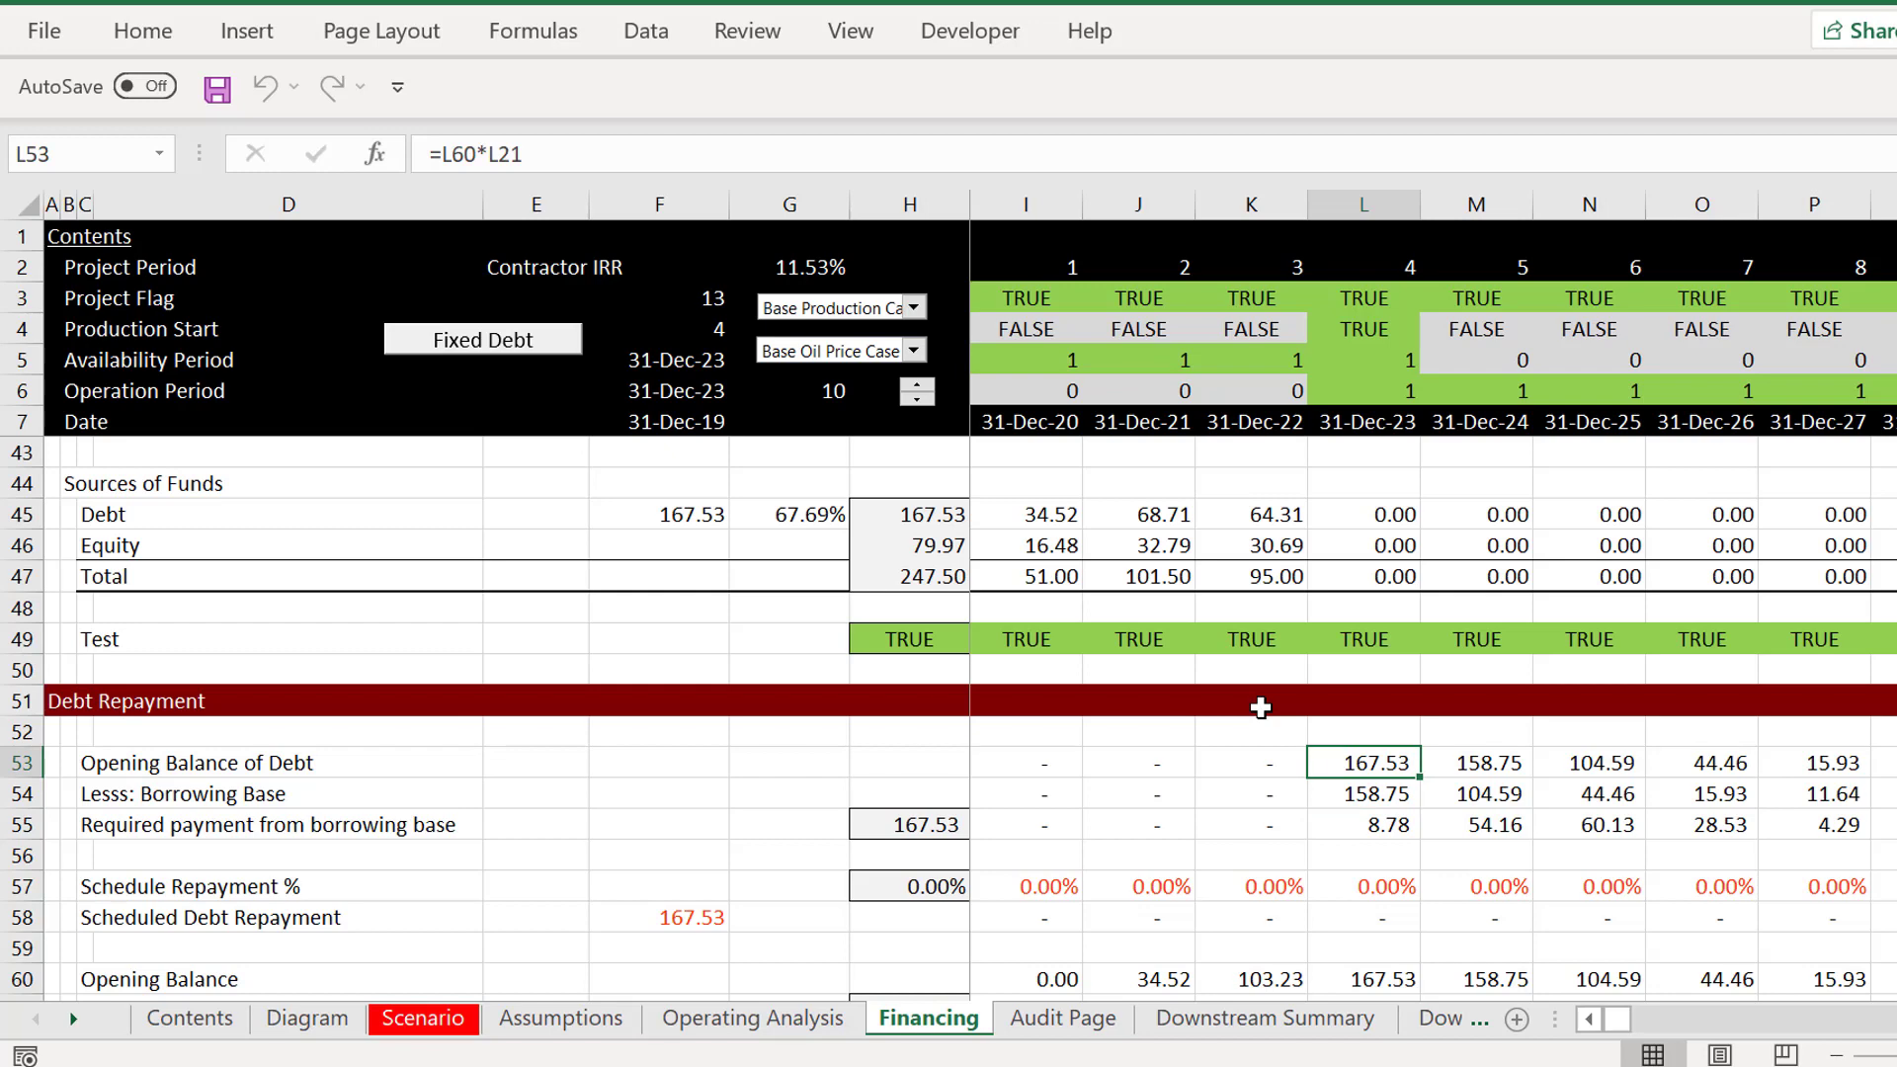
Check the Opening Balance of Debt formula in L53 and look through the year-4 repayment rows down to Less: Schedule Debt Repayment.
{"action": "key", "text": "F2"}
{"action": "key", "text": "Return"}
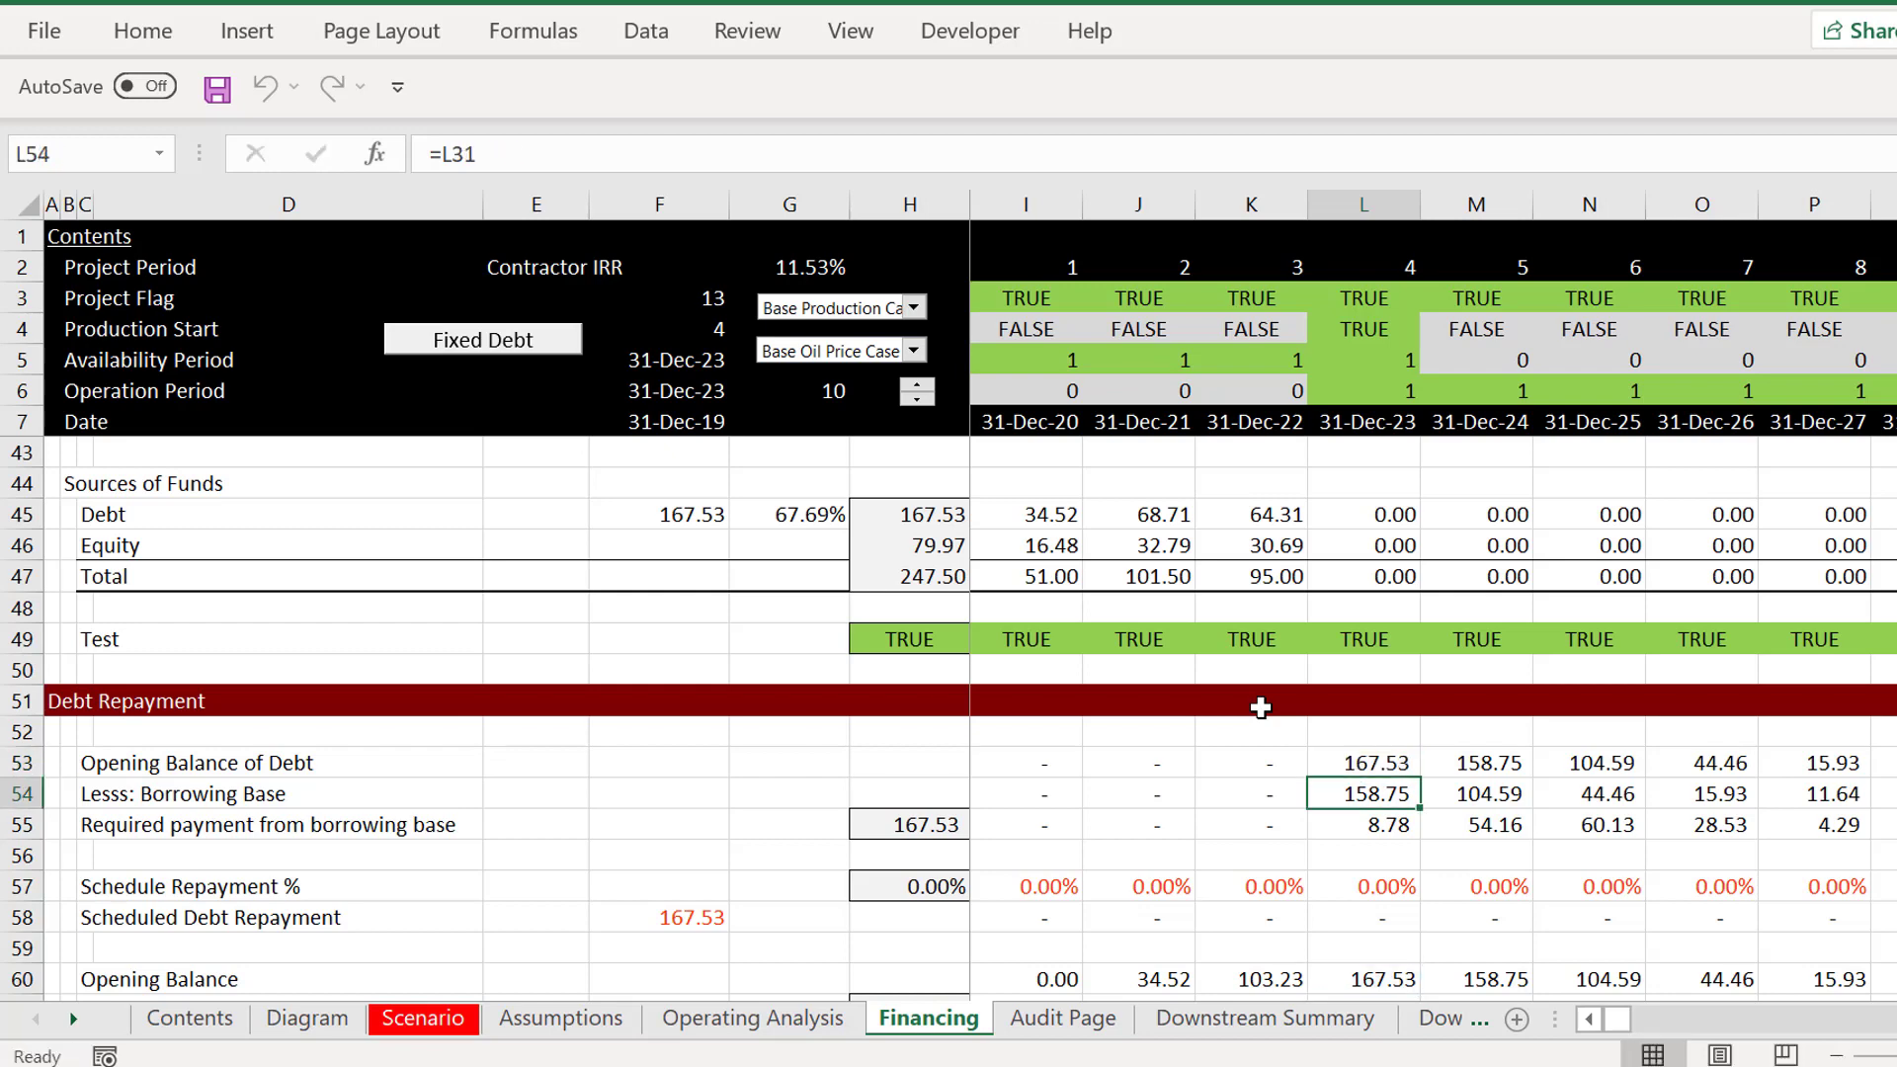
{"action": "key", "text": "Down"}
{"action": "key", "text": "Down"}
{"action": "key", "text": "Down"}
{"action": "key", "text": "Down"}
{"action": "key", "text": "Down"}
{"action": "key", "text": "Down"}
{"action": "key", "text": "Down"}
{"action": "key", "text": "Down"}
{"action": "key", "text": "Down"}
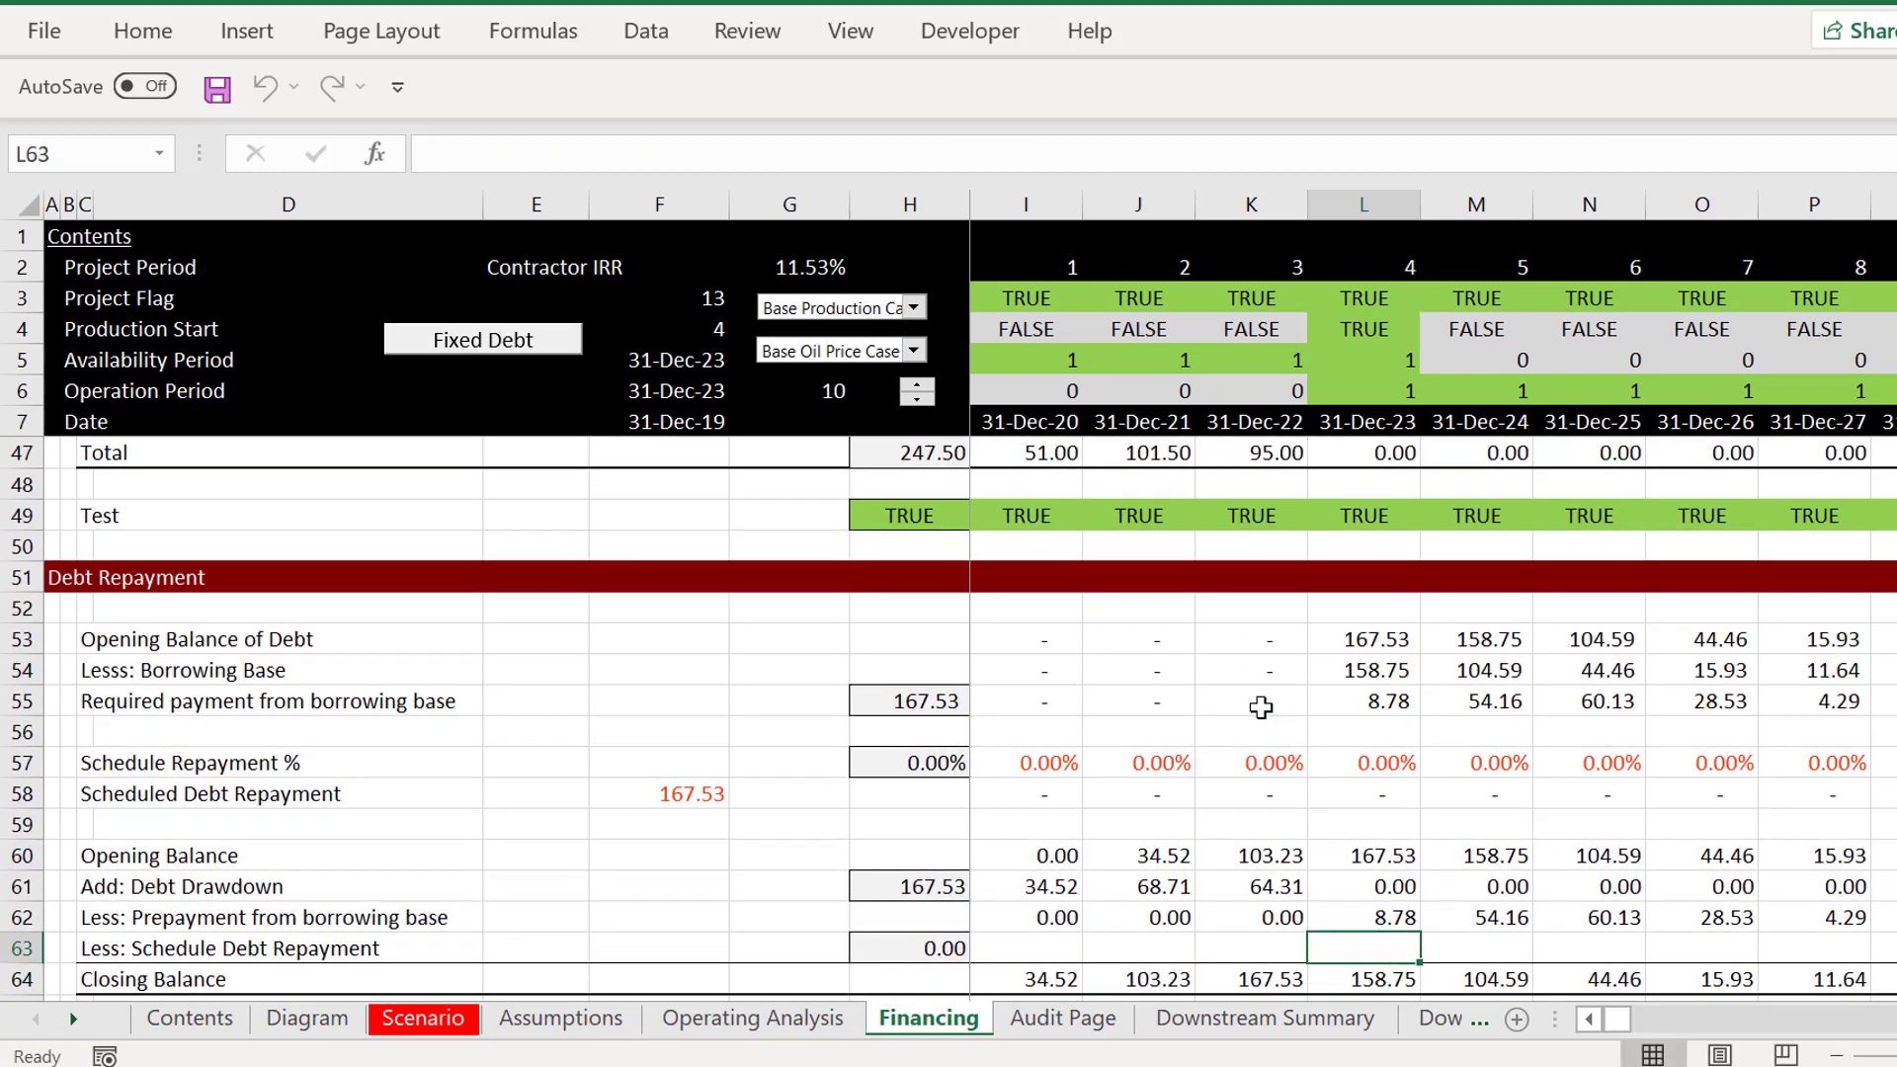
Return to the borrowing base deduction in L54 and inspect which cell its formula refers to.
{"action": "key", "text": "Up"}
{"action": "key", "text": "Up"}
{"action": "key", "text": "Up"}
{"action": "key", "text": "Up"}
{"action": "key", "text": "Up"}
{"action": "key", "text": "Up"}
{"action": "key", "text": "Up"}
{"action": "key", "text": "Up"}
{"action": "key", "text": "Up"}
{"action": "key", "text": "Up"}
{"action": "key", "text": "Down"}
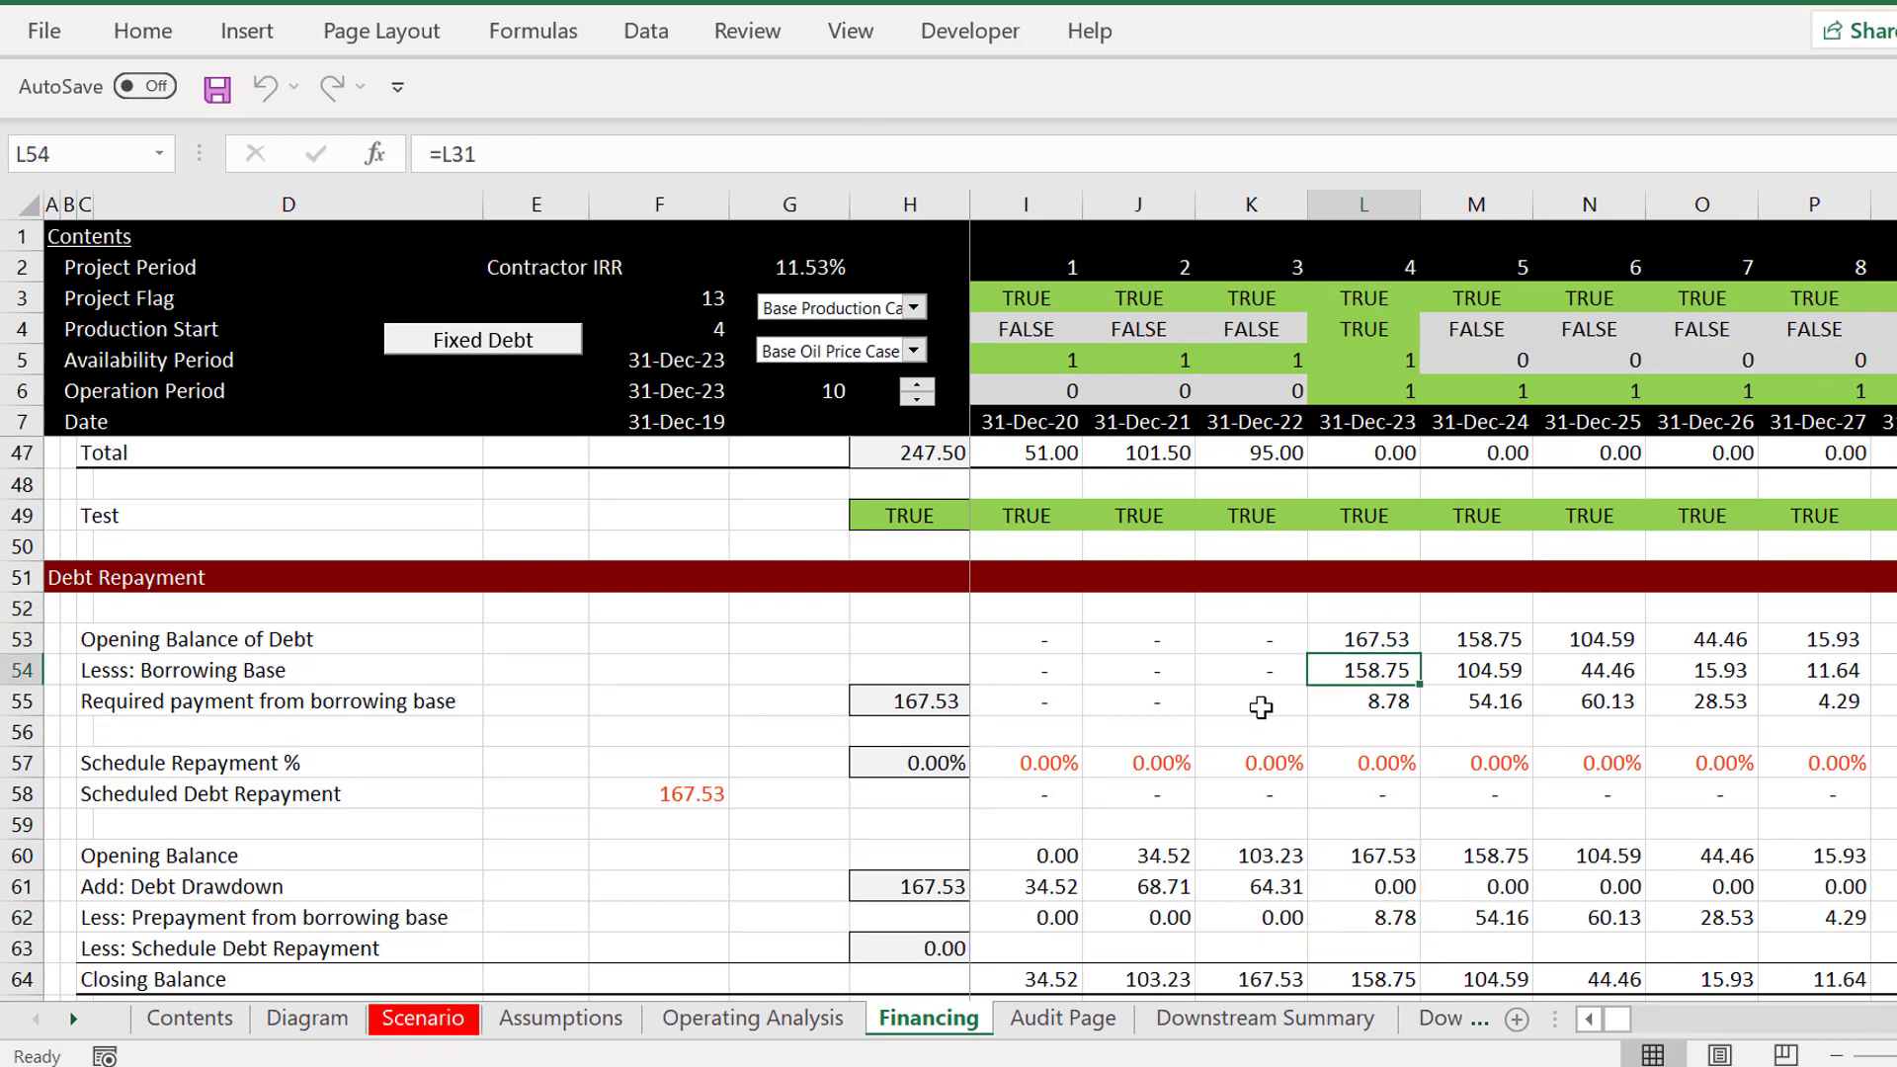
{"action": "key", "text": "F2"}
{"action": "key", "text": "Escape"}
Trace back from the debt repayment section to the Debt Repayment Flag for year 4 in L21.
{"action": "key", "text": "Page_Up"}
{"action": "key", "text": "Page_Down"}
{"action": "key", "text": "Page_Up"}
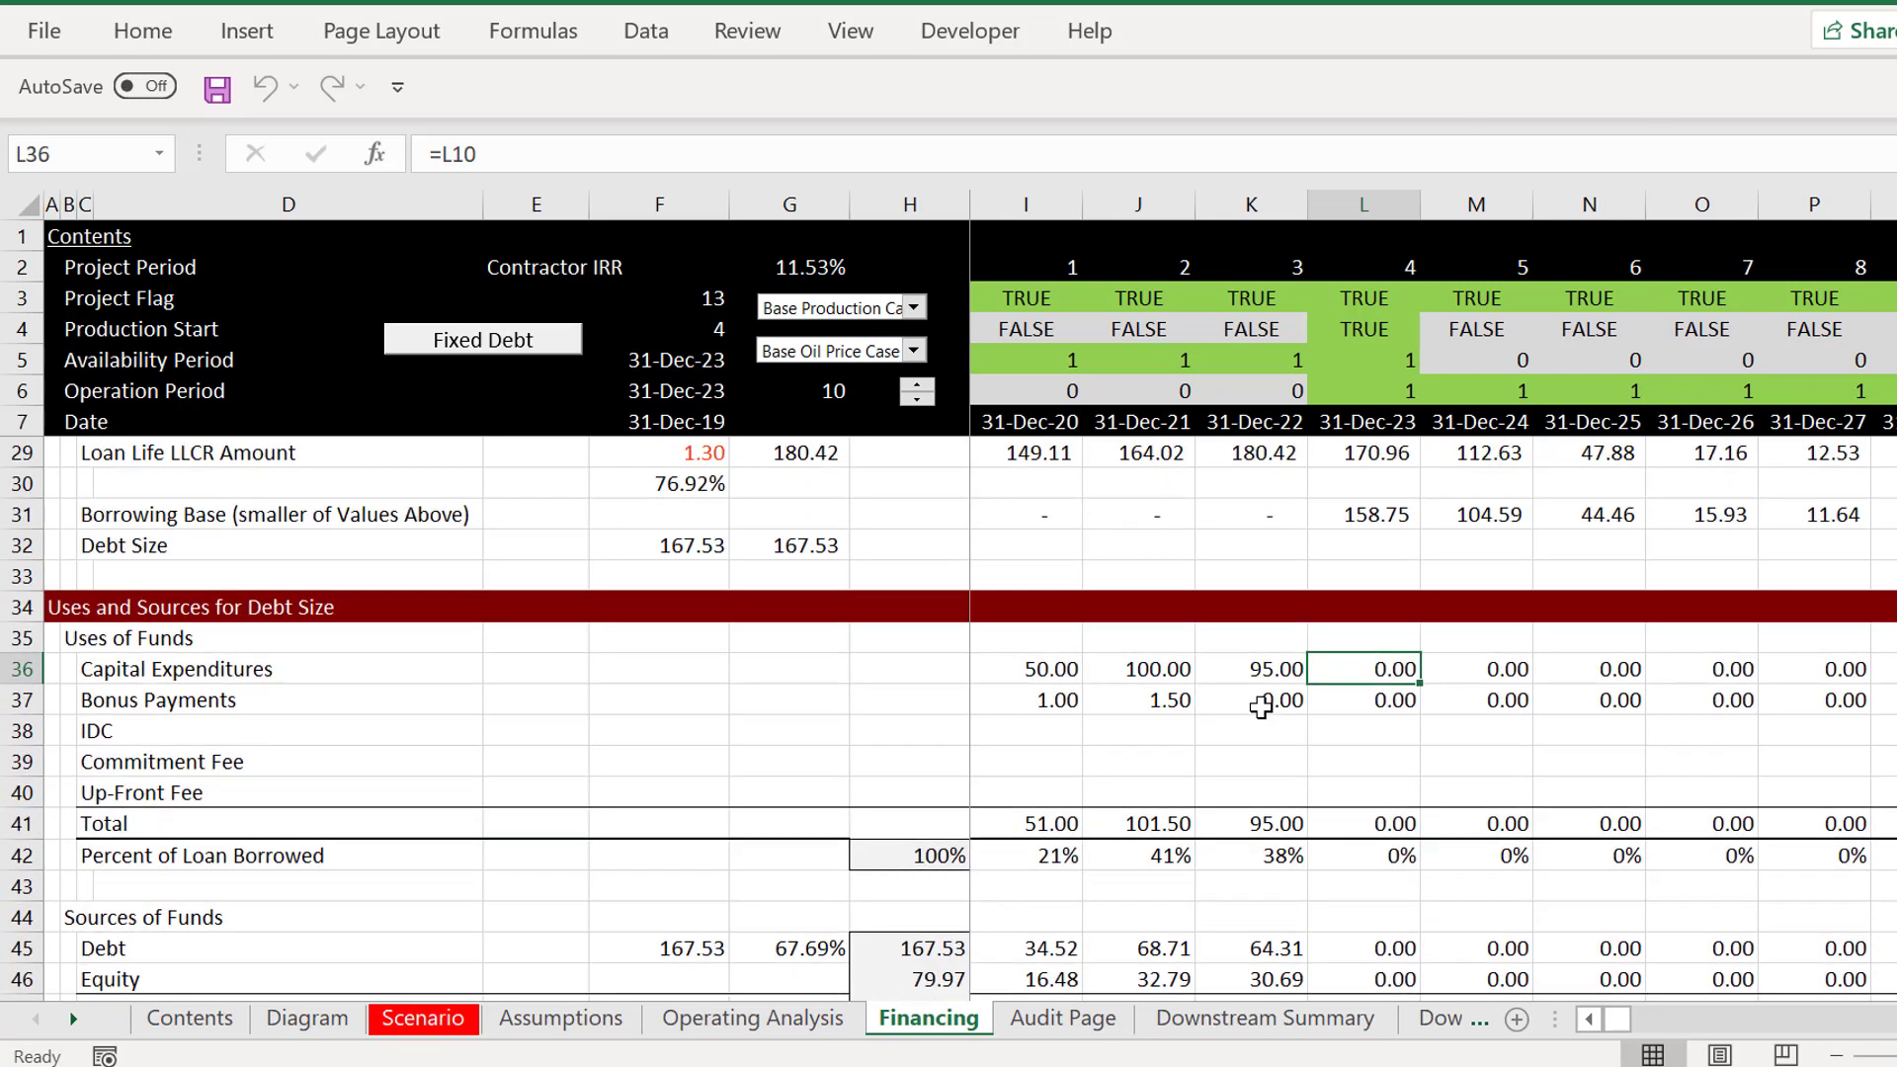
{"action": "key", "text": "Up"}
{"action": "key", "text": "Up"}
{"action": "key", "text": "Up"}
{"action": "key", "text": "Up"}
{"action": "key", "text": "Up"}
{"action": "key", "text": "Up"}
{"action": "key", "text": "Up"}
{"action": "key", "text": "Up"}
{"action": "key", "text": "Up"}
{"action": "key", "text": "Up"}
{"action": "key", "text": "Up"}
{"action": "key", "text": "Up"}
{"action": "key", "text": "Up"}
{"action": "key", "text": "Up"}
{"action": "key", "text": "Up"}
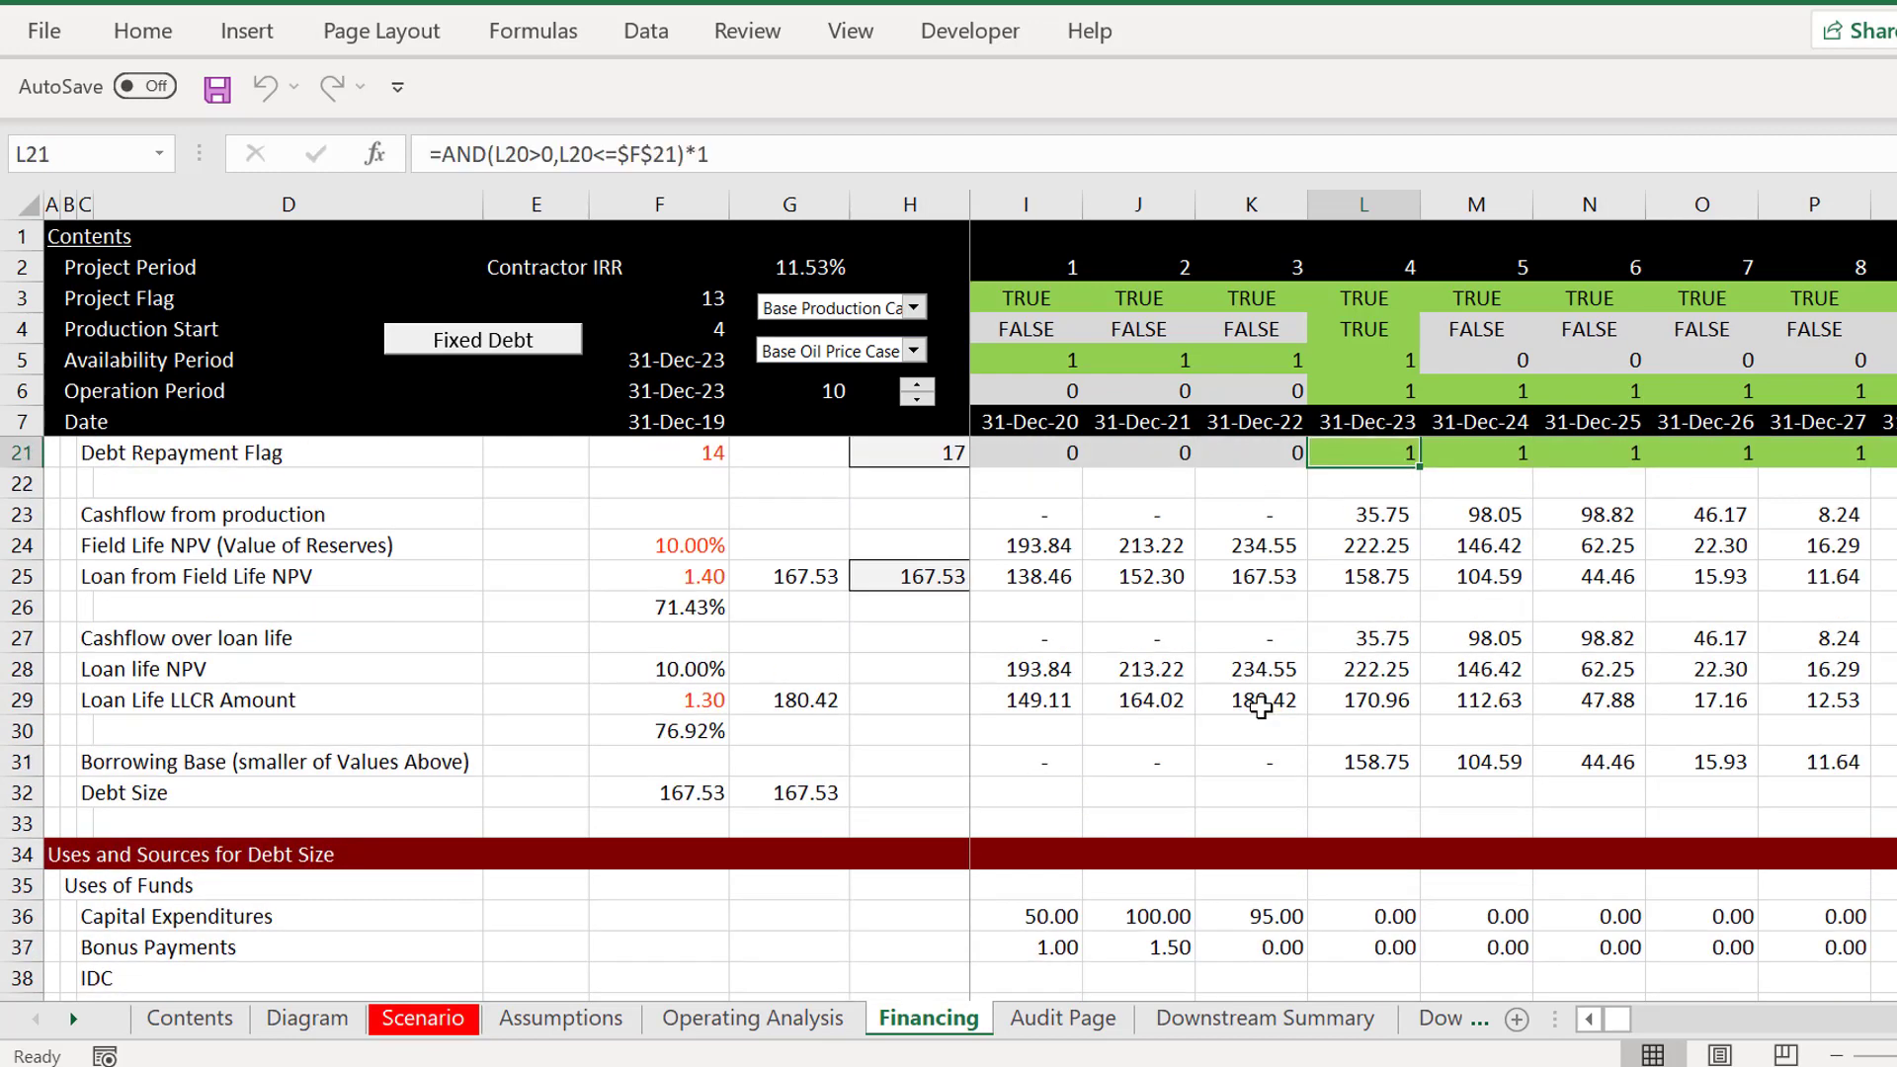
Inspect the year-4 Borrowing Base formula in L31 and its precedent cells.
{"action": "key", "text": "Down"}
{"action": "key", "text": "Down"}
{"action": "key", "text": "Down"}
{"action": "key", "text": "Down"}
{"action": "key", "text": "Down"}
{"action": "key", "text": "Down"}
{"action": "key", "text": "Down"}
{"action": "key", "text": "Down"}
{"action": "key", "text": "Down"}
{"action": "key", "text": "Down"}
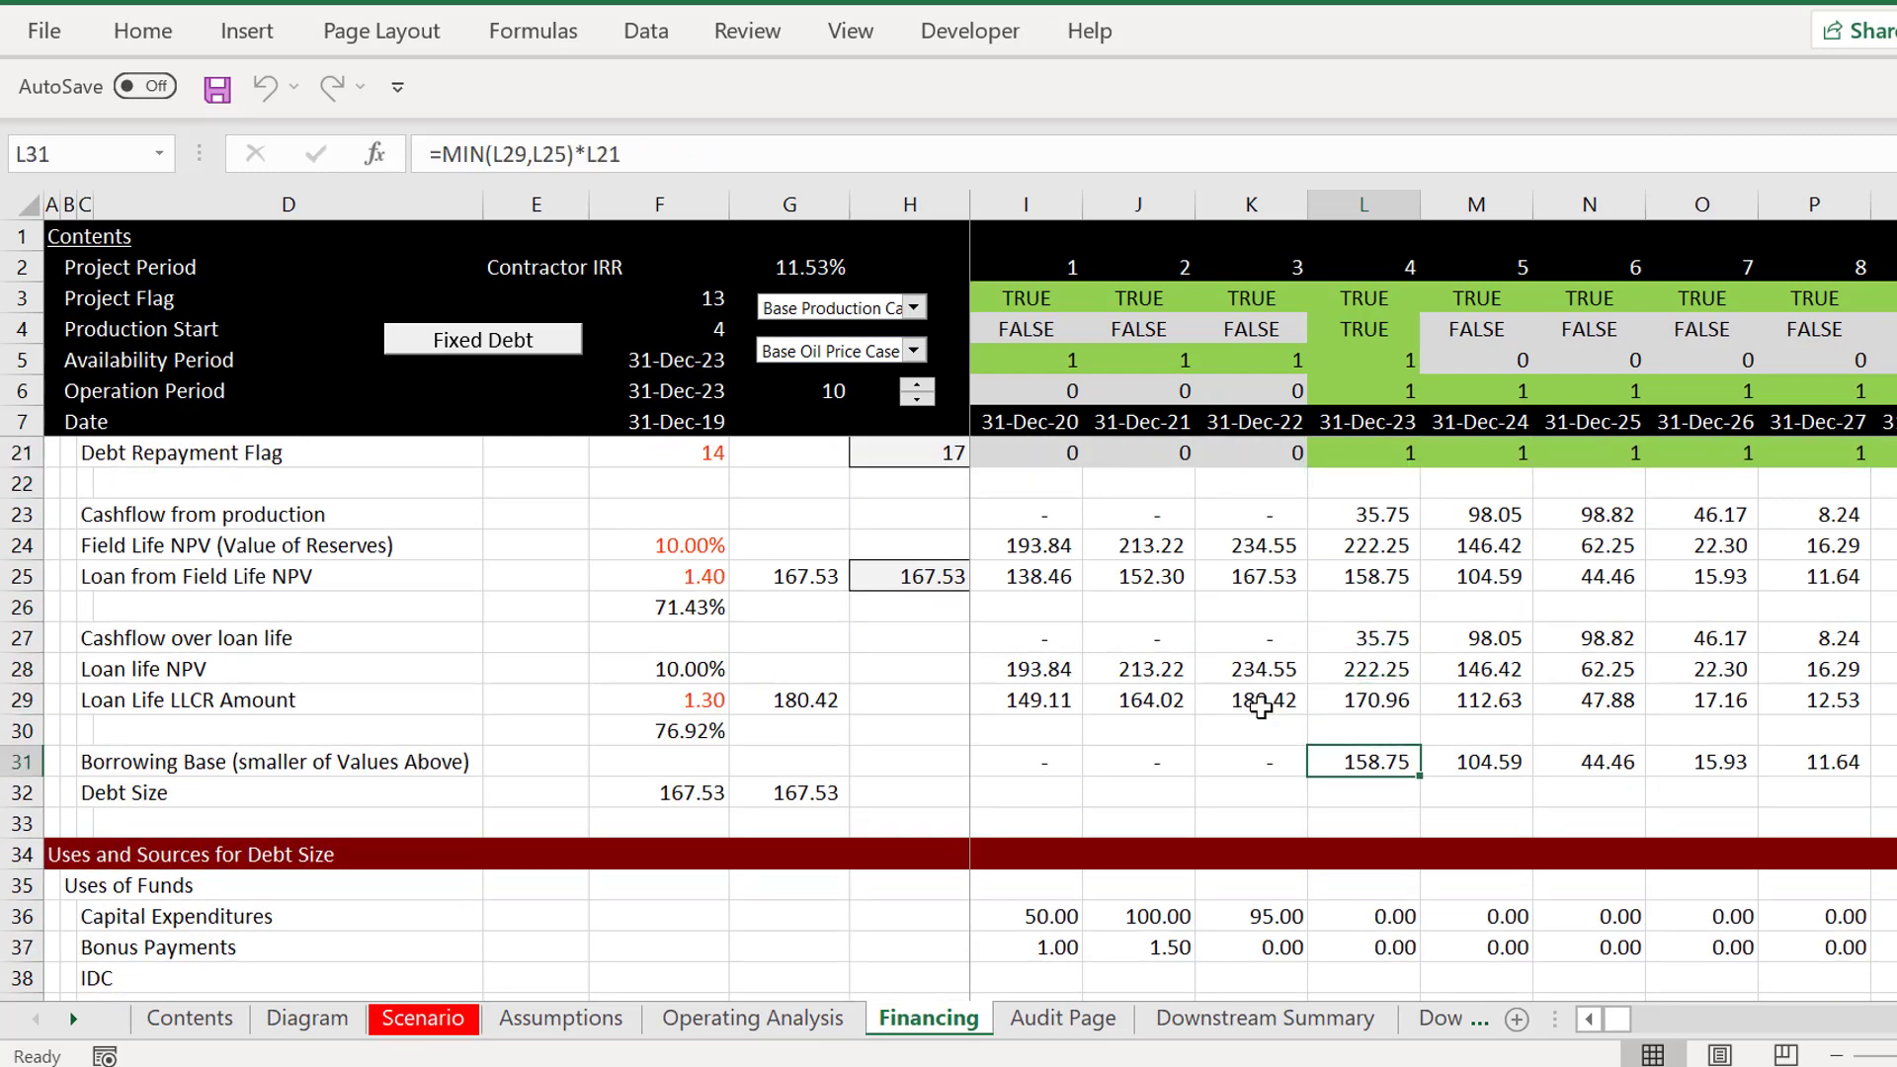
{"action": "key", "text": "F2"}
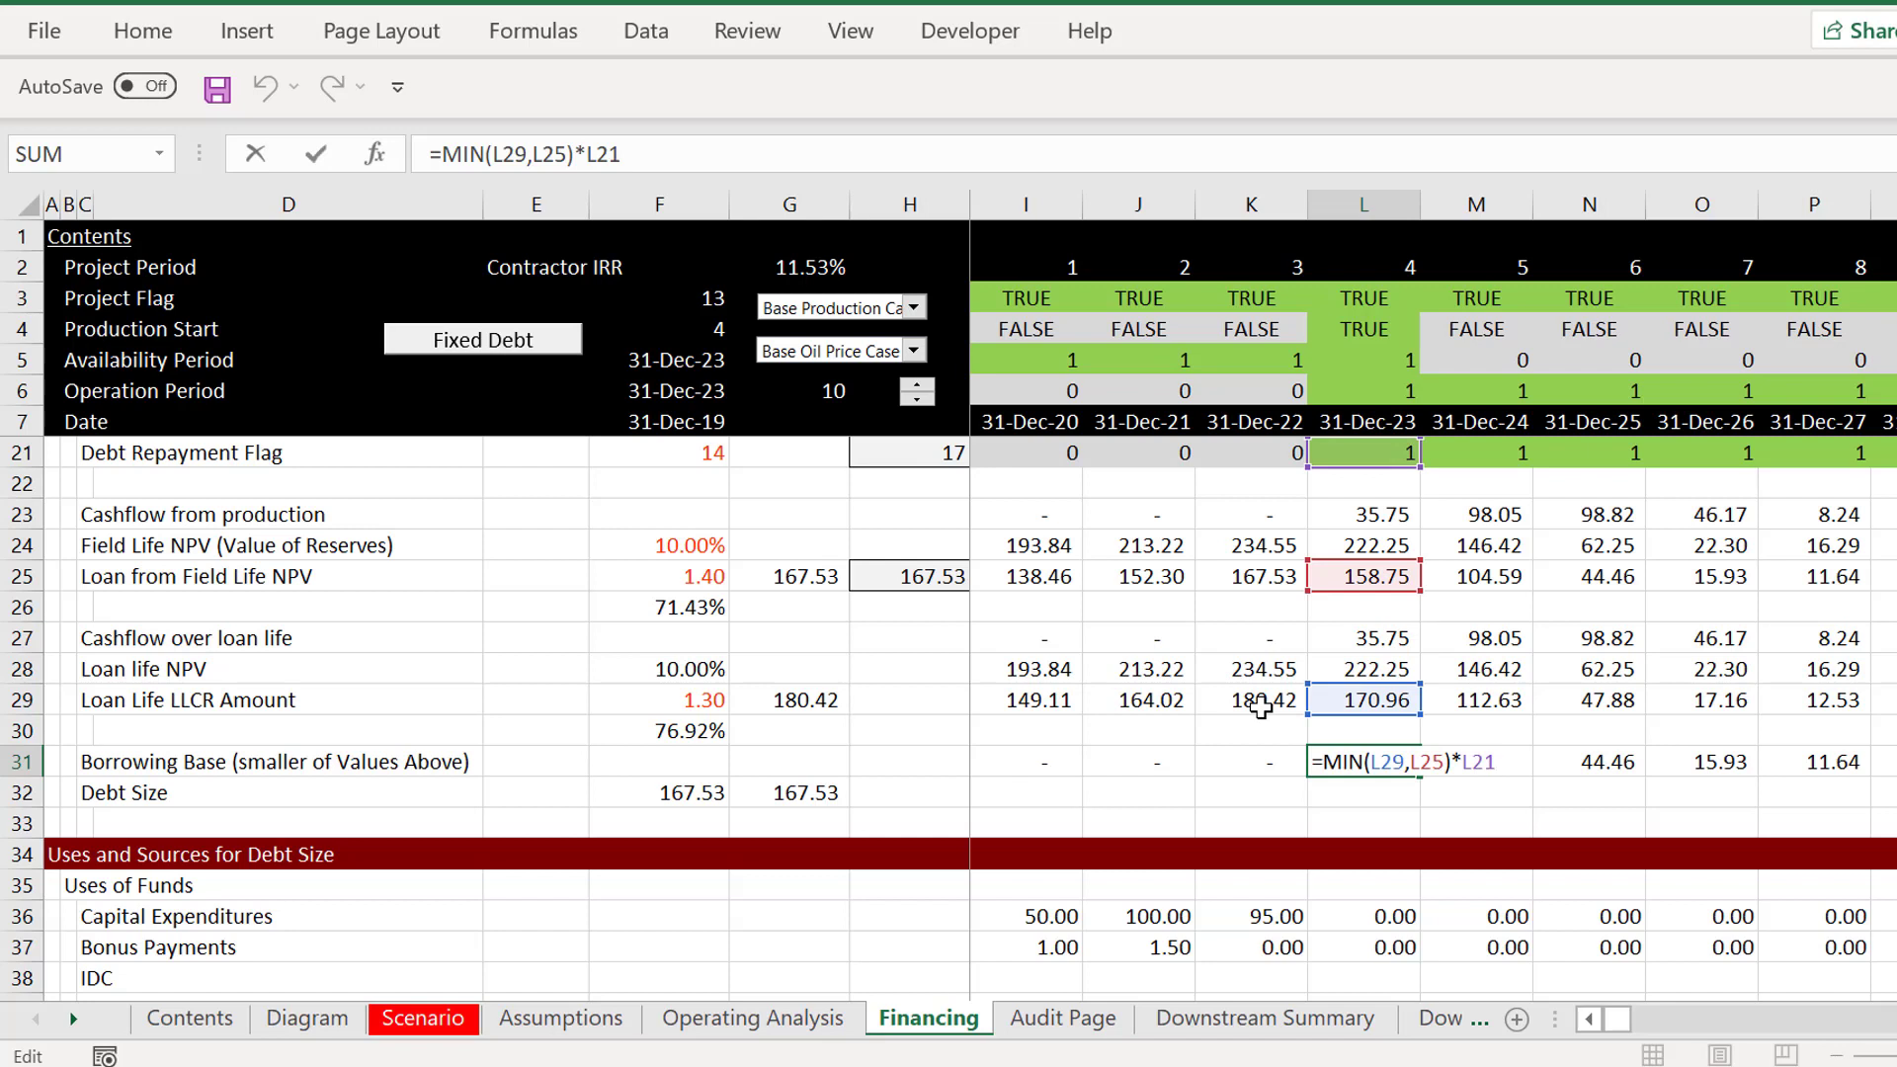
{"action": "key", "text": "Escape"}
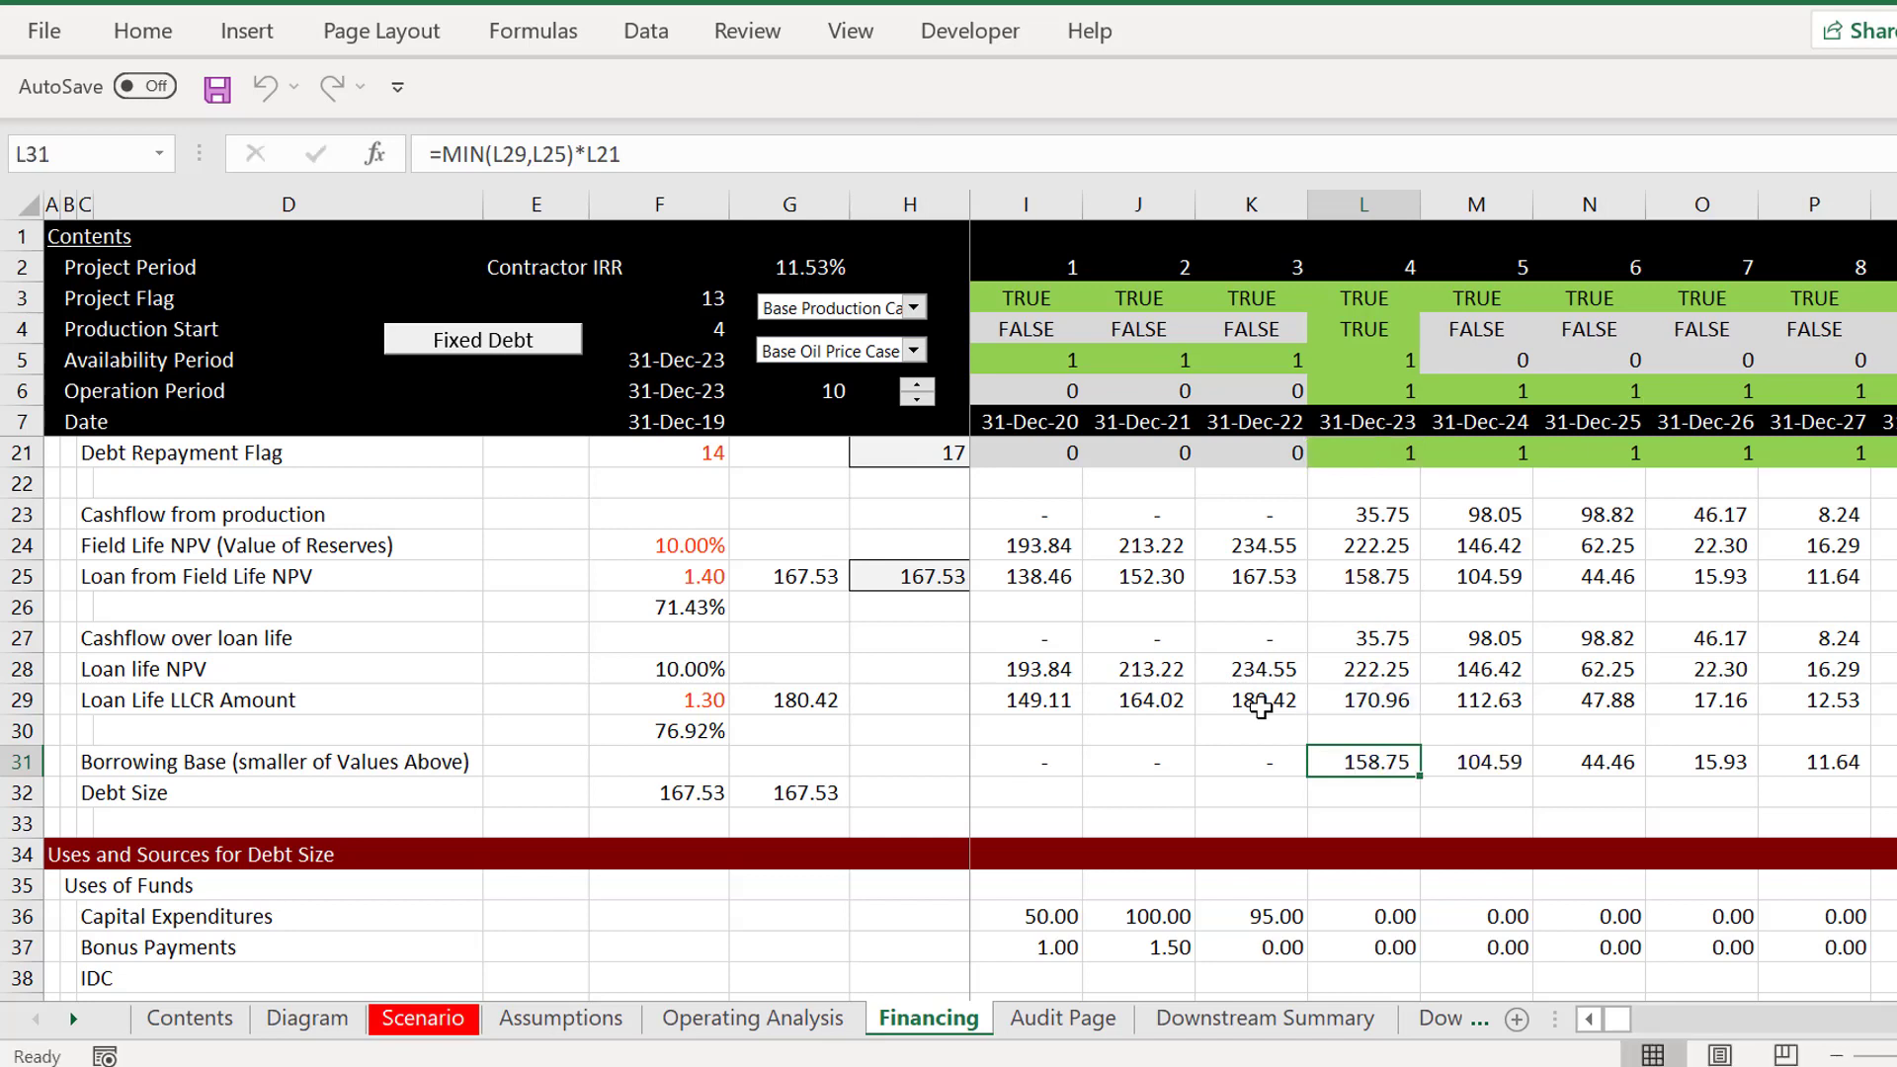
Look along the Borrowing Base row for the following years, and return to the borrowing base deduction in L54.
{"action": "key", "text": "Right"}
{"action": "key", "text": "Right"}
{"action": "key", "text": "Right"}
{"action": "key", "text": "Left"}
{"action": "key", "text": "Left"}
{"action": "key", "text": "Left"}
{"action": "key", "text": "Page_Down"}
{"action": "key", "text": "Down"}
{"action": "key", "text": "Down"}
{"action": "key", "text": "Down"}
{"action": "key", "text": "Down"}
{"action": "key", "text": "Down"}
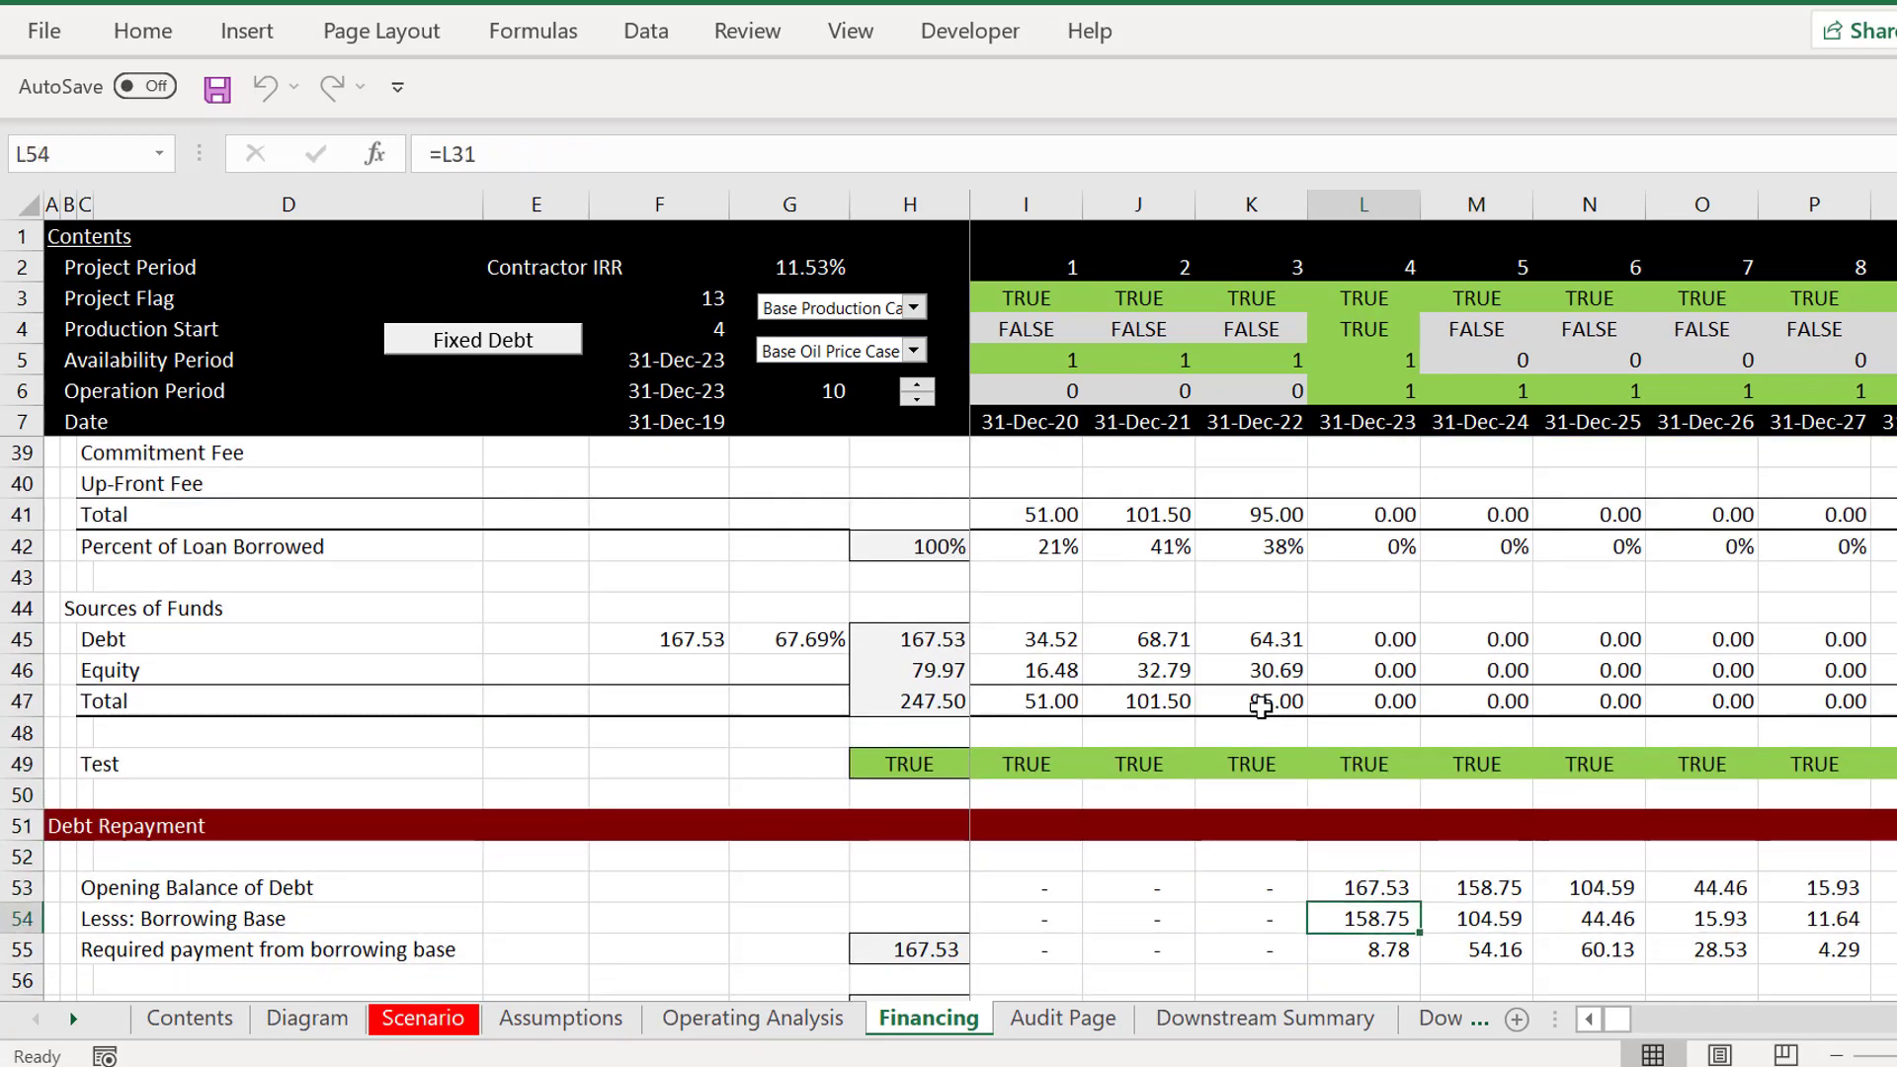
Inspect the formulas for the borrowing base deduction, opening debt balance and required payment in L53 to L55.
{"action": "key", "text": "F2"}
{"action": "key", "text": "Escape"}
{"action": "key", "text": "Up"}
{"action": "key", "text": "F2"}
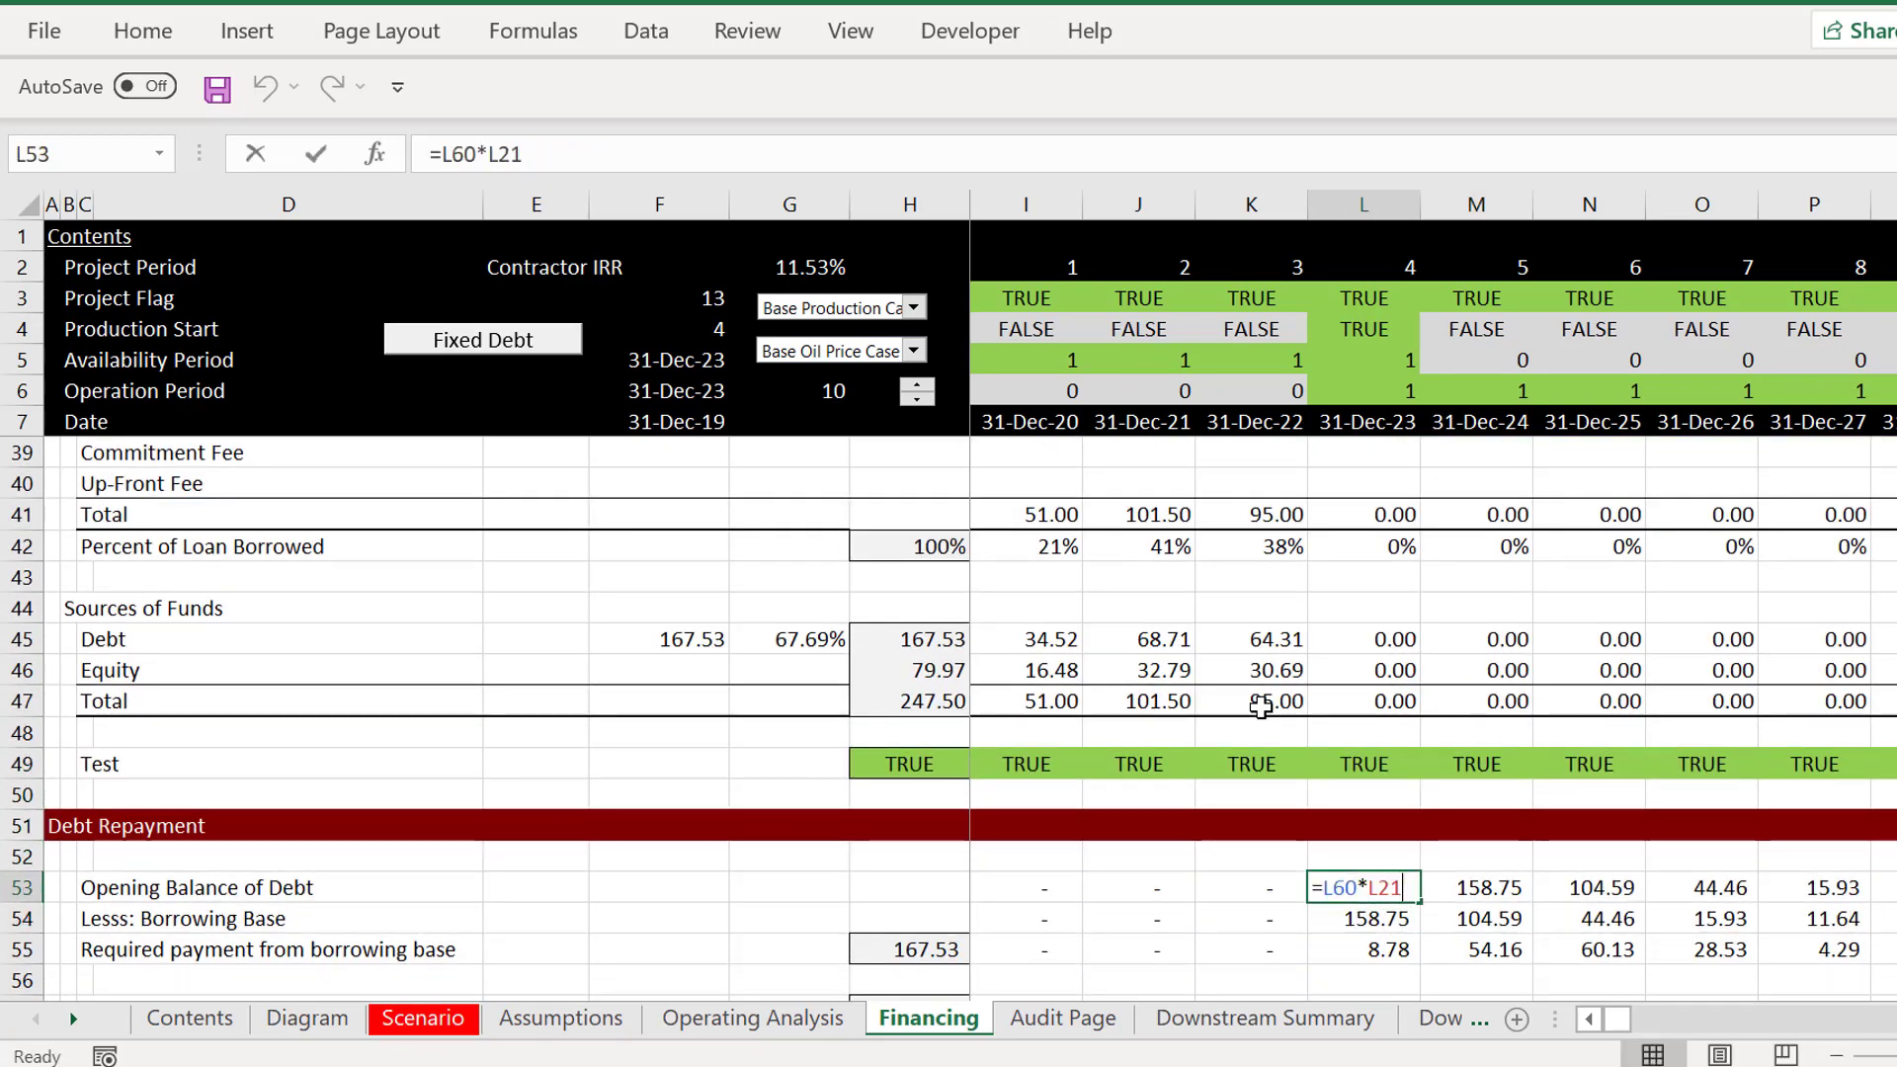
{"action": "key", "text": "Escape"}
{"action": "key", "text": "Down"}
{"action": "key", "text": "Down"}
{"action": "key", "text": "F2"}
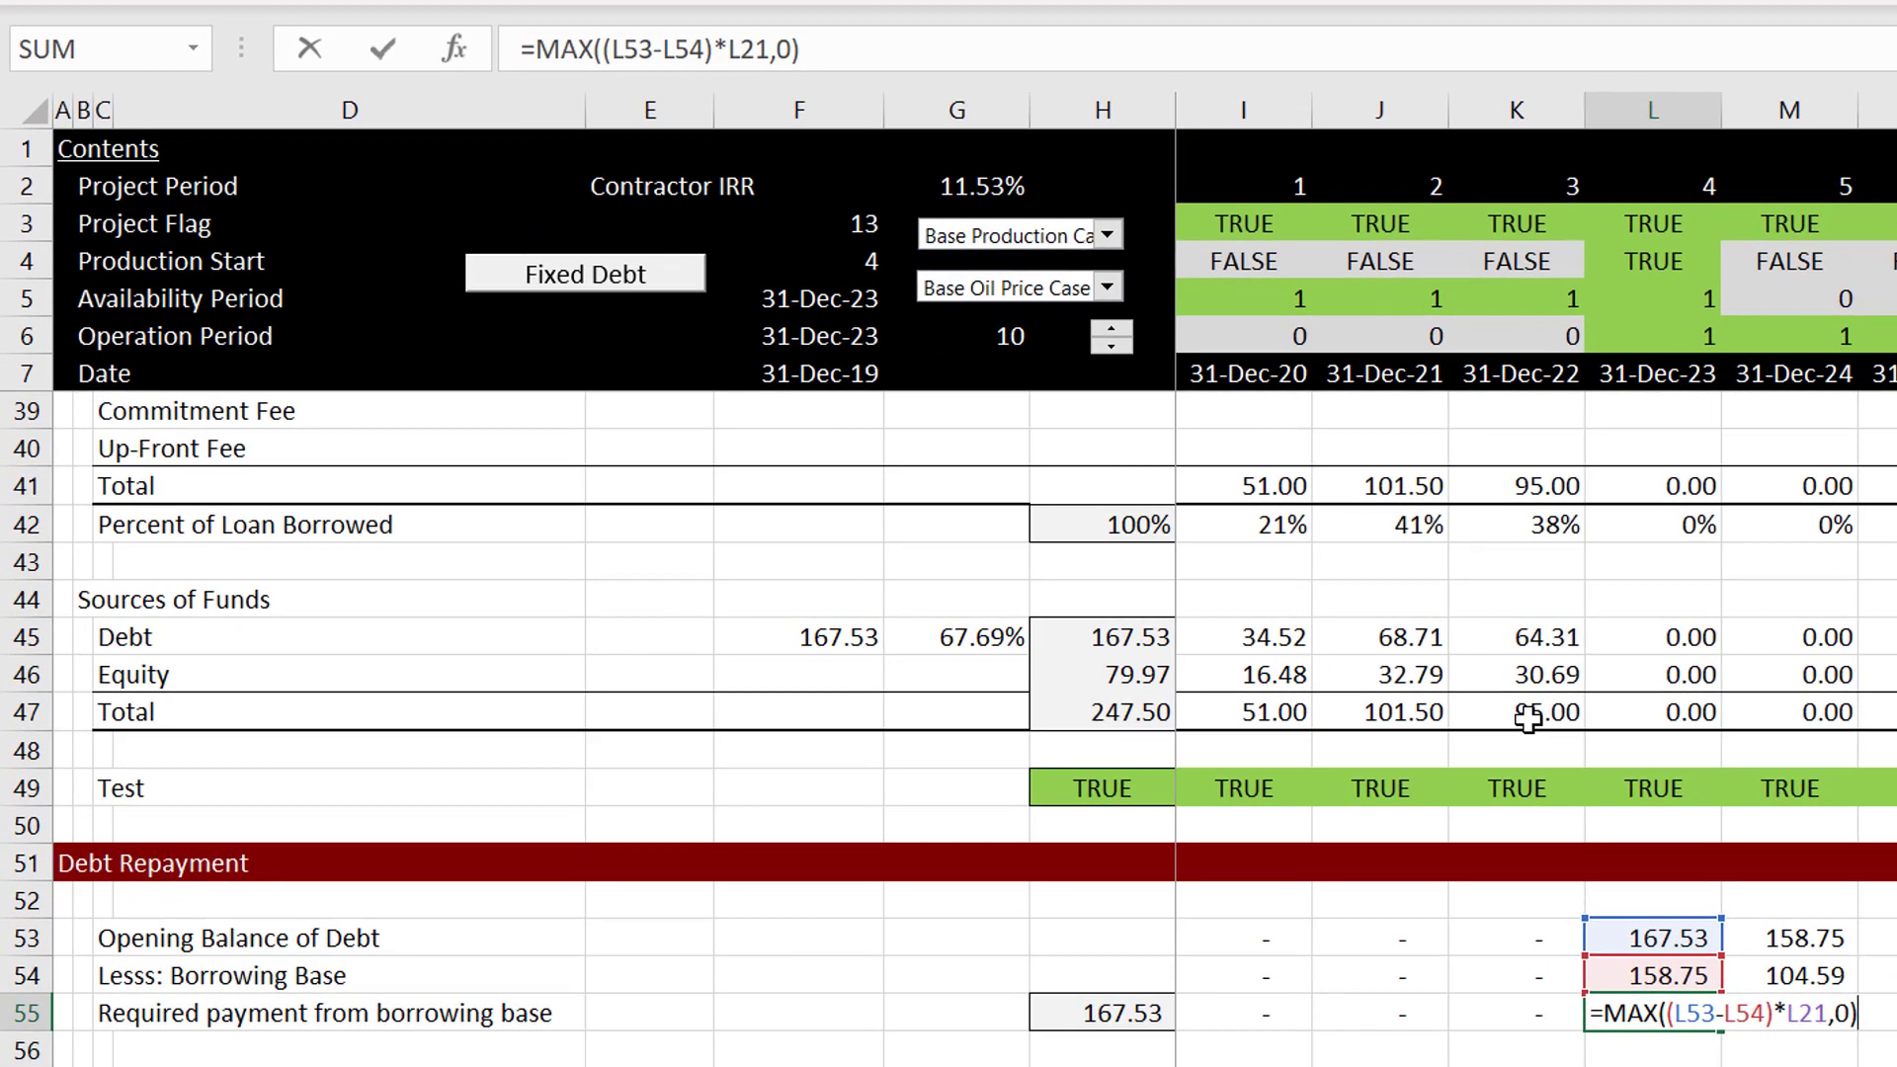
{"action": "key", "text": "Escape"}
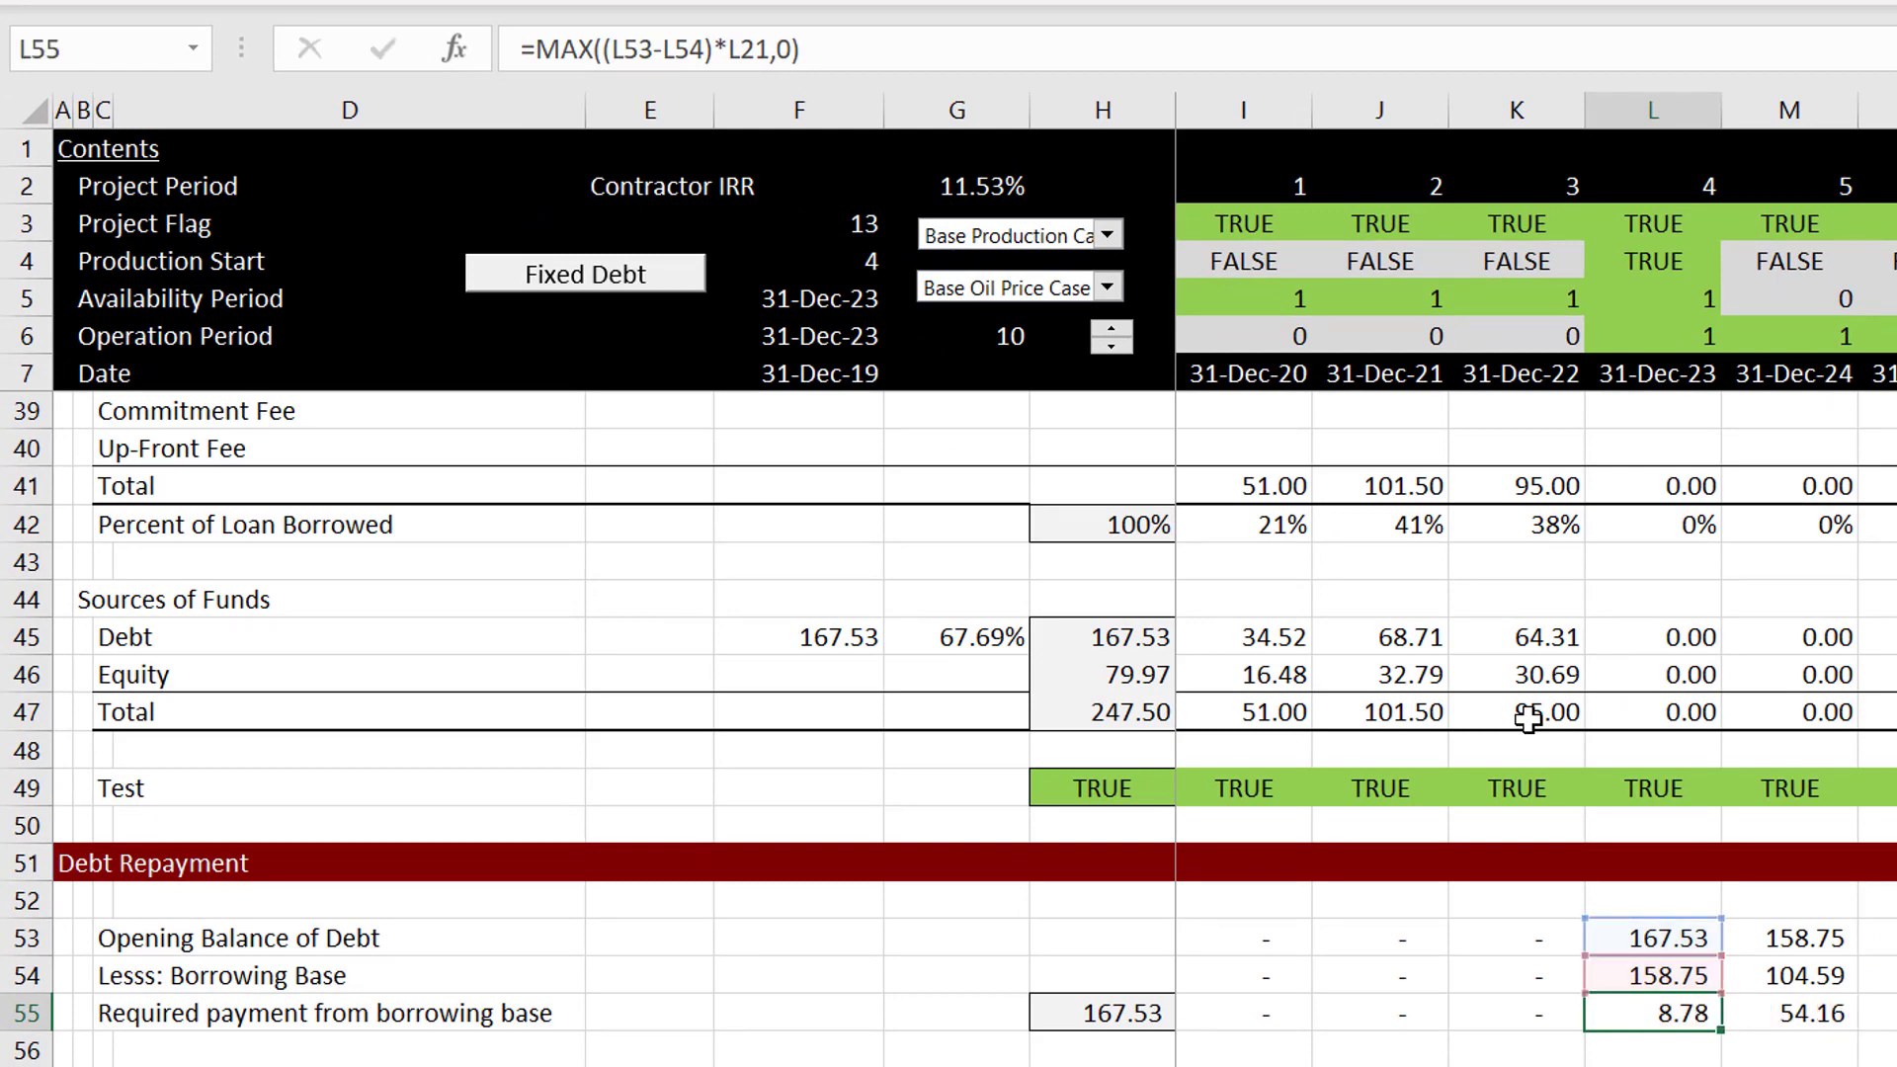
Look at the scheduled repayment rows below and re-examine the required payment MAX formula in L55.
{"action": "key", "text": "Down"}
{"action": "key", "text": "Down"}
{"action": "key", "text": "Down"}
{"action": "key", "text": "Down"}
{"action": "key", "text": "Up"}
{"action": "key", "text": "Up"}
{"action": "key", "text": "Up"}
{"action": "key", "text": "Up"}
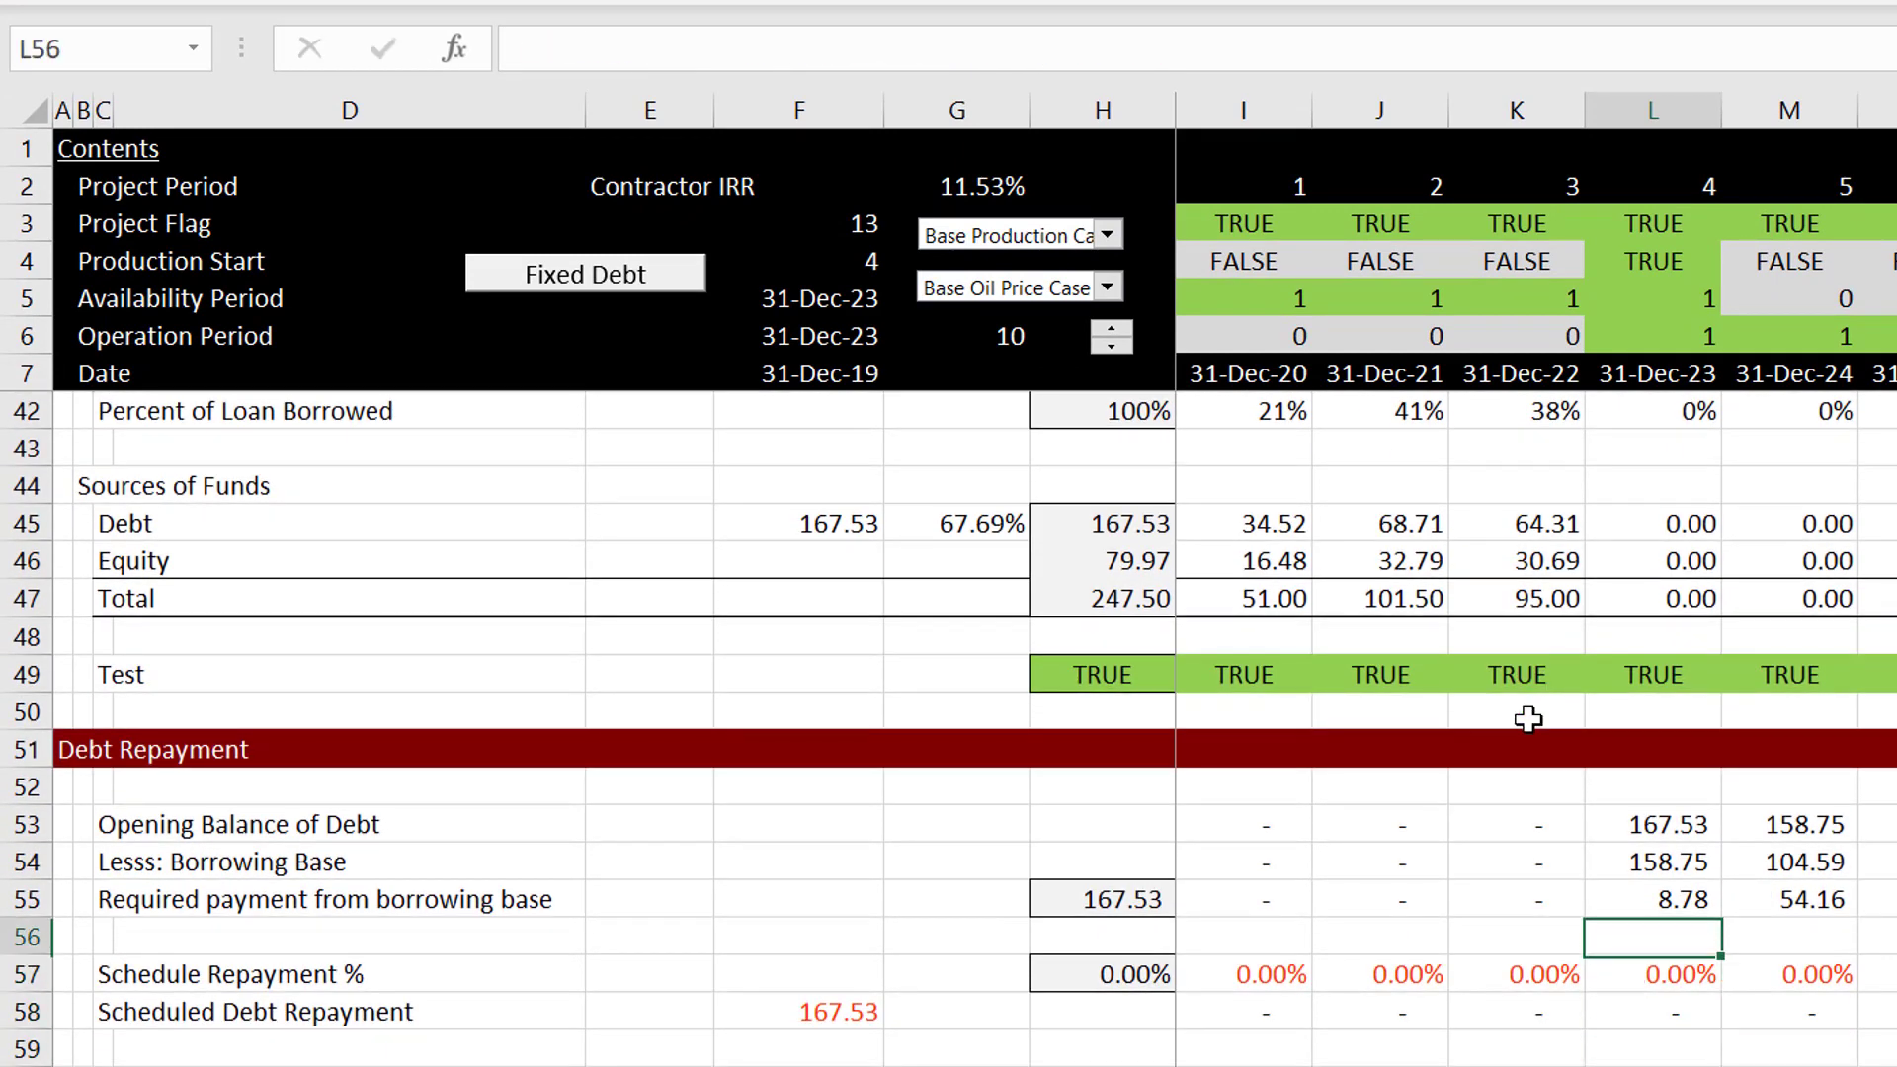
{"action": "key", "text": "F2"}
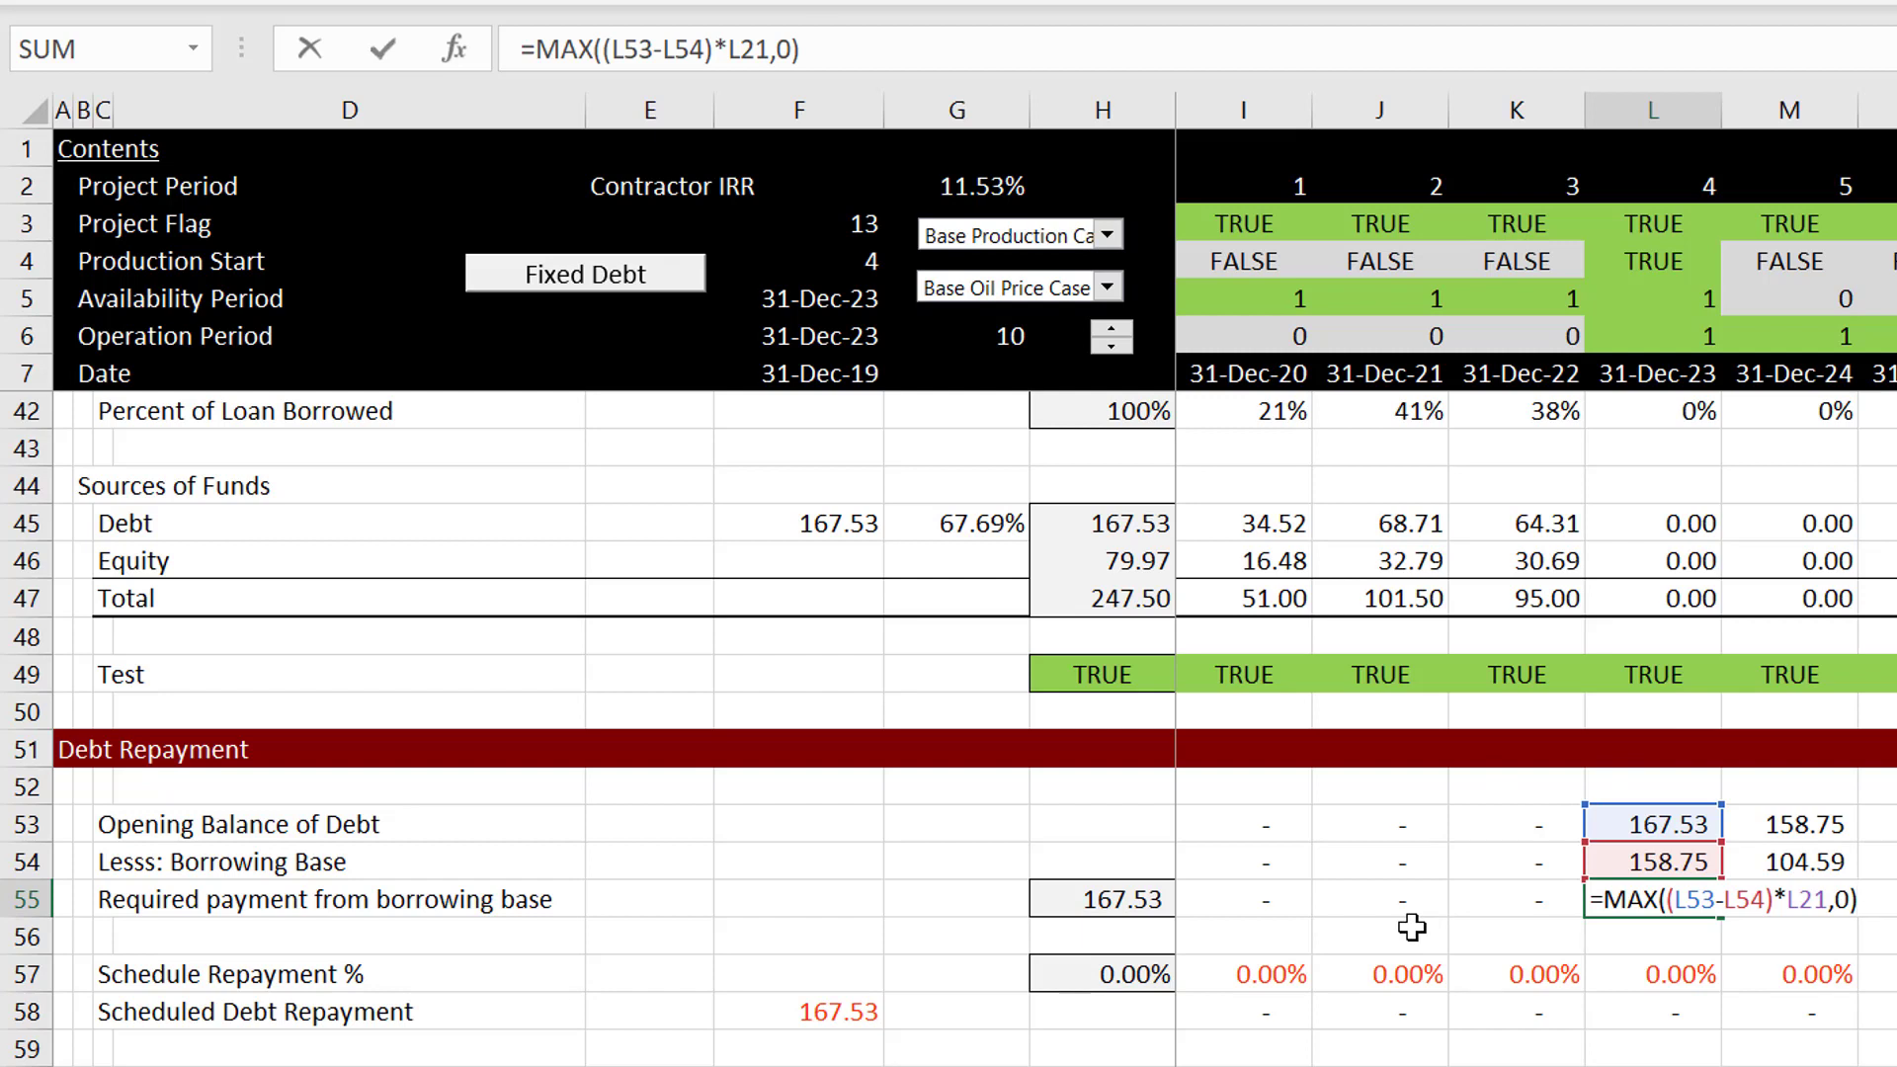
{"action": "key", "text": "ctrl+Return"}
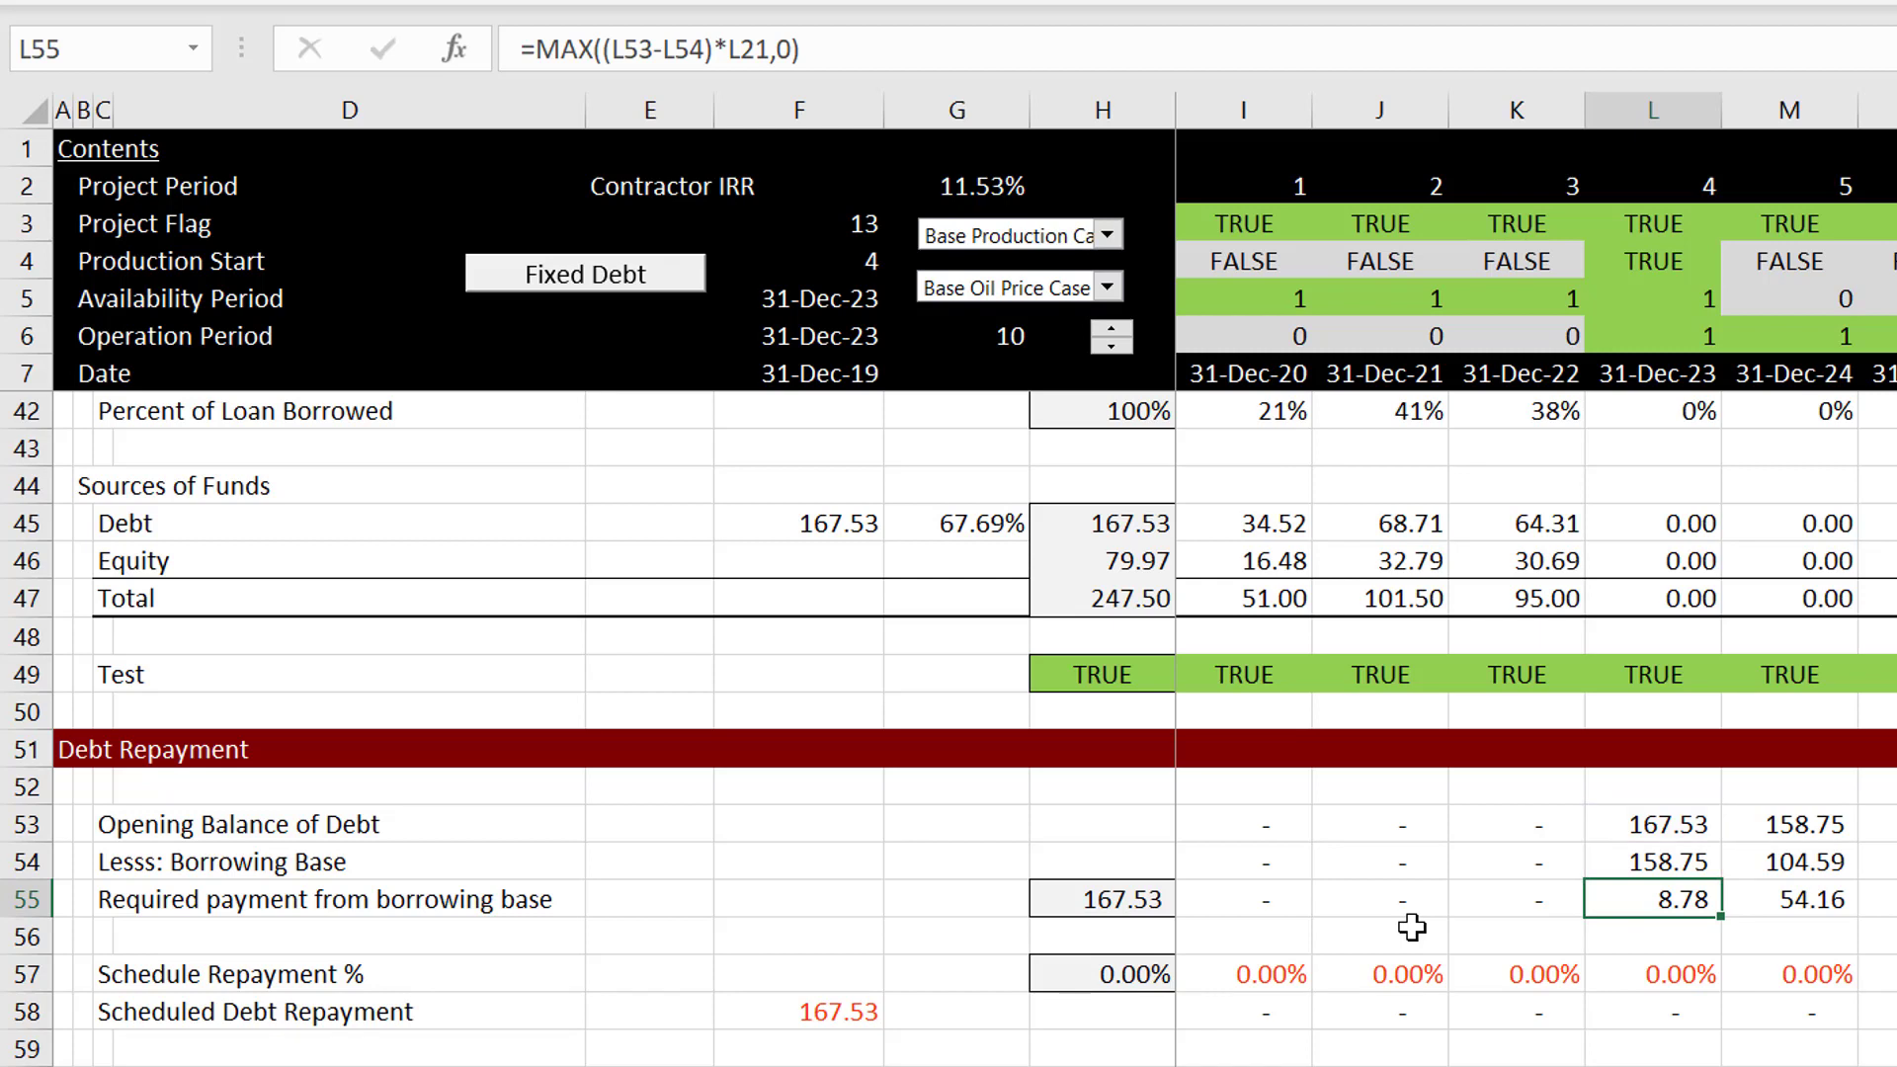
Compare the year-4 opening debt balance and borrowing base with the required payment in rows 53 to 55.
{"action": "key", "text": "Up"}
{"action": "key", "text": "Up"}
{"action": "key", "text": "Up"}
{"action": "key", "text": "Down"}
{"action": "key", "text": "Down"}
{"action": "key", "text": "Down"}
{"action": "key", "text": "Down"}
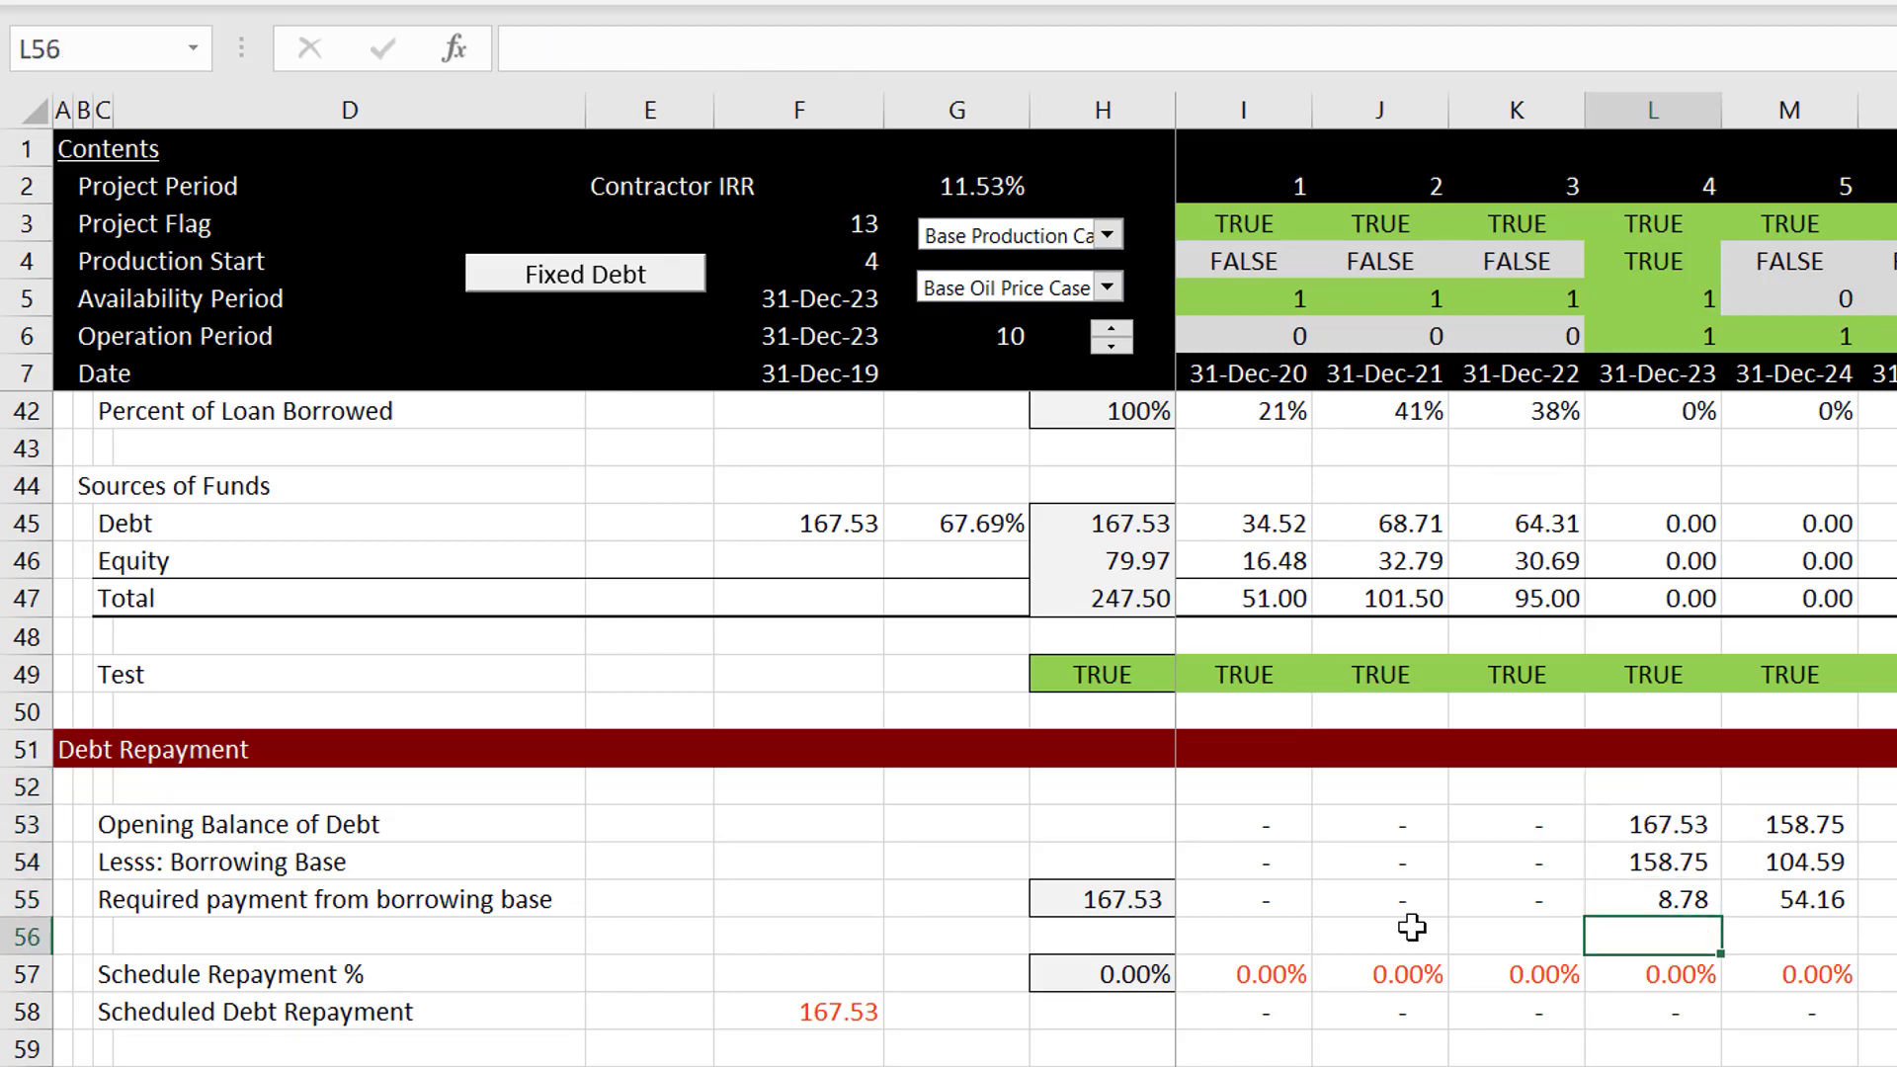
{"action": "key", "text": "Up"}
{"action": "key", "text": "Up"}
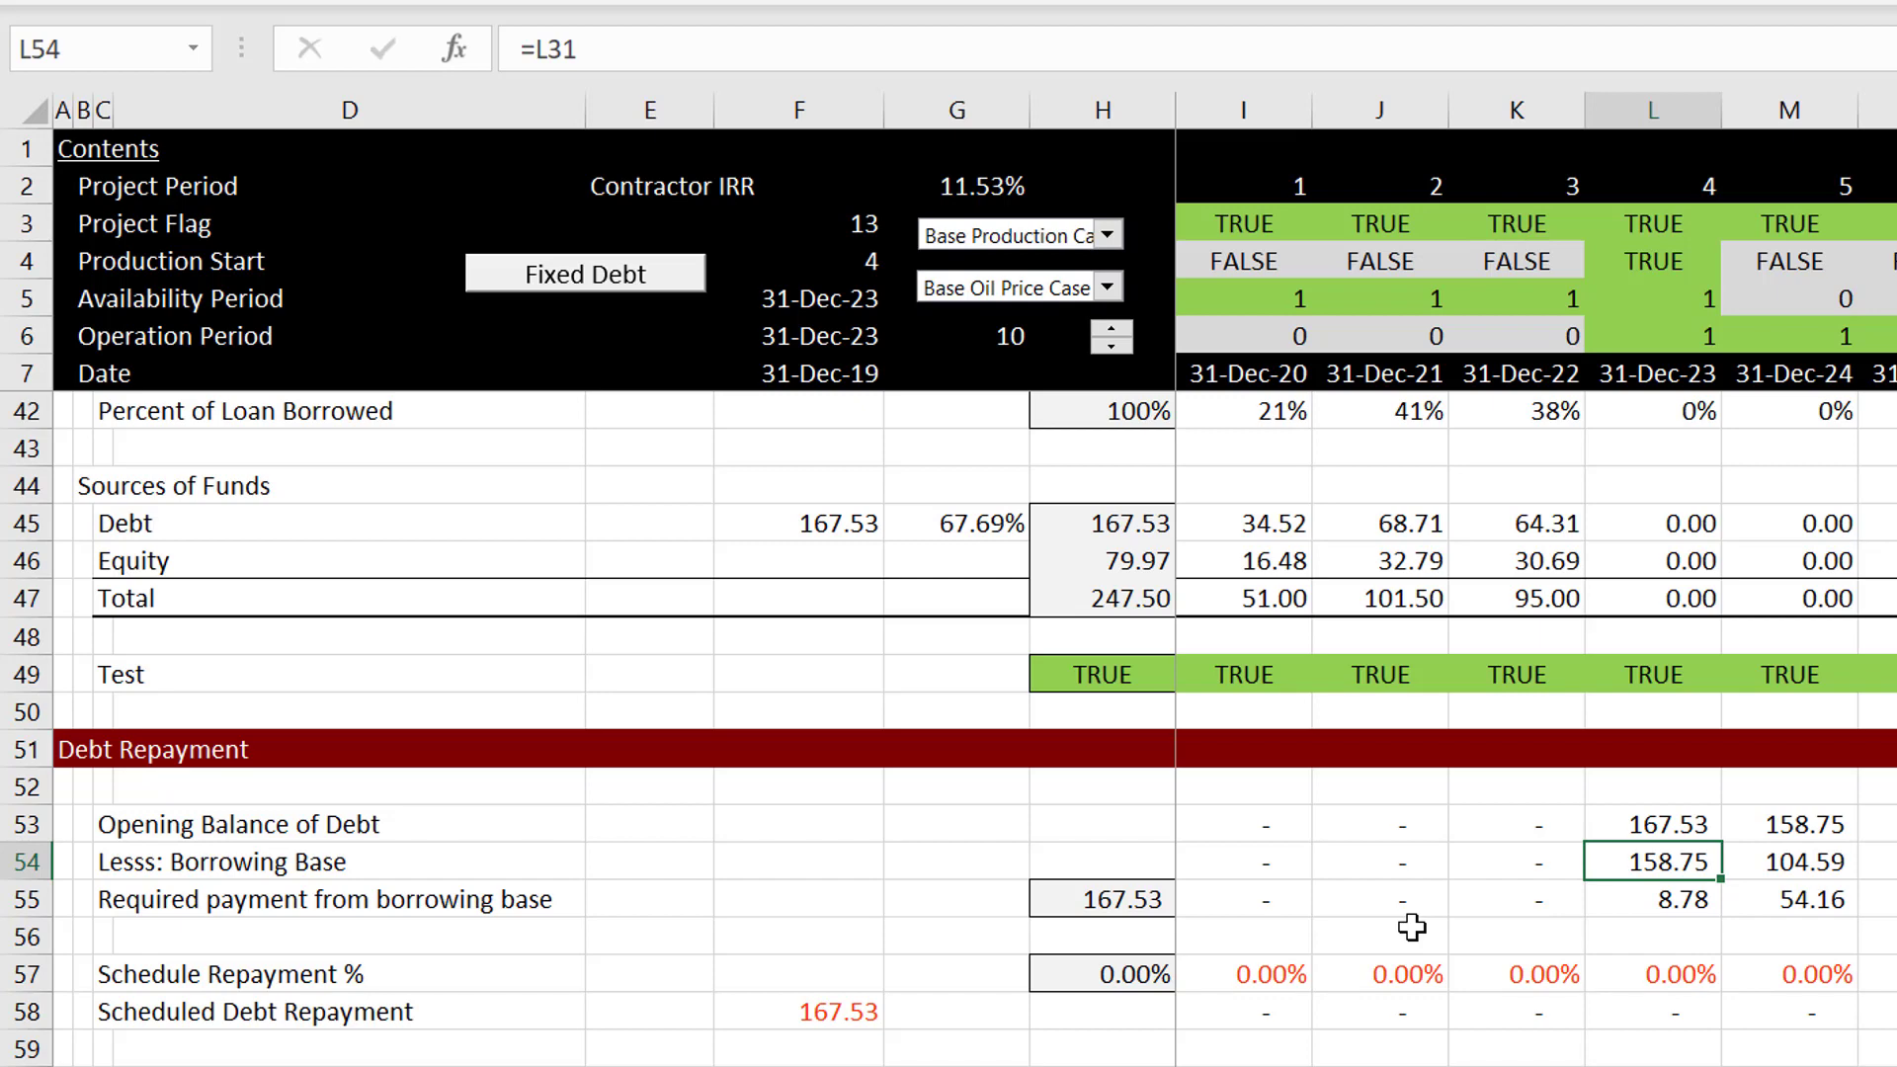
Compare the prepayment from borrowing base in row 62 with the required payment calculation starting at L53.
{"action": "key", "text": "Down"}
{"action": "key", "text": "Down"}
{"action": "key", "text": "Down"}
{"action": "key", "text": "Down"}
{"action": "key", "text": "Down"}
{"action": "key", "text": "Down"}
{"action": "key", "text": "Down"}
{"action": "key", "text": "Down"}
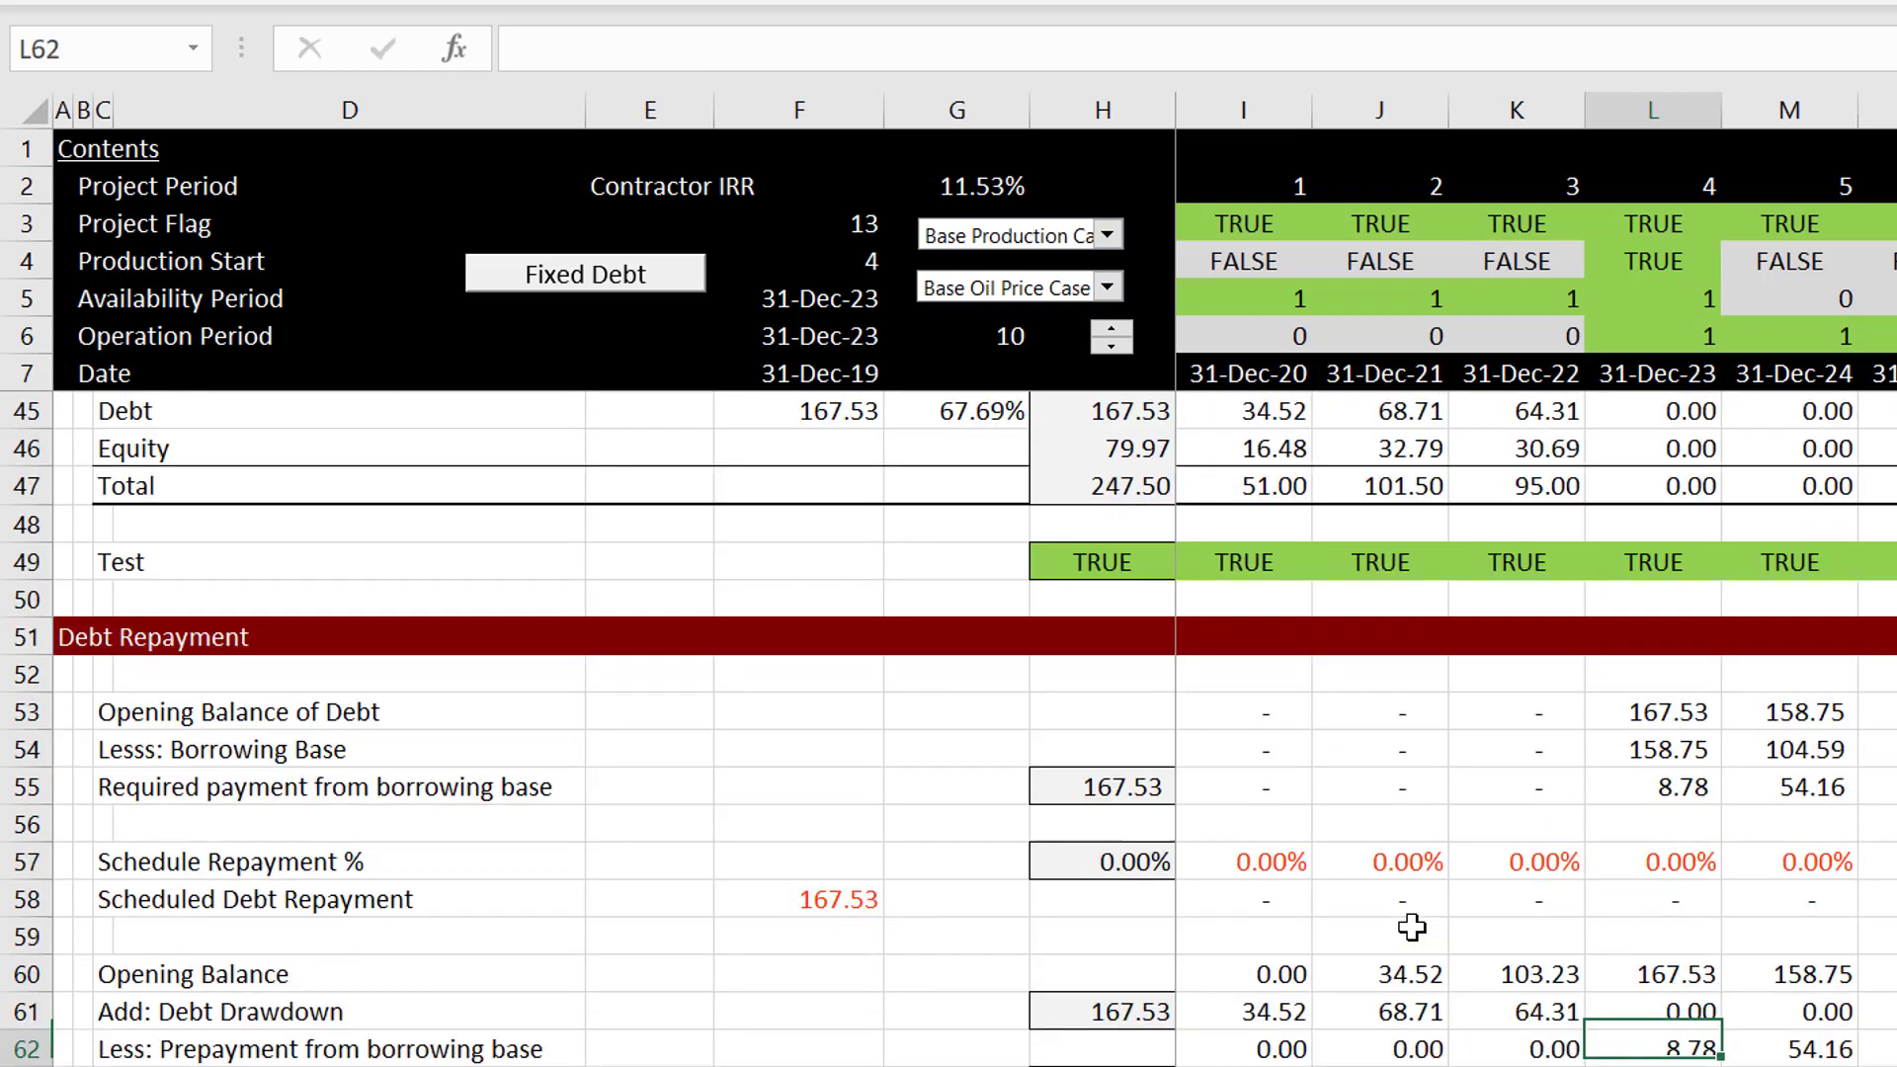
{"action": "key", "text": "Down"}
{"action": "key", "text": "Up"}
{"action": "key", "text": "Up"}
{"action": "key", "text": "Up"}
{"action": "key", "text": "Up"}
{"action": "key", "text": "Up"}
{"action": "key", "text": "Up"}
{"action": "key", "text": "Up"}
{"action": "key", "text": "Up"}
{"action": "key", "text": "Up"}
{"action": "key", "text": "Up"}
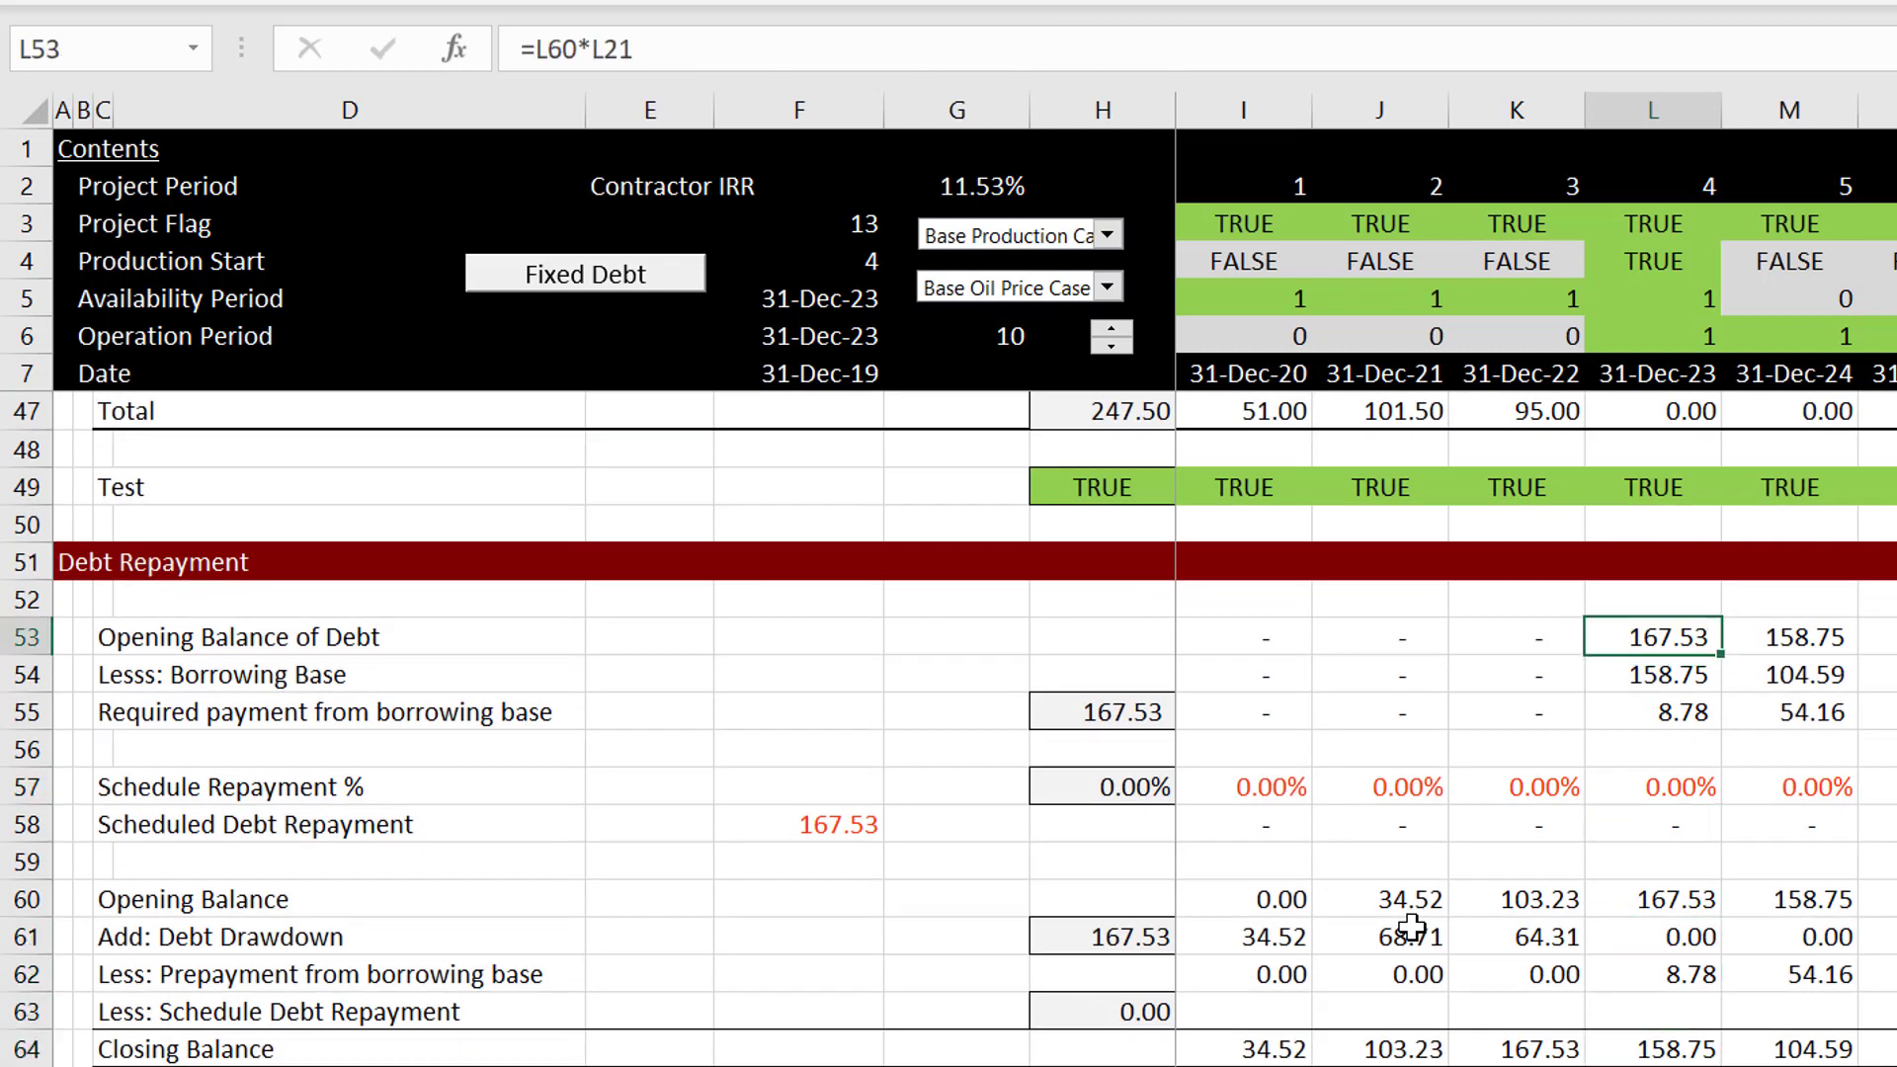
Examine the Schedule Repayment % lookup in L57 and the Opening Balance link in L60.
{"action": "key", "text": "Down"}
{"action": "key", "text": "Down"}
{"action": "key", "text": "Down"}
{"action": "key", "text": "Down"}
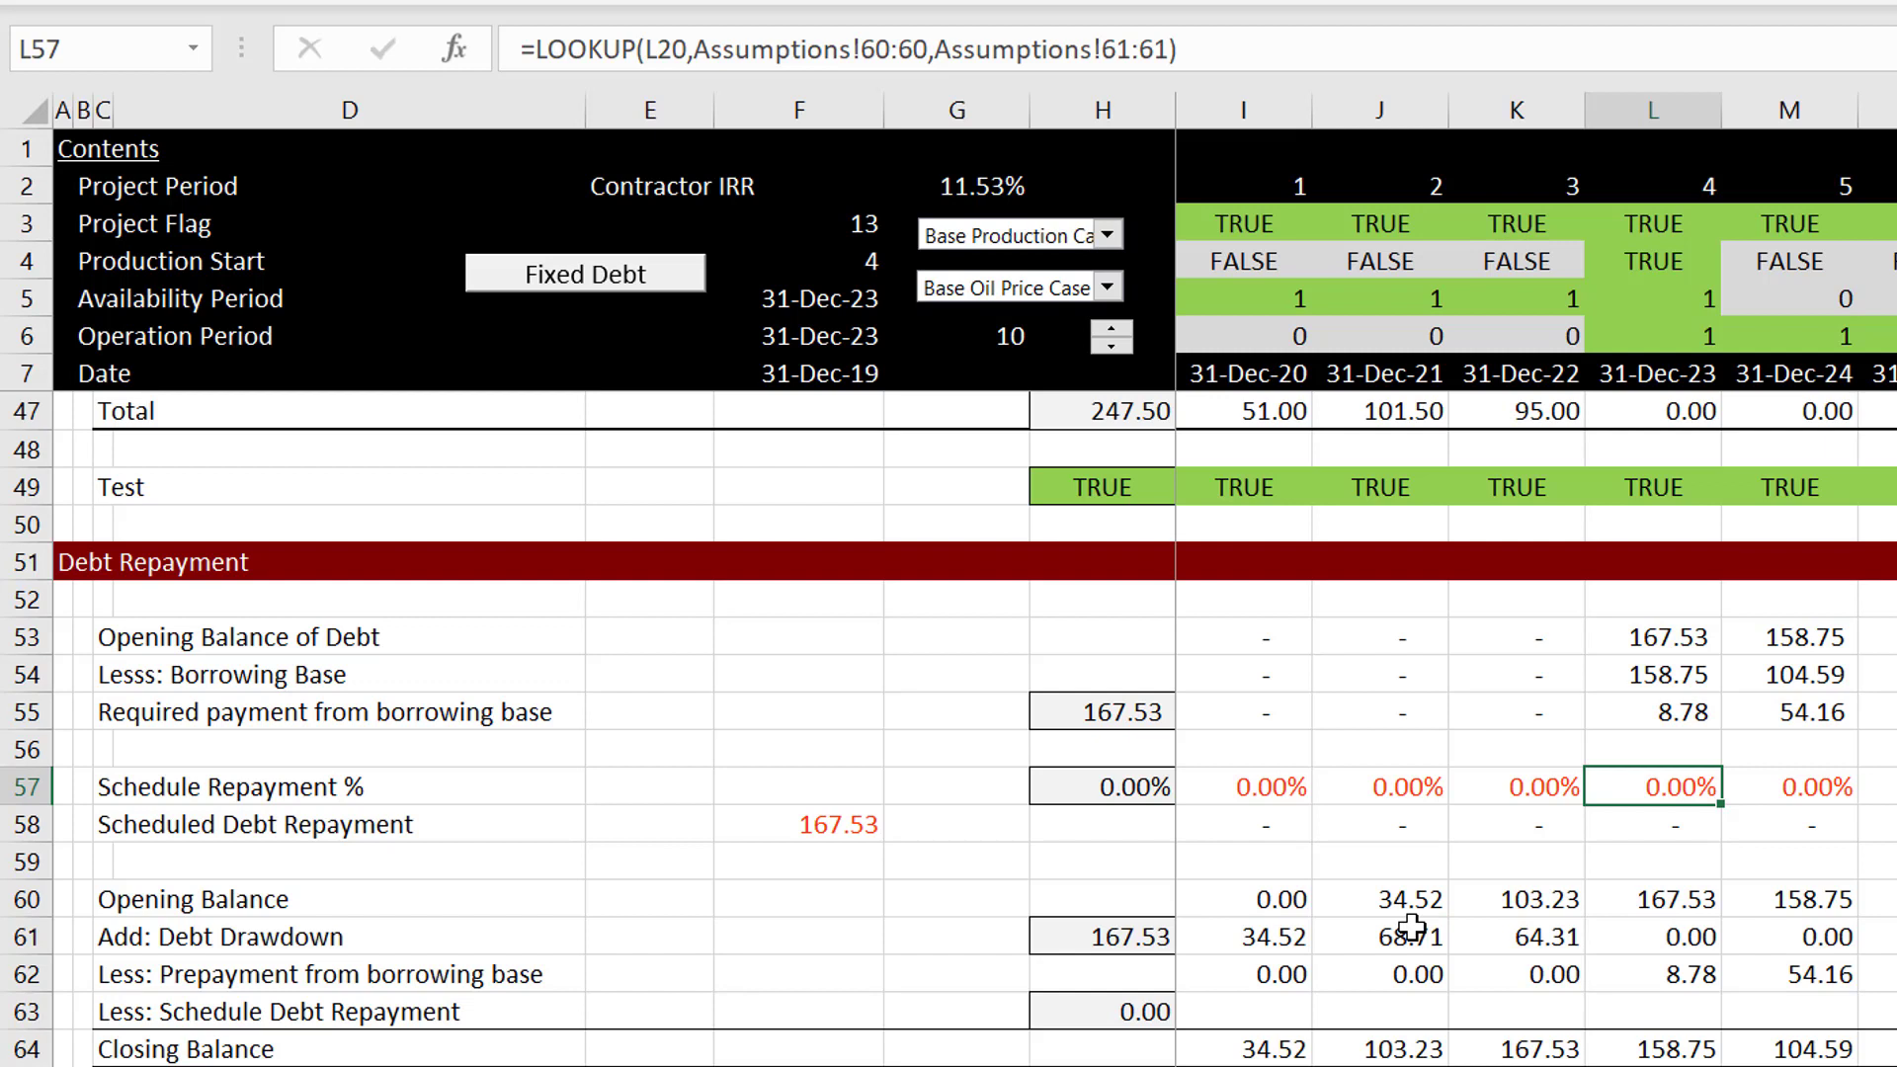
{"action": "key", "text": "Down"}
{"action": "key", "text": "Down"}
{"action": "key", "text": "Down"}
{"action": "key", "text": "Down"}
{"action": "key", "text": "Up"}
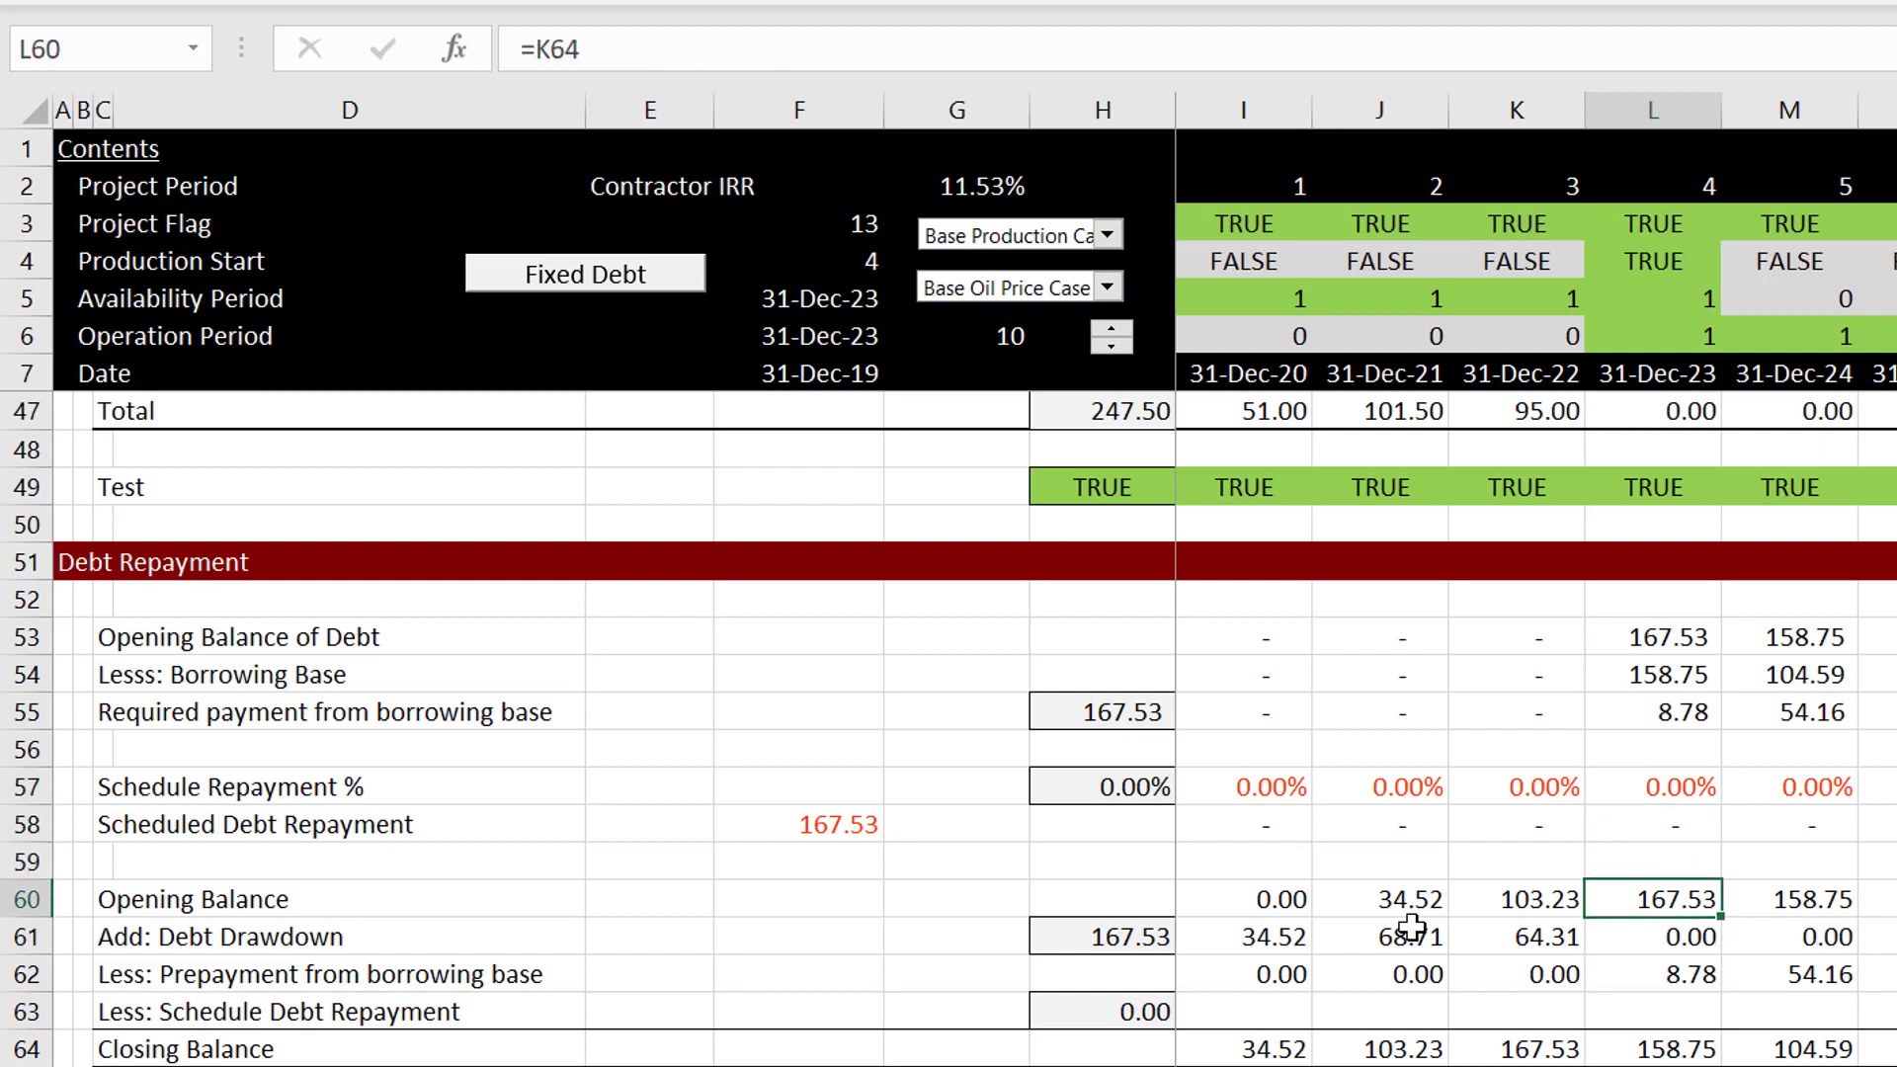
Look through the year-4 debt account from the opening balance to the test row and back to L60.
{"action": "key", "text": "Down"}
{"action": "key", "text": "Down"}
{"action": "key", "text": "Down"}
{"action": "key", "text": "Down"}
{"action": "key", "text": "Down"}
{"action": "key", "text": "Down"}
{"action": "key", "text": "Down"}
{"action": "key", "text": "Down"}
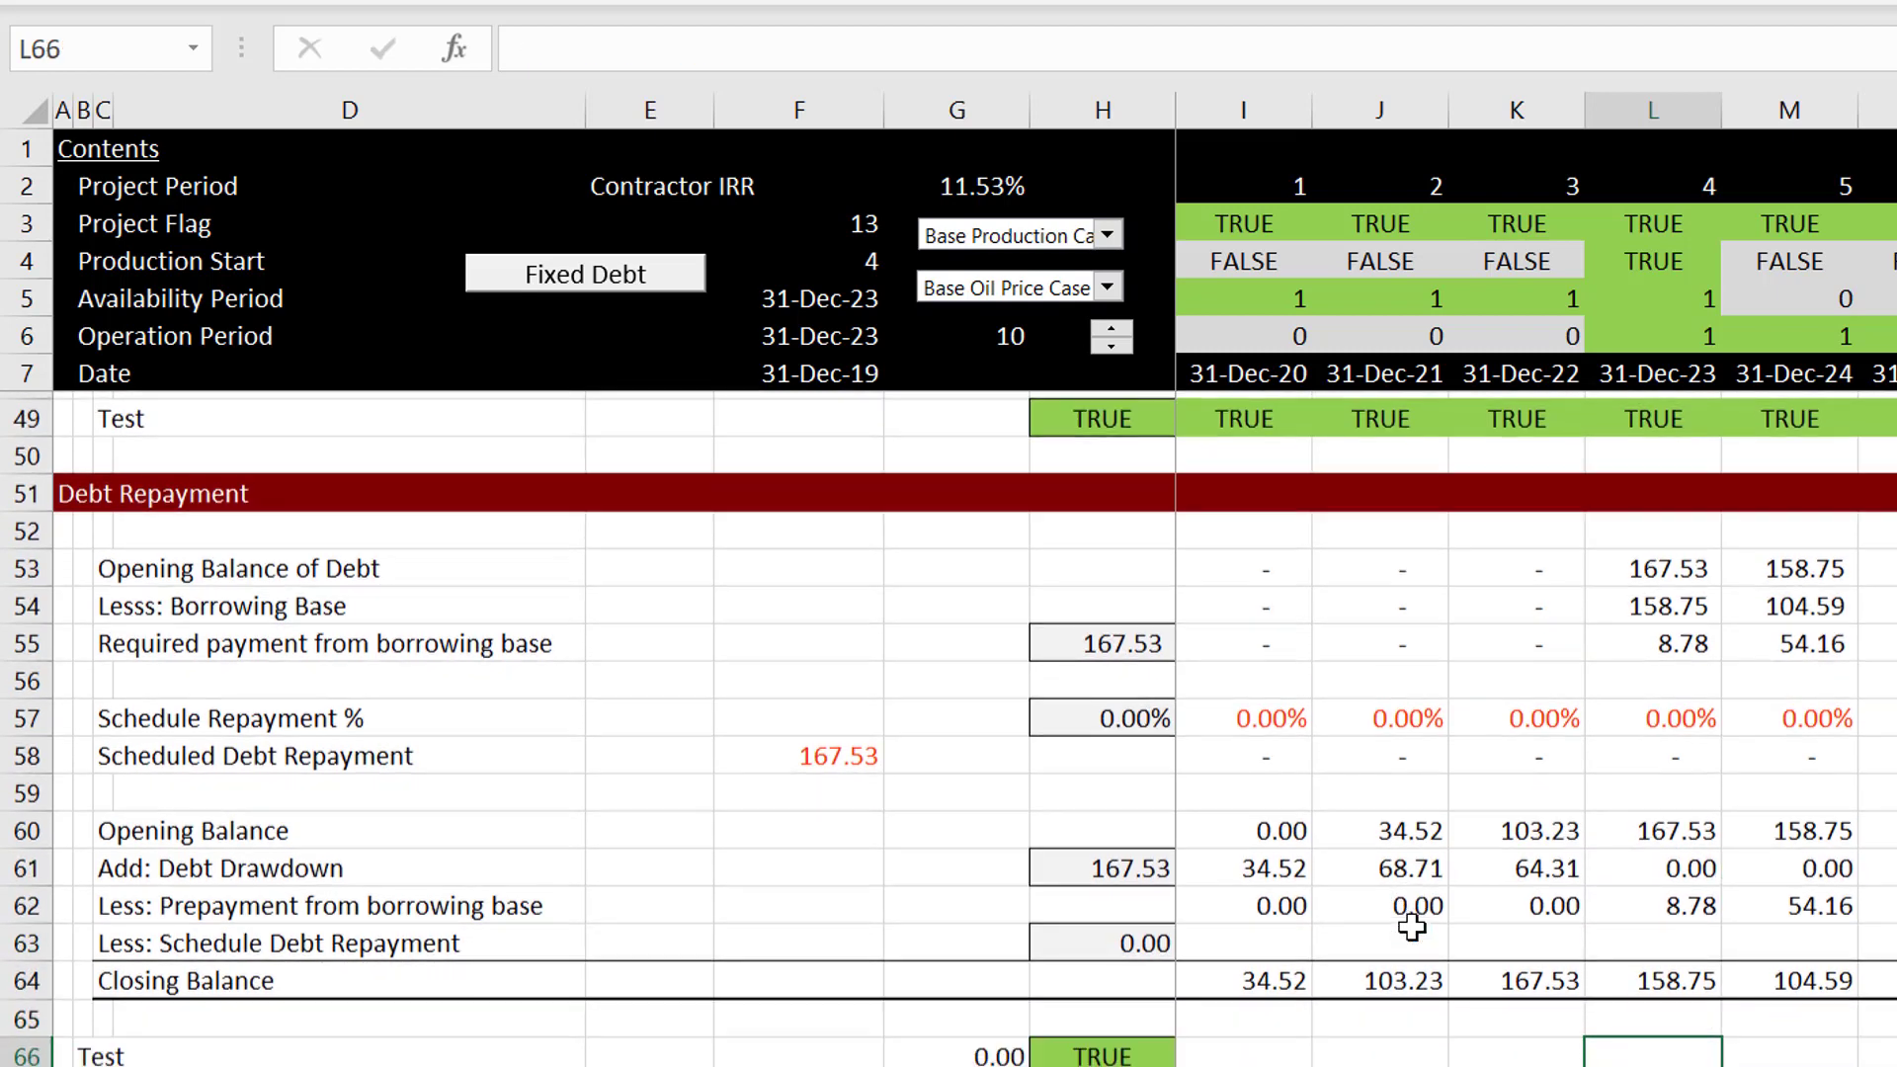
{"action": "key", "text": "Up"}
{"action": "key", "text": "Up"}
{"action": "key", "text": "Up"}
{"action": "key", "text": "Up"}
{"action": "key", "text": "Up"}
{"action": "key", "text": "Up"}
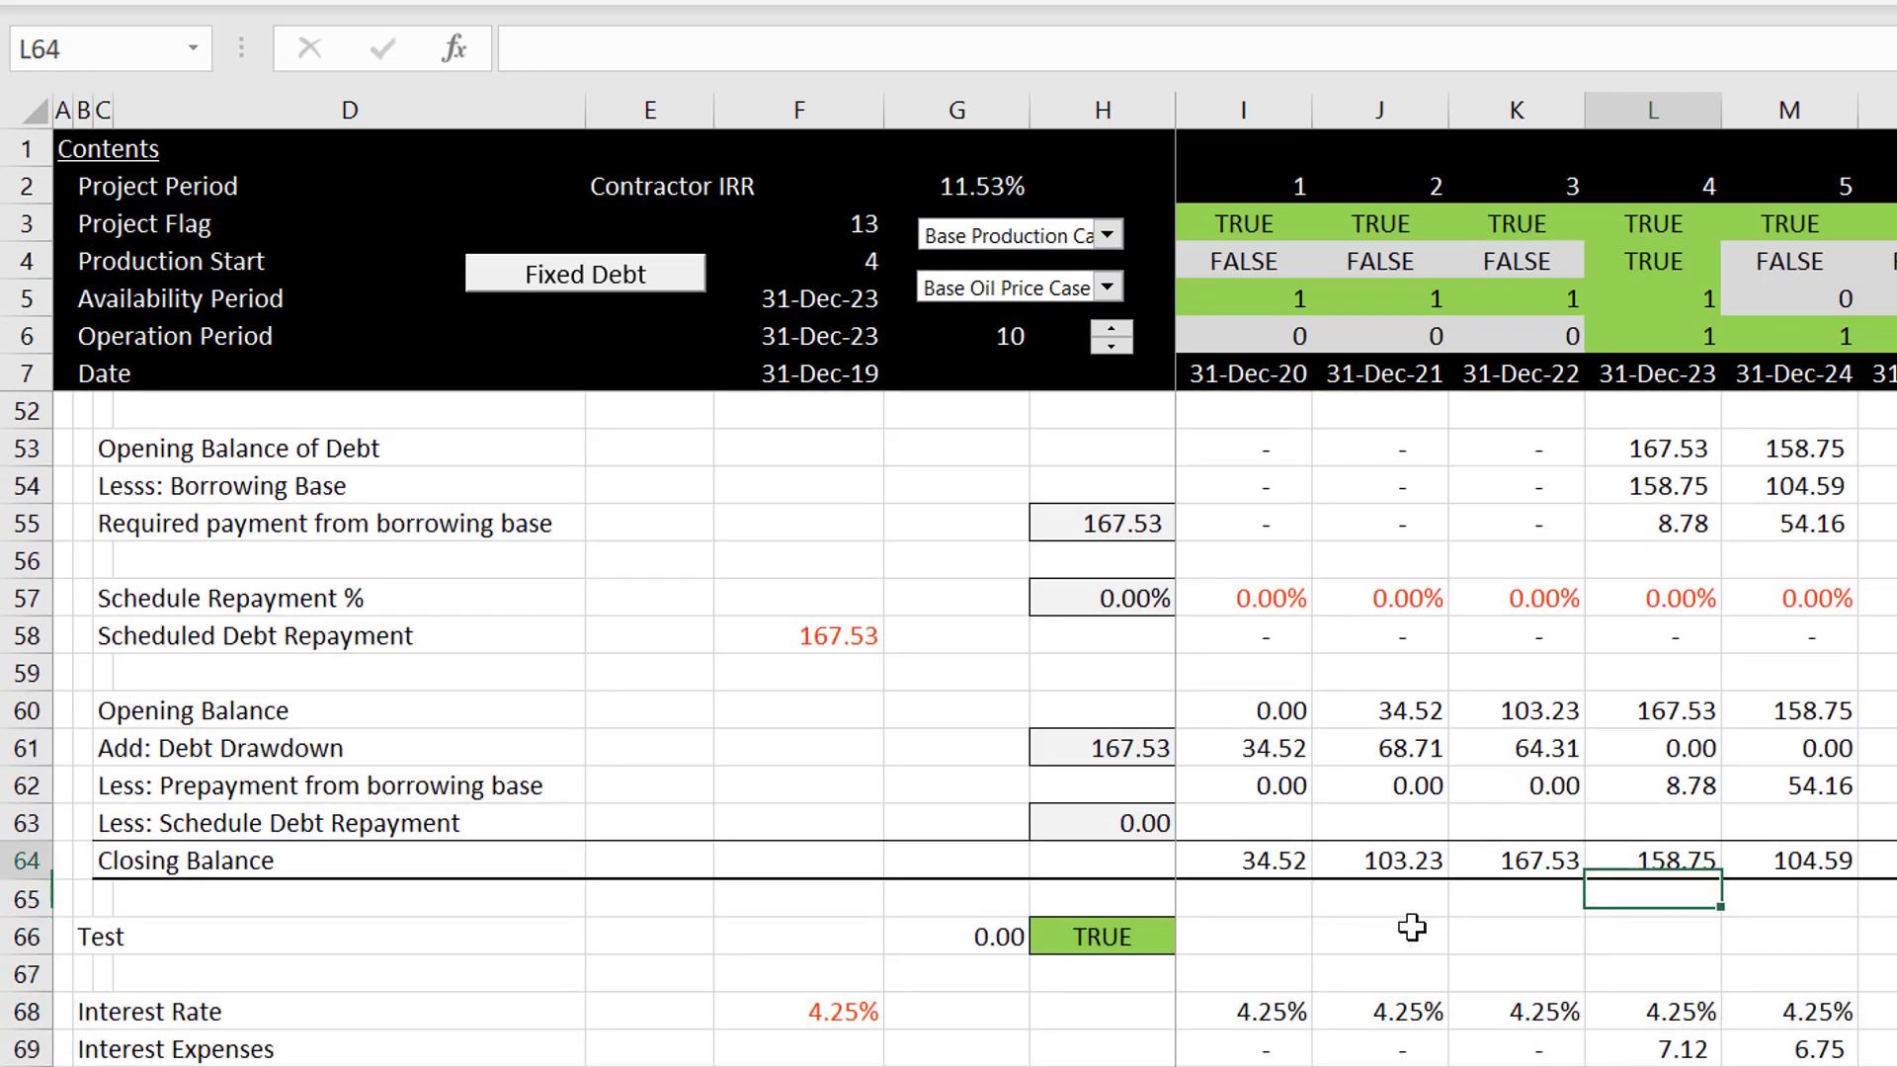
{"action": "key", "text": "Up"}
{"action": "key", "text": "Up"}
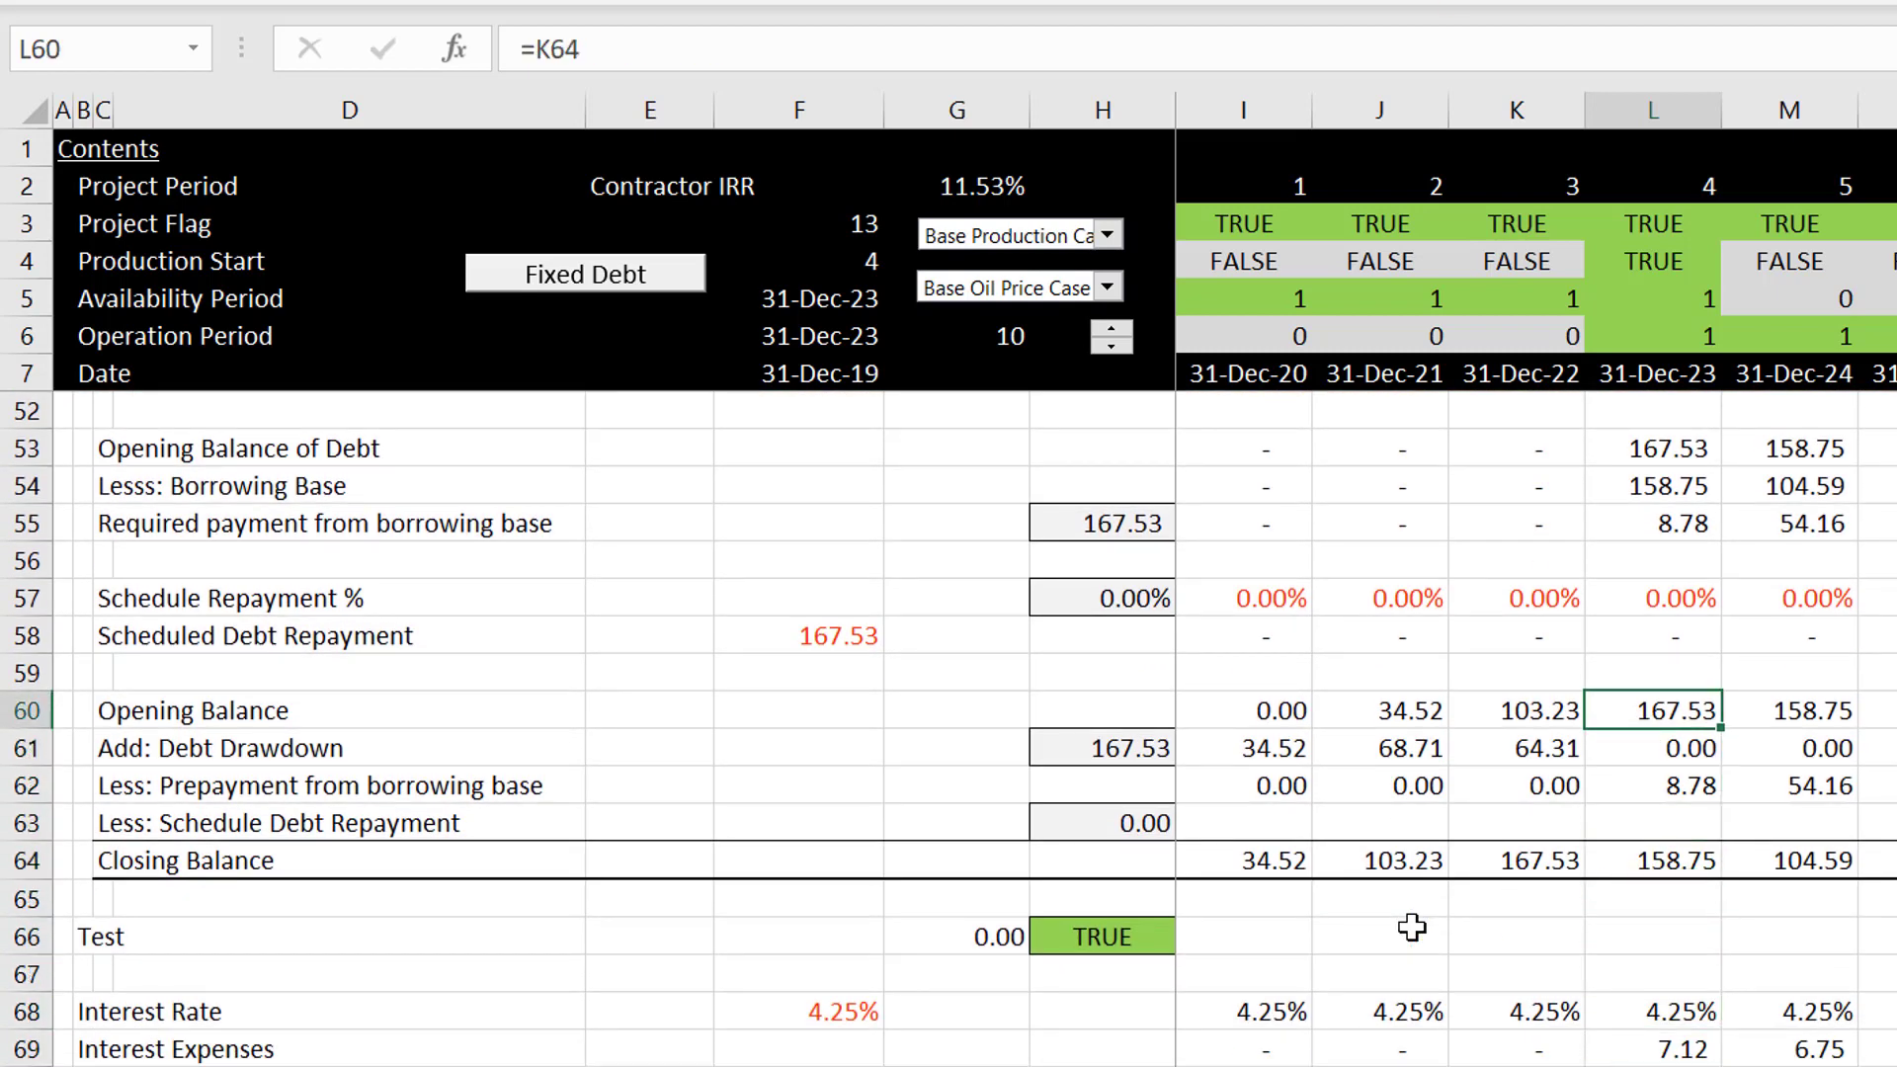
Examine the Debt Drawdown link in L61 and trace the prepayment back to the required payment in L55.
{"action": "key", "text": "Down"}
{"action": "key", "text": "Down"}
{"action": "key", "text": "Up"}
{"action": "key", "text": "Up"}
{"action": "key", "text": "Up"}
{"action": "key", "text": "Up"}
{"action": "key", "text": "Up"}
{"action": "key", "text": "Up"}
{"action": "key", "text": "Up"}
{"action": "key", "text": "Up"}
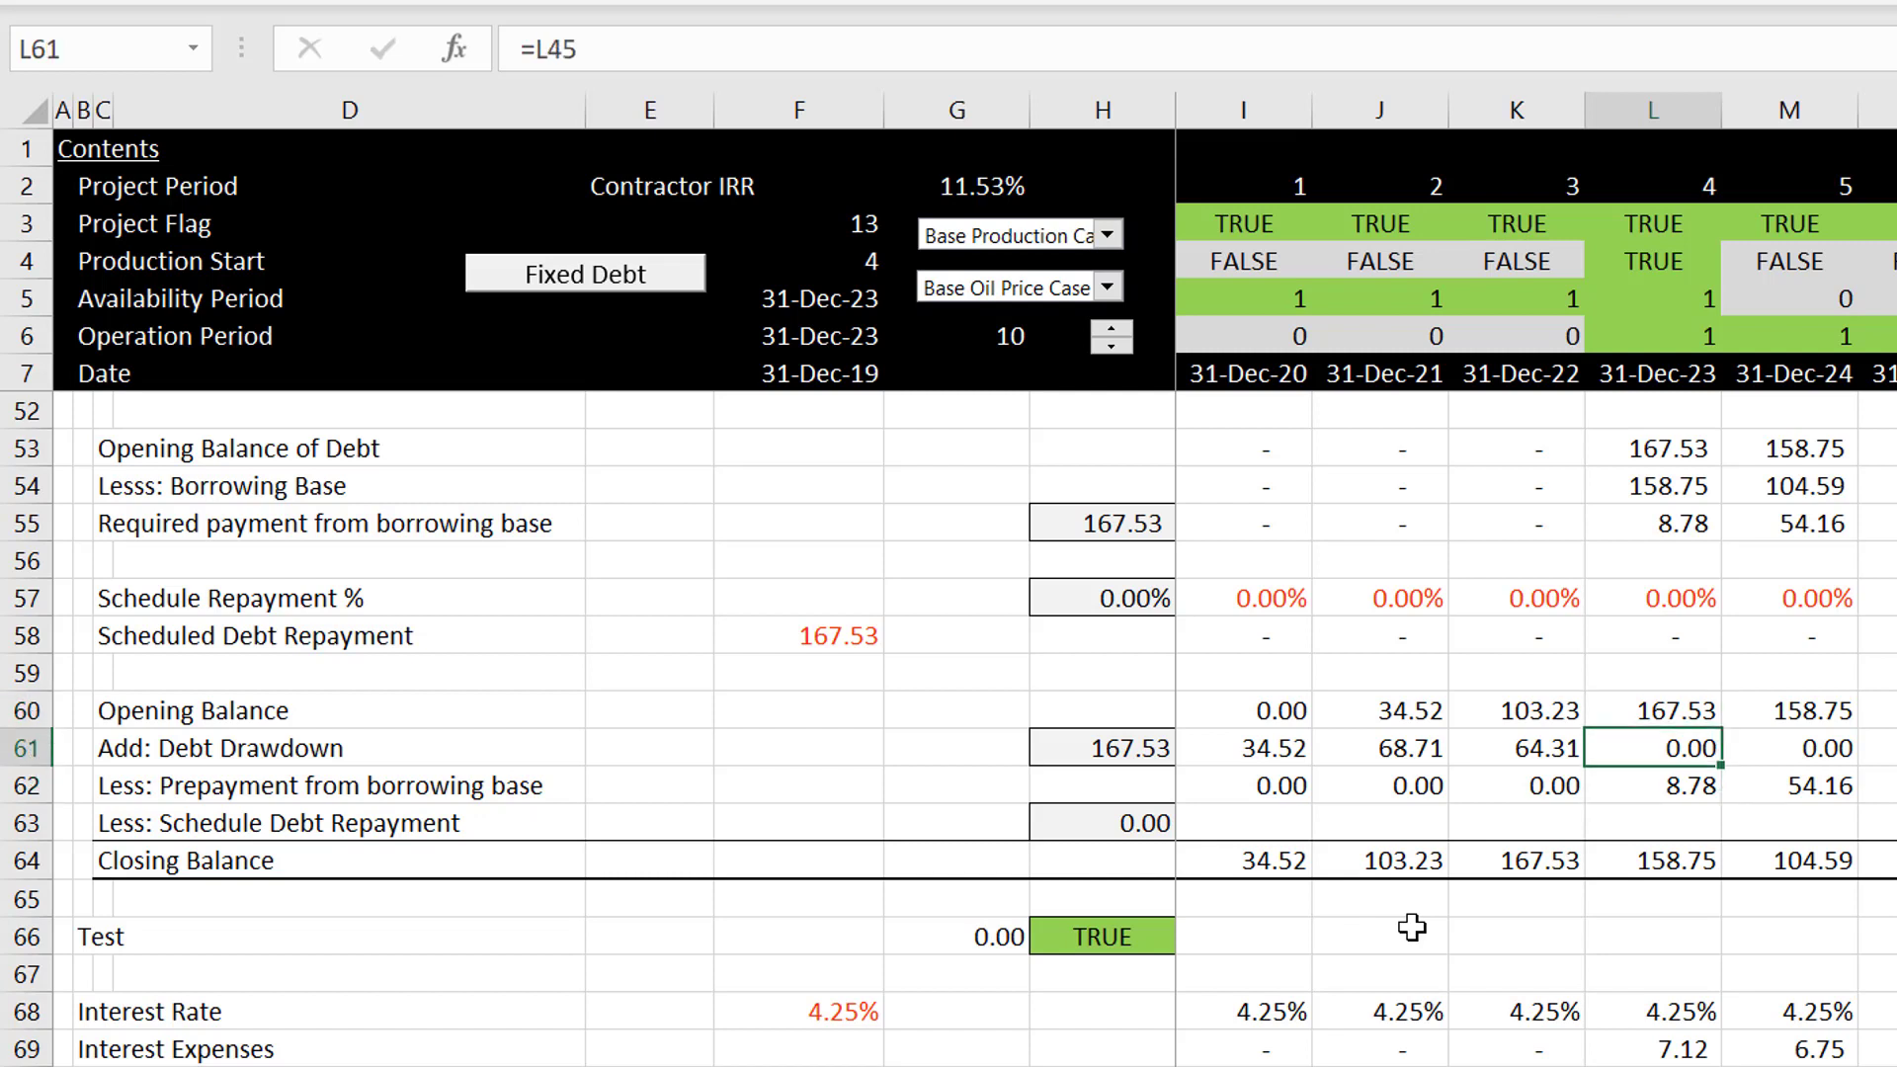
{"action": "key", "text": "Down"}
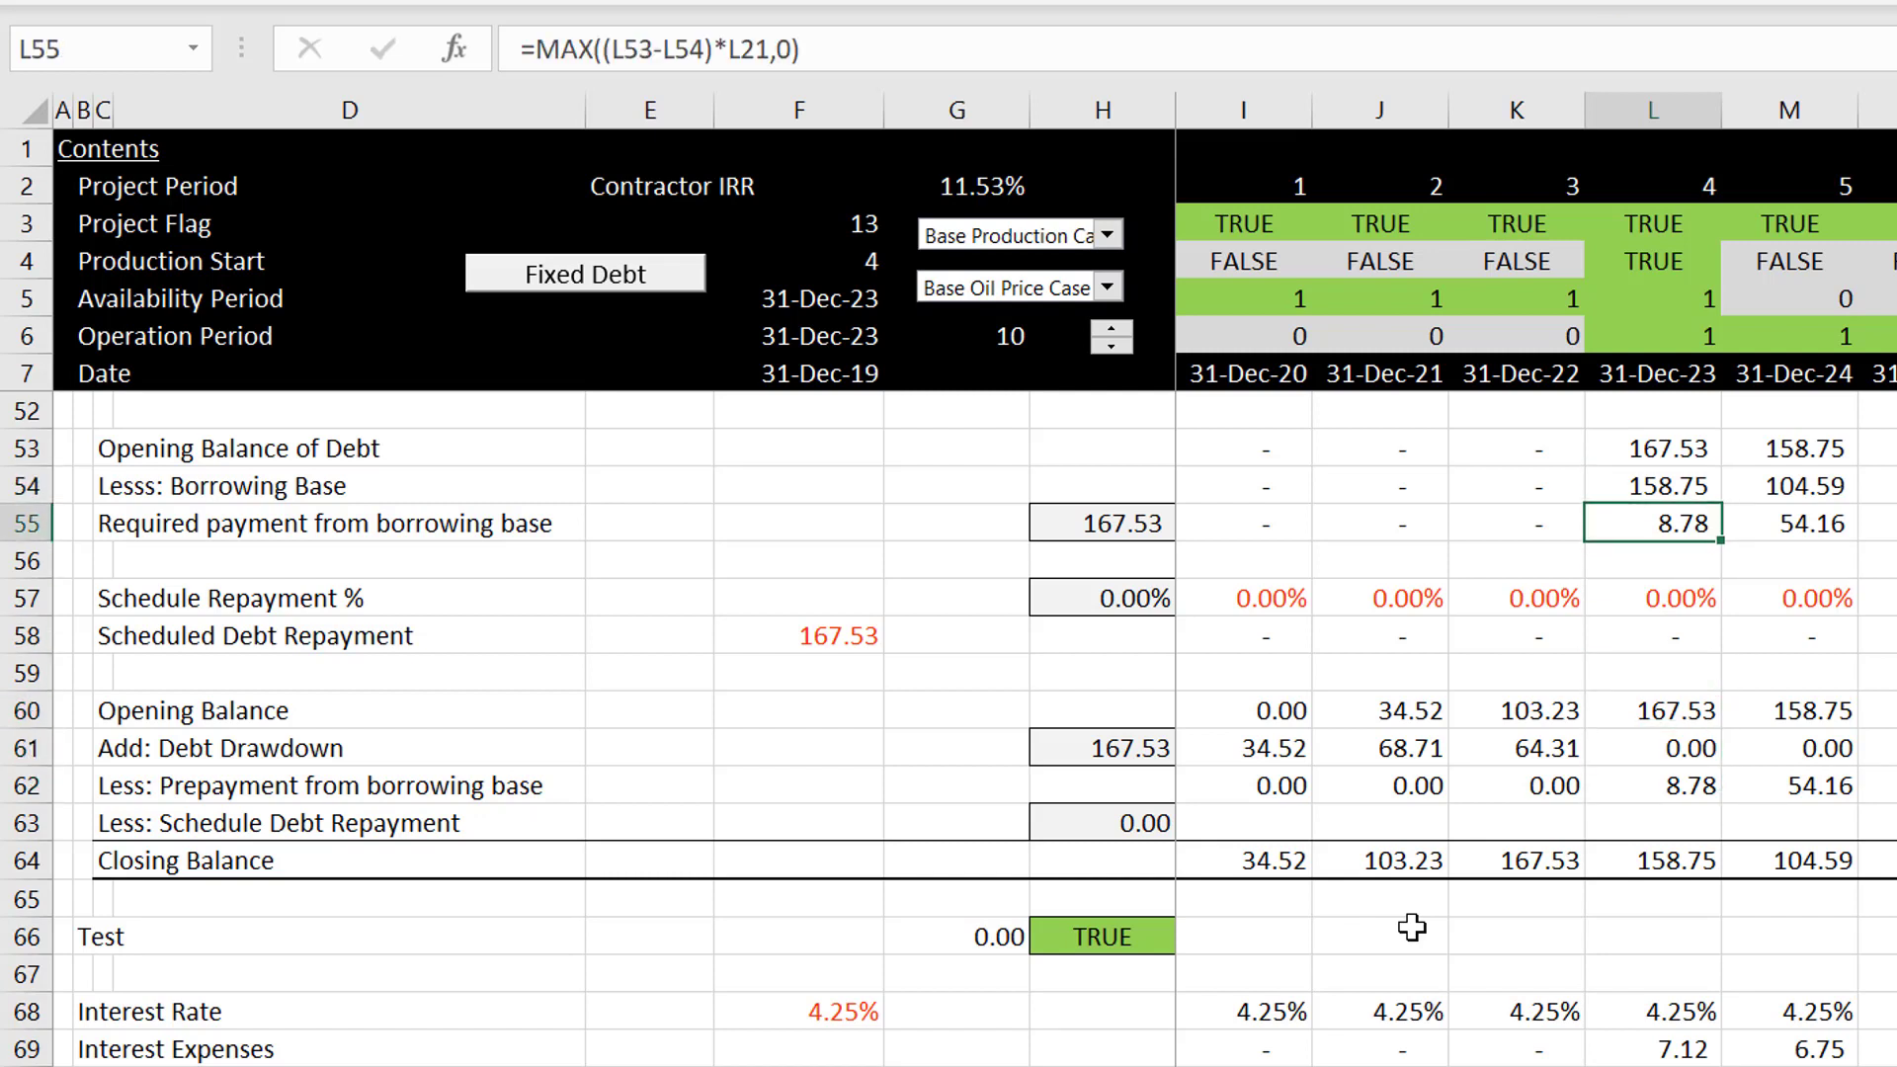
Follow the required payment down through the debt account and view the year-4 Closing Balance formula in L64.
{"action": "key", "text": "Down"}
{"action": "key", "text": "Down"}
{"action": "key", "text": "Down"}
{"action": "key", "text": "Down"}
{"action": "key", "text": "Down"}
{"action": "key", "text": "Down"}
{"action": "key", "text": "Down"}
{"action": "key", "text": "Down"}
{"action": "key", "text": "Down"}
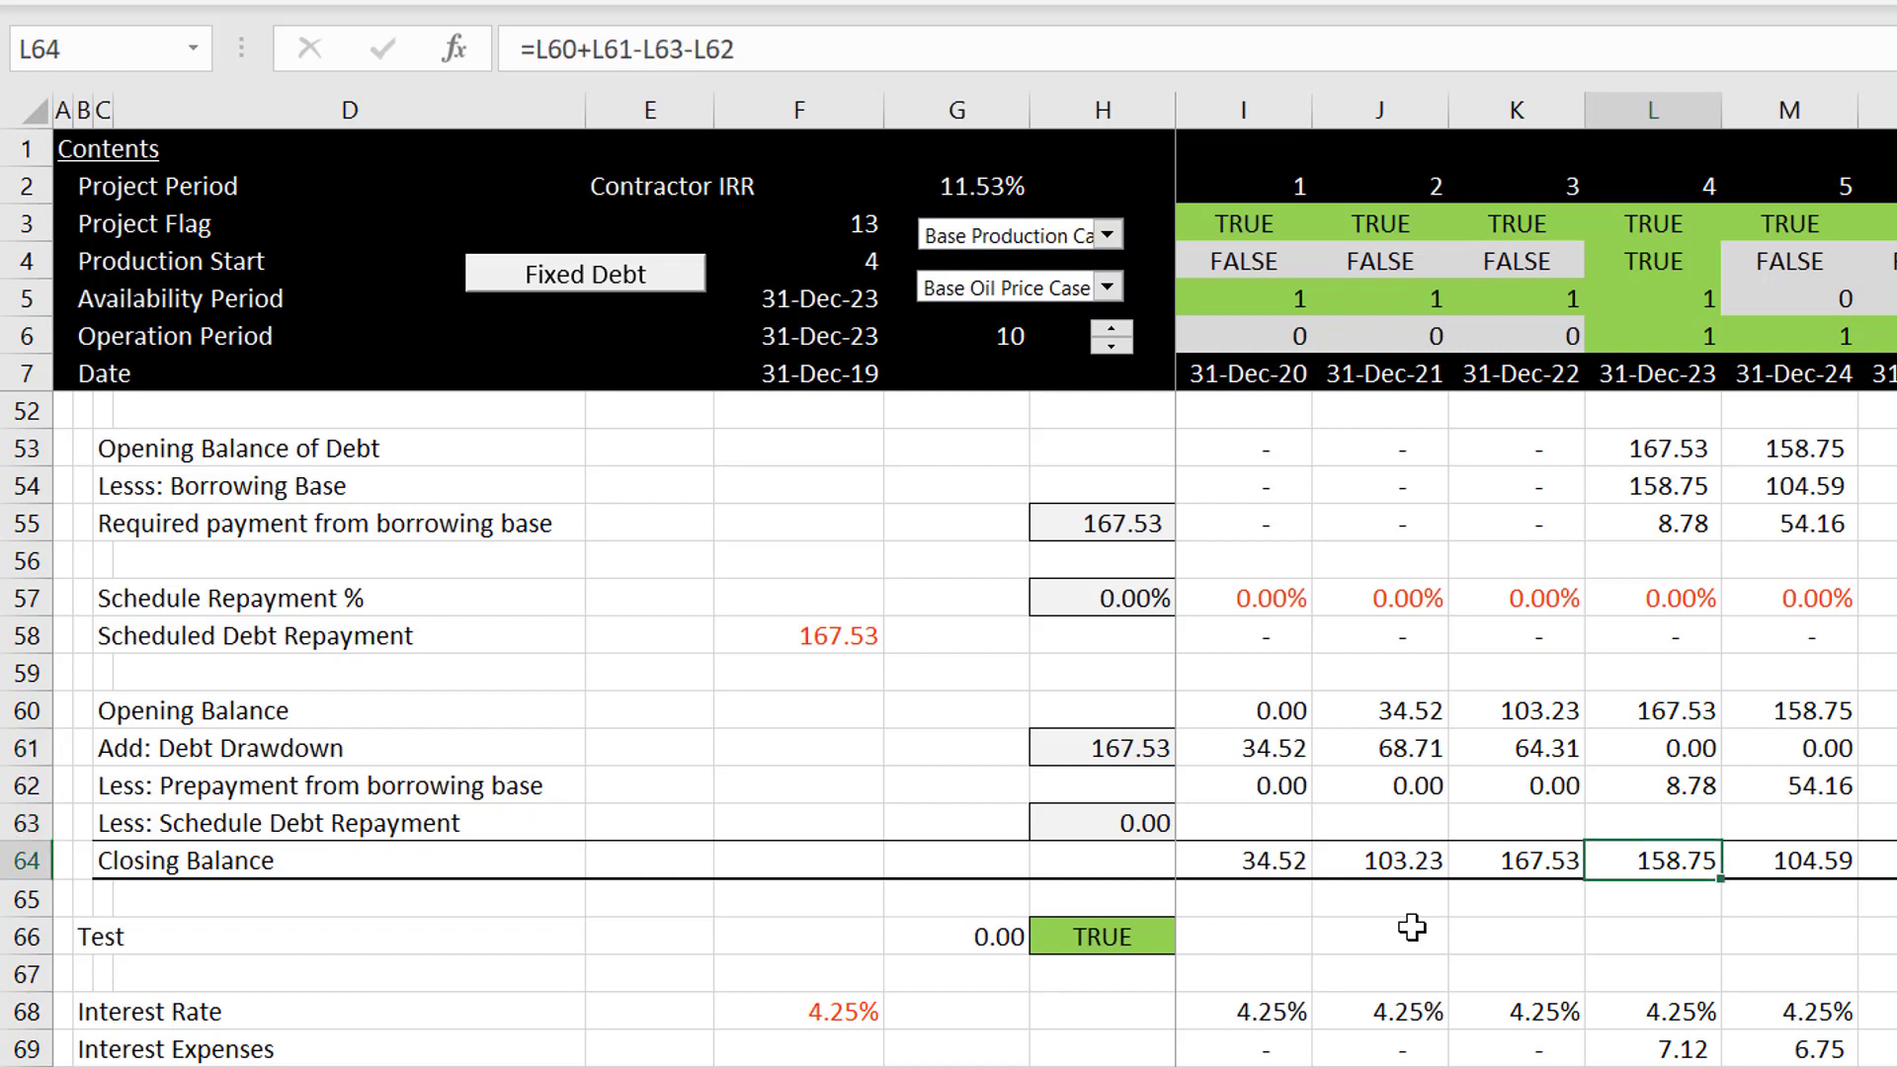
Trace the year-4 Closing Balance back to the Opening Balance in L60 and its year-5 link in M60.
{"action": "key", "text": "Up"}
{"action": "key", "text": "Up"}
{"action": "key", "text": "Up"}
{"action": "key", "text": "Up"}
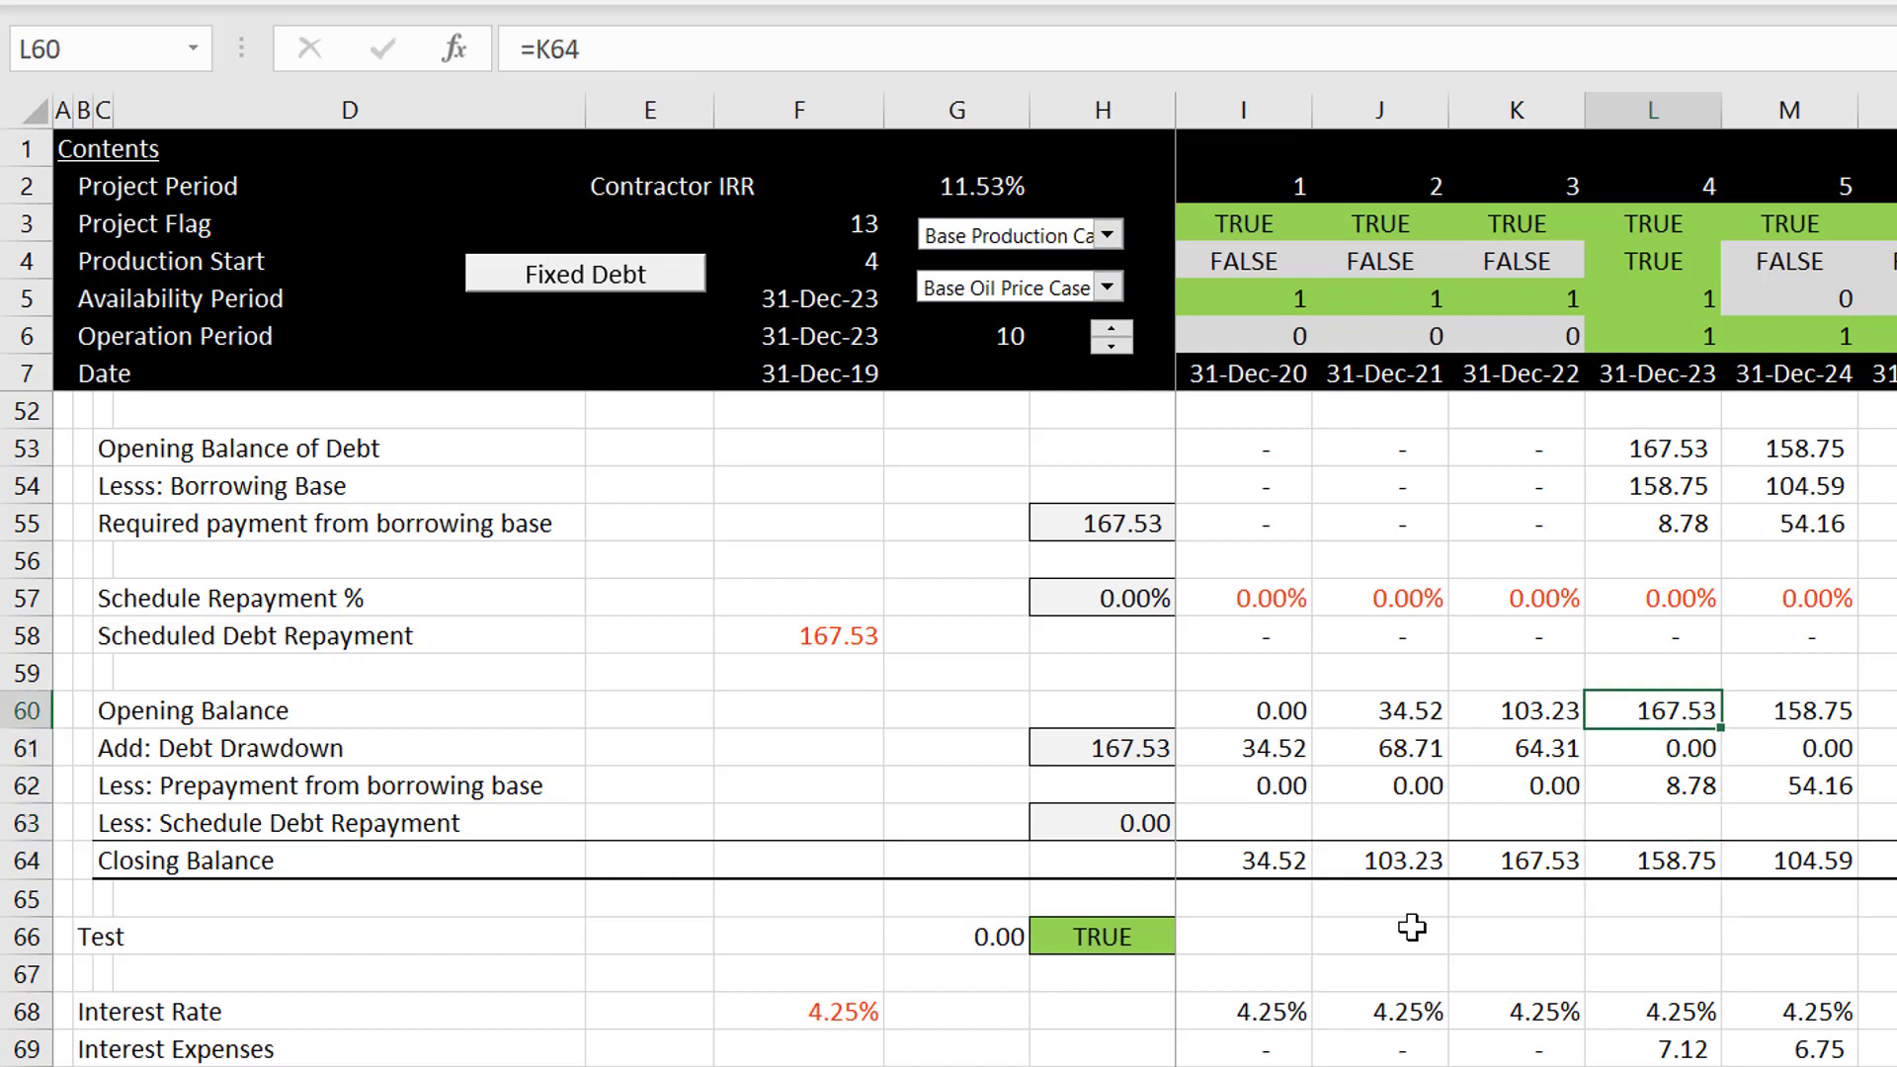
{"action": "key", "text": "Right"}
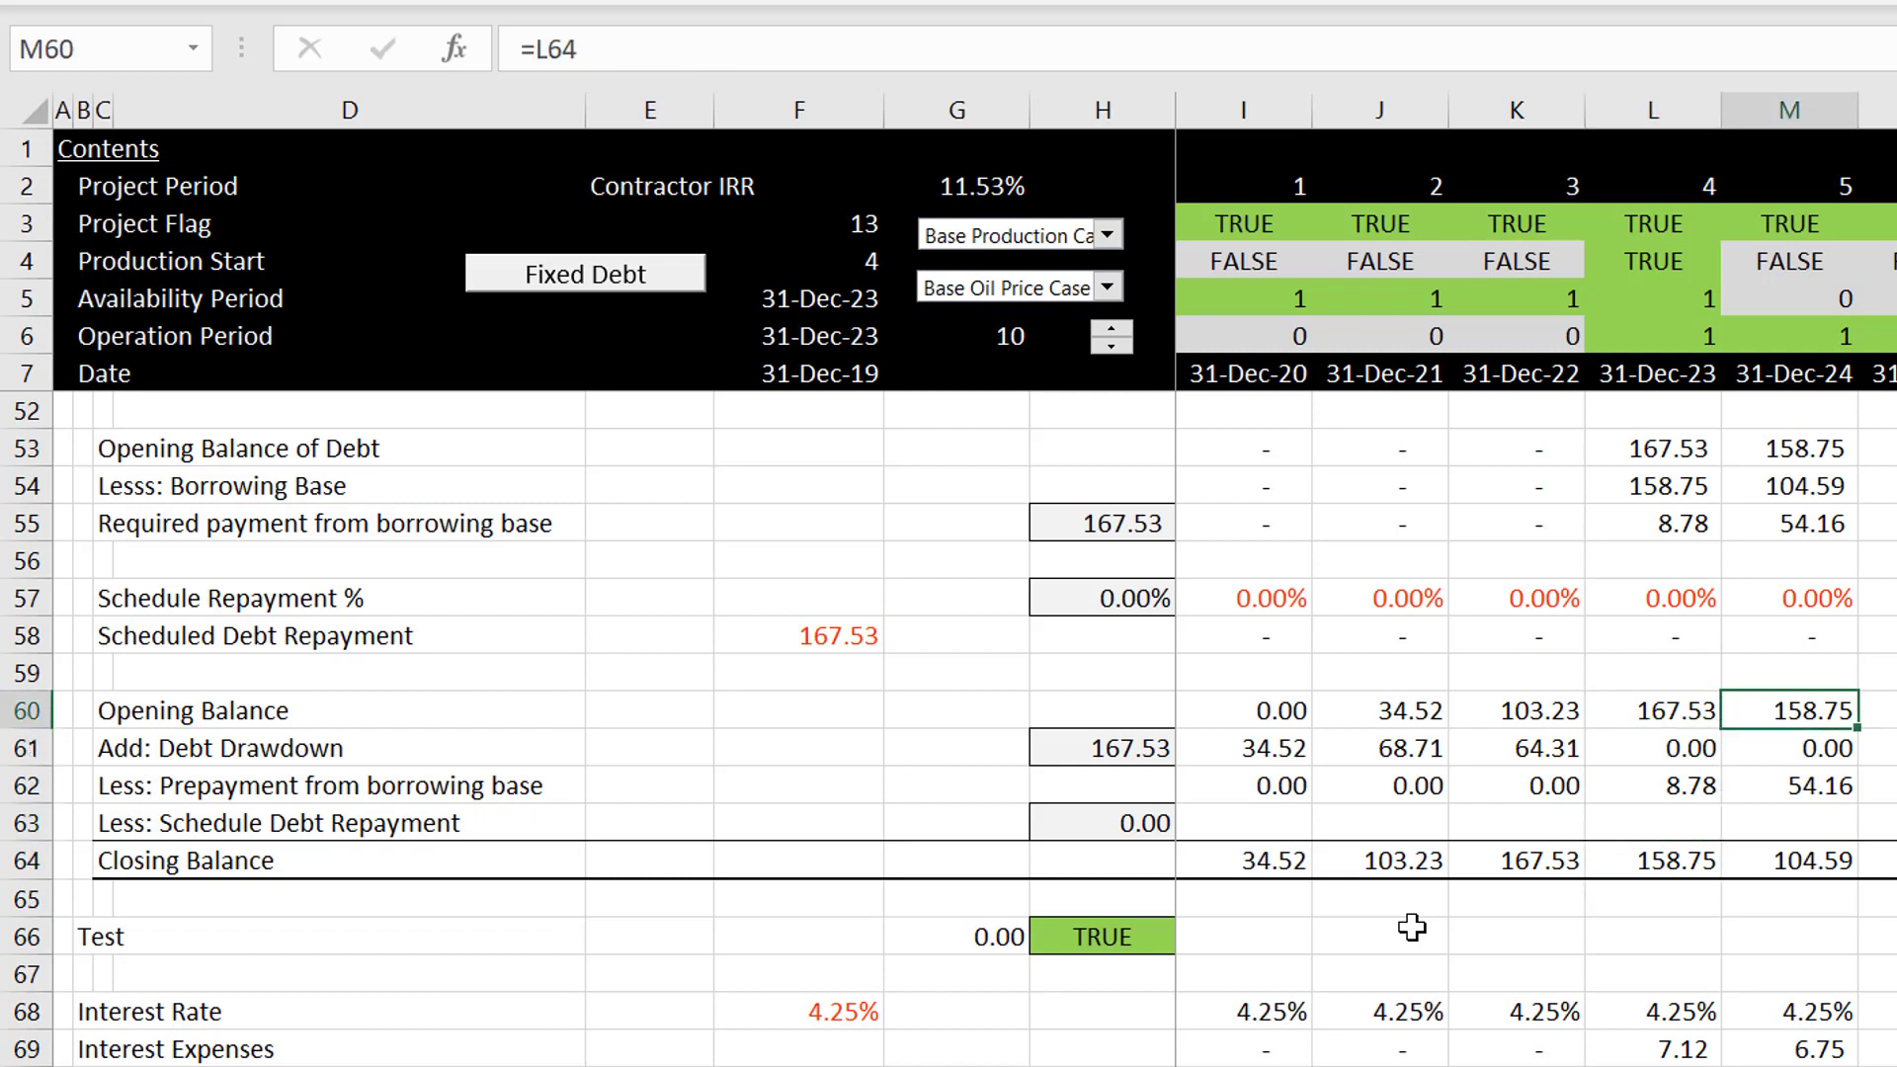
Switch the oil price scenario to Low Oil Price Case.
{"action": "left_click", "coordinate": [1023, 292]}
{"action": "key", "text": "Down"}
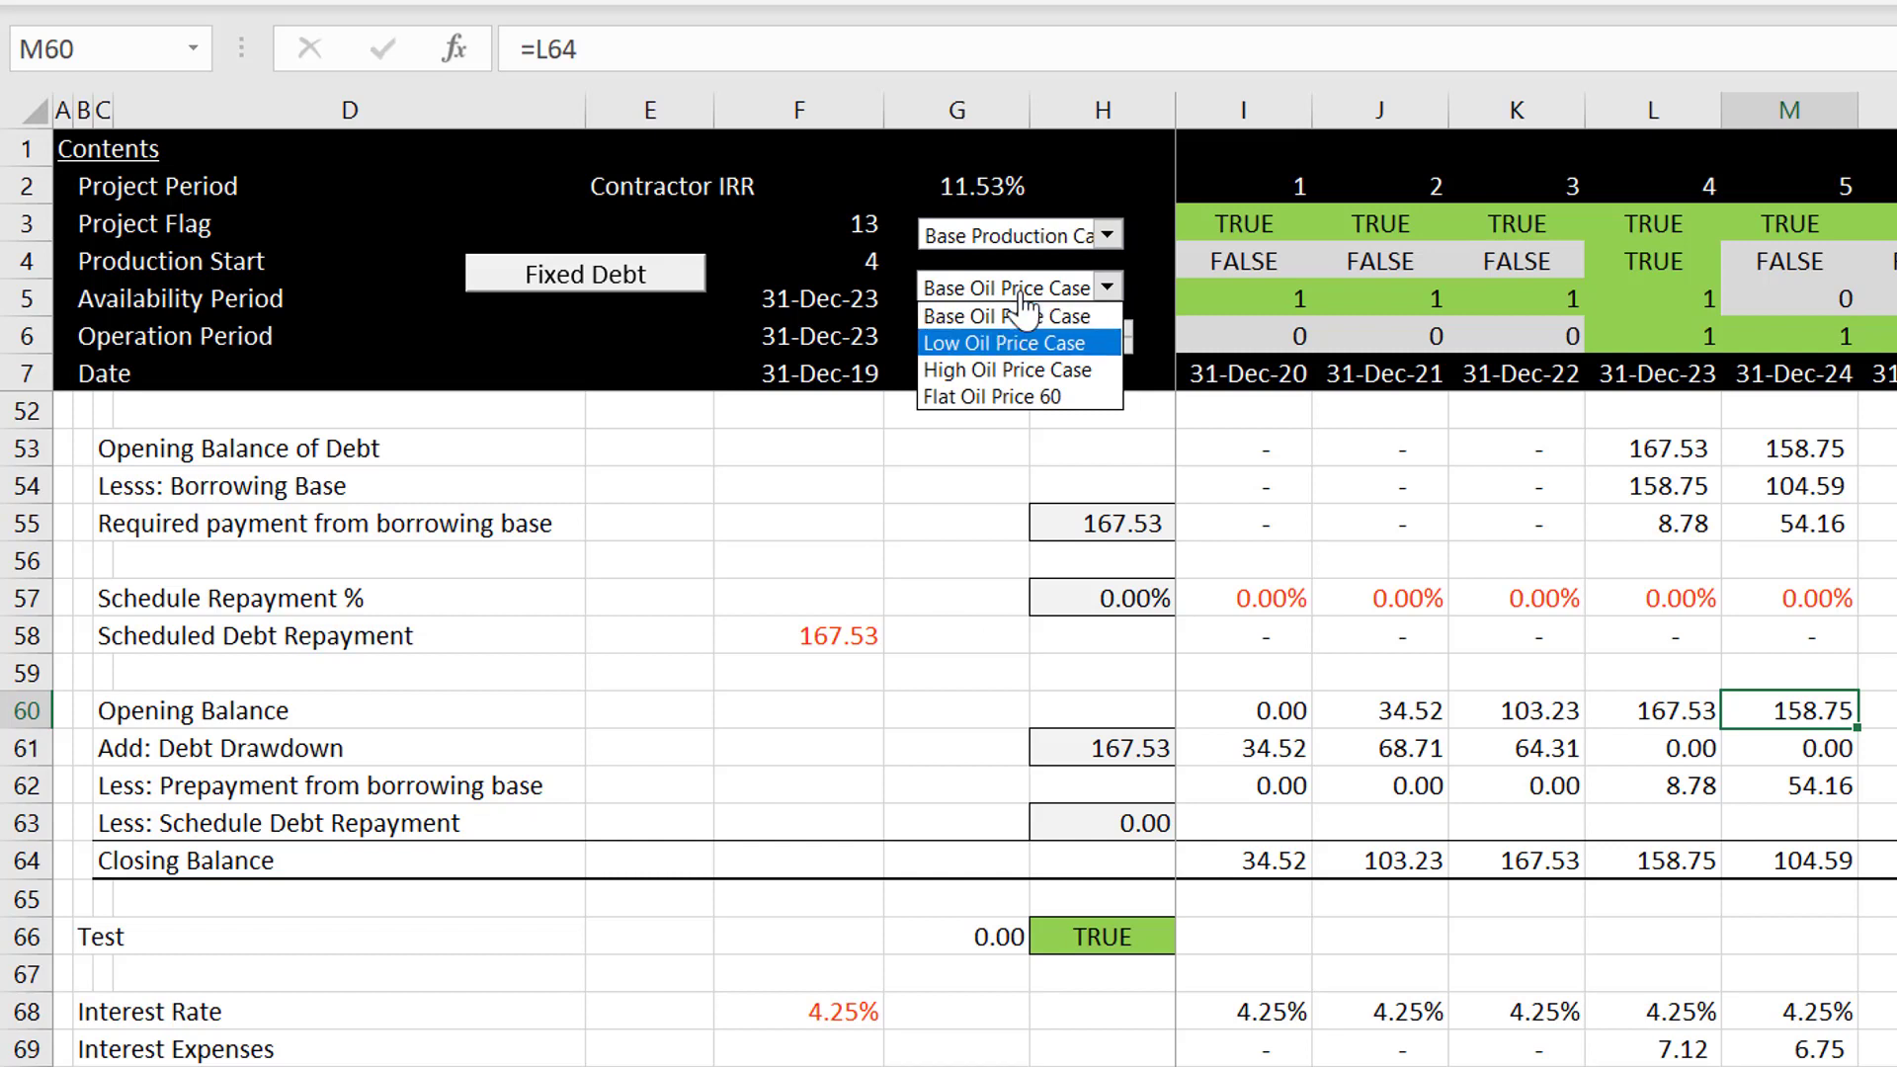
{"action": "key", "text": "Return"}
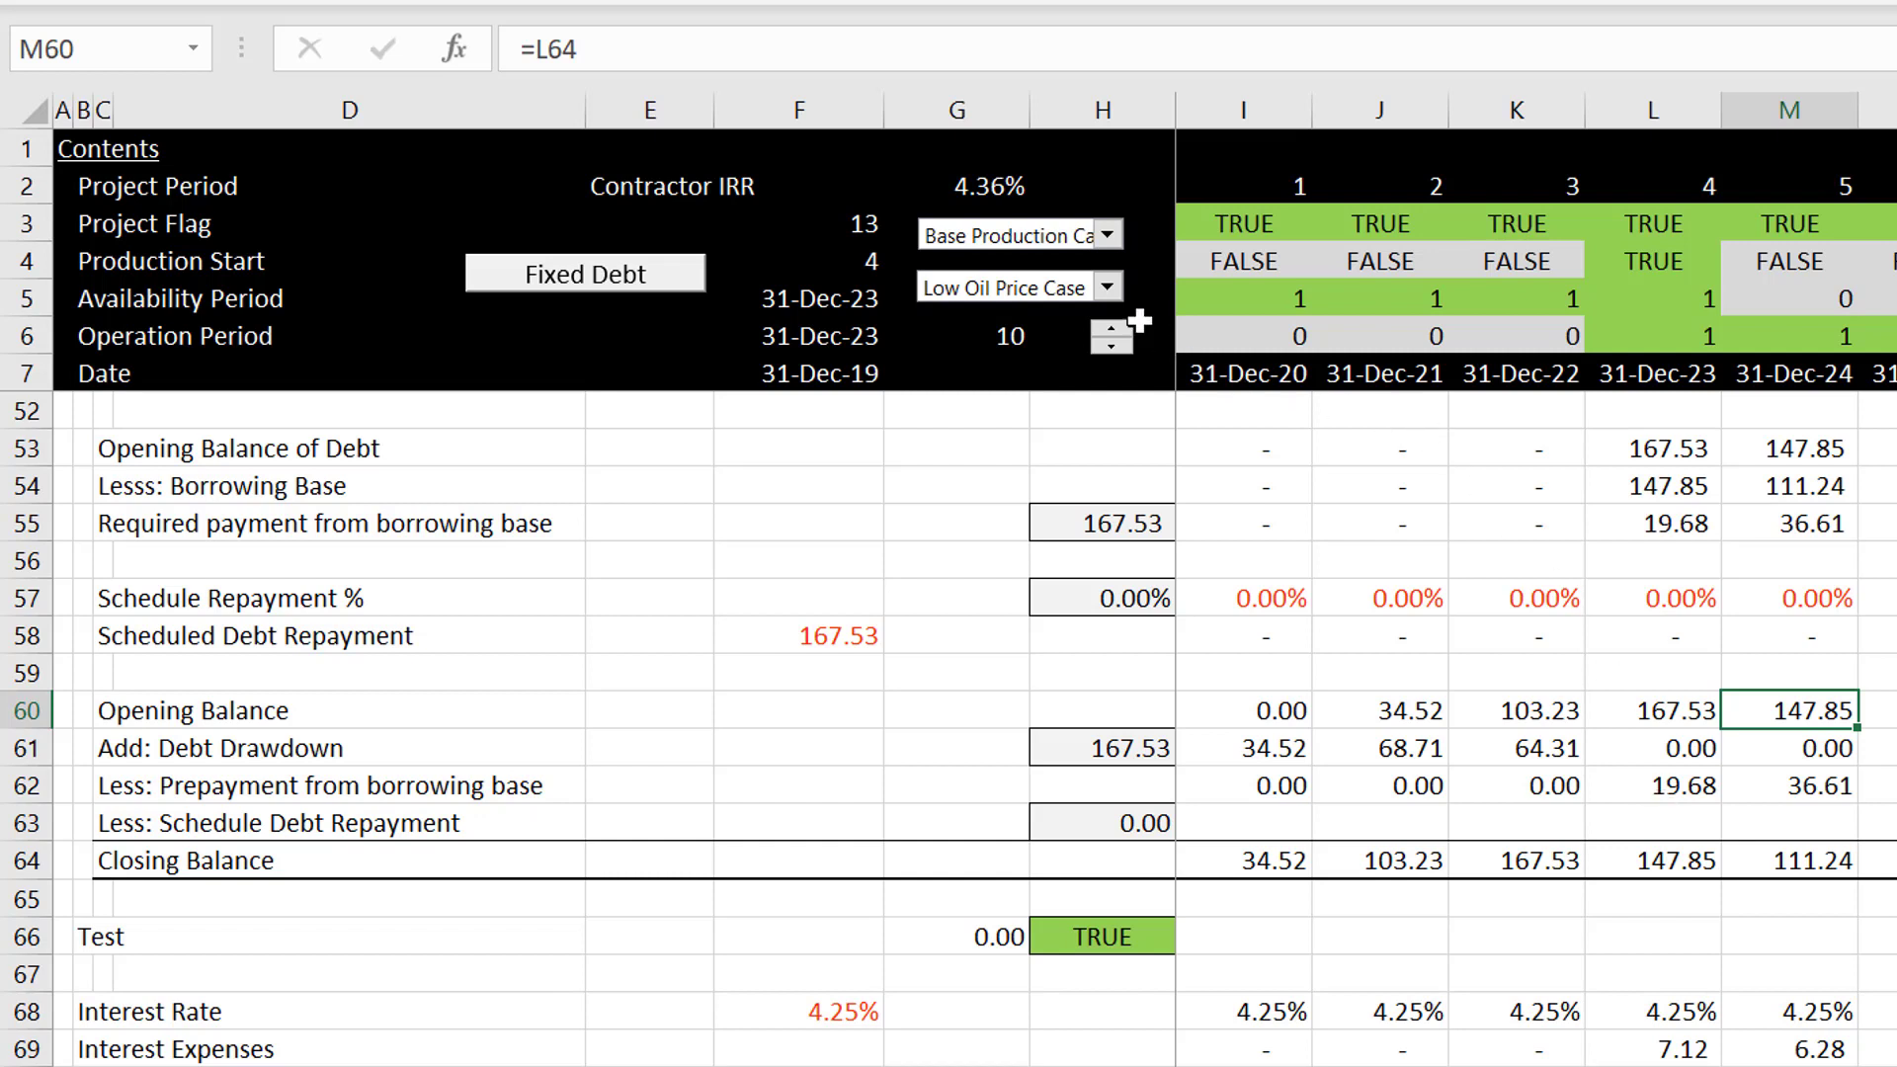
Run the oil price selector through the flat price cases, including 90 and 70, ending on Flat Oil Price 30.
{"action": "left_click", "coordinate": [1108, 287]}
{"action": "left_click", "coordinate": [1018, 396]}
{"action": "left_click", "coordinate": [1112, 336]}
{"action": "left_click", "coordinate": [1111, 336]}
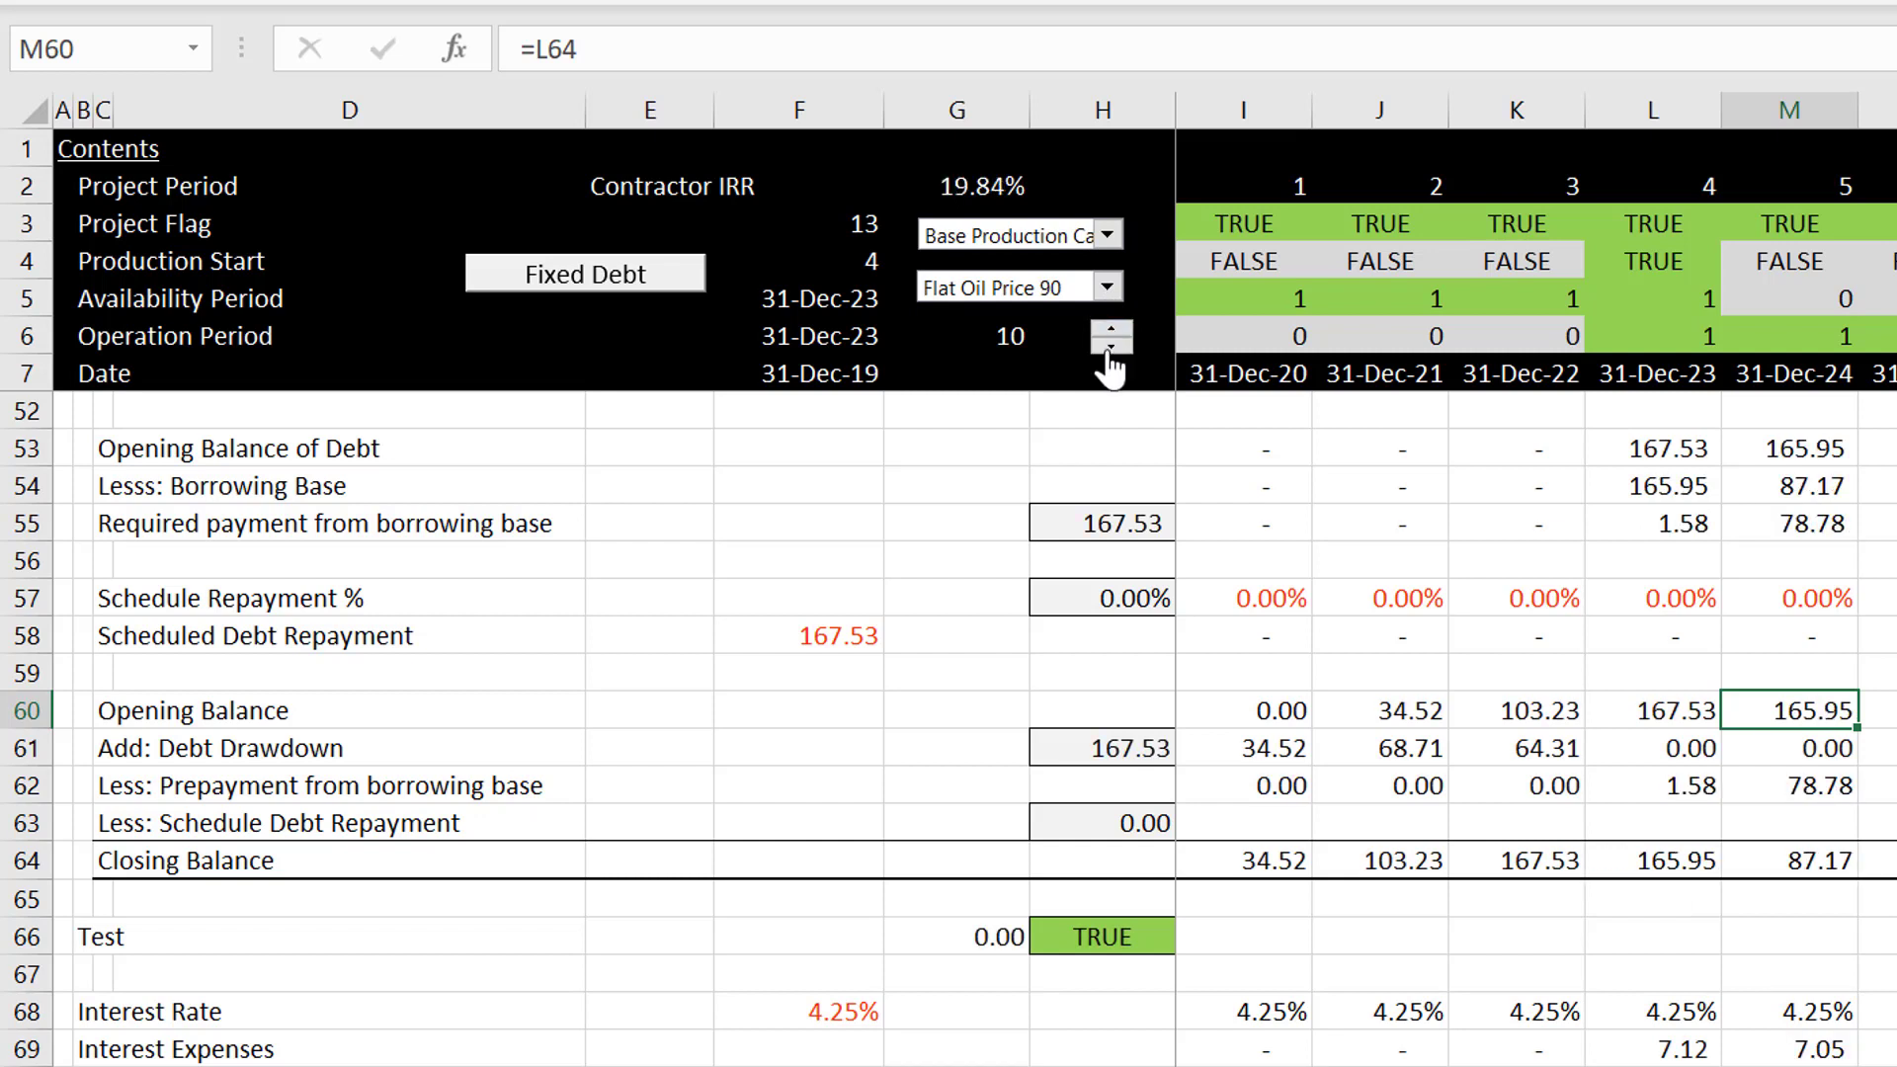
{"action": "left_click", "coordinate": [1111, 347]}
{"action": "left_click", "coordinate": [1110, 347]}
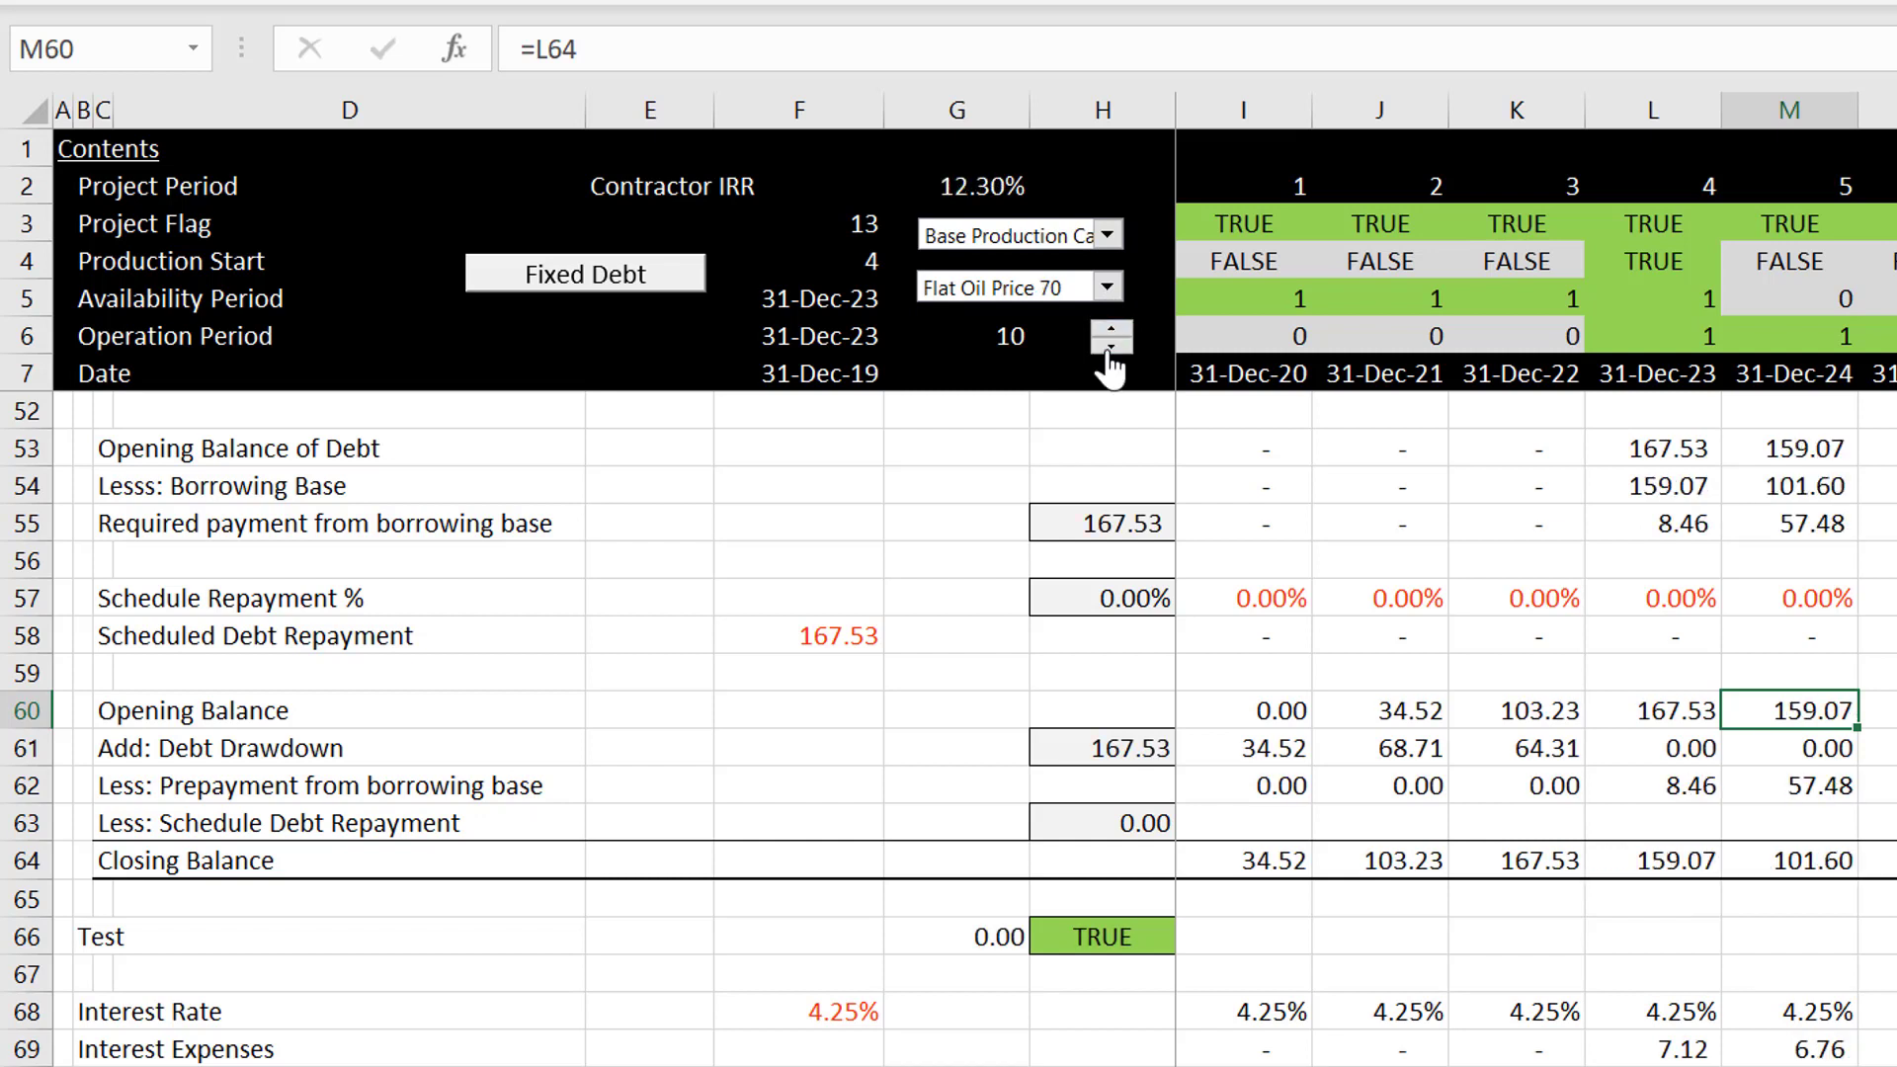
{"action": "left_click", "coordinate": [1111, 347]}
{"action": "left_click", "coordinate": [1110, 347]}
{"action": "left_click", "coordinate": [1110, 347]}
{"action": "left_click", "coordinate": [1110, 347]}
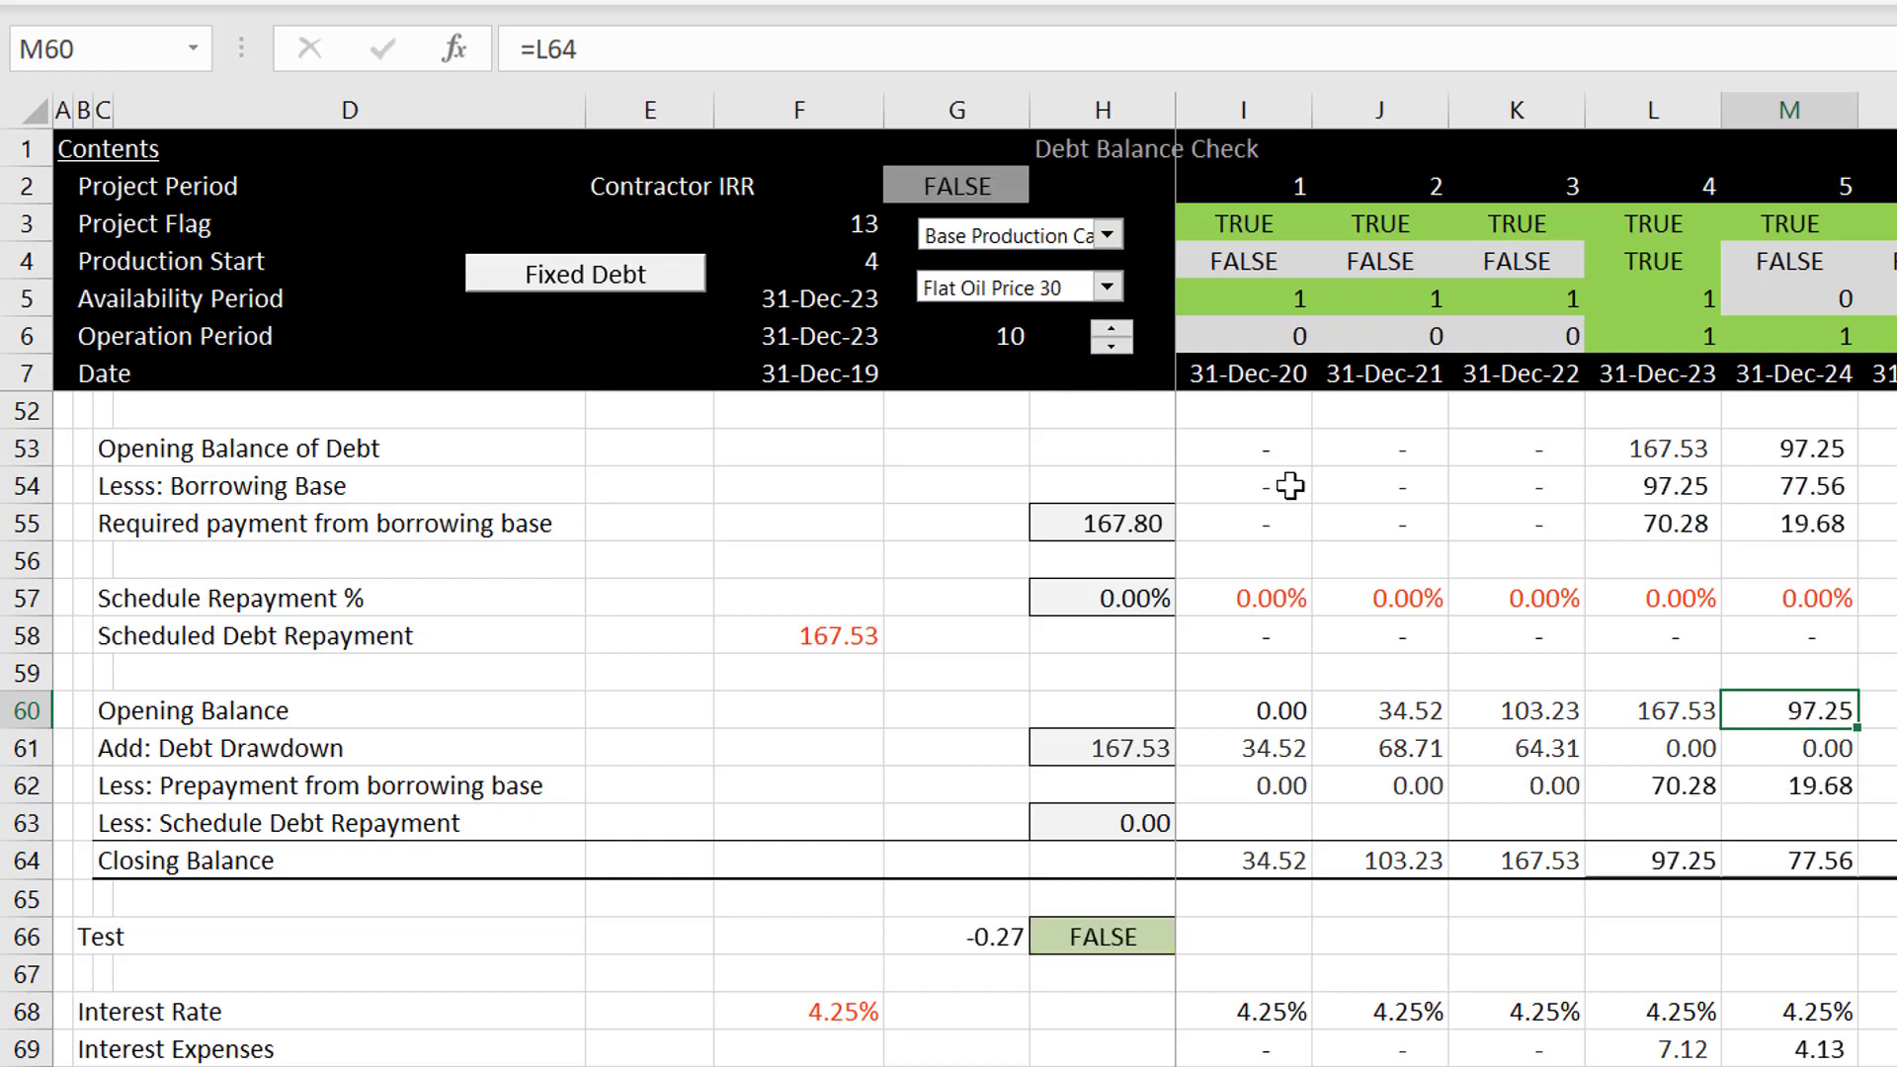
Examine the year-4 Opening Balance in L60 under the Flat Oil Price 30 case.
{"action": "left_click", "coordinate": [1676, 682]}
{"action": "key", "text": "Left"}
{"action": "key", "text": "Down"}
{"action": "key", "text": "Right"}
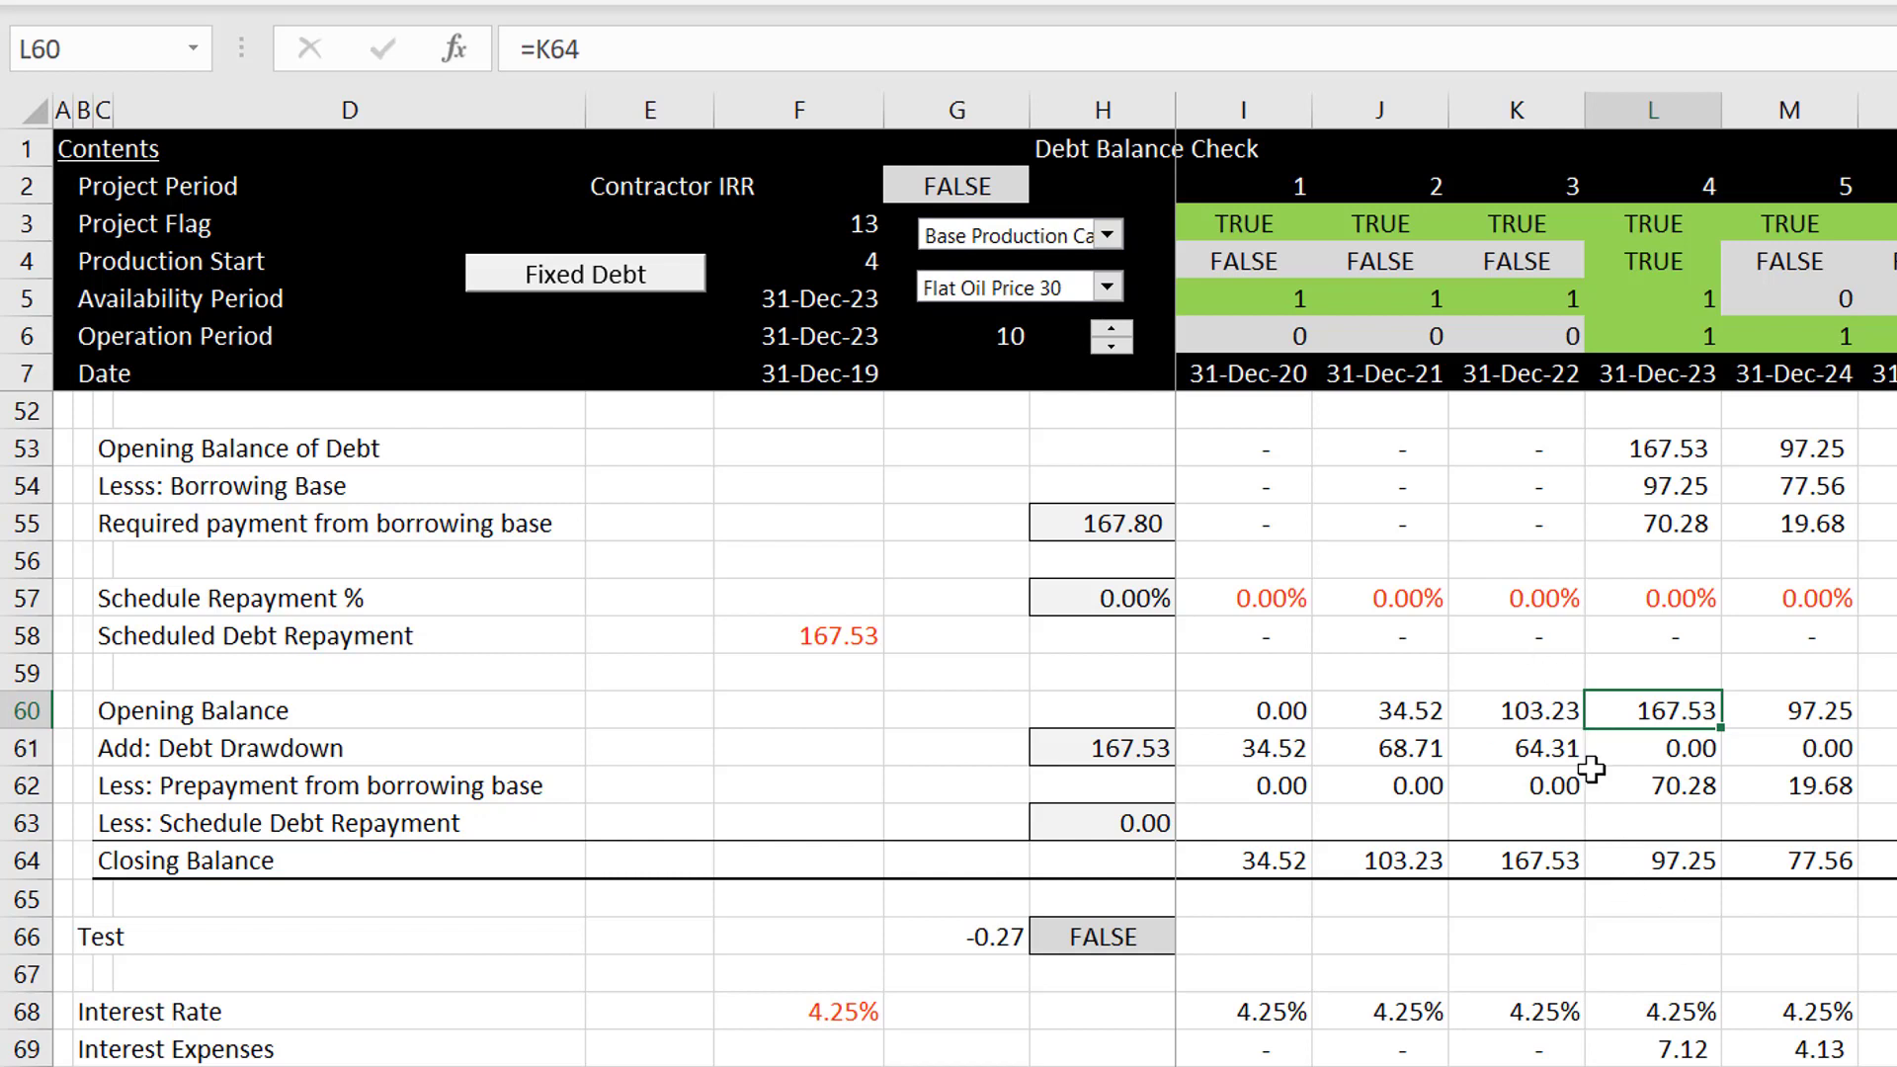
Return the oil price scenario to Base Oil Price Case.
{"action": "left_click", "coordinate": [1034, 302]}
{"action": "key", "text": "Up"}
{"action": "key", "text": "Up"}
{"action": "key", "text": "Up"}
{"action": "key", "text": "Return"}
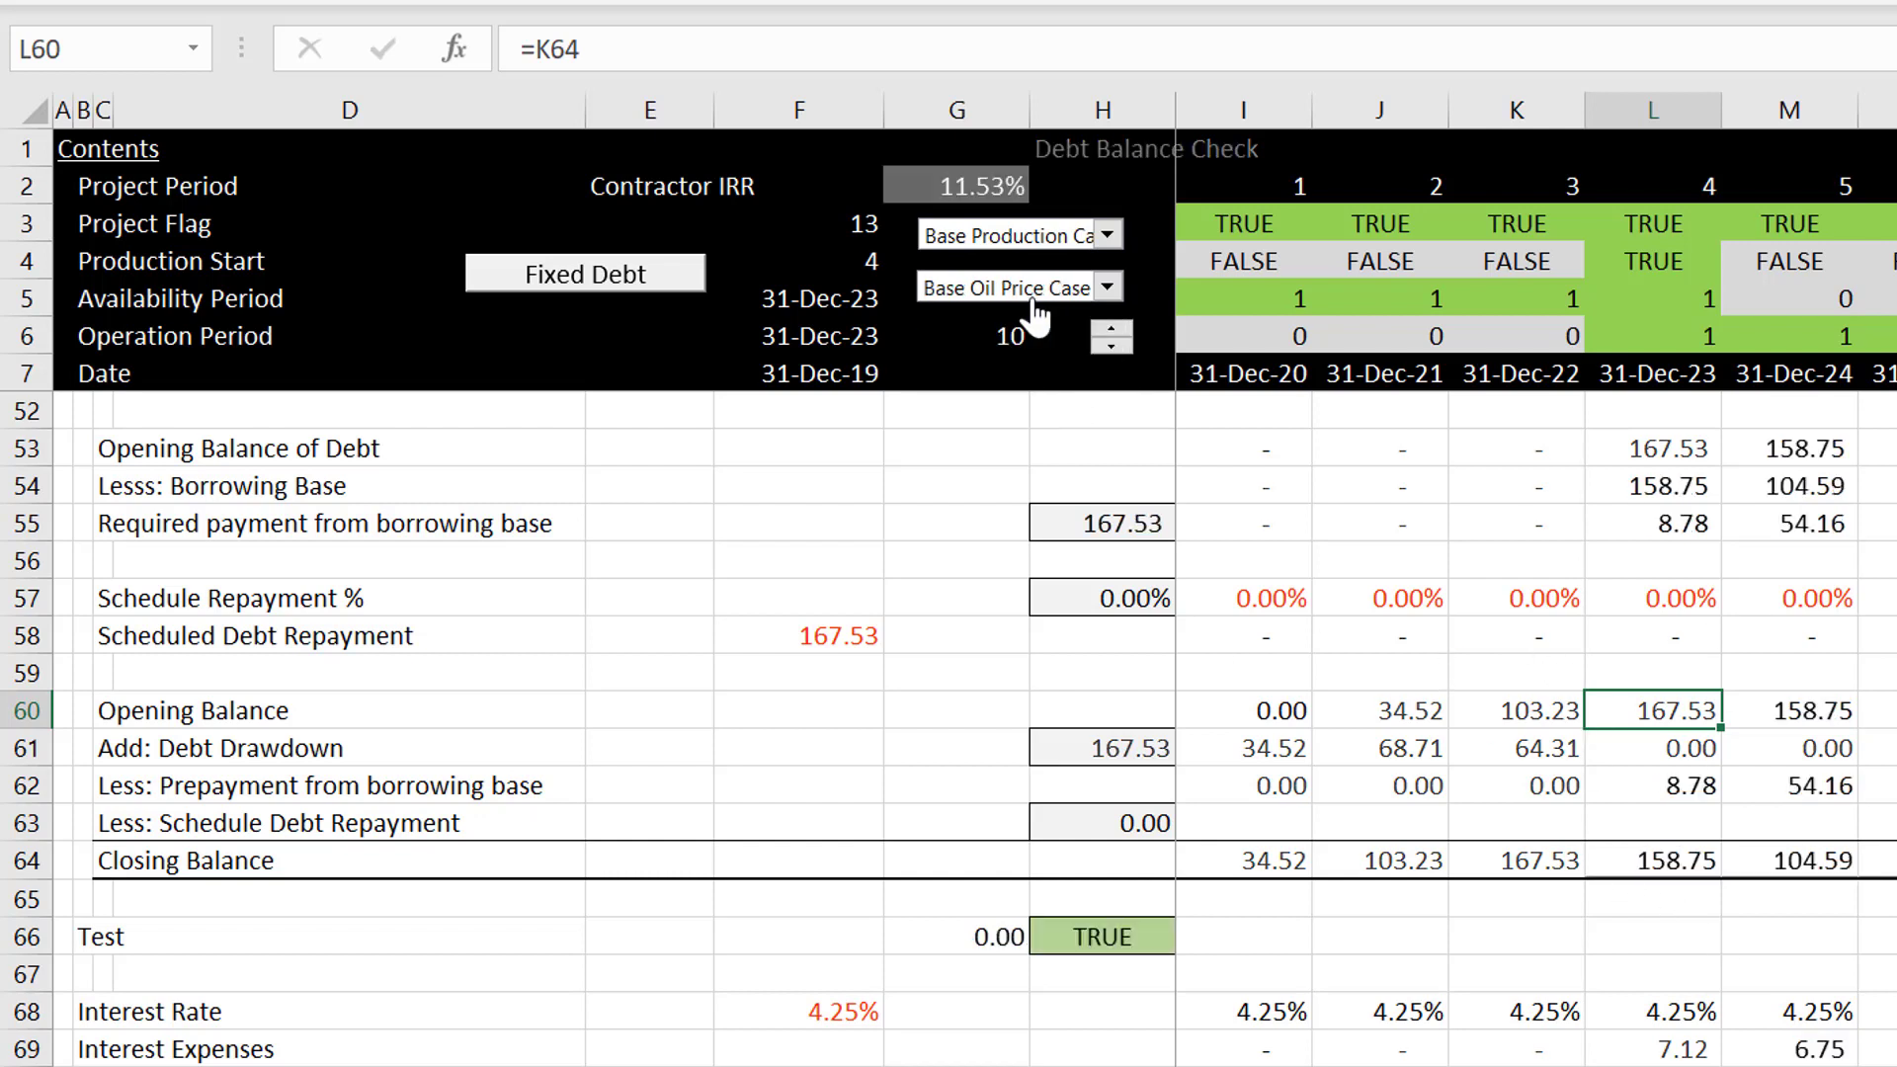
Look down the year-4 column from the interest rows through Defaulted Debt to the start of the Cashflow Waterfall.
{"action": "left_click", "coordinate": [1684, 951]}
{"action": "left_click", "coordinate": [1676, 954]}
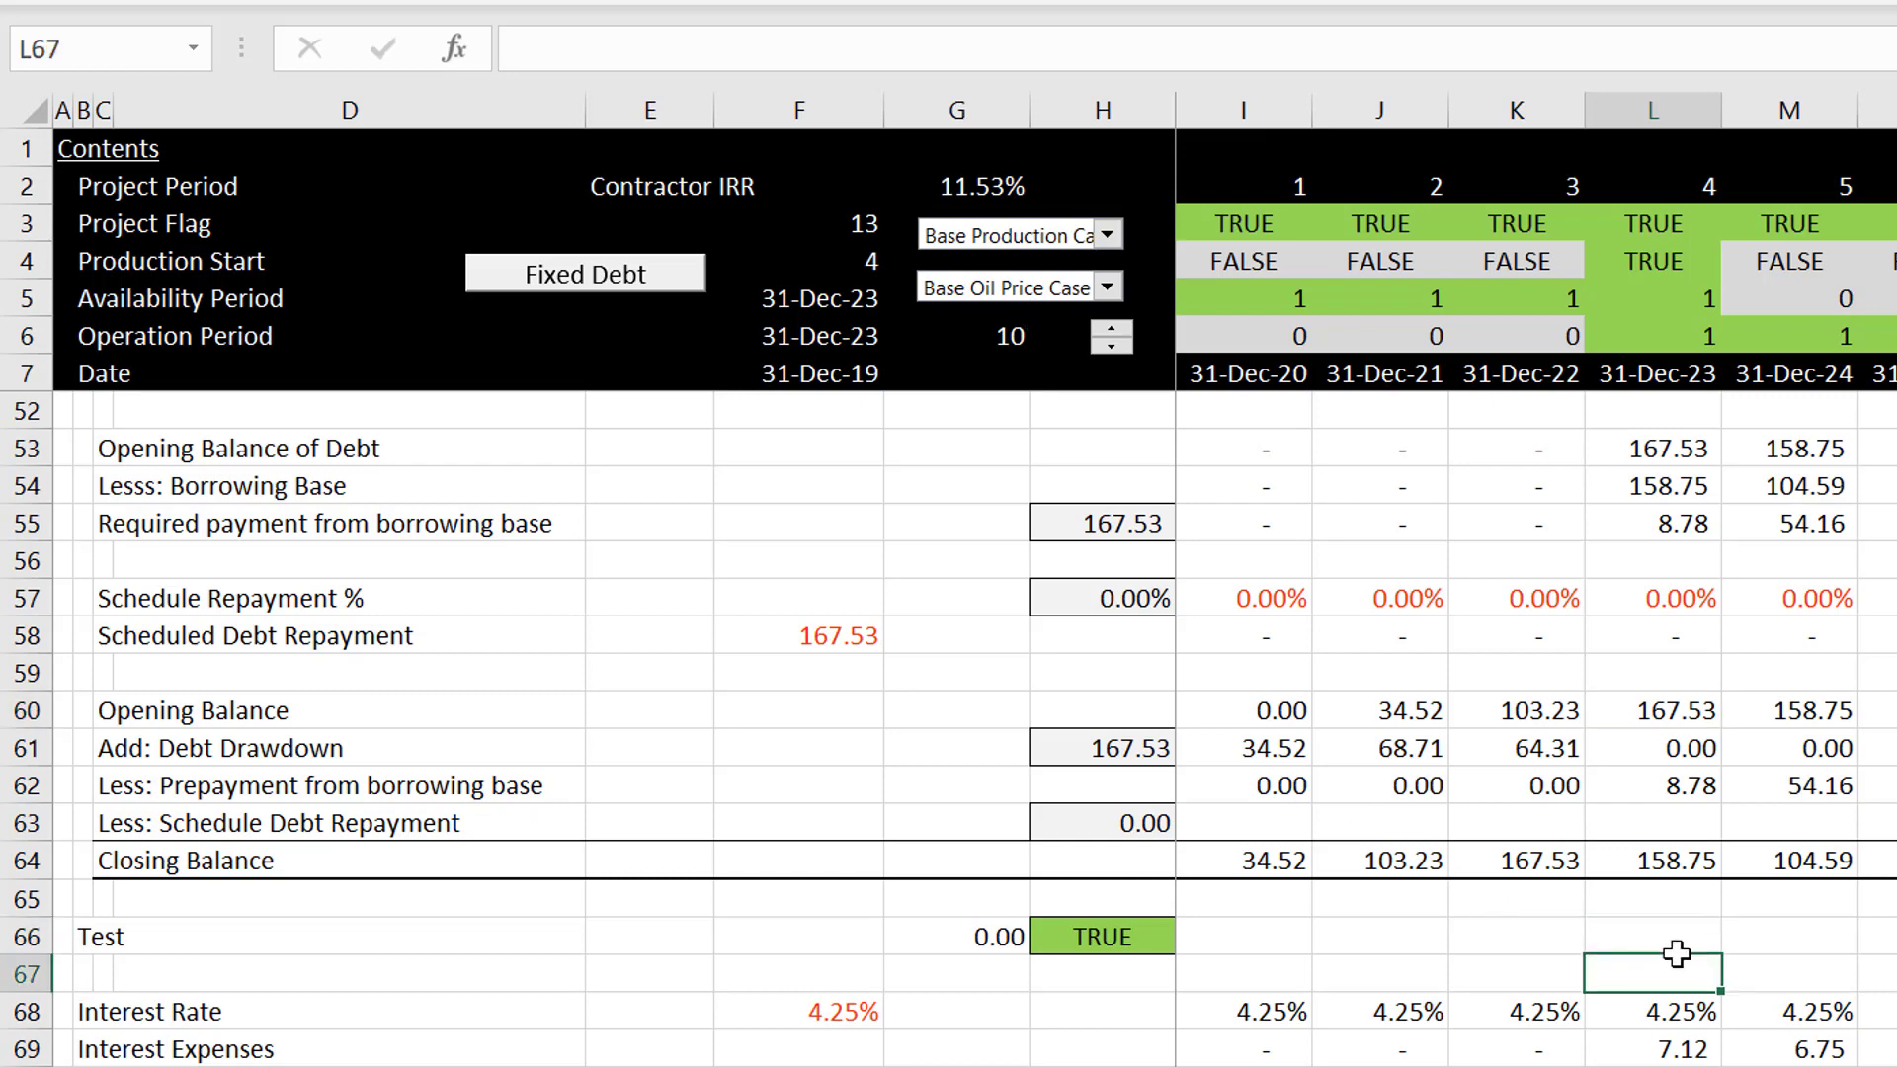
{"action": "key", "text": "Down"}
{"action": "key", "text": "Down"}
{"action": "key", "text": "Down"}
{"action": "key", "text": "Down"}
{"action": "key", "text": "Down"}
{"action": "key", "text": "Down"}
{"action": "key", "text": "Down"}
{"action": "key", "text": "Down"}
{"action": "key", "text": "Down"}
{"action": "key", "text": "Down"}
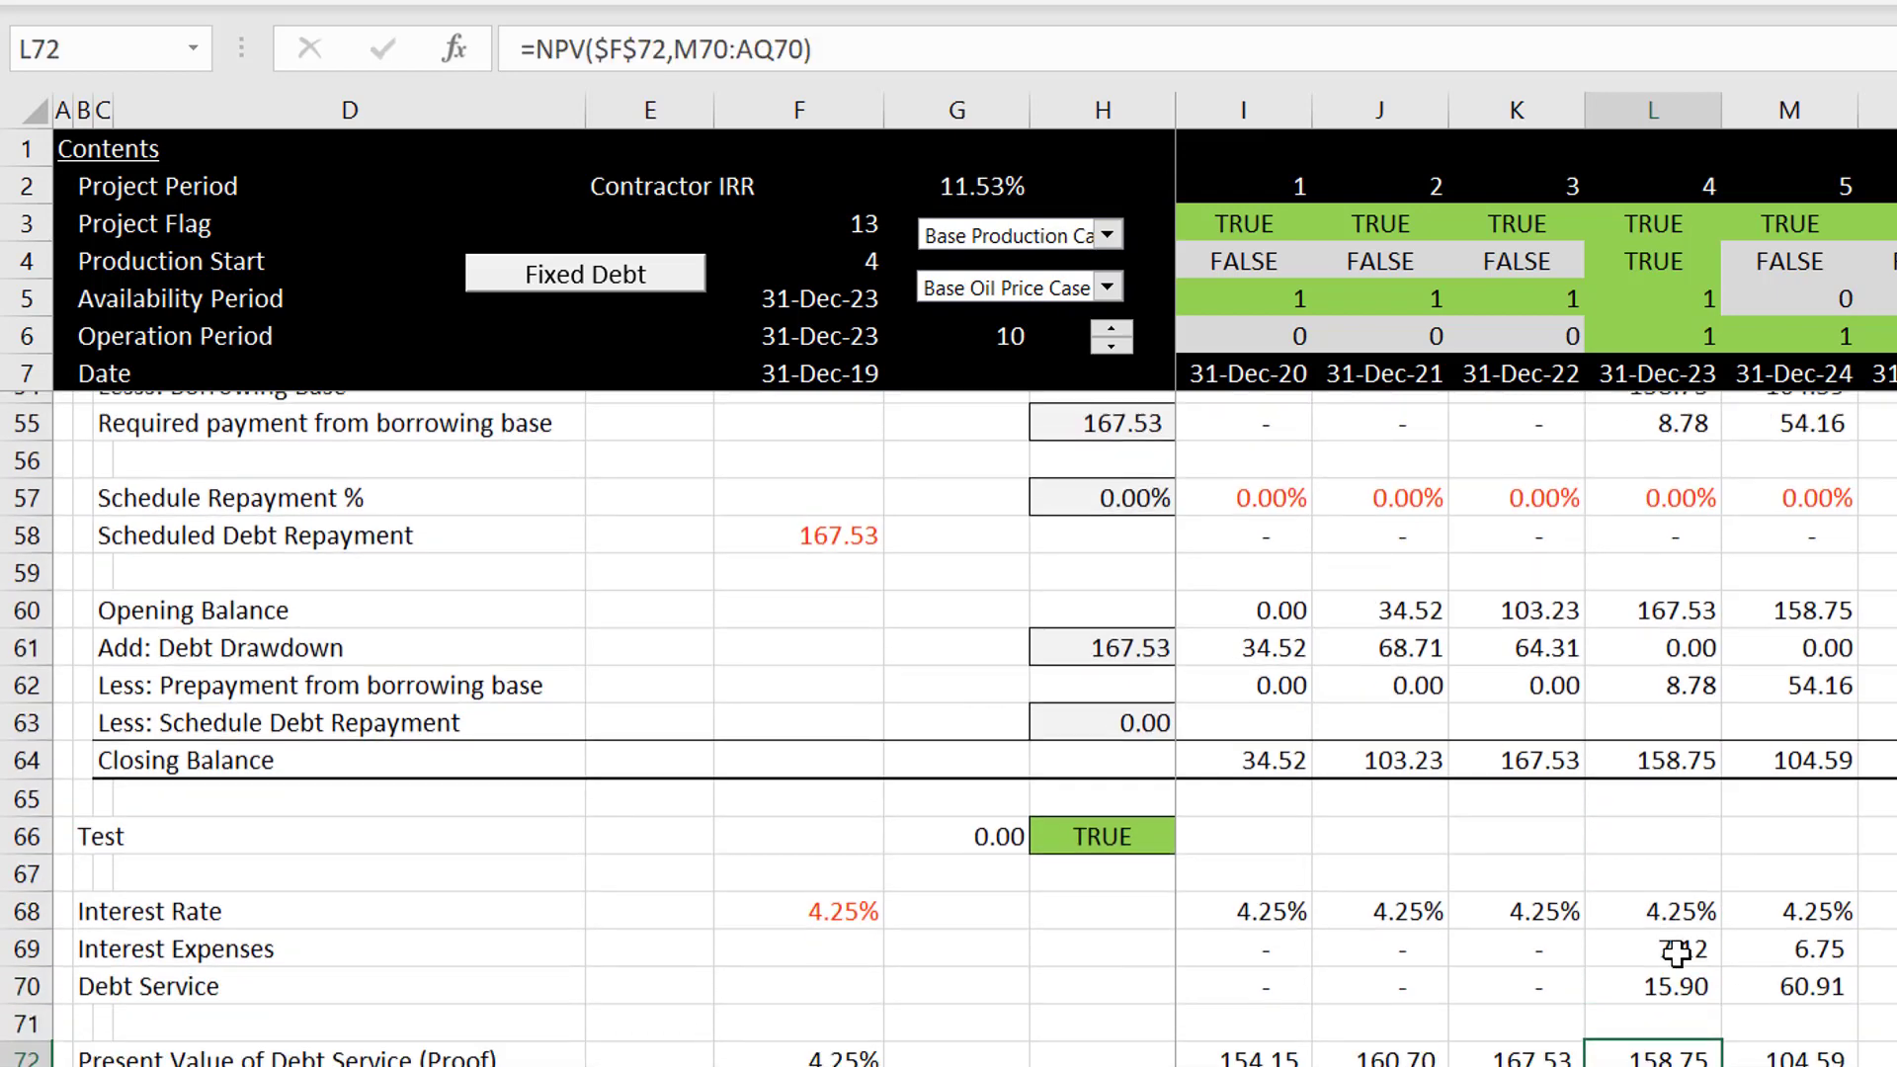
{"action": "key", "text": "Down"}
{"action": "key", "text": "Down"}
{"action": "key", "text": "Down"}
{"action": "key", "text": "Down"}
{"action": "key", "text": "Down"}
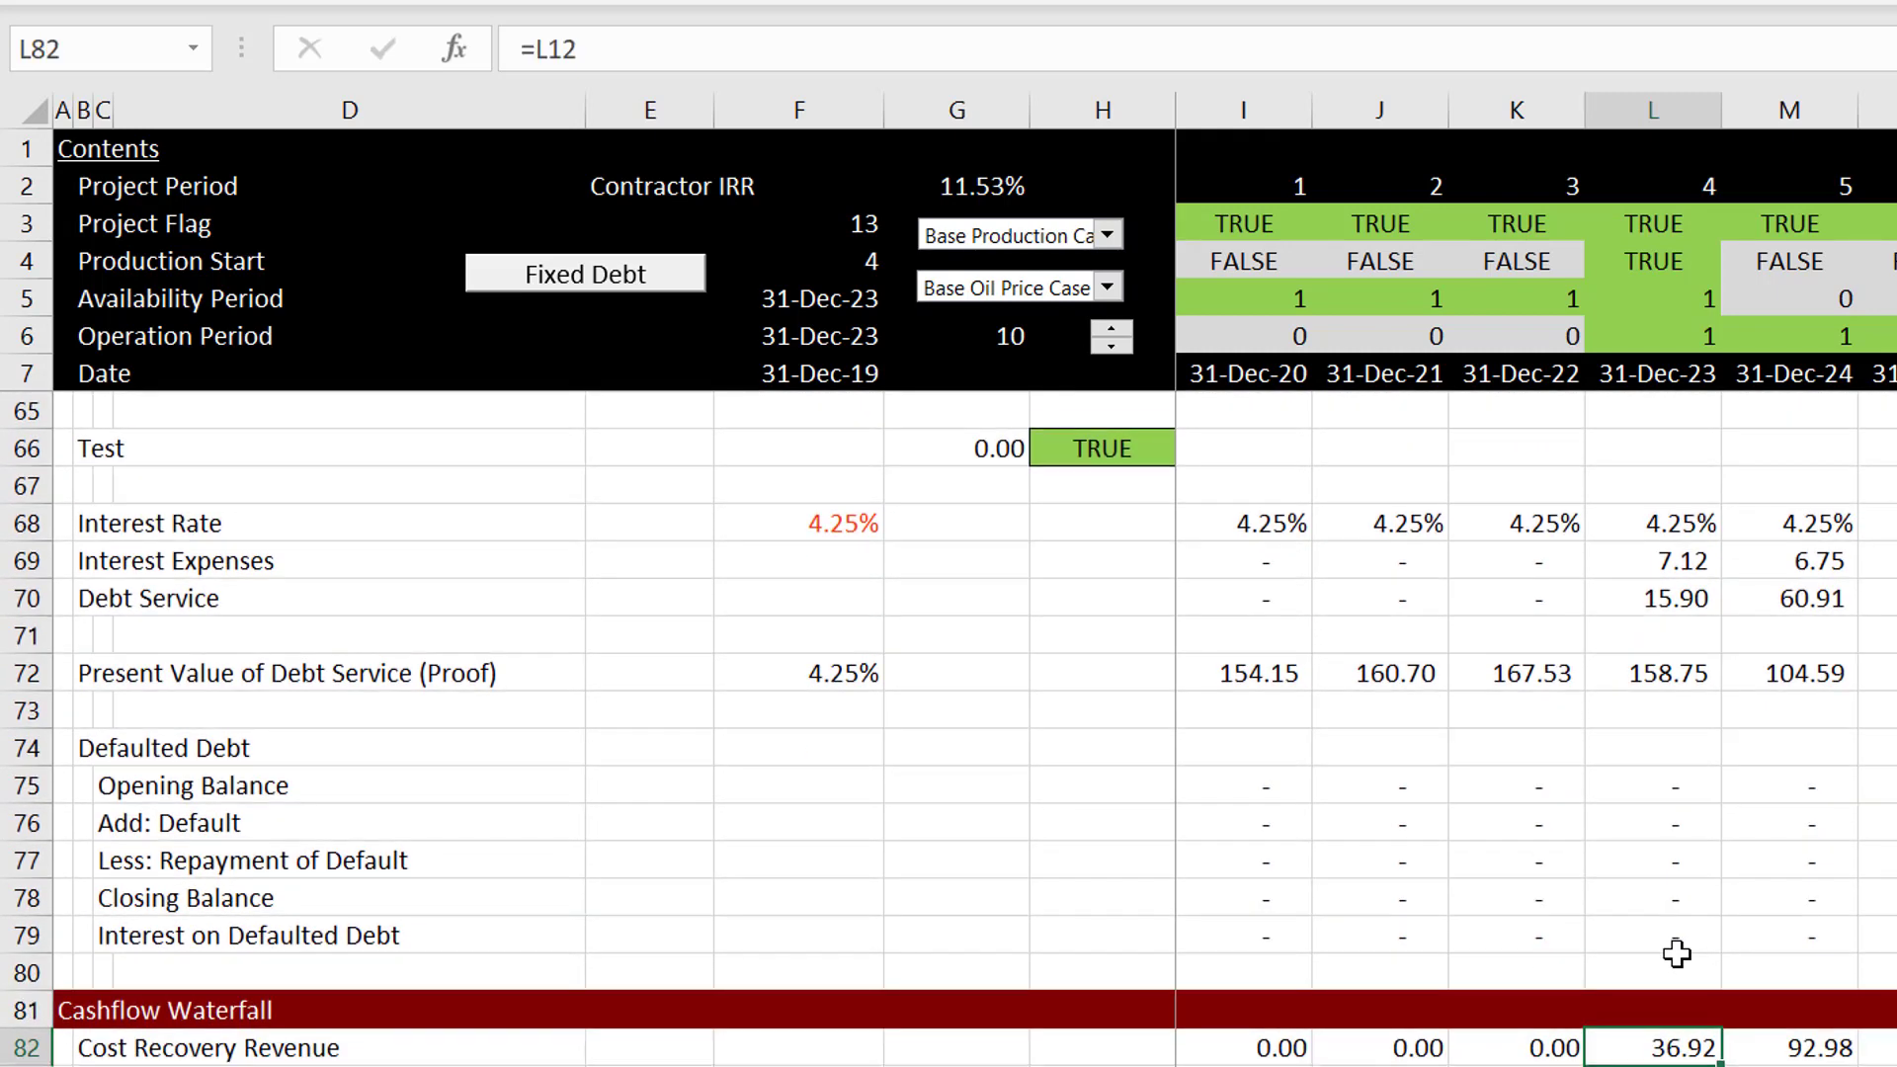
Examine the Present Value of Debt Service (Proof) formulas for years 4 and 5 in L72 and M72.
{"action": "key", "text": "Up"}
{"action": "key", "text": "Up"}
{"action": "key", "text": "Up"}
{"action": "key", "text": "Up"}
{"action": "key", "text": "Up"}
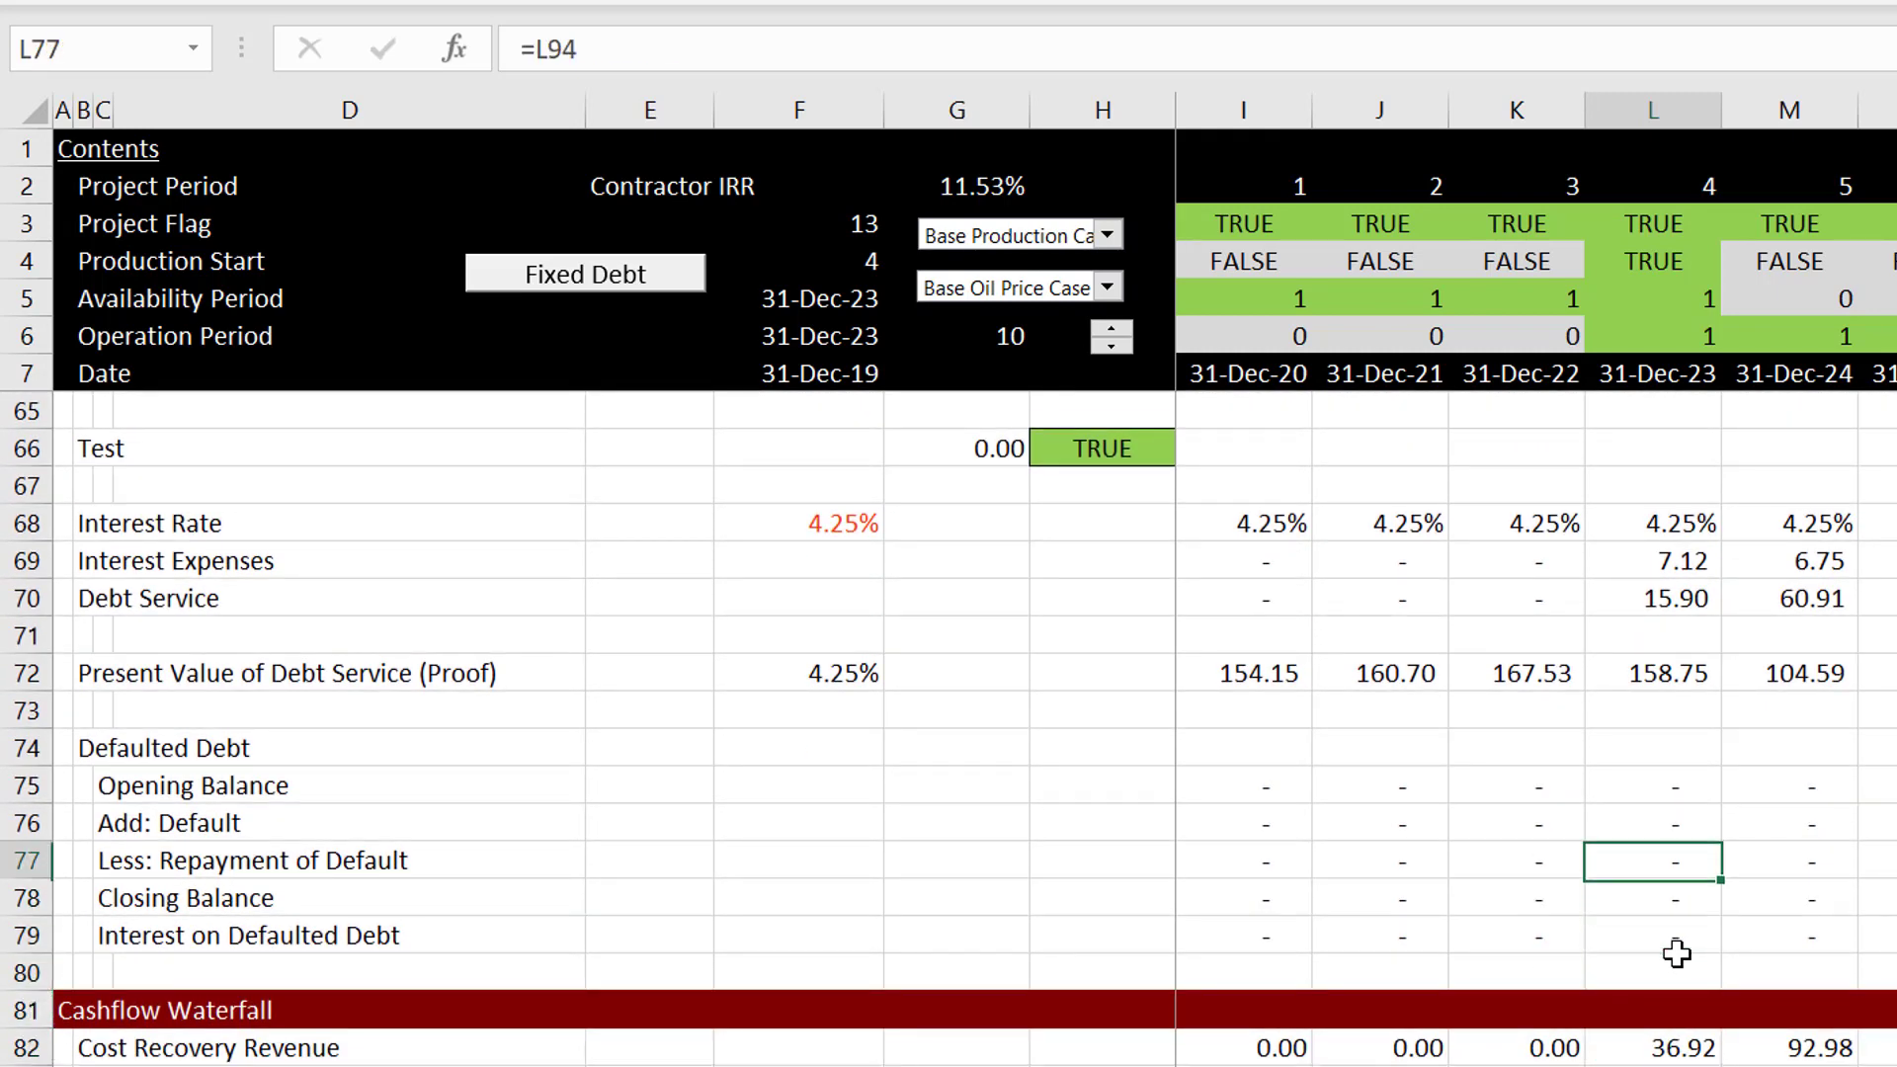
{"action": "key", "text": "Up"}
{"action": "key", "text": "Up"}
{"action": "key", "text": "Up"}
{"action": "key", "text": "Up"}
{"action": "key", "text": "Up"}
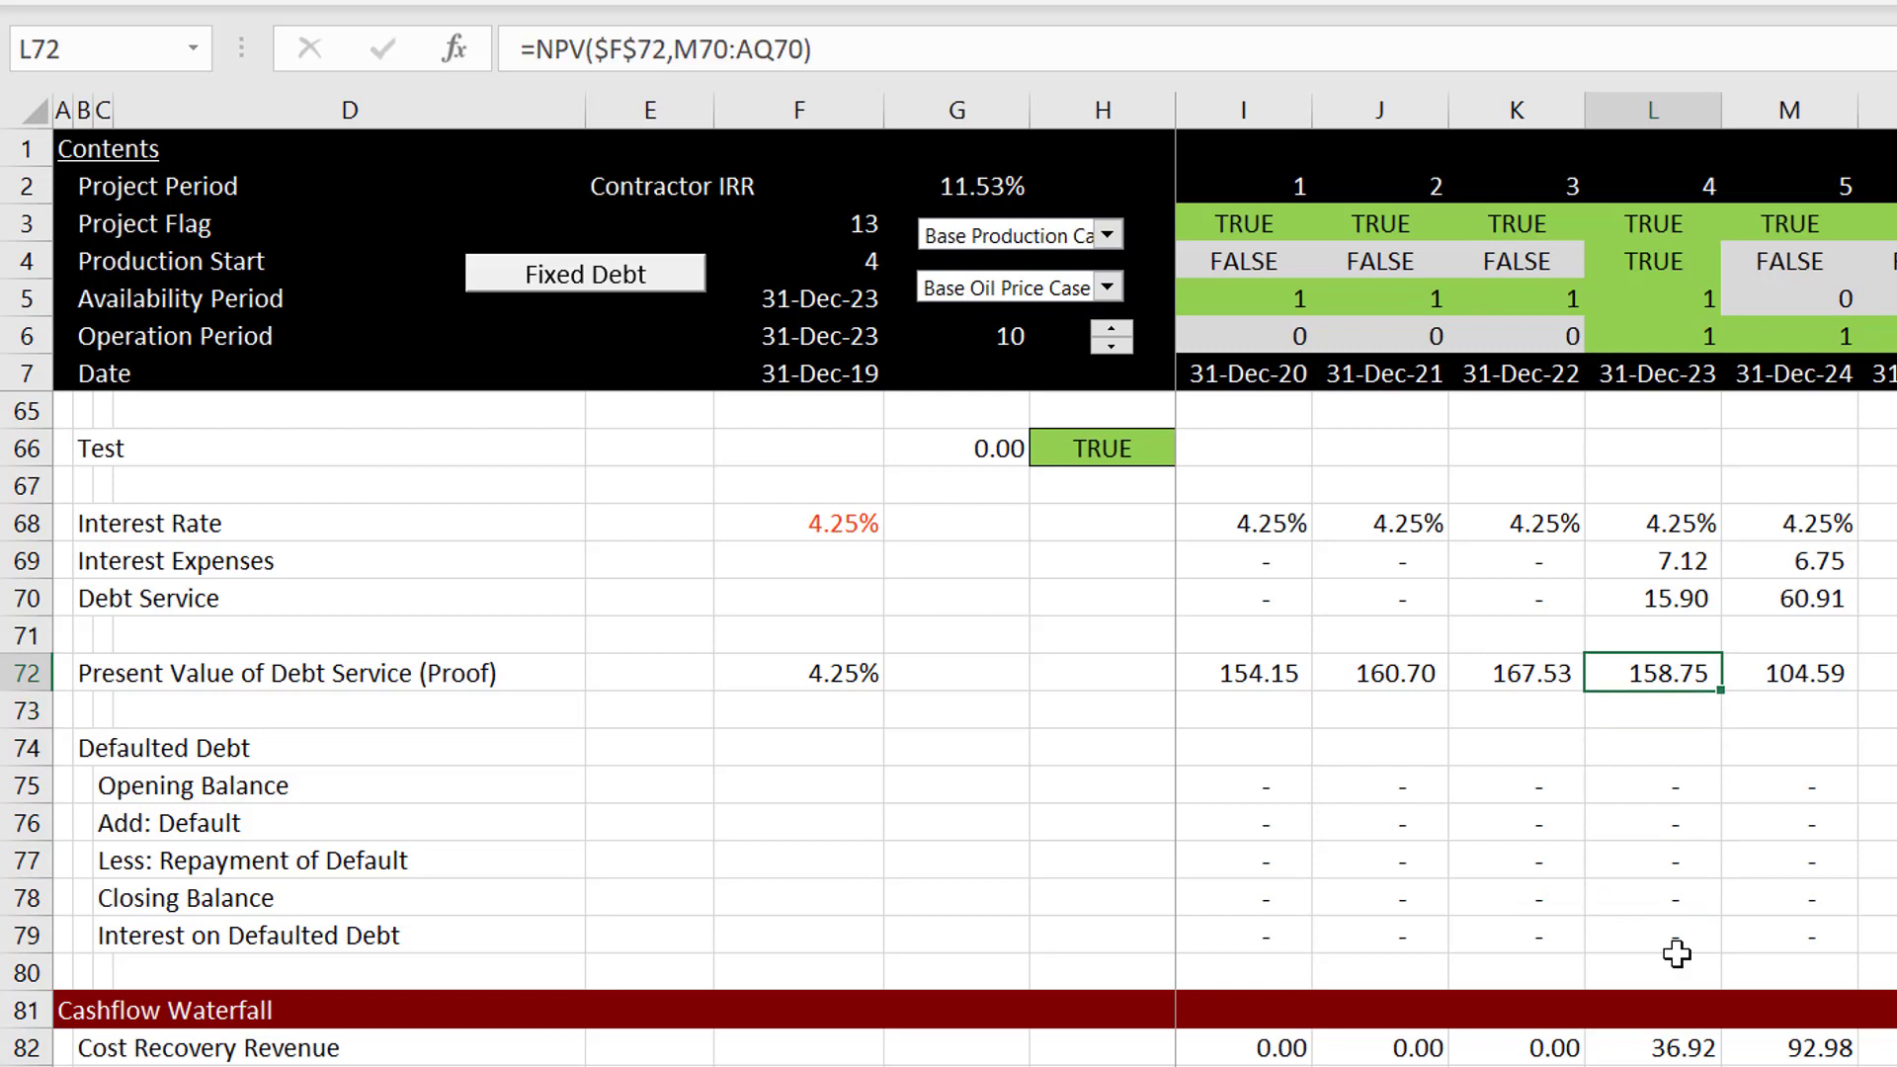
{"action": "key", "text": "Right"}
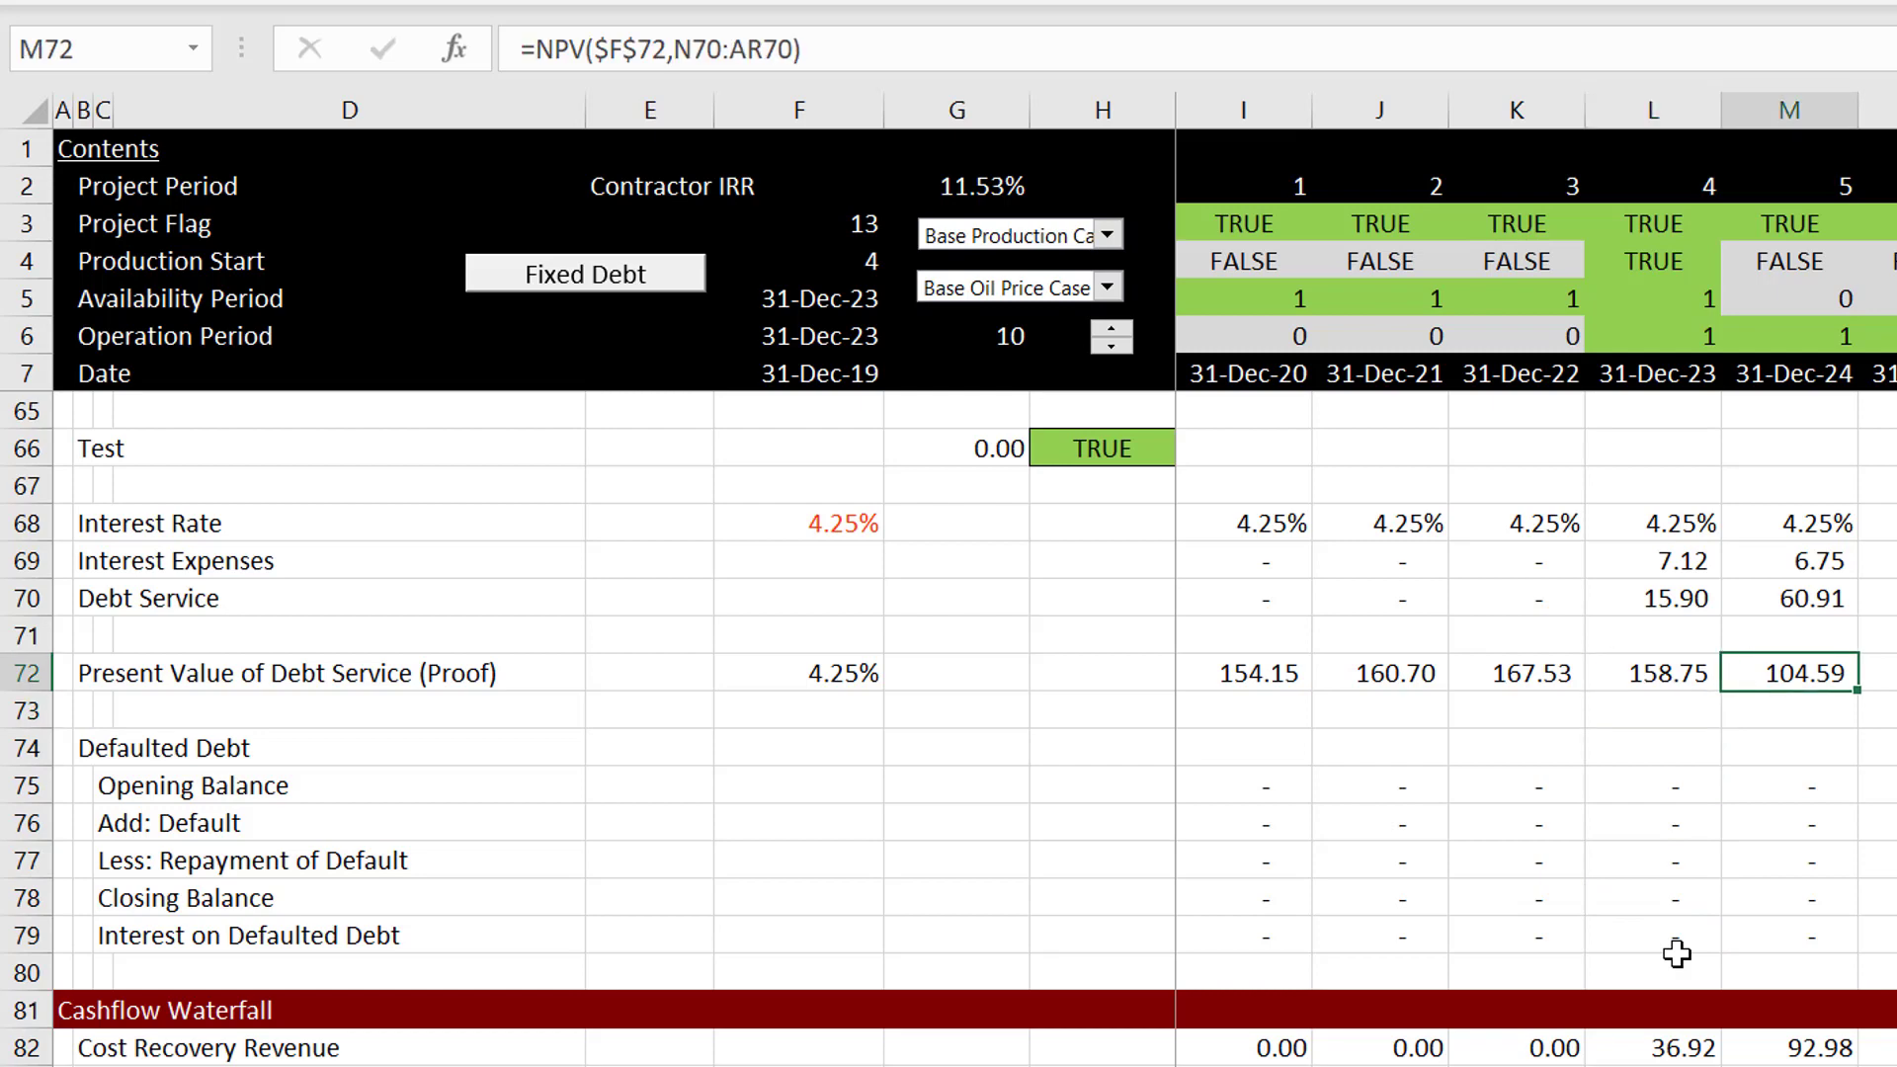
Follow the year-5 column from the required borrowing-base payment in M55 down to the Debt Service formula in M70.
{"action": "key", "text": "Page_Up"}
{"action": "key", "text": "Down"}
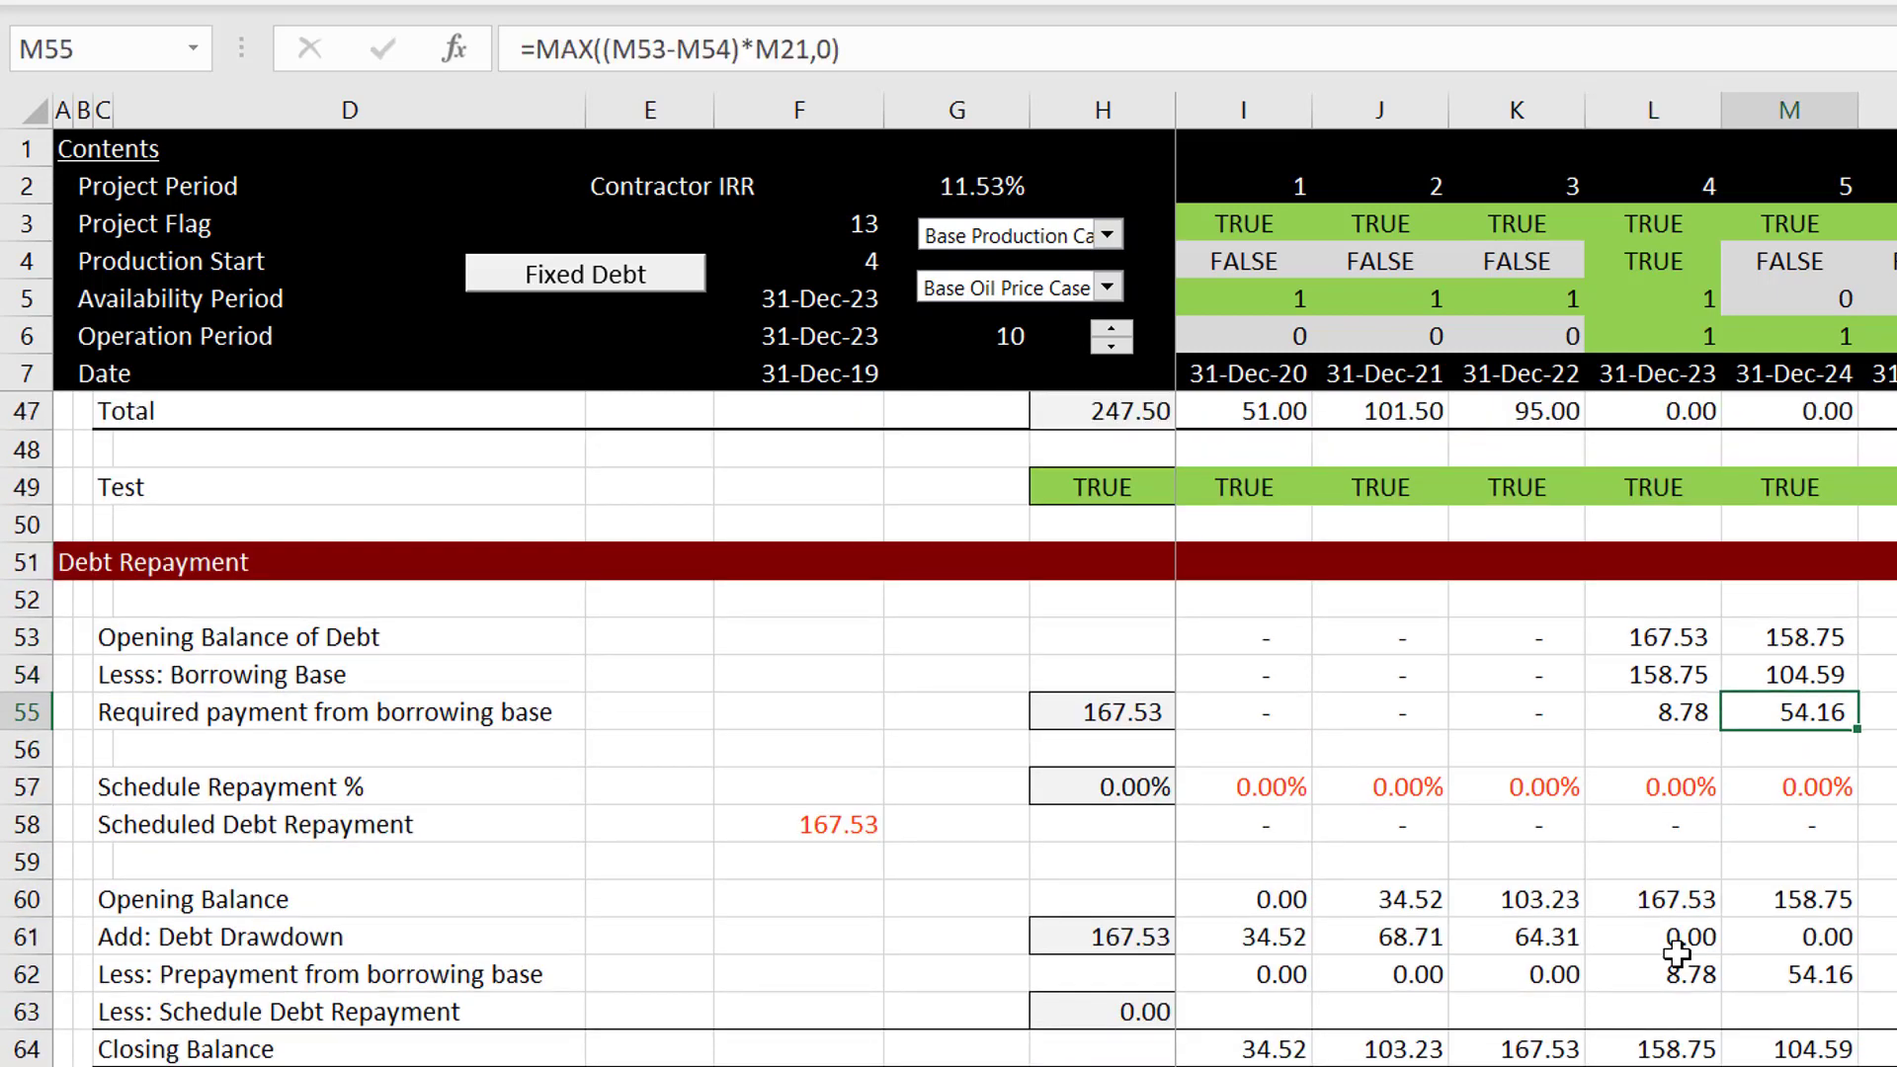
{"action": "key", "text": "Down"}
{"action": "key", "text": "Down"}
{"action": "key", "text": "Down"}
{"action": "key", "text": "Down"}
{"action": "key", "text": "Down"}
{"action": "key", "text": "Down"}
{"action": "key", "text": "Down"}
{"action": "key", "text": "Down"}
{"action": "key", "text": "Down"}
{"action": "key", "text": "Down"}
{"action": "key", "text": "Down"}
{"action": "key", "text": "Down"}
{"action": "key", "text": "Down"}
{"action": "key", "text": "Down"}
{"action": "key", "text": "Down"}
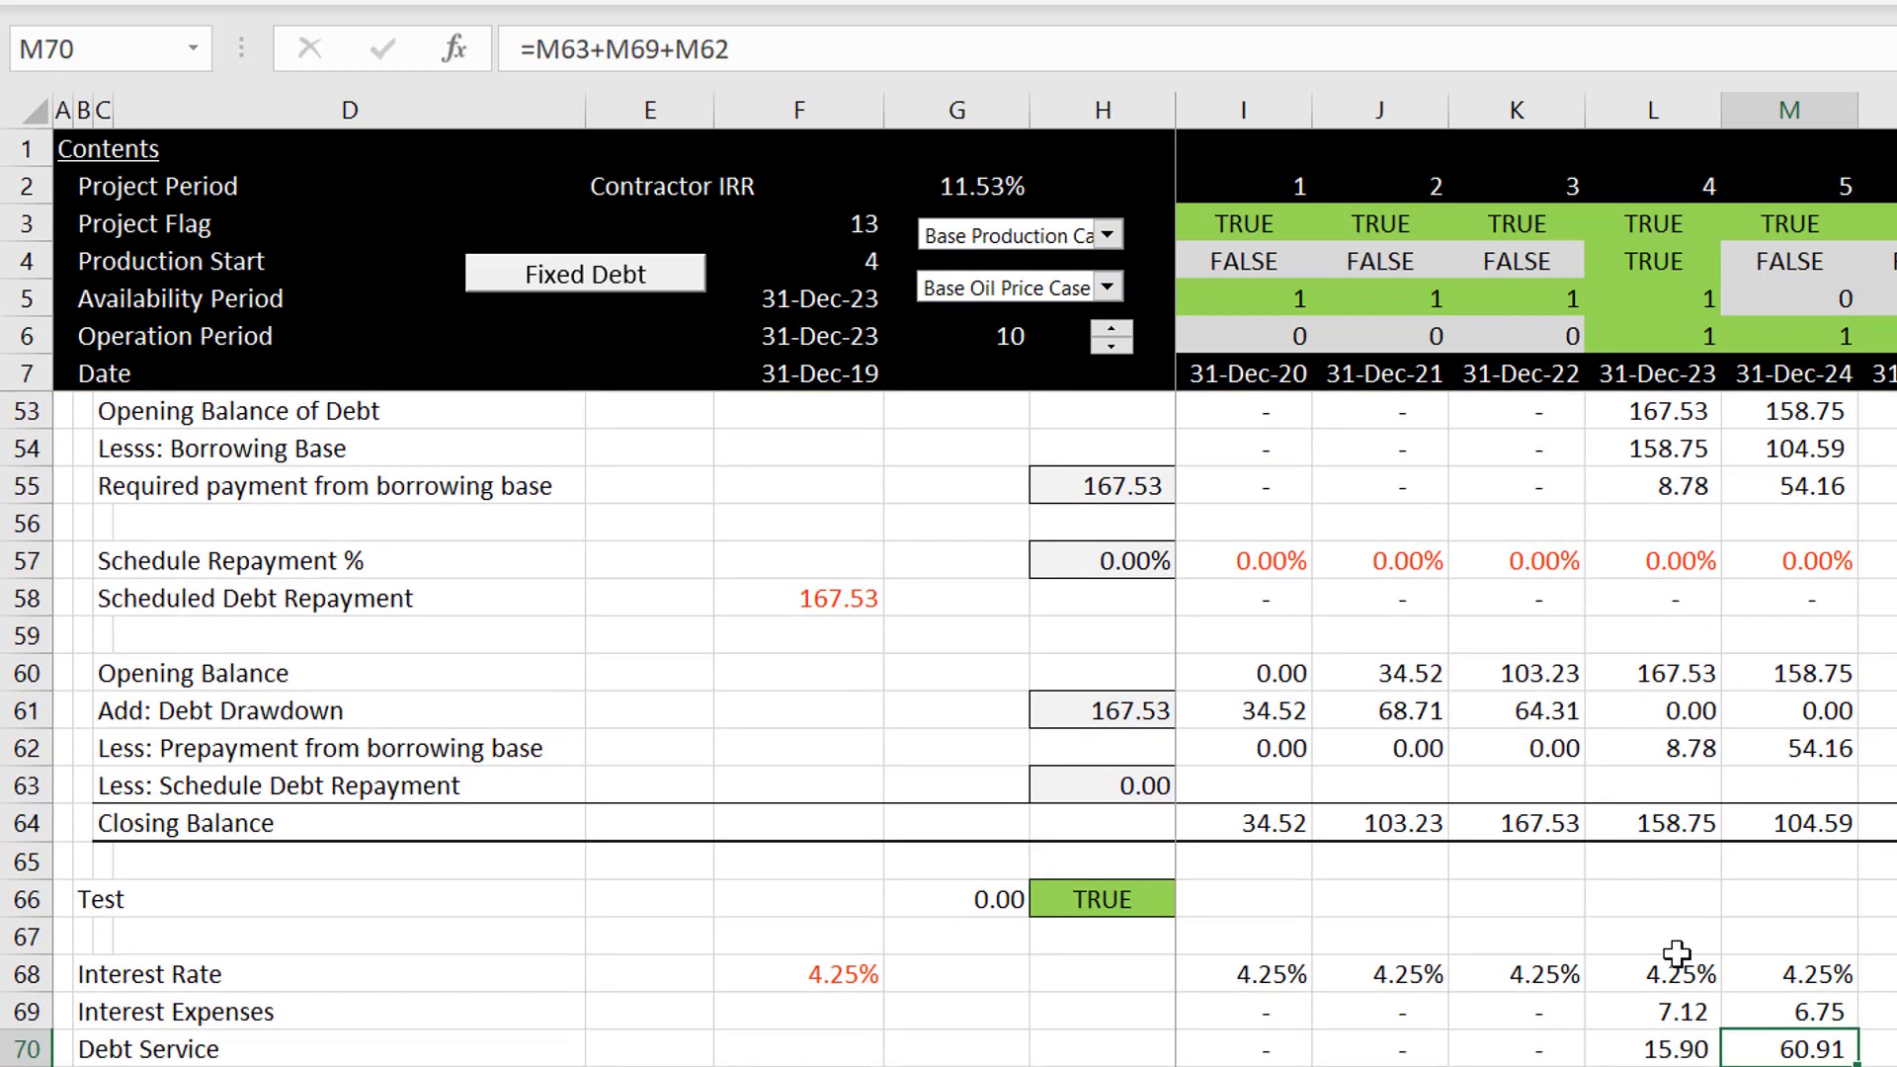
Compare the year-5 present value proof with the Closing Balance formula in M64.
{"action": "key", "text": "Down"}
{"action": "key", "text": "Down"}
{"action": "key", "text": "Down"}
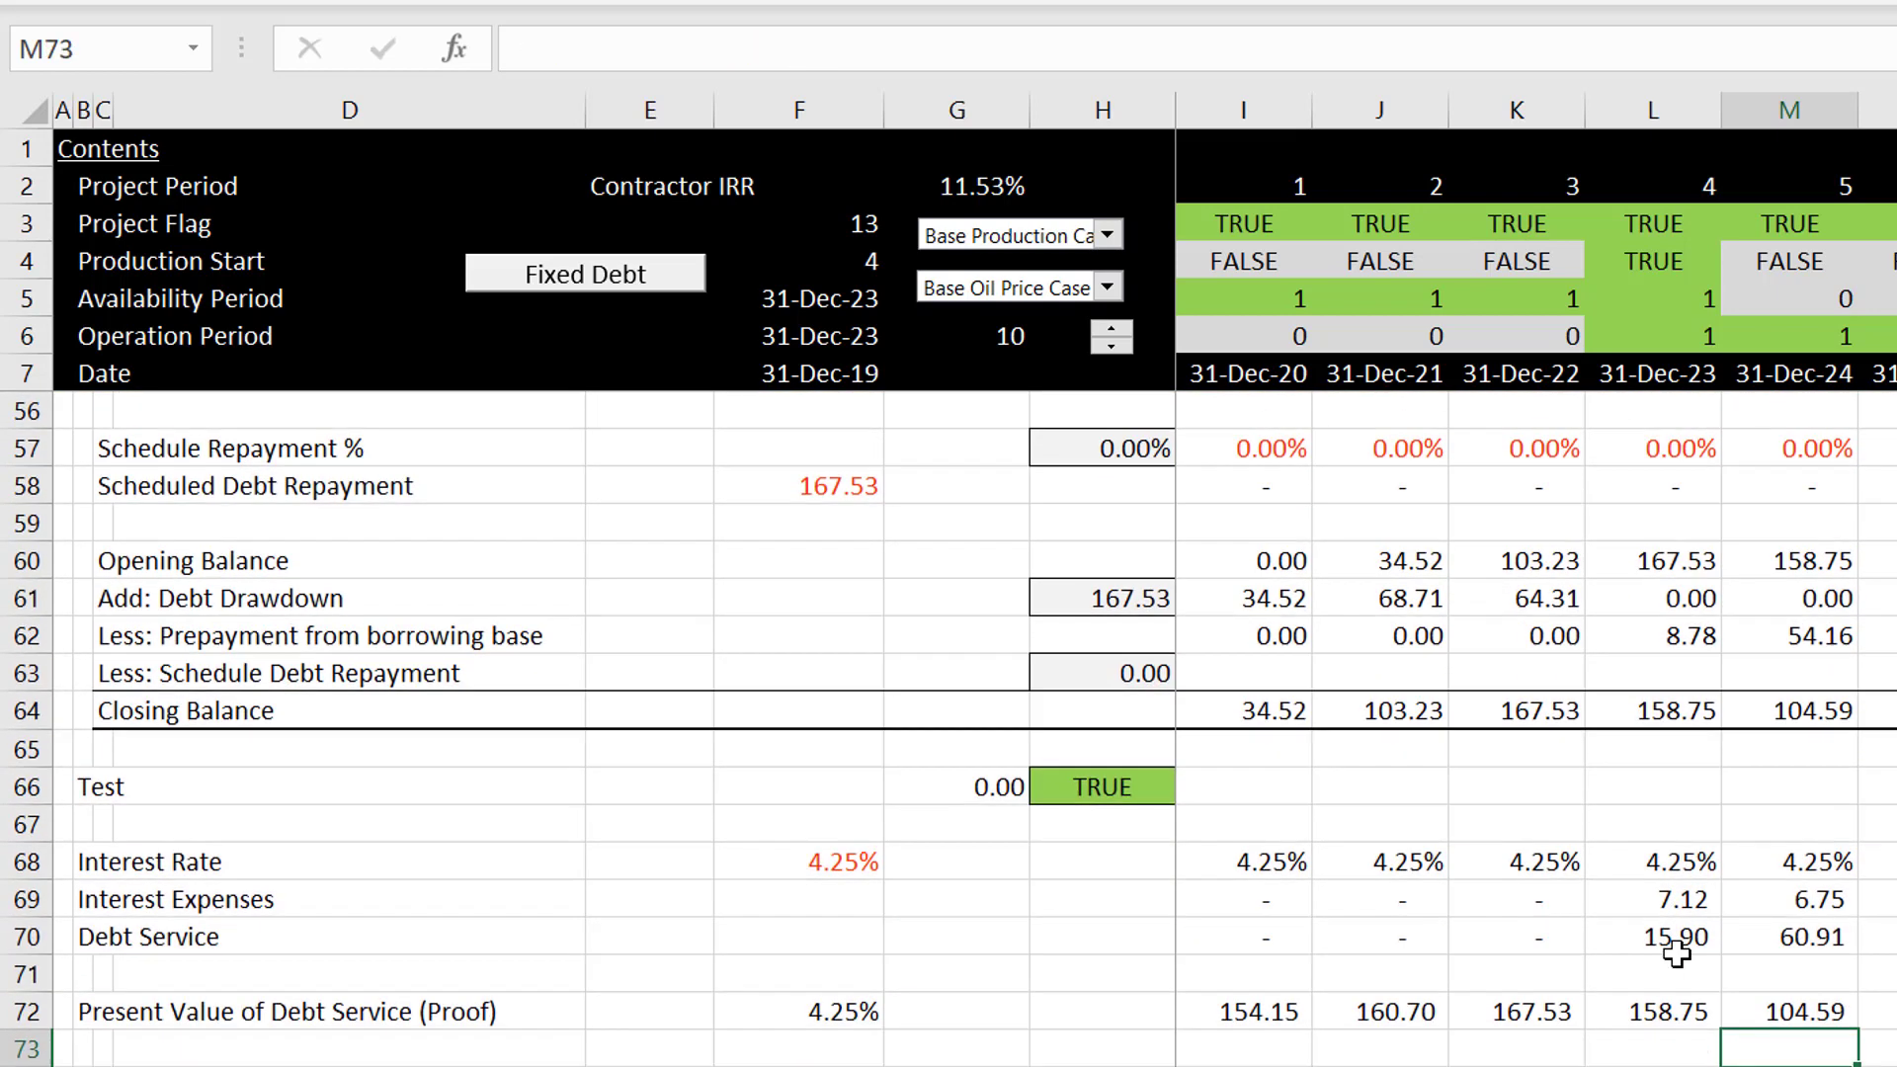
{"action": "key", "text": "Up"}
{"action": "key", "text": "Up"}
{"action": "key", "text": "Up"}
{"action": "key", "text": "Up"}
{"action": "key", "text": "Up"}
{"action": "key", "text": "Up"}
{"action": "key", "text": "Up"}
{"action": "key", "text": "Up"}
{"action": "key", "text": "Up"}
{"action": "key", "text": "Up"}
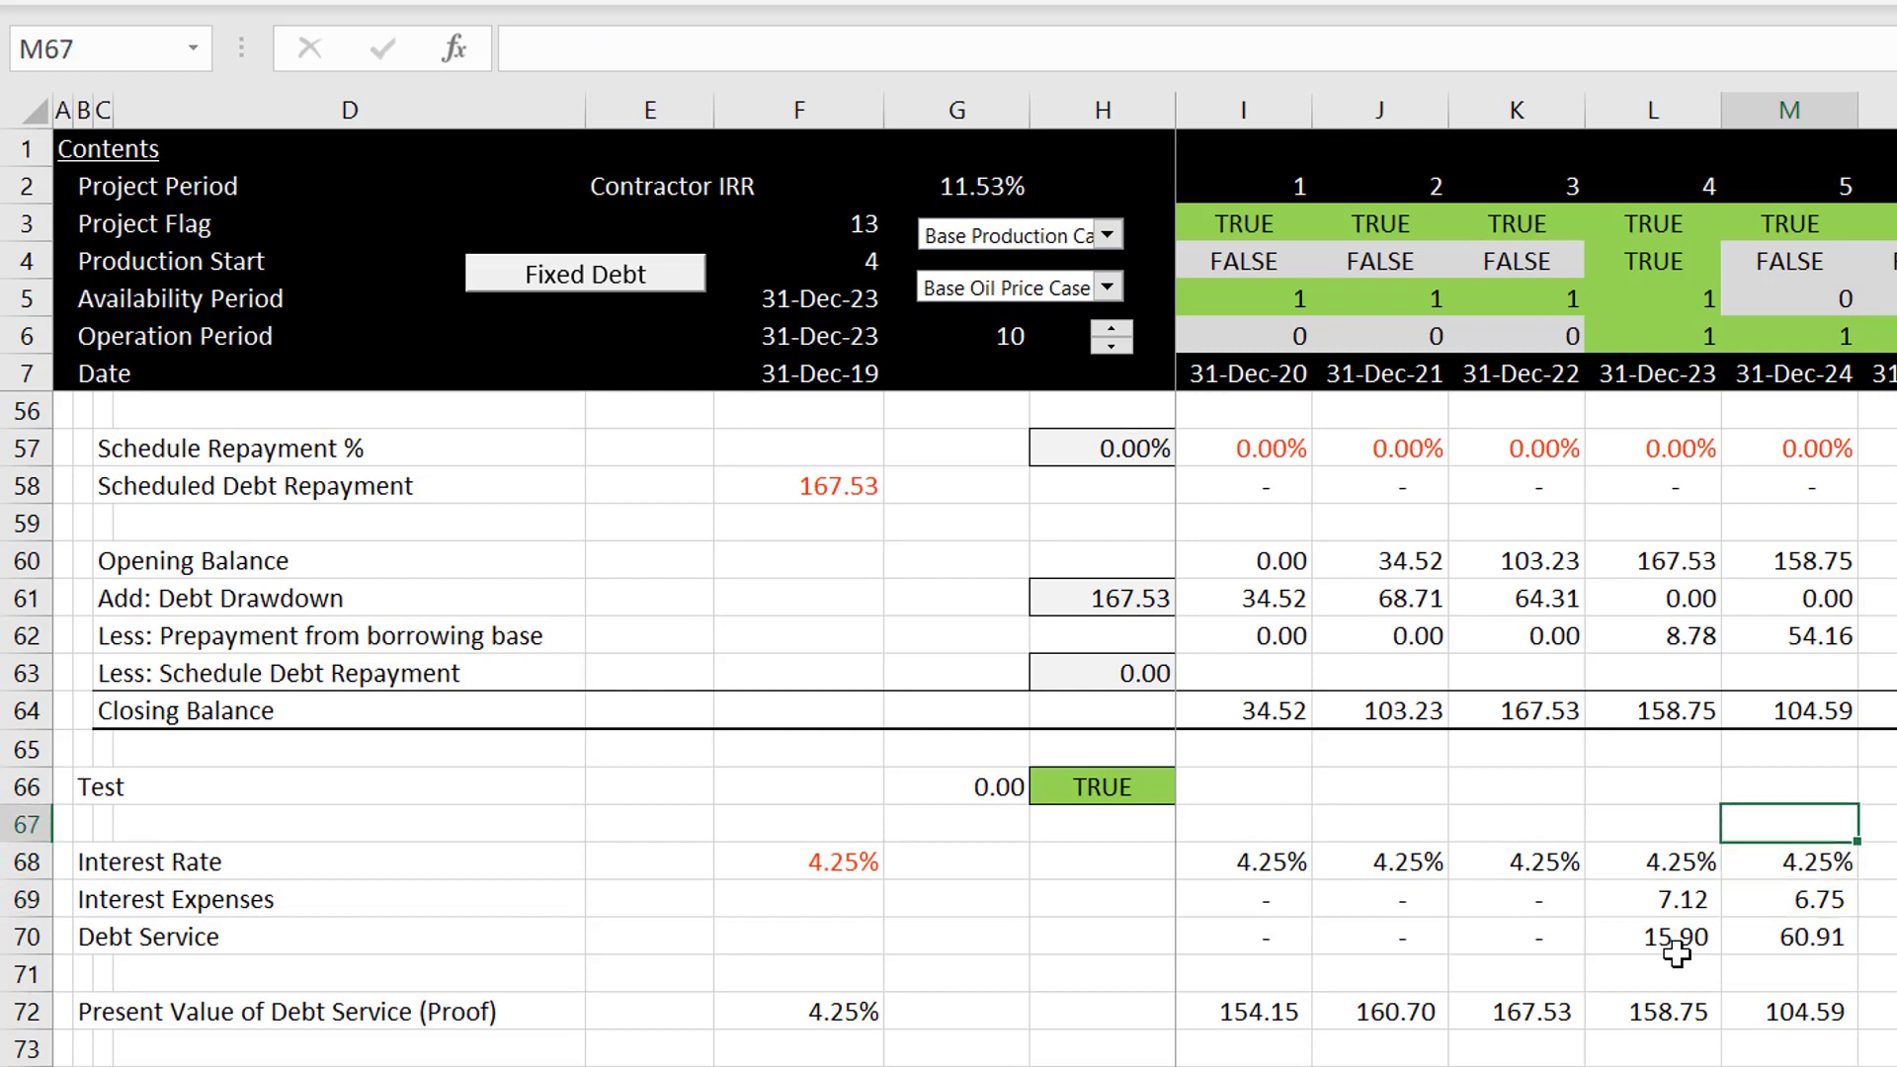
{"action": "key", "text": "Down"}
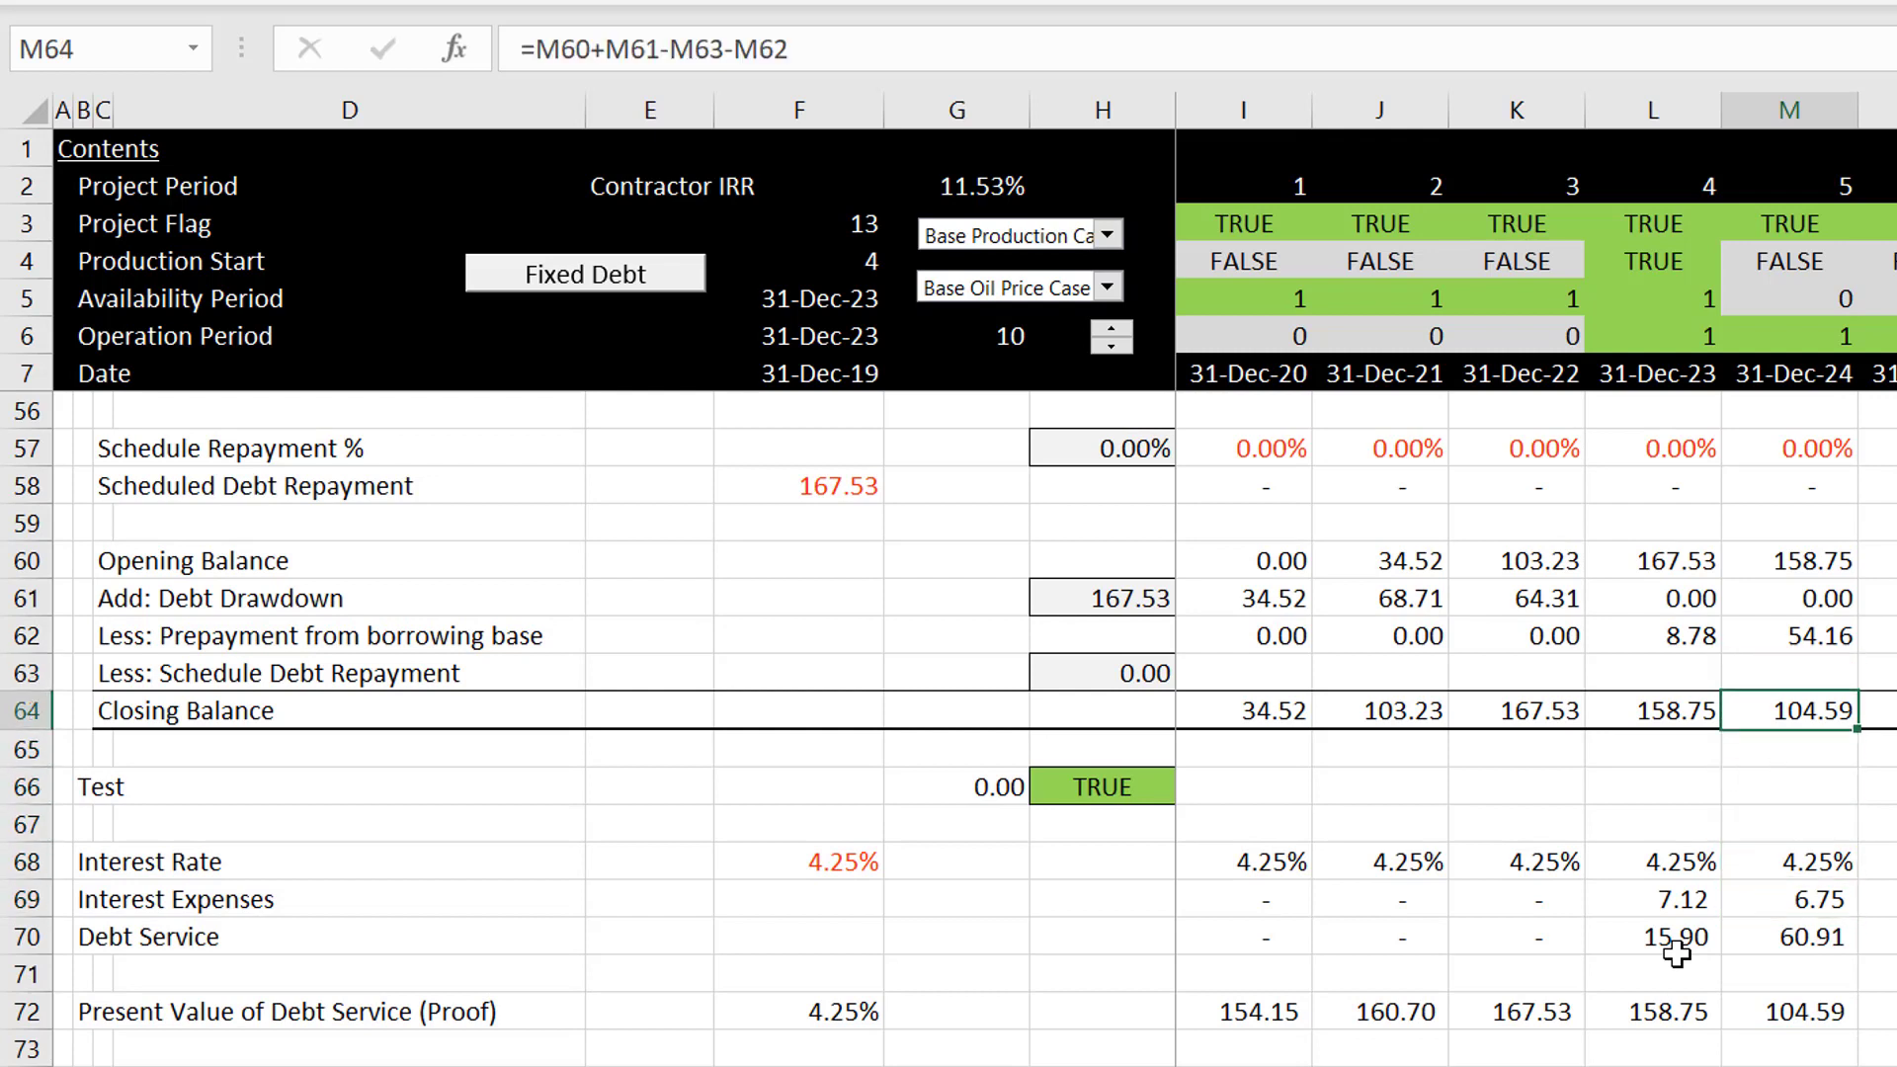
Inspect the NPV formula and its referenced cells in M72, leaving it as is.
{"action": "key", "text": "Down"}
{"action": "key", "text": "Down"}
{"action": "key", "text": "Down"}
{"action": "key", "text": "Down"}
{"action": "key", "text": "Down"}
{"action": "key", "text": "Down"}
{"action": "key", "text": "Down"}
{"action": "key", "text": "Down"}
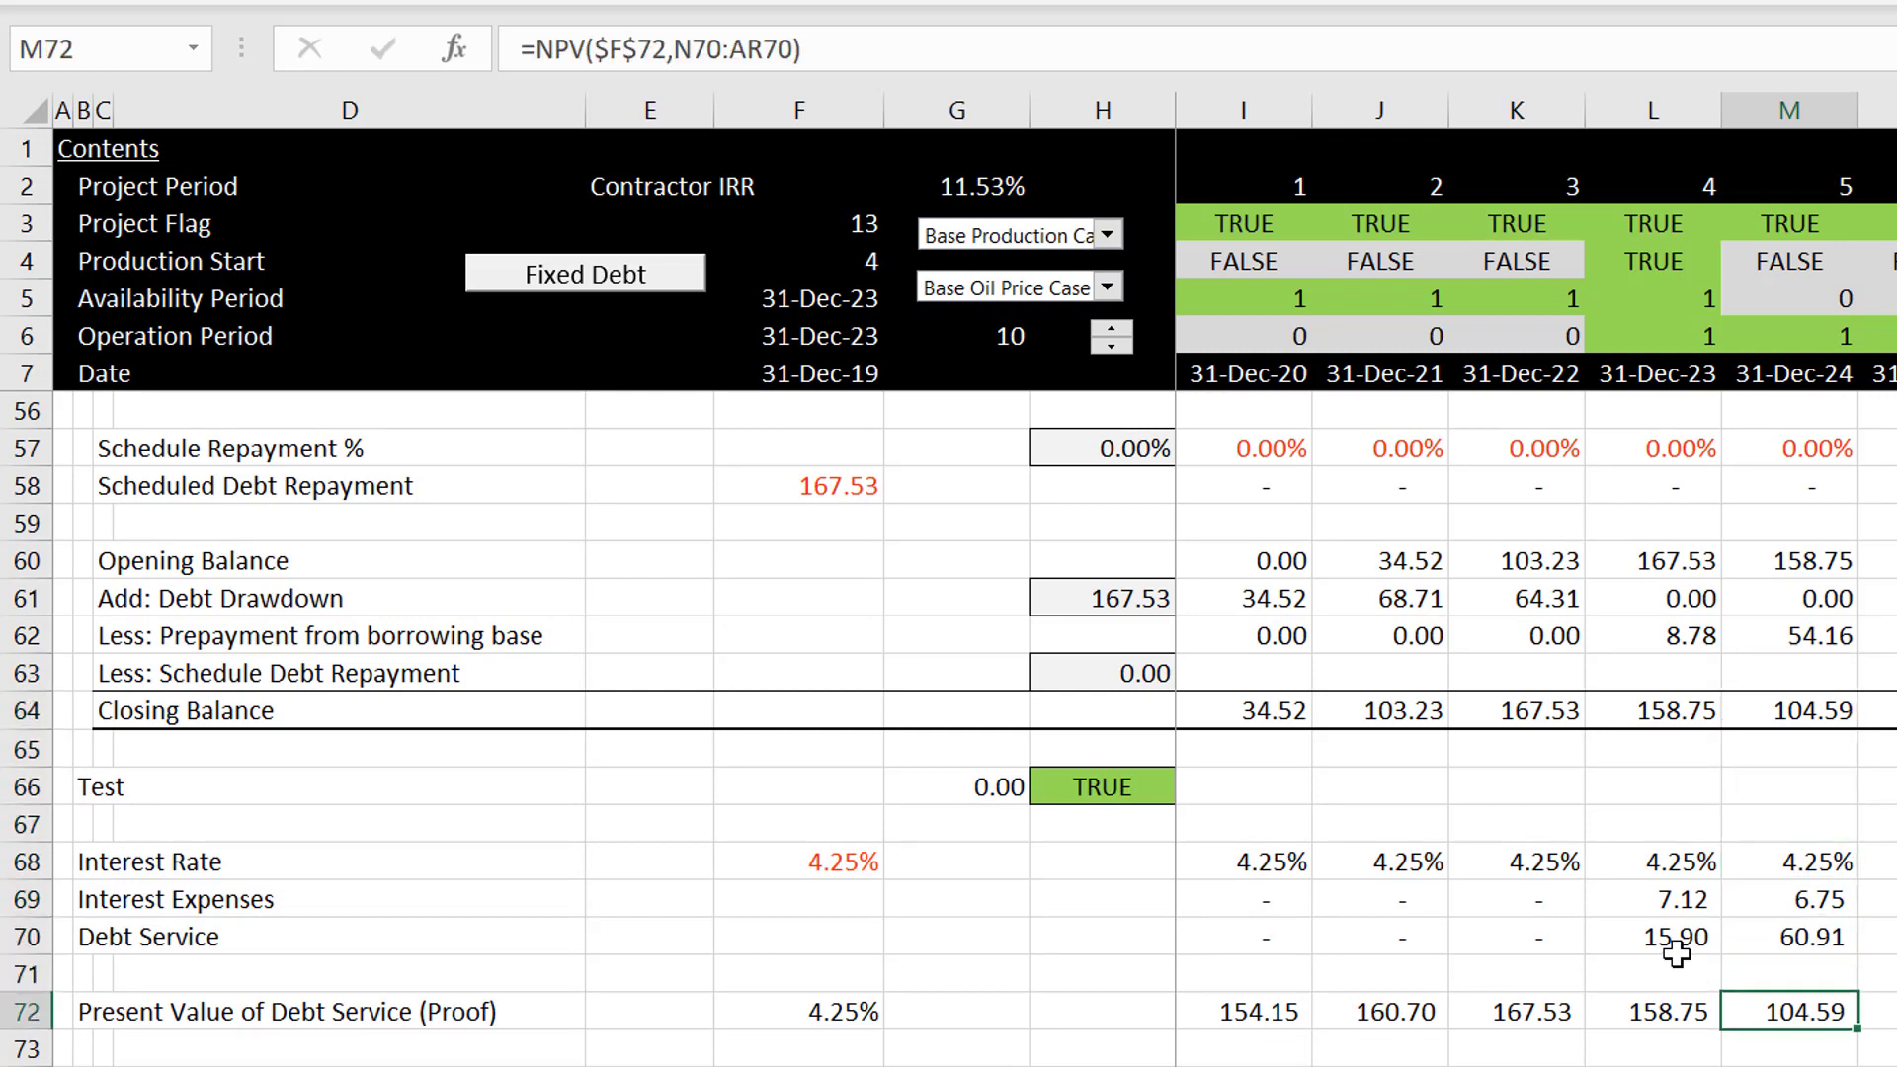
{"action": "key", "text": "F2"}
{"action": "key", "text": "Escape"}
Look through the year-5 Defaulted Debt account from its Opening Balance to the interest on defaulted debt.
{"action": "key", "text": "Down"}
{"action": "key", "text": "Down"}
{"action": "key", "text": "Down"}
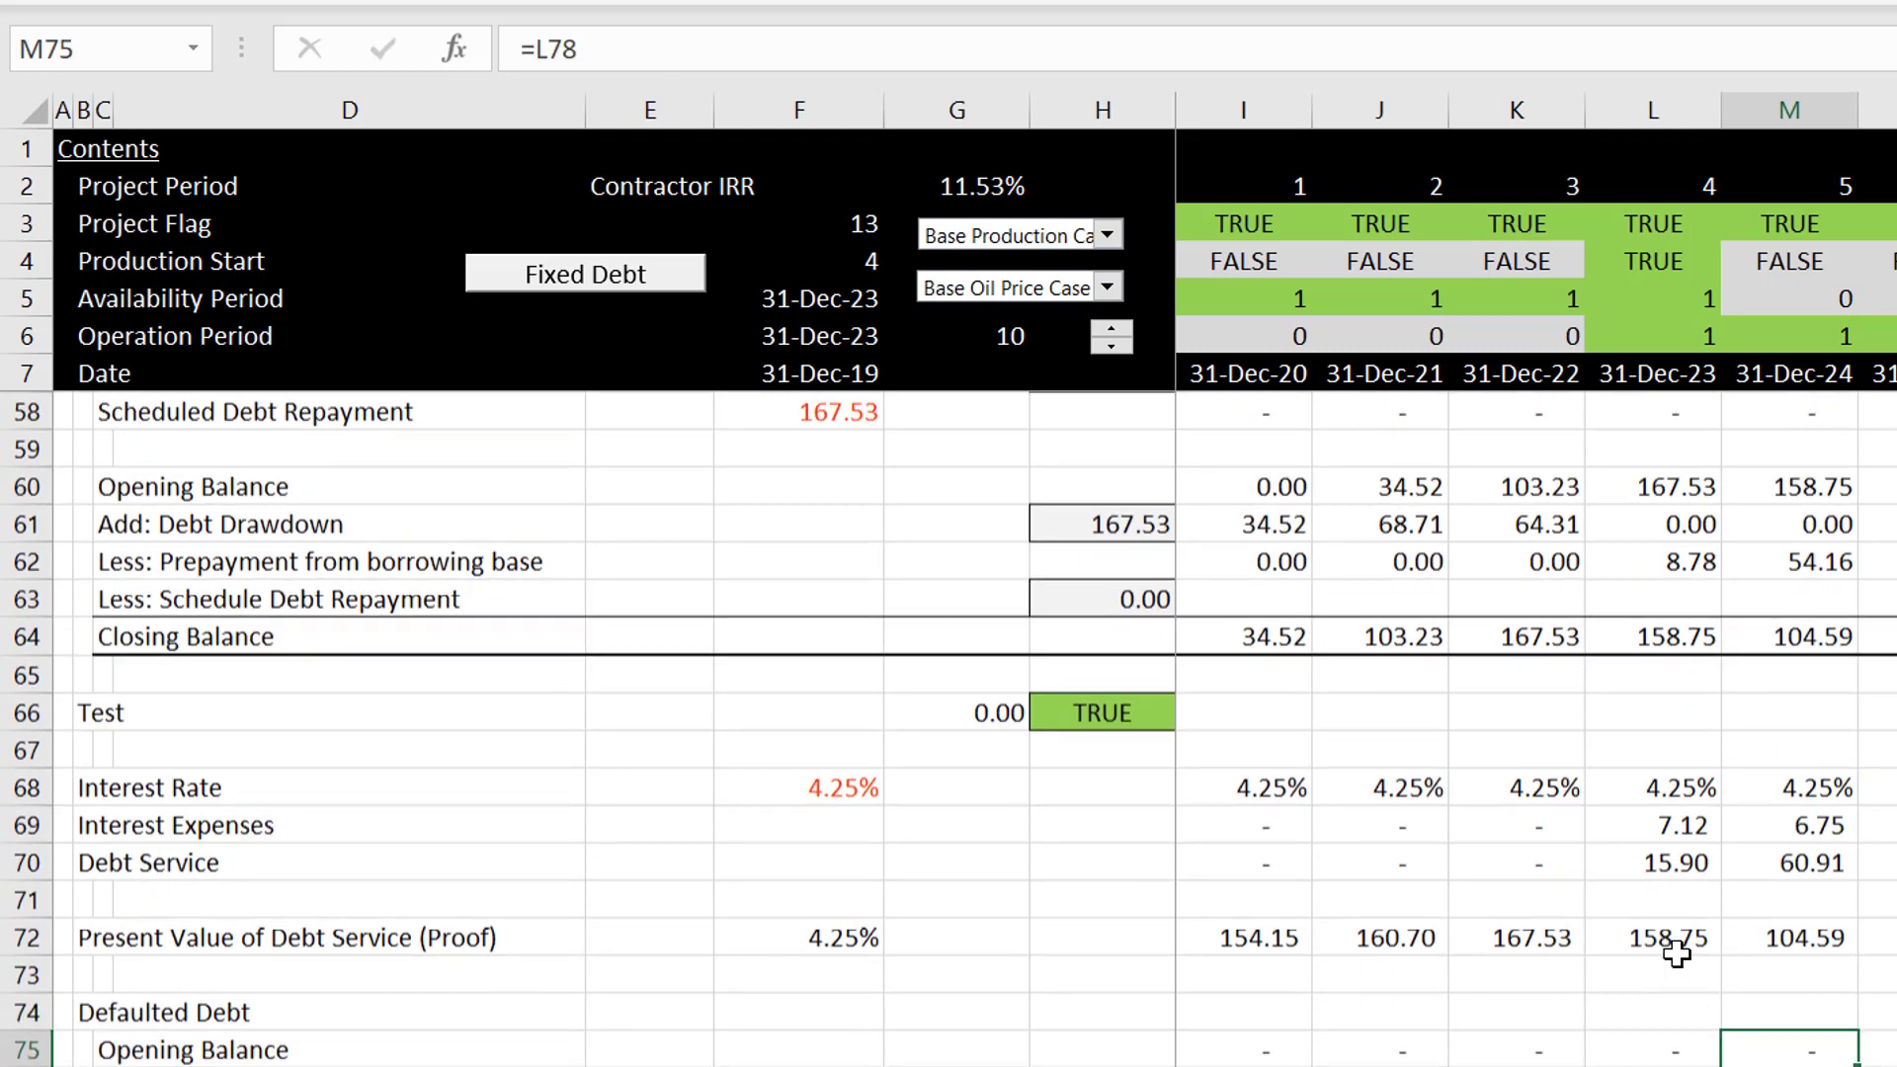
{"action": "key", "text": "Down"}
{"action": "key", "text": "Down"}
{"action": "key", "text": "Down"}
{"action": "key", "text": "Down"}
{"action": "key", "text": "Up"}
{"action": "key", "text": "Up"}
{"action": "key", "text": "Up"}
{"action": "key", "text": "Up"}
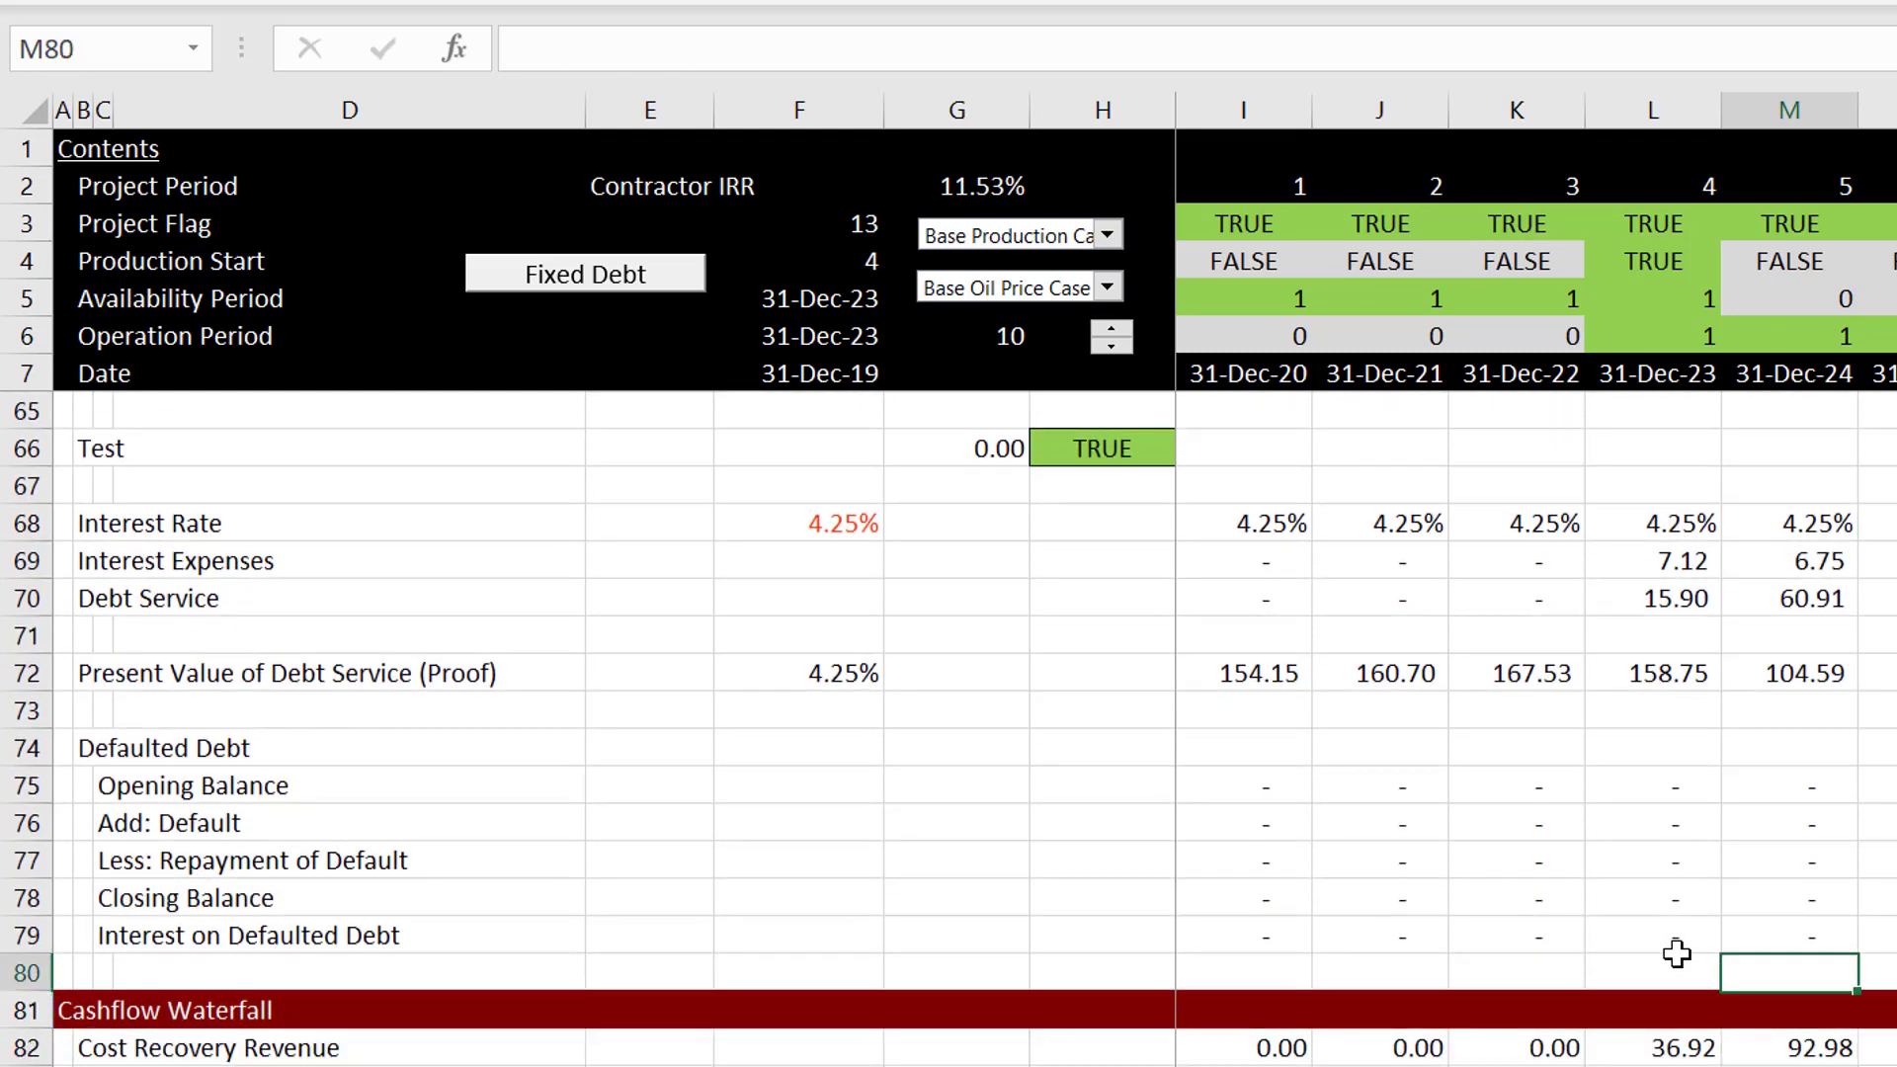
Set the oil price scenario to Flat Oil Price 30 for the Defaulted Debt section.
{"action": "left_click", "coordinate": [1107, 286]}
{"action": "key", "text": "Down"}
{"action": "key", "text": "Down"}
{"action": "key", "text": "Down"}
{"action": "key", "text": "Return"}
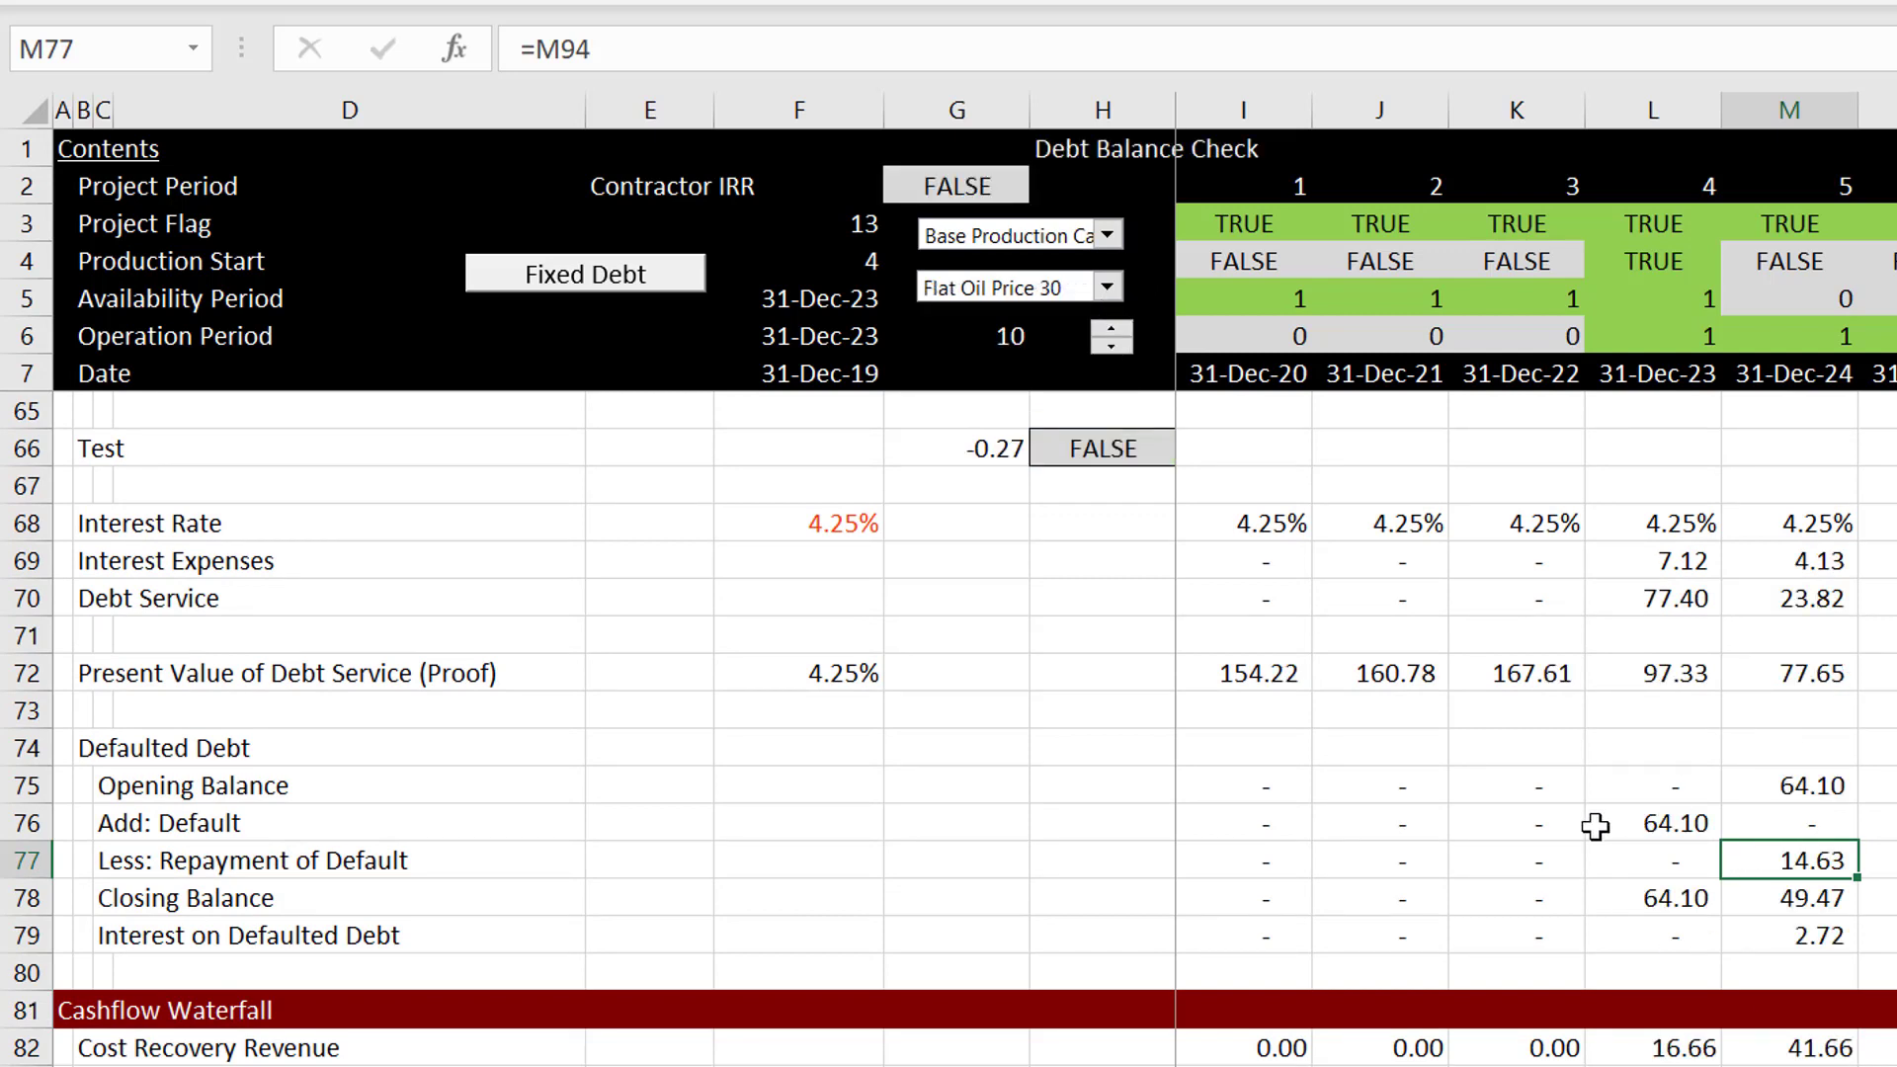
{"action": "left_click", "coordinate": [1815, 971]}
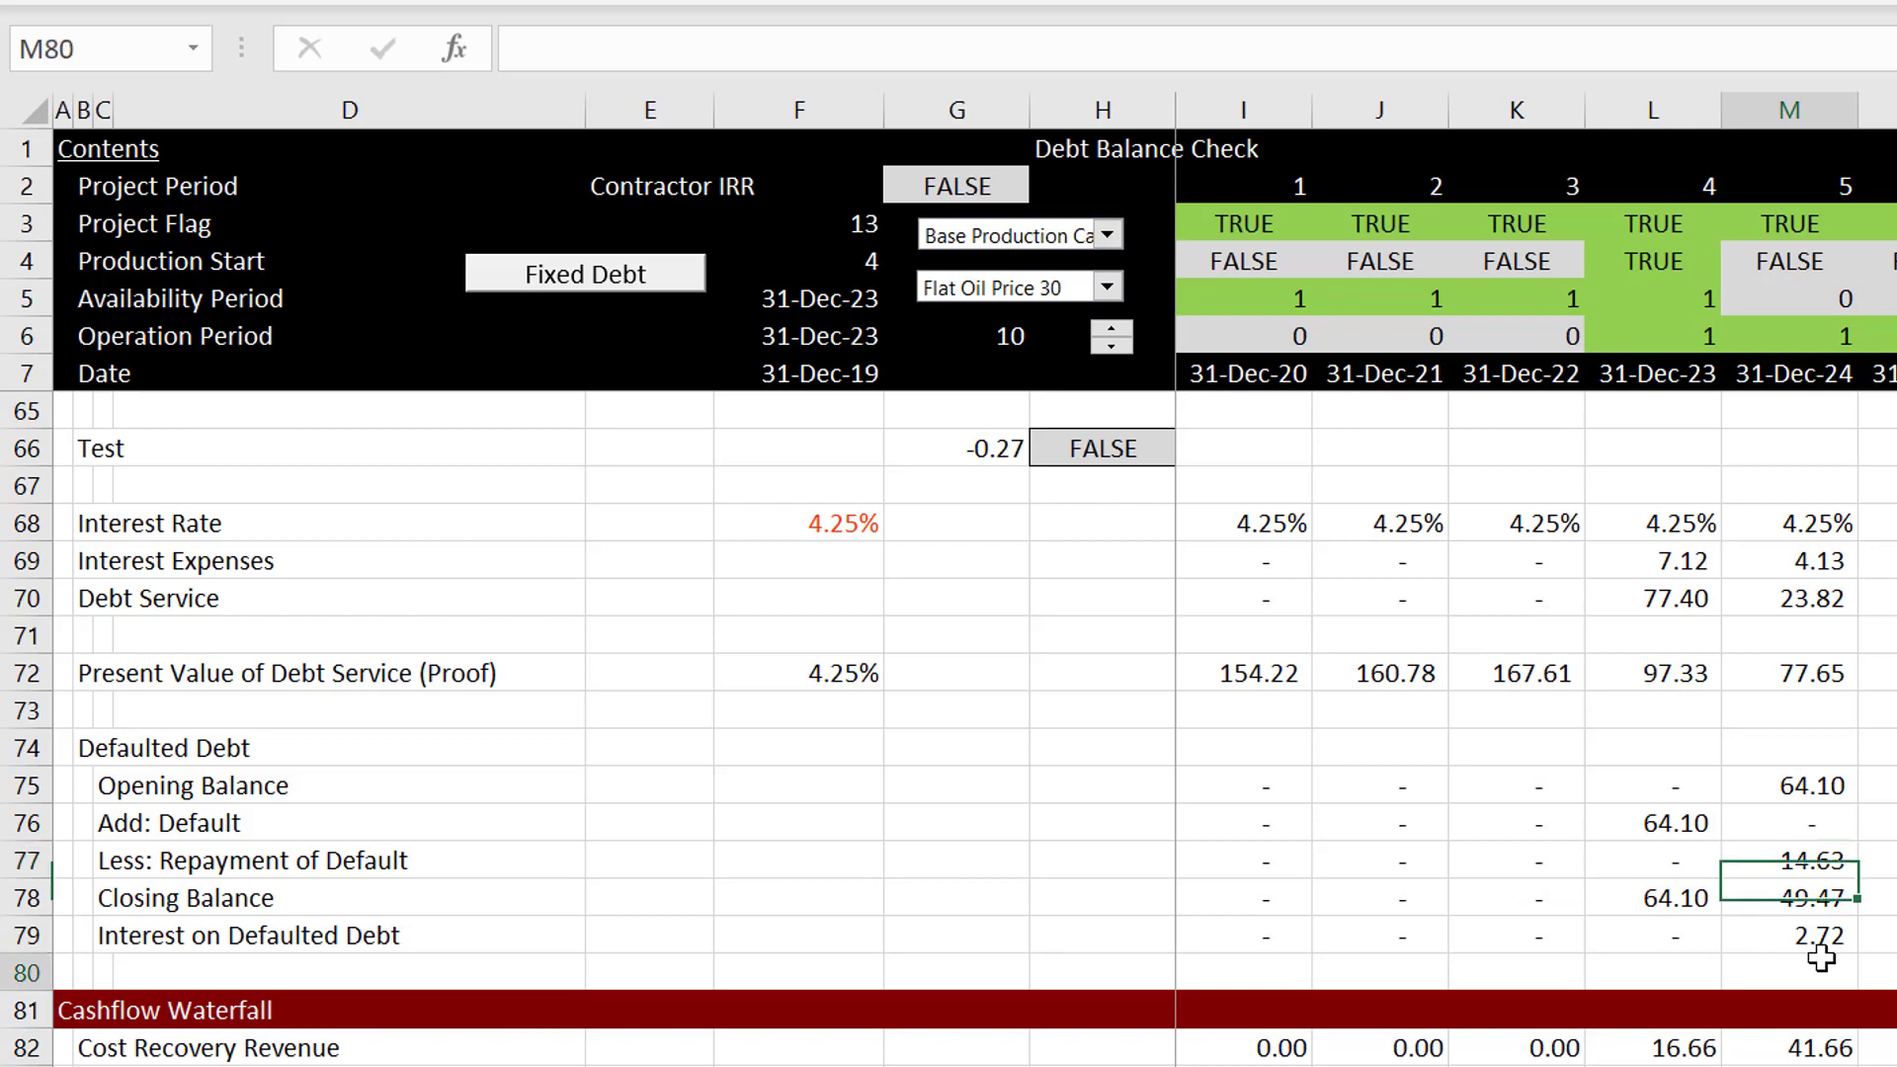
Examine the Defaulted Debt account across the periods after year 5, past the end of the operation period.
{"action": "key", "text": "Right"}
{"action": "key", "text": "Right"}
{"action": "key", "text": "Right"}
{"action": "key", "text": "Right"}
{"action": "key", "text": "Right"}
{"action": "key", "text": "Right"}
{"action": "key", "text": "Right"}
{"action": "key", "text": "Right"}
{"action": "key", "text": "Right"}
{"action": "key", "text": "Right"}
{"action": "key", "text": "Right"}
{"action": "key", "text": "Right"}
{"action": "key", "text": "Right"}
{"action": "key", "text": "Right"}
{"action": "key", "text": "Right"}
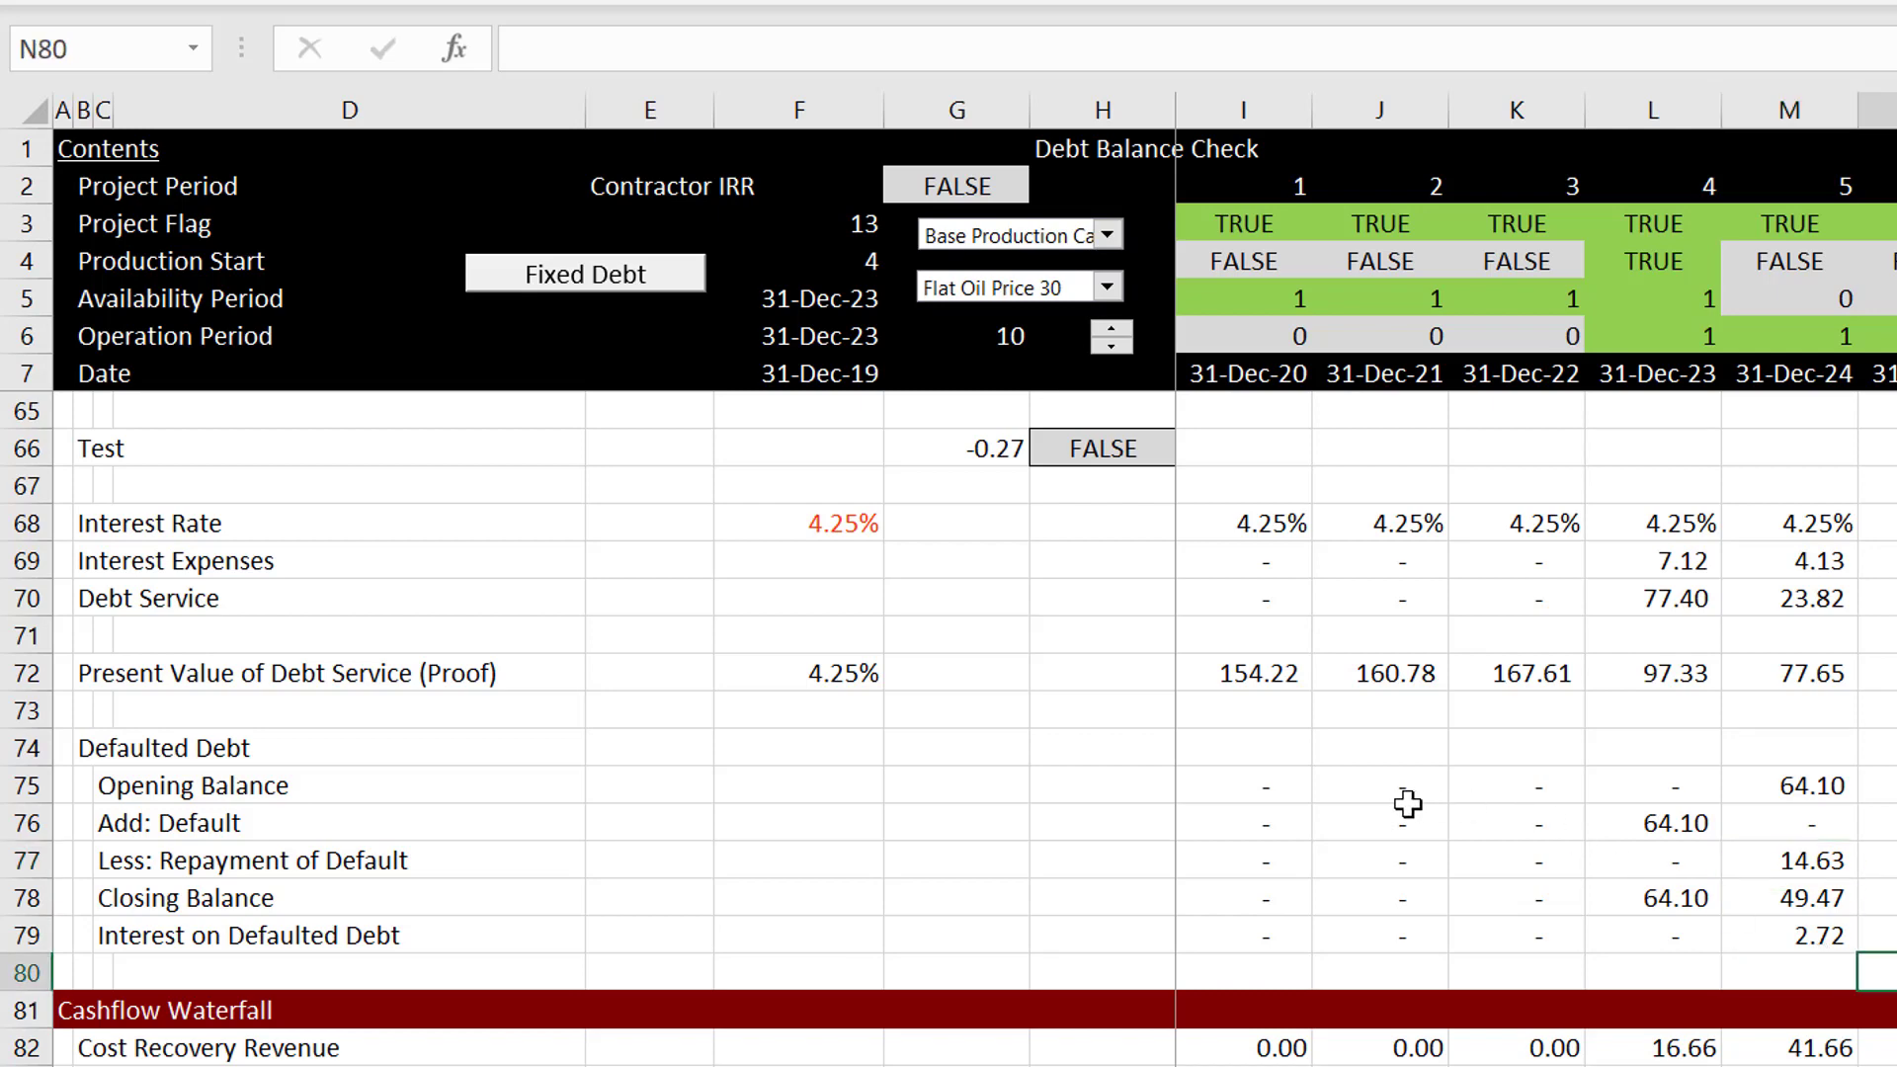
{"action": "key", "text": "Right"}
{"action": "key", "text": "Right"}
{"action": "key", "text": "Right"}
{"action": "key", "text": "Right"}
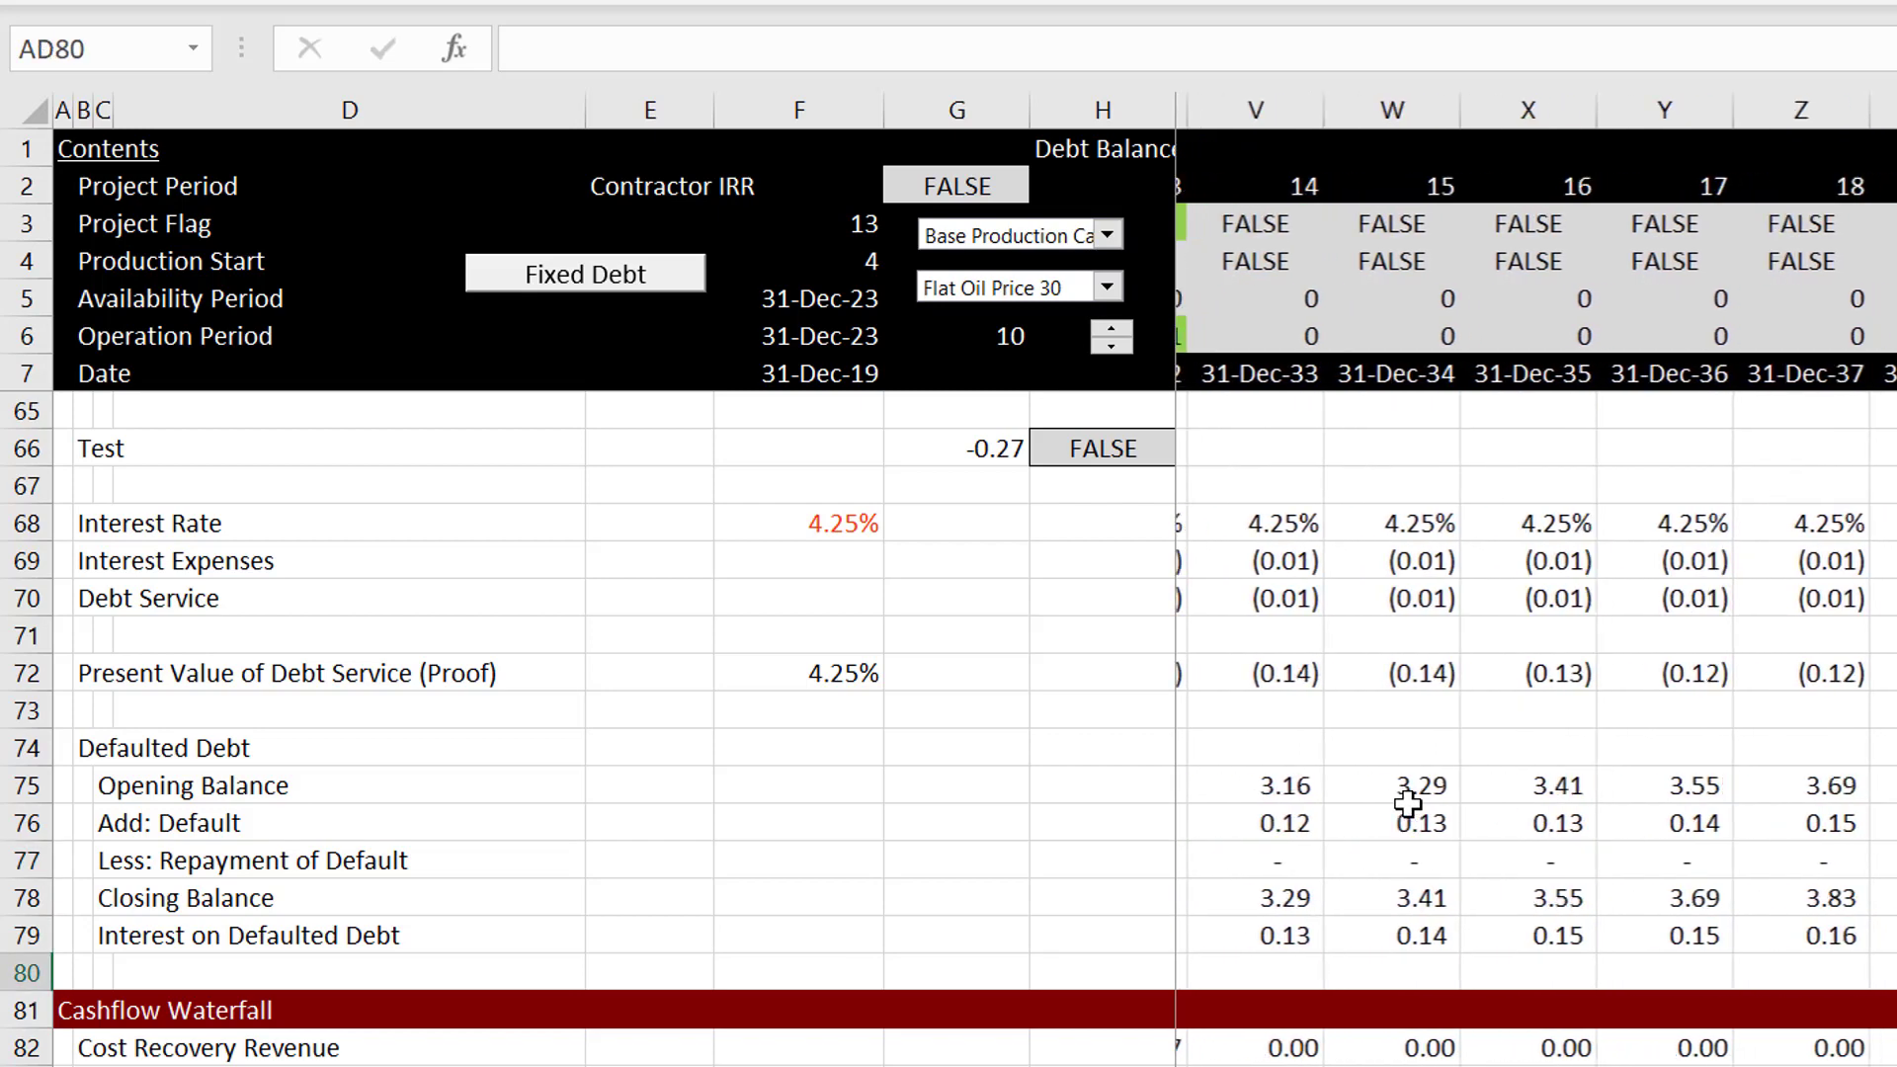
Trace the Defaulted Debt rows back from the last periods to year 1.
{"action": "key", "text": "Left"}
{"action": "key", "text": "Left"}
{"action": "key", "text": "Left"}
{"action": "key", "text": "Left"}
{"action": "key", "text": "Left"}
{"action": "key", "text": "Left"}
{"action": "key", "text": "Left"}
{"action": "key", "text": "Left"}
{"action": "key", "text": "Left"}
{"action": "key", "text": "Left"}
{"action": "key", "text": "Left"}
{"action": "key", "text": "Left"}
{"action": "key", "text": "Left"}
{"action": "key", "text": "Left"}
{"action": "key", "text": "Left"}
{"action": "key", "text": "Left"}
{"action": "key", "text": "Left"}
{"action": "key", "text": "Left"}
{"action": "key", "text": "Left"}
{"action": "key", "text": "Left"}
{"action": "key", "text": "Left"}
{"action": "key", "text": "Left"}
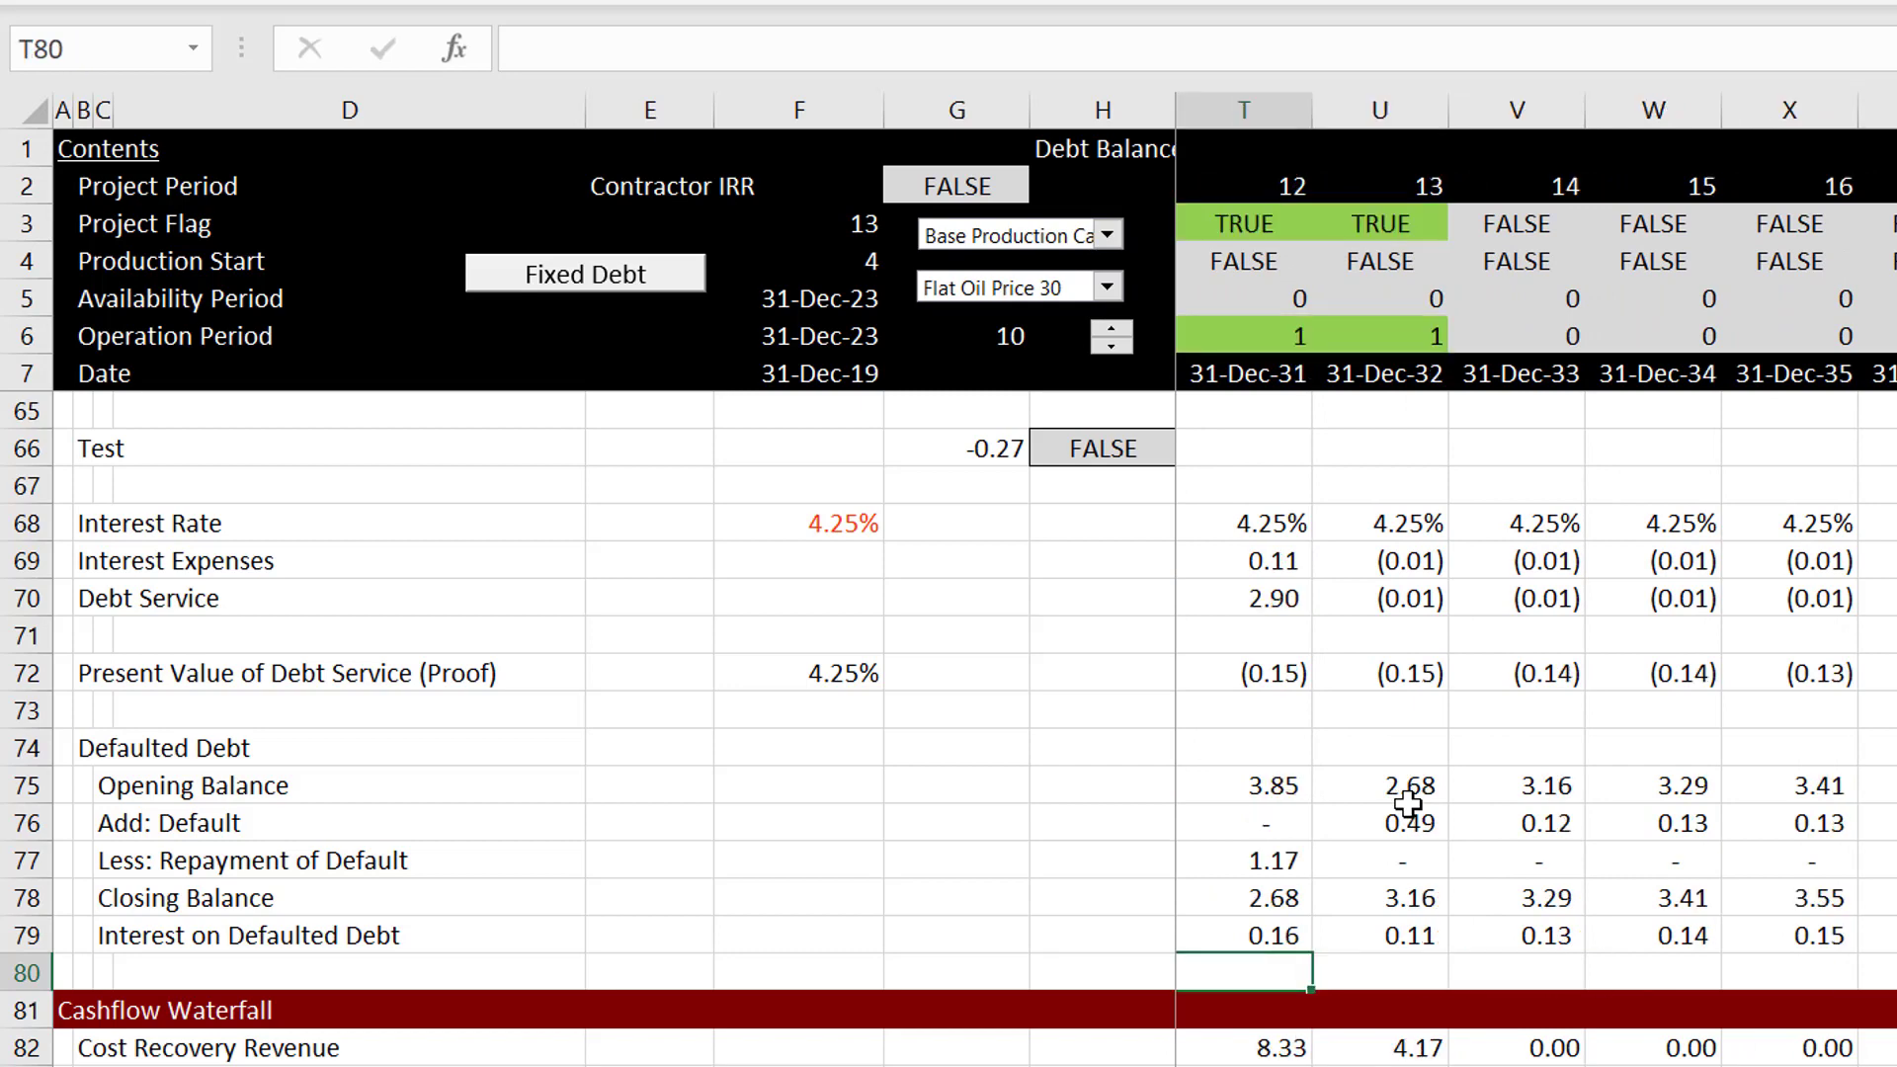
{"action": "key", "text": "Left"}
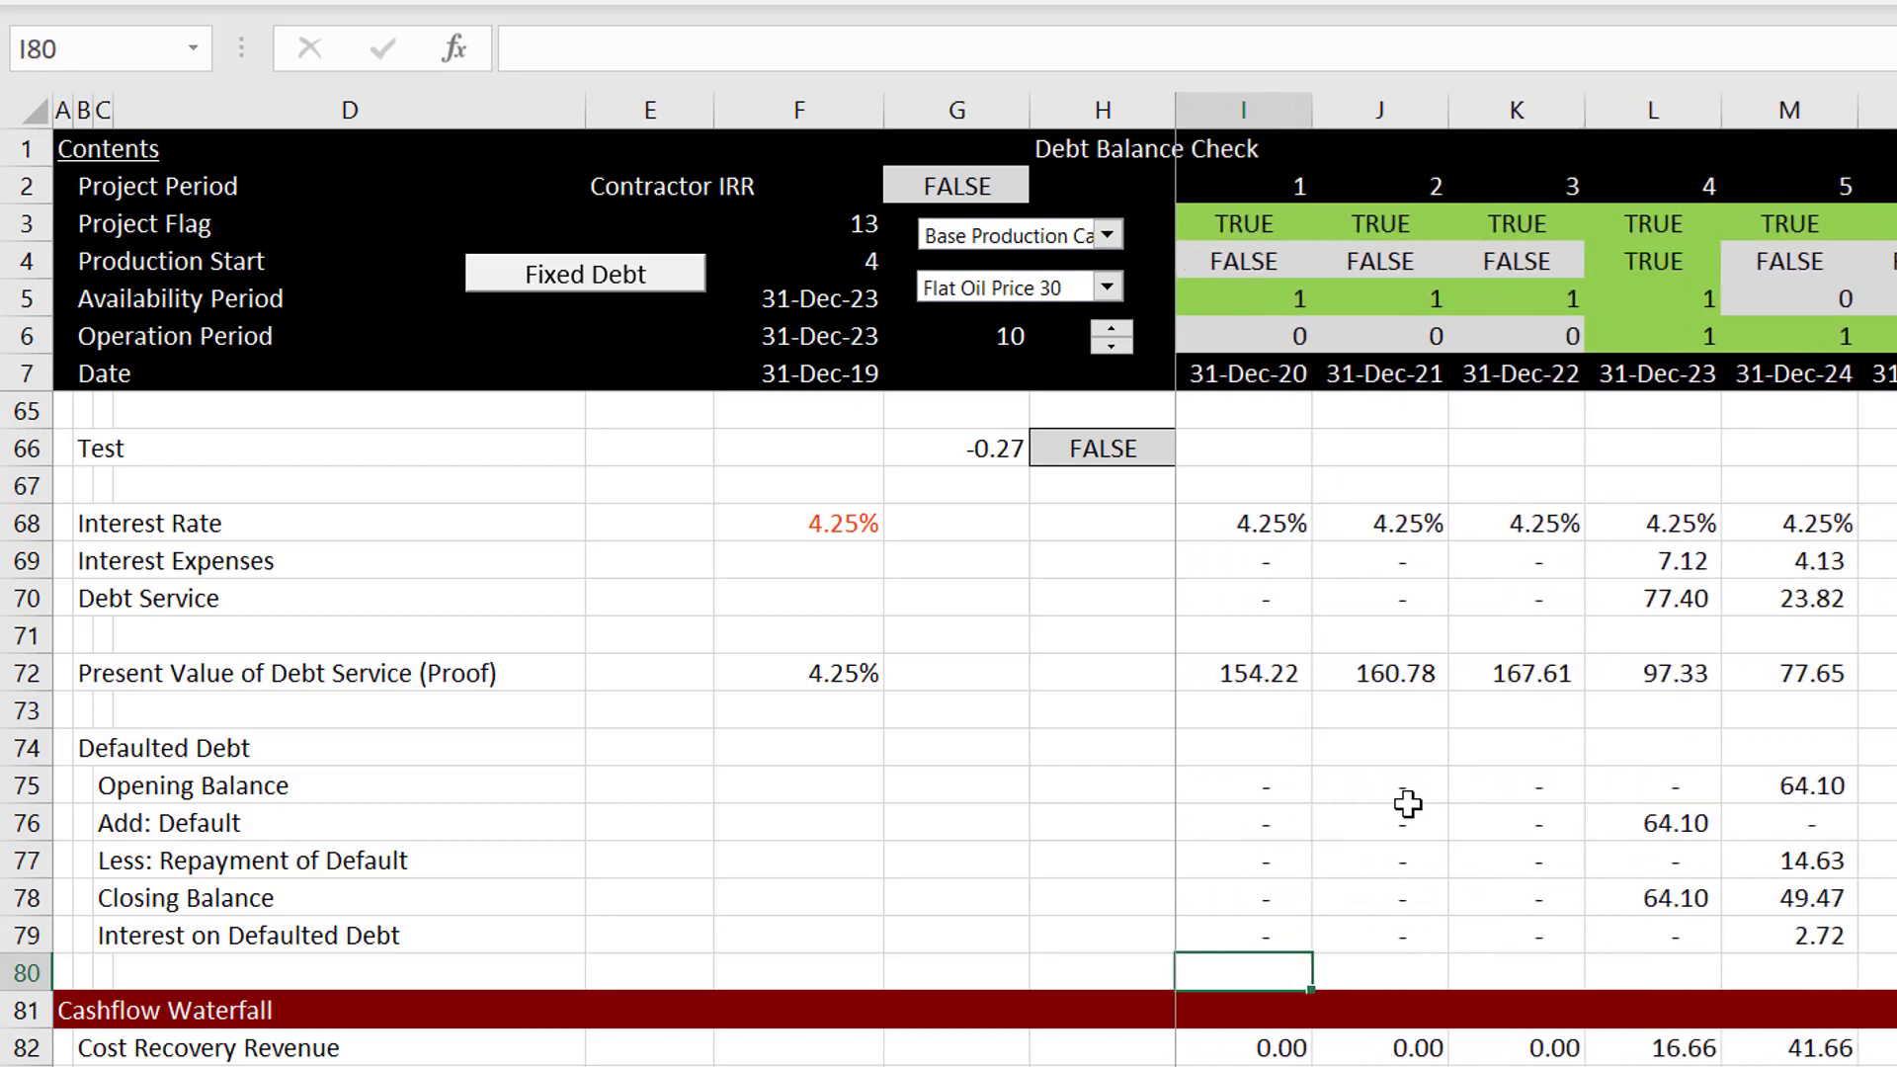
Look down through the Cashflow Waterfall and graph data to the Debt Balance chart.
{"action": "key", "text": "Up"}
{"action": "key", "text": "Page_Down"}
{"action": "key", "text": "Page_Down"}
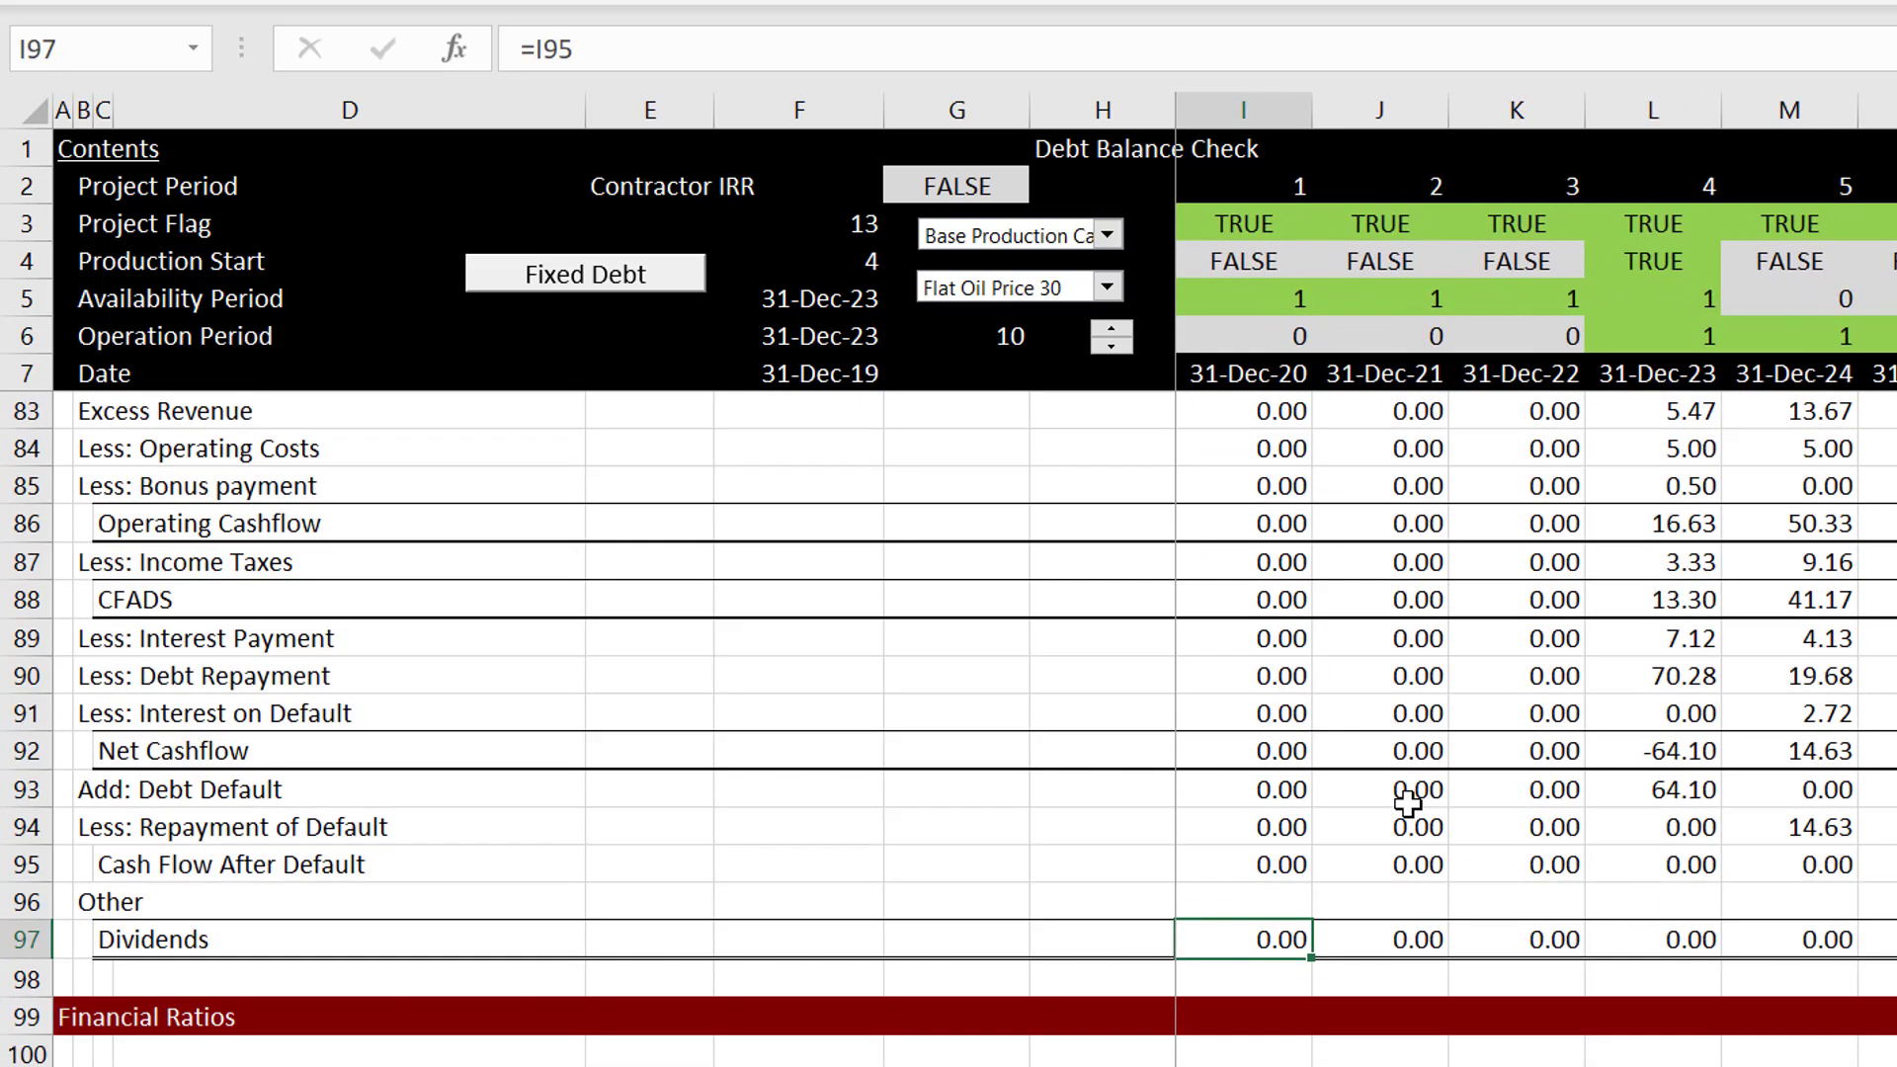
{"action": "key", "text": "Page_Down"}
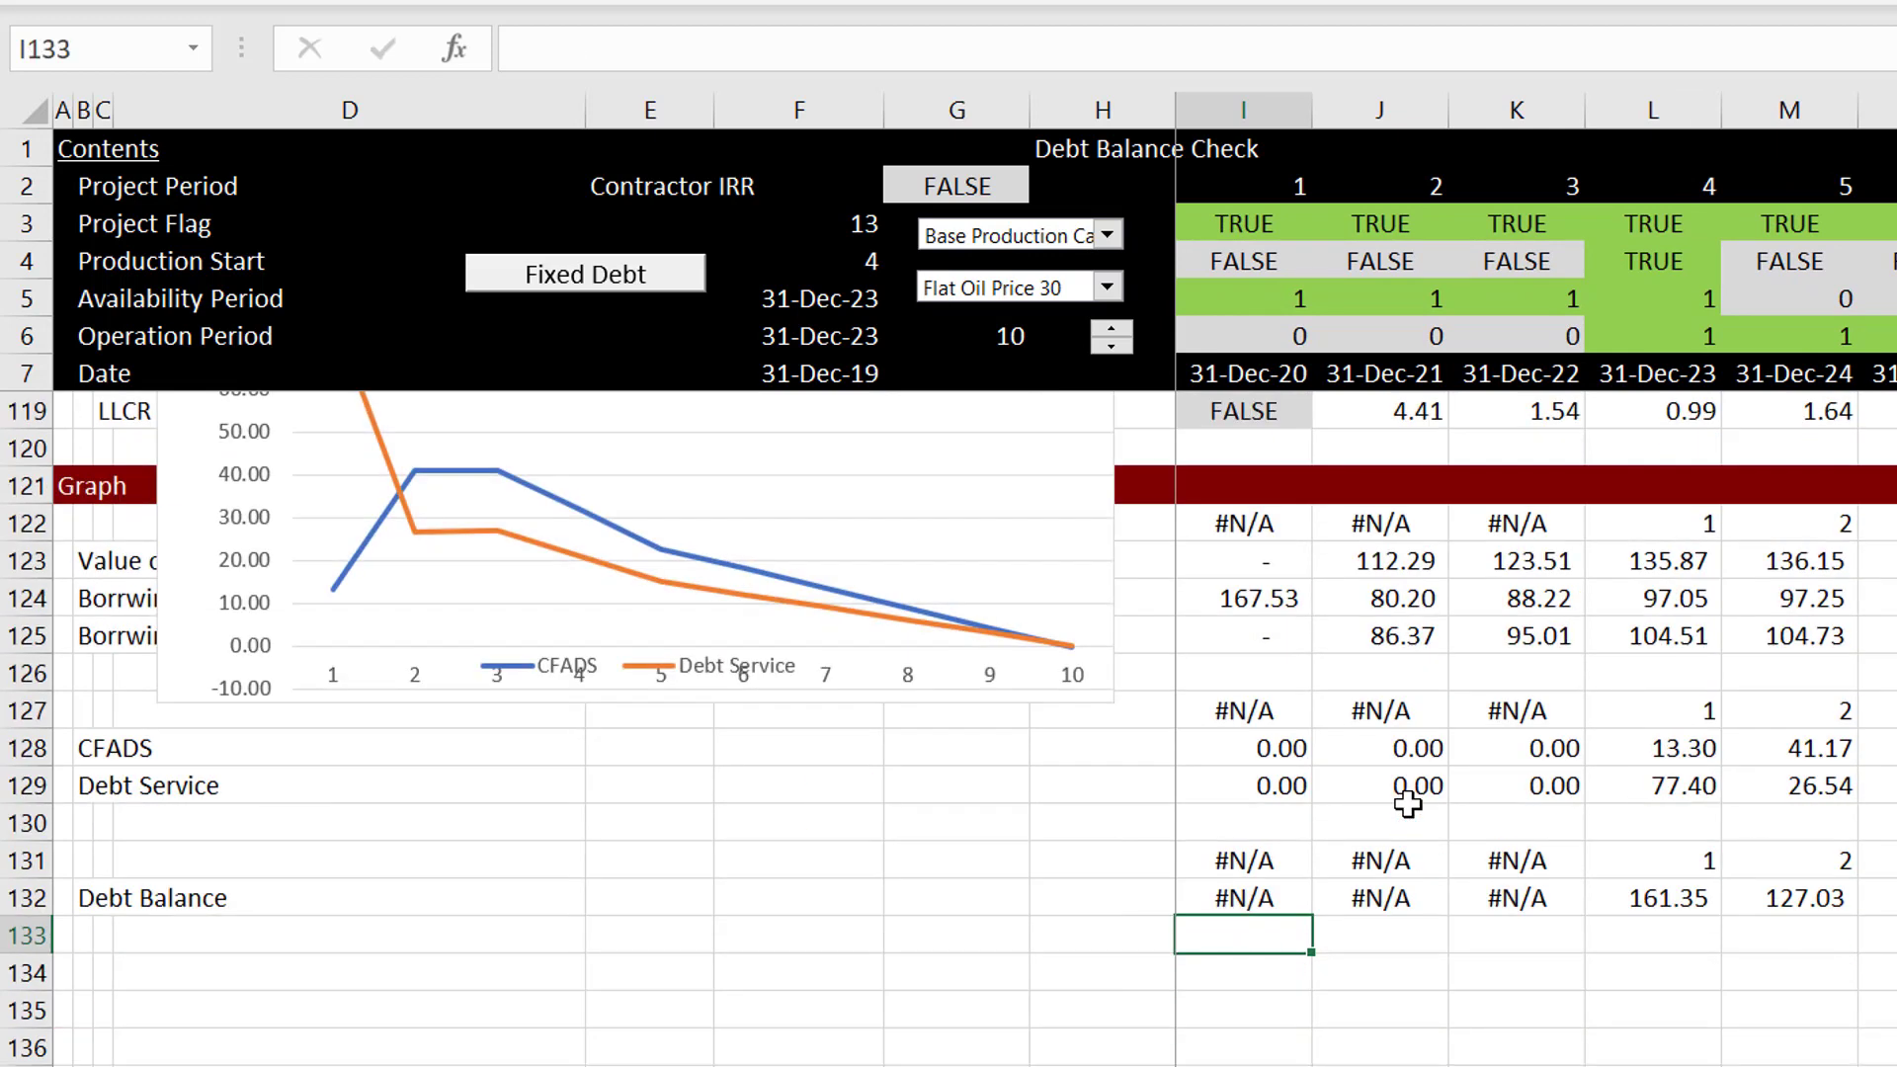
{"action": "key", "text": "Page_Down"}
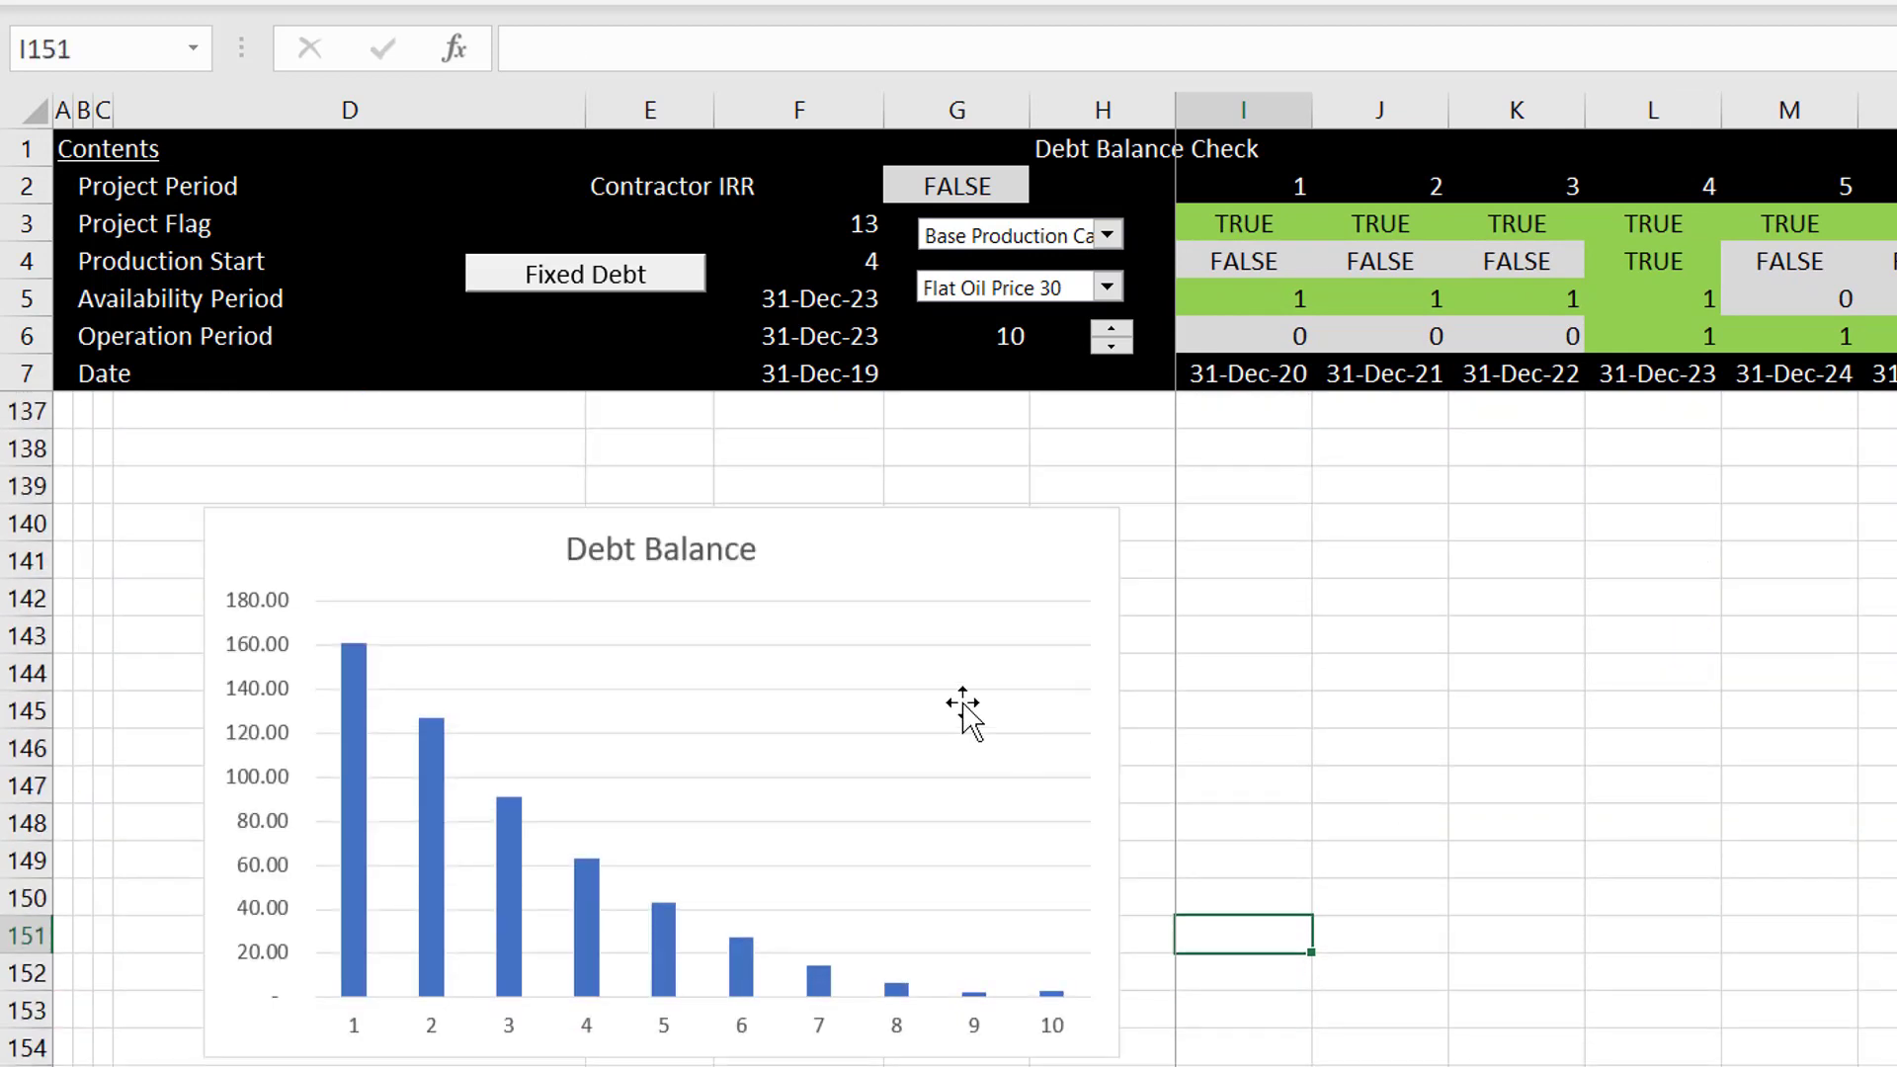
Copy the Debt Balance chart from the Financing sheet and open the Diagram sheet.
{"action": "left_click", "coordinate": [970, 544]}
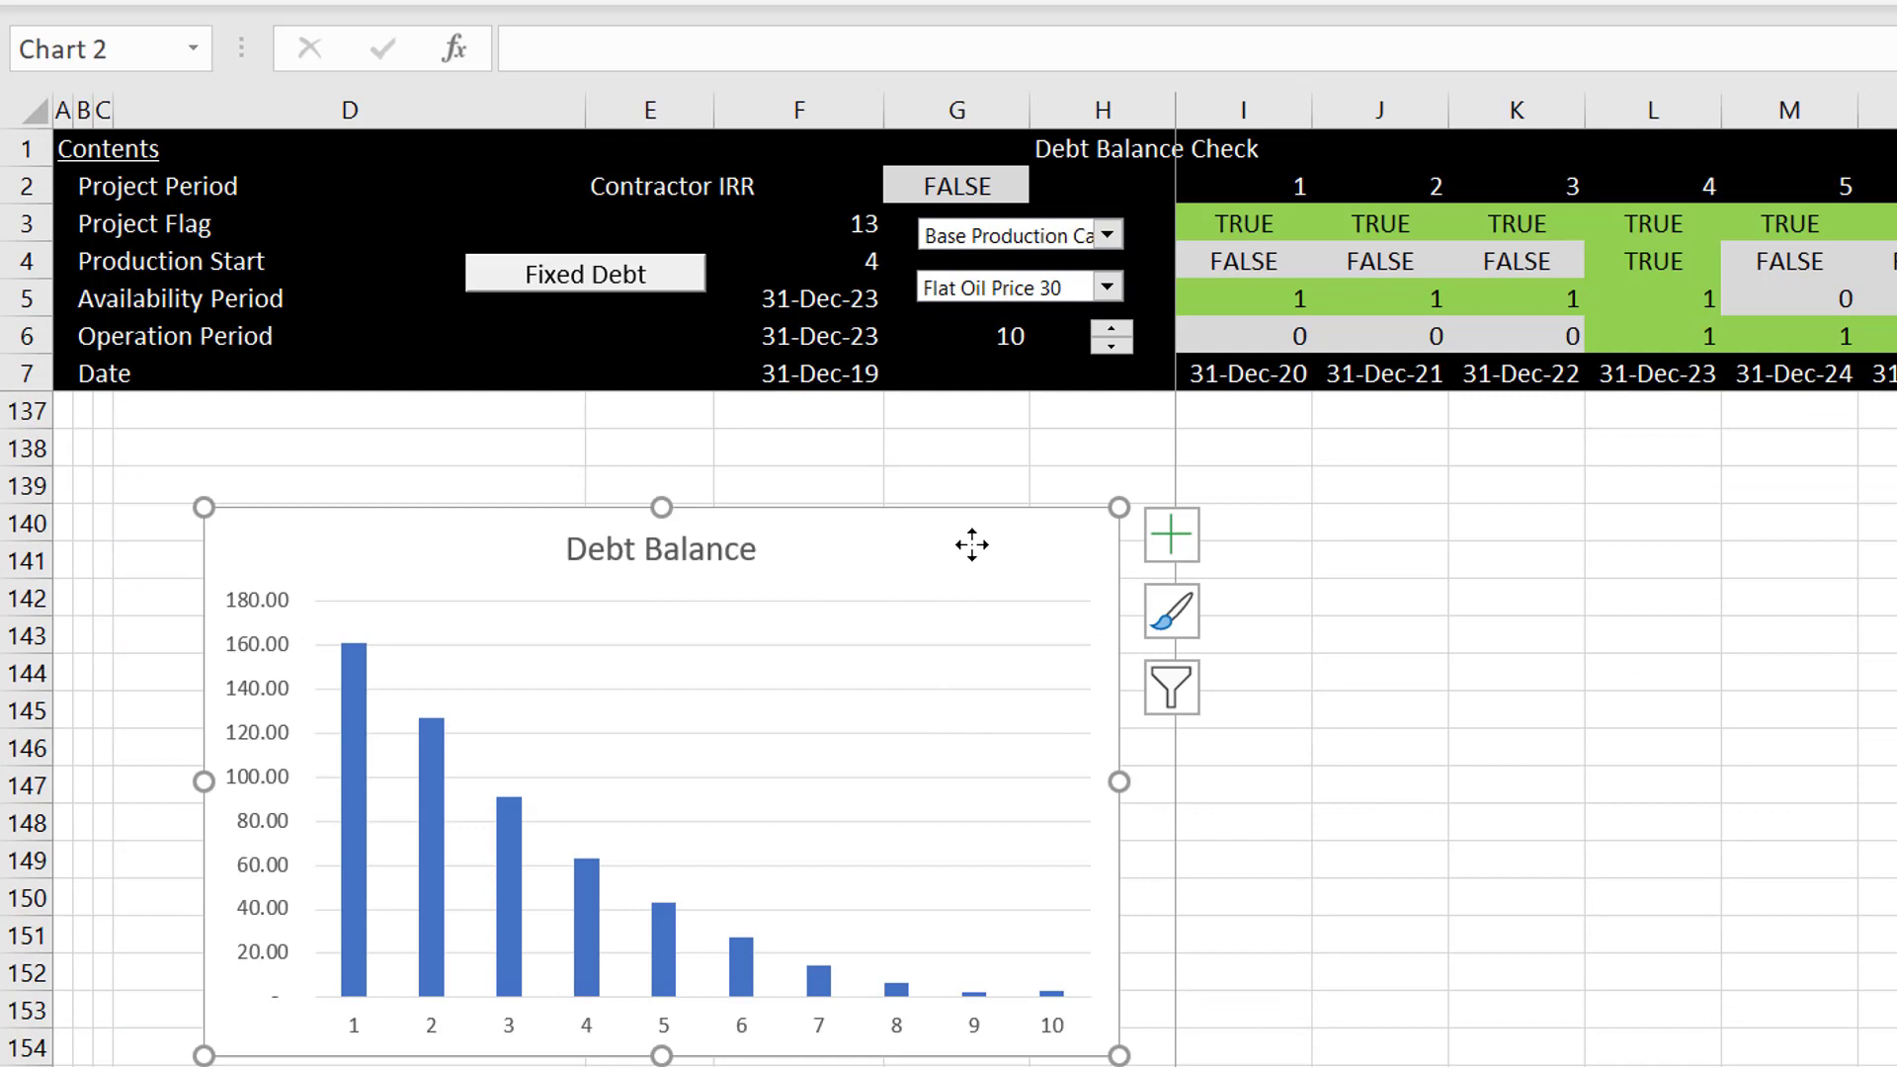
{"action": "key", "text": "ctrl+q"}
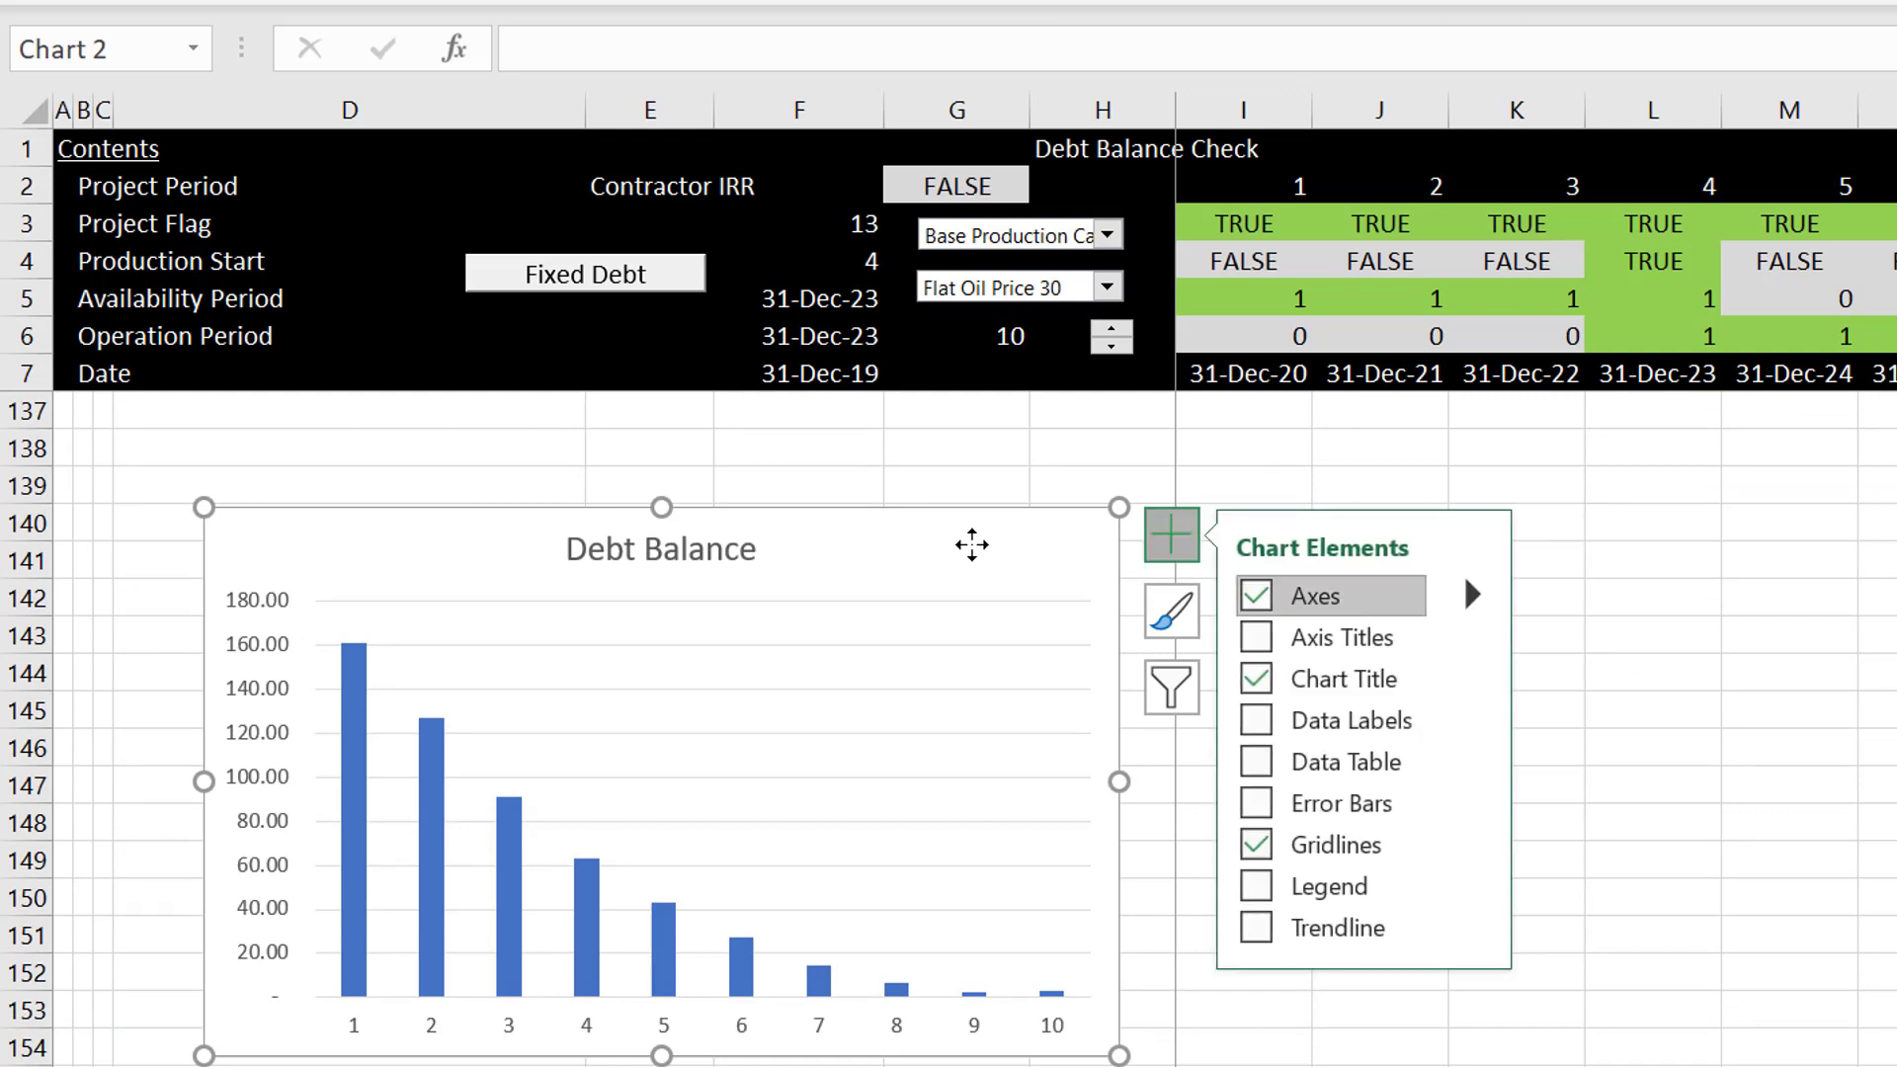
{"action": "key", "text": "Escape"}
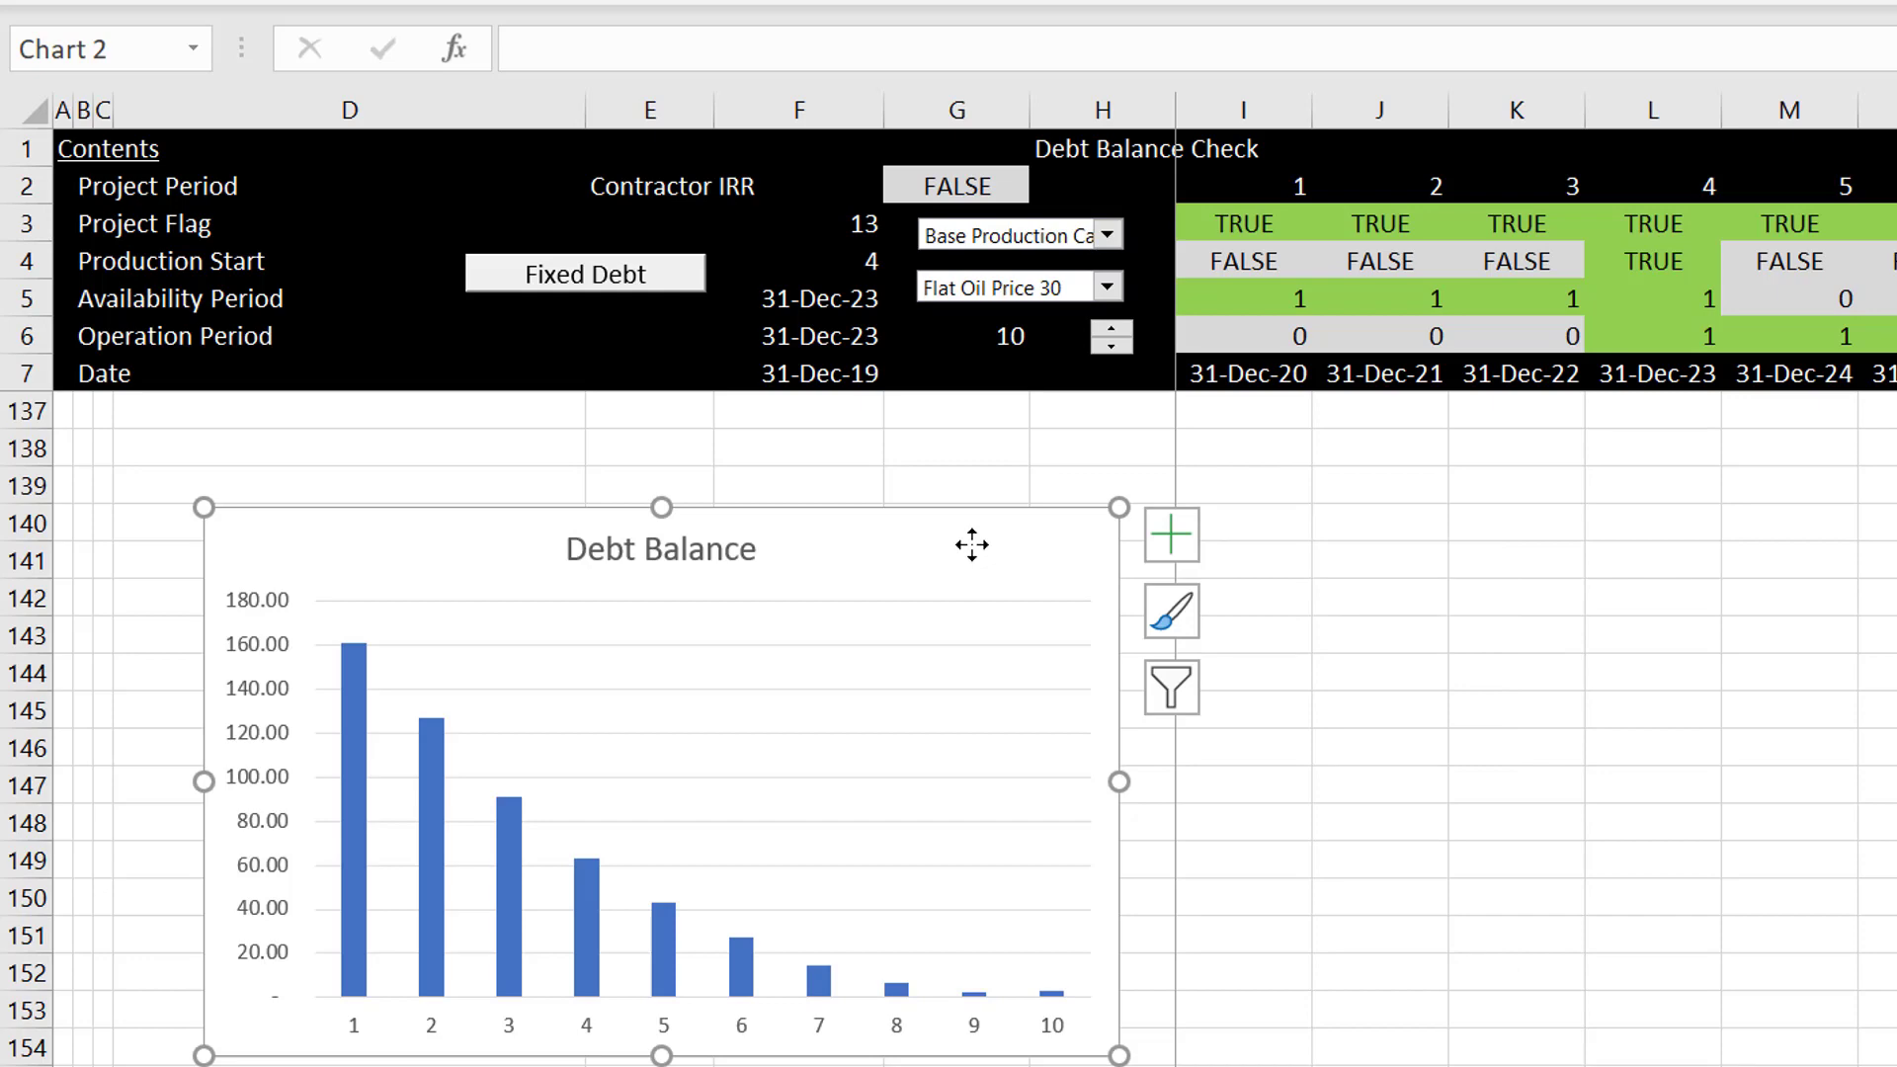
{"action": "key", "text": "ctrl+Page_Up"}
{"action": "key", "text": "ctrl+Page_Up"}
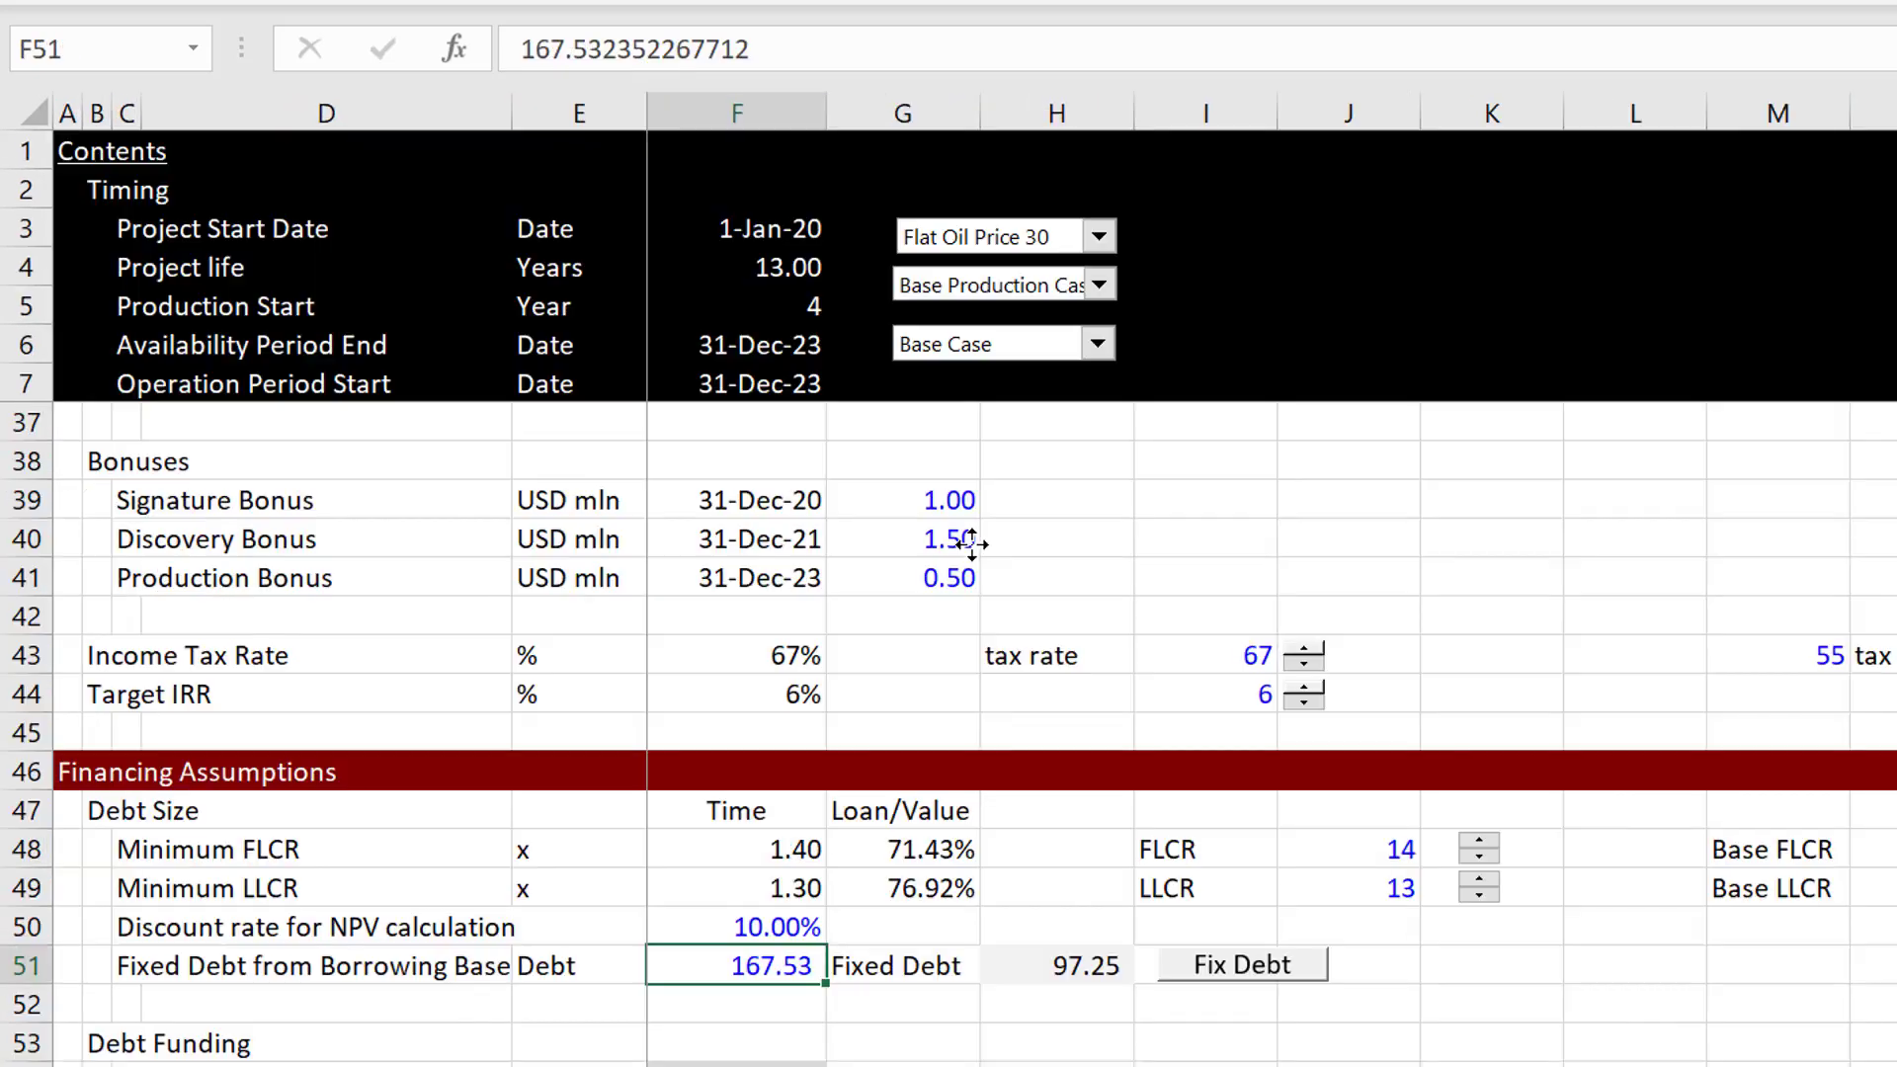
{"action": "key", "text": "ctrl+Page_Up"}
{"action": "key", "text": "ctrl+Page_Up"}
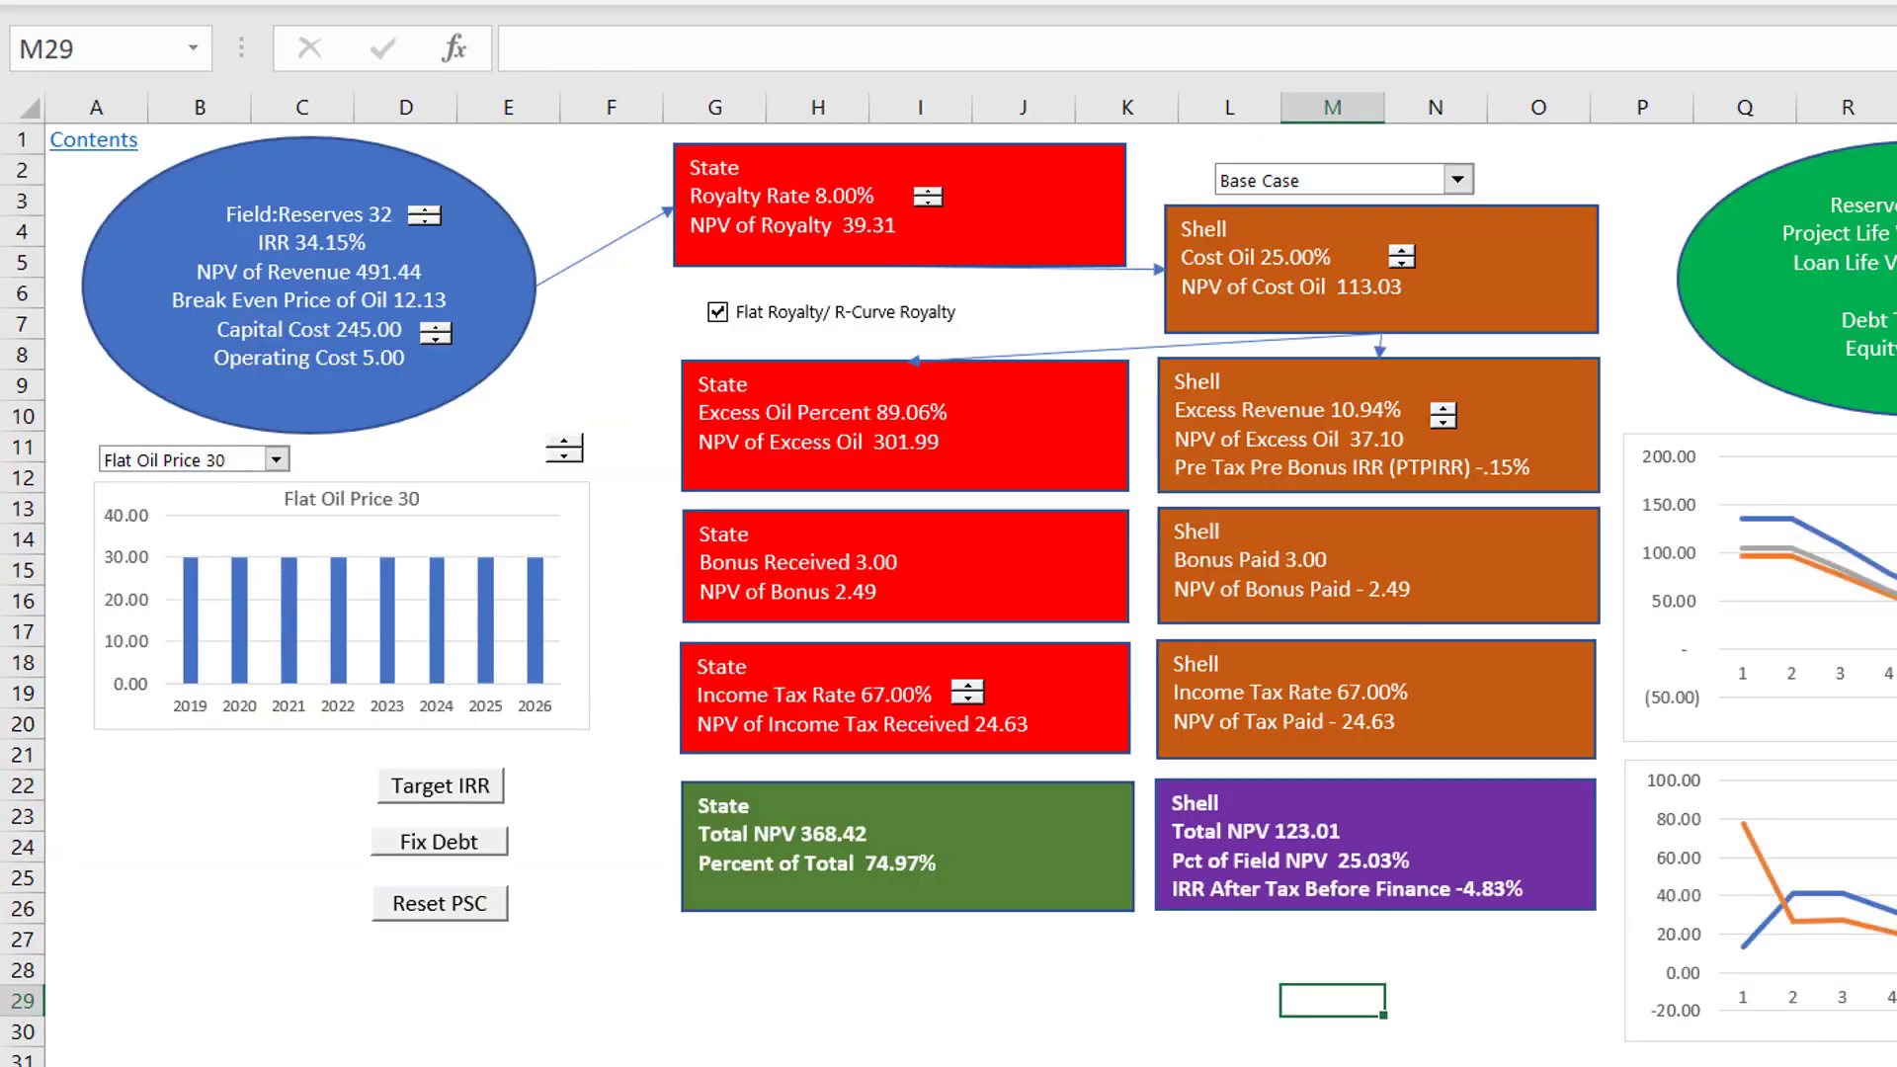
Paste the copied Debt Balance chart at cell V1 of the Diagram sheet, beside the Reserve Based Loan oval.
{"action": "left_click", "coordinate": [1712, 512]}
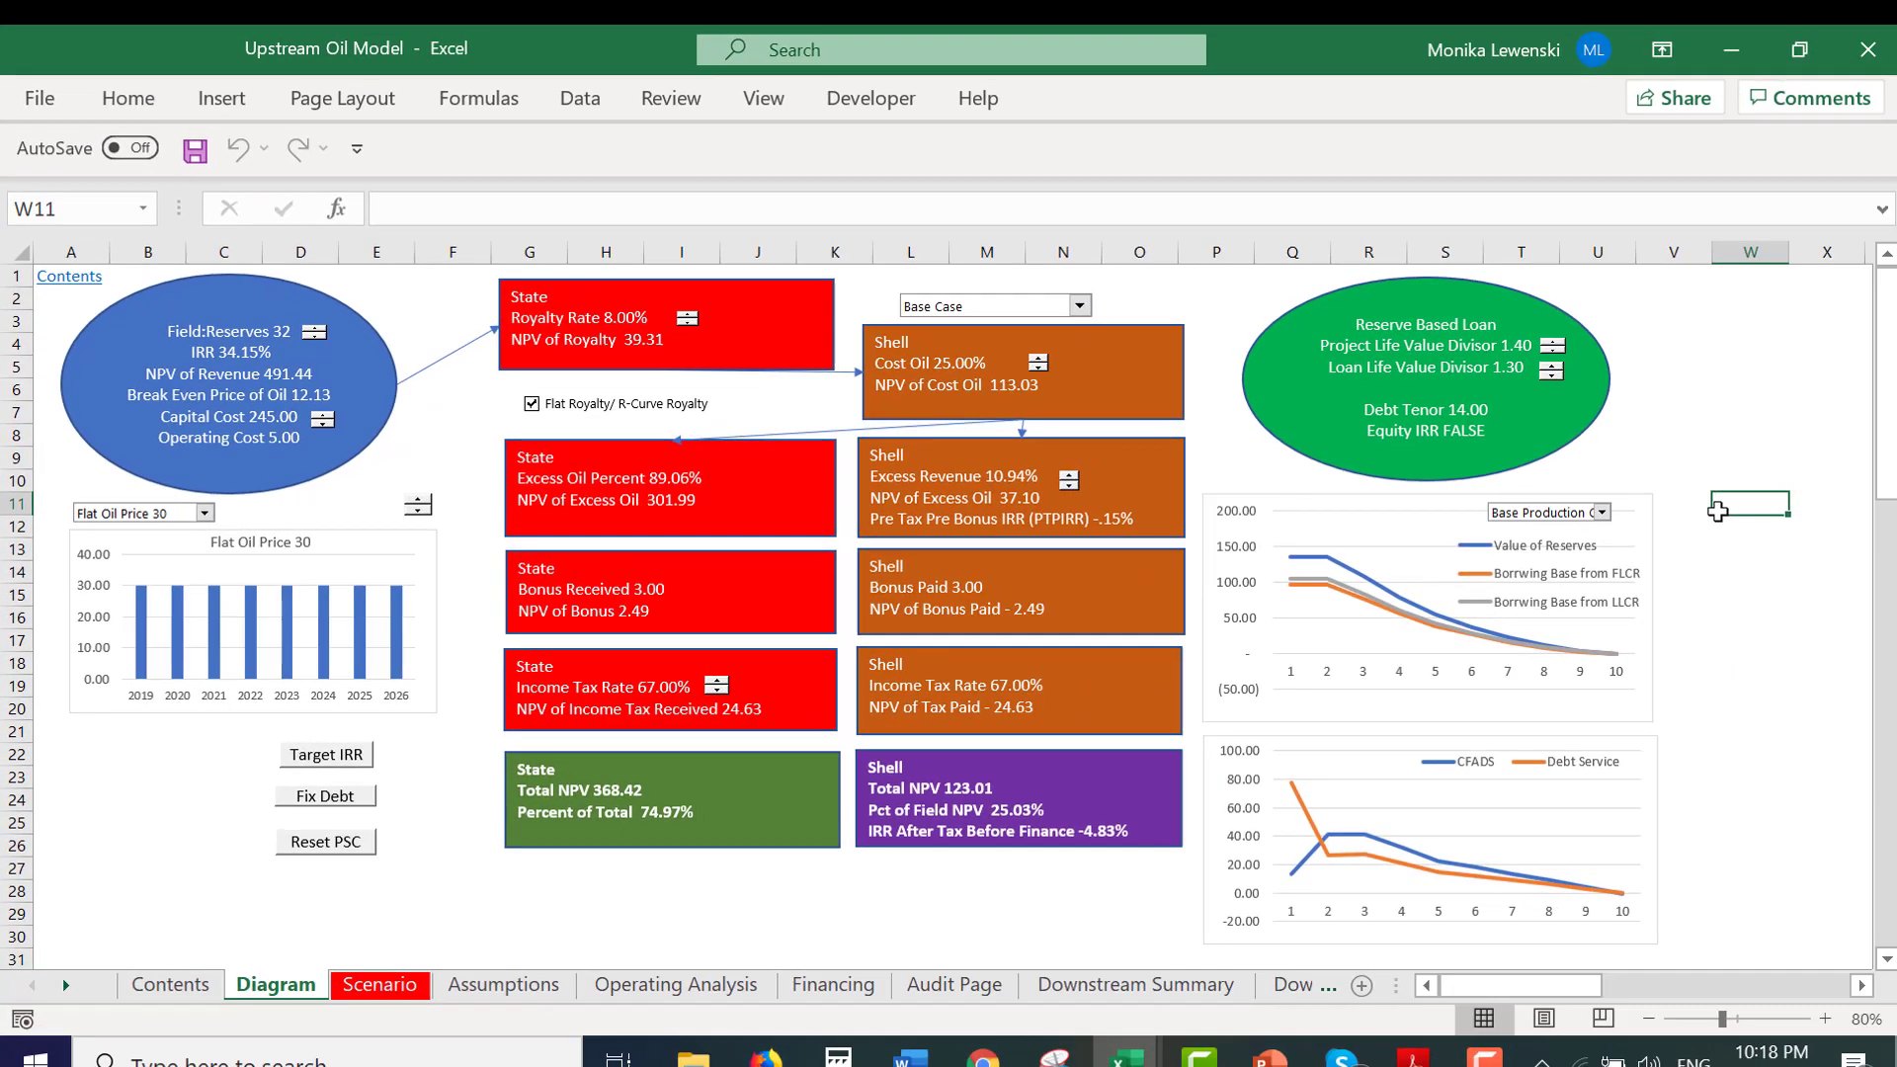
{"action": "key", "text": "Up"}
{"action": "key", "text": "Up"}
{"action": "key", "text": "Up"}
{"action": "key", "text": "Up"}
{"action": "key", "text": "Up"}
{"action": "key", "text": "Up"}
{"action": "key", "text": "Up"}
{"action": "key", "text": "Up"}
{"action": "key", "text": "Up"}
{"action": "key", "text": "Up"}
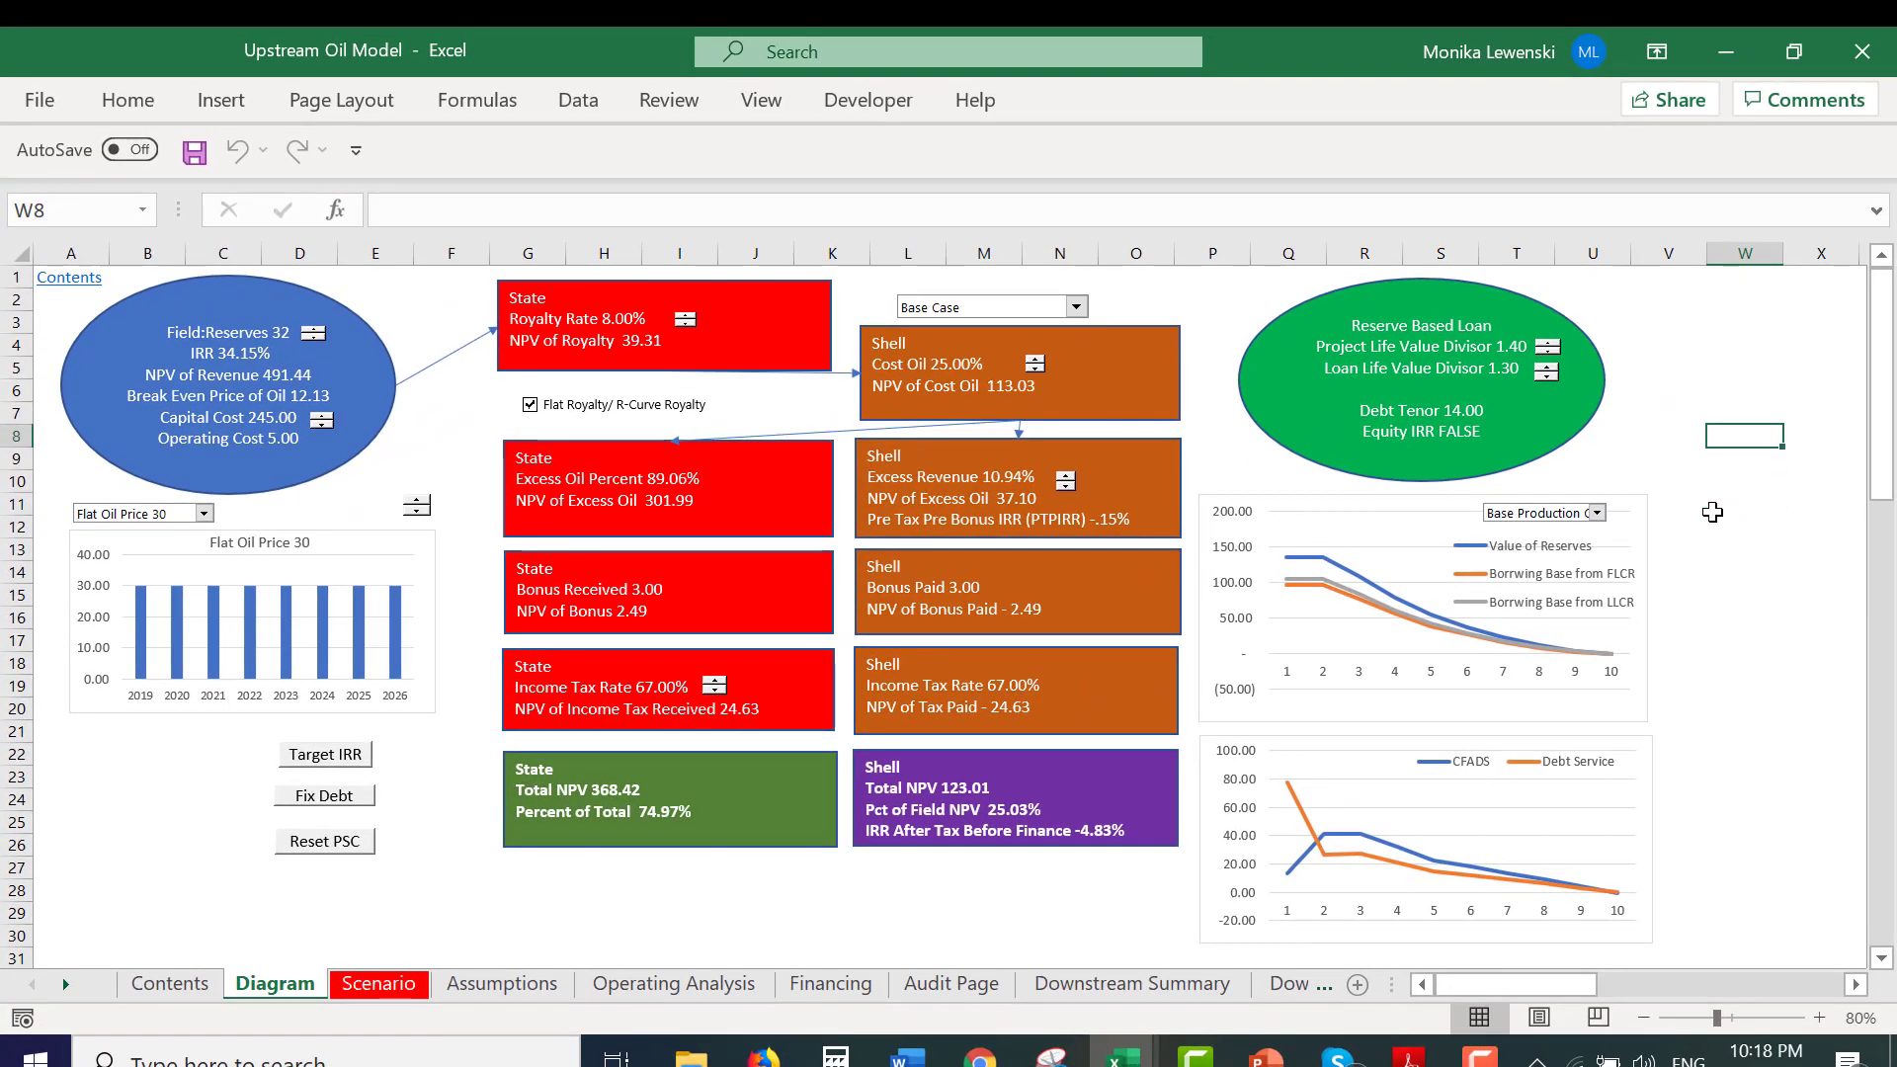
{"action": "key", "text": "Left"}
{"action": "key", "text": "Left"}
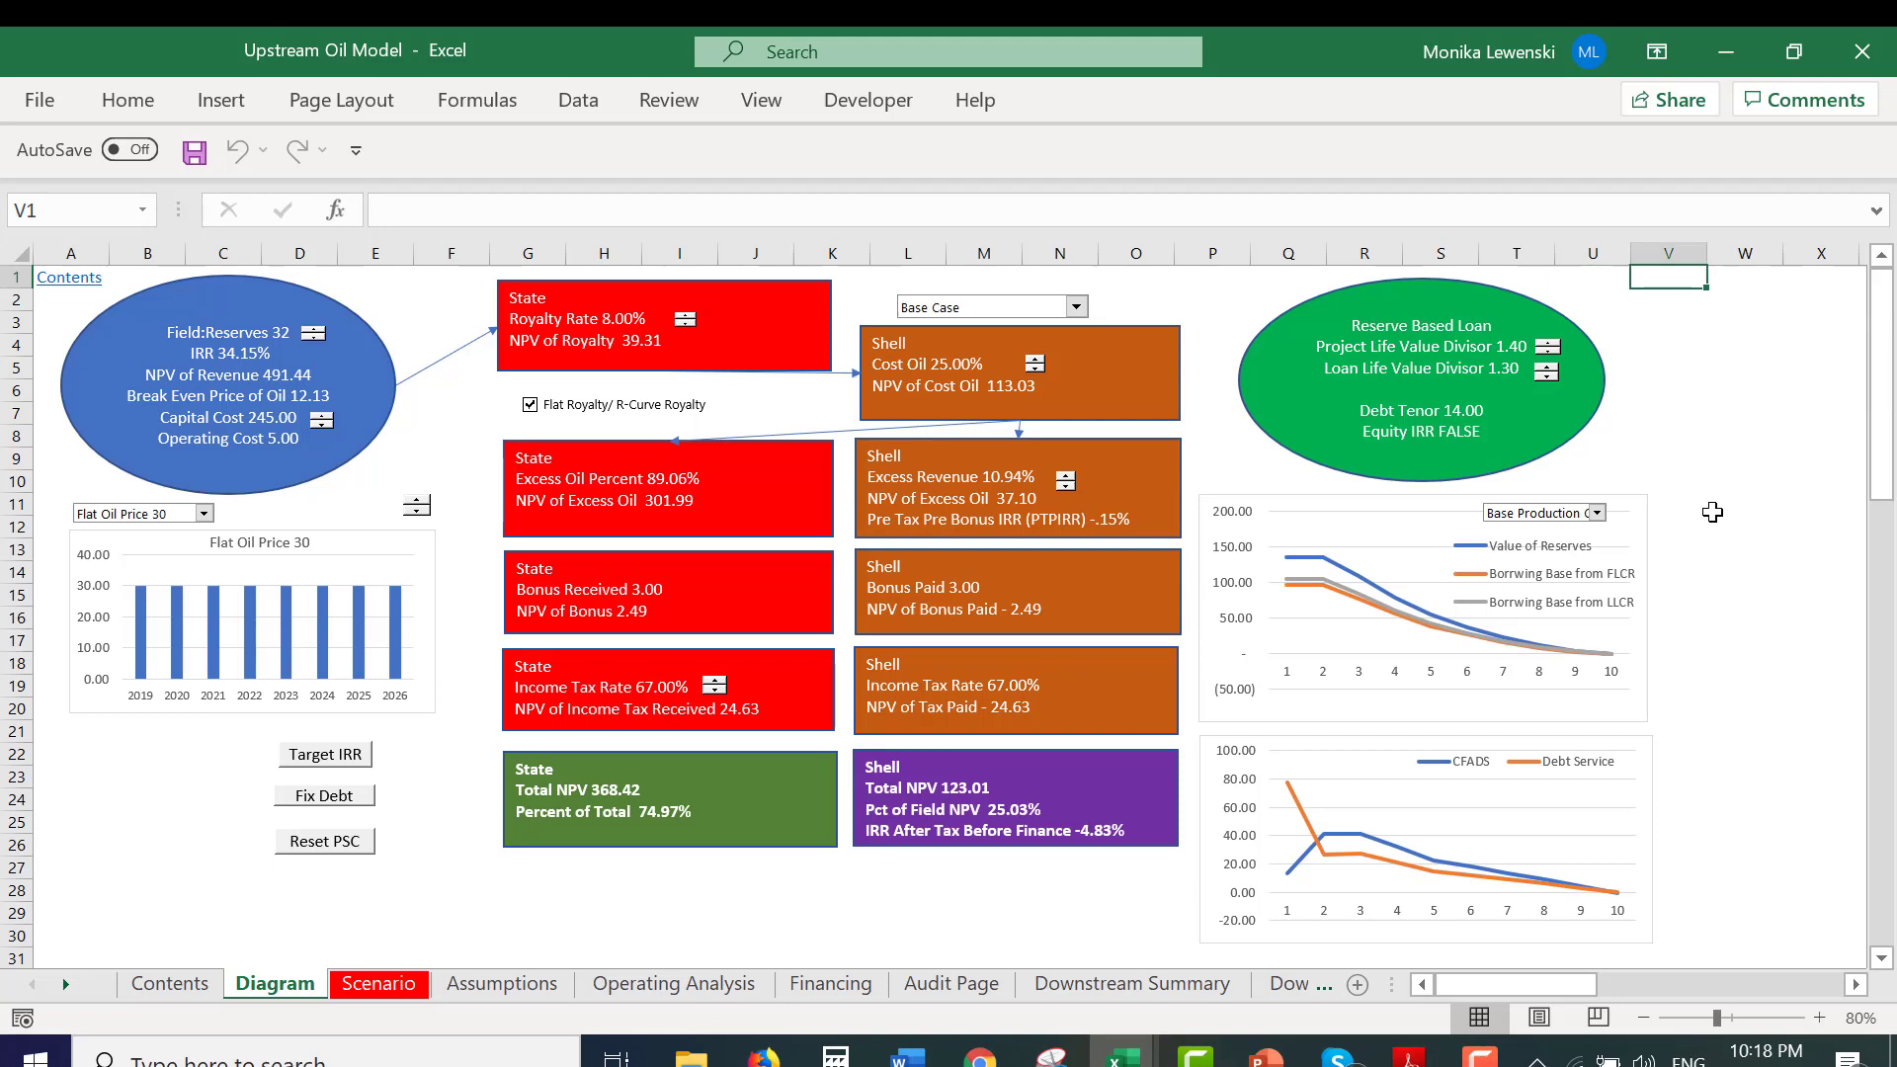
{"action": "key", "text": "ctrl+v"}
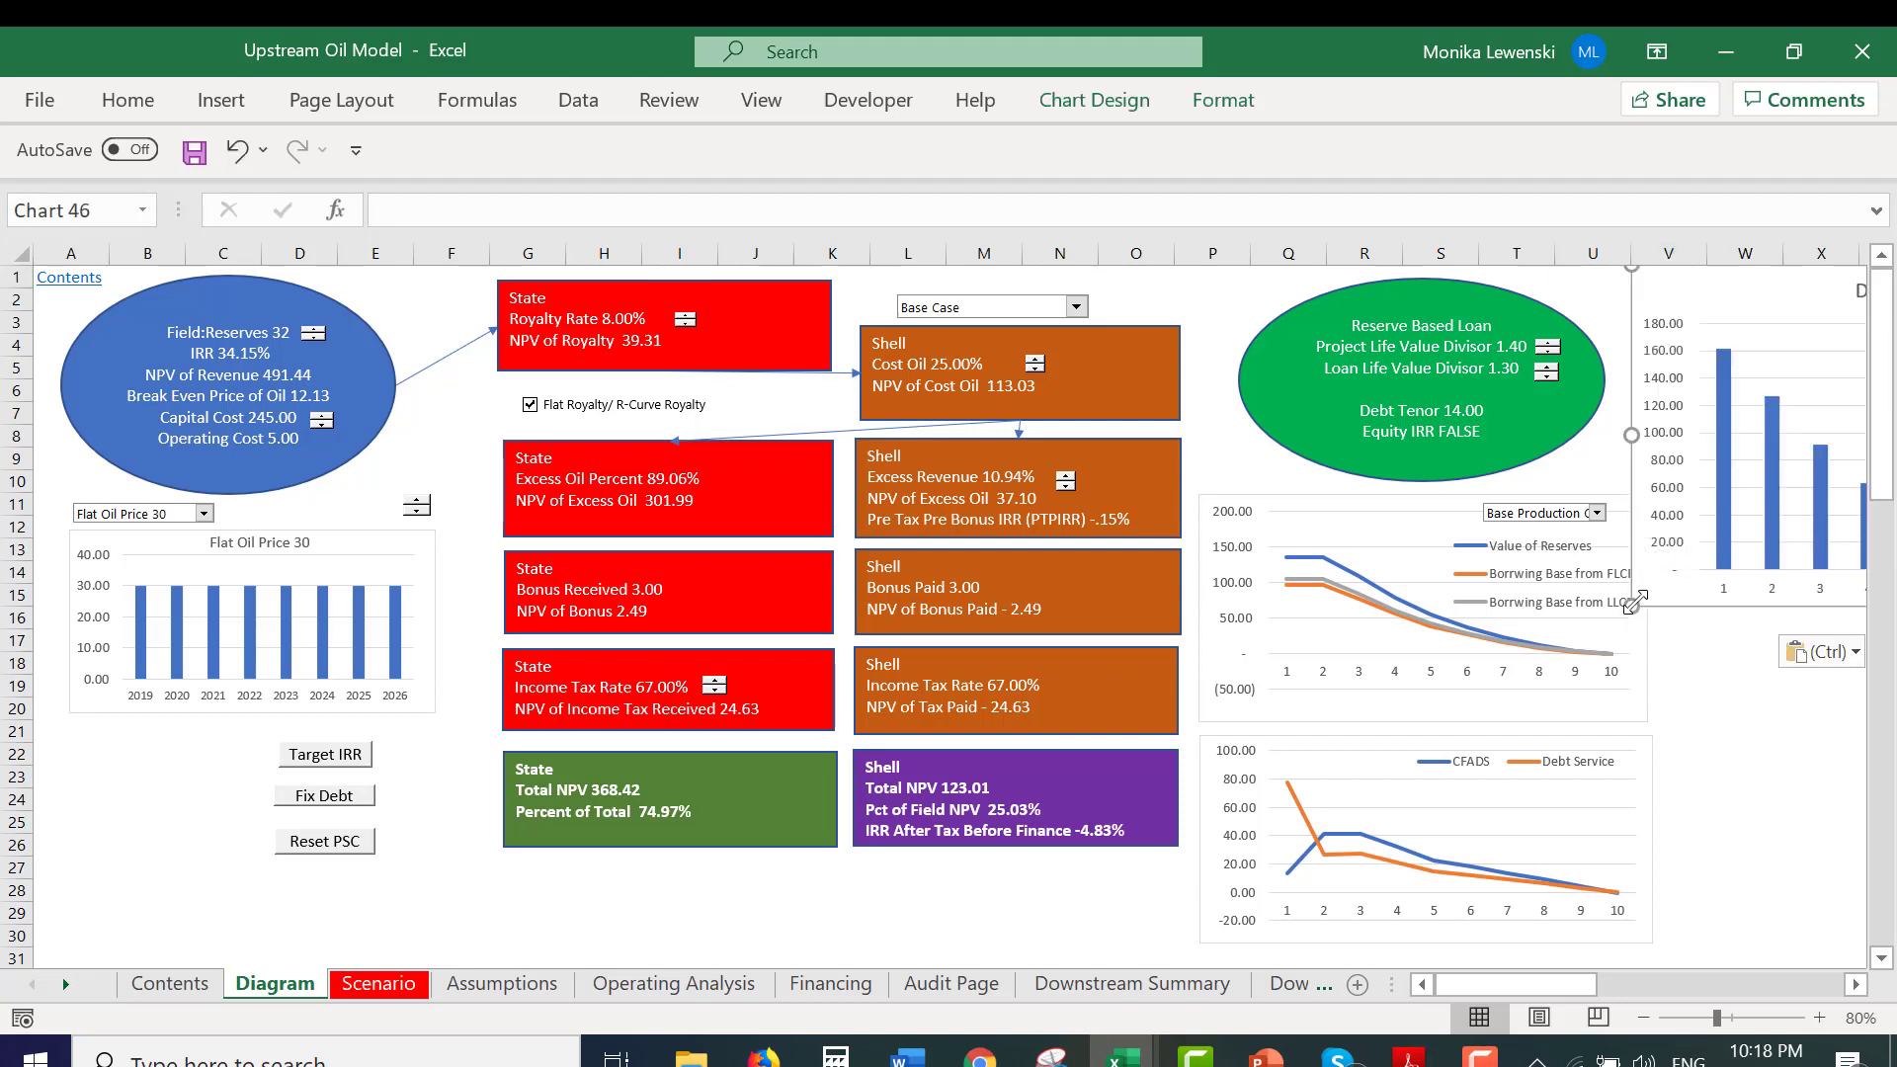
Shrink the pasted Debt Balance chart to about rows 1 to 9 and columns V to Y beside the Reserve Based Loan oval.
{"action": "left_click_drag", "start_coordinate": [1631, 604], "coordinate": [1643, 422]}
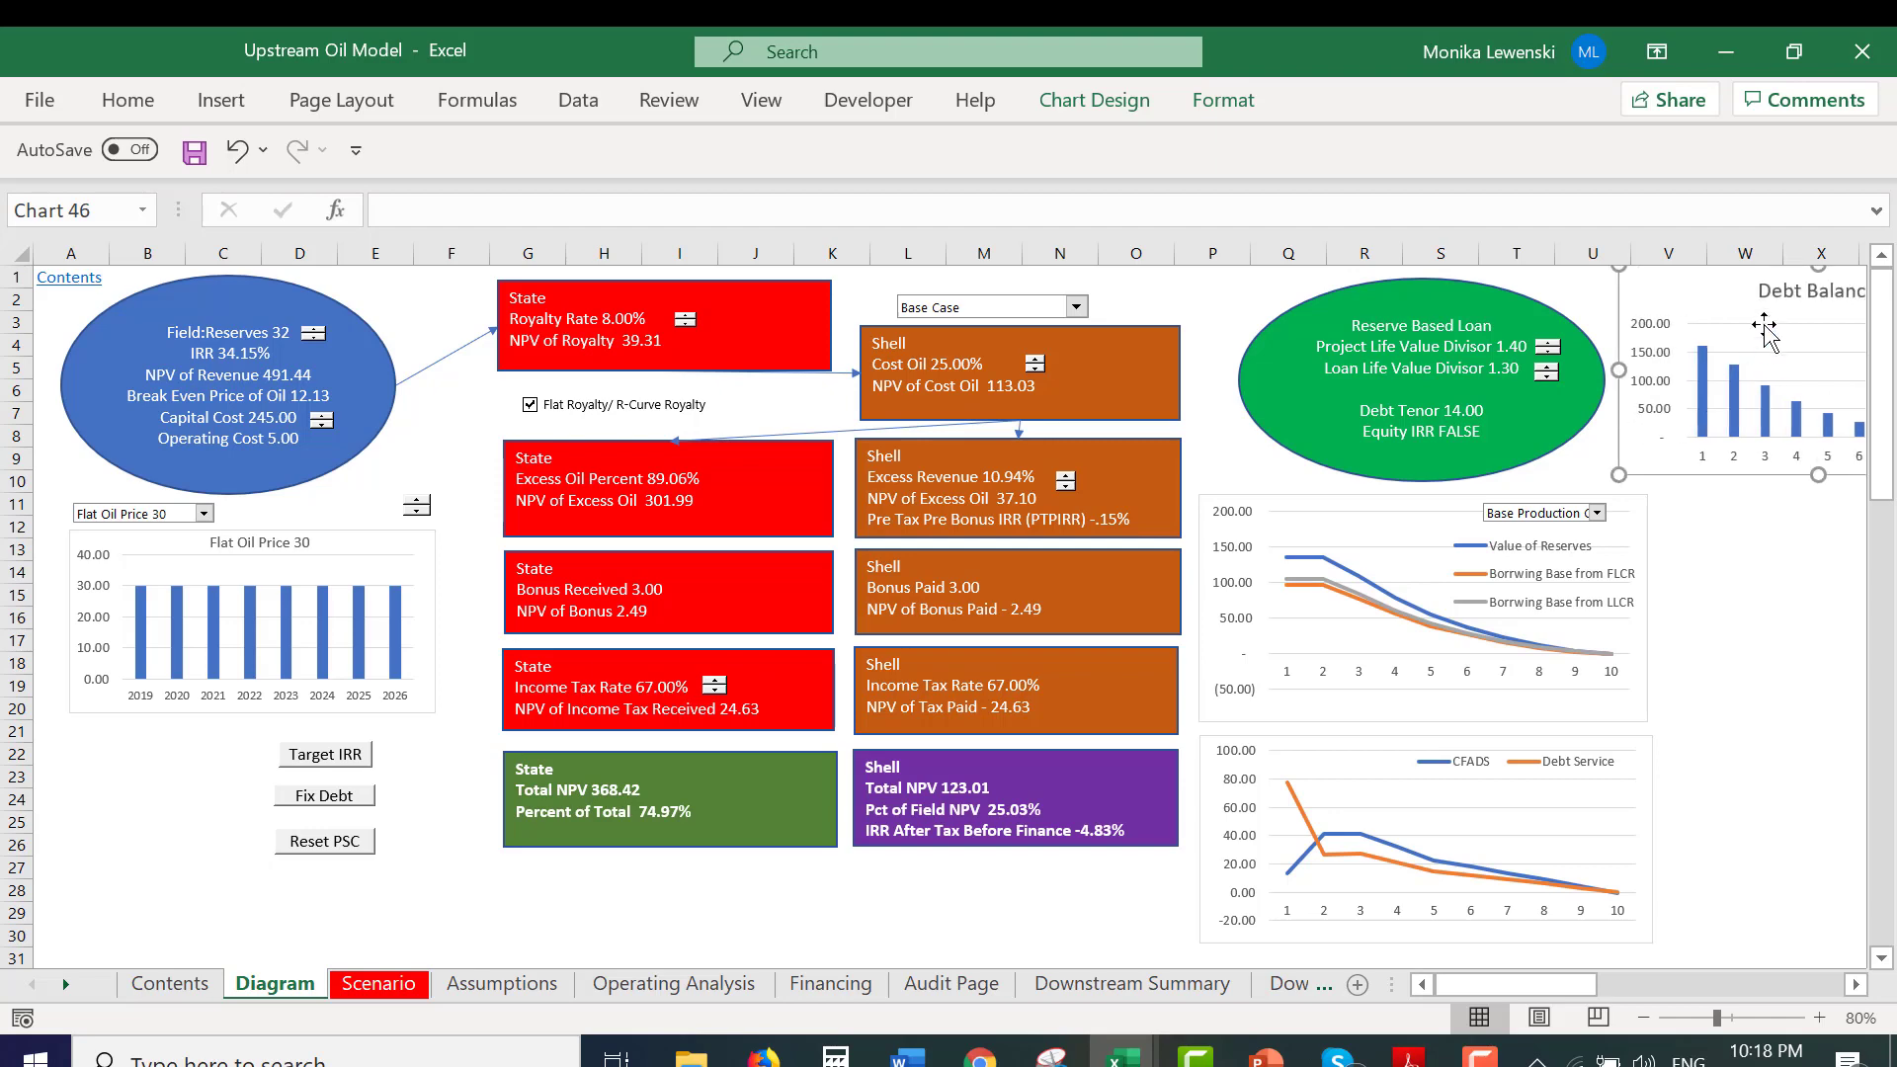
{"action": "left_click", "coordinate": [1784, 550]}
{"action": "key", "text": "Right"}
{"action": "key", "text": "Right"}
{"action": "key", "text": "Right"}
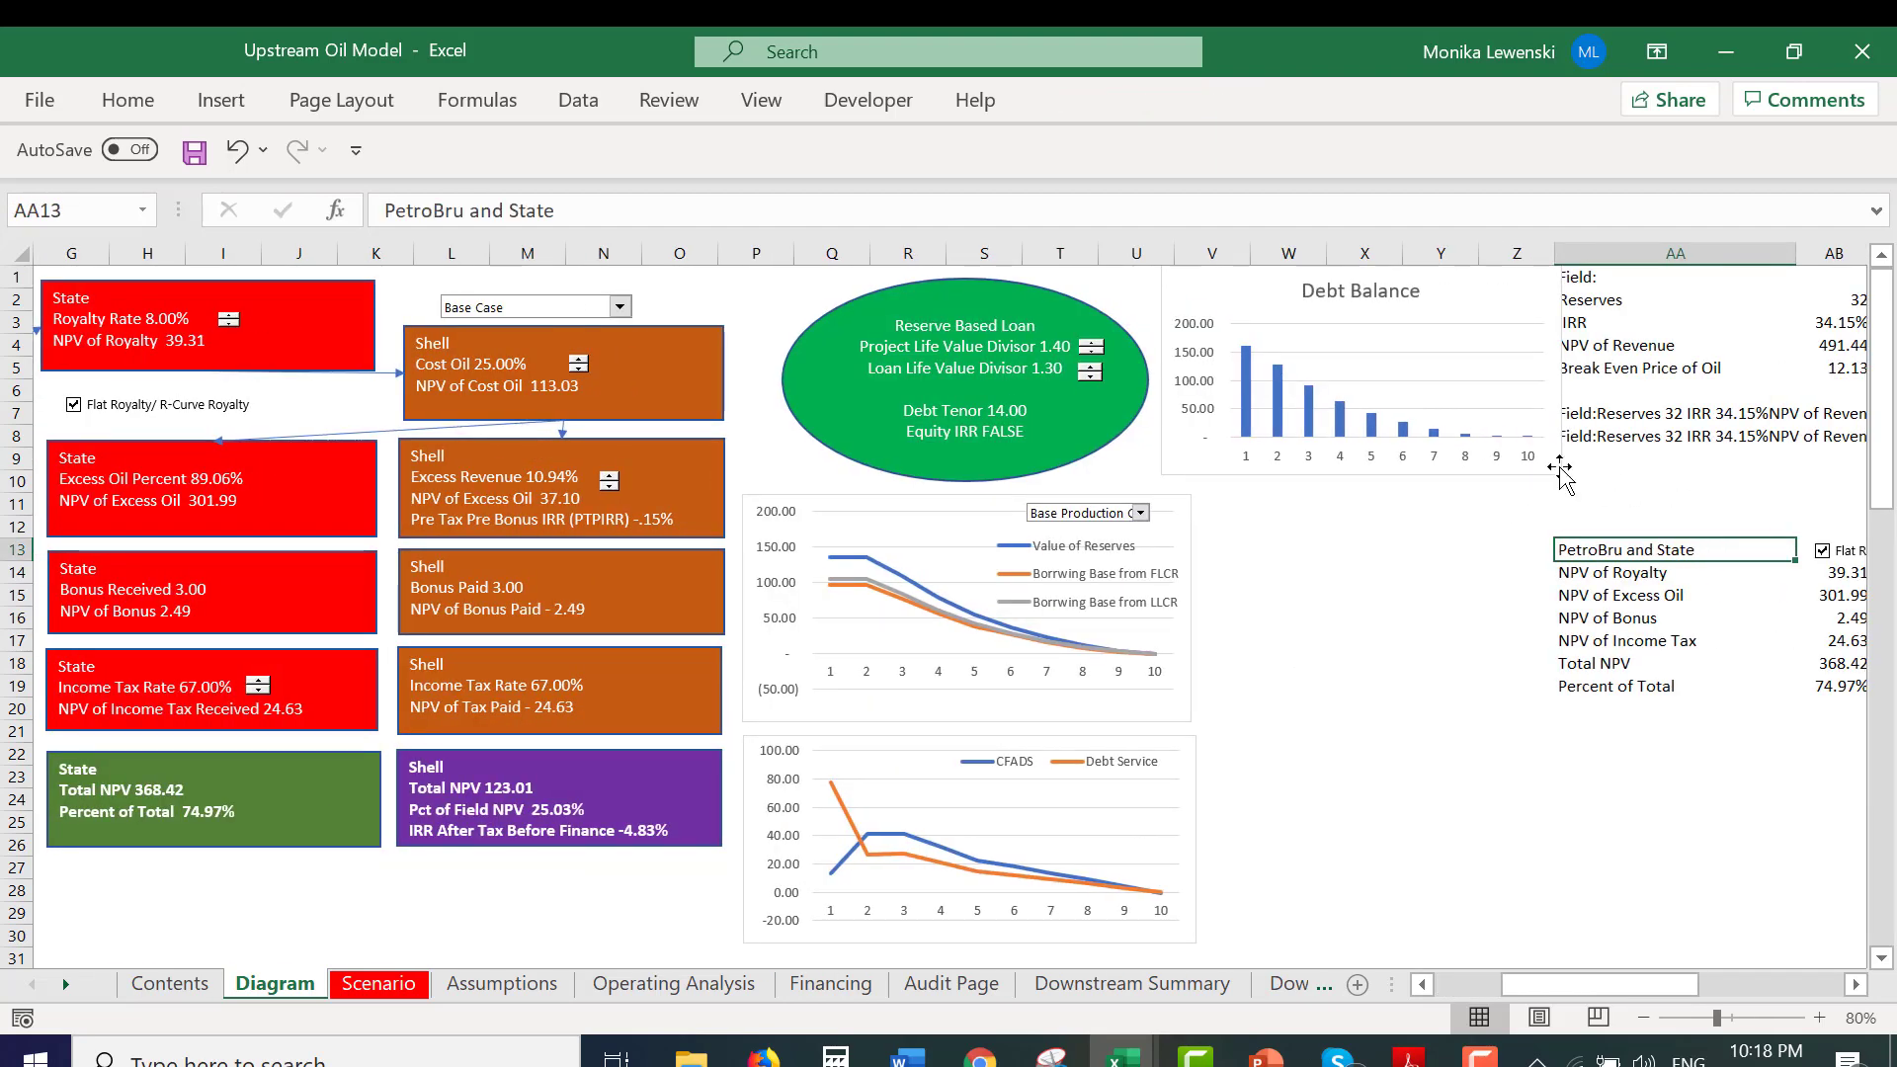
{"action": "left_click", "coordinate": [1547, 476]}
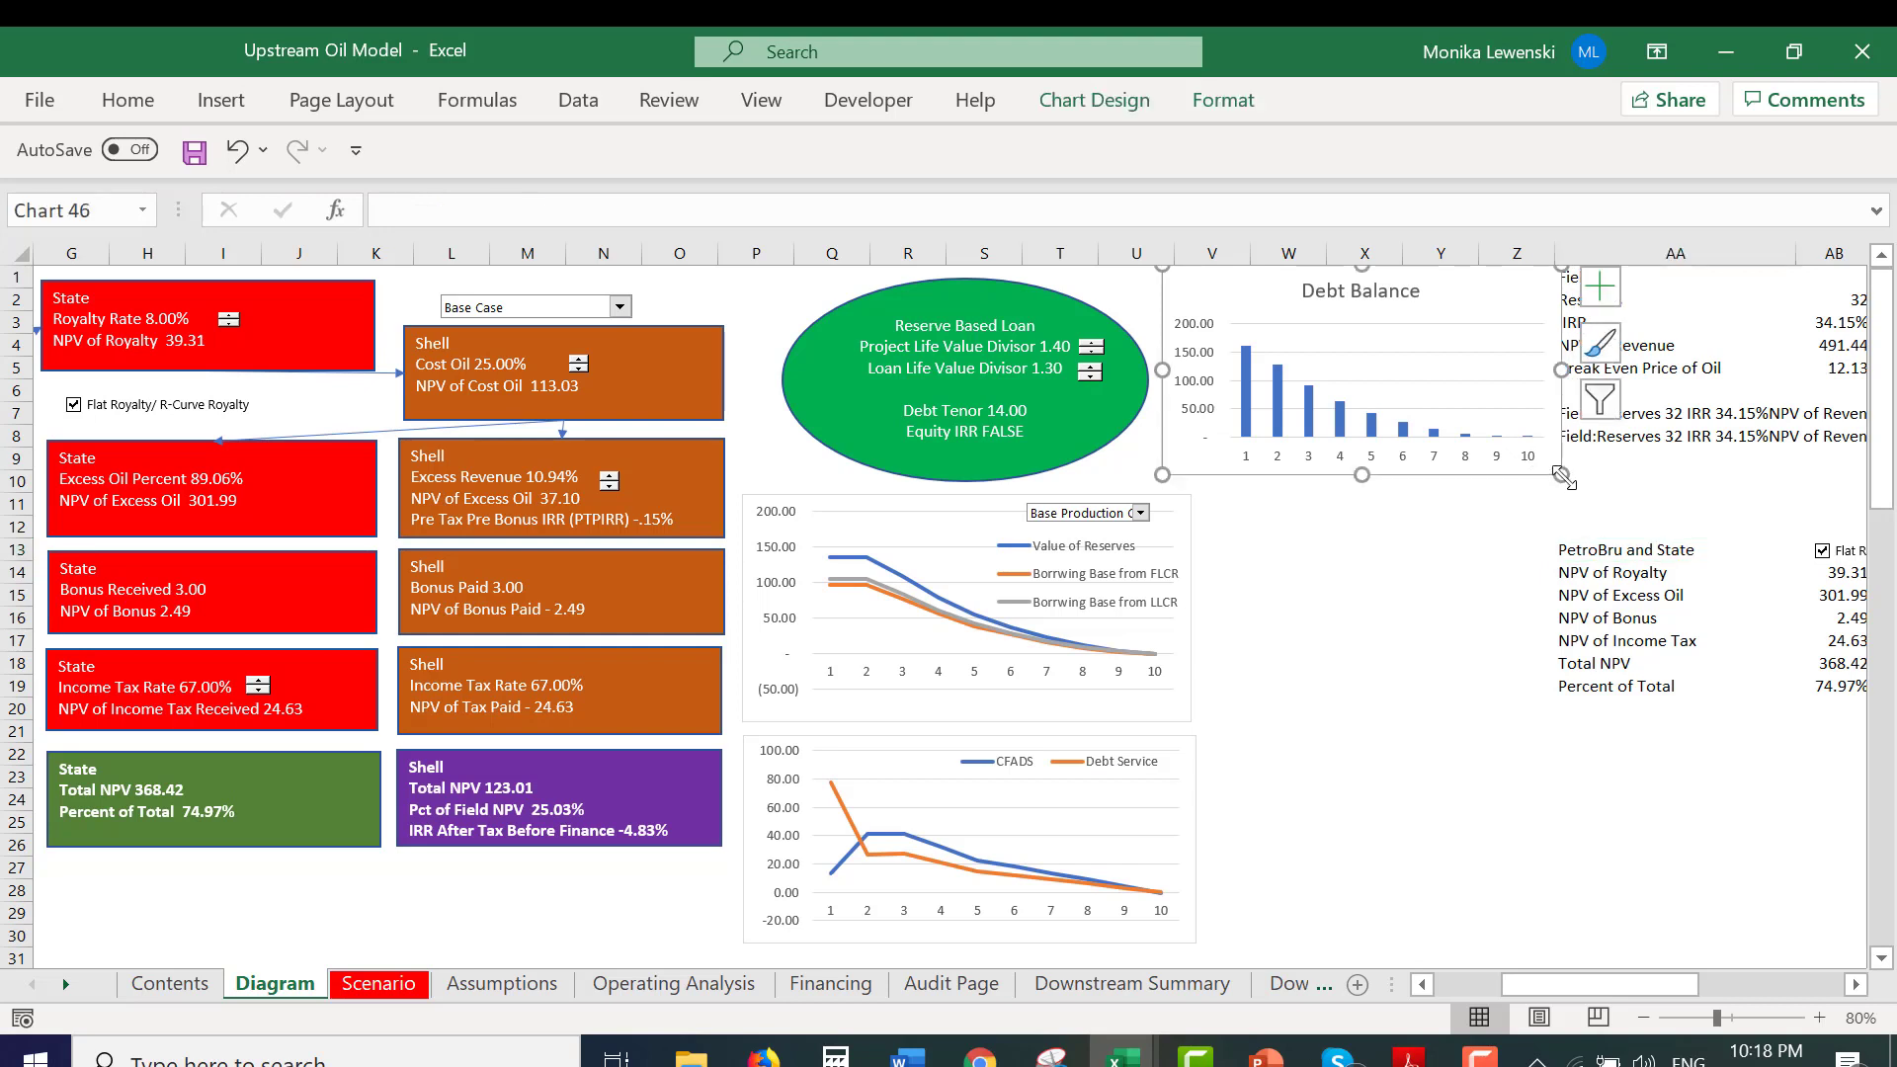
{"action": "left_click_drag", "start_coordinate": [1563, 478], "coordinate": [1466, 469]}
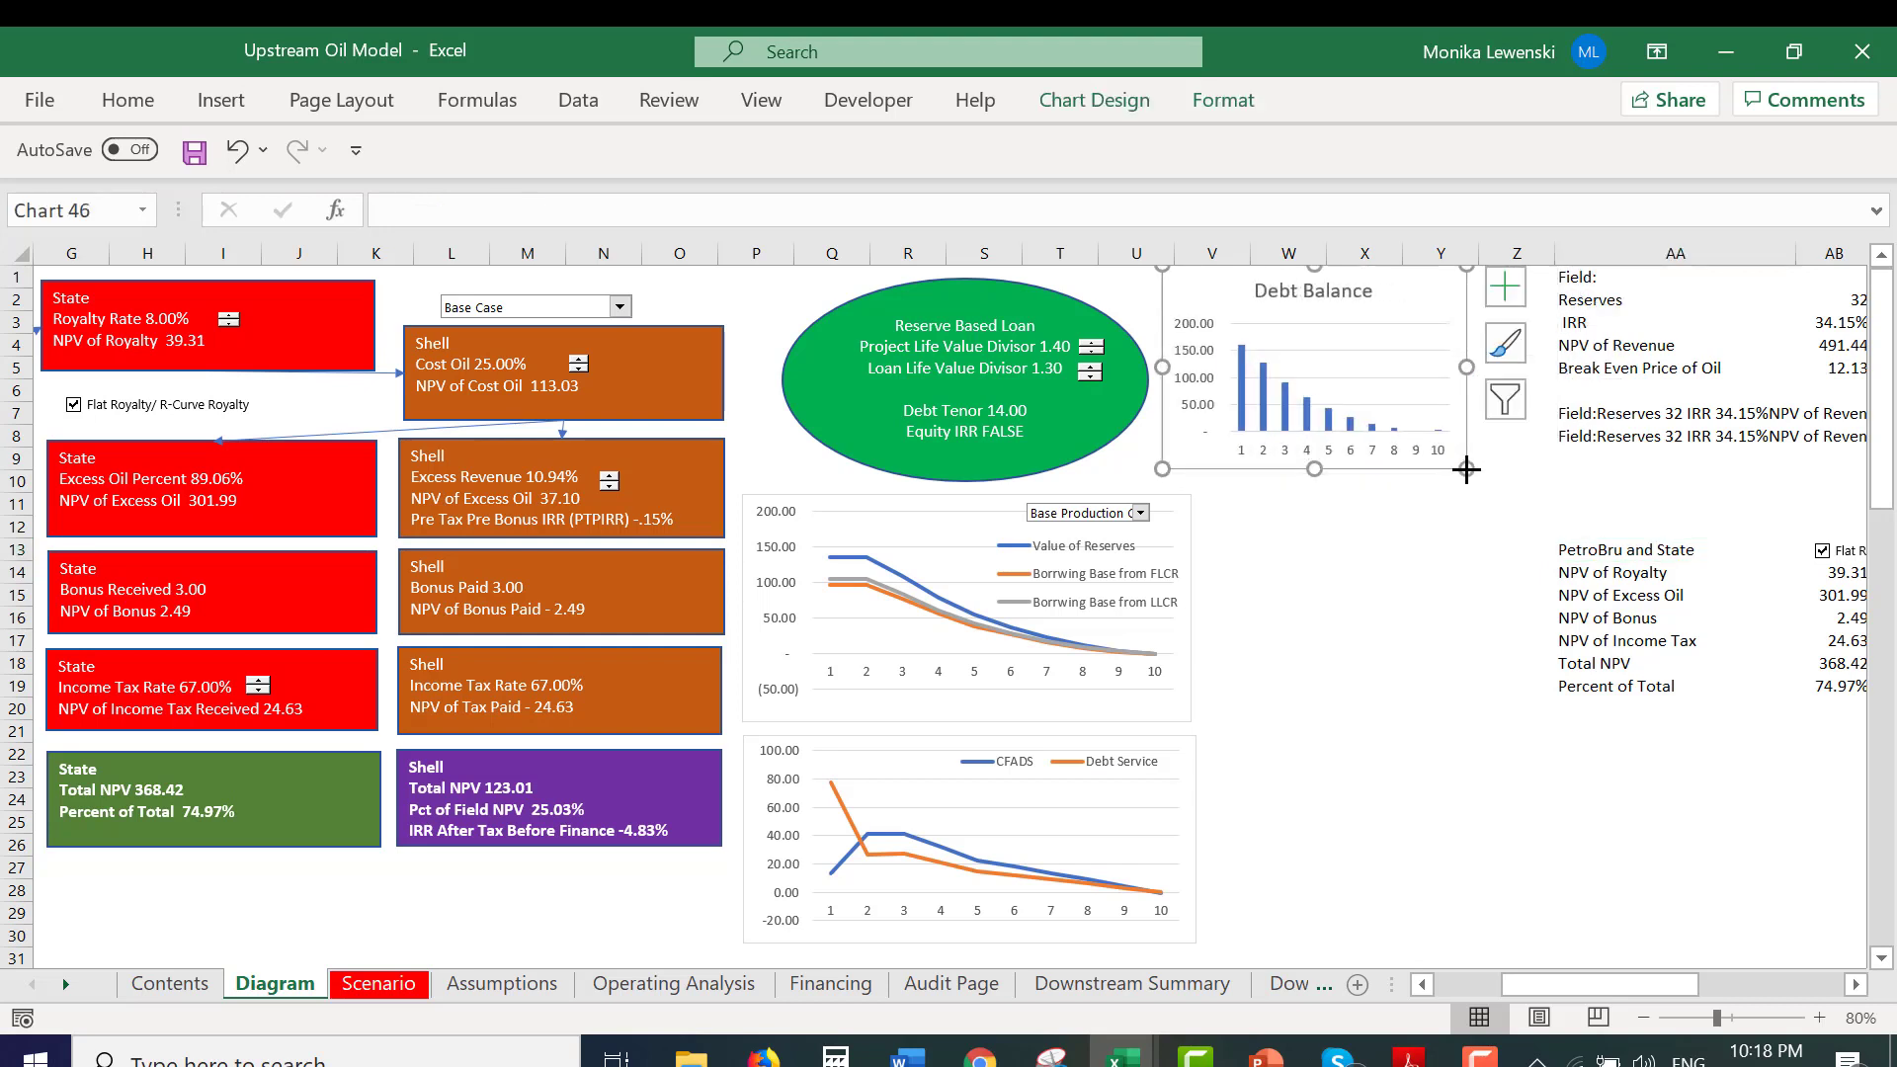
Extend the Debt Balance chart's plot area upward so the bars fill the chart height beside the title.
{"action": "left_click", "coordinate": [1312, 289]}
{"action": "left_click", "coordinate": [1311, 369]}
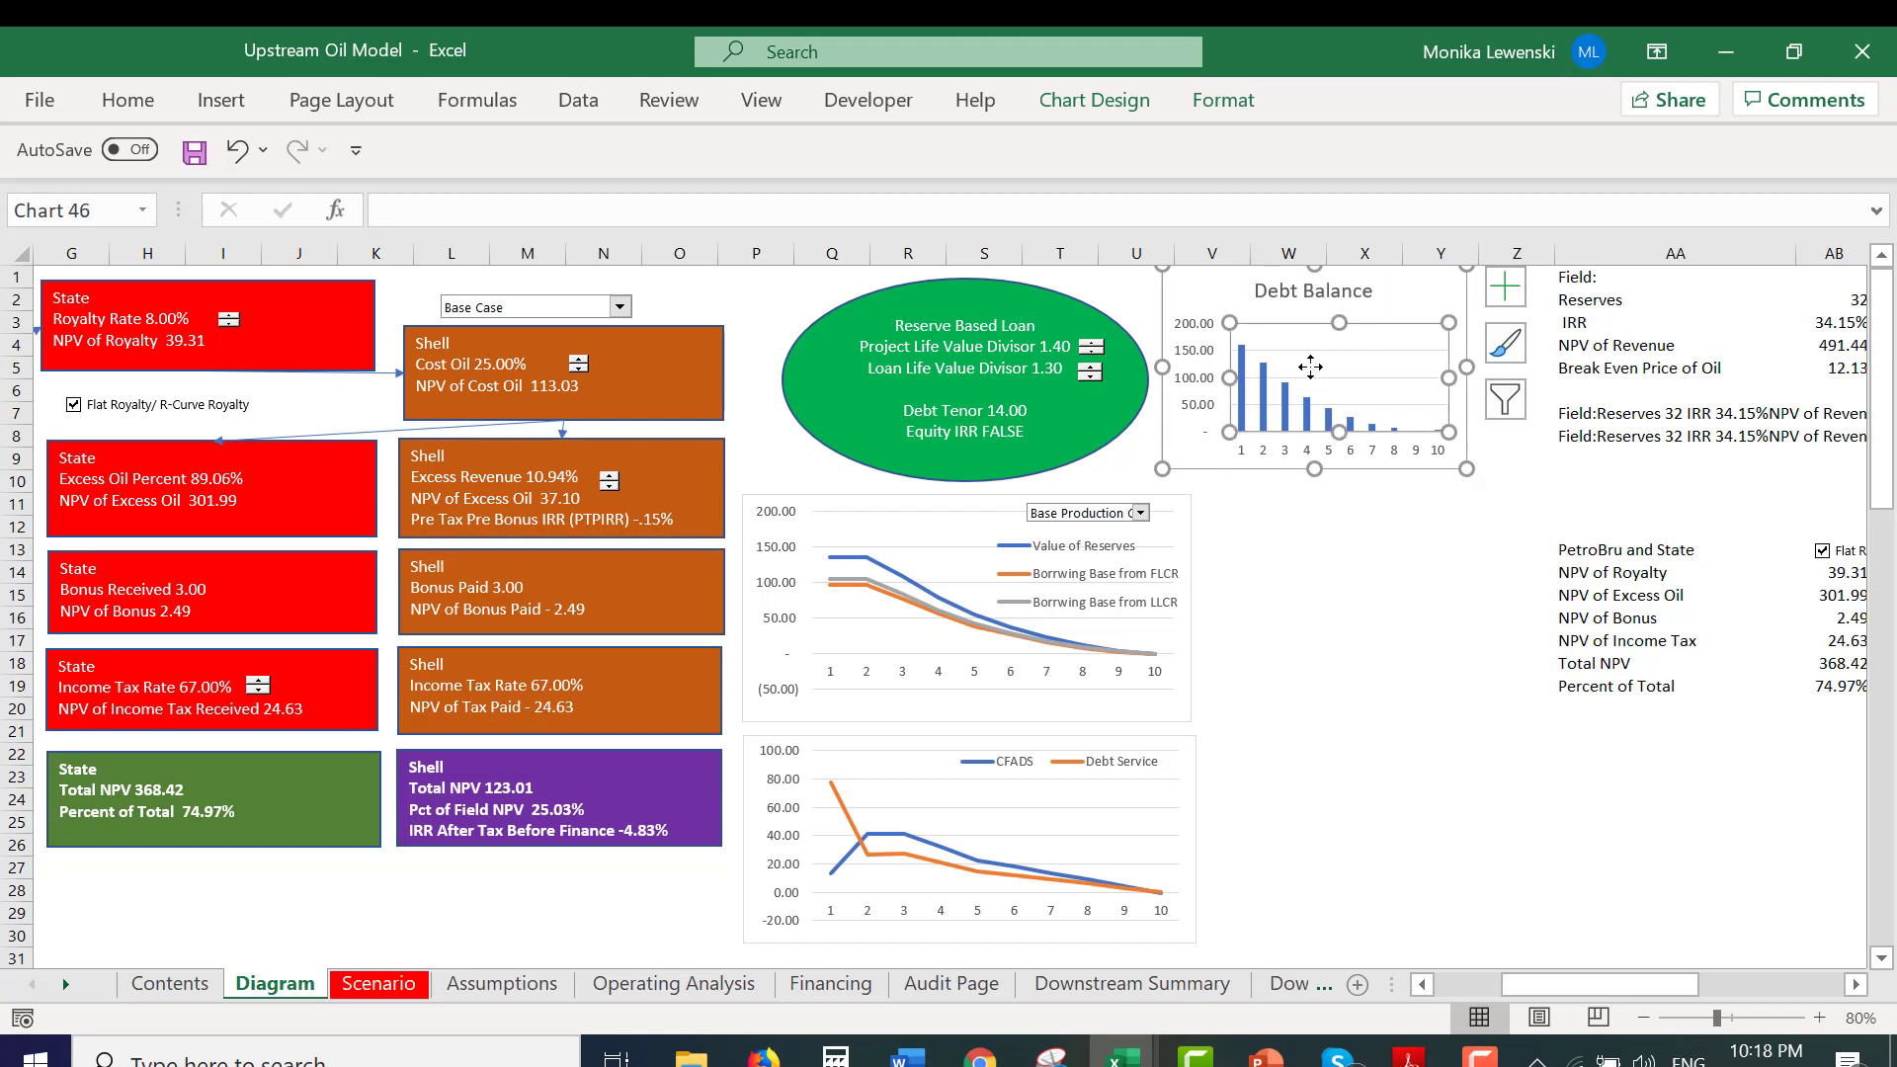
{"action": "left_click_drag", "start_coordinate": [1447, 319], "coordinate": [1445, 286]}
{"action": "left_click", "coordinate": [1322, 650]}
Lower the flat oil price scenario on the Diagram sheet to 0 to test the Debt Balance chart.
{"action": "key", "text": "Left"}
{"action": "key", "text": "Left"}
{"action": "key", "text": "Left"}
{"action": "key", "text": "Left"}
{"action": "key", "text": "Left"}
{"action": "key", "text": "Left"}
{"action": "key", "text": "Left"}
{"action": "key", "text": "Left"}
{"action": "key", "text": "Left"}
{"action": "key", "text": "Left"}
{"action": "key", "text": "Left"}
{"action": "key", "text": "Left"}
{"action": "key", "text": "Left"}
{"action": "key", "text": "Left"}
{"action": "key", "text": "Left"}
{"action": "key", "text": "Left"}
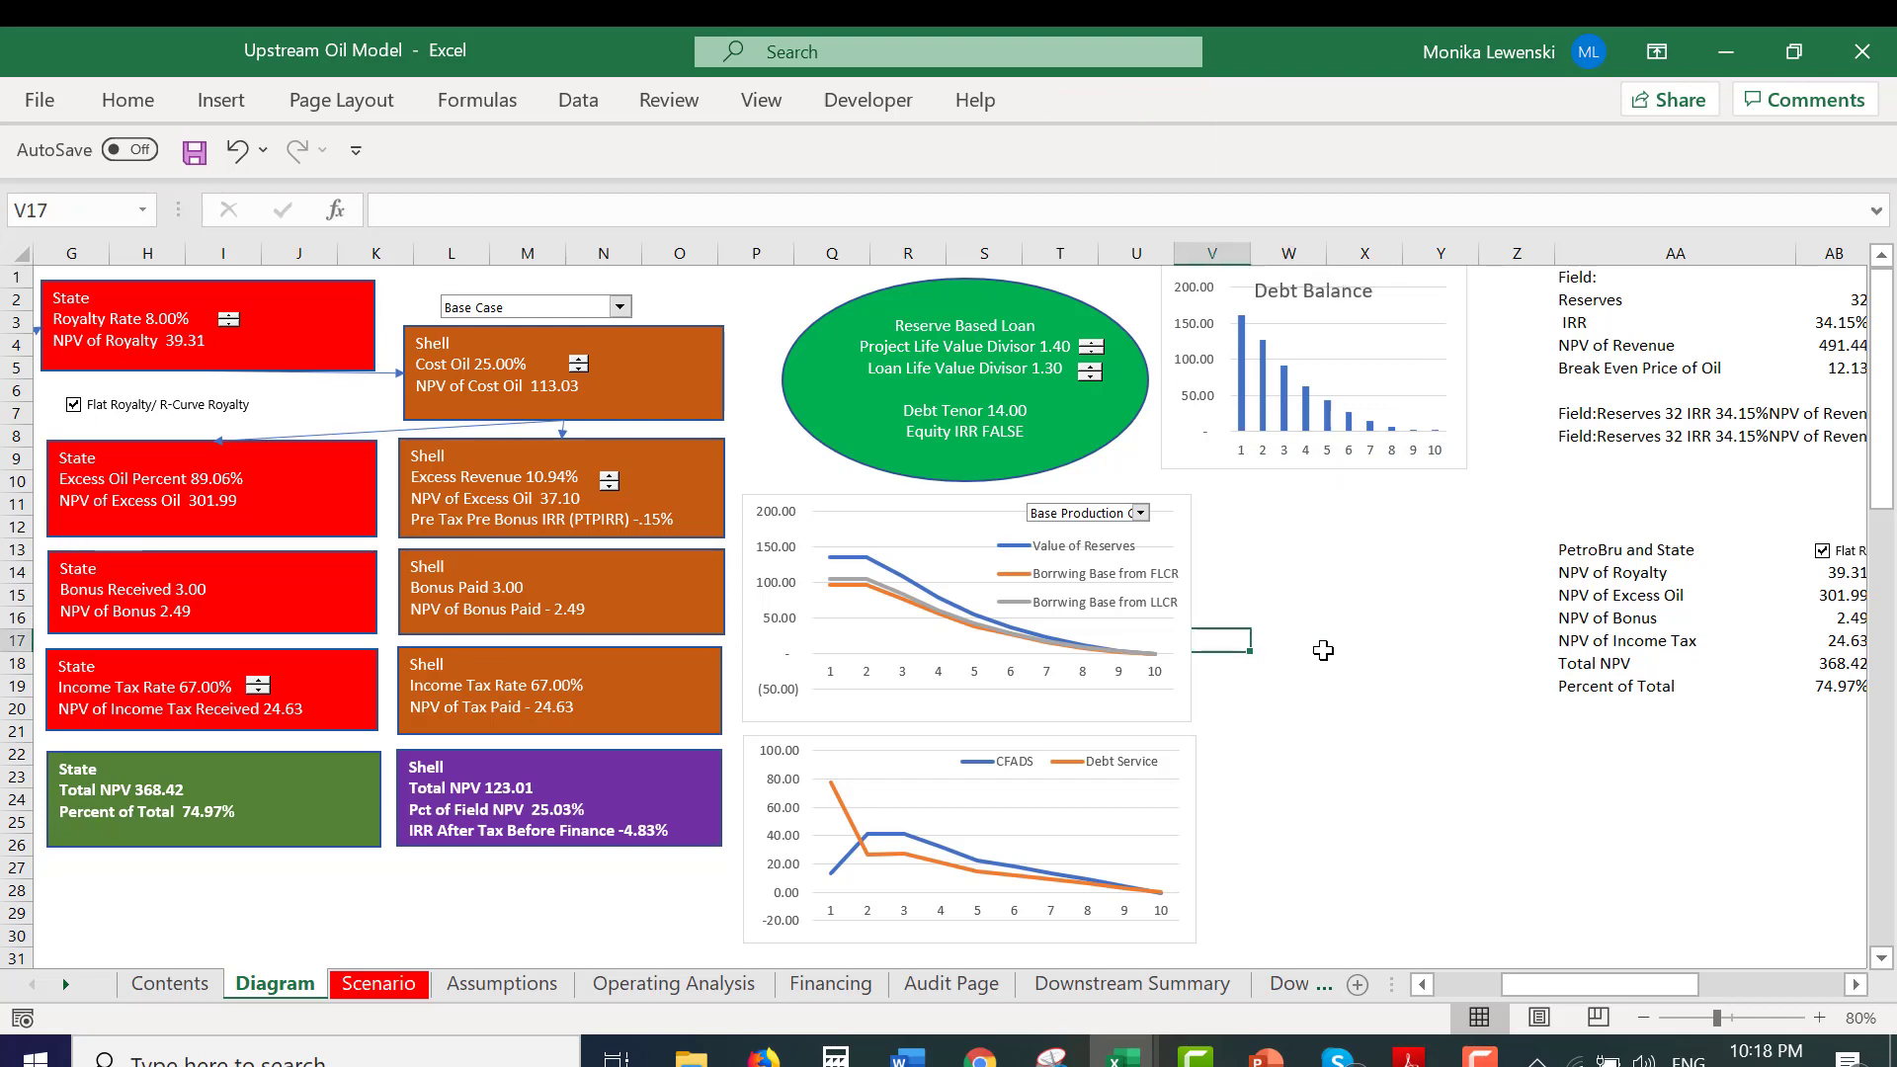
{"action": "key", "text": "Left"}
{"action": "key", "text": "Left"}
{"action": "key", "text": "Left"}
{"action": "key", "text": "Left"}
{"action": "key", "text": "Left"}
{"action": "key", "text": "Left"}
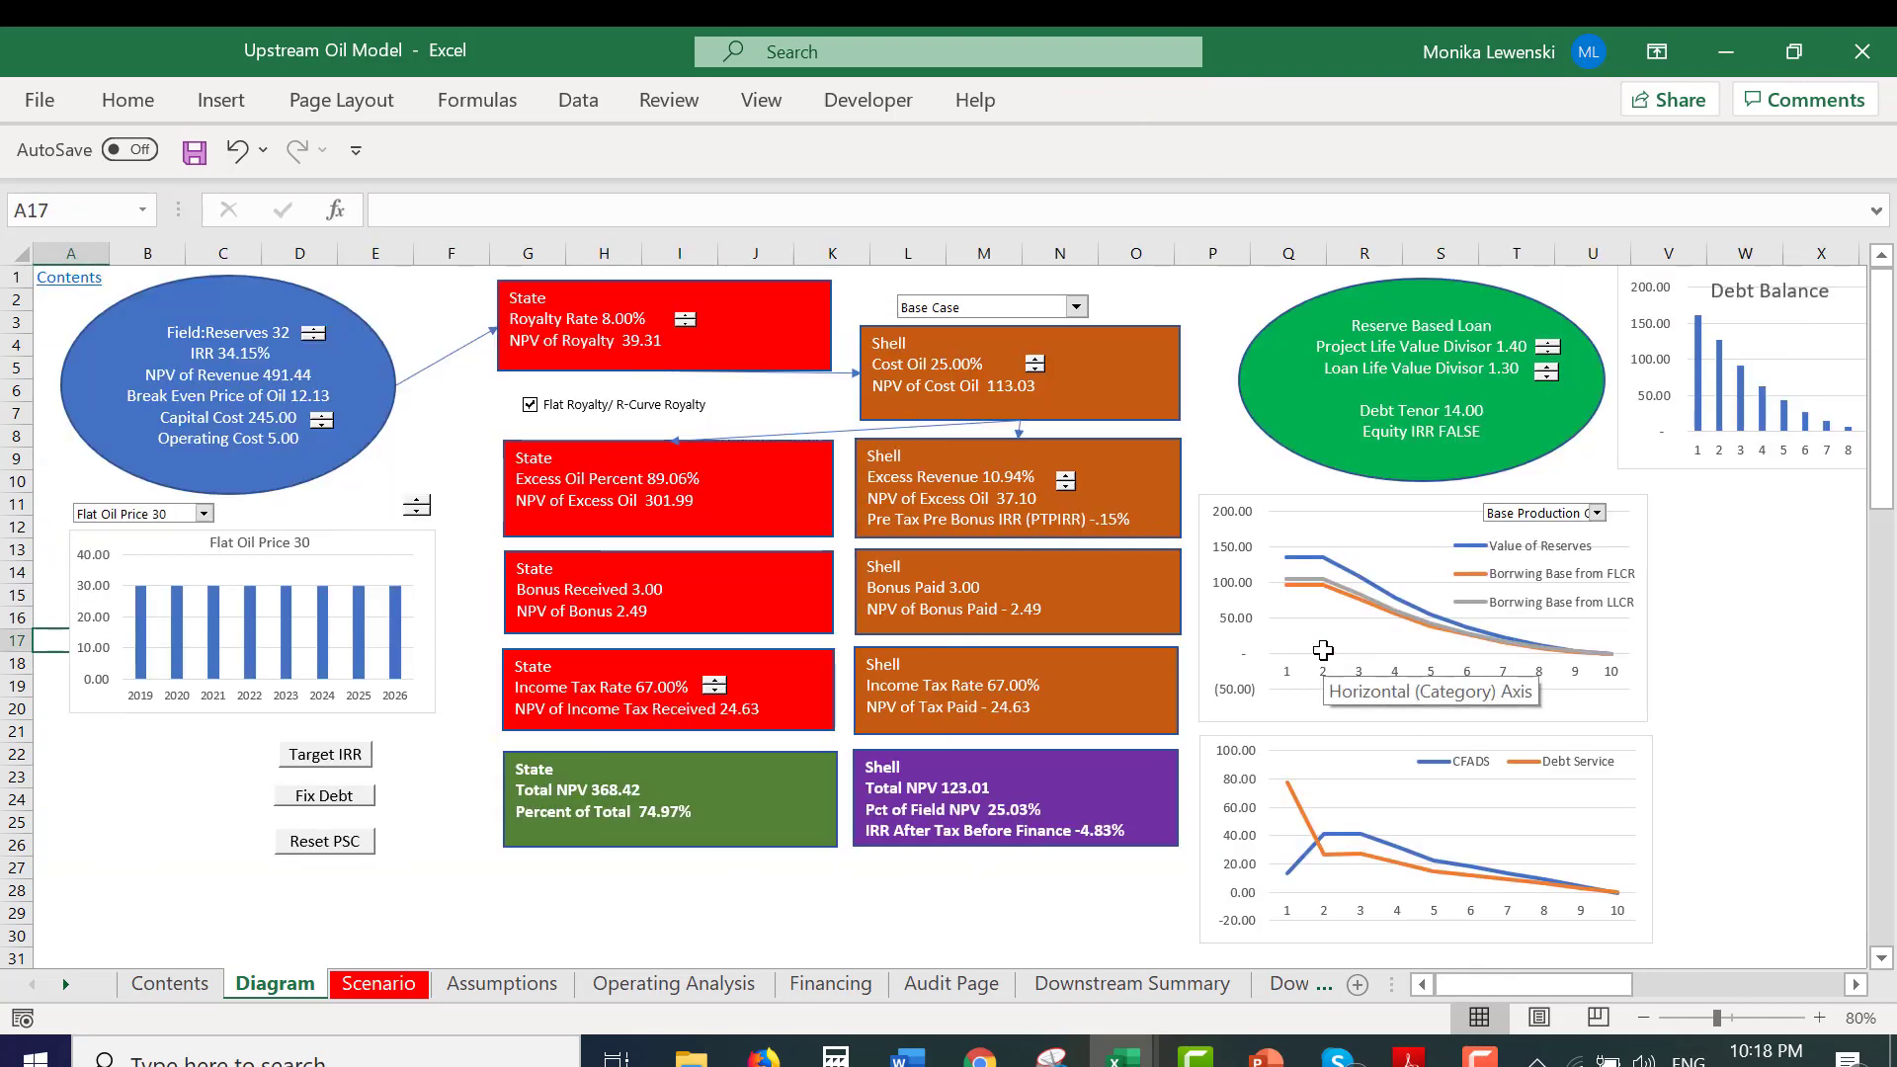
{"action": "left_click", "coordinate": [205, 515]}
{"action": "left_click", "coordinate": [204, 517]}
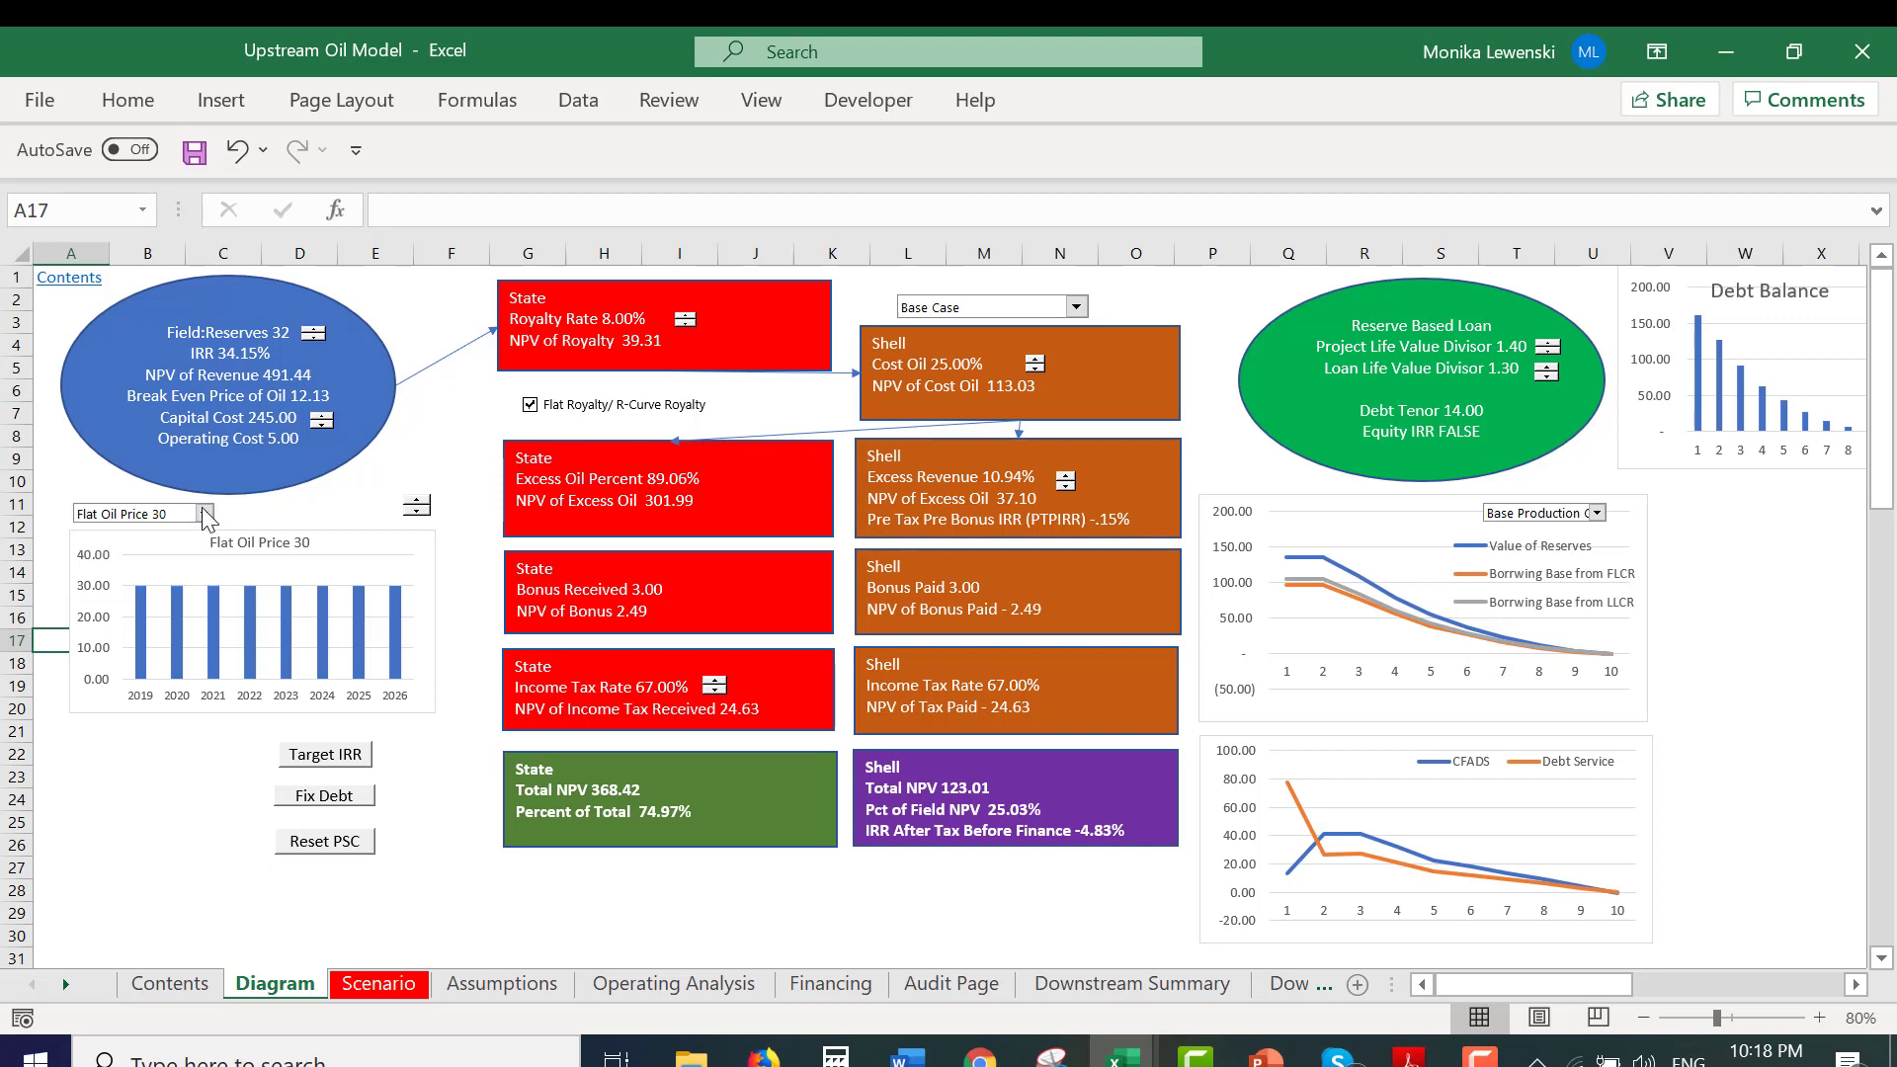
{"action": "left_click", "coordinate": [416, 517]}
{"action": "left_click", "coordinate": [416, 517]}
{"action": "left_click", "coordinate": [416, 517]}
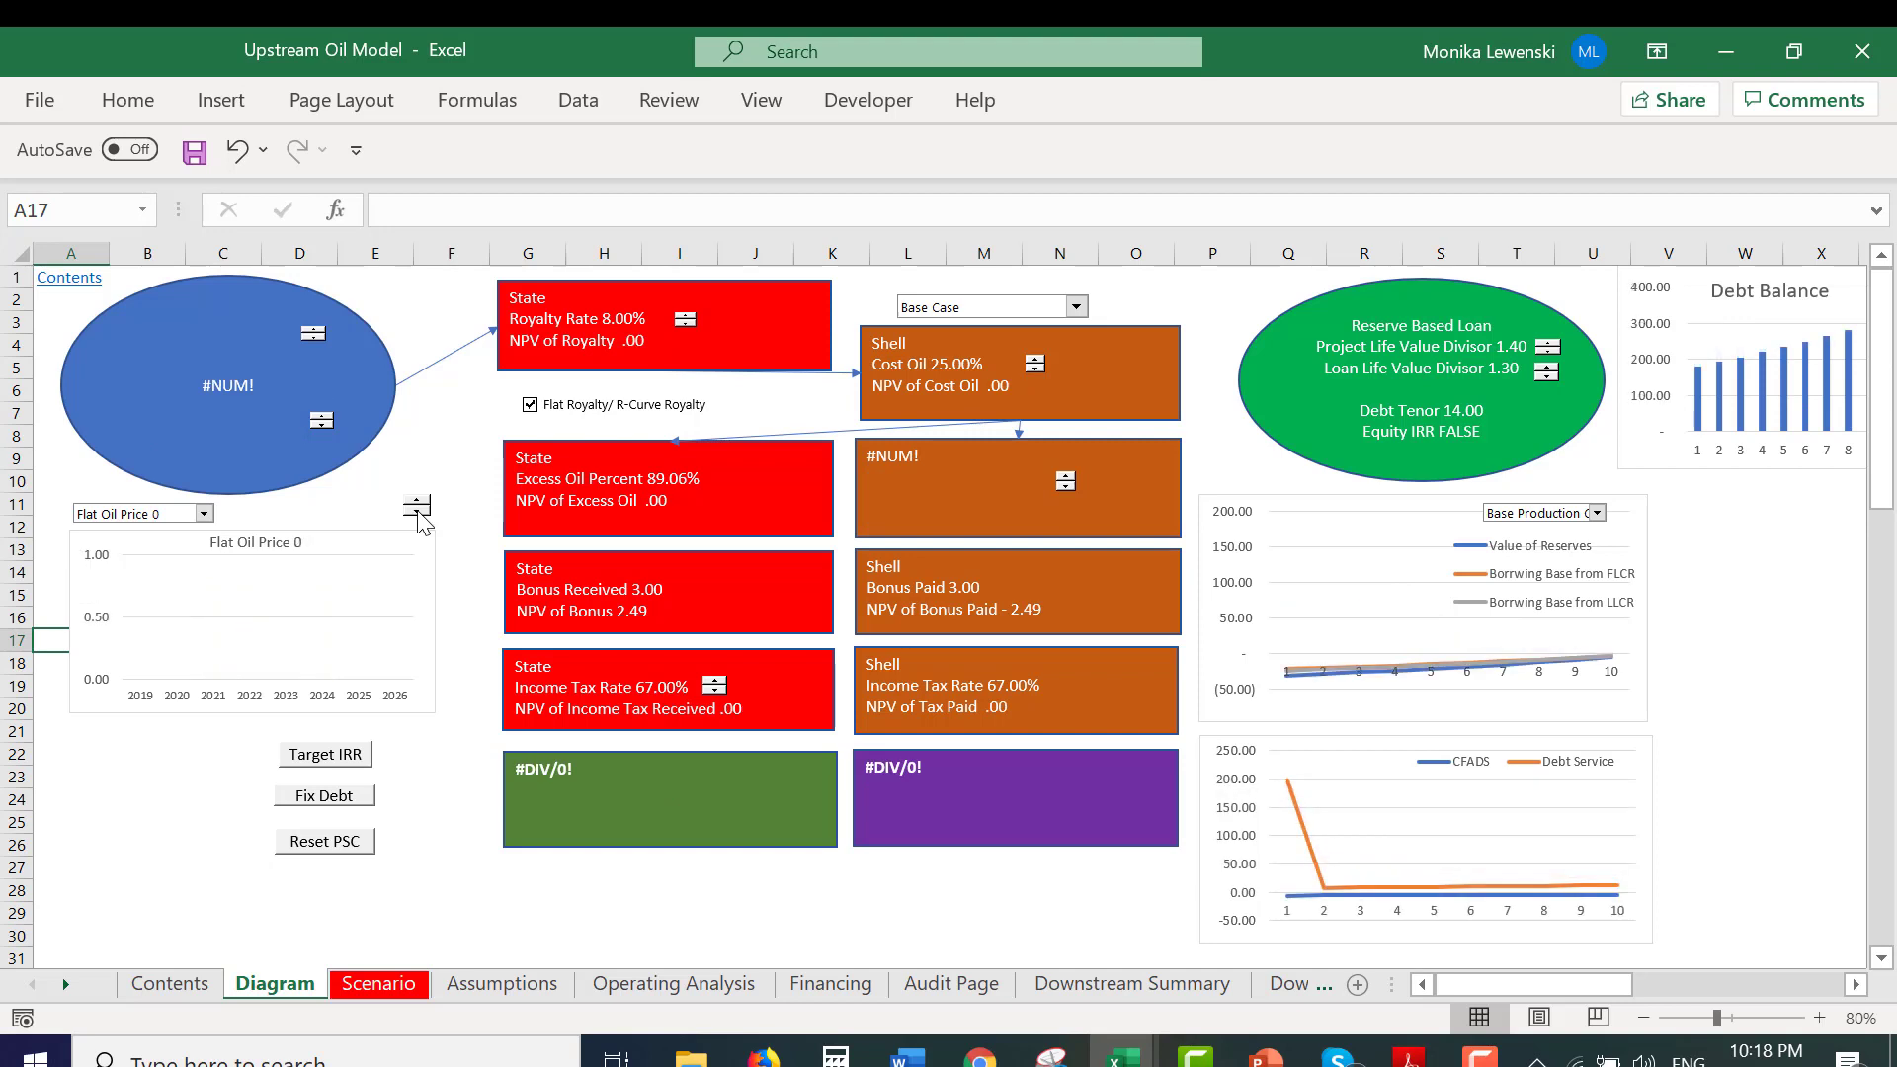
Raise the flat oil price scenario through 10 and 20 to 30.
{"action": "left_click", "coordinate": [417, 506]}
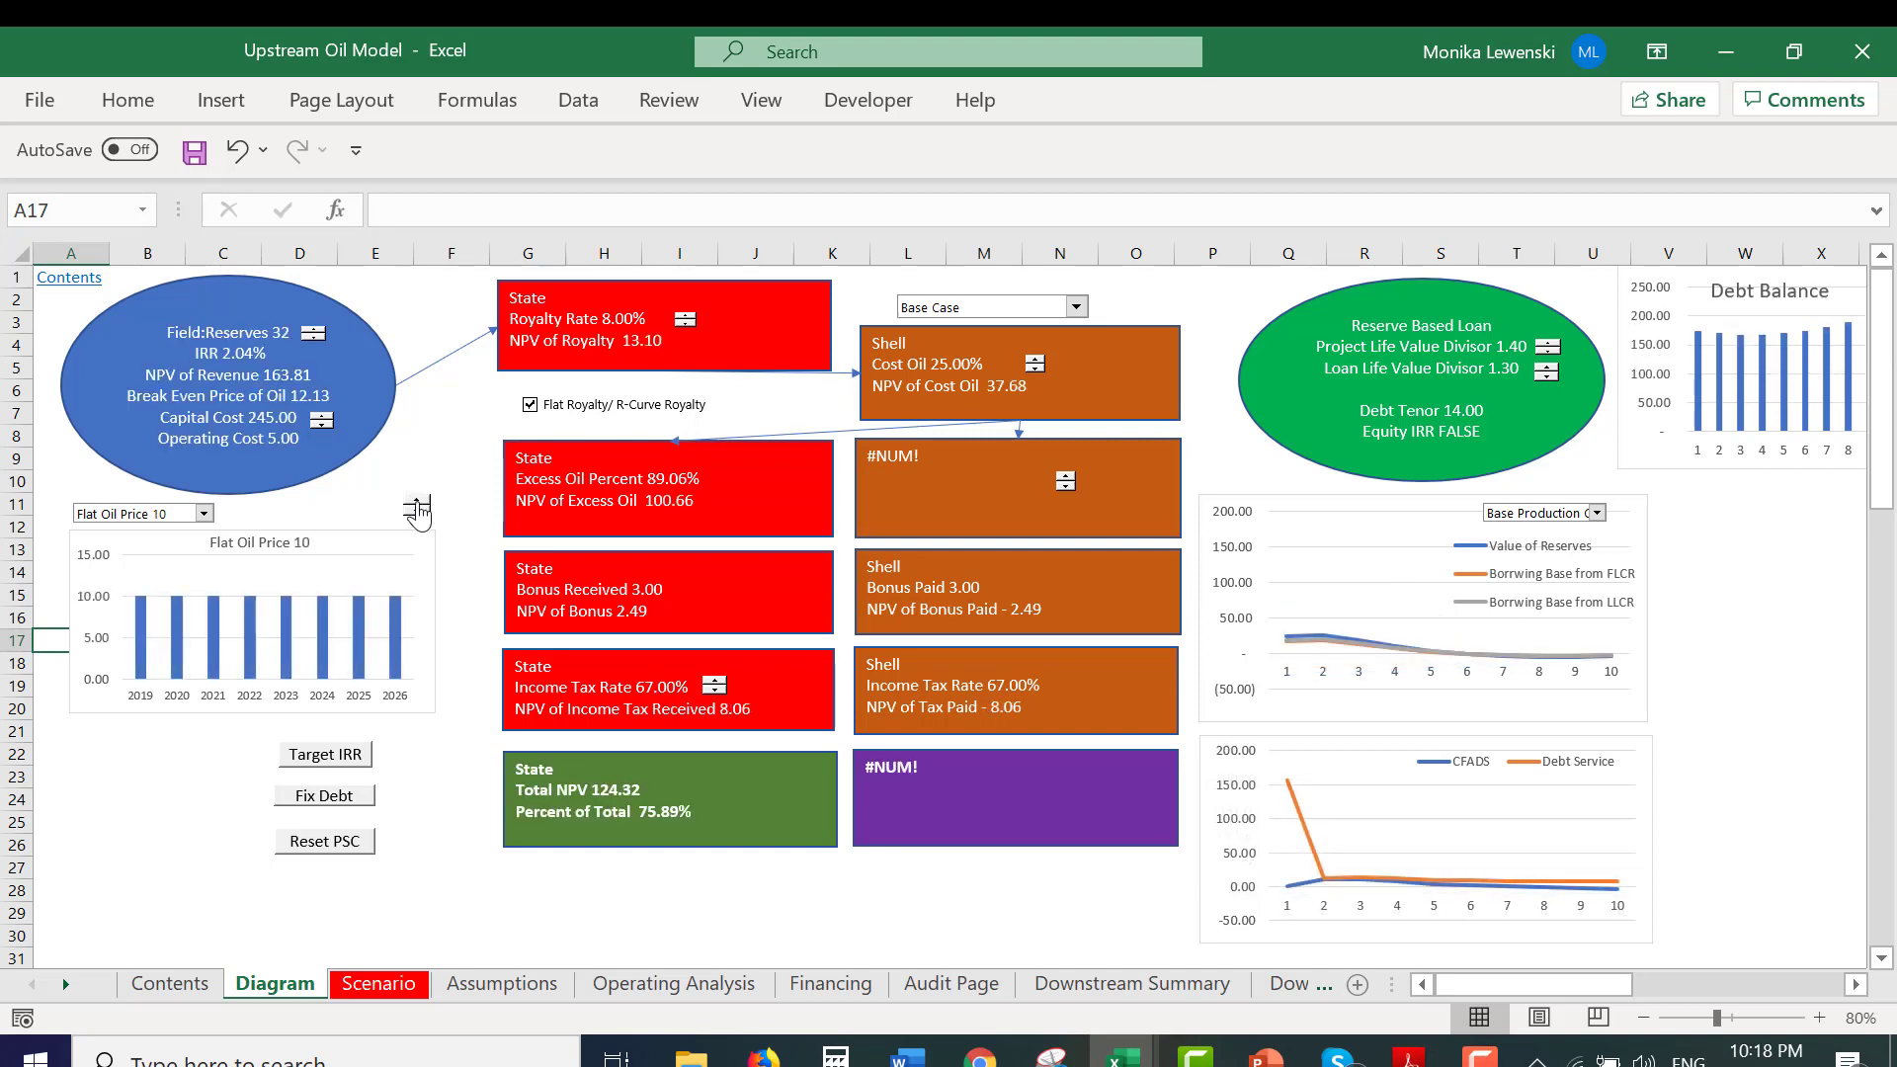
{"action": "left_click", "coordinate": [417, 506]}
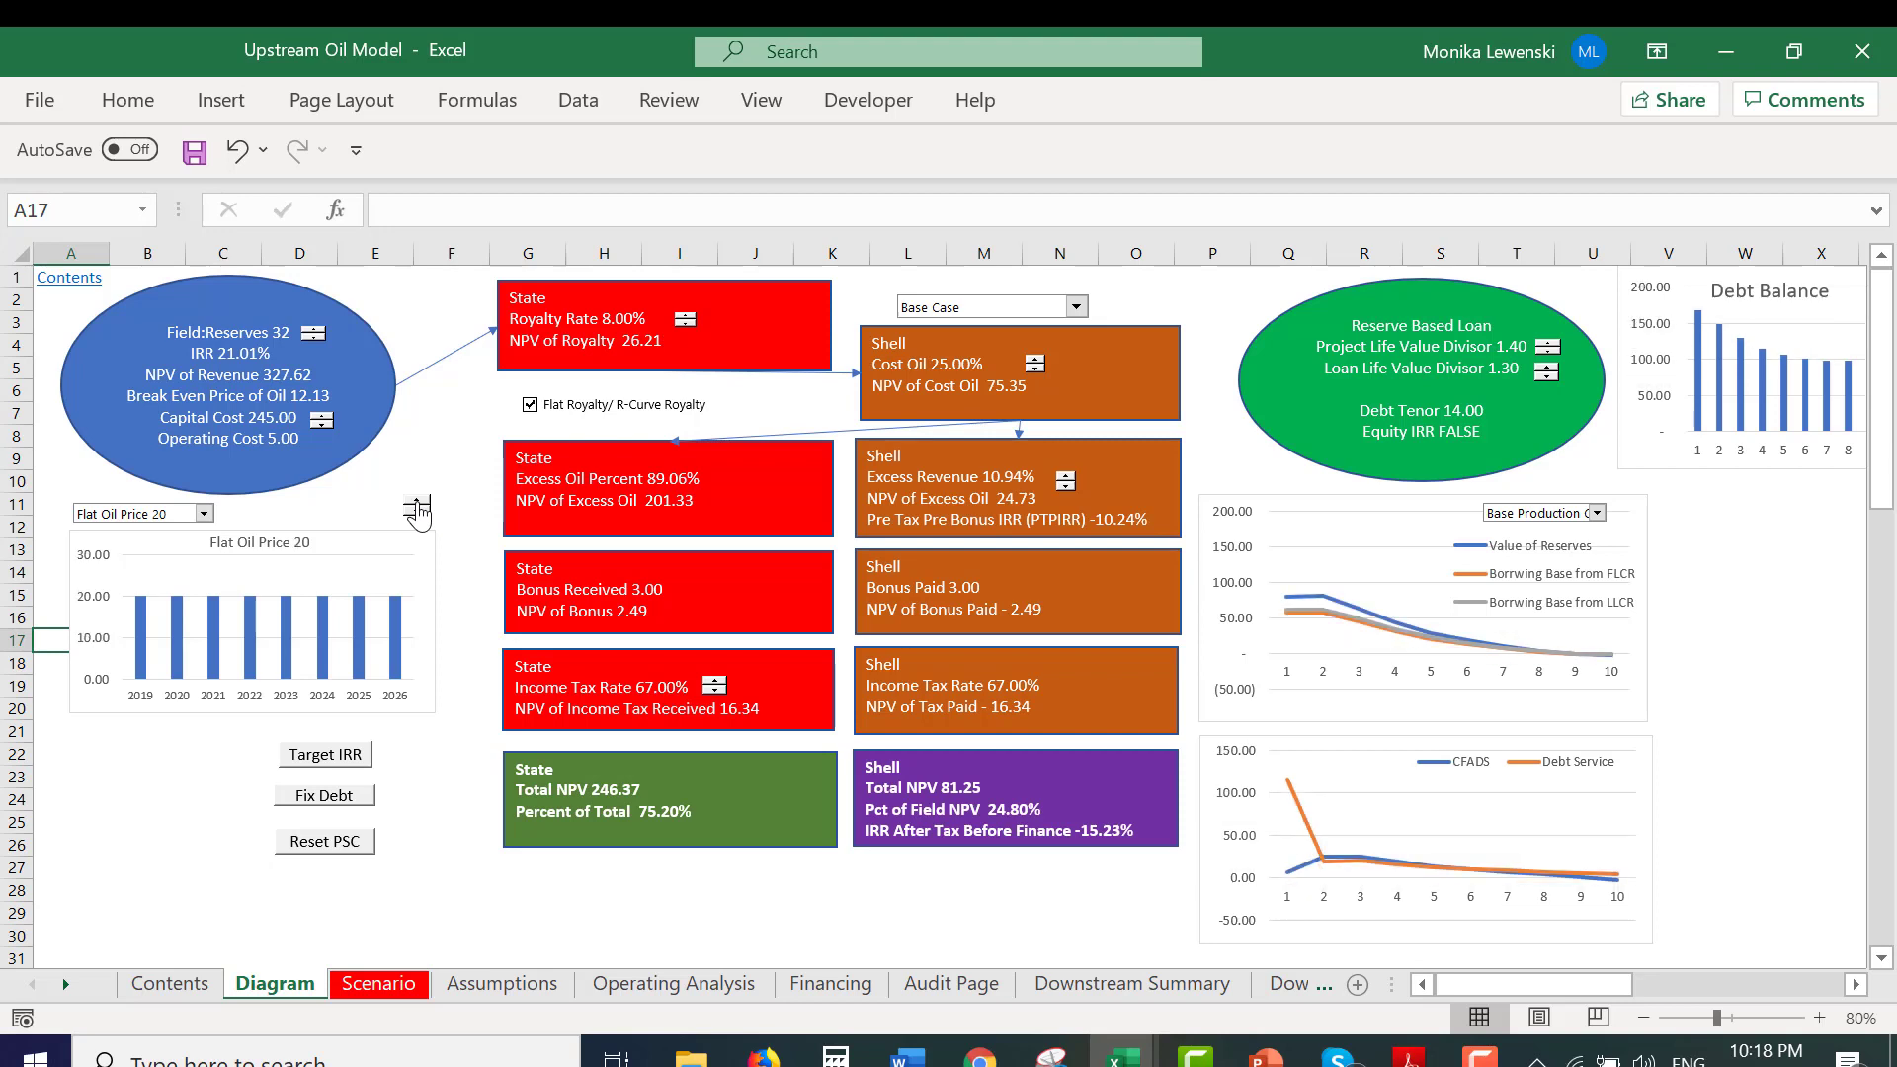
{"action": "left_click", "coordinate": [417, 506]}
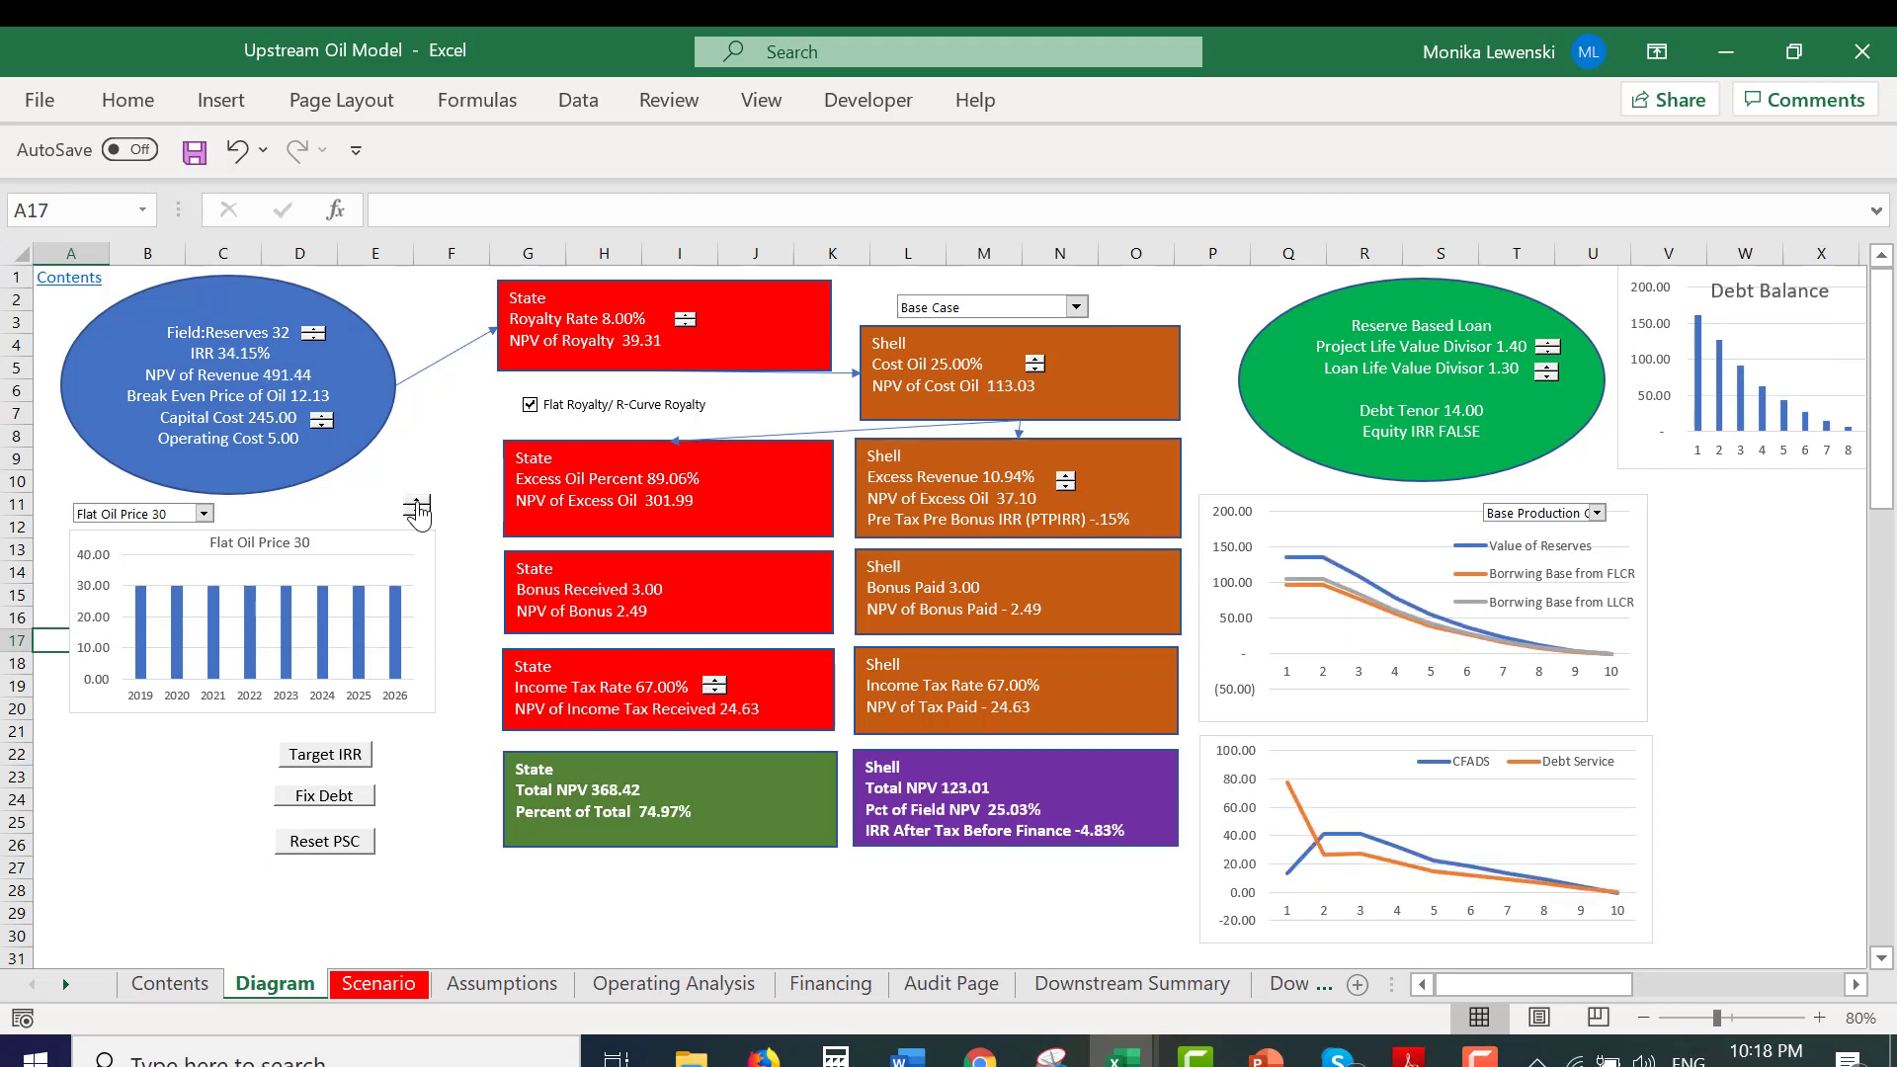
{"action": "right_click", "coordinate": [416, 509]}
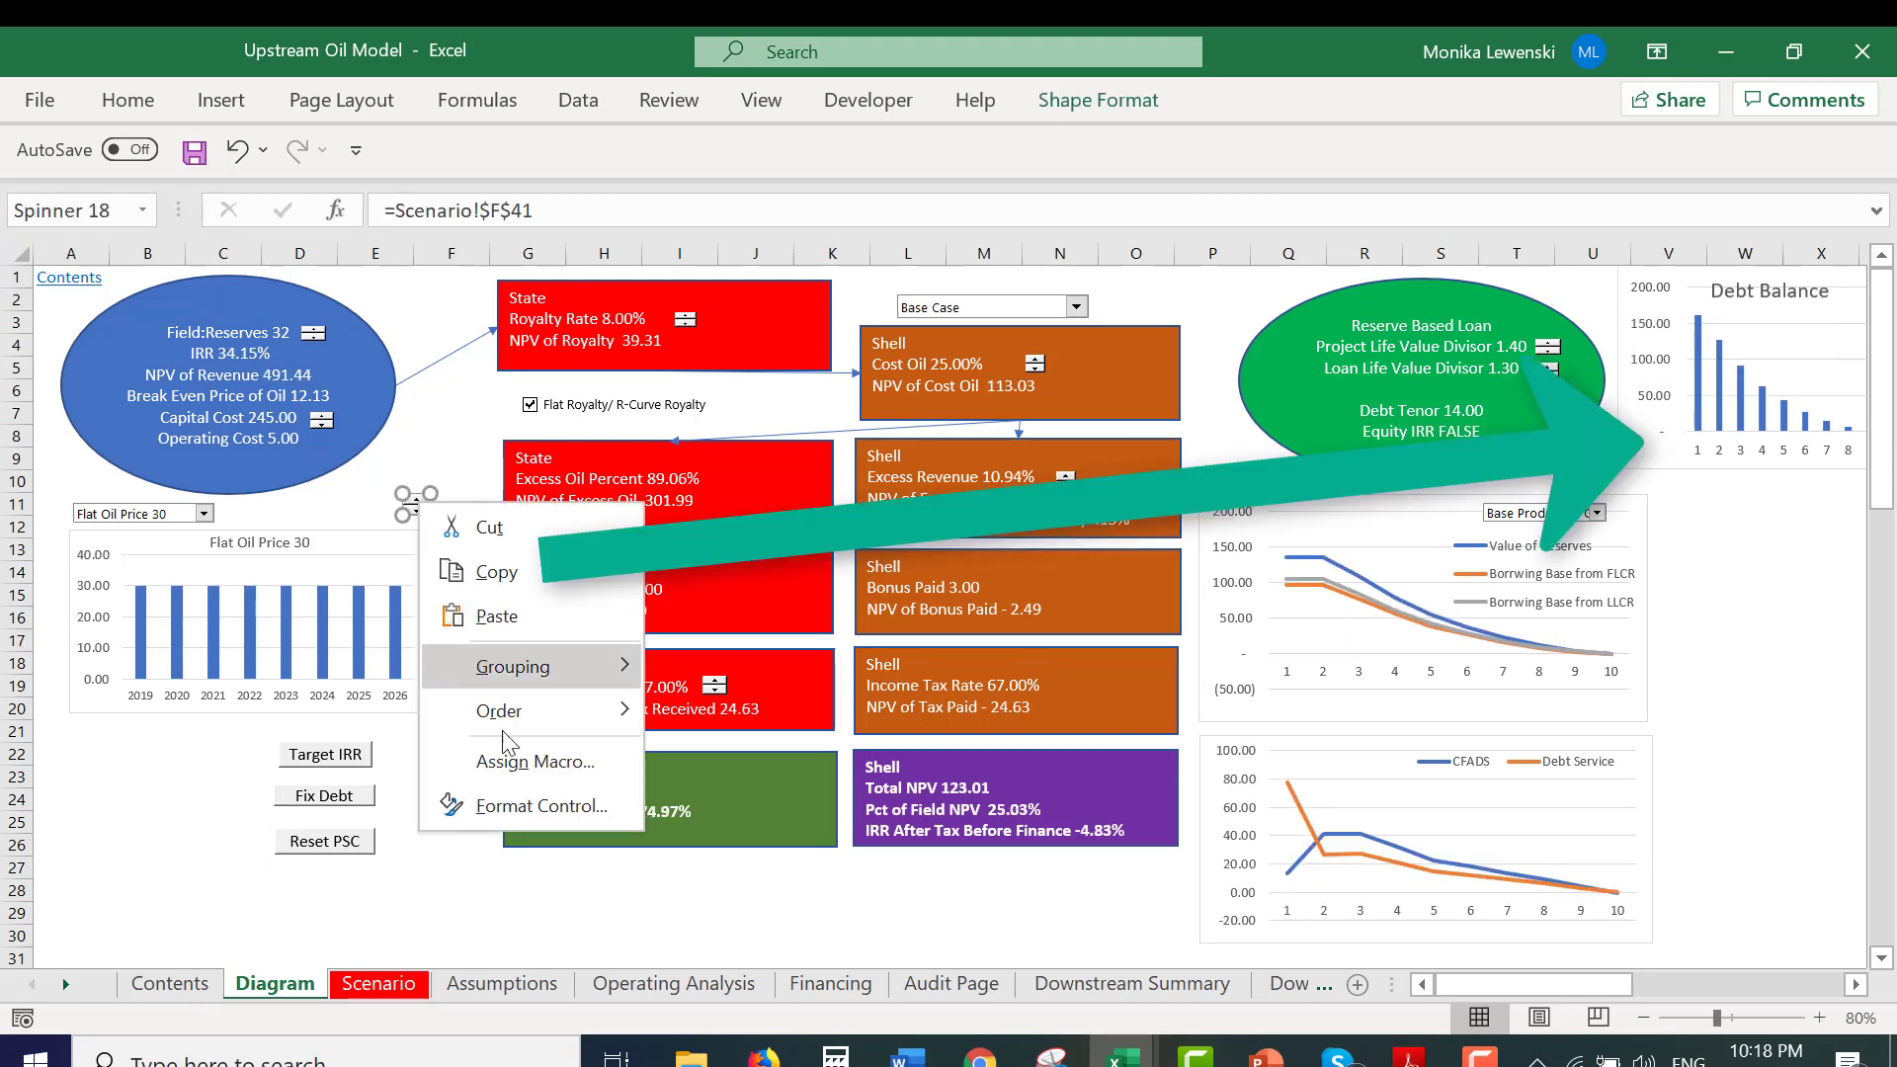
{"action": "left_click", "coordinate": [488, 765]}
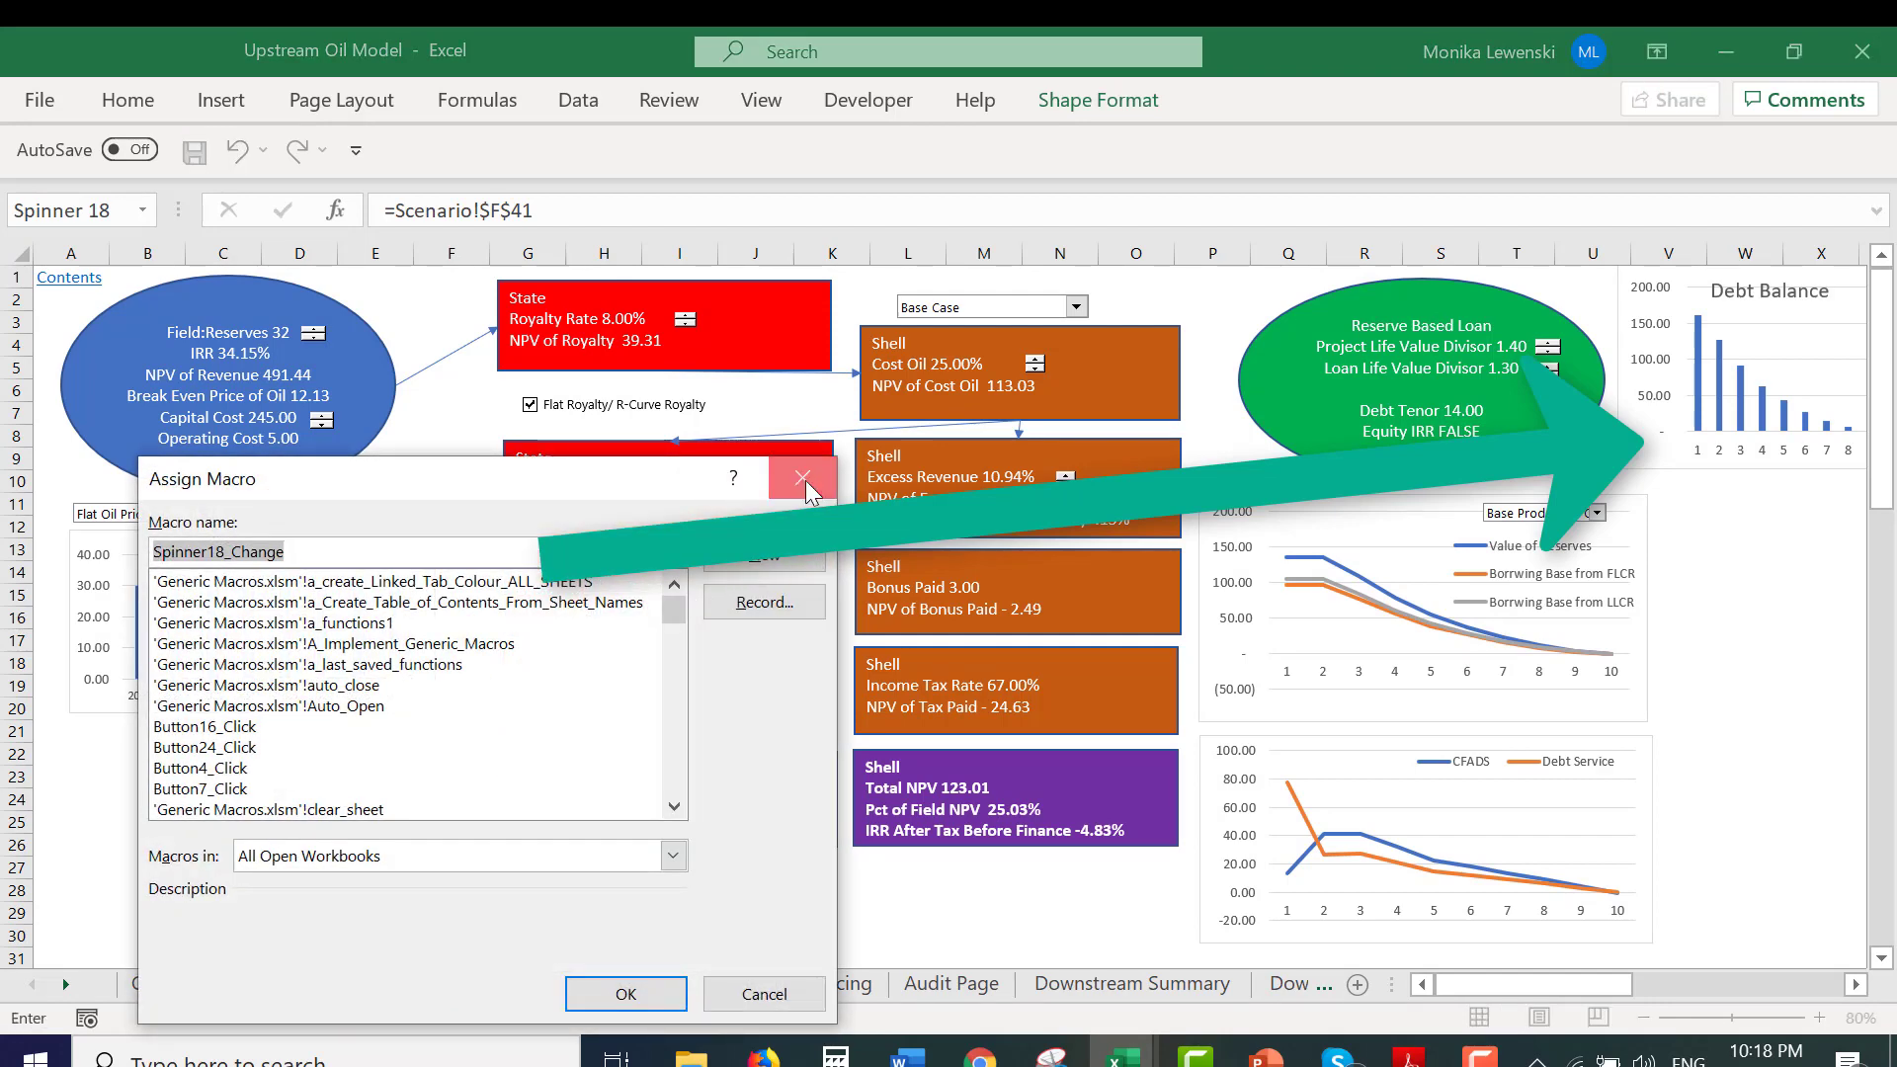
{"action": "left_click", "coordinate": [802, 478]}
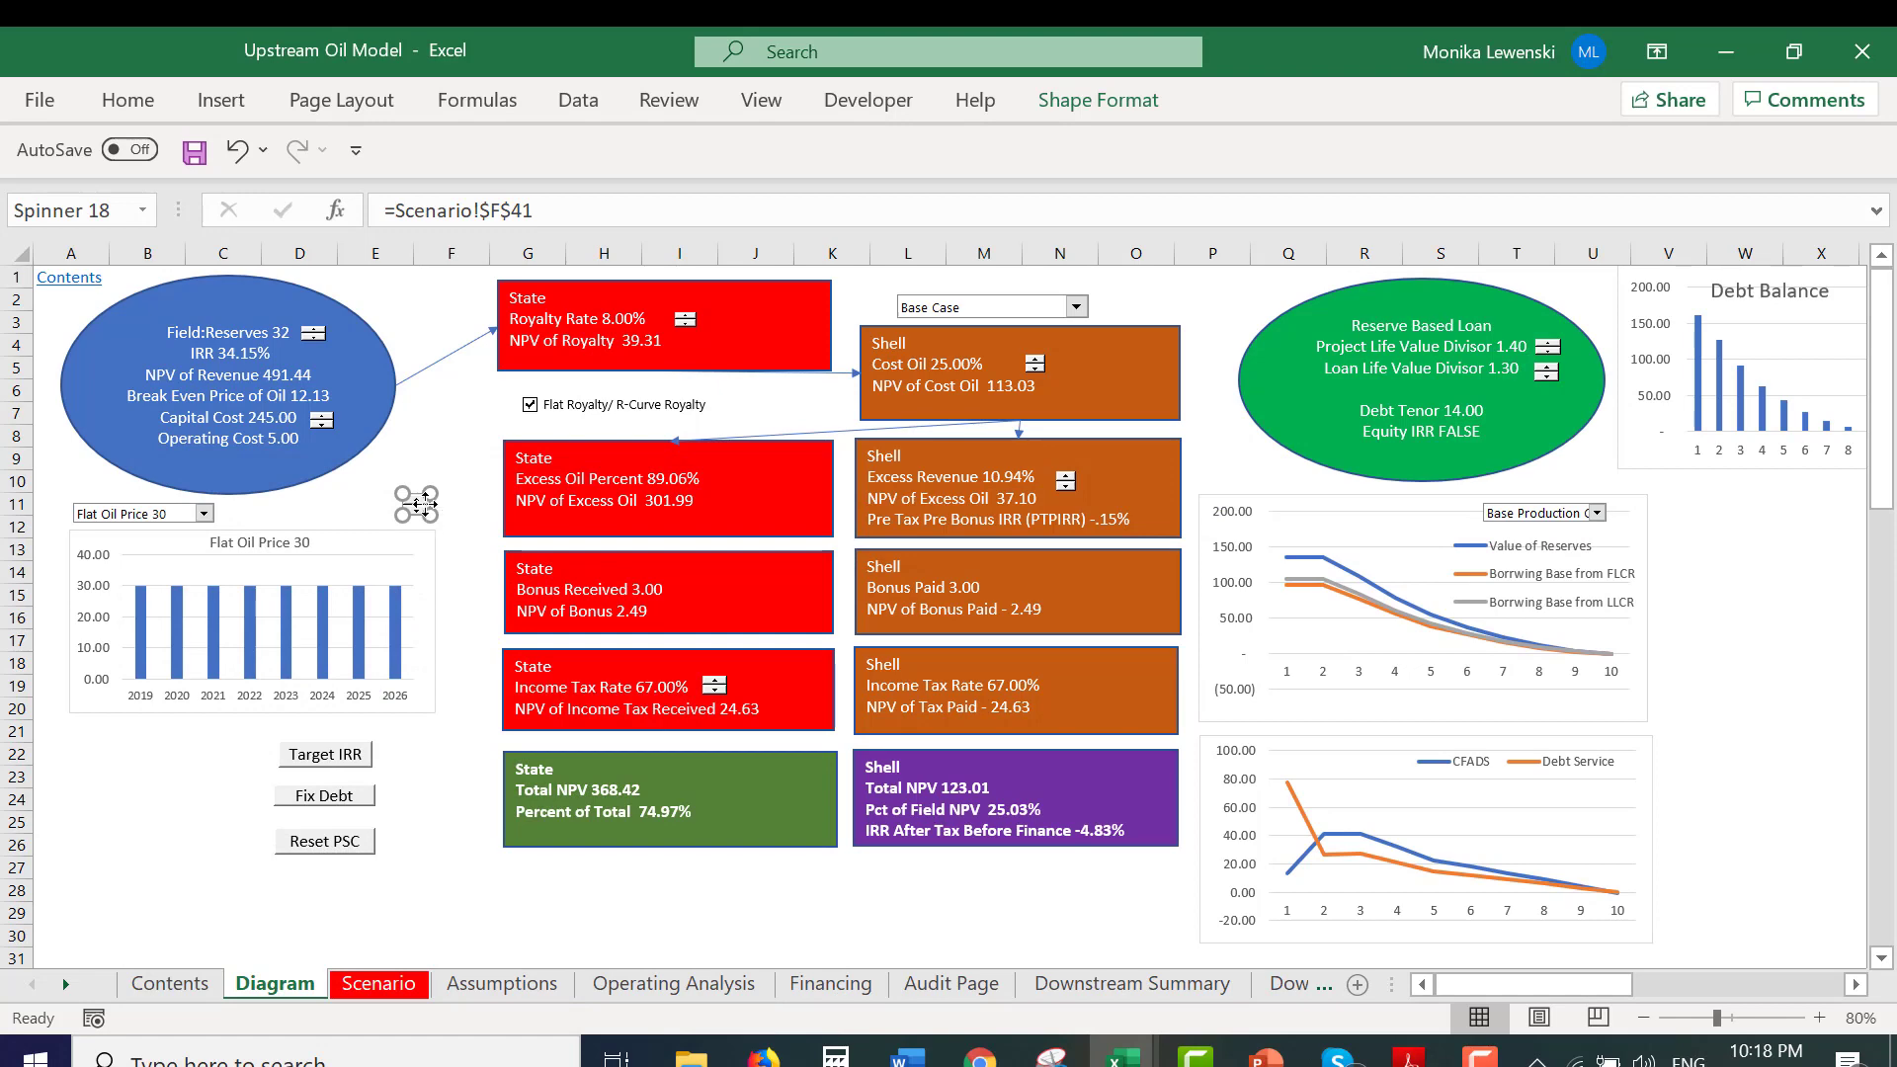
Set the incremental change of the flat oil price spinner to 1.
{"action": "right_click", "coordinate": [419, 505]}
{"action": "left_click", "coordinate": [480, 805]}
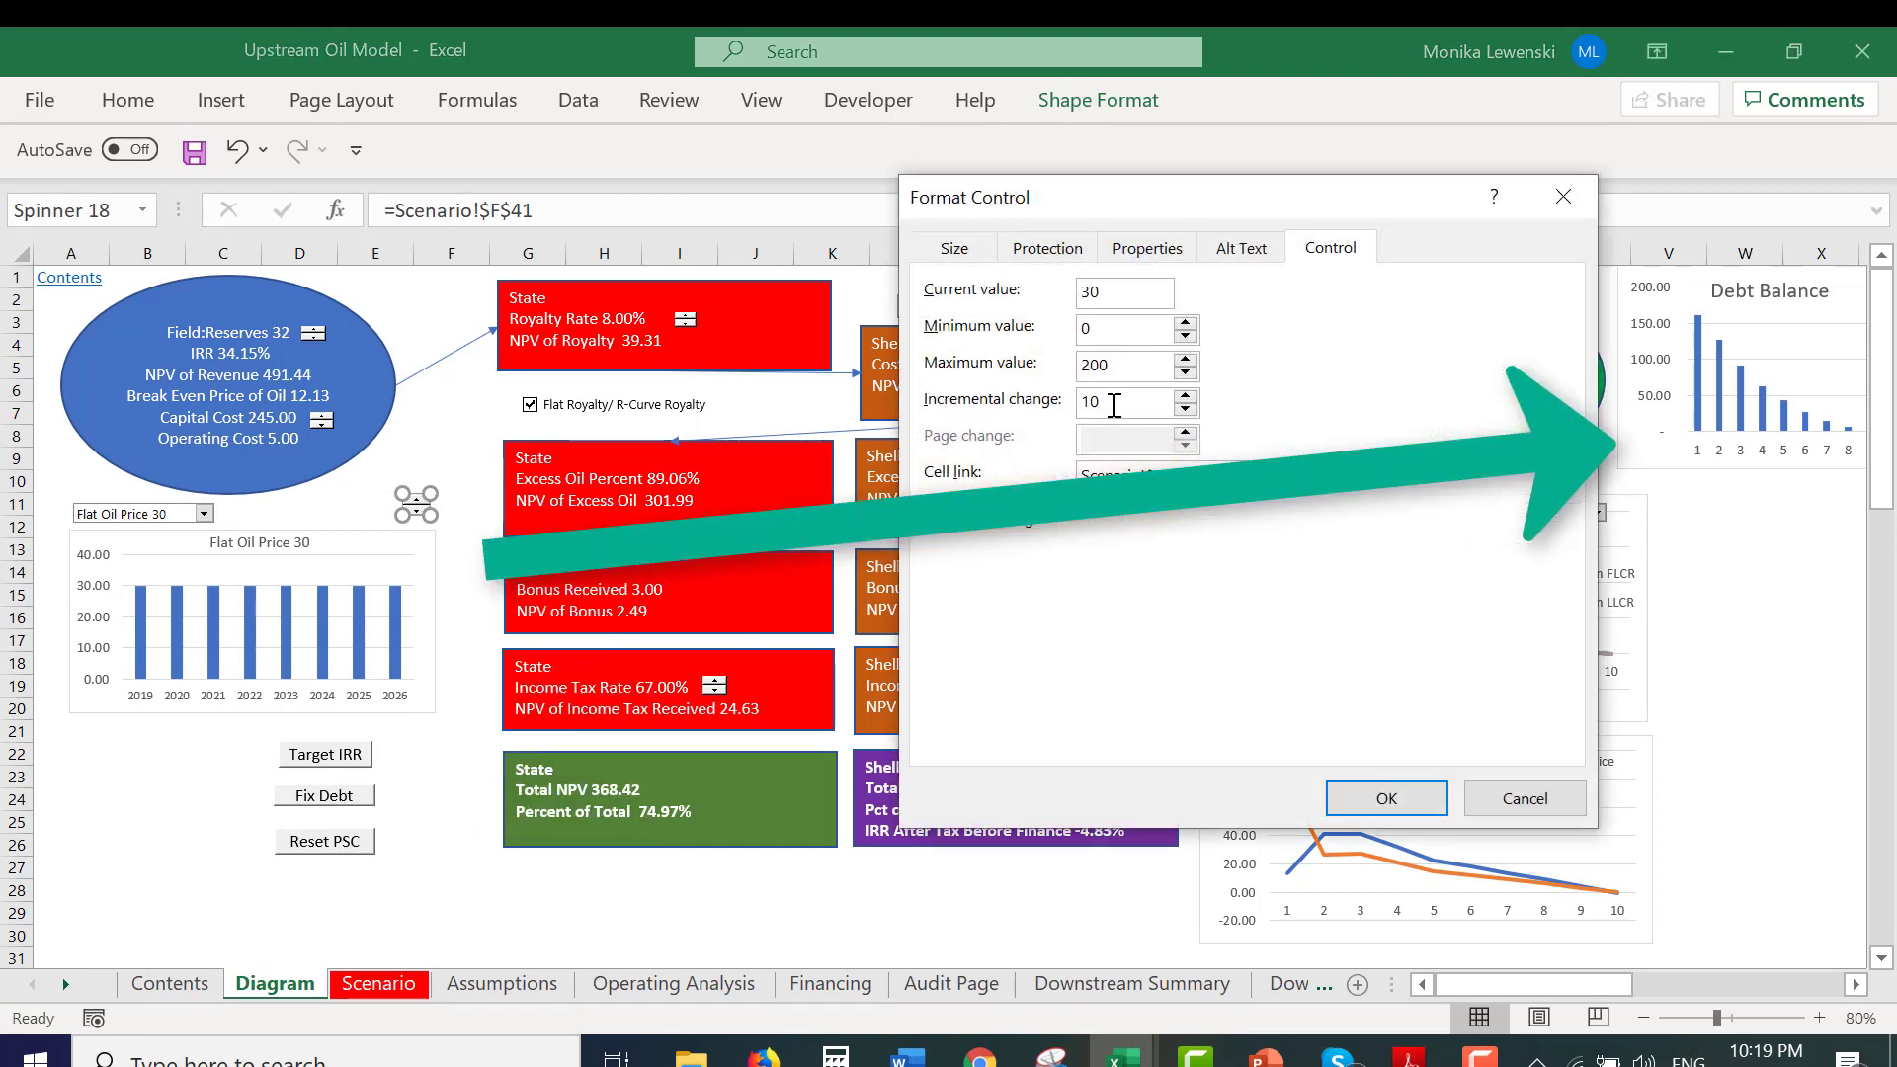
{"action": "left_click", "coordinate": [1385, 820]}
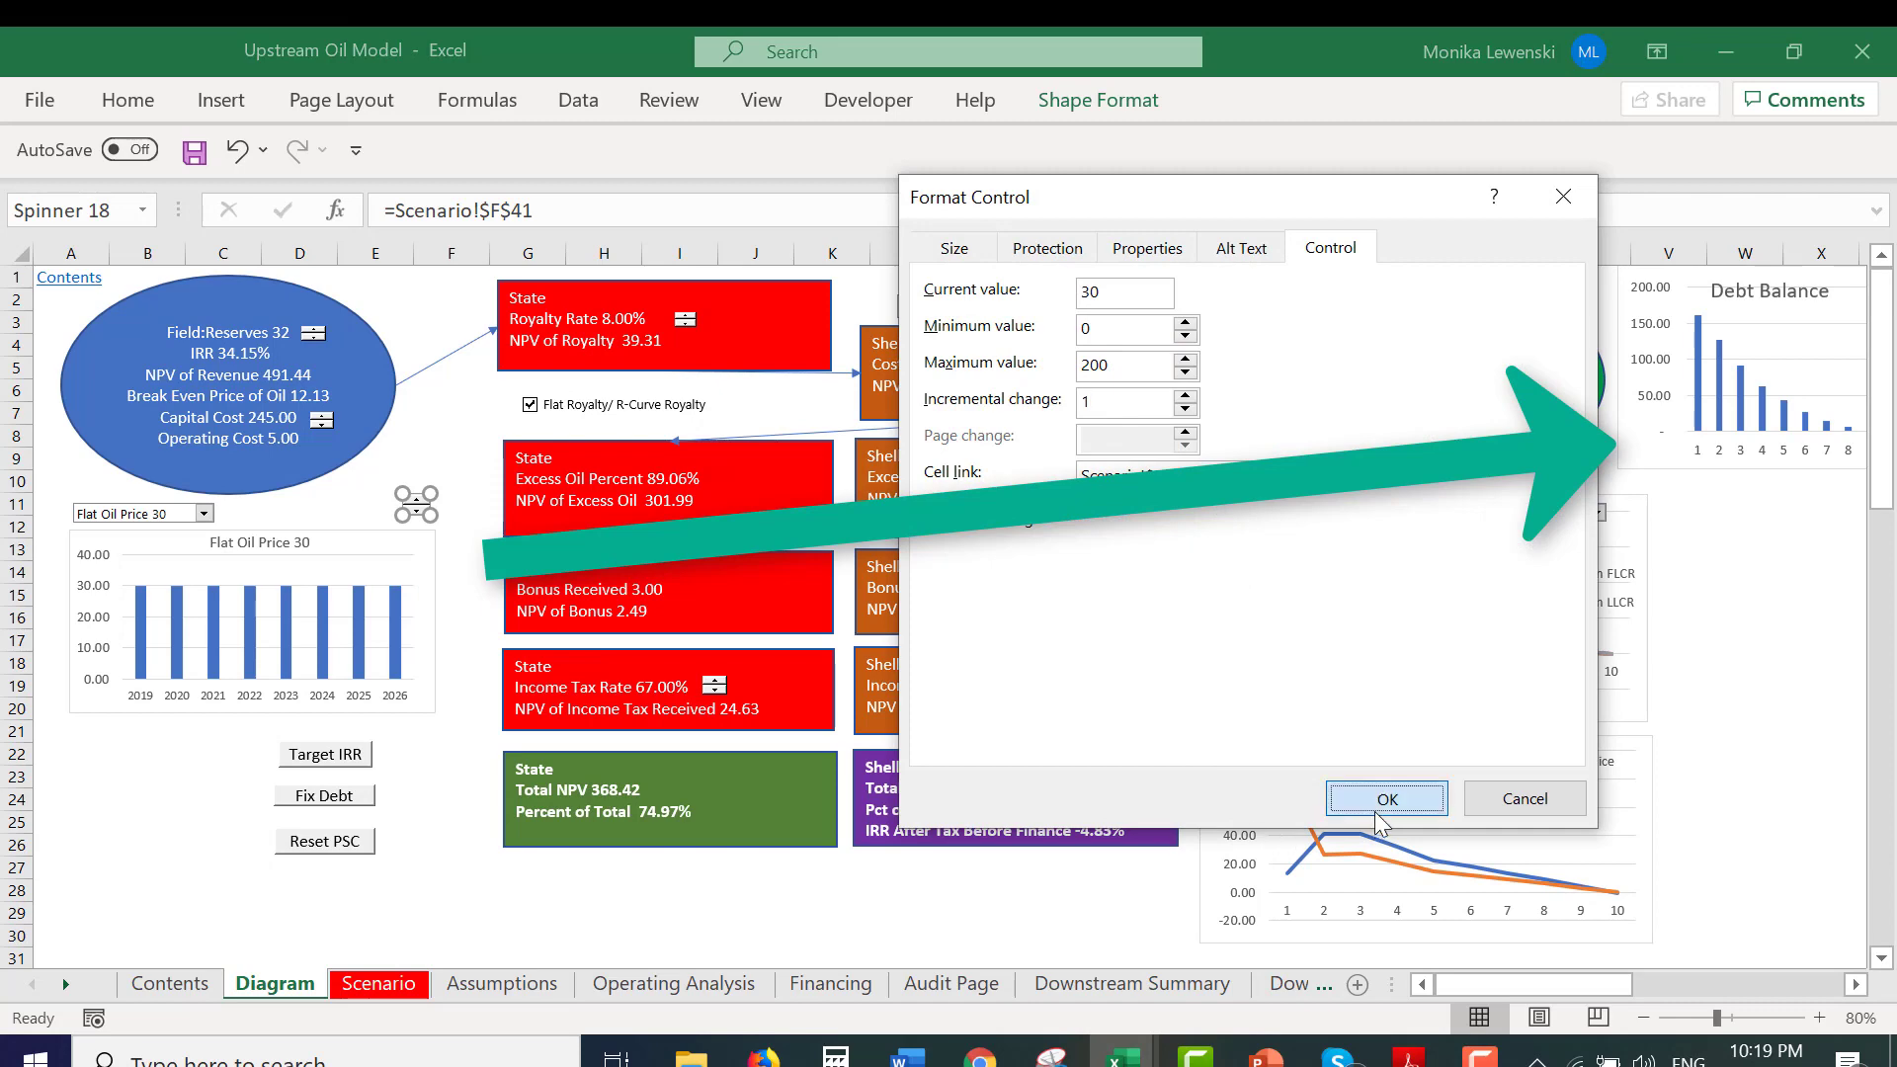
{"action": "left_click", "coordinate": [907, 912]}
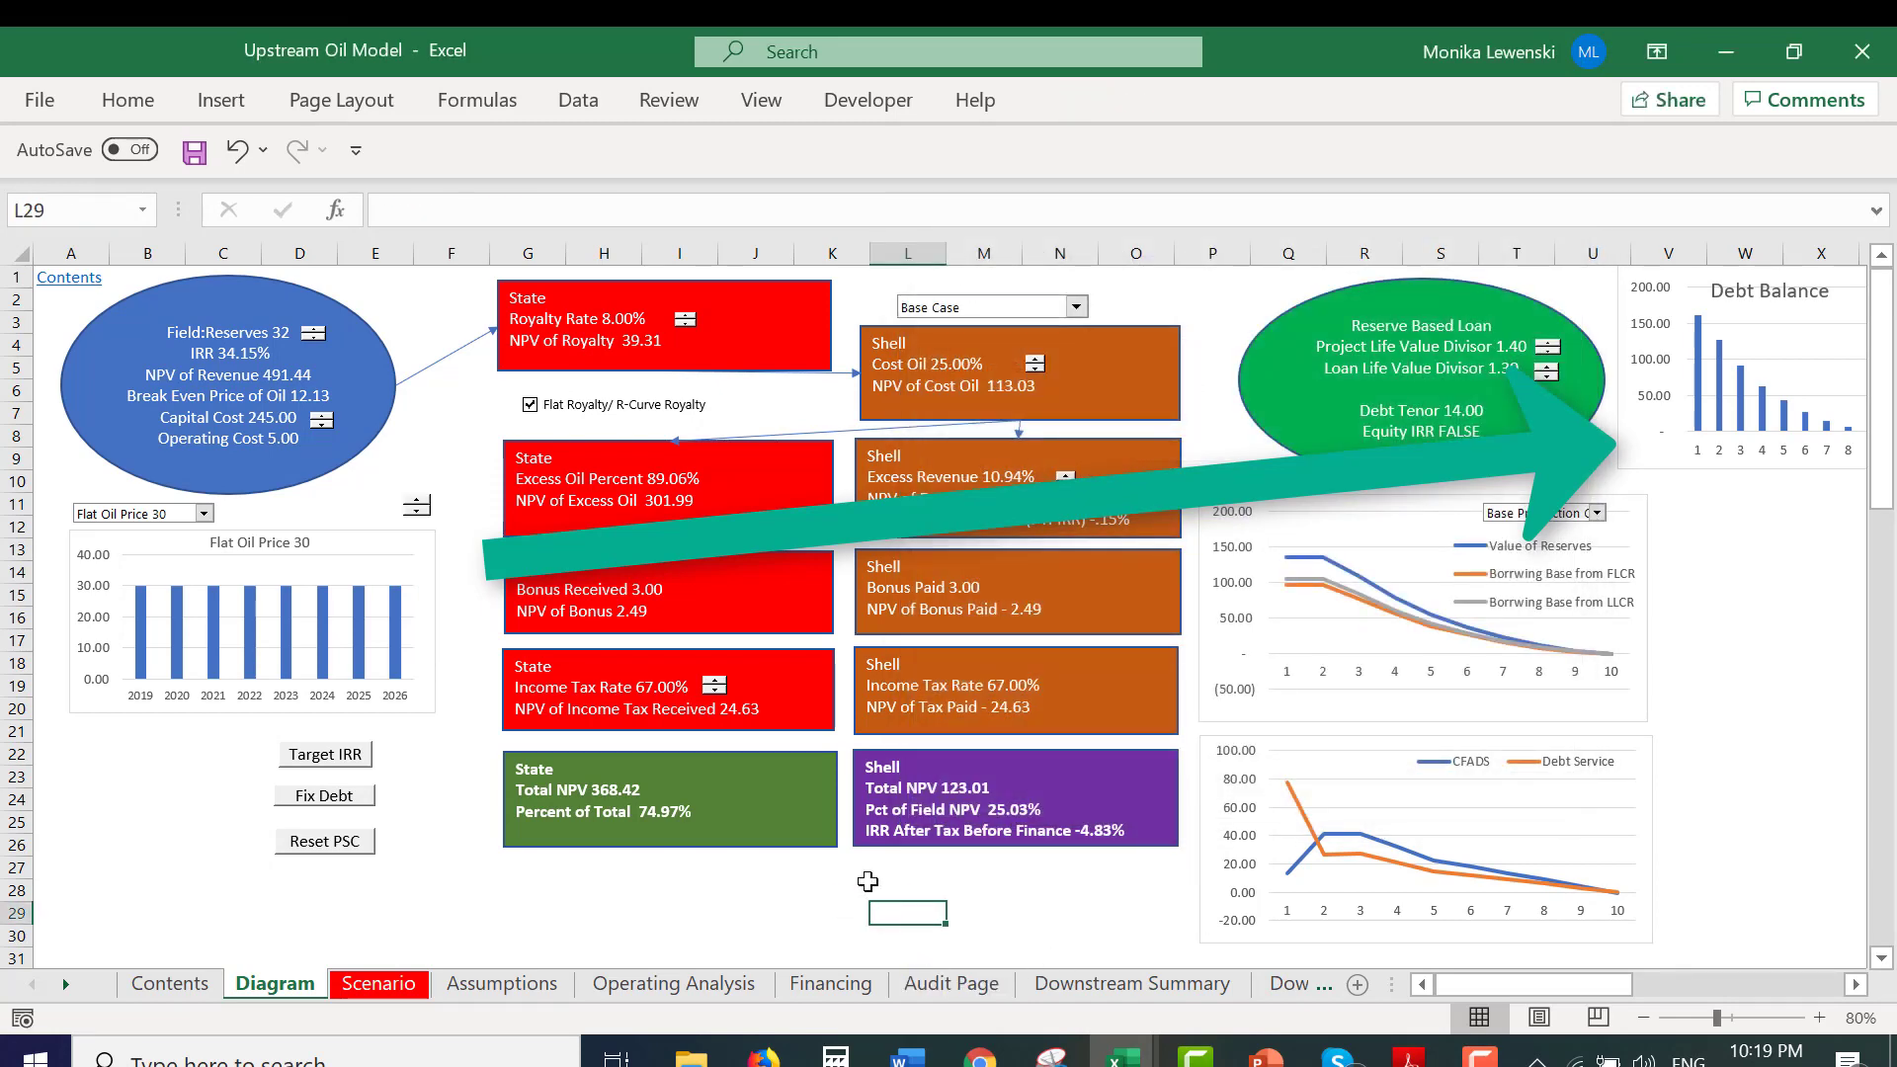
Lower the flat oil price one dollar at a time to 26 to test the Debt Balance chart.
{"action": "left_click", "coordinate": [415, 512]}
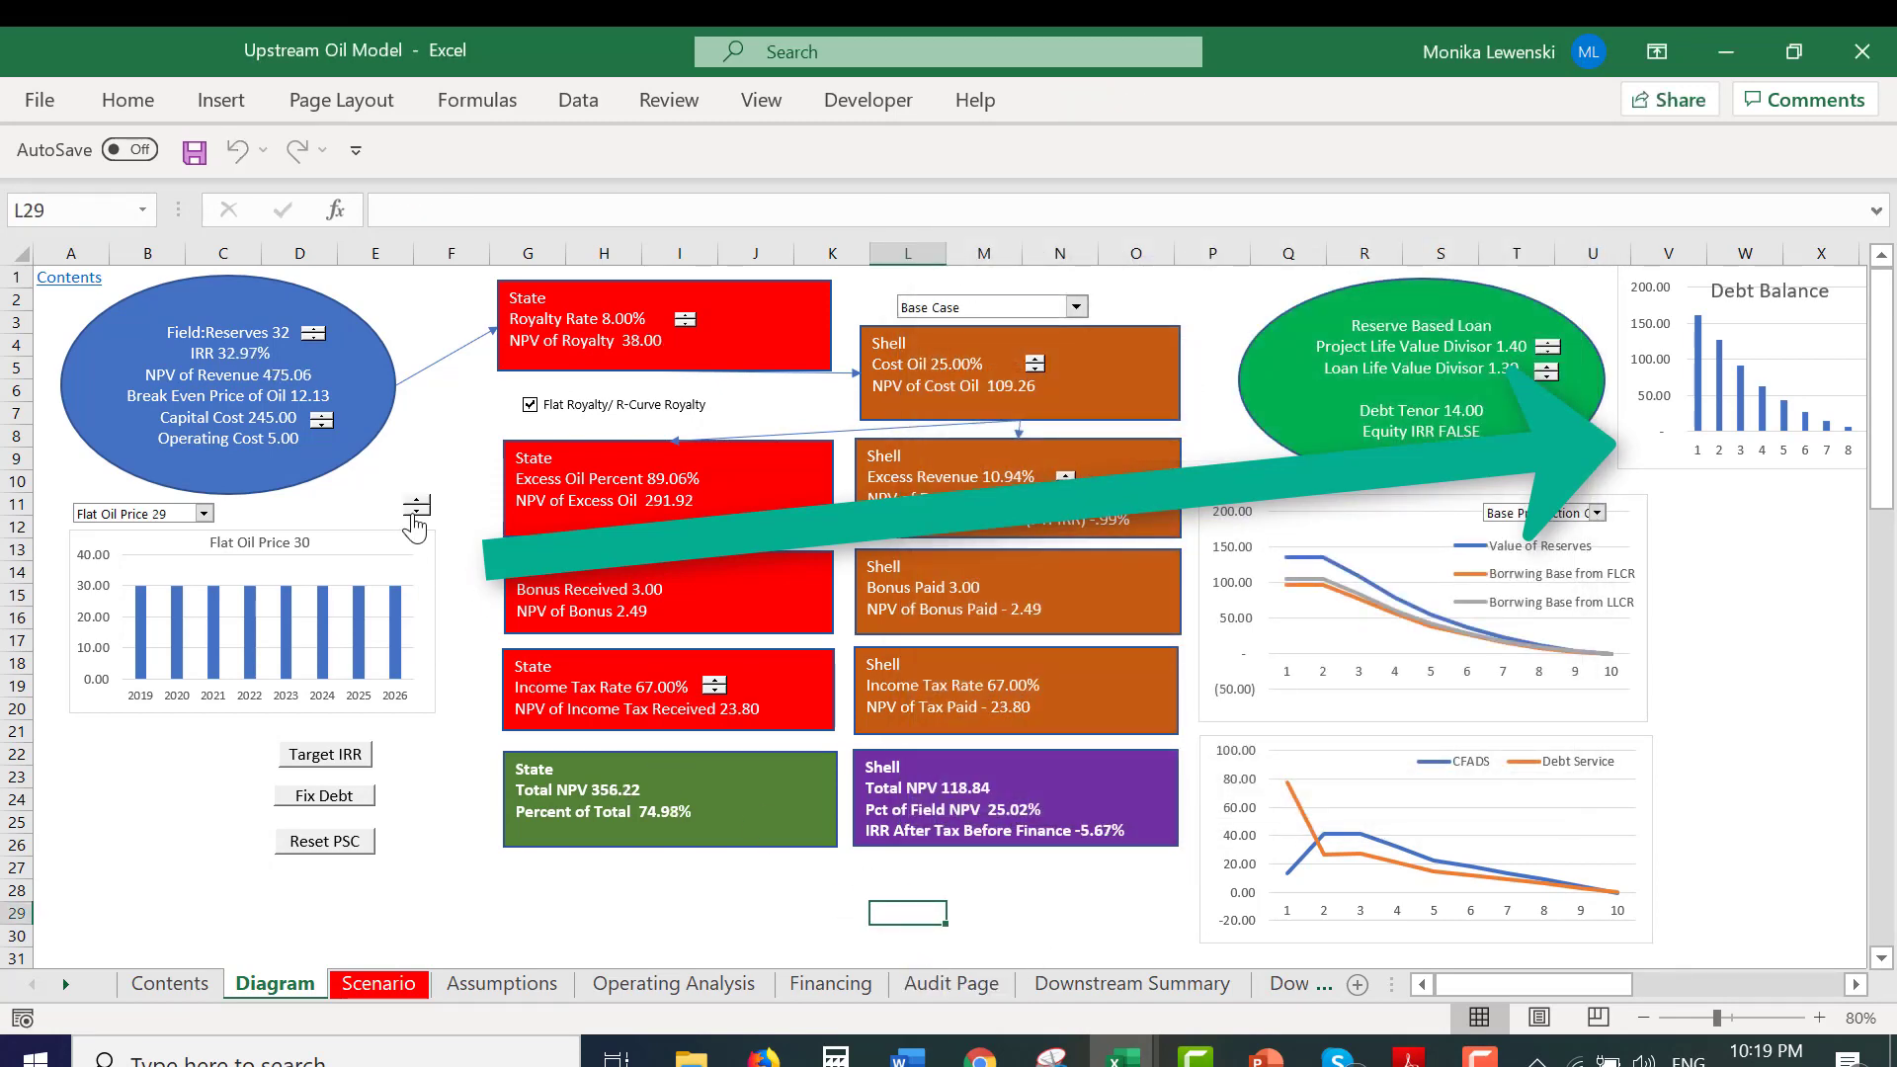
{"action": "left_click", "coordinate": [415, 514]}
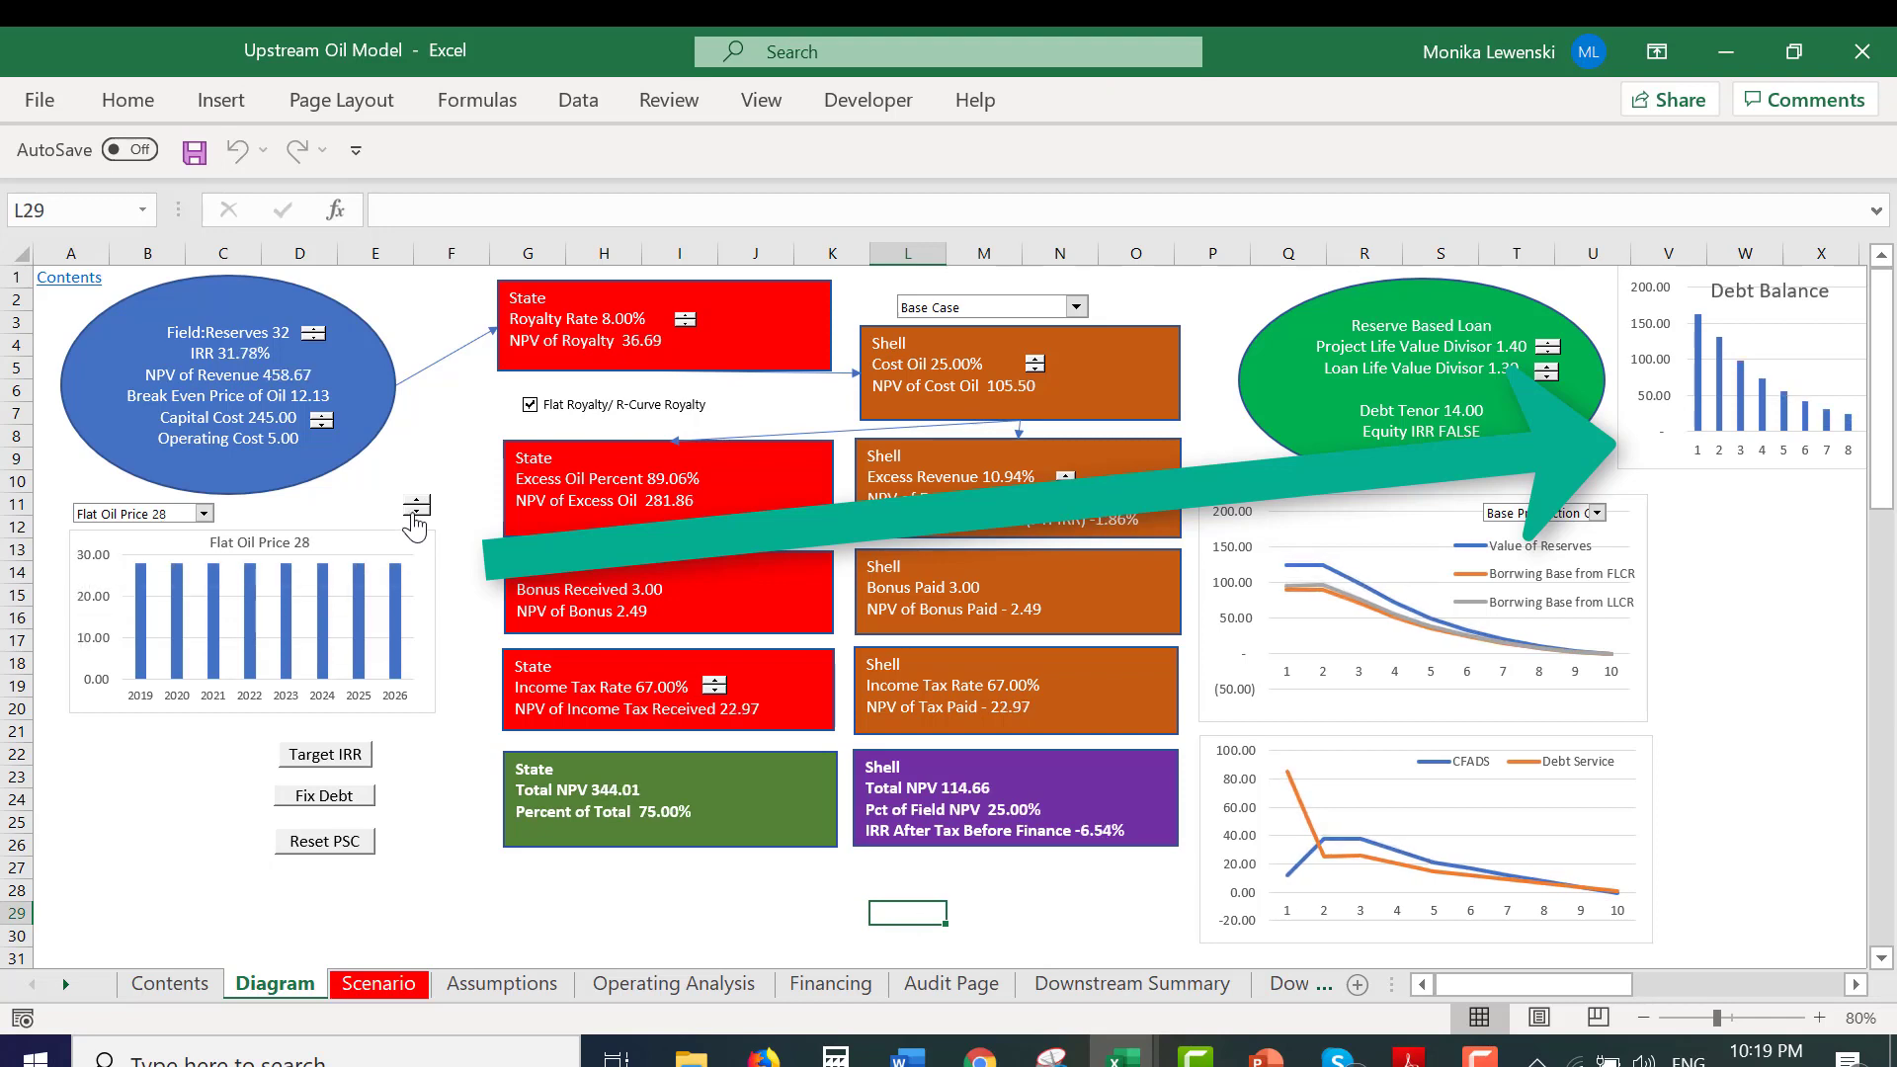
{"action": "left_click", "coordinate": [415, 513]}
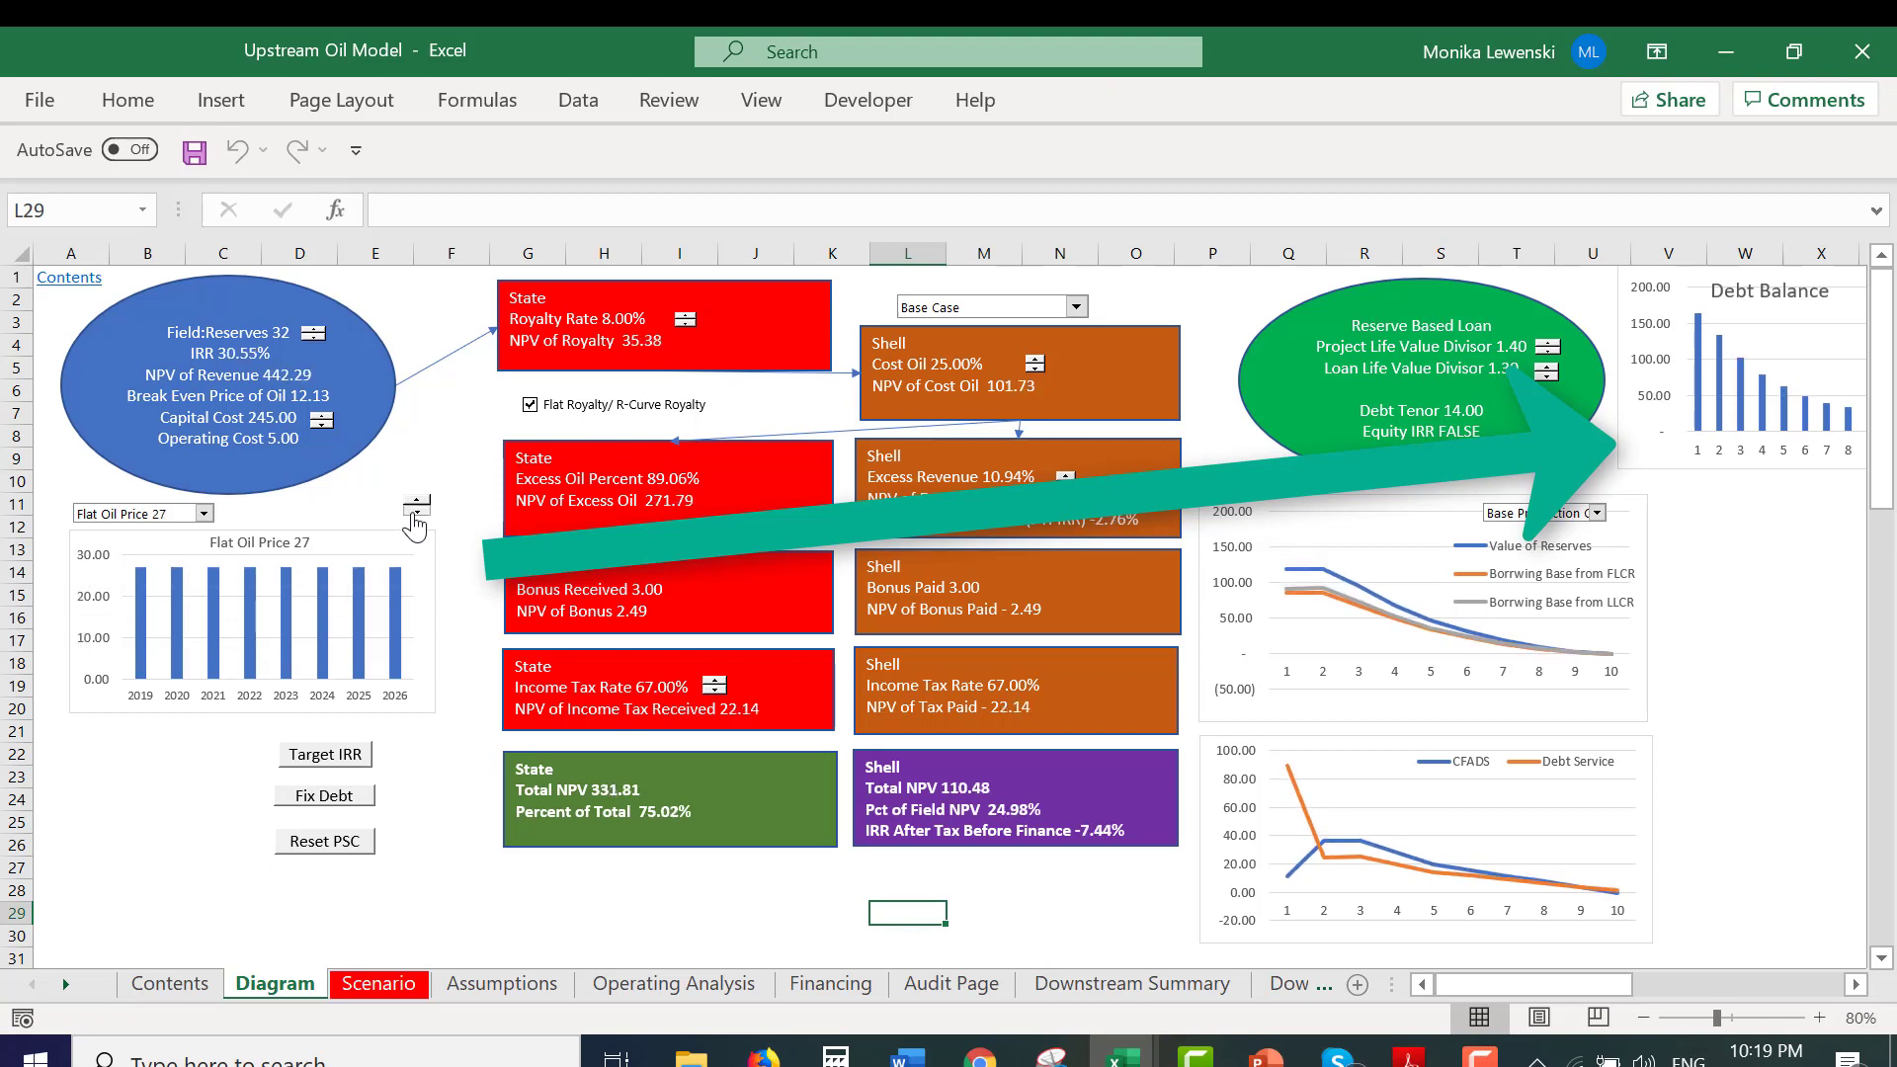
{"action": "left_click", "coordinate": [415, 513]}
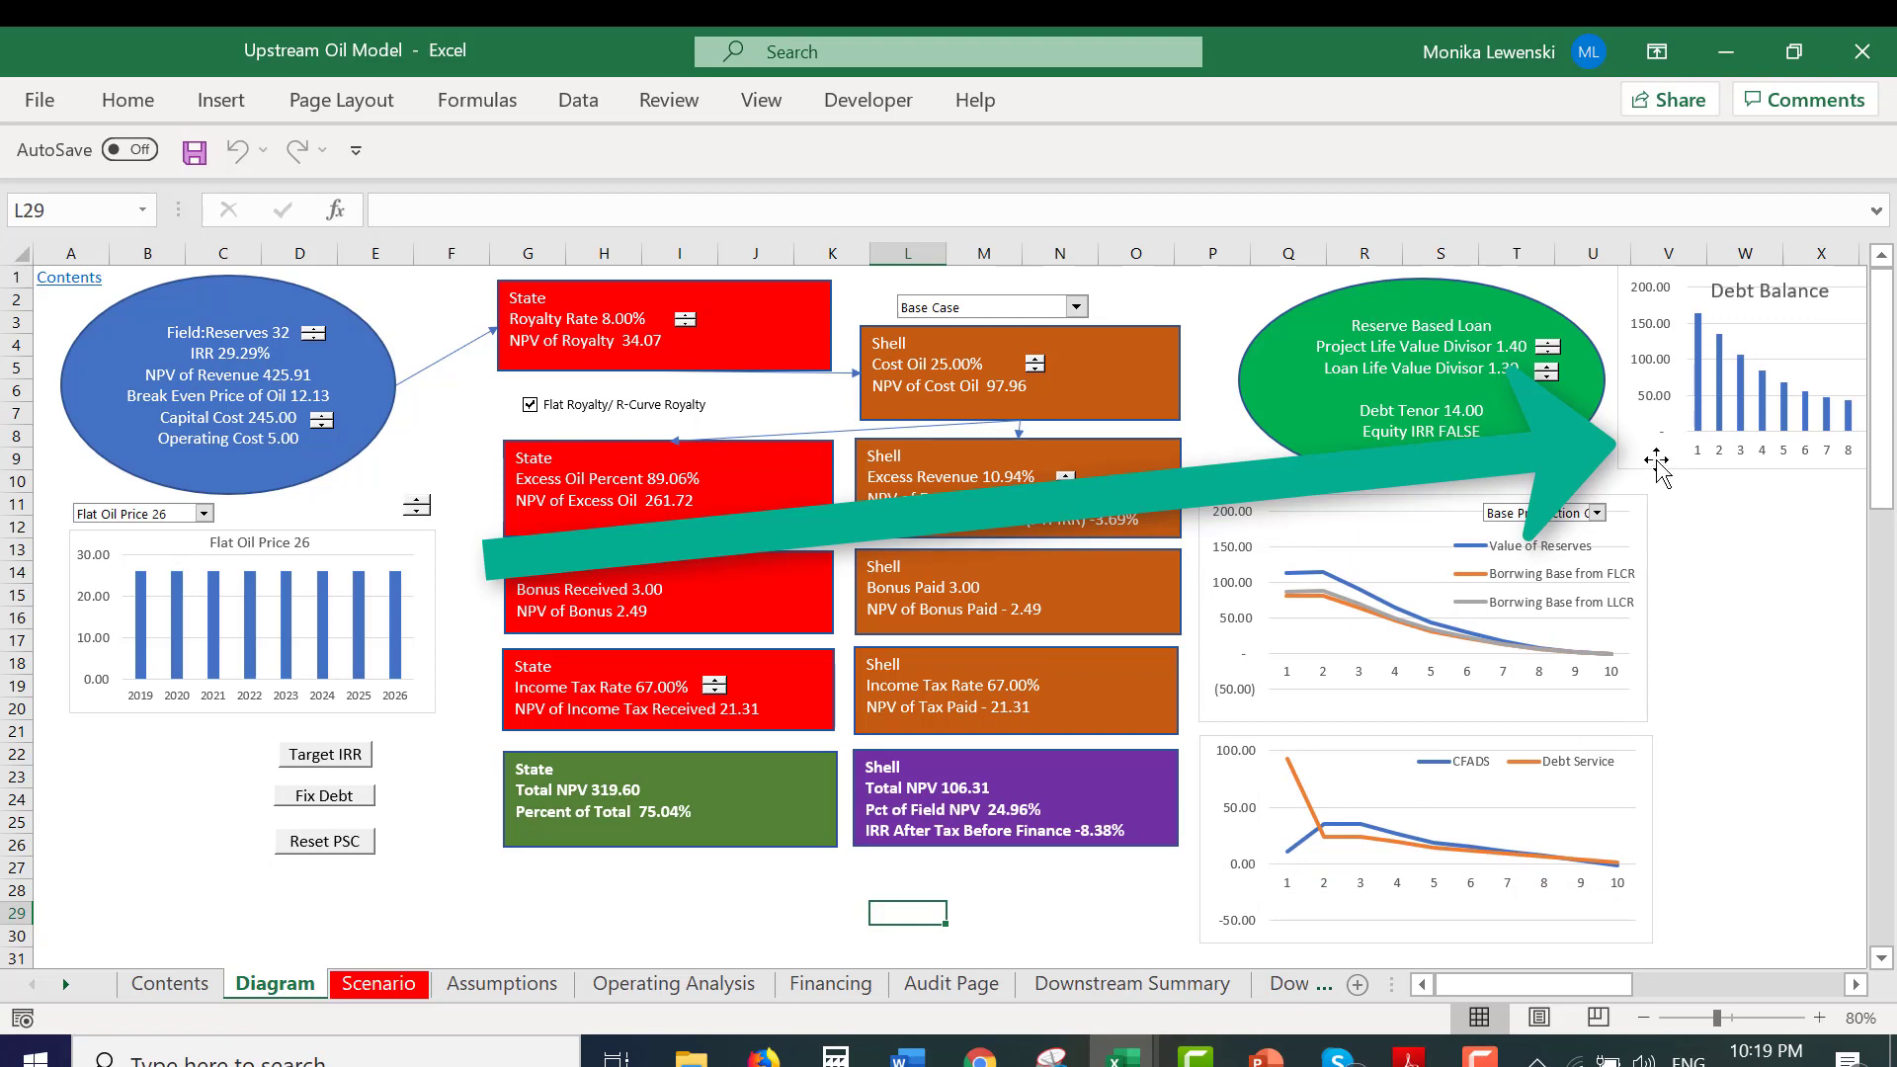
Shrink the Debt Balance chart further so all ten periods fit beside the Reserve Based Loan oval.
{"action": "left_click_drag", "start_coordinate": [1656, 461], "coordinate": [1626, 438]}
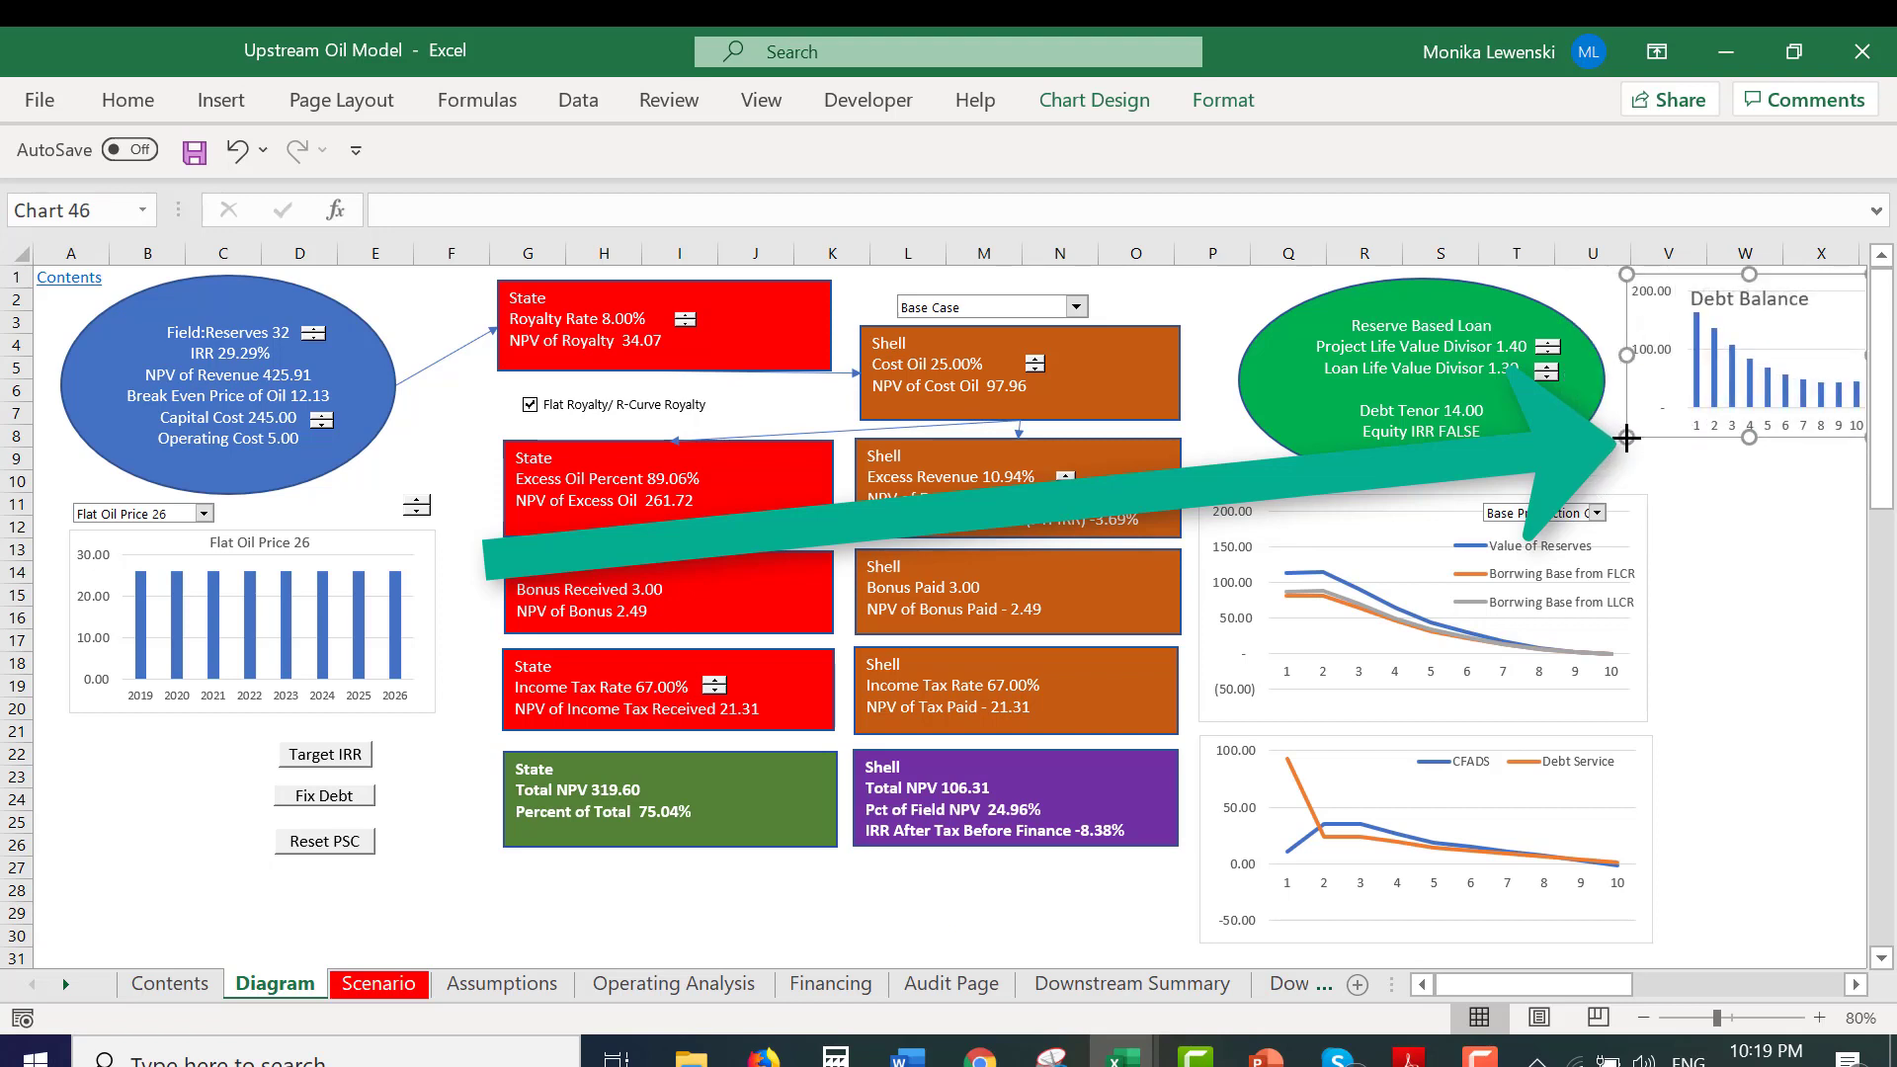
{"action": "left_click", "coordinate": [1646, 413]}
{"action": "left_click", "coordinate": [1657, 386]}
{"action": "key", "text": "Delete"}
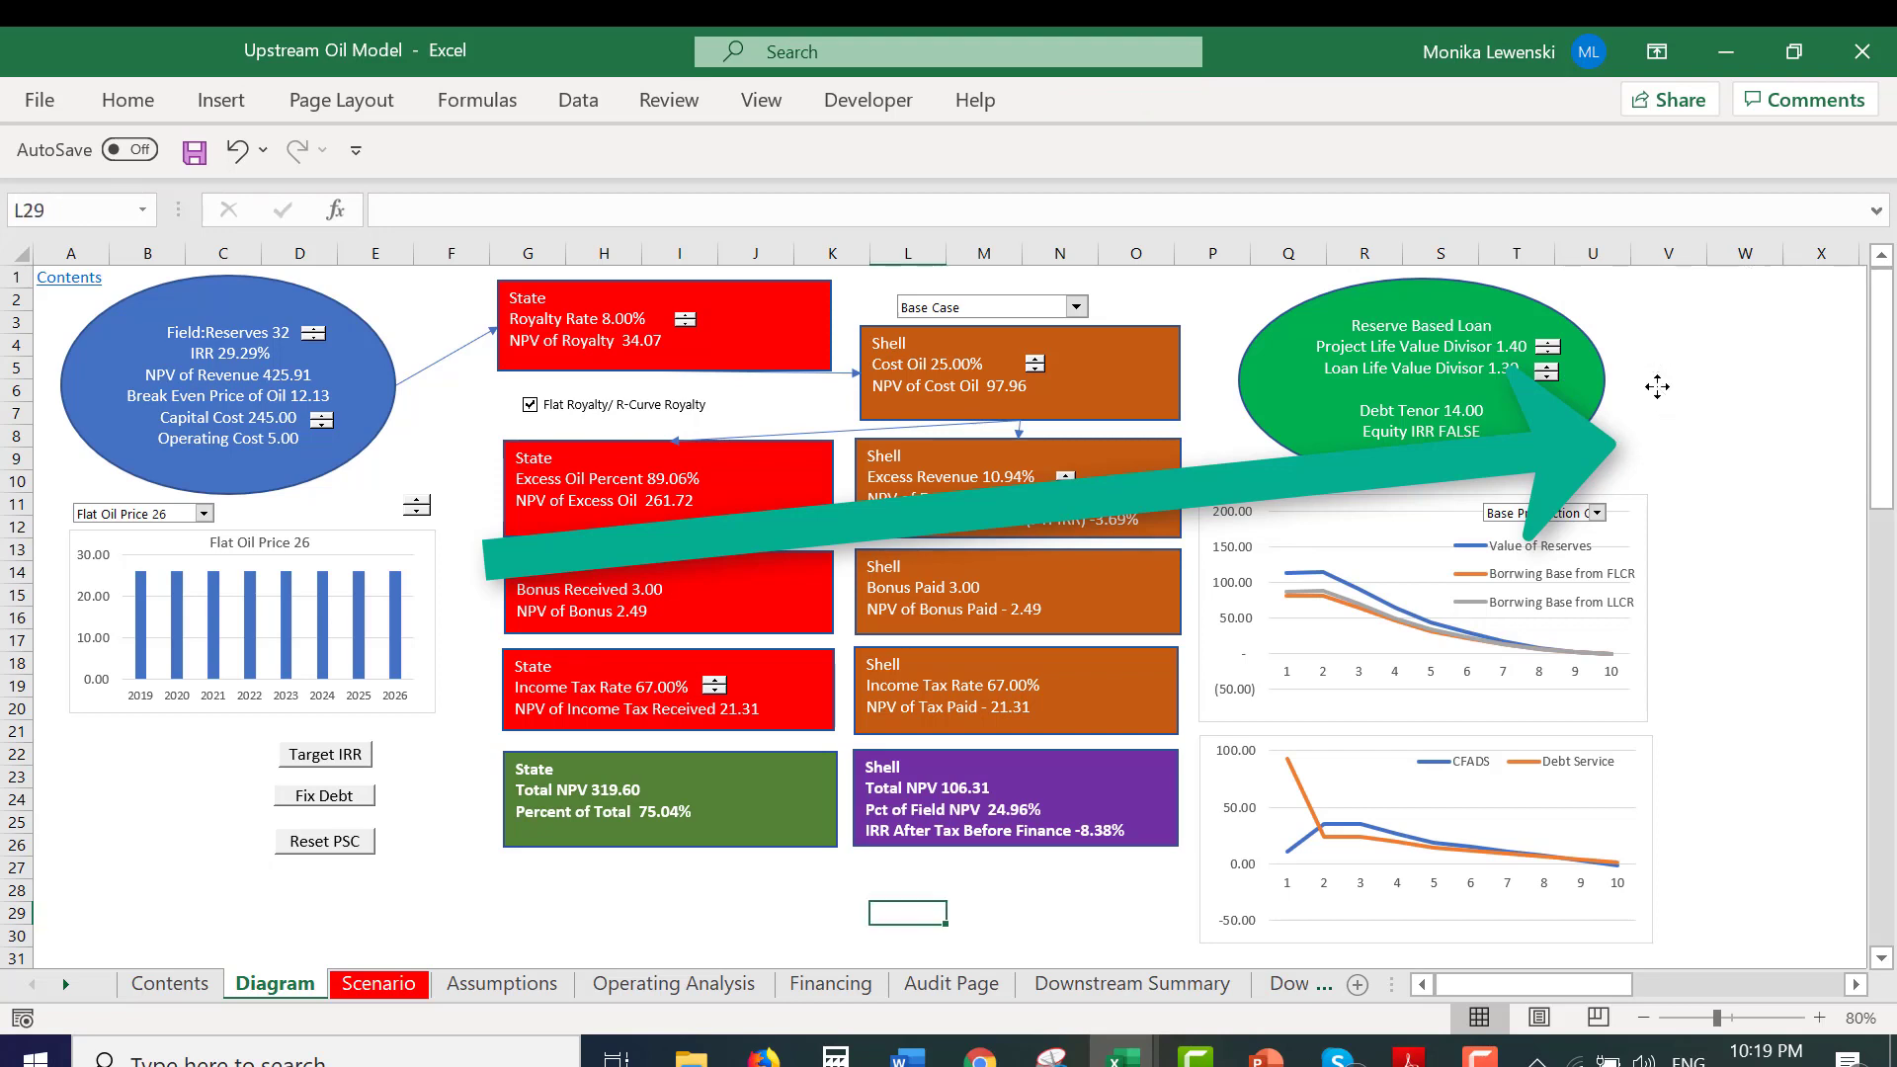
{"action": "key", "text": "ctrl+z"}
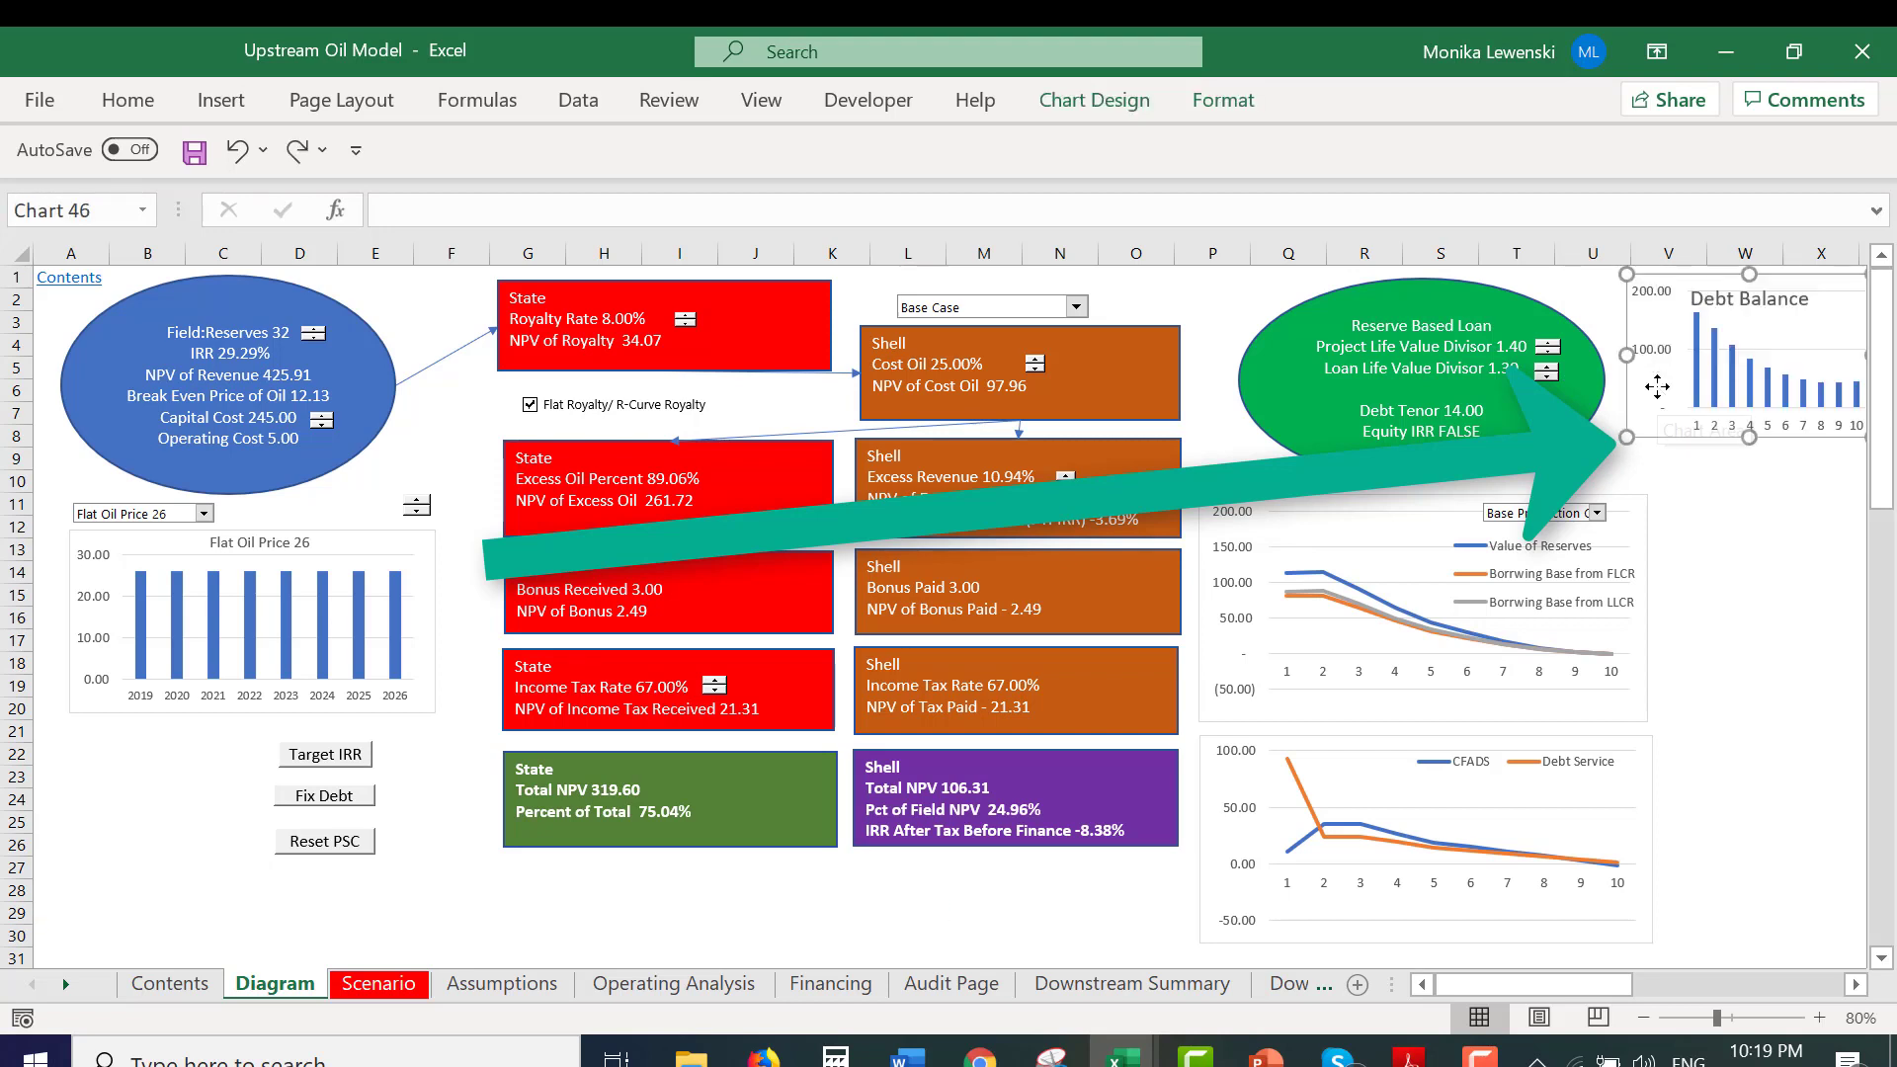
Remove the vertical axis from the Debt Balance chart and widen its plot area into the freed space.
{"action": "left_click", "coordinate": [1660, 356]}
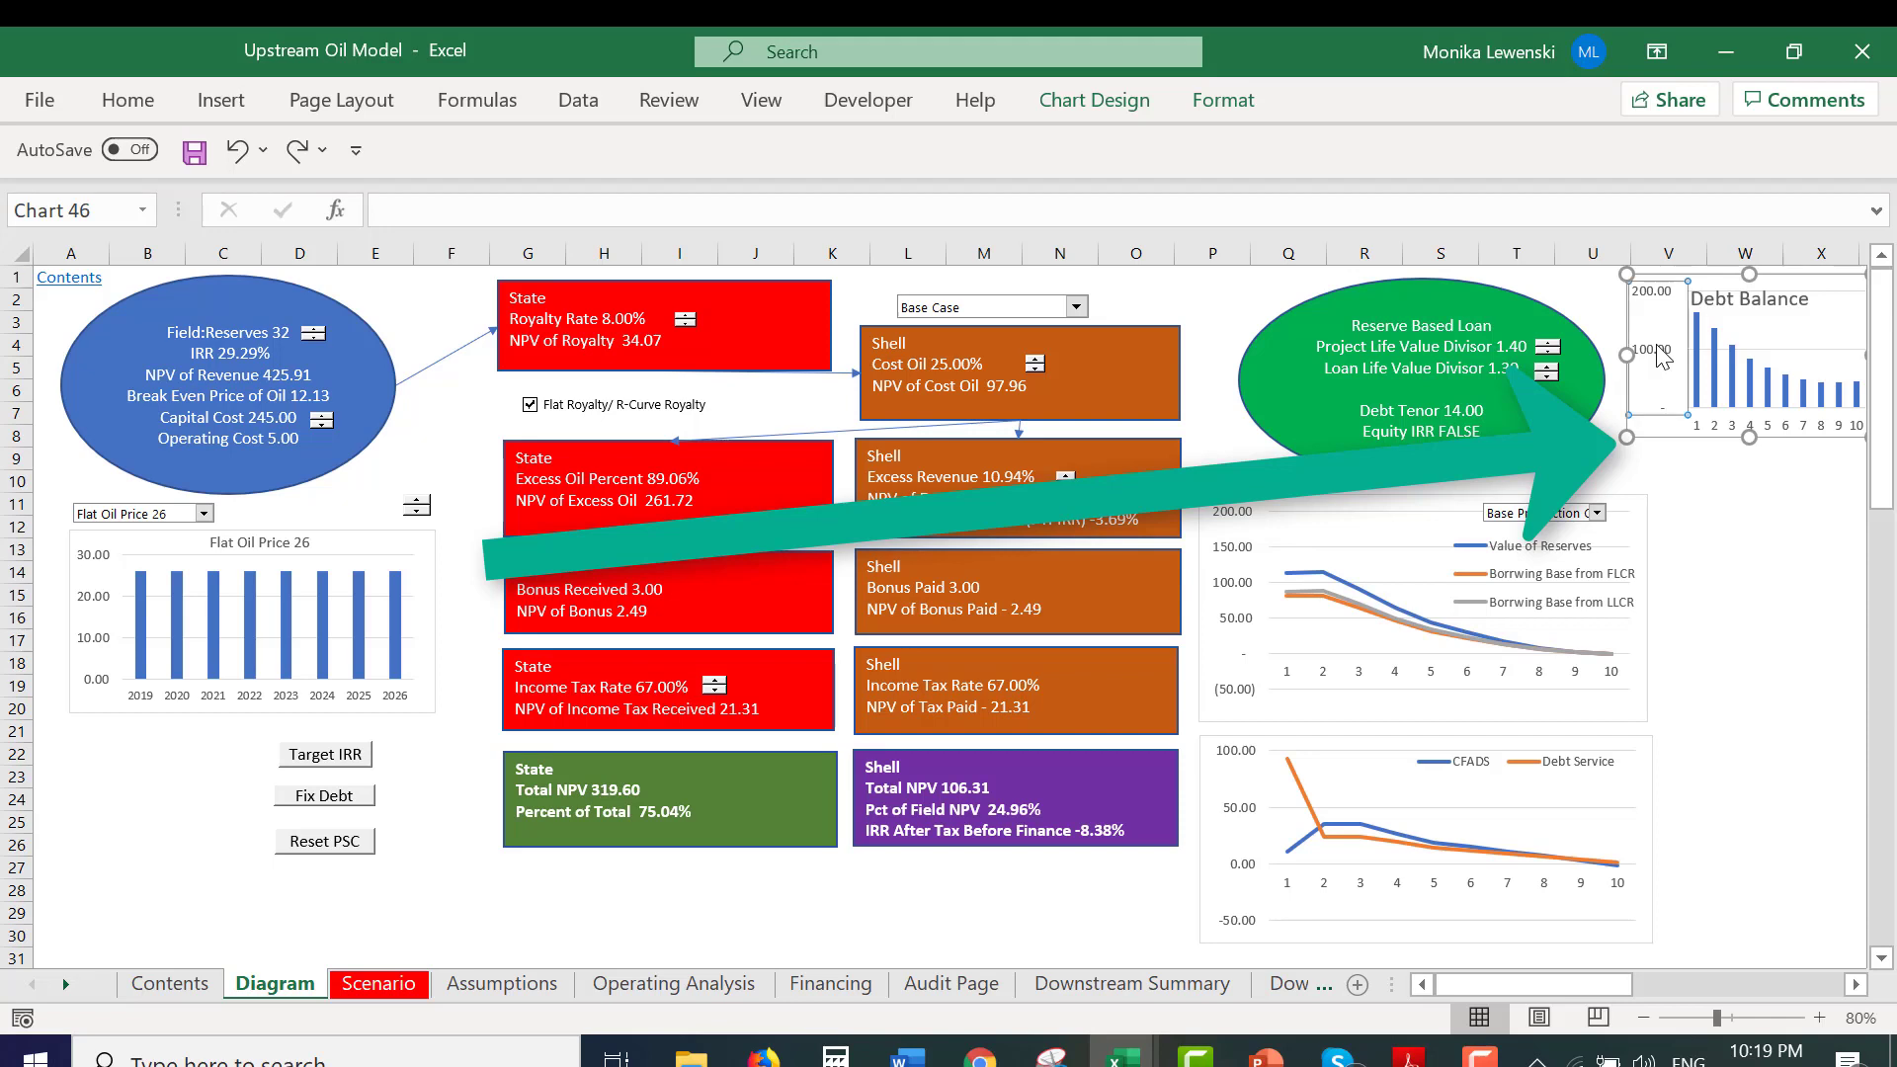
{"action": "key", "text": "Delete"}
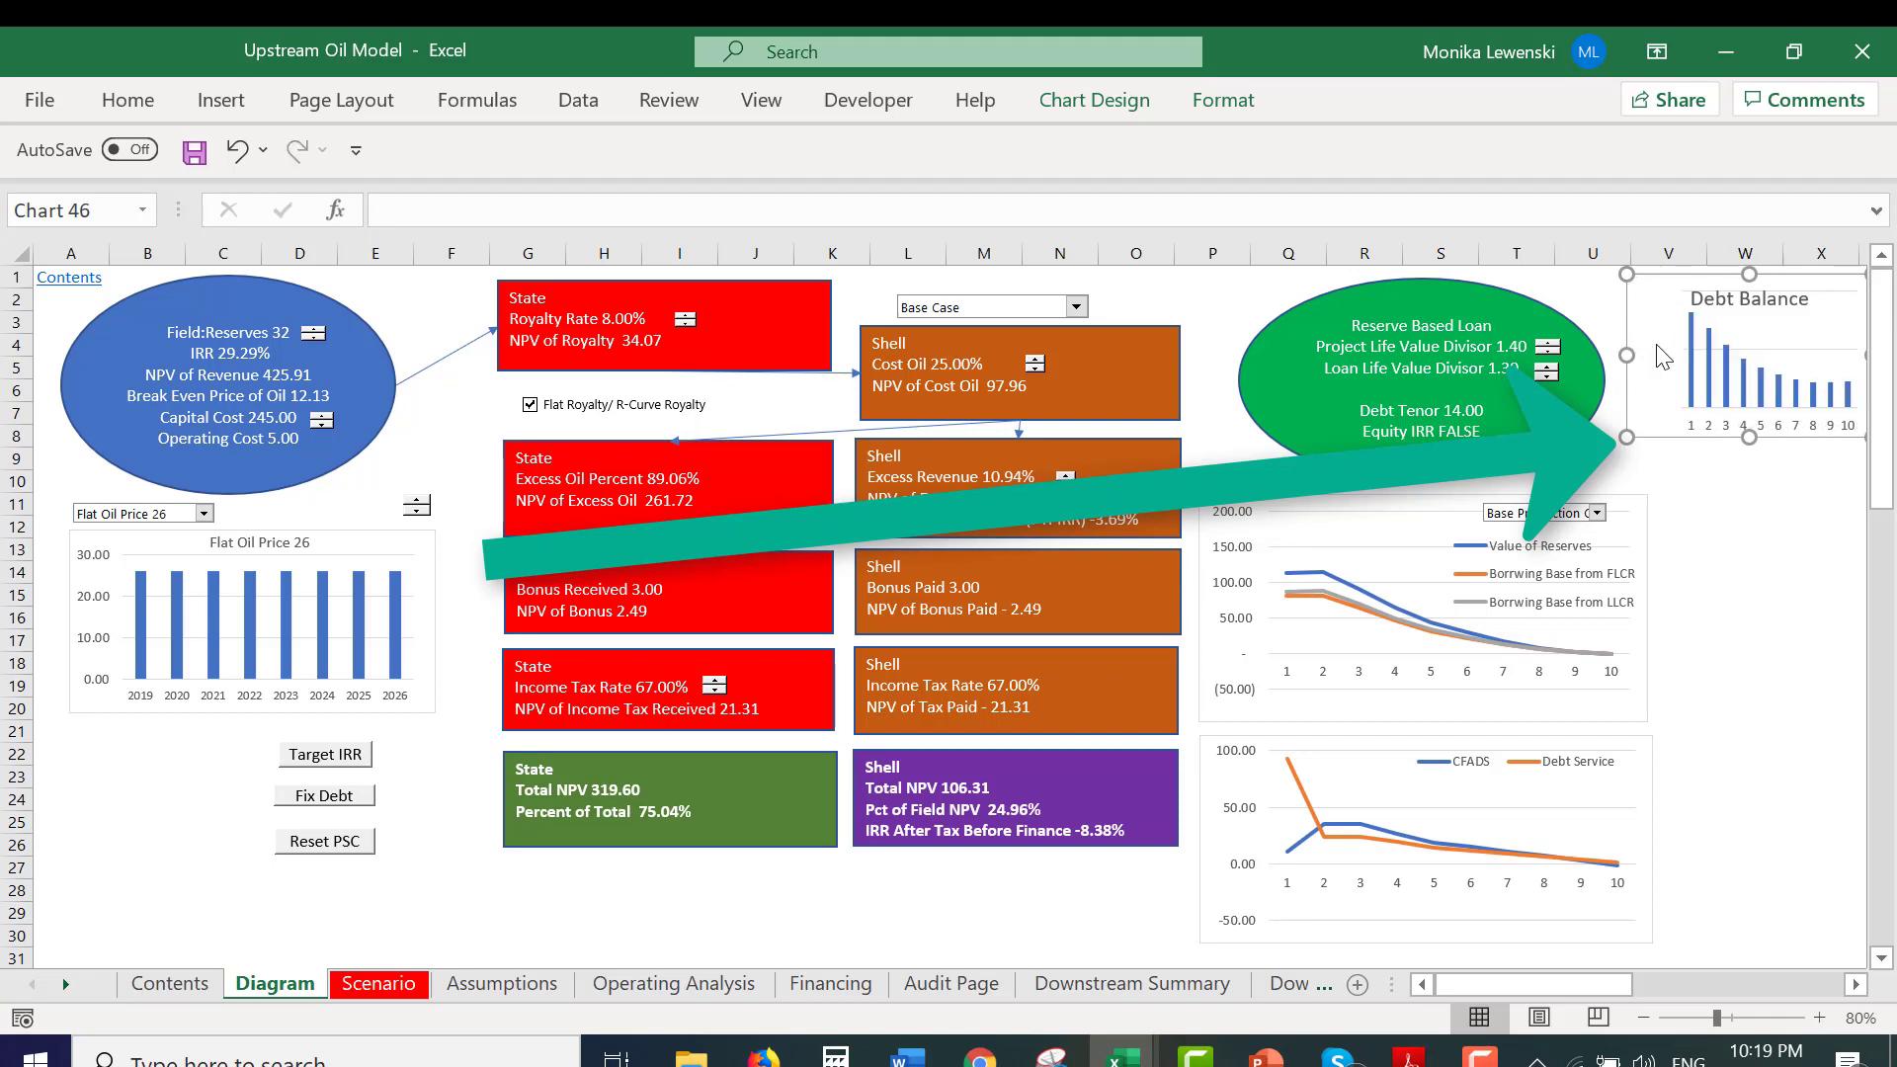
{"action": "left_click", "coordinate": [1746, 371]}
{"action": "left_click", "coordinate": [1802, 351]}
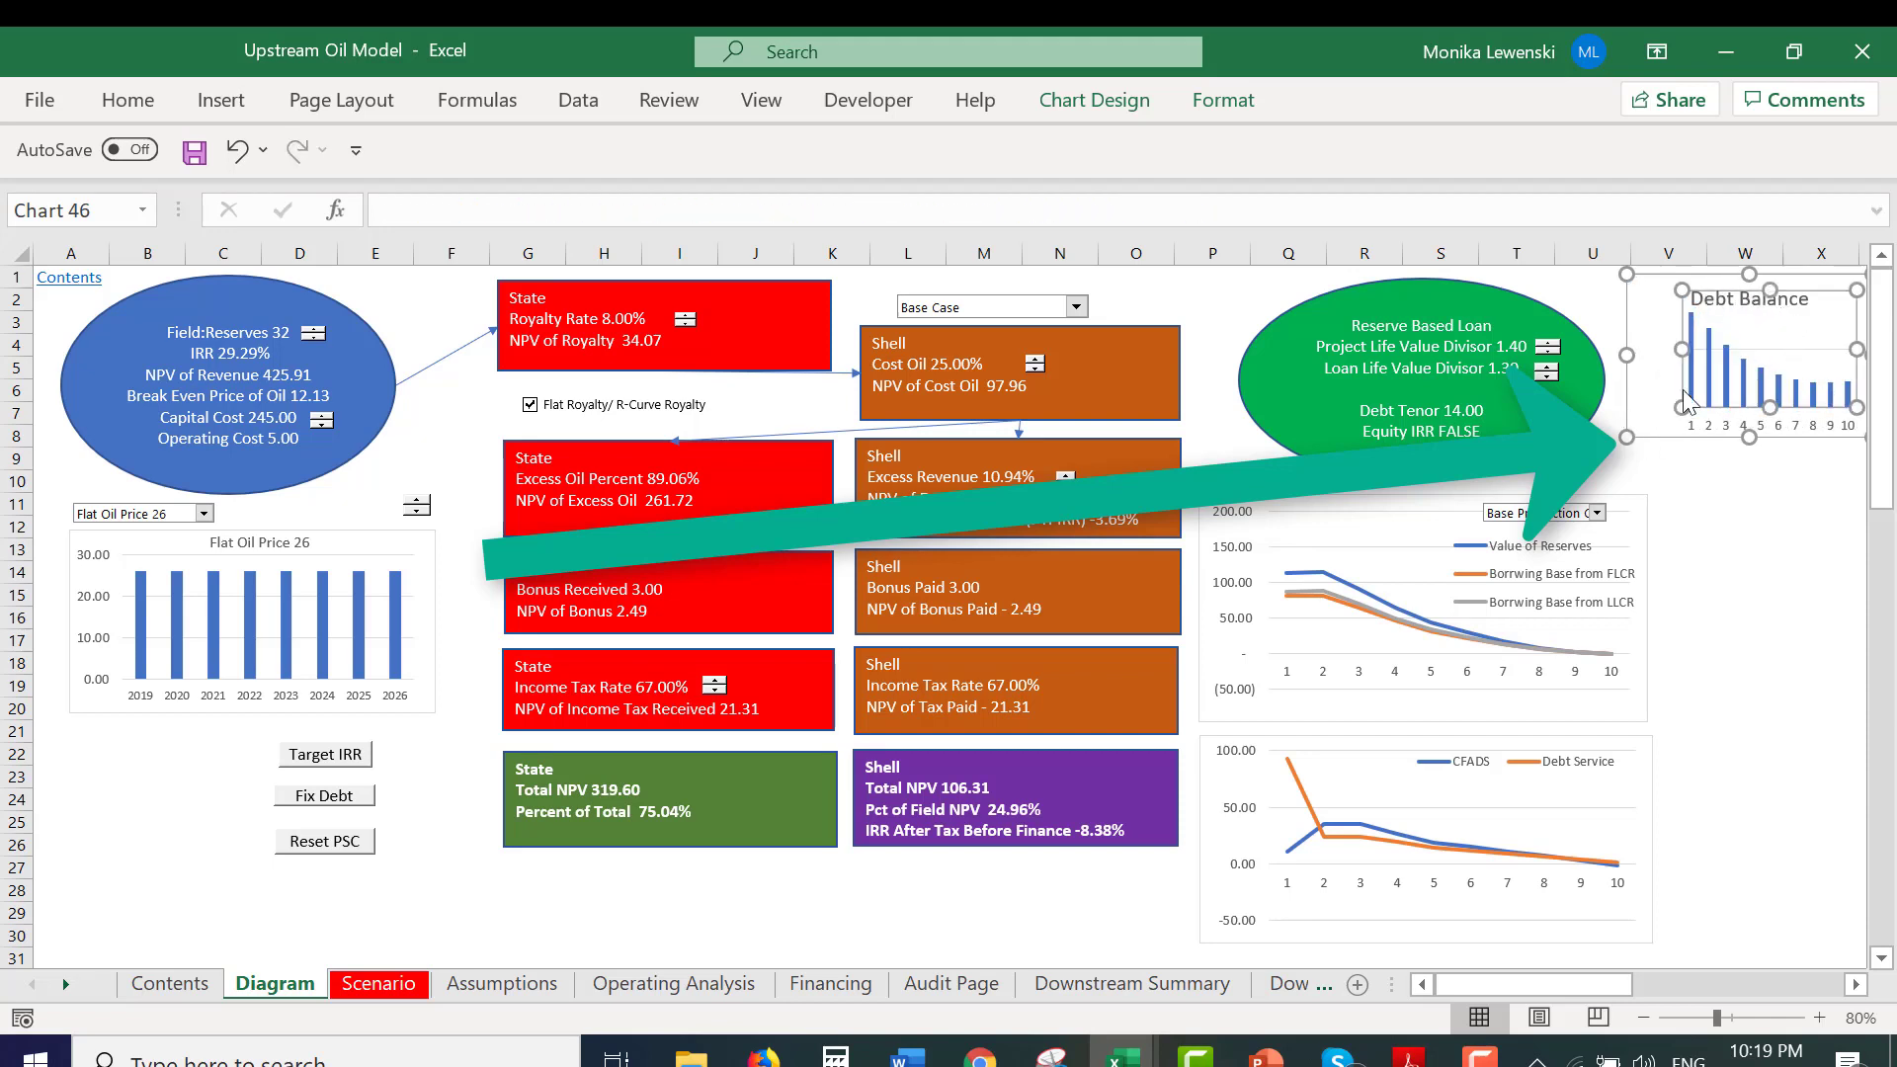
{"action": "left_click_drag", "start_coordinate": [1682, 406], "coordinate": [1651, 405]}
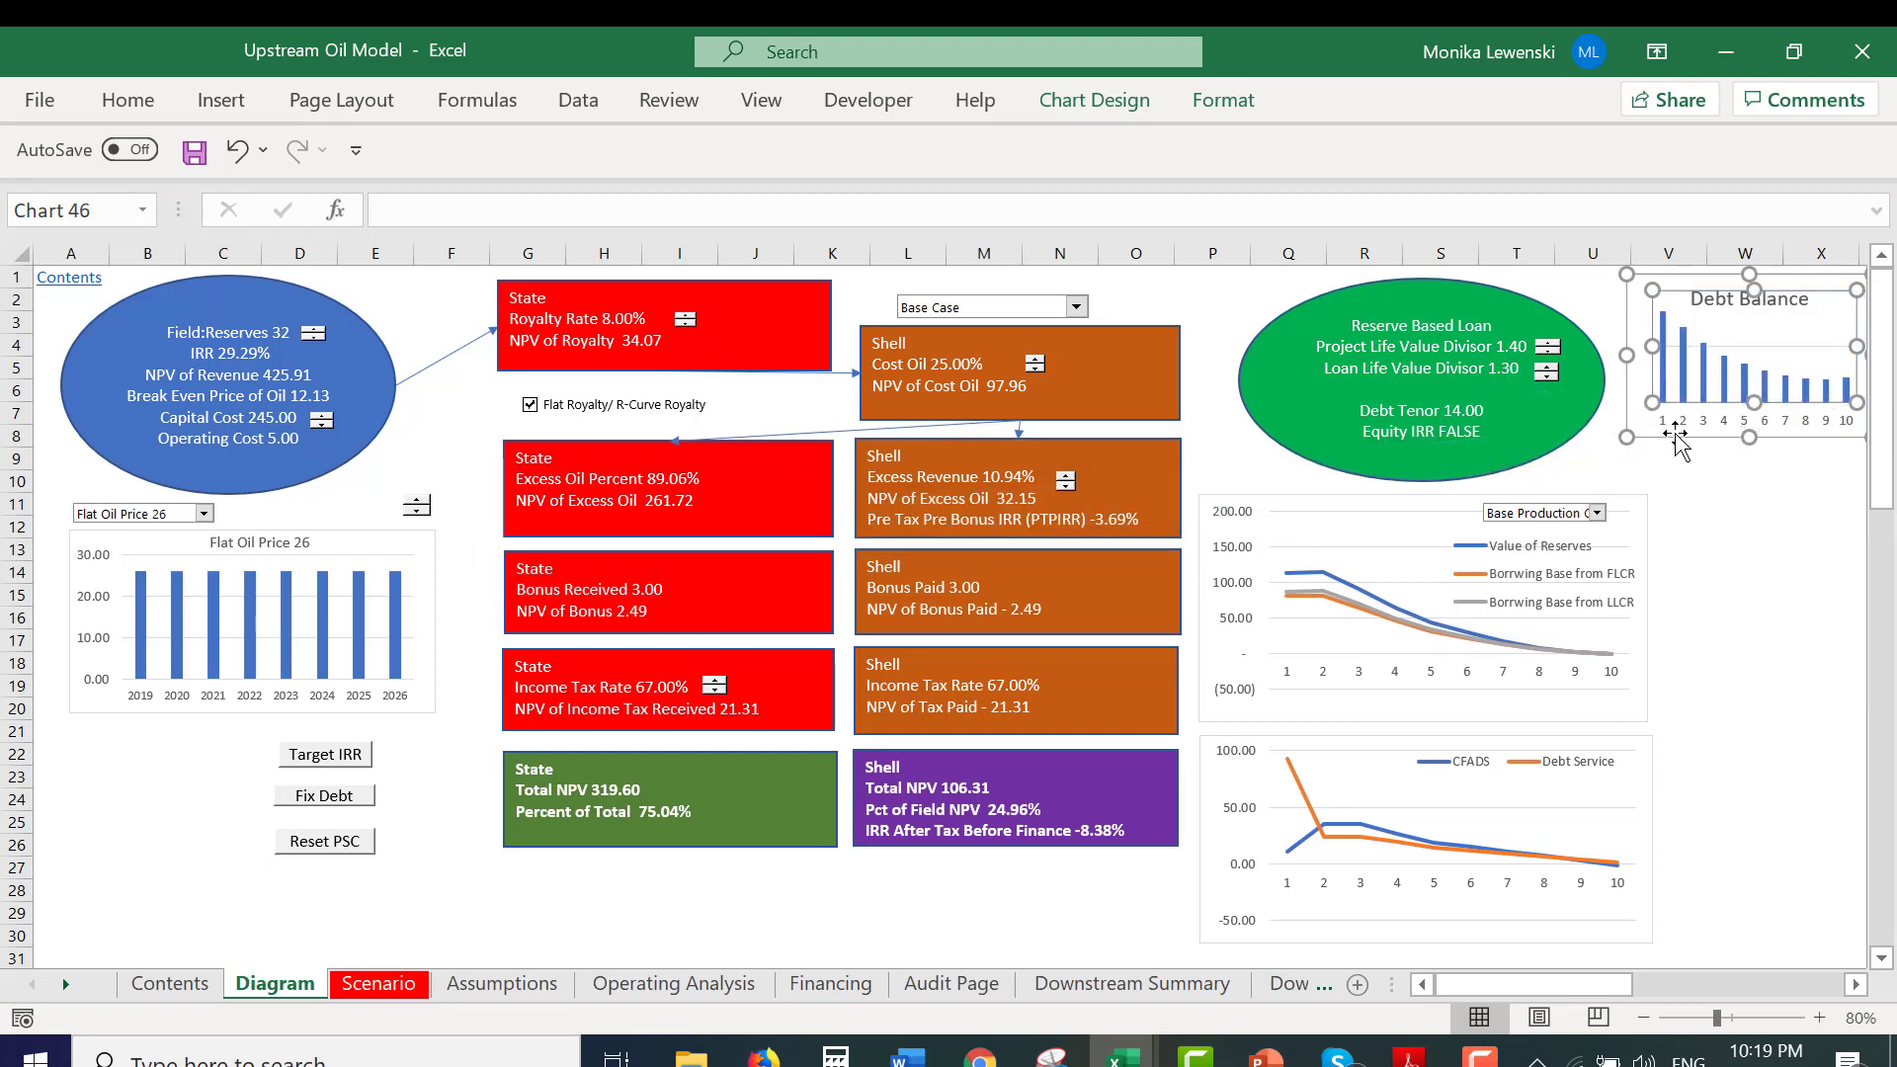
{"action": "left_click", "coordinate": [1727, 476]}
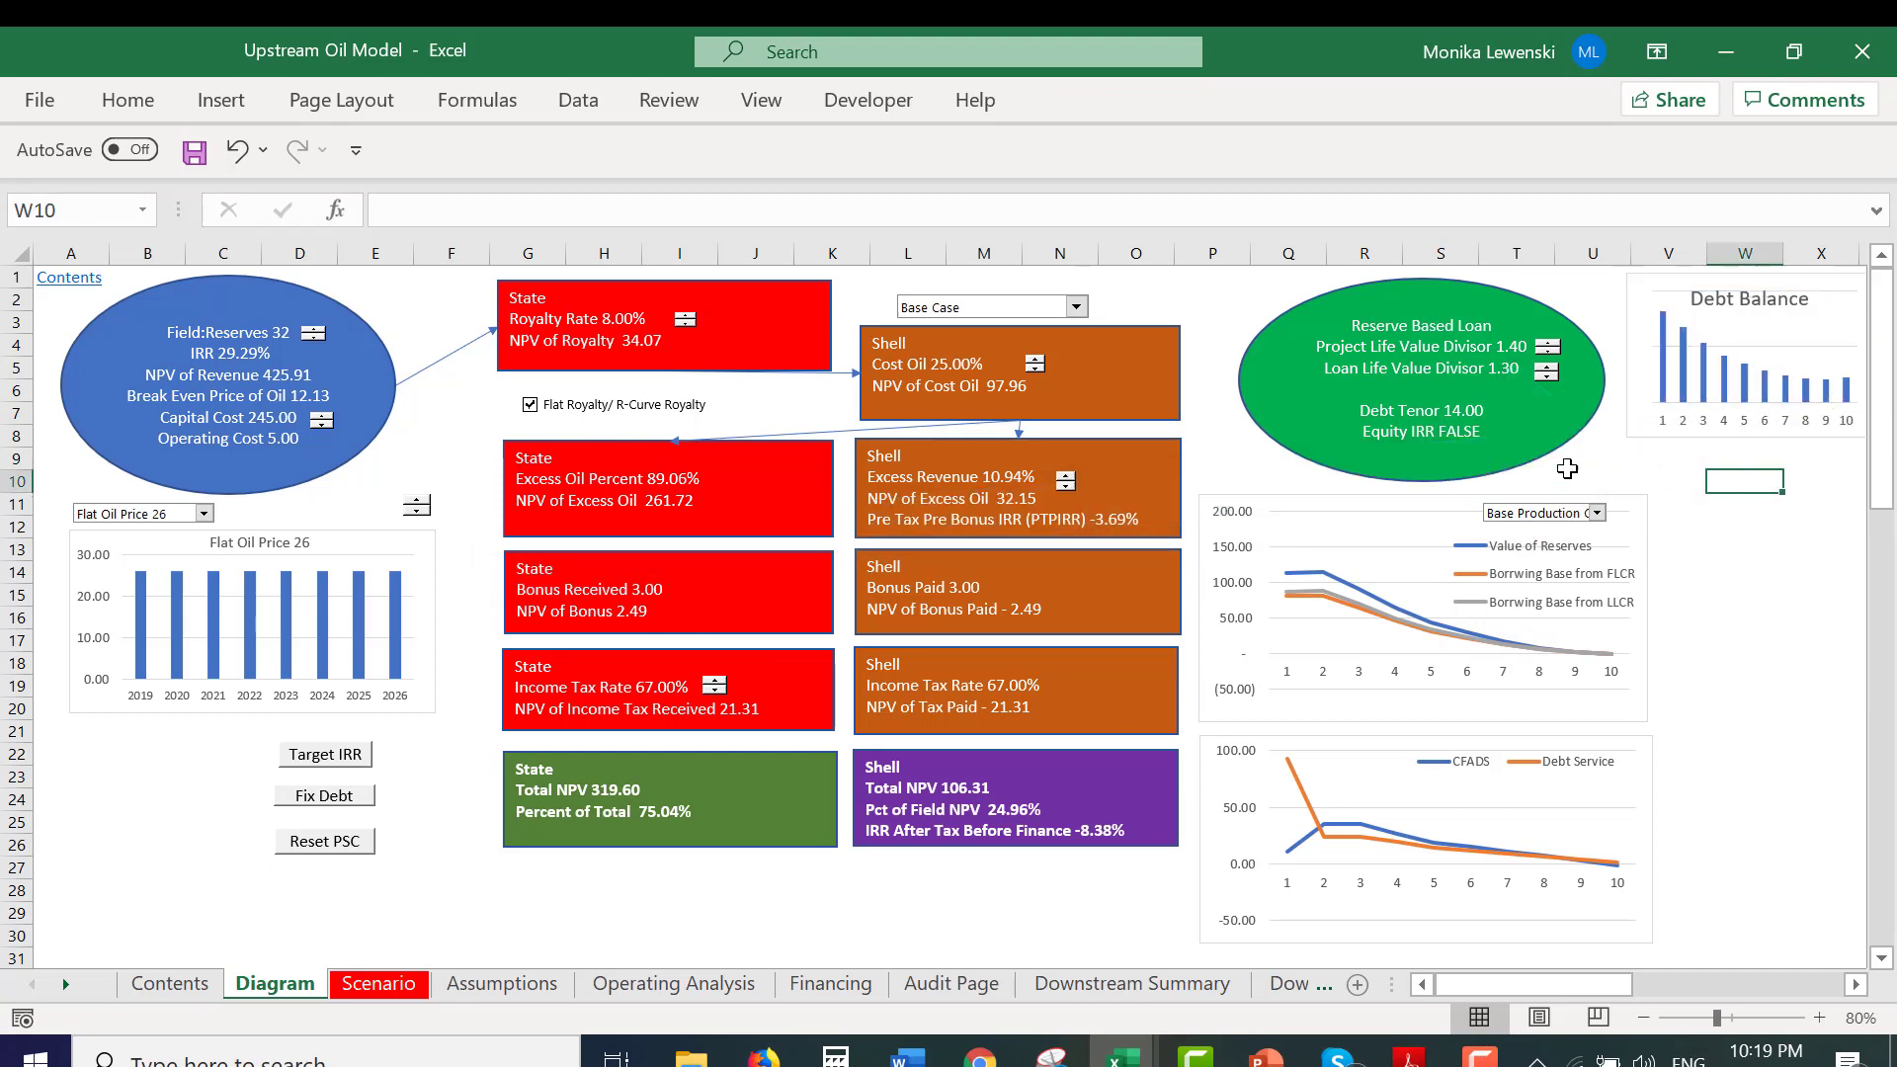
Raise the flat oil price one dollar at a time to 31 to test the Debt Balance chart.
{"action": "left_click", "coordinate": [416, 503]}
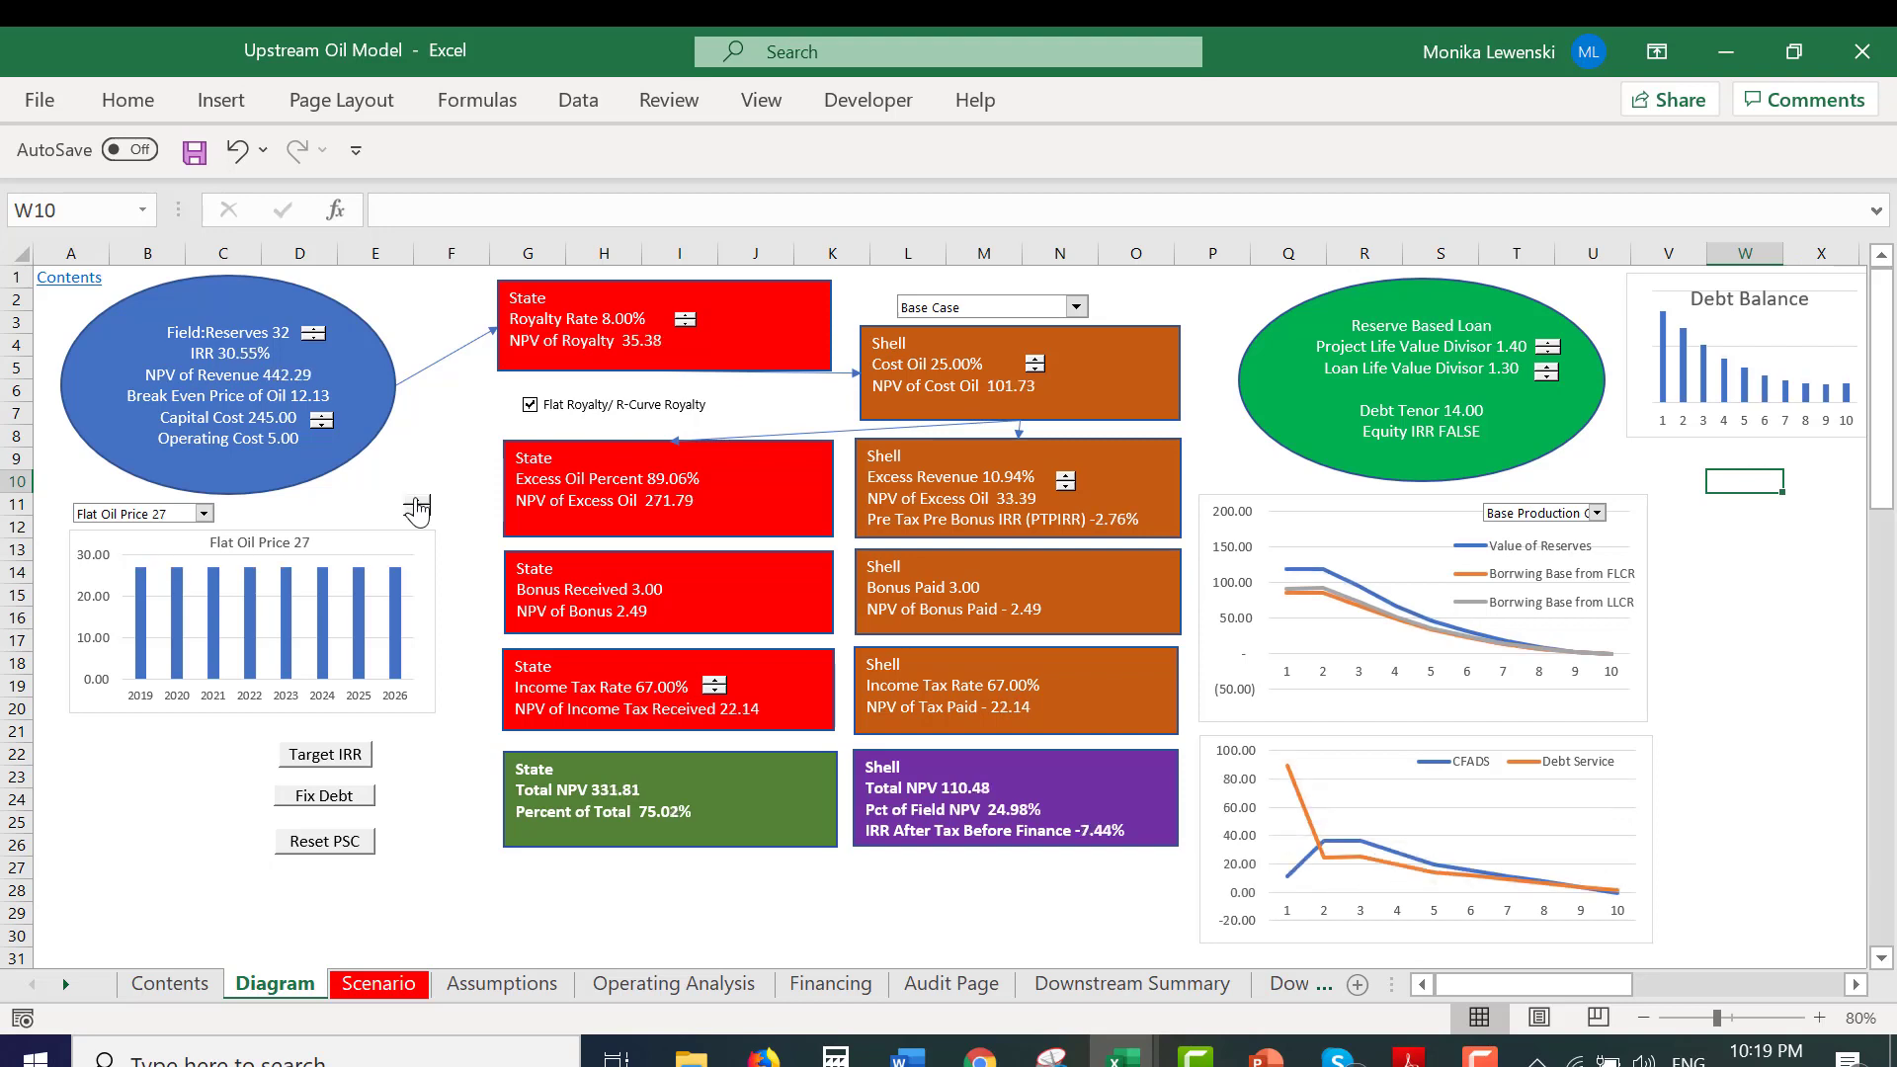
{"action": "left_click", "coordinate": [416, 502]}
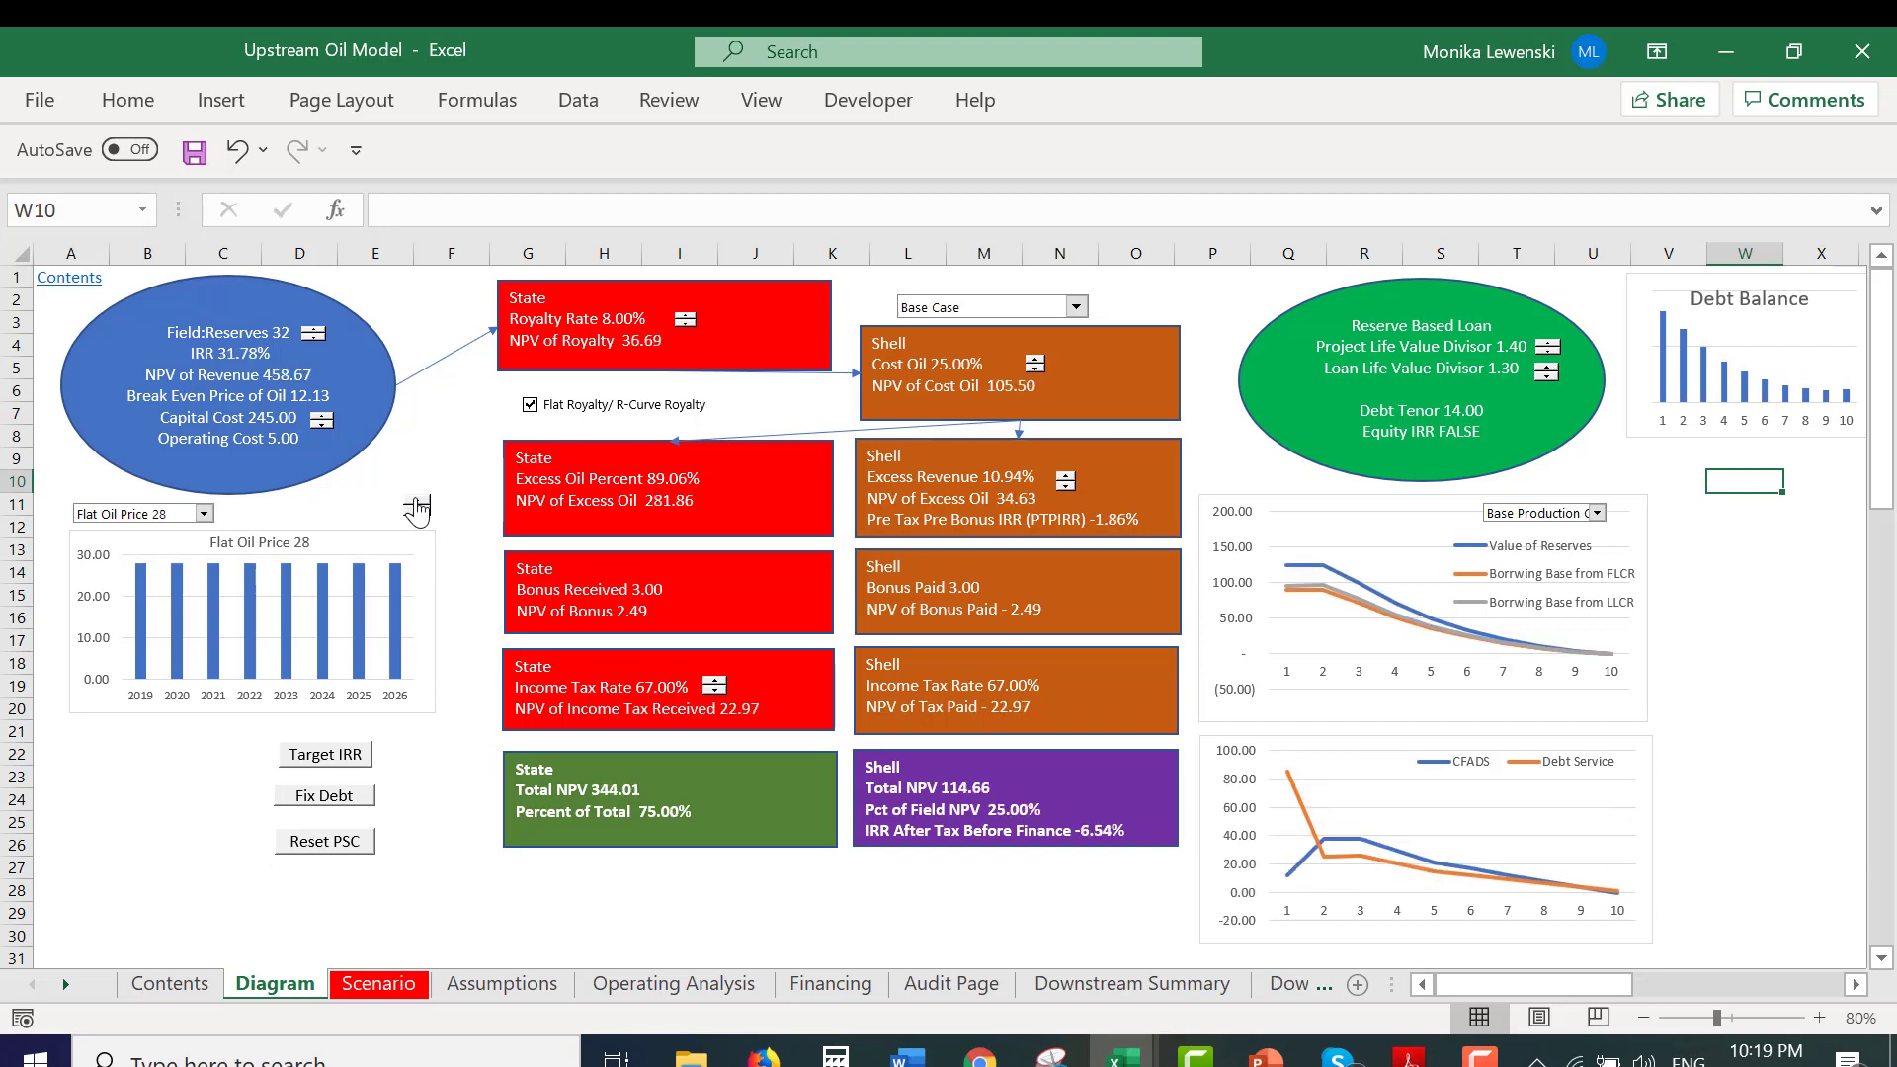
{"action": "left_click", "coordinate": [416, 501]}
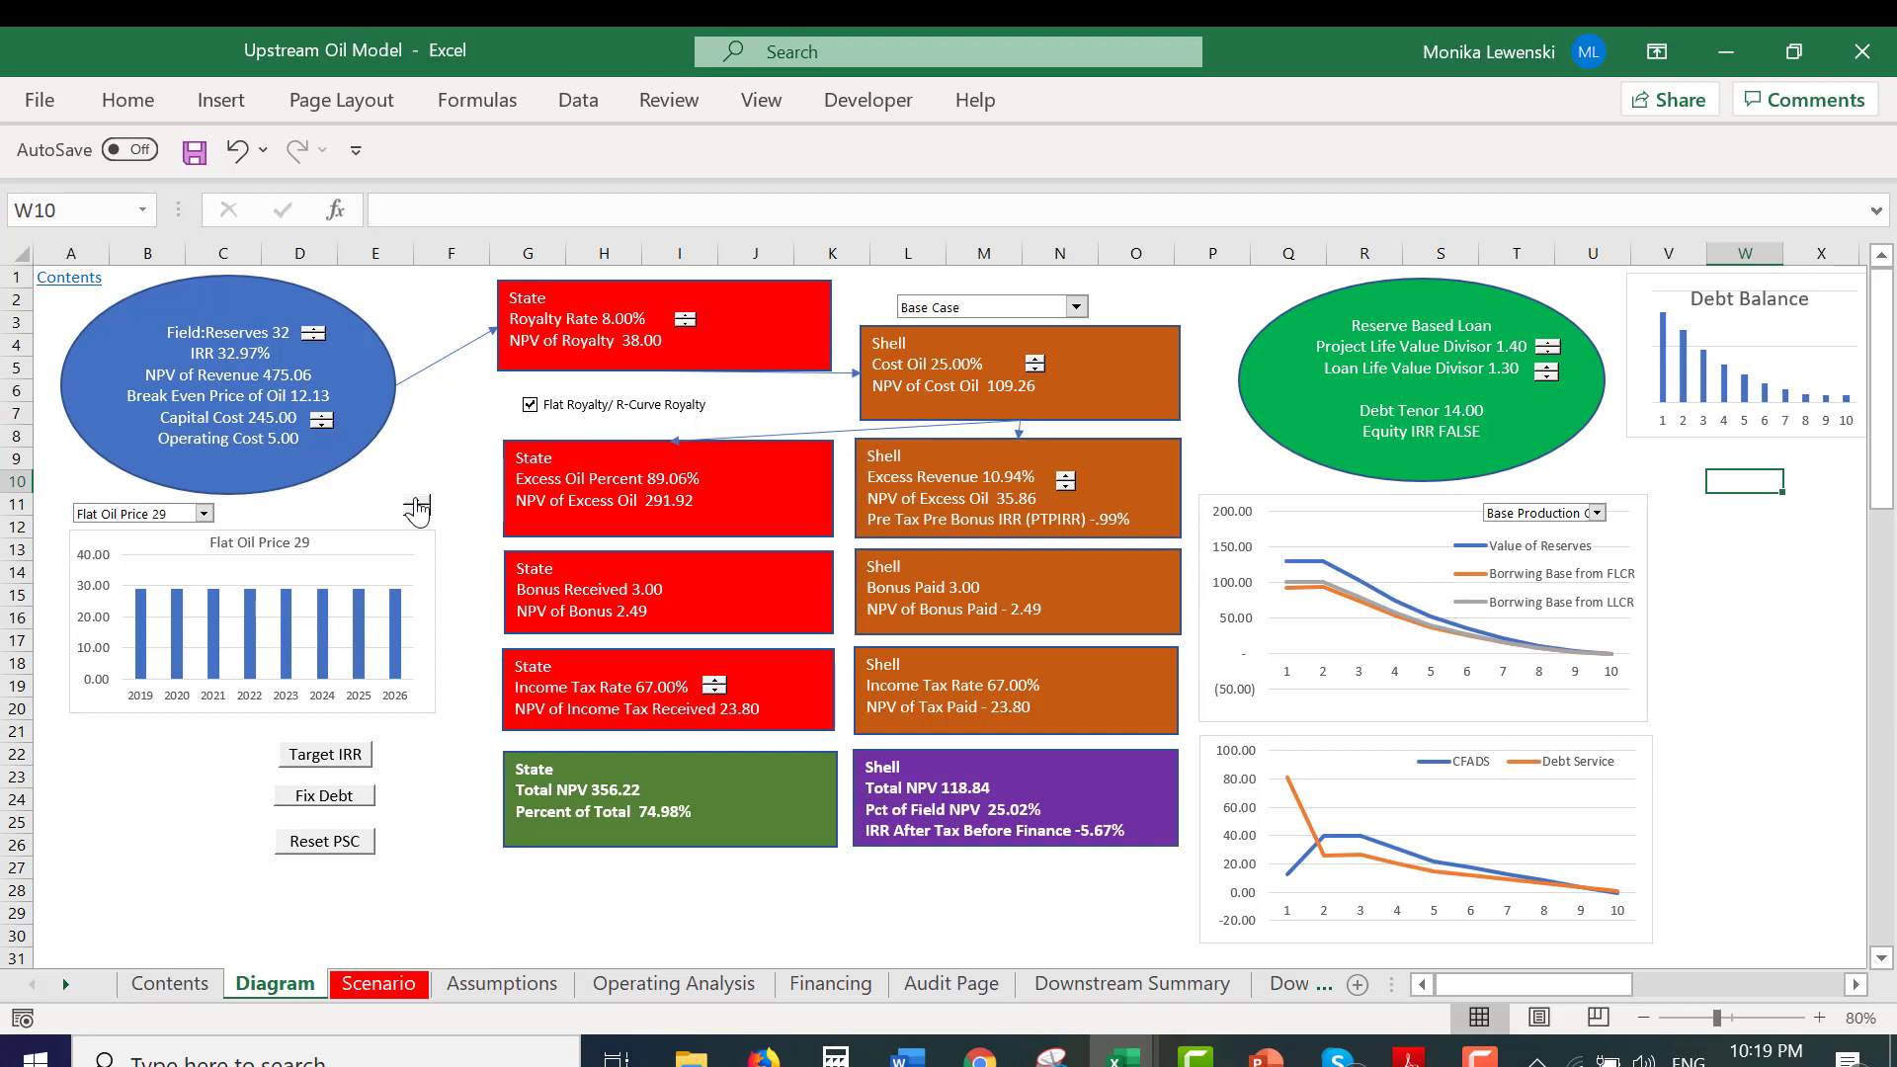
{"action": "left_click", "coordinate": [416, 502]}
{"action": "left_click", "coordinate": [416, 502]}
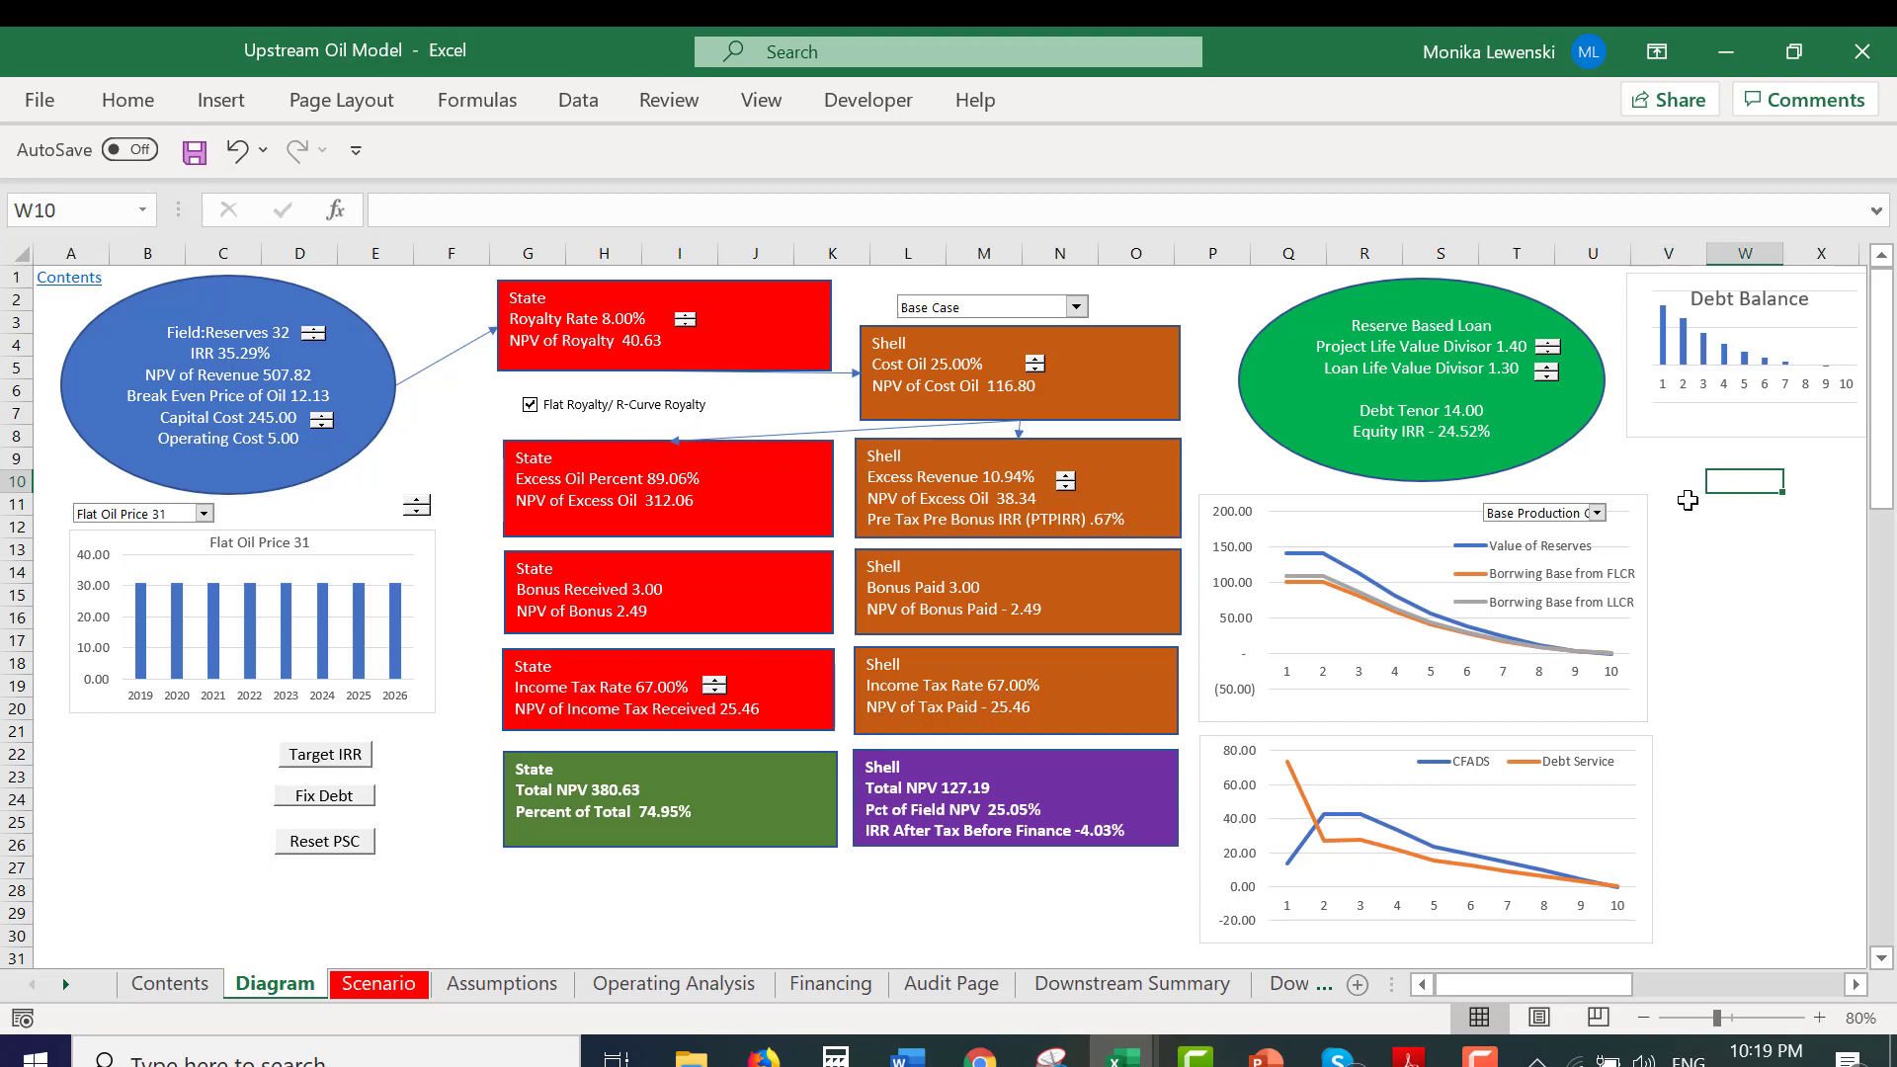
Raise the Project Life Value Divisor to 1.50 and run Fix Debt at the flat oil price of 31.
{"action": "key", "text": "Left"}
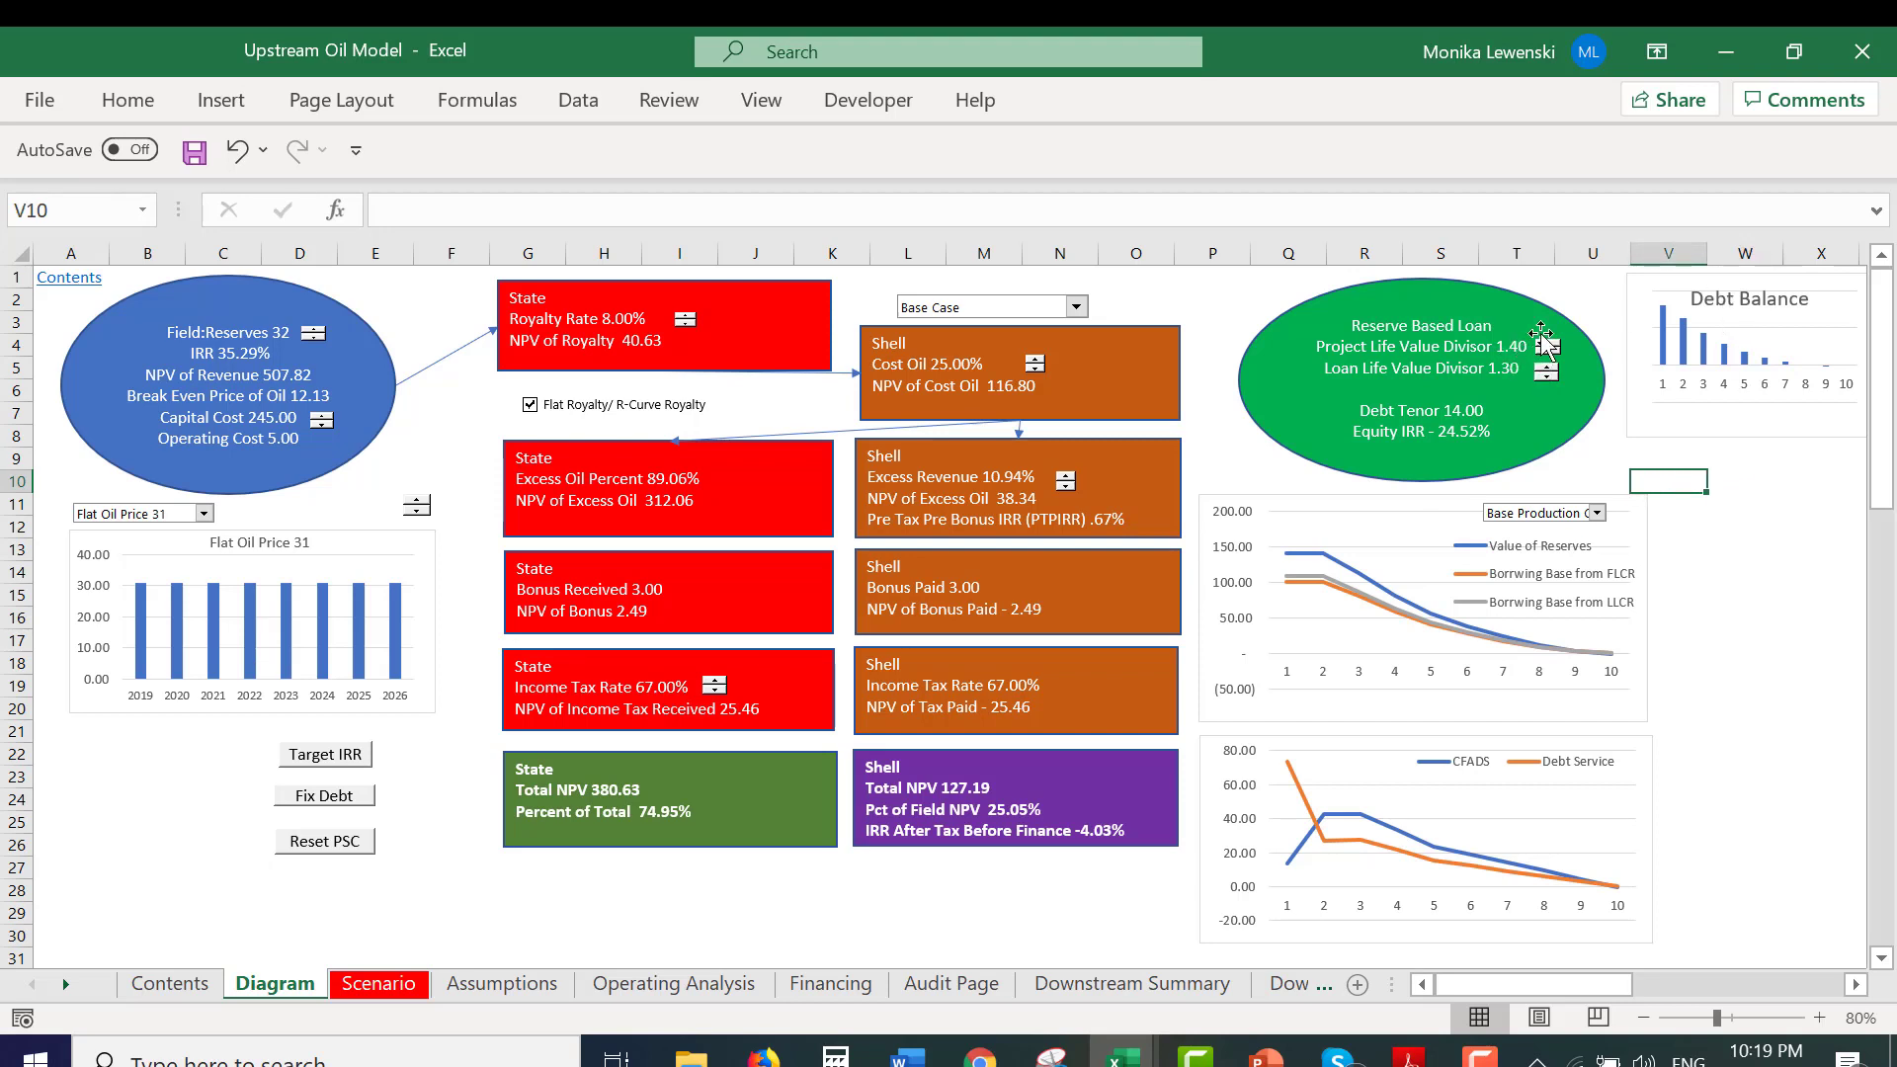
{"action": "left_click", "coordinate": [1548, 343]}
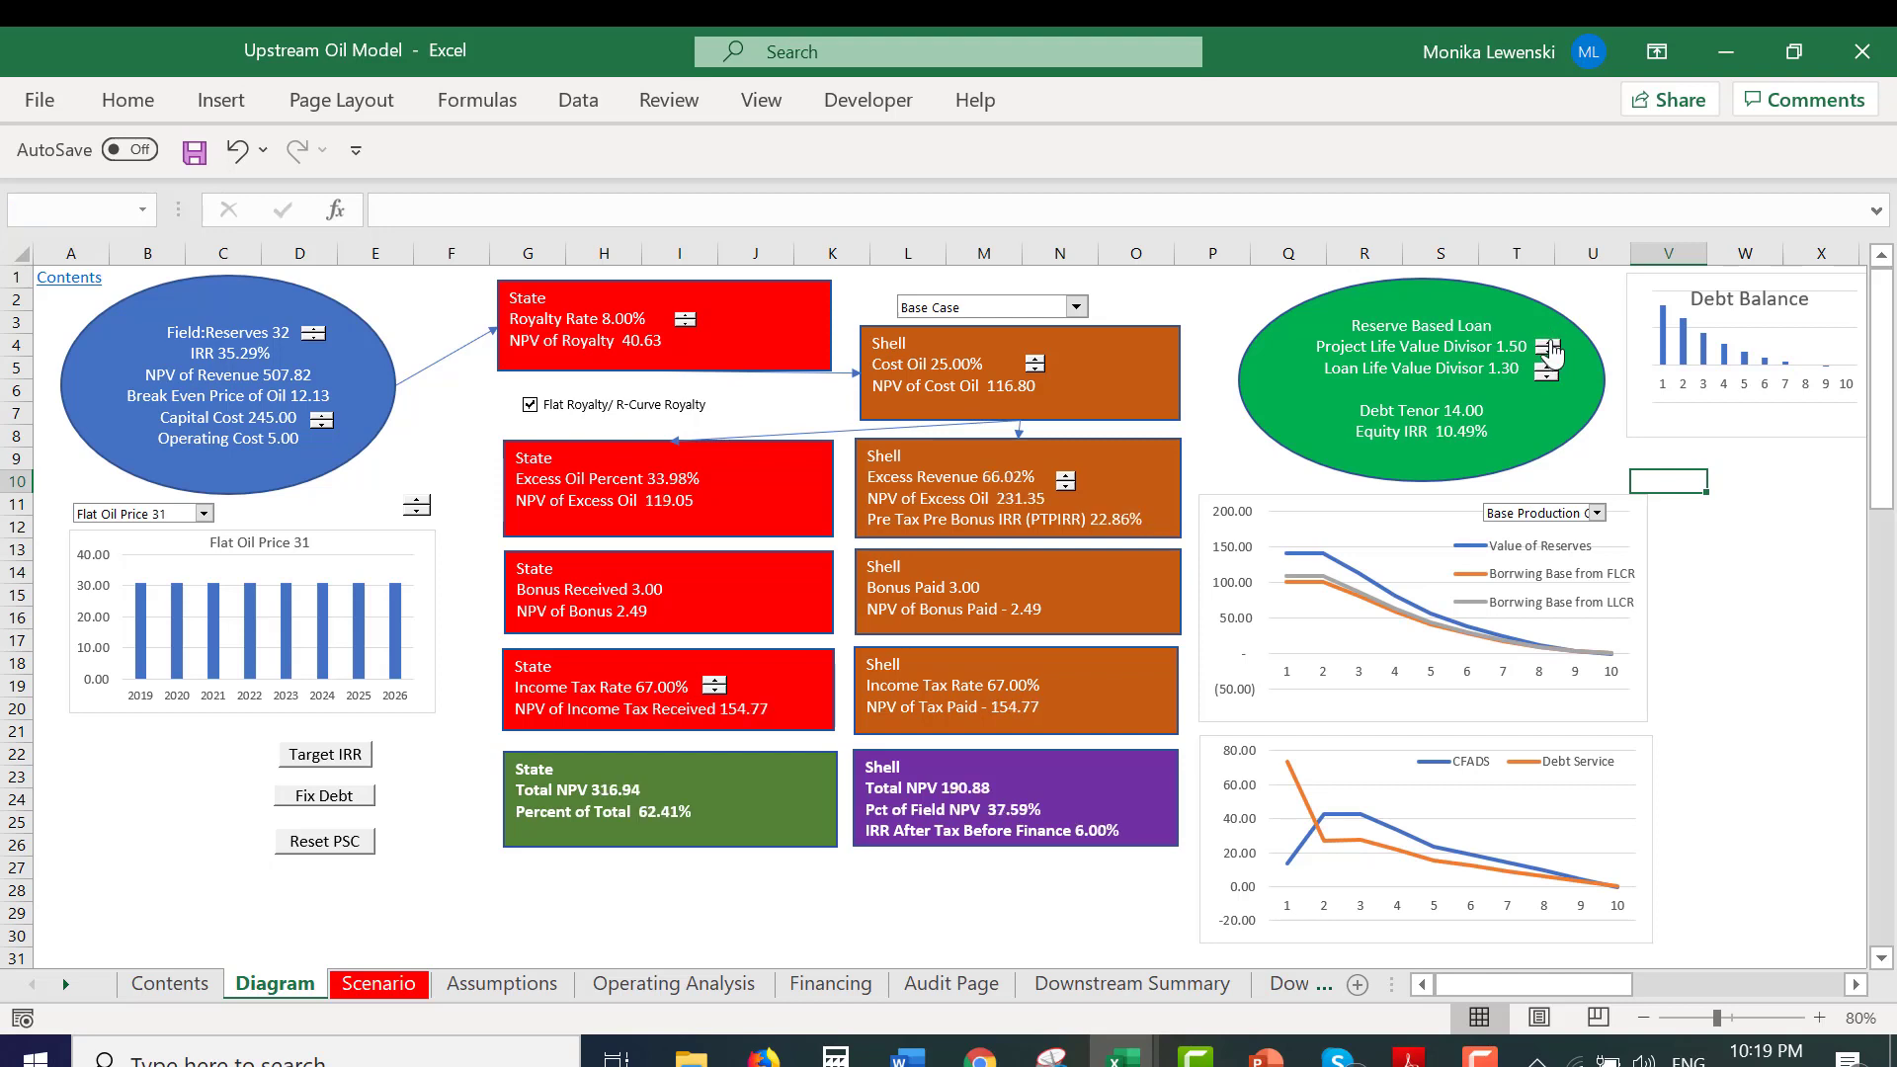
{"action": "left_click", "coordinate": [336, 796]}
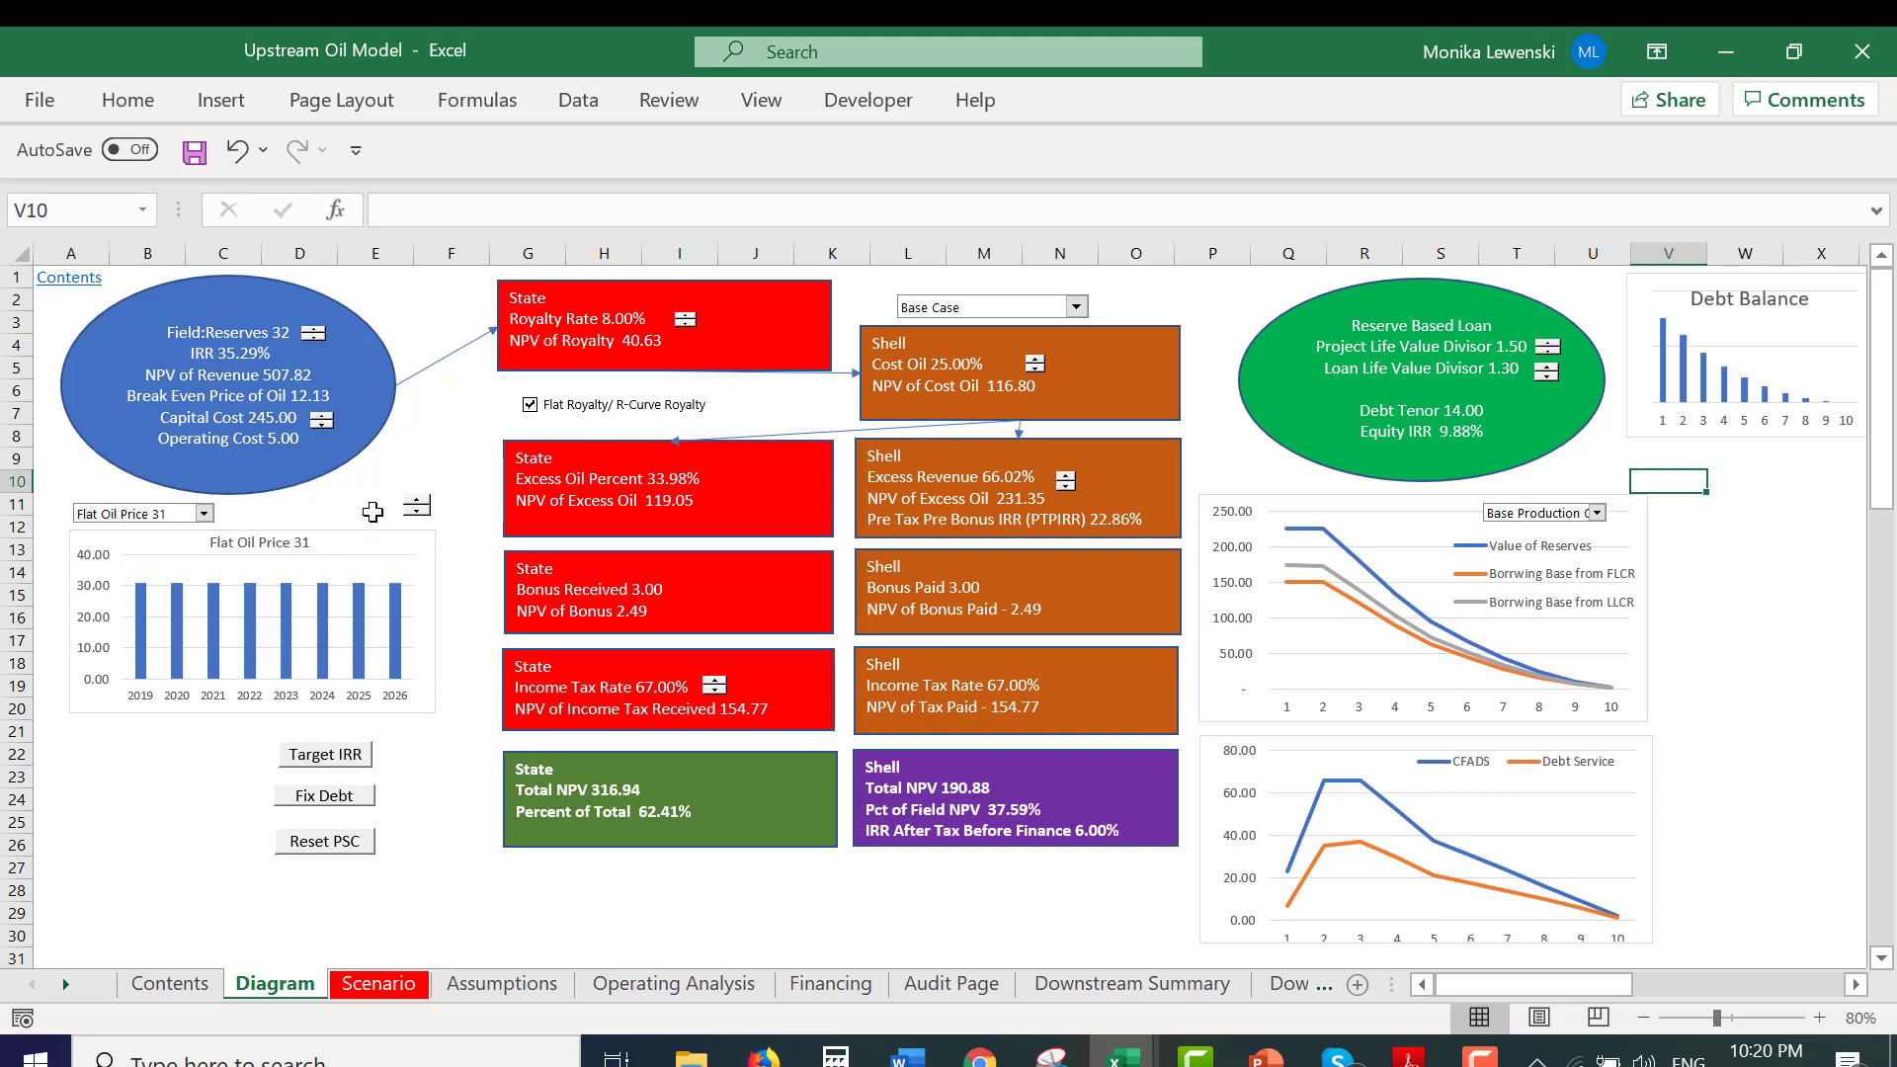
Switch the scenario to Downside and back to Base Case, and run Fix Debt on the Base Case.
{"action": "left_click", "coordinate": [975, 314]}
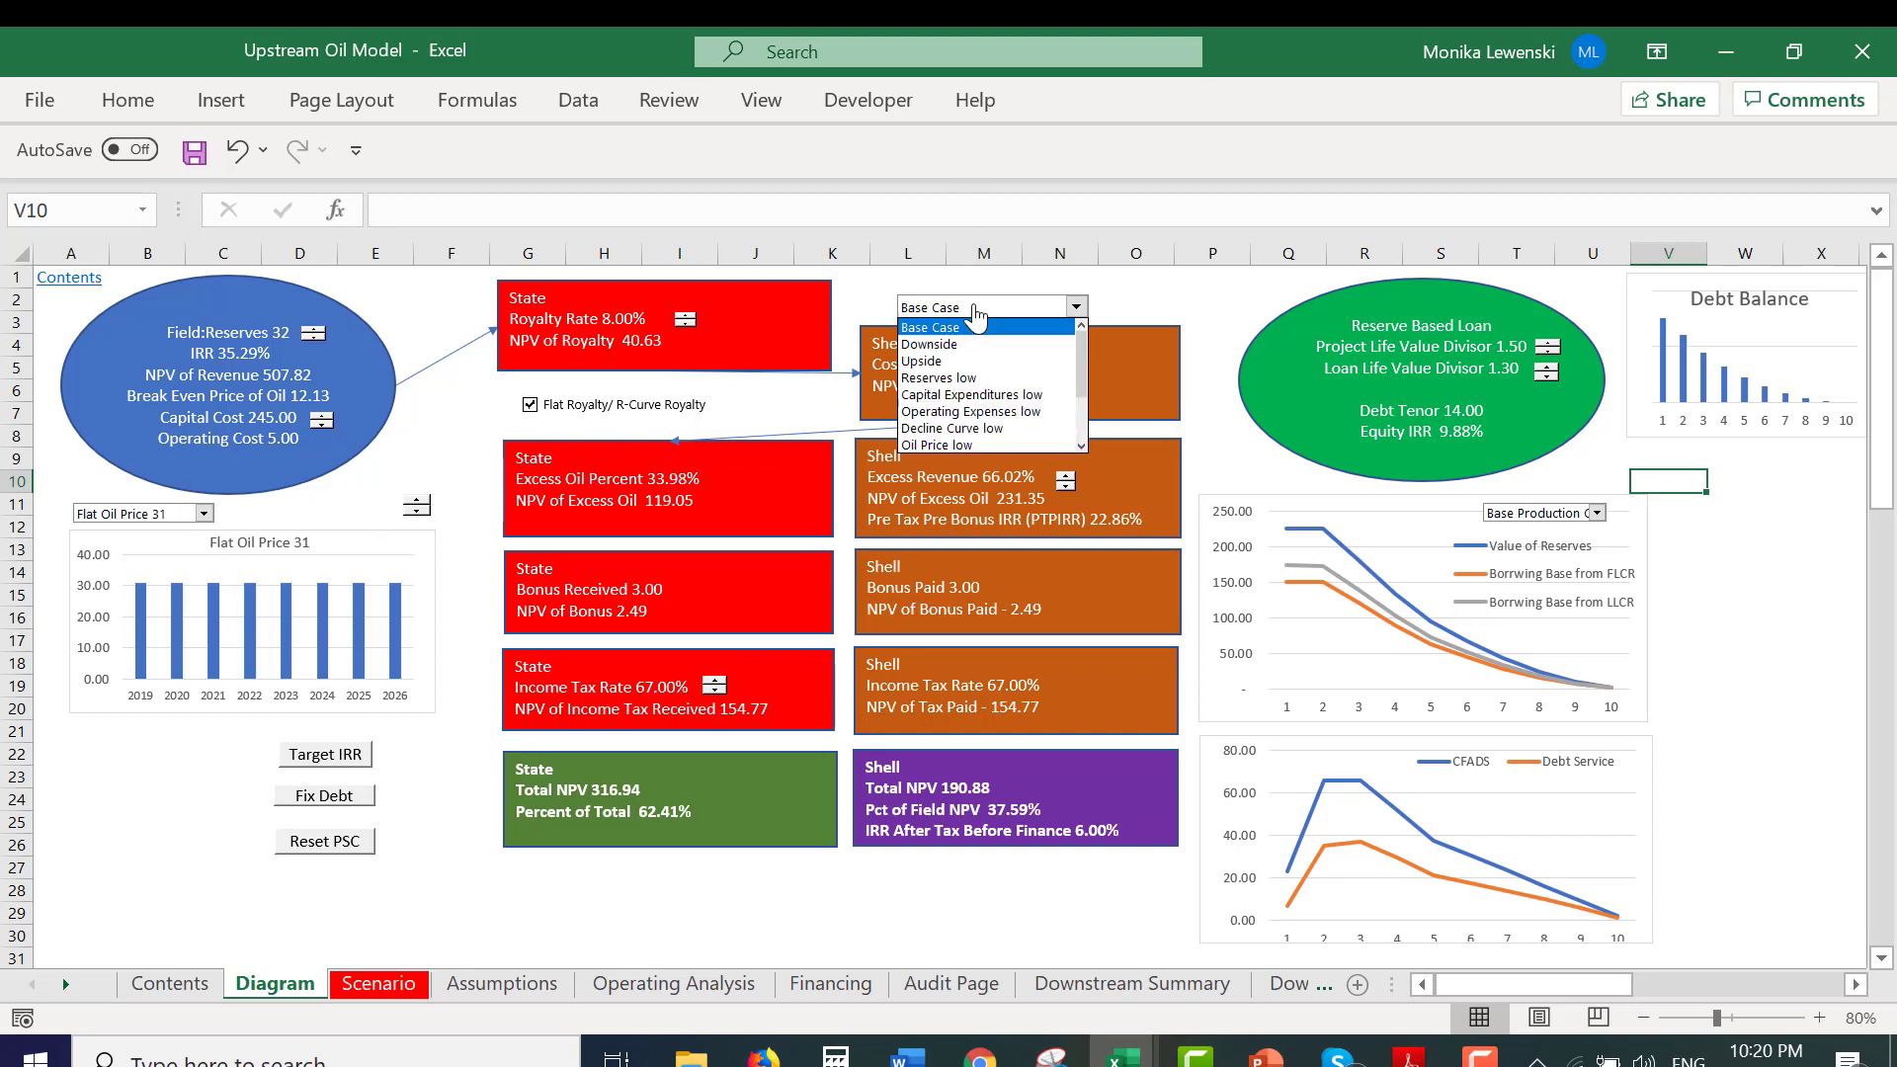
{"action": "left_click", "coordinate": [953, 336]}
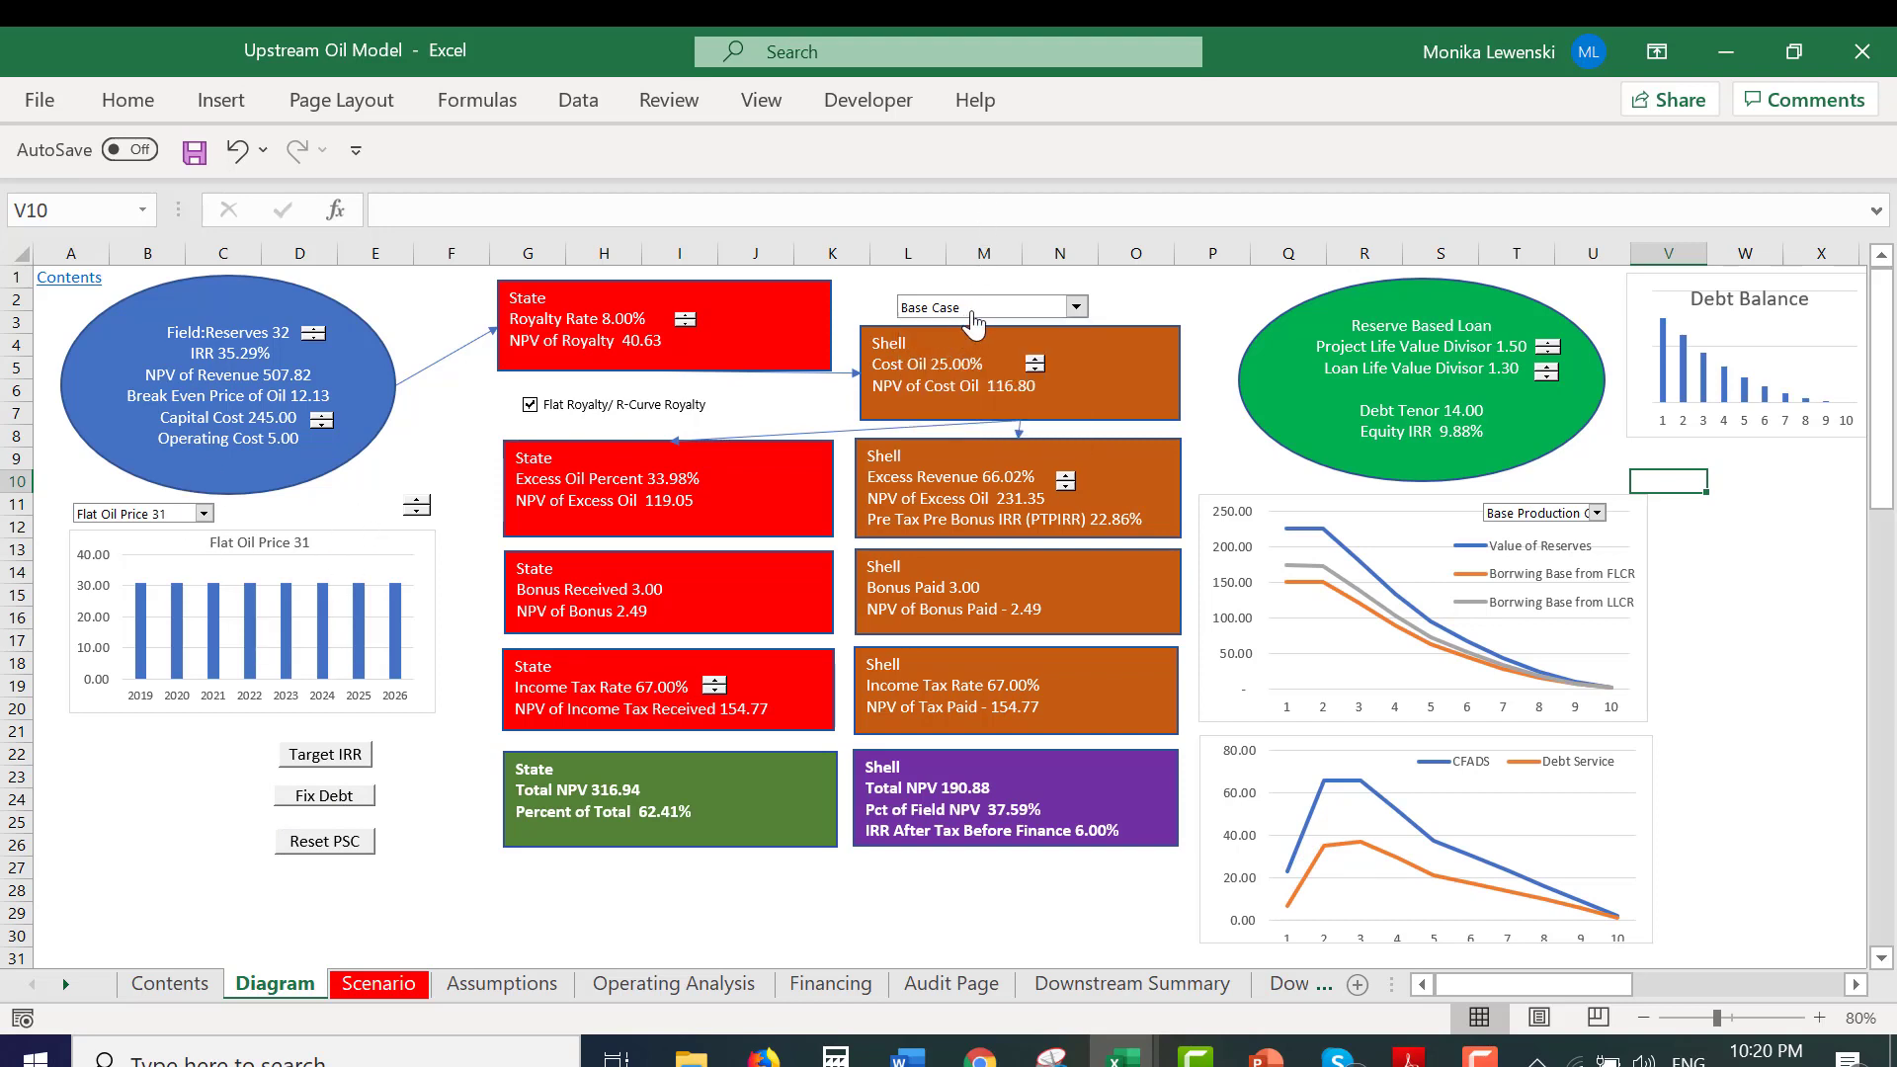
{"action": "left_click", "coordinate": [972, 310]}
{"action": "left_click", "coordinate": [973, 321]}
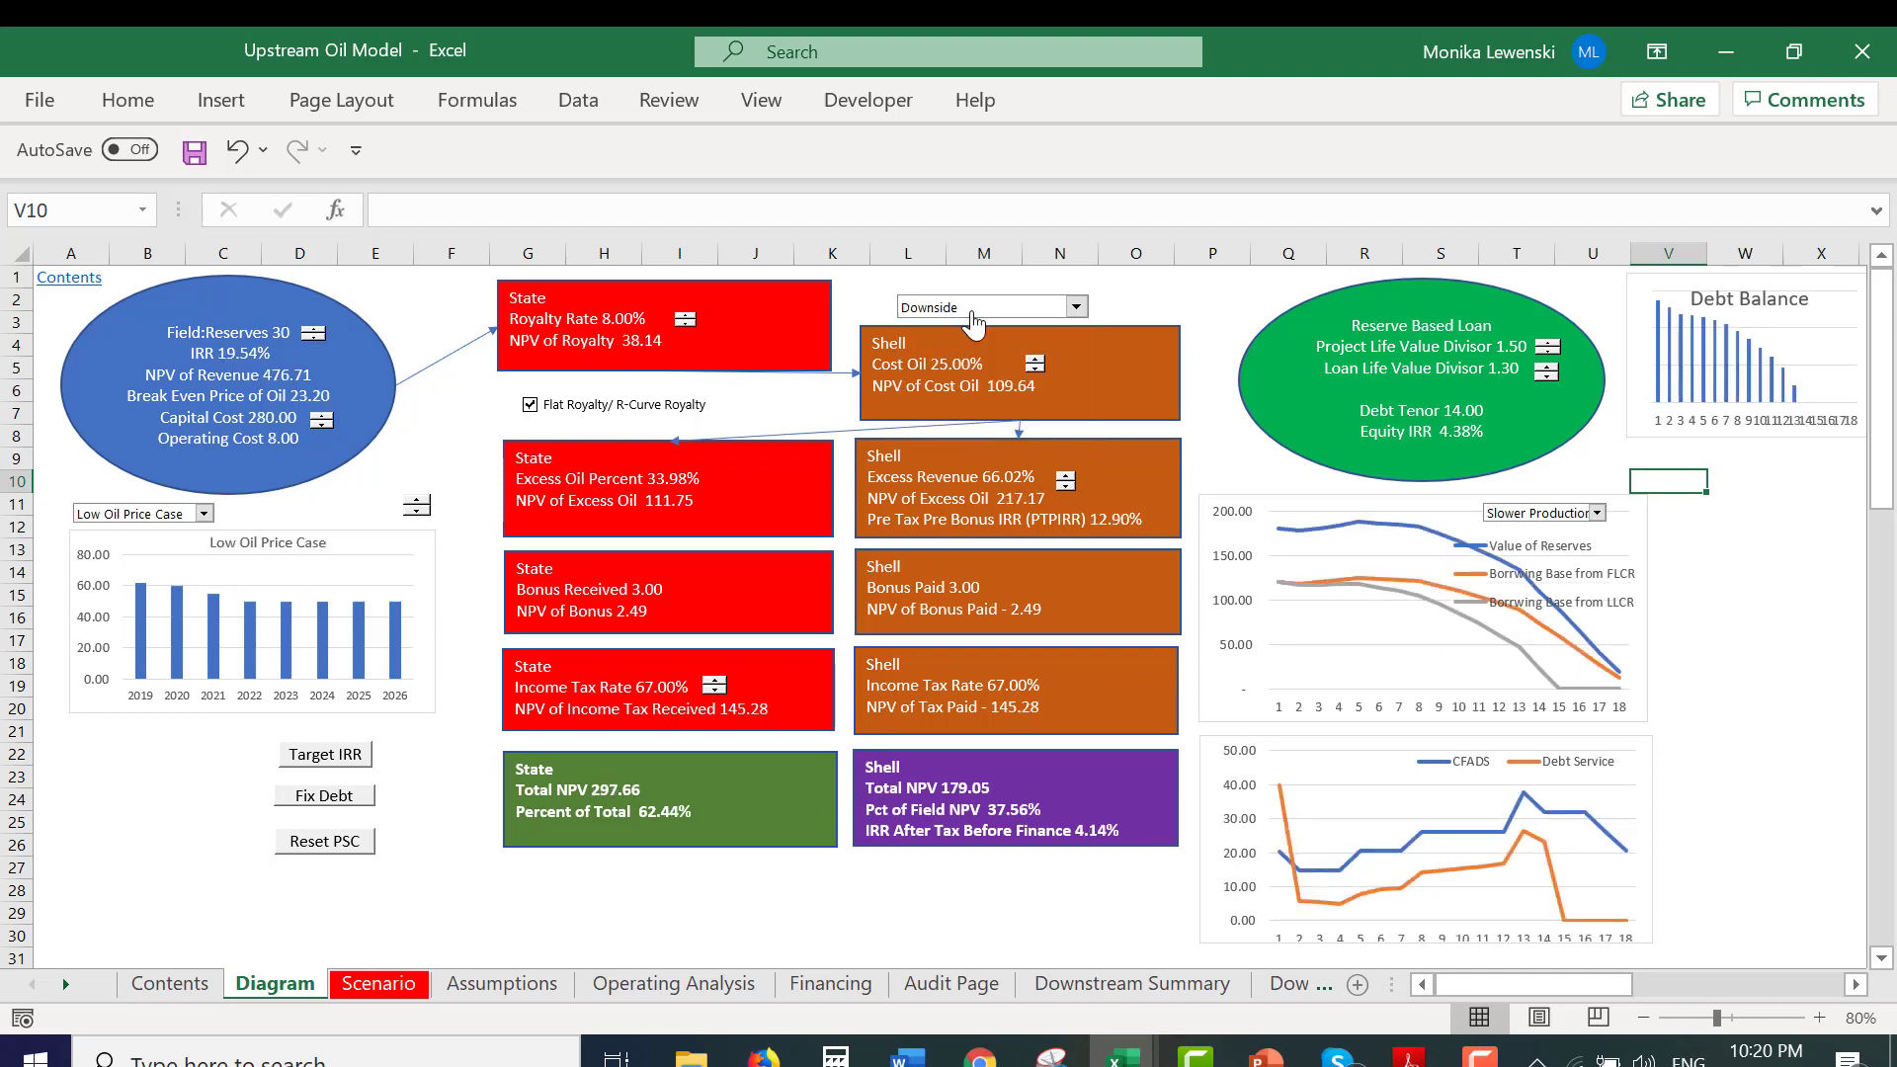
{"action": "left_click", "coordinate": [972, 312]}
{"action": "scroll", "coordinate": [975, 321], "scroll_direction": "up", "scroll_amount": 1}
{"action": "left_click", "coordinate": [975, 326]}
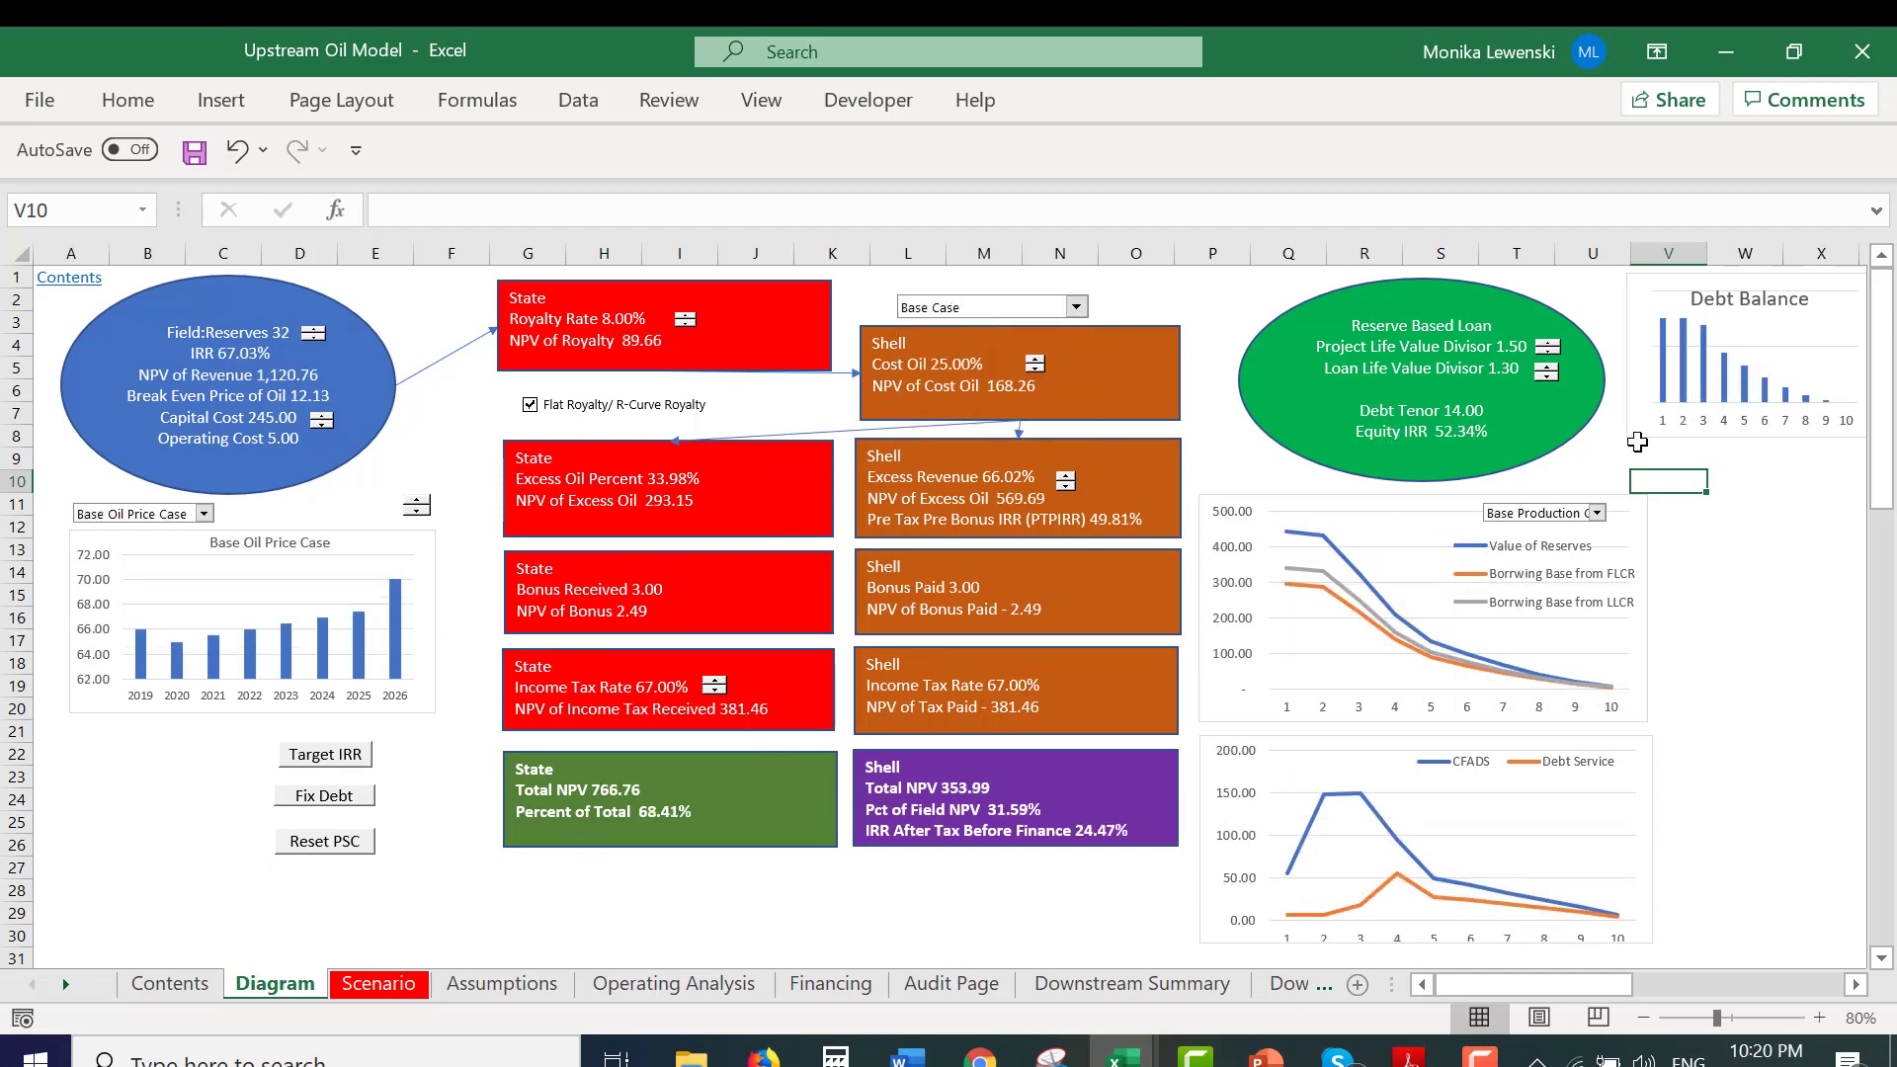
{"action": "left_click", "coordinate": [336, 805]}
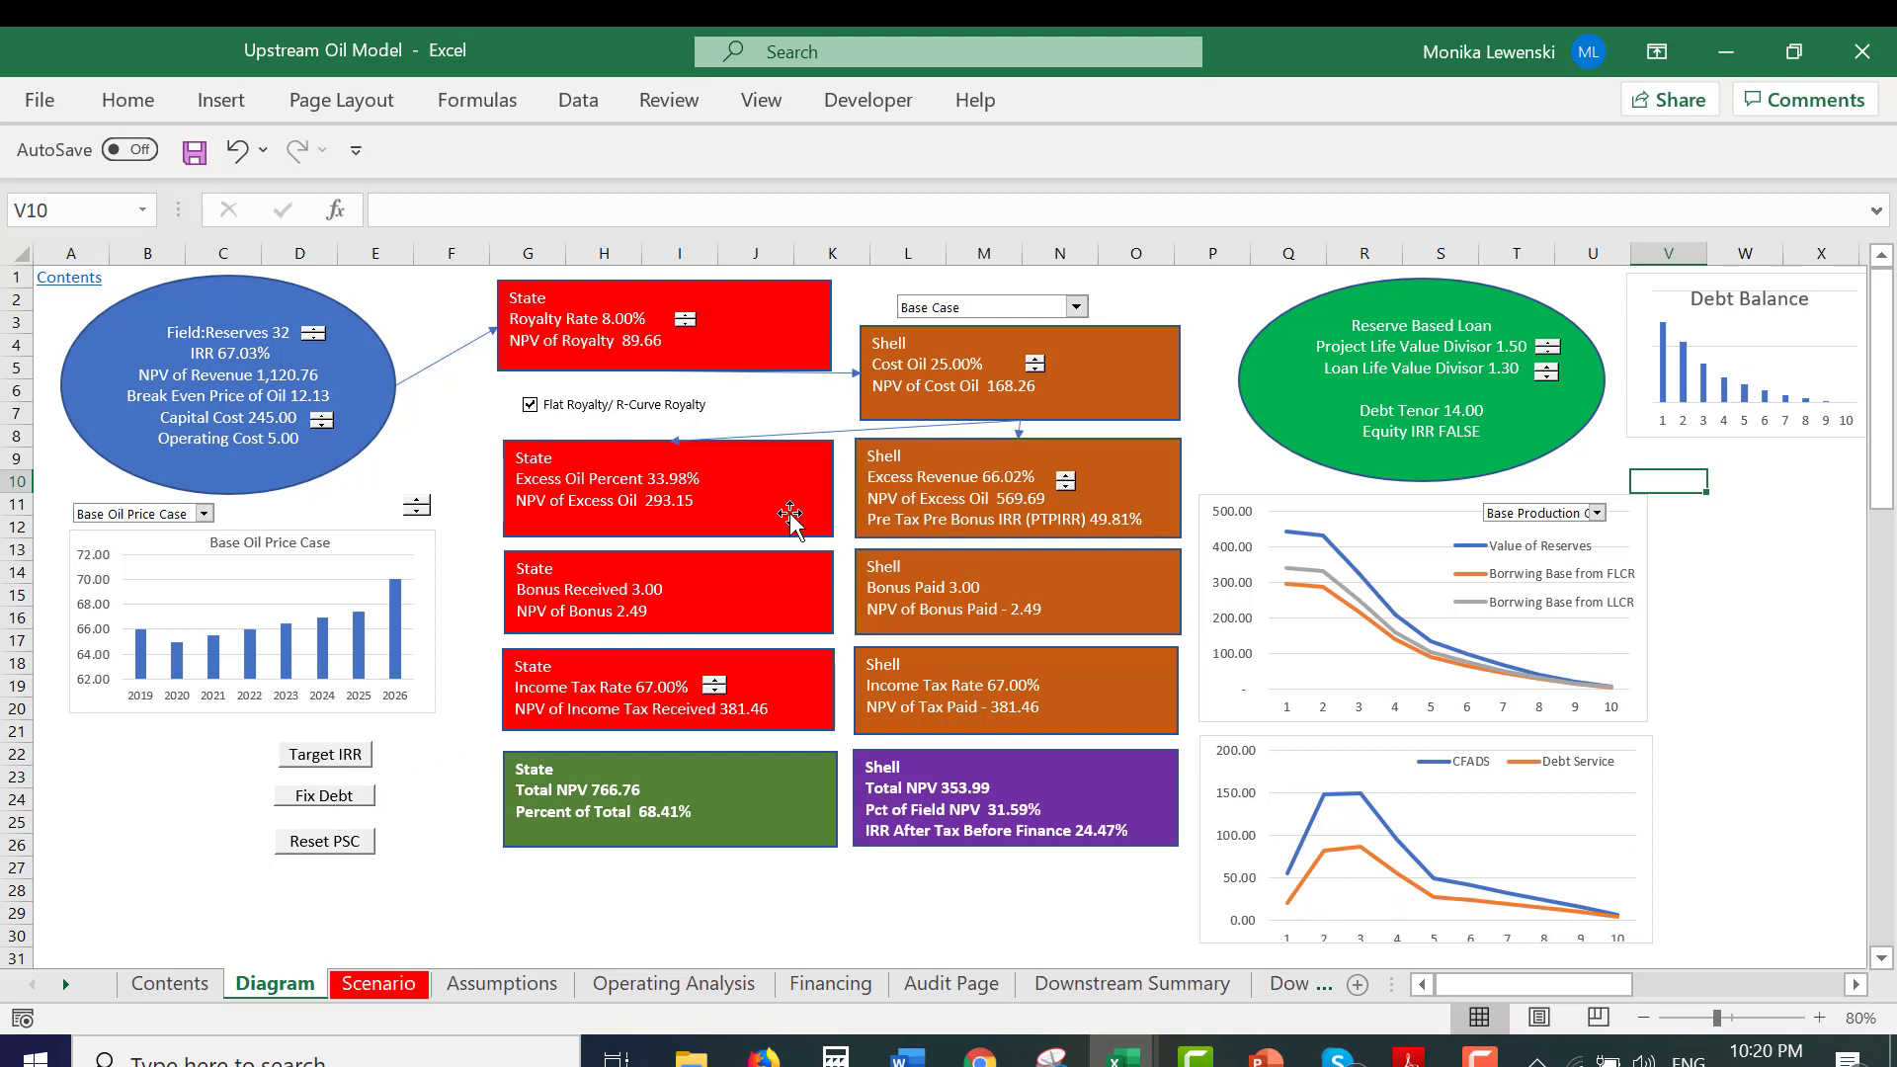
Change the oil price case from Base Oil Price Case to Flat Oil Price 31.
{"action": "left_click", "coordinate": [204, 513]}
{"action": "key", "text": "Down"}
{"action": "key", "text": "Down"}
{"action": "key", "text": "Down"}
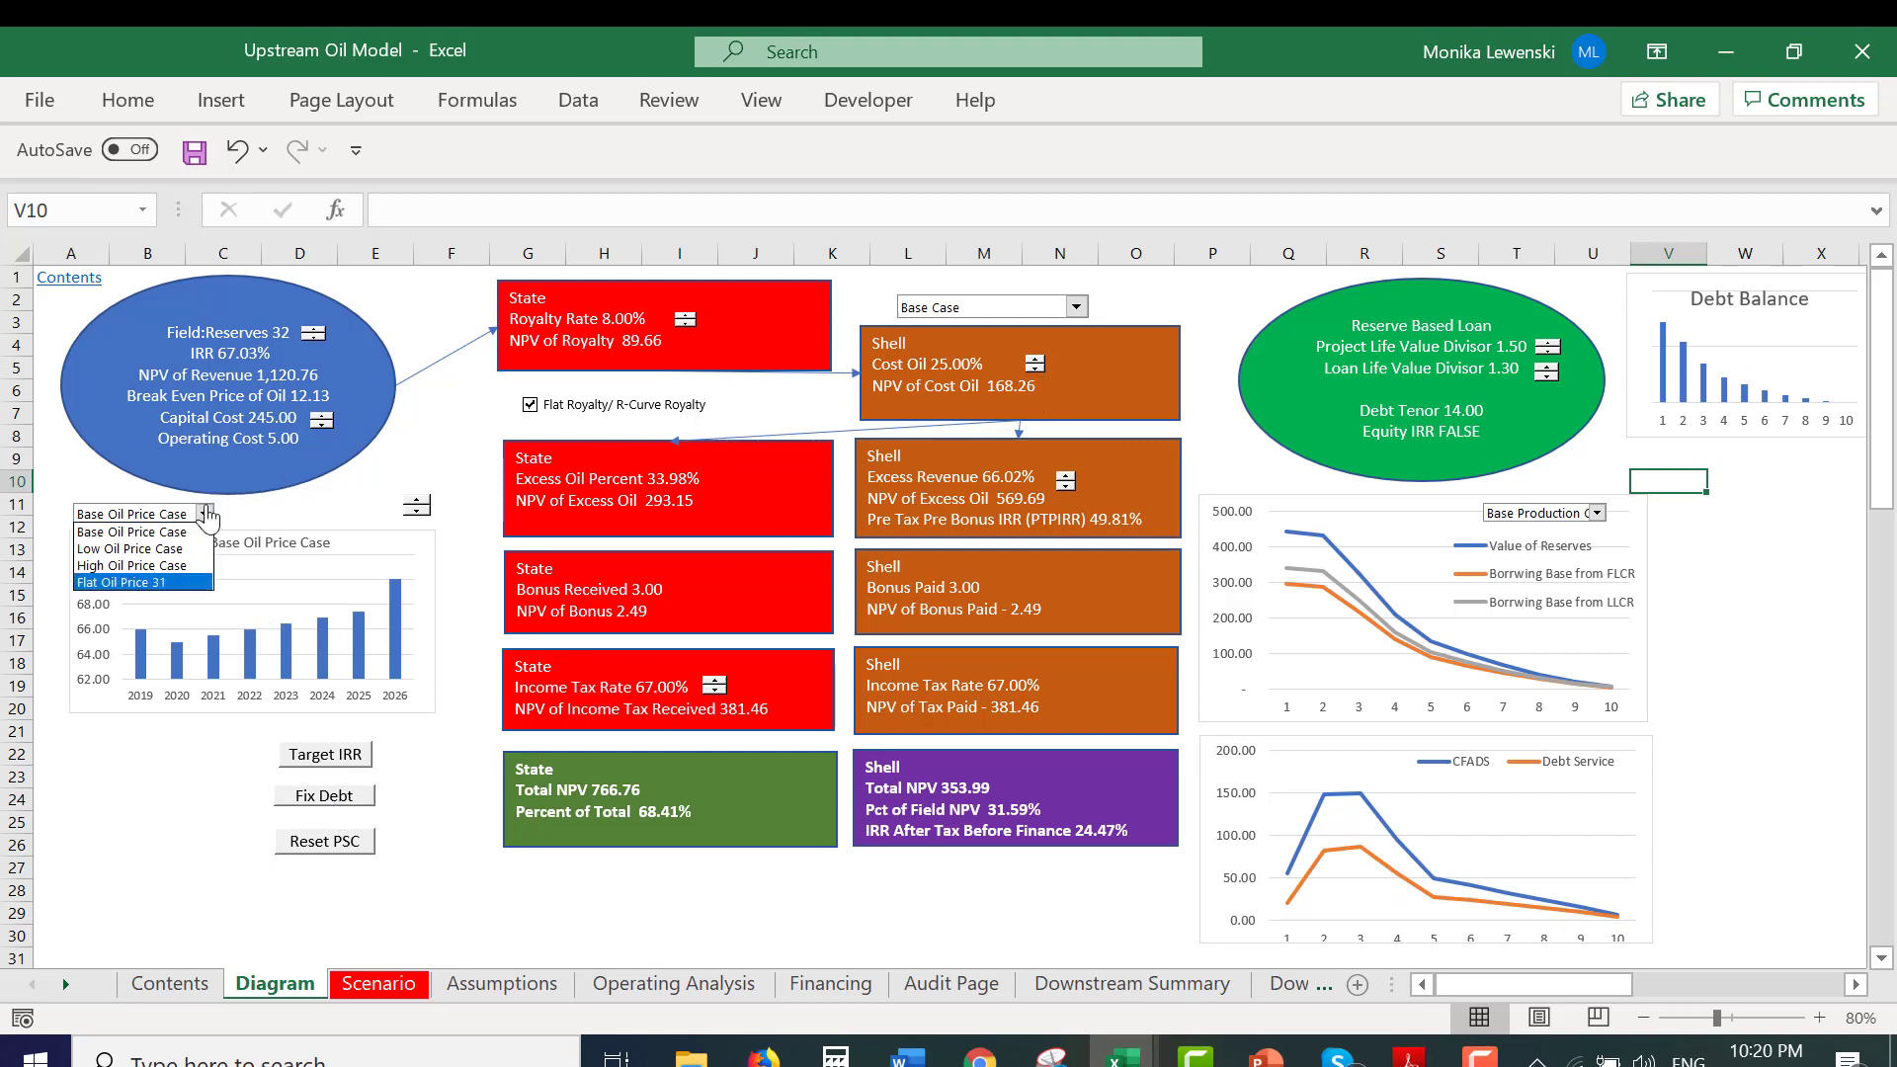
{"action": "key", "text": "Return"}
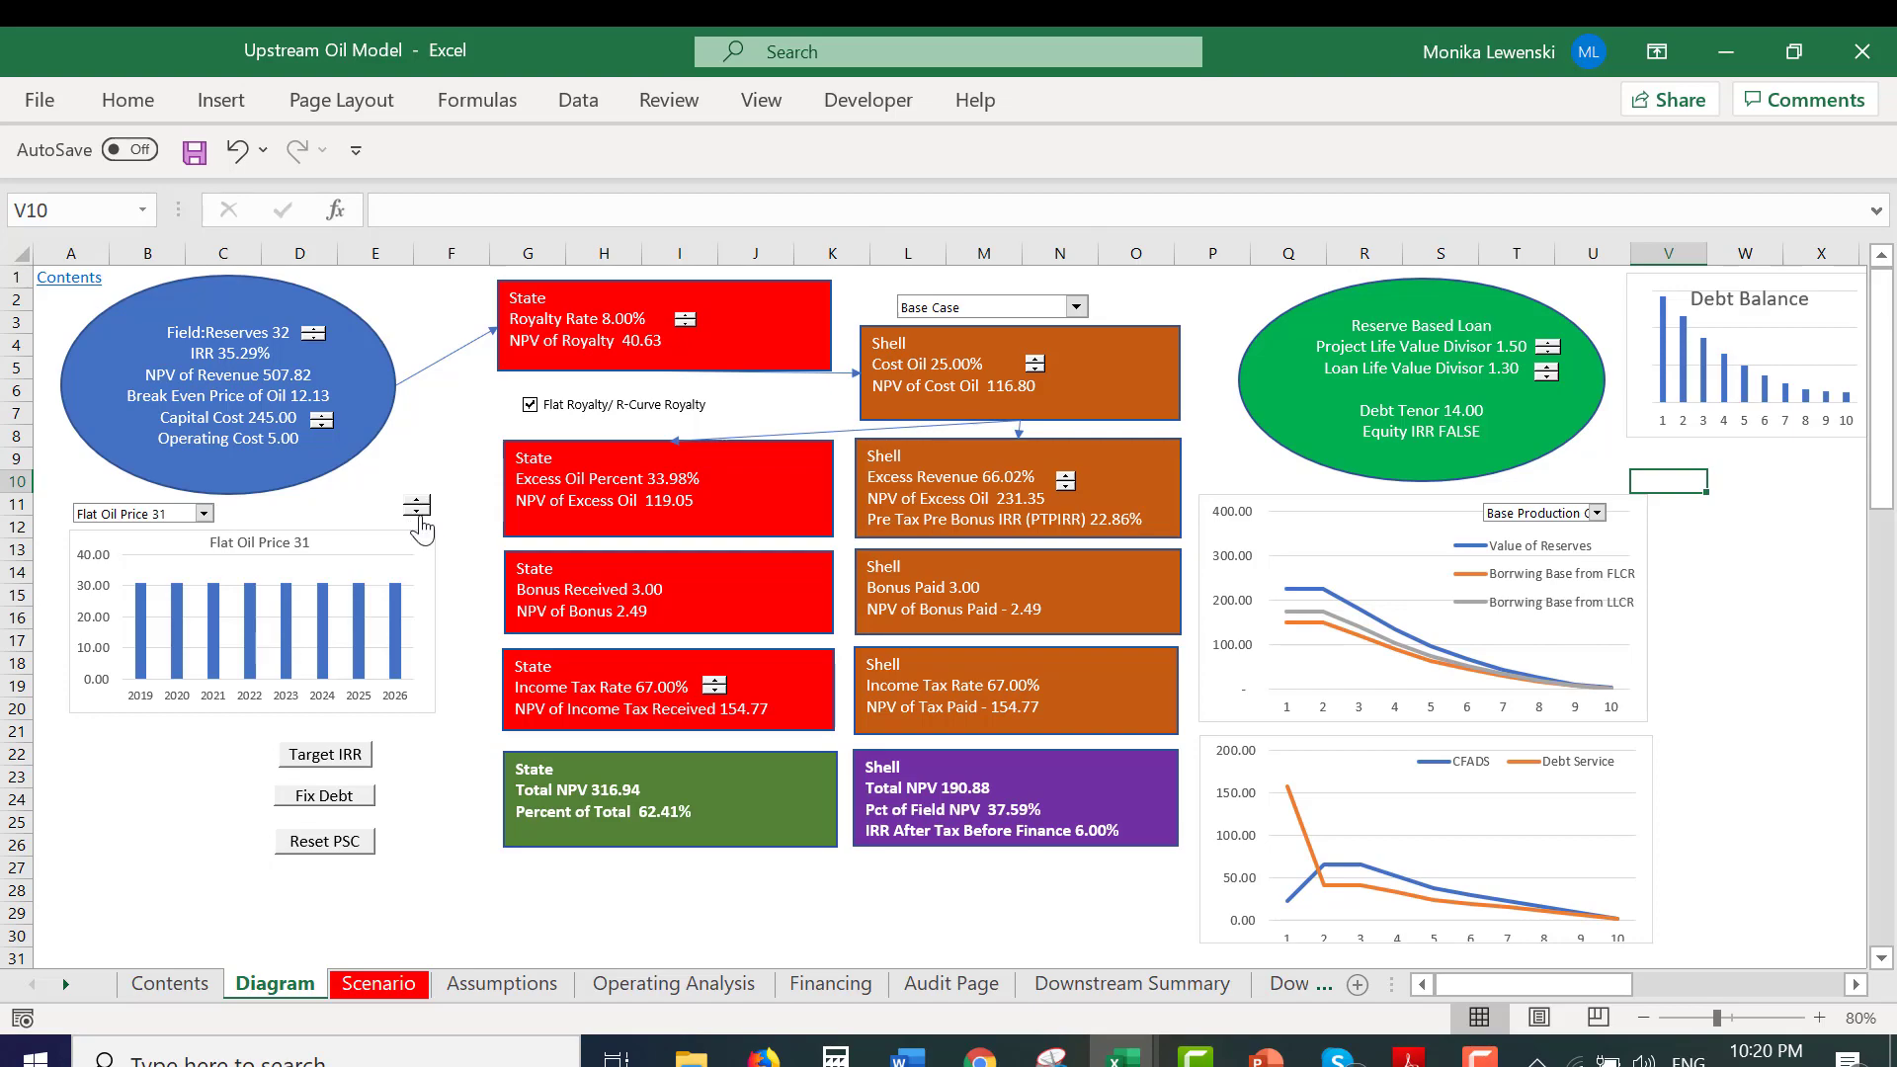
Lower the flat oil price to 29 and raise it one dollar at a time to 33.
{"action": "left_click", "coordinate": [417, 512]}
{"action": "left_click", "coordinate": [416, 513]}
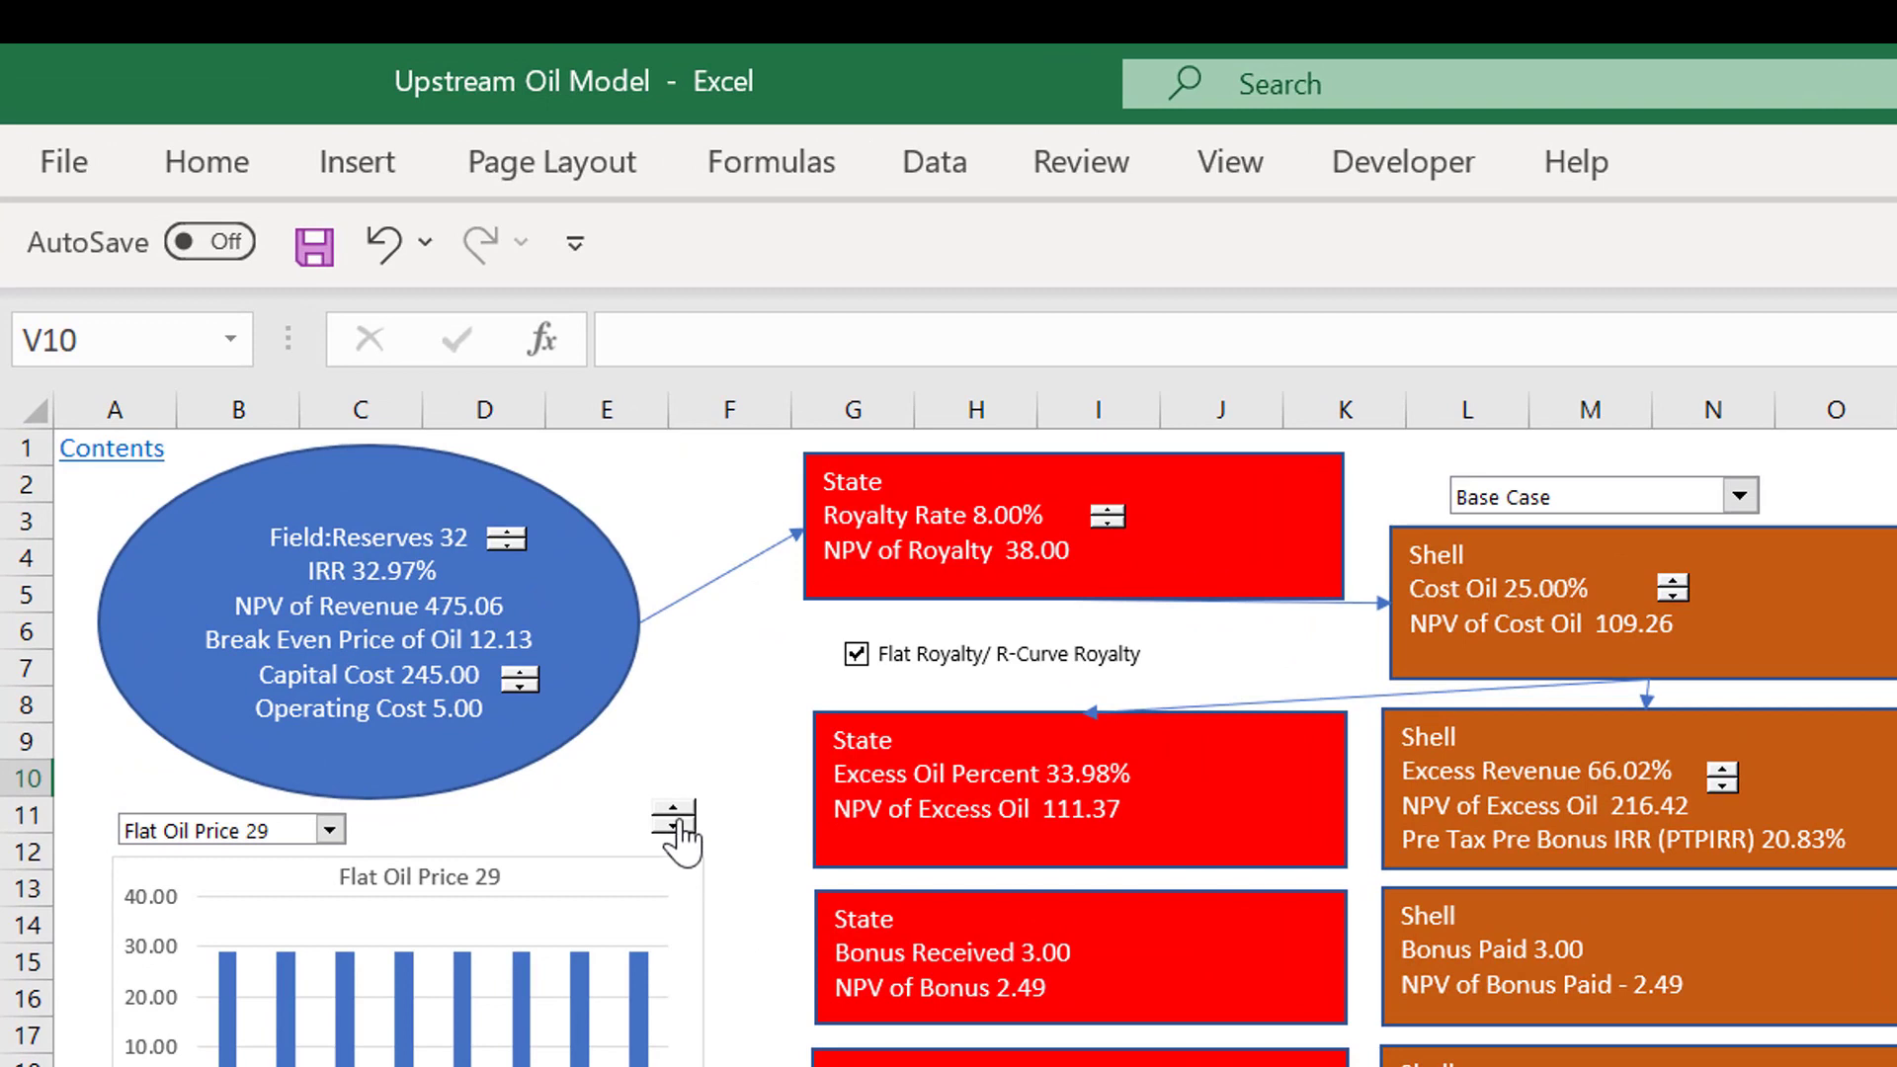
{"action": "left_click", "coordinate": [674, 810]}
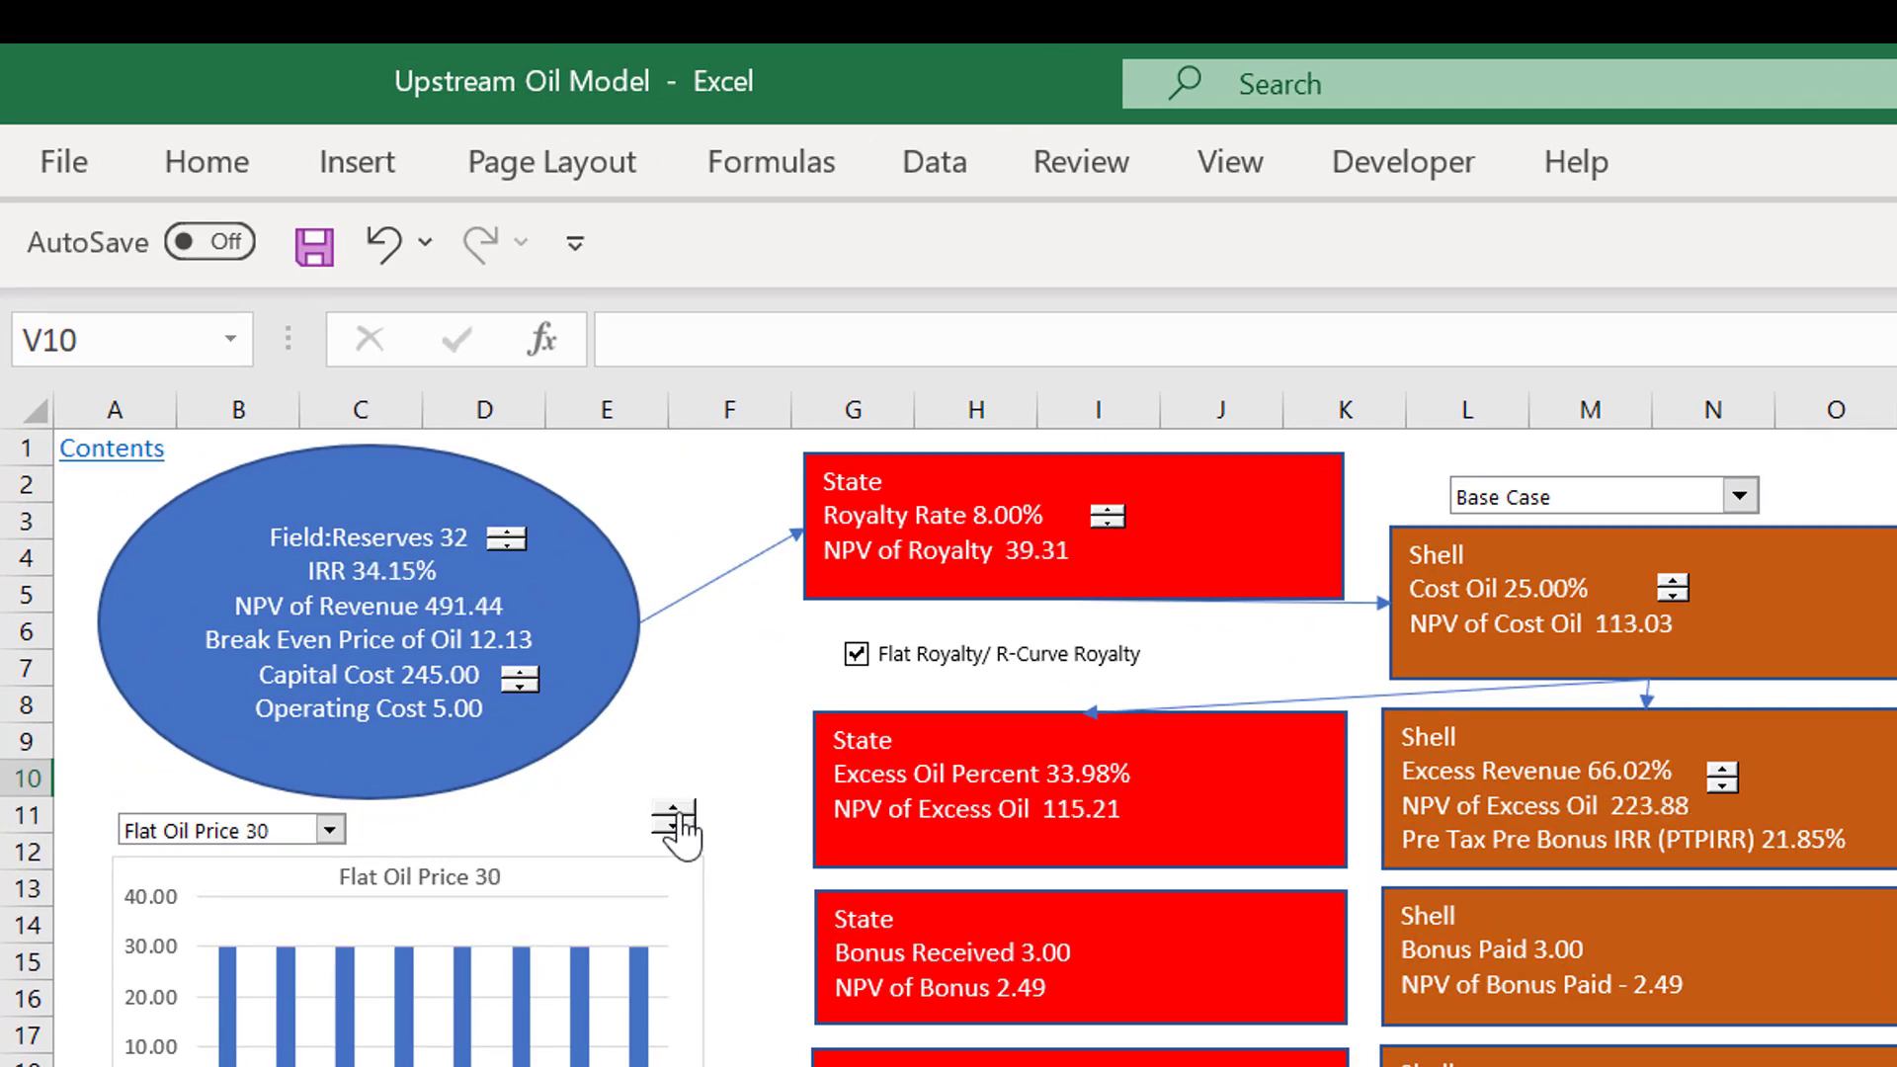
{"action": "left_click", "coordinate": [673, 812]}
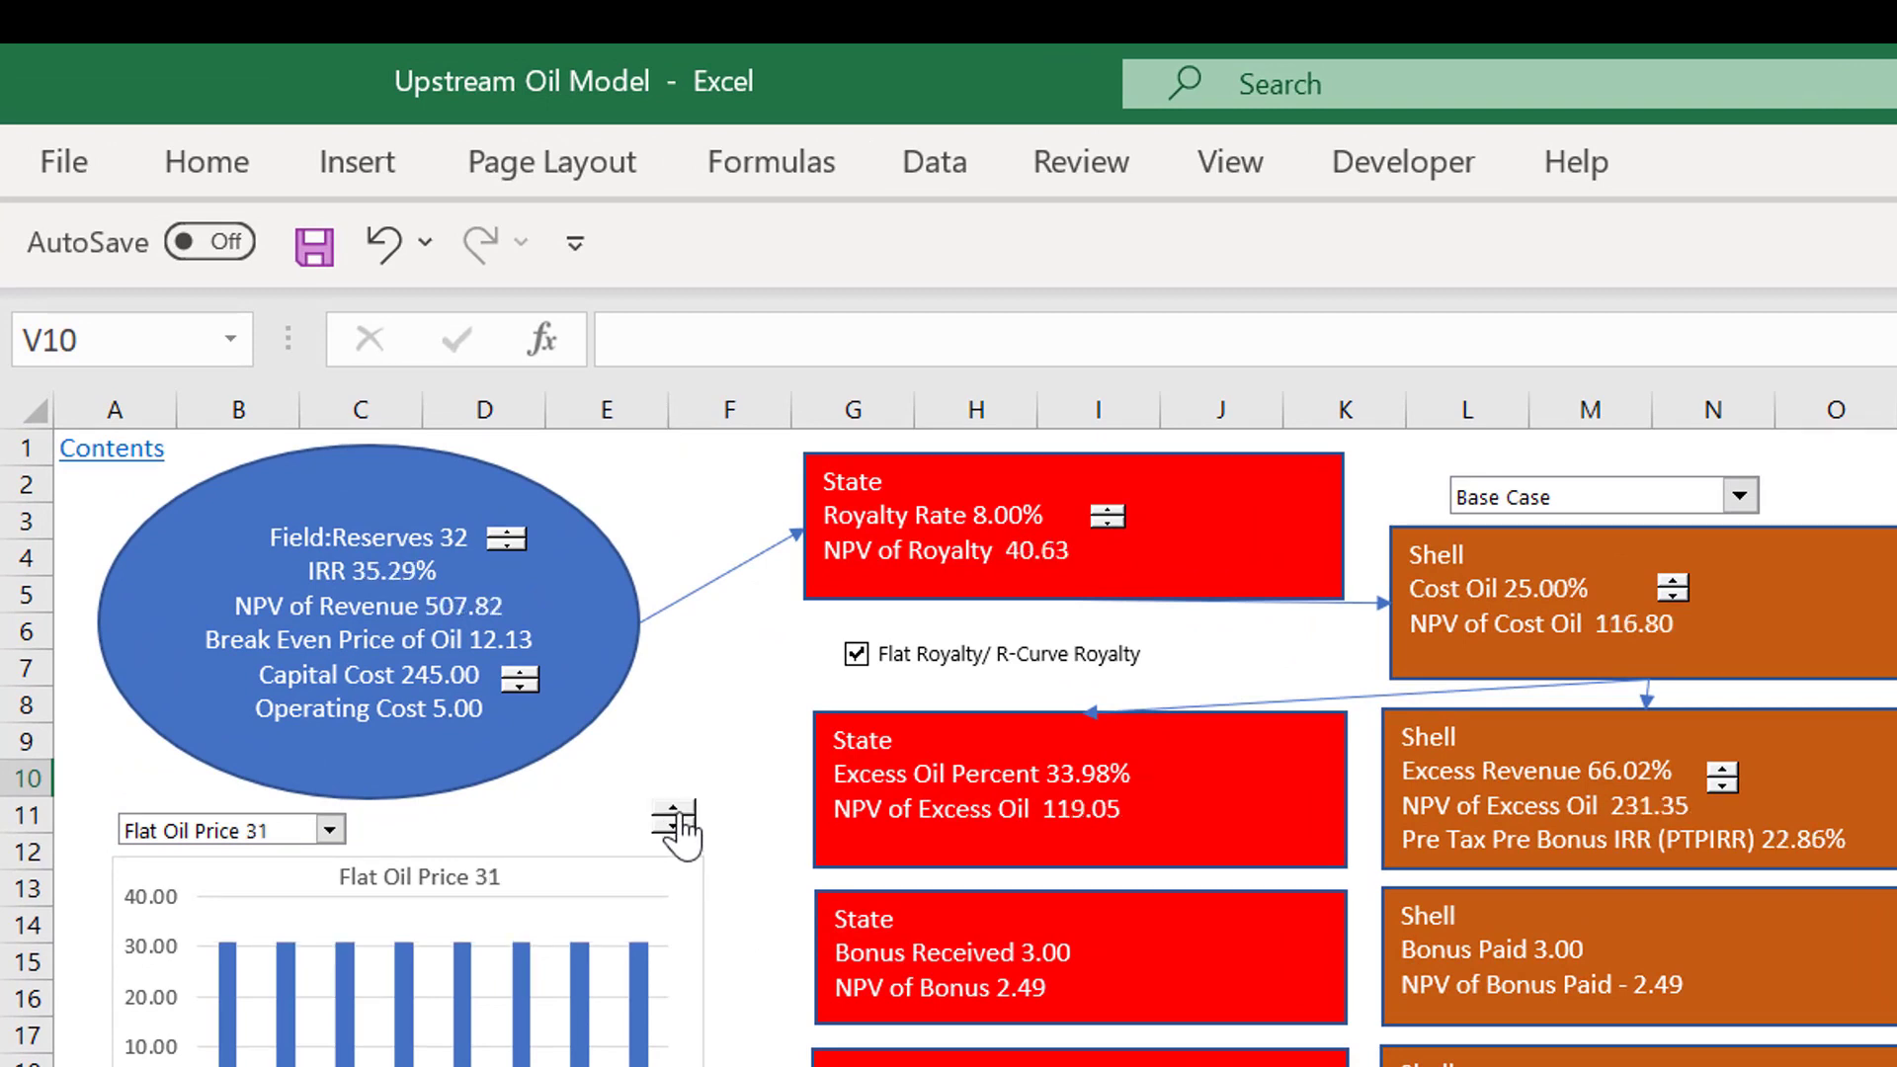
{"action": "left_click", "coordinate": [674, 812]}
{"action": "left_click", "coordinate": [674, 812]}
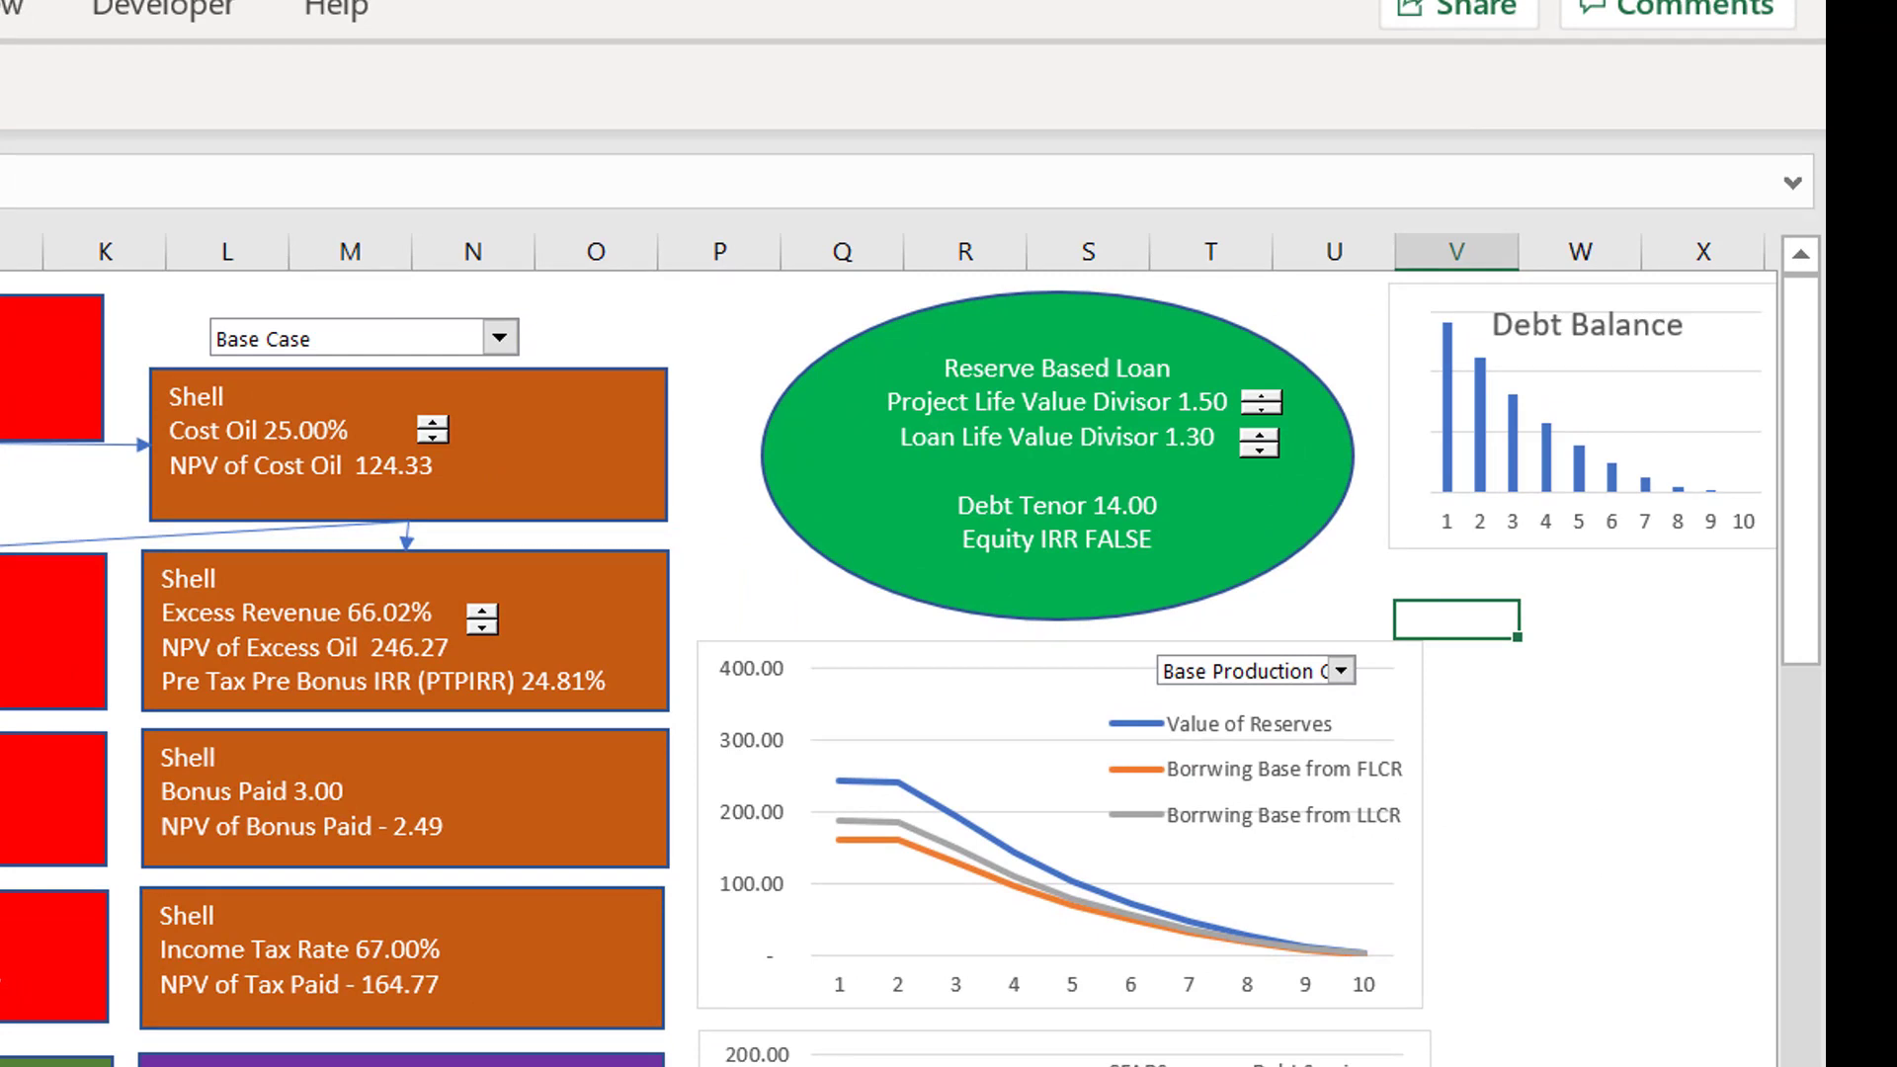
Lower the Project Life Value Divisor to 1.30 and cycle the scenario to Downside and back to Base Case.
{"action": "left_click", "coordinate": [1265, 415]}
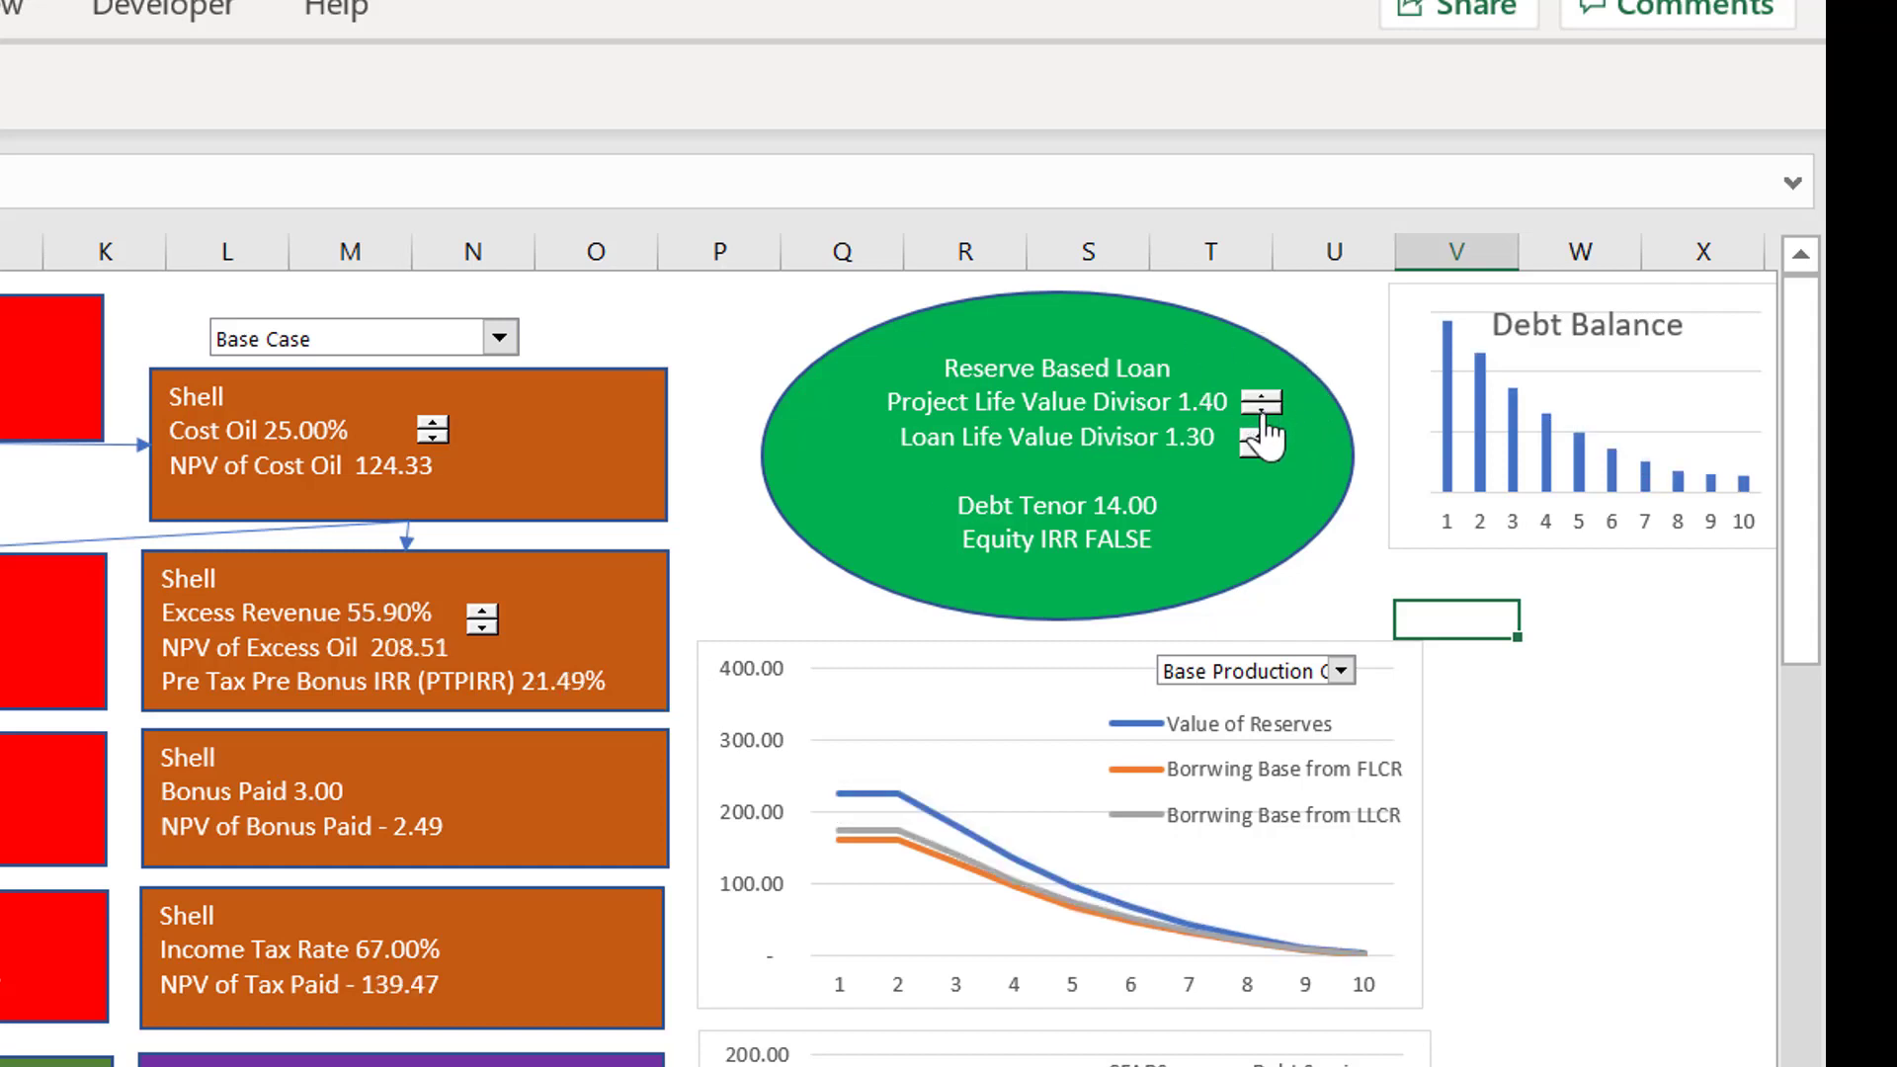
{"action": "left_click", "coordinate": [1265, 415]}
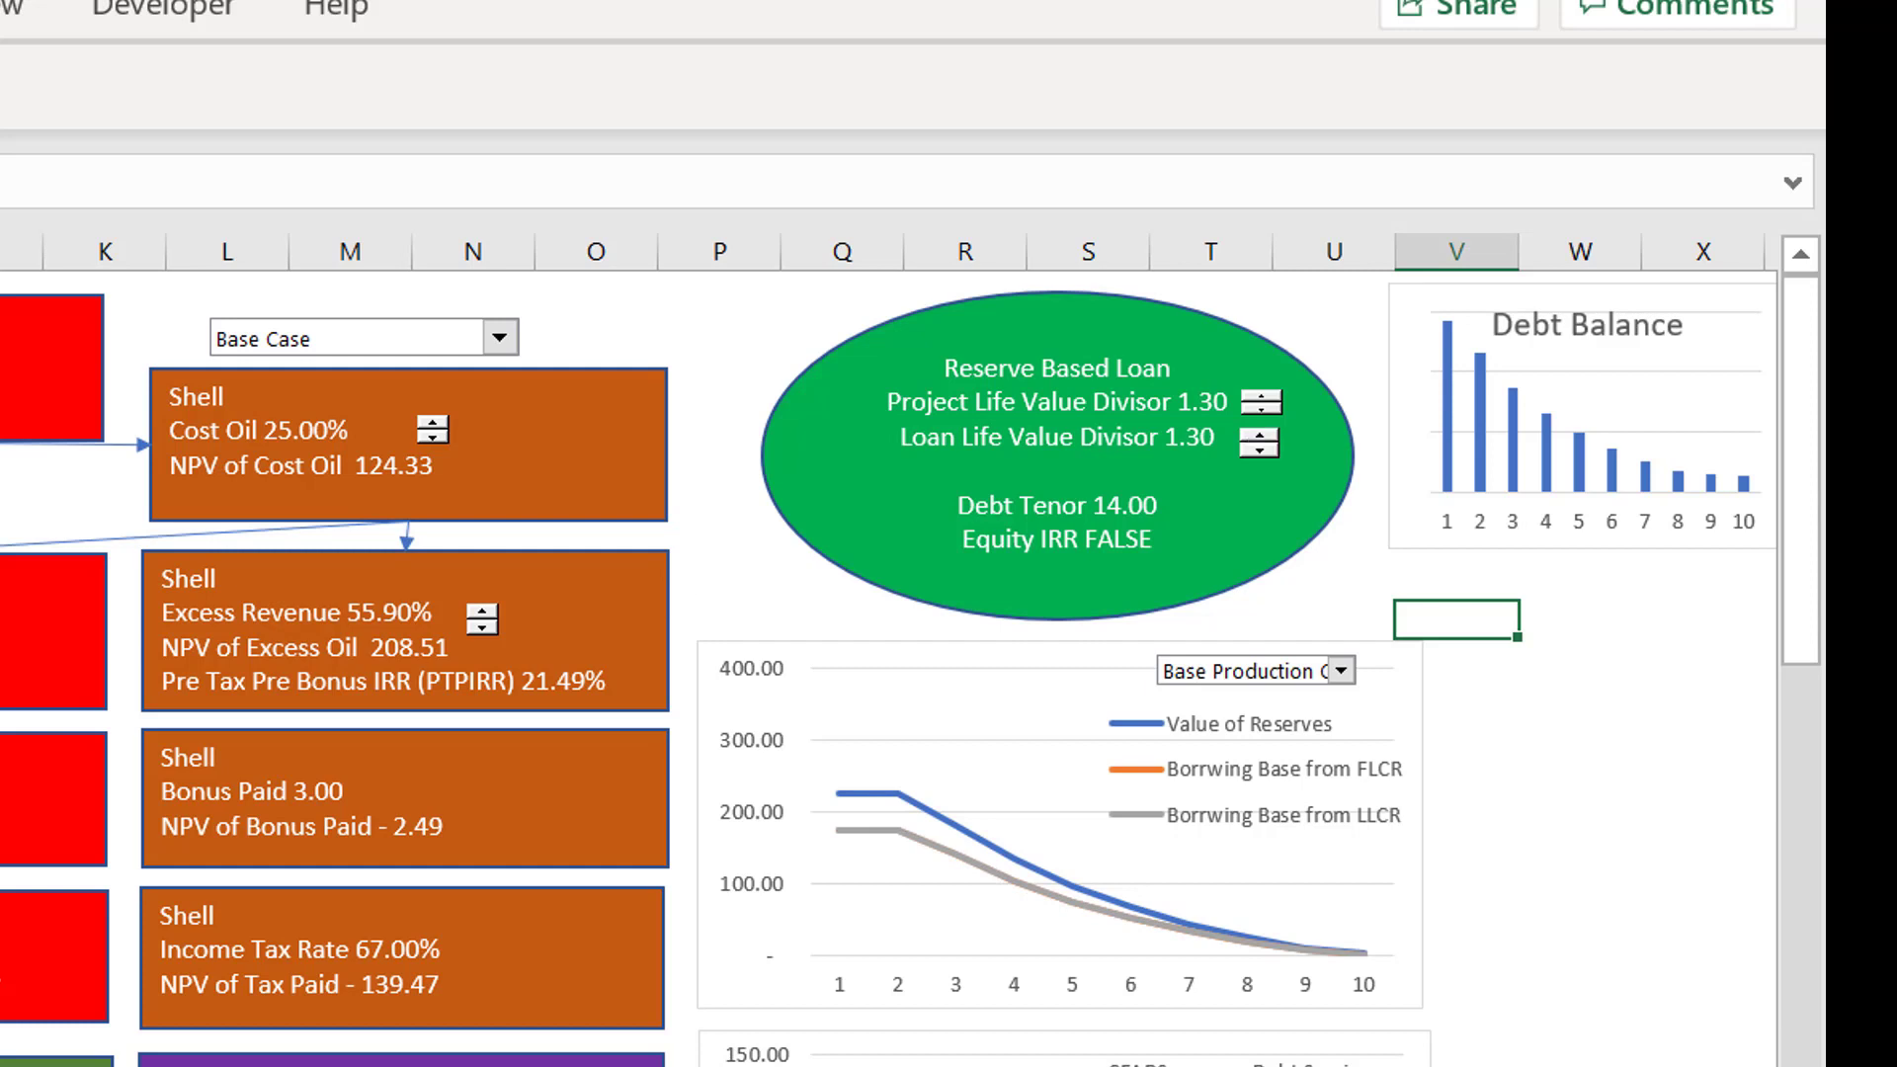
{"action": "left_click", "coordinate": [255, 341]}
{"action": "key", "text": "Down"}
{"action": "key", "text": "Return"}
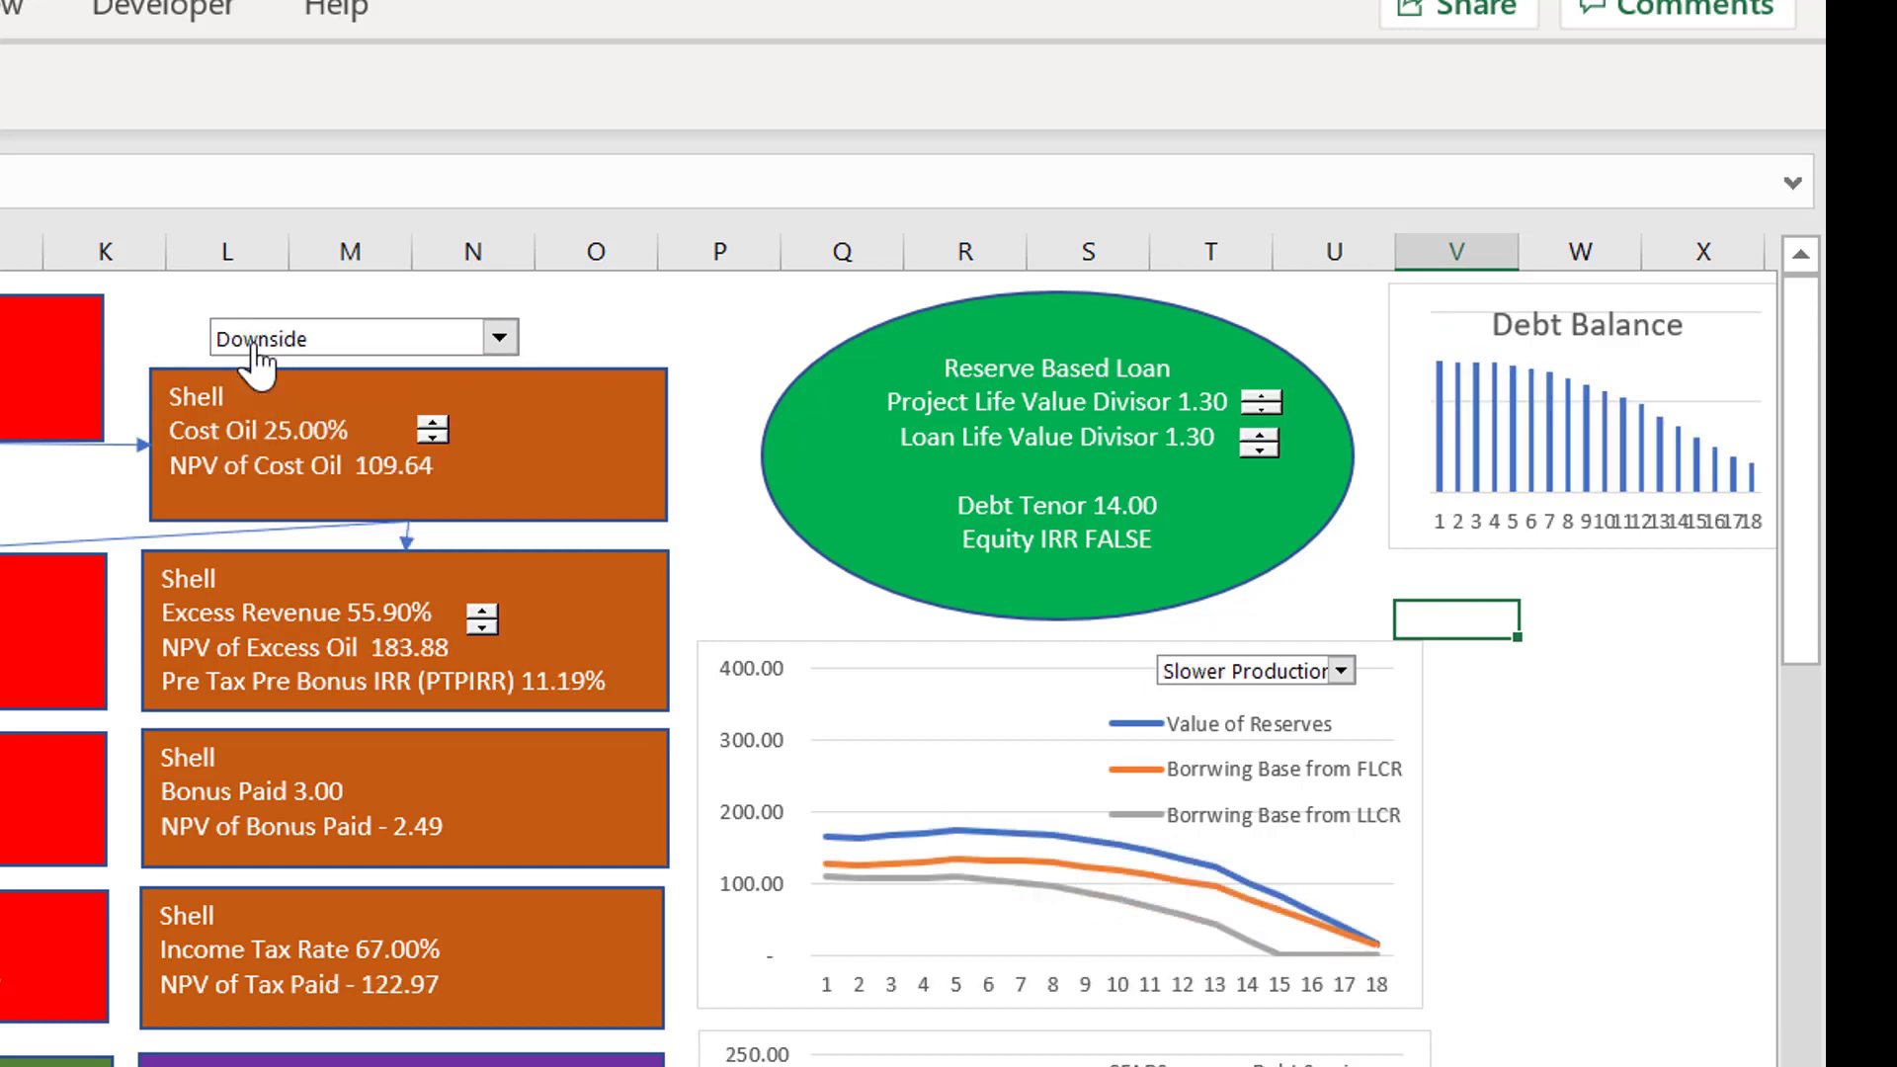
{"action": "left_click", "coordinate": [255, 346]}
{"action": "key", "text": "Up"}
{"action": "key", "text": "Return"}
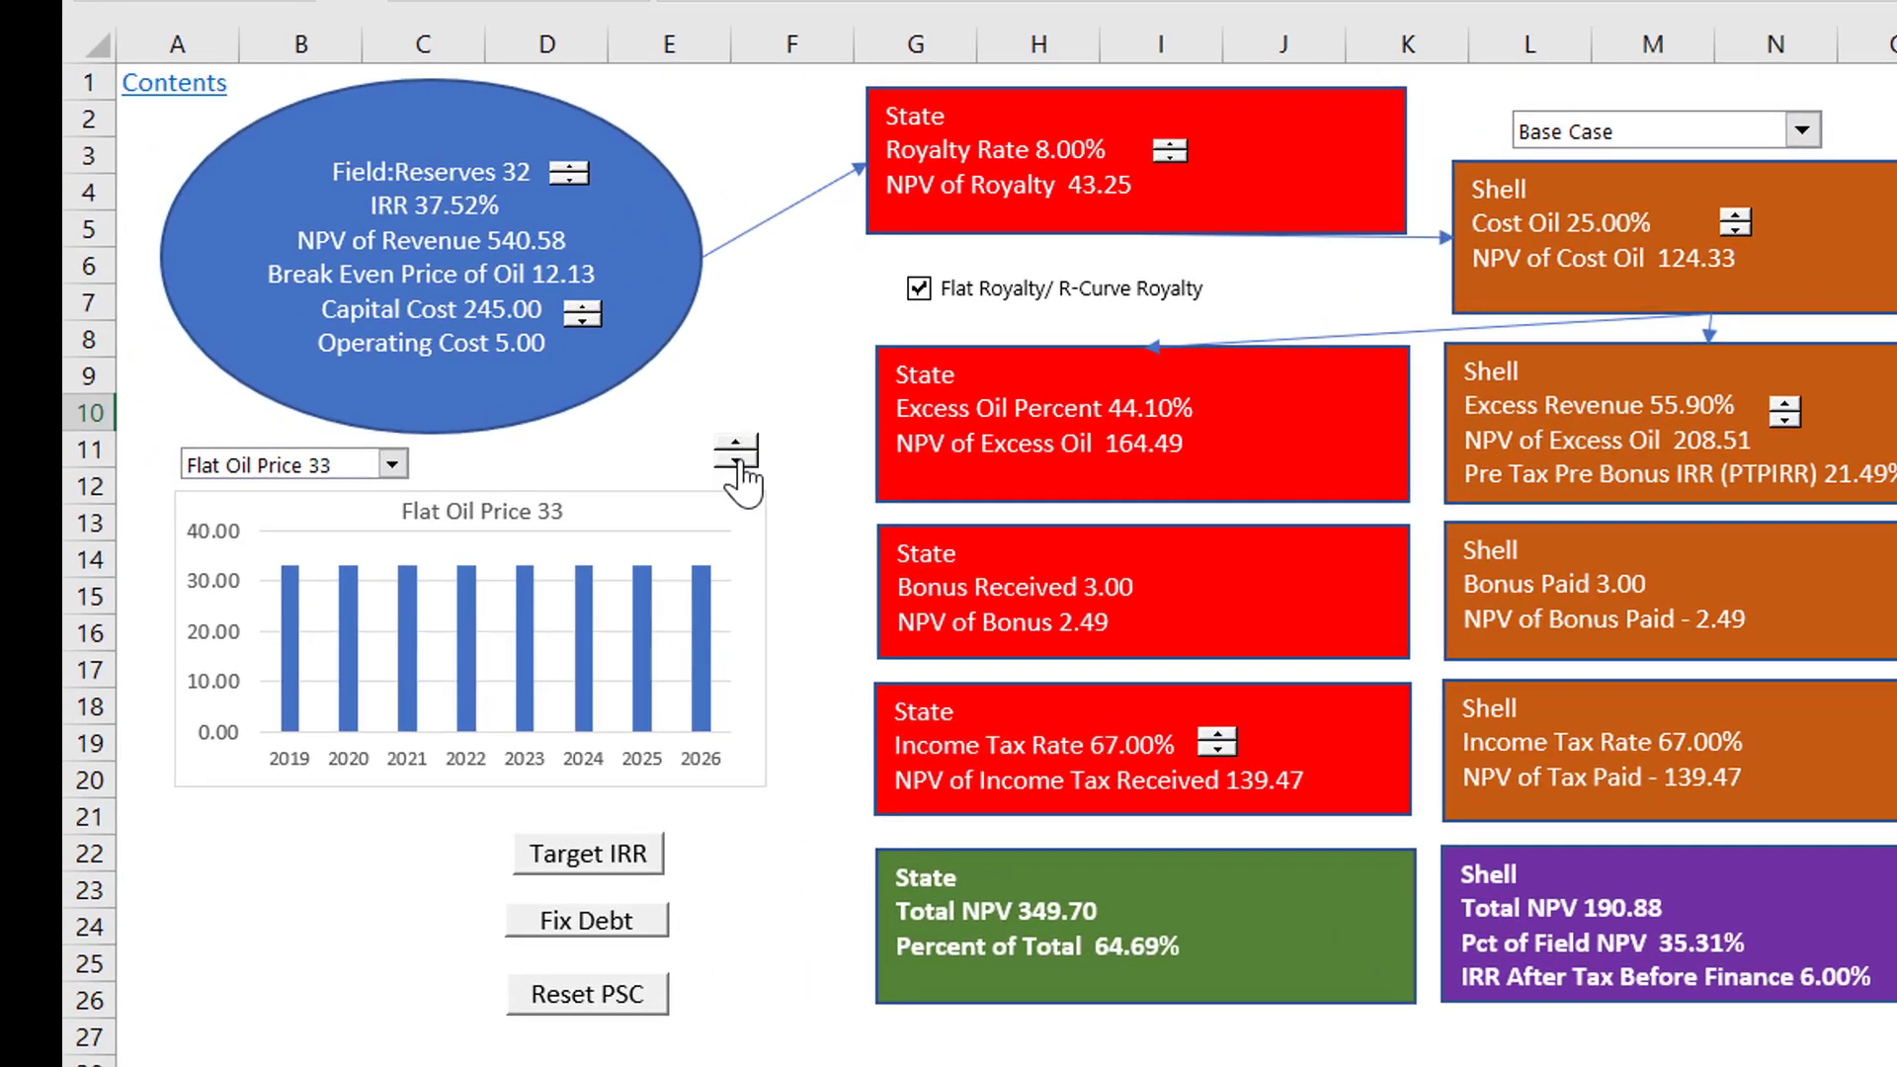
Raise the flat oil price by four dollars, one dollar at a time, to test debt repayment.
{"action": "left_click", "coordinate": [735, 443]}
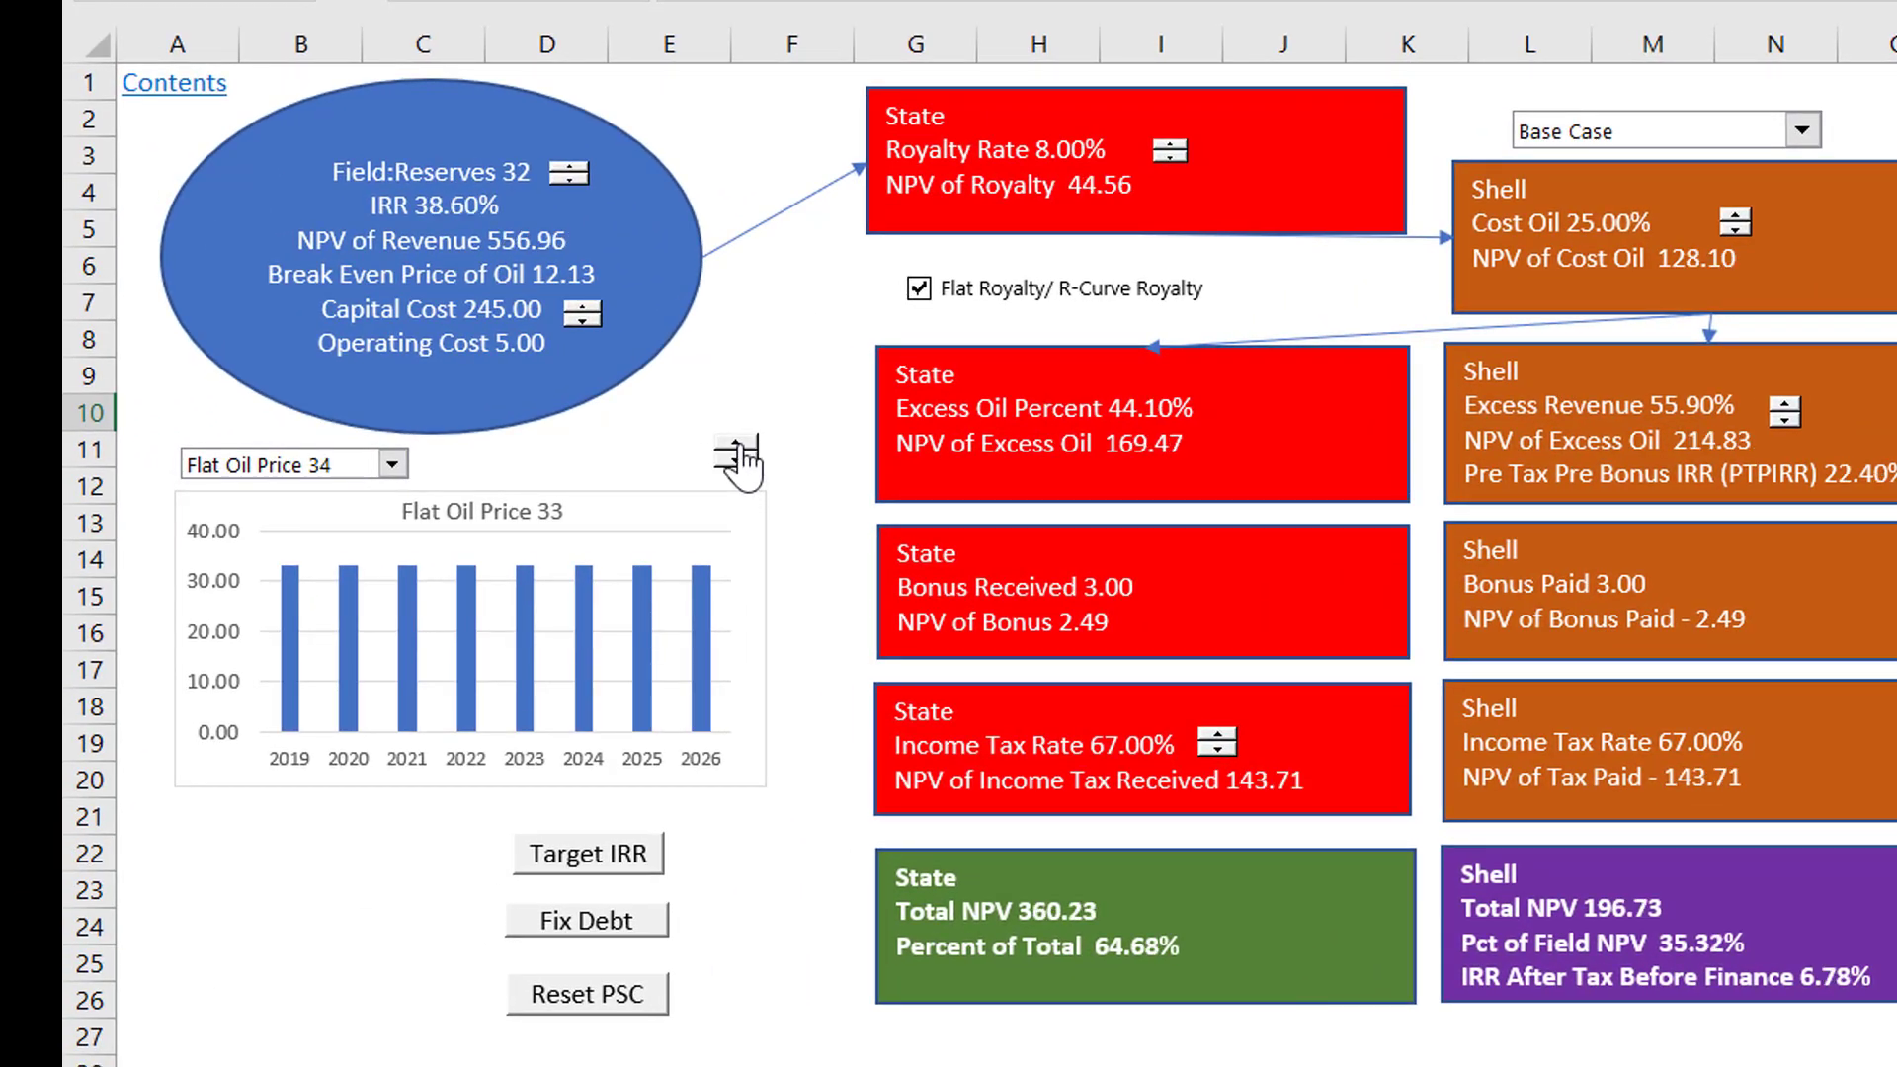
{"action": "left_click", "coordinate": [736, 443]}
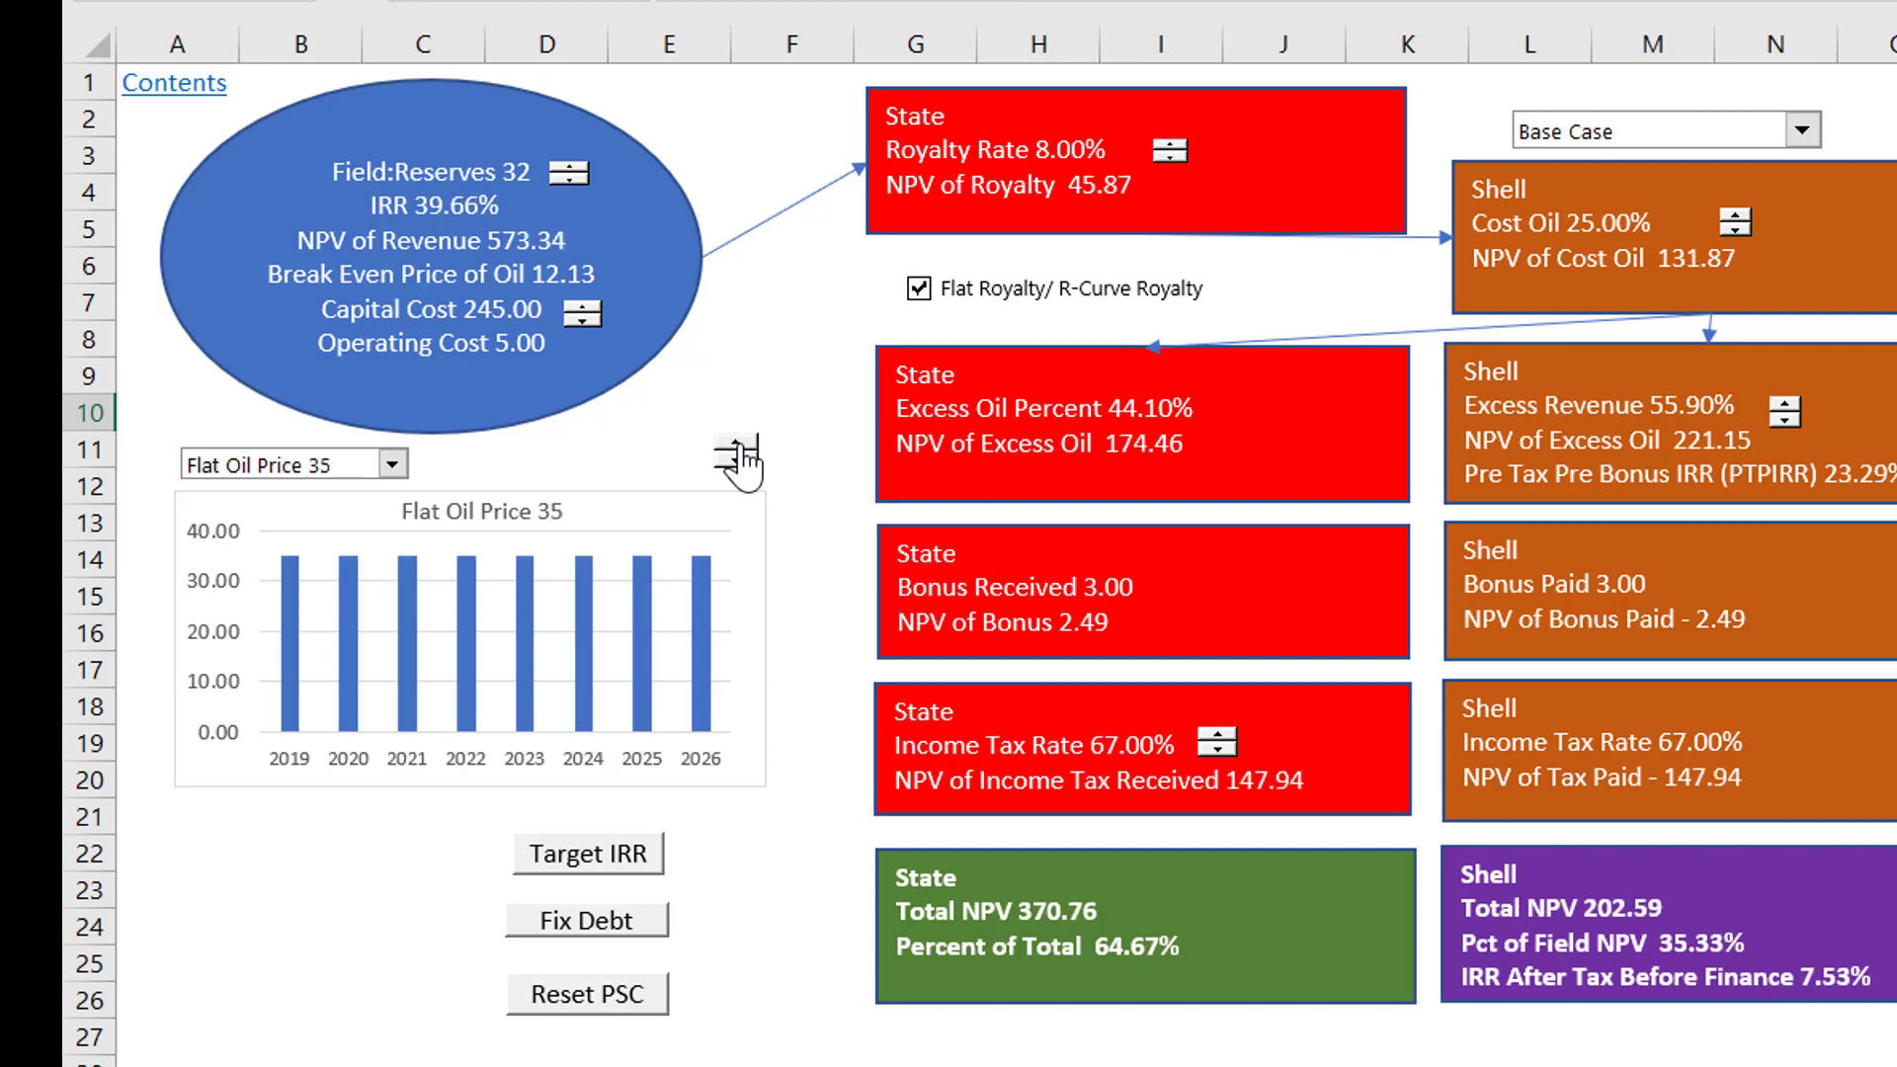
{"action": "left_click", "coordinate": [736, 443]}
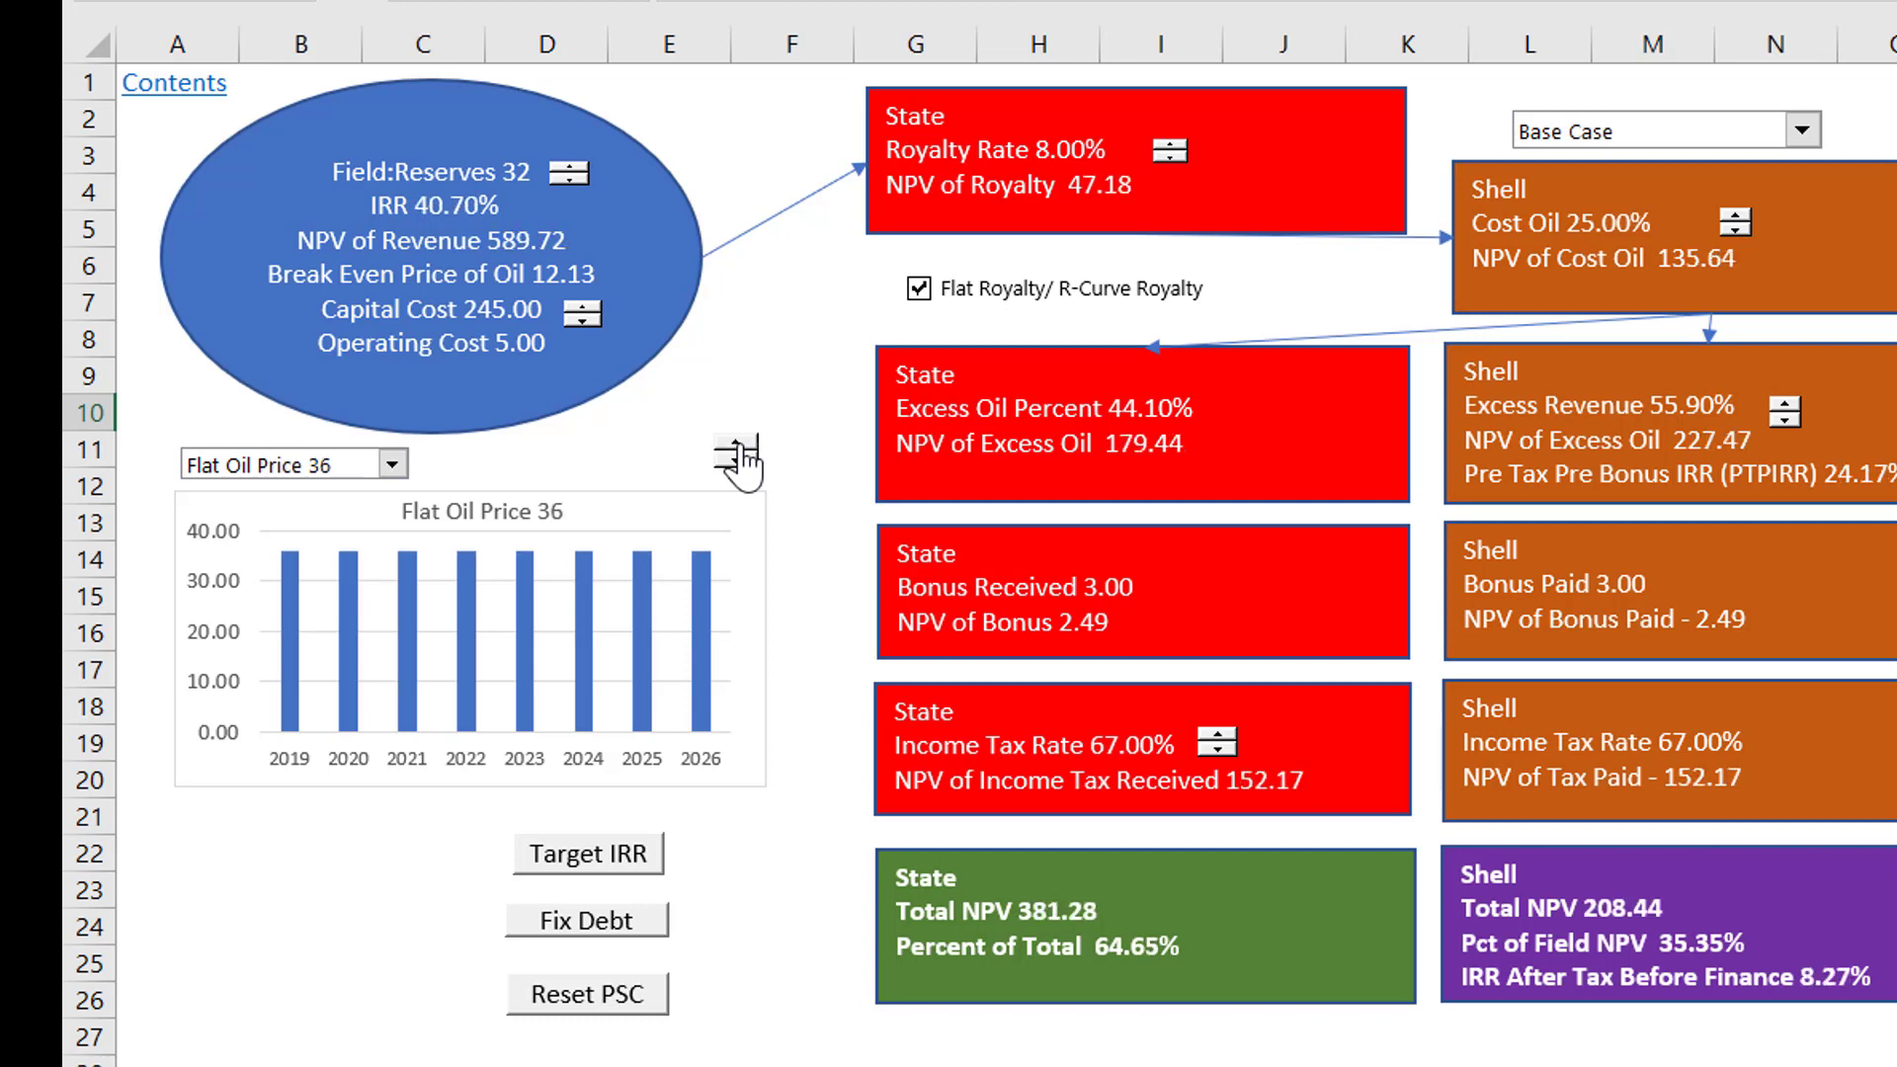
{"action": "left_click", "coordinate": [736, 443]}
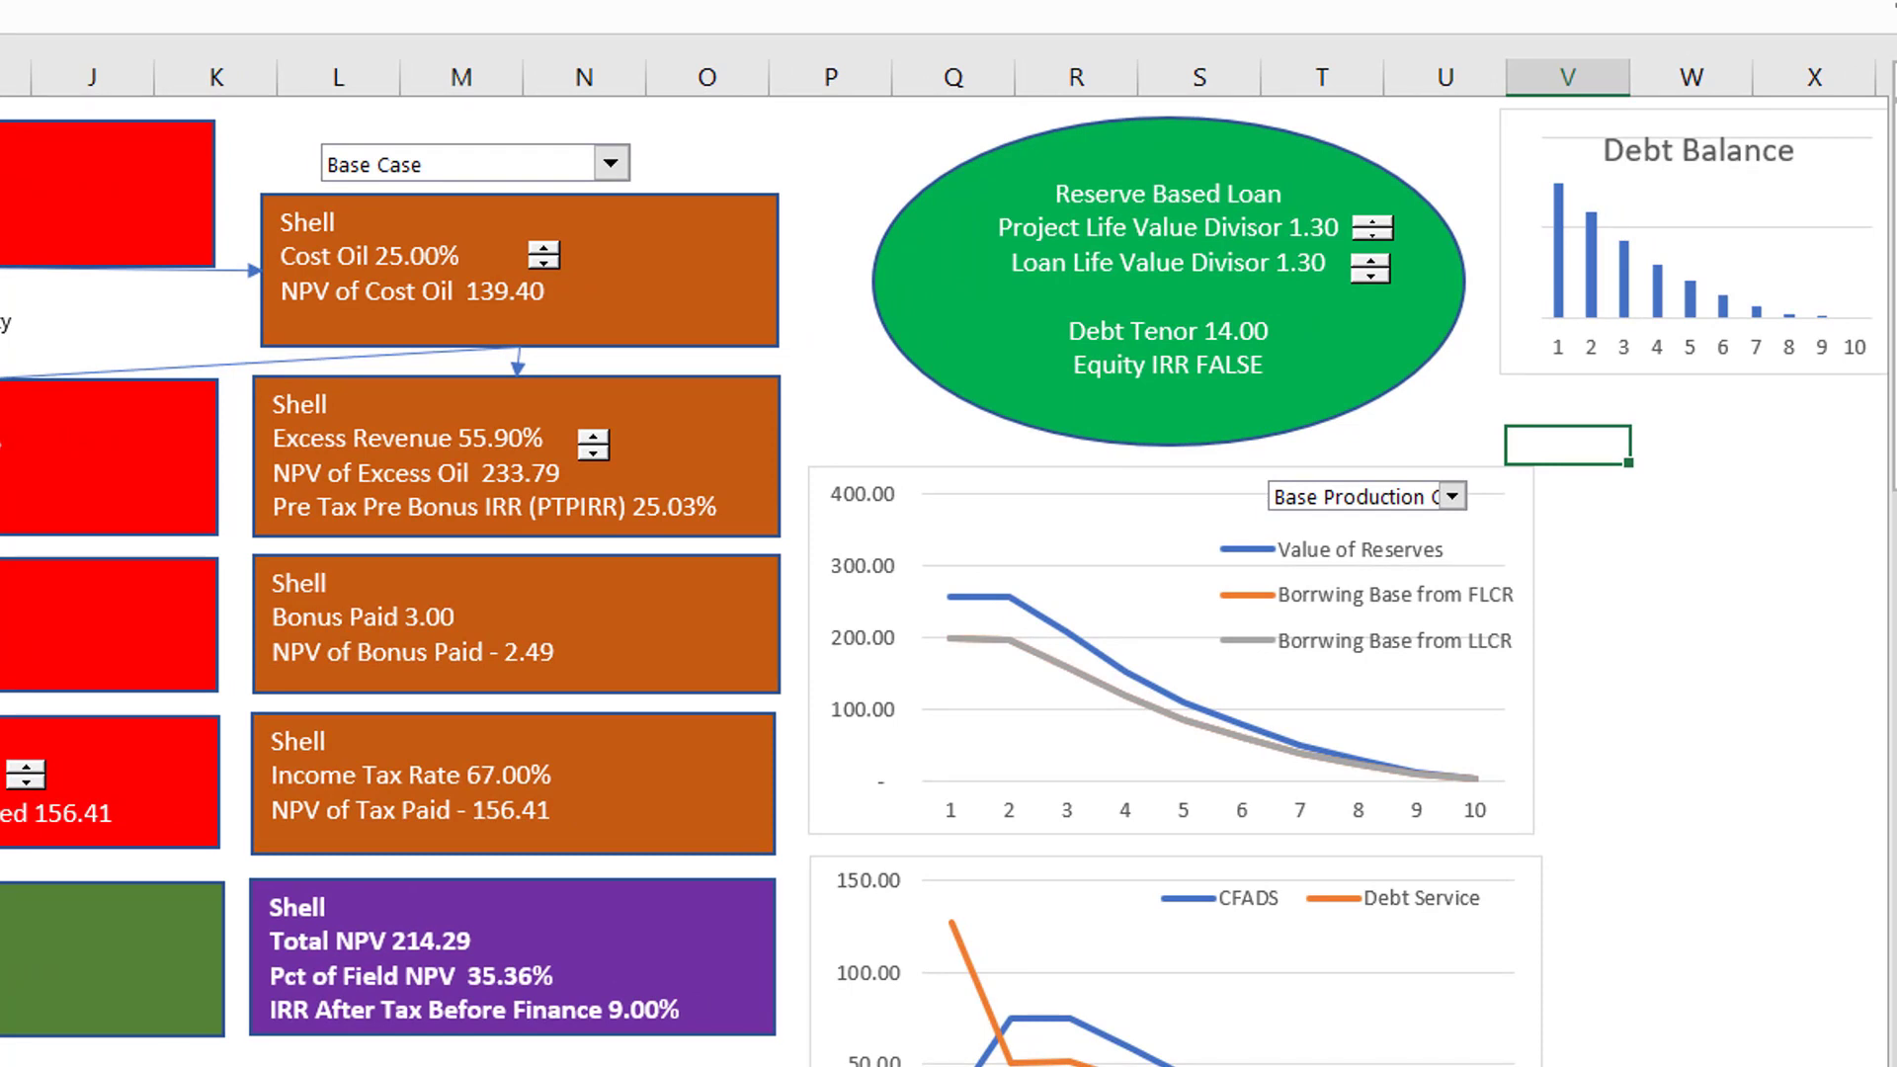
Switch the scenario to Downside and return it to Base Case to compare the Debt Balance charts.
{"action": "left_click", "coordinate": [487, 177]}
{"action": "key", "text": "Down"}
{"action": "key", "text": "Return"}
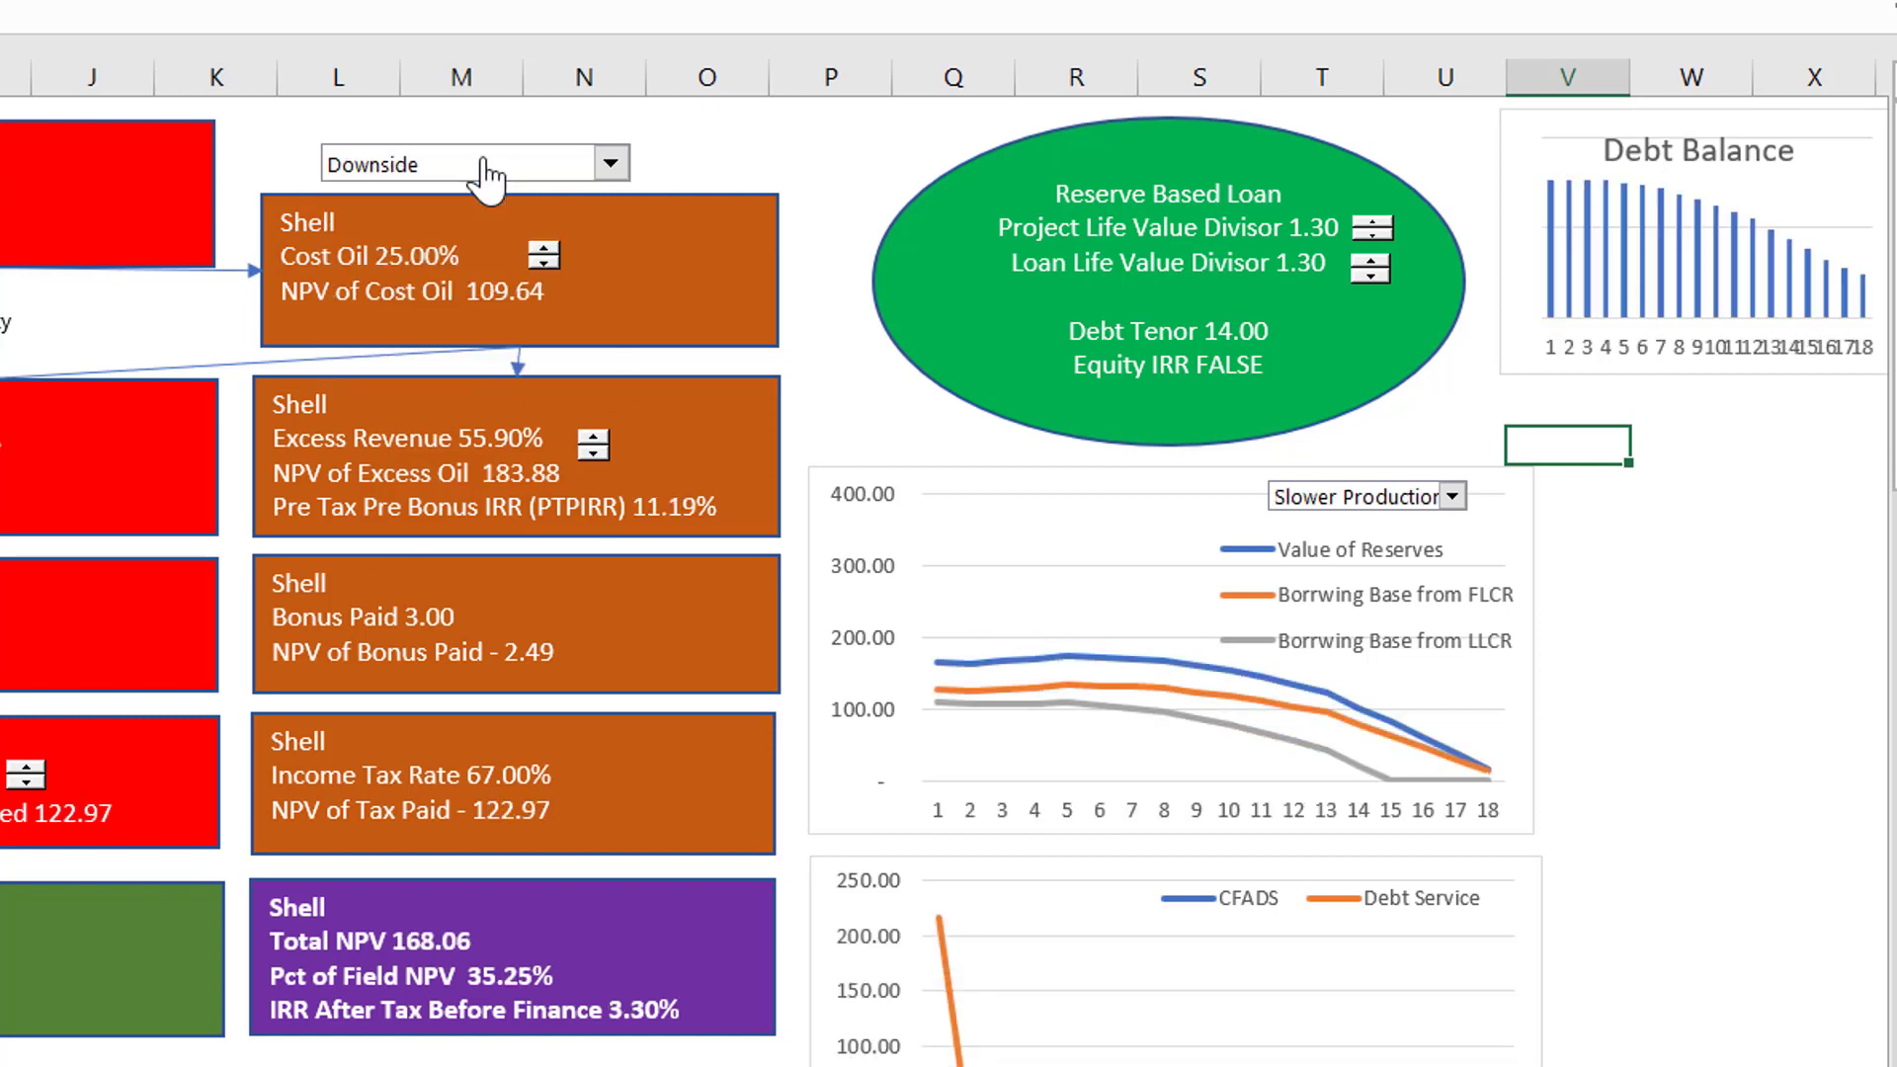
{"action": "left_click", "coordinate": [487, 178]}
{"action": "key", "text": "Up"}
{"action": "key", "text": "Return"}
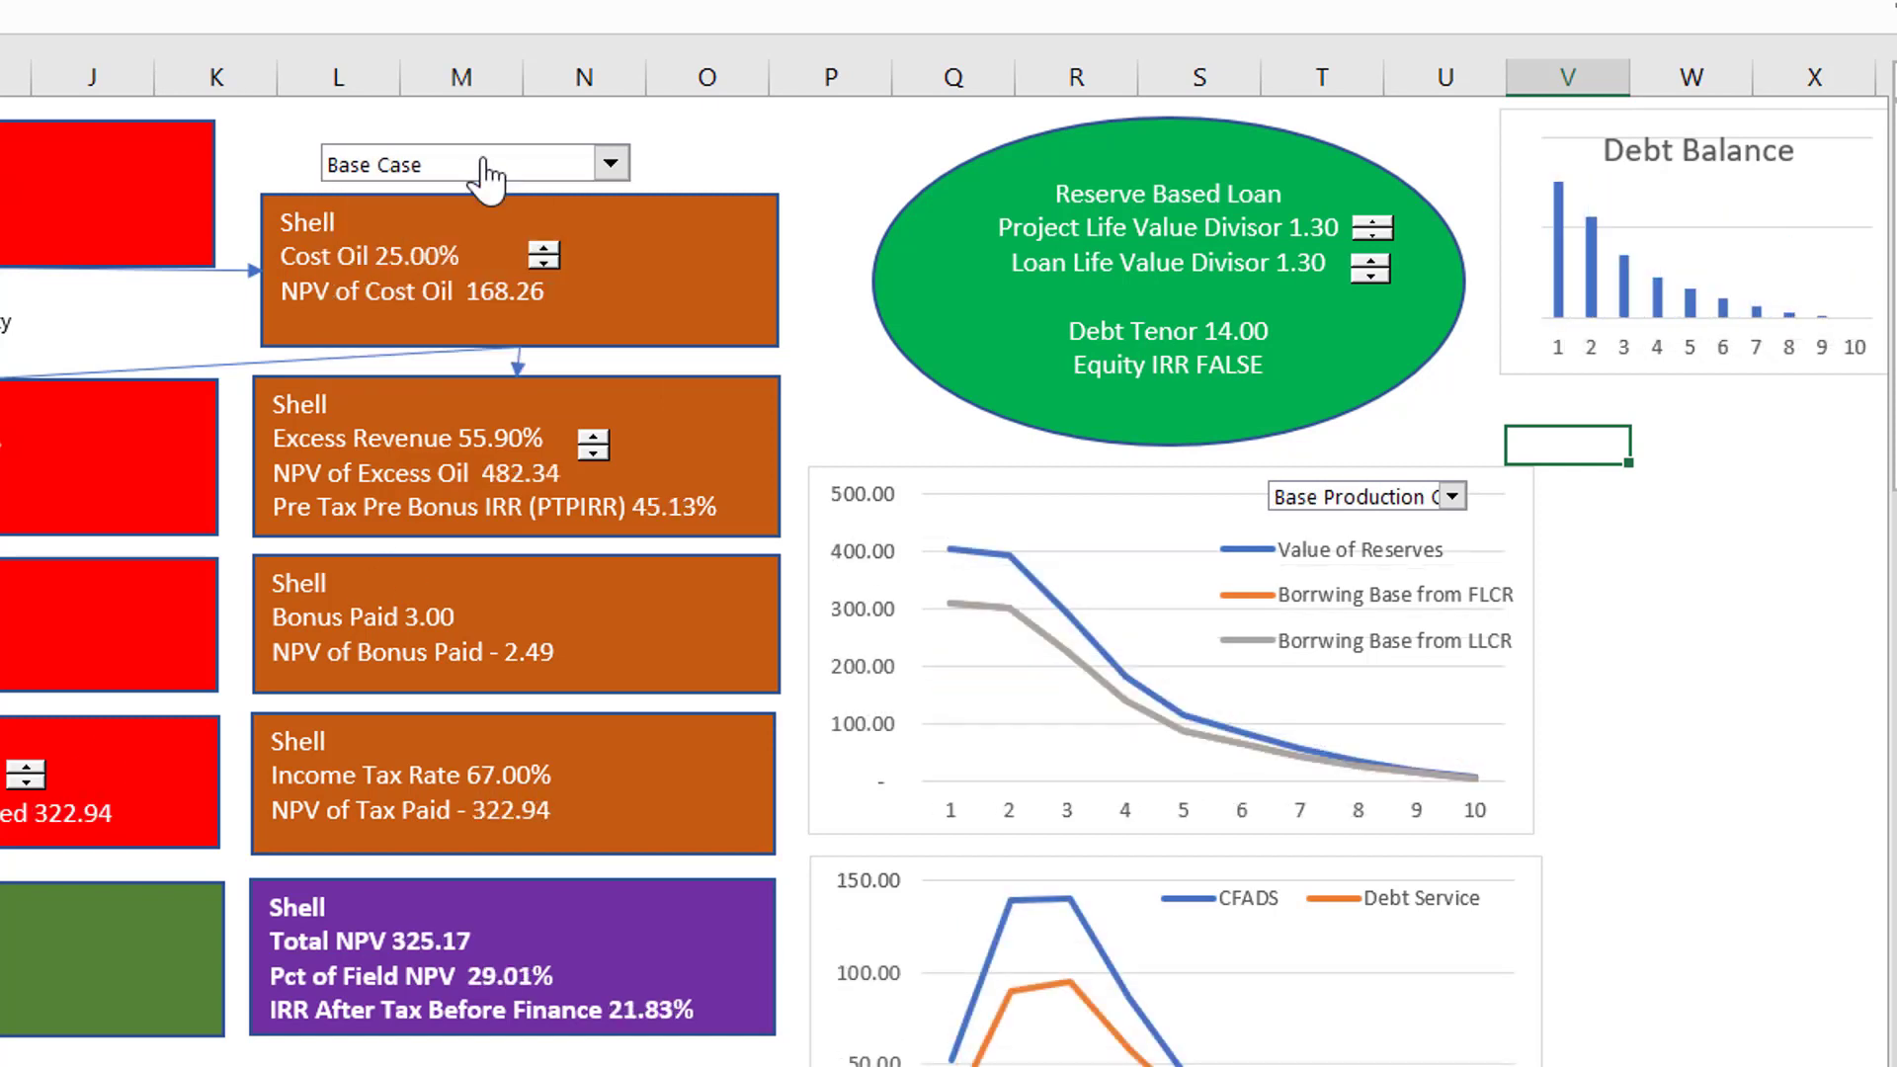
Enter the label "Debt/Cal" in cell W11 on the Diagram sheet, below the Debt Balance chart.
{"action": "left_click", "coordinate": [1656, 562]}
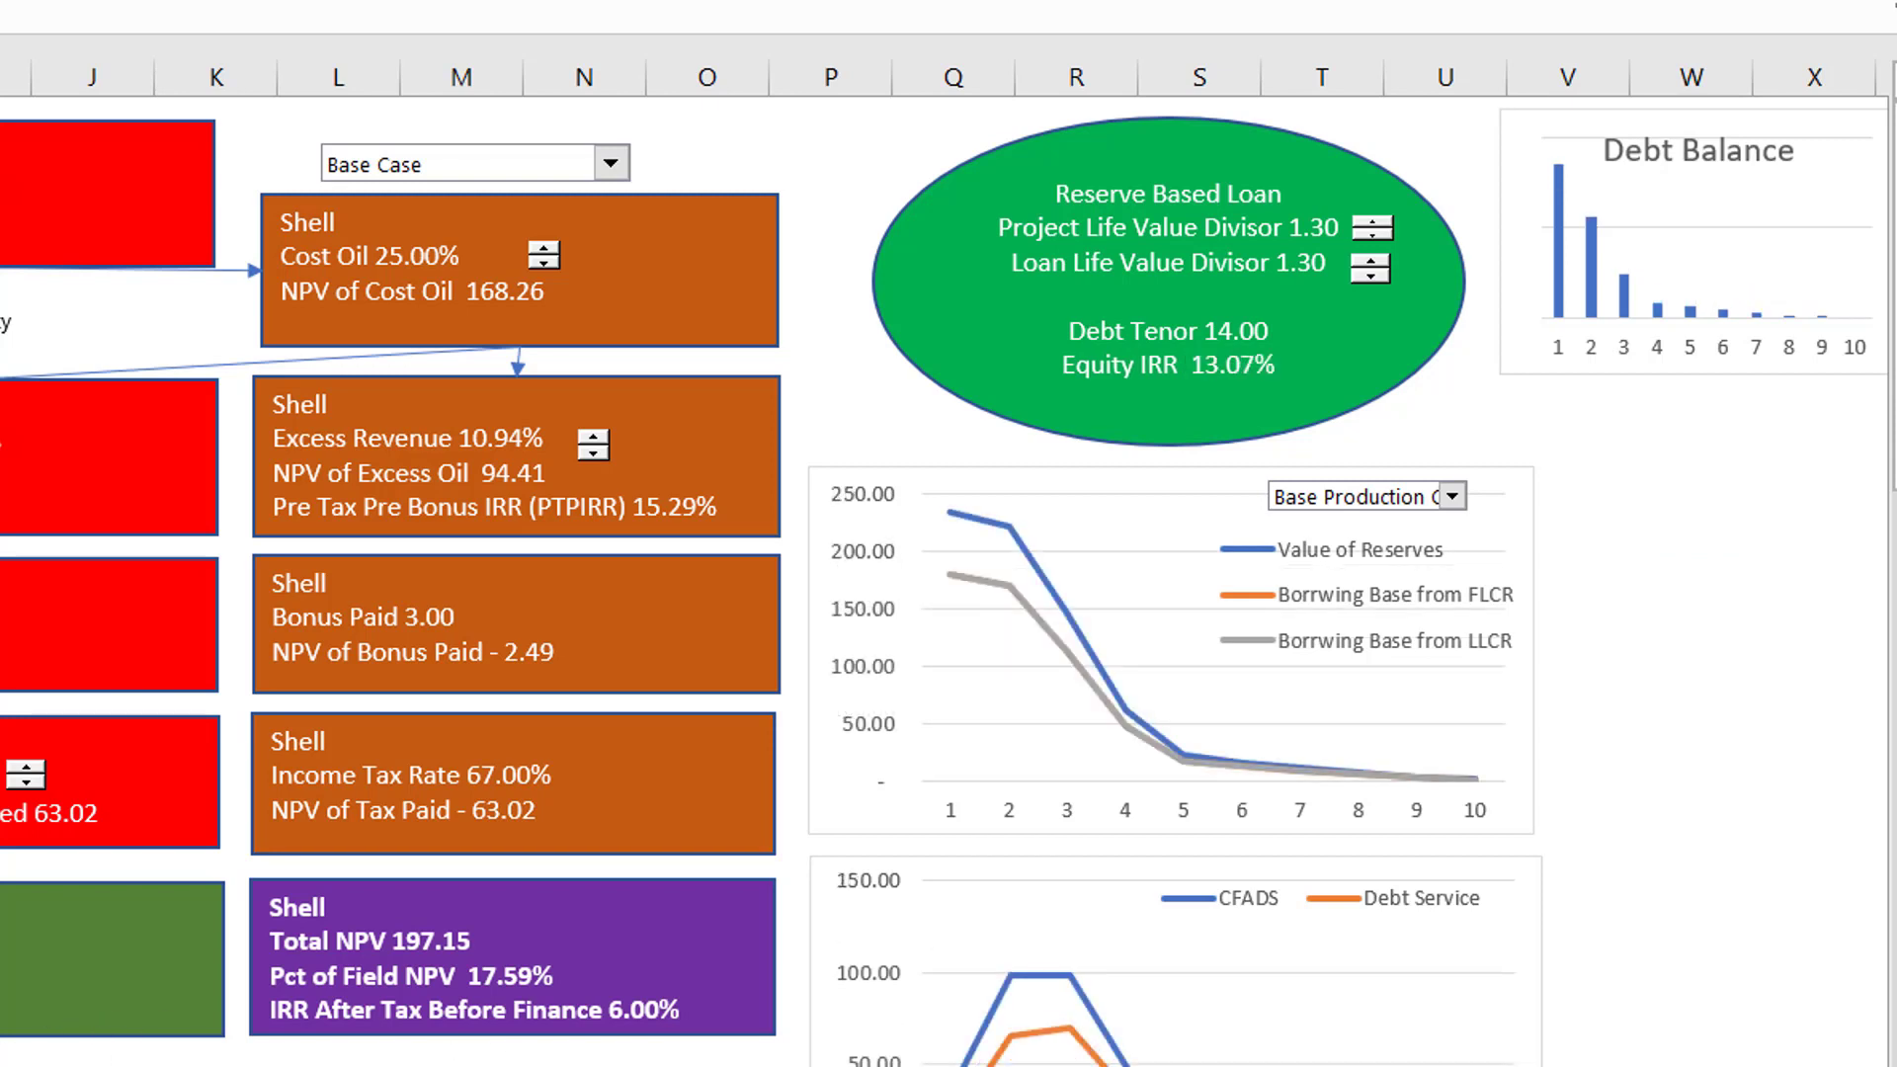
{"action": "left_click", "coordinate": [14, 1059]}
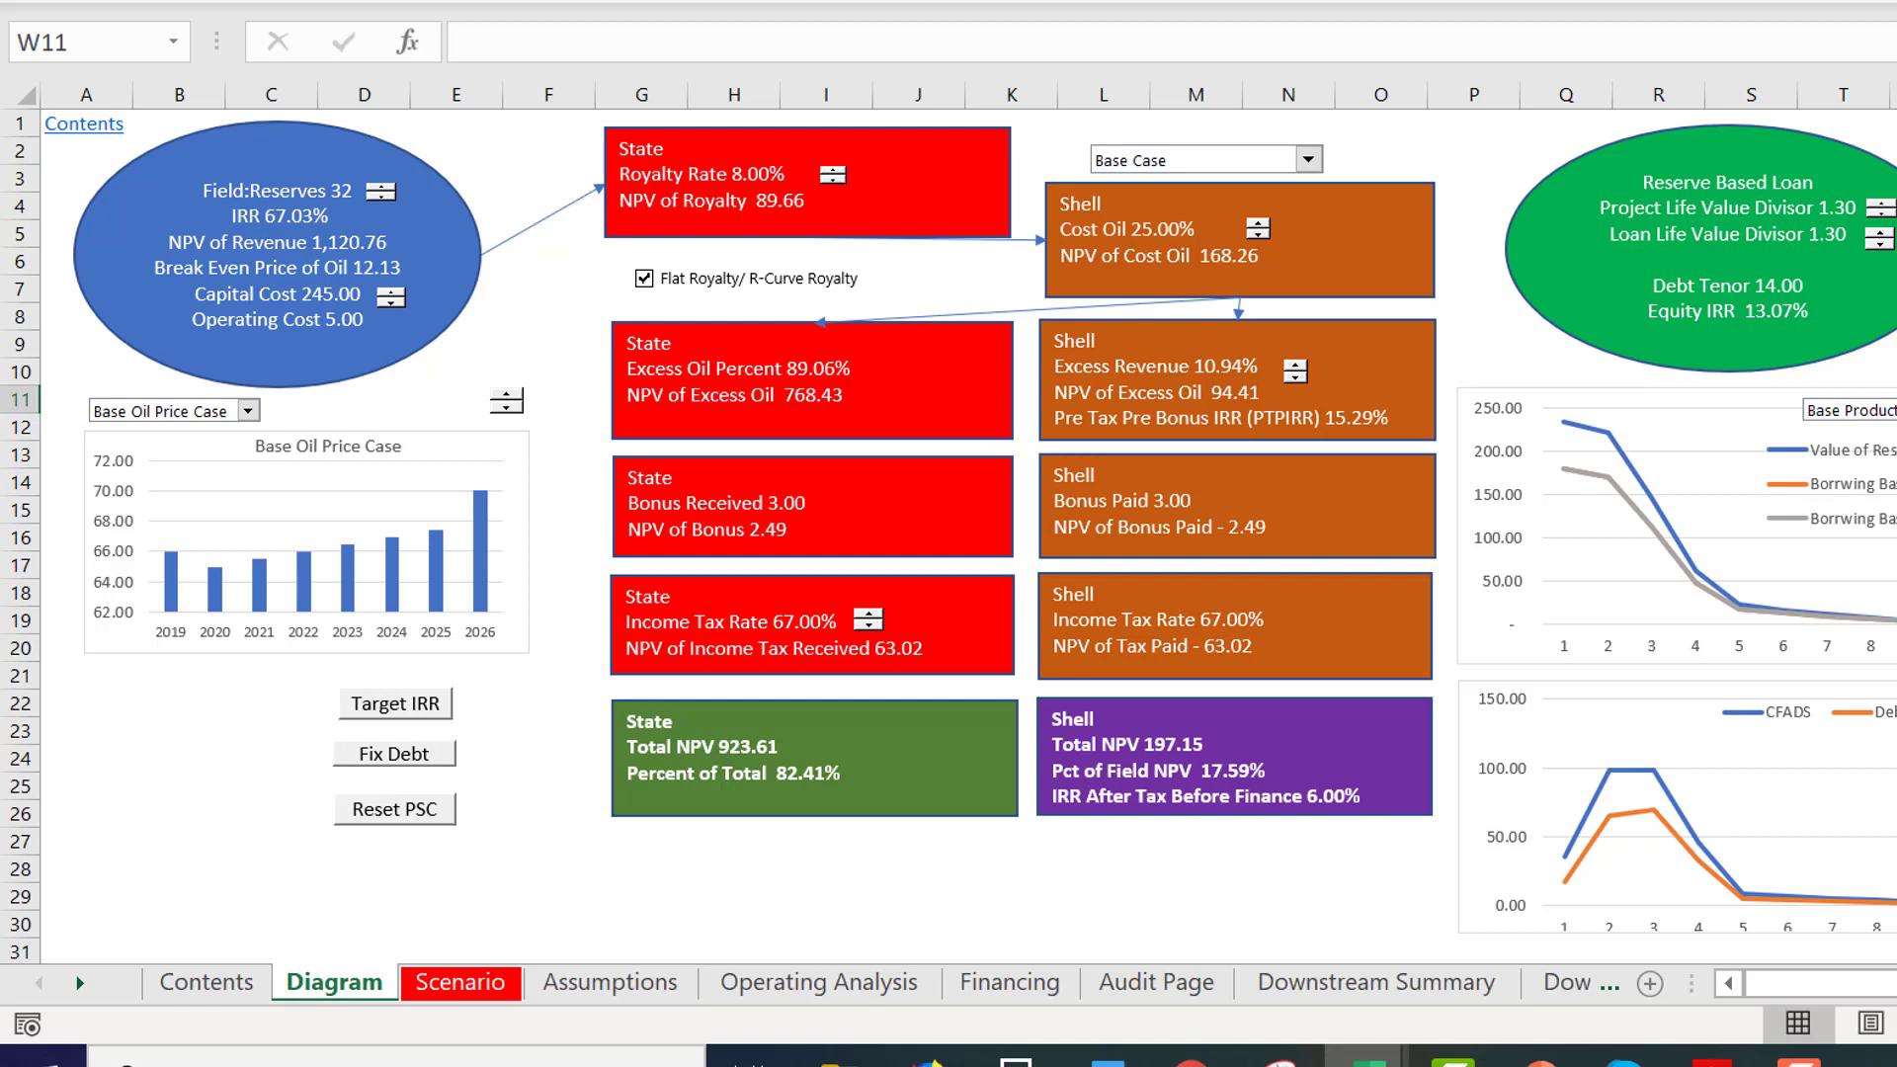
{"action": "type", "text": "Debt/C"}
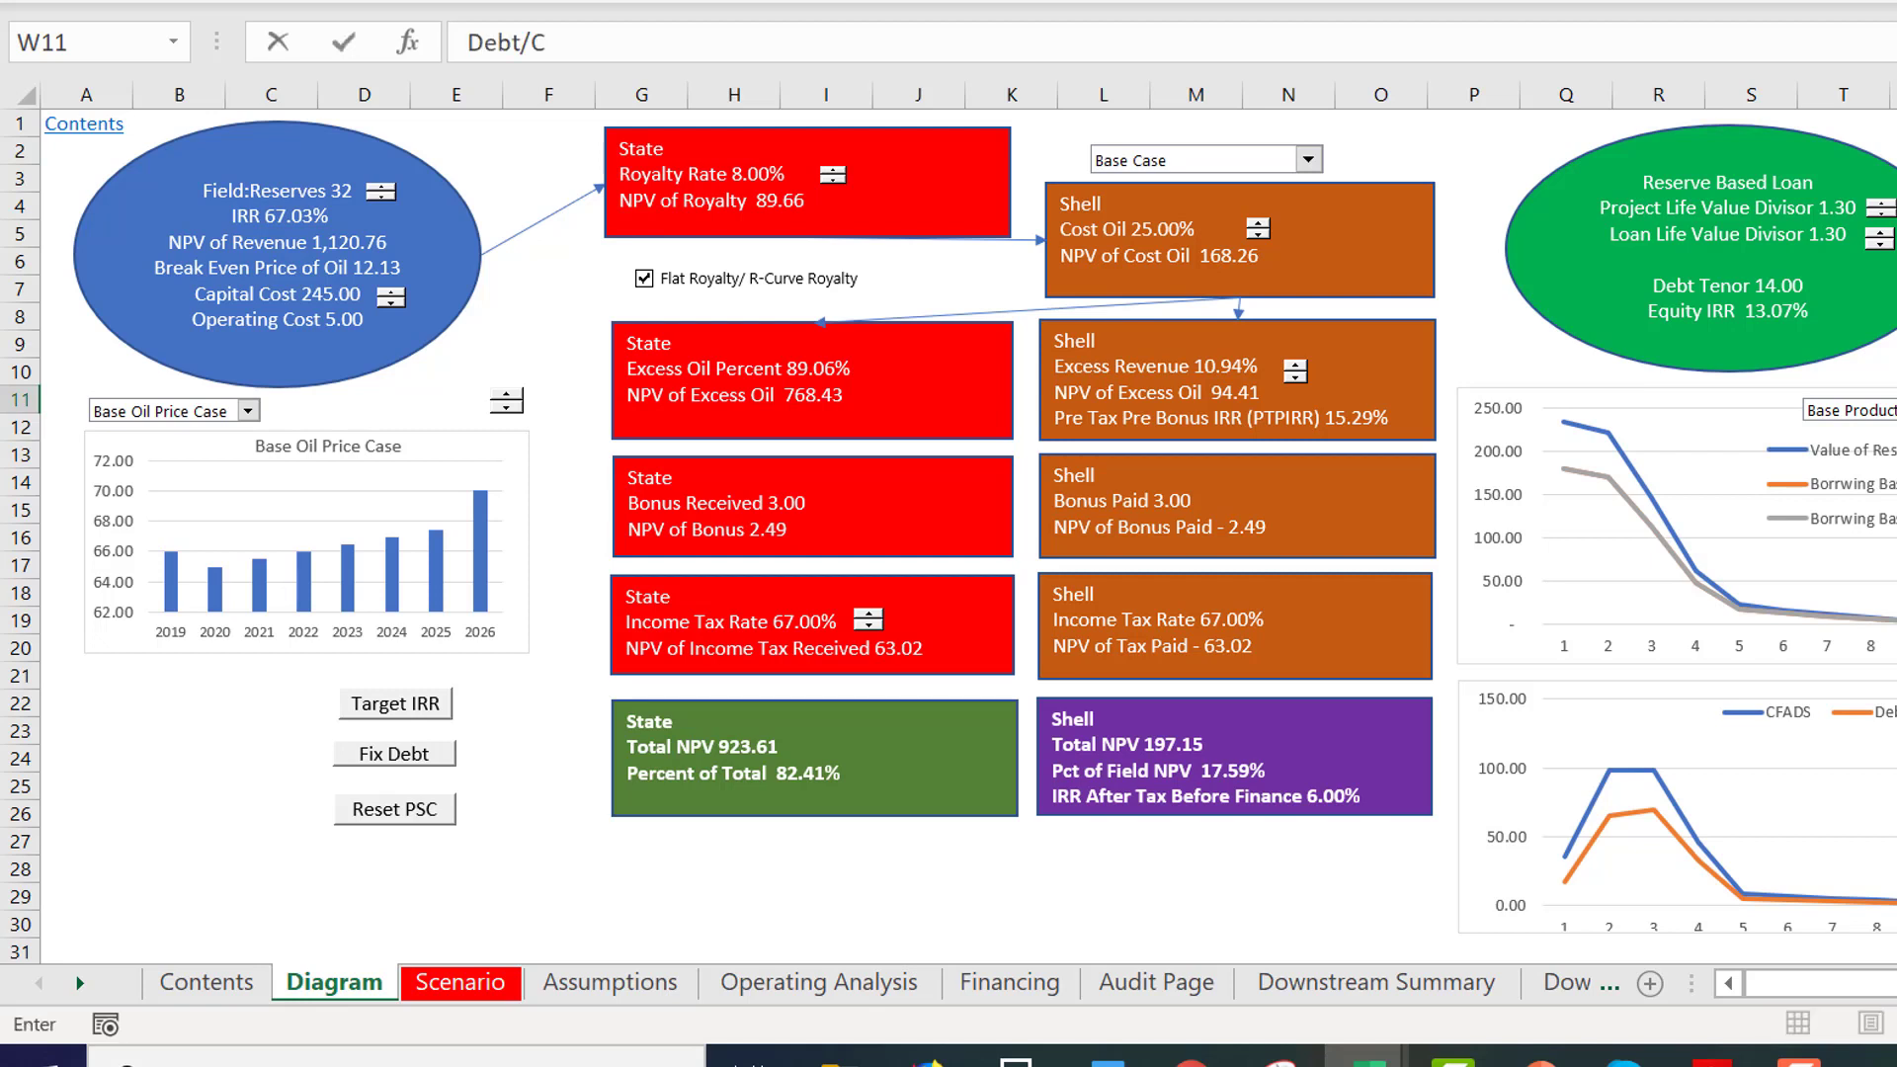
{"action": "type", "text": "p"}
{"action": "key", "text": "Return"}
{"action": "key", "text": "Up"}
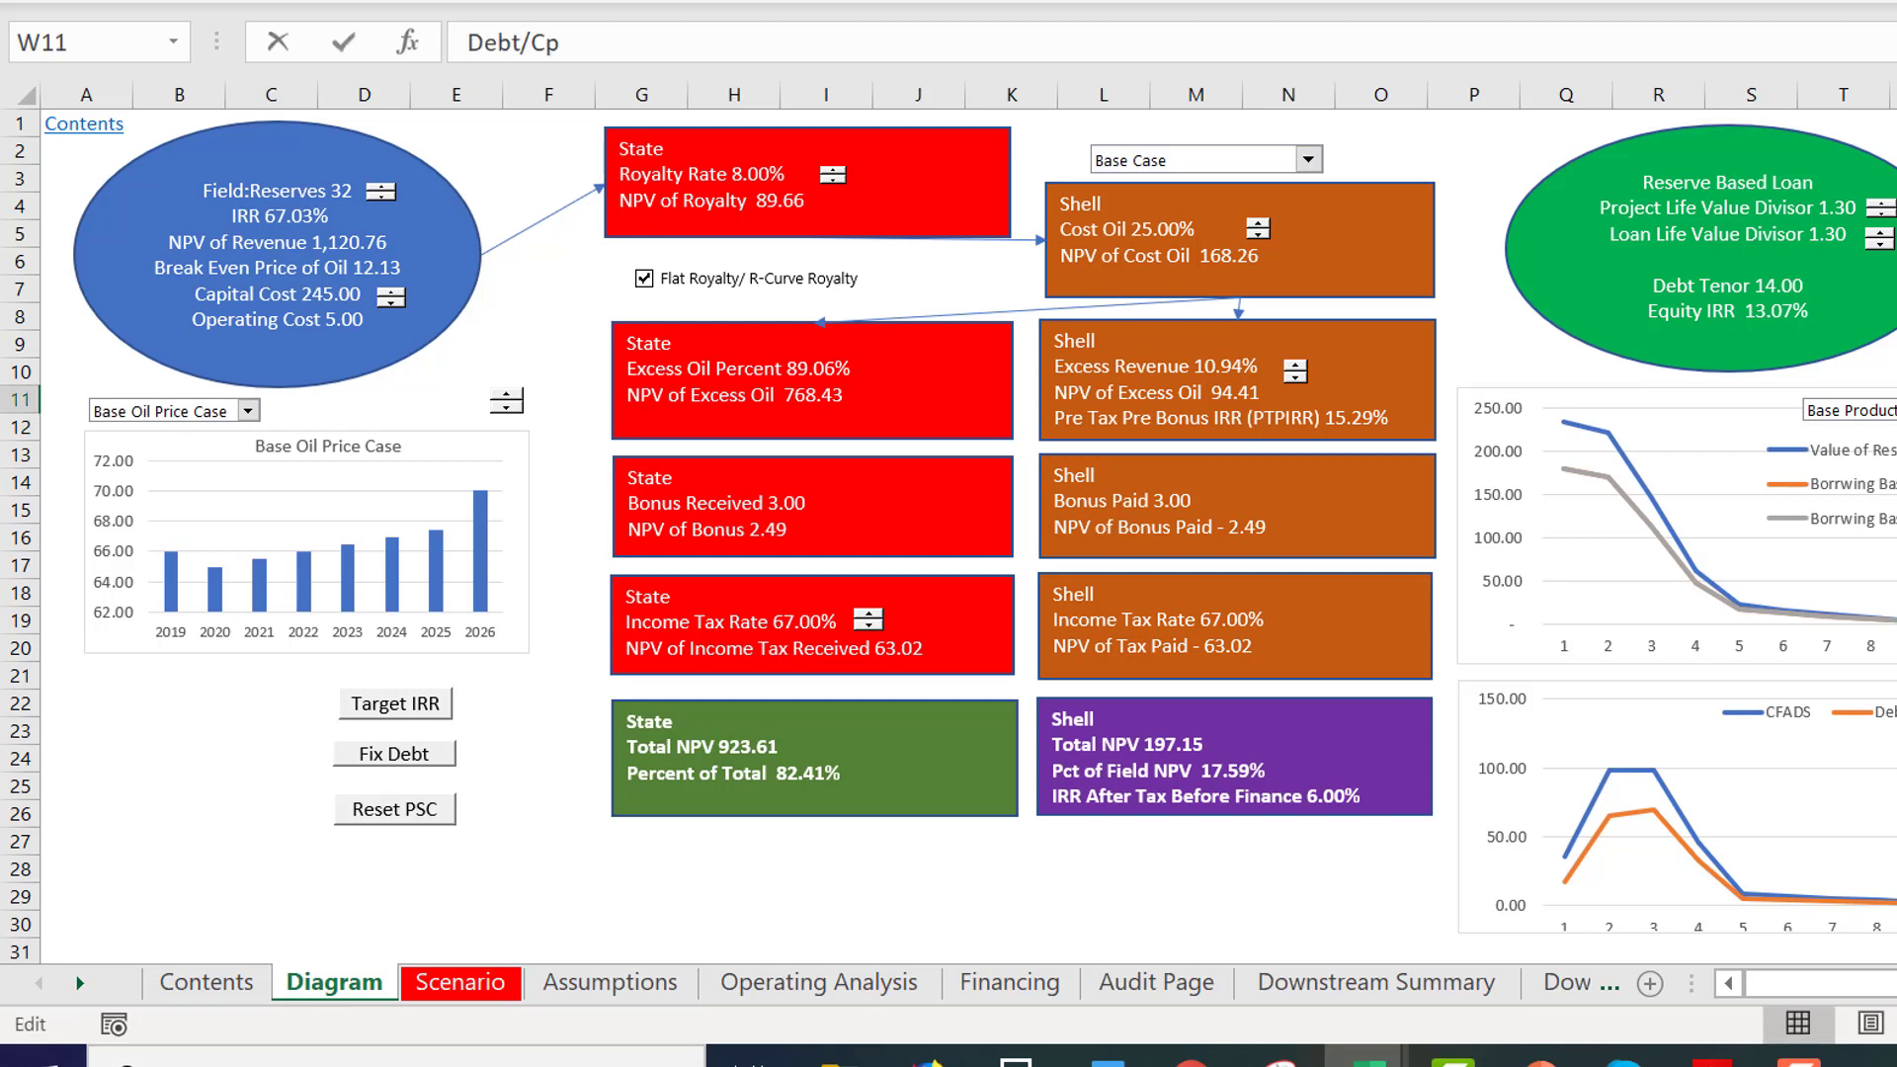
{"action": "key", "text": "F2"}
{"action": "key", "text": "BackSpace"}
{"action": "type", "text": "al"}
{"action": "key", "text": "Return"}
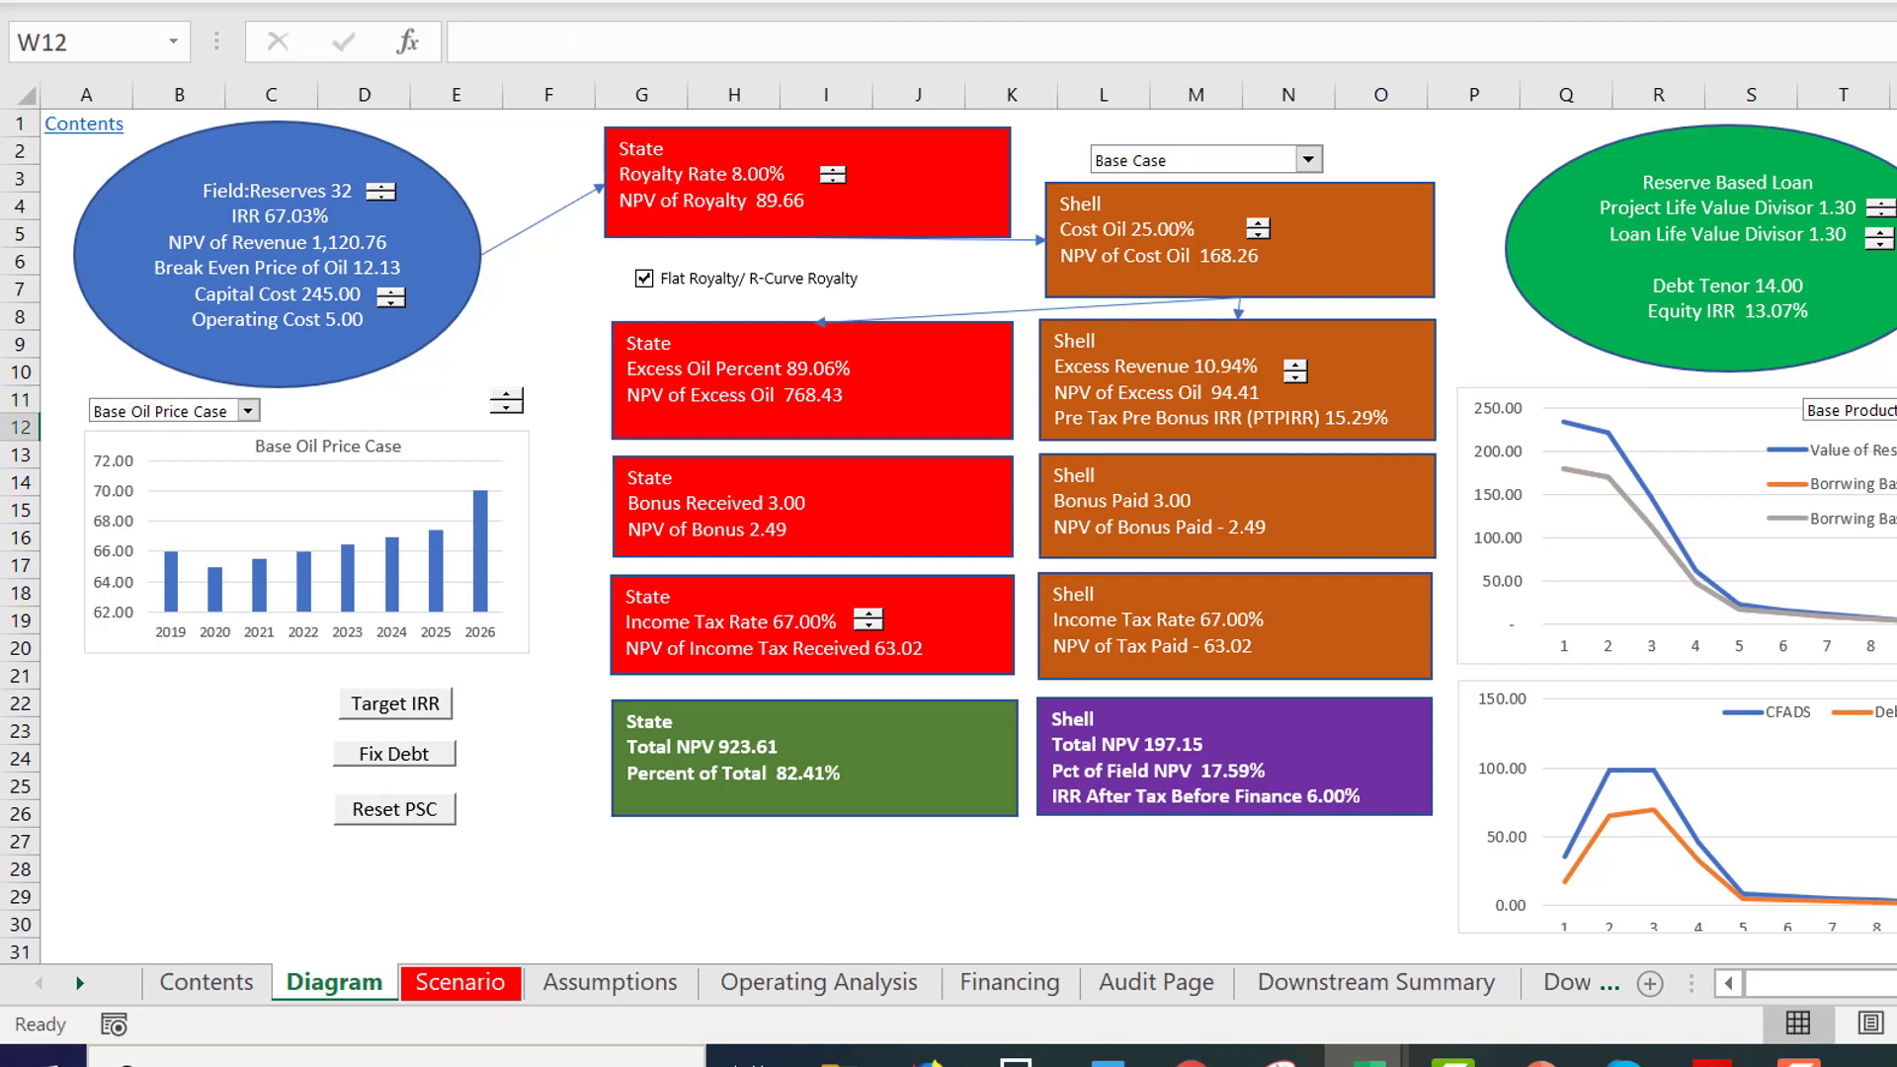
Enter the label "Loan/Value" in cell W12.
{"action": "type", "text": "Loan/"}
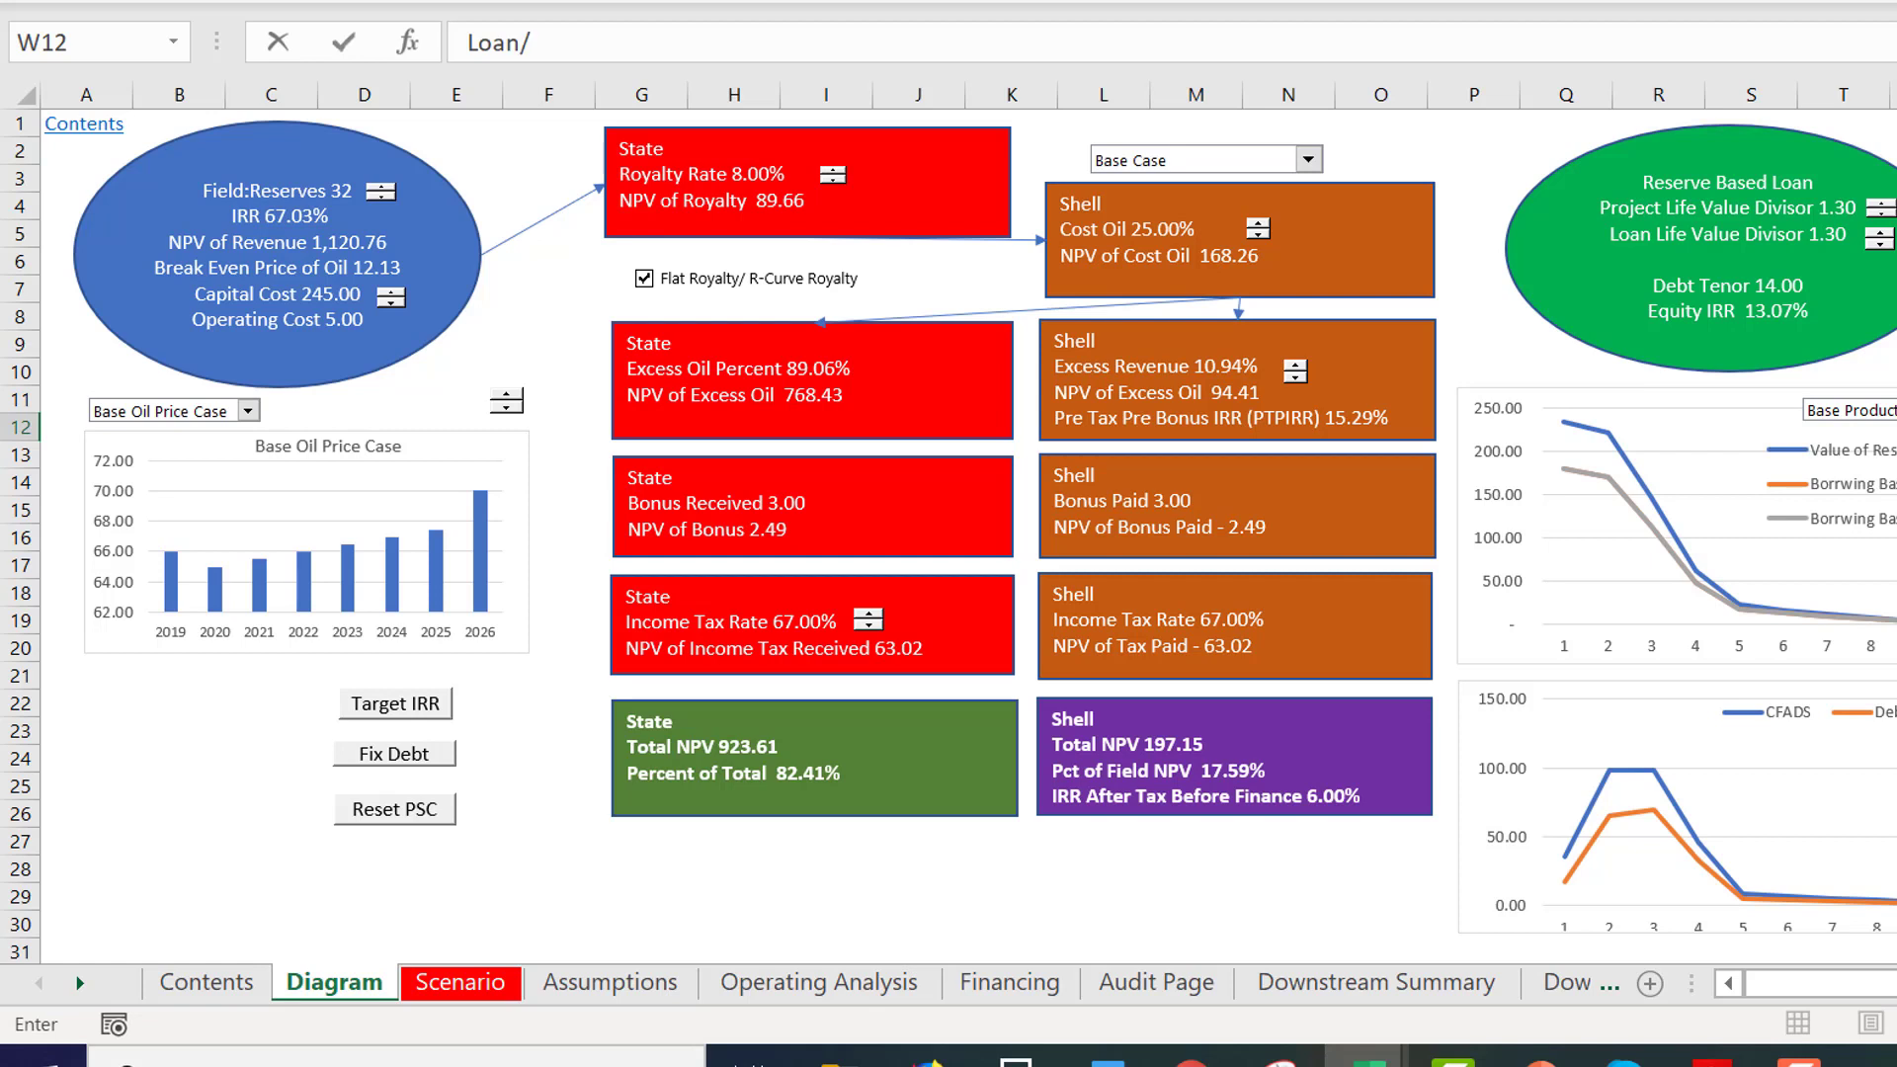
{"action": "type", "text": "Value"}
{"action": "key", "text": "Return"}
{"action": "key", "text": "Up"}
{"action": "key", "text": "Up"}
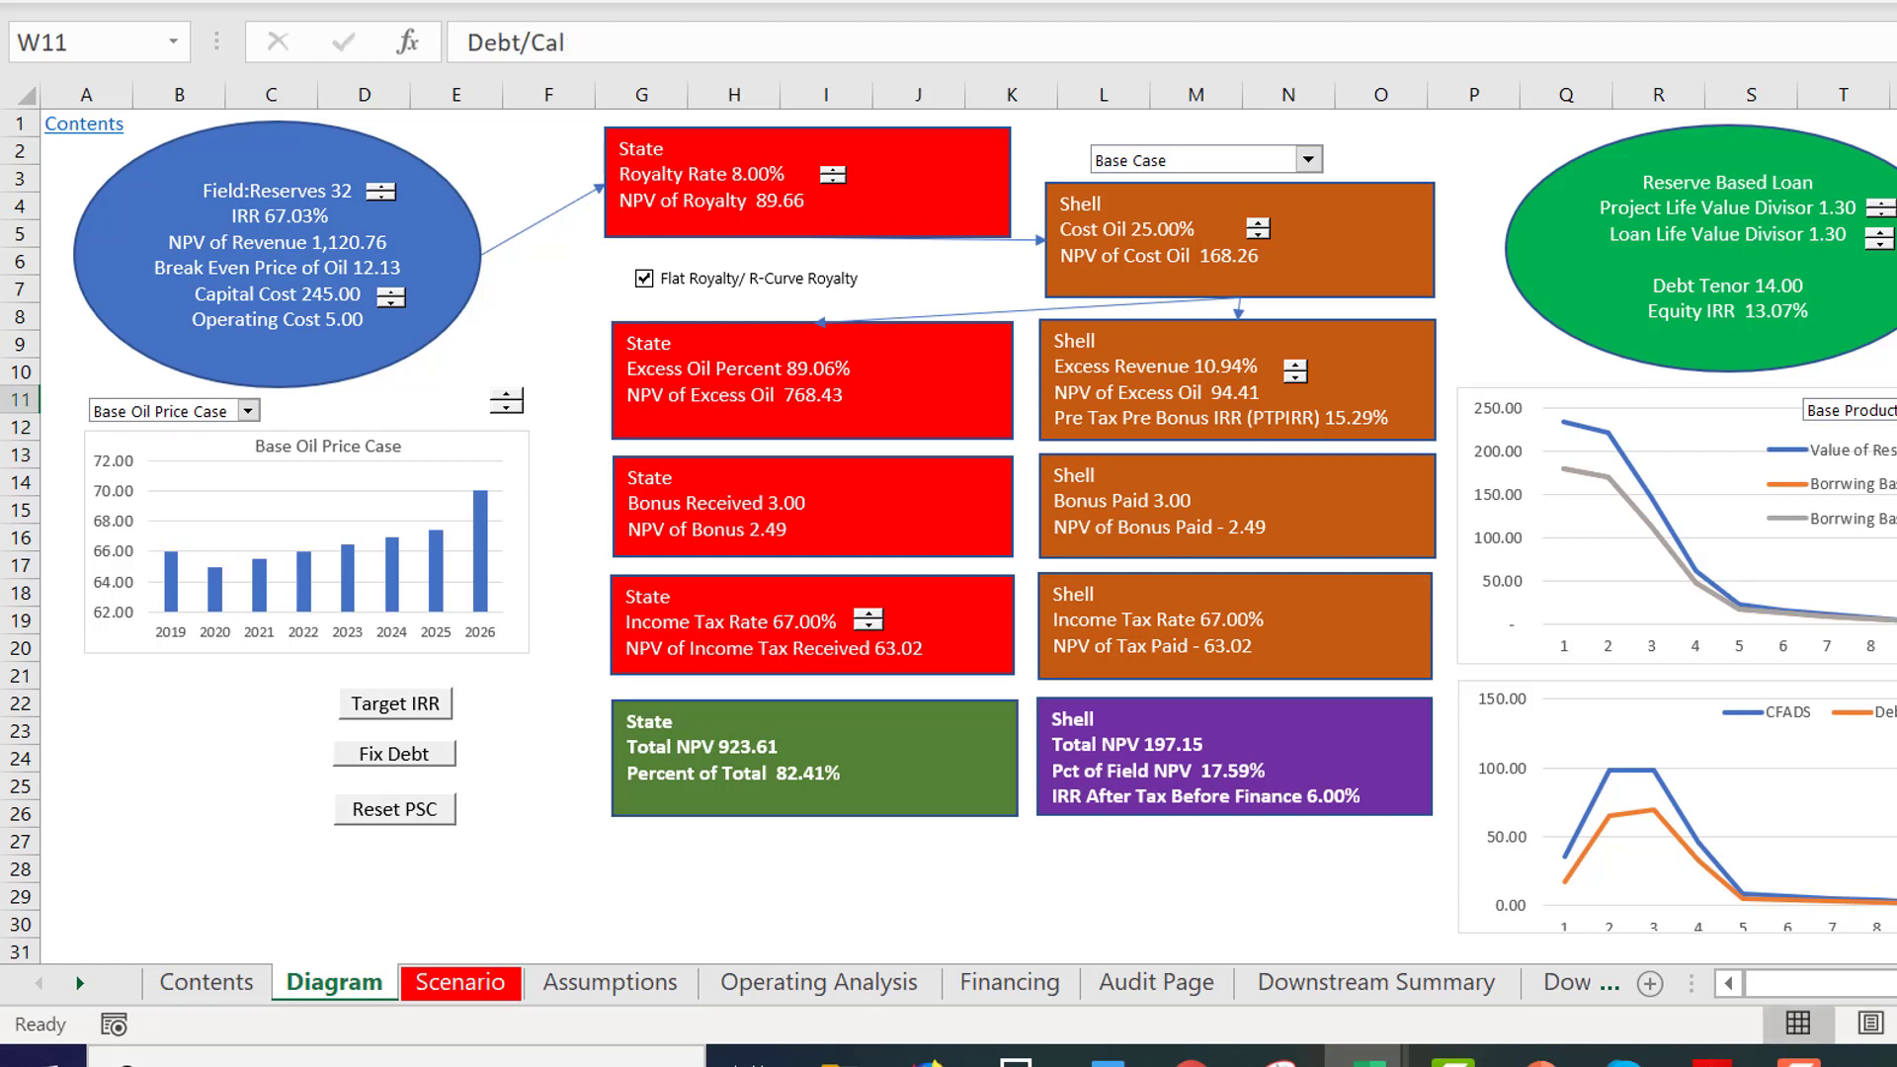
Right-align the "Loan/Value" and "Debt/Cal" labels in W12 and W11.
{"action": "key", "text": "Down"}
{"action": "key", "text": "Down"}
{"action": "key", "text": "Up"}
{"action": "key", "text": "Up"}
{"action": "key", "text": "Right"}
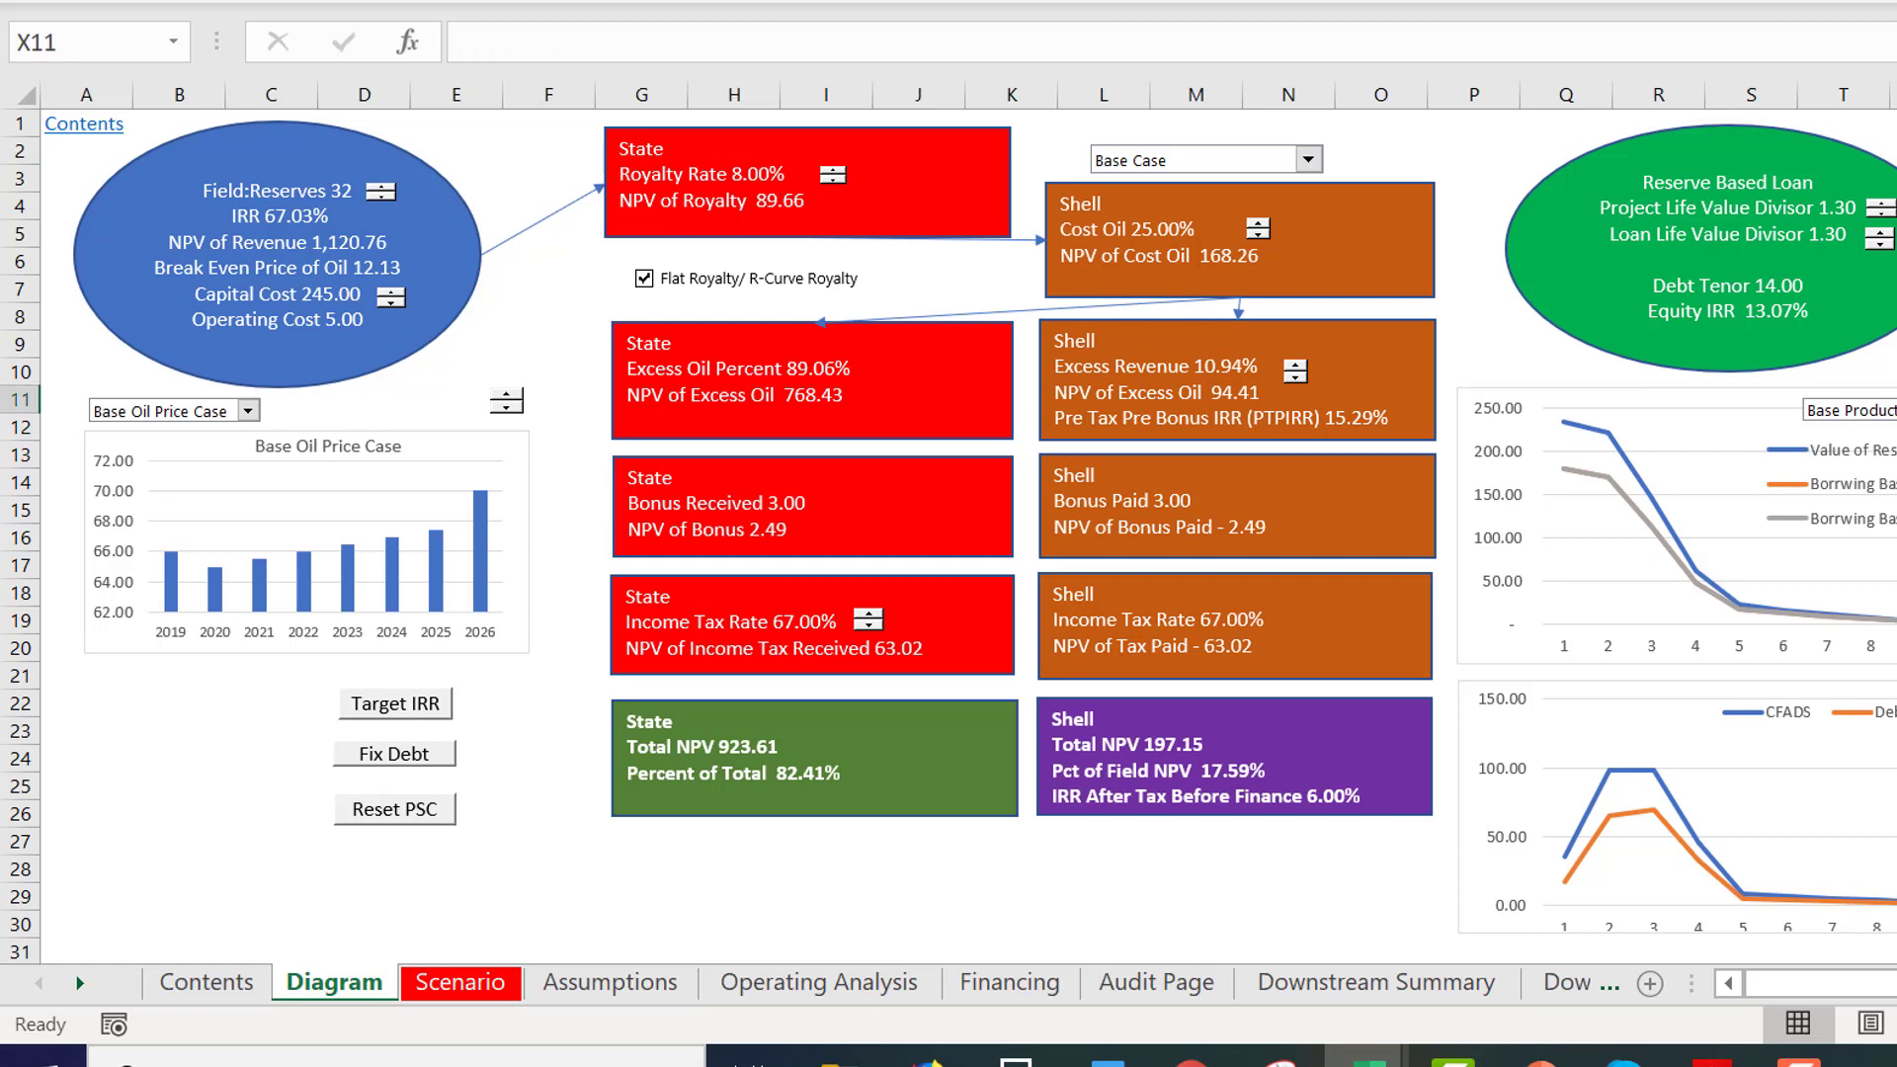
{"action": "key", "text": "Down"}
{"action": "key", "text": "Up"}
{"action": "key", "text": "Left"}
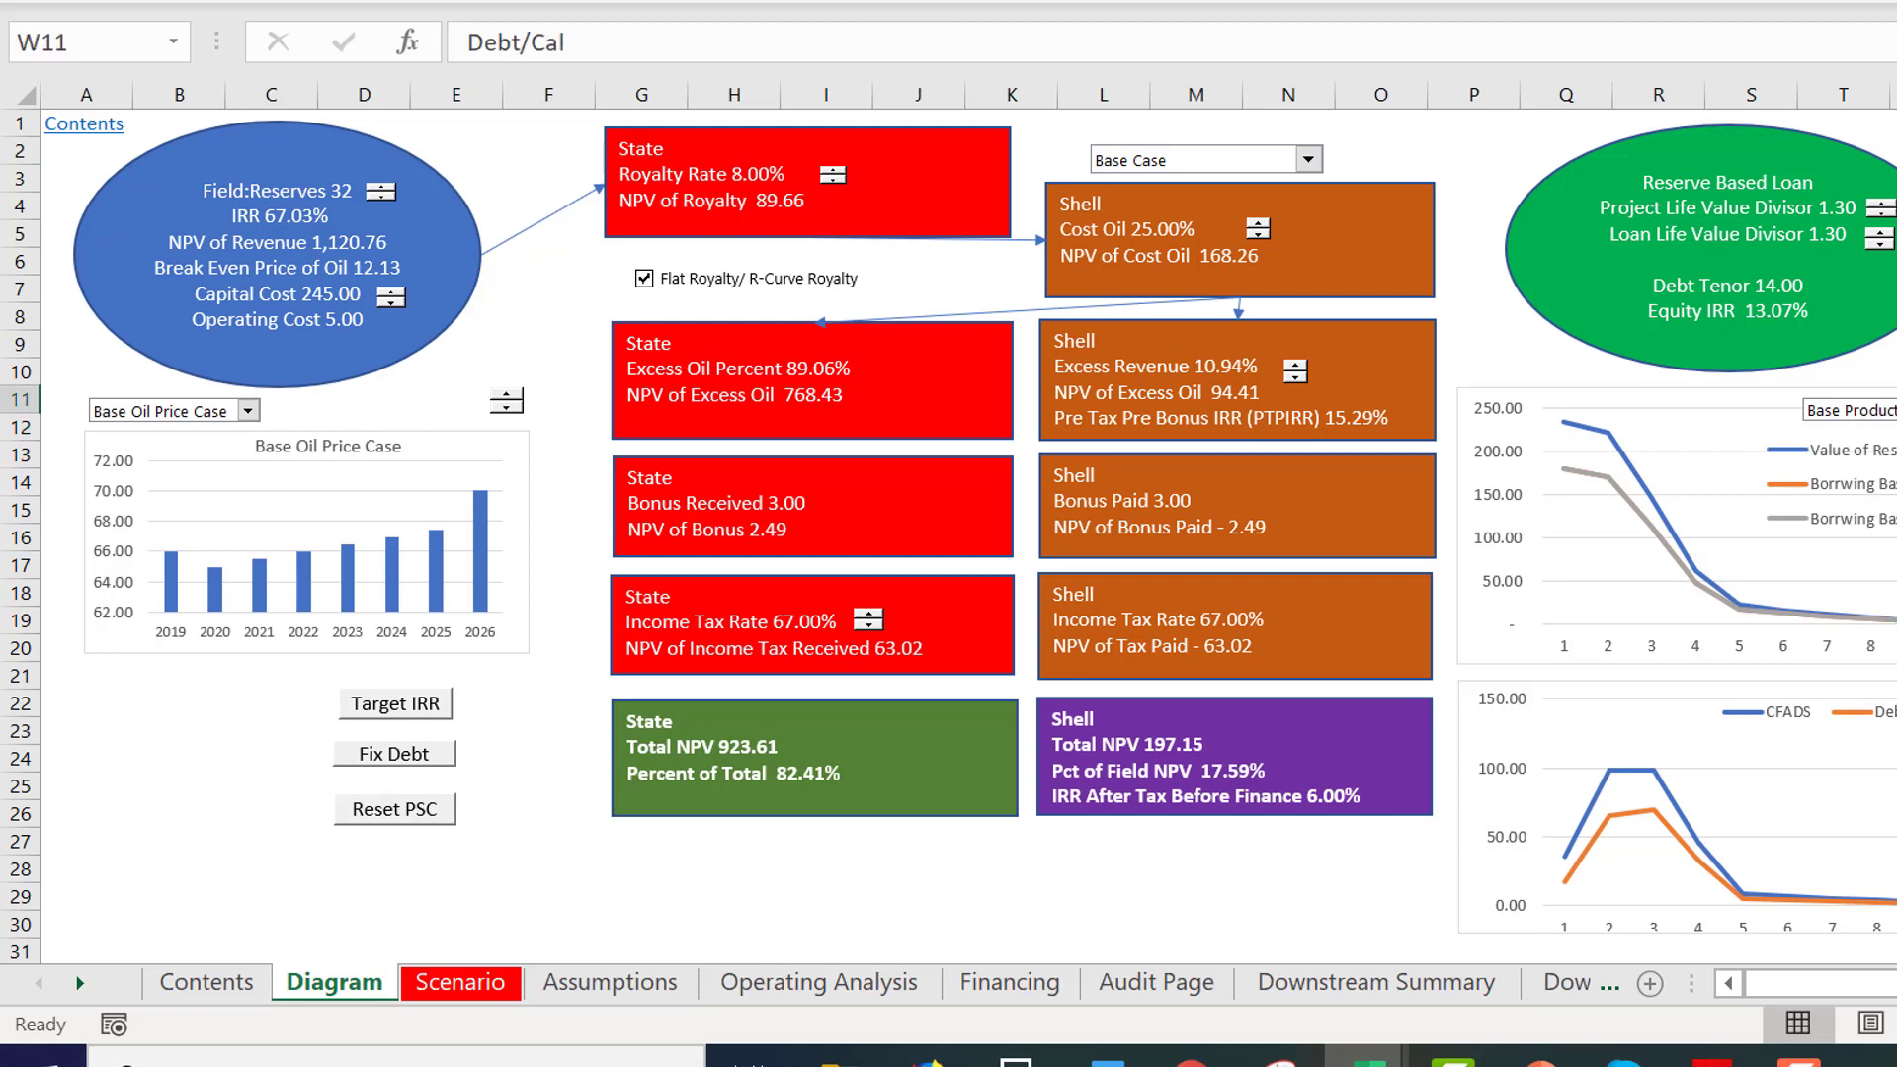
{"action": "key", "text": "Down"}
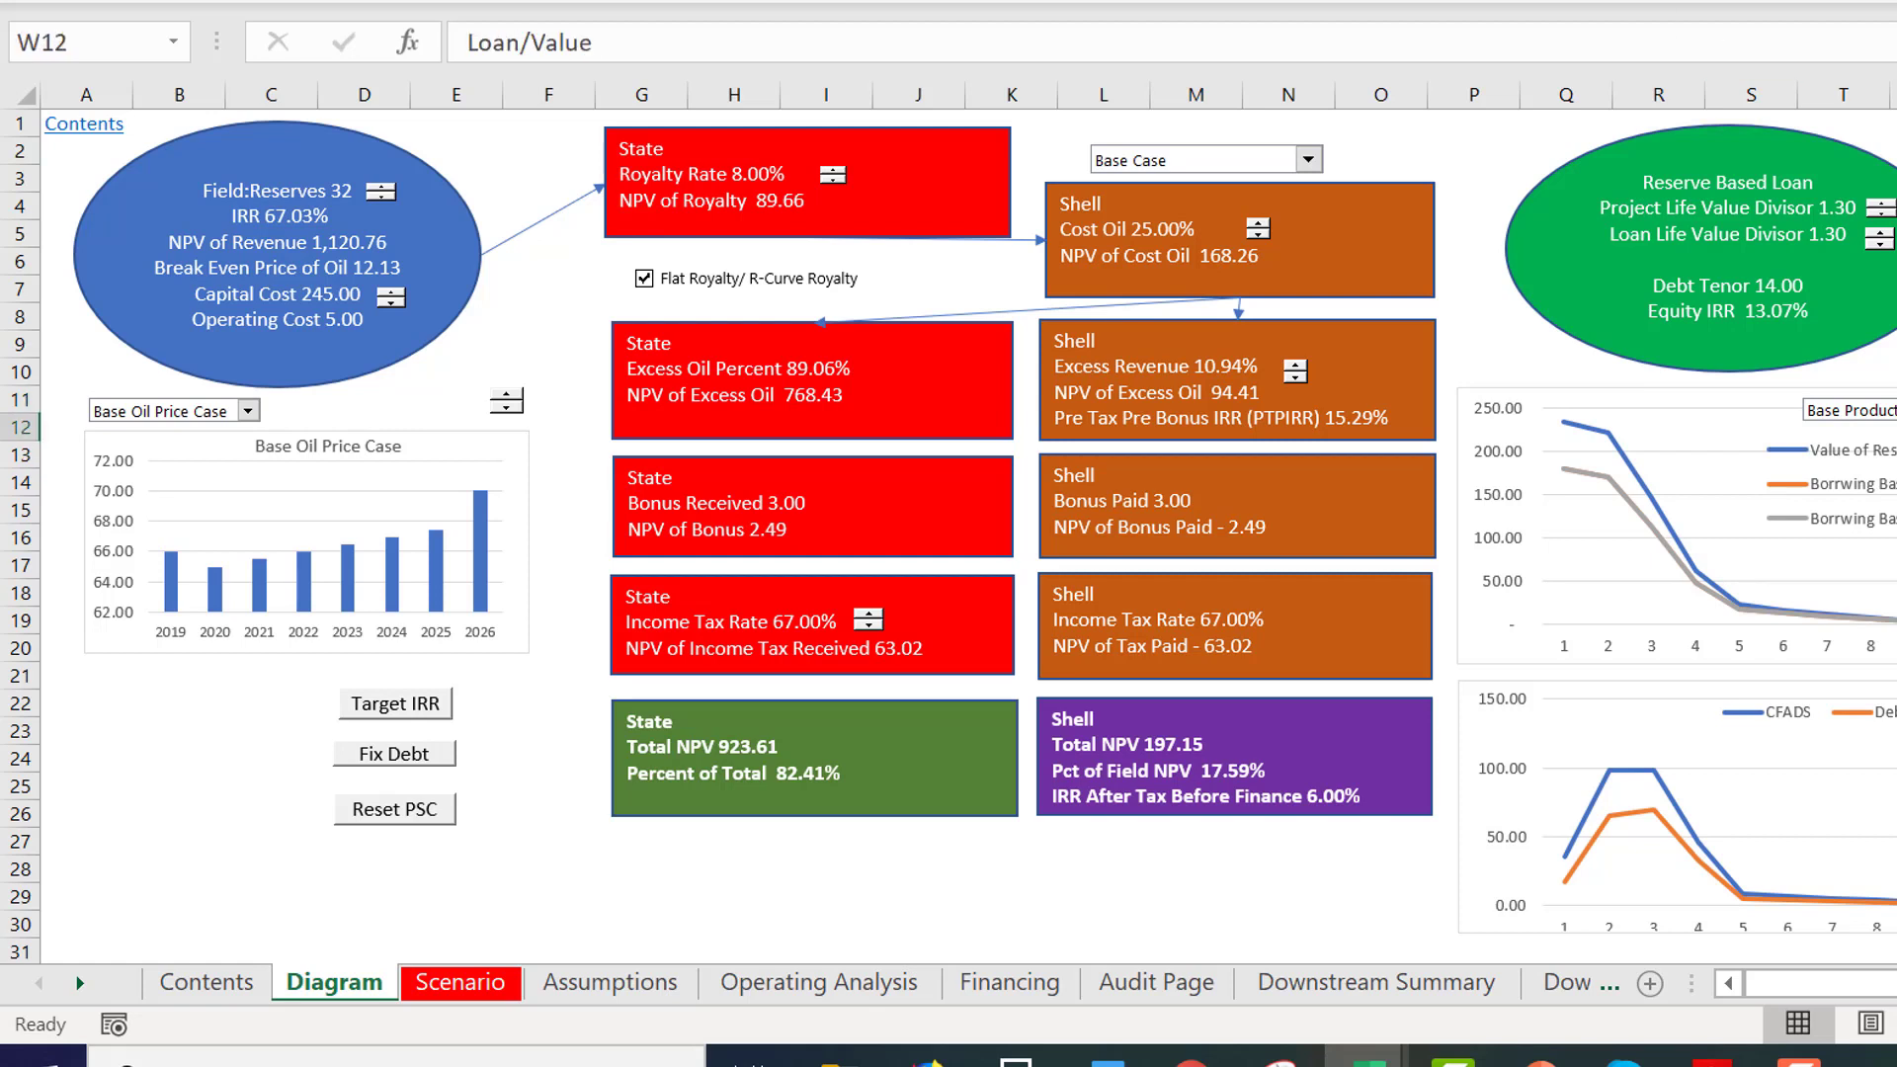
{"action": "left_click", "coordinate": [148, 1]}
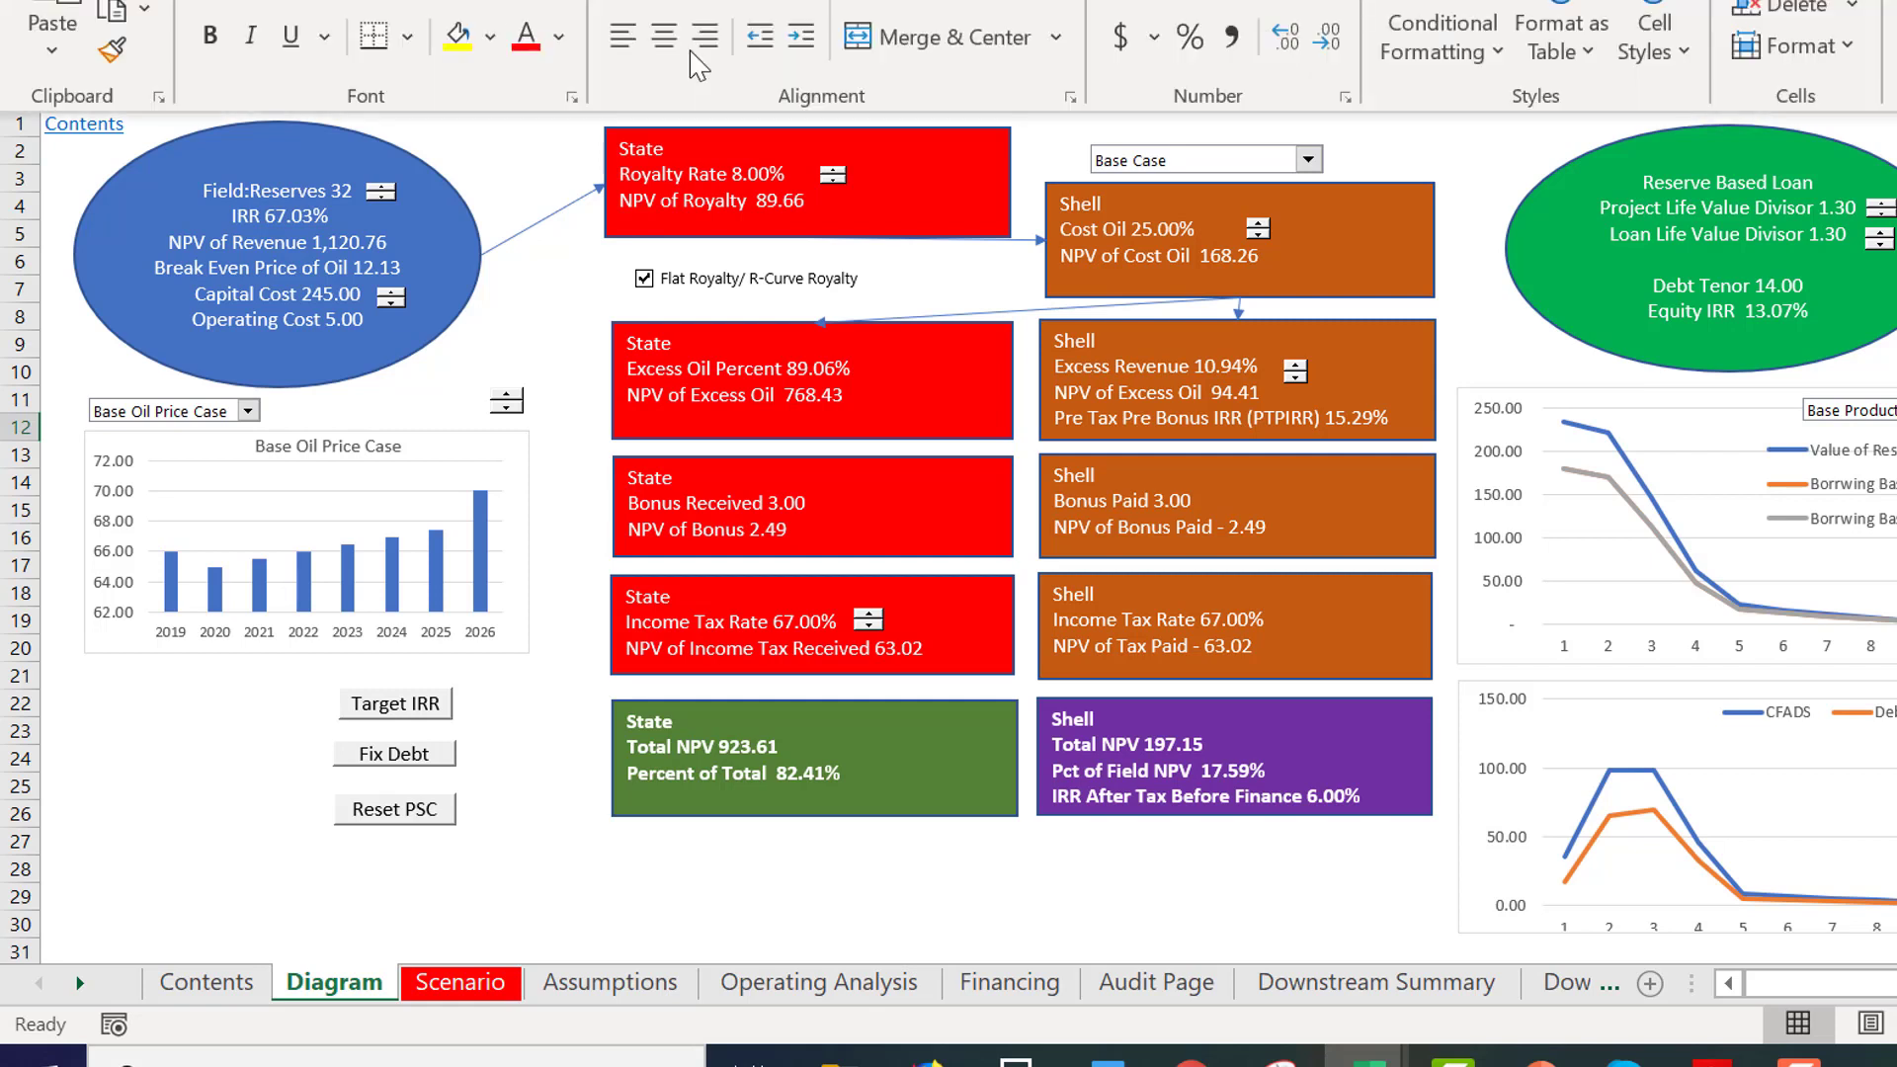
{"action": "left_click", "coordinate": [713, 46]}
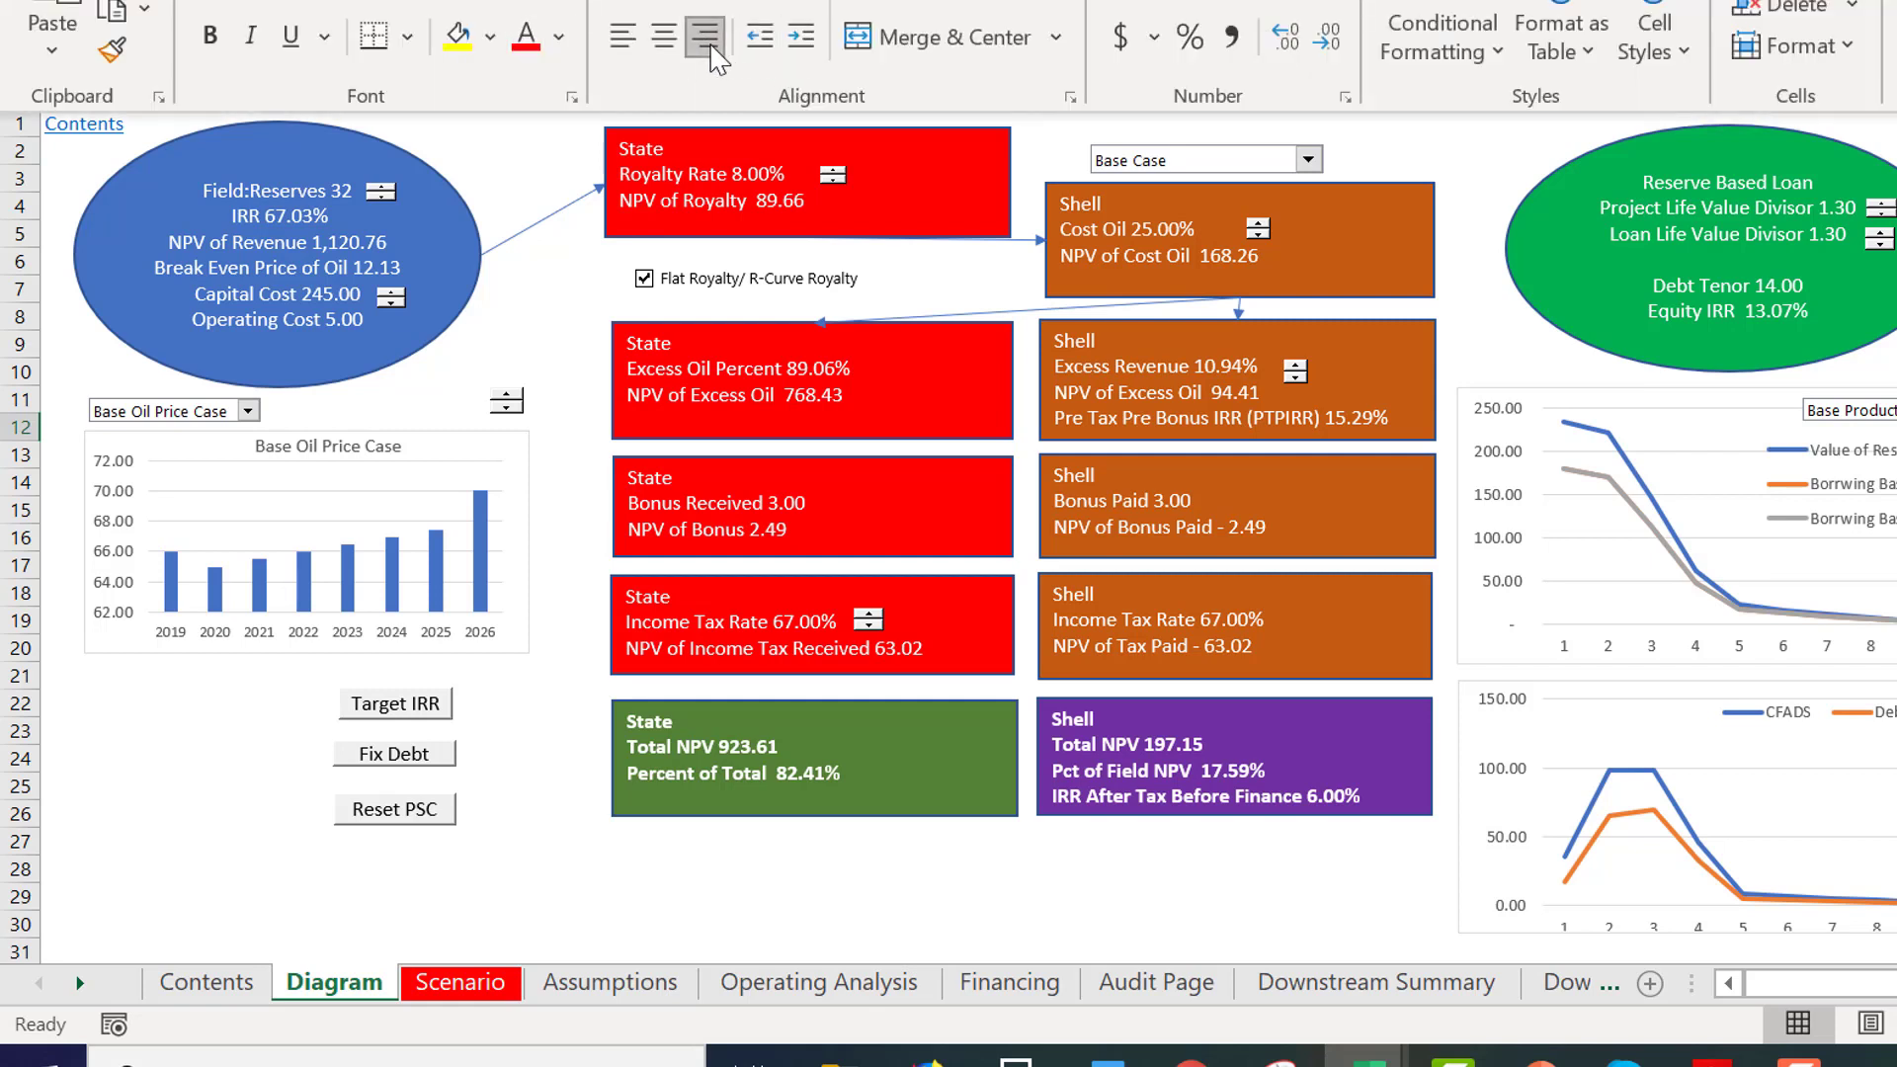
{"action": "key", "text": "Up"}
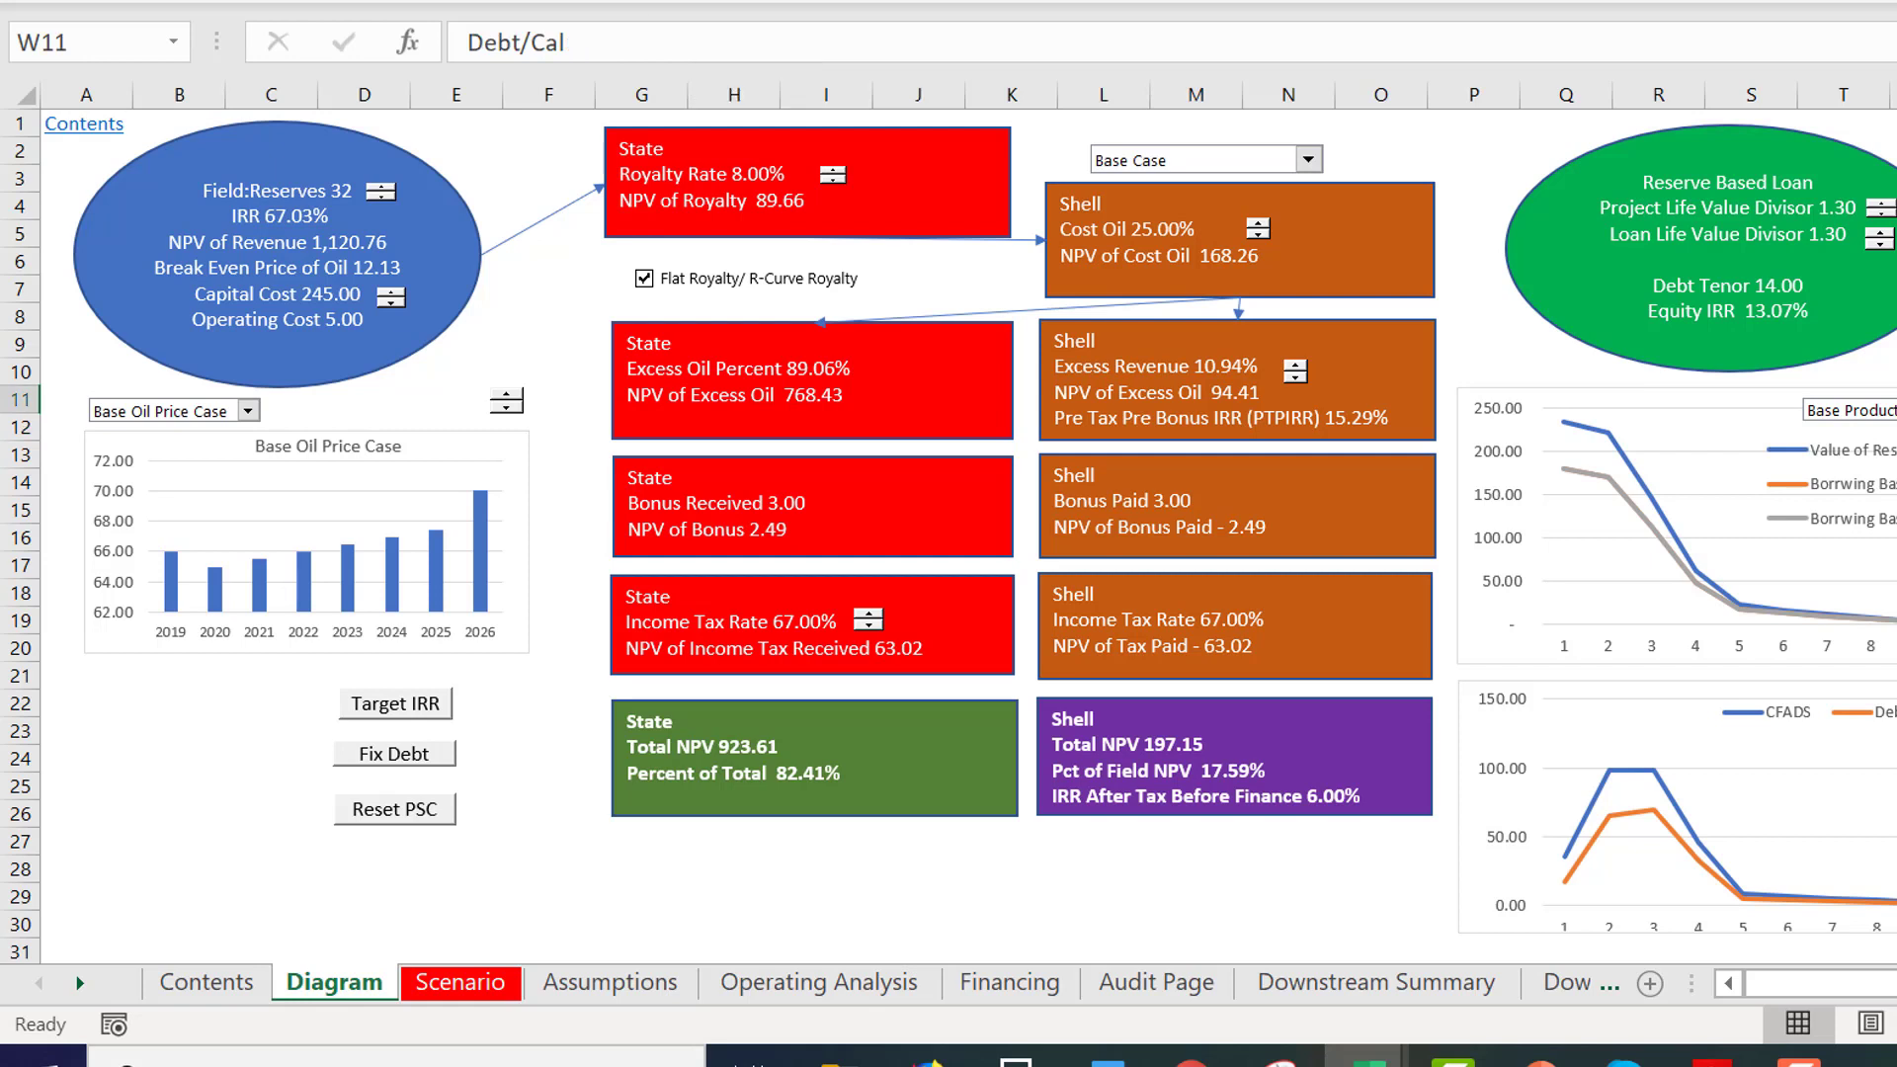
{"action": "left_click", "coordinate": [129, 2]}
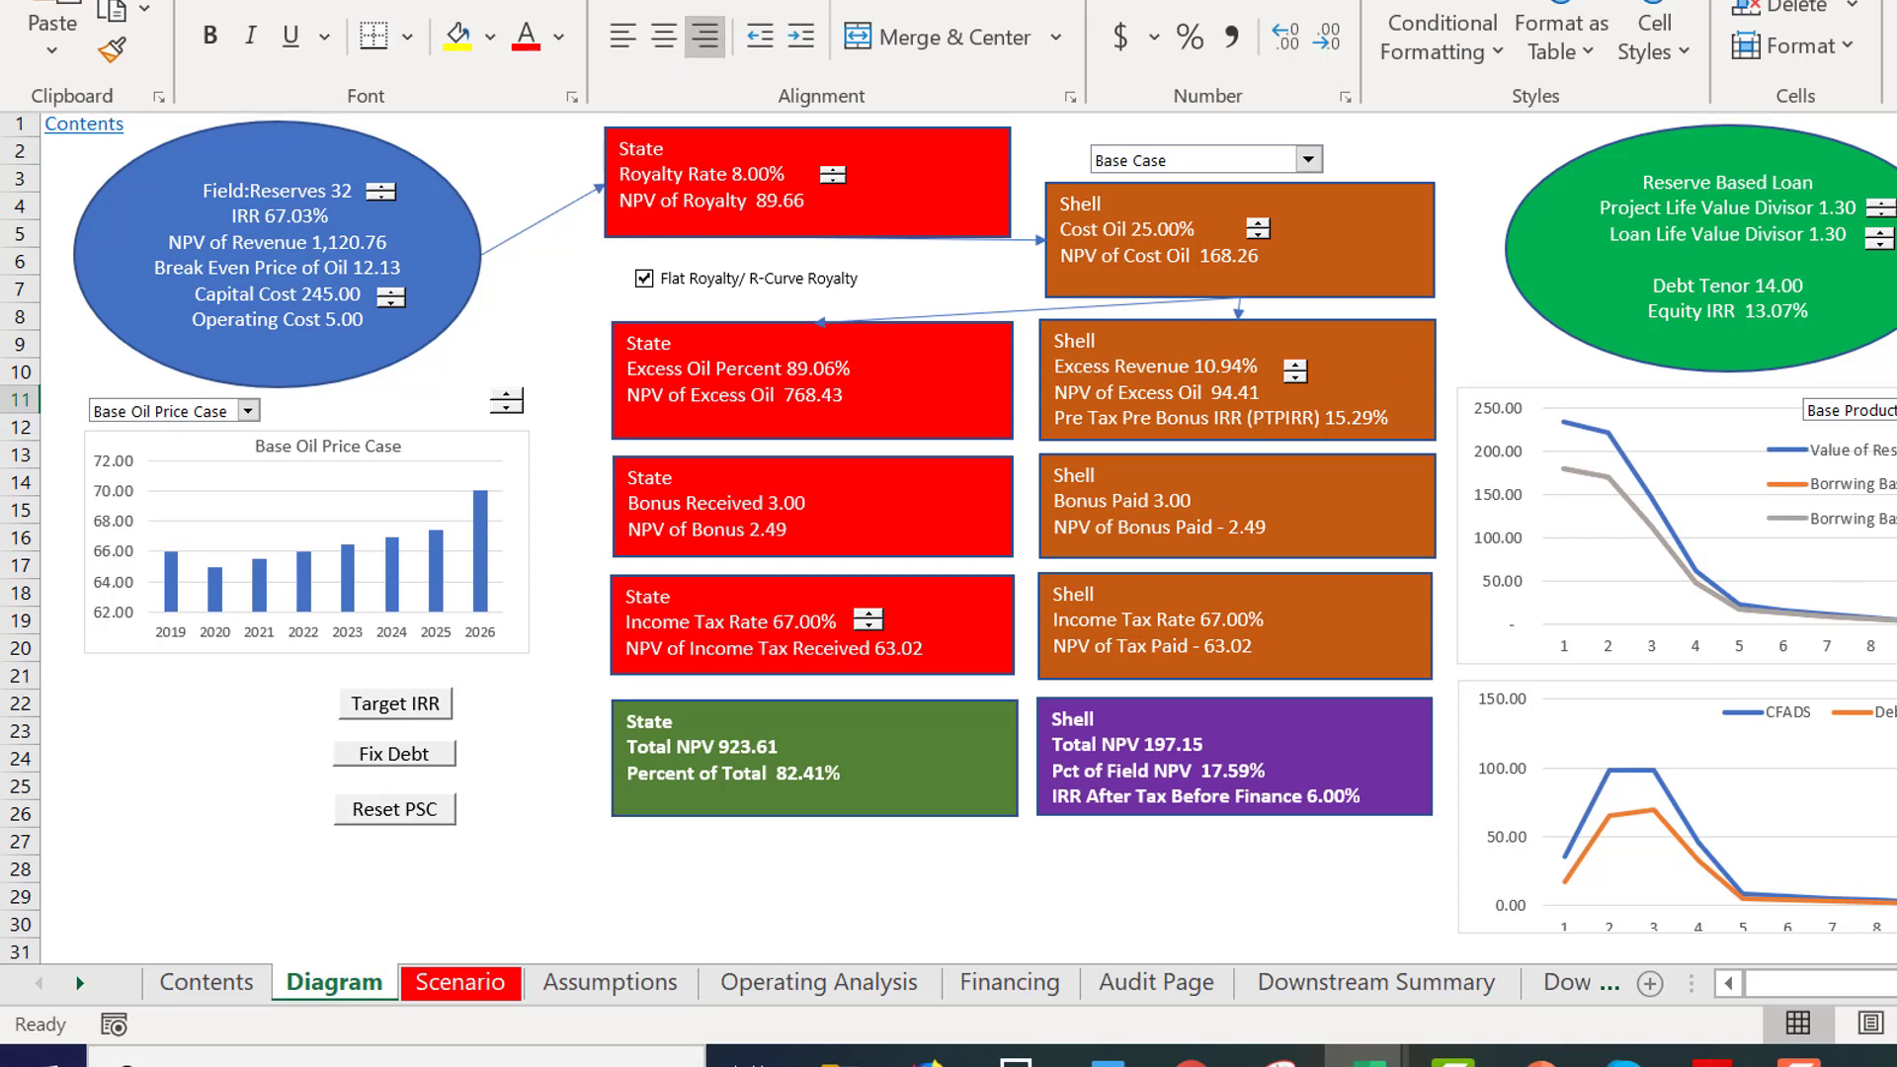
{"action": "key", "text": "Escape"}
{"action": "key", "text": "Down"}
{"action": "key", "text": "Down"}
{"action": "key", "text": "Down"}
{"action": "key", "text": "Down"}
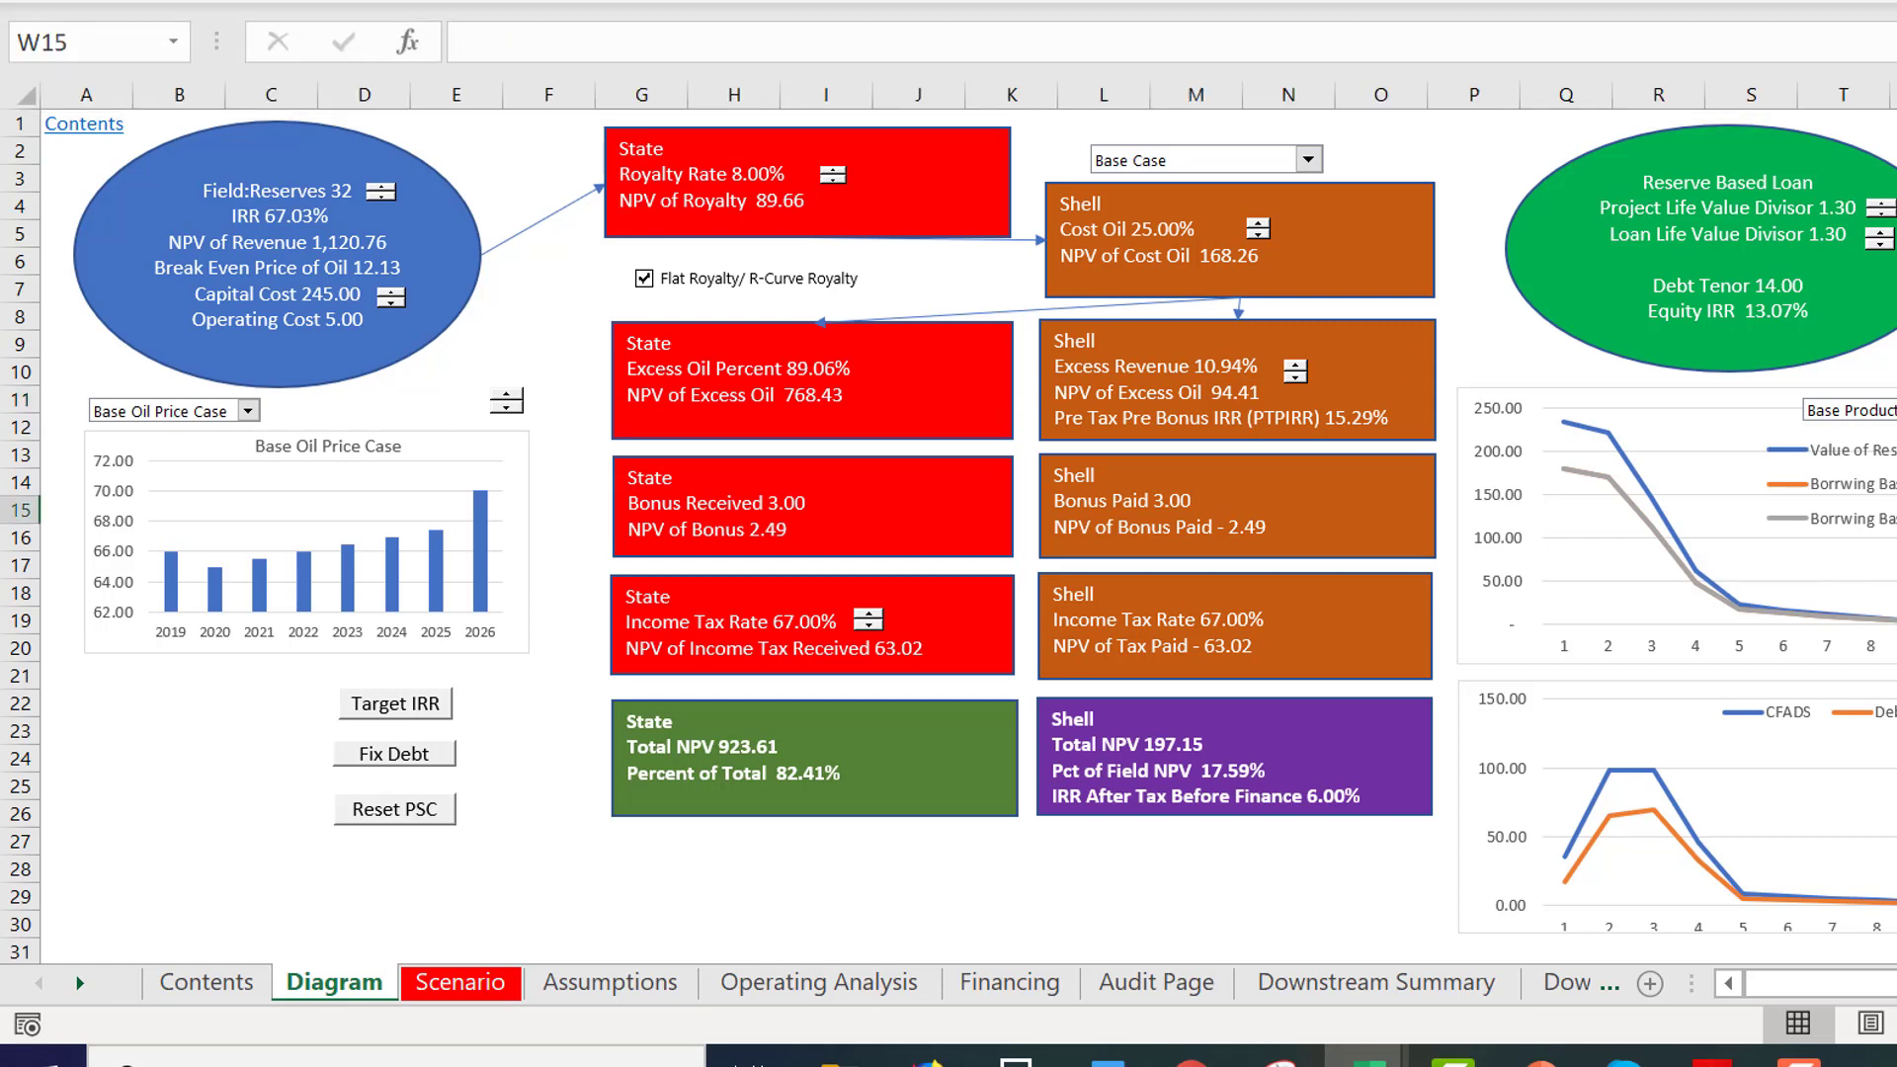
Switch to the Financing sheet and go up from the chart to the Defaulted Debt section.
{"action": "key", "text": "ctrl+Page_Down"}
{"action": "key", "text": "ctrl+Page_Down"}
{"action": "key", "text": "ctrl+Page_Down"}
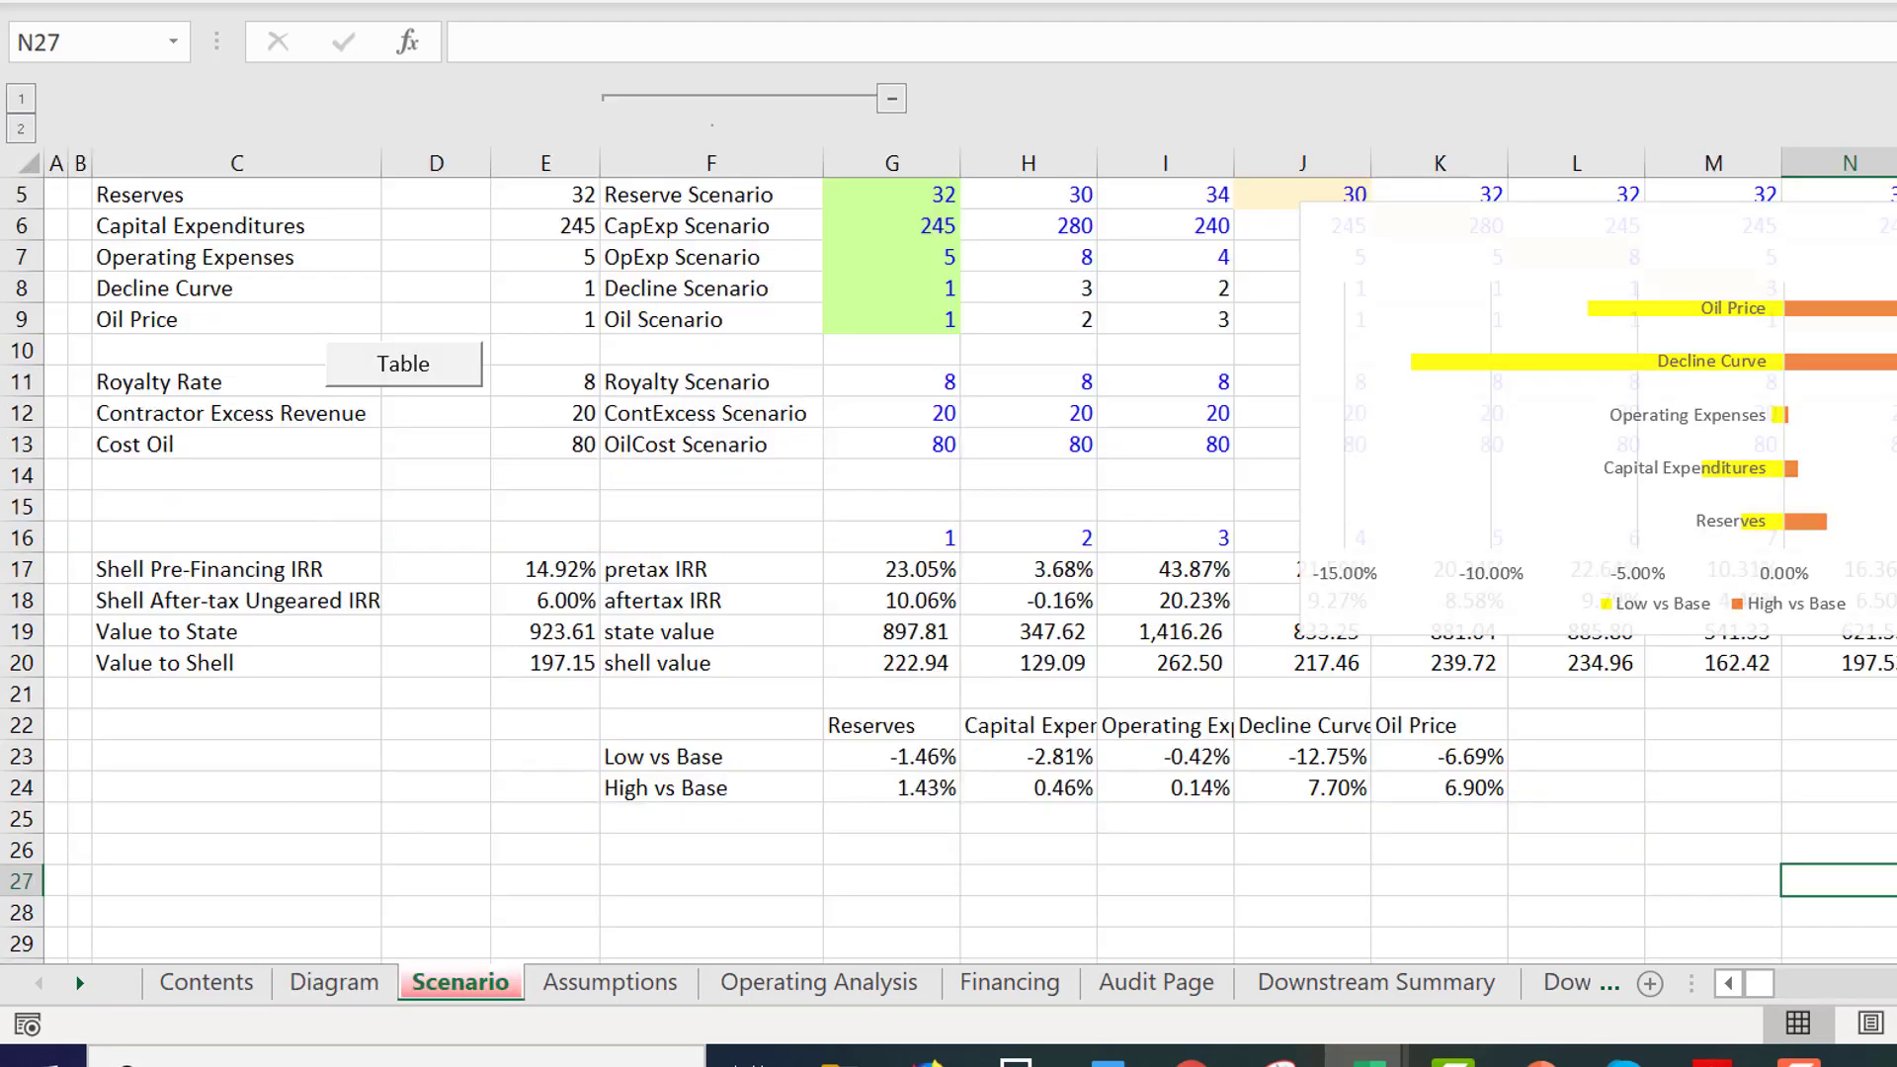
{"action": "key", "text": "ctrl+Page_Down"}
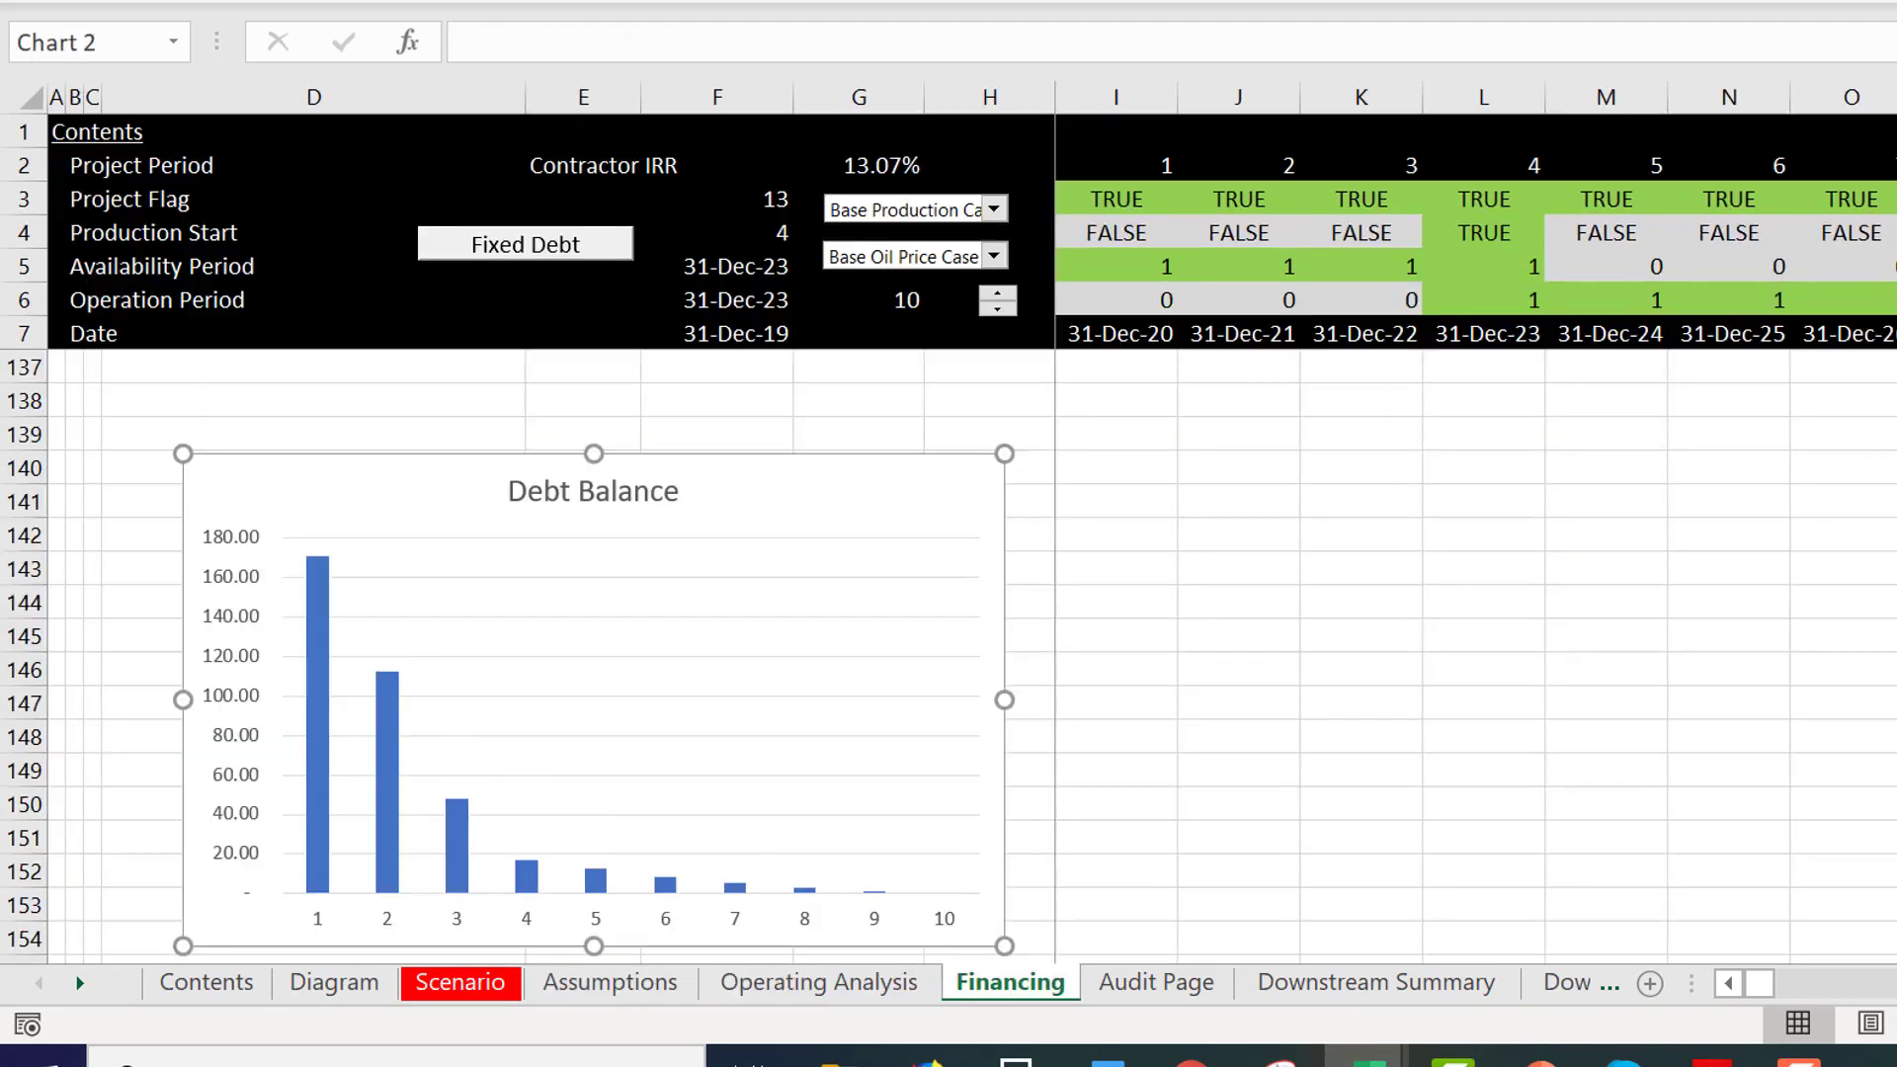
{"action": "left_click", "coordinate": [1377, 633]}
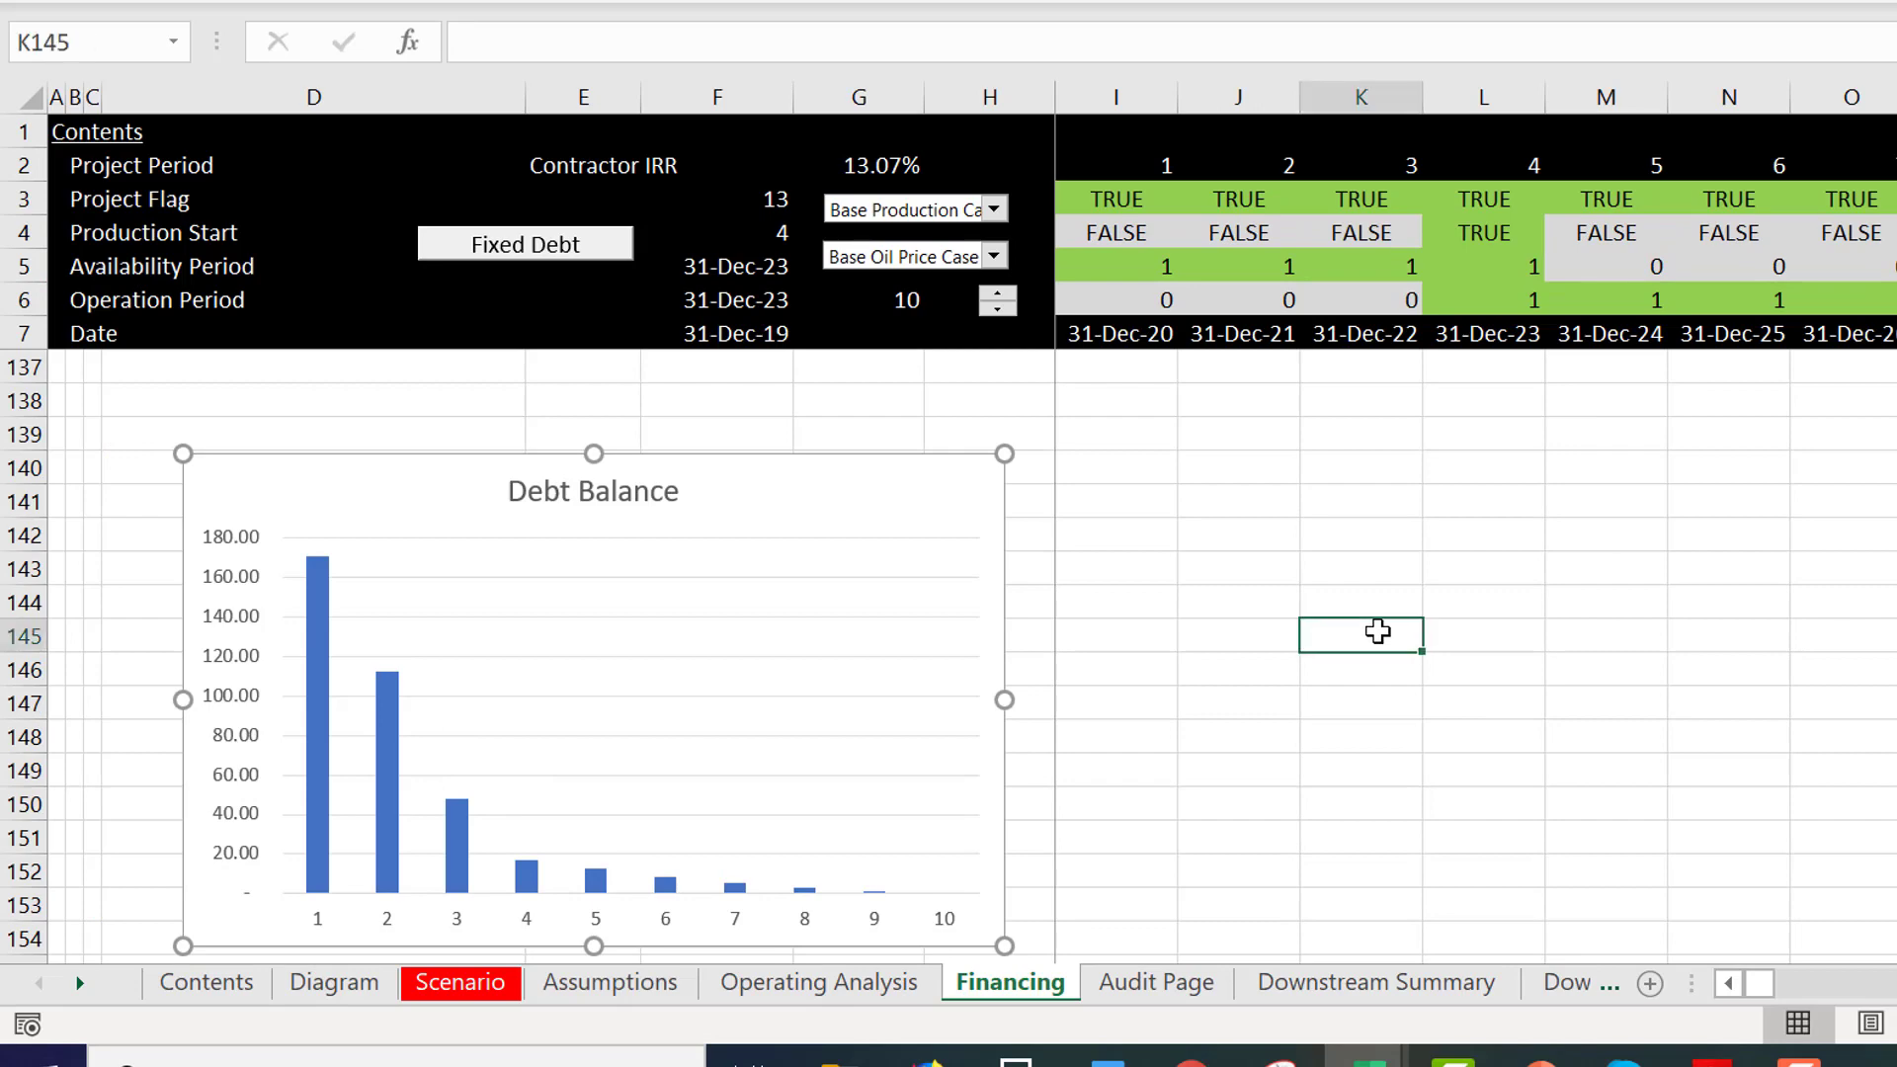
{"action": "key", "text": "Page_Up"}
{"action": "key", "text": "Page_Up"}
{"action": "key", "text": "Page_Up"}
{"action": "key", "text": "Page_Up"}
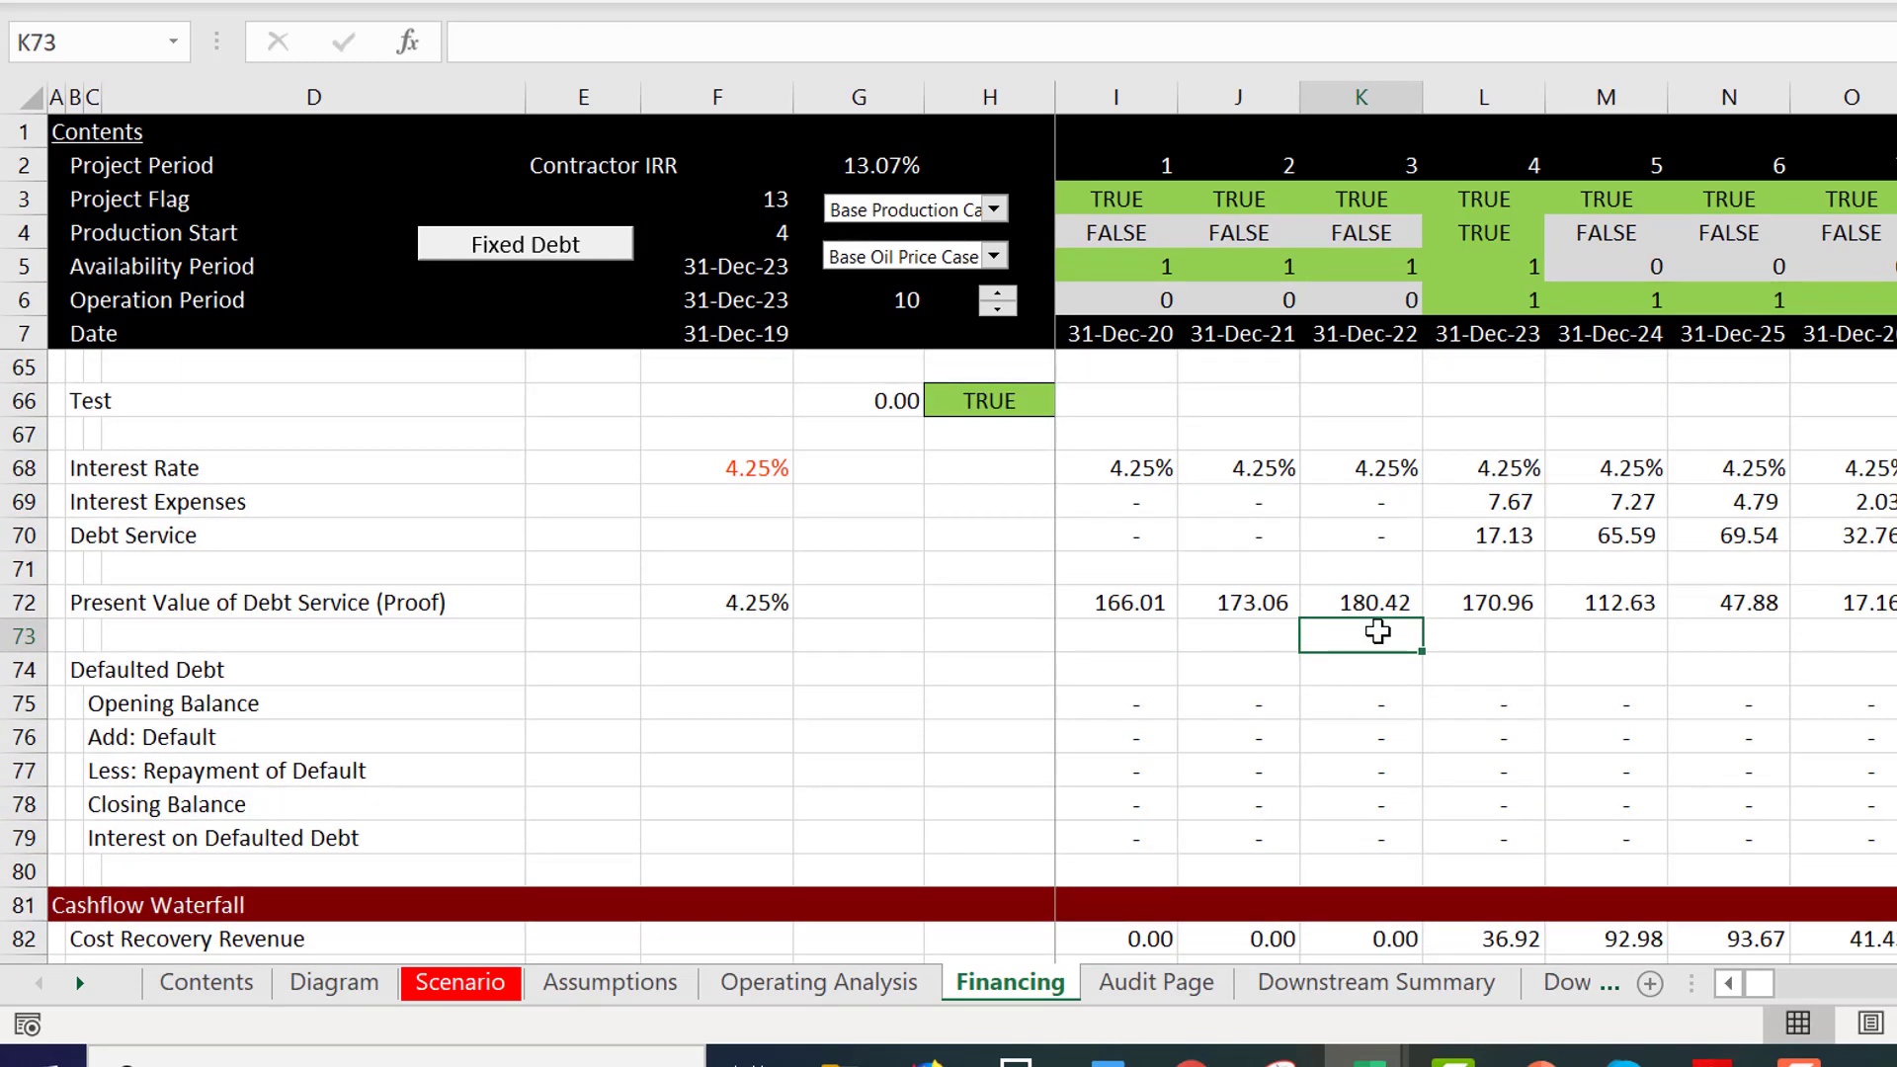
Look over the Cashflow Waterfall rows on the Financing sheet and return to the Defaulted Debt section.
{"action": "key", "text": "Left"}
{"action": "key", "text": "Left"}
{"action": "key", "text": "Left"}
{"action": "key", "text": "Left"}
{"action": "key", "text": "Left"}
{"action": "key", "text": "Left"}
{"action": "key", "text": "Left"}
{"action": "key", "text": "Left"}
{"action": "key", "text": "Left"}
{"action": "key", "text": "Left"}
{"action": "key", "text": "Page_Down"}
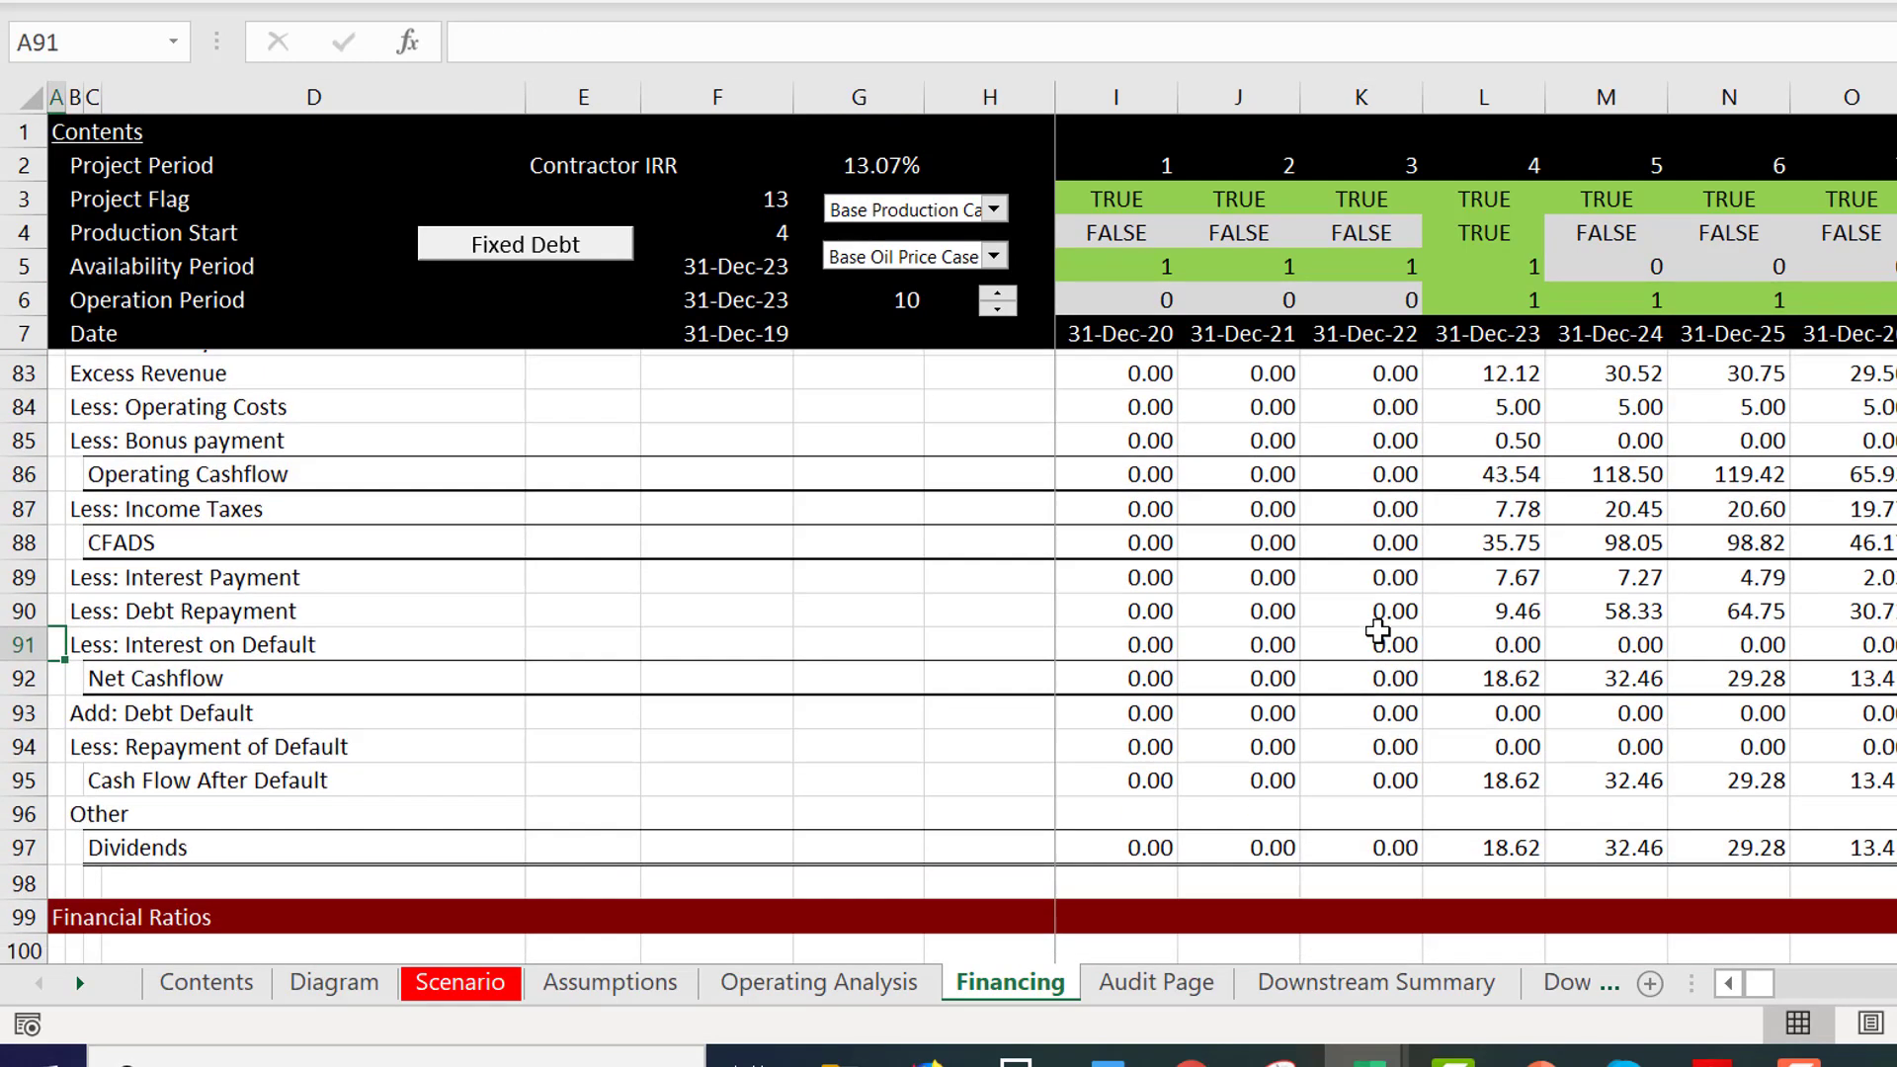
{"action": "key", "text": "Page_Down"}
{"action": "key", "text": "Page_Up"}
{"action": "key", "text": "Page_Up"}
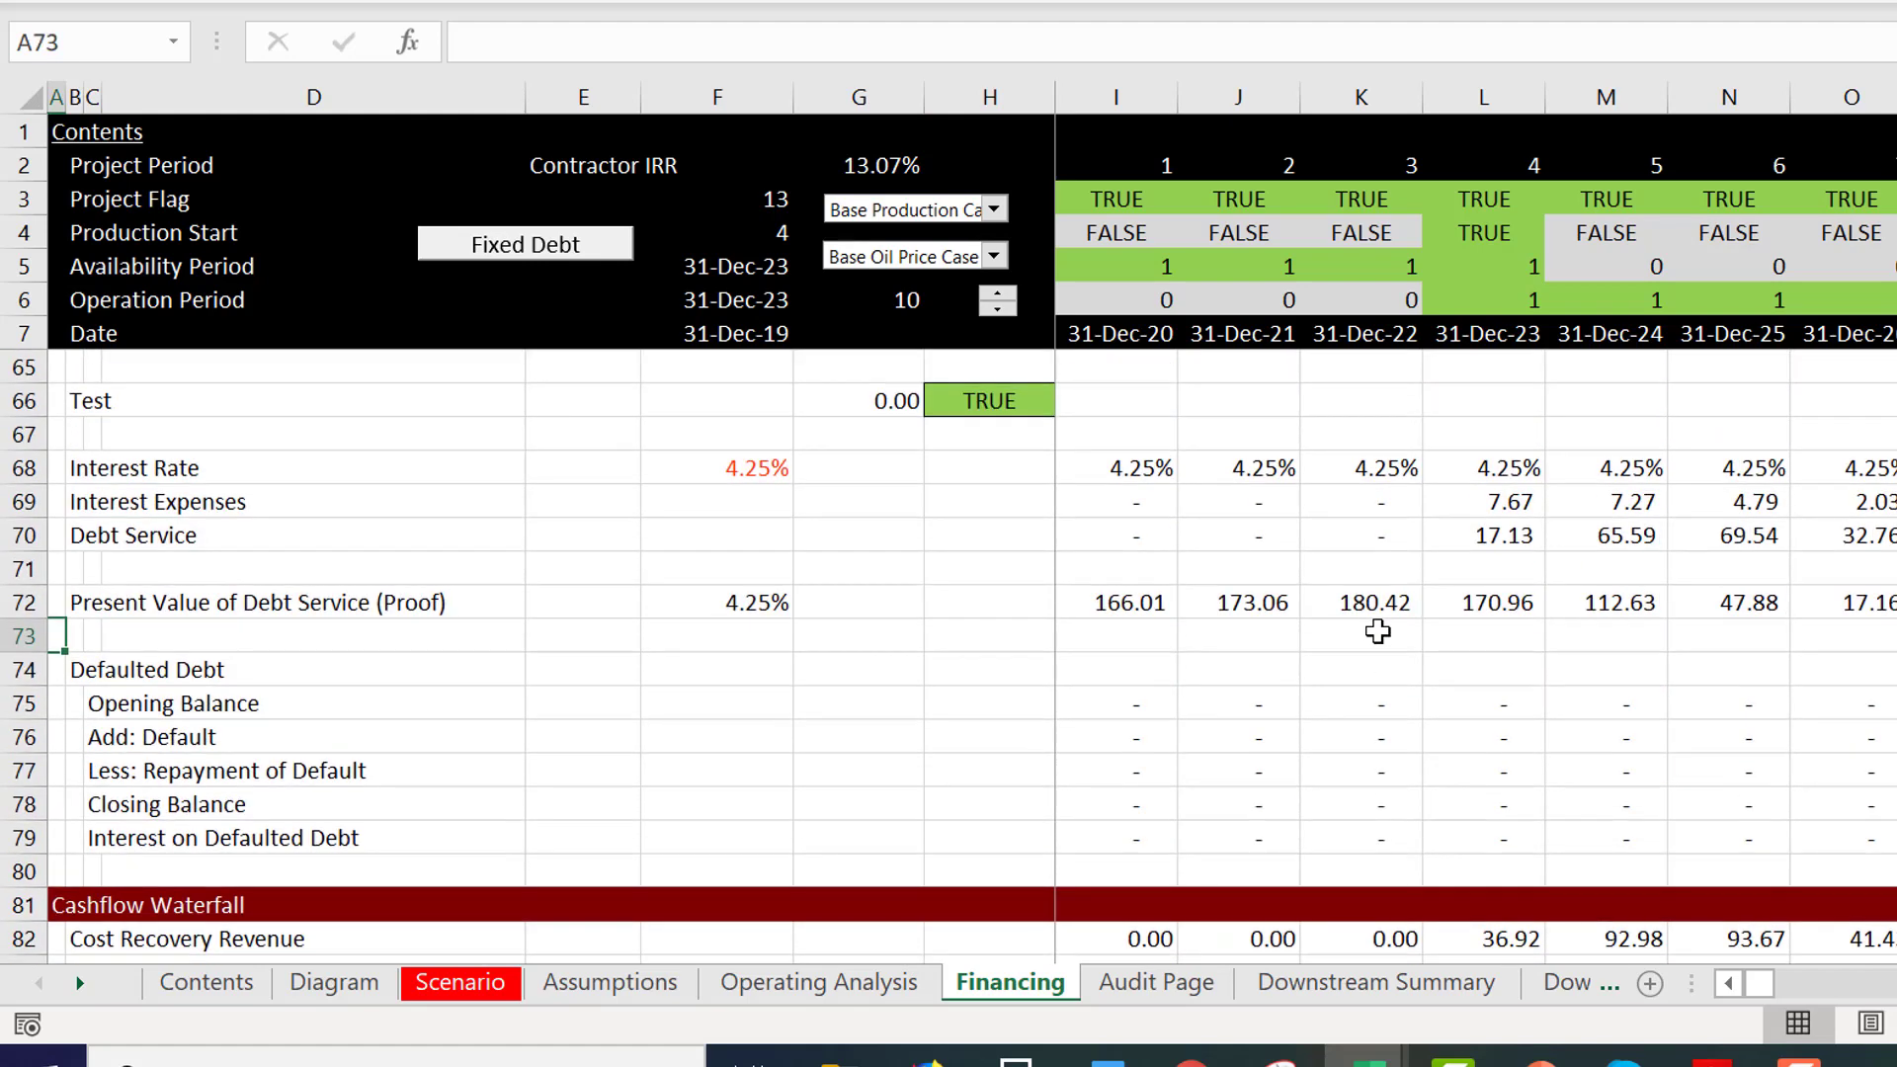
Apply a top and thick bottom border to the Defaulted Debt Closing Balance row, from C78 across all periods.
{"action": "key", "text": "Down"}
{"action": "key", "text": "Down"}
{"action": "key", "text": "Right"}
{"action": "key", "text": "Right"}
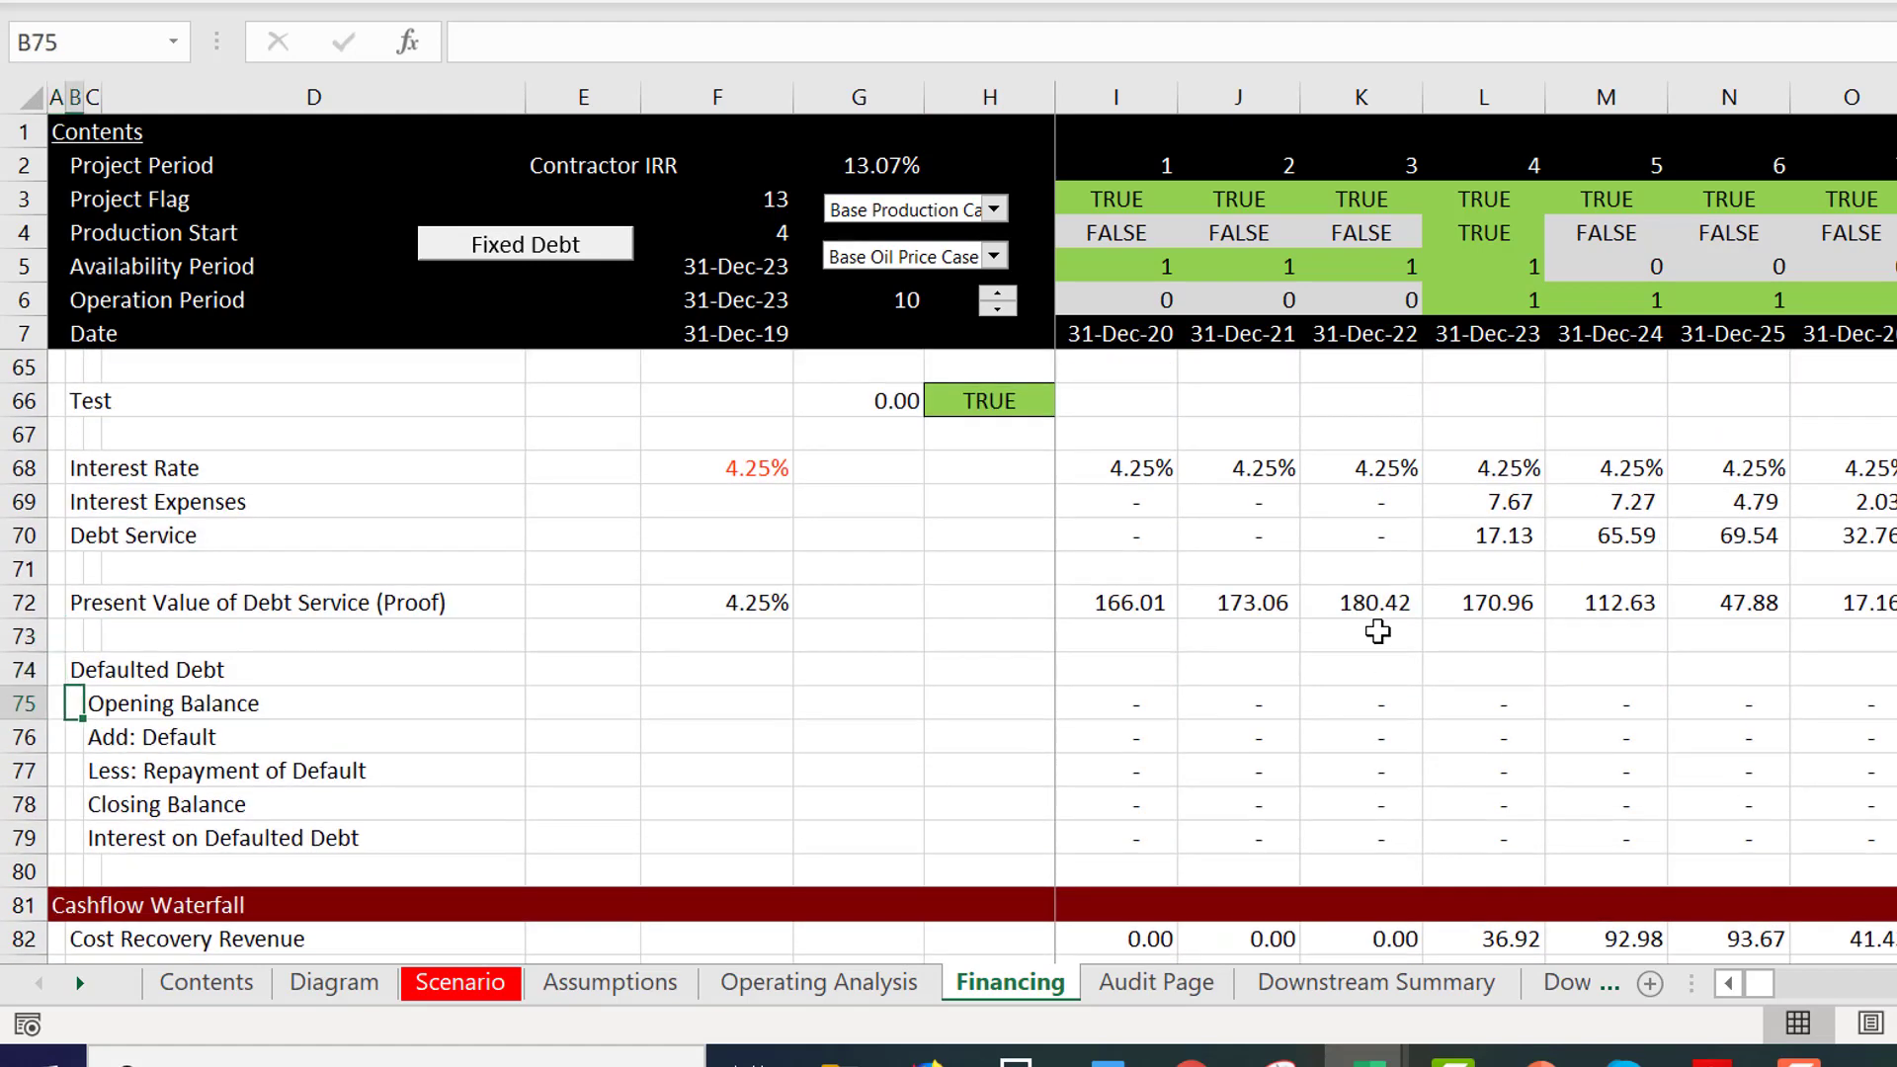
{"action": "key", "text": "Down"}
{"action": "key", "text": "Down"}
{"action": "key", "text": "Down"}
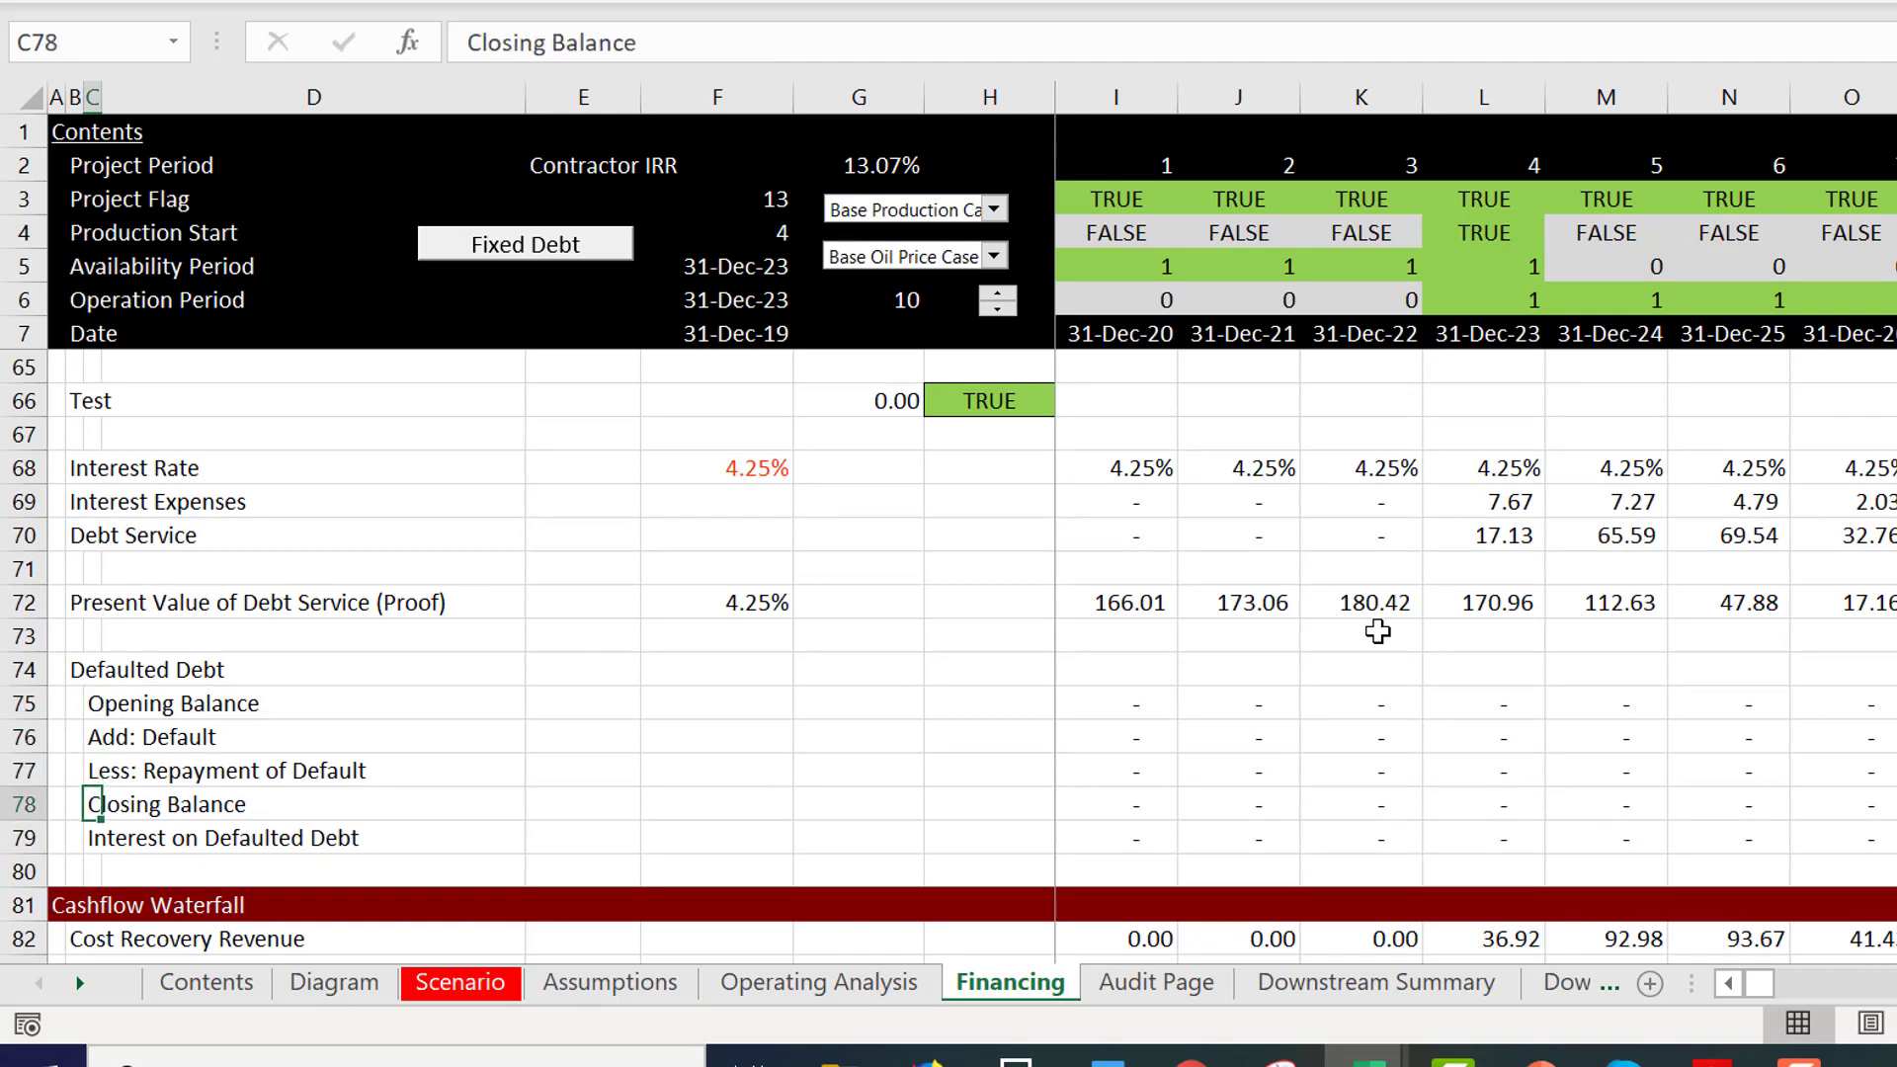
{"action": "key", "text": "ctrl+shift+Right"}
{"action": "key", "text": "ctrl+shift+Right"}
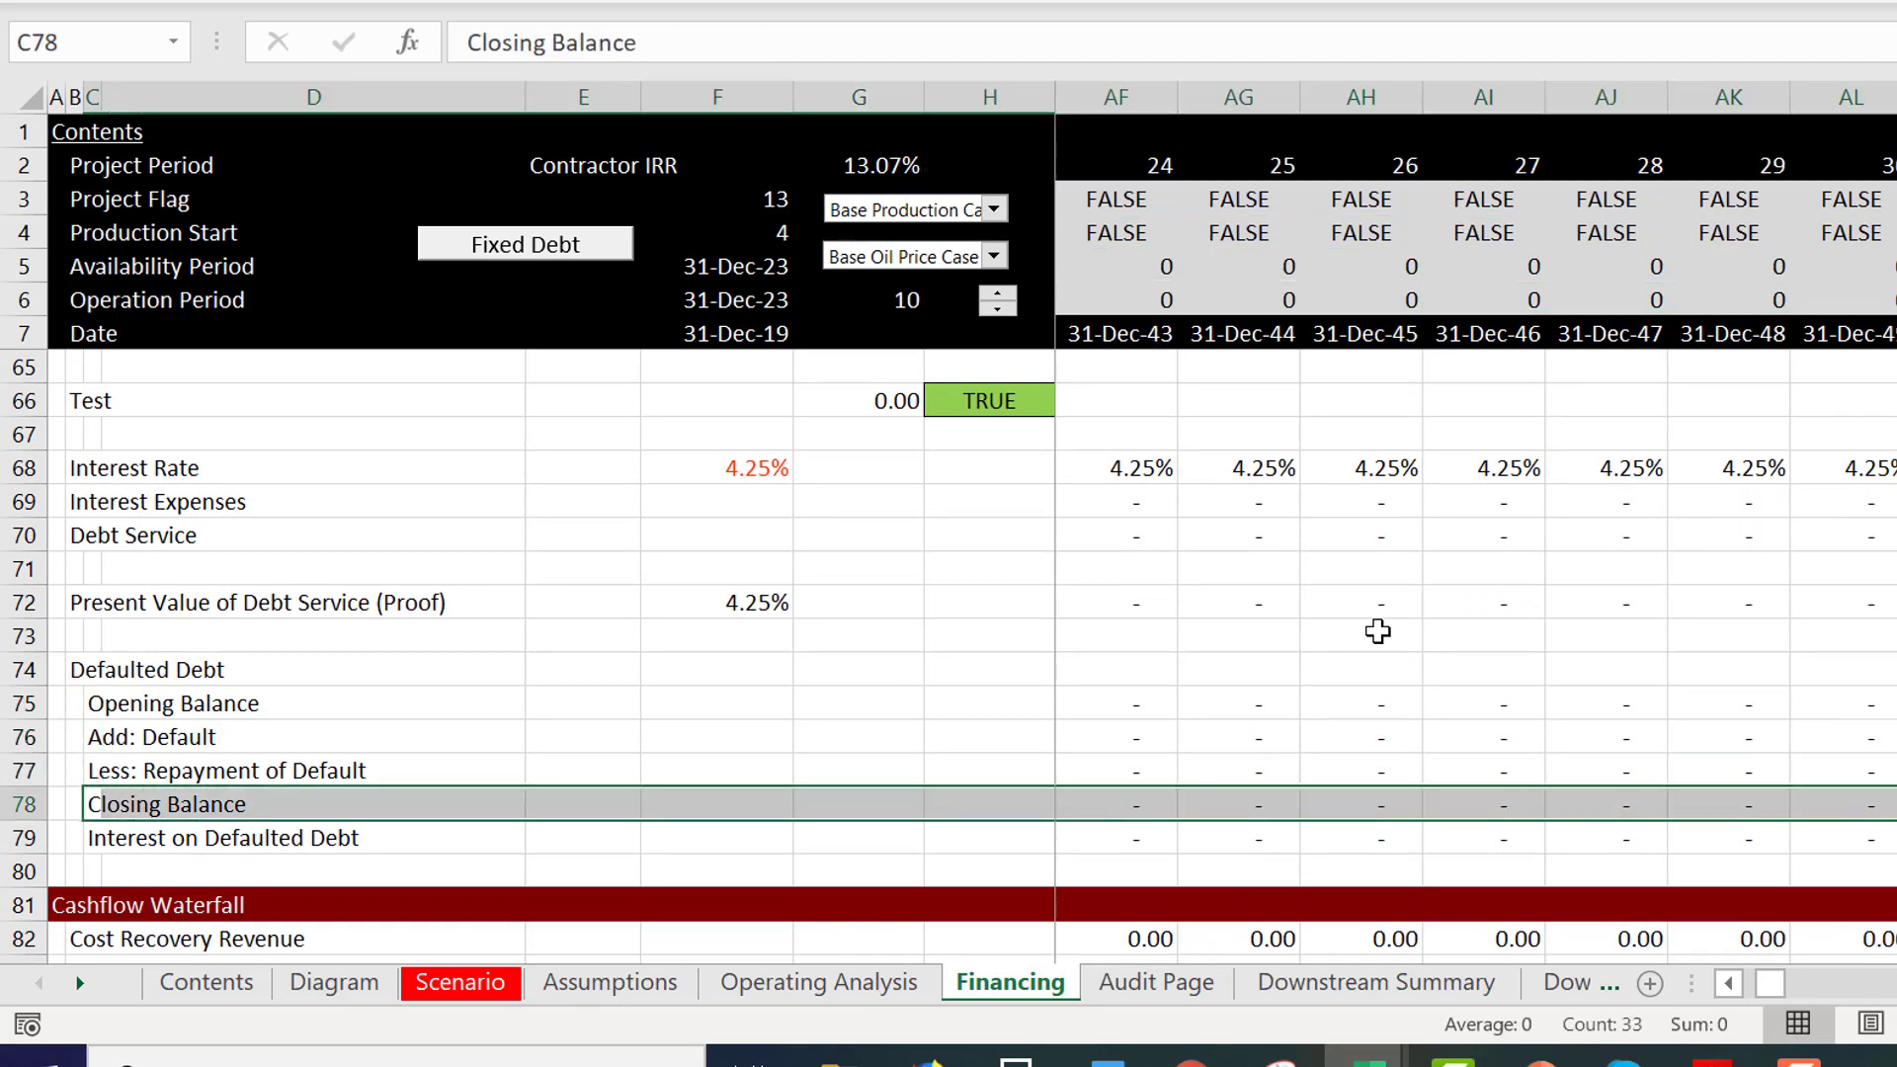
{"action": "key", "text": "alt+h"}
{"action": "key", "text": "b"}
{"action": "key", "text": "c"}
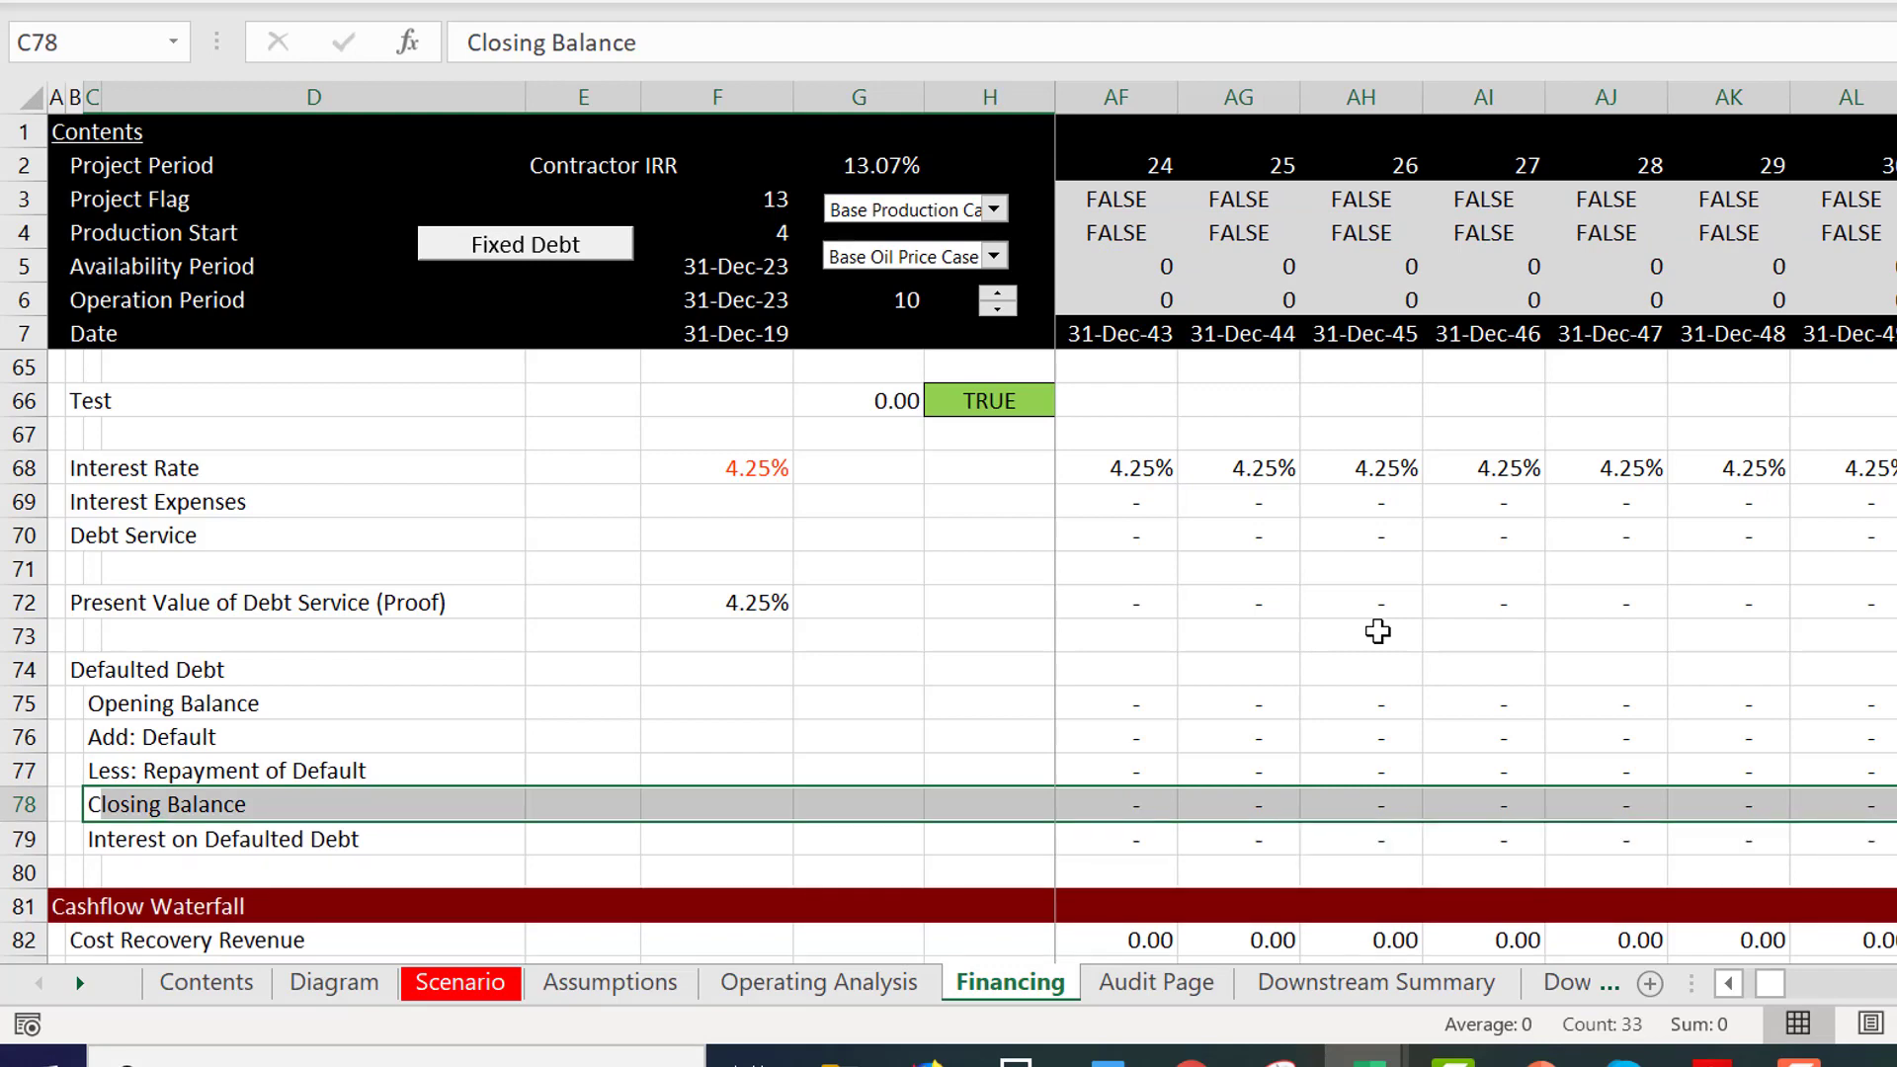
{"action": "key", "text": "Left"}
{"action": "key", "text": "Right"}
{"action": "key", "text": "Right"}
{"action": "key", "text": "Right"}
{"action": "key", "text": "Right"}
{"action": "key", "text": "Right"}
{"action": "key", "text": "Right"}
{"action": "key", "text": "Right"}
{"action": "key", "text": "Right"}
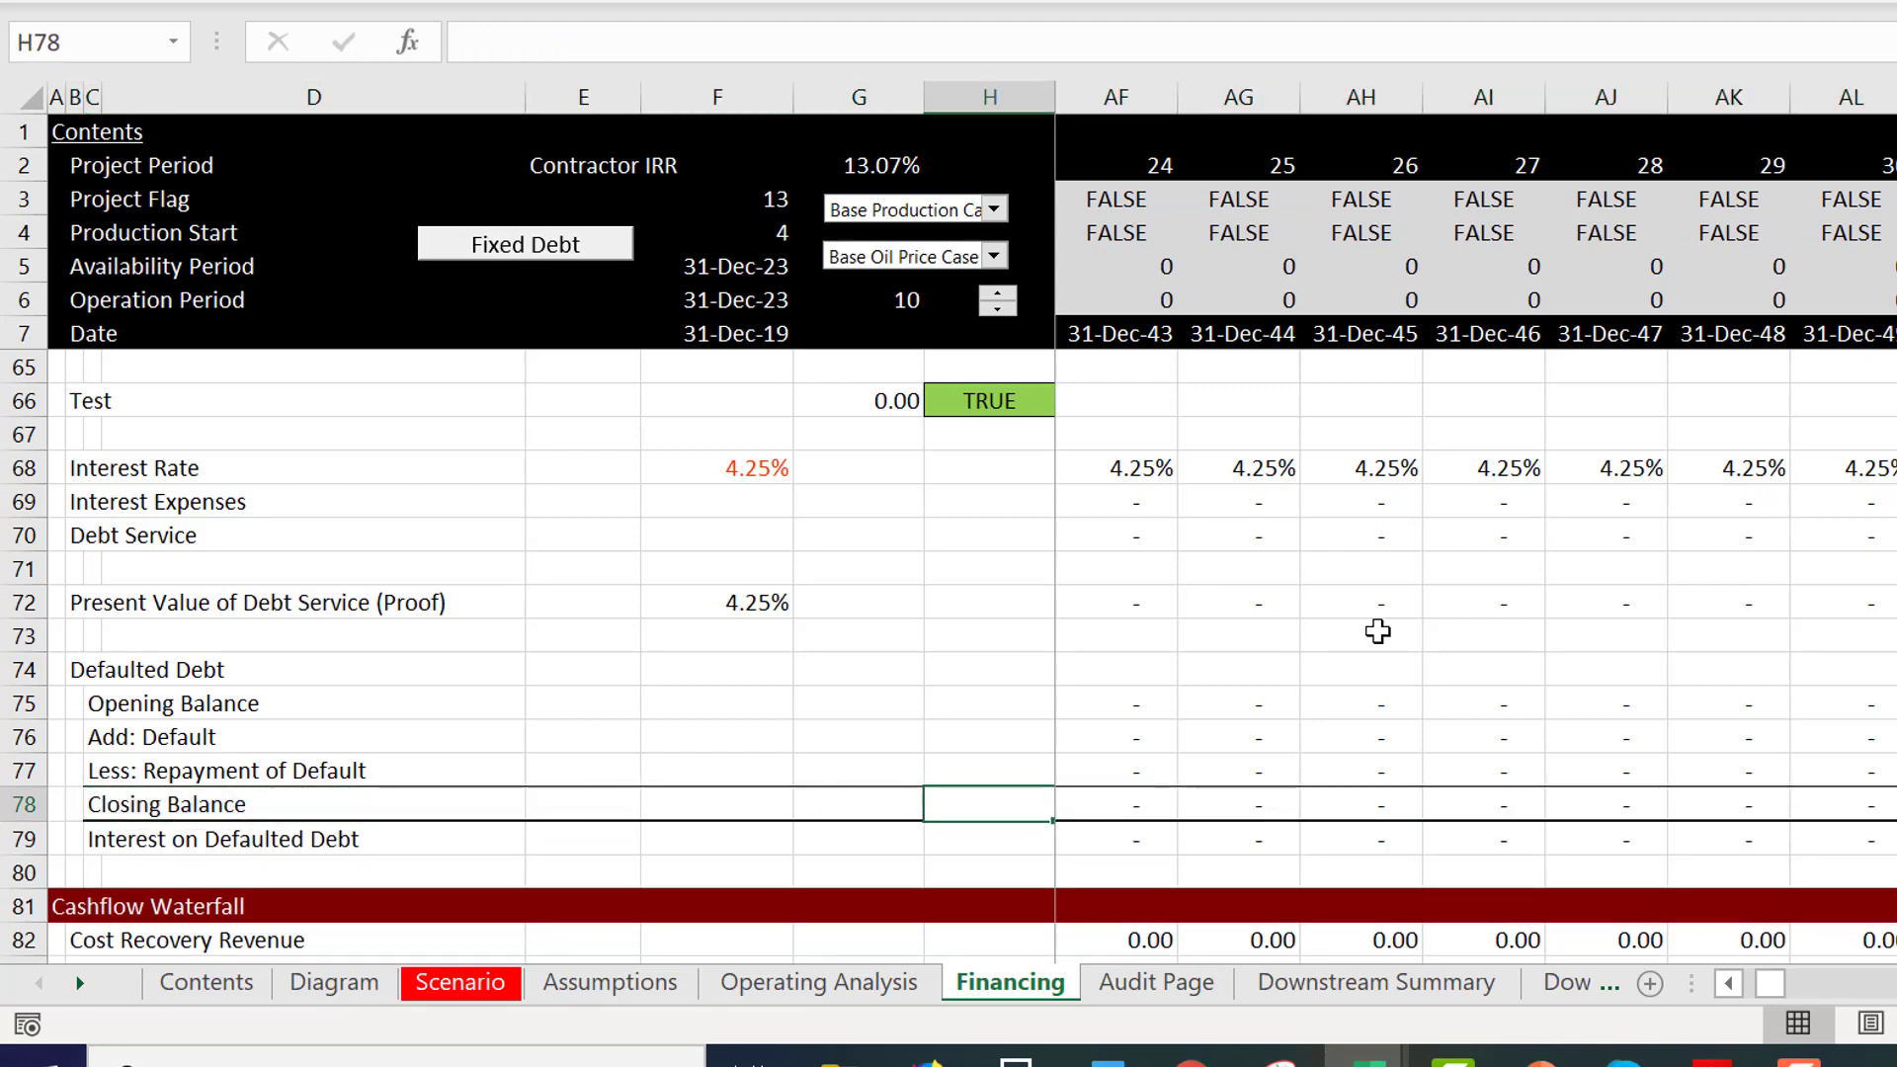
Examine the Defaulted Debt rows and the upper Cashflow Waterfall rows down to Interest on Default.
{"action": "key", "text": "Left"}
{"action": "key", "text": "Left"}
{"action": "key", "text": "Down"}
{"action": "key", "text": "Down"}
{"action": "key", "text": "Down"}
{"action": "key", "text": "Down"}
{"action": "key", "text": "Down"}
{"action": "key", "text": "Down"}
{"action": "key", "text": "Down"}
{"action": "key", "text": "Down"}
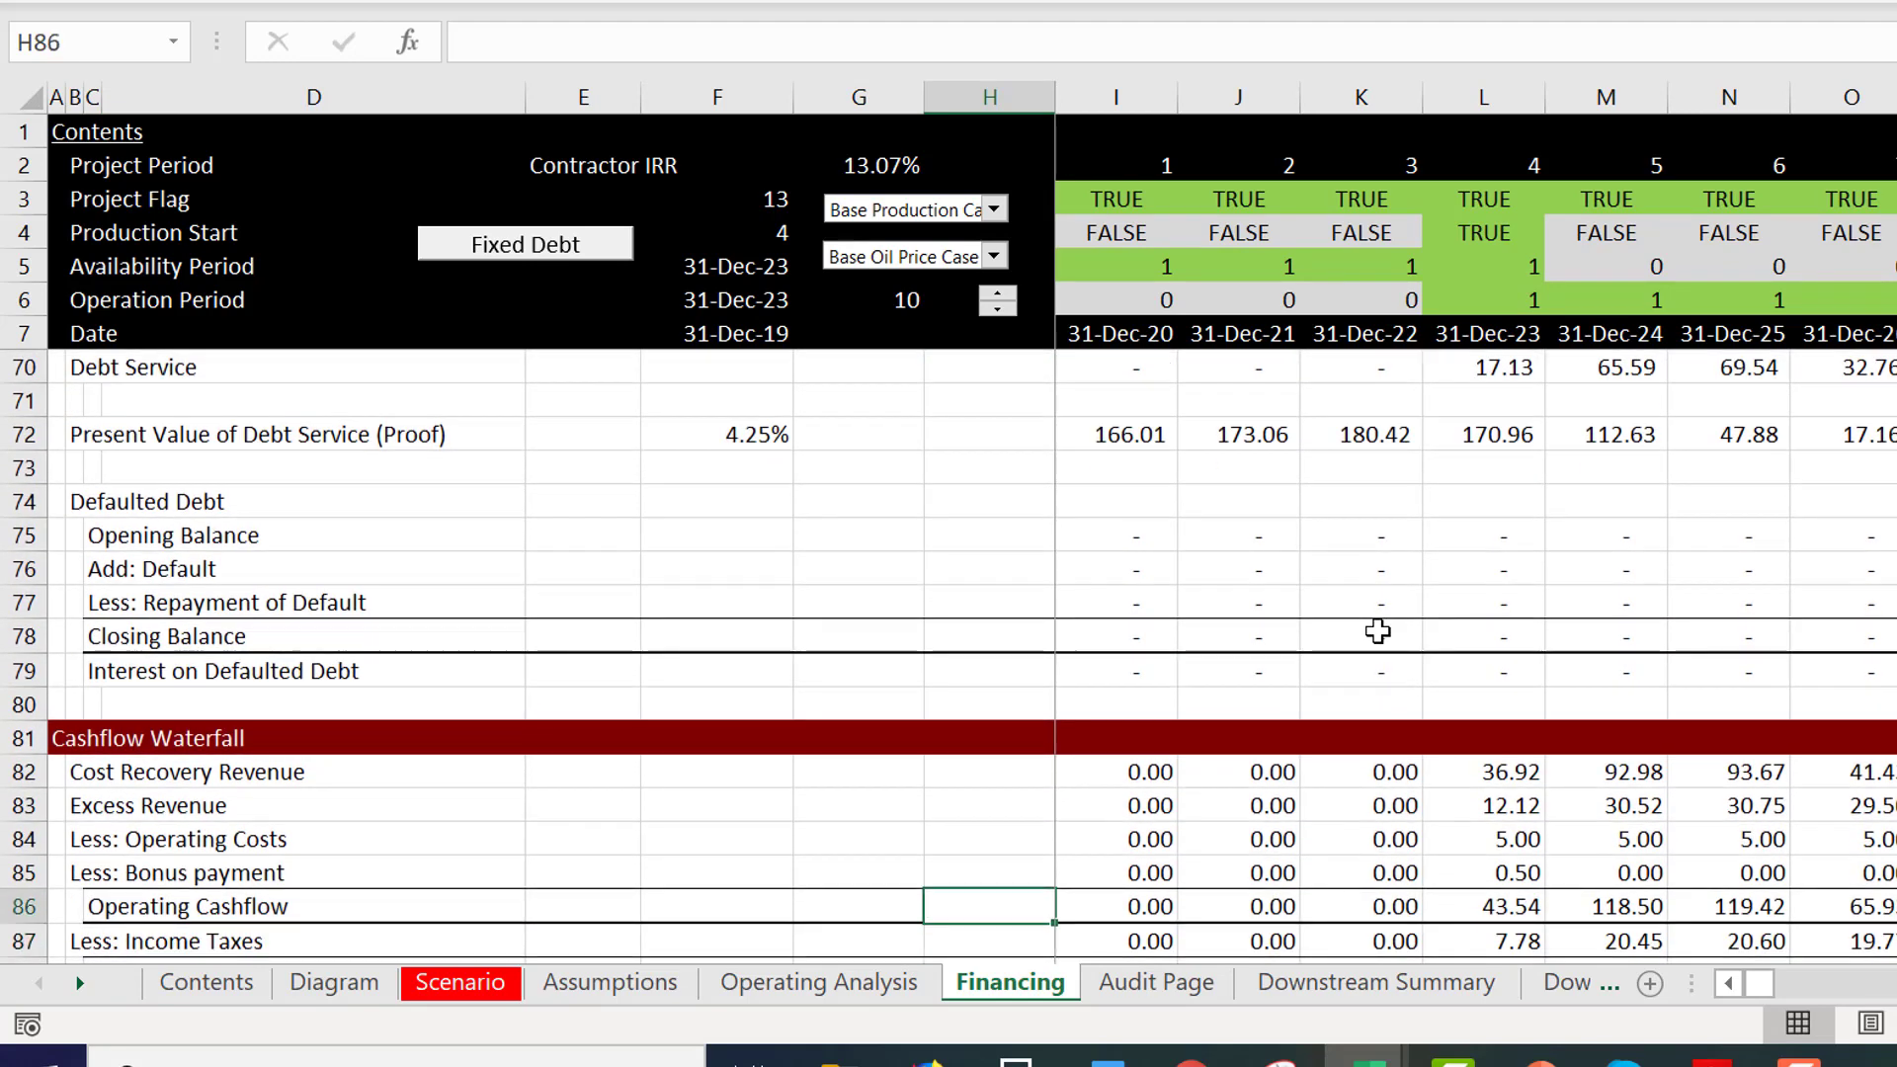
{"action": "key", "text": "Up"}
{"action": "key", "text": "Up"}
{"action": "key", "text": "Up"}
{"action": "key", "text": "Up"}
{"action": "key", "text": "Up"}
{"action": "key", "text": "Up"}
{"action": "key", "text": "Up"}
{"action": "key", "text": "Up"}
{"action": "key", "text": "Up"}
{"action": "key", "text": "Up"}
{"action": "key", "text": "Up"}
{"action": "key", "text": "Up"}
{"action": "key", "text": "Up"}
{"action": "key", "text": "Down"}
{"action": "key", "text": "Down"}
{"action": "key", "text": "Down"}
{"action": "key", "text": "Down"}
{"action": "key", "text": "Down"}
{"action": "key", "text": "Down"}
{"action": "key", "text": "Down"}
{"action": "key", "text": "Down"}
{"action": "key", "text": "Down"}
{"action": "key", "text": "Down"}
{"action": "key", "text": "Down"}
{"action": "key", "text": "Down"}
{"action": "key", "text": "Down"}
{"action": "key", "text": "Down"}
{"action": "key", "text": "Down"}
{"action": "key", "text": "Down"}
{"action": "key", "text": "Down"}
{"action": "key", "text": "Down"}
{"action": "key", "text": "Down"}
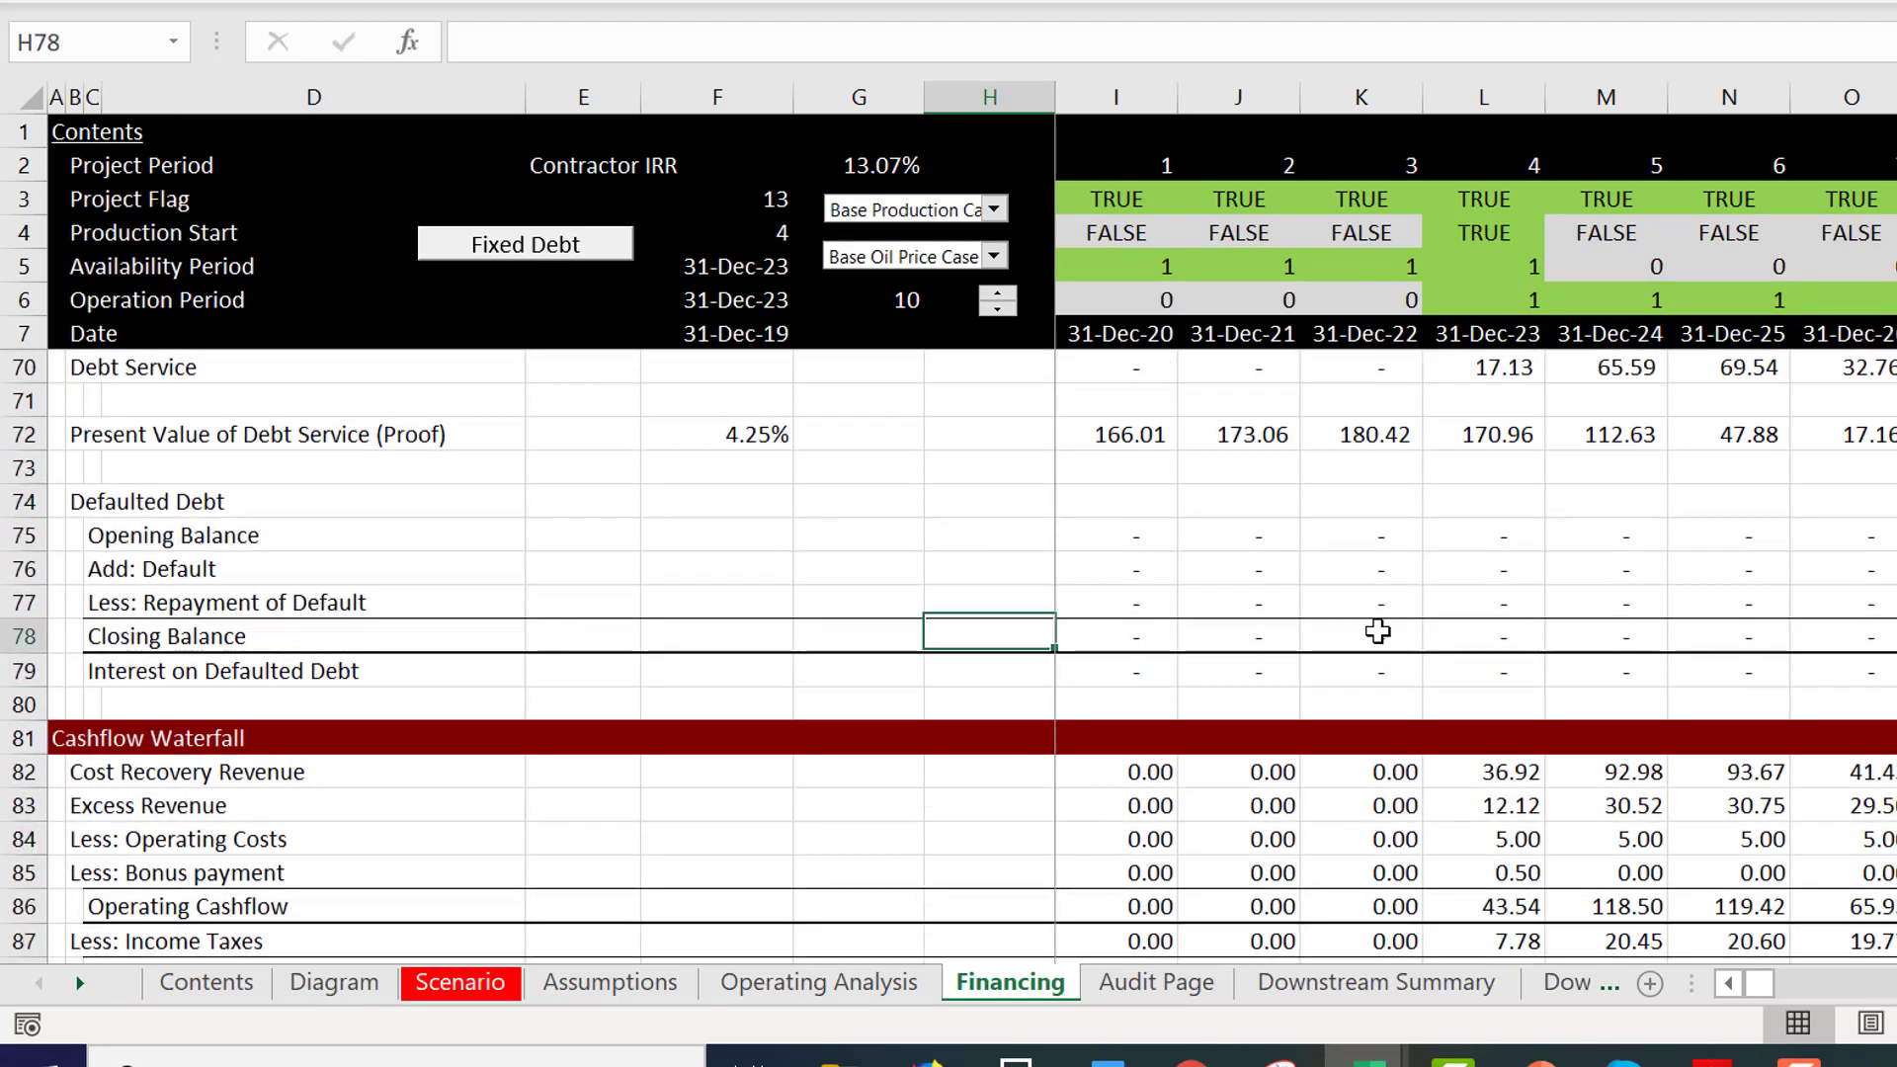
{"action": "key", "text": "Down"}
{"action": "key", "text": "Up"}
{"action": "key", "text": "Up"}
{"action": "key", "text": "Up"}
{"action": "key", "text": "Up"}
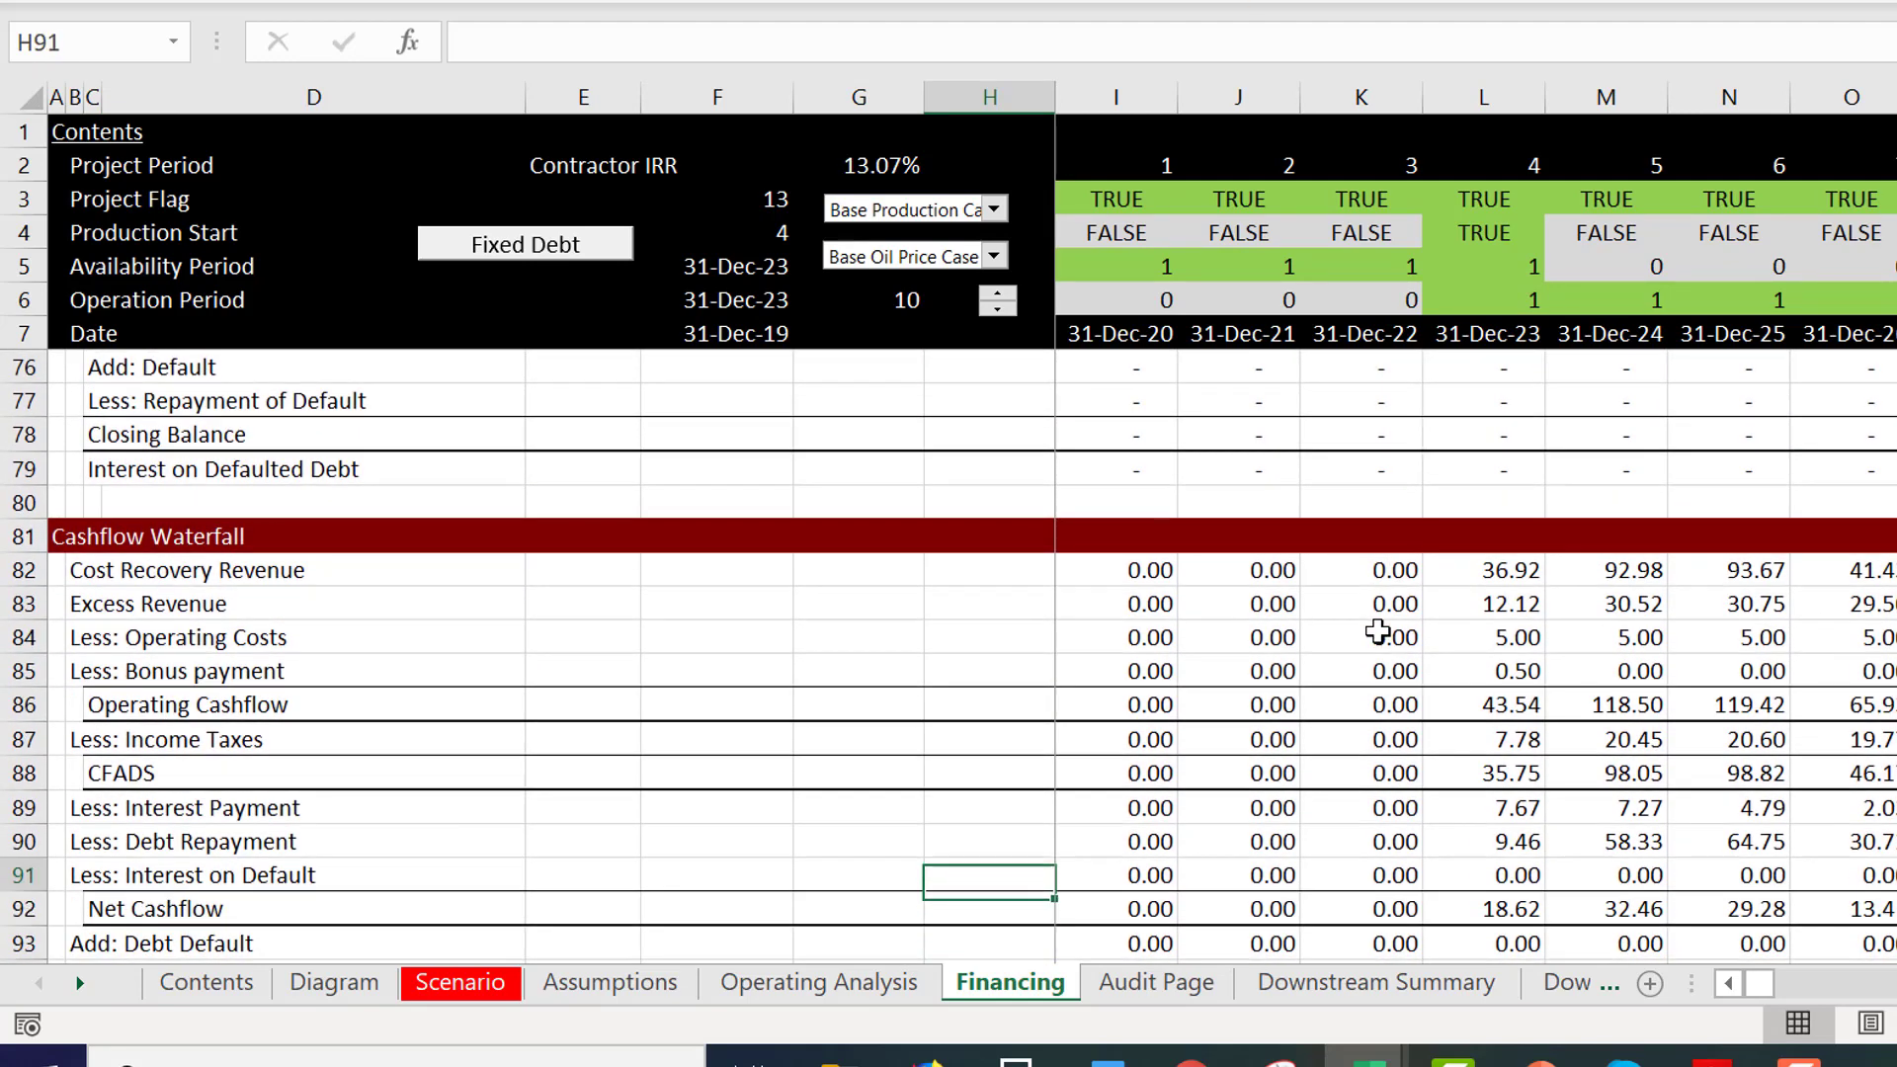
Examine column J's Cashflow Waterfall formulas for debt repayment, net cashflow and debt default.
{"action": "key", "text": "Right"}
{"action": "key", "text": "Right"}
{"action": "key", "text": "Down"}
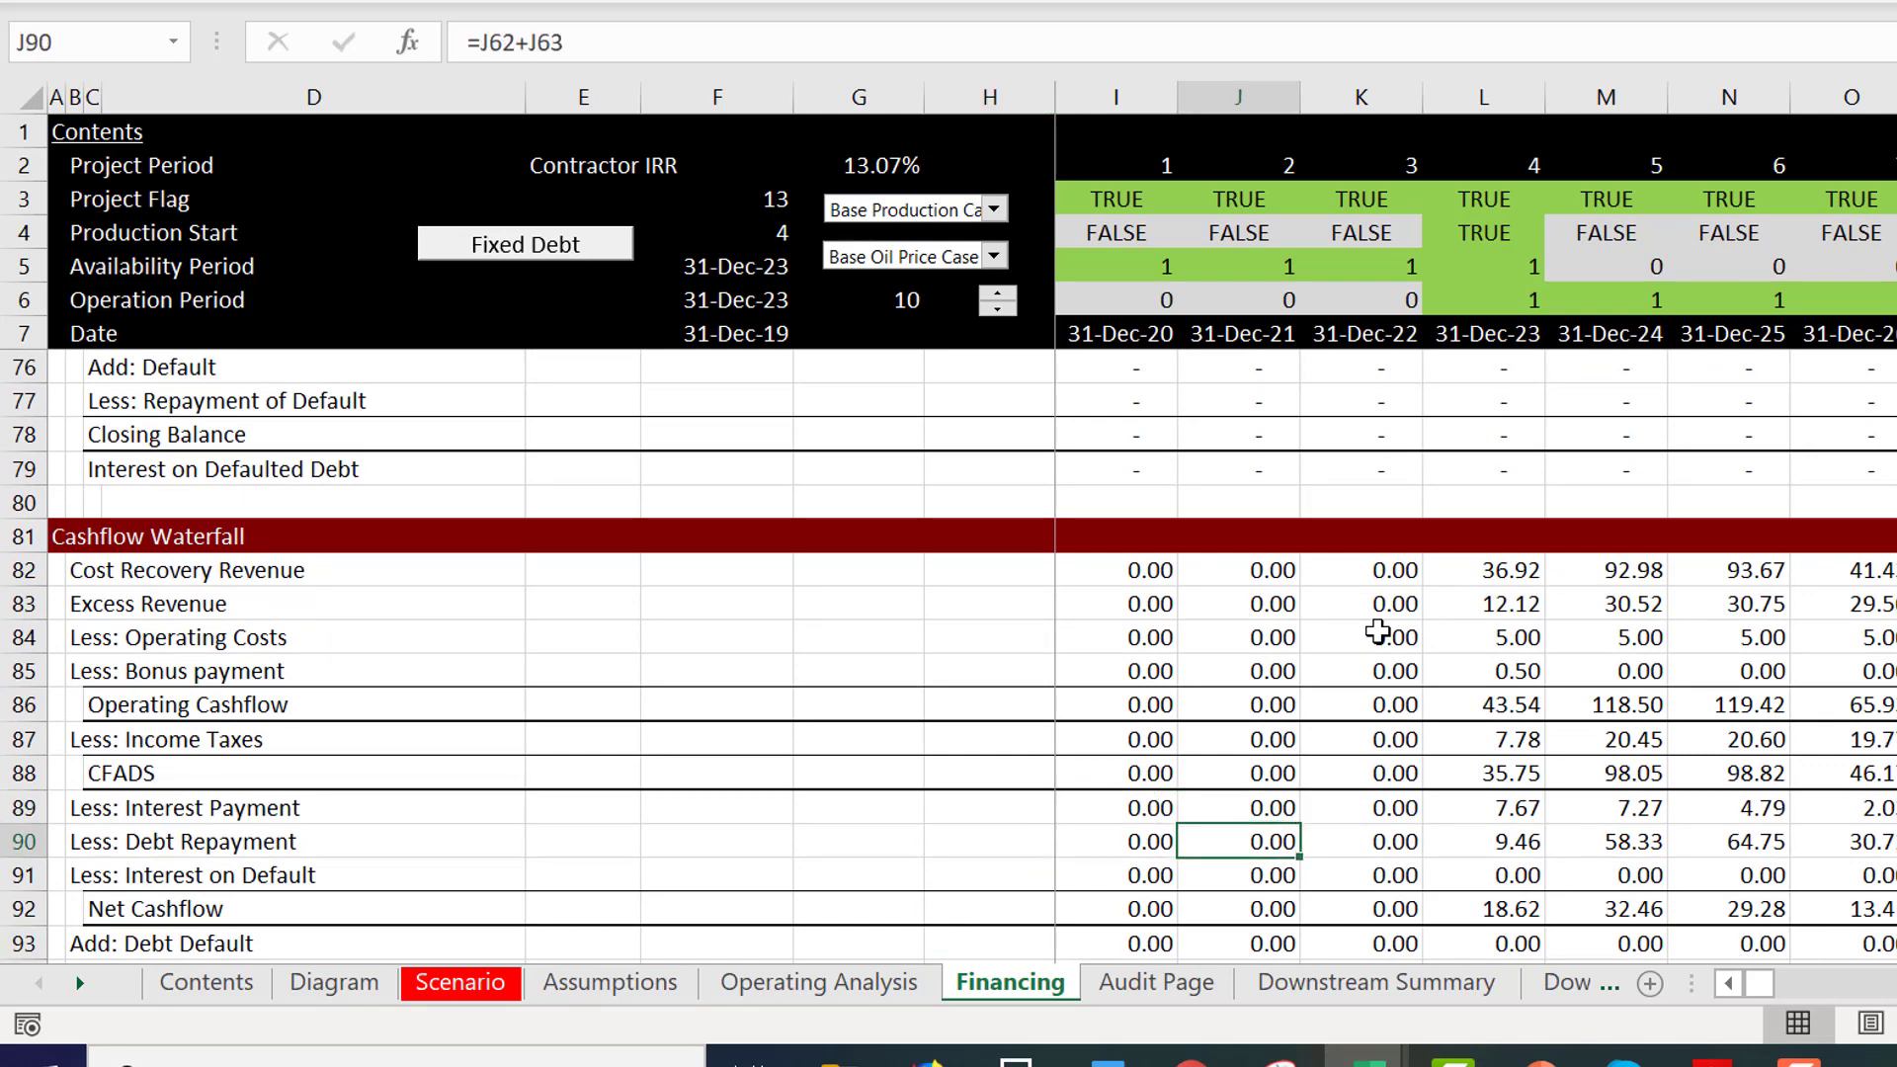
{"action": "key", "text": "Down"}
{"action": "key", "text": "Down"}
{"action": "key", "text": "Down"}
{"action": "key", "text": "Down"}
{"action": "key", "text": "Down"}
{"action": "key", "text": "Down"}
{"action": "key", "text": "Up"}
{"action": "key", "text": "Up"}
{"action": "key", "text": "Up"}
{"action": "key", "text": "Up"}
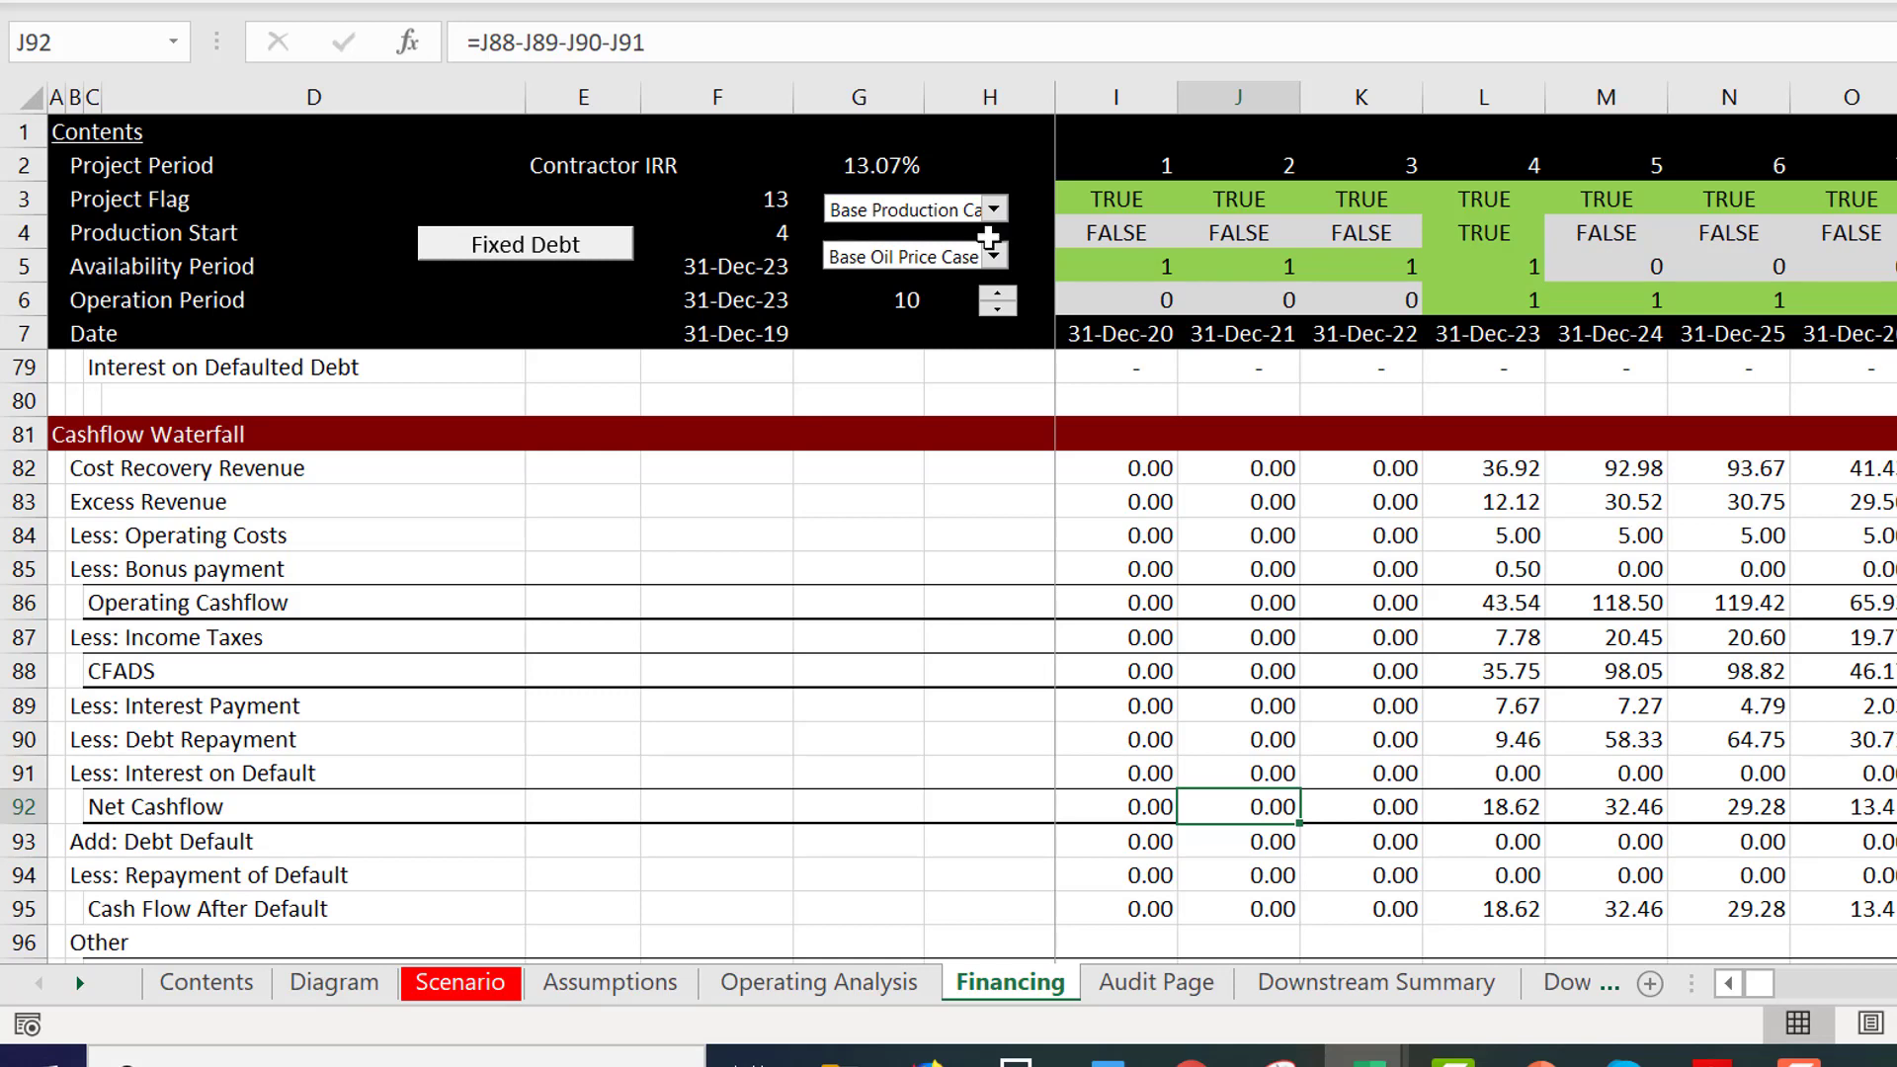
Select the Flat Oil Price case on the Financing sheet, lower the price to 7 and raise it to 27.
{"action": "left_click", "coordinate": [940, 264]}
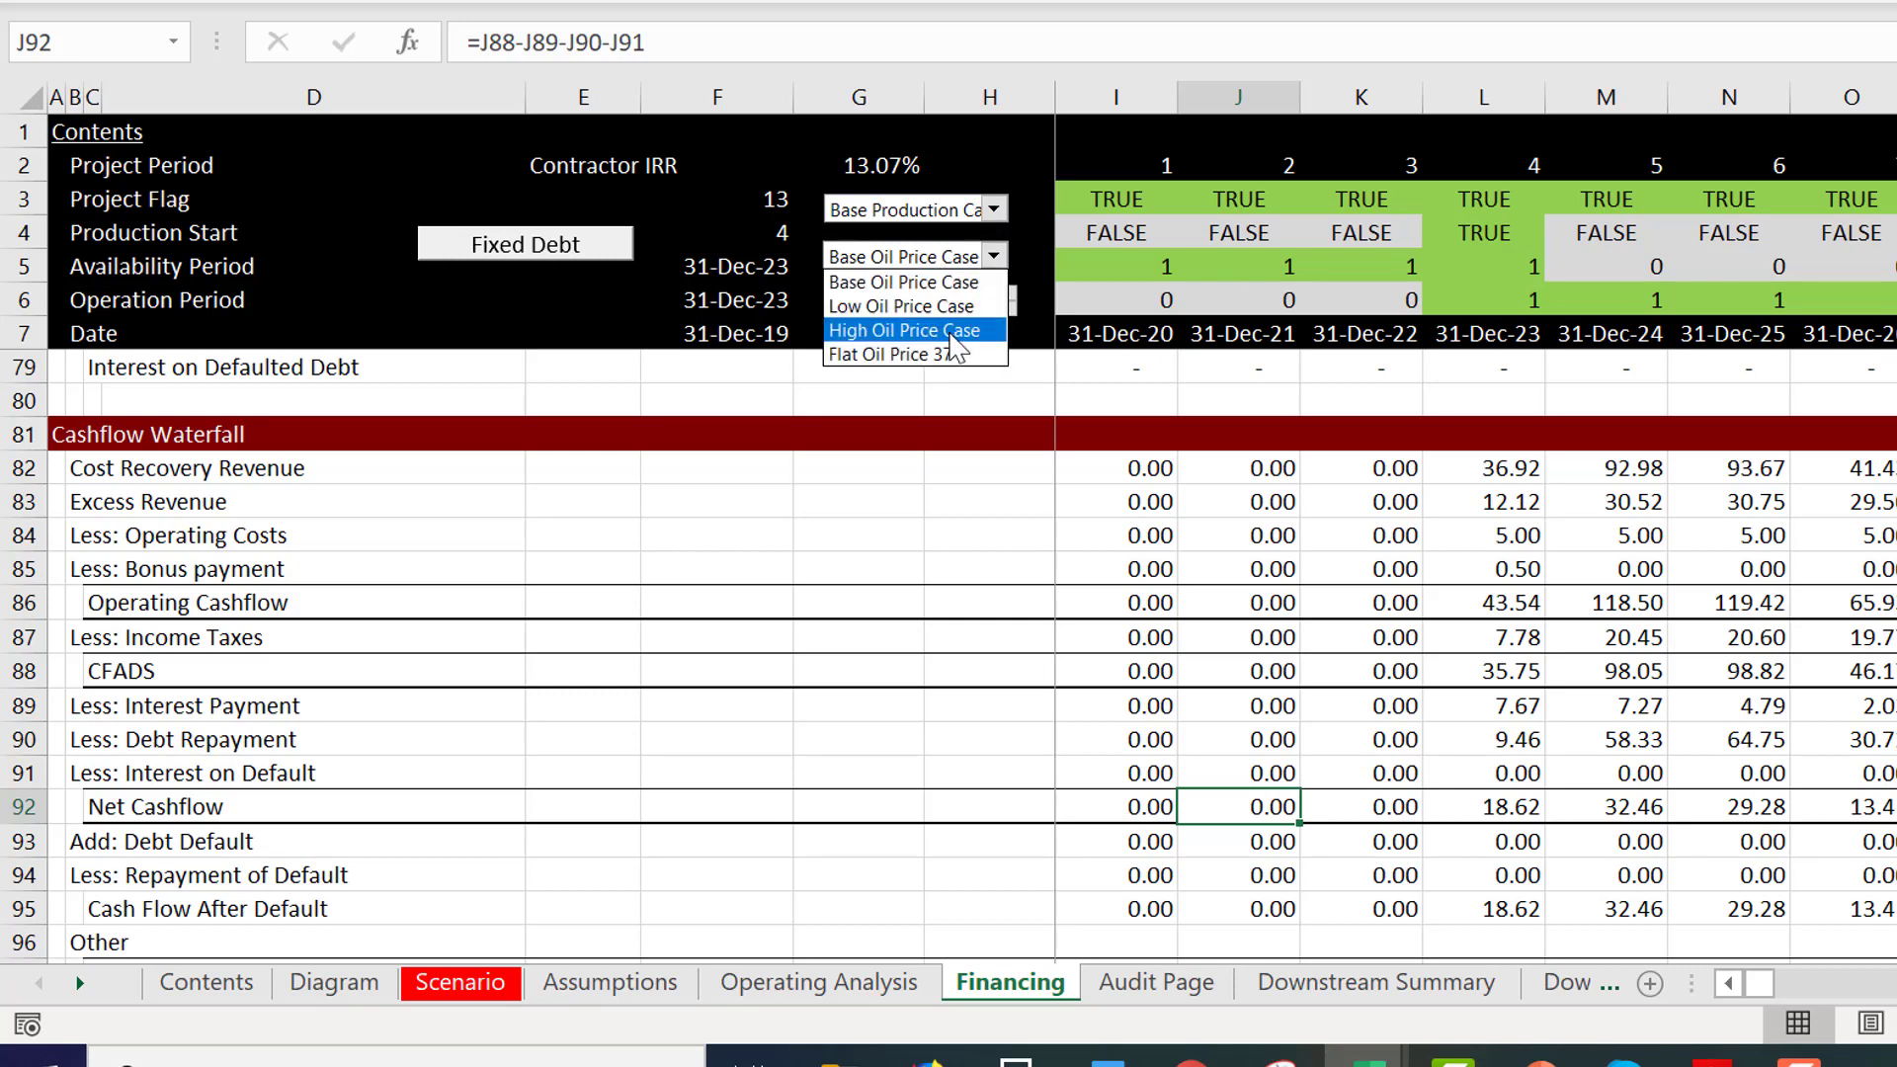
{"action": "key", "text": "Escape"}
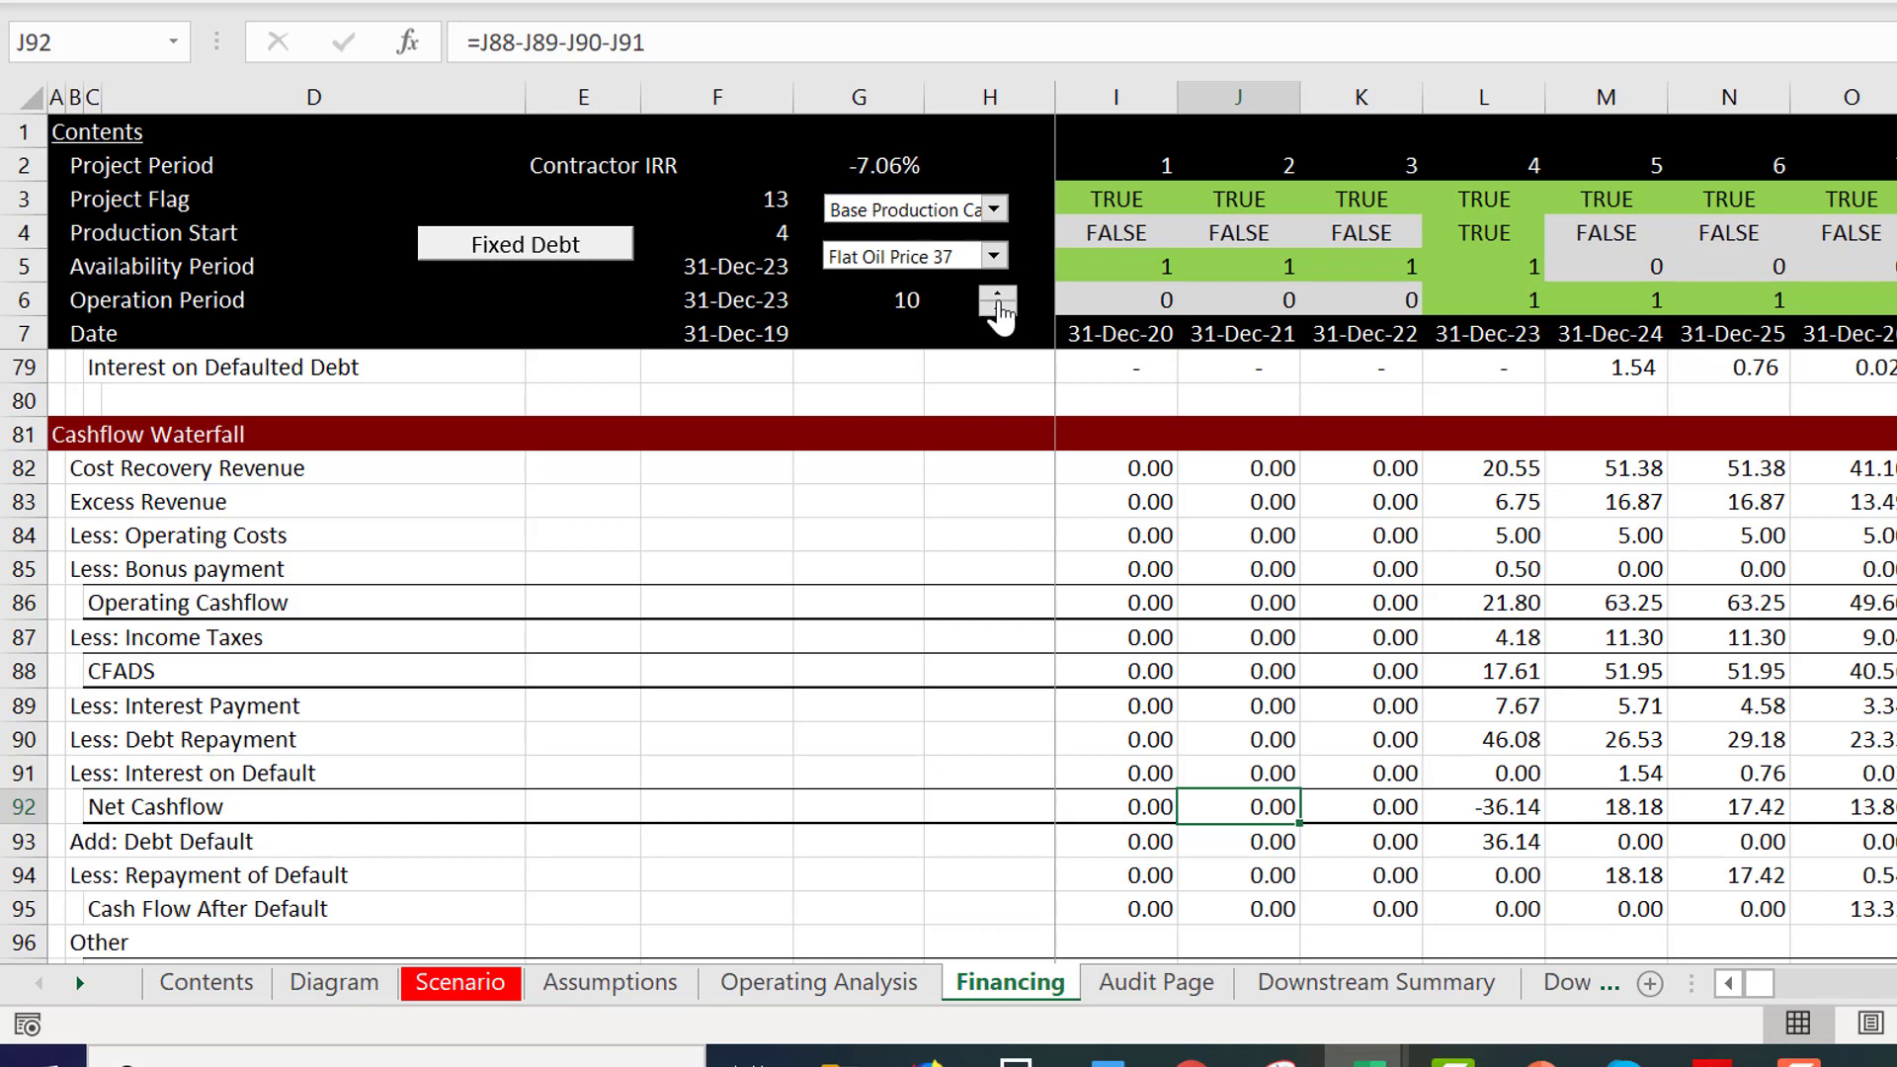
{"action": "left_click", "coordinate": [1000, 313]}
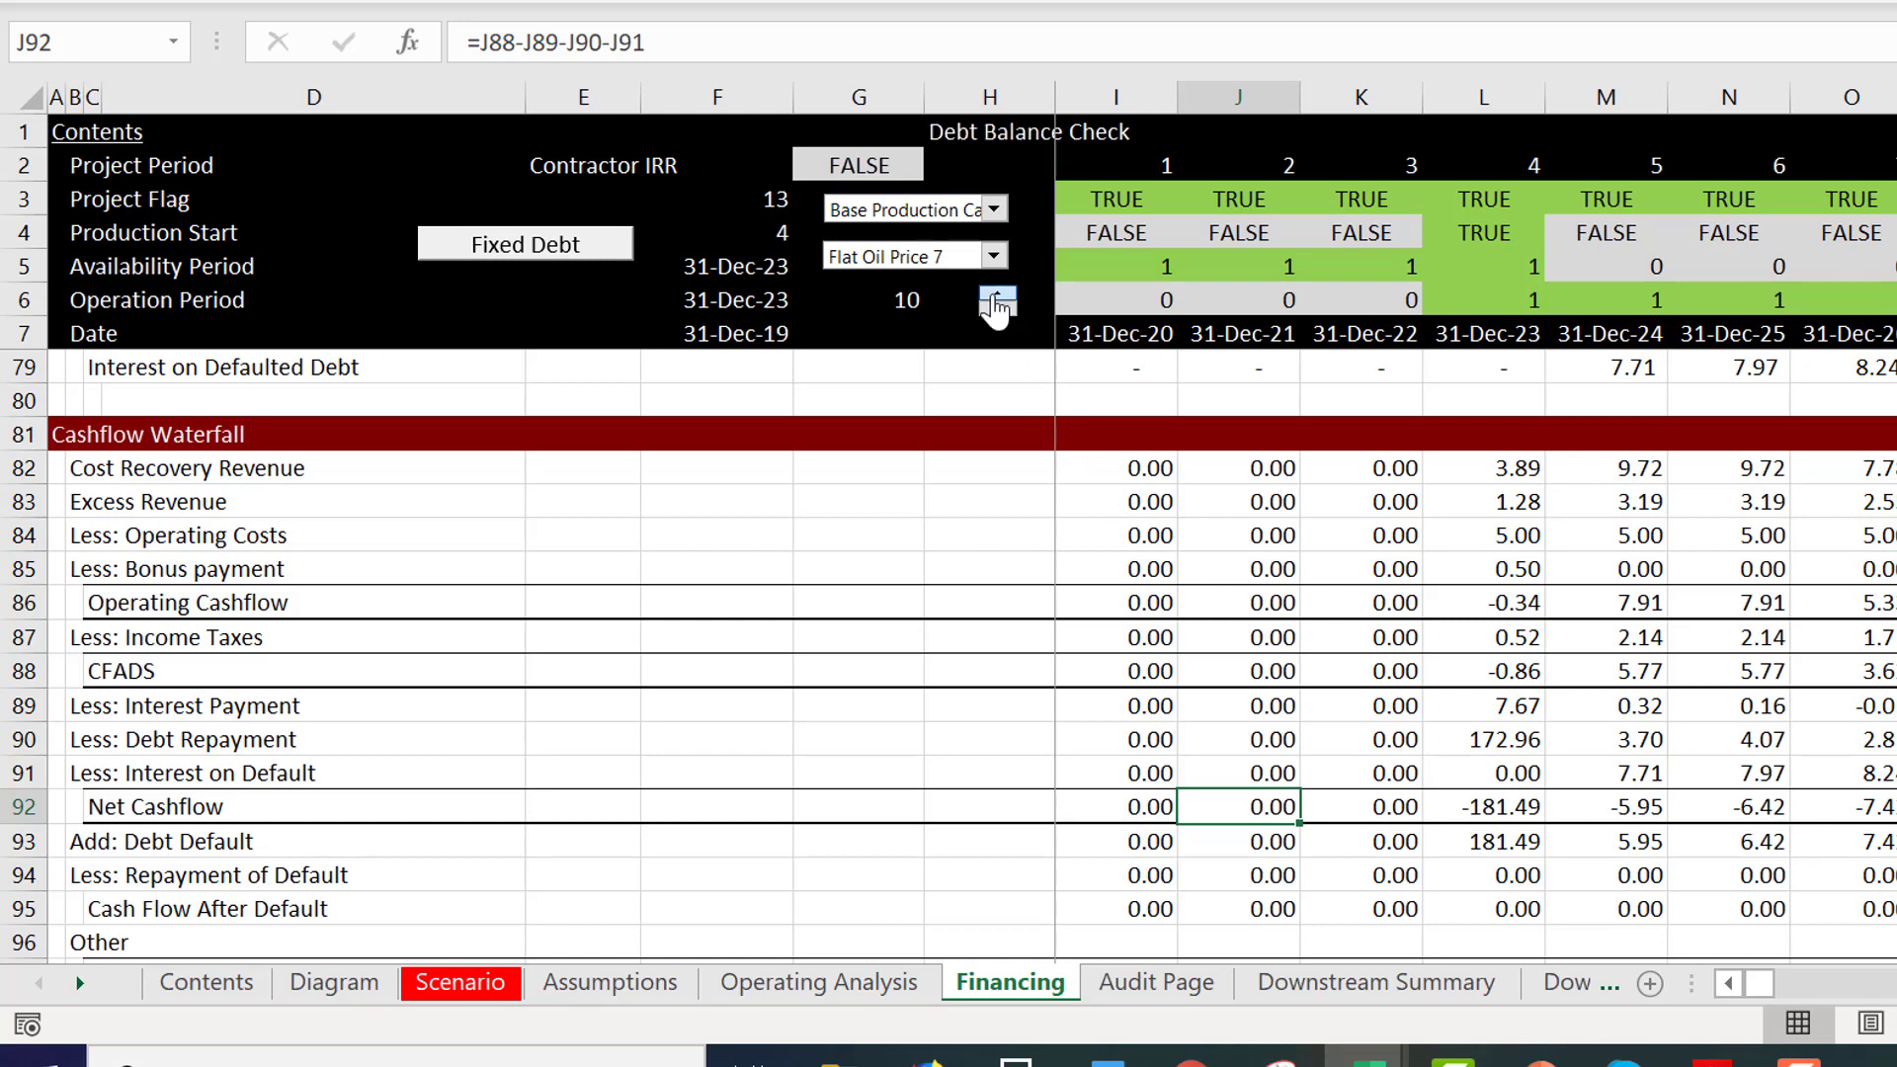
{"action": "left_click", "coordinate": [997, 295]}
{"action": "left_click", "coordinate": [997, 294]}
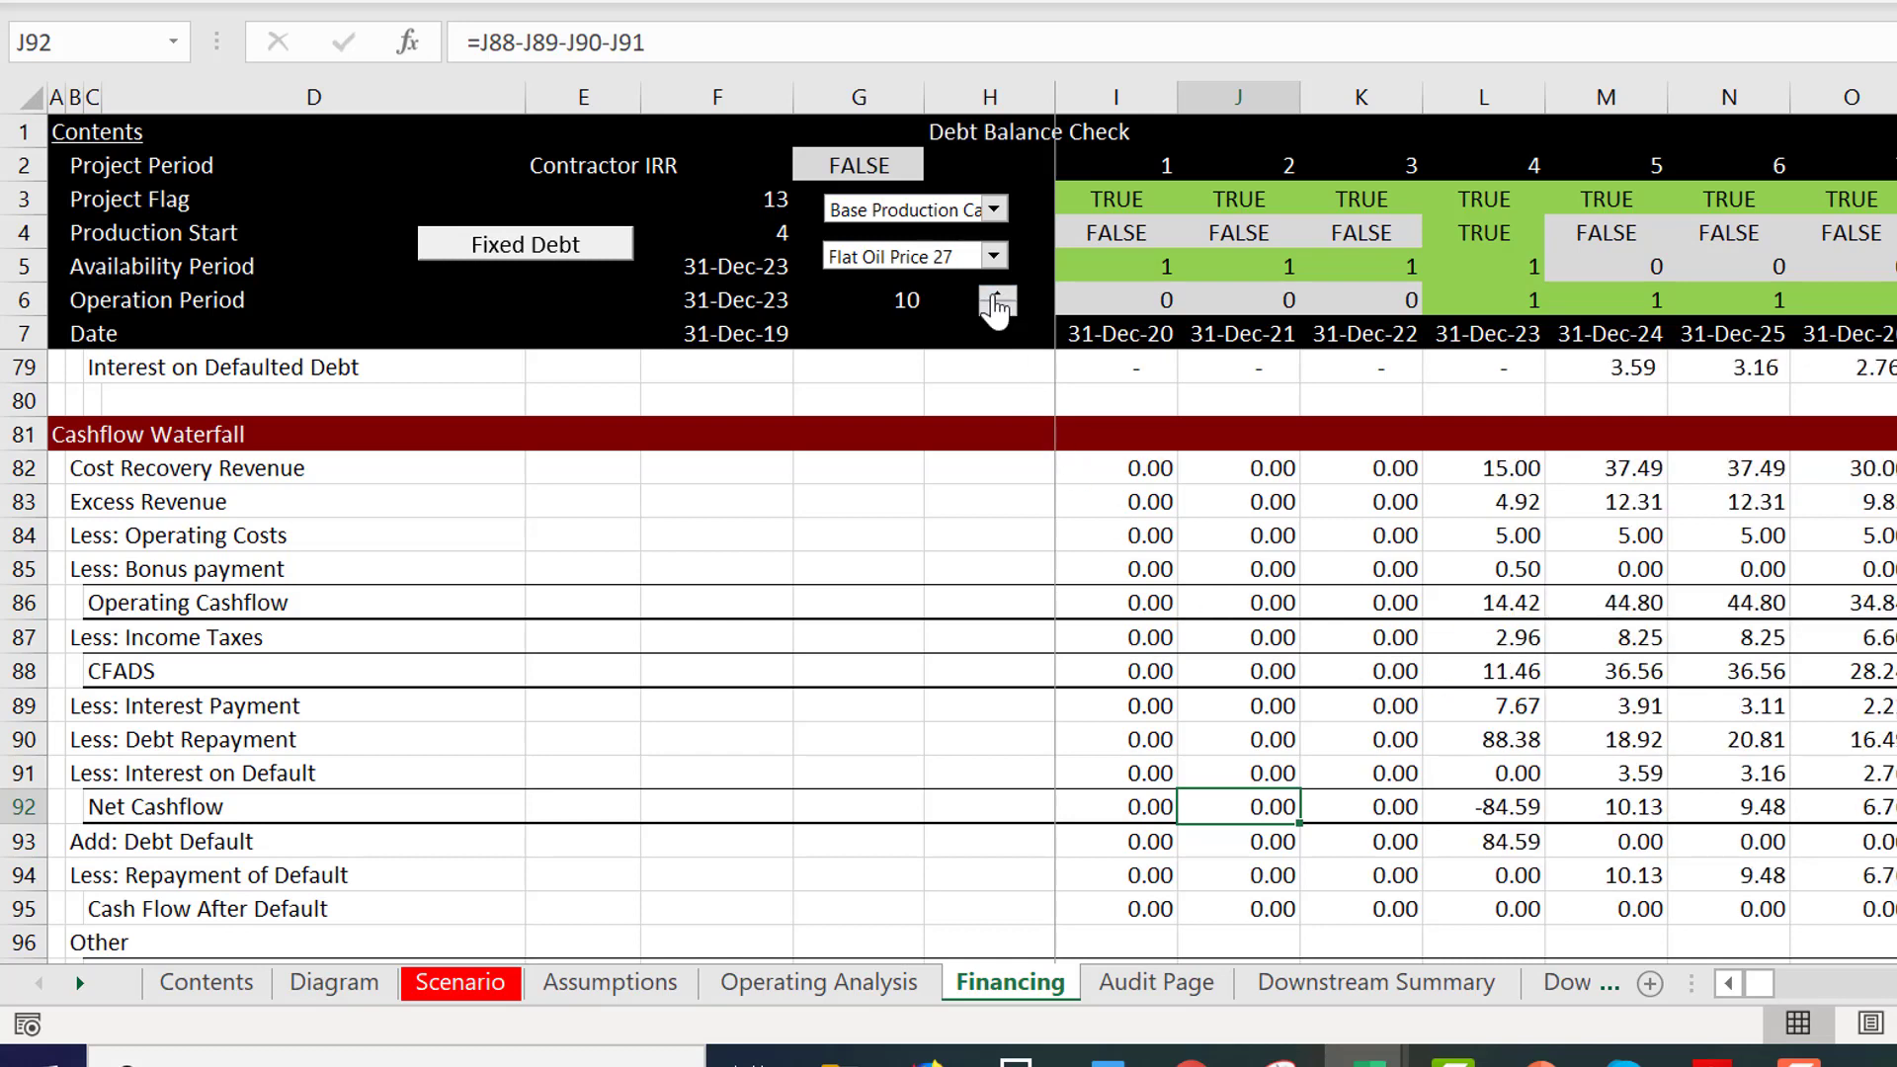
Raise the flat oil price to 37 and inspect the Debt Default formula in L93.
{"action": "left_click", "coordinate": [996, 295]}
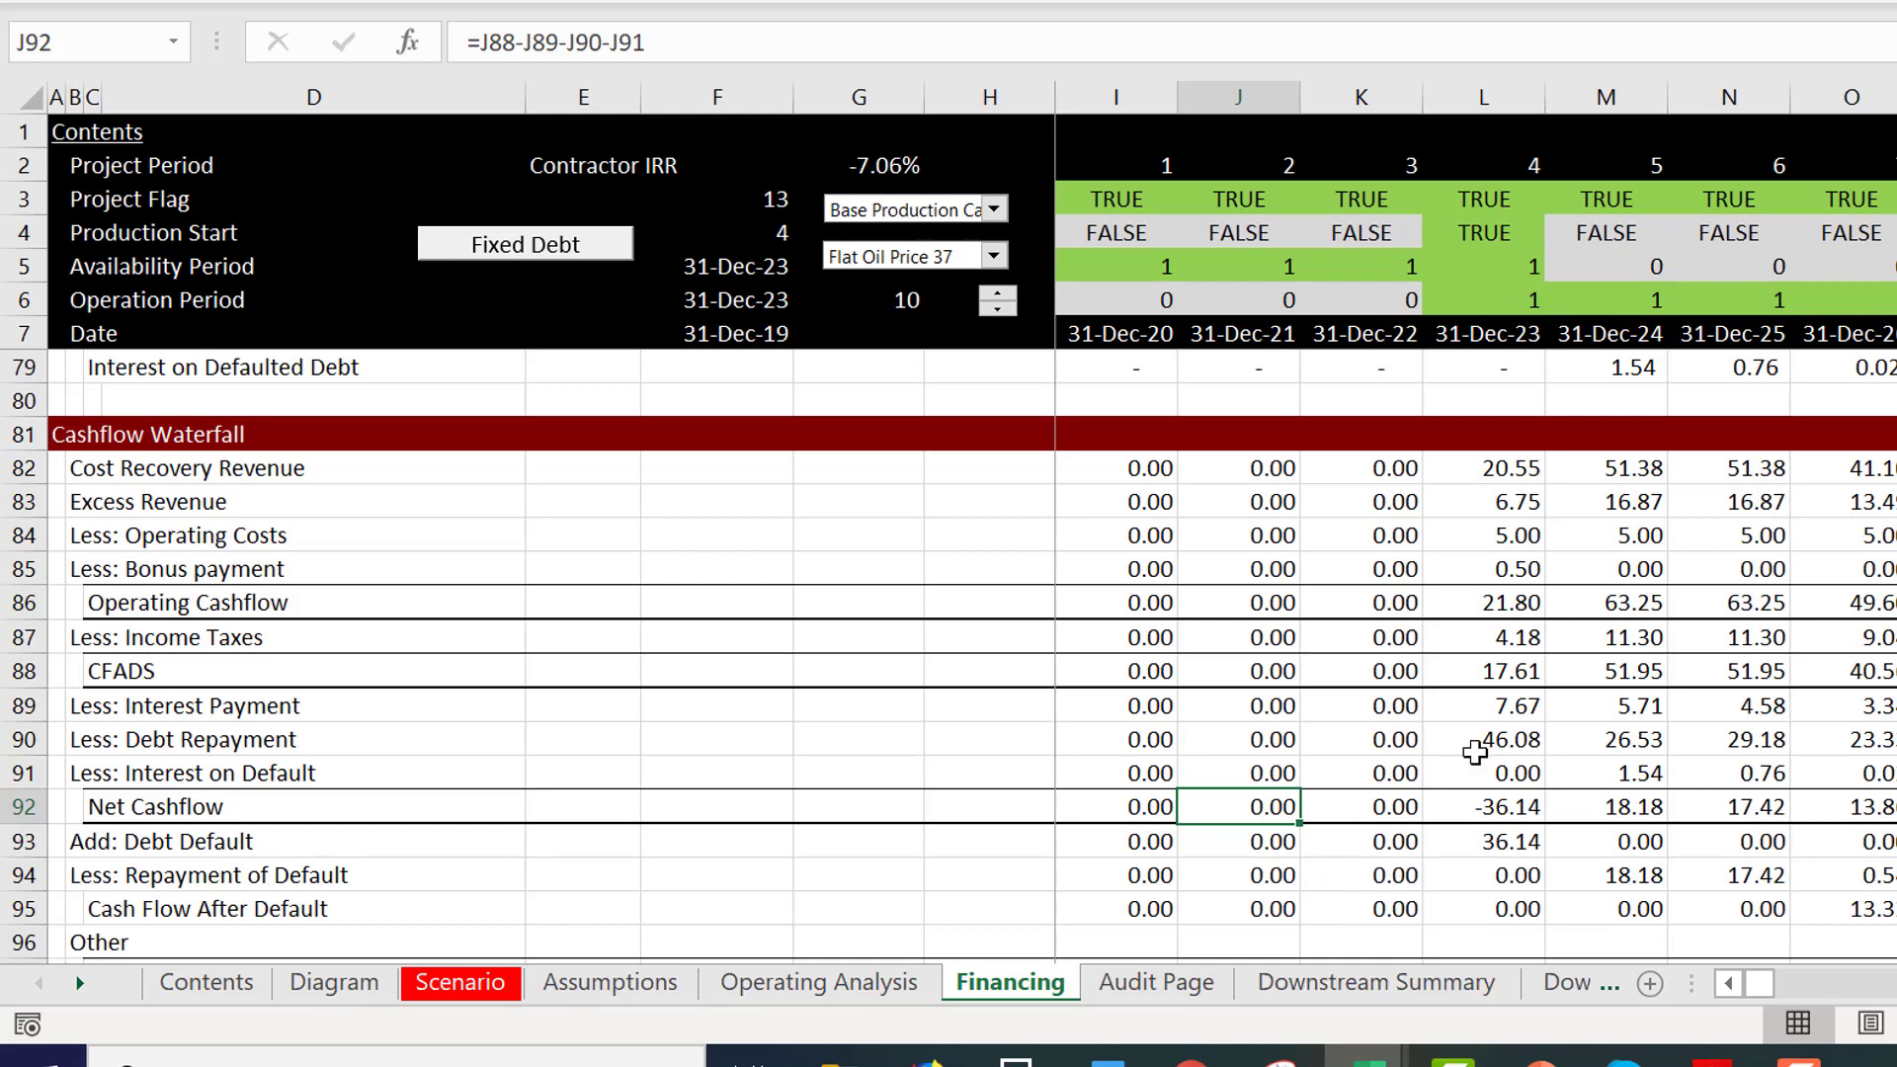
{"action": "left_click", "coordinate": [1478, 874]}
{"action": "key", "text": "Up"}
{"action": "key", "text": "Up"}
{"action": "key", "text": "Down"}
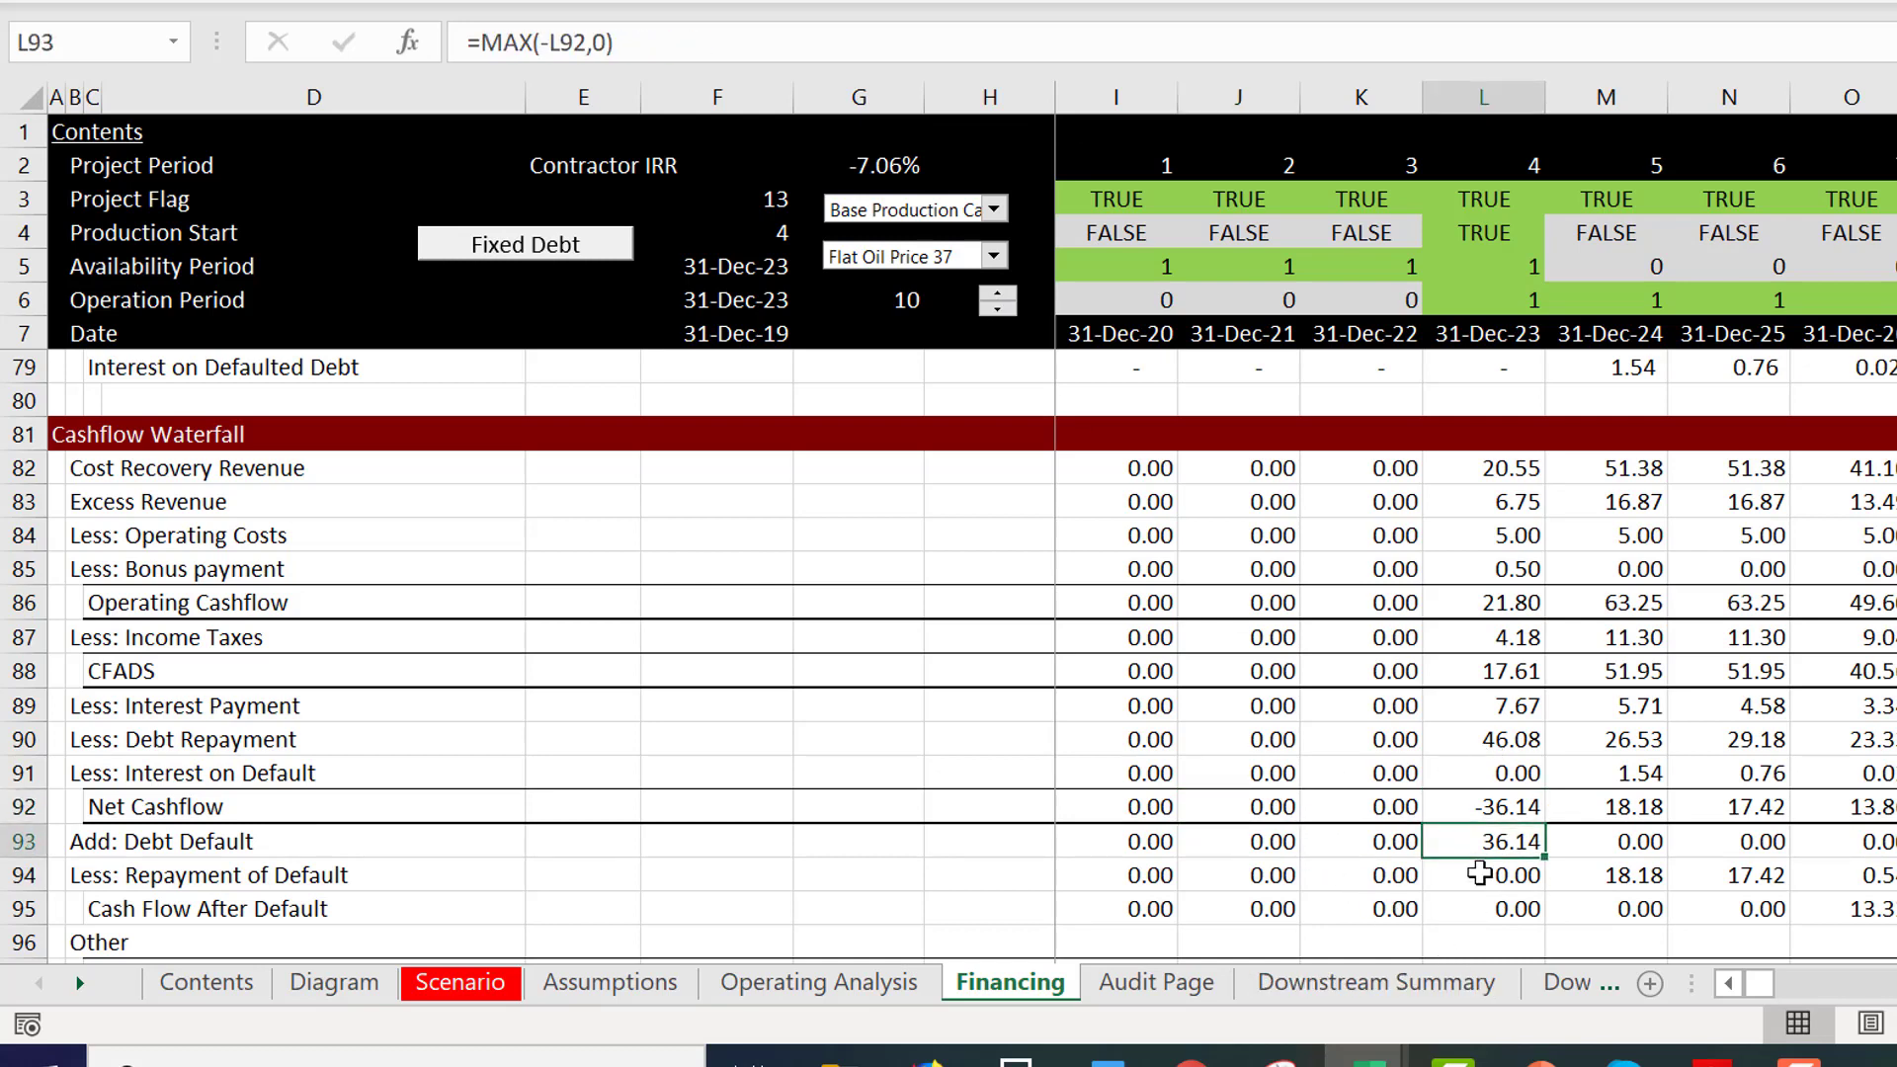
{"action": "key", "text": "Up"}
{"action": "key", "text": "Down"}
{"action": "key", "text": "F2"}
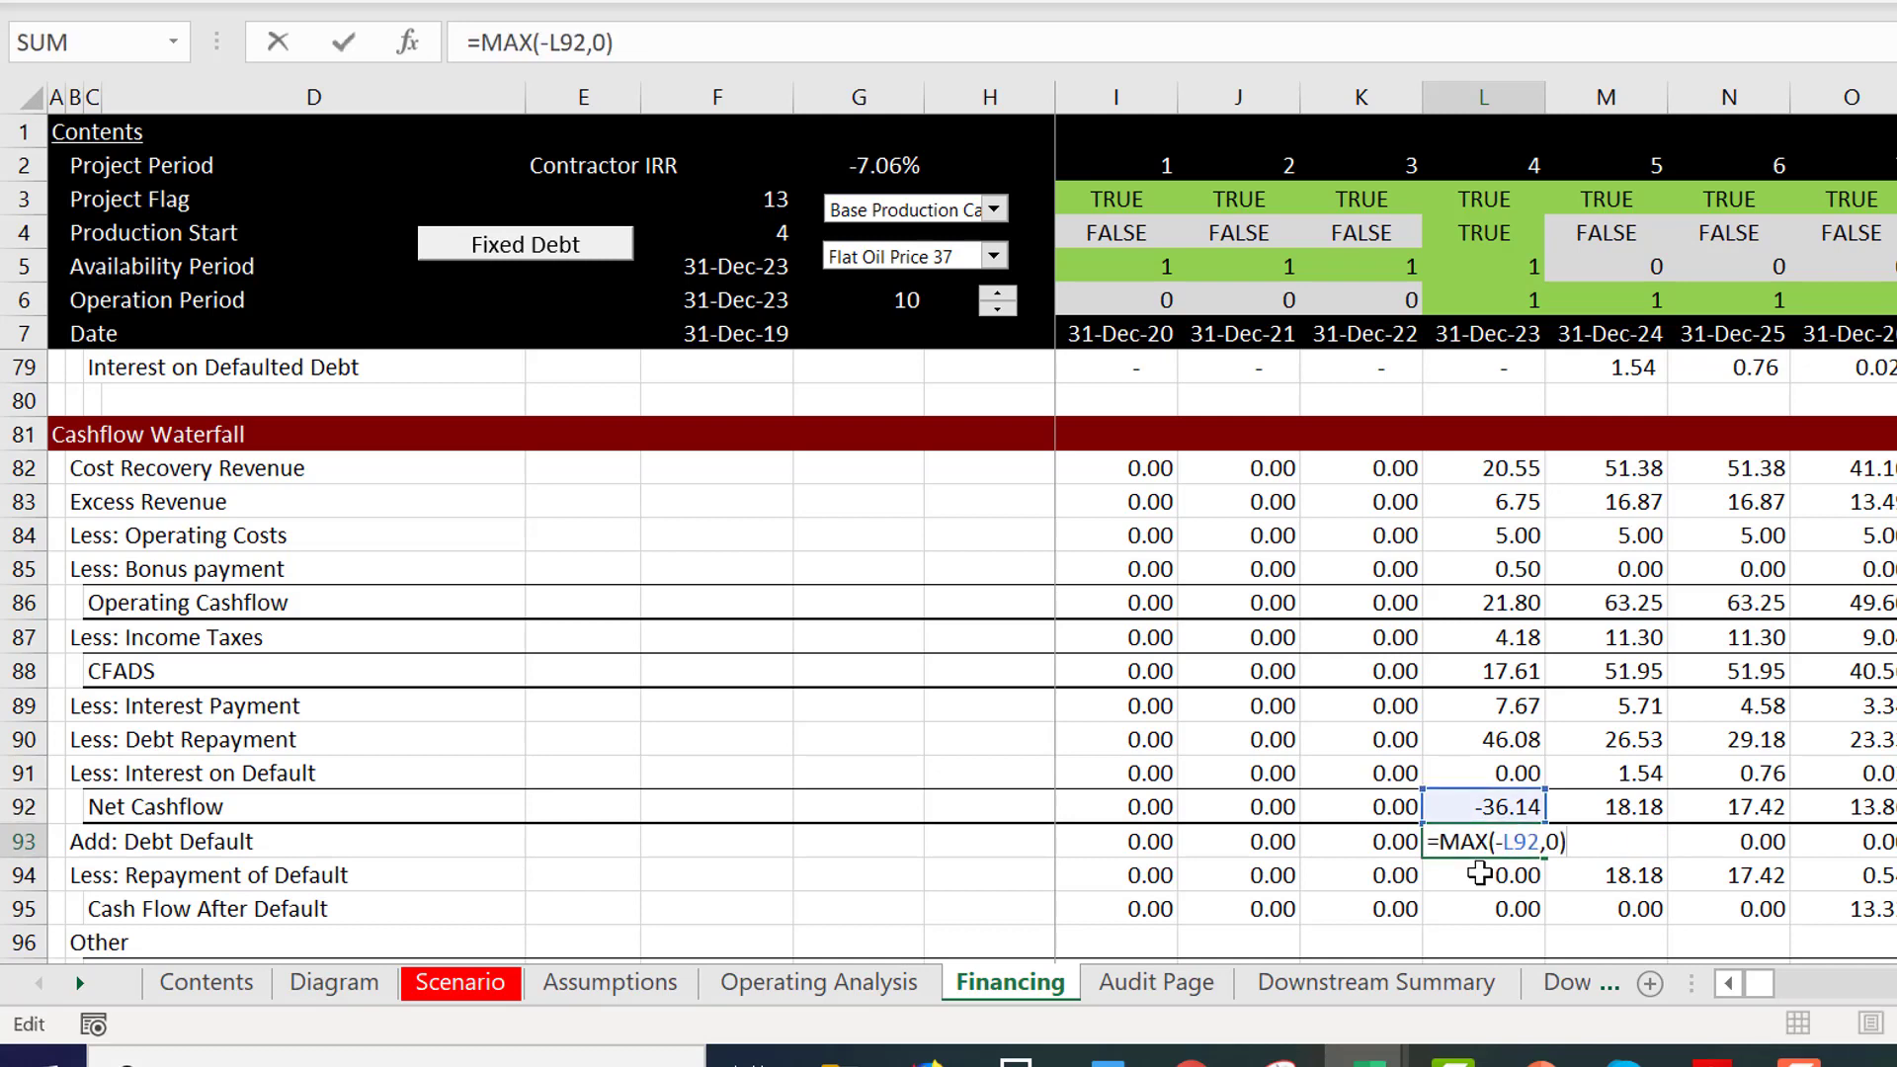
{"action": "key", "text": "Escape"}
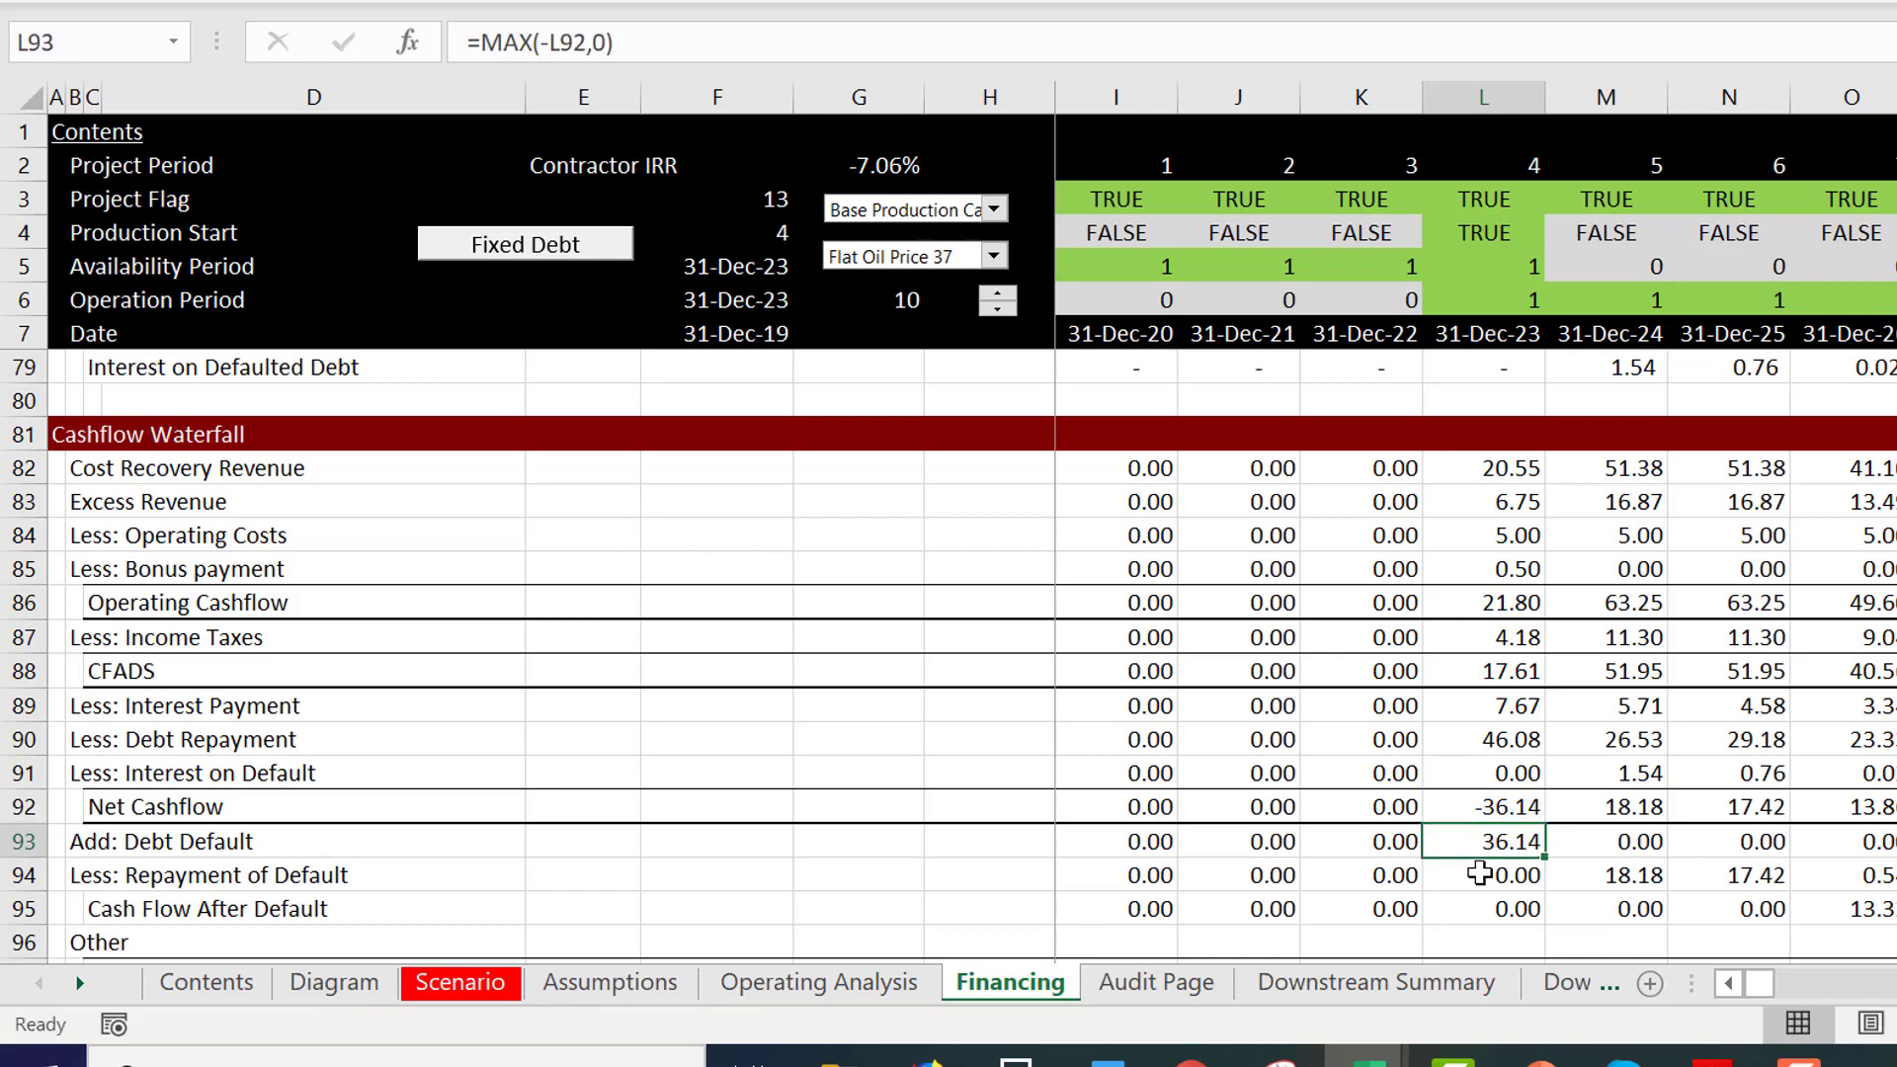
Examine the Net Cashflow, Debt Default and Repayment of Default formulas in columns L and M.
{"action": "key", "text": "Up"}
{"action": "key", "text": "Right"}
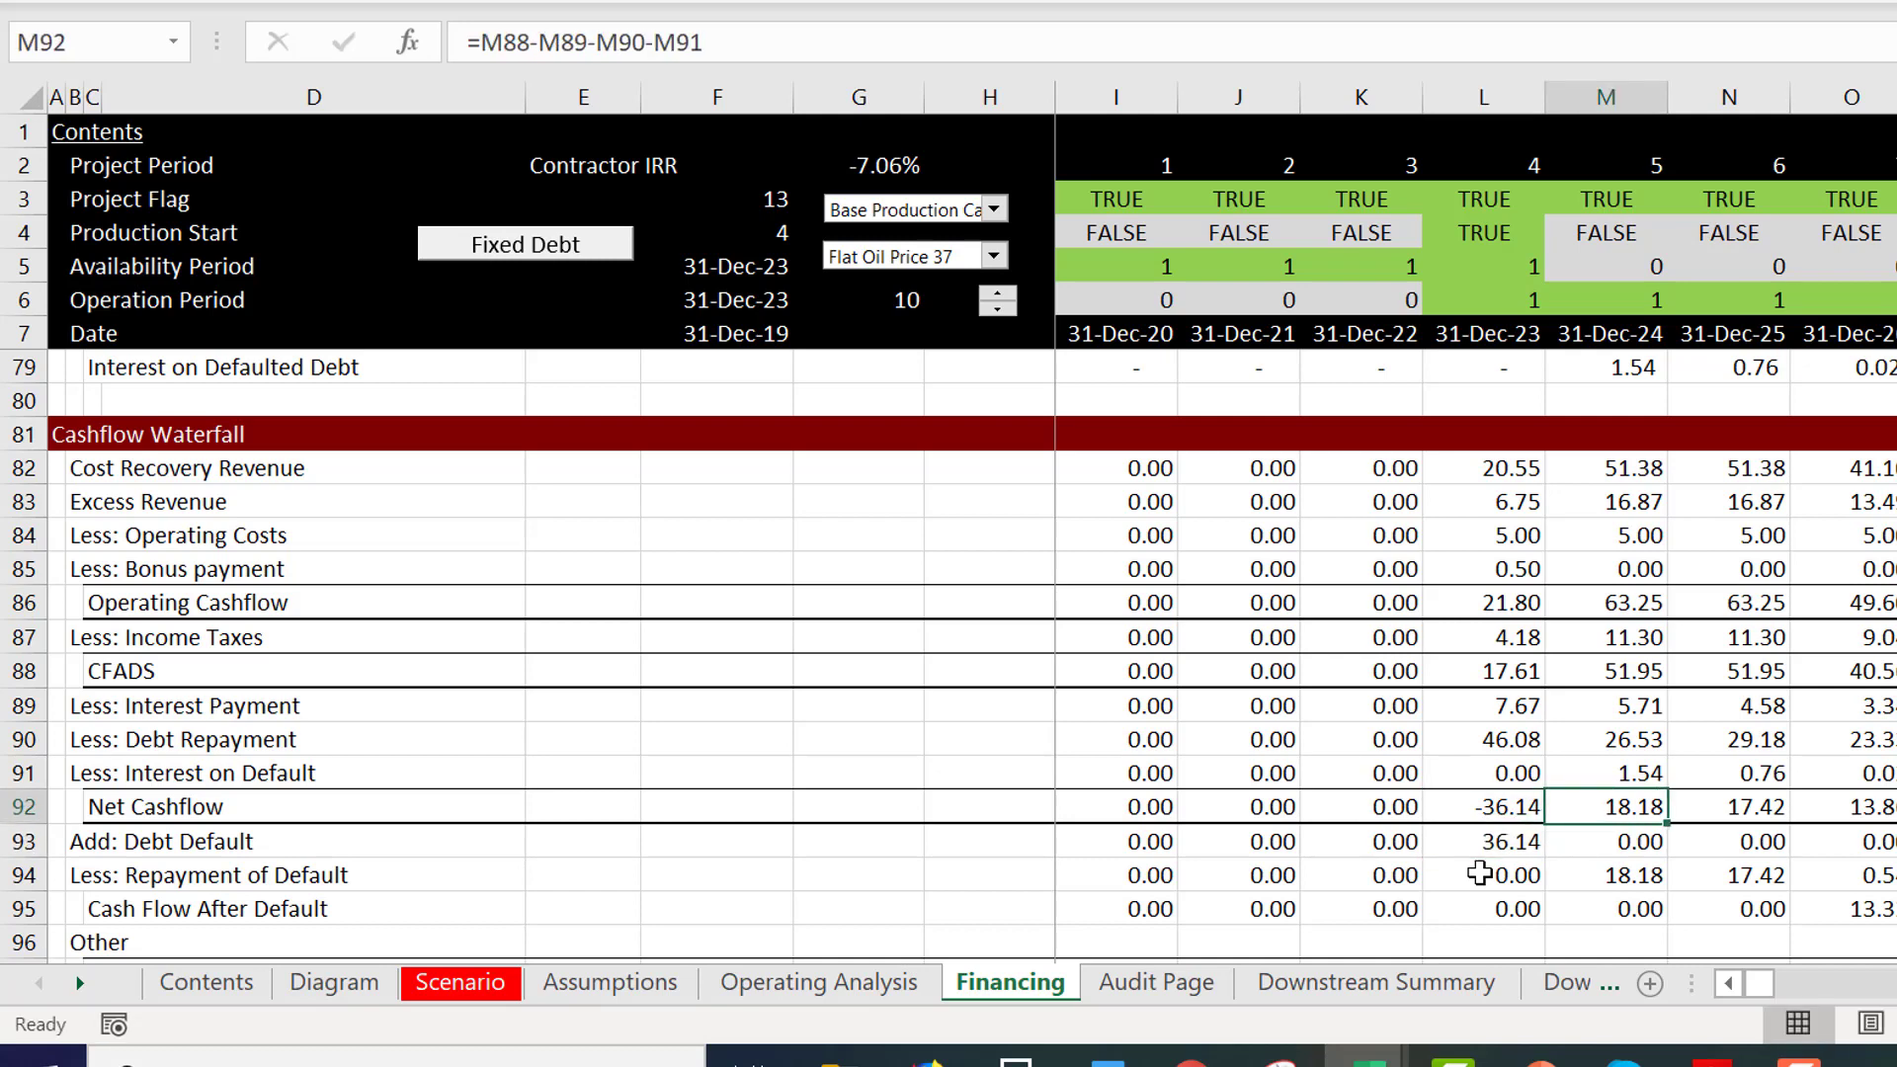
{"action": "key", "text": "Down"}
{"action": "left_click", "coordinate": [1479, 873]}
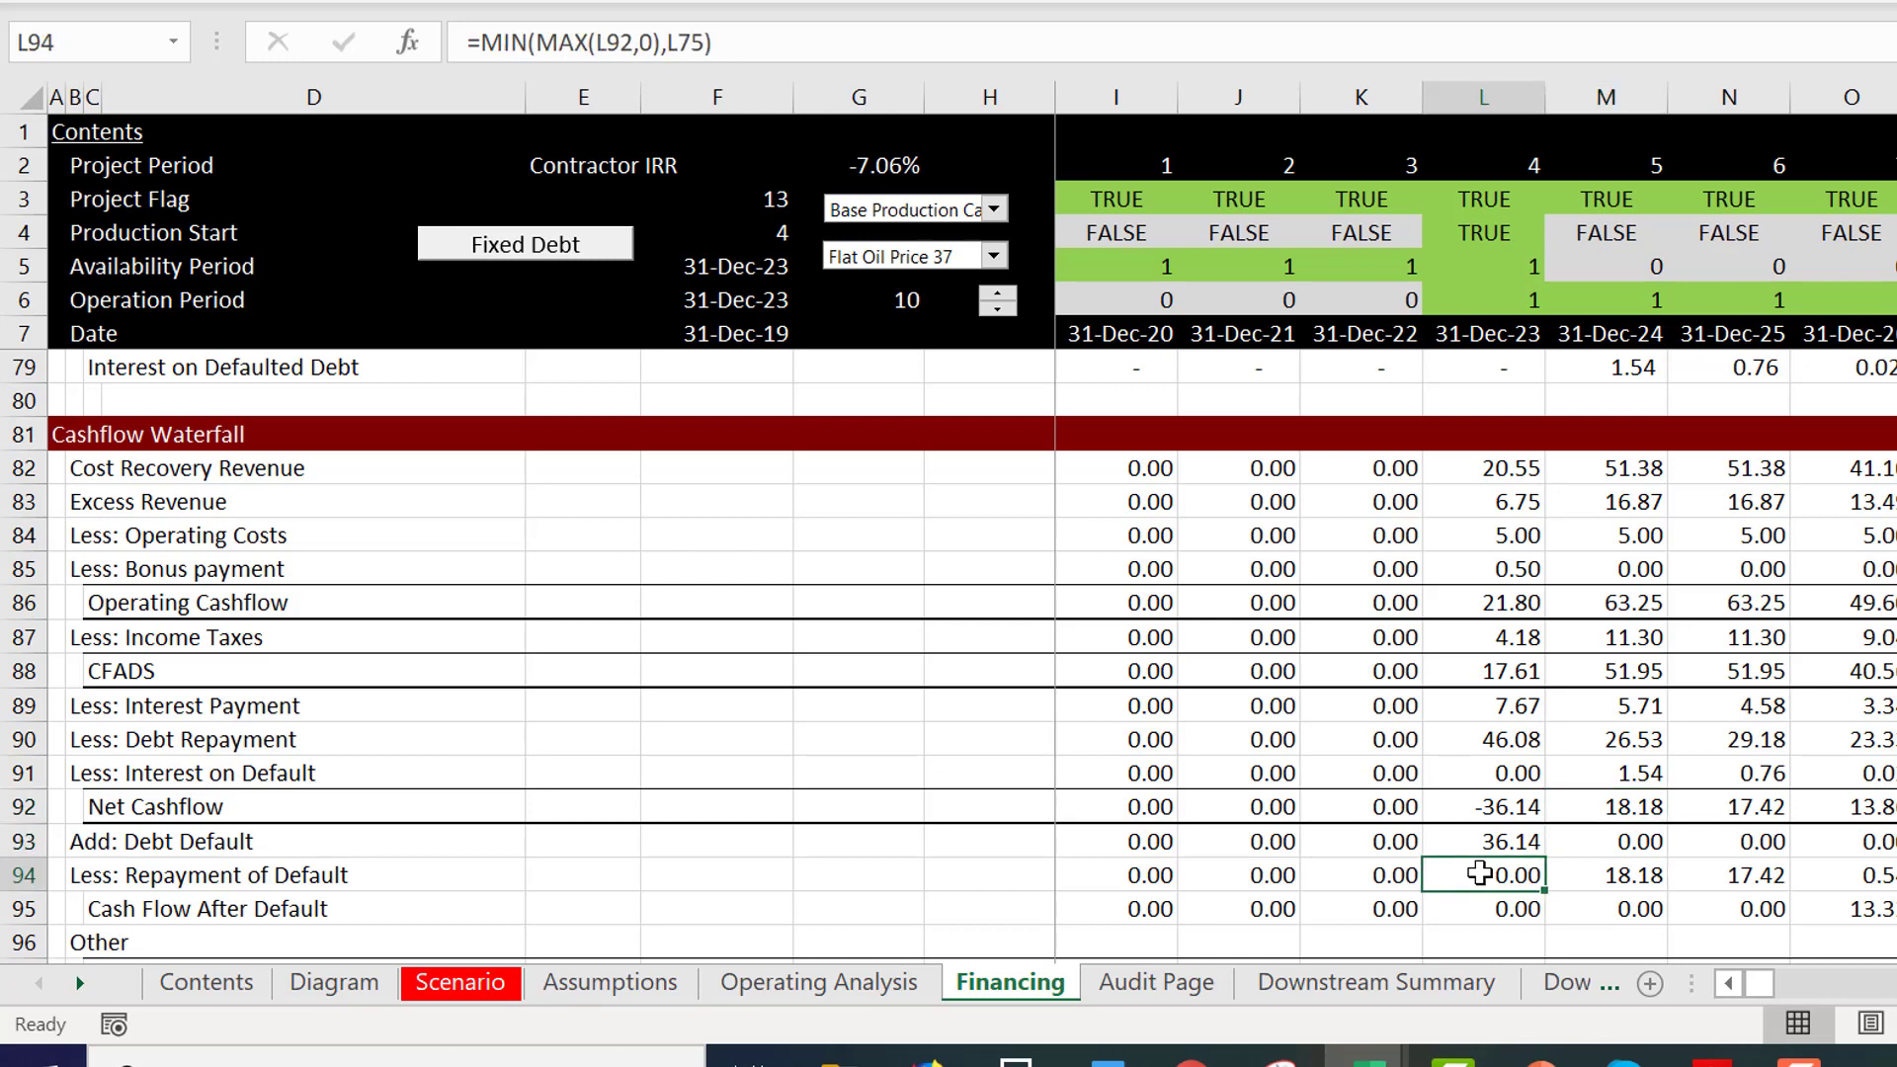
{"action": "key", "text": "Up"}
{"action": "key", "text": "Down"}
{"action": "key", "text": "Right"}
{"action": "key", "text": "Up"}
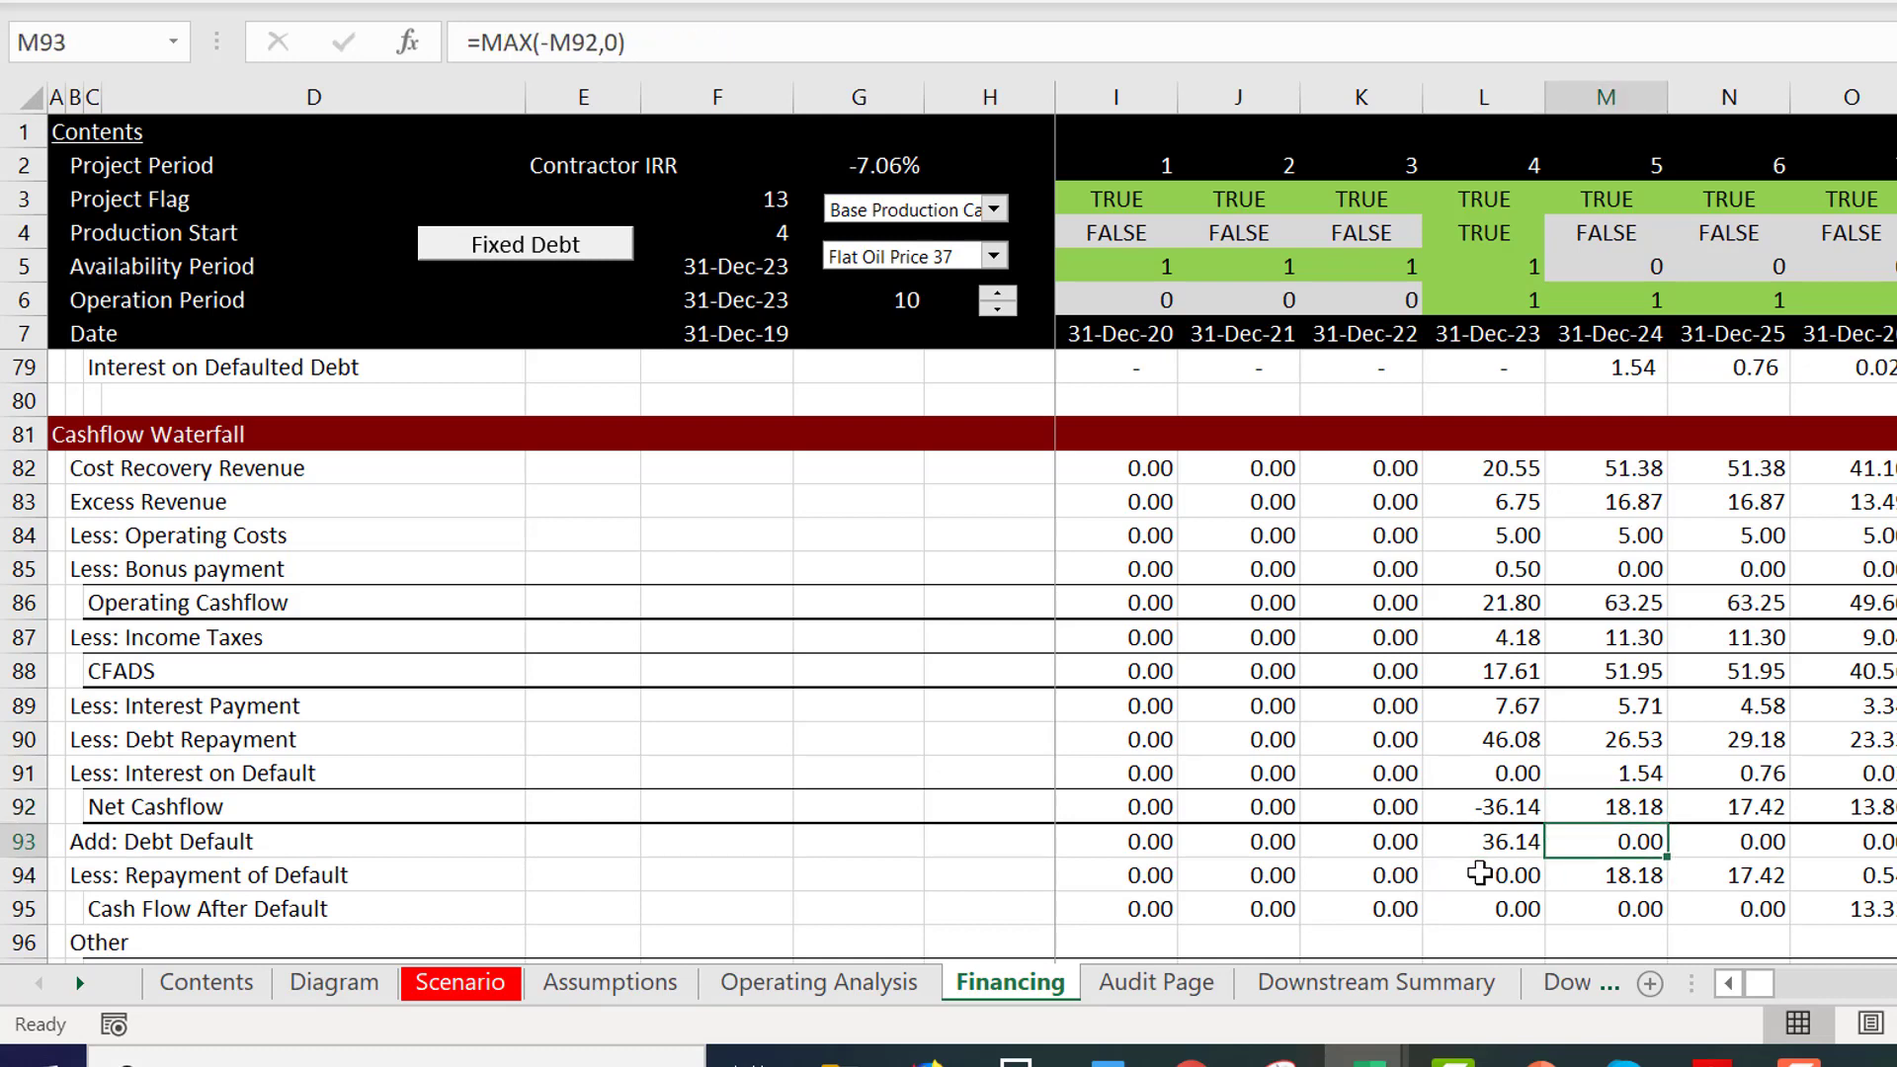
Trace column M's cashflow back to the Defaulted Debt section and examine its opening balance, default and repayment rows.
{"action": "key", "text": "Up"}
{"action": "key", "text": "Up"}
{"action": "key", "text": "ctrl+bracketleft"}
{"action": "key", "text": "Up"}
{"action": "key", "text": "Up"}
{"action": "key", "text": "Up"}
{"action": "key", "text": "Up"}
{"action": "key", "text": "Up"}
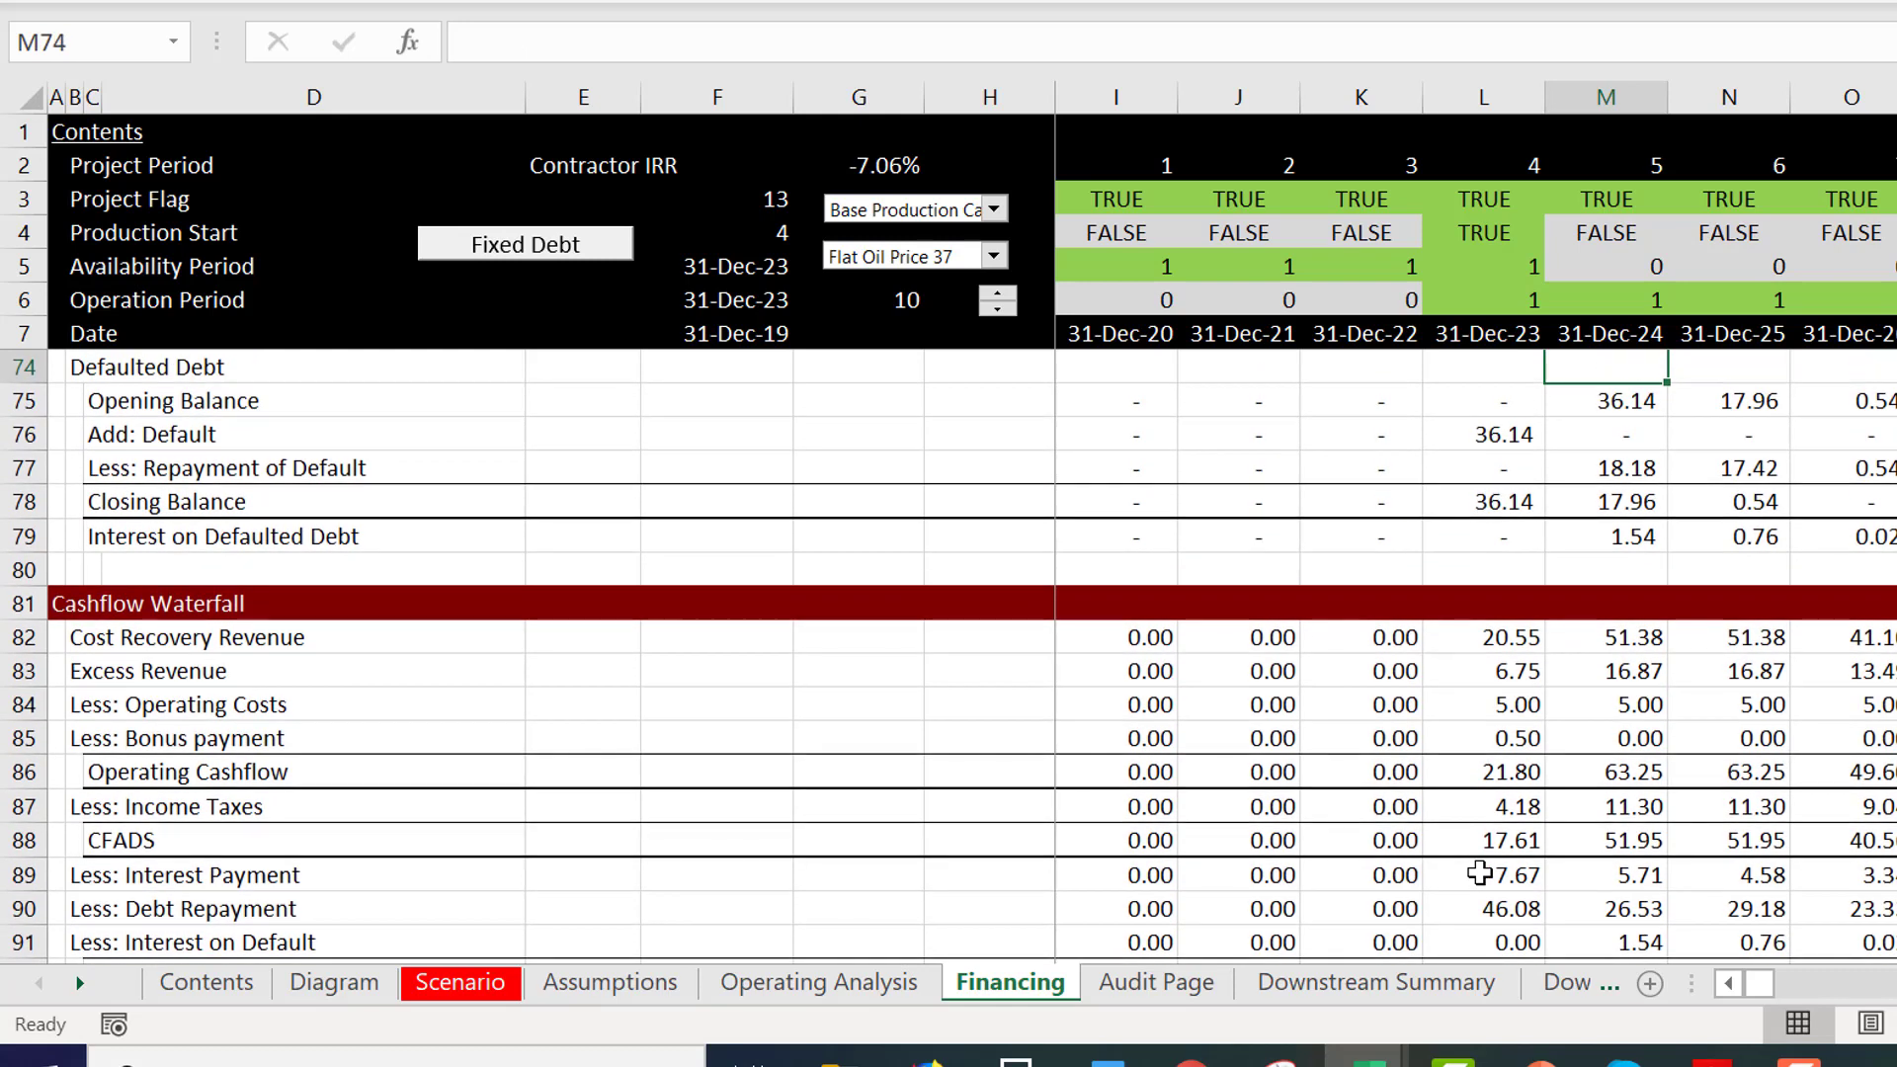
{"action": "key", "text": "Down"}
{"action": "key", "text": "Down"}
{"action": "key", "text": "Down"}
{"action": "key", "text": "Up"}
{"action": "key", "text": "Up"}
{"action": "key", "text": "Up"}
{"action": "key", "text": "Up"}
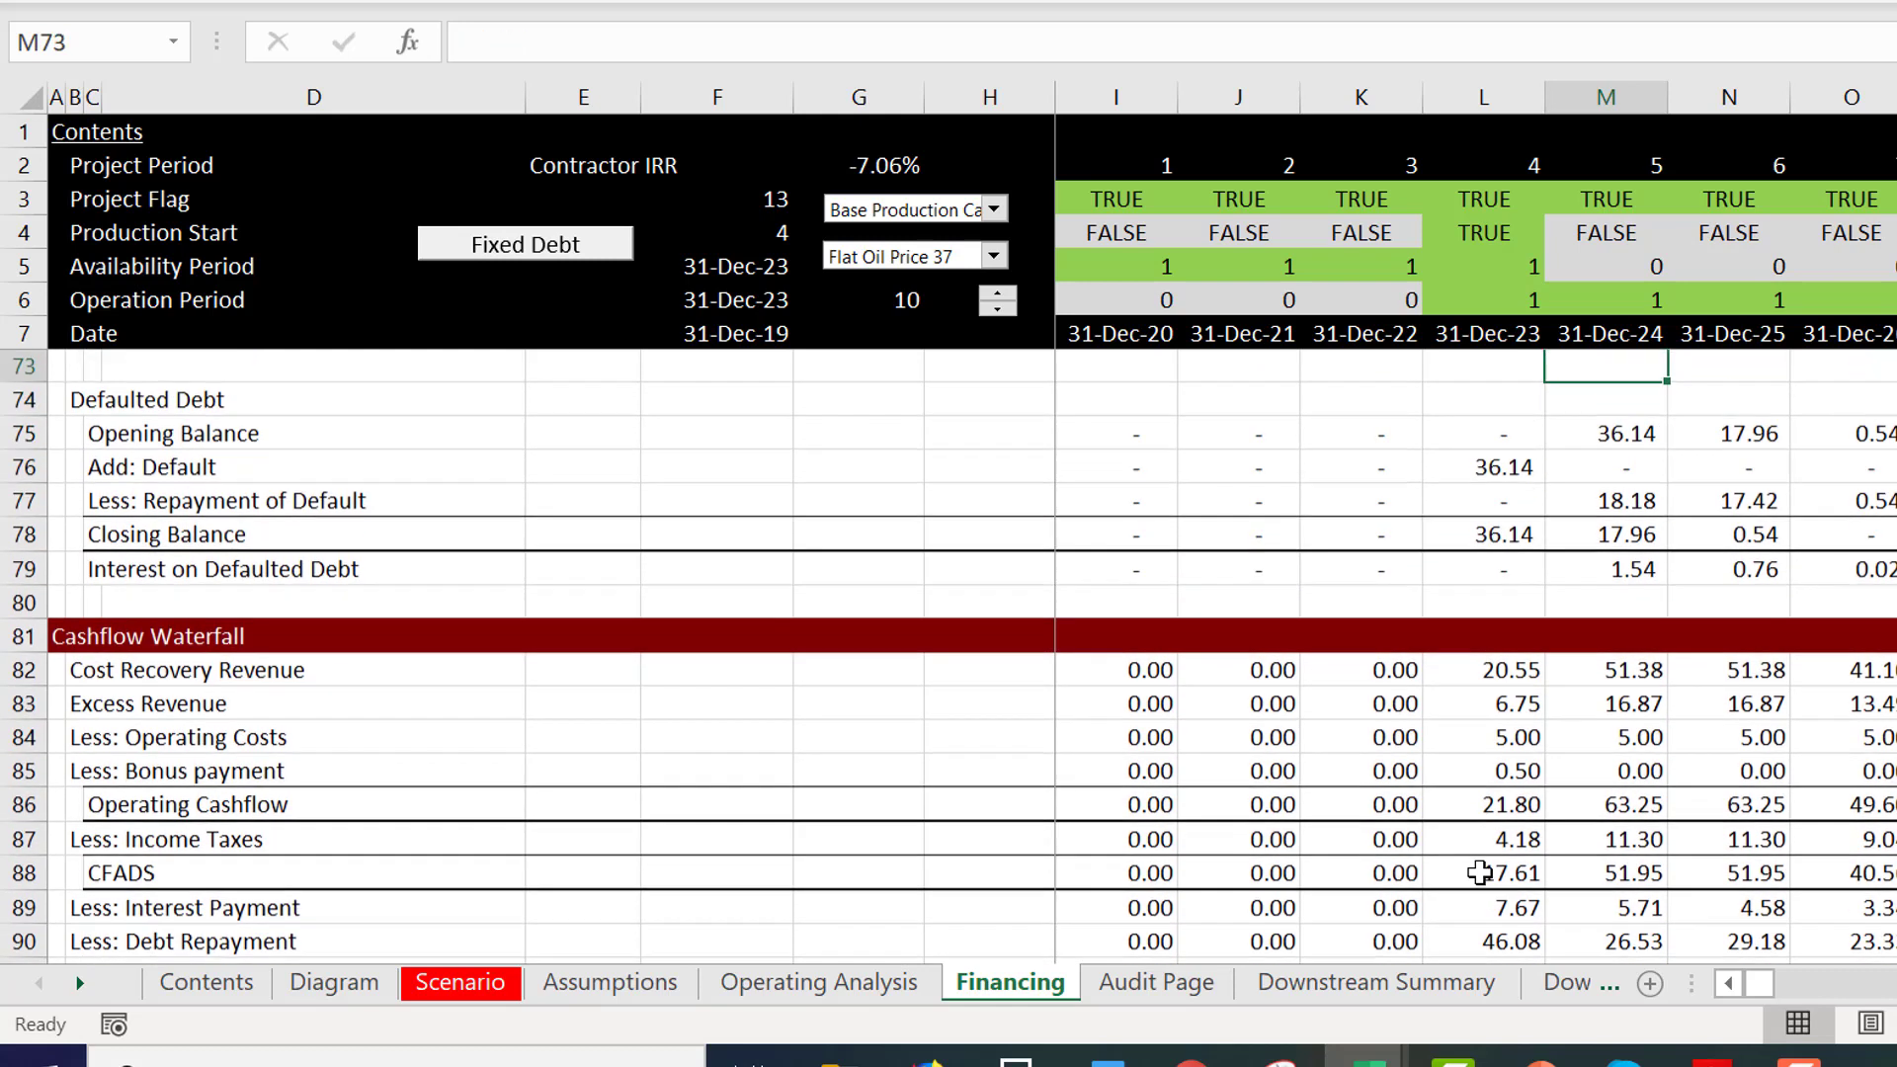
{"action": "key", "text": "Down"}
{"action": "key", "text": "Down"}
{"action": "key", "text": "Down"}
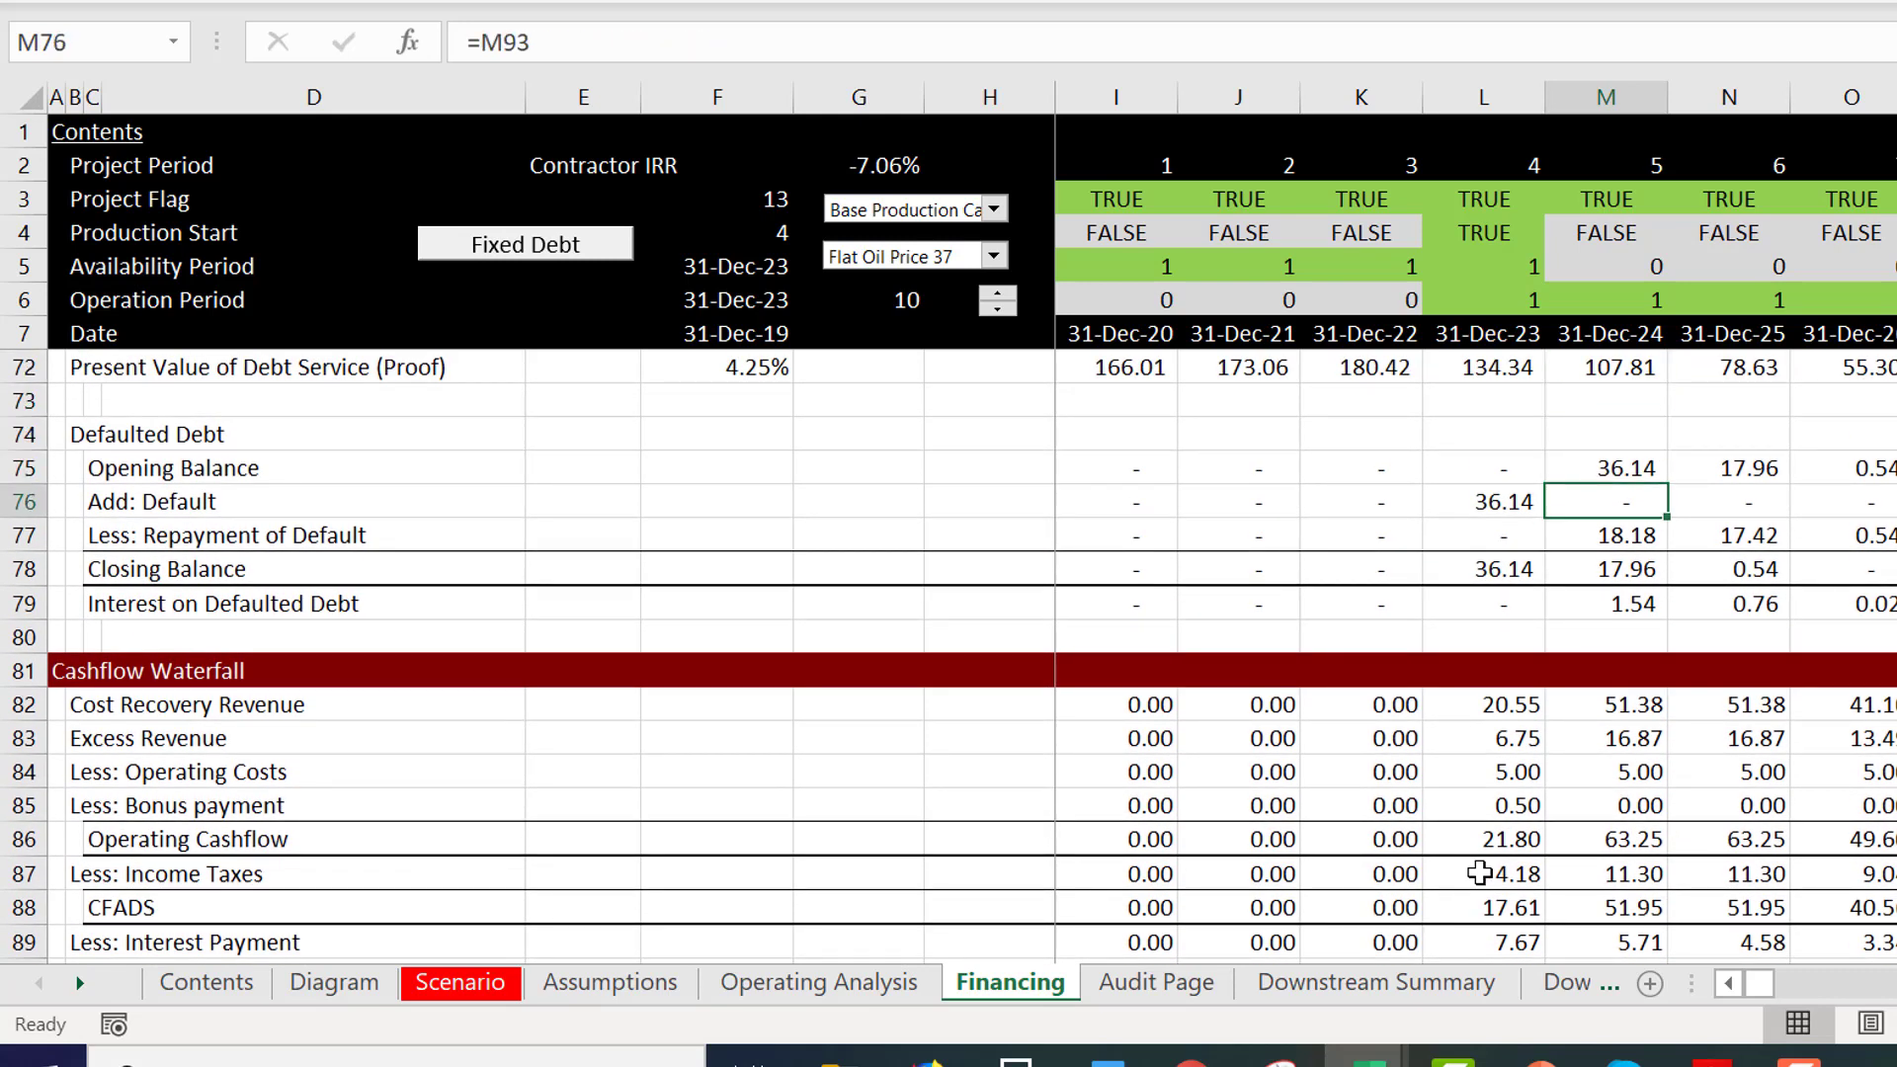
{"action": "key", "text": "Down"}
{"action": "key", "text": "Up"}
Follow column M from the Defaulted Debt rows through the Cashflow Waterfall to the rows below Net Cashflow.
{"action": "key", "text": "Down"}
{"action": "key", "text": "Down"}
{"action": "key", "text": "Down"}
{"action": "key", "text": "Down"}
{"action": "key", "text": "Down"}
{"action": "key", "text": "Down"}
{"action": "key", "text": "Down"}
{"action": "key", "text": "Down"}
{"action": "key", "text": "Down"}
{"action": "key", "text": "Down"}
{"action": "key", "text": "Down"}
{"action": "key", "text": "Down"}
{"action": "key", "text": "Down"}
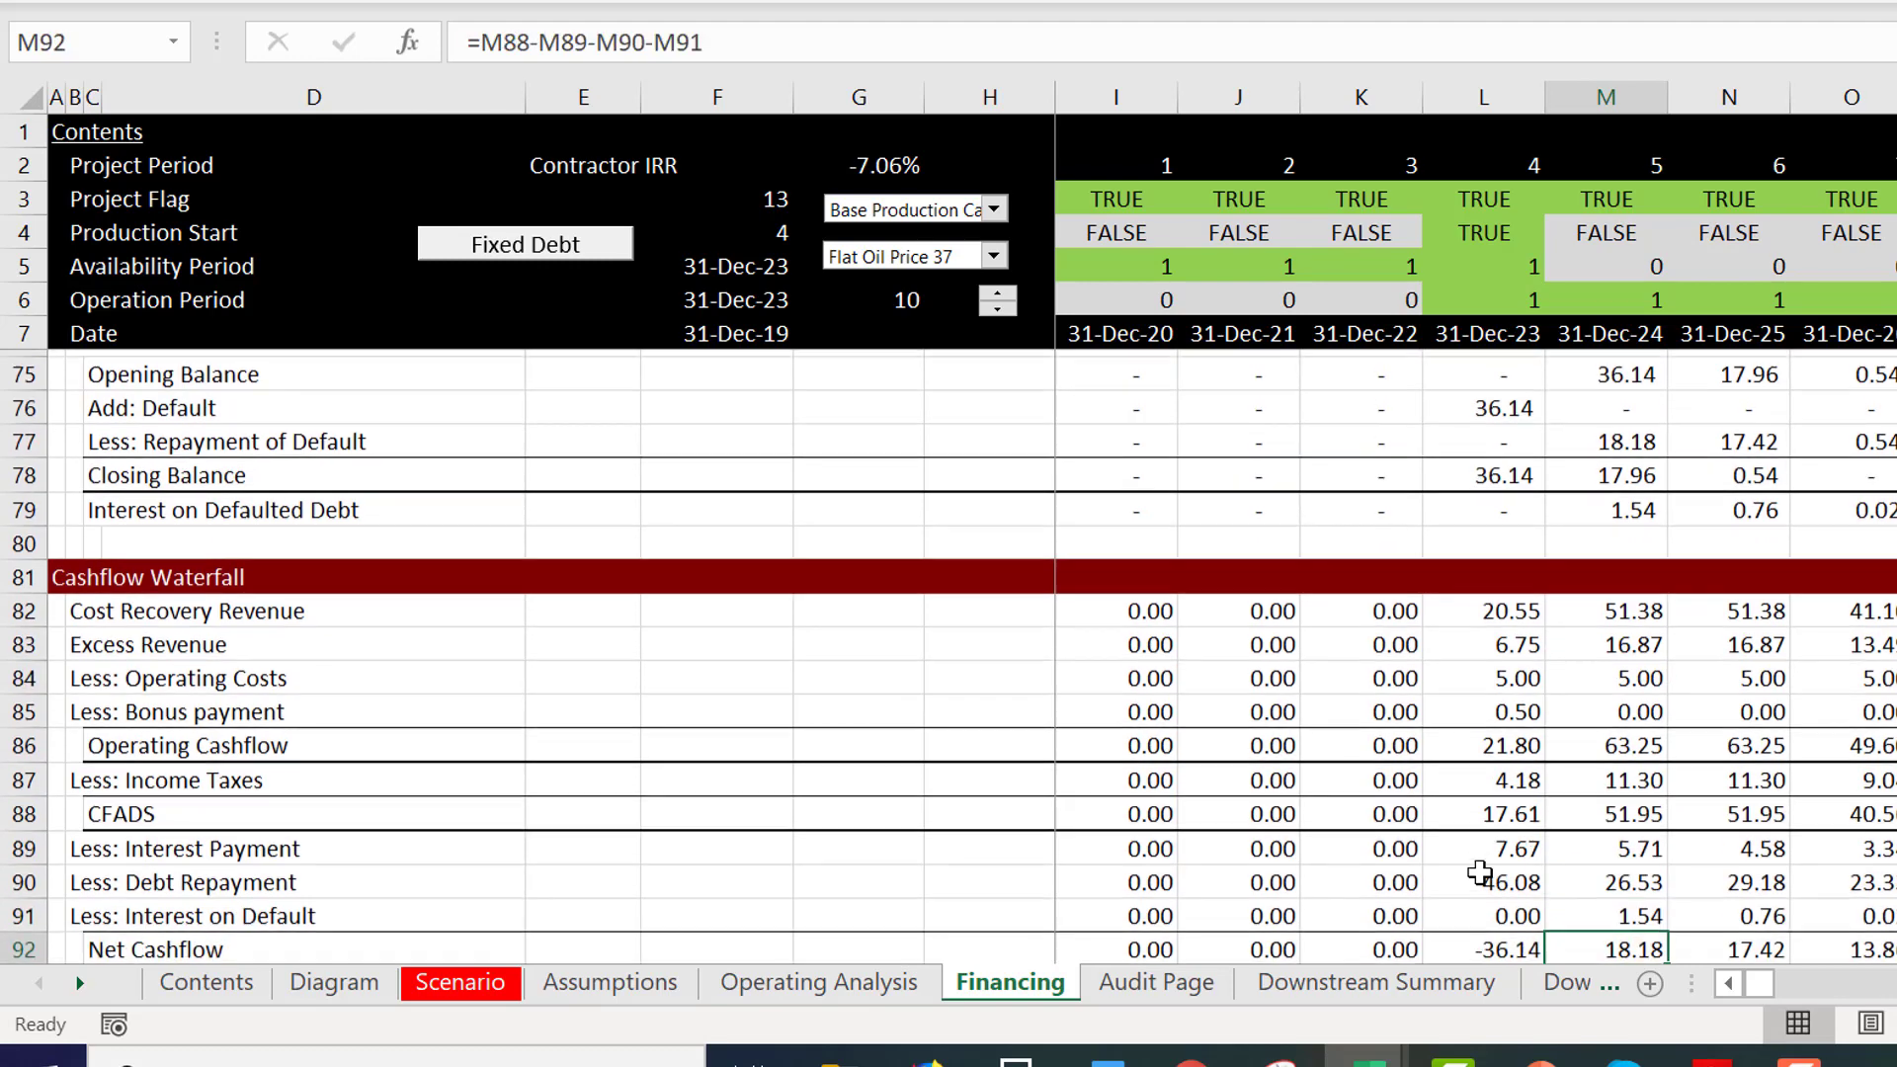
{"action": "key", "text": "Up"}
{"action": "key", "text": "Up"}
{"action": "key", "text": "Up"}
{"action": "key", "text": "Up"}
{"action": "key", "text": "Up"}
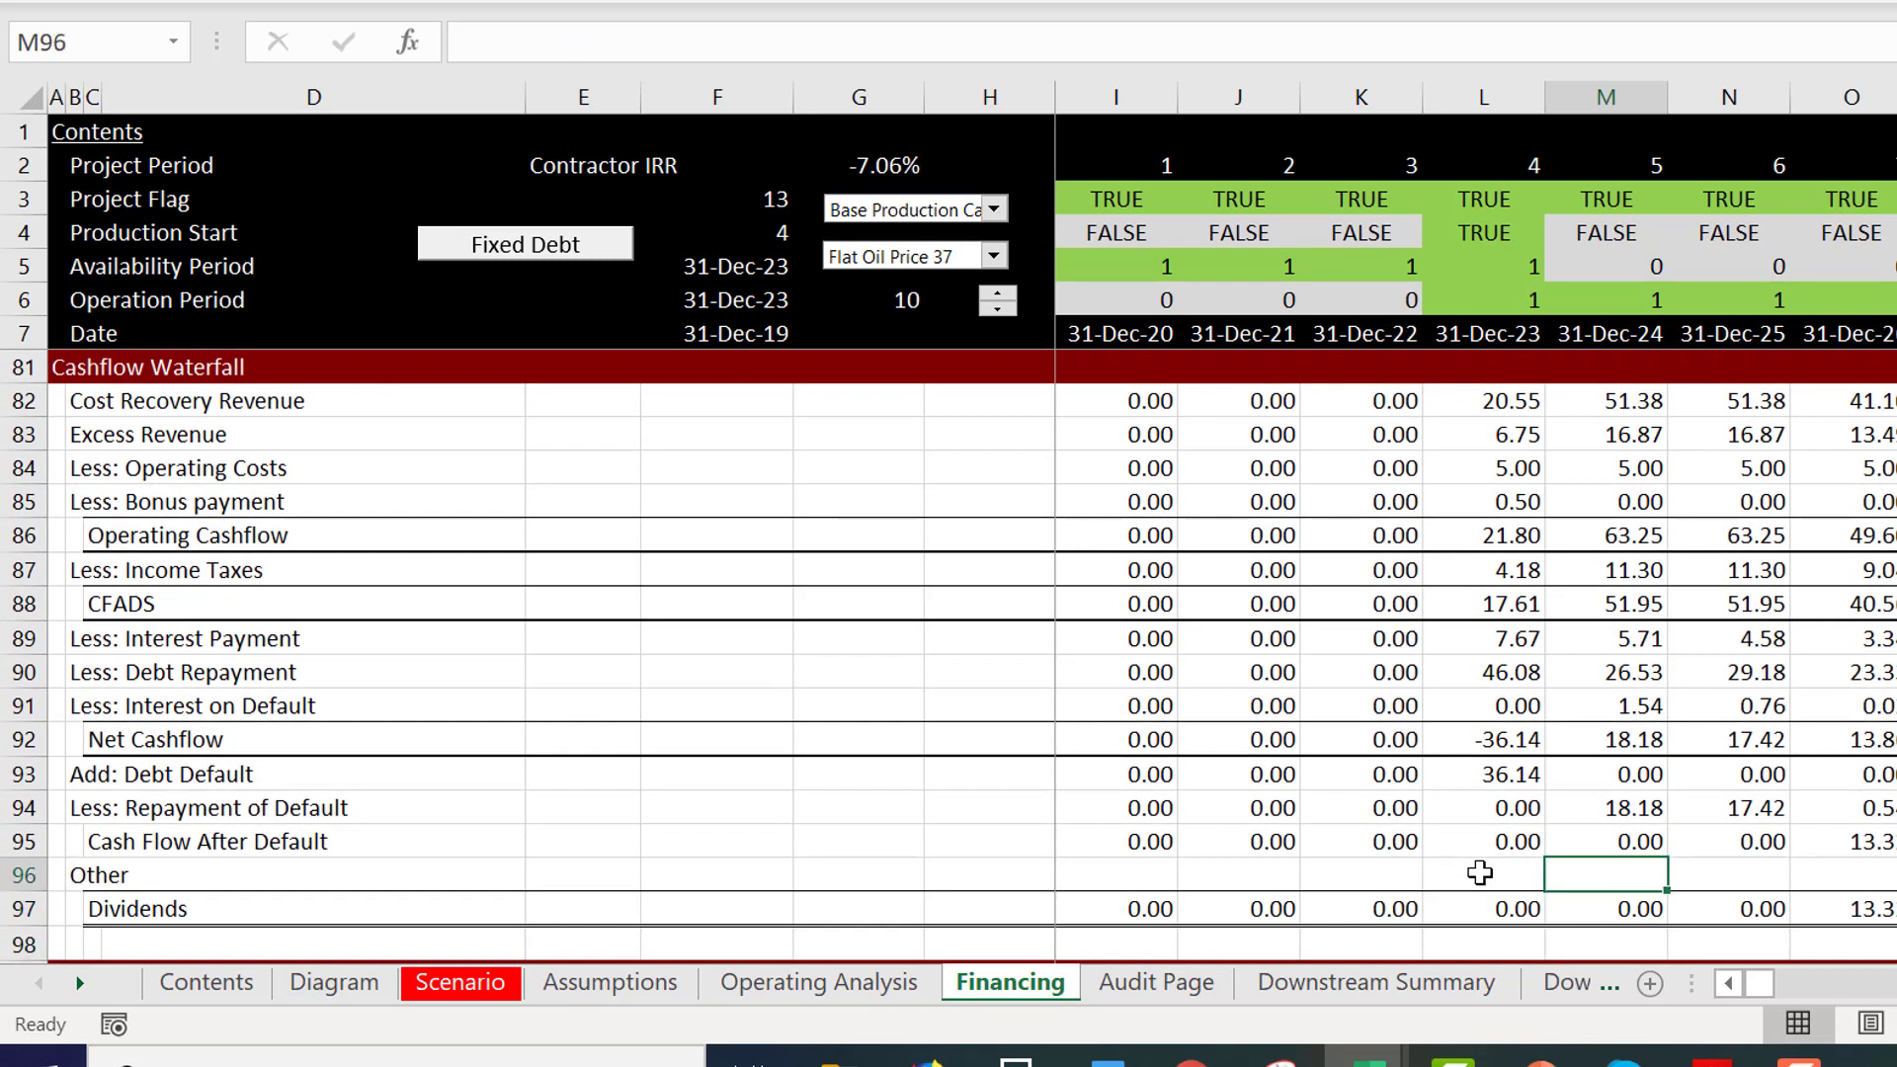
Examine column M's Interest on Defaulted Debt calculation alongside the debt schedule and interest rate rows above it.
{"action": "key", "text": "Up"}
{"action": "key", "text": "Up"}
{"action": "key", "text": "Up"}
{"action": "key", "text": "Up"}
{"action": "key", "text": "Up"}
{"action": "key", "text": "Up"}
{"action": "key", "text": "Up"}
{"action": "key", "text": "Up"}
{"action": "key", "text": "Up"}
{"action": "key", "text": "Up"}
{"action": "key", "text": "Up"}
{"action": "key", "text": "Up"}
{"action": "key", "text": "Up"}
{"action": "key", "text": "Up"}
{"action": "key", "text": "Up"}
{"action": "key", "text": "Up"}
{"action": "key", "text": "Up"}
{"action": "key", "text": "Up"}
{"action": "key", "text": "Up"}
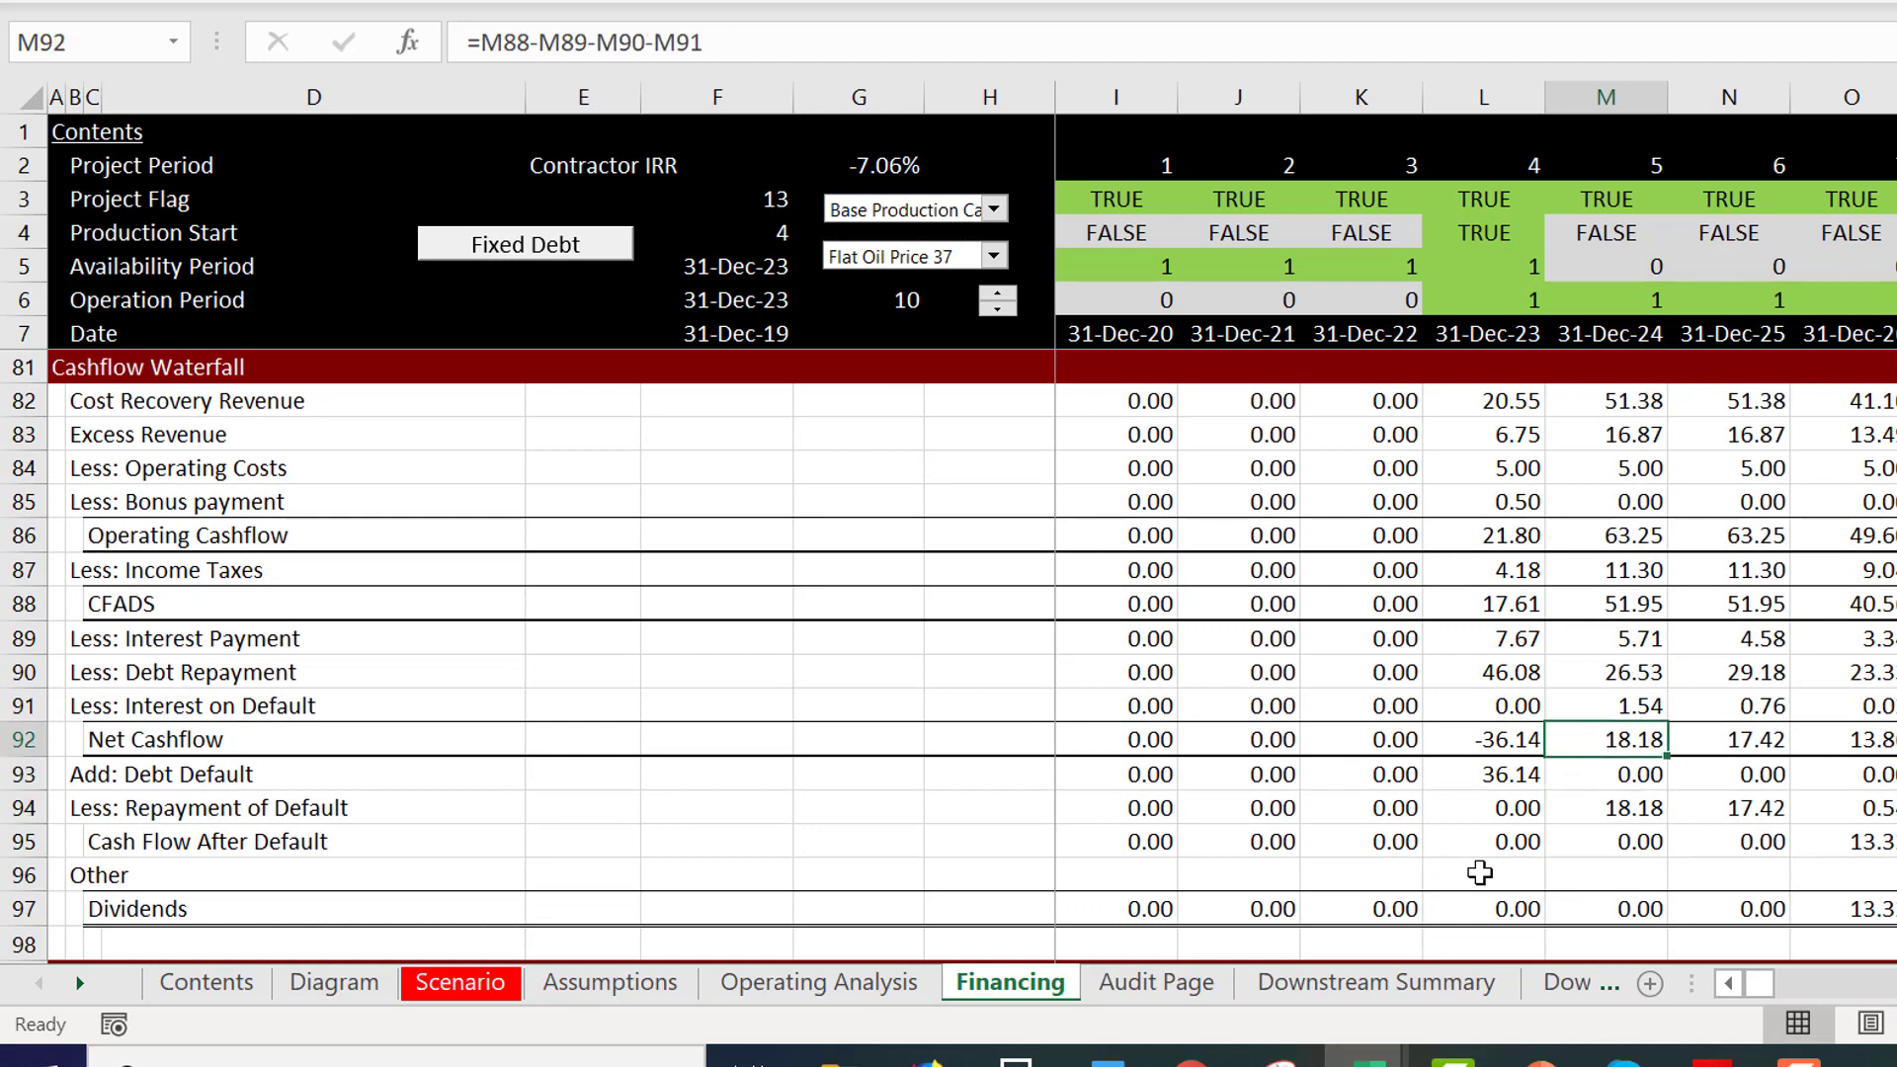
{"action": "key", "text": "Down"}
{"action": "key", "text": "Down"}
{"action": "key", "text": "Down"}
{"action": "key", "text": "Down"}
{"action": "key", "text": "Down"}
{"action": "key", "text": "Down"}
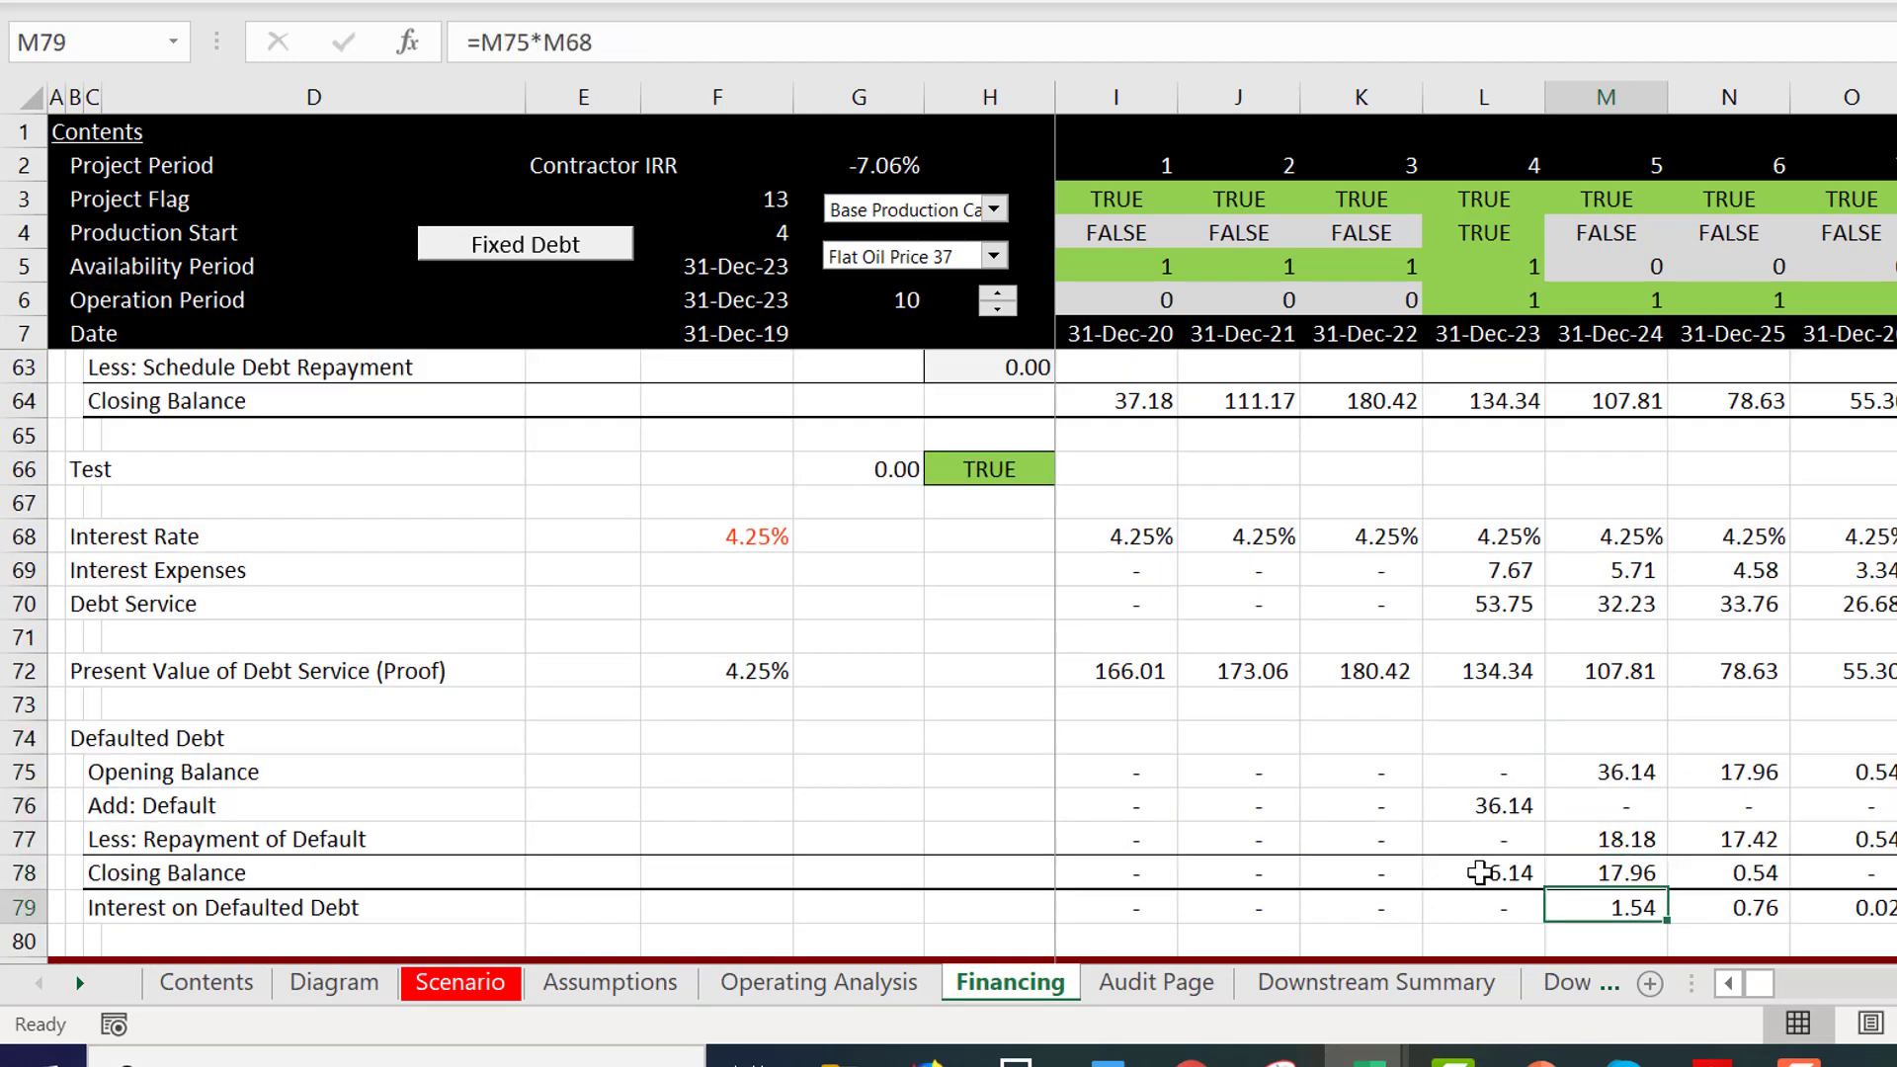
Review column M's Cashflow Waterfall down to Dividends, and check the Debt Repayment formula in M90.
{"action": "key", "text": "Down"}
{"action": "key", "text": "Down"}
{"action": "key", "text": "Down"}
{"action": "key", "text": "Down"}
{"action": "key", "text": "Down"}
{"action": "key", "text": "Down"}
{"action": "key", "text": "Down"}
{"action": "key", "text": "Down"}
{"action": "key", "text": "Down"}
{"action": "key", "text": "Down"}
{"action": "key", "text": "Down"}
{"action": "key", "text": "Down"}
{"action": "key", "text": "Down"}
{"action": "key", "text": "Down"}
{"action": "key", "text": "Down"}
{"action": "key", "text": "Down"}
{"action": "key", "text": "Down"}
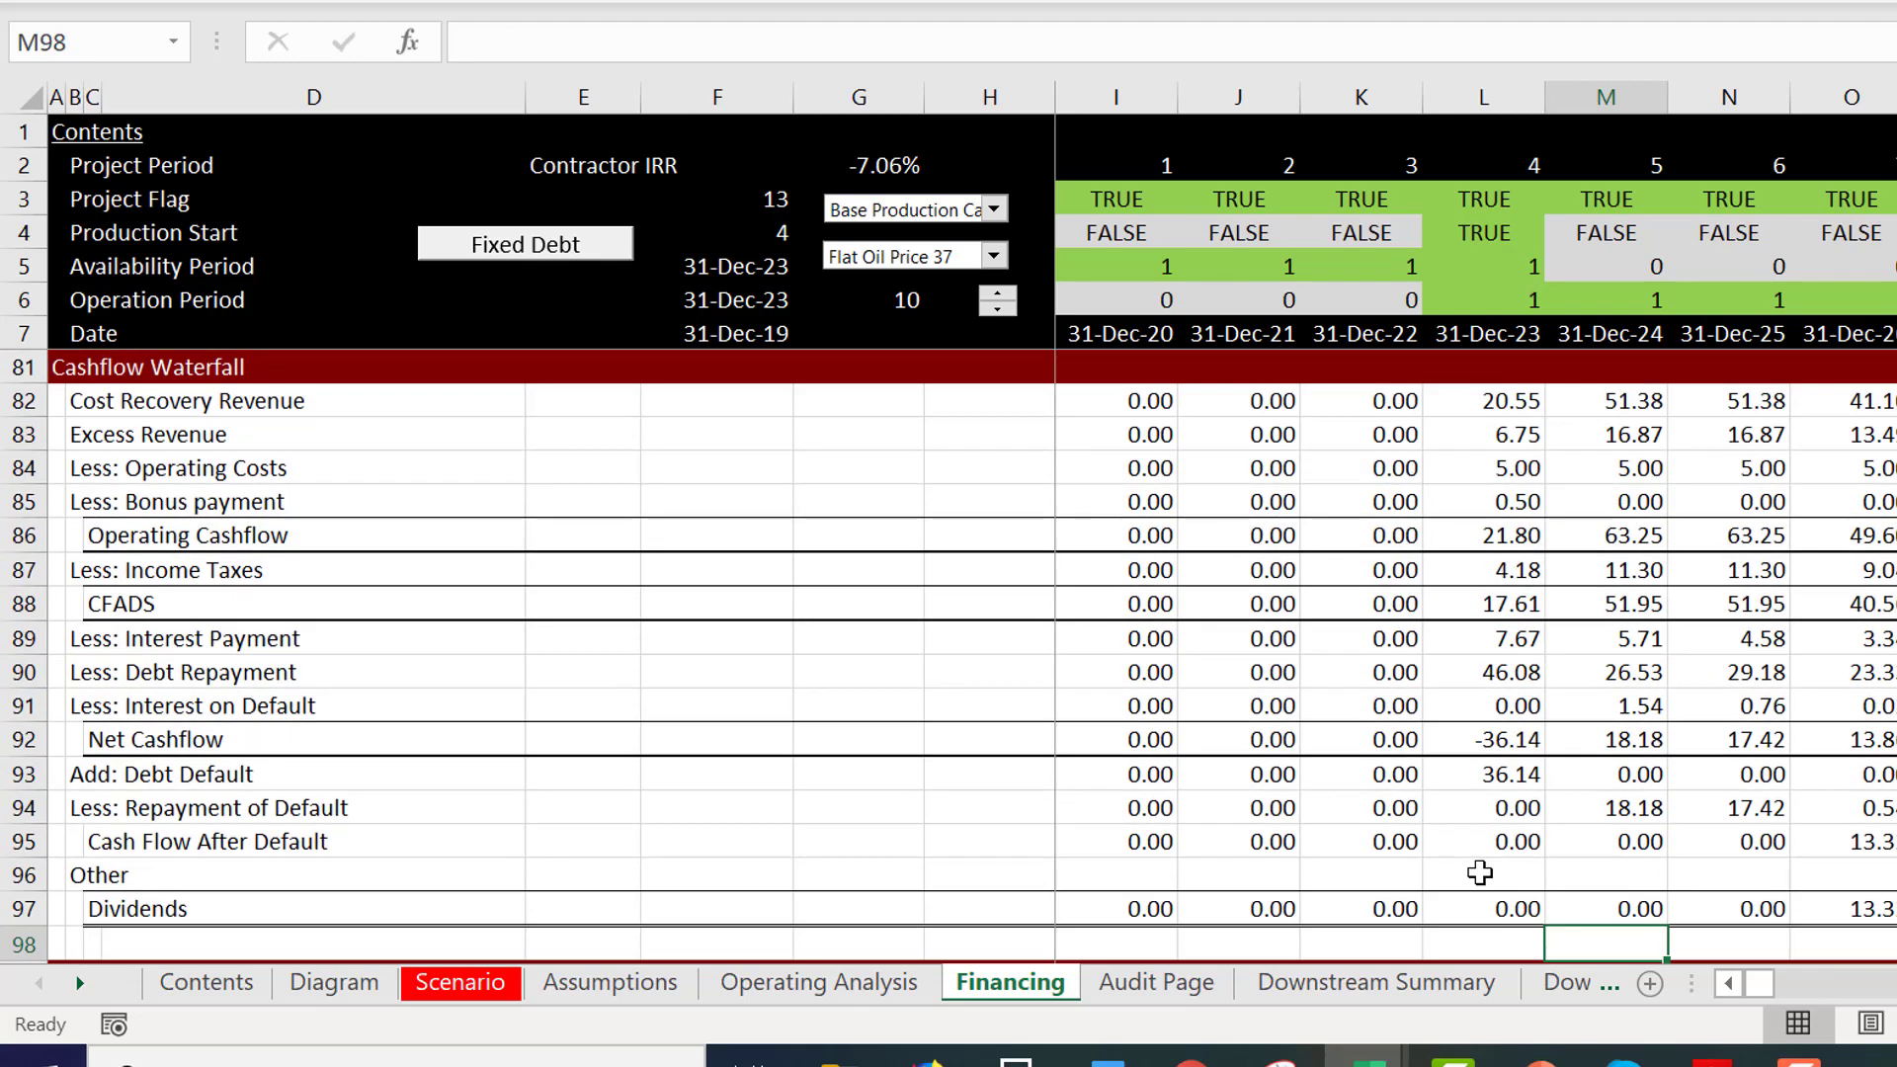
{"action": "key", "text": "Up"}
{"action": "key", "text": "Up"}
{"action": "key", "text": "Up"}
{"action": "key", "text": "Up"}
{"action": "key", "text": "Up"}
{"action": "key", "text": "Up"}
{"action": "key", "text": "Up"}
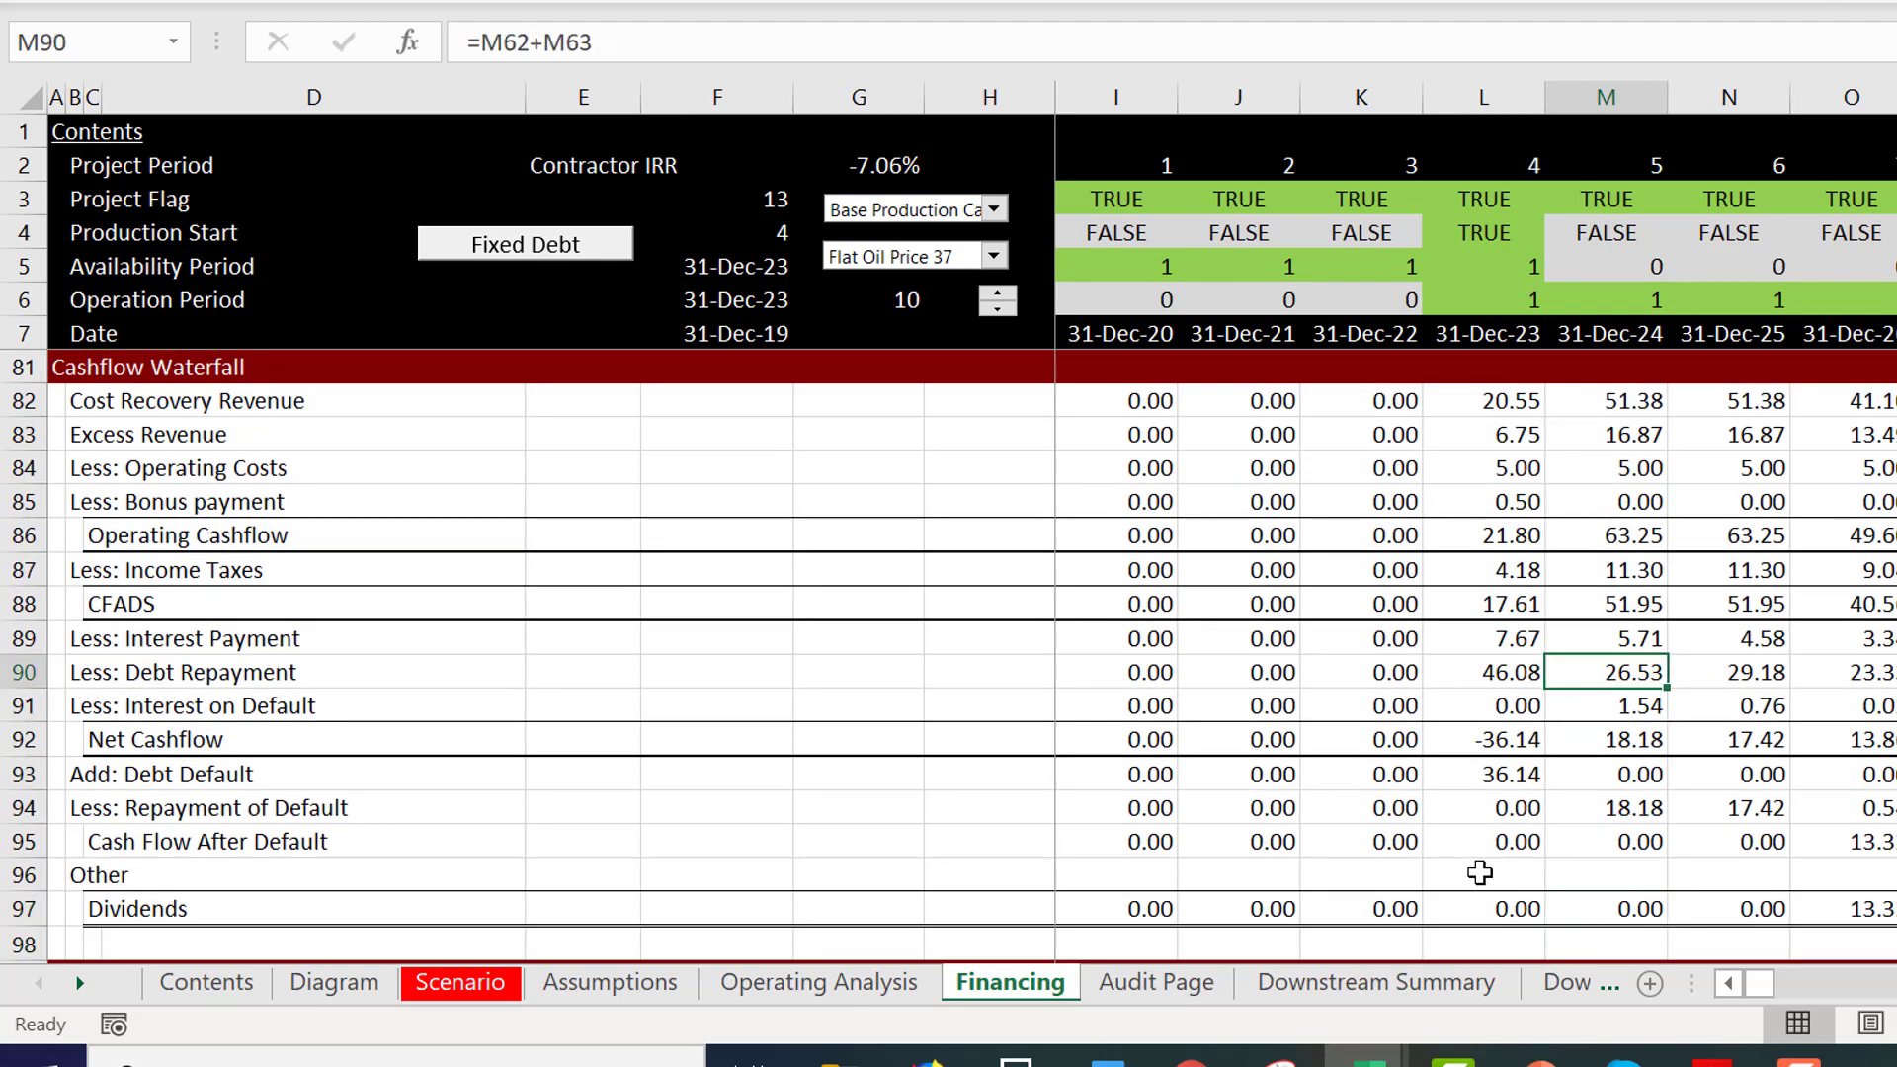
Inspect the Repayment of Default formulas in M94 and P94.
{"action": "key", "text": "Down"}
{"action": "key", "text": "Down"}
{"action": "key", "text": "Down"}
{"action": "key", "text": "Down"}
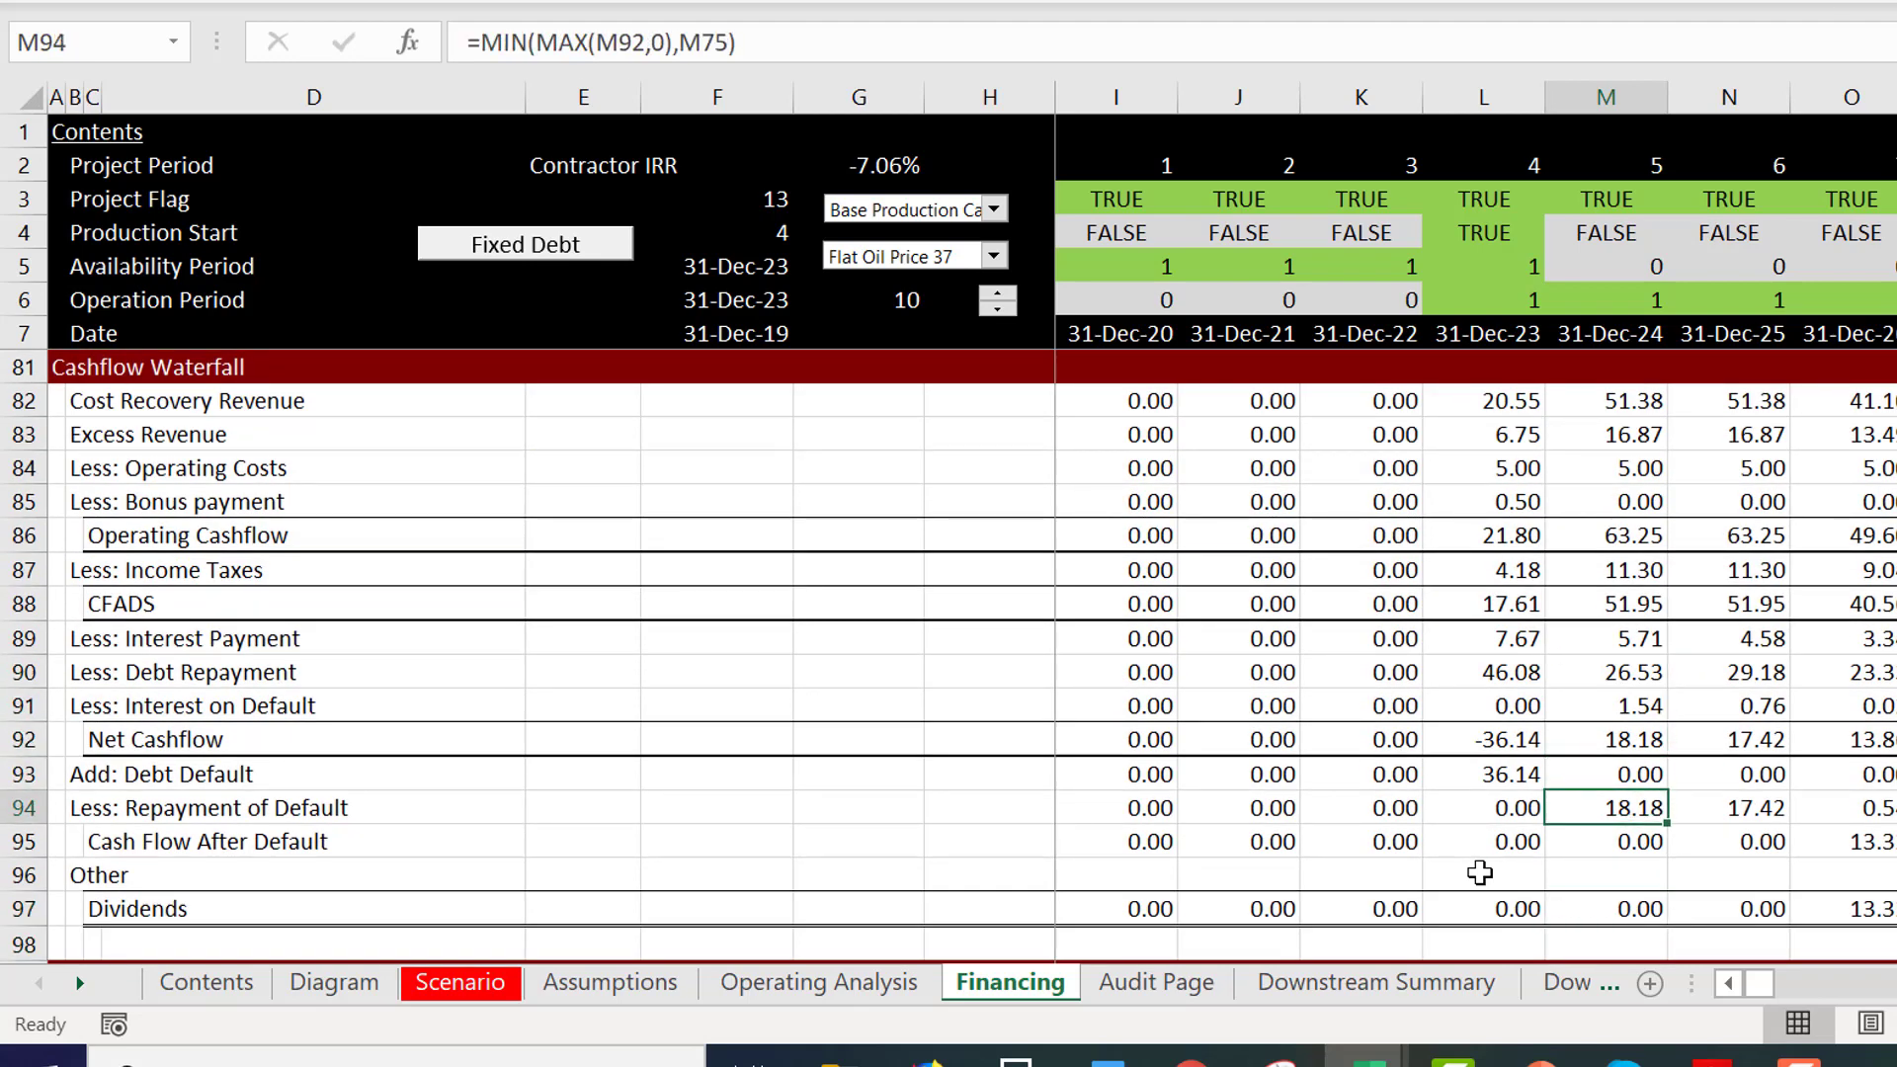
{"action": "key", "text": "F2"}
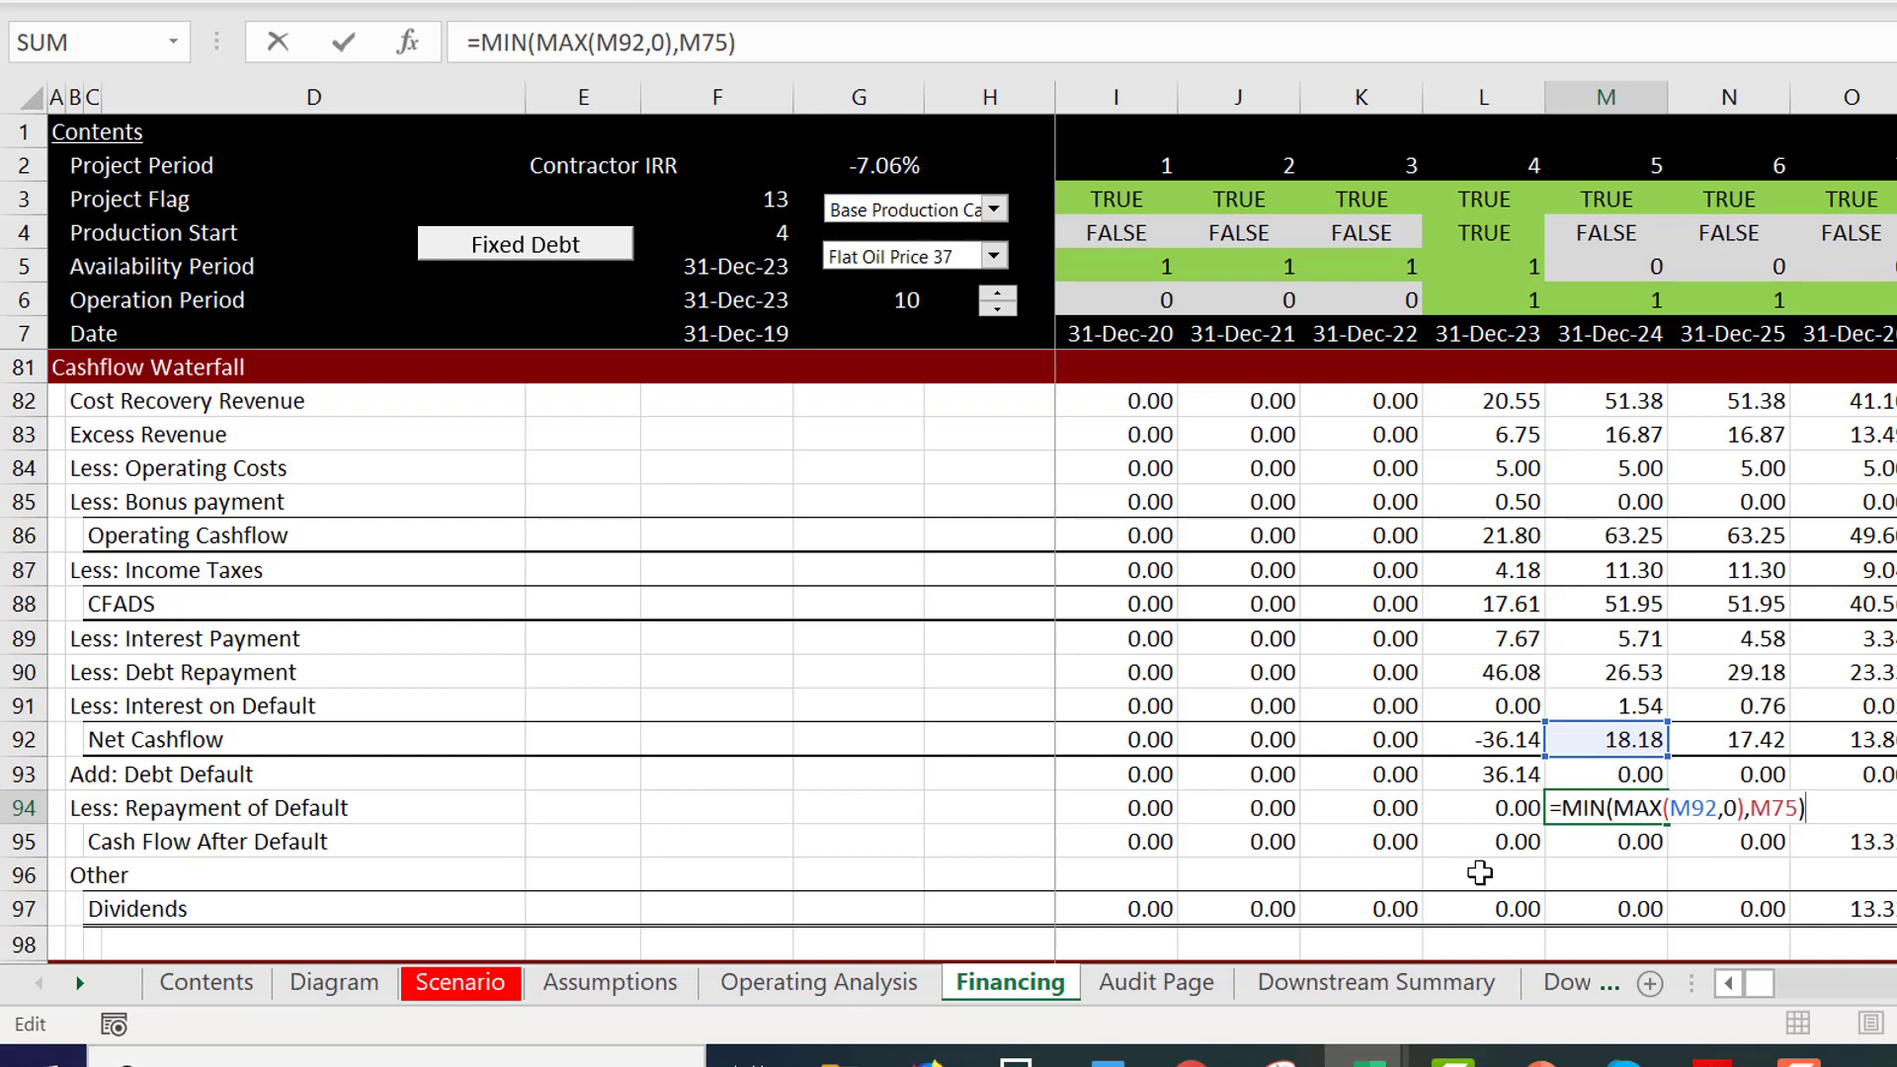
{"action": "key", "text": "Escape"}
{"action": "key", "text": "Right"}
{"action": "key", "text": "Right"}
{"action": "key", "text": "Right"}
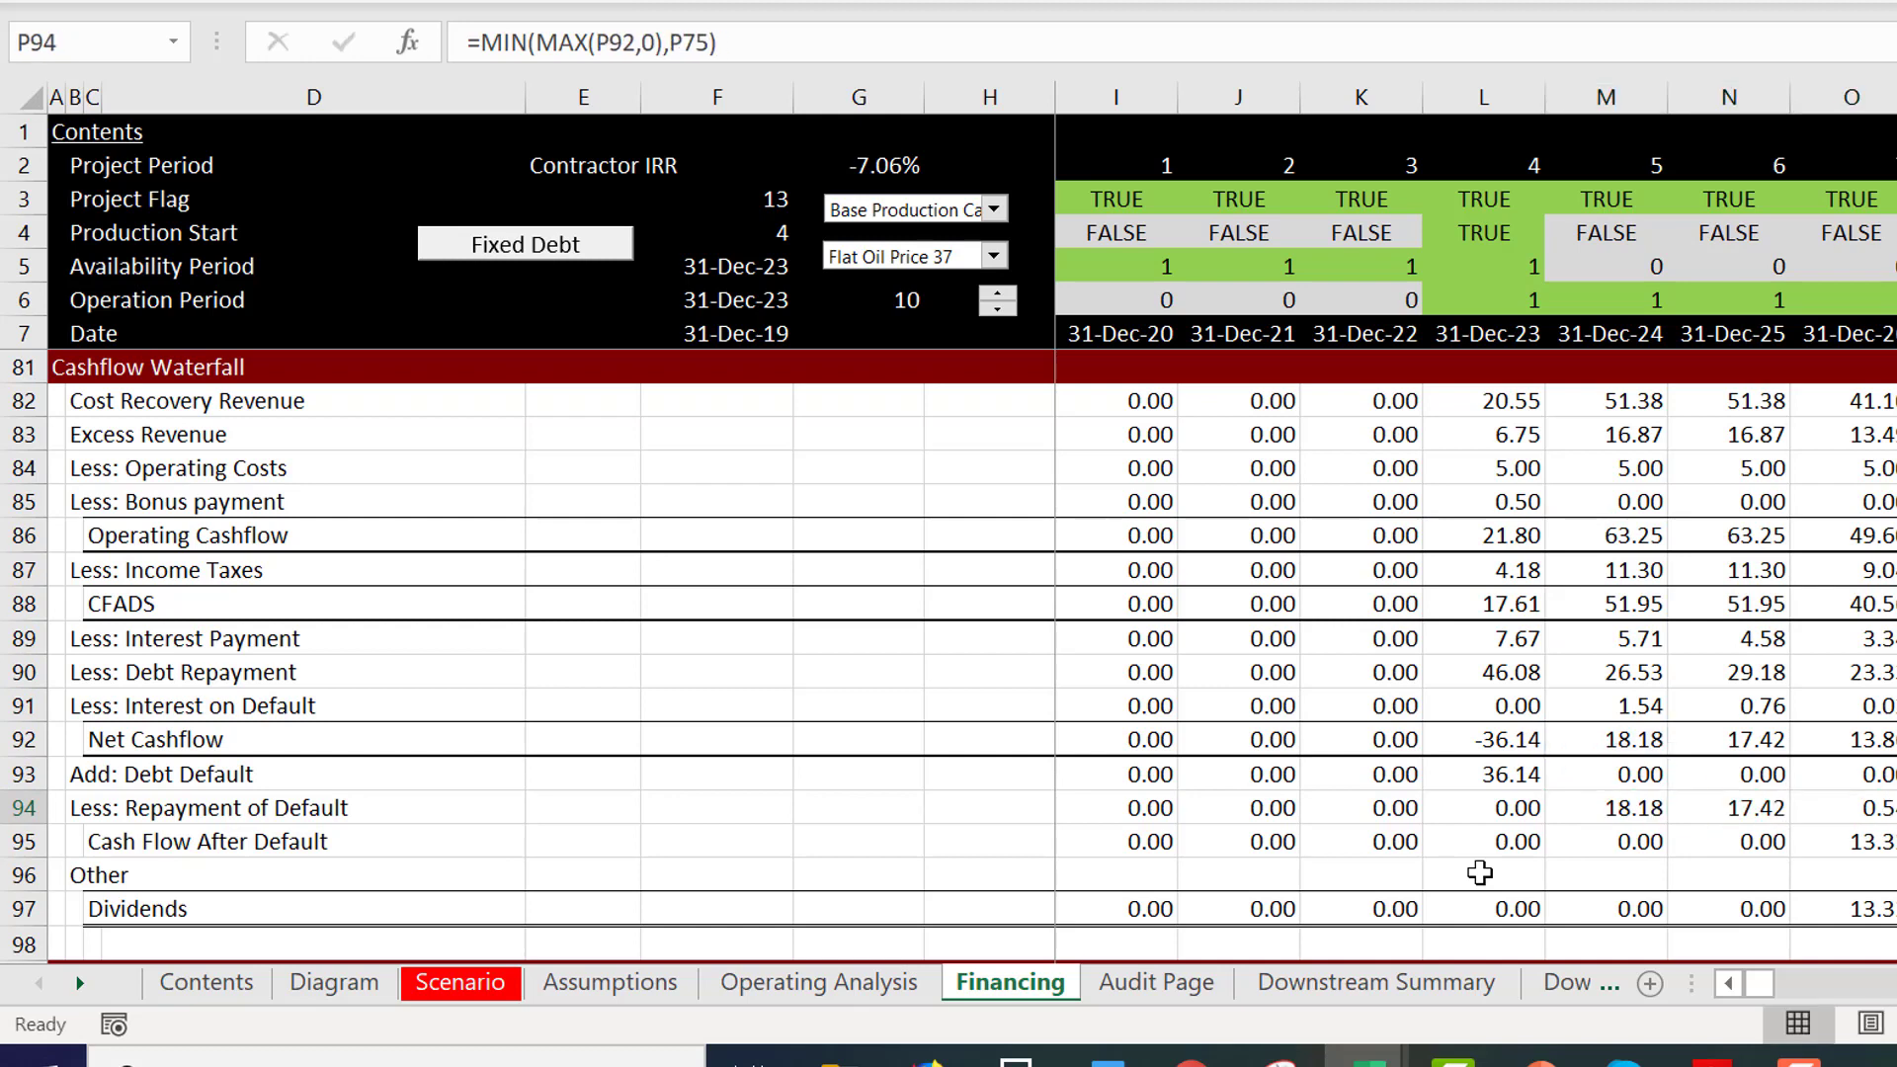
{"action": "key", "text": "F2"}
{"action": "key", "text": "Escape"}
{"action": "key", "text": "Down"}
{"action": "key", "text": "Down"}
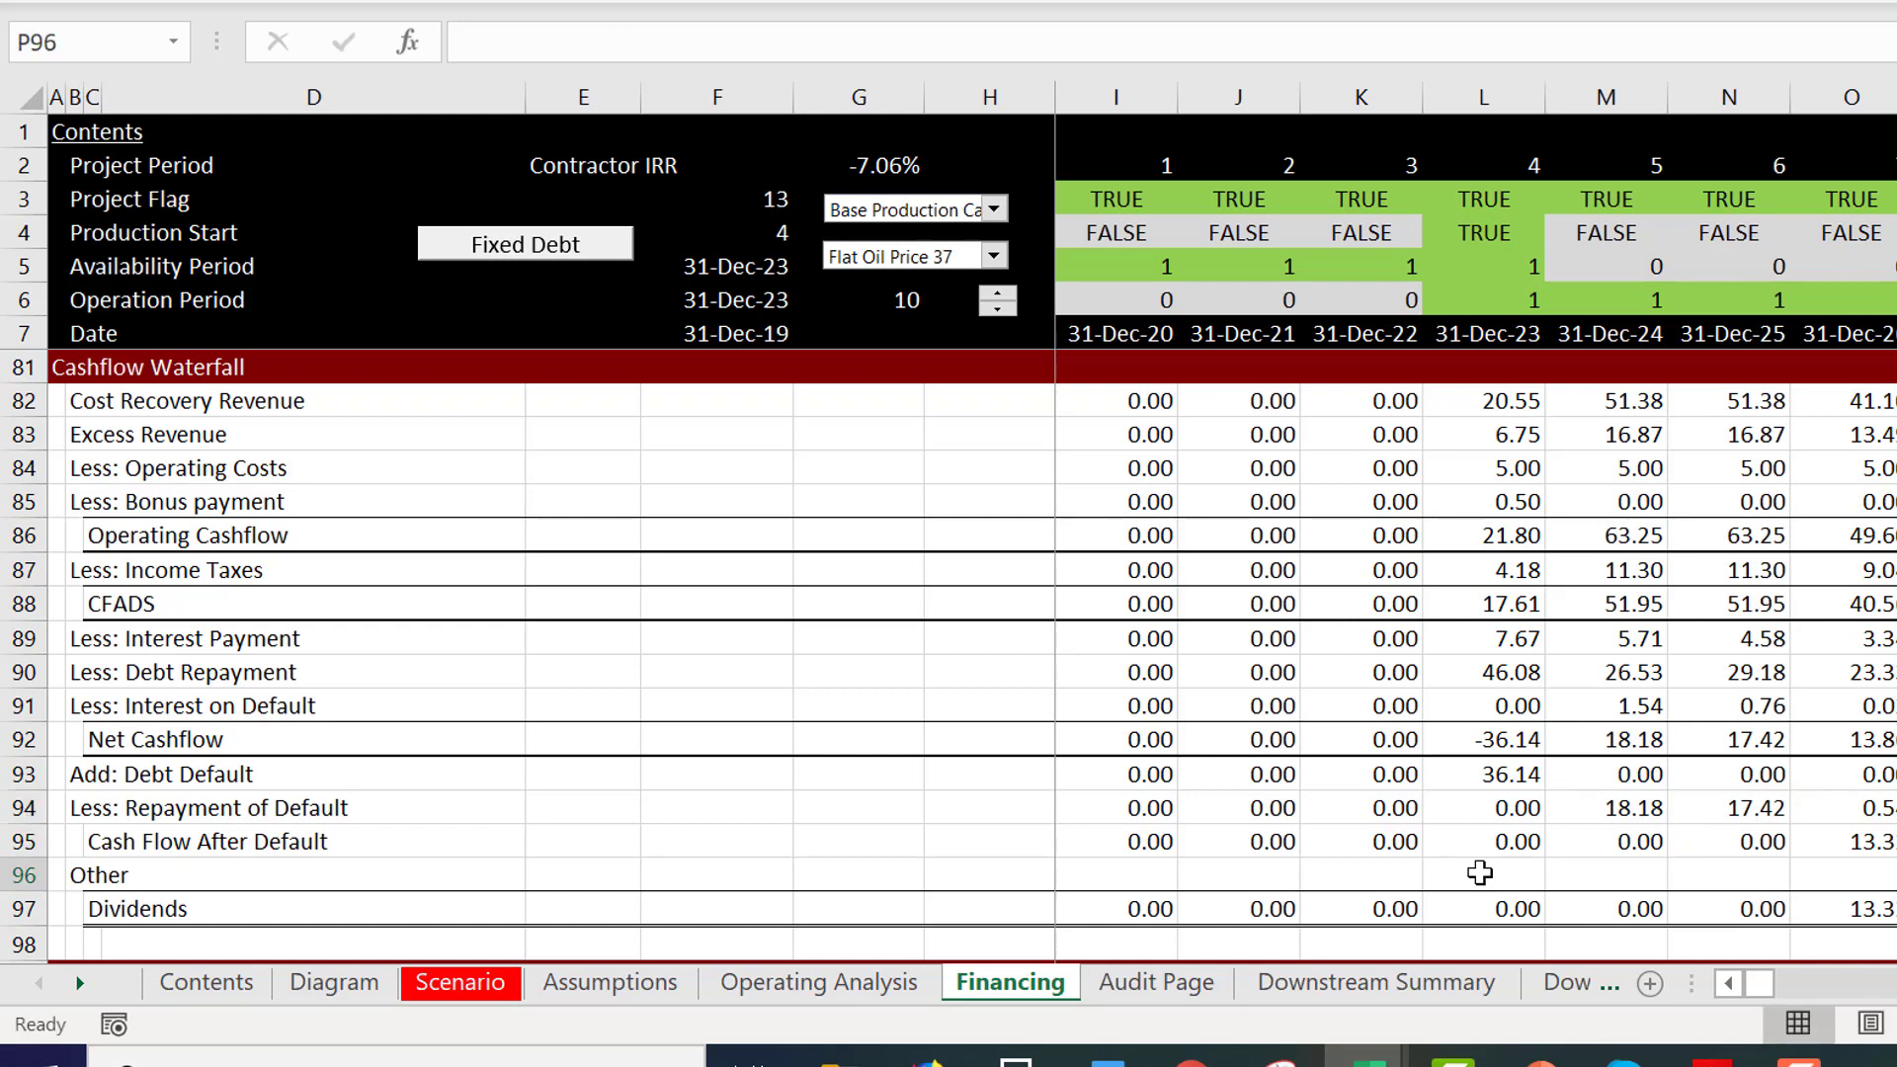
Examine the Defaulted Debt section again, including the Add: Default and Closing Balance formulas in column N.
{"action": "key", "text": "Up"}
{"action": "key", "text": "Up"}
{"action": "key", "text": "Up"}
{"action": "key", "text": "Up"}
{"action": "key", "text": "Up"}
{"action": "key", "text": "Up"}
{"action": "key", "text": "Up"}
{"action": "key", "text": "Up"}
{"action": "key", "text": "Up"}
{"action": "key", "text": "Up"}
{"action": "key", "text": "Up"}
{"action": "key", "text": "Up"}
{"action": "key", "text": "Up"}
{"action": "key", "text": "Up"}
{"action": "key", "text": "Up"}
{"action": "key", "text": "Up"}
{"action": "key", "text": "Up"}
{"action": "key", "text": "Up"}
{"action": "key", "text": "Up"}
{"action": "key", "text": "Up"}
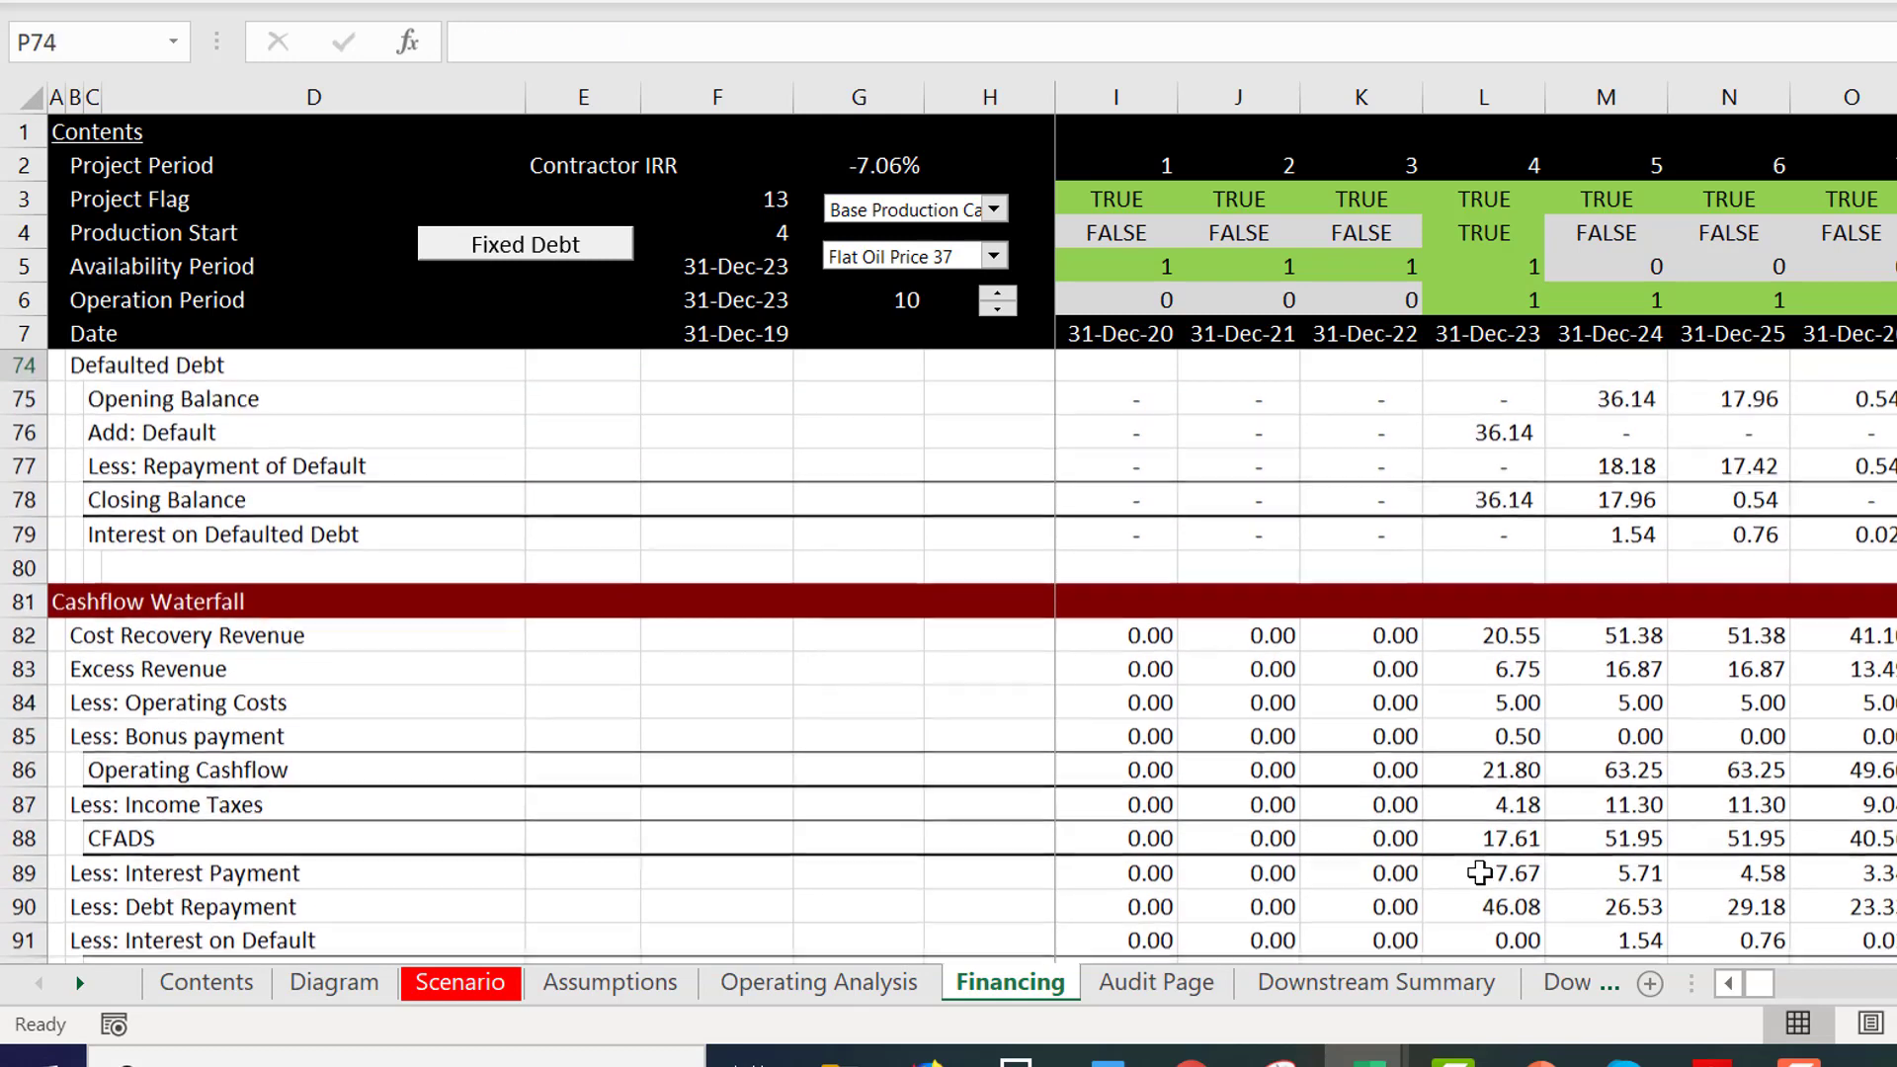
{"action": "key", "text": "Up"}
{"action": "key", "text": "Up"}
{"action": "key", "text": "Down"}
{"action": "key", "text": "Down"}
{"action": "key", "text": "Down"}
{"action": "key", "text": "Down"}
{"action": "key", "text": "Left"}
{"action": "key", "text": "Left"}
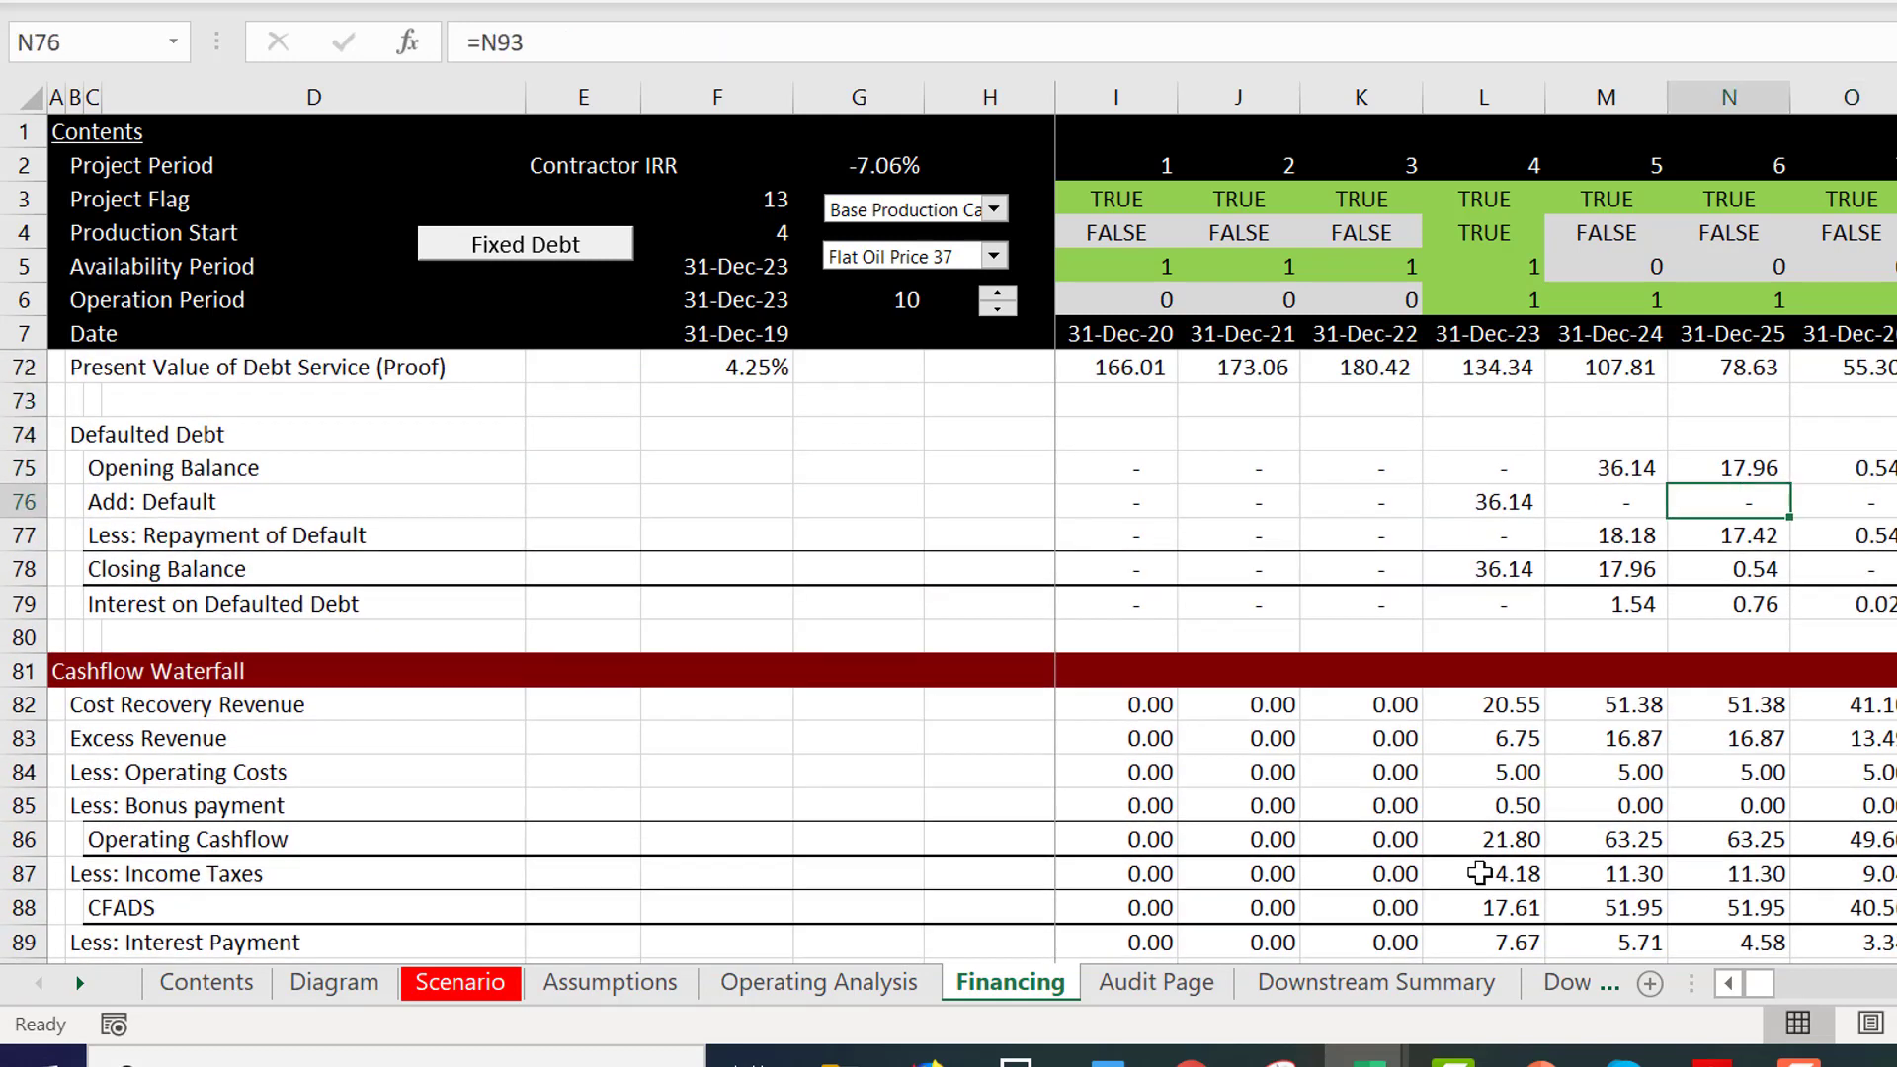
{"action": "key", "text": "Down"}
{"action": "key", "text": "Down"}
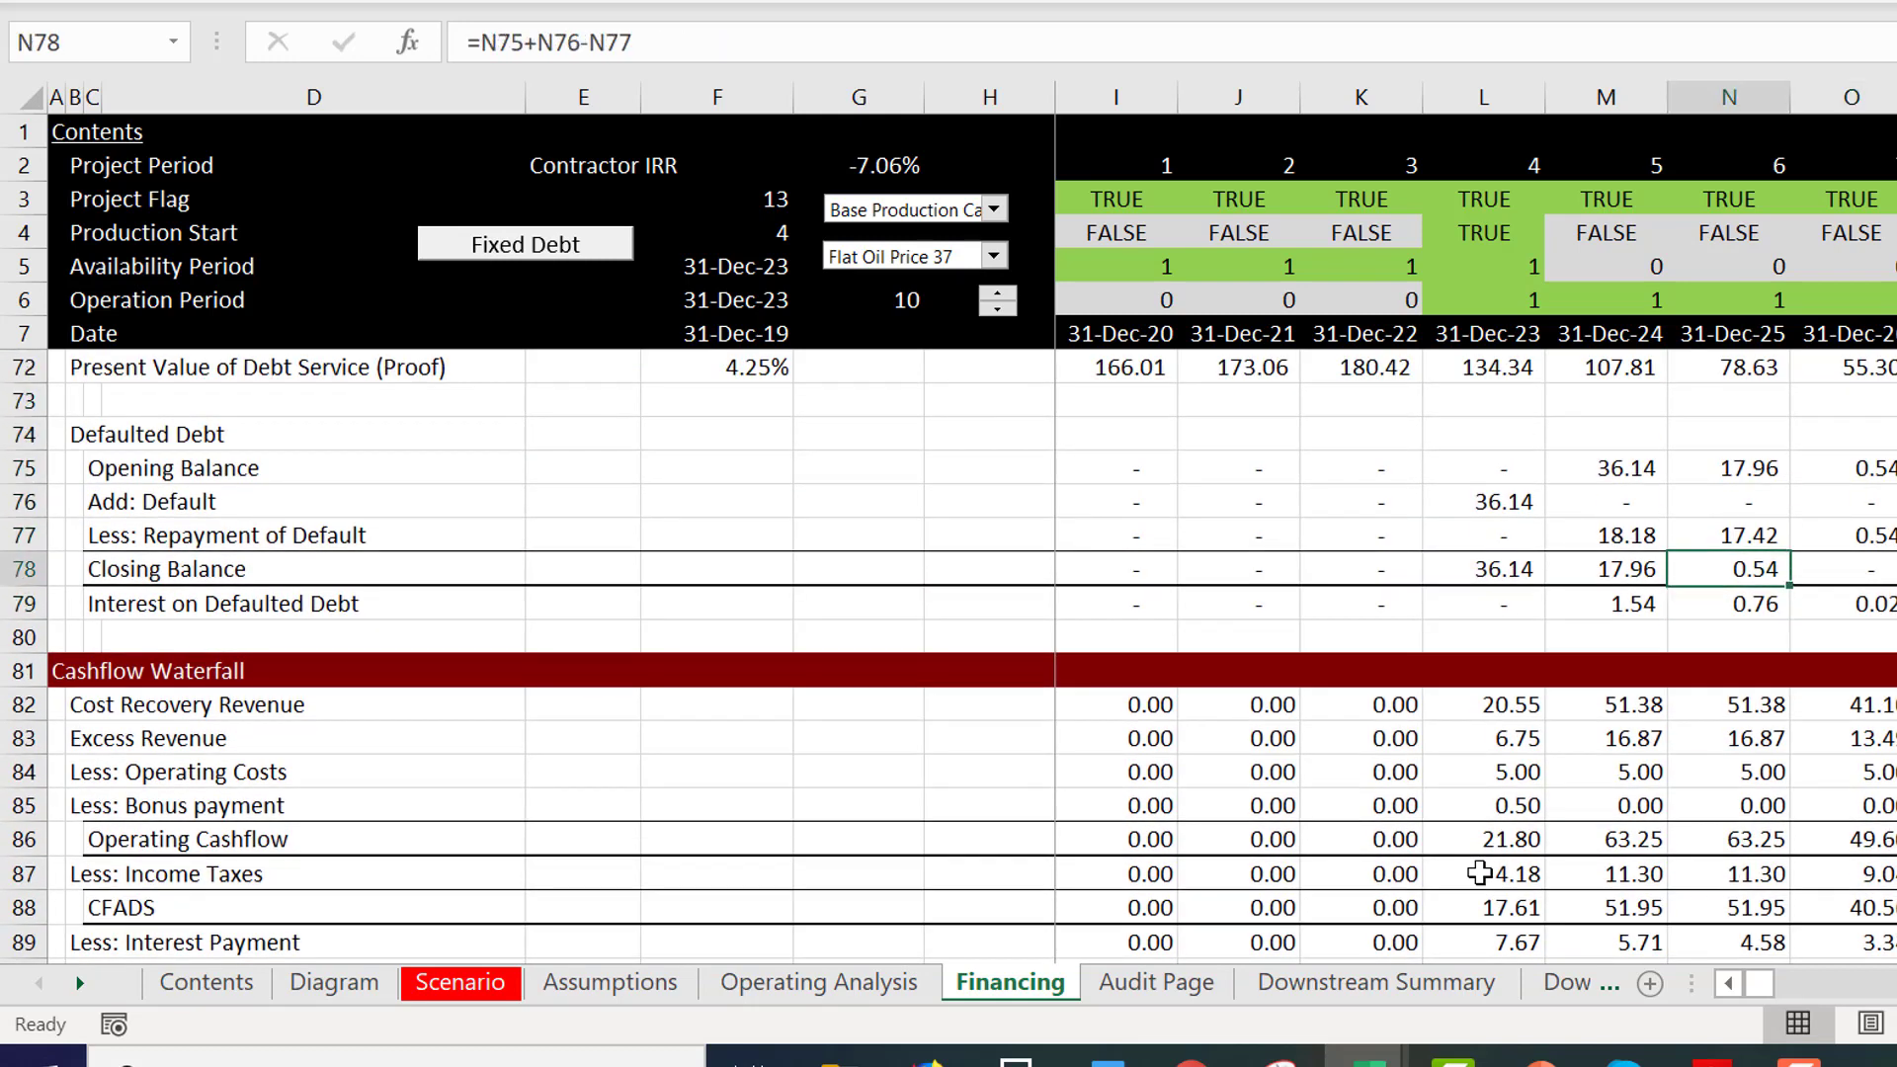
Lower the flat oil price to 17 and check the Defaulted Debt Closing Balance across the early periods.
{"action": "left_click", "coordinate": [1001, 314]}
{"action": "left_click", "coordinate": [1001, 314]}
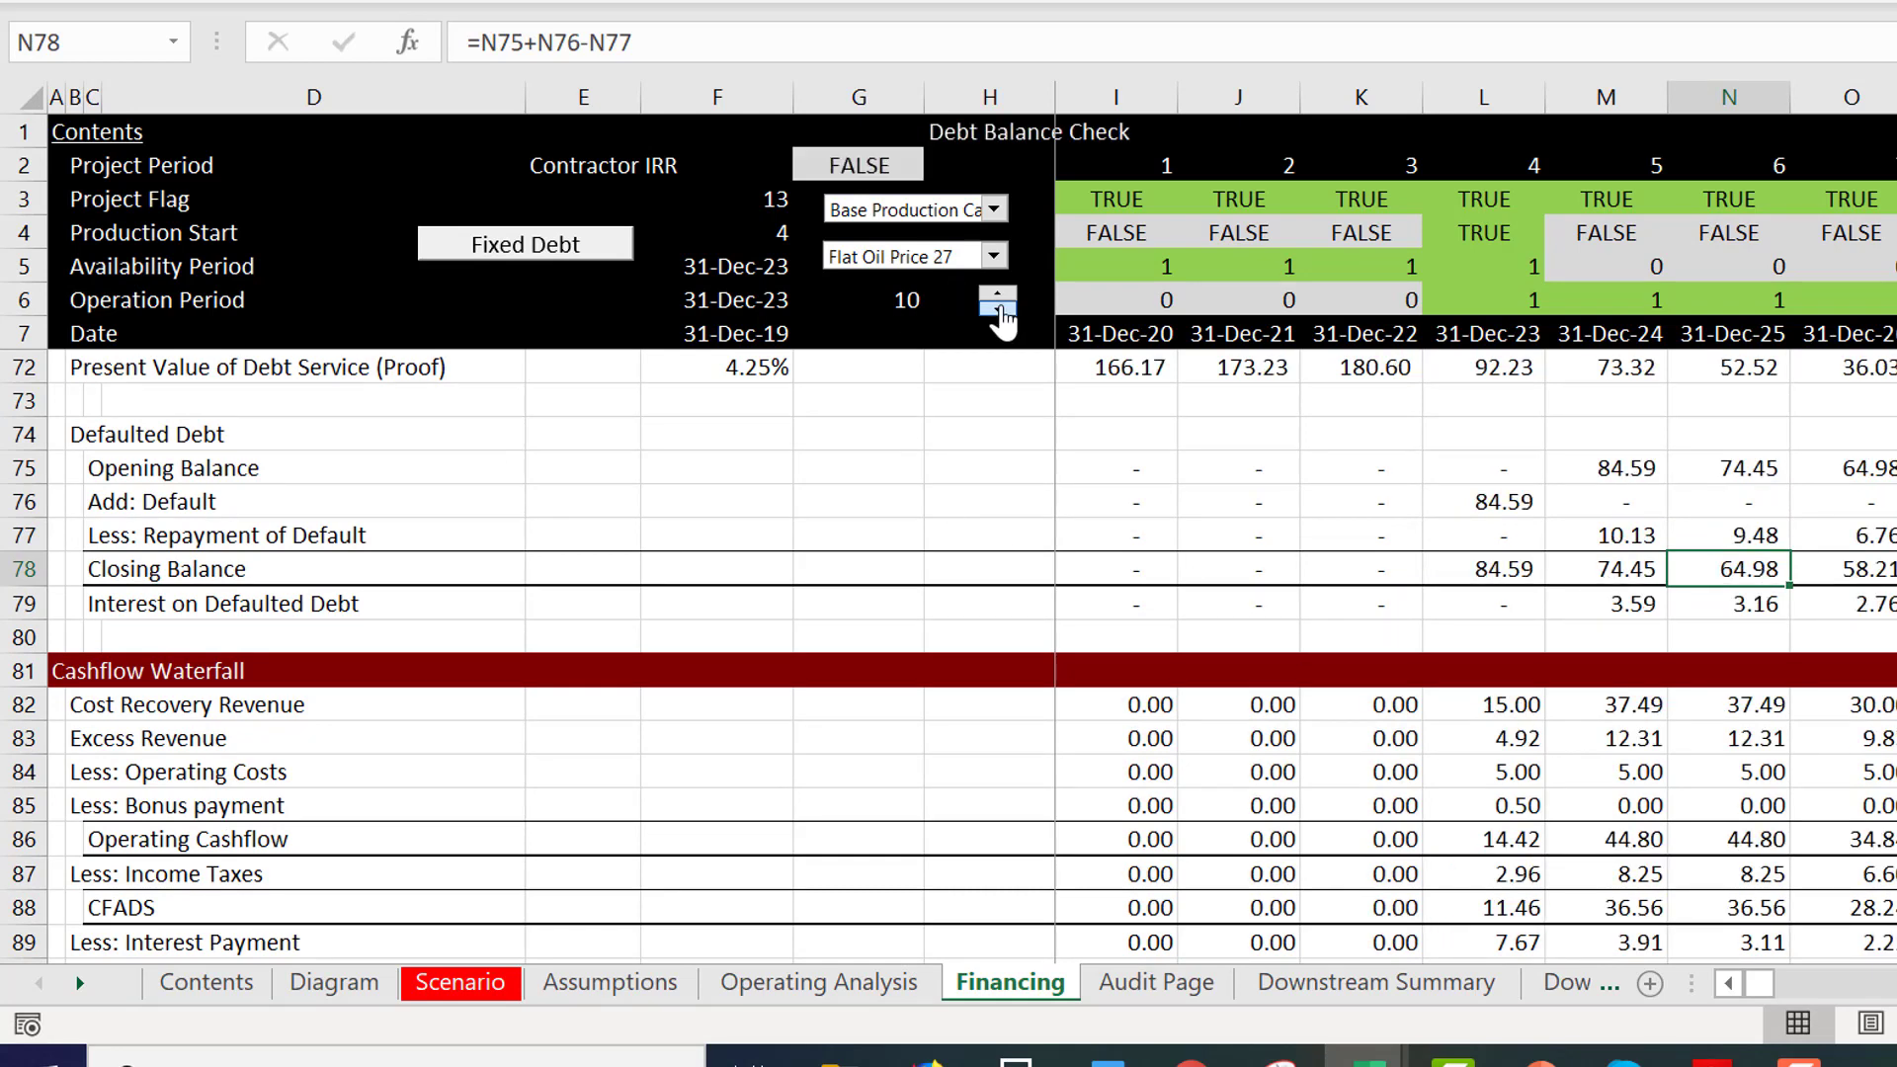
{"action": "key", "text": "Left"}
{"action": "key", "text": "Left"}
{"action": "key", "text": "Left"}
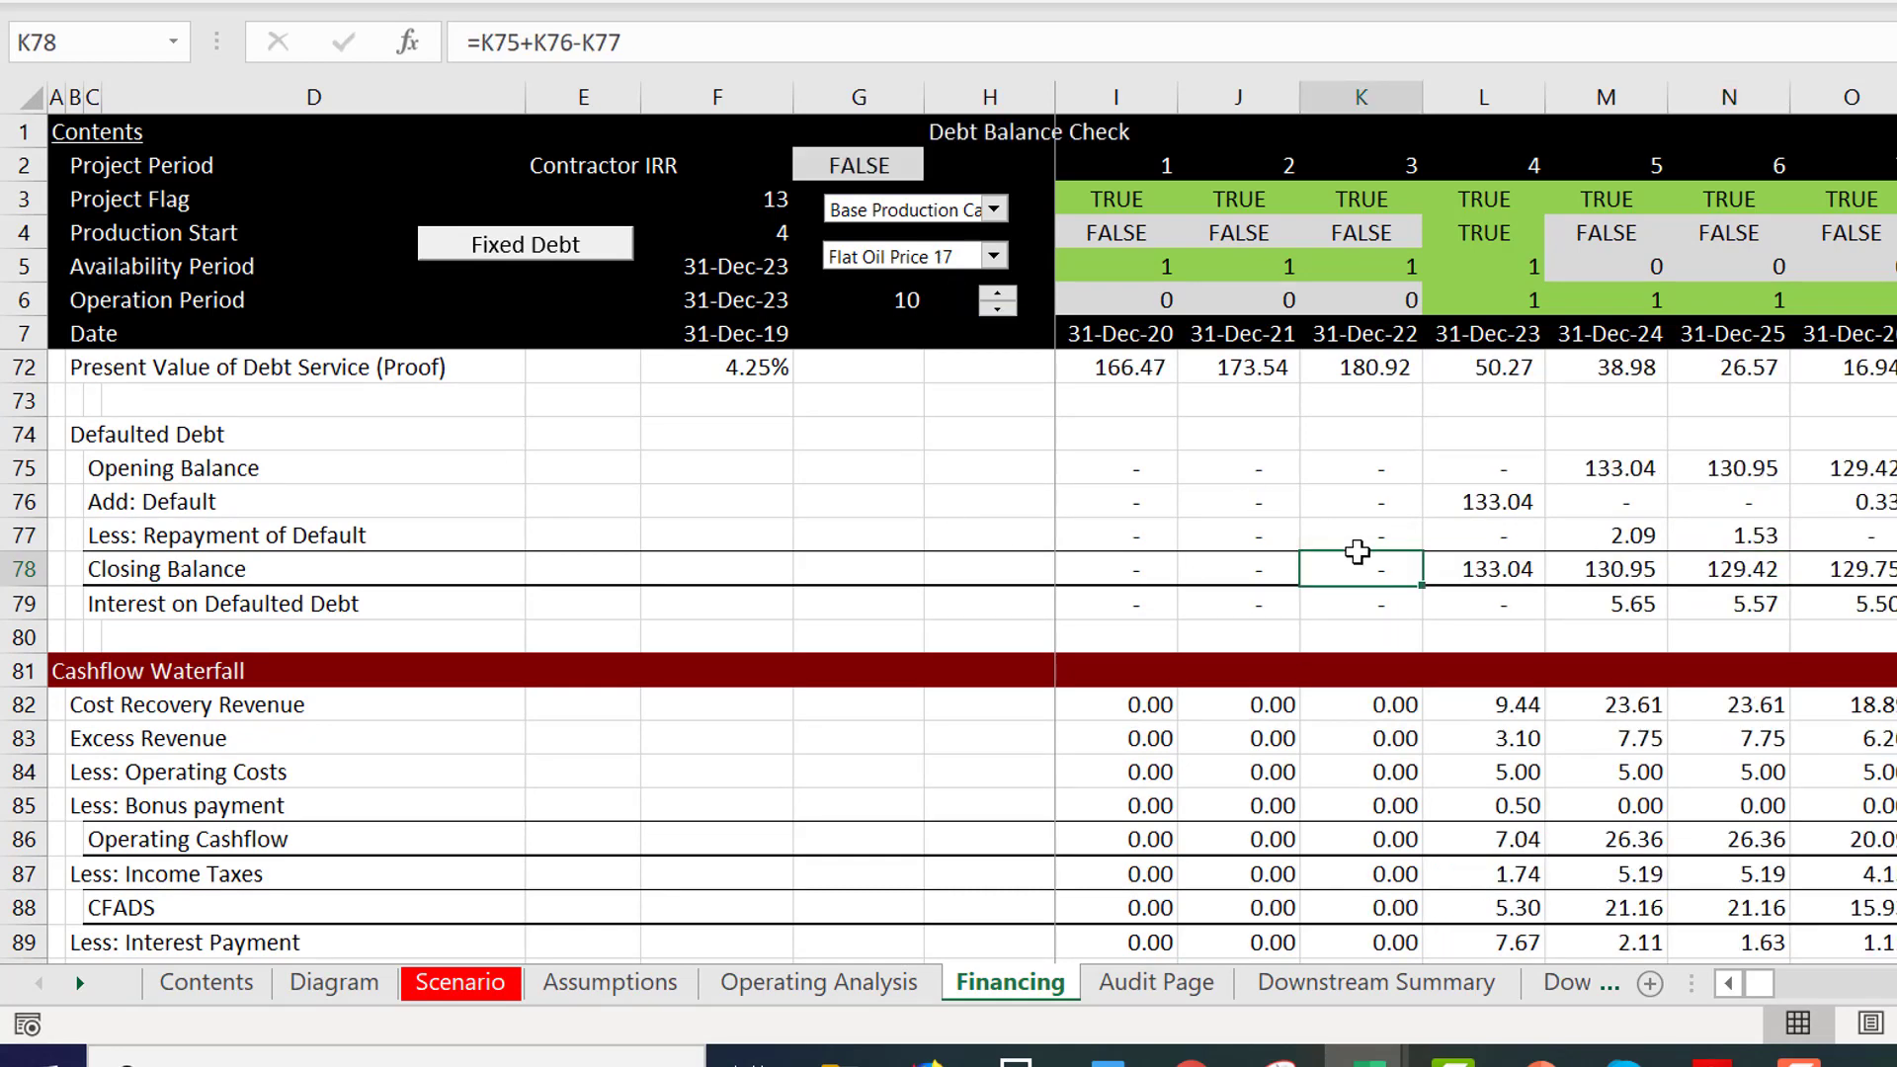
Examine the Defaulted Debt Closing Balance in row 78 across the periods out to about column AJ and back to the start.
{"action": "key", "text": "Right"}
{"action": "key", "text": "Right"}
{"action": "key", "text": "Right"}
{"action": "key", "text": "Right"}
{"action": "key", "text": "Right"}
{"action": "key", "text": "Right"}
{"action": "key", "text": "Right"}
{"action": "key", "text": "Right"}
{"action": "key", "text": "Right"}
{"action": "key", "text": "Right"}
{"action": "key", "text": "Right"}
{"action": "key", "text": "Right"}
{"action": "key", "text": "Right"}
{"action": "key", "text": "Right"}
{"action": "key", "text": "Right"}
{"action": "key", "text": "Right"}
{"action": "key", "text": "Right"}
{"action": "key", "text": "Right"}
{"action": "key", "text": "Right"}
{"action": "key", "text": "Right"}
{"action": "key", "text": "Right"}
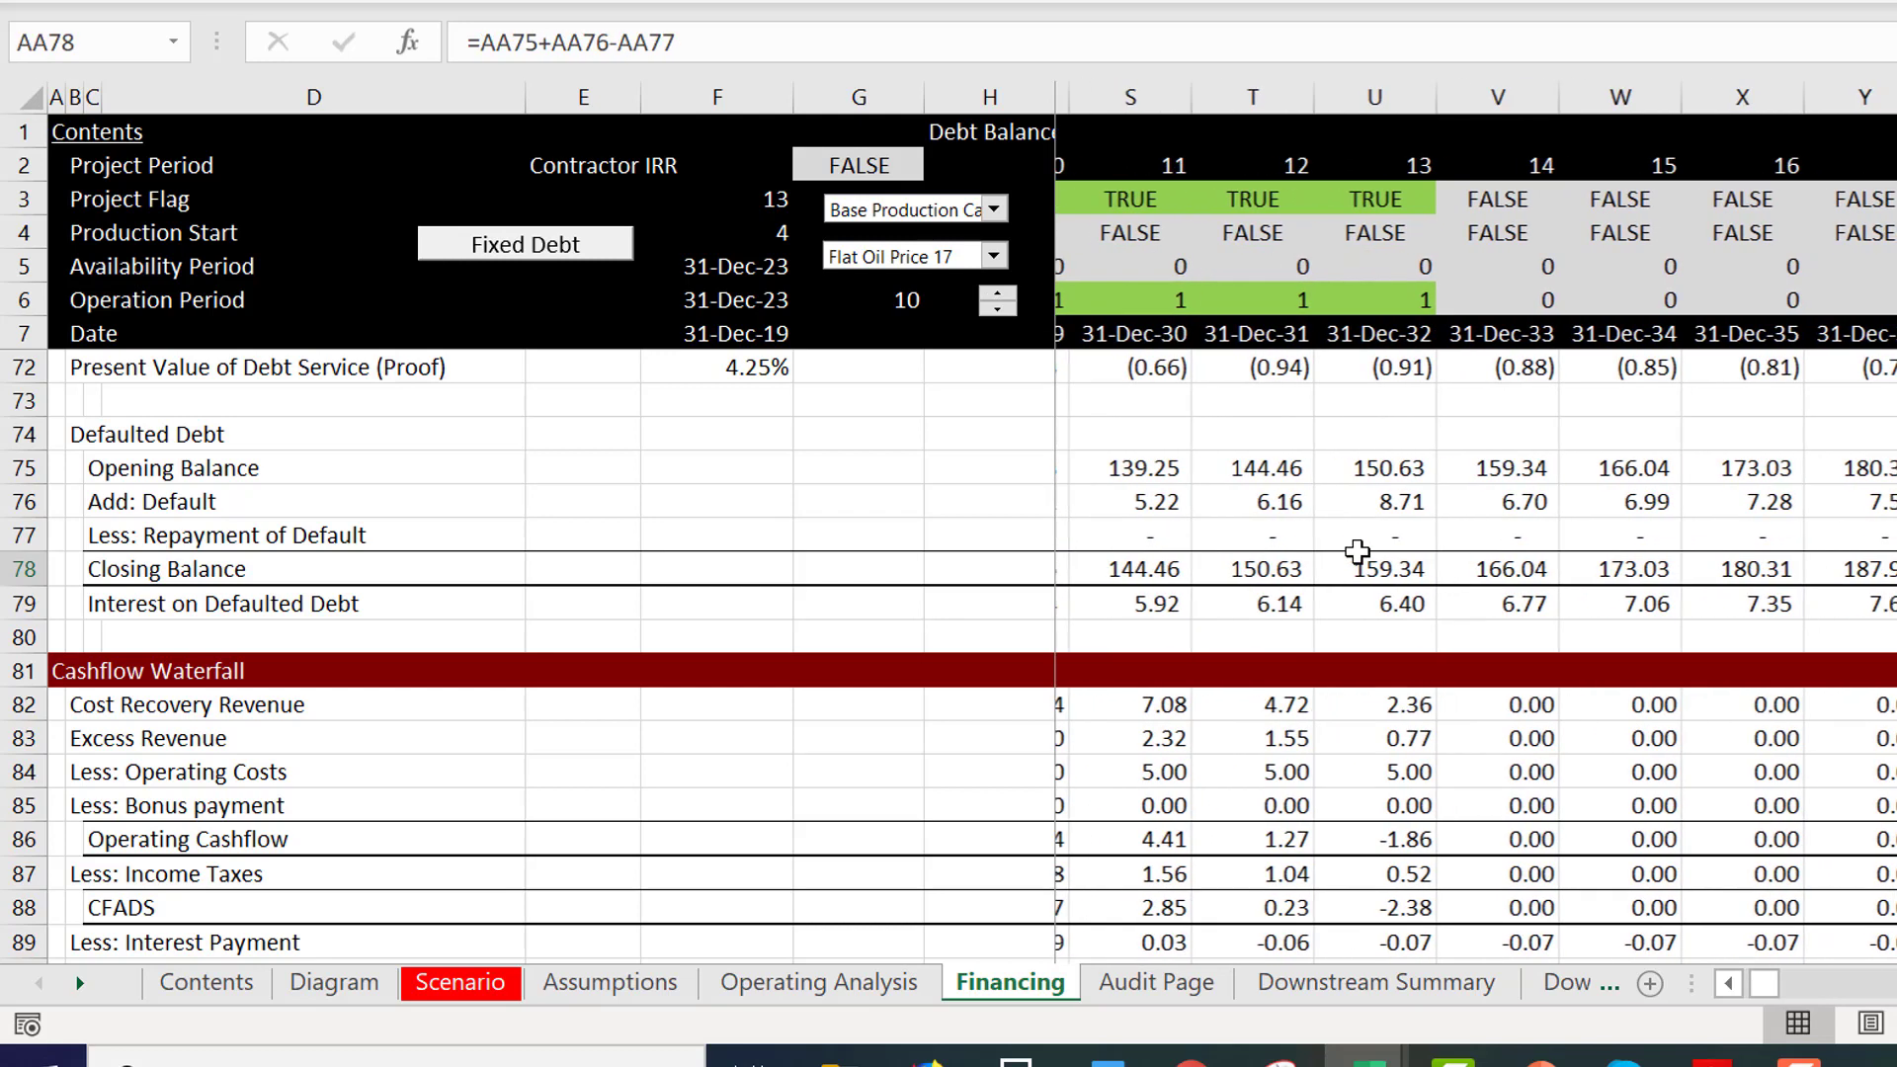
{"action": "key", "text": "Right"}
{"action": "key", "text": "Right"}
{"action": "key", "text": "Right"}
{"action": "key", "text": "Right"}
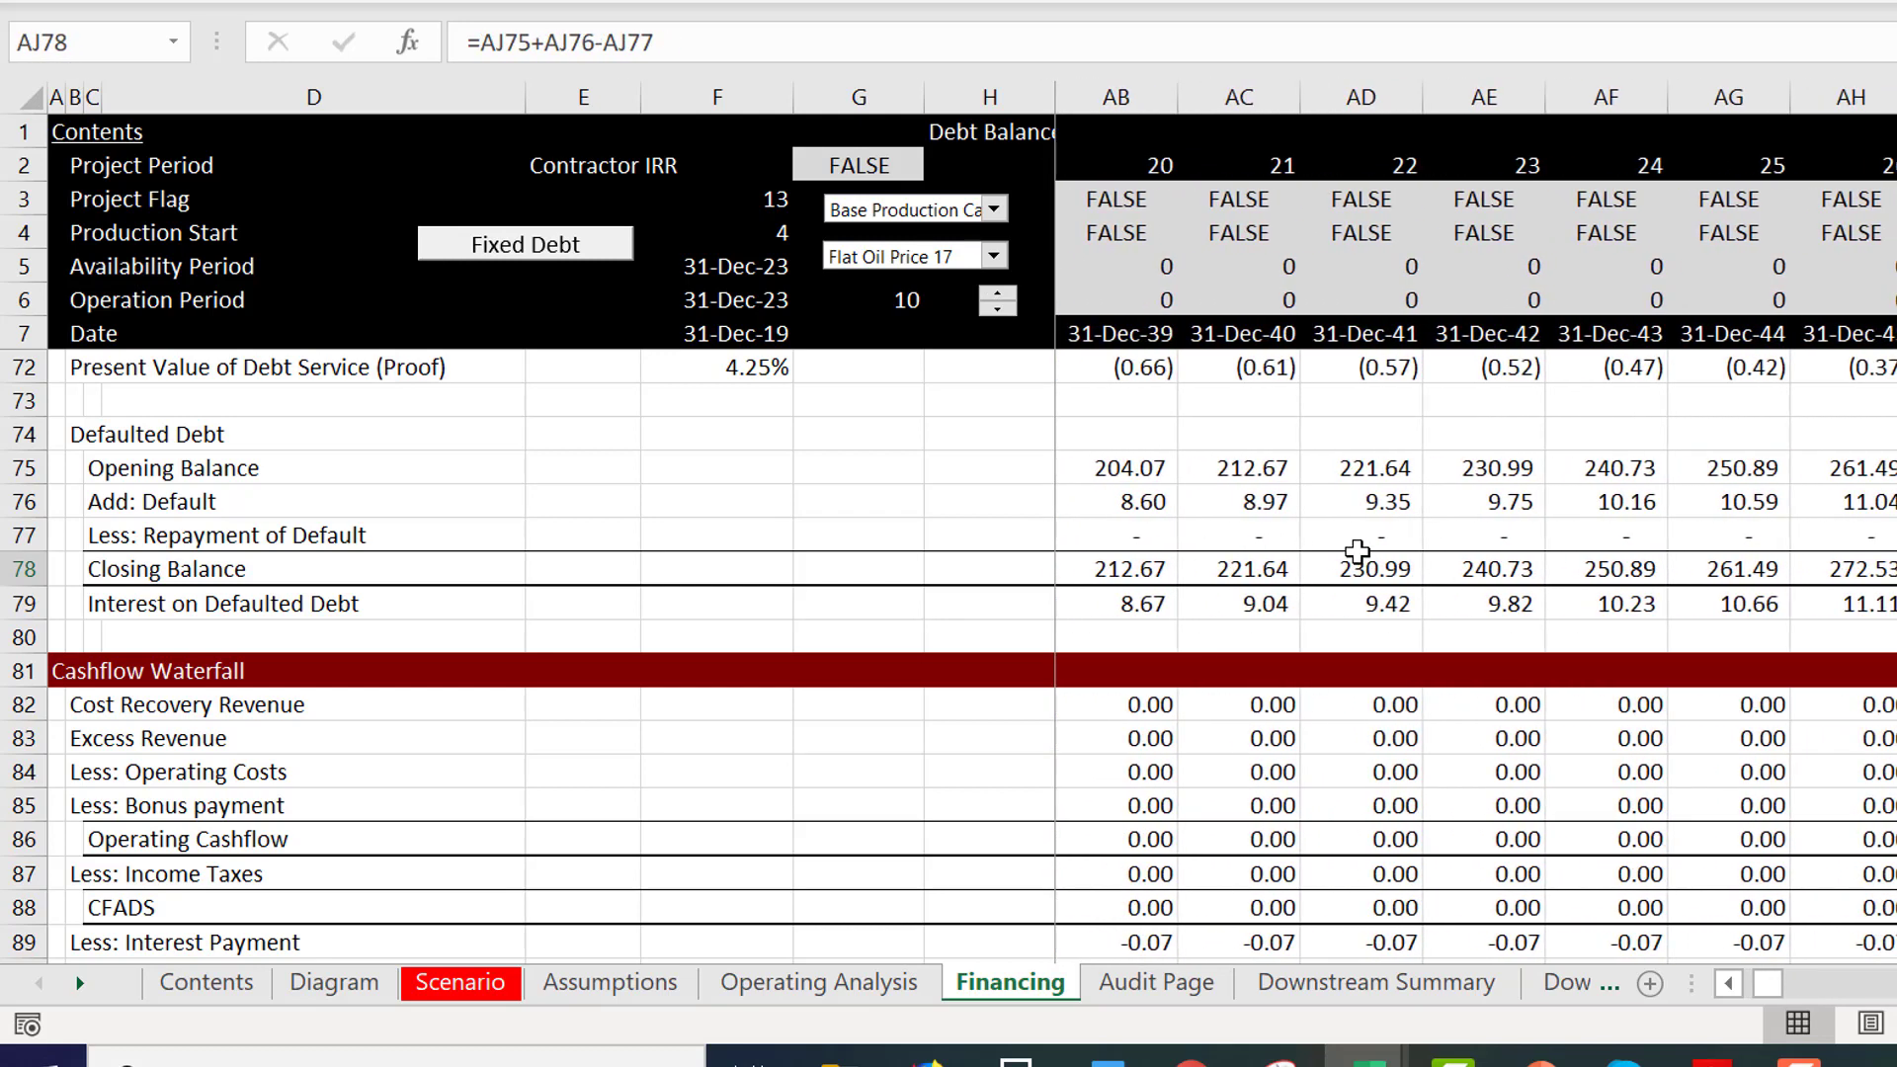
{"action": "key", "text": "Left"}
{"action": "key", "text": "Left"}
{"action": "key", "text": "Left"}
{"action": "key", "text": "Left"}
{"action": "key", "text": "Left"}
{"action": "key", "text": "Left"}
{"action": "key", "text": "Left"}
{"action": "key", "text": "Left"}
{"action": "key", "text": "Left"}
{"action": "key", "text": "Left"}
{"action": "key", "text": "Left"}
{"action": "key", "text": "Left"}
{"action": "key", "text": "Left"}
{"action": "key", "text": "Left"}
{"action": "key", "text": "Left"}
{"action": "key", "text": "Left"}
{"action": "key", "text": "Left"}
{"action": "key", "text": "Left"}
{"action": "key", "text": "Left"}
{"action": "key", "text": "Left"}
{"action": "key", "text": "Left"}
{"action": "key", "text": "Left"}
{"action": "key", "text": "Left"}
{"action": "key", "text": "Left"}
{"action": "key", "text": "Left"}
{"action": "key", "text": "Left"}
{"action": "key", "text": "Left"}
{"action": "key", "text": "Left"}
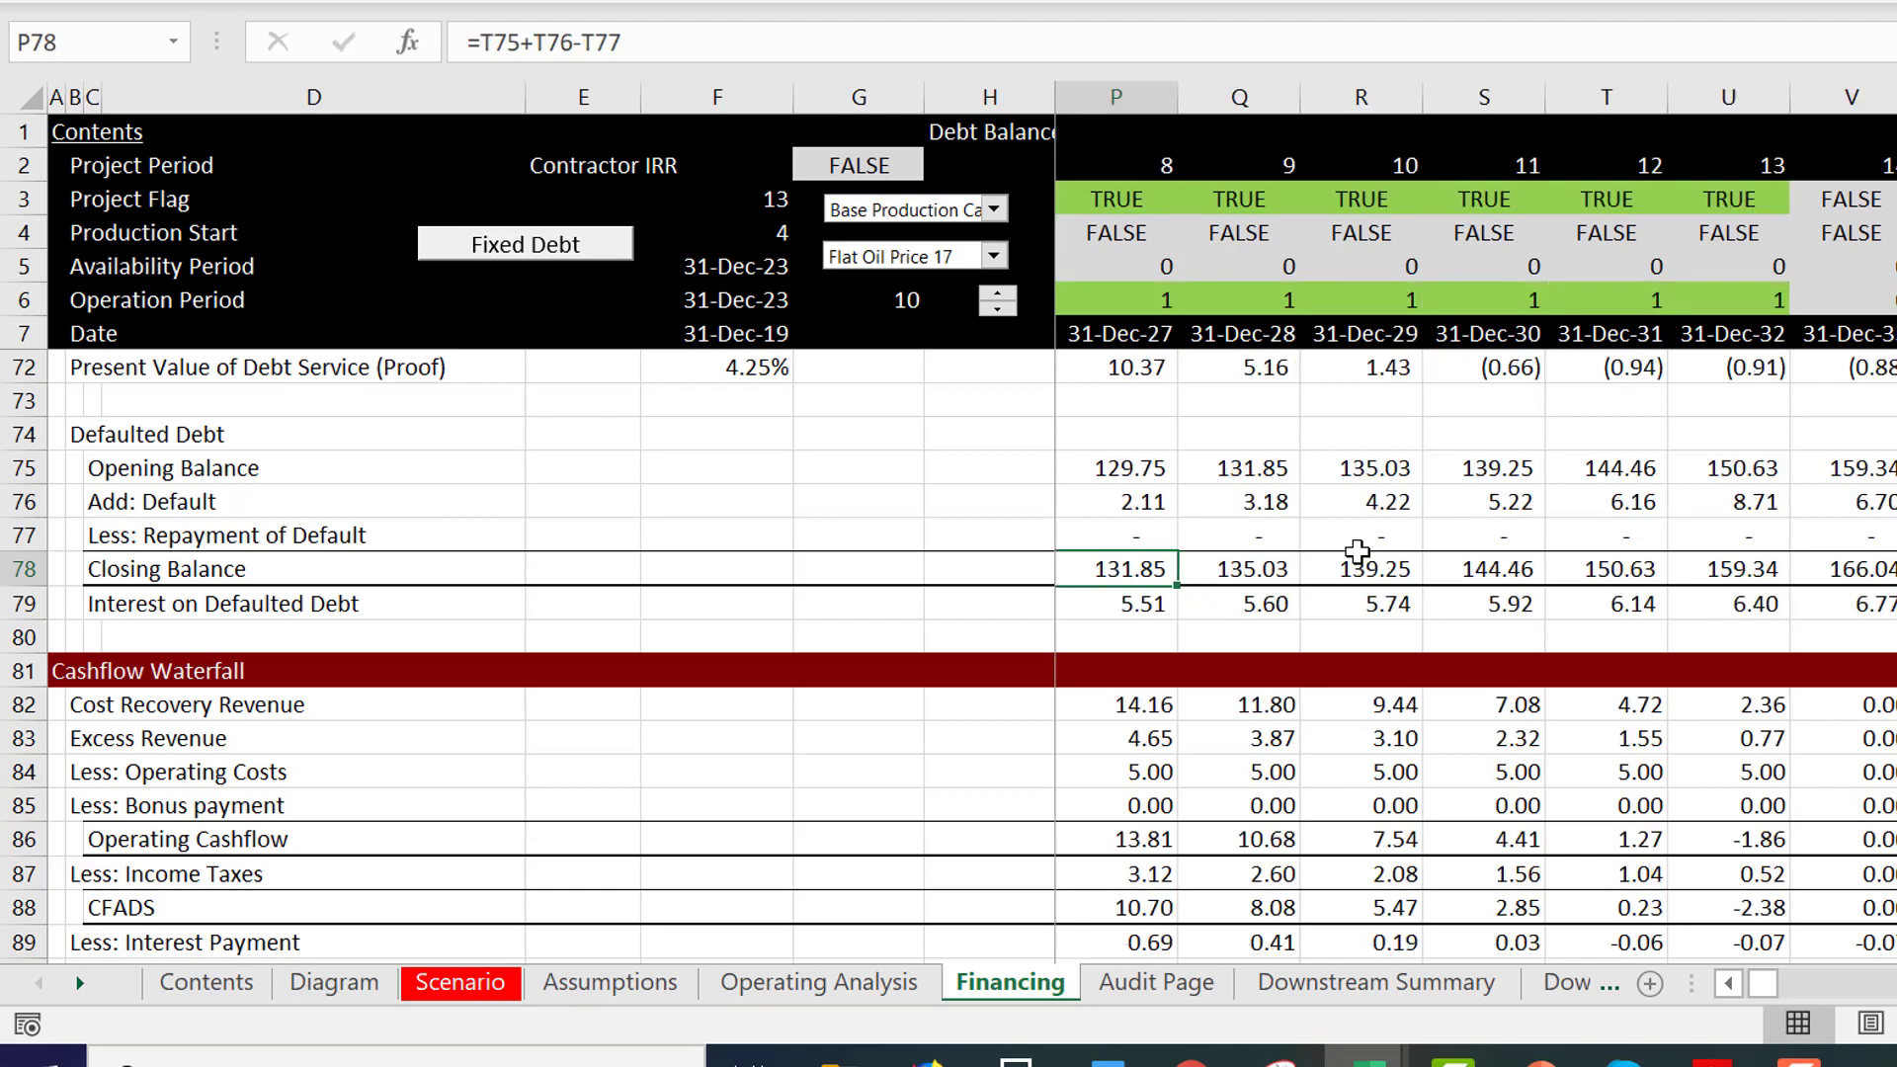
{"action": "key", "text": "Left"}
{"action": "key", "text": "Left"}
{"action": "key", "text": "Left"}
{"action": "key", "text": "Left"}
{"action": "key", "text": "Left"}
{"action": "key", "text": "Left"}
{"action": "key", "text": "Left"}
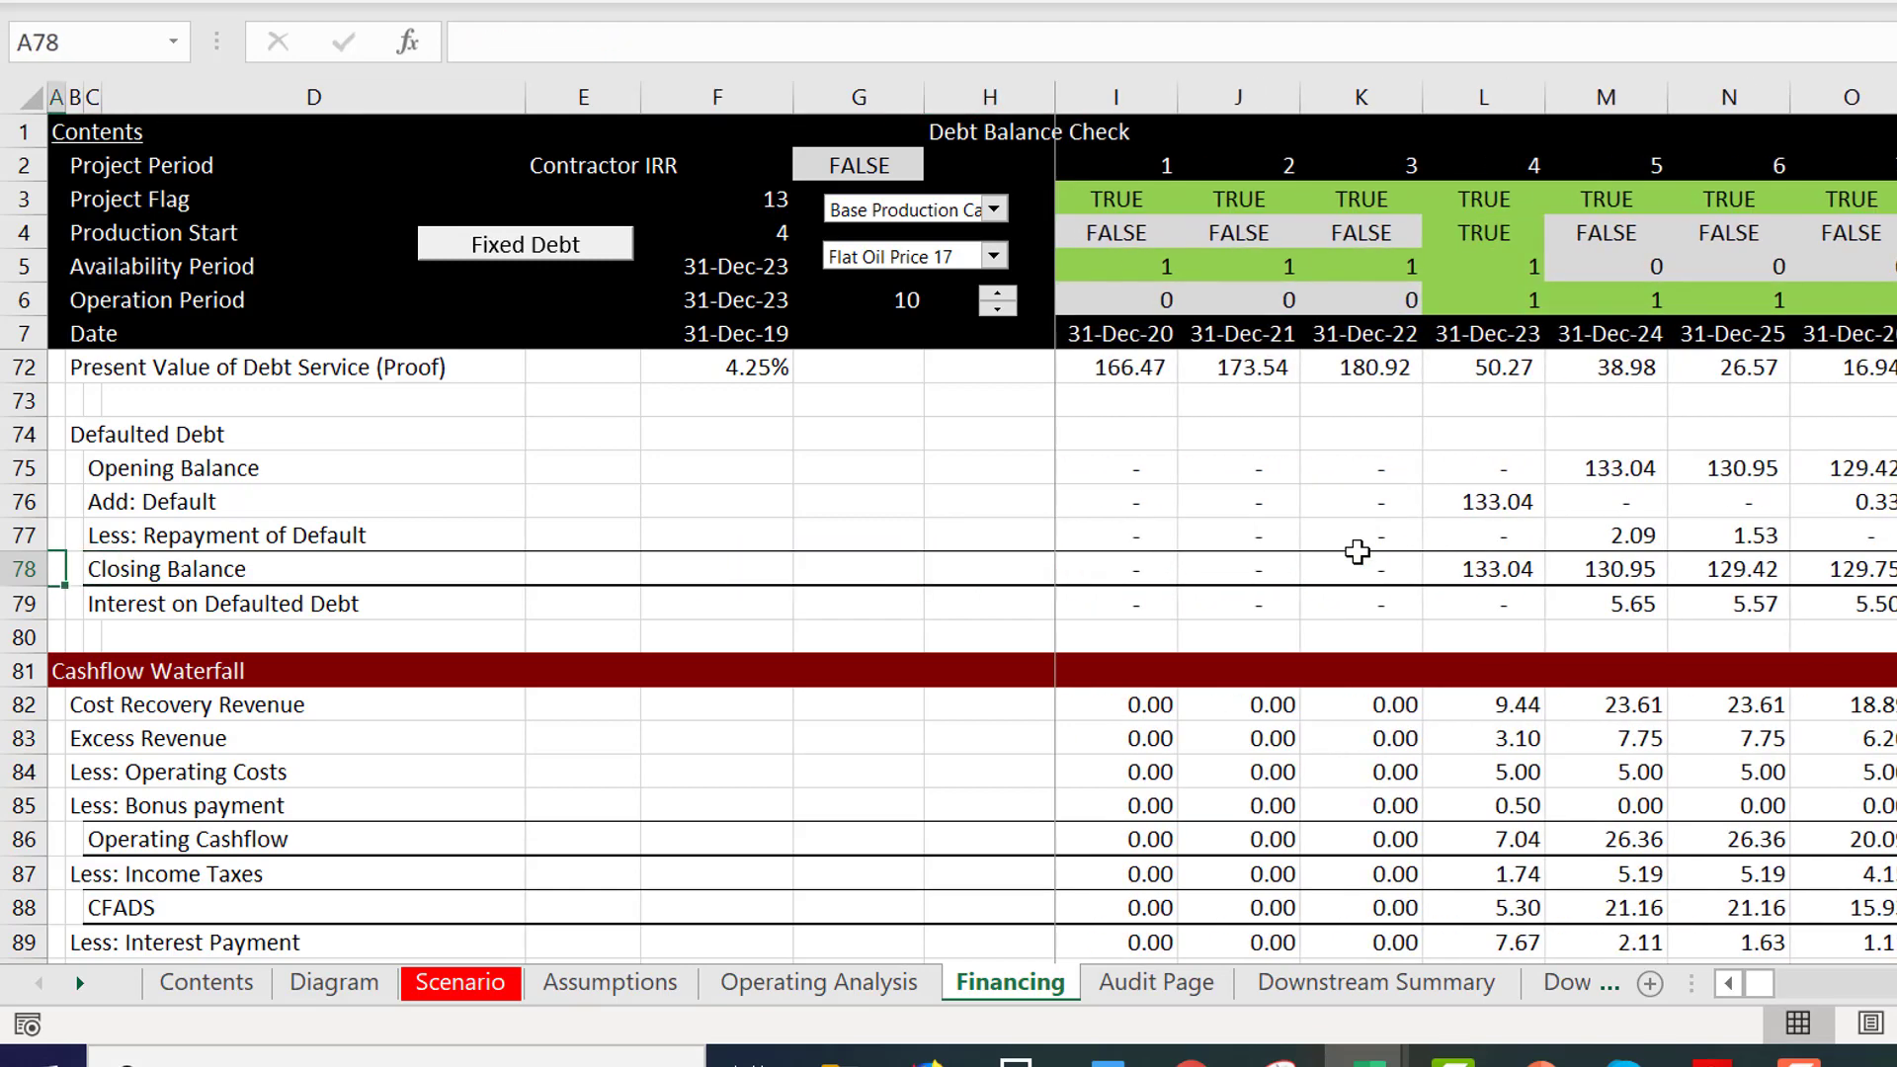
Review the Cashflow Waterfall from Cost Recovery Revenue through Net Cashflow and Debt Default down to Dividends.
{"action": "key", "text": "Down"}
{"action": "key", "text": "Down"}
{"action": "key", "text": "Down"}
{"action": "key", "text": "Down"}
{"action": "key", "text": "Down"}
{"action": "key", "text": "Down"}
{"action": "key", "text": "Down"}
{"action": "key", "text": "Down"}
{"action": "key", "text": "Down"}
{"action": "key", "text": "Down"}
{"action": "key", "text": "Down"}
{"action": "key", "text": "Down"}
{"action": "key", "text": "Down"}
{"action": "key", "text": "Down"}
{"action": "key", "text": "Down"}
{"action": "key", "text": "Down"}
{"action": "key", "text": "Down"}
{"action": "key", "text": "Down"}
{"action": "key", "text": "Down"}
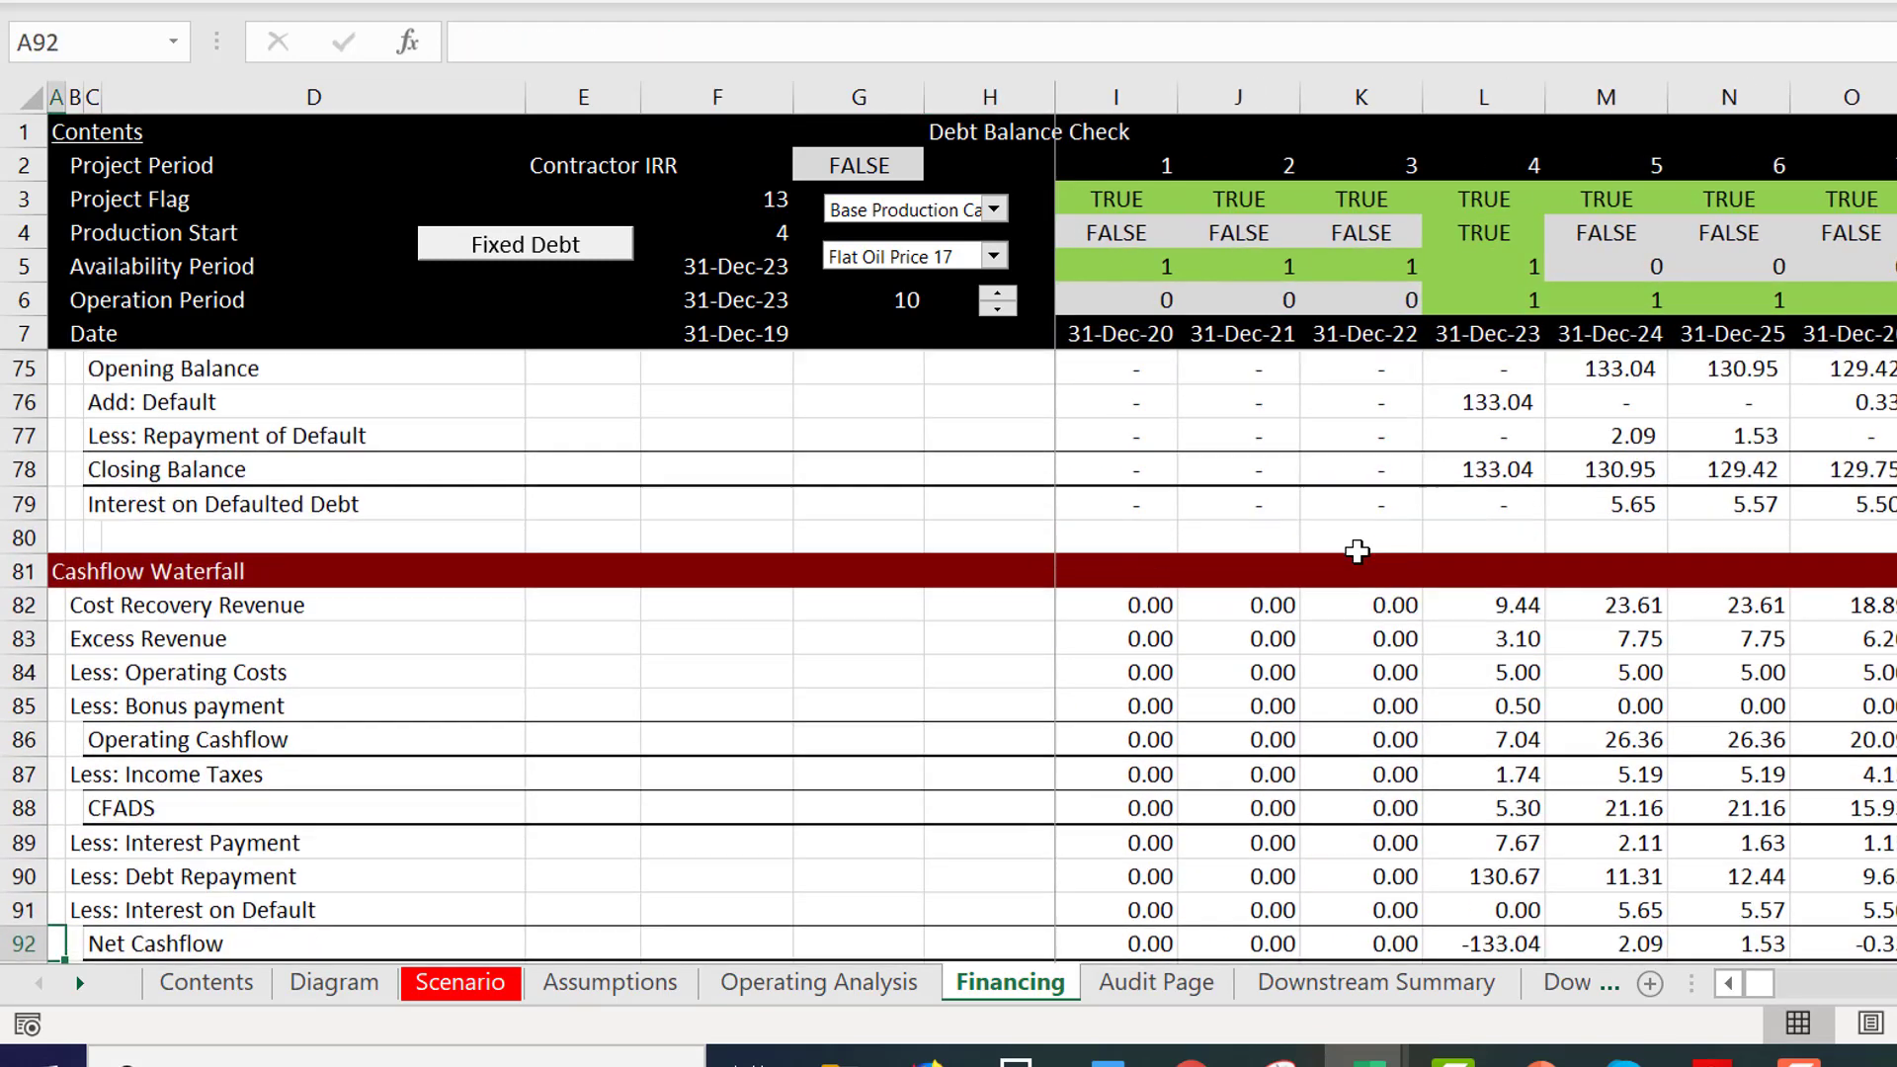
{"action": "key", "text": "Down"}
{"action": "key", "text": "Down"}
{"action": "key", "text": "Down"}
{"action": "key", "text": "Down"}
{"action": "key", "text": "Down"}
{"action": "key", "text": "Down"}
{"action": "key", "text": "Down"}
{"action": "key", "text": "Down"}
{"action": "key", "text": "Down"}
{"action": "key", "text": "Down"}
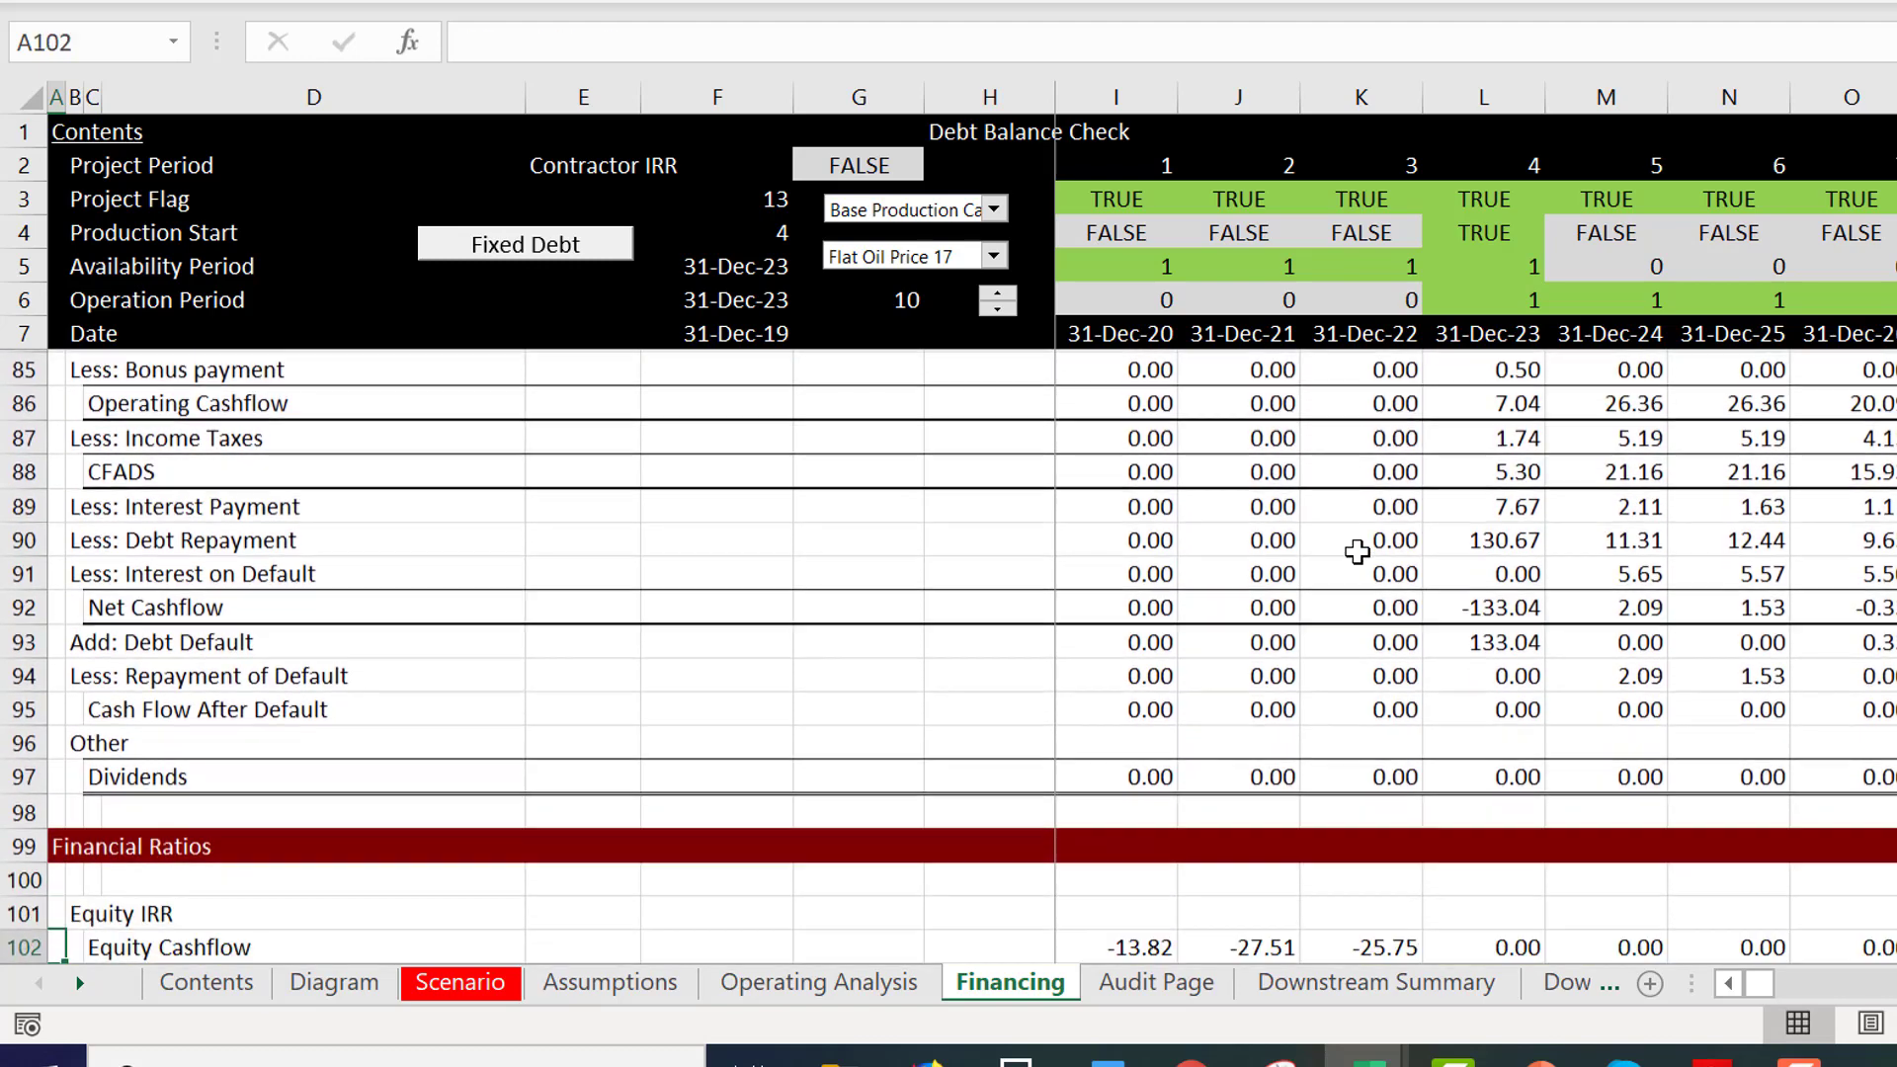
Review the Financial Ratios section, including Equity IRR, DSCR, FLCR and LLCR, and the CFADS versus Debt Service chart.
{"action": "key", "text": "Down"}
{"action": "key", "text": "Down"}
{"action": "key", "text": "Down"}
{"action": "key", "text": "Down"}
{"action": "key", "text": "Down"}
{"action": "key", "text": "Down"}
{"action": "key", "text": "Down"}
{"action": "key", "text": "Down"}
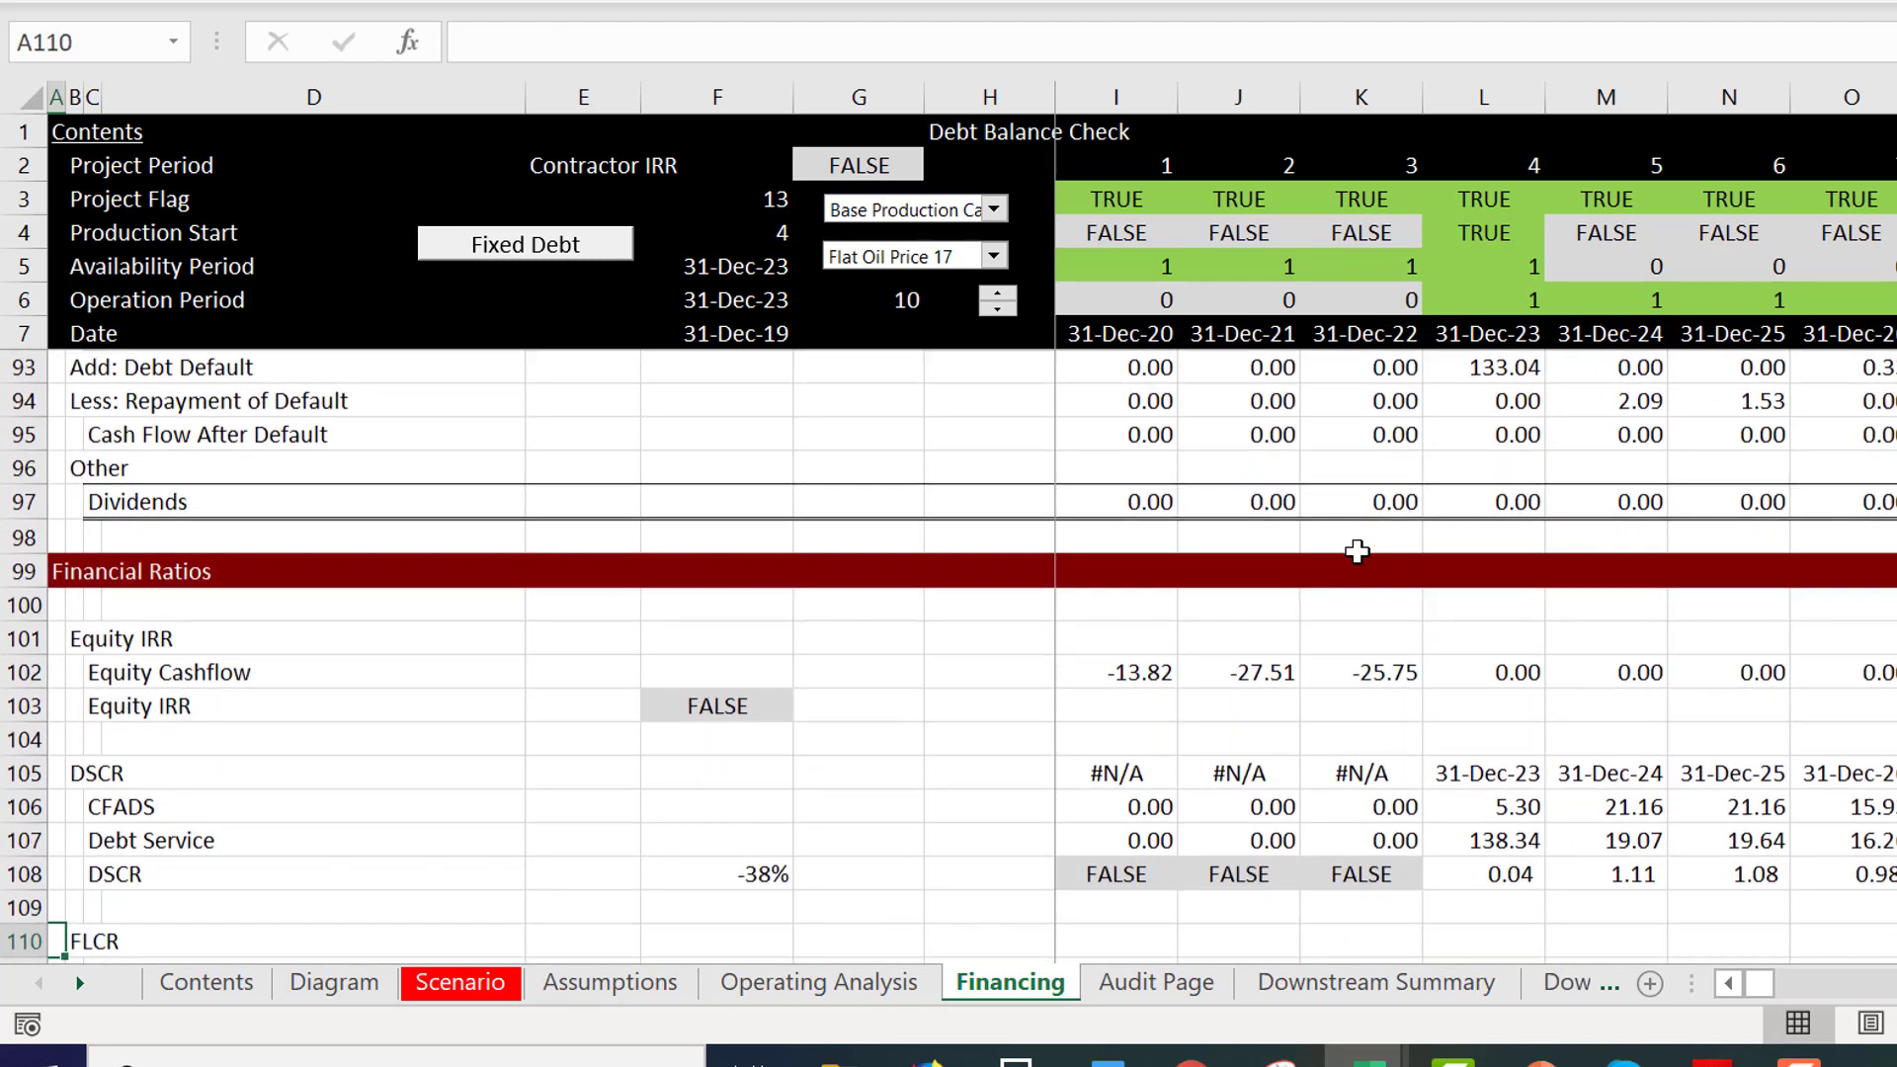
{"action": "key", "text": "Down"}
{"action": "key", "text": "Down"}
{"action": "key", "text": "Down"}
{"action": "key", "text": "Down"}
{"action": "key", "text": "Down"}
{"action": "key", "text": "Down"}
{"action": "key", "text": "Down"}
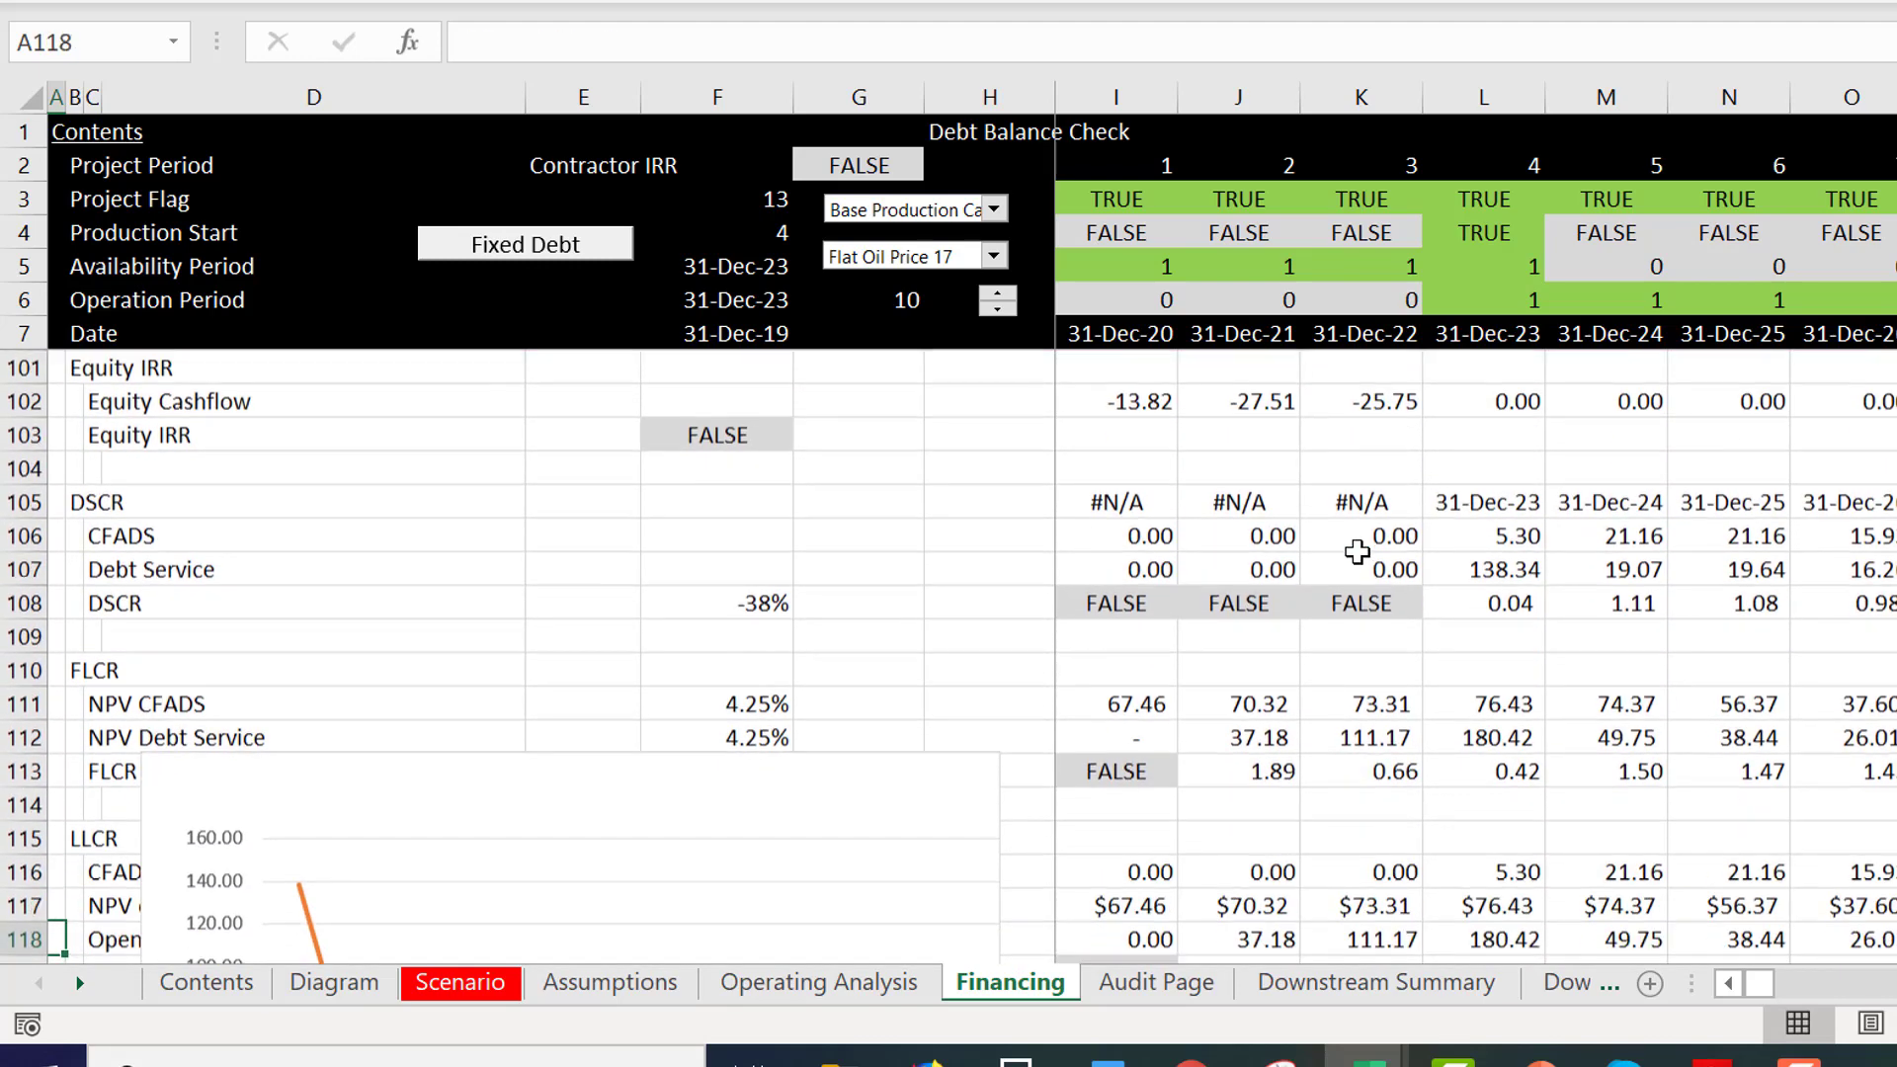
{"action": "key", "text": "Down"}
{"action": "key", "text": "Down"}
{"action": "key", "text": "Down"}
{"action": "key", "text": "Down"}
{"action": "key", "text": "Down"}
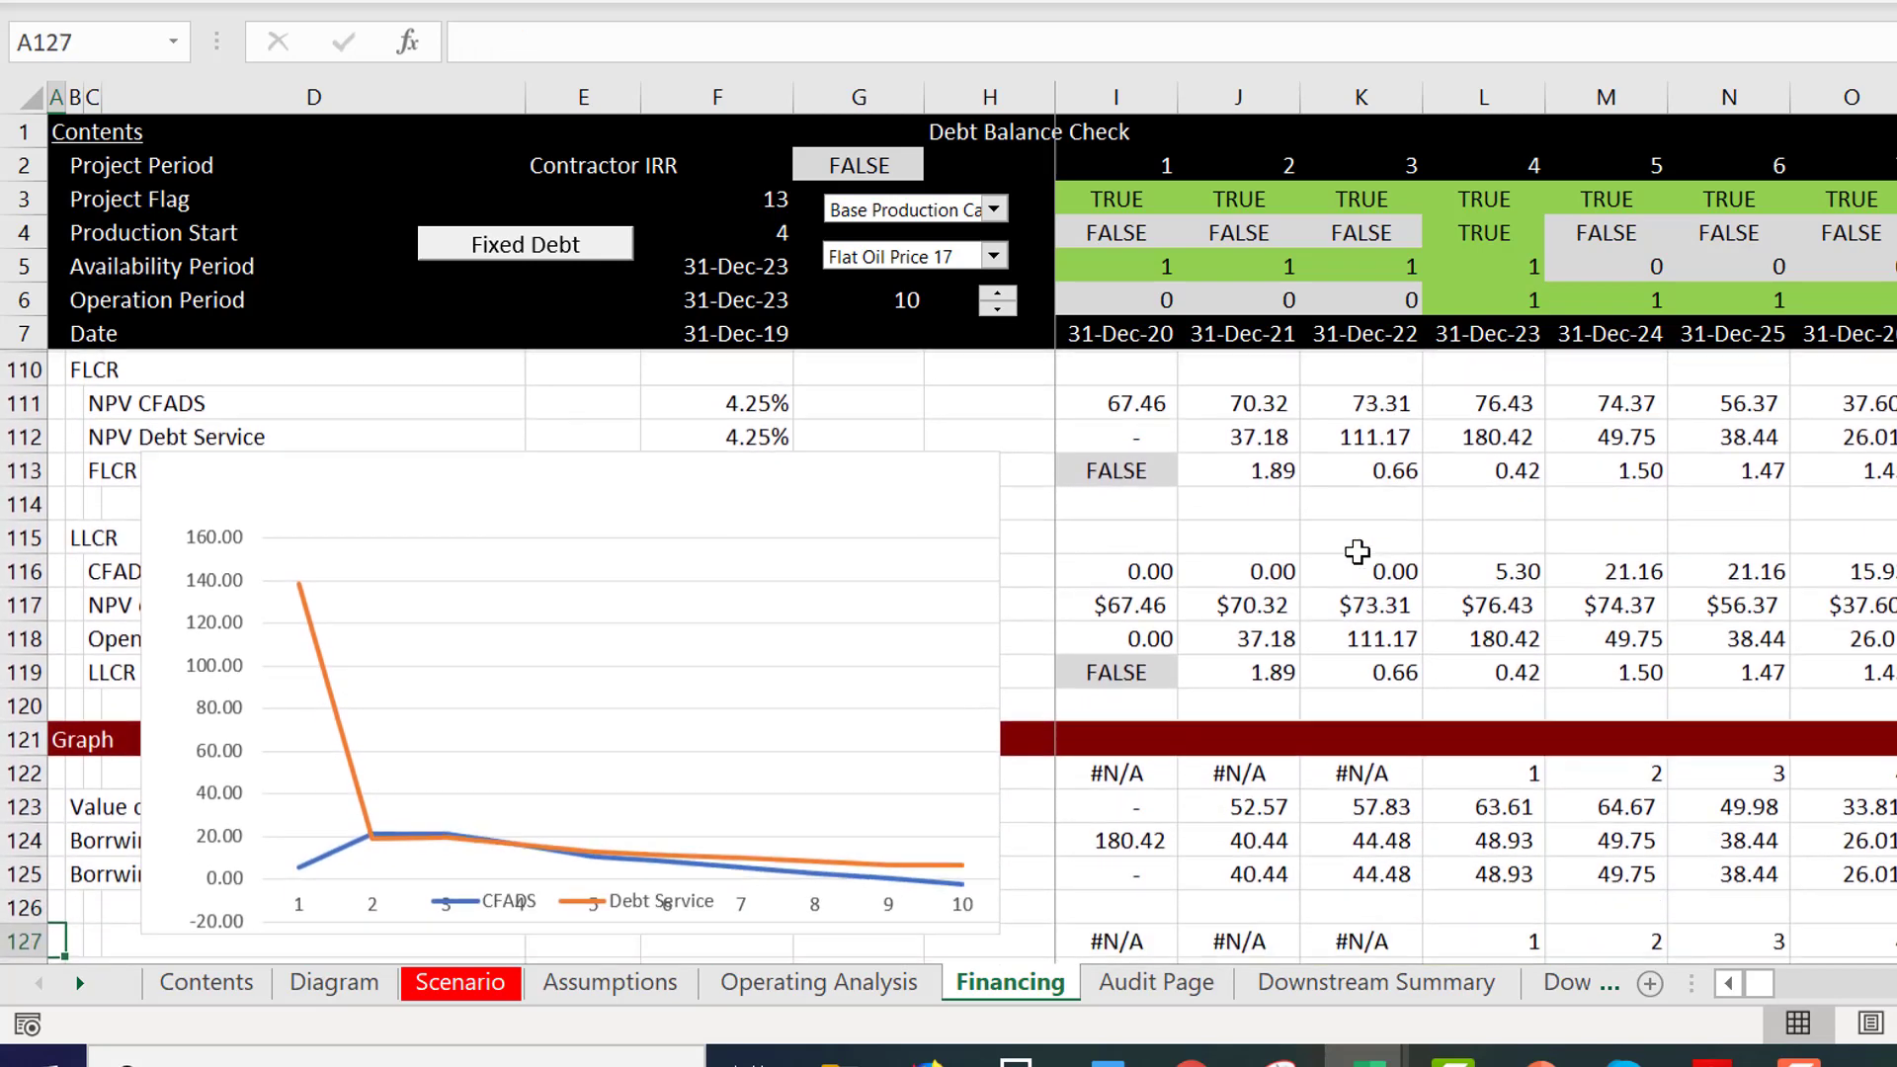
Return to the Operating Data section at the start of the Financing sheet and save the workbook.
{"action": "key", "text": "Page_Up"}
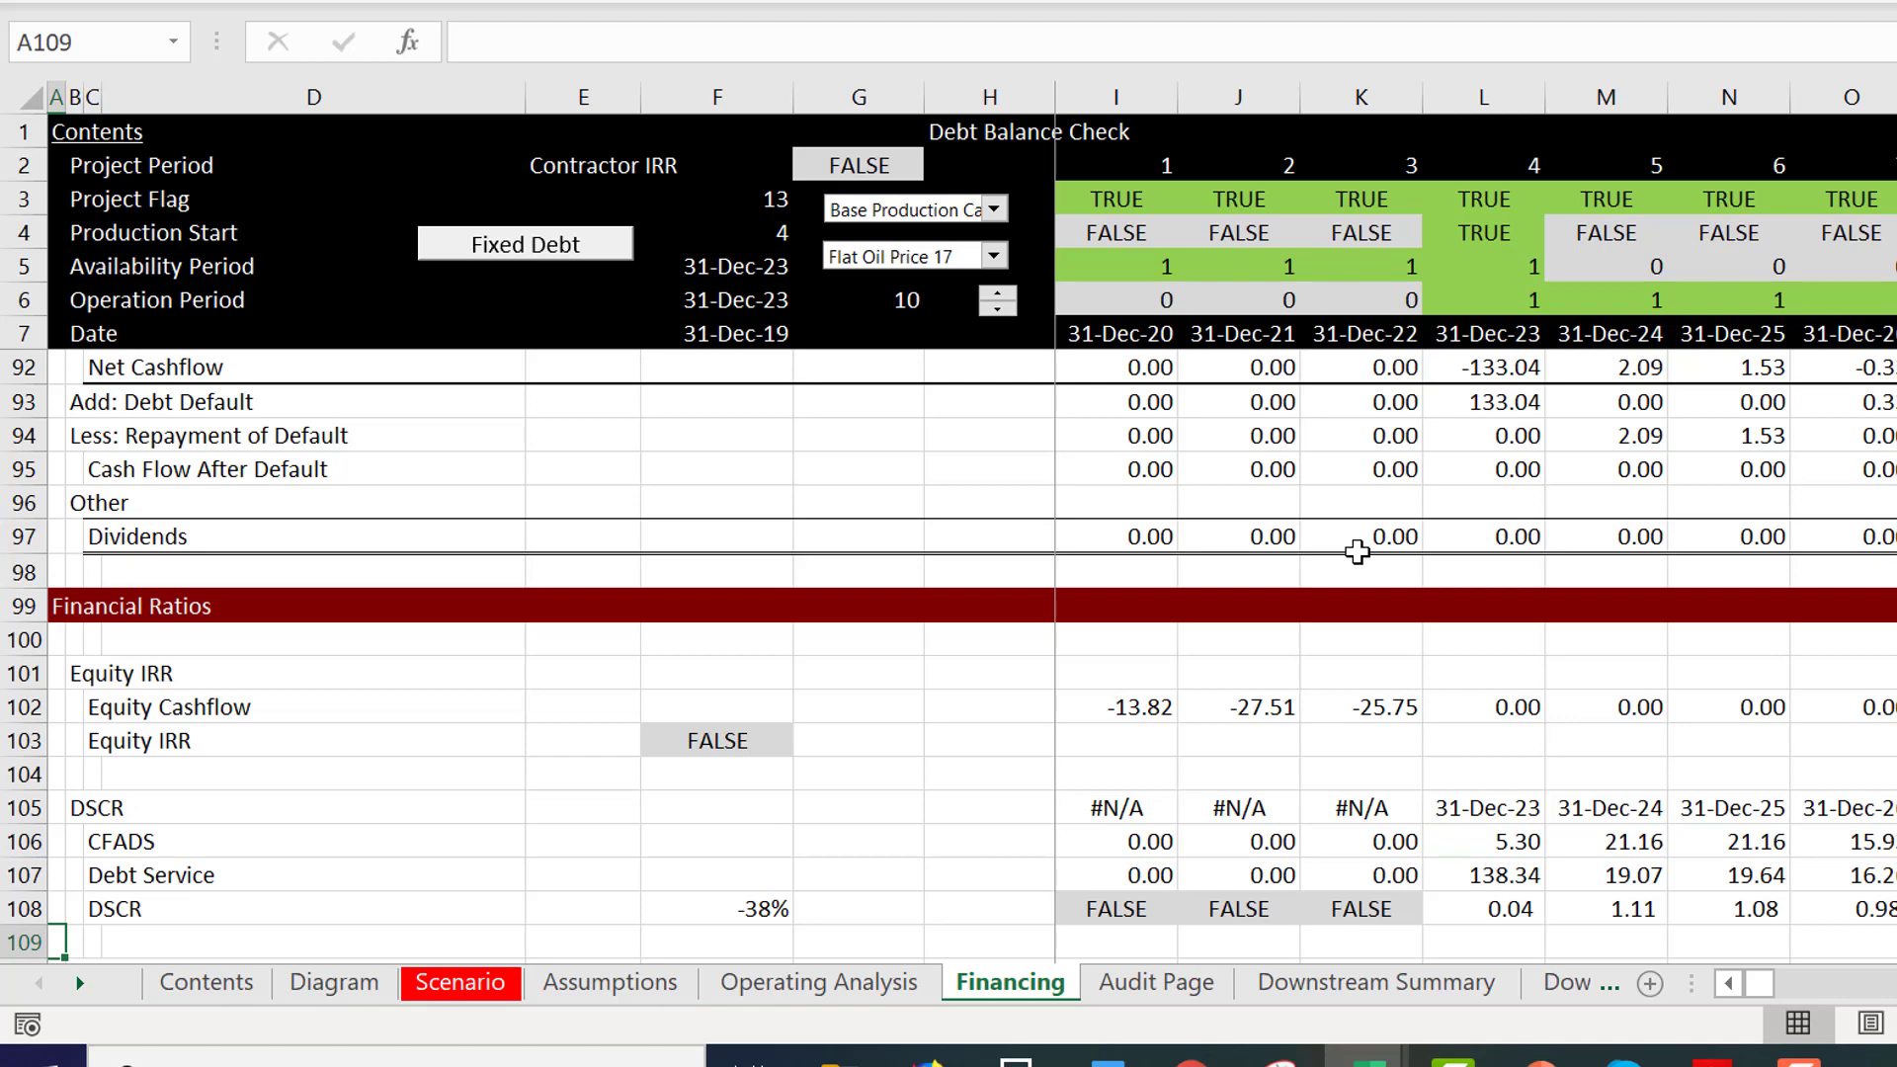
{"action": "key", "text": "Page_Up"}
{"action": "key", "text": "Page_Up"}
{"action": "key", "text": "Page_Up"}
{"action": "key", "text": "Page_Up"}
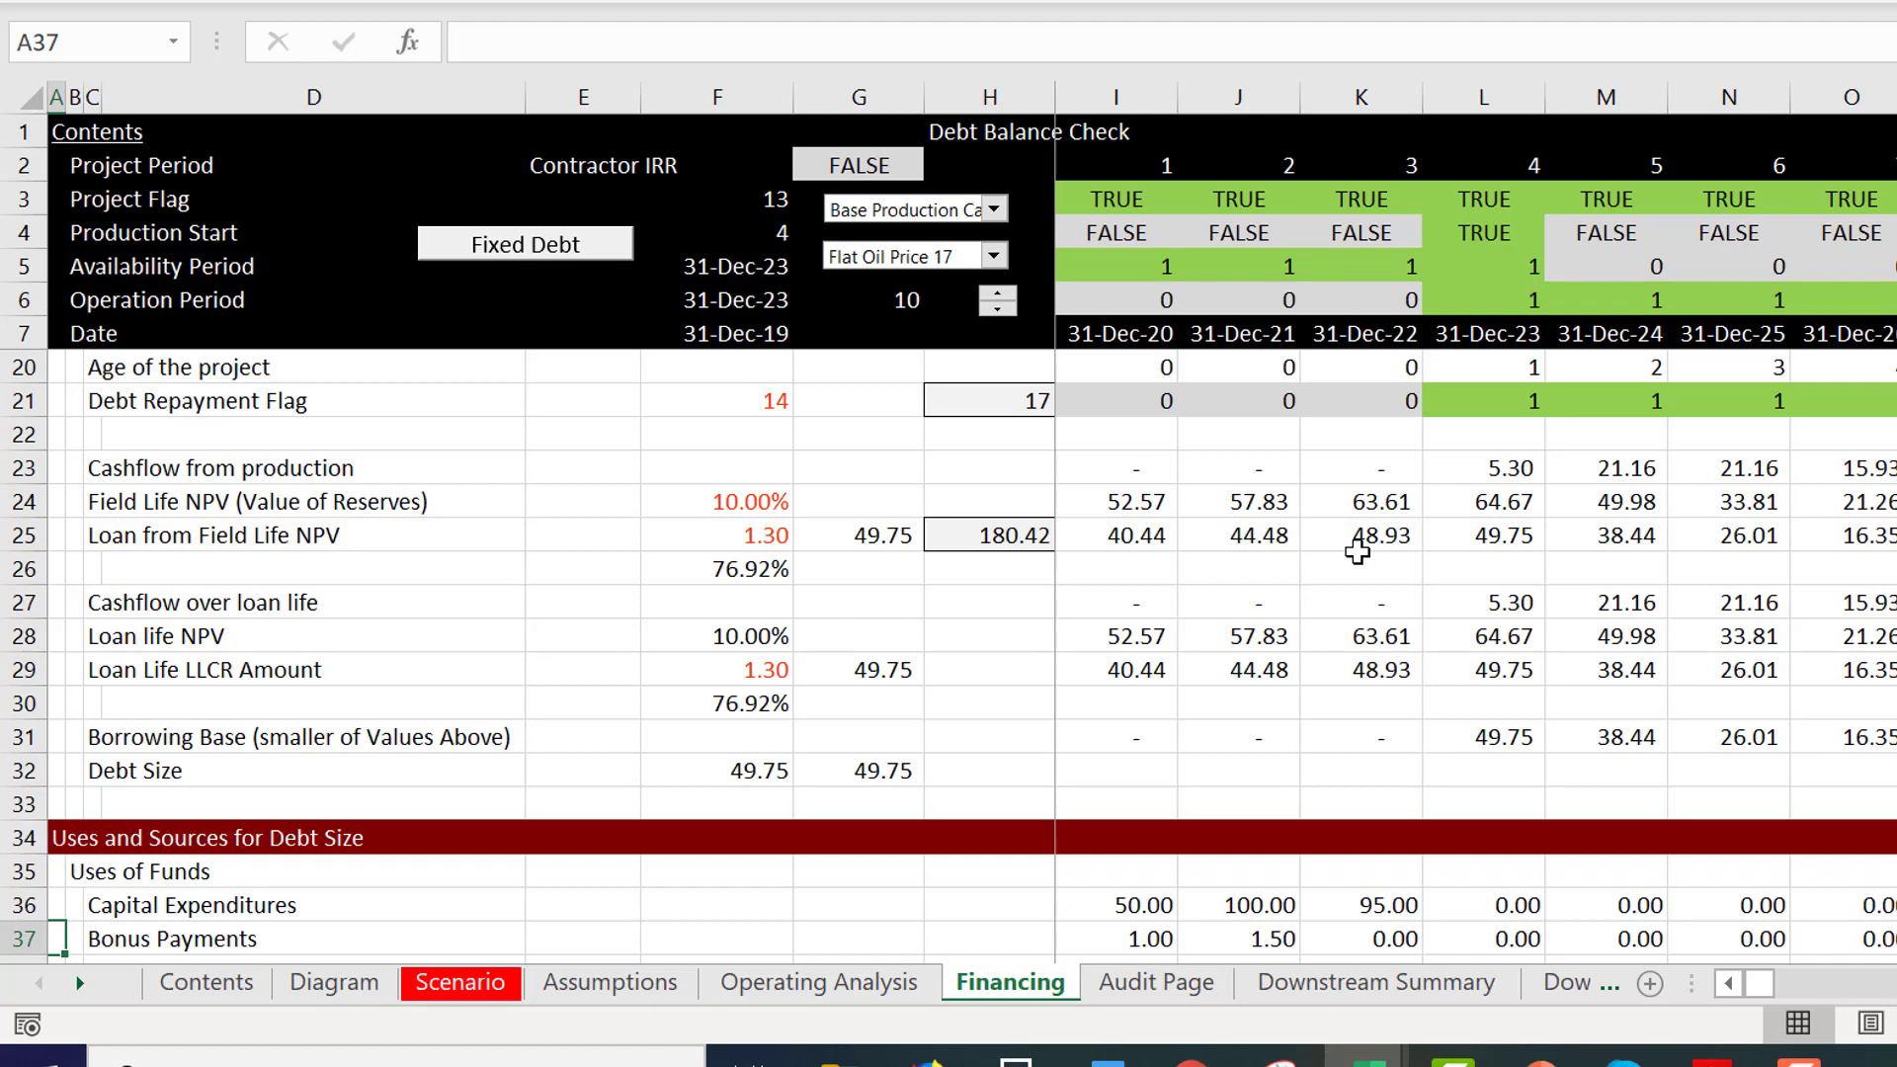
{"action": "key", "text": "Page_Up"}
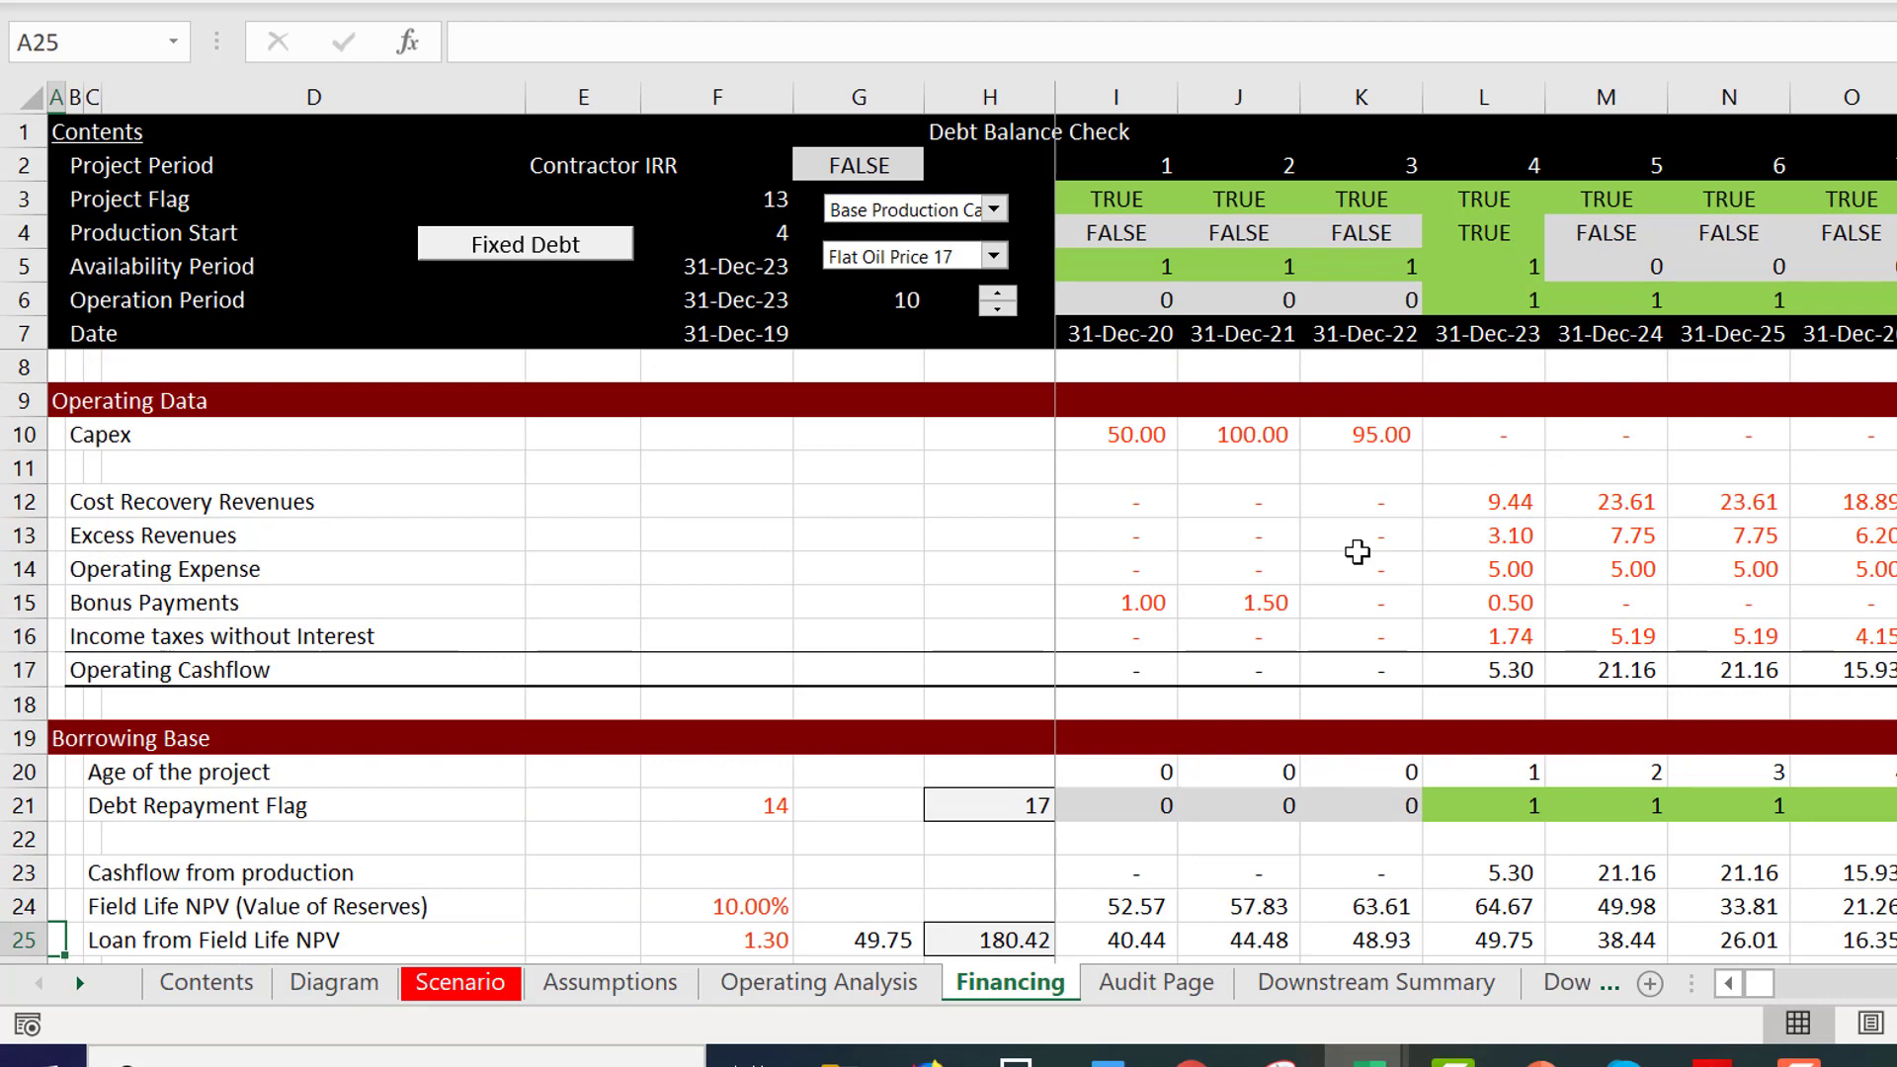
{"action": "key", "text": "ctrl+s"}
Look through the Downstream Summary and Break Even Oil Price sheets, and inspect the debt and financing rows on Downstream Case.
{"action": "key", "text": "ctrl+Page_Down"}
{"action": "key", "text": "ctrl+Page_Down"}
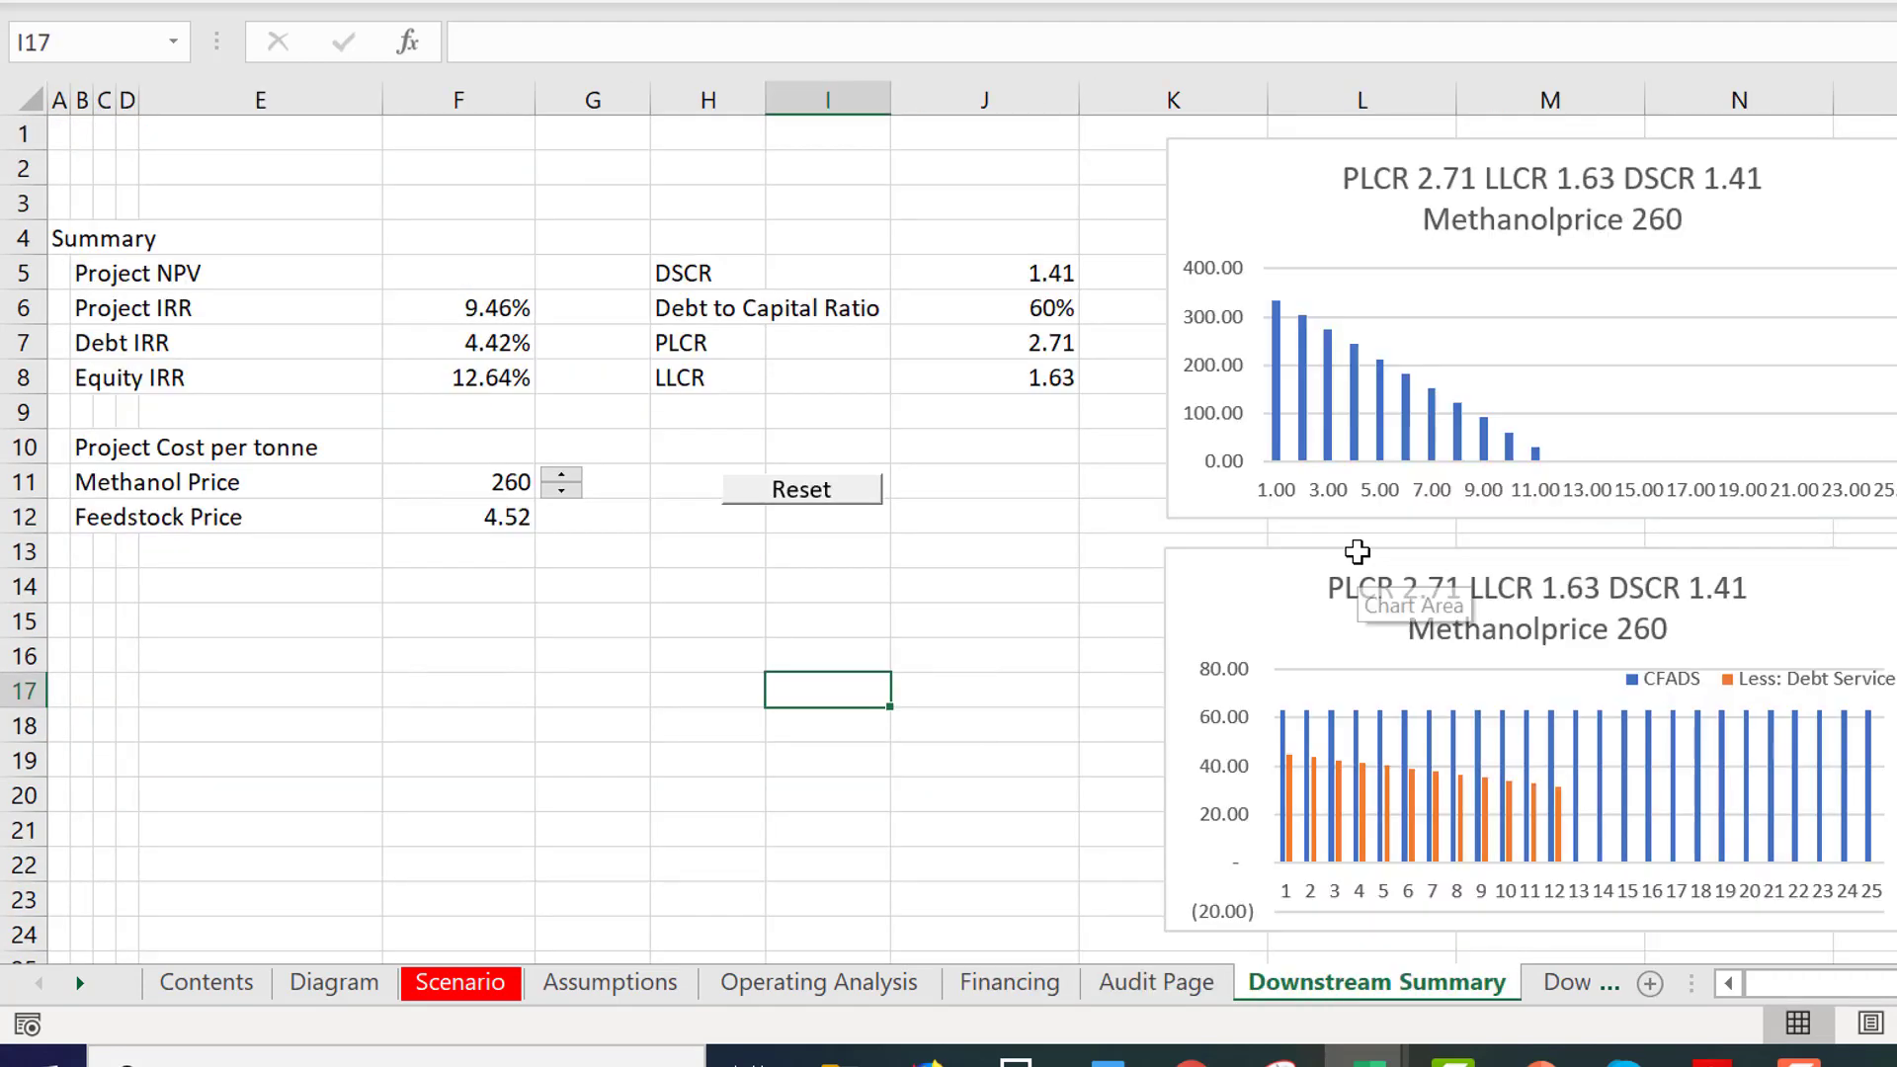
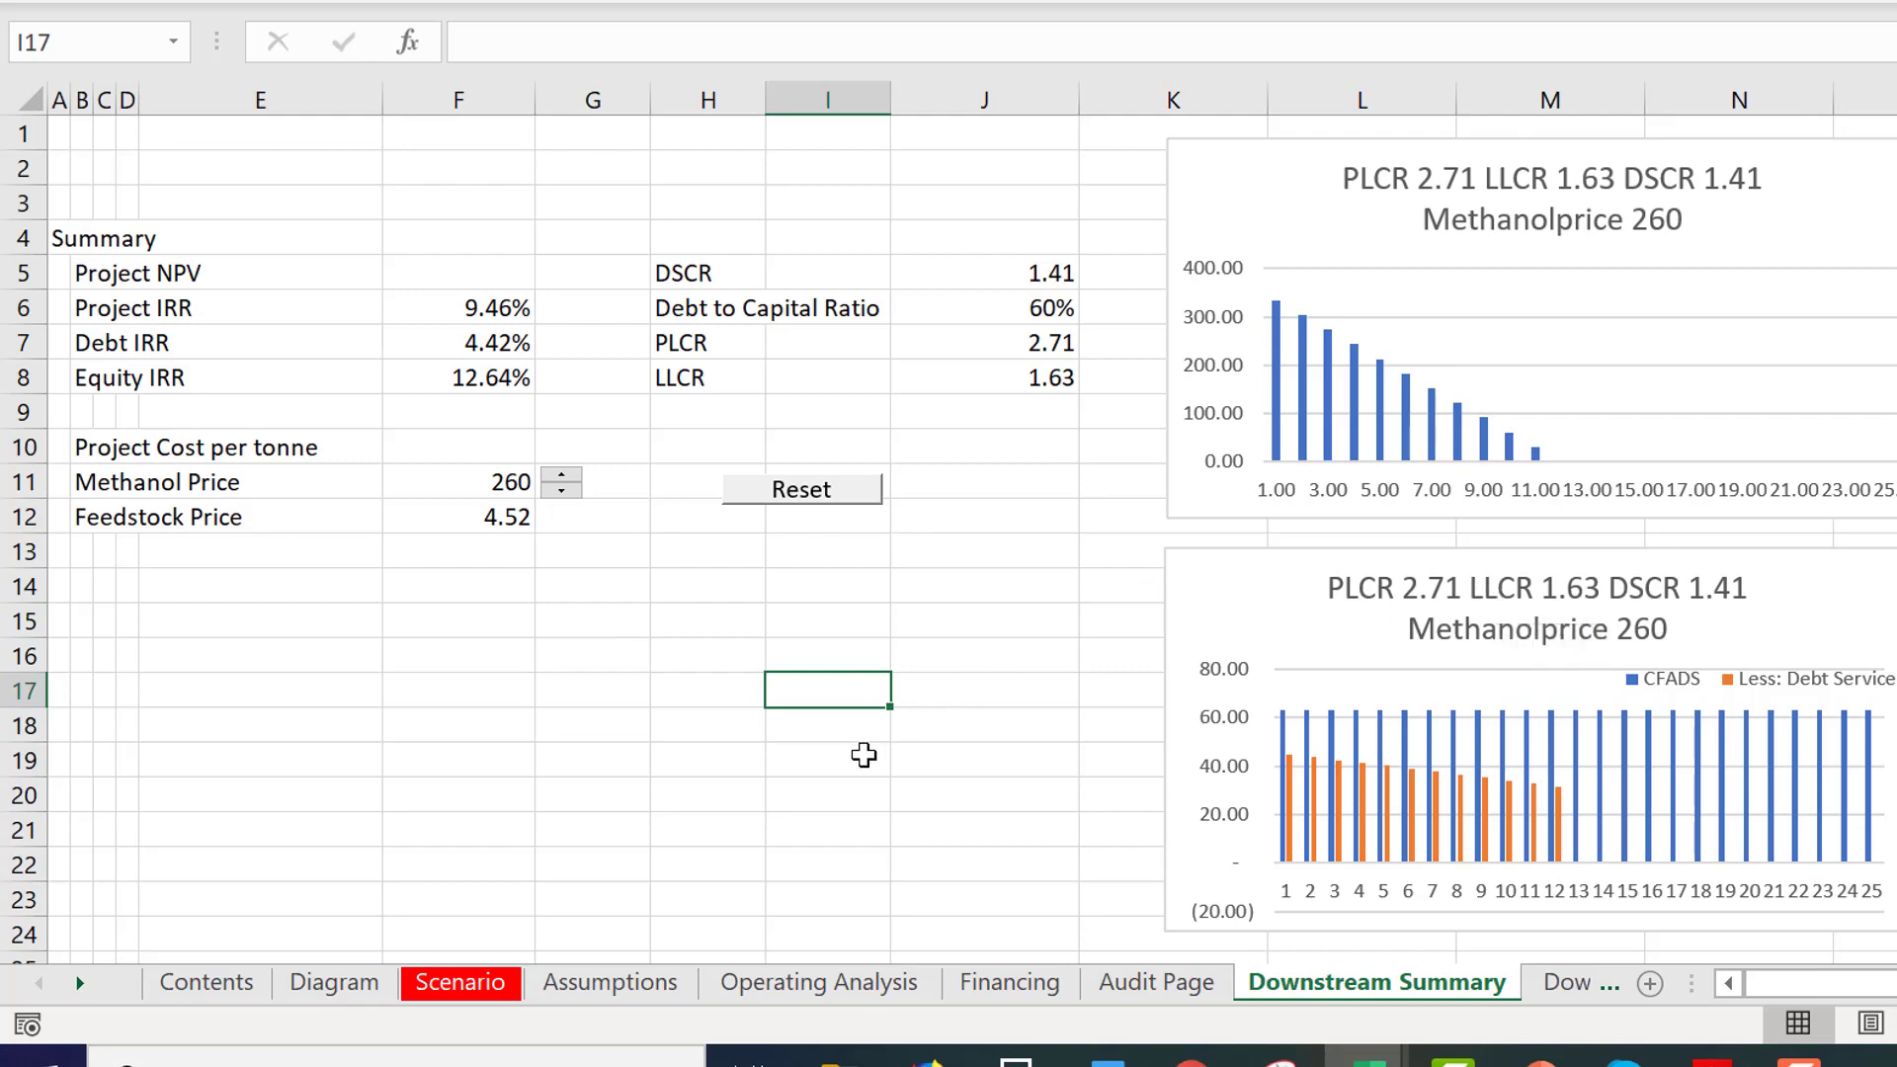
{"action": "key", "text": "ctrl+Page_Down"}
{"action": "key", "text": "ctrl+Page_Down"}
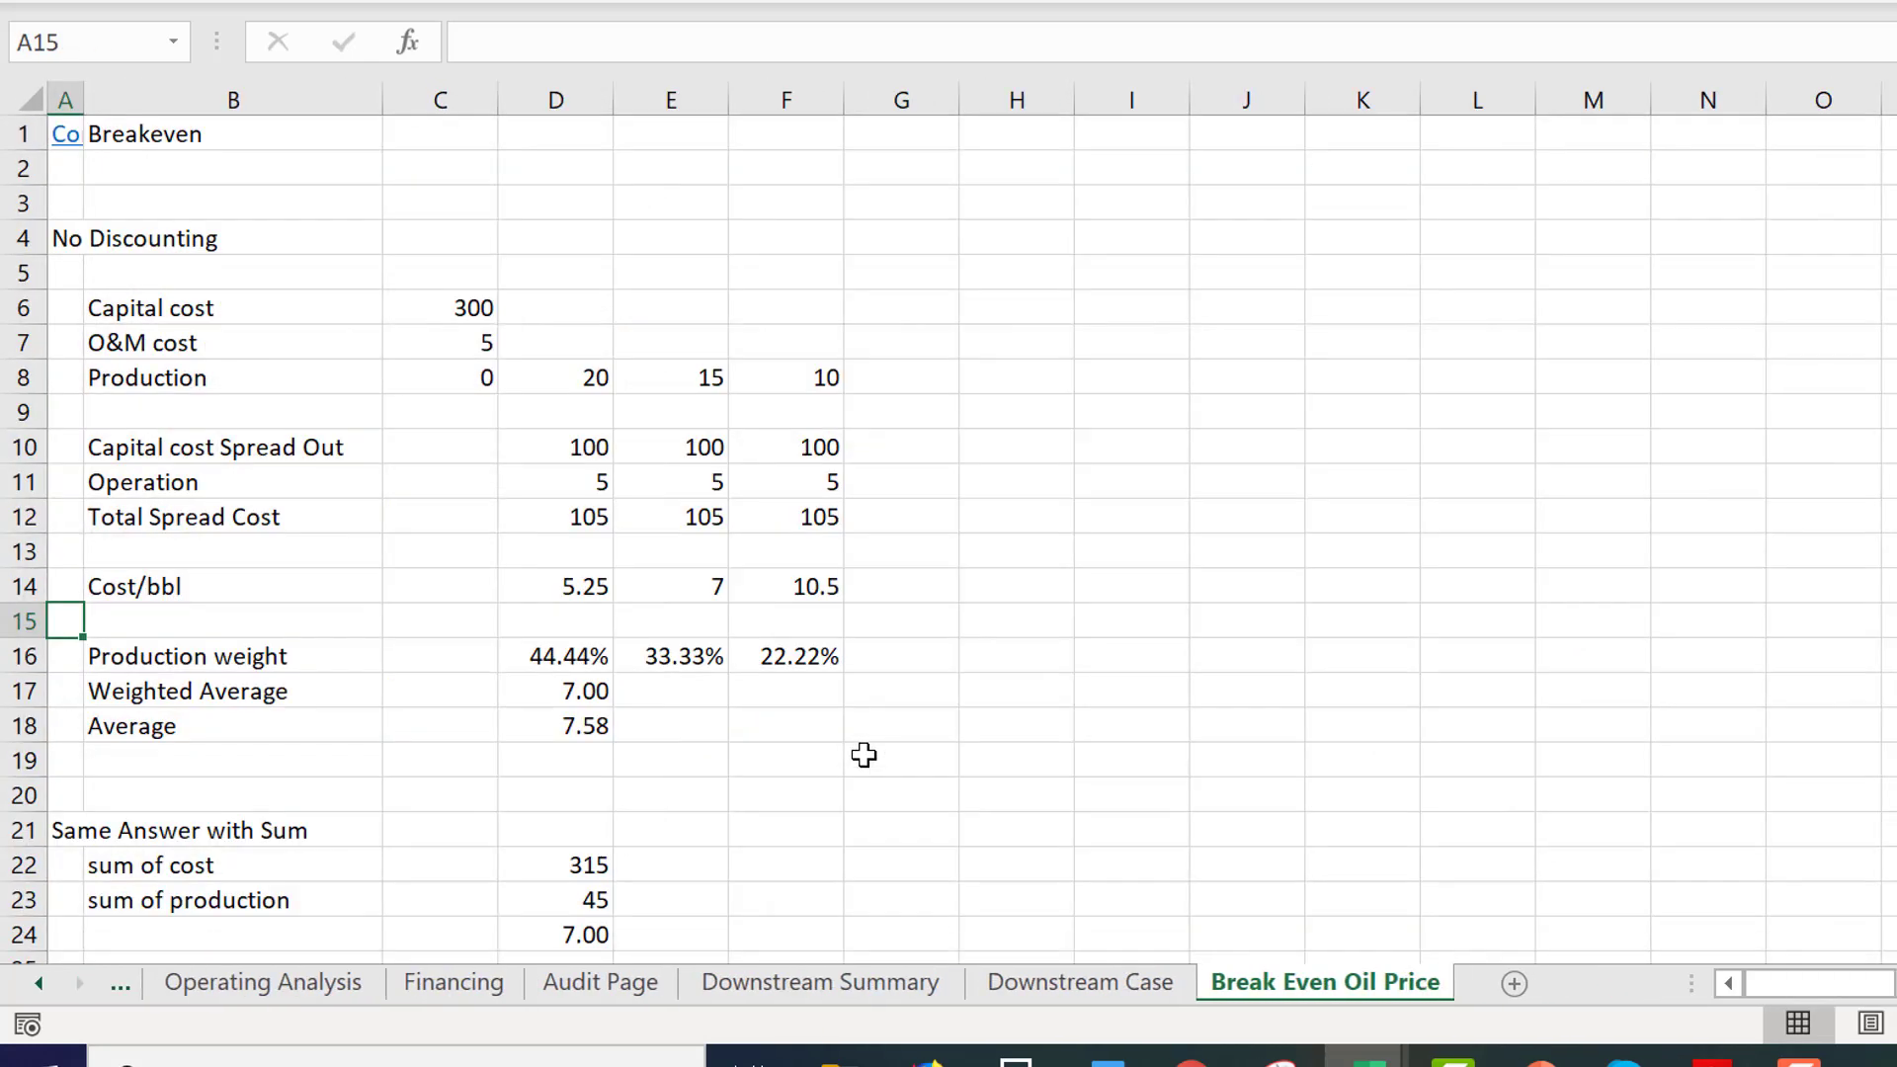
{"action": "key", "text": "ctrl+Page_Up"}
{"action": "key", "text": "Page_Down"}
{"action": "key", "text": "Page_Down"}
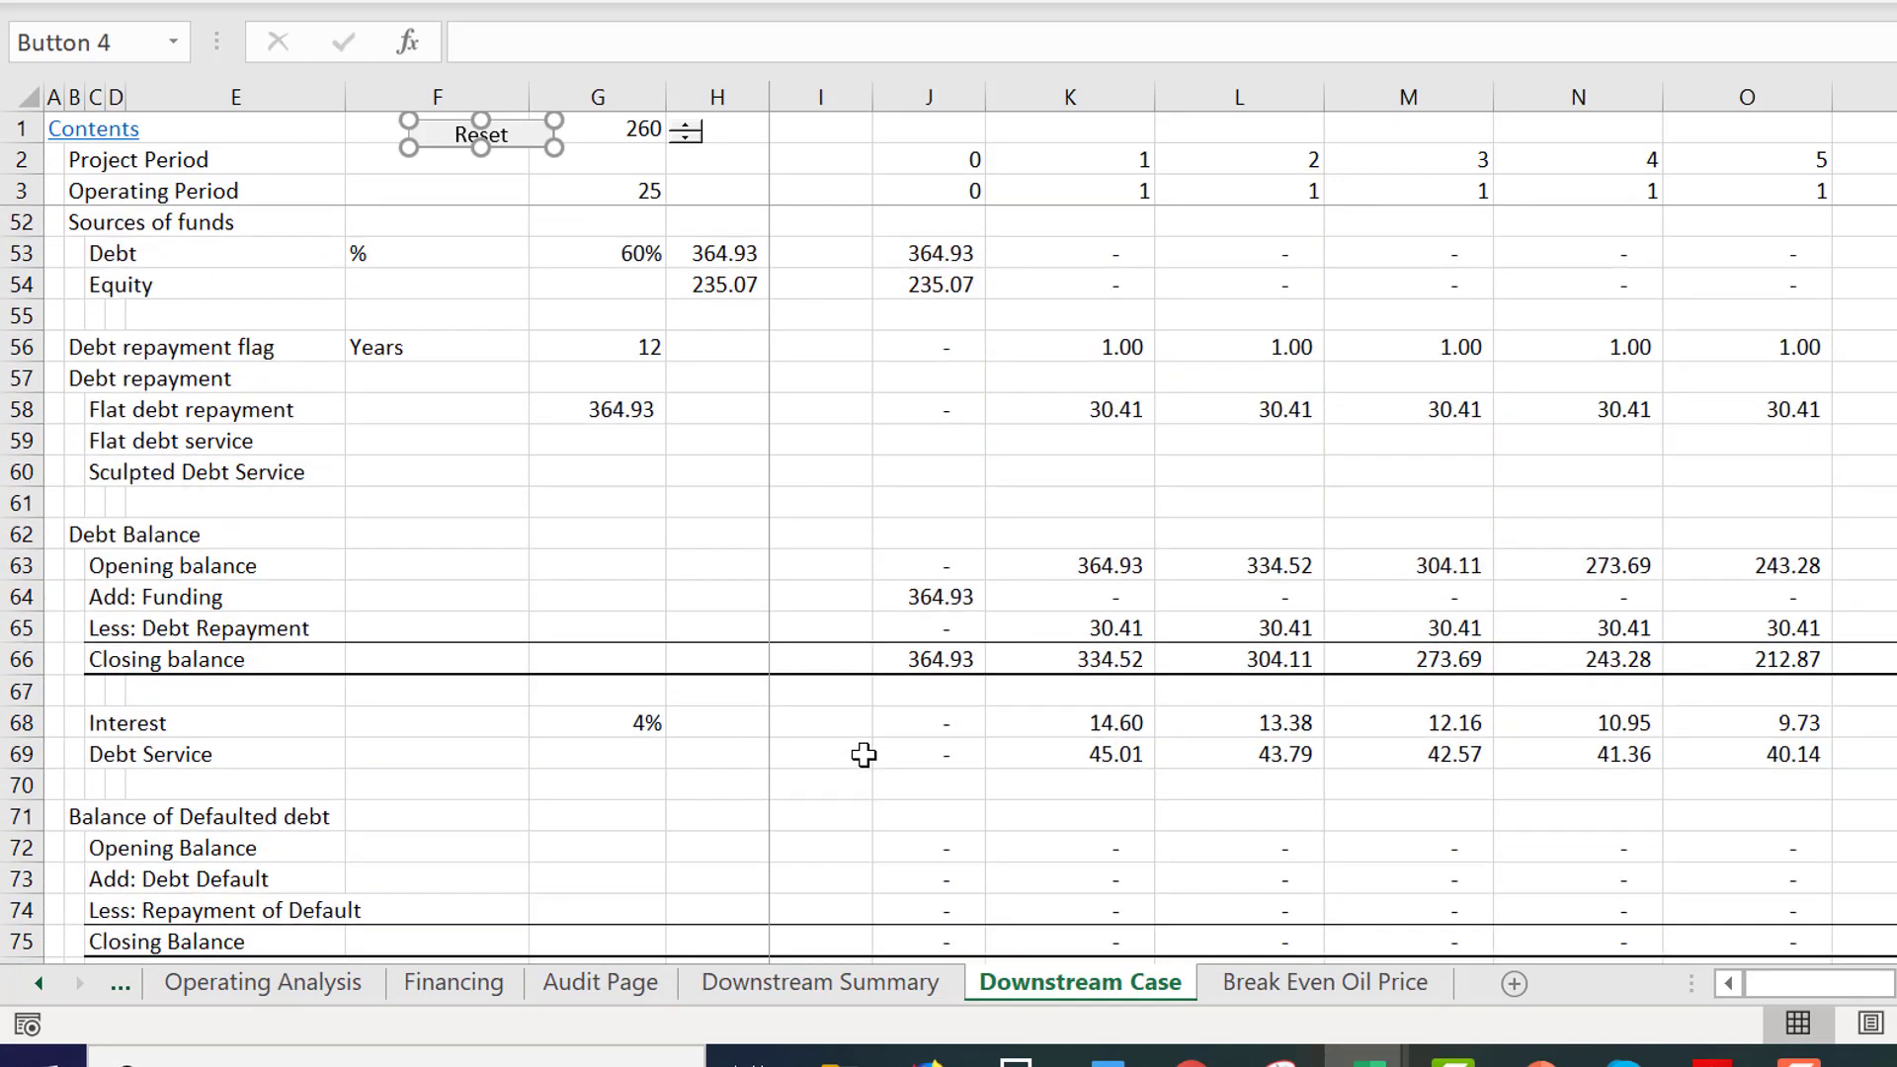
{"action": "key", "text": "Page_Up"}
Save the workbook and apply the Format Options colours and flag conditional formatting to the Downstream Case sheet.
{"action": "key", "text": "ctrl+s"}
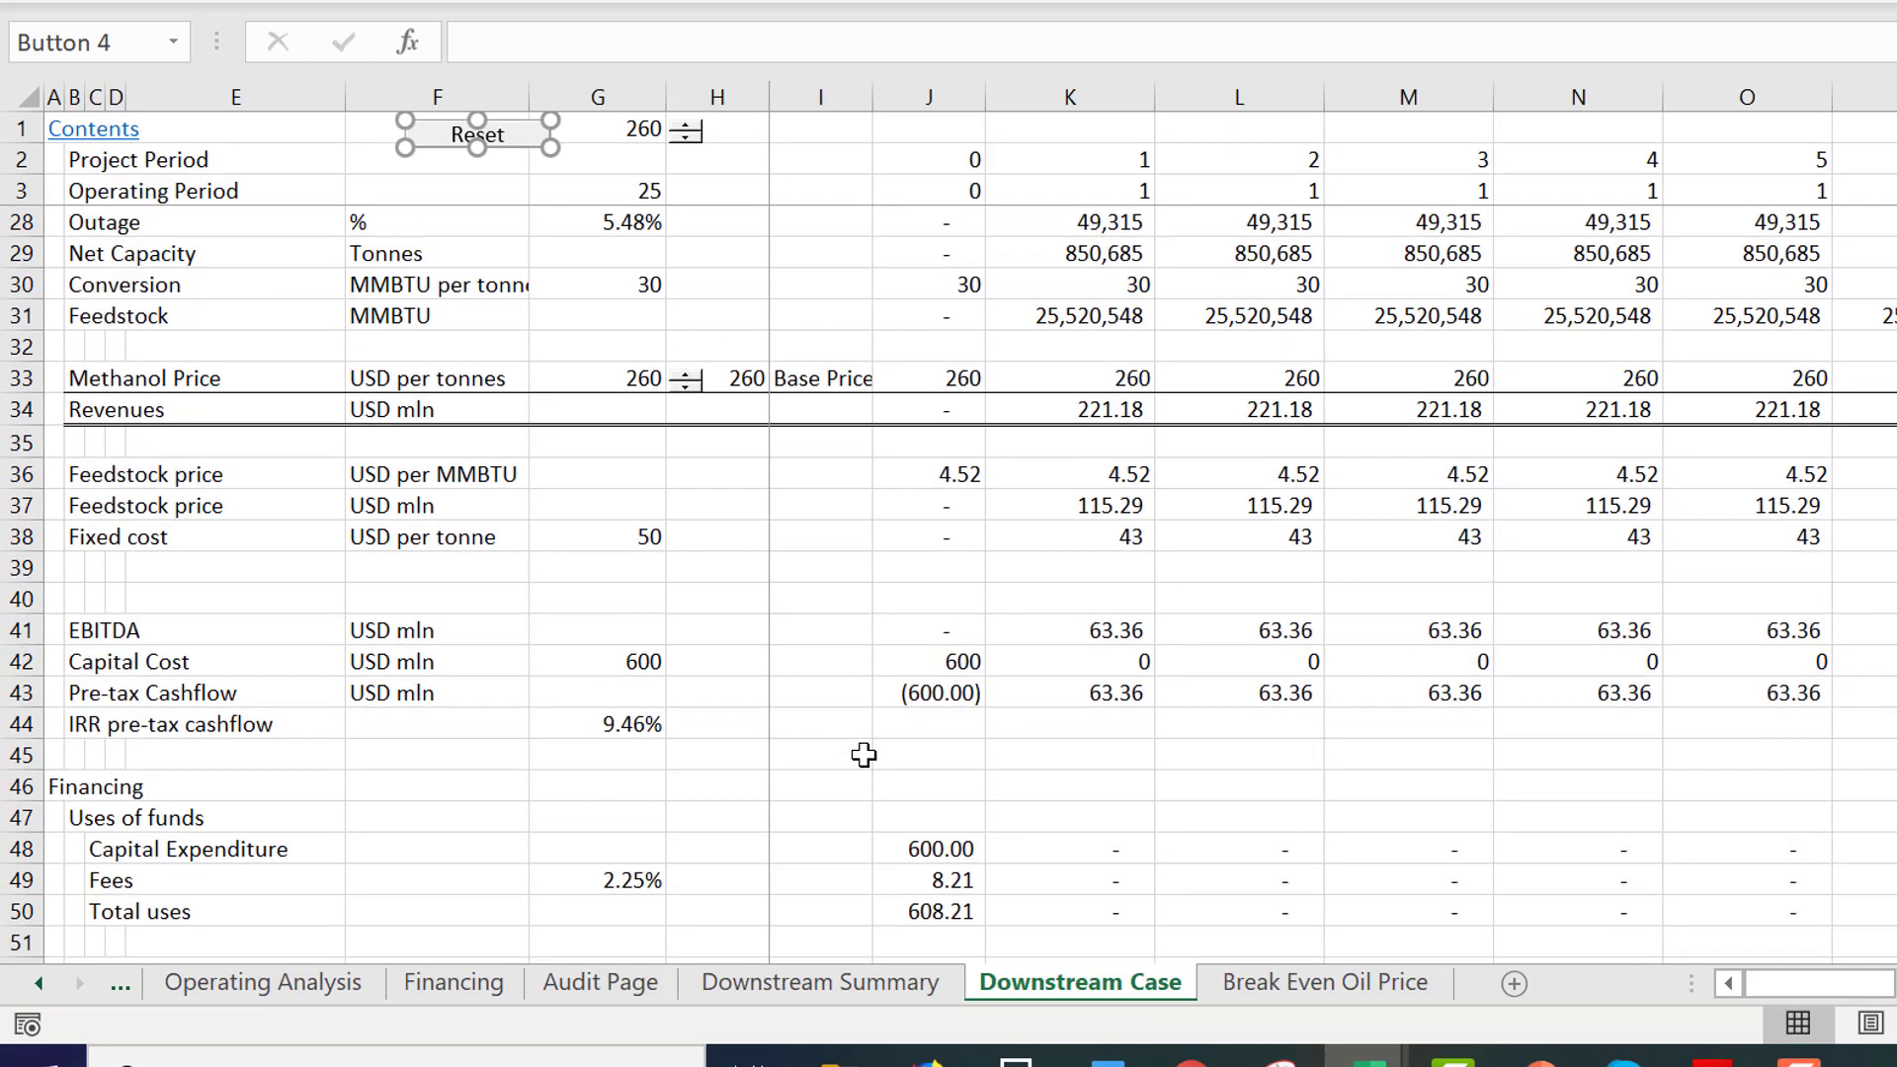
{"action": "key", "text": "ctrl+alt+c"}
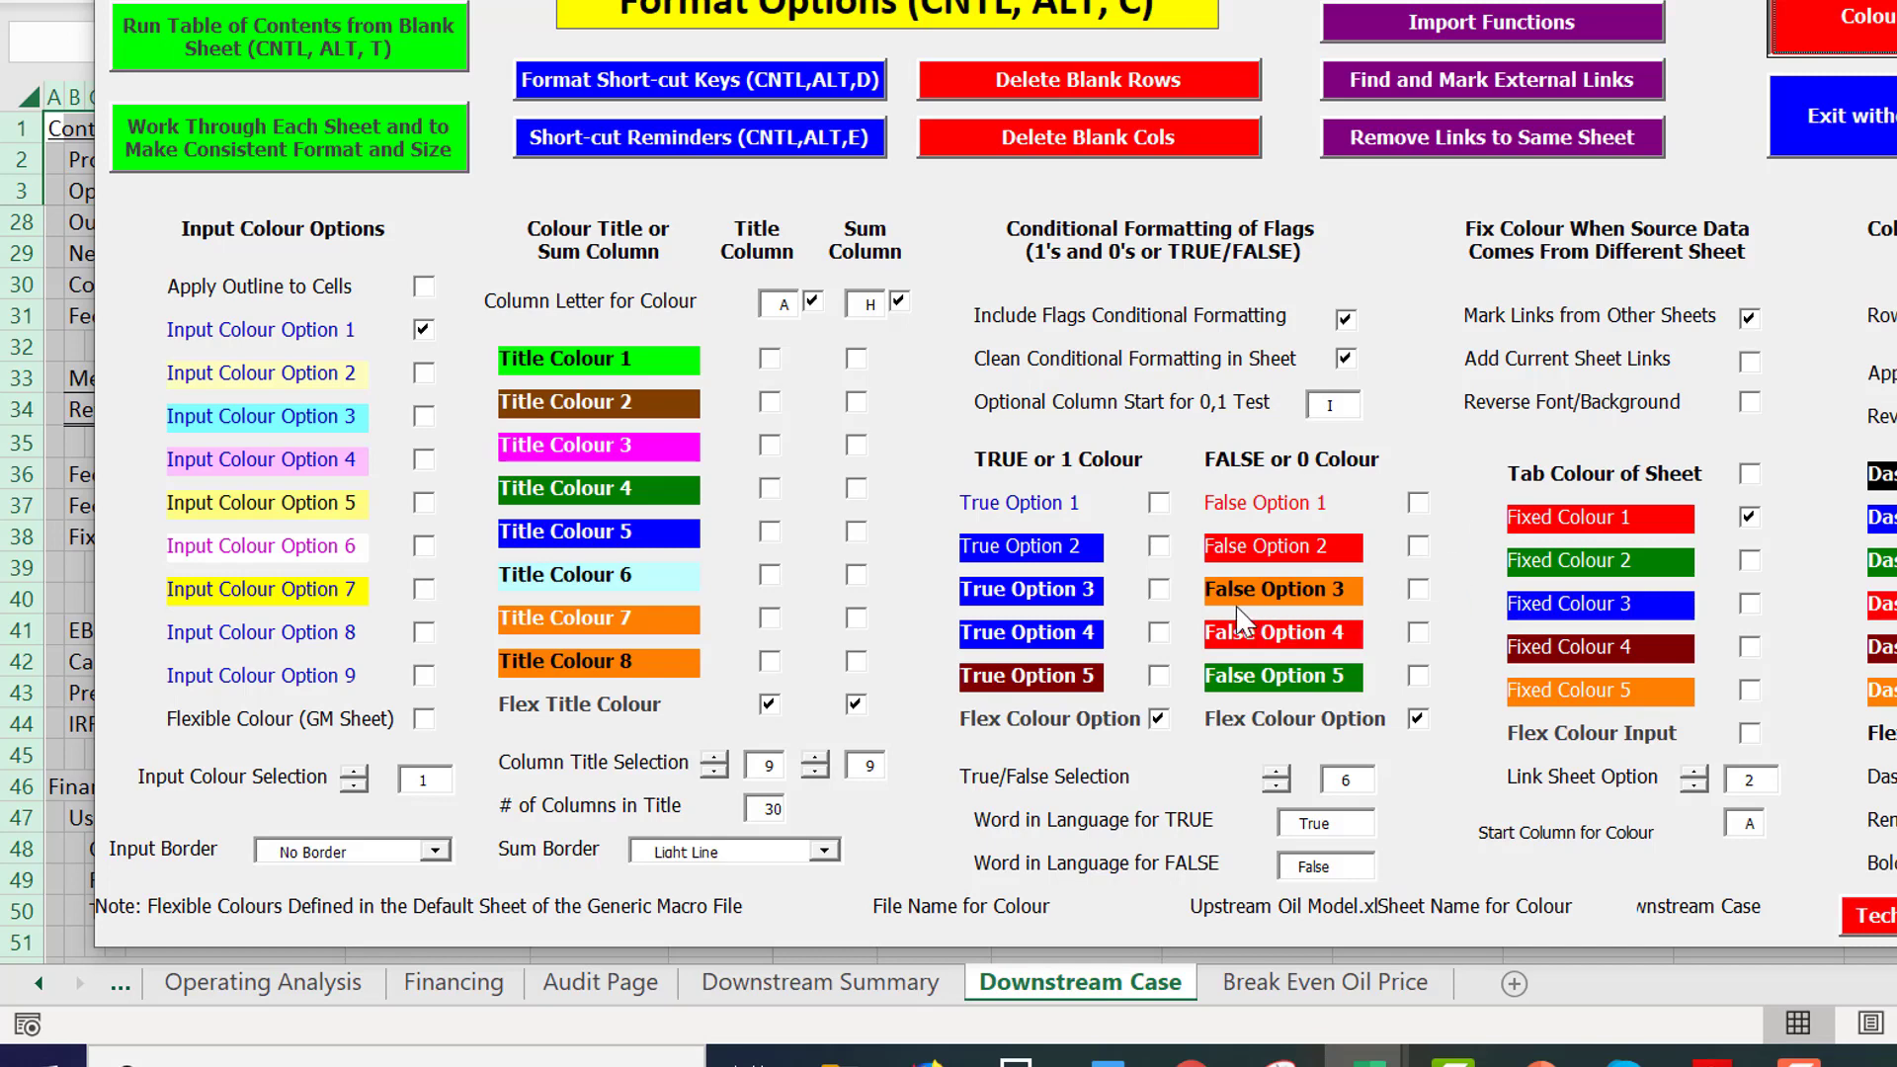
{"action": "key", "text": "Return"}
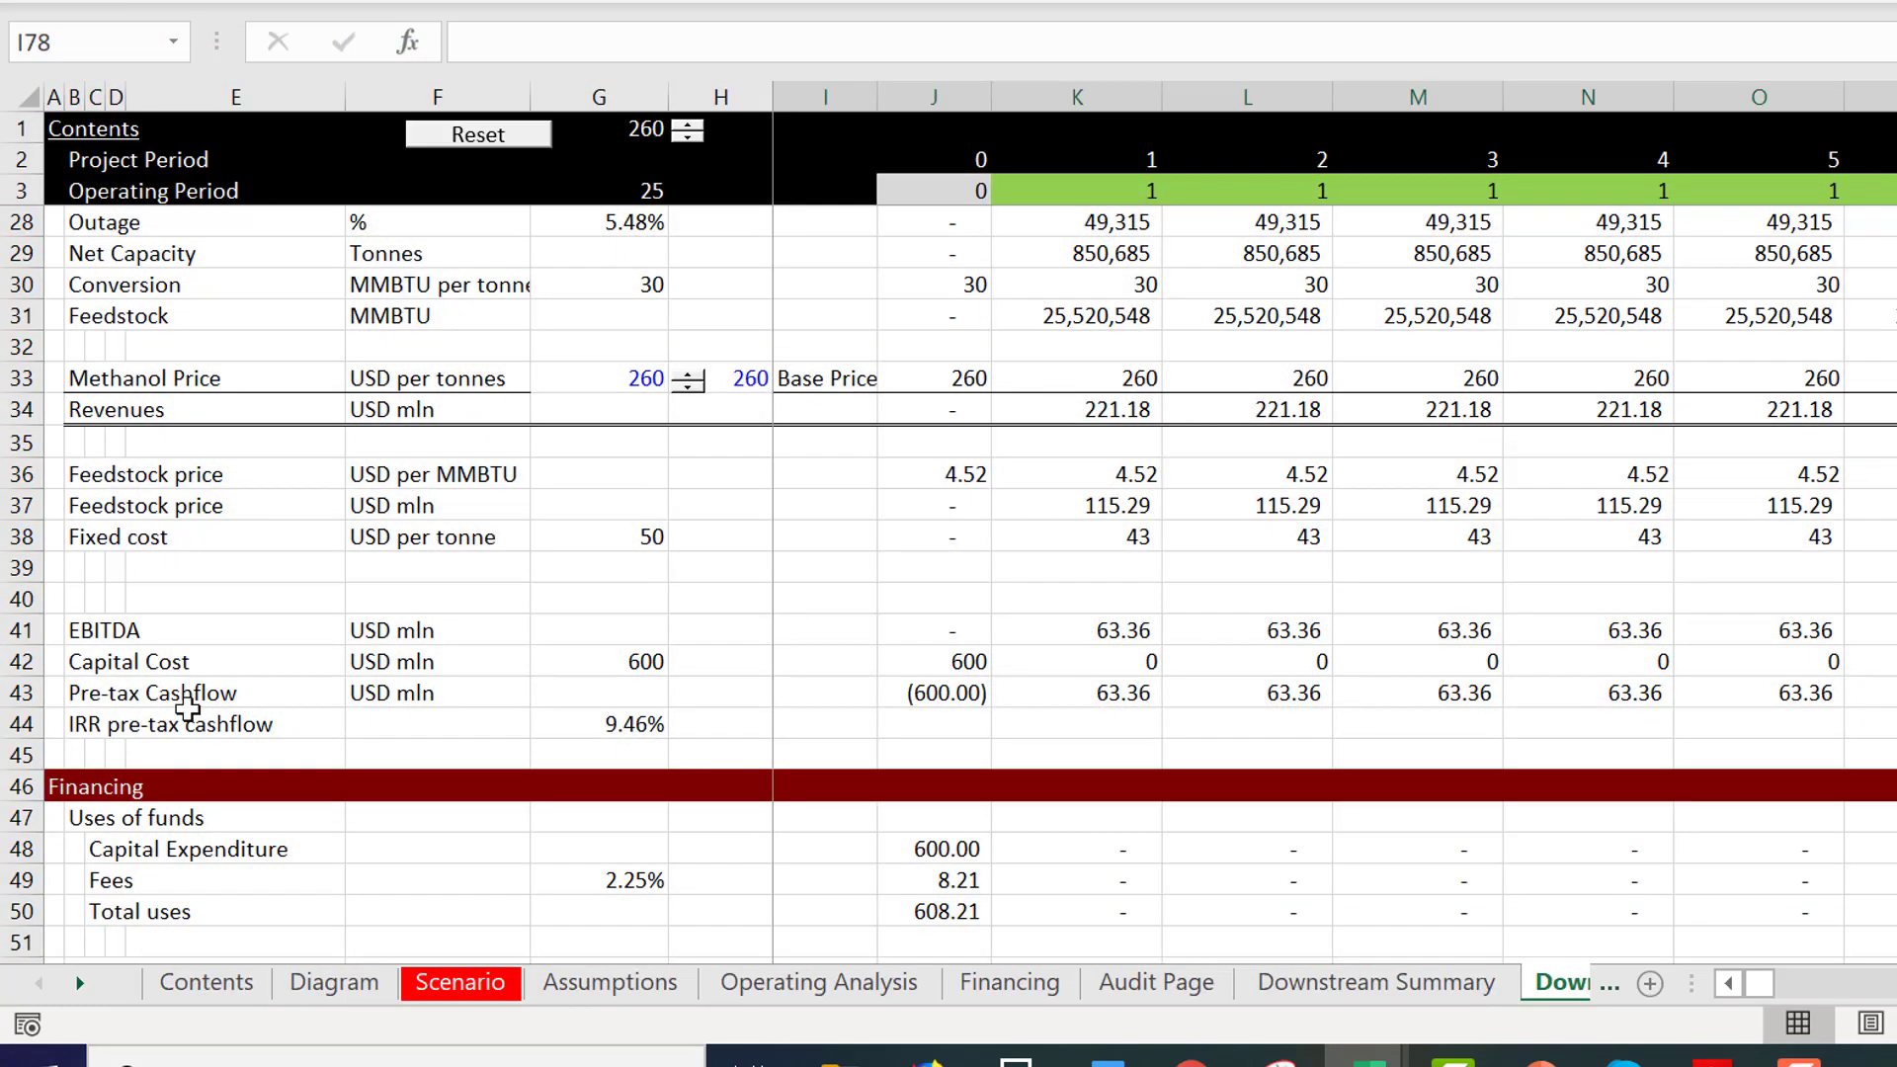
Review the formatted Downstream Case sheet from the debt balance and cashflow waterfall down to the DSCR and PLCR rows.
{"action": "key", "text": "Left"}
{"action": "key", "text": "Left"}
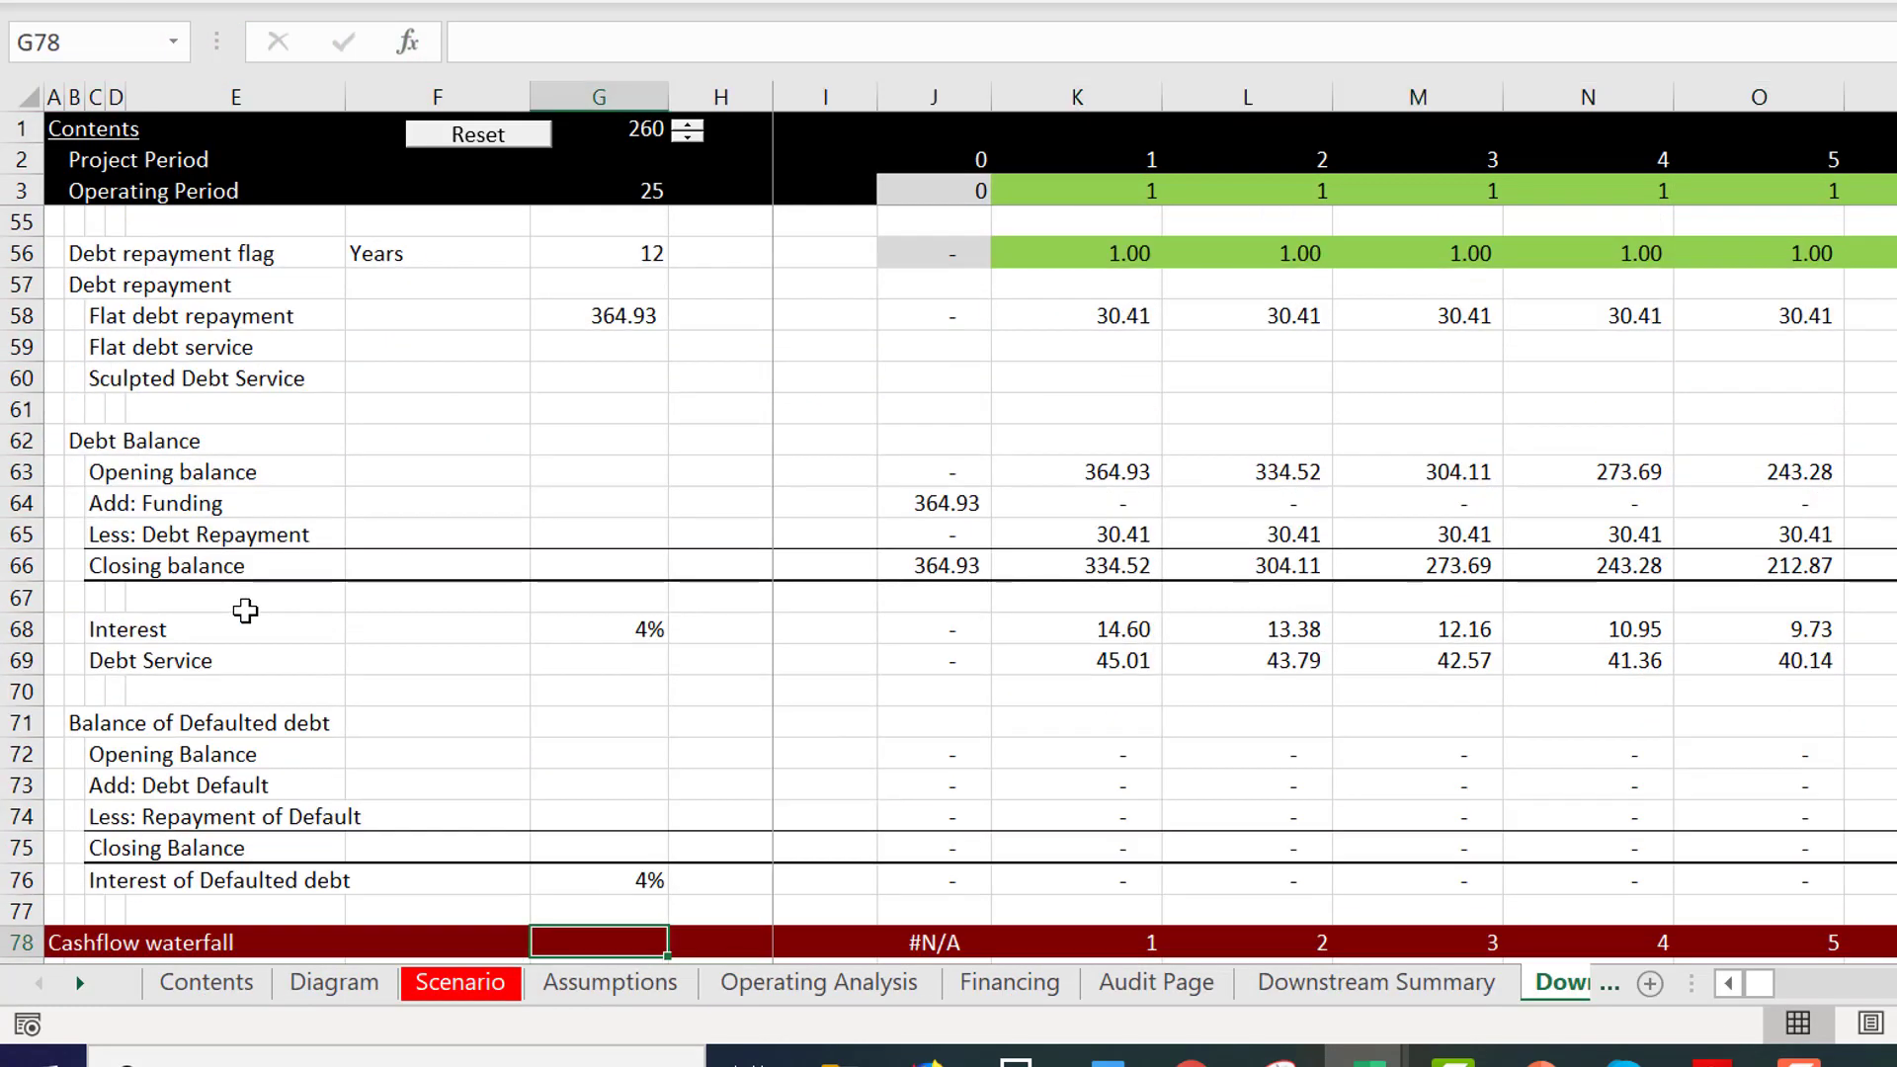
{"action": "key", "text": "Page_Up"}
{"action": "key", "text": "Page_Down"}
{"action": "key", "text": "Page_Down"}
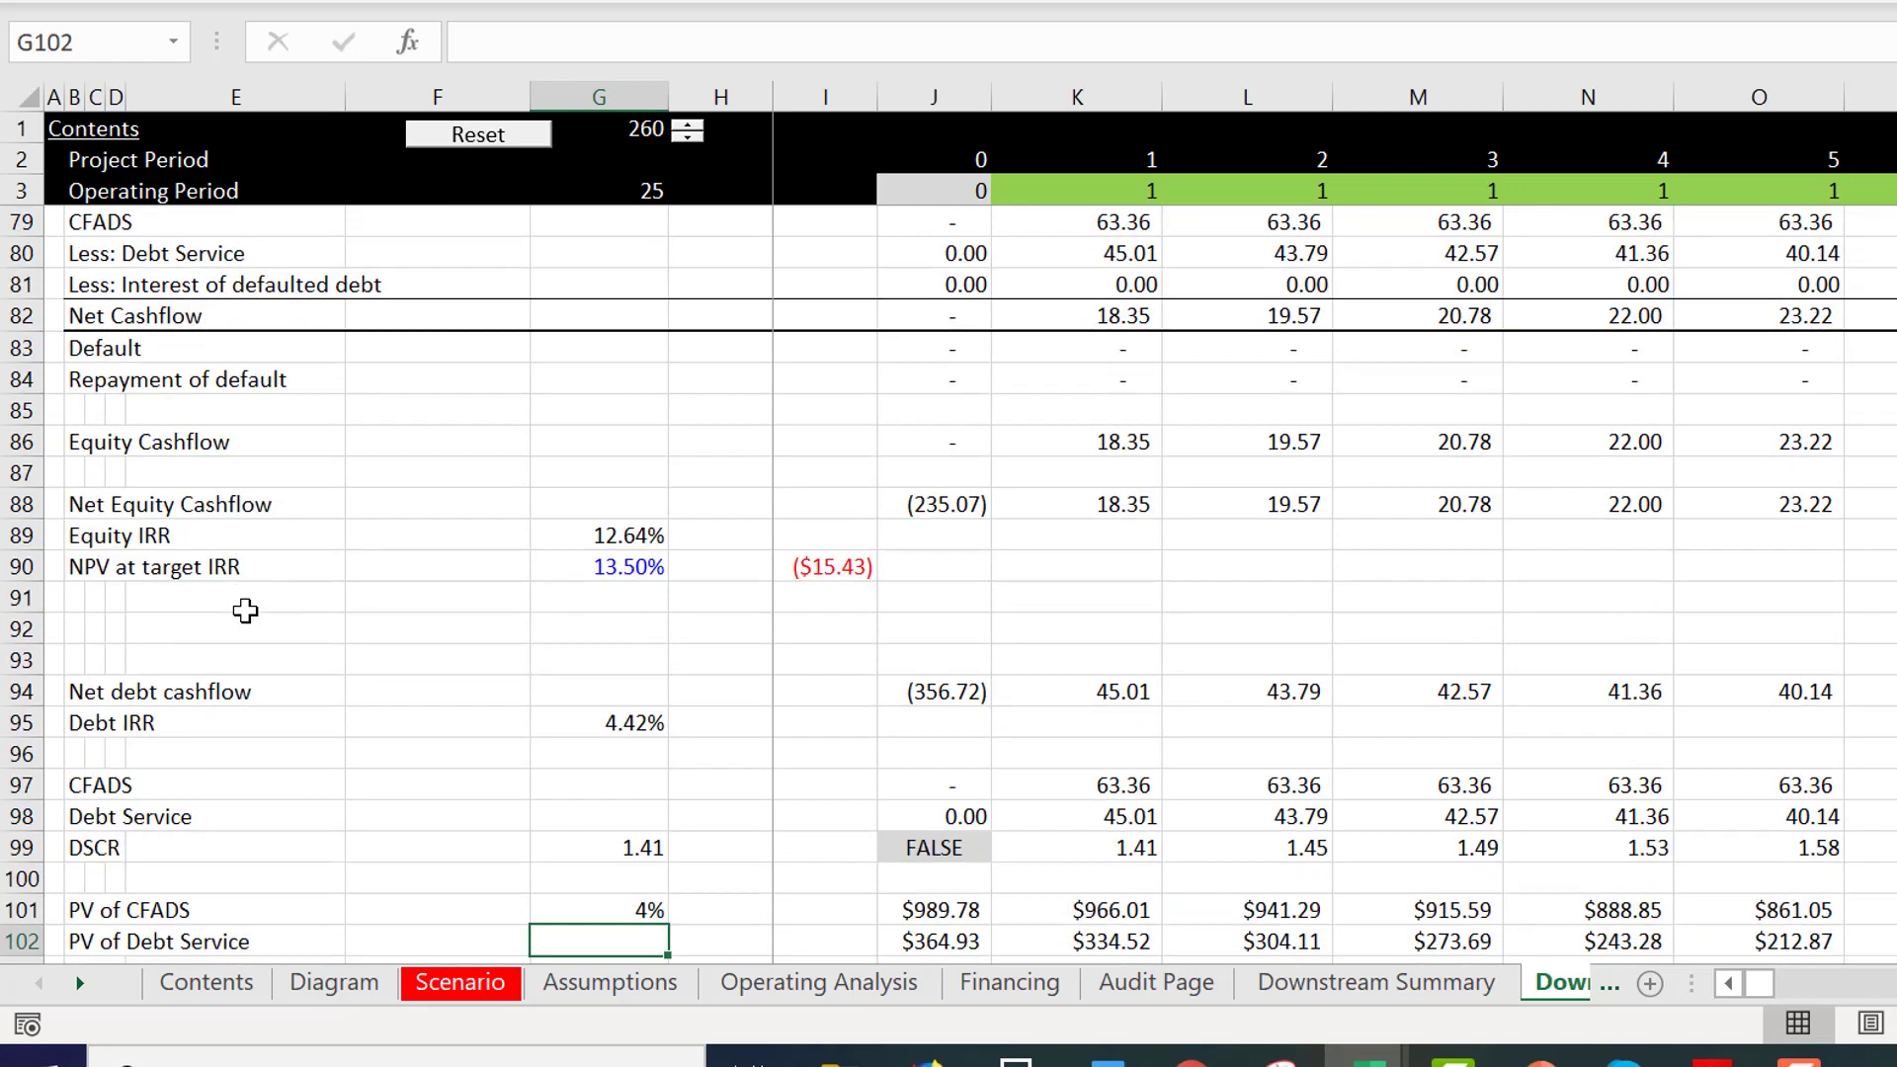
{"action": "key", "text": "Left"}
{"action": "key", "text": "Left"}
{"action": "key", "text": "Left"}
{"action": "key", "text": "Left"}
{"action": "key", "text": "Left"}
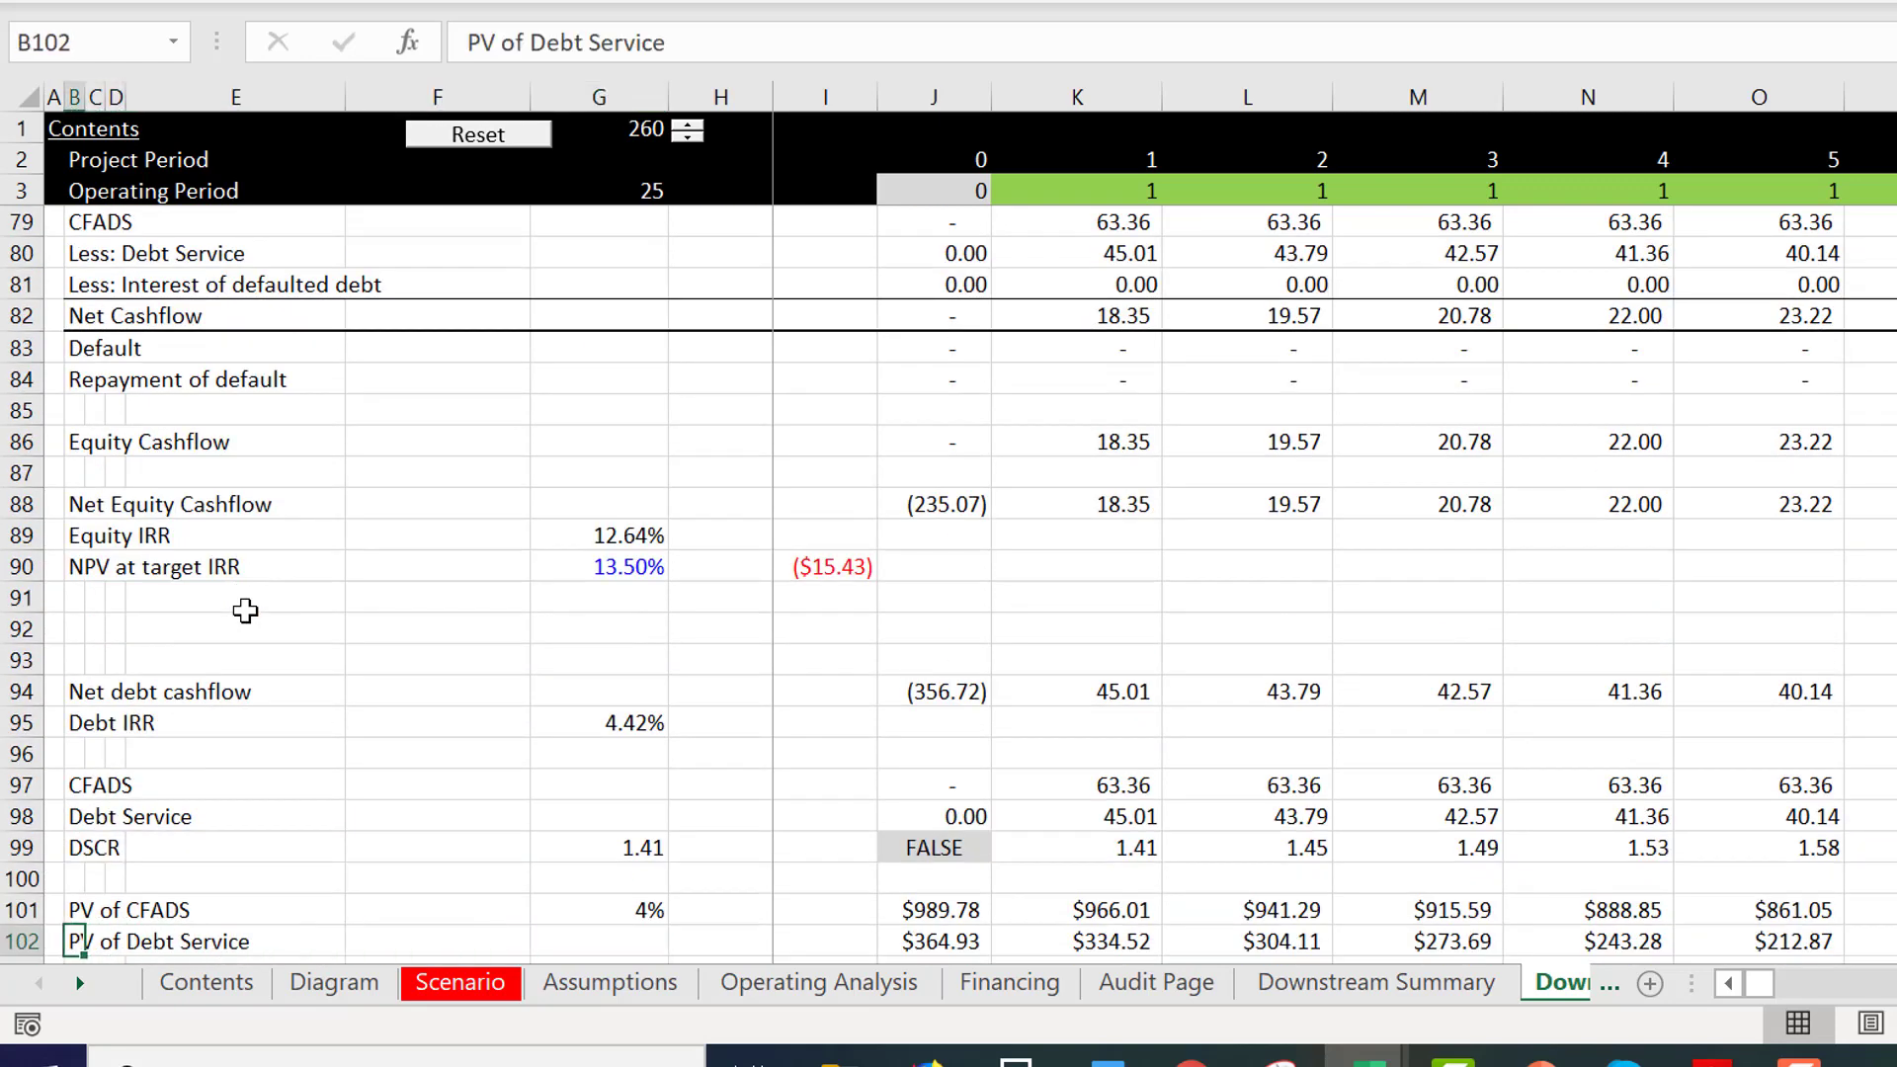
{"action": "key", "text": "Down"}
{"action": "key", "text": "Down"}
{"action": "key", "text": "Down"}
{"action": "key", "text": "Down"}
{"action": "key", "text": "Up"}
{"action": "key", "text": "Up"}
{"action": "key", "text": "Up"}
{"action": "key", "text": "Up"}
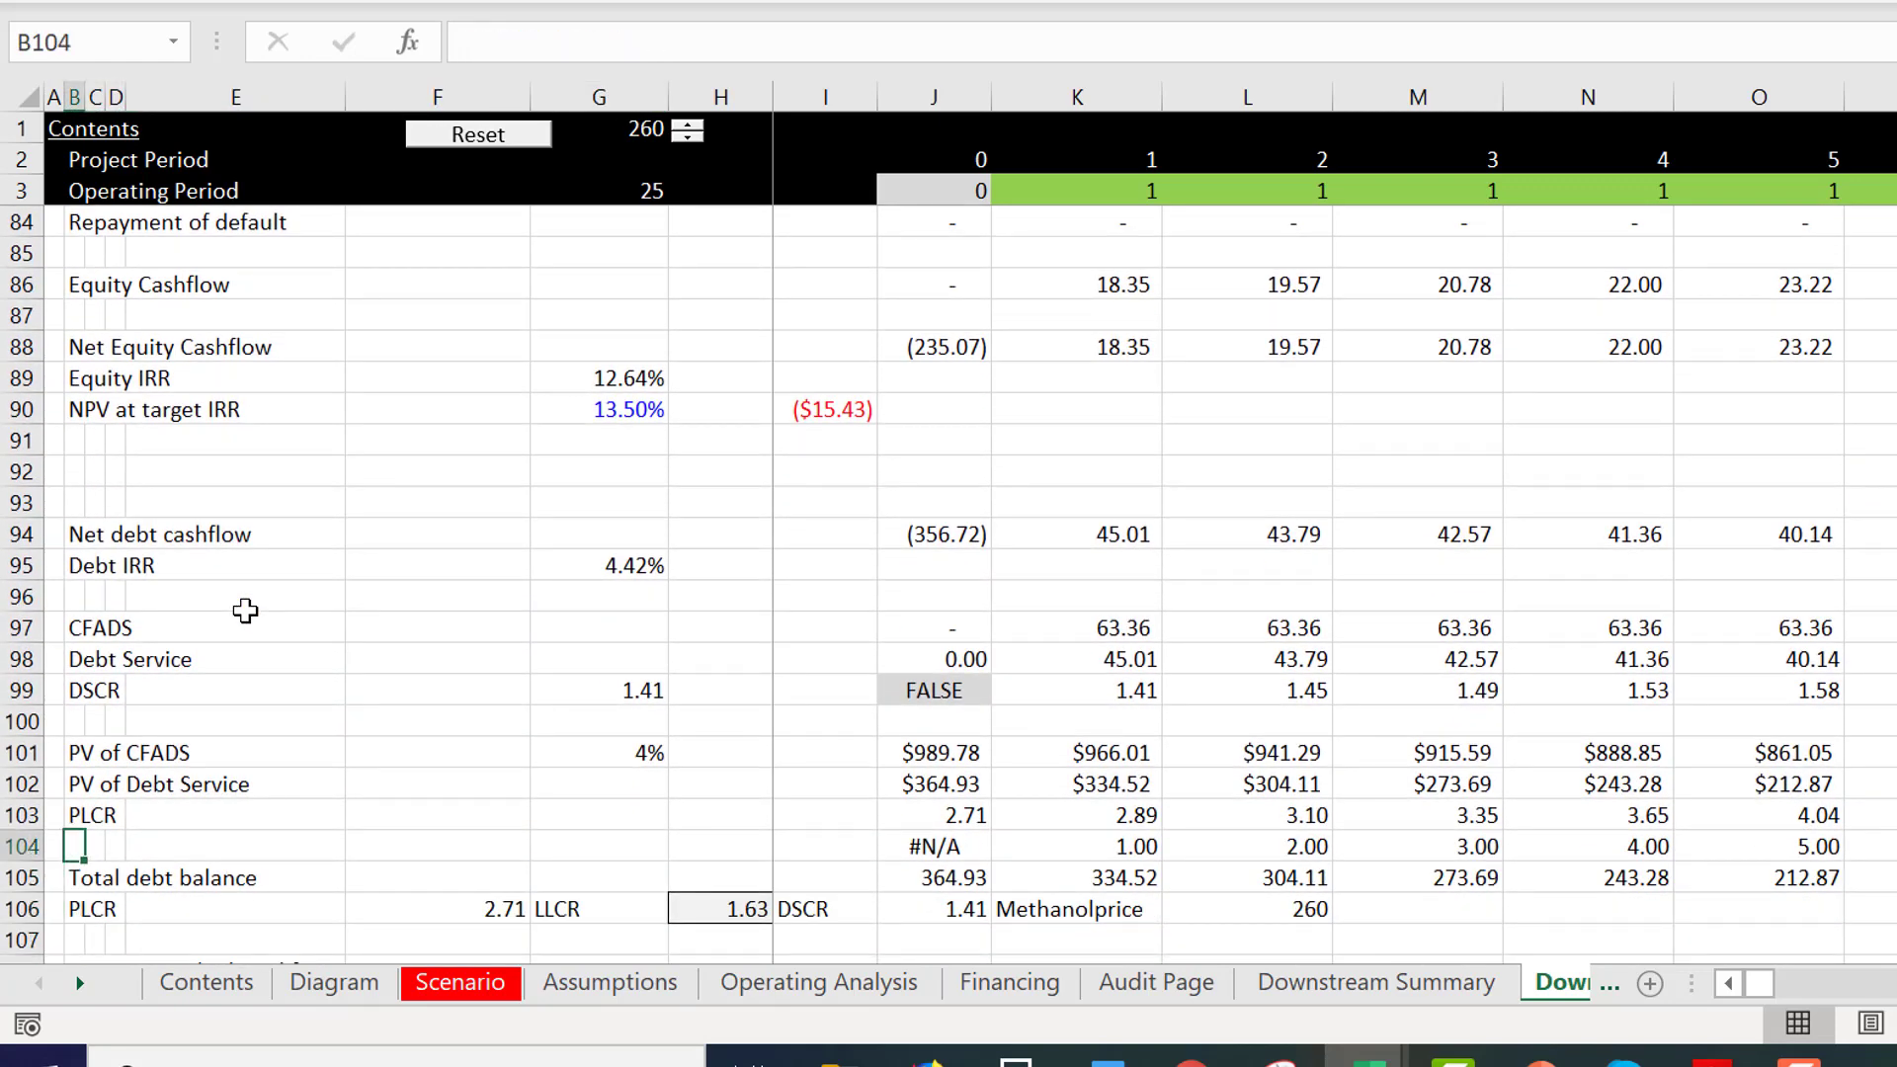
Format the PV of CFADS discount rate in G101 as a percentage with two decimals.
{"action": "key", "text": "Up"}
{"action": "key", "text": "Right"}
{"action": "key", "text": "Right"}
{"action": "key", "text": "Right"}
{"action": "key", "text": "Right"}
{"action": "key", "text": "Right"}
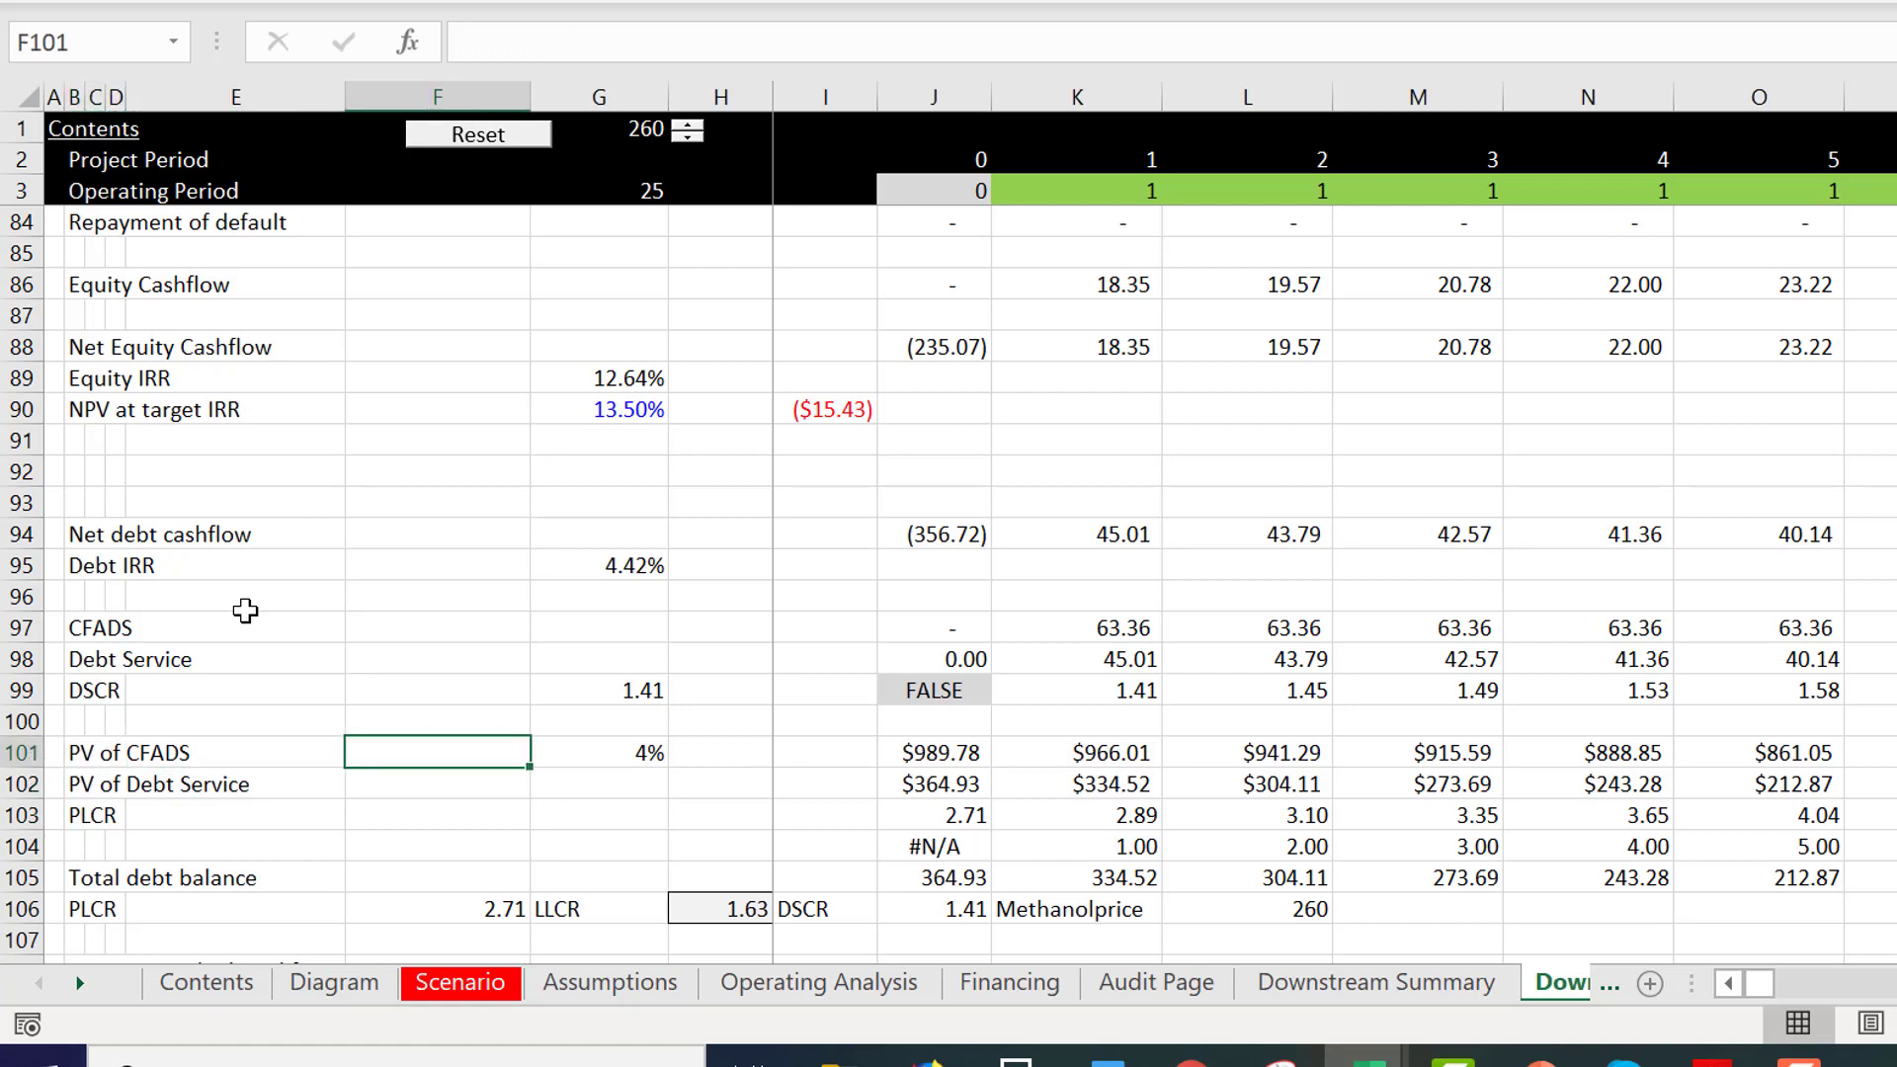
{"action": "key", "text": "ctrl+shift+5"}
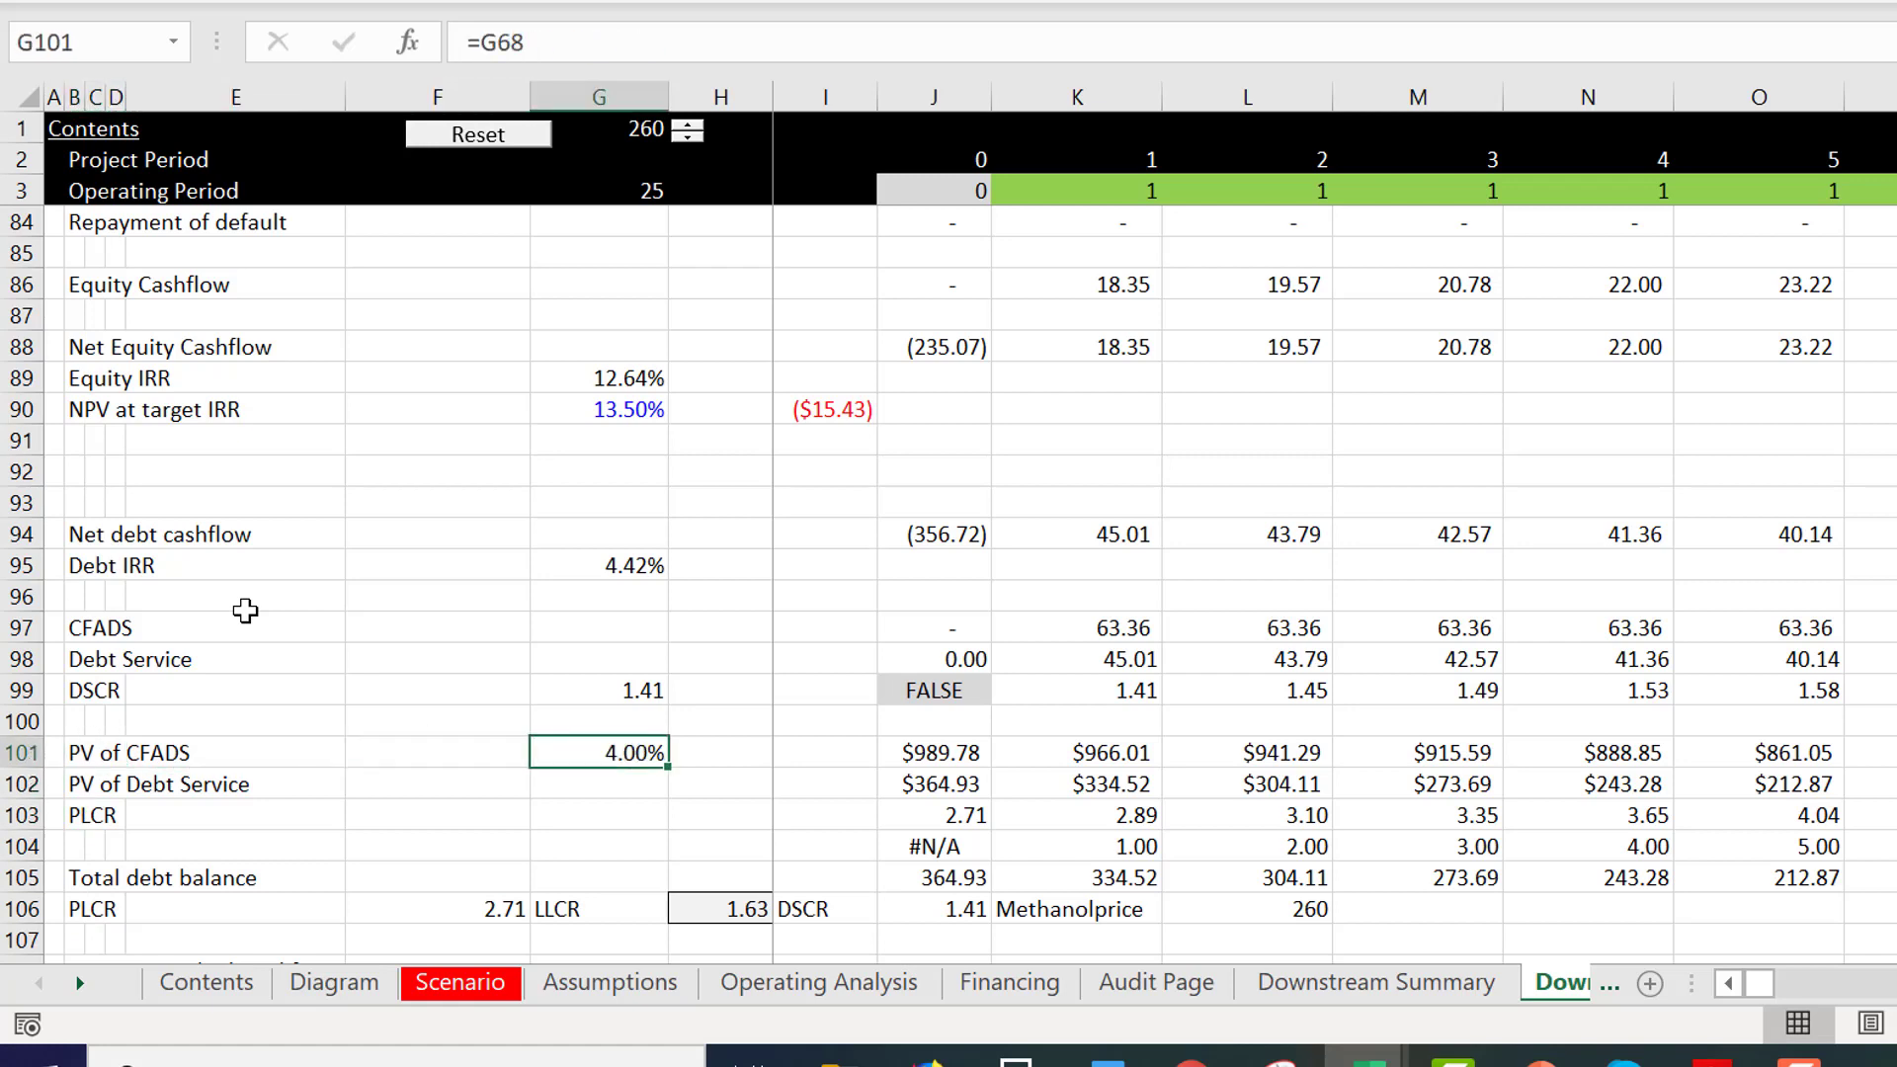
Format the discount rate for PV of CFADS over debt life in G109 as a percentage with two decimals.
{"action": "key", "text": "Down"}
{"action": "key", "text": "Down"}
{"action": "key", "text": "Down"}
{"action": "key", "text": "Down"}
{"action": "key", "text": "Down"}
{"action": "key", "text": "Down"}
{"action": "key", "text": "Down"}
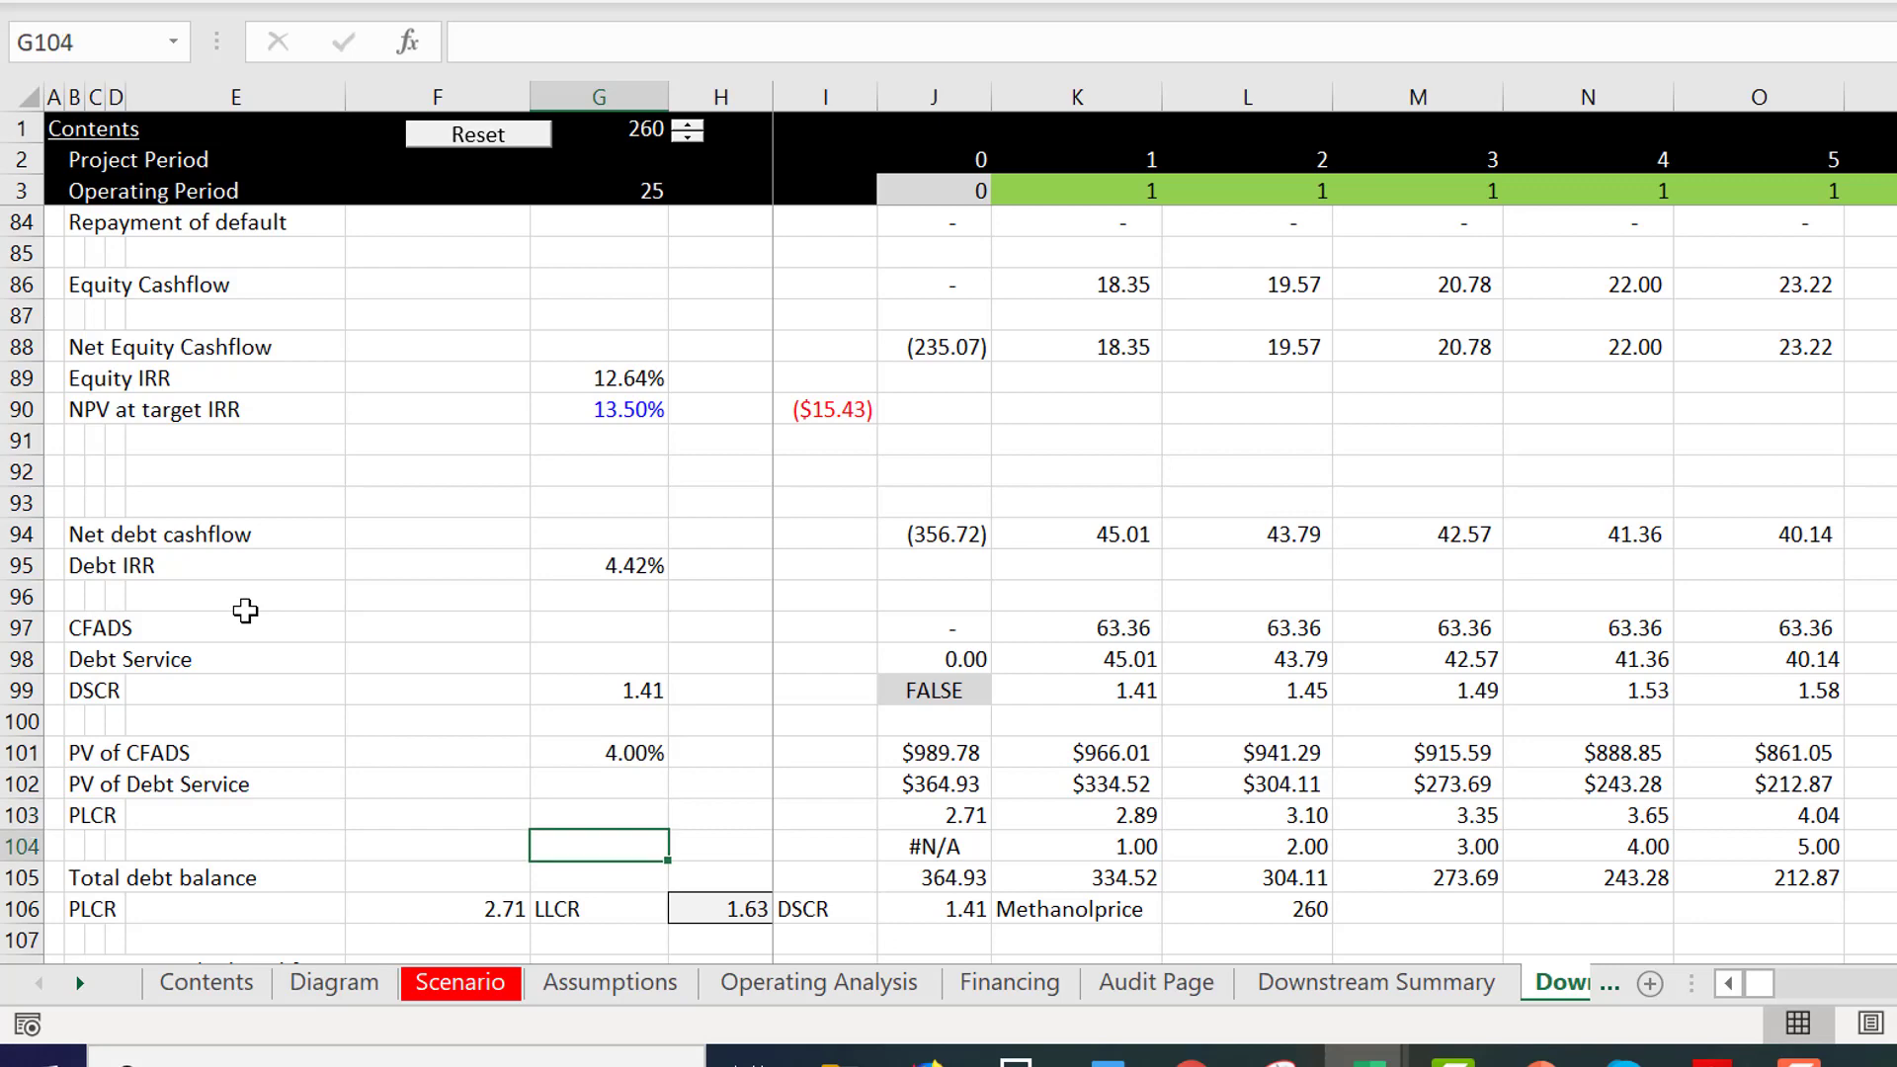
{"action": "key", "text": "Down"}
{"action": "key", "text": "Down"}
{"action": "key", "text": "Down"}
{"action": "key", "text": "Down"}
{"action": "key", "text": "Down"}
{"action": "key", "text": "Down"}
{"action": "key", "text": "Up"}
{"action": "key", "text": "Up"}
{"action": "key", "text": "Up"}
{"action": "key", "text": "Up"}
{"action": "key", "text": "Up"}
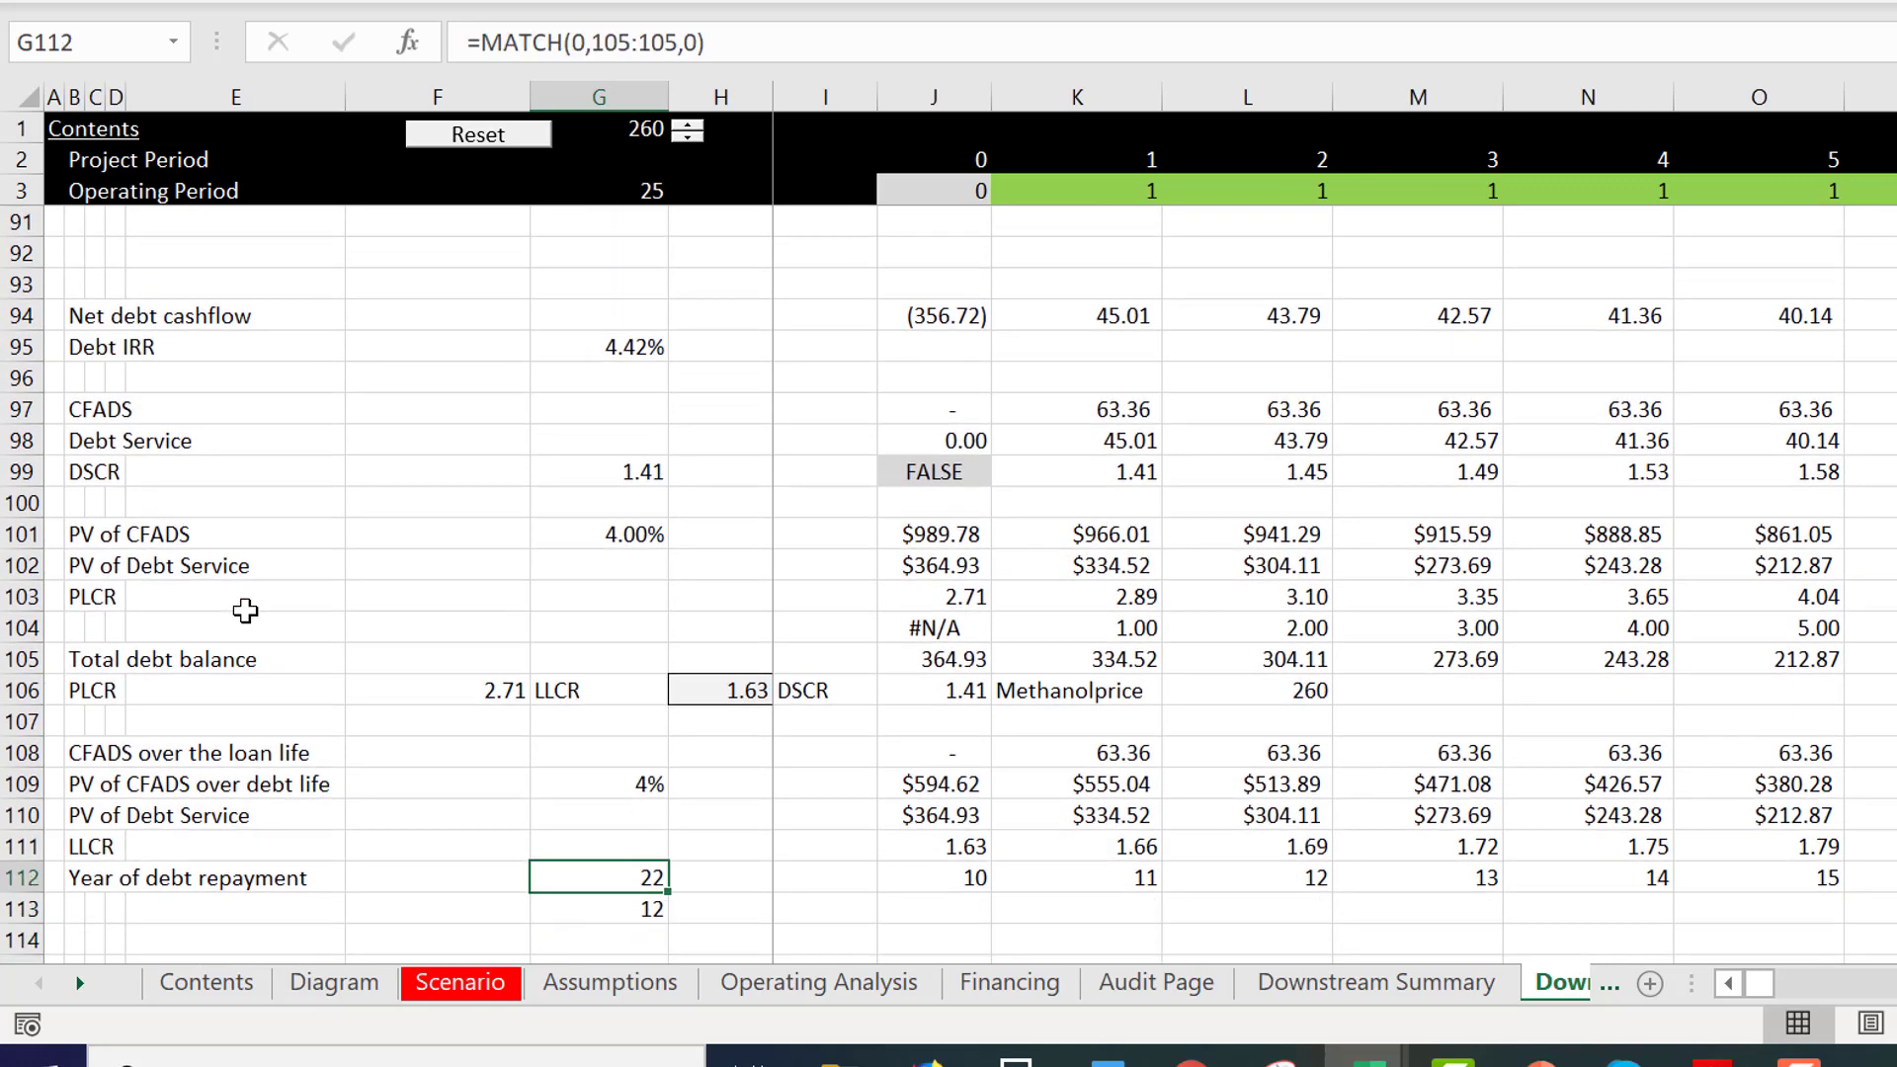
{"action": "key", "text": "F4"}
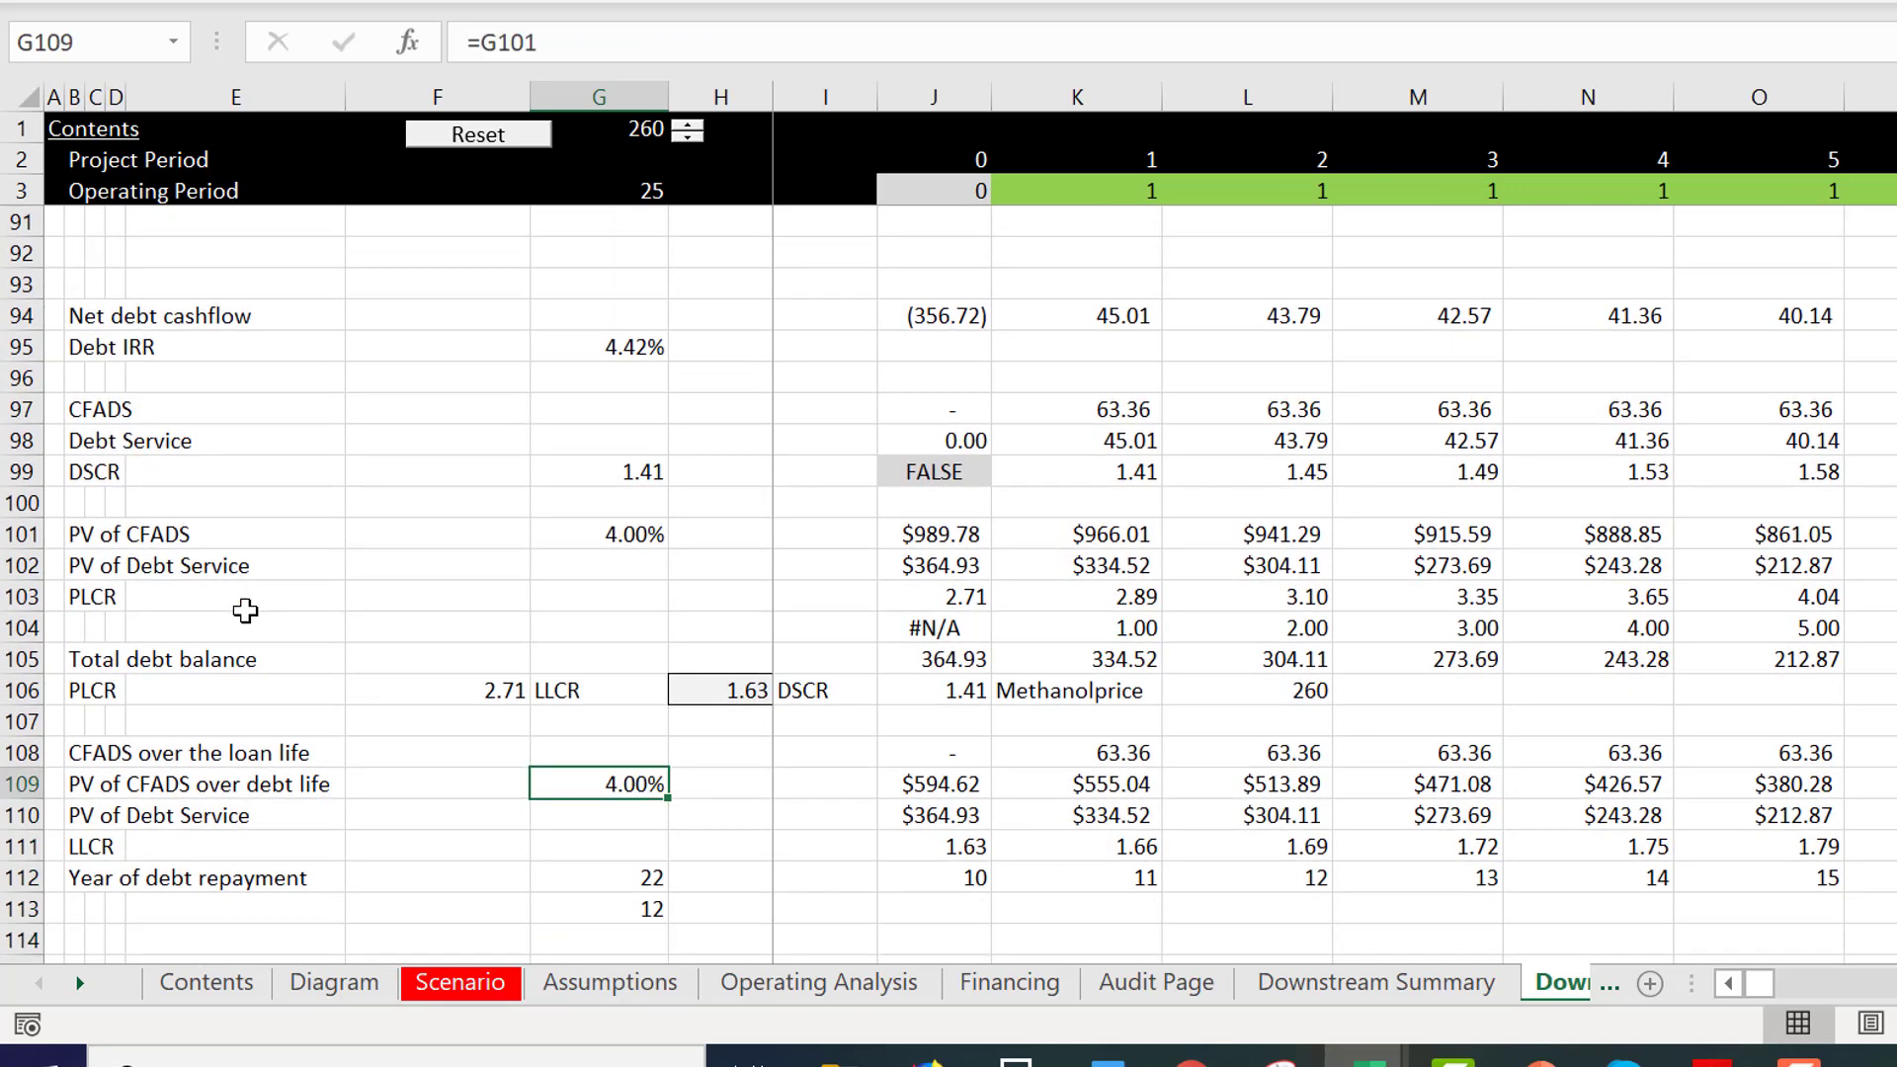
Show the Interest Rate in the Financing Input section with two decimal places.
{"action": "key", "text": "Page_Up"}
{"action": "key", "text": "Page_Up"}
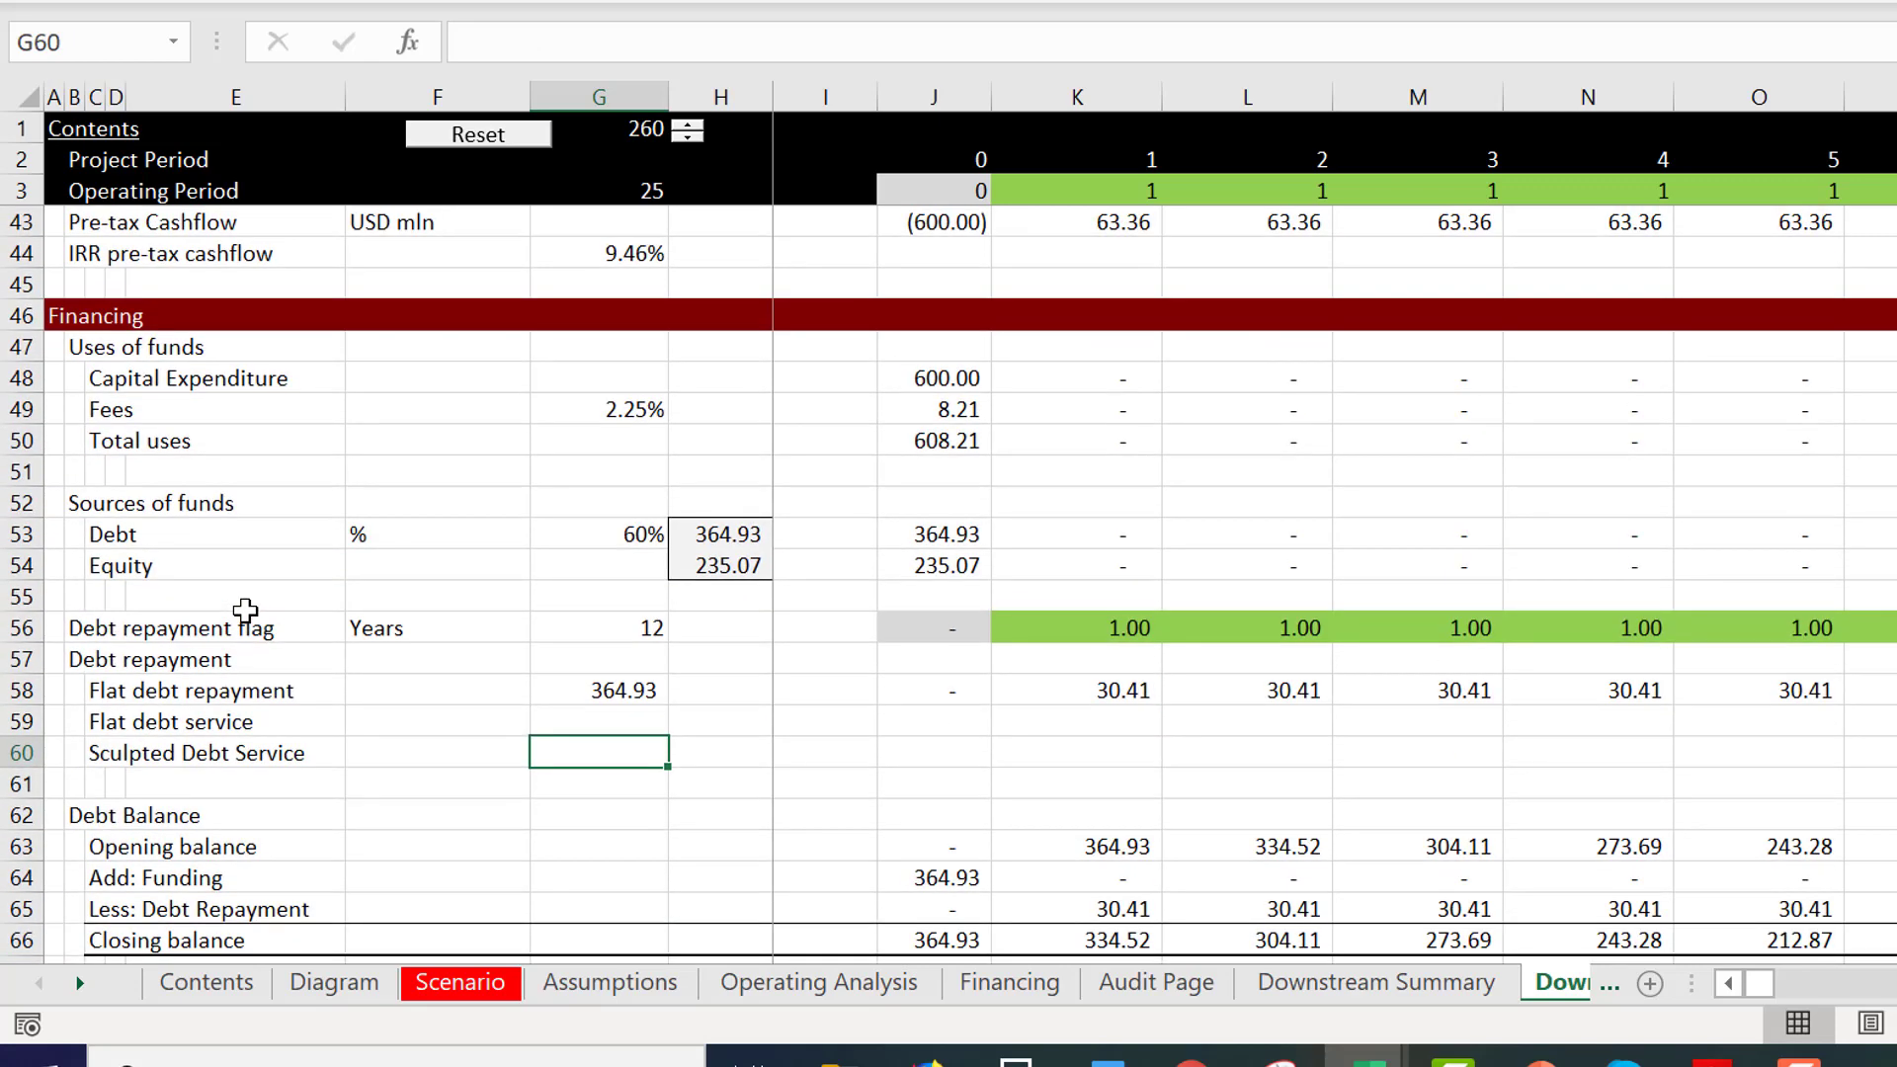
{"action": "key", "text": "Page_Up"}
{"action": "key", "text": "Page_Up"}
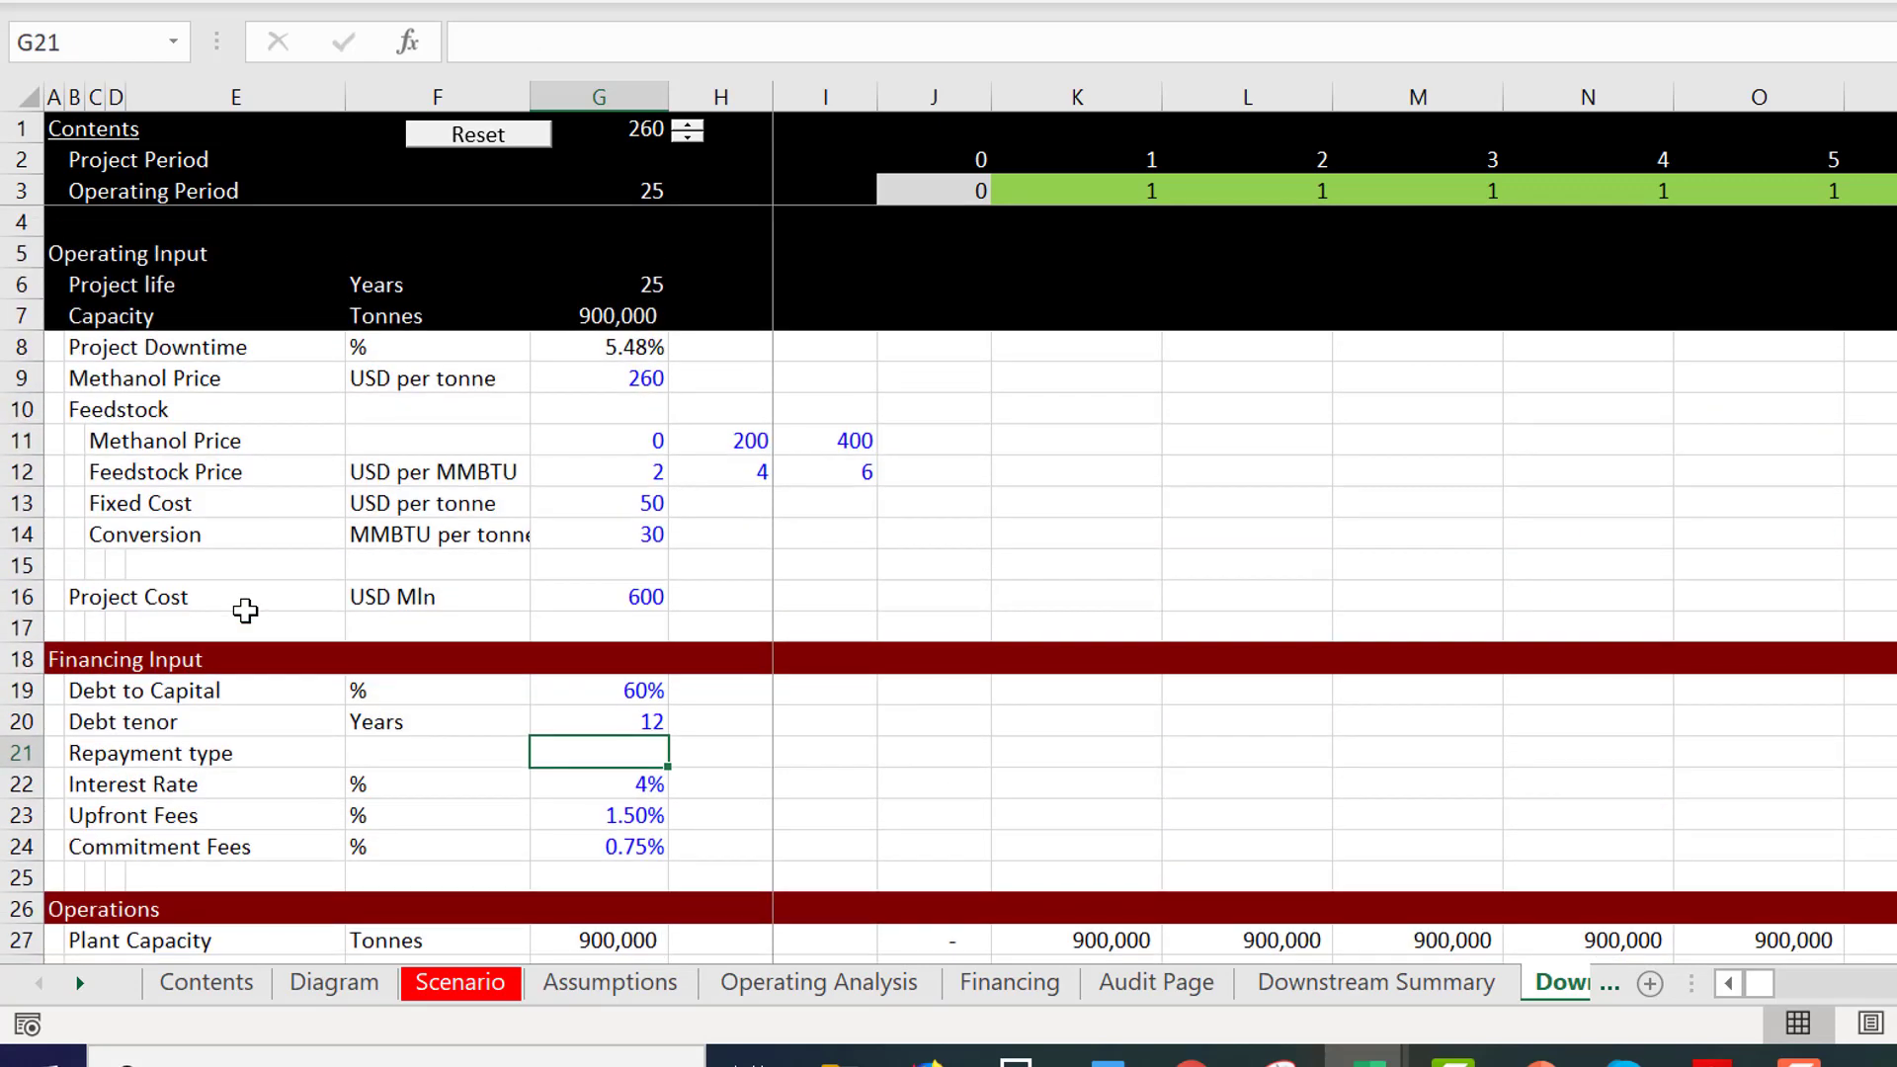
{"action": "key", "text": "Down"}
{"action": "key", "text": "Down"}
{"action": "key", "text": "Up"}
{"action": "key", "text": "Down"}
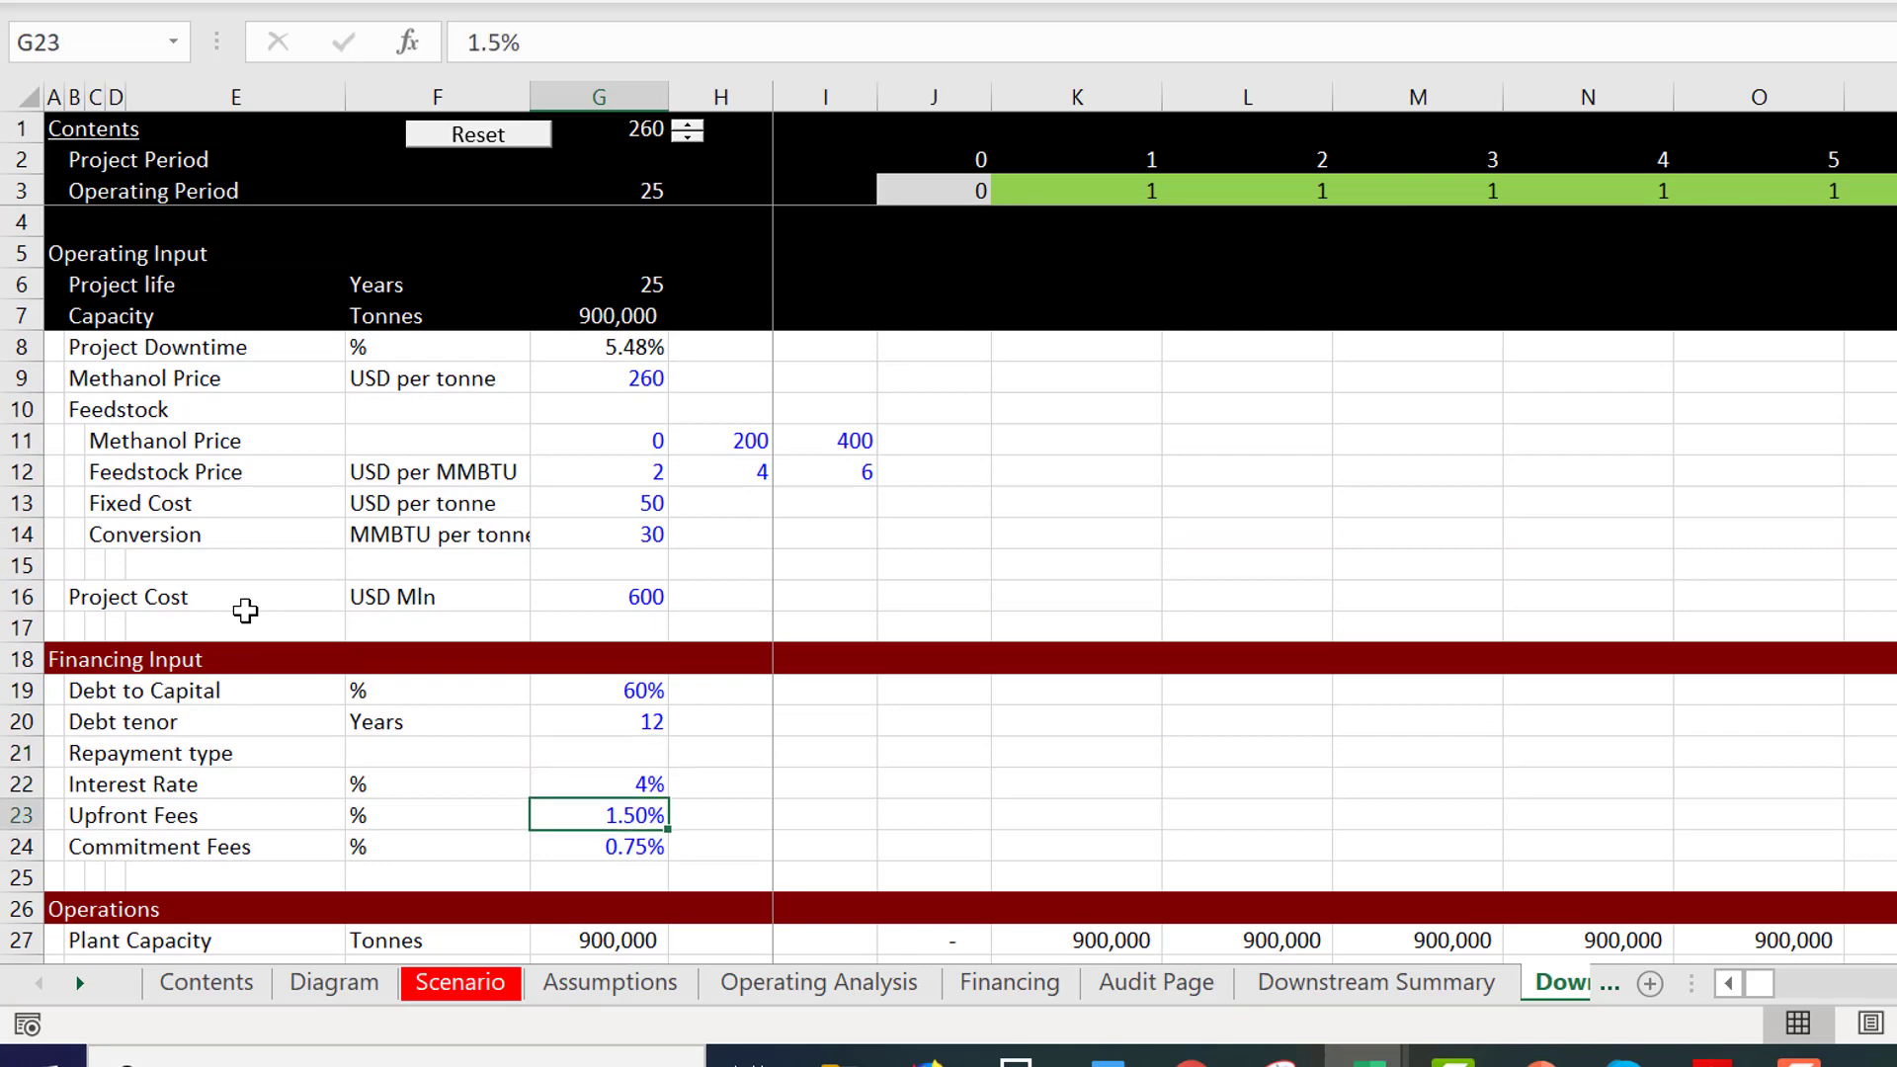
{"action": "key", "text": "Up"}
{"action": "key", "text": "alt+h"}
{"action": "key", "text": "0"}
{"action": "key", "text": "alt+h"}
{"action": "key", "text": "0"}
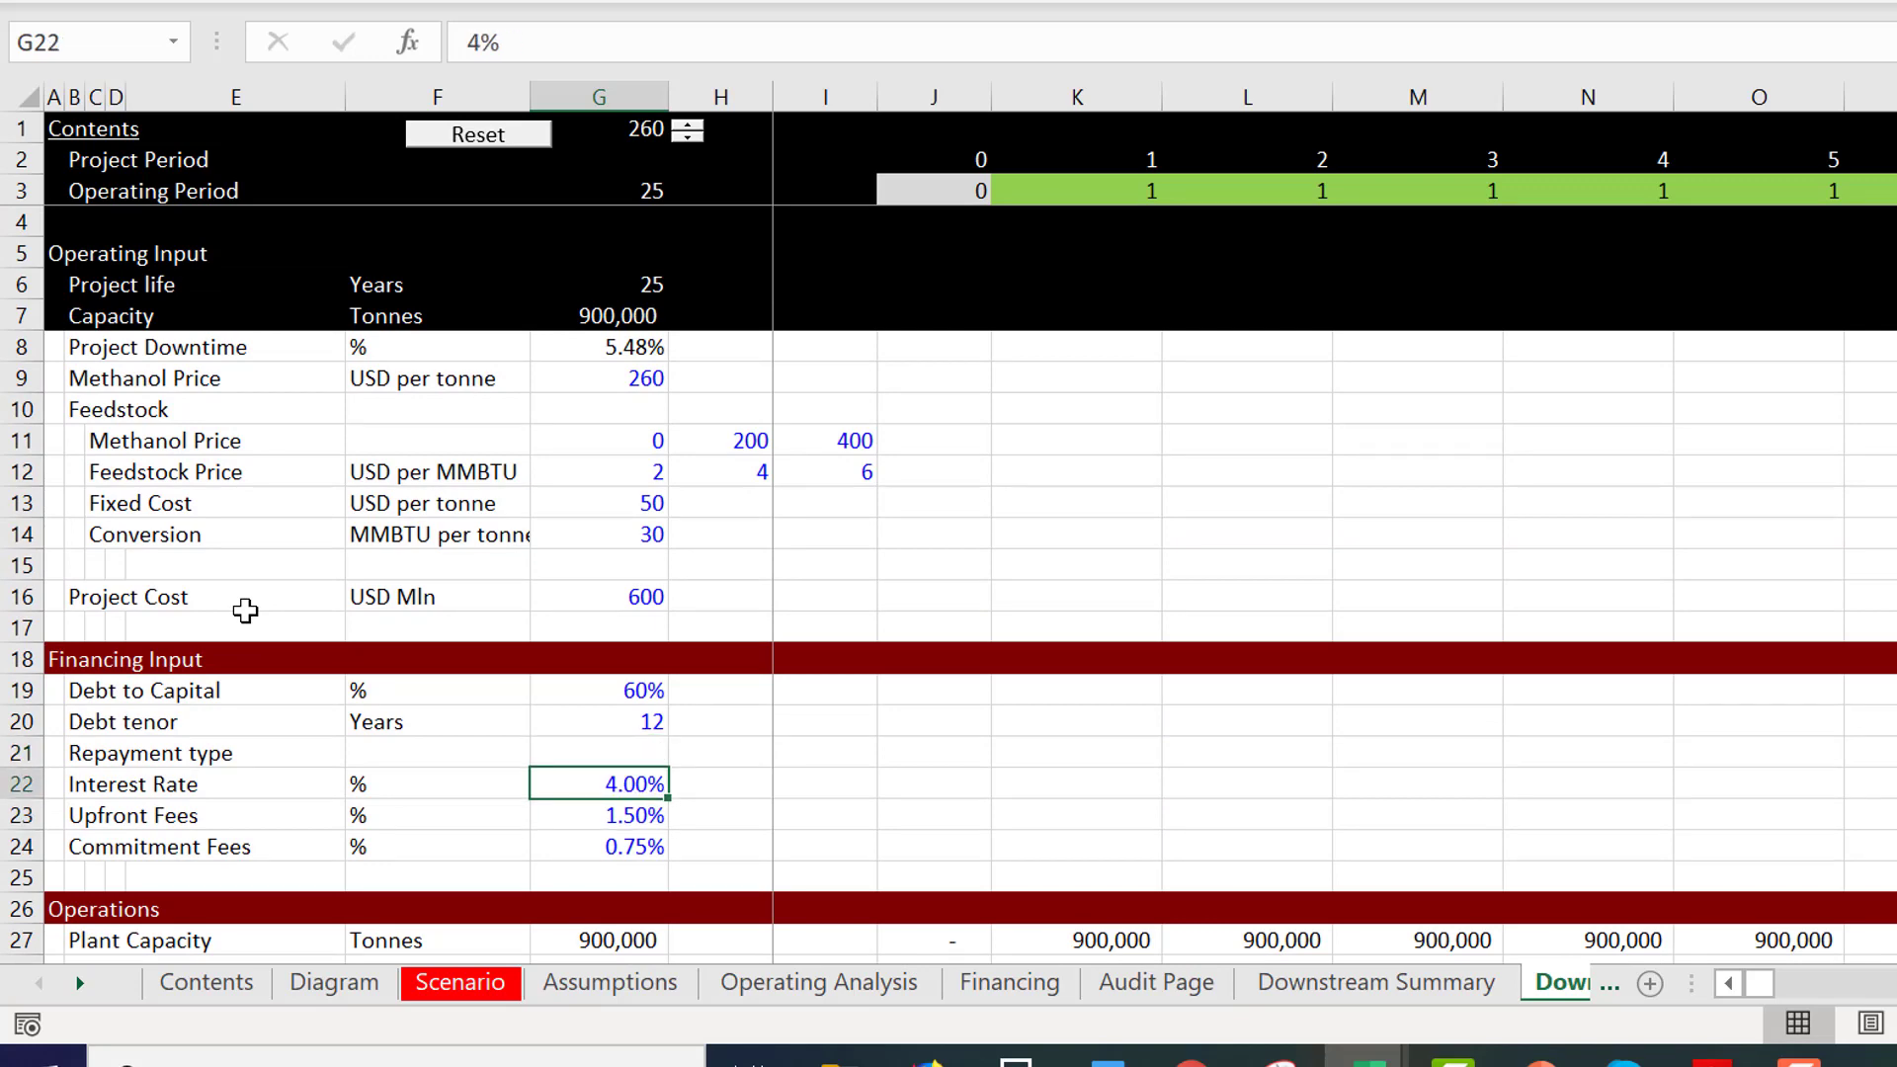
Review the DSCR, PLCR and LLCR rows and the PV of Debt Service figures for the project periods.
{"action": "key", "text": "Page_Down"}
{"action": "key", "text": "Page_Down"}
{"action": "key", "text": "Page_Down"}
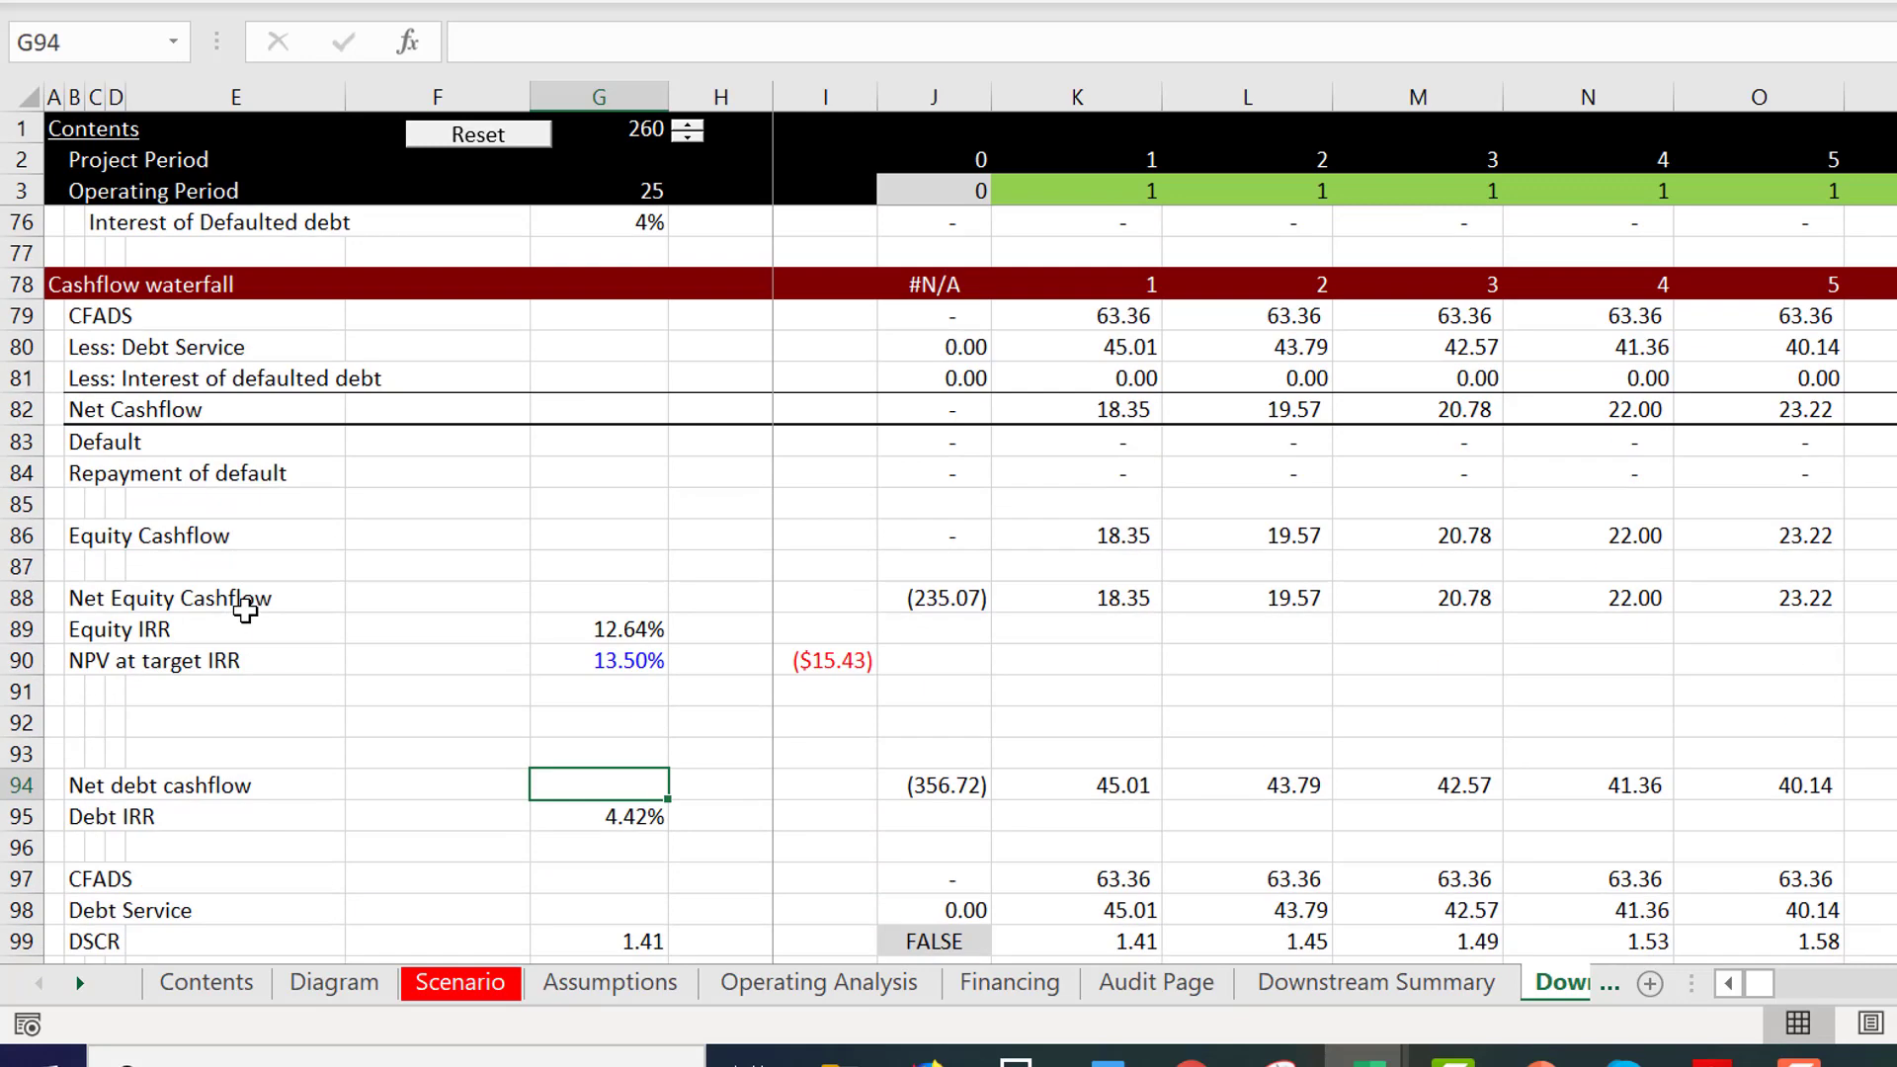
{"action": "key", "text": "Page_Down"}
{"action": "key", "text": "Up"}
{"action": "key", "text": "Up"}
{"action": "key", "text": "Up"}
{"action": "key", "text": "Up"}
{"action": "key", "text": "Up"}
{"action": "key", "text": "Up"}
{"action": "key", "text": "Up"}
{"action": "key", "text": "Up"}
{"action": "key", "text": "Up"}
{"action": "key", "text": "Up"}
{"action": "key", "text": "Up"}
{"action": "key", "text": "Up"}
{"action": "key", "text": "Up"}
{"action": "key", "text": "Up"}
{"action": "key", "text": "Up"}
{"action": "key", "text": "Up"}
{"action": "key", "text": "Up"}
{"action": "key", "text": "Up"}
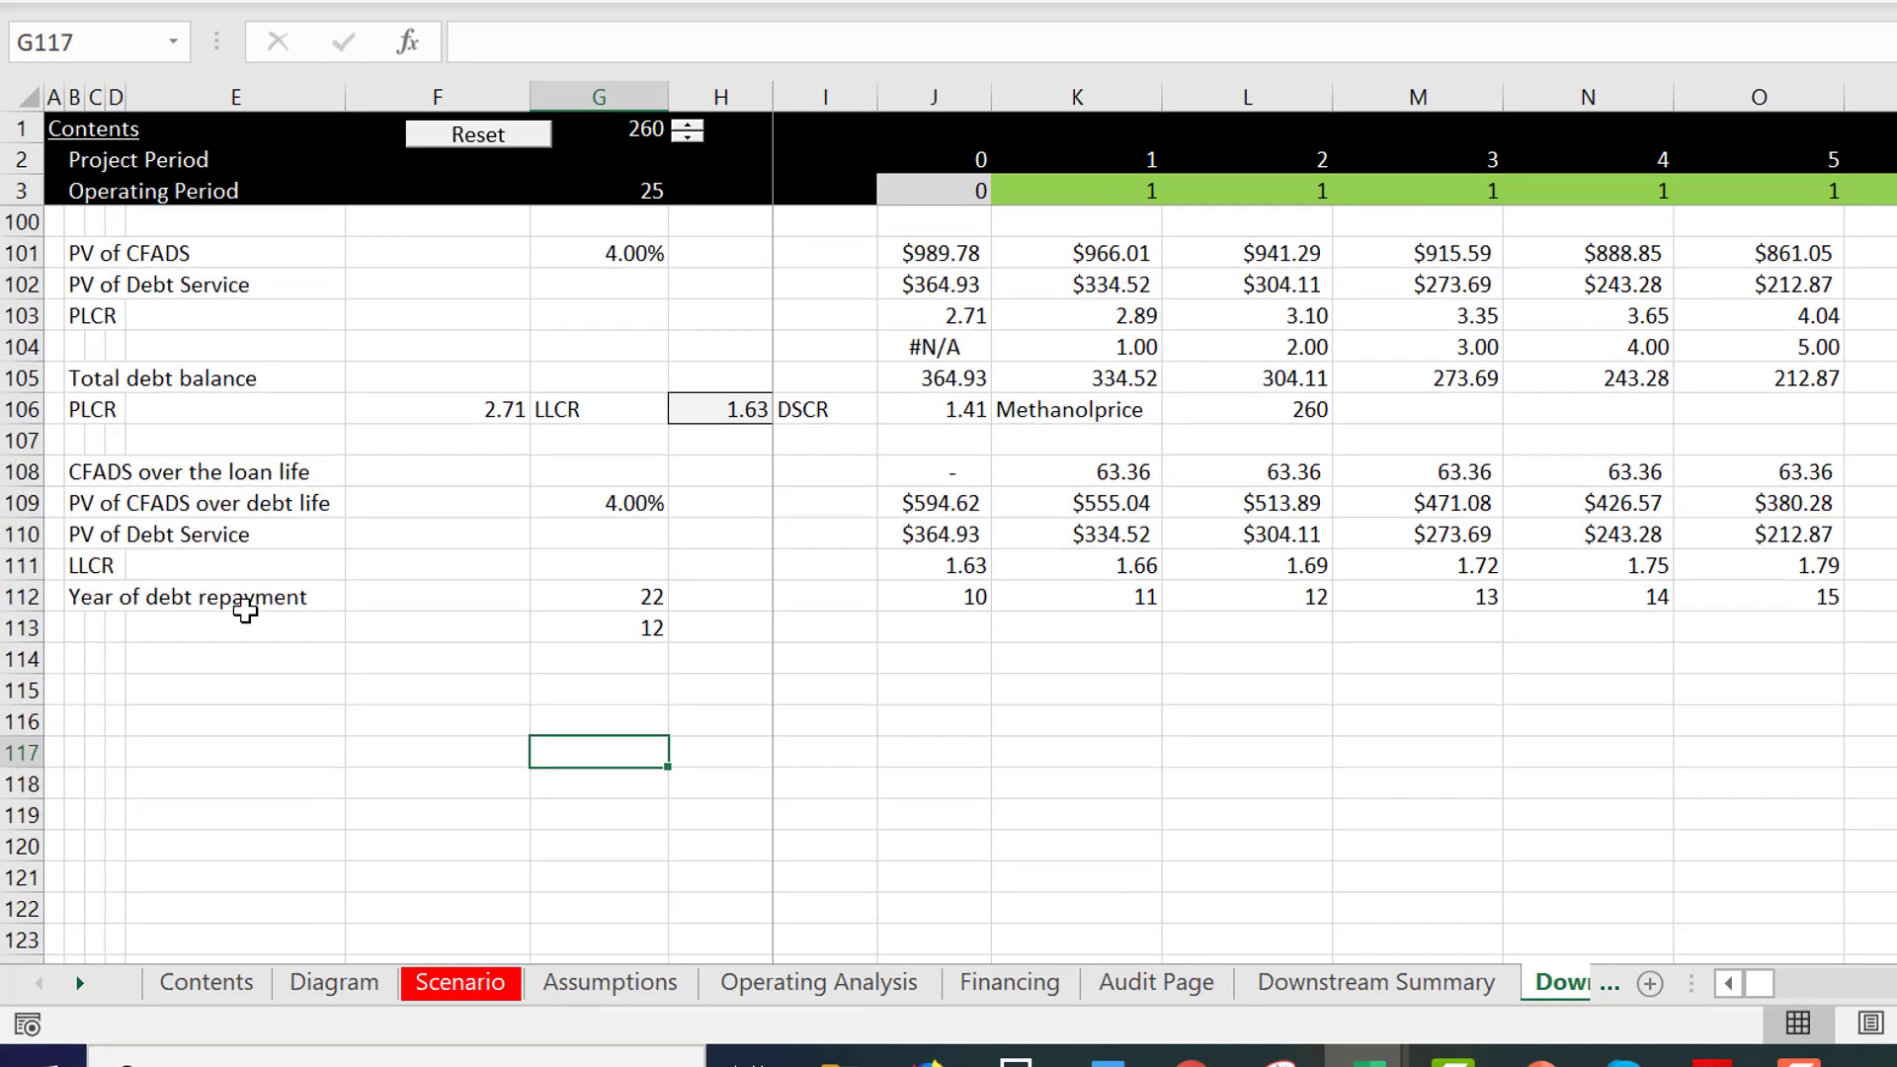
{"action": "key", "text": "Up"}
{"action": "key", "text": "Up"}
{"action": "key", "text": "Up"}
{"action": "key", "text": "Up"}
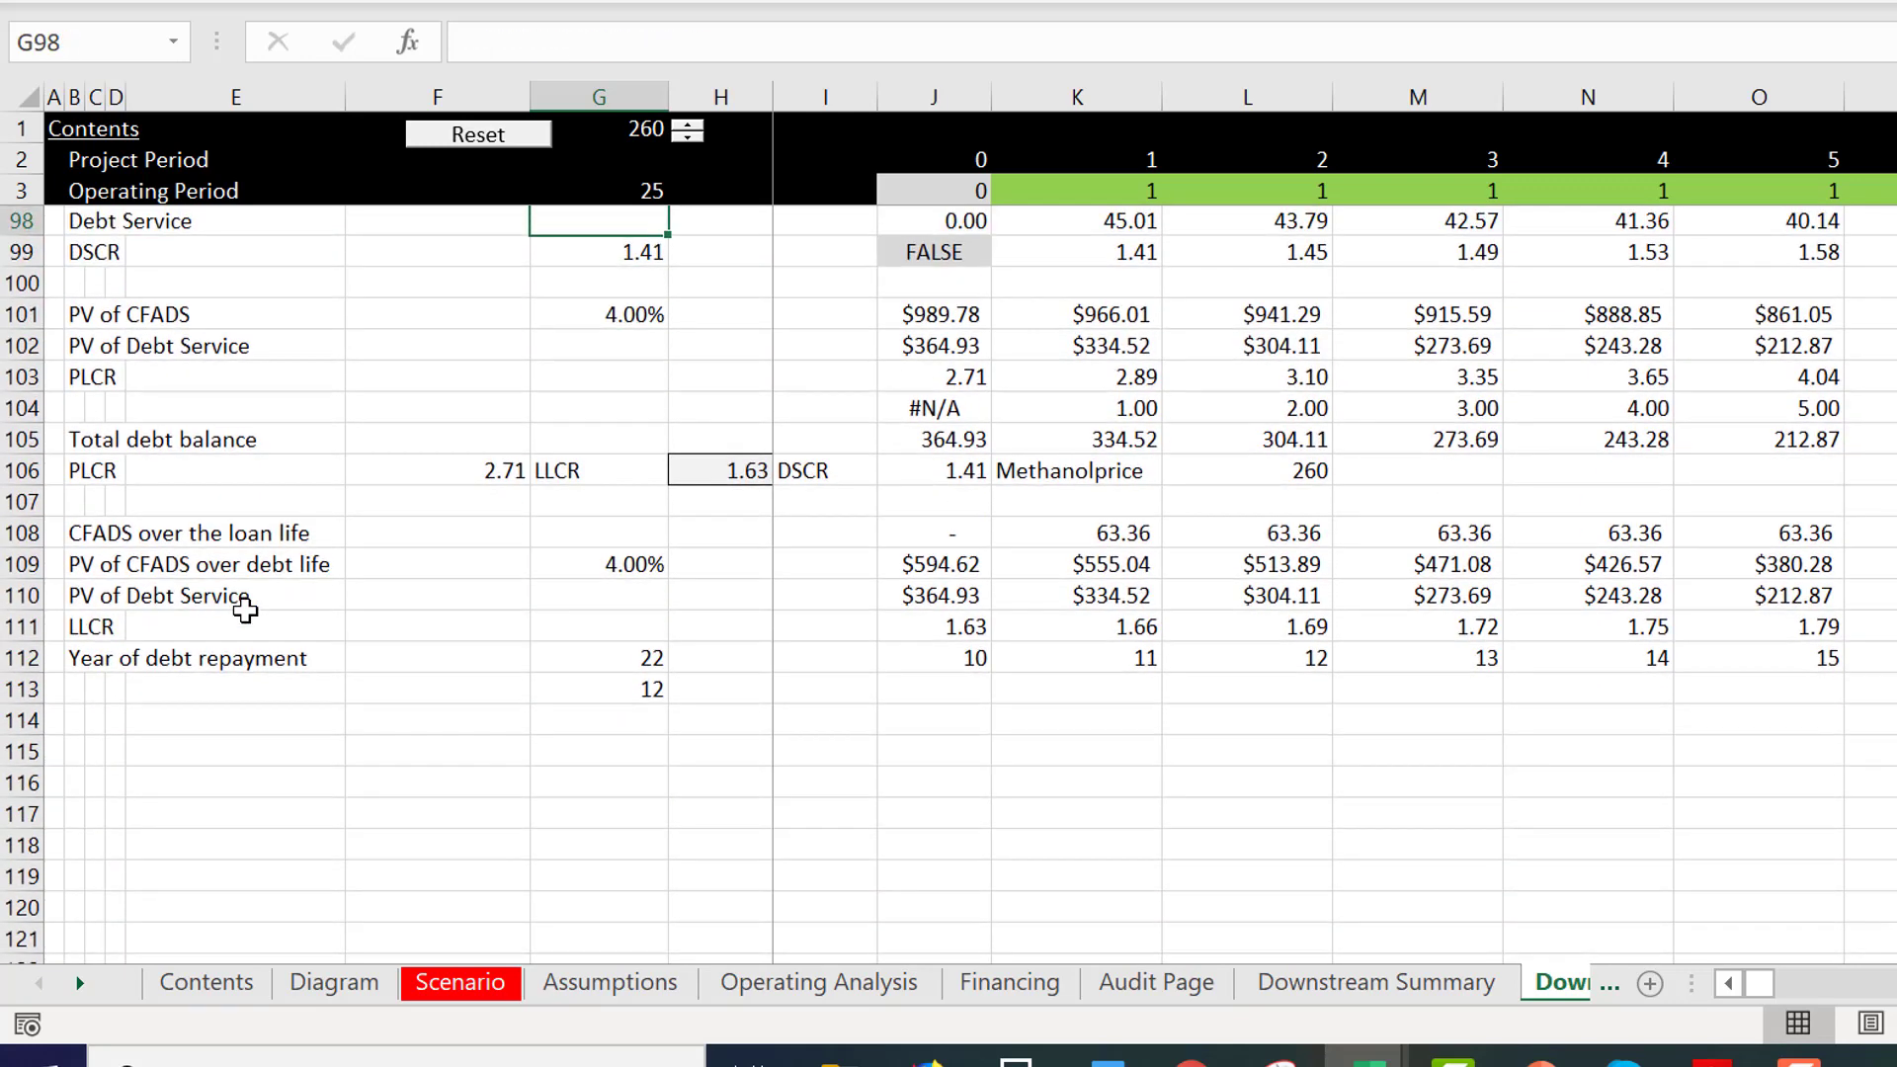
{"action": "key", "text": "Down"}
{"action": "key", "text": "Down"}
{"action": "key", "text": "Down"}
{"action": "key", "text": "Down"}
{"action": "key", "text": "Down"}
{"action": "key", "text": "Down"}
{"action": "key", "text": "Right"}
{"action": "key", "text": "Right"}
{"action": "key", "text": "Right"}
{"action": "key", "text": "Right"}
{"action": "key", "text": "Right"}
{"action": "key", "text": "Right"}
{"action": "key", "text": "Right"}
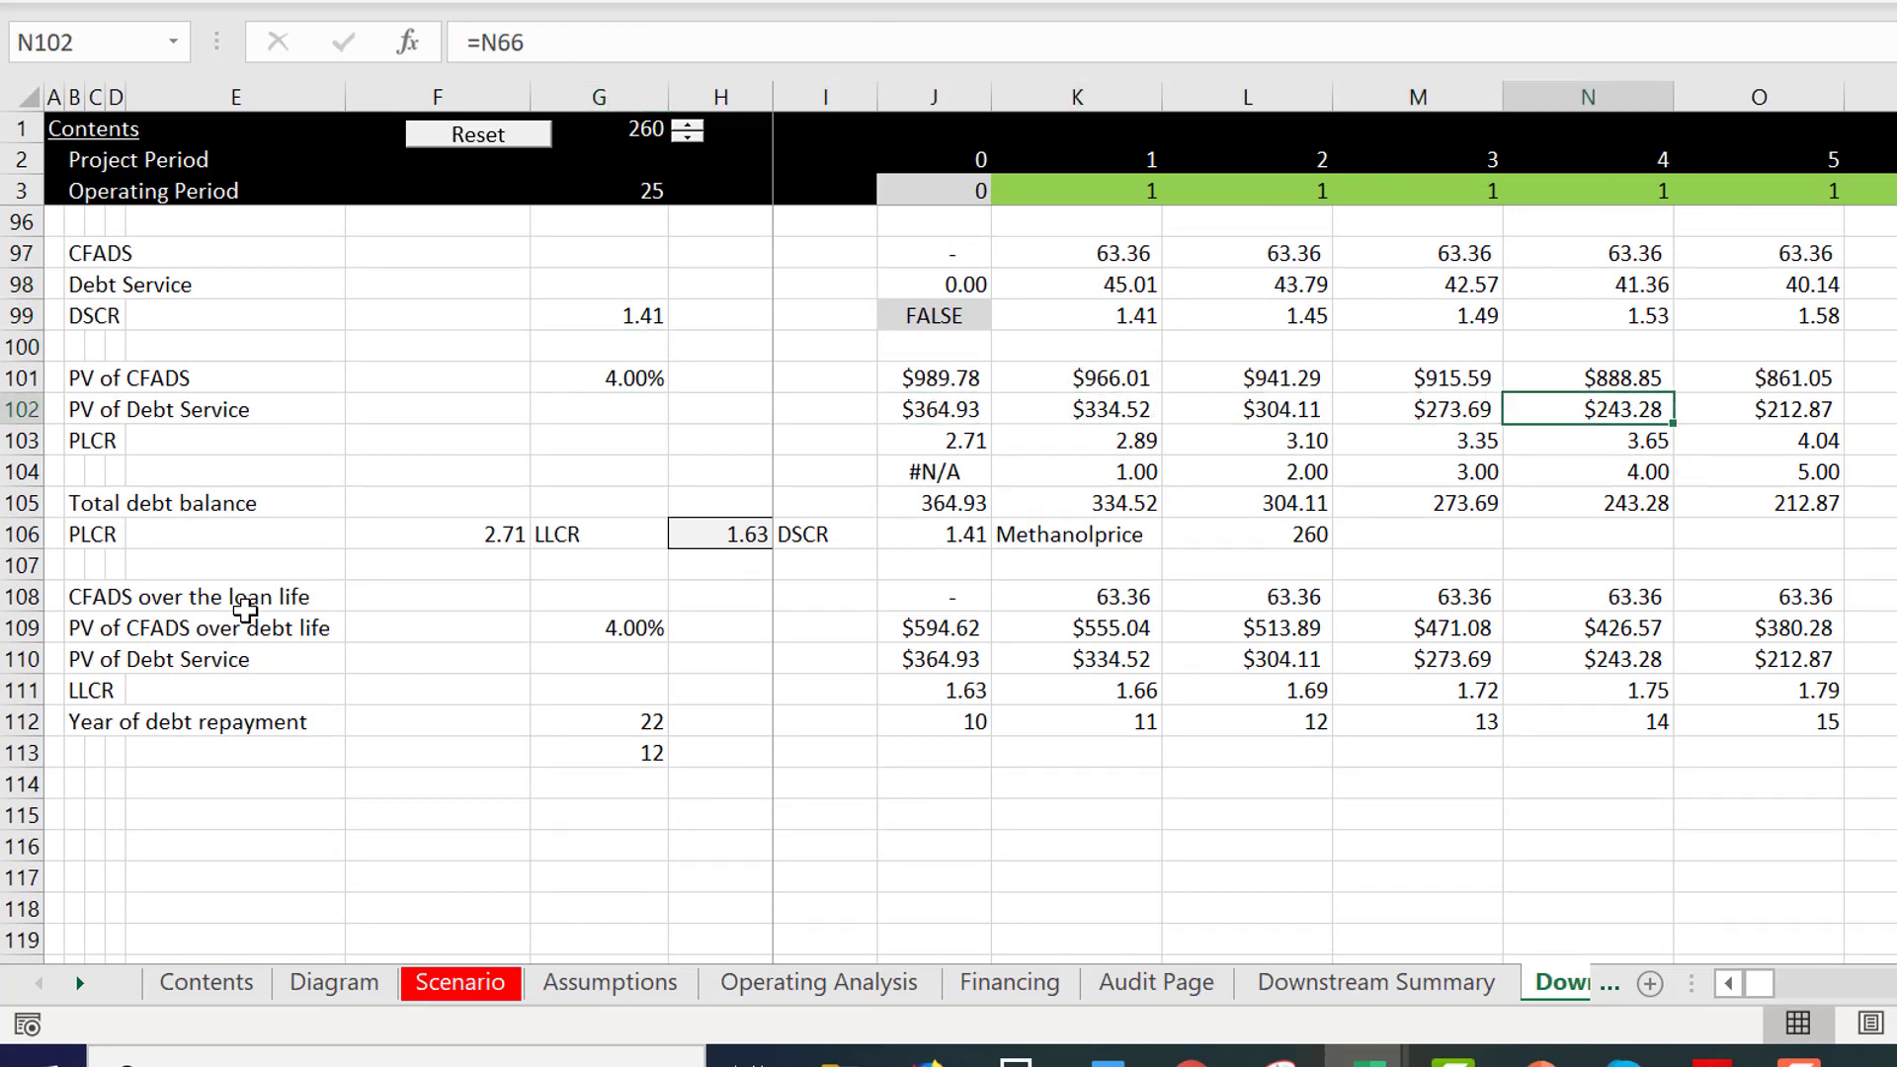
Examine the period 1 formulas in the Balance of Defaulted debt section, especially the opening and closing balances.
{"action": "key", "text": "Left"}
{"action": "key", "text": "Left"}
{"action": "key", "text": "Left"}
{"action": "key", "text": "Page_Up"}
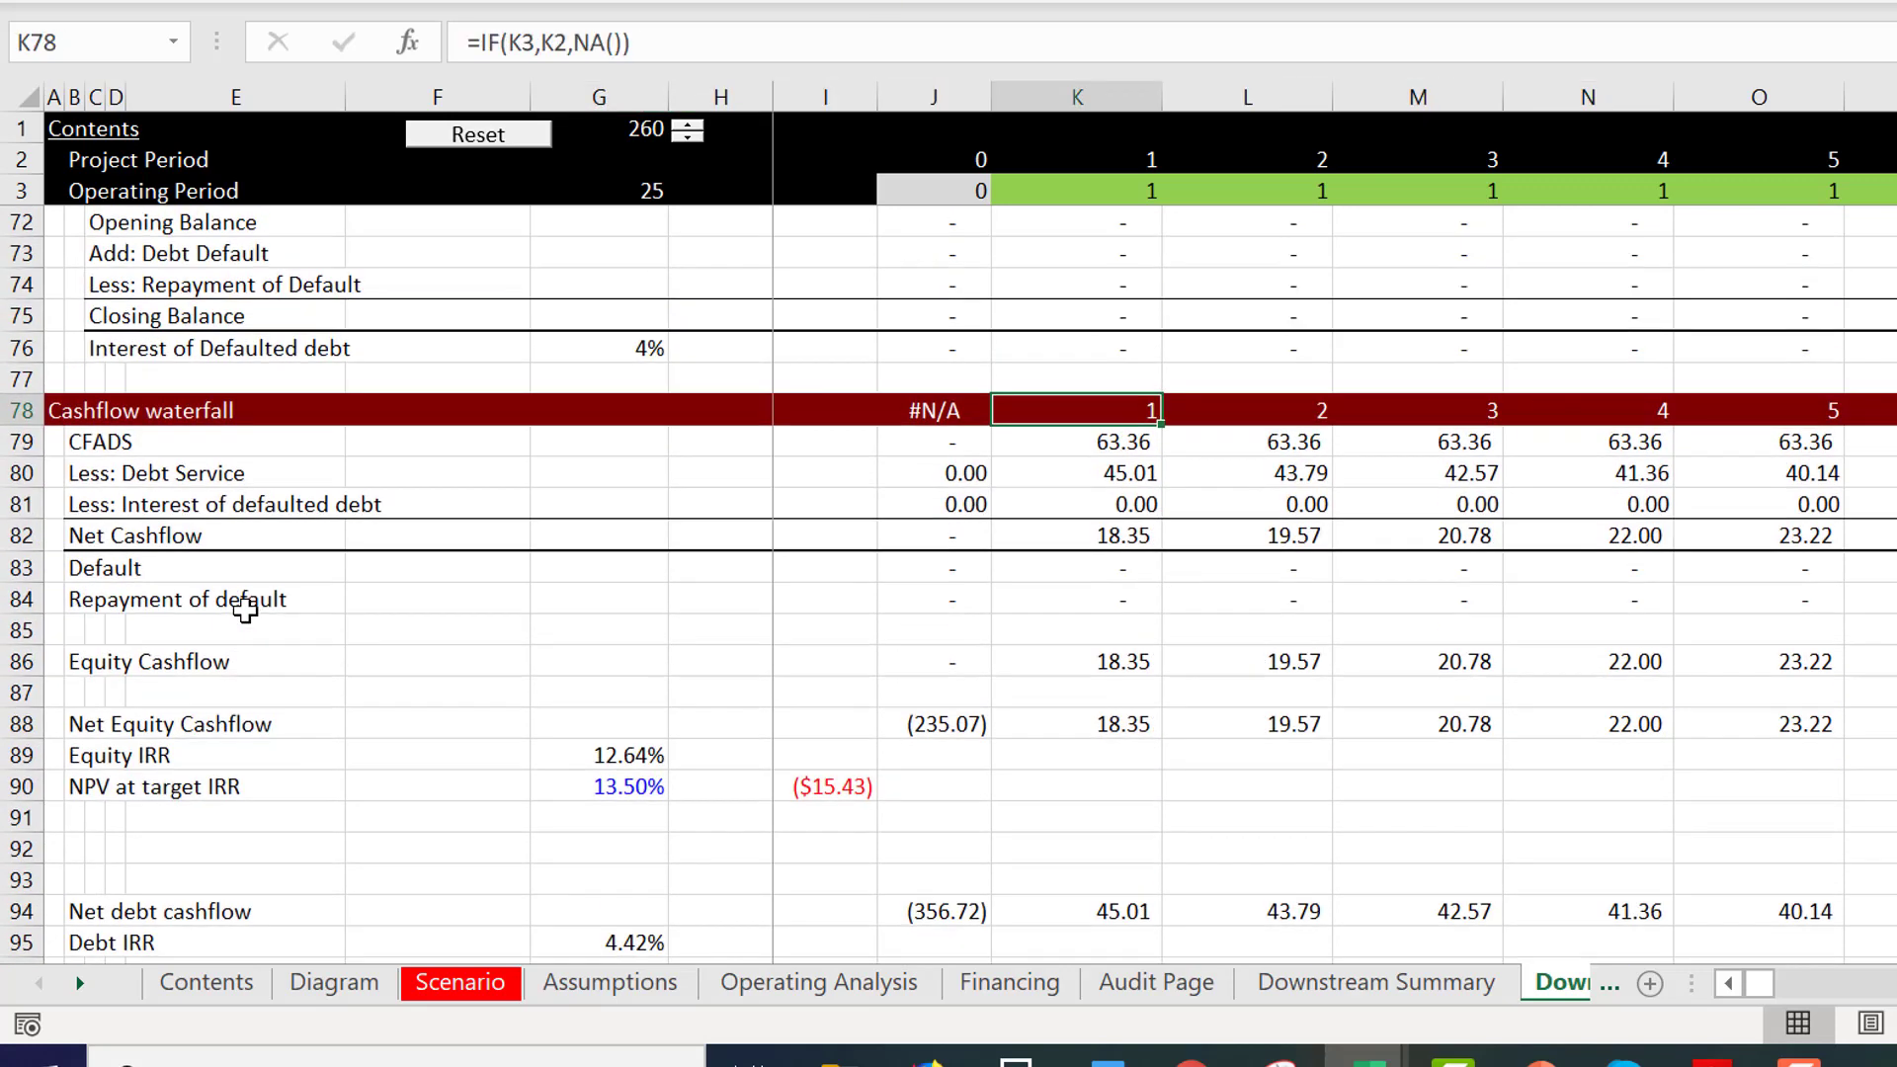
{"action": "key", "text": "Up"}
{"action": "key", "text": "Up"}
{"action": "key", "text": "Up"}
{"action": "key", "text": "Up"}
{"action": "key", "text": "Up"}
{"action": "key", "text": "Up"}
{"action": "key", "text": "Up"}
{"action": "key", "text": "Up"}
{"action": "key", "text": "Up"}
{"action": "key", "text": "Up"}
{"action": "key", "text": "Up"}
{"action": "key", "text": "Up"}
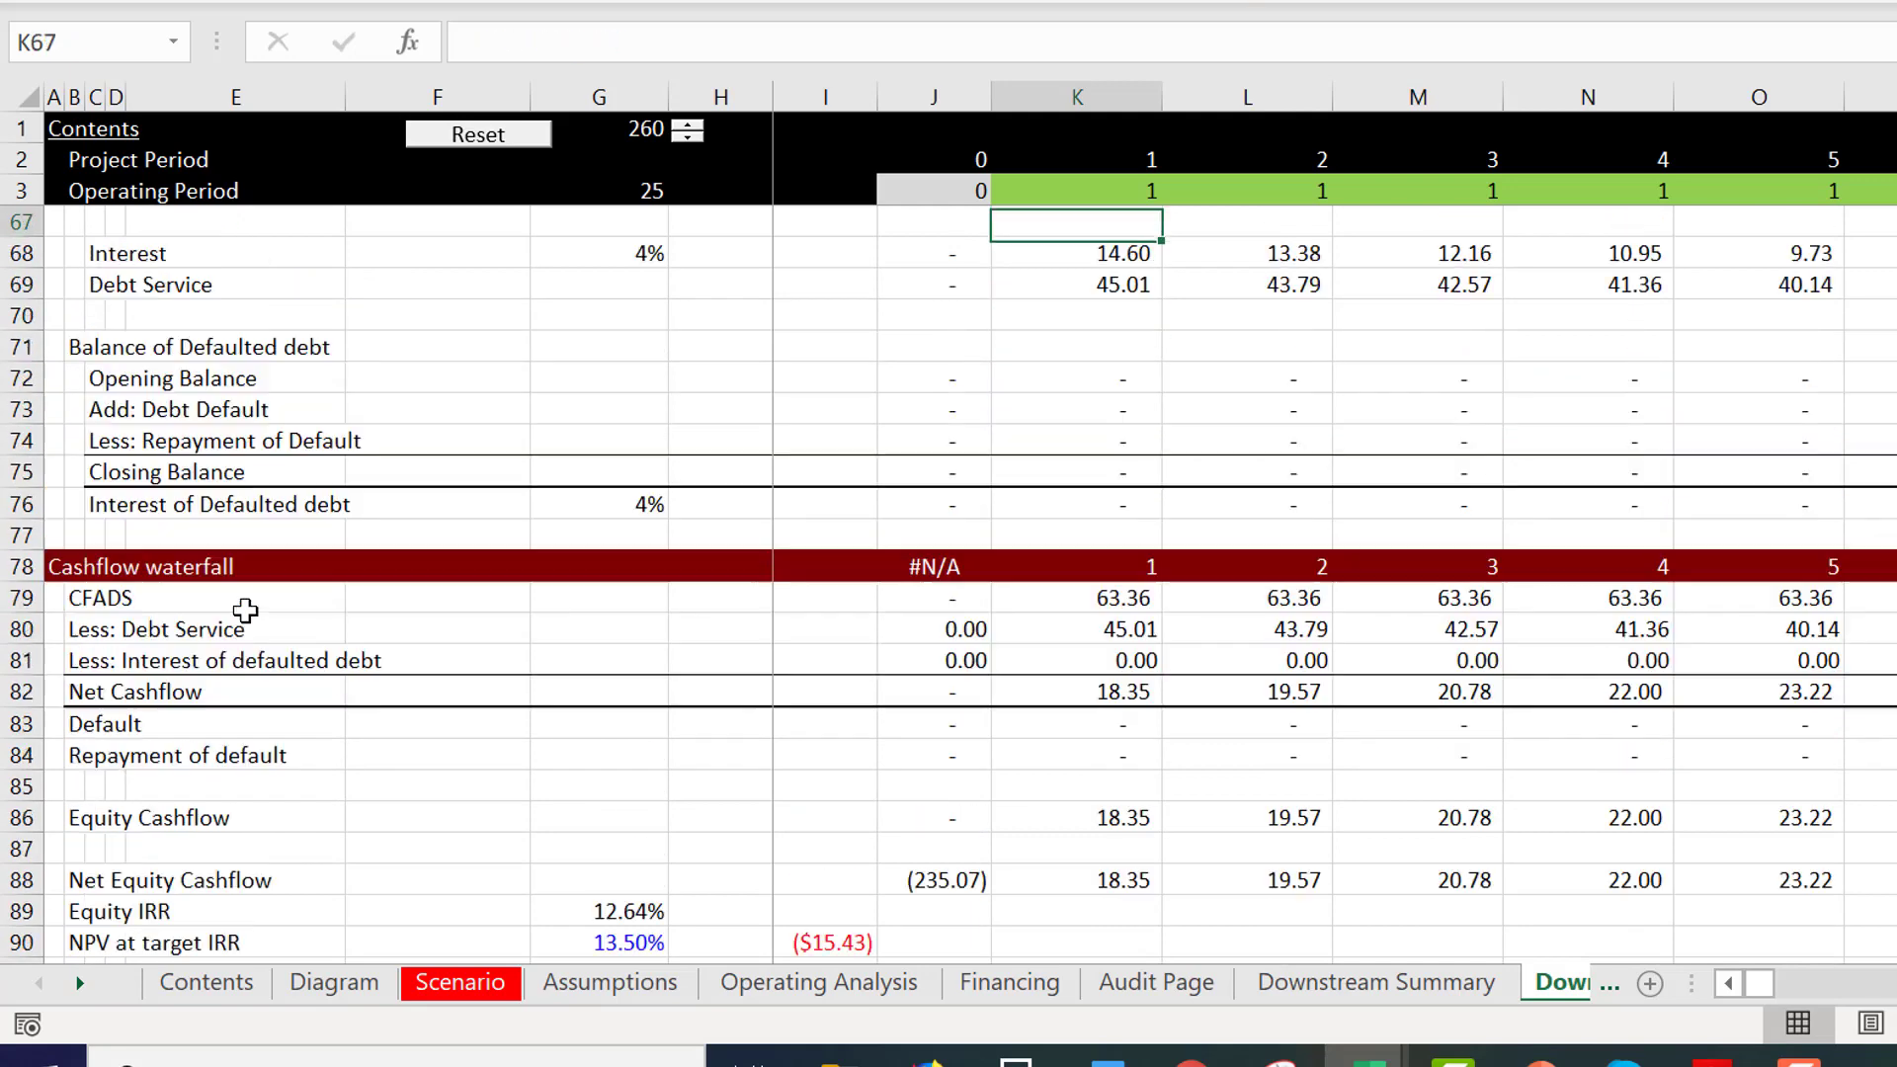
{"action": "key", "text": "Down"}
{"action": "key", "text": "Down"}
{"action": "key", "text": "Down"}
{"action": "key", "text": "Down"}
{"action": "key", "text": "Down"}
{"action": "key", "text": "Down"}
{"action": "key", "text": "Down"}
{"action": "key", "text": "Down"}
{"action": "key", "text": "Down"}
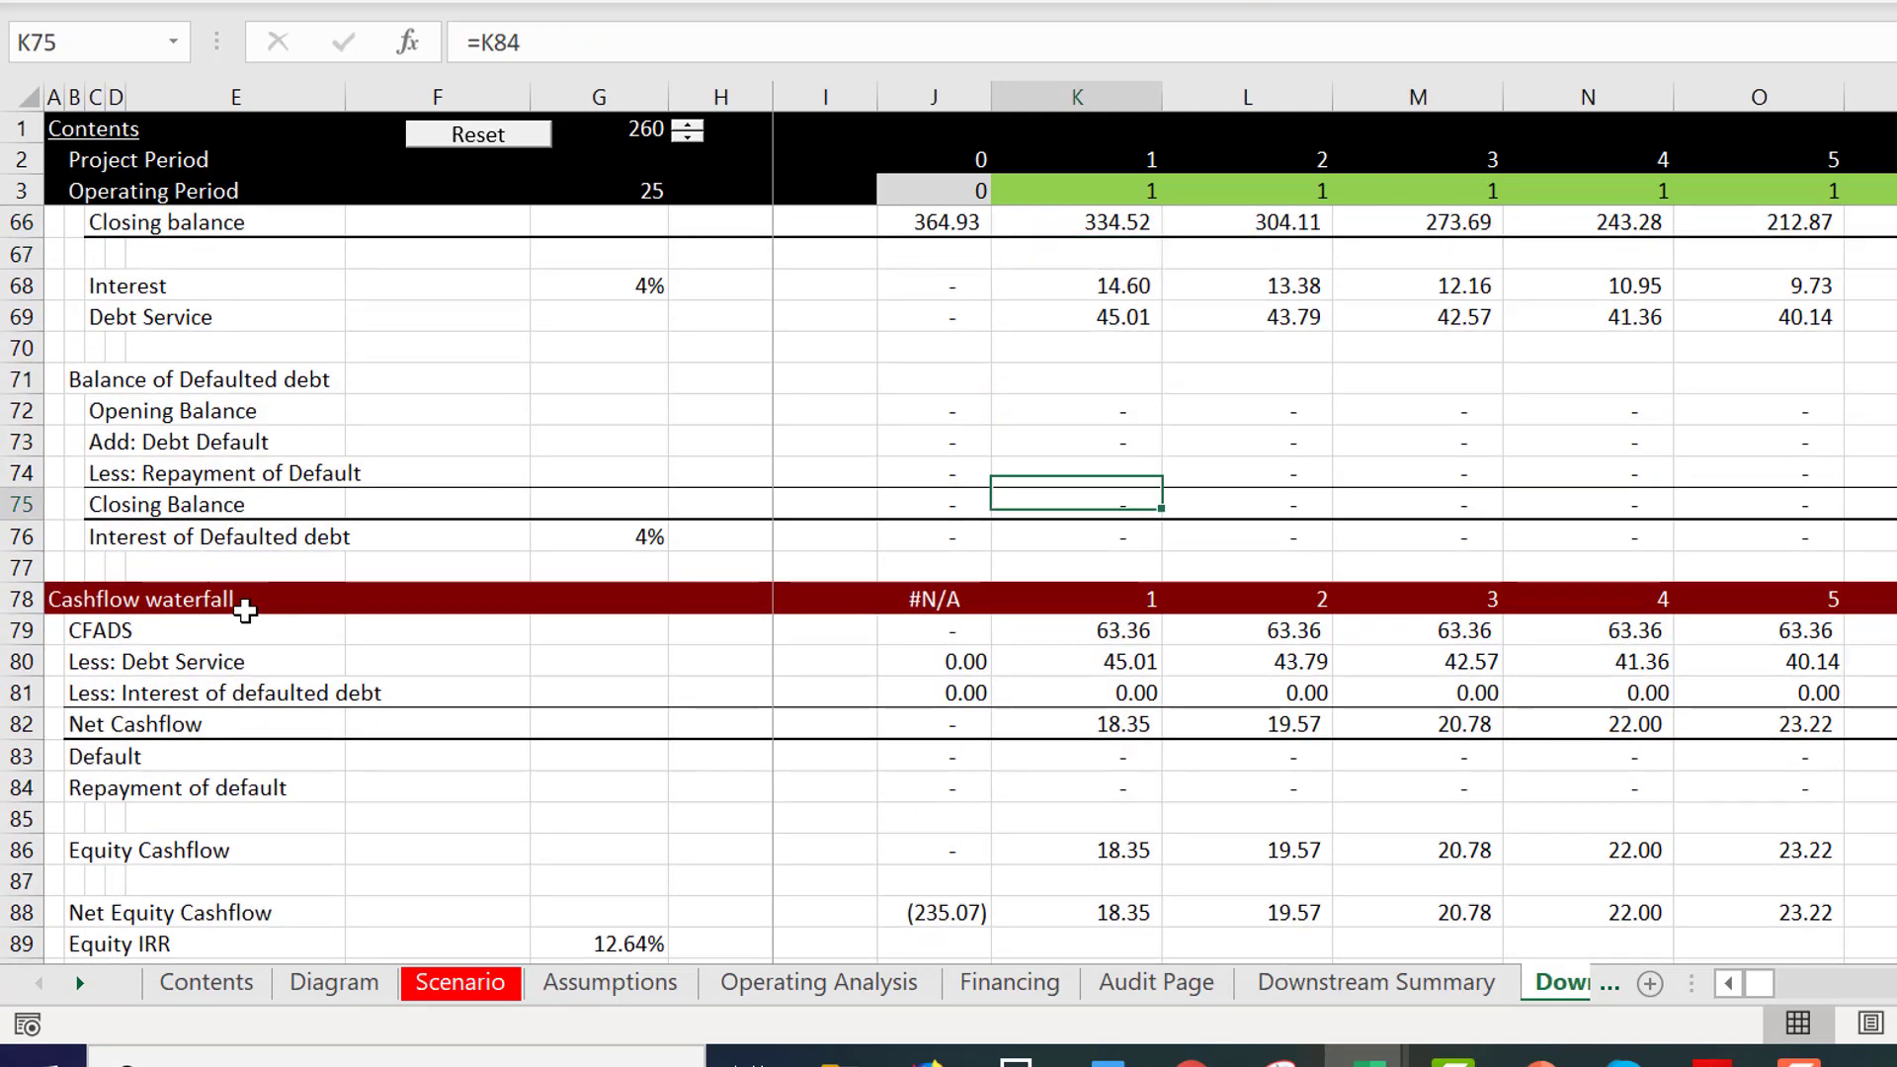
{"action": "key", "text": "Up"}
{"action": "key", "text": "Up"}
{"action": "key", "text": "Up"}
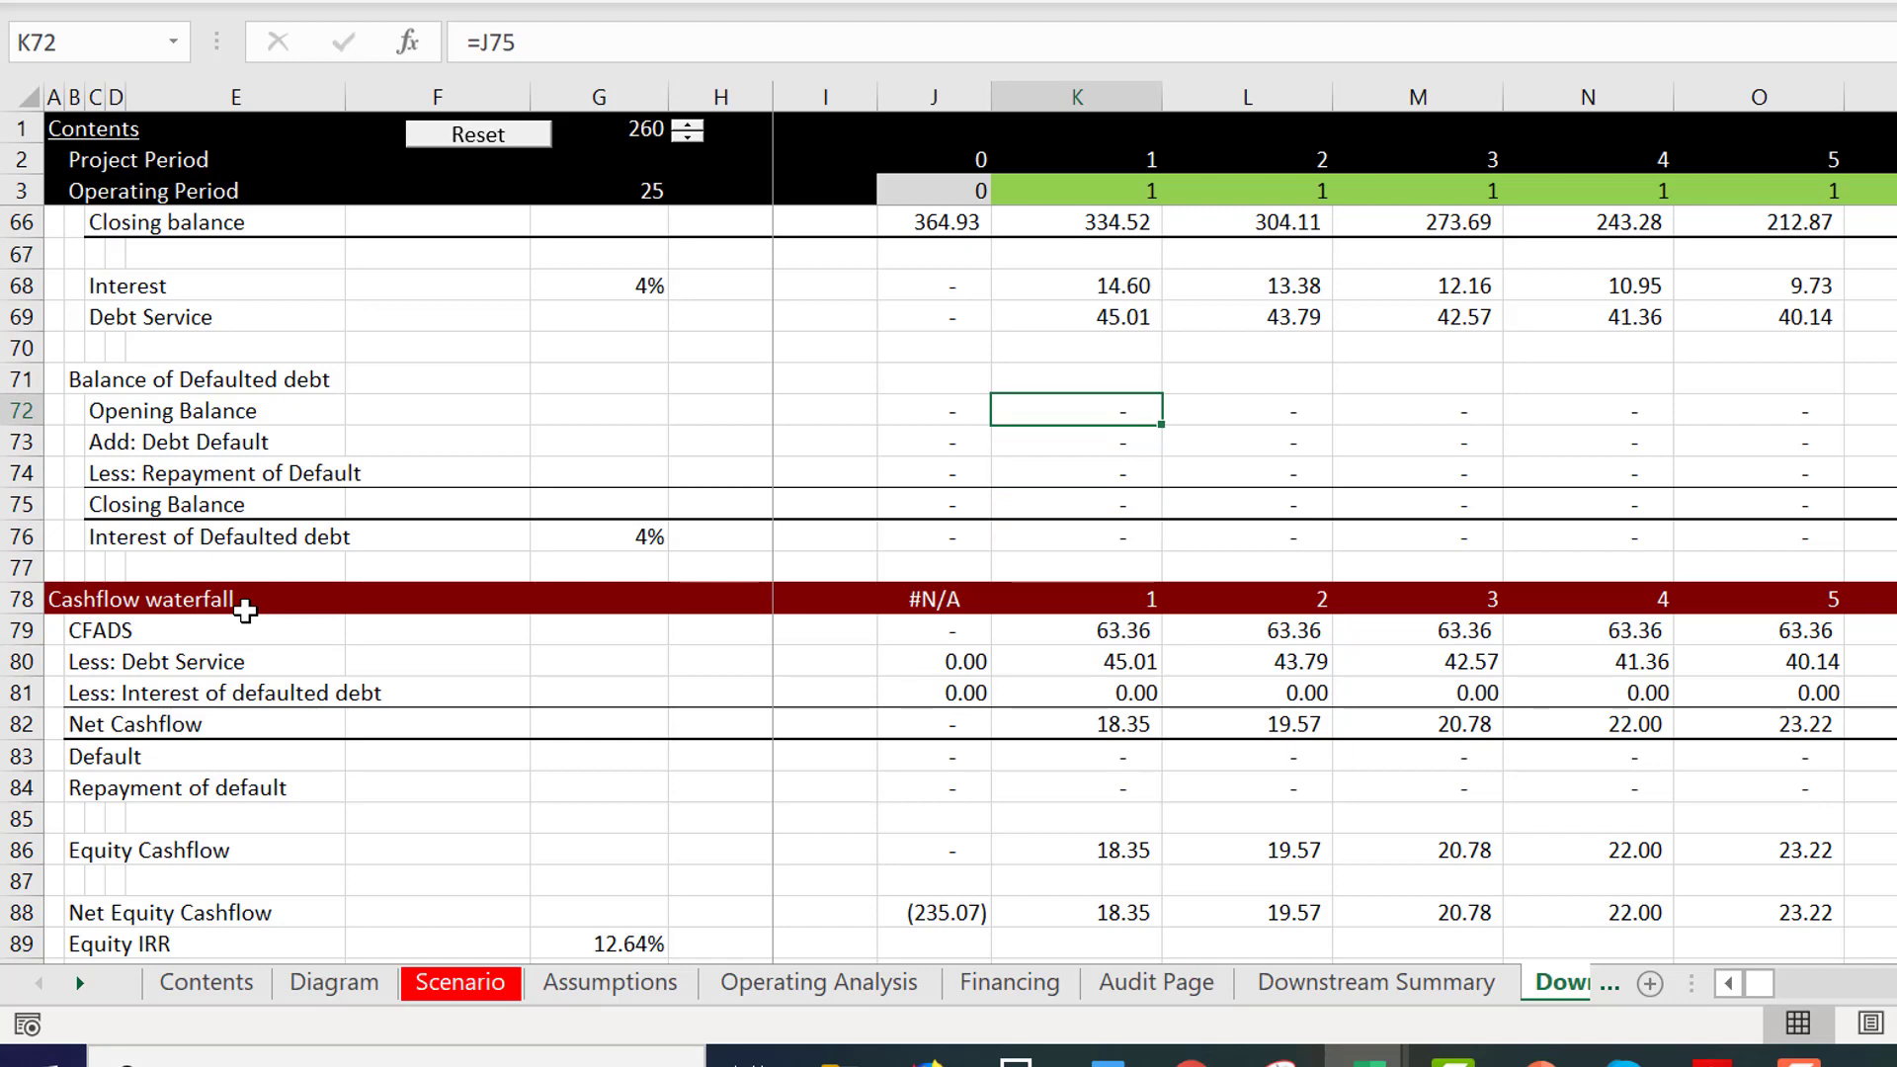
{"action": "key", "text": "Down"}
{"action": "key", "text": "Down"}
{"action": "key", "text": "Down"}
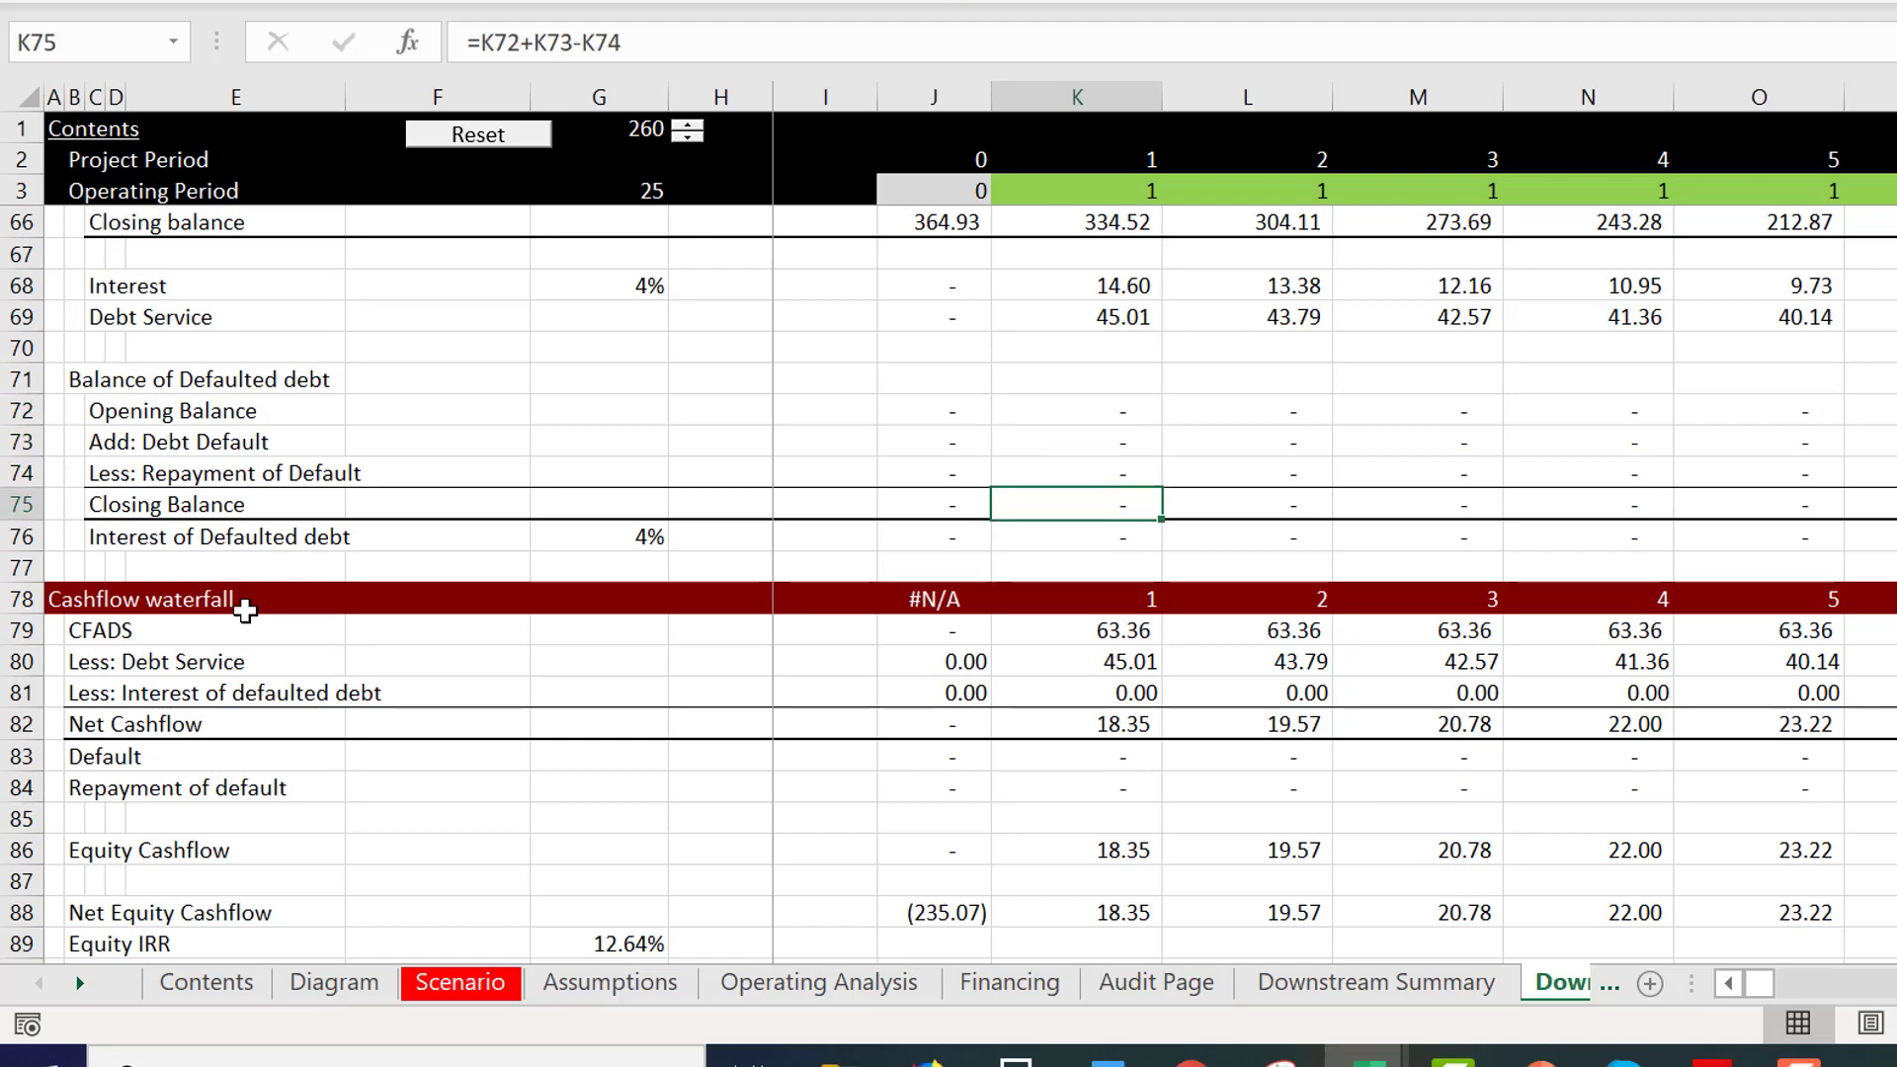
On the Downstream Summary sheet, lower the methanol price to 253.
{"action": "key", "text": "ctrl+Page_Up"}
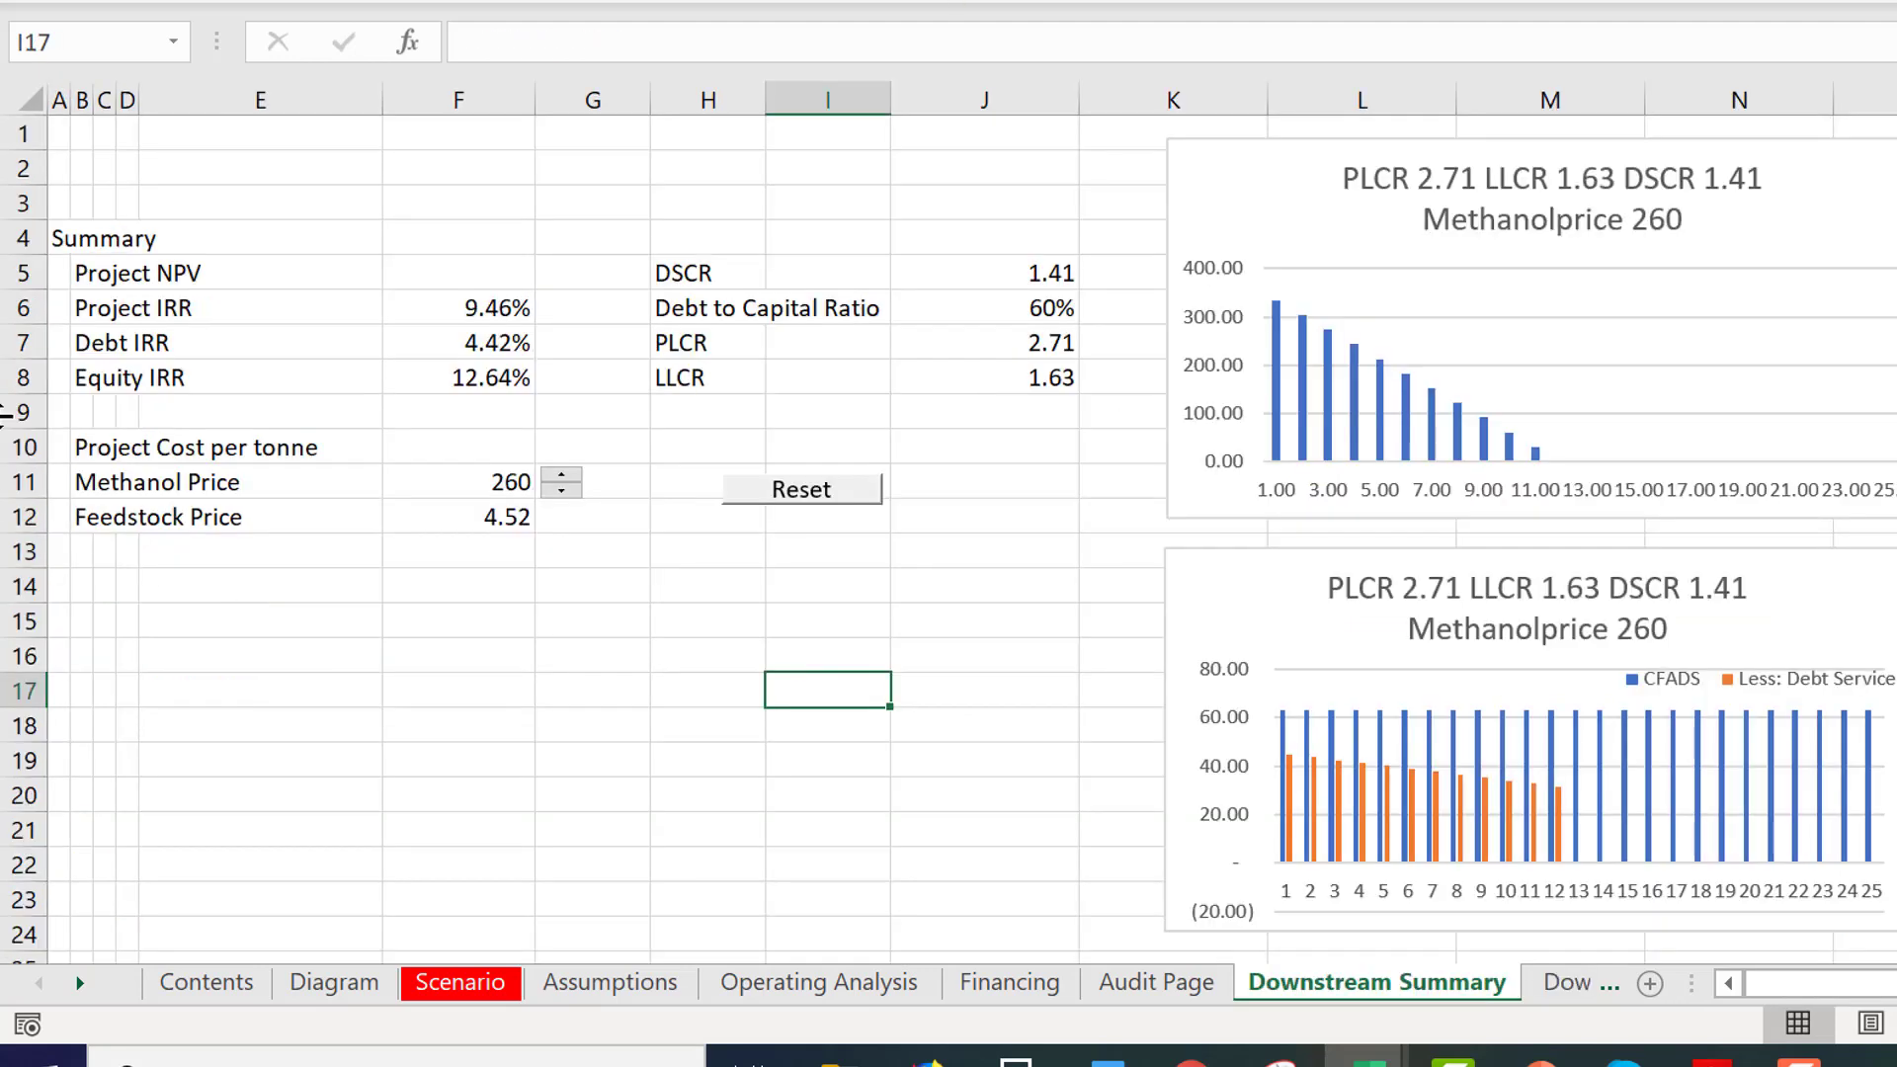
{"action": "left_click", "coordinate": [562, 492]}
{"action": "left_click", "coordinate": [561, 492]}
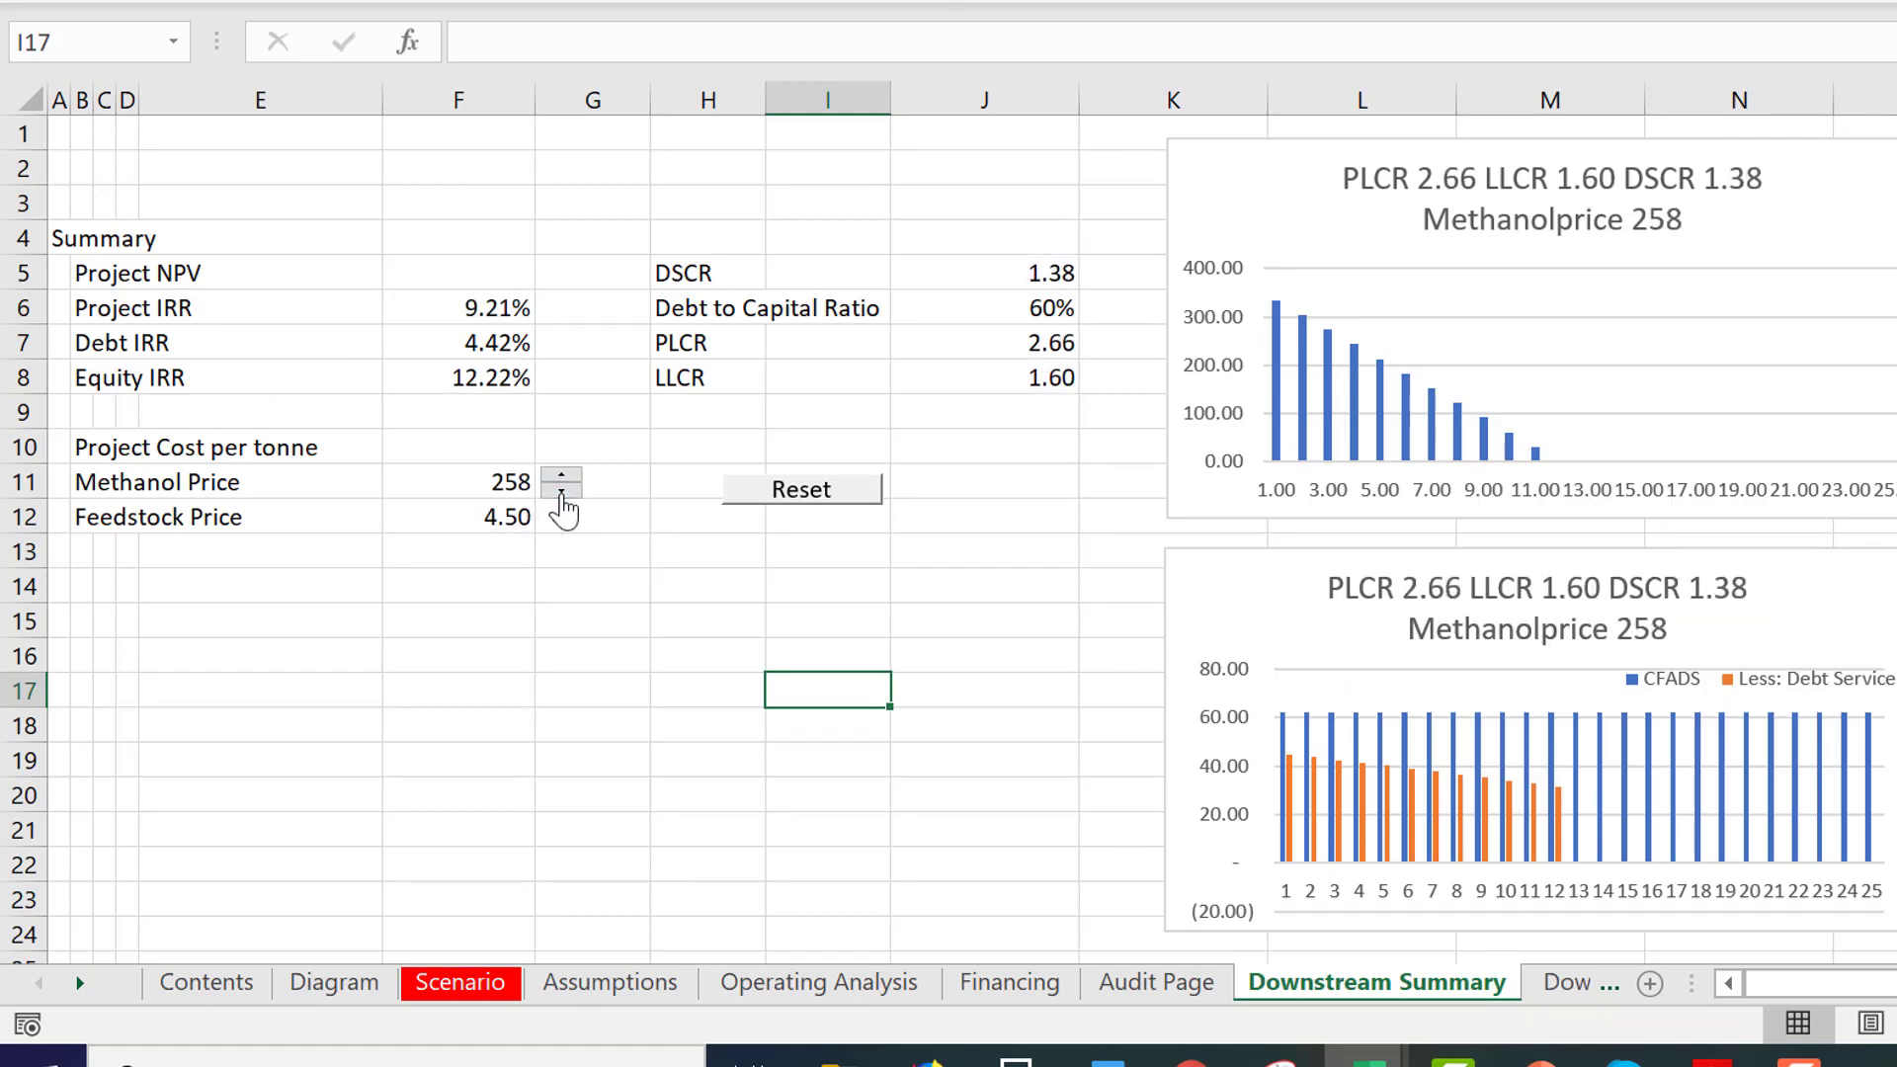
{"action": "left_click", "coordinate": [561, 491]}
{"action": "left_click", "coordinate": [562, 492]}
{"action": "left_click", "coordinate": [561, 492]}
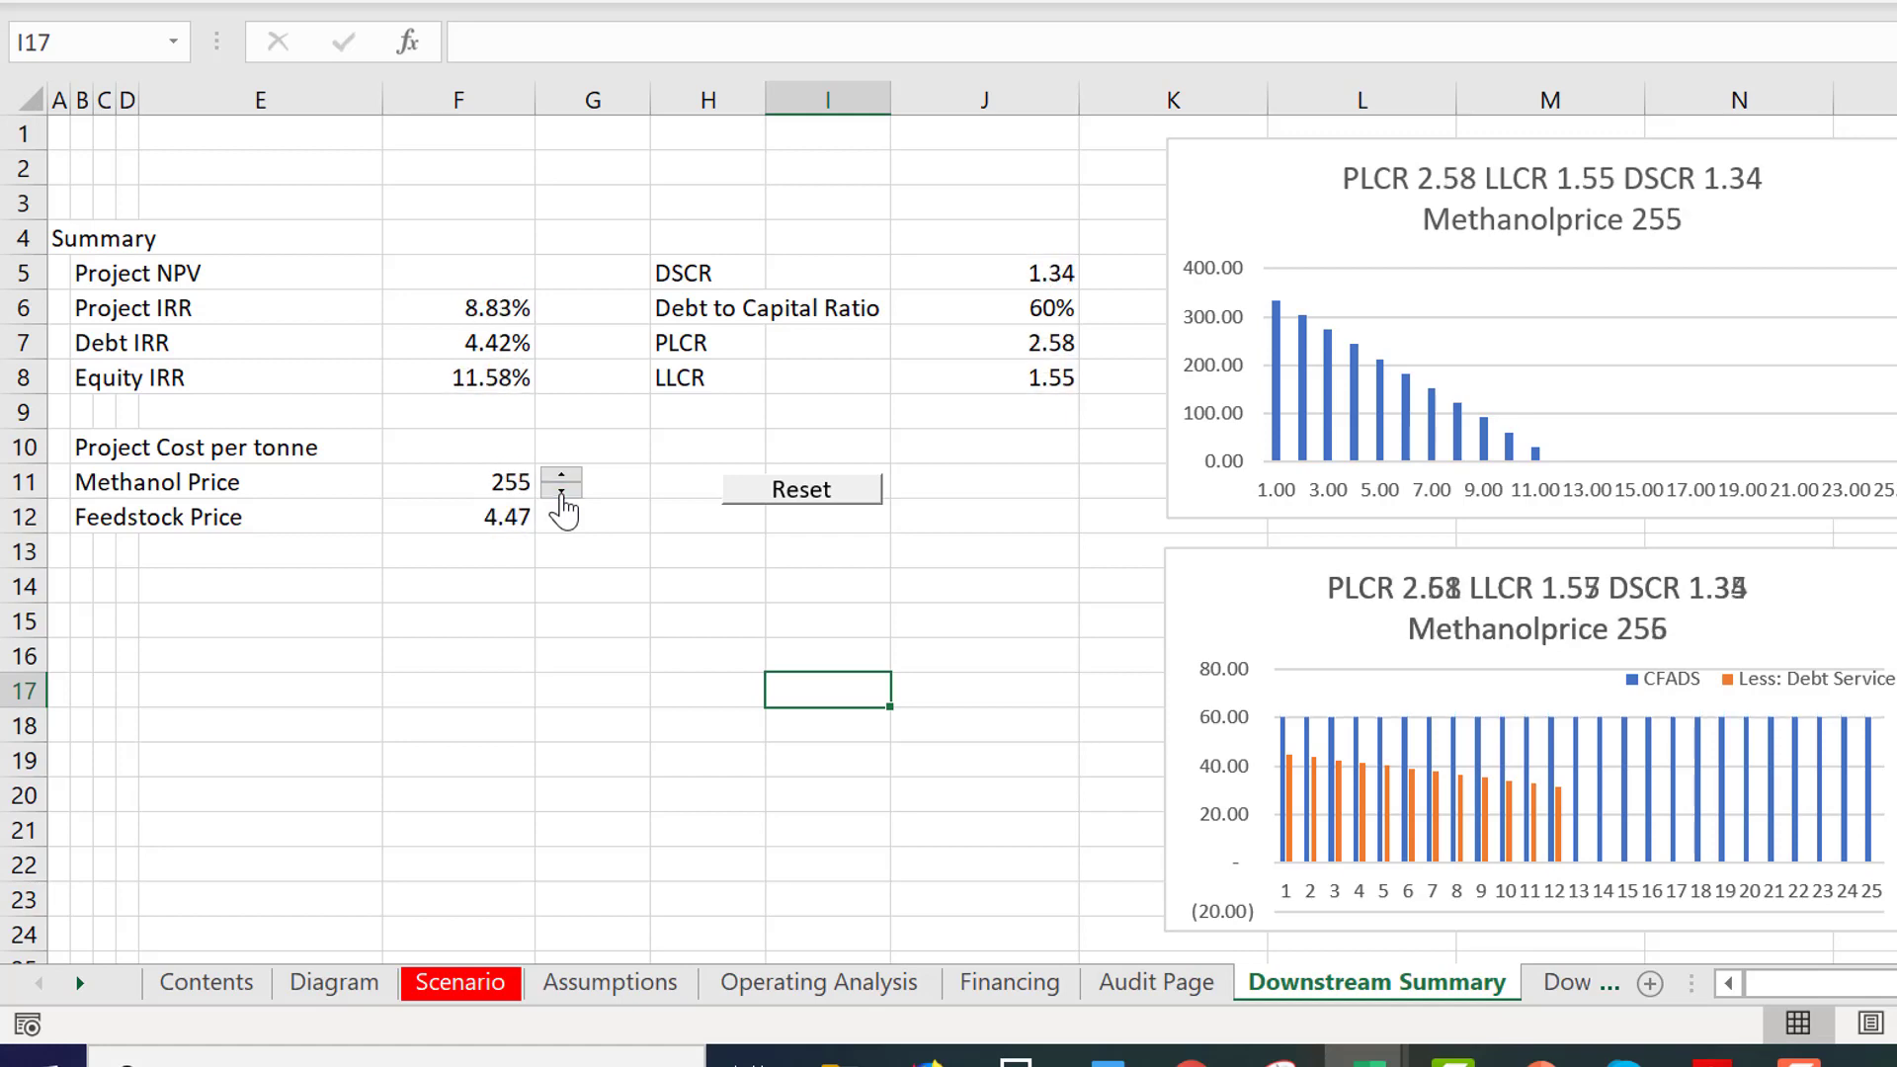
{"action": "left_click", "coordinate": [561, 491]}
{"action": "left_click", "coordinate": [561, 491]}
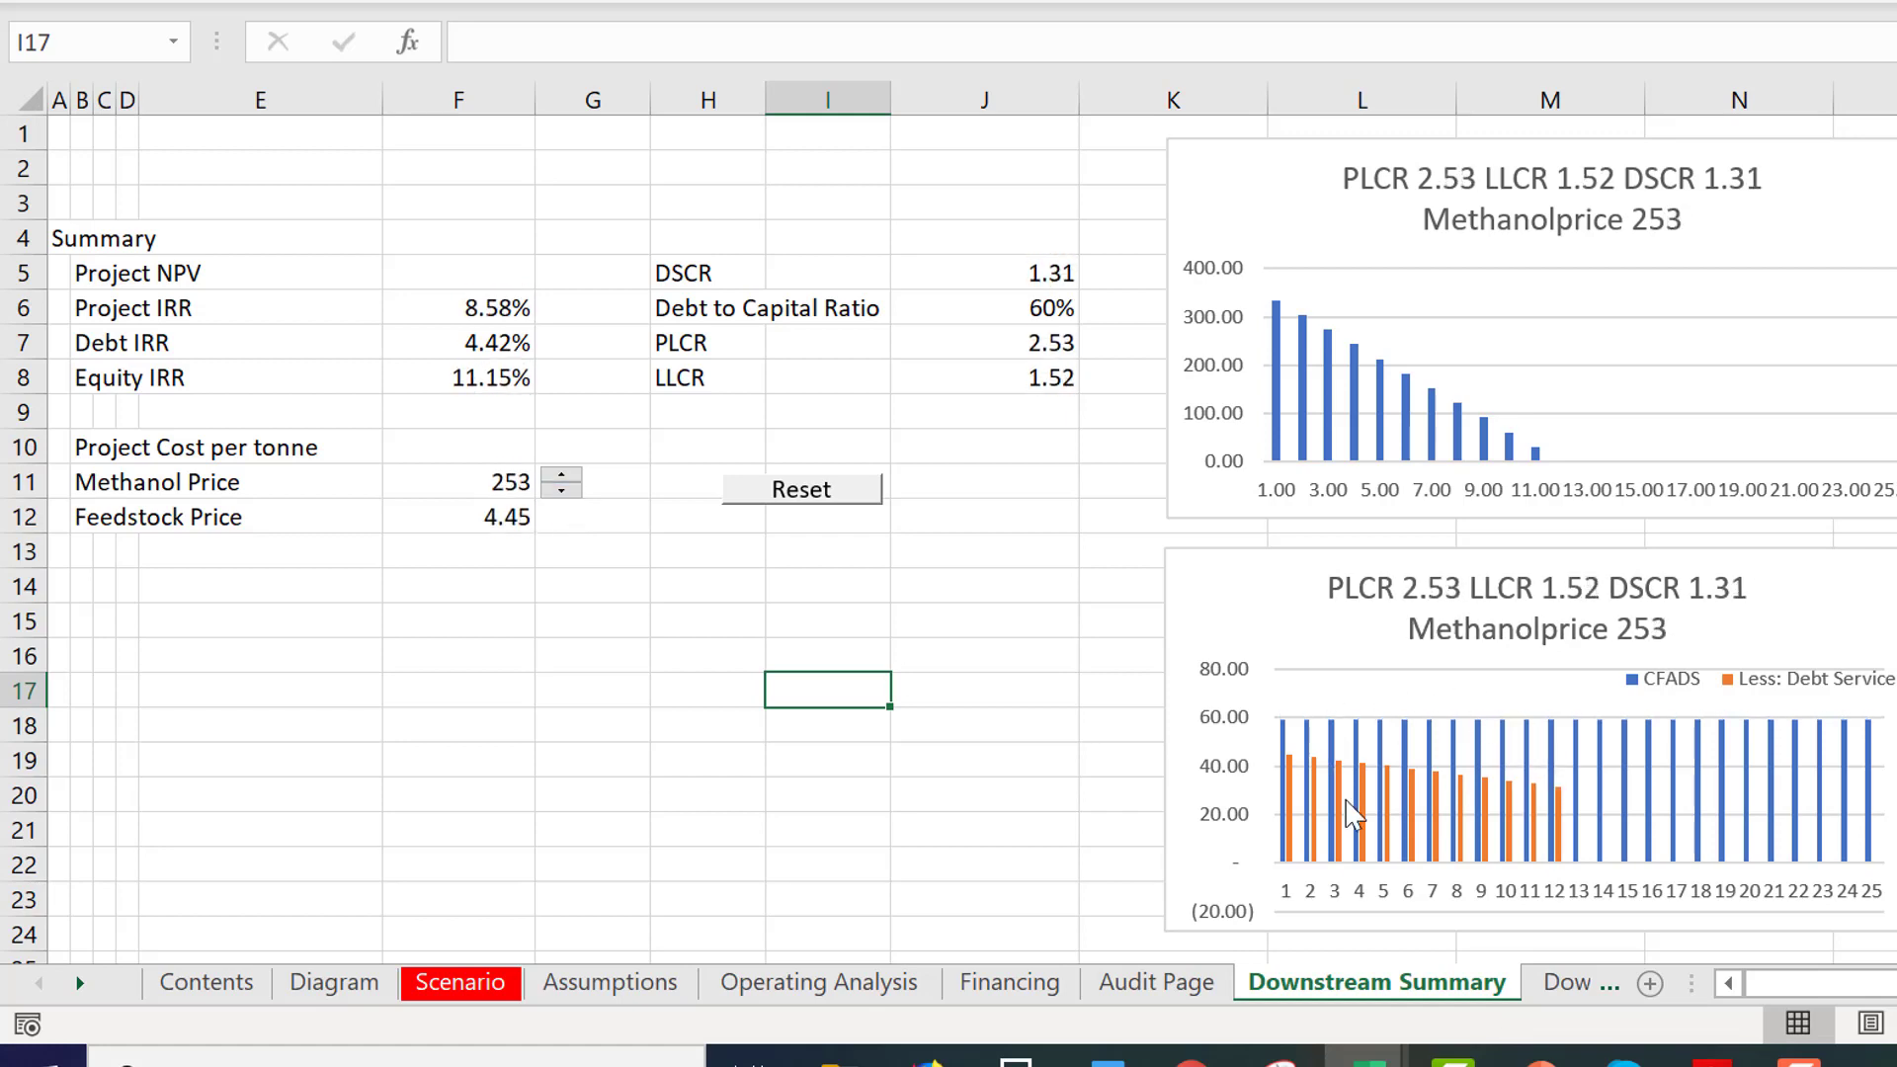
Lower the methanol price to 230 and compare the debt ratios and charts with those at 231.
{"action": "left_click", "coordinate": [561, 491]}
{"action": "left_click", "coordinate": [561, 491]}
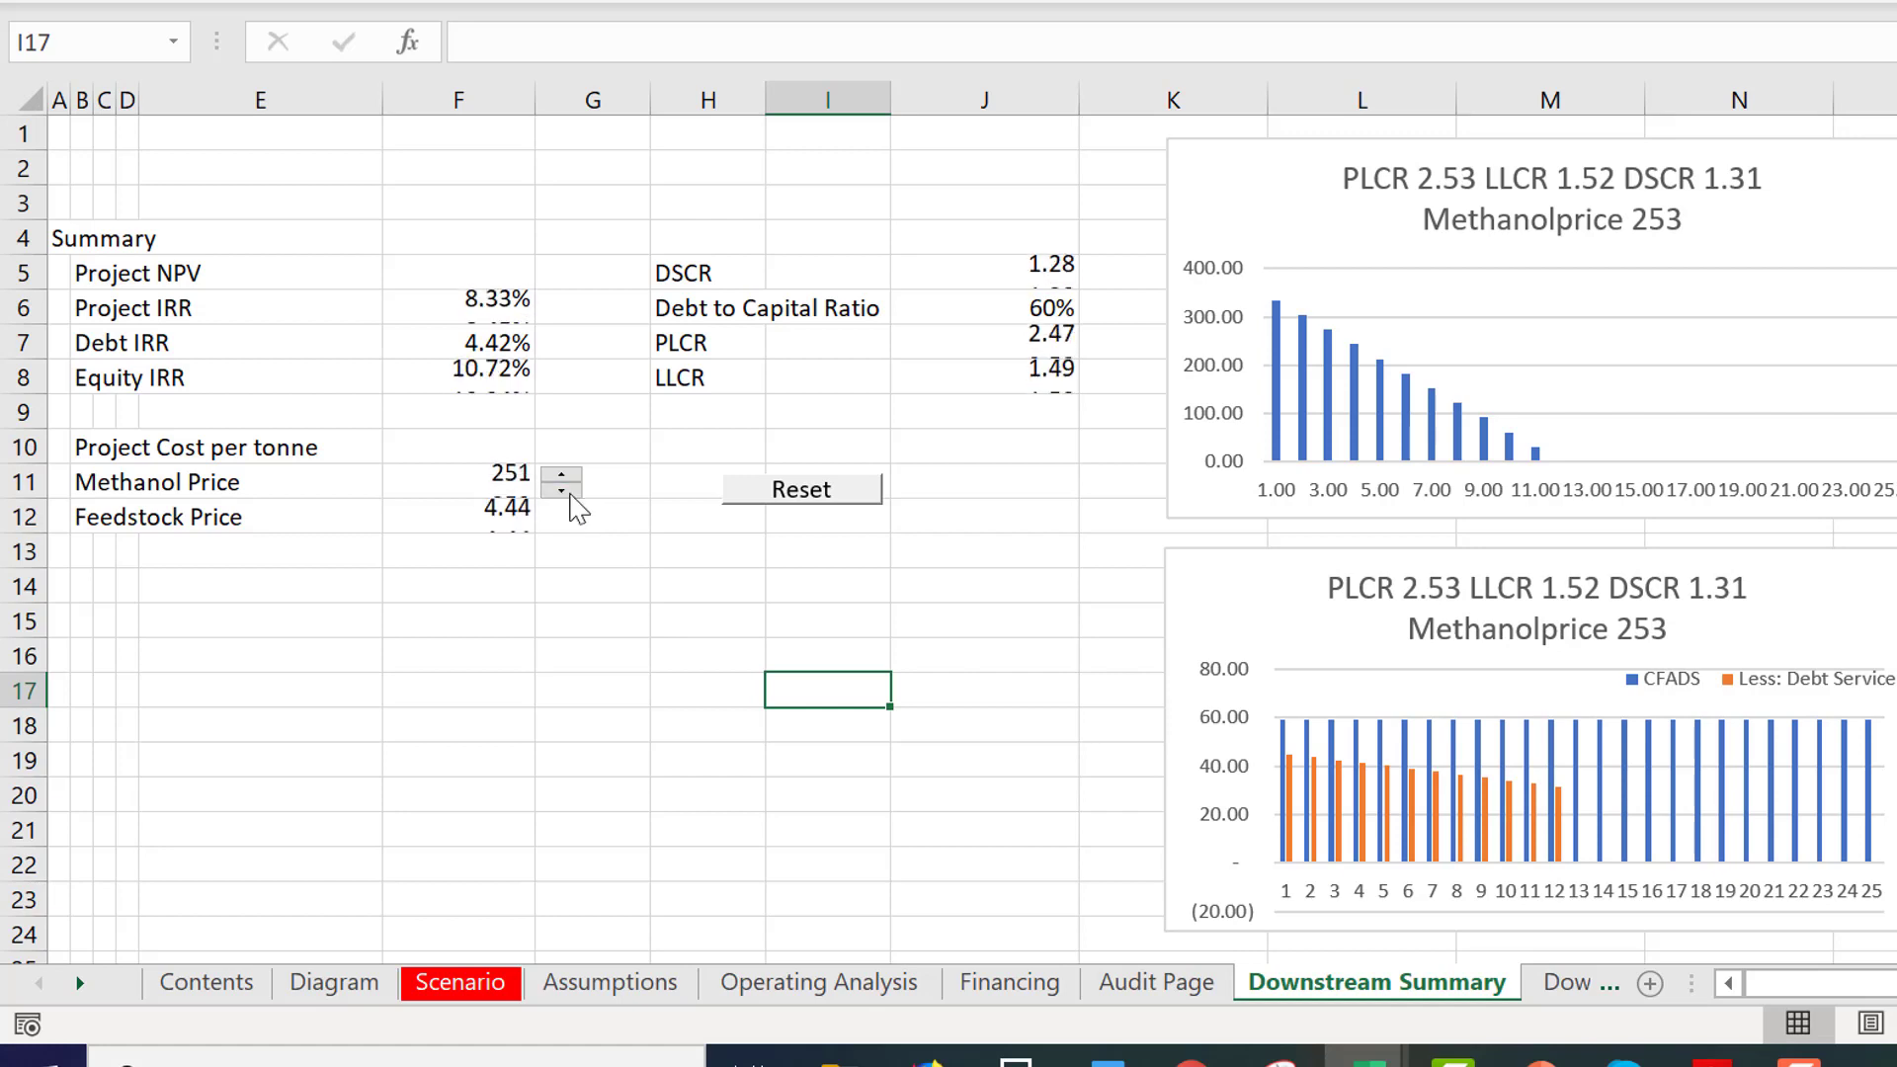
{"action": "left_click", "coordinate": [561, 491]}
{"action": "left_click", "coordinate": [561, 491]}
{"action": "left_click", "coordinate": [561, 491]}
{"action": "left_click", "coordinate": [561, 491]}
{"action": "left_click", "coordinate": [561, 491]}
{"action": "left_click", "coordinate": [561, 491]}
{"action": "left_click", "coordinate": [561, 491]}
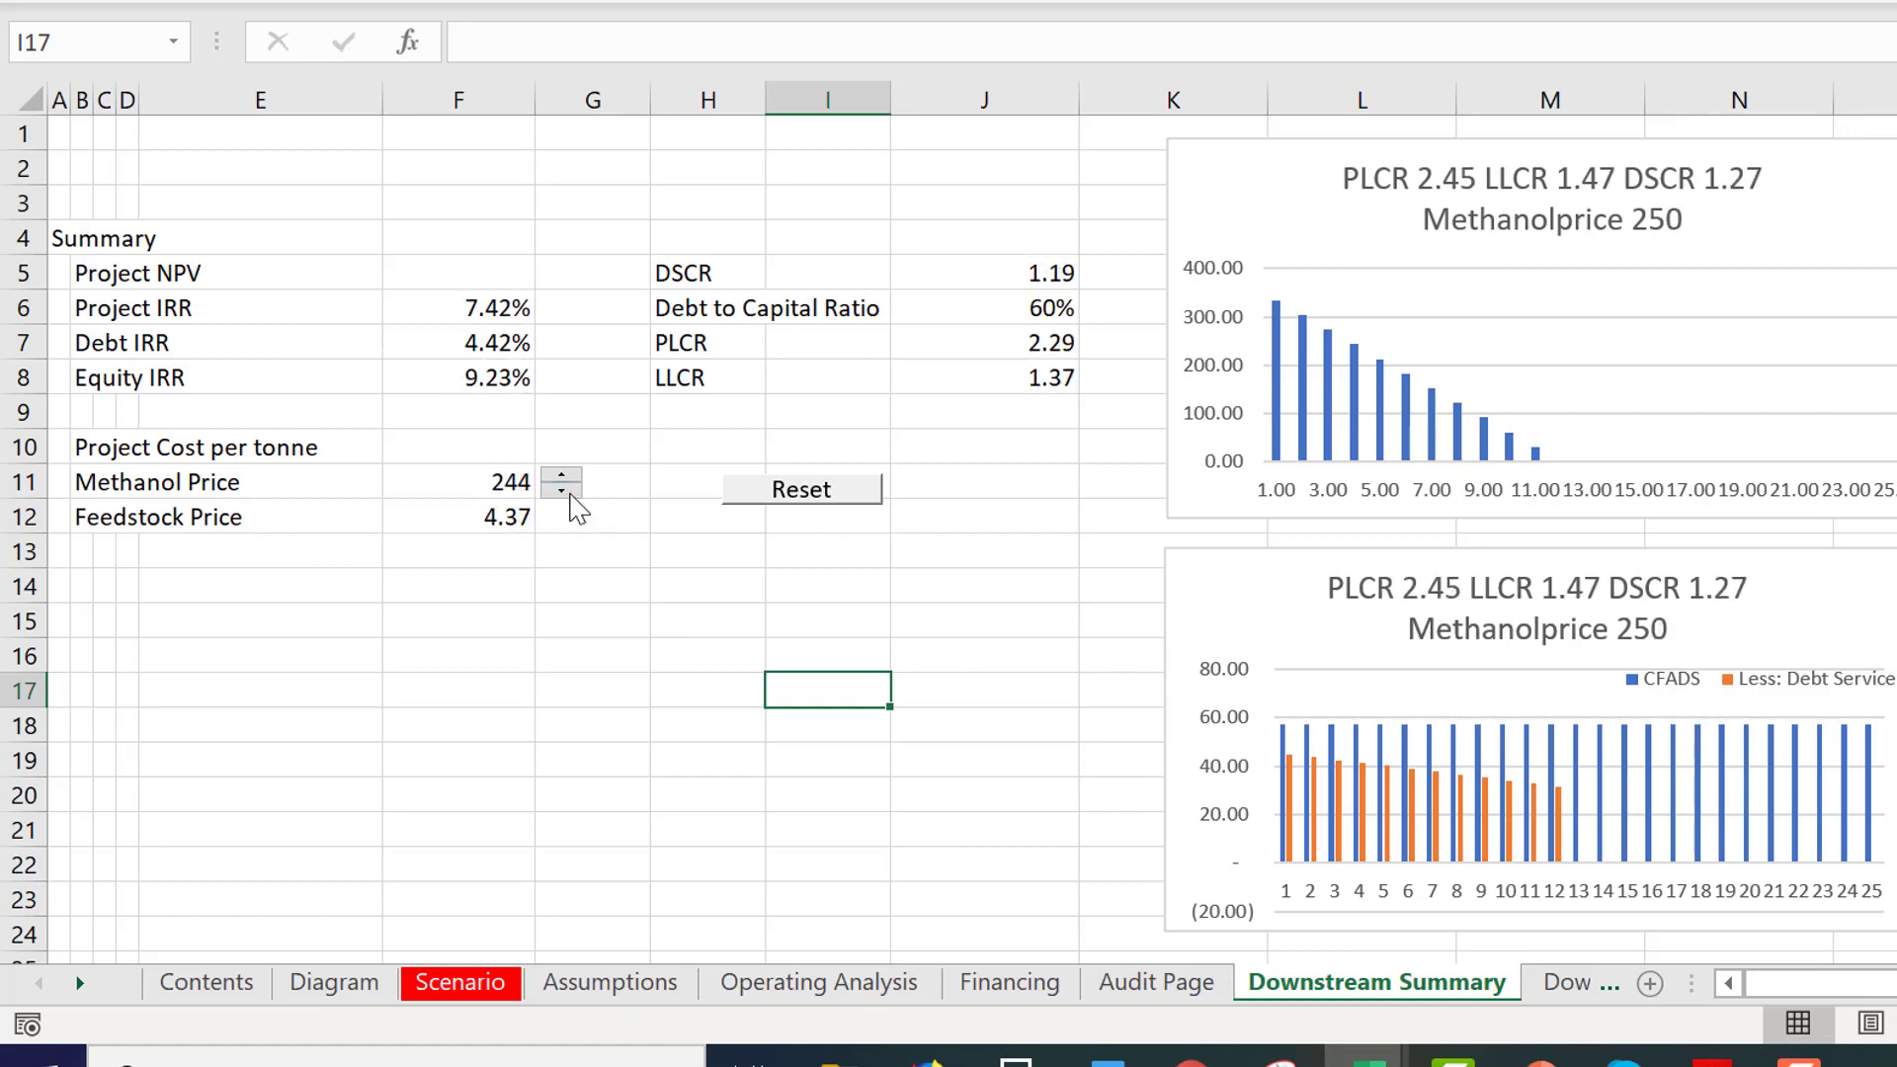
{"action": "left_click", "coordinate": [561, 491]}
{"action": "left_click", "coordinate": [562, 491]}
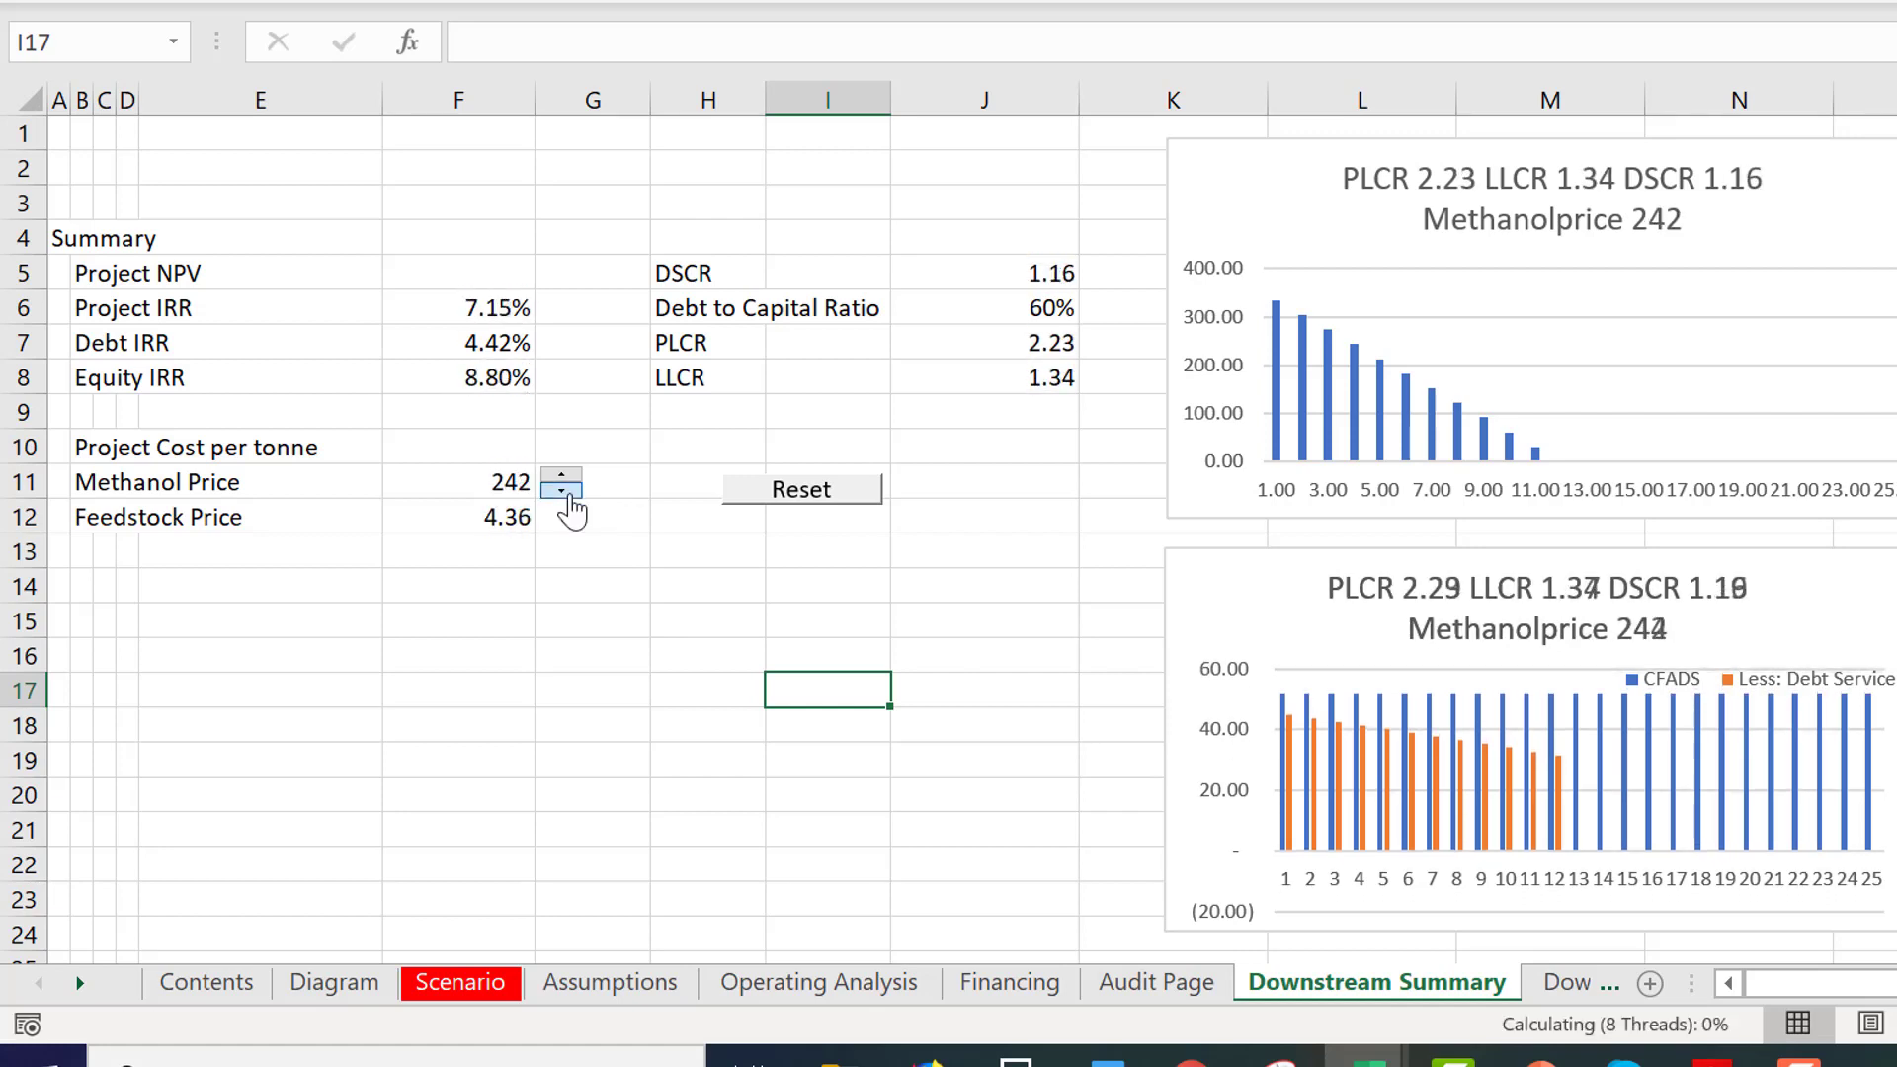
{"action": "left_click", "coordinate": [570, 494]}
{"action": "left_click", "coordinate": [570, 494]}
{"action": "left_click", "coordinate": [570, 494]}
{"action": "left_click", "coordinate": [570, 494]}
{"action": "left_click", "coordinate": [570, 494]}
{"action": "left_click", "coordinate": [570, 494]}
{"action": "left_click", "coordinate": [570, 494]}
{"action": "left_click", "coordinate": [570, 494]}
{"action": "left_click", "coordinate": [570, 493]}
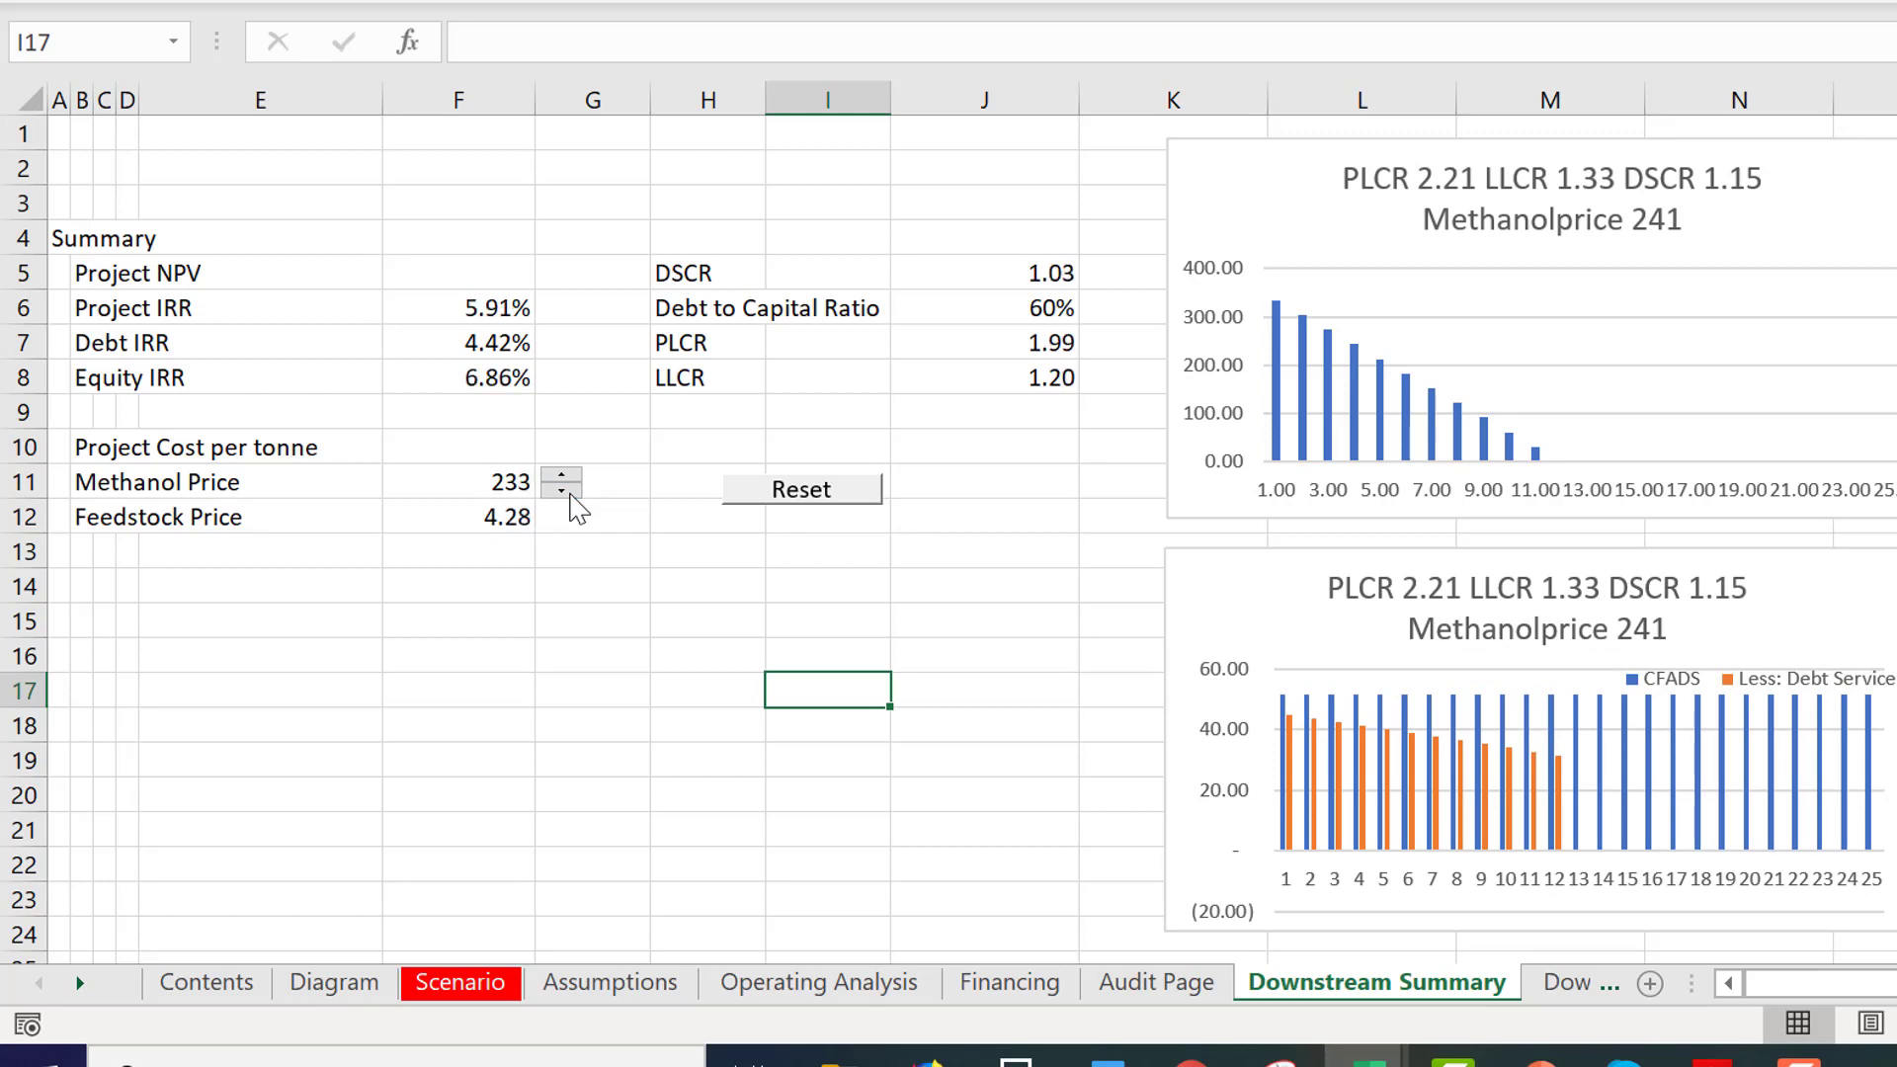
{"action": "left_click", "coordinate": [570, 494]}
{"action": "left_click", "coordinate": [570, 494]}
{"action": "left_click", "coordinate": [570, 494]}
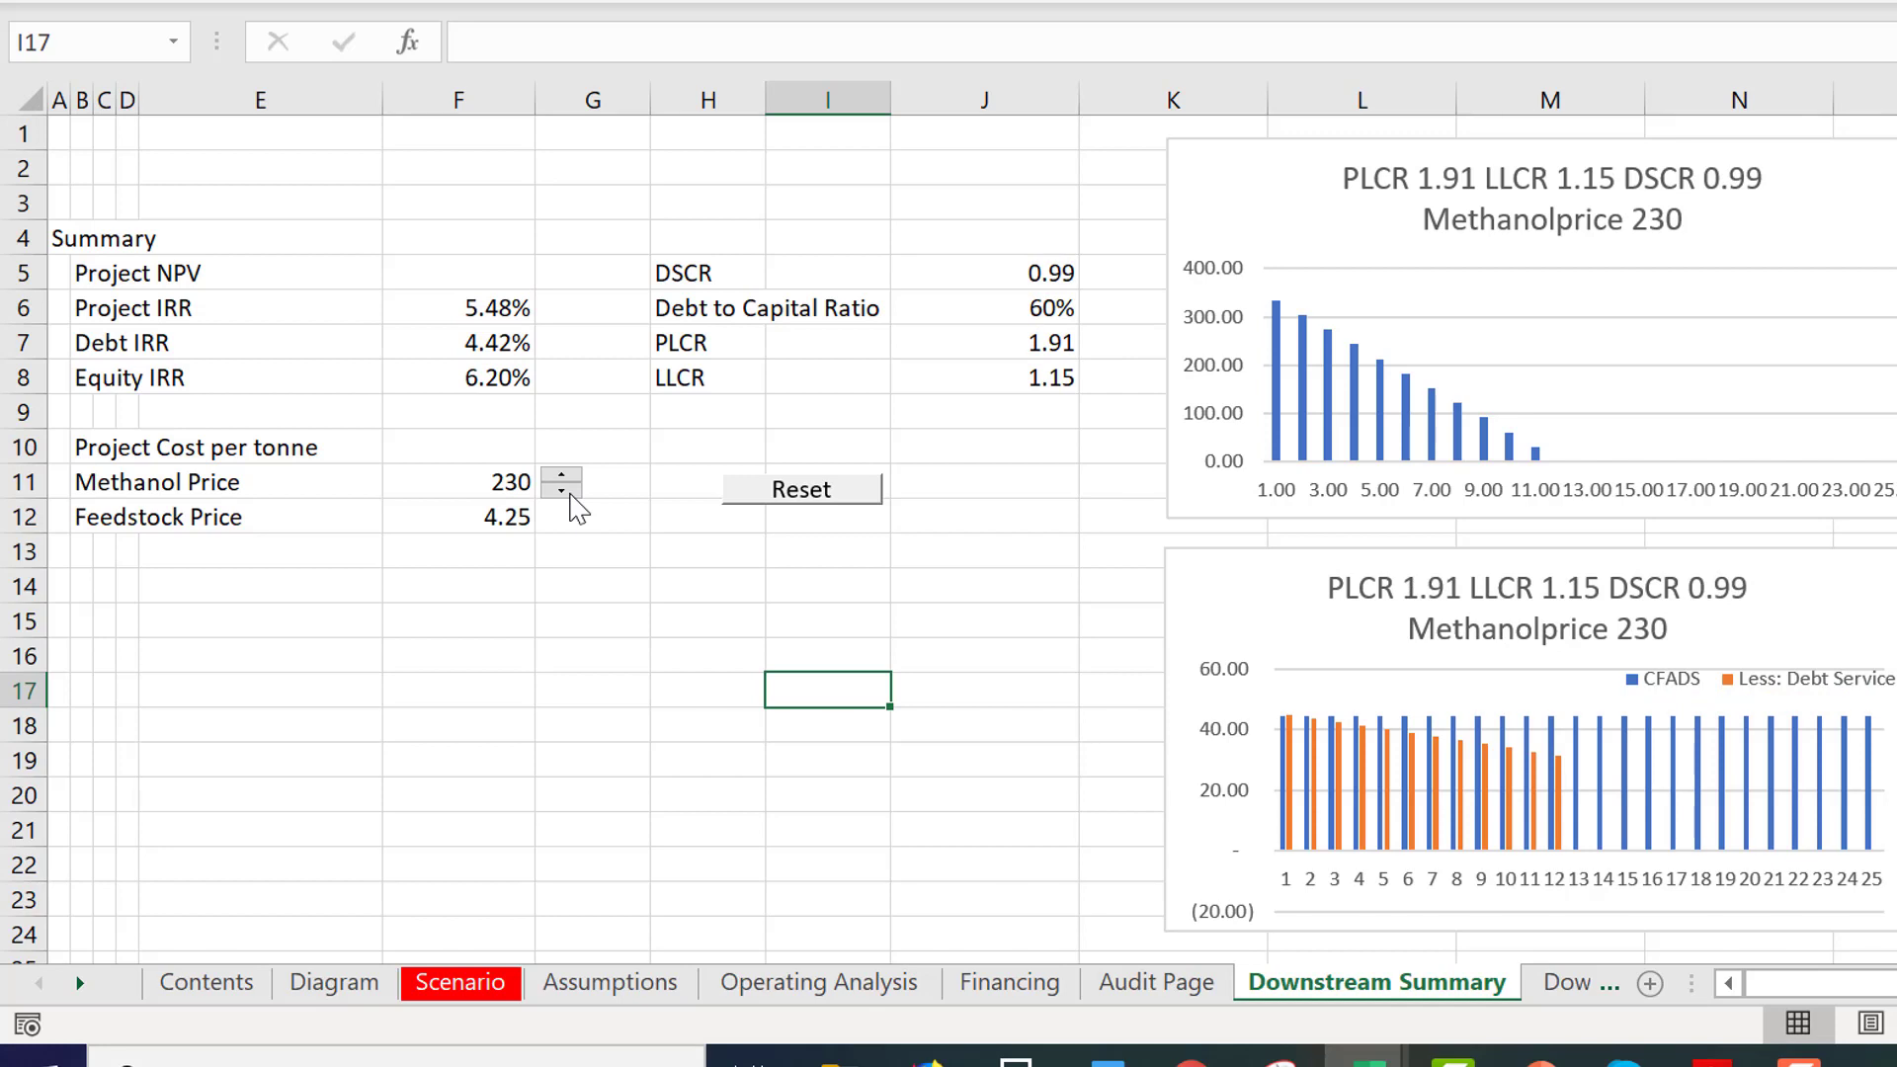
{"action": "left_click", "coordinate": [562, 476]}
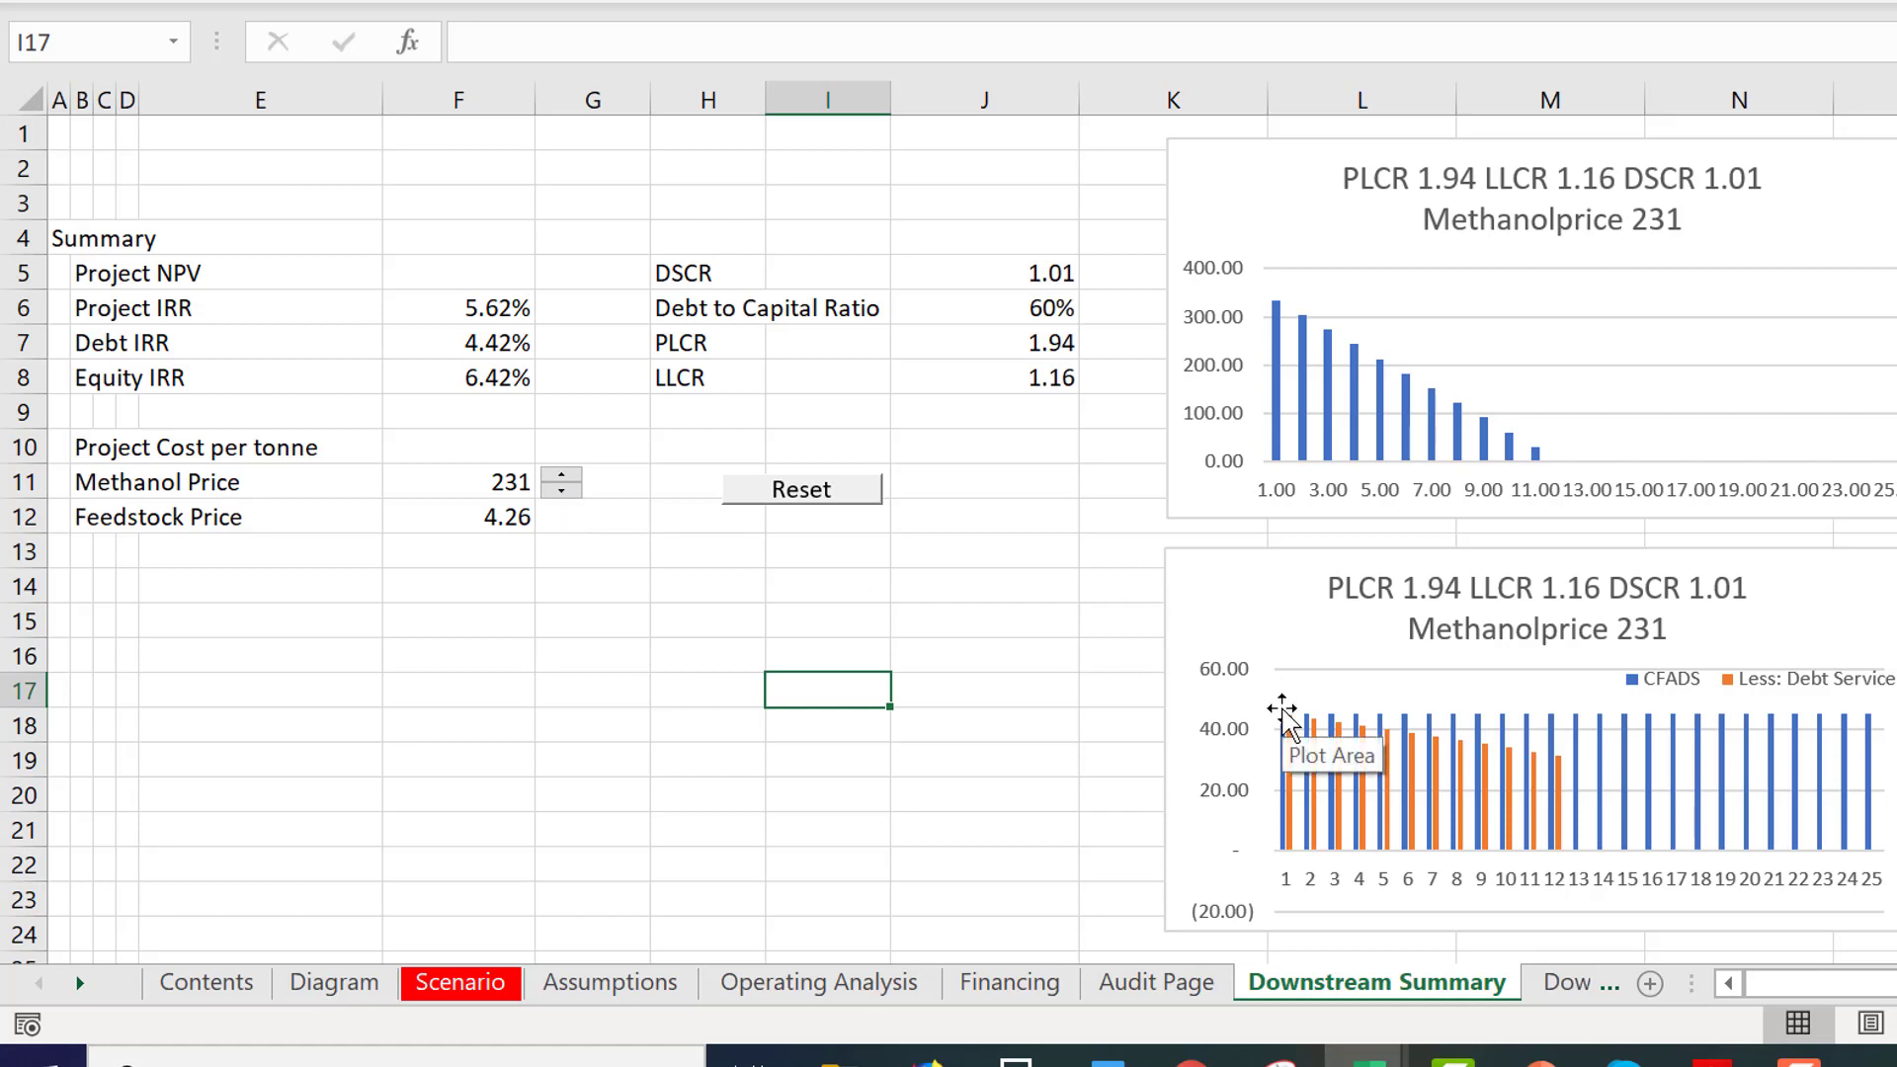
{"action": "left_click", "coordinate": [561, 491]}
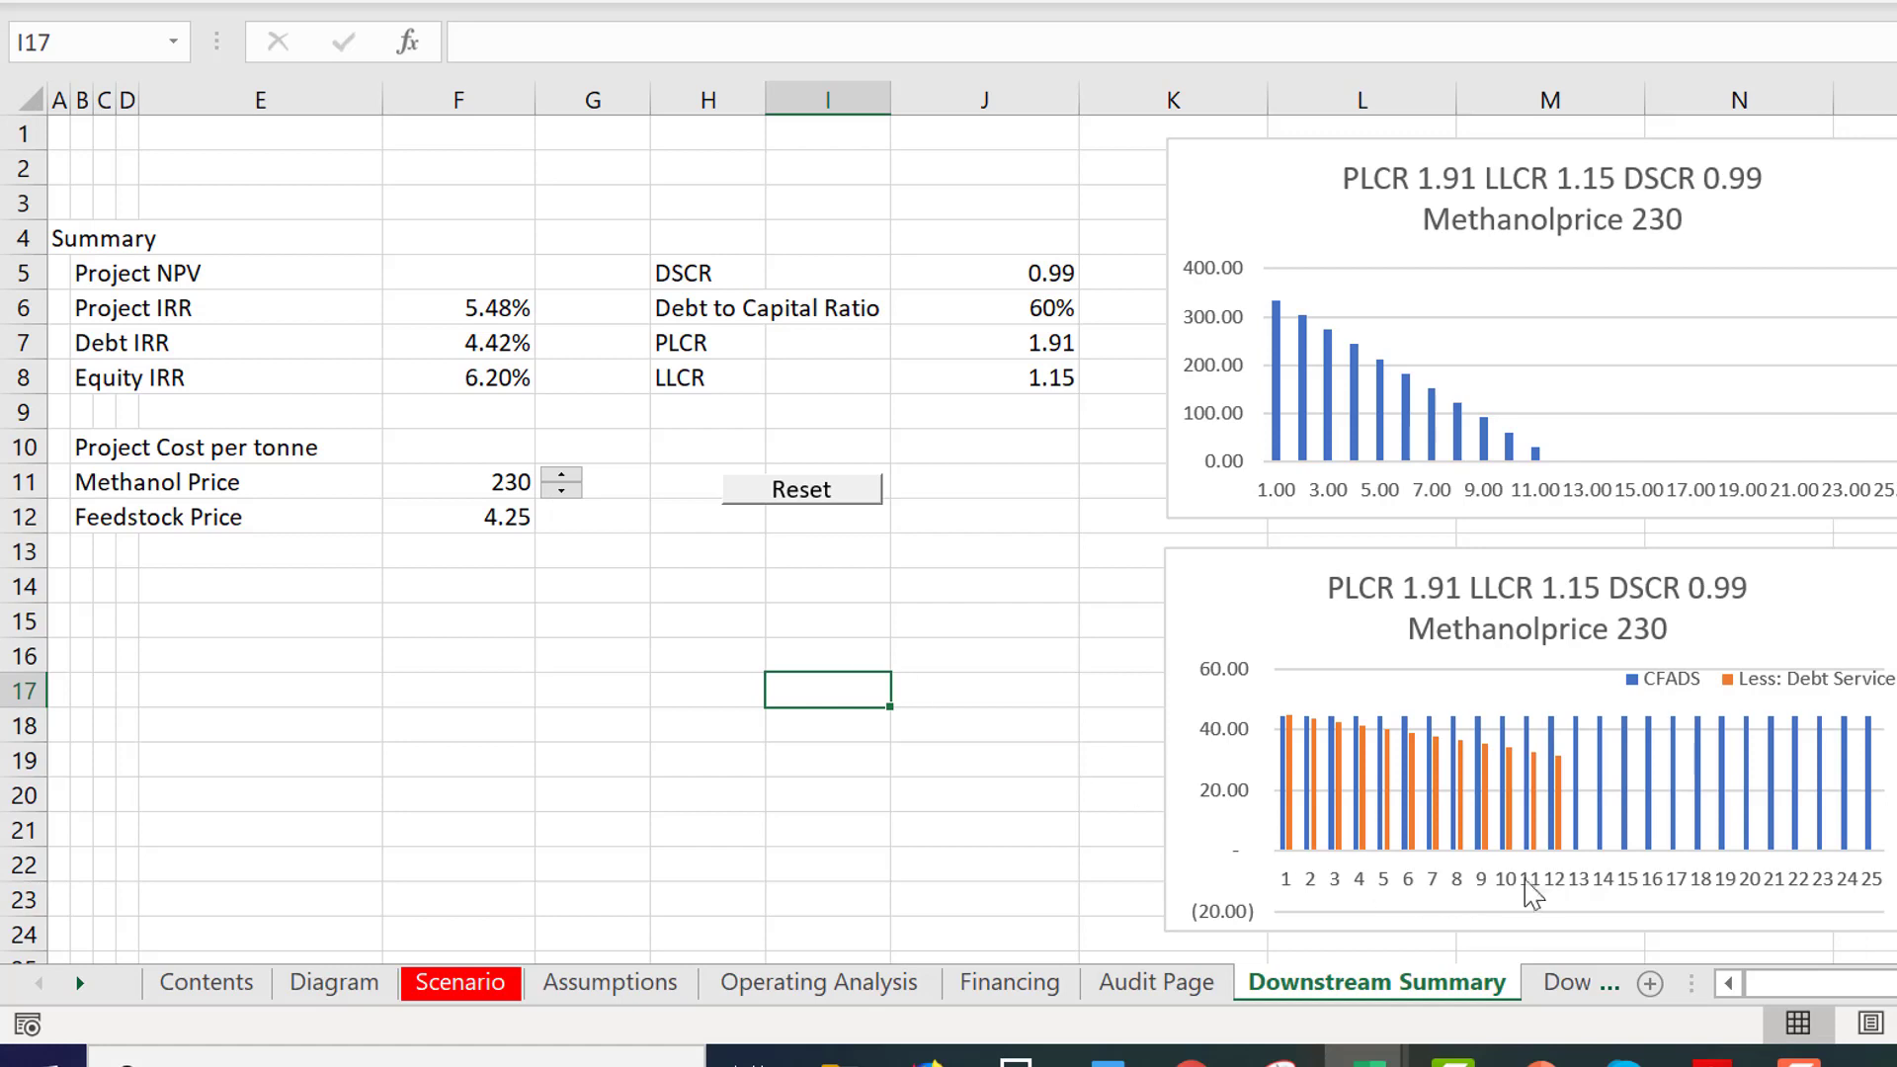
{"action": "left_click", "coordinate": [1536, 502]}
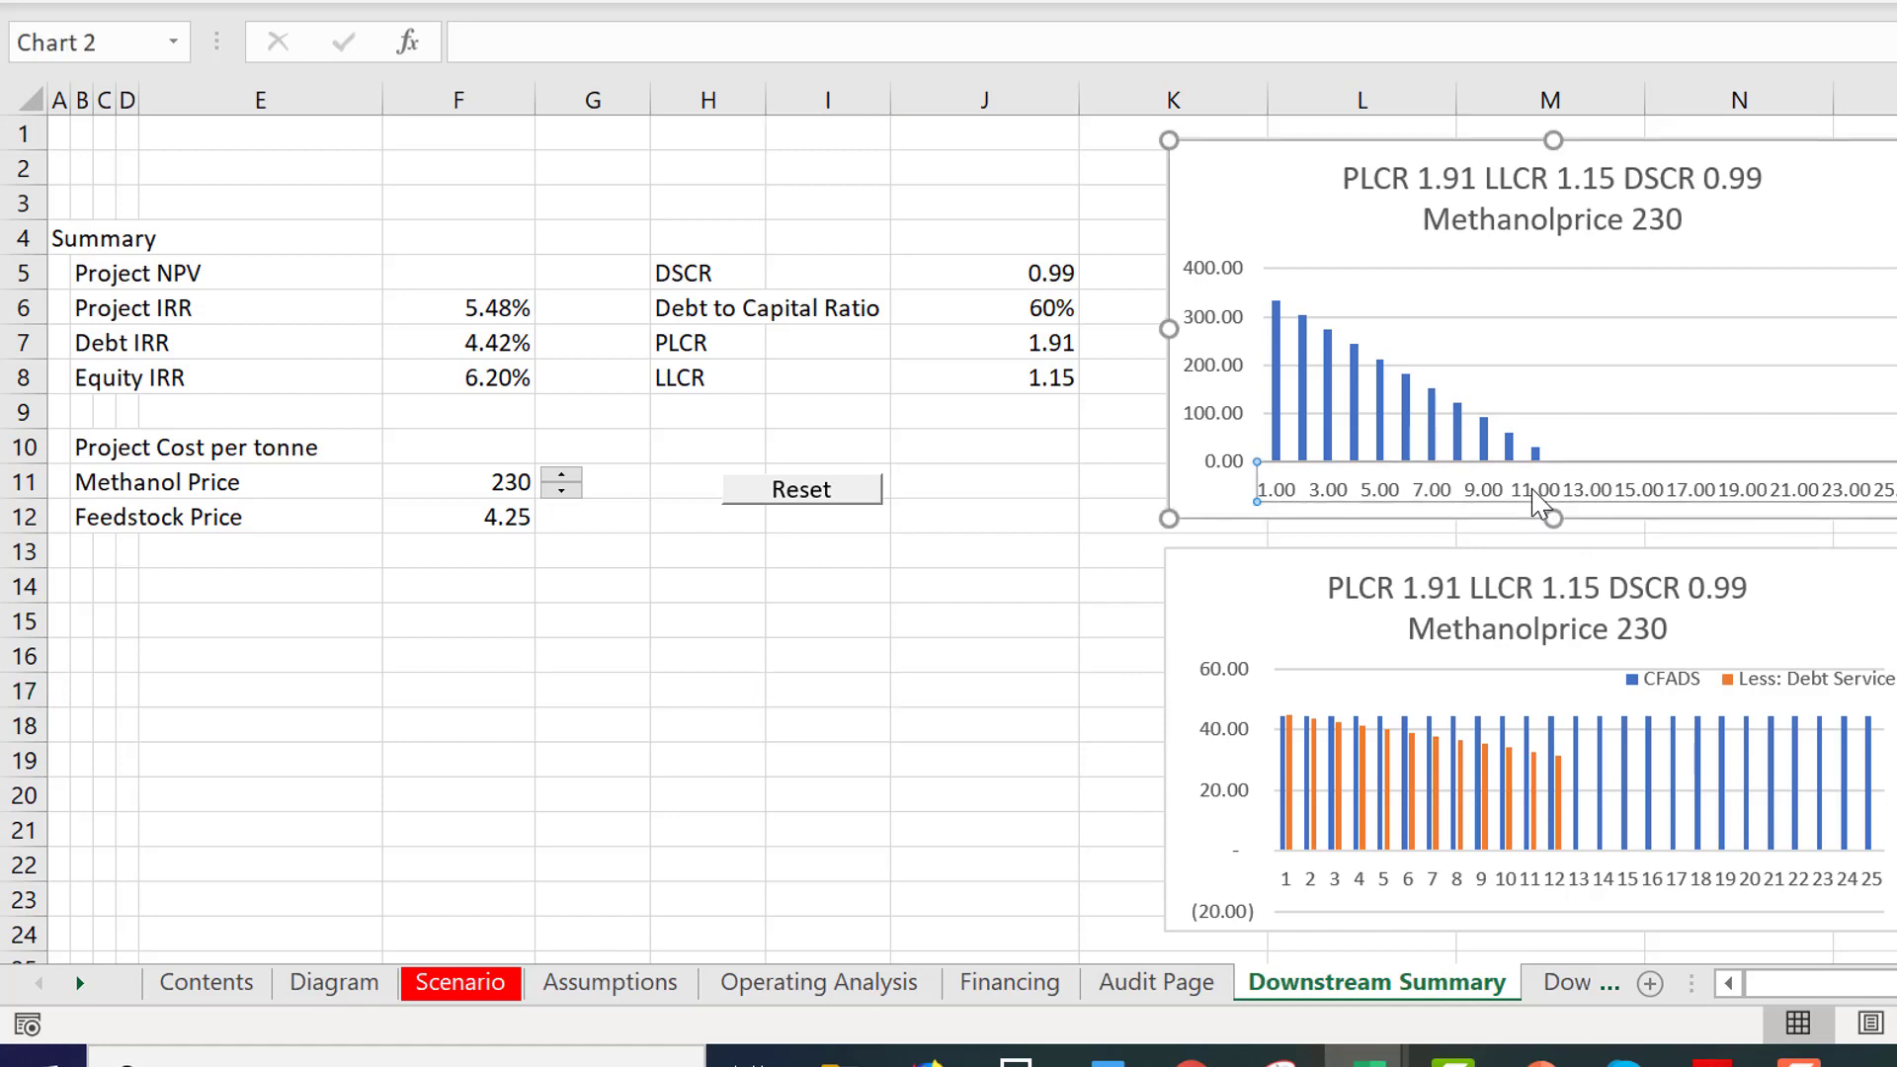
{"action": "right_click", "coordinate": [1536, 502]}
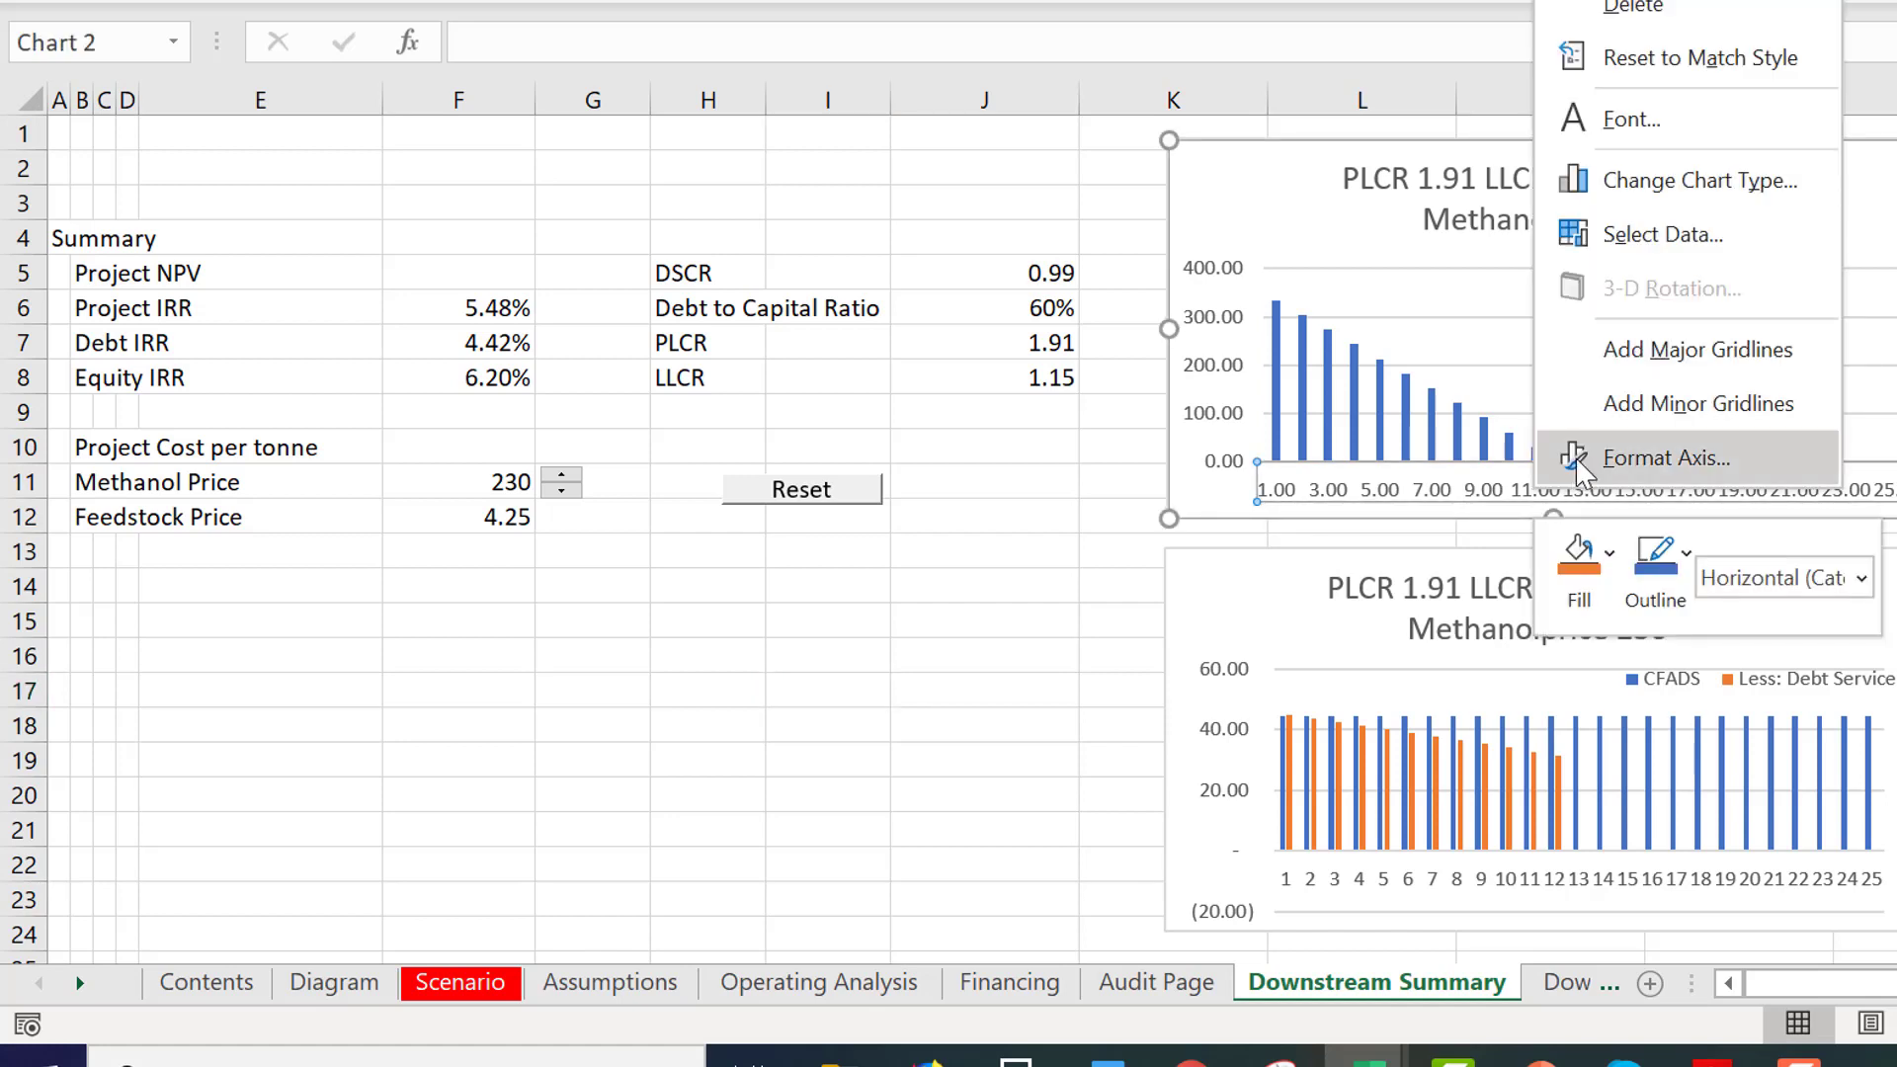
{"action": "left_click", "coordinate": [1578, 470]}
{"action": "left_click", "coordinate": [984, 481]}
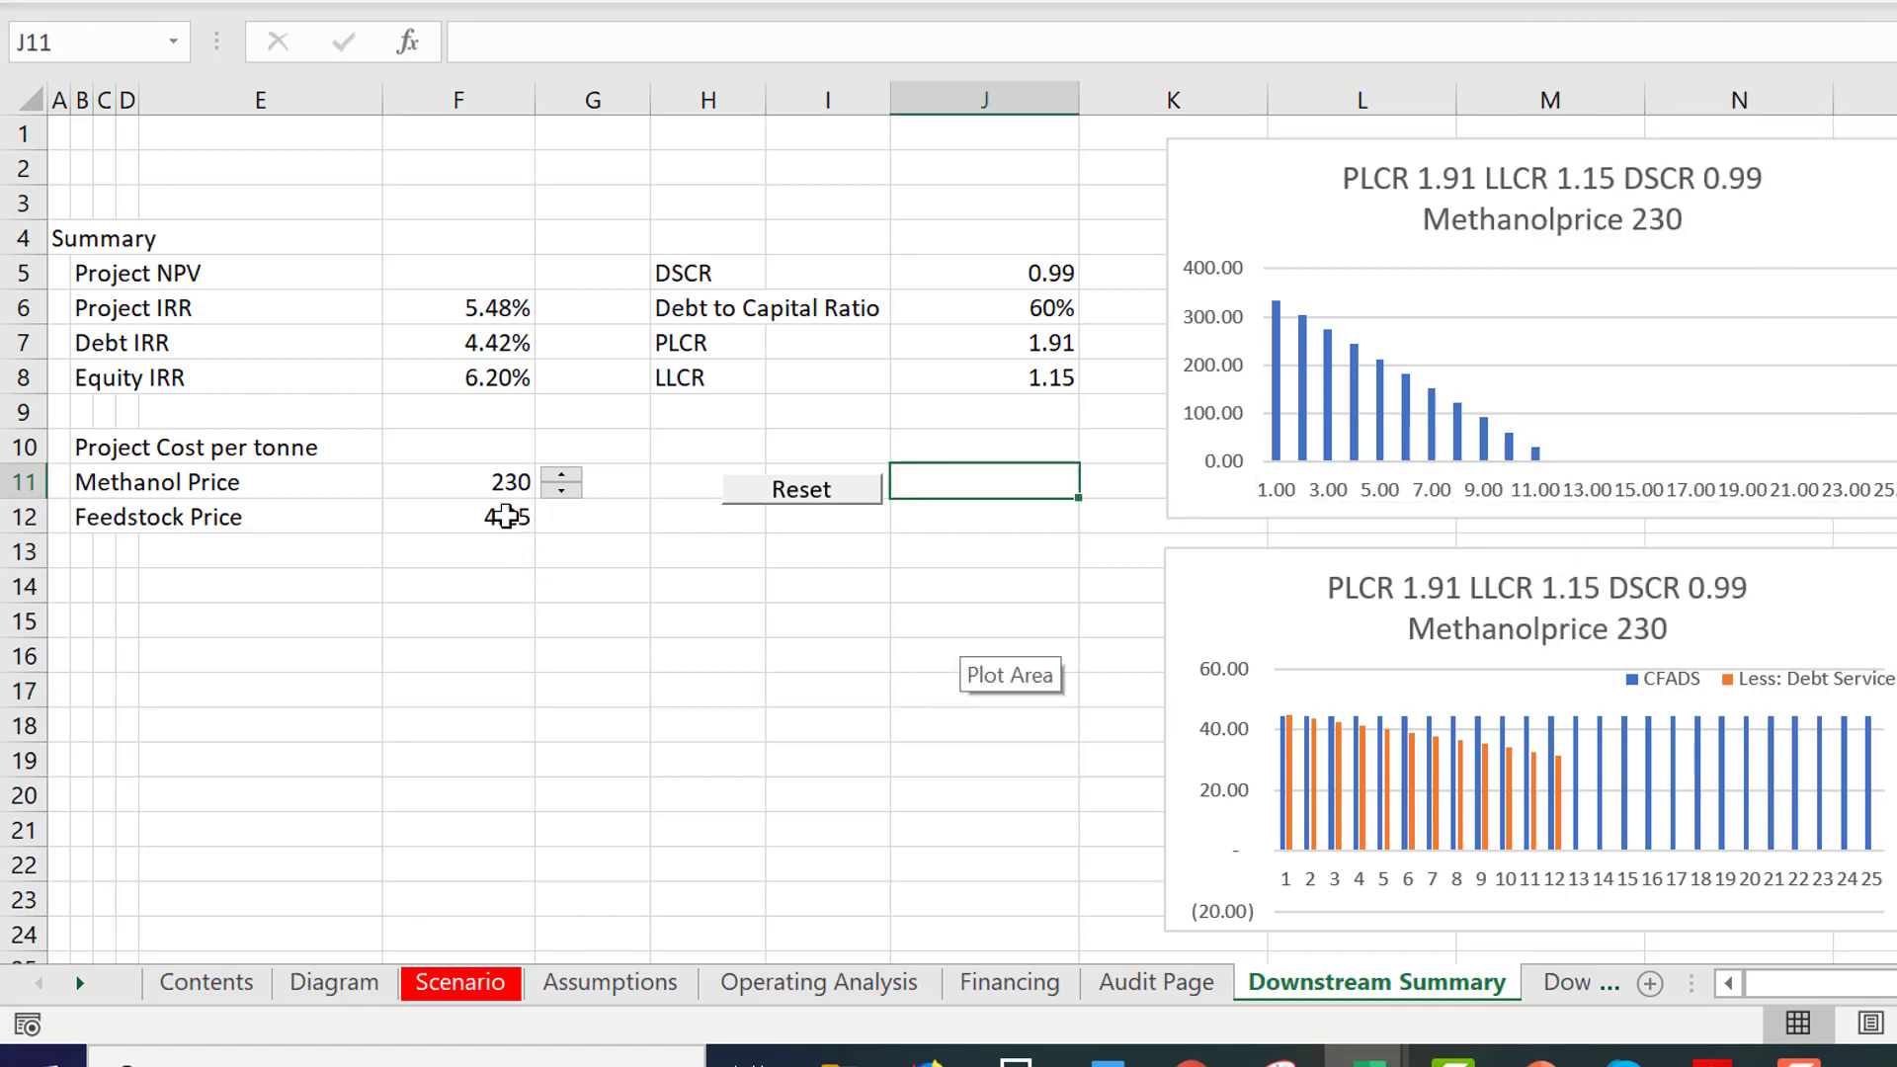
Lower the methanol price to 220 to examine the effect on debt repayment, and bring it back up to 221.
{"action": "left_click", "coordinate": [561, 492]}
{"action": "left_click", "coordinate": [561, 492]}
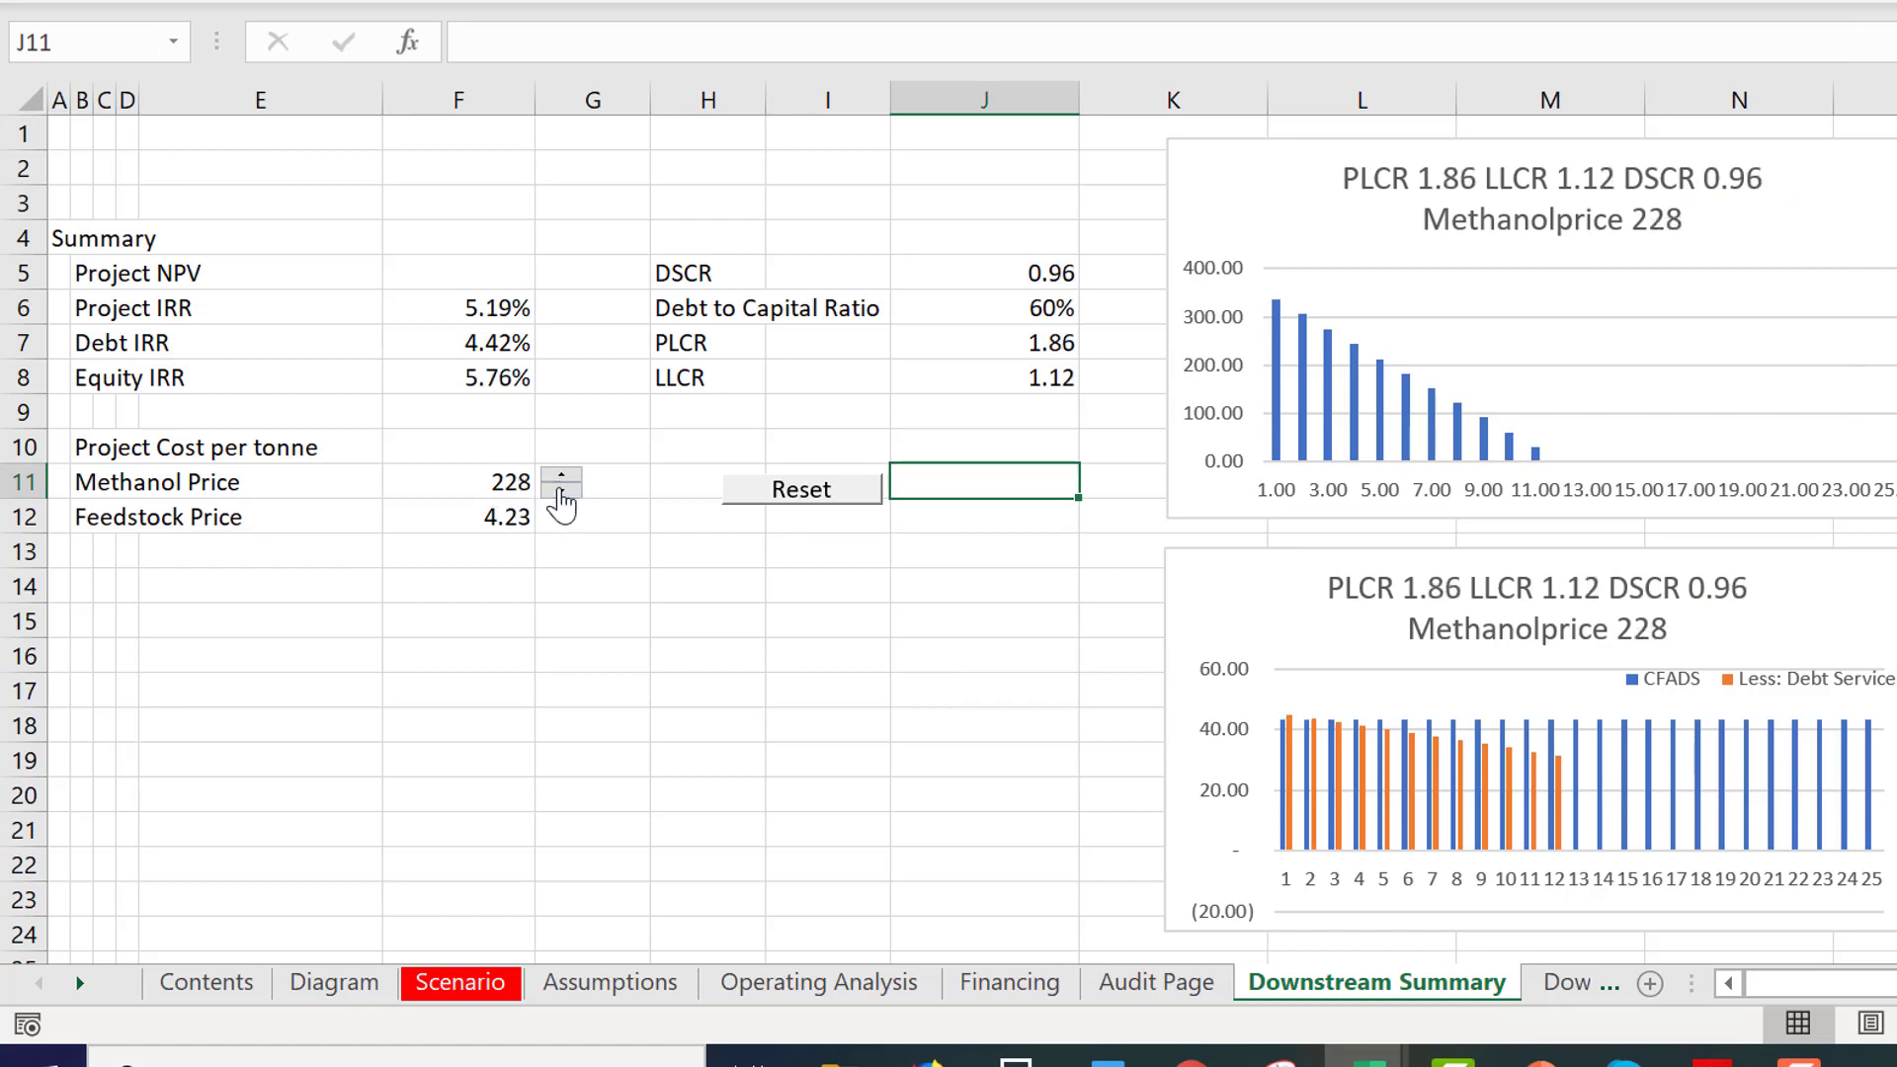
{"action": "left_click", "coordinate": [561, 492]}
{"action": "left_click", "coordinate": [562, 492]}
{"action": "left_click", "coordinate": [561, 492]}
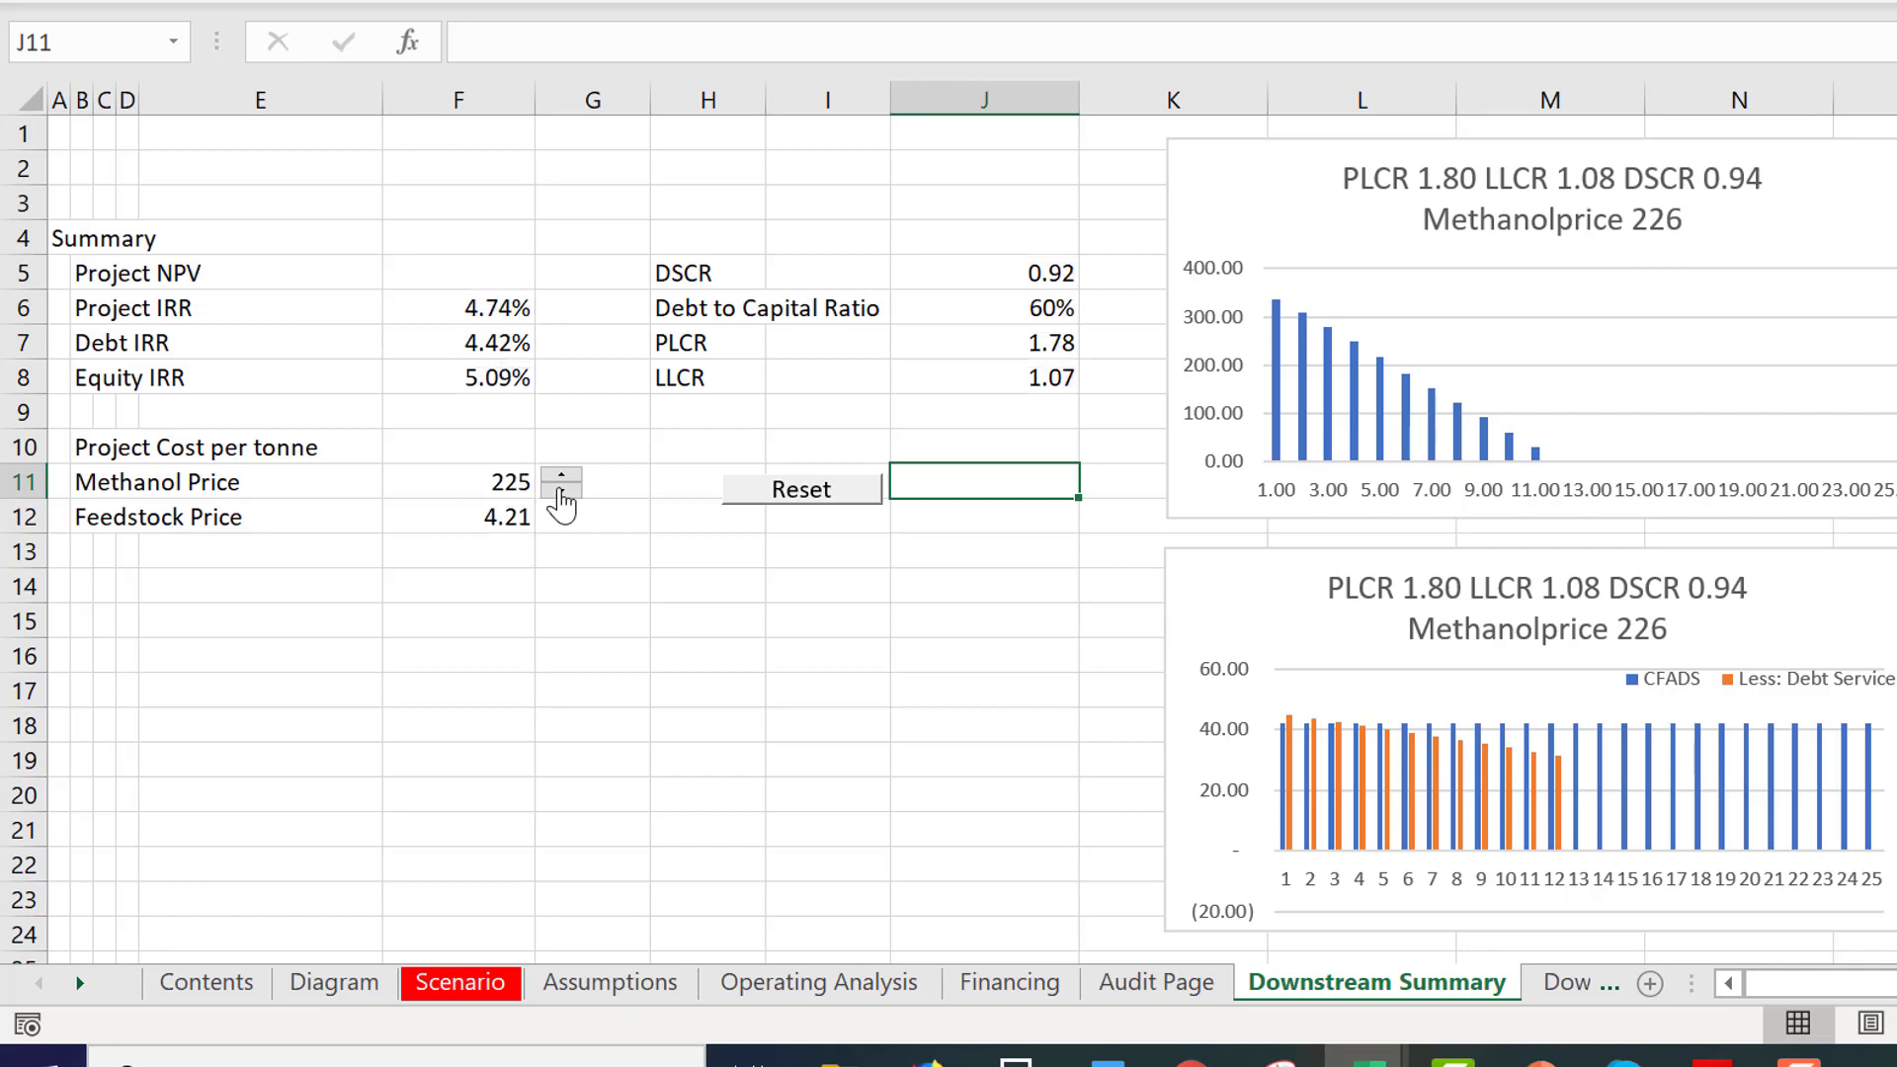
{"action": "left_click", "coordinate": [561, 492]}
{"action": "left_click", "coordinate": [561, 492]}
{"action": "left_click", "coordinate": [562, 492]}
{"action": "left_click", "coordinate": [561, 491]}
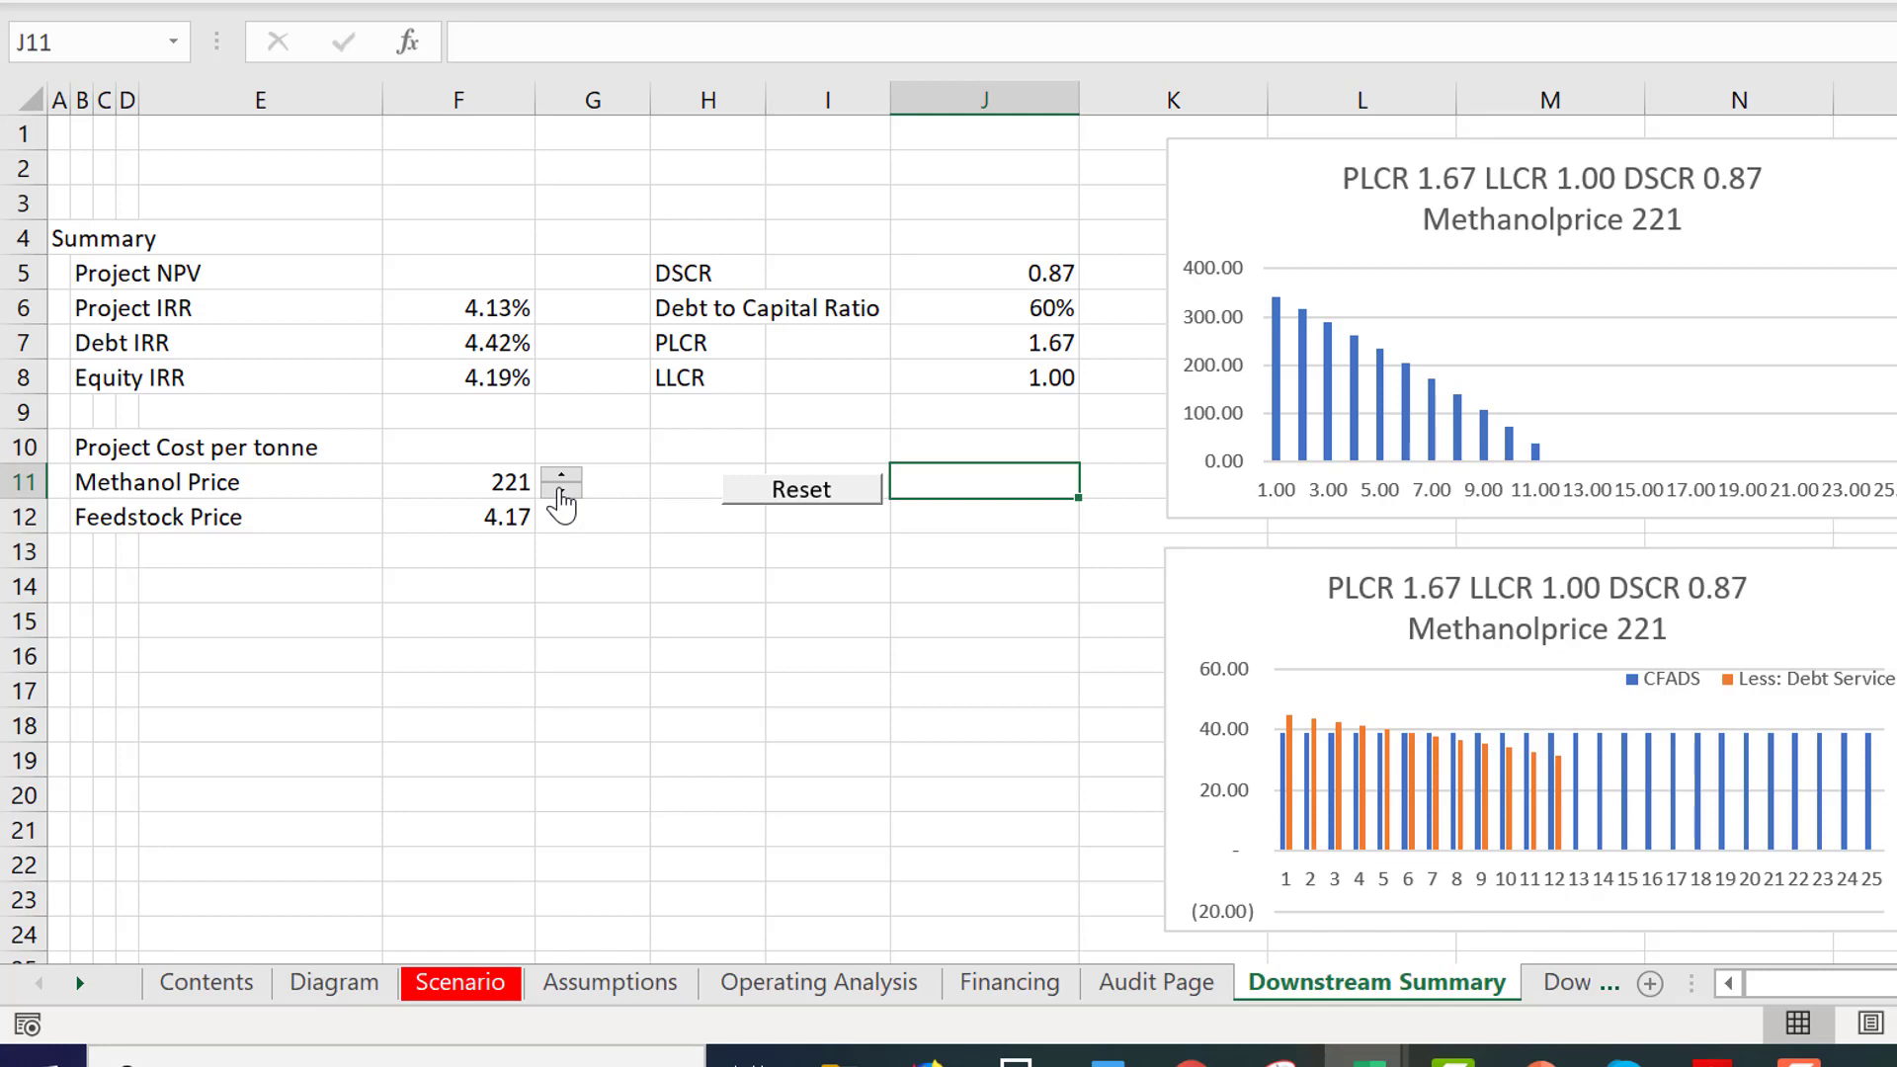
{"action": "left_click", "coordinate": [561, 492]}
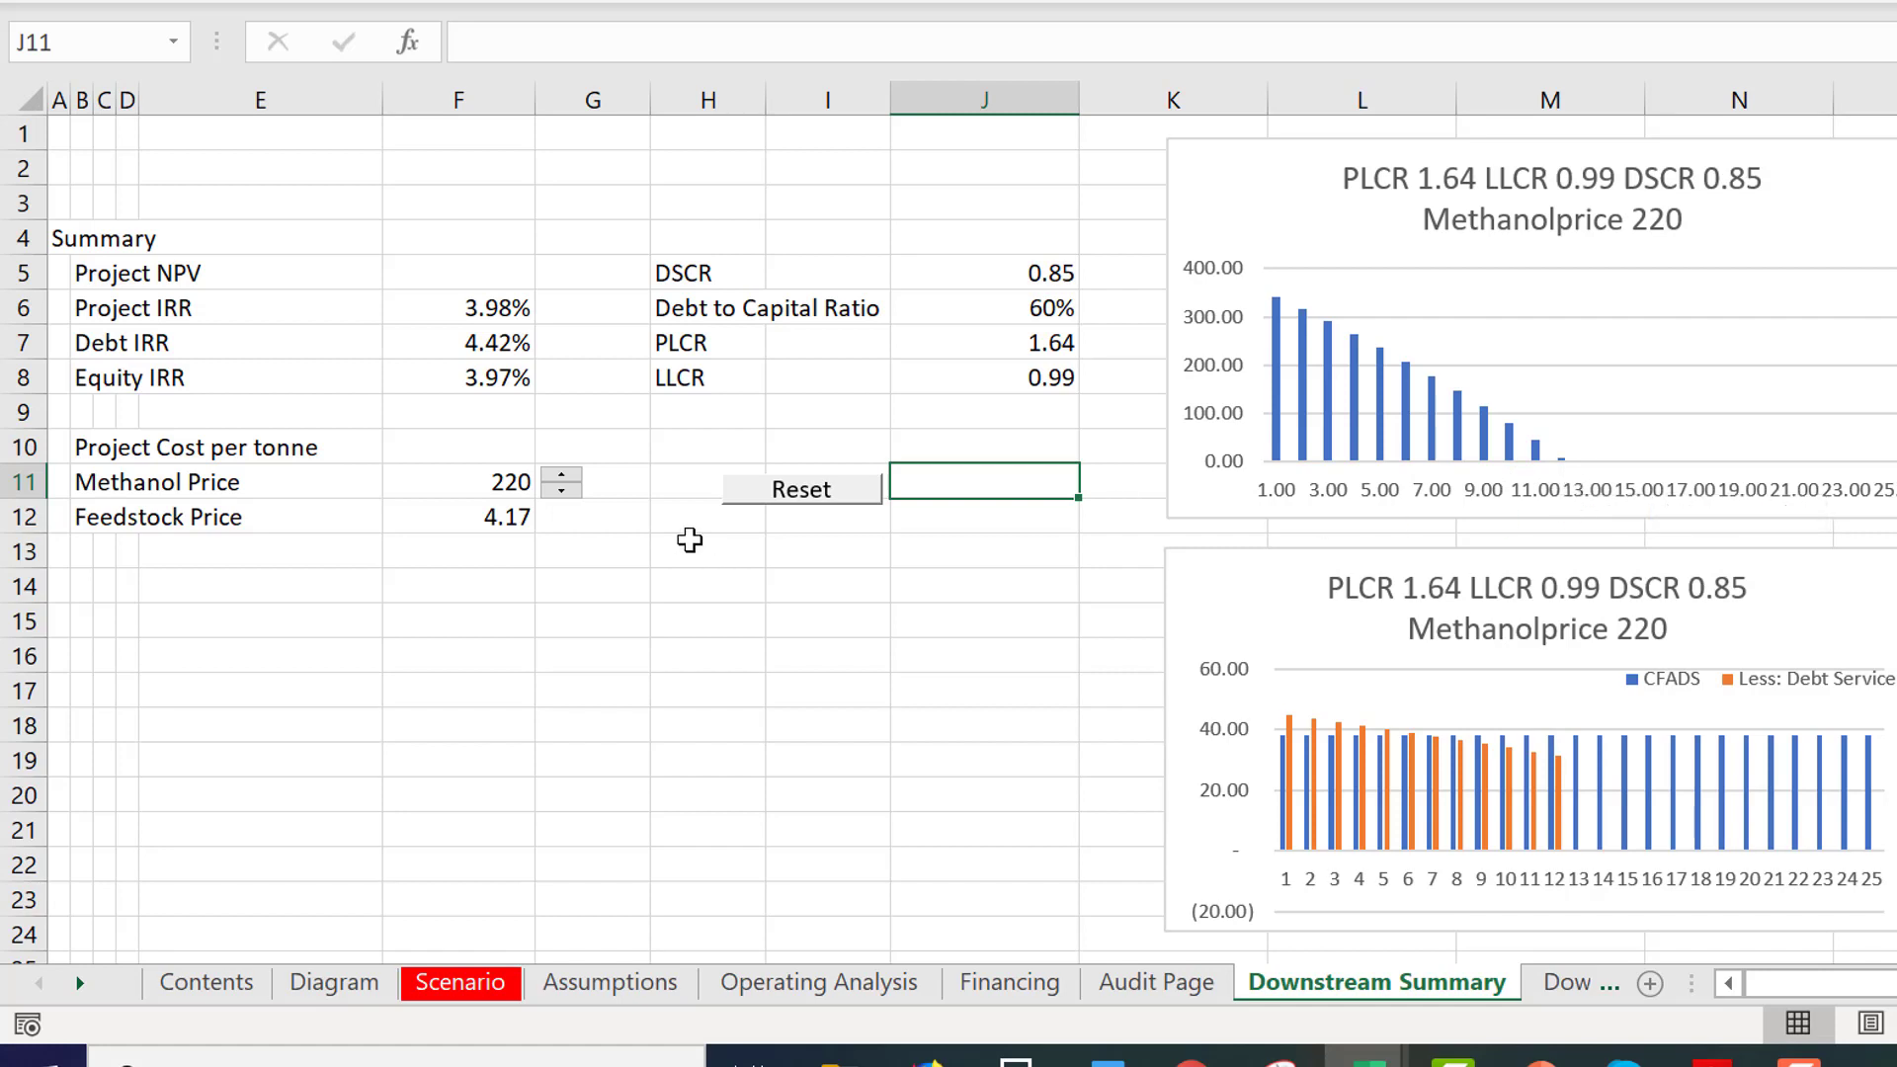
{"action": "left_click", "coordinate": [556, 475]}
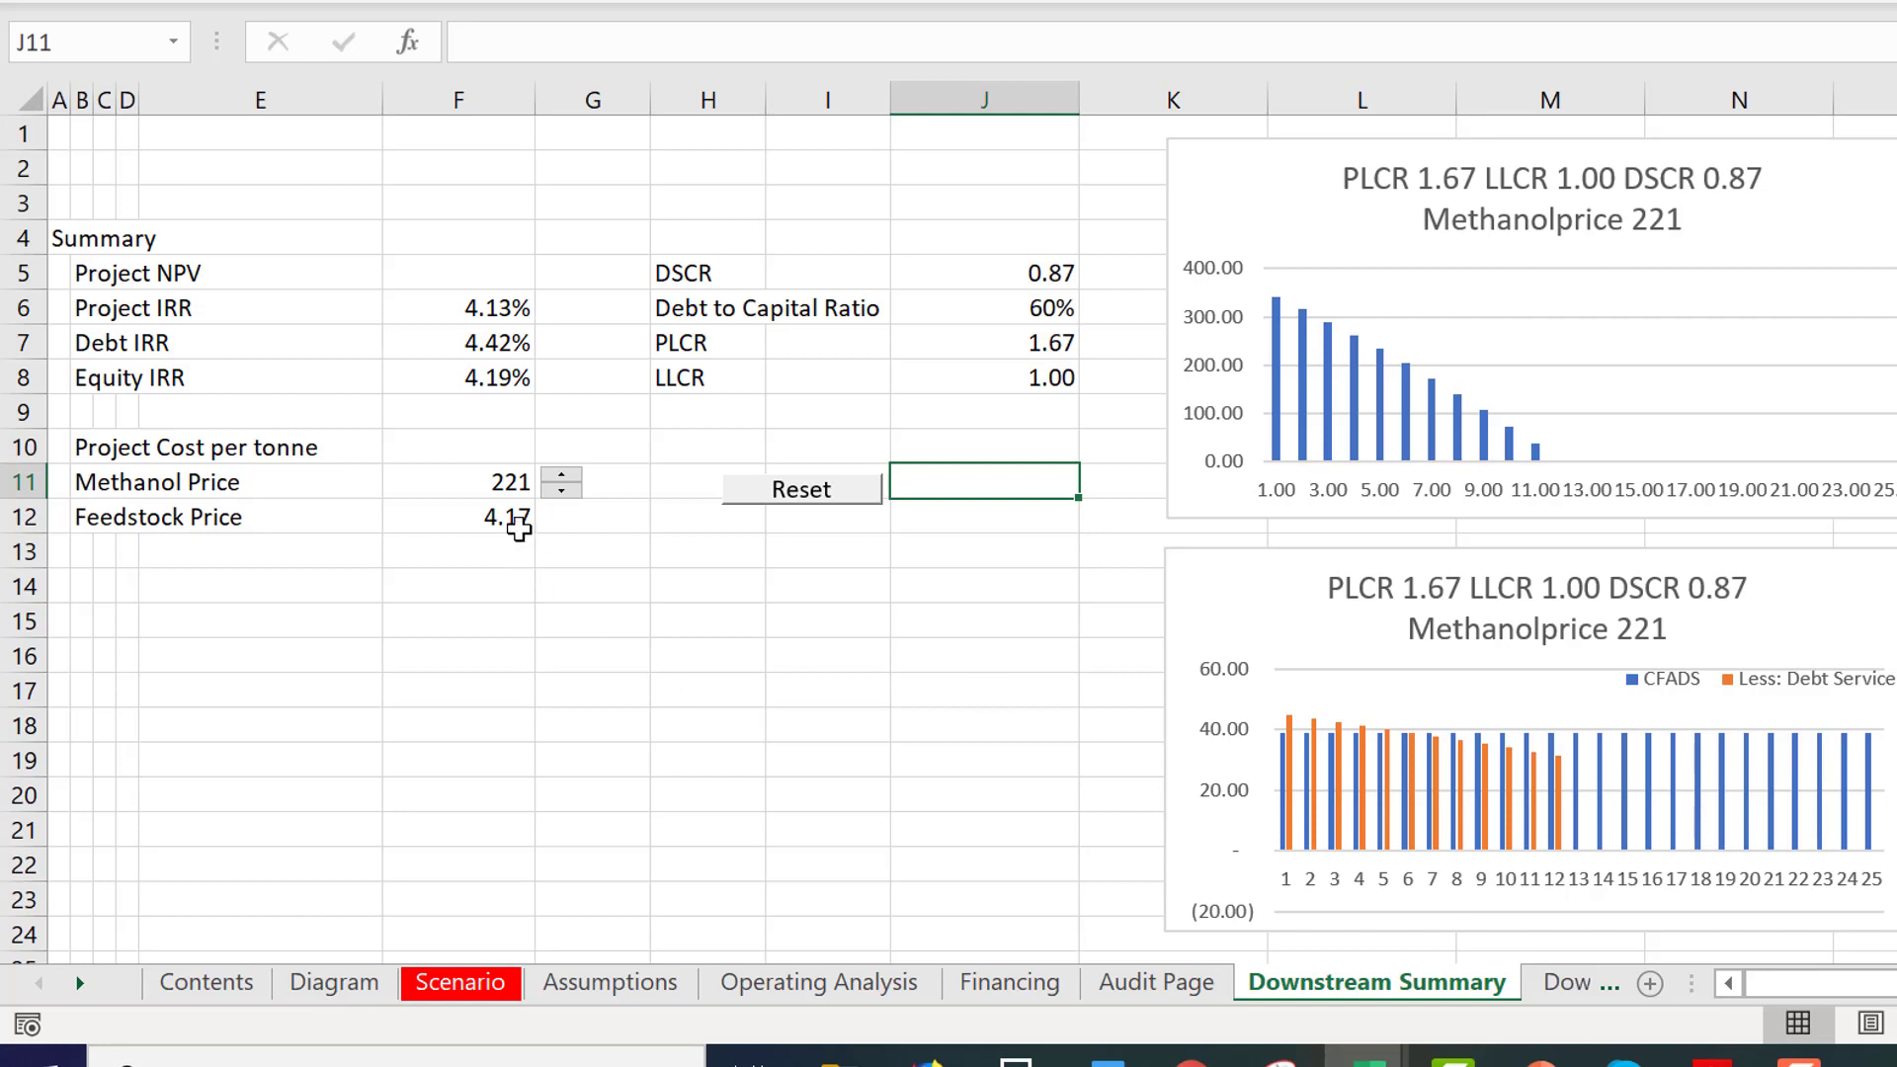
Lower the methanol price step by step to 211 to examine the effect on the debt ratios and the debt balance chart.
{"action": "left_click", "coordinate": [561, 502]}
{"action": "left_click", "coordinate": [561, 502]}
{"action": "left_click", "coordinate": [561, 502]}
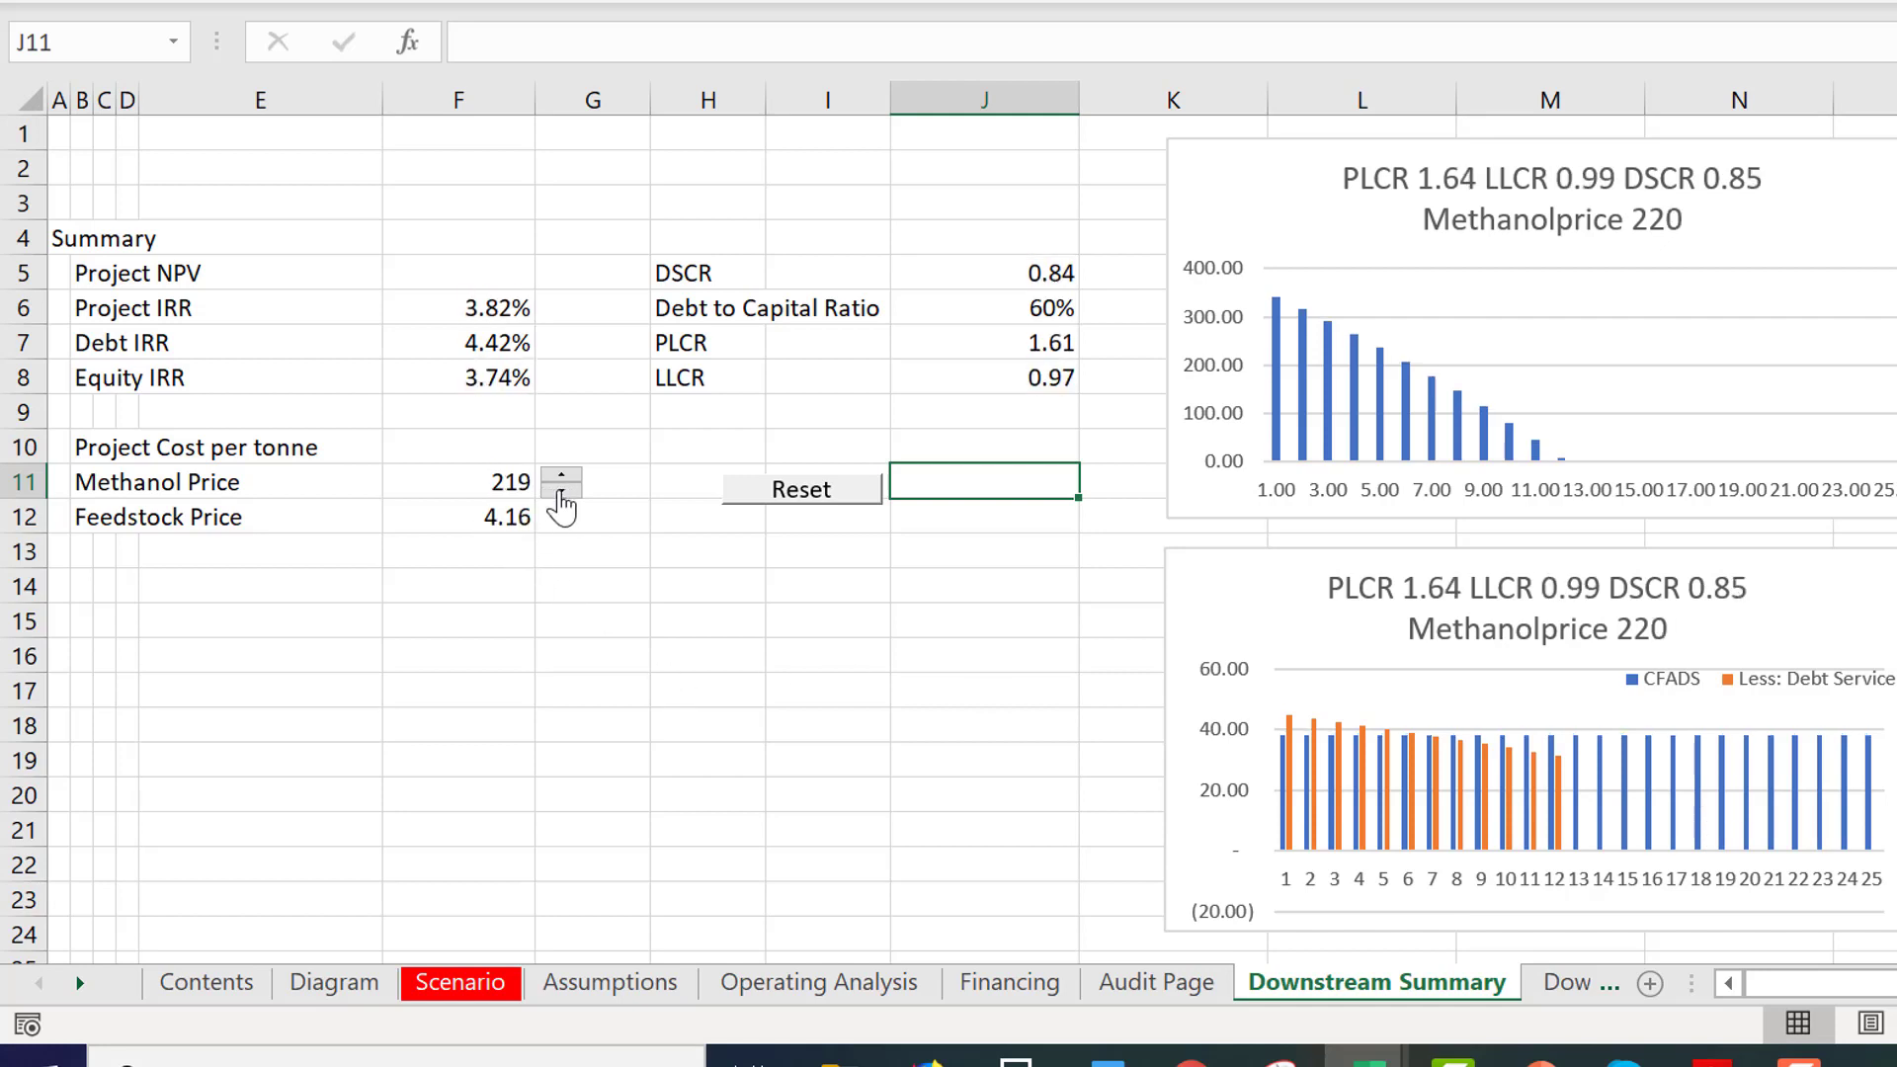
{"action": "left_click", "coordinate": [561, 502]}
{"action": "left_click", "coordinate": [561, 501]}
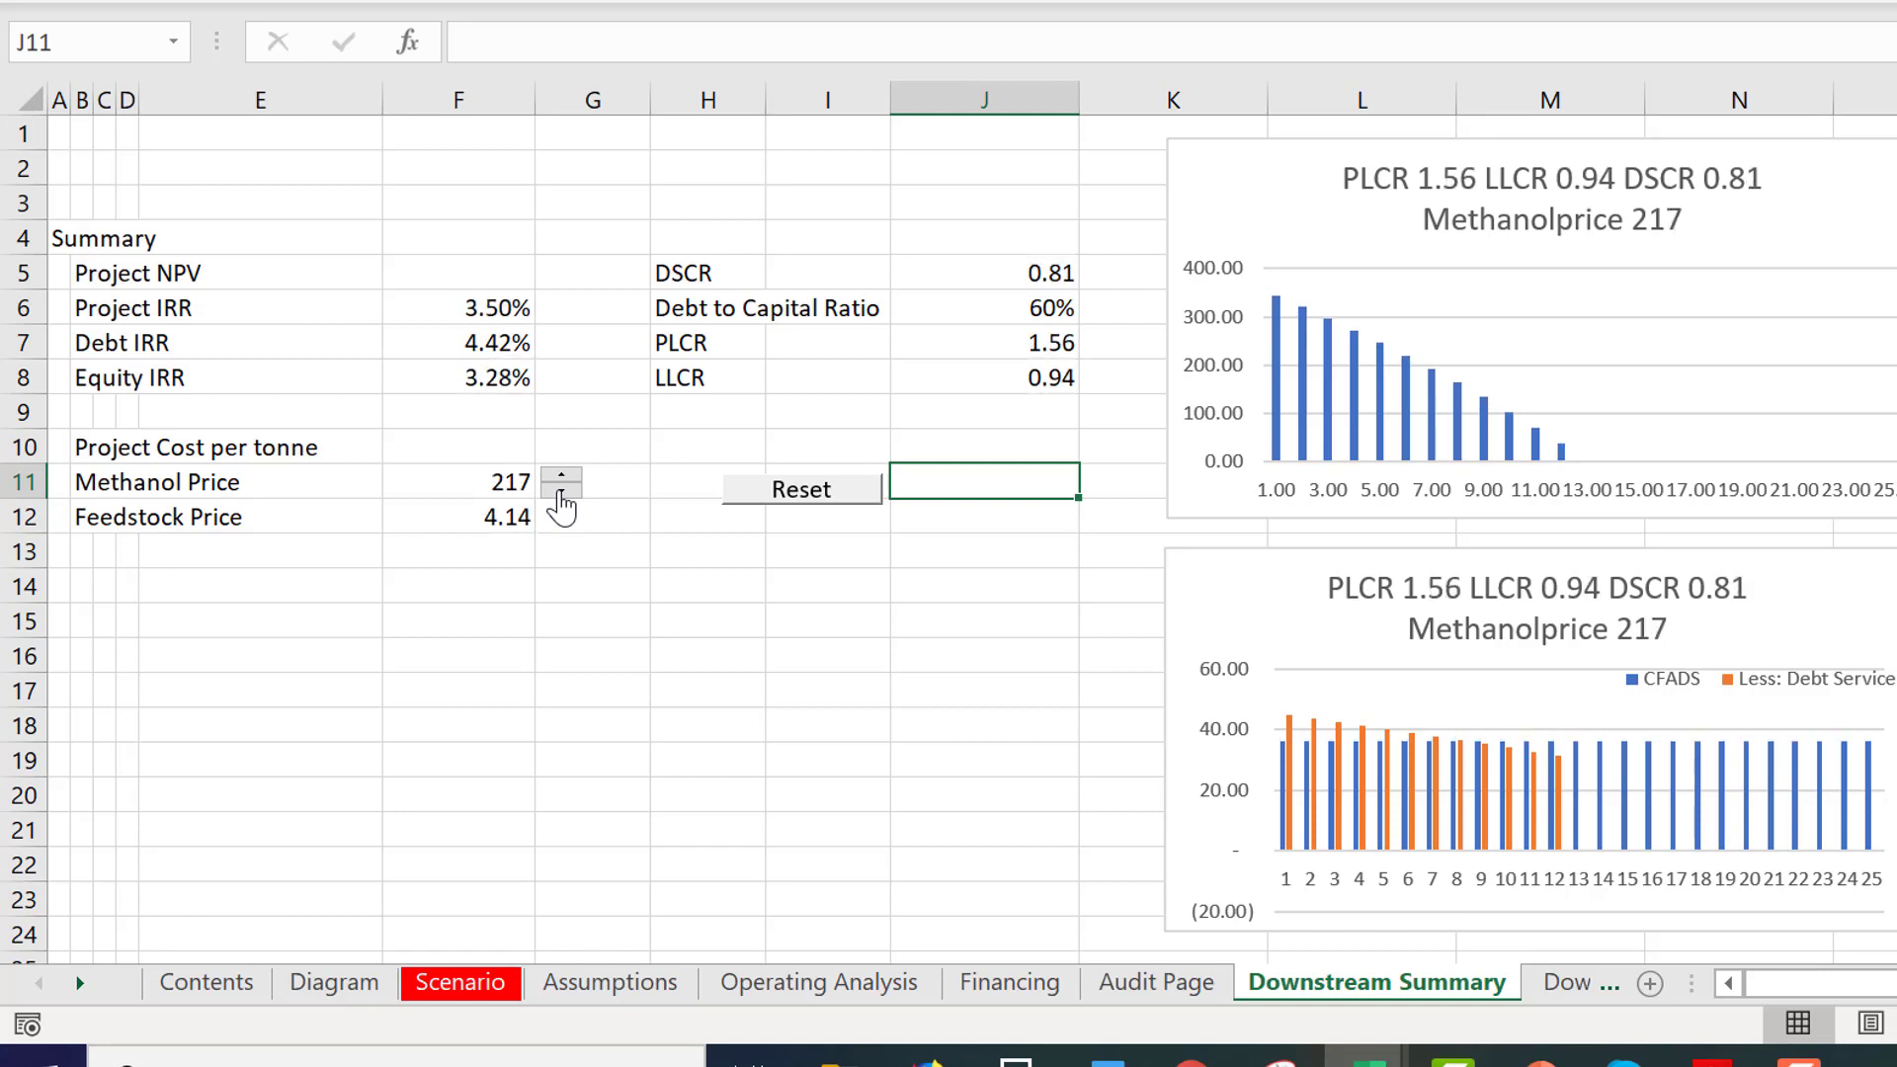
{"action": "left_click", "coordinate": [561, 501]}
{"action": "left_click", "coordinate": [561, 502]}
{"action": "left_click", "coordinate": [561, 502]}
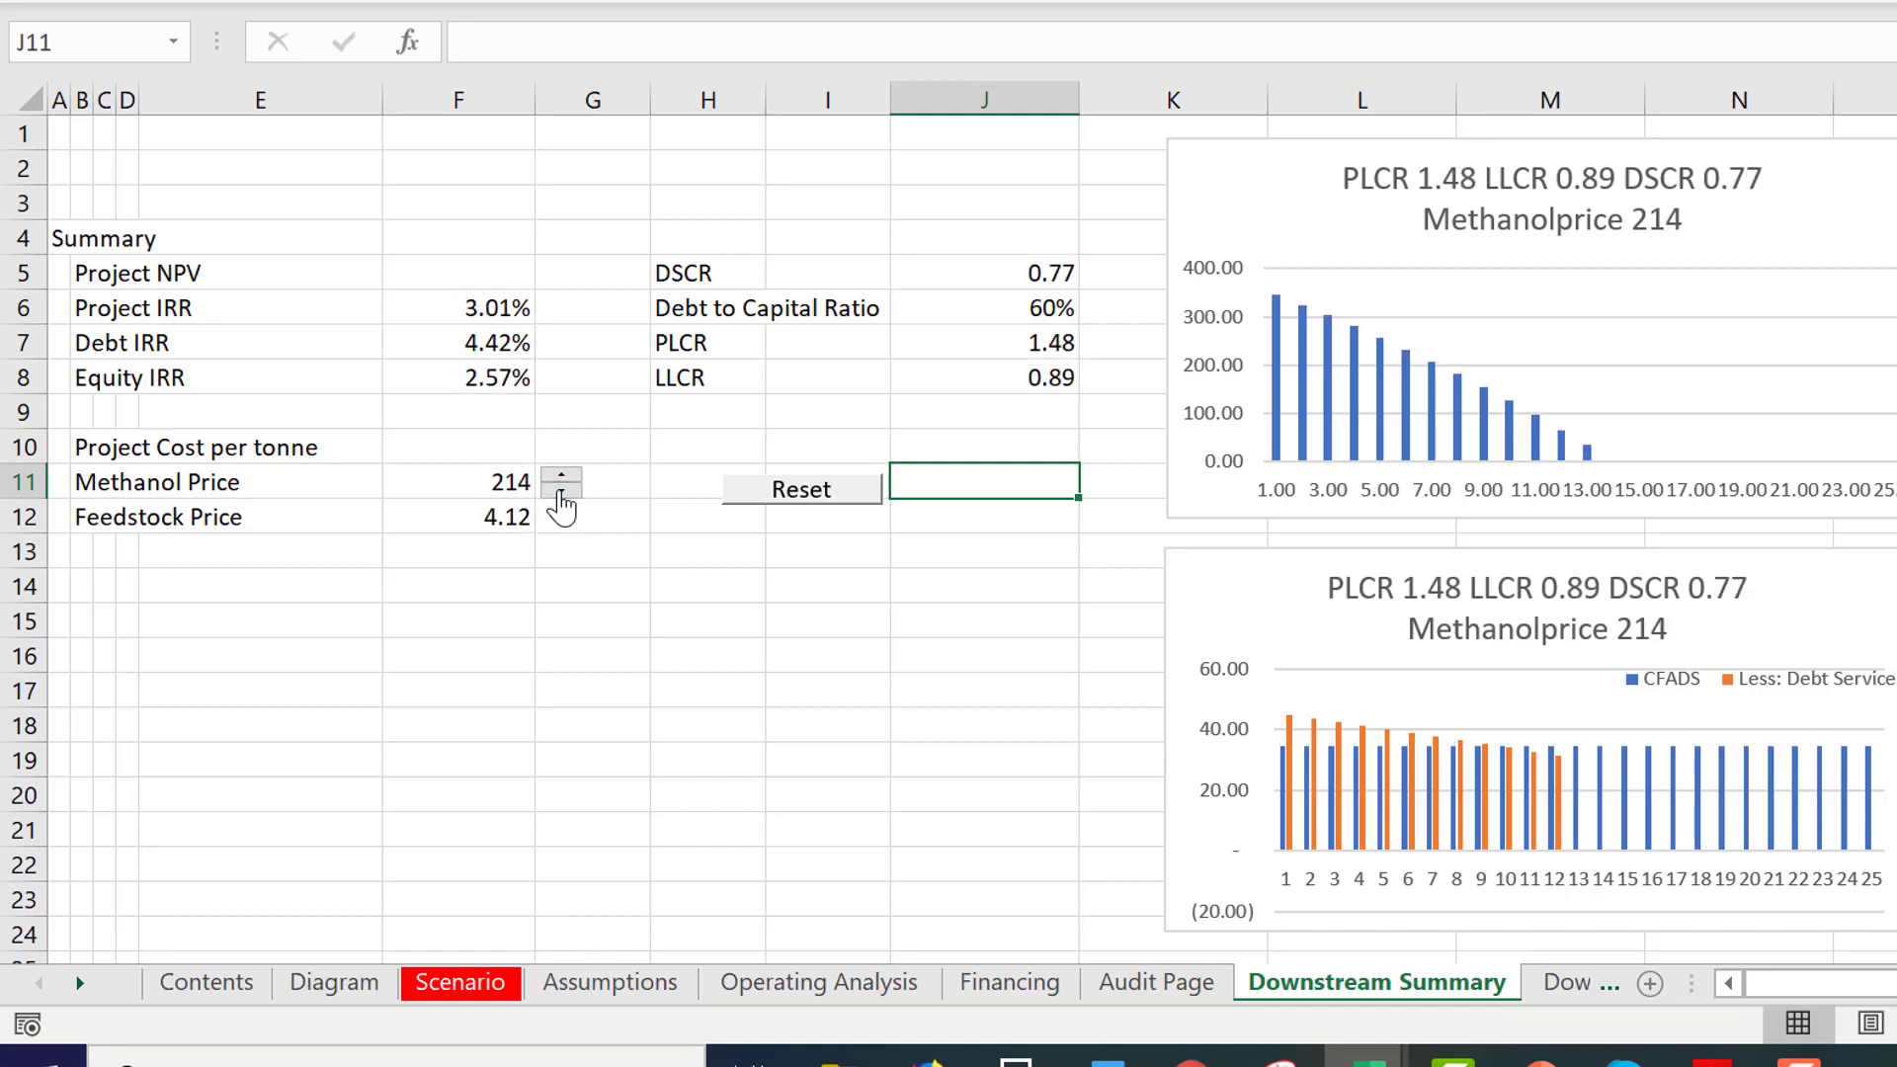
{"action": "left_click", "coordinate": [561, 502]}
{"action": "left_click", "coordinate": [561, 502]}
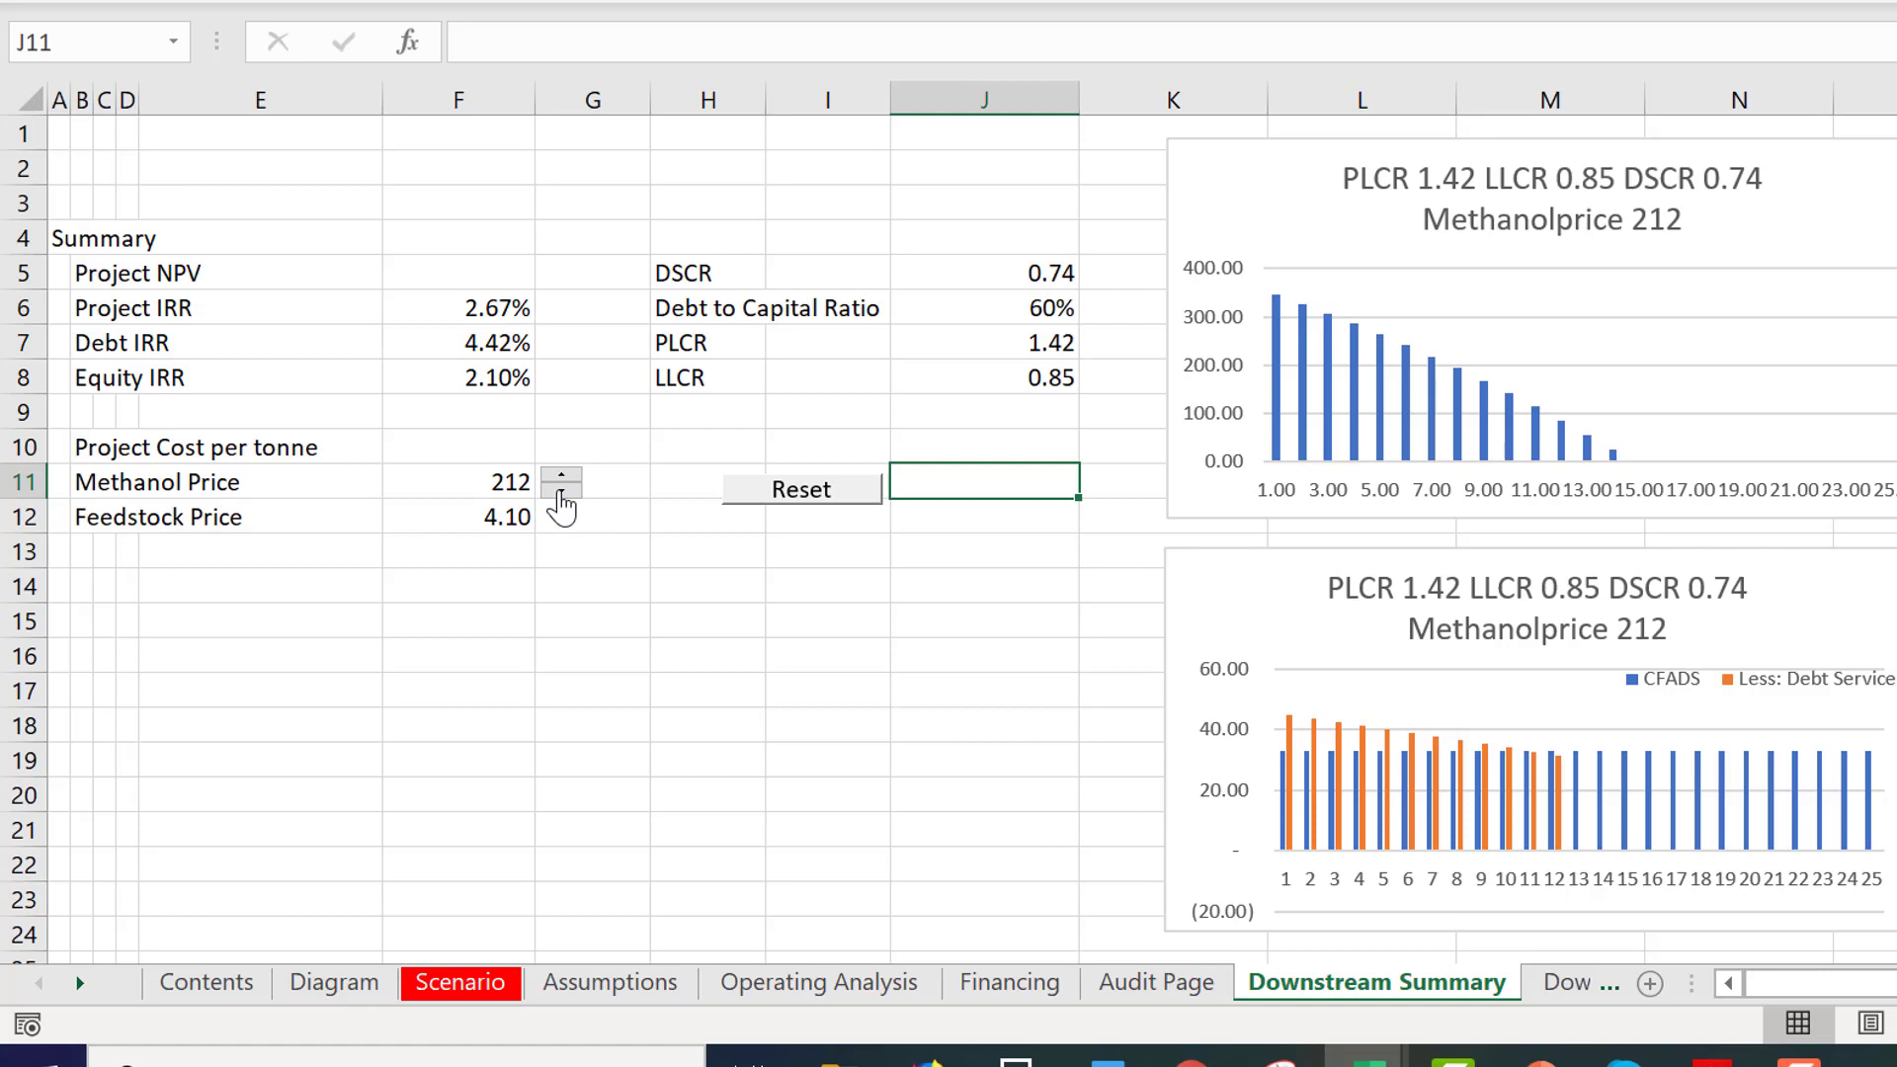
{"action": "left_click", "coordinate": [561, 502]}
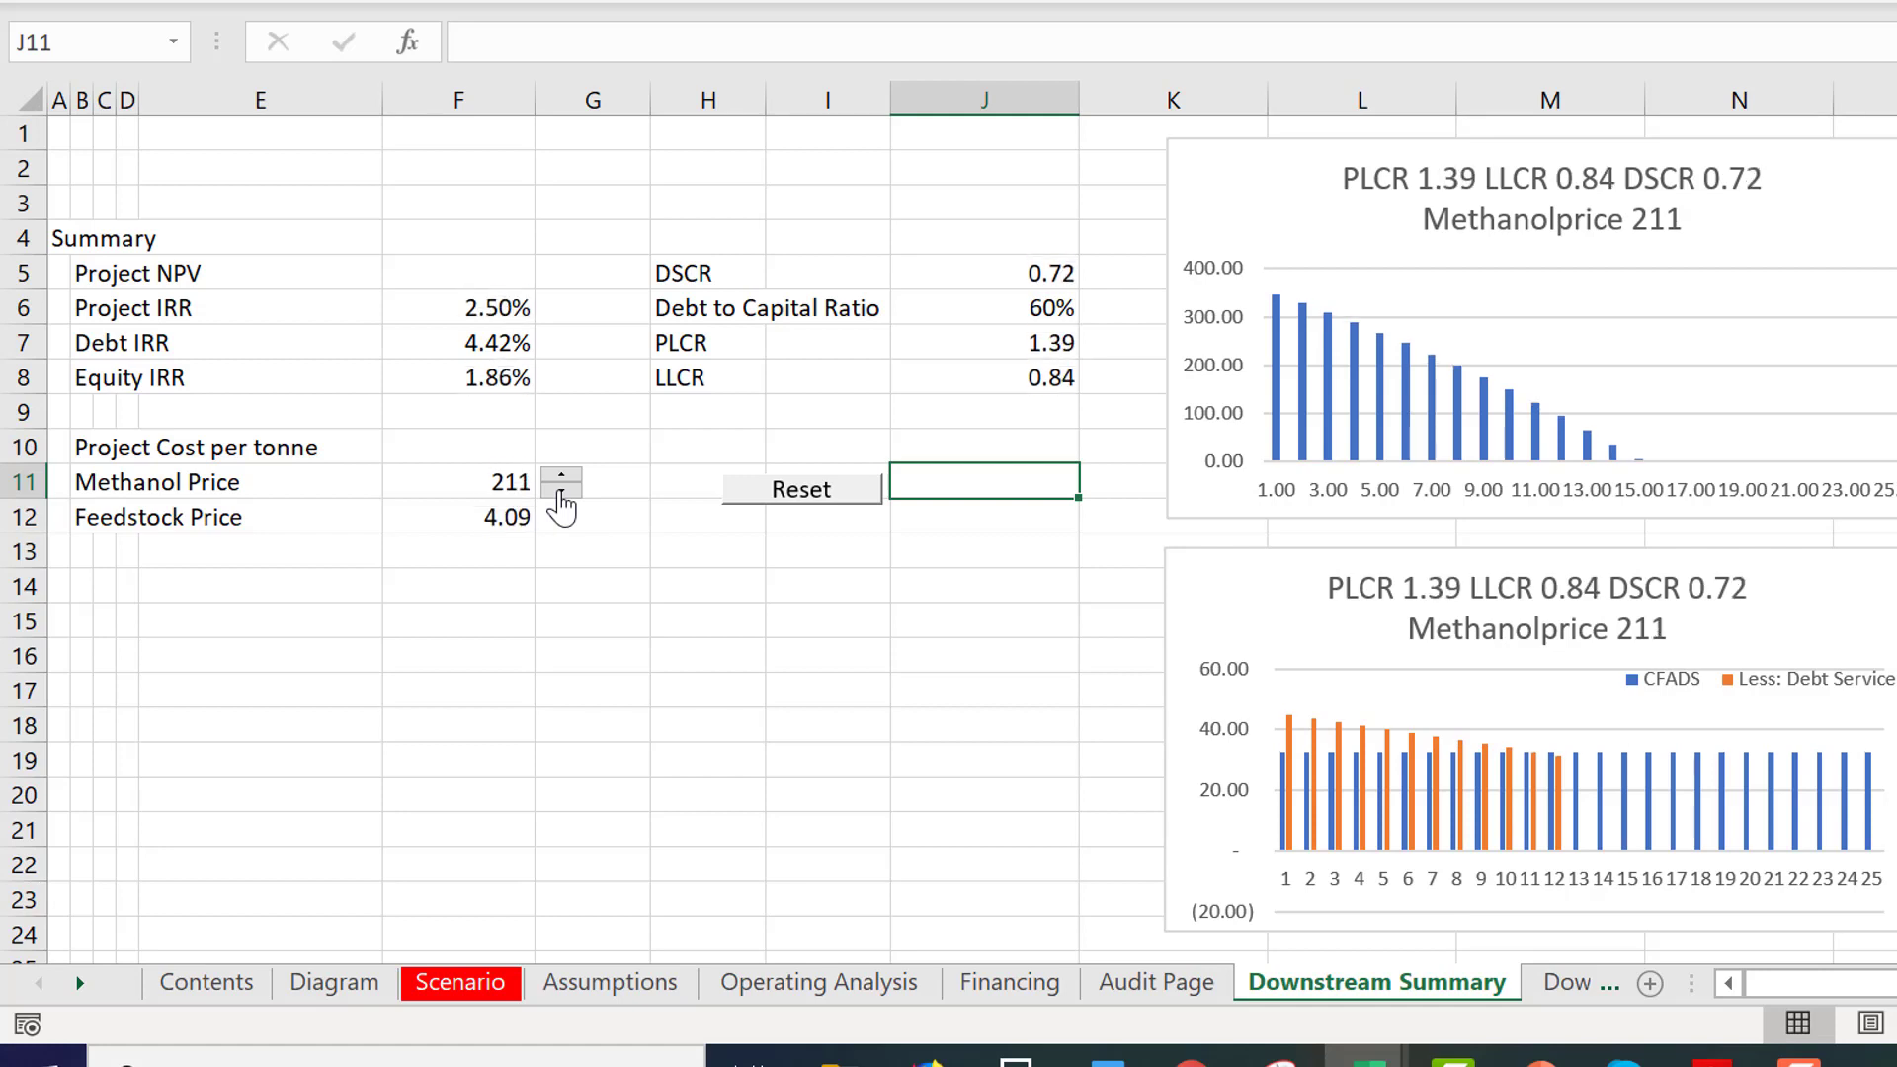
Lower the methanol price to 195 to find where PLCR drops below 1, and bring it back up to 196.
{"action": "left_click", "coordinate": [561, 502]}
{"action": "left_click", "coordinate": [561, 502]}
{"action": "left_click", "coordinate": [561, 502]}
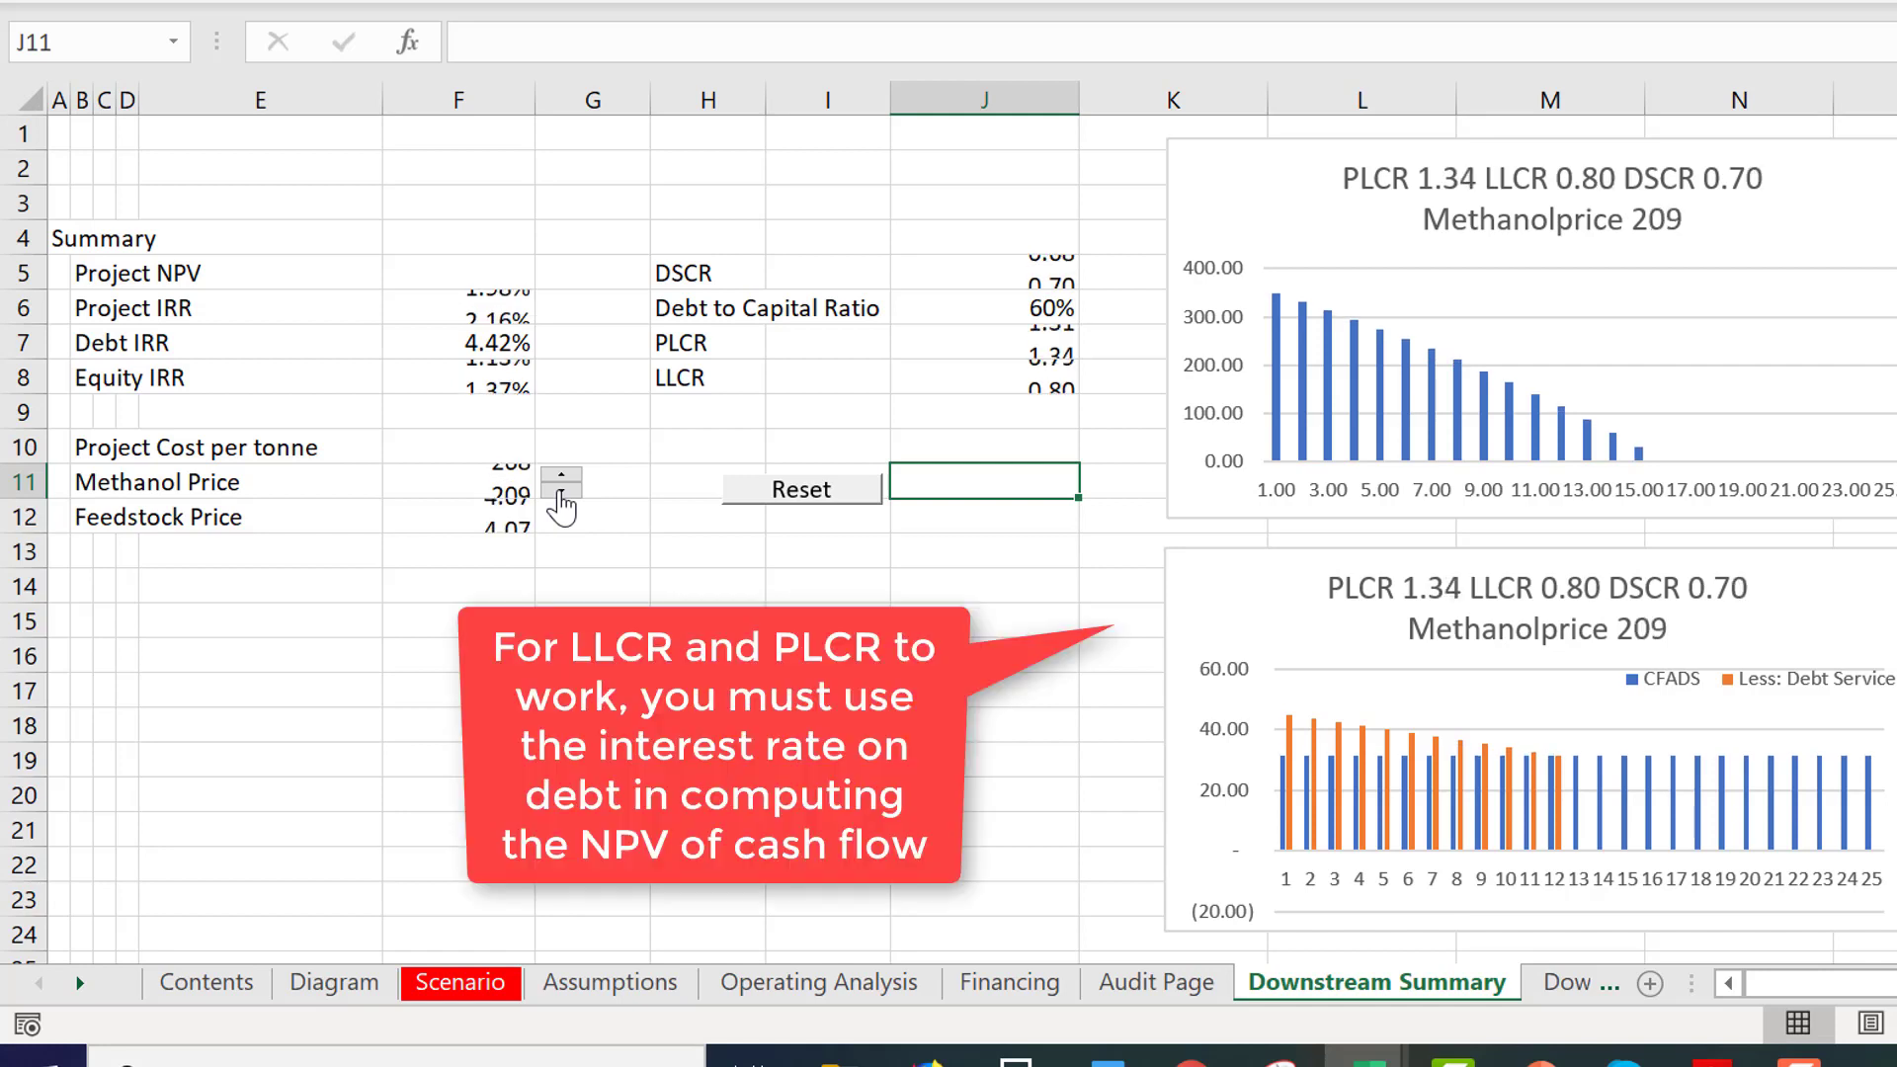
{"action": "left_click", "coordinate": [561, 502]}
{"action": "left_click", "coordinate": [561, 501]}
{"action": "left_click", "coordinate": [561, 502]}
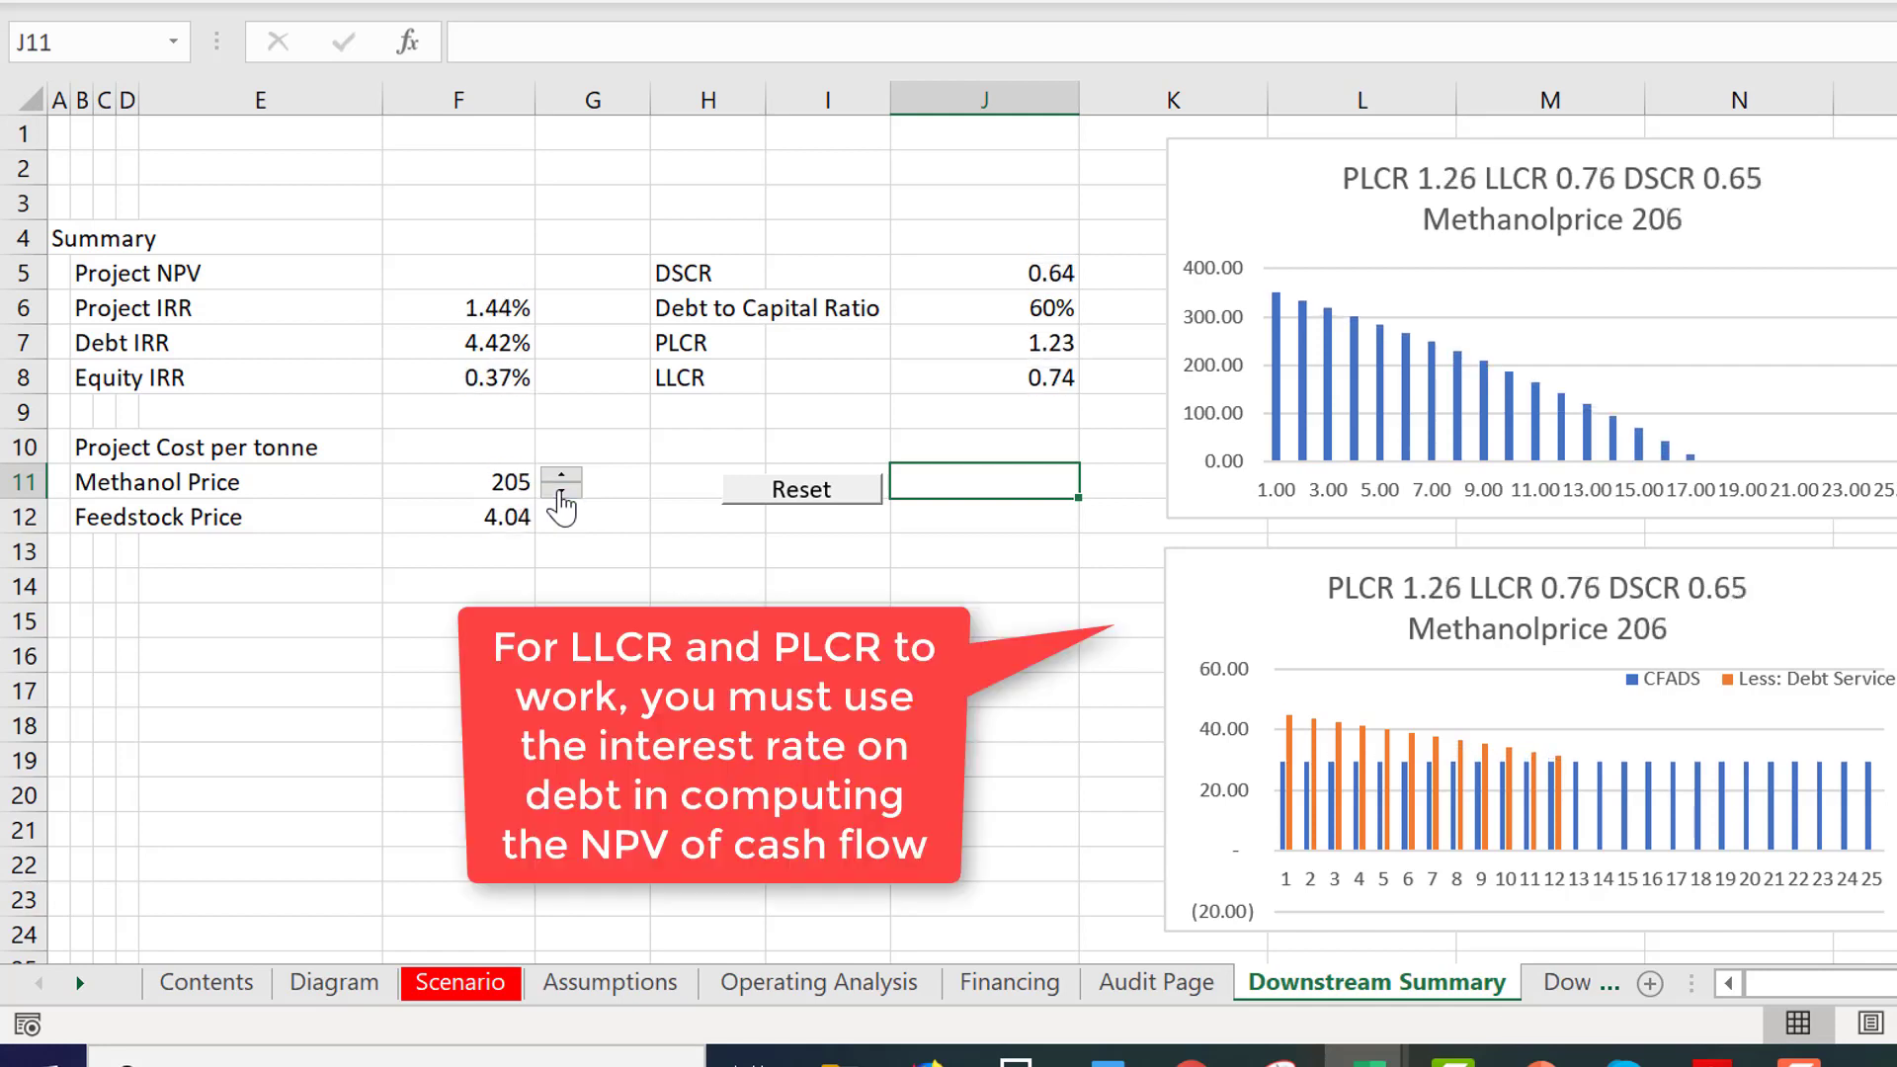
{"action": "left_click", "coordinate": [561, 501]}
{"action": "left_click", "coordinate": [561, 501]}
{"action": "left_click", "coordinate": [561, 501]}
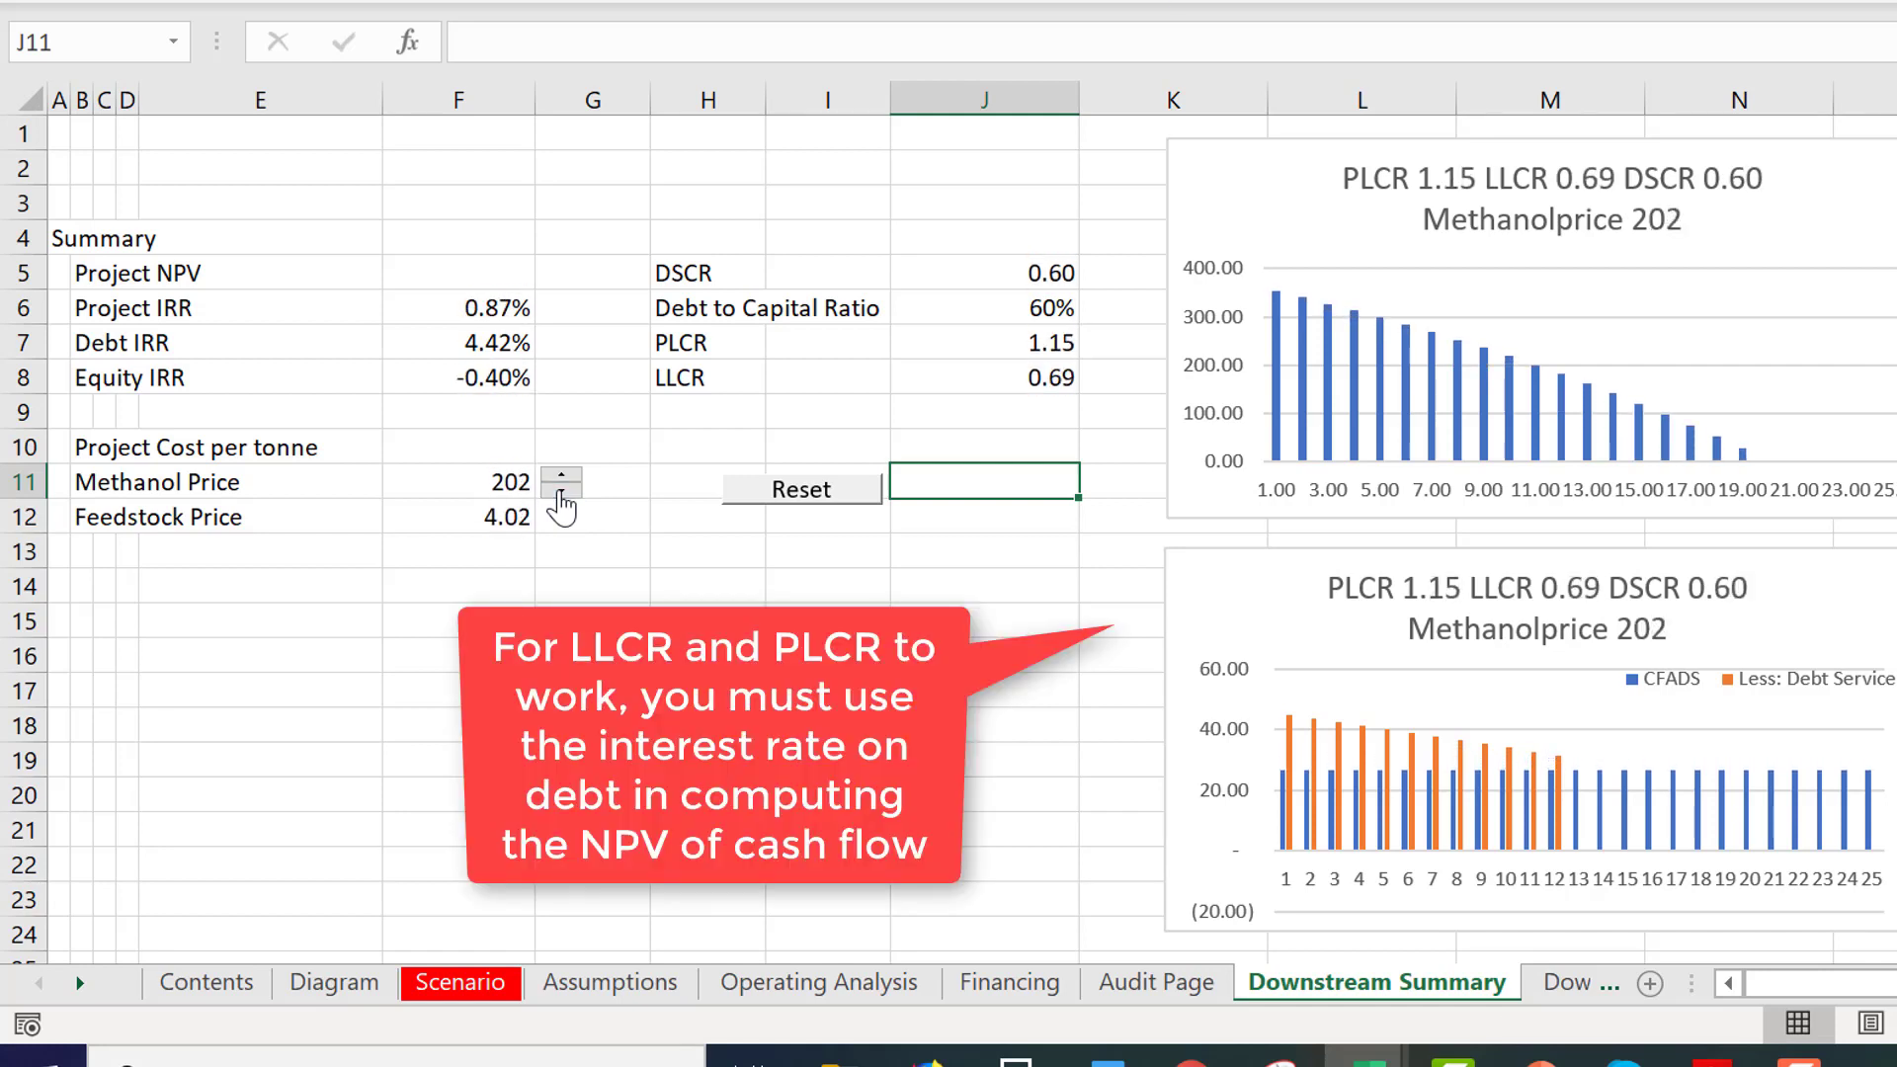
{"action": "left_click", "coordinate": [561, 502]}
{"action": "left_click", "coordinate": [561, 502]}
{"action": "left_click", "coordinate": [561, 502]}
{"action": "left_click", "coordinate": [561, 501]}
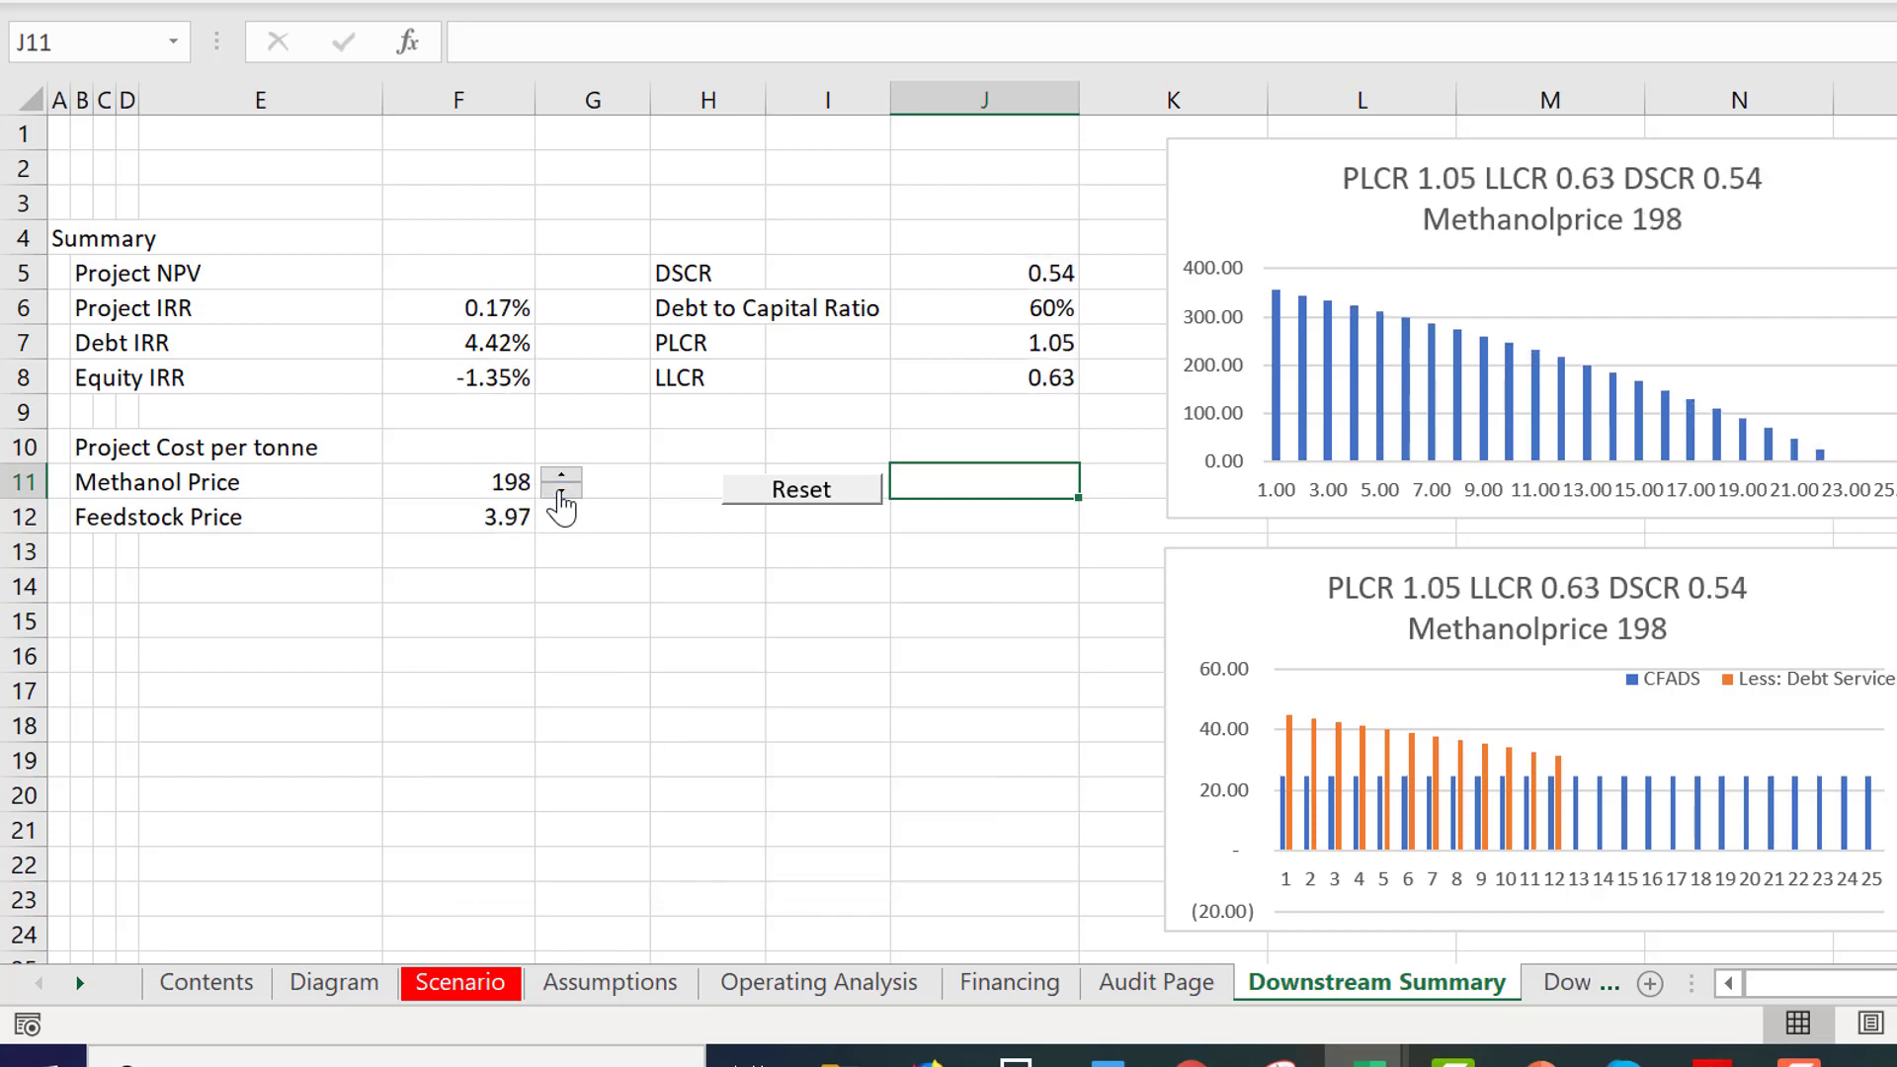
{"action": "left_click", "coordinate": [561, 502]}
{"action": "left_click", "coordinate": [562, 502]}
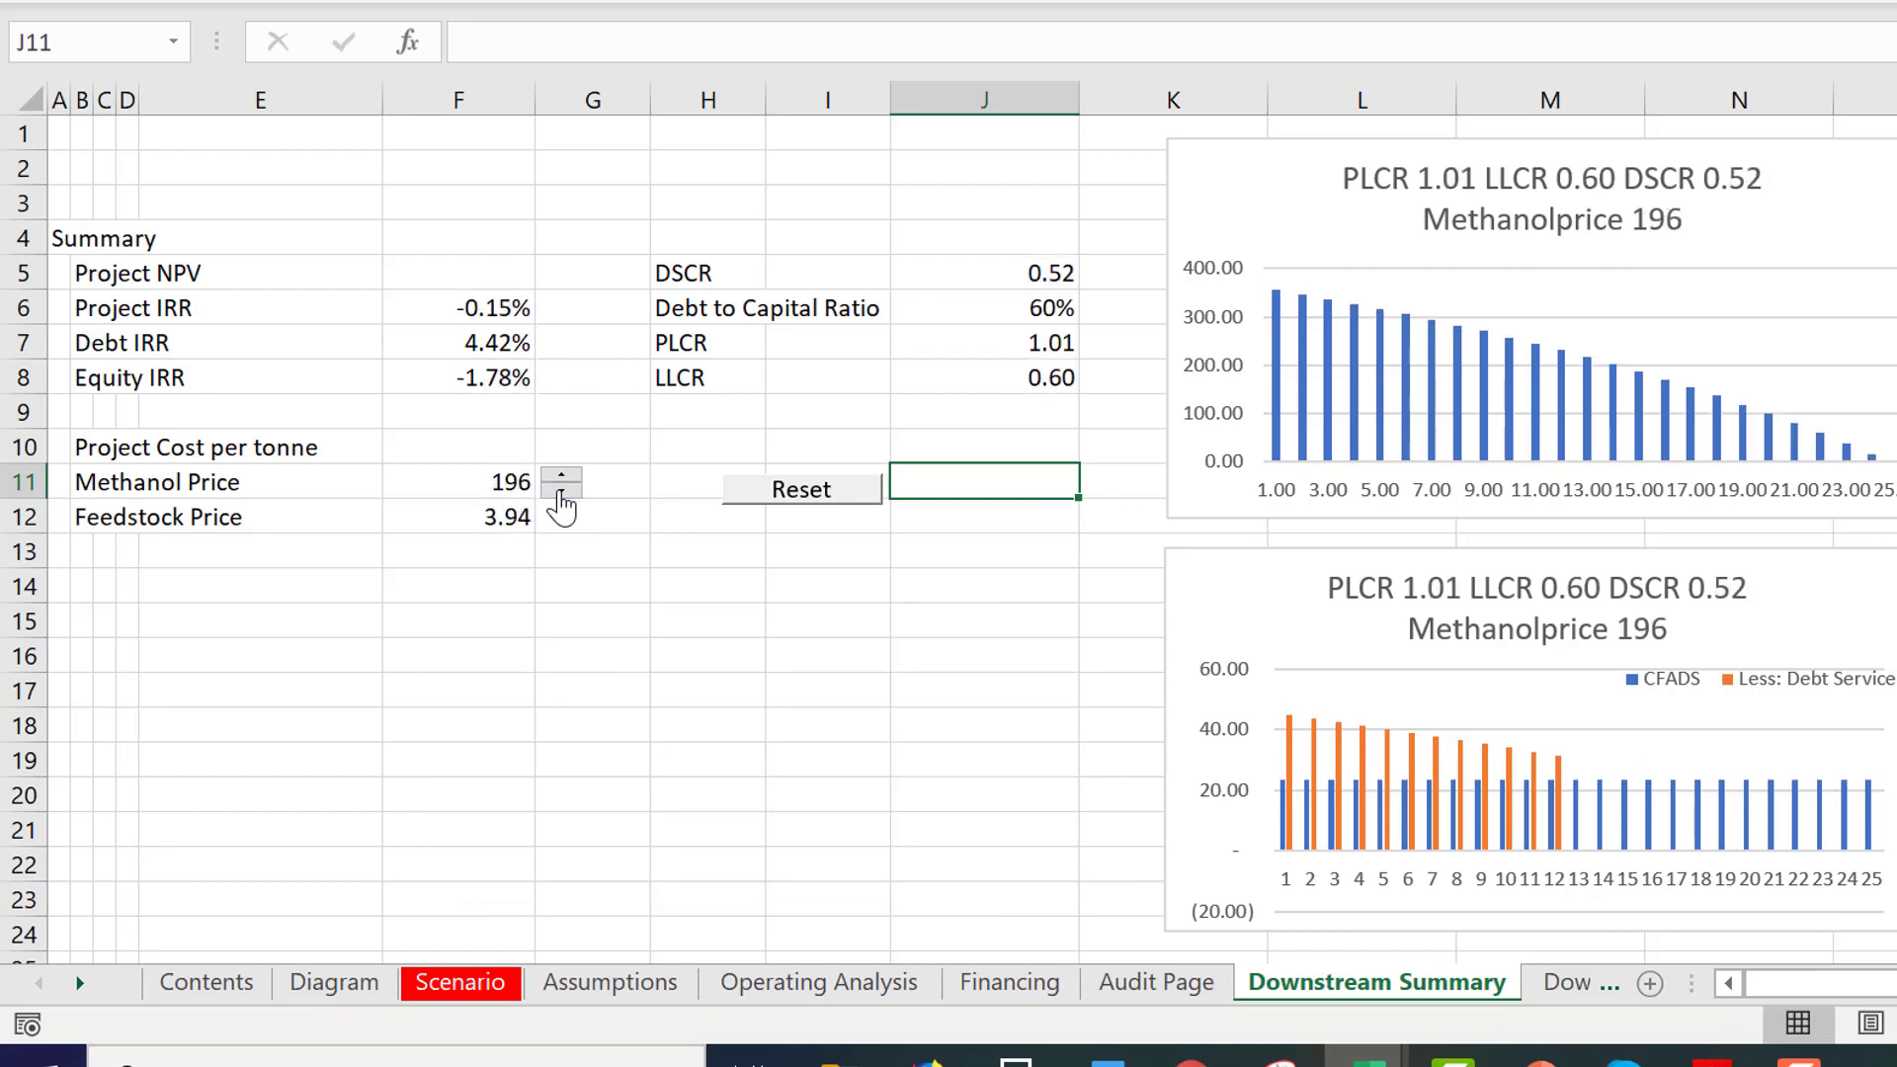
{"action": "left_click", "coordinate": [561, 502]}
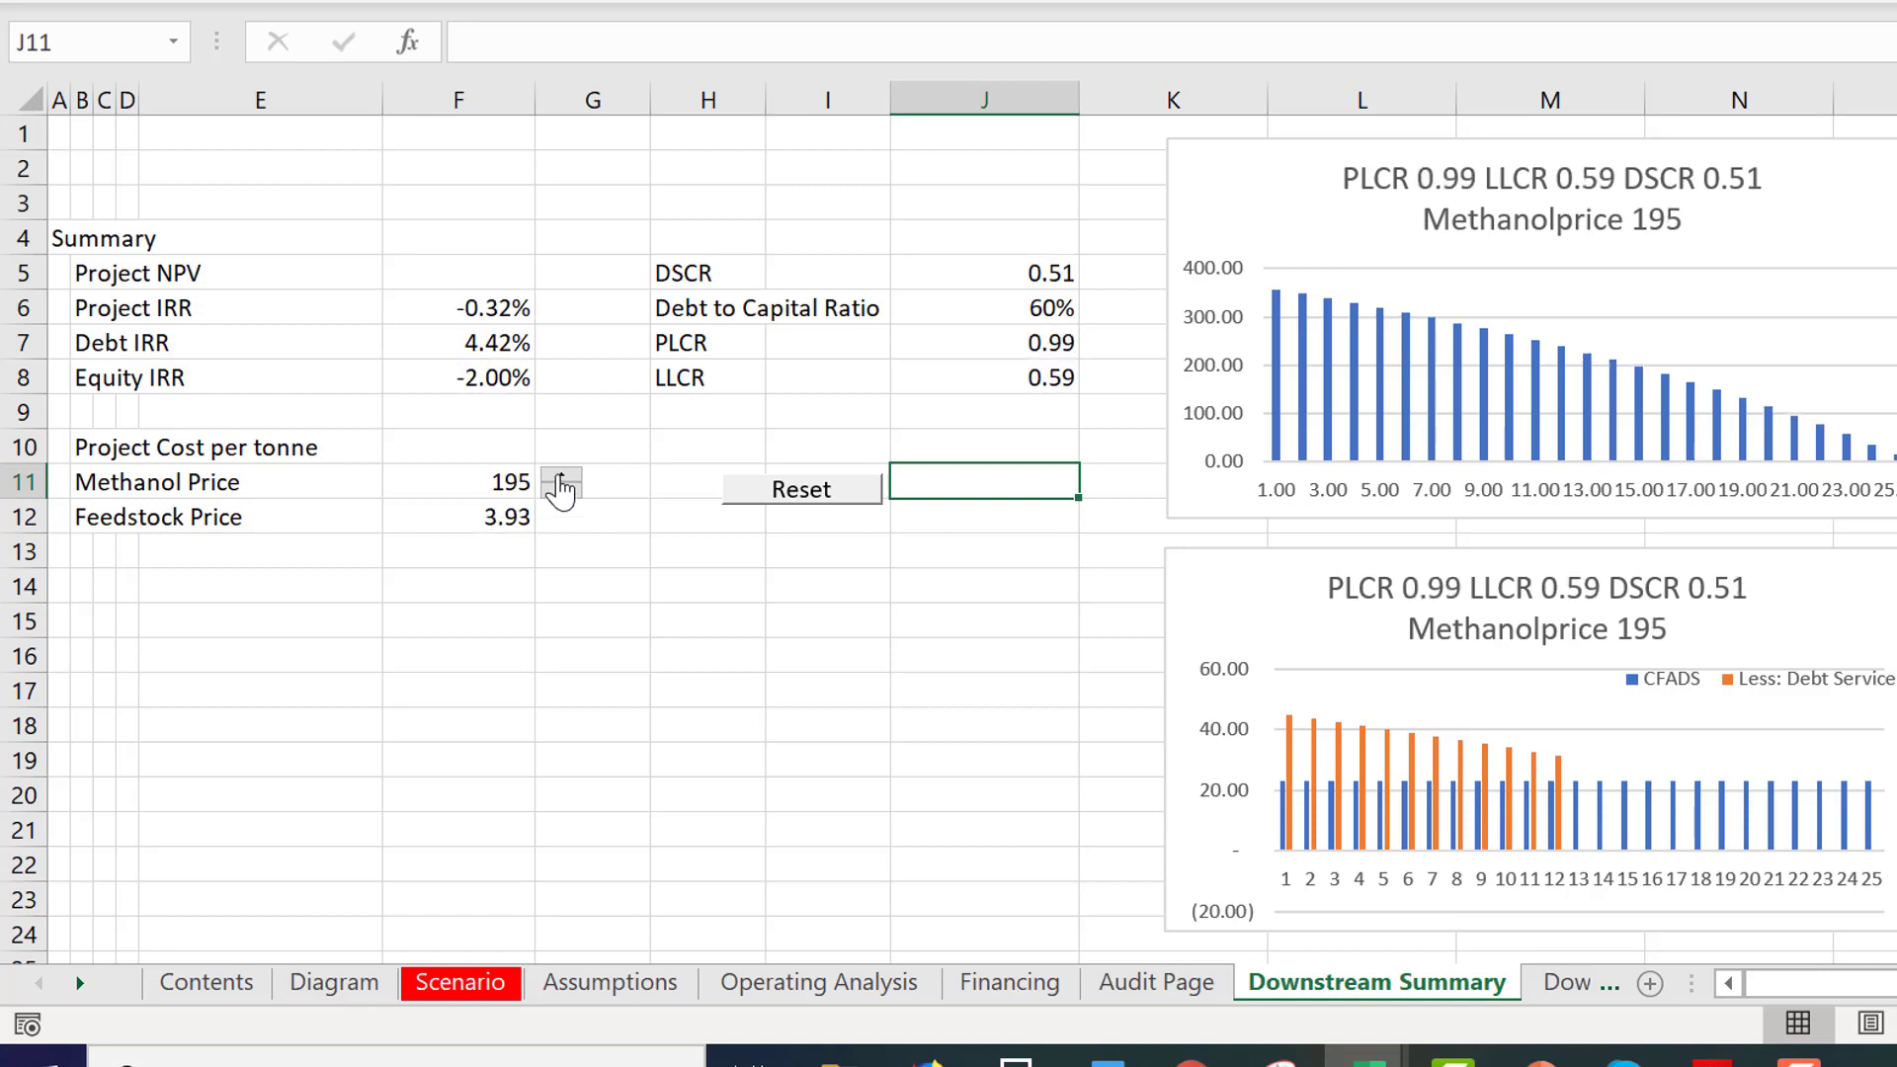
{"action": "left_click", "coordinate": [560, 479]}
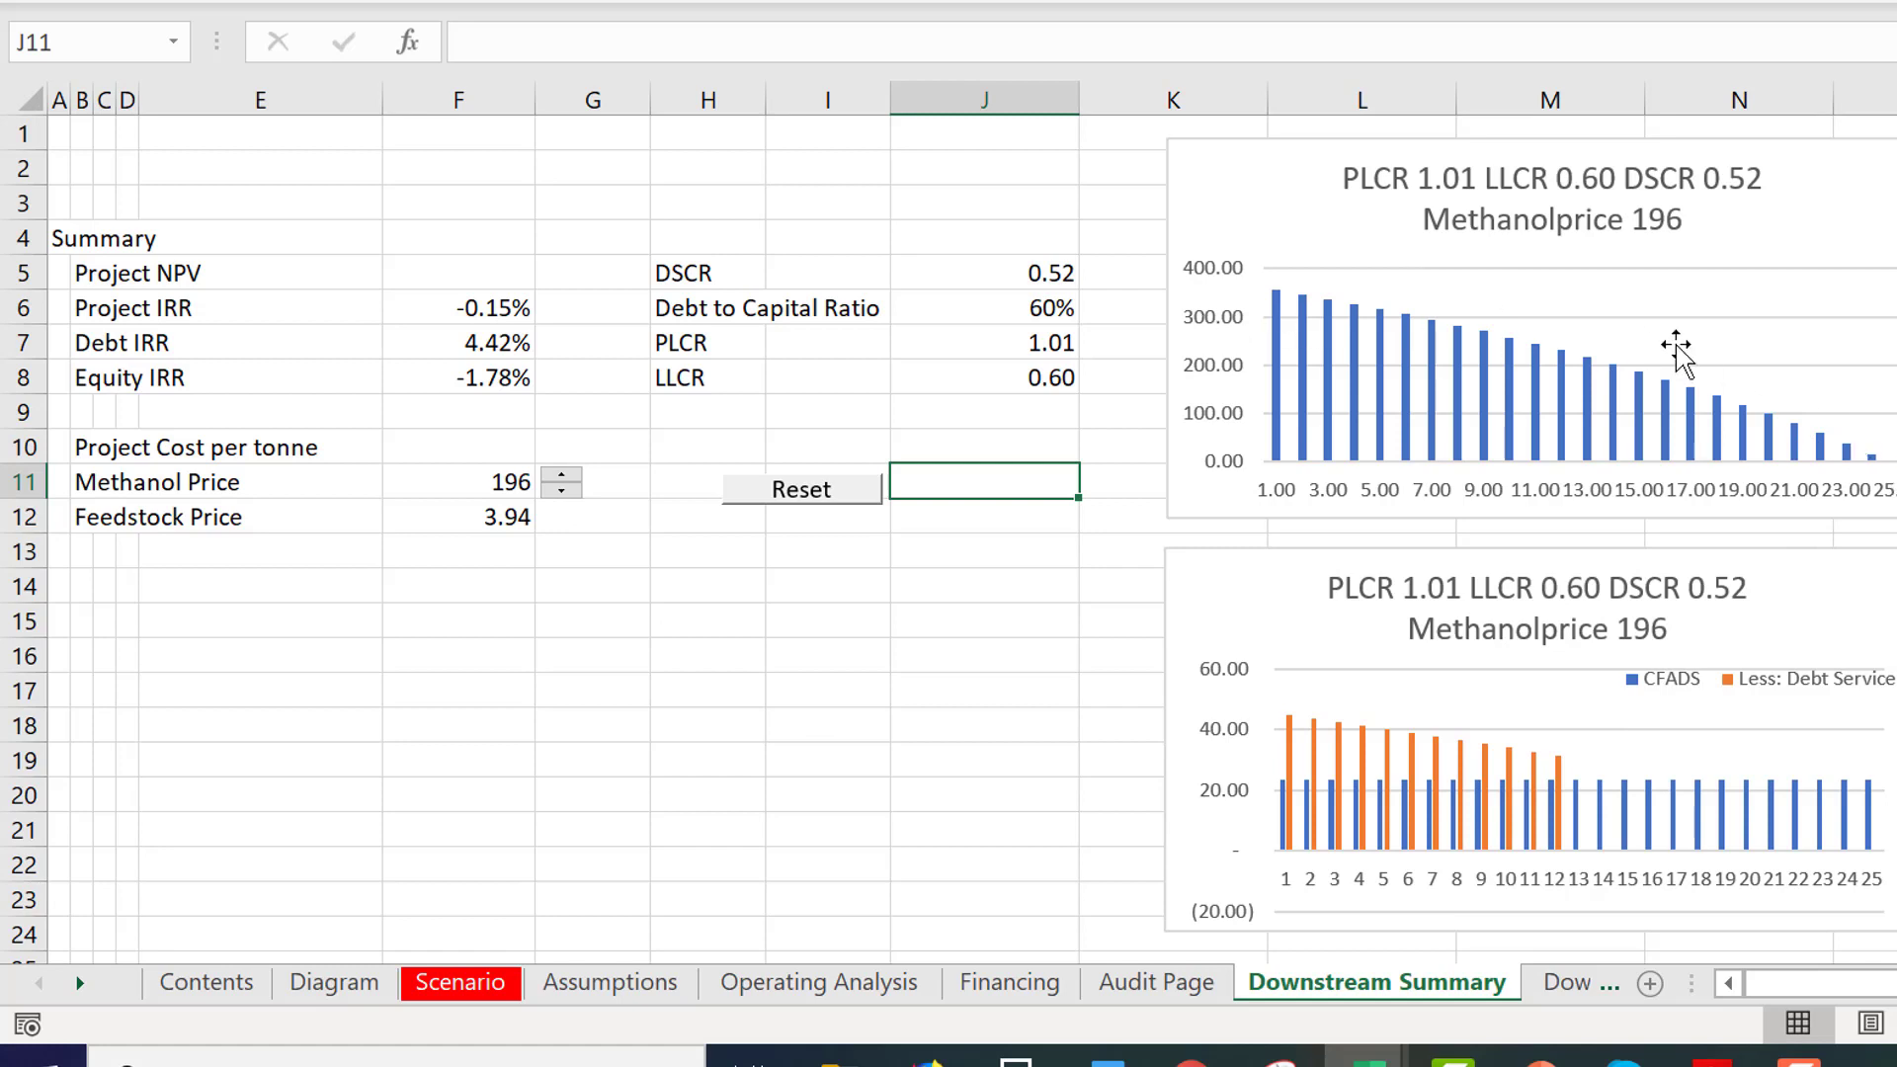
Reset the methanol price to its base value of 260.
{"action": "mouse_move", "coordinate": [1278, 299]}
{"action": "left_click", "coordinate": [802, 491]}
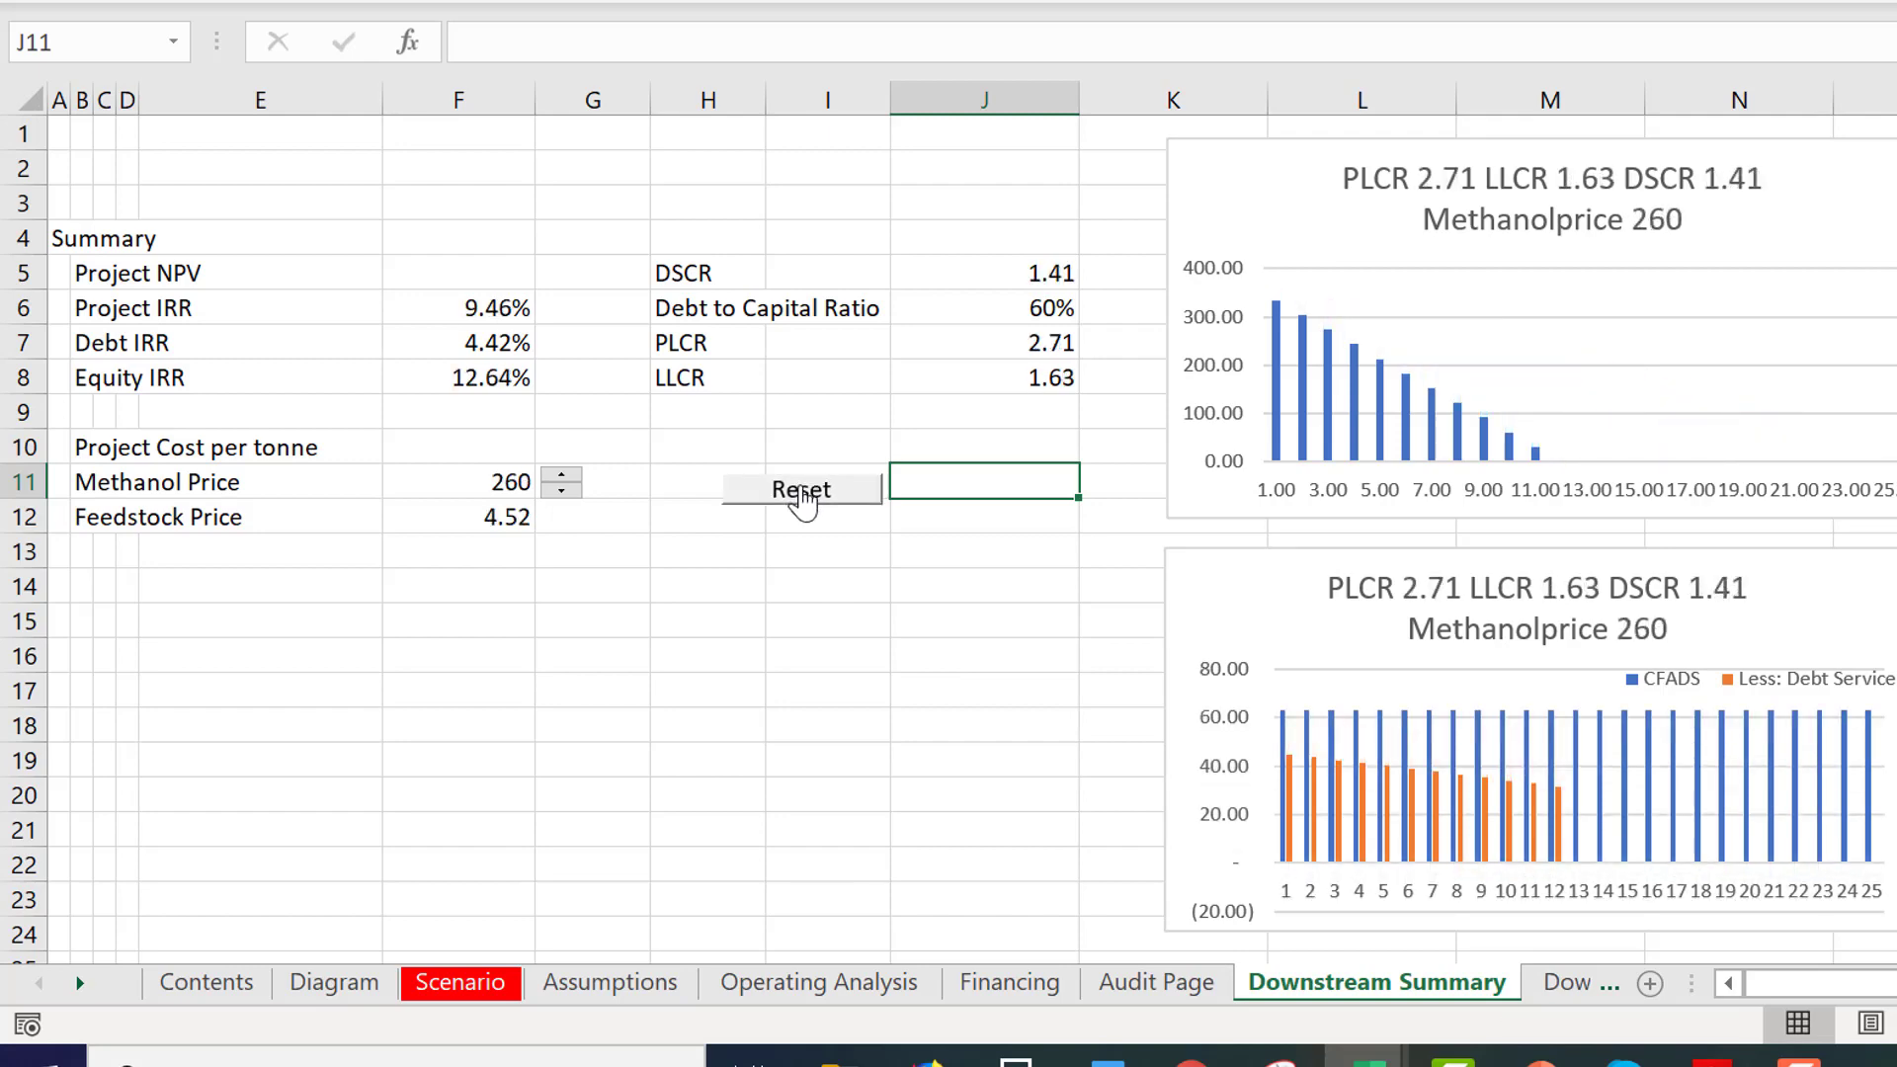
Open the code of the macro assigned to the Reset button, review it, and return to the Downstream Summary sheet.
{"action": "right_click", "coordinate": [802, 491]}
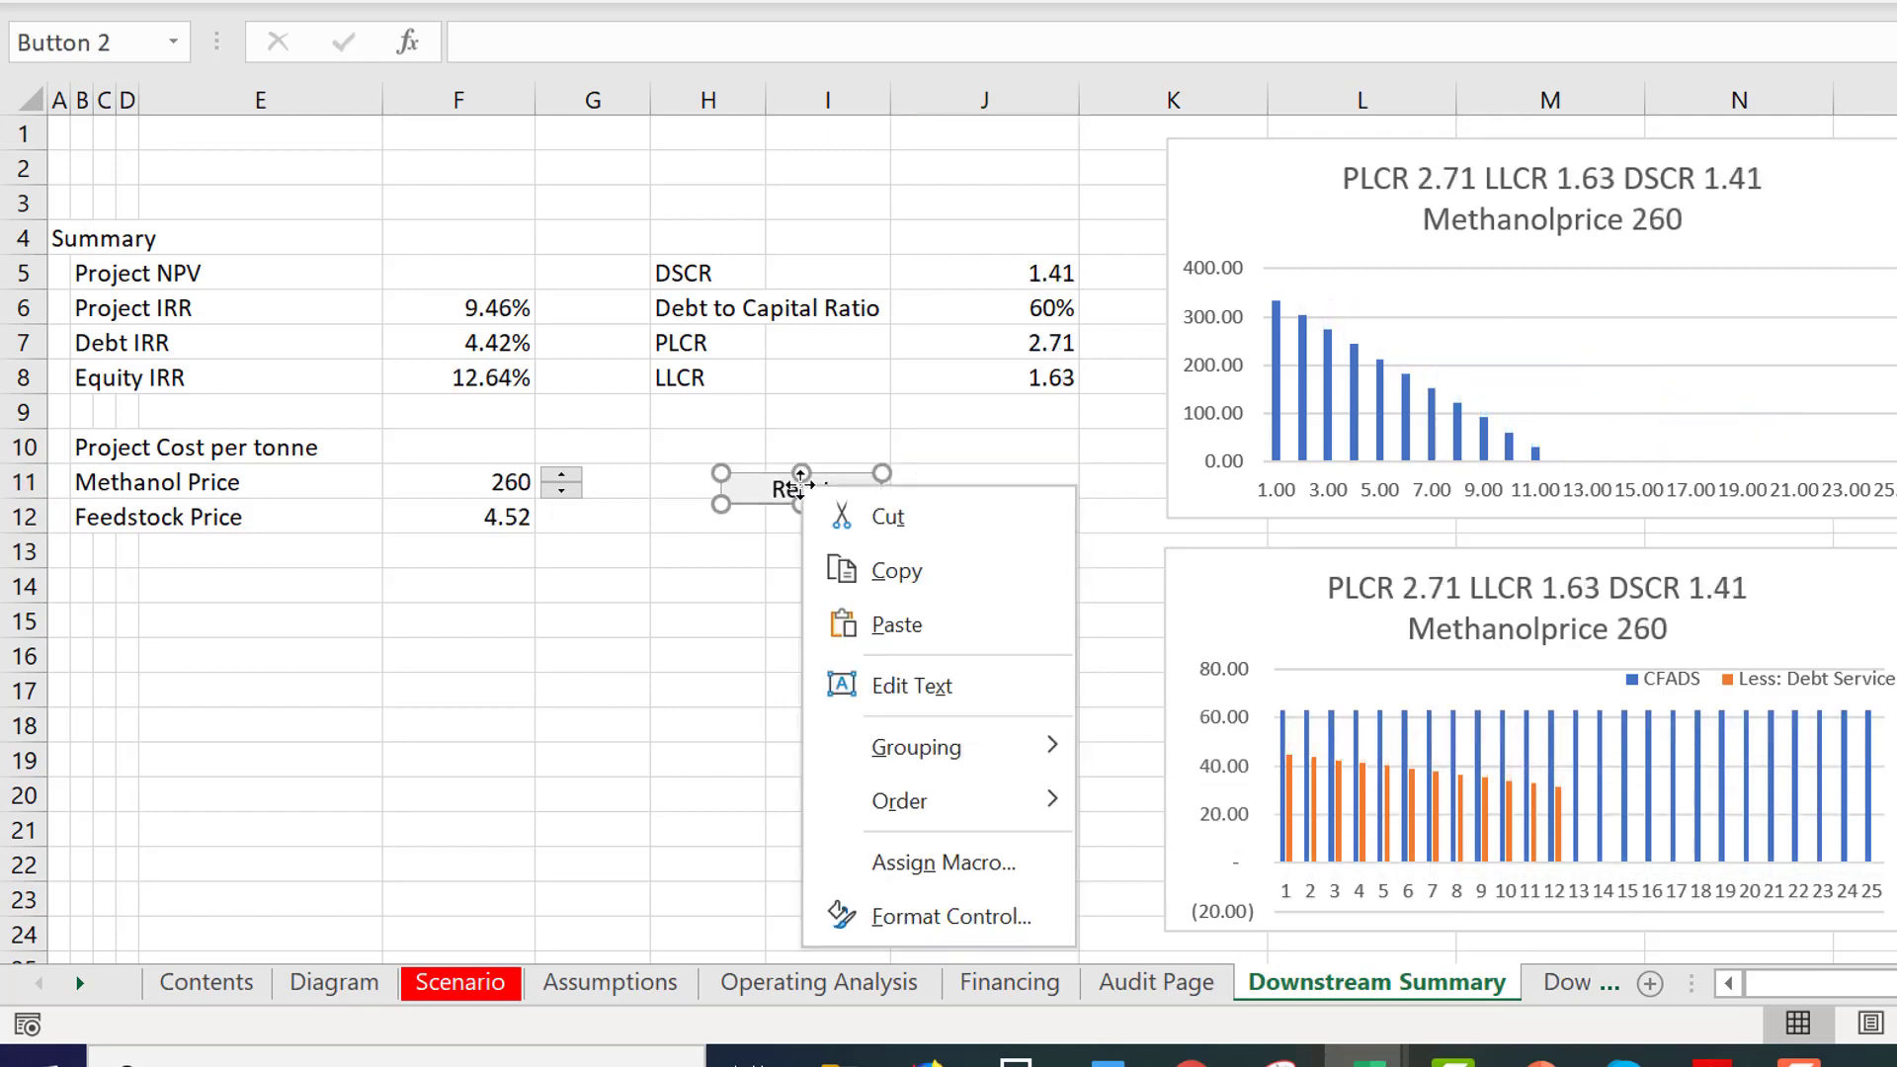
{"action": "left_click", "coordinate": [889, 880]}
{"action": "left_click", "coordinate": [1204, 461]}
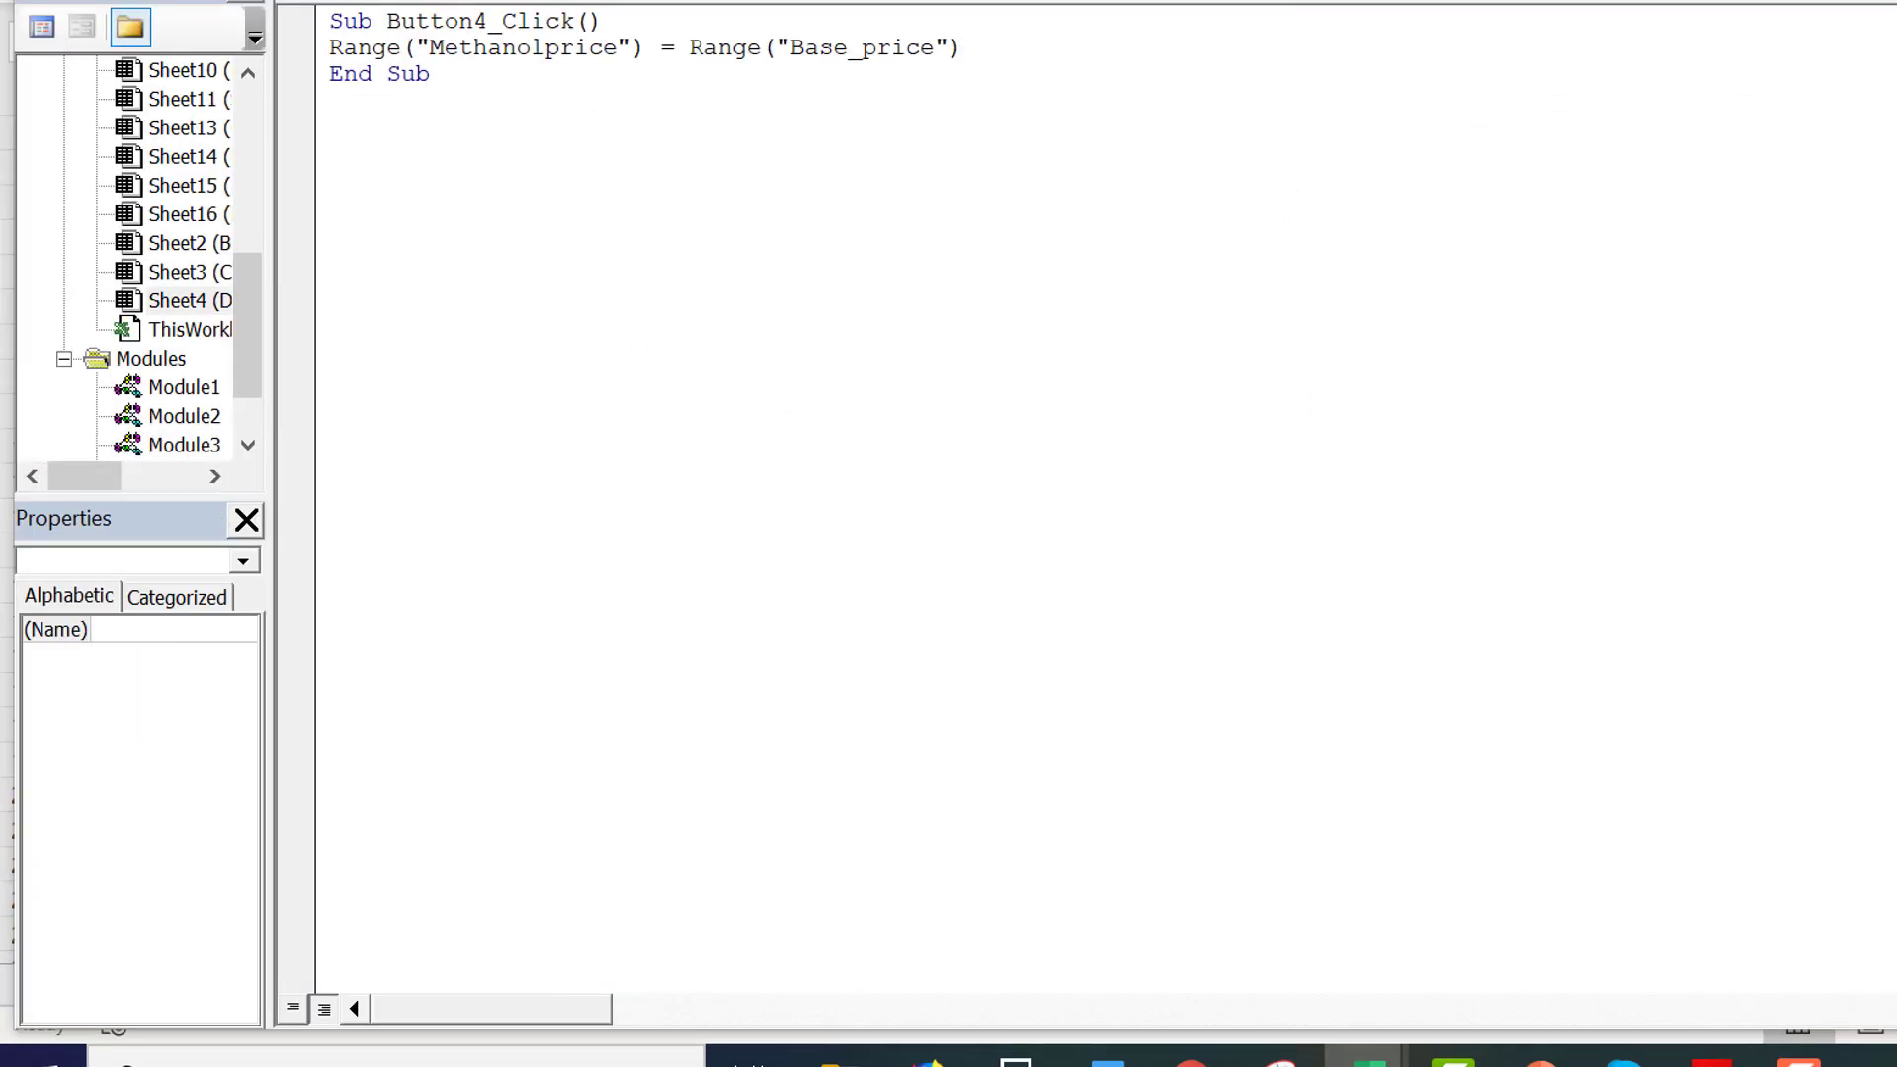
{"action": "key", "text": "alt+F11"}
{"action": "left_click", "coordinate": [536, 584]}
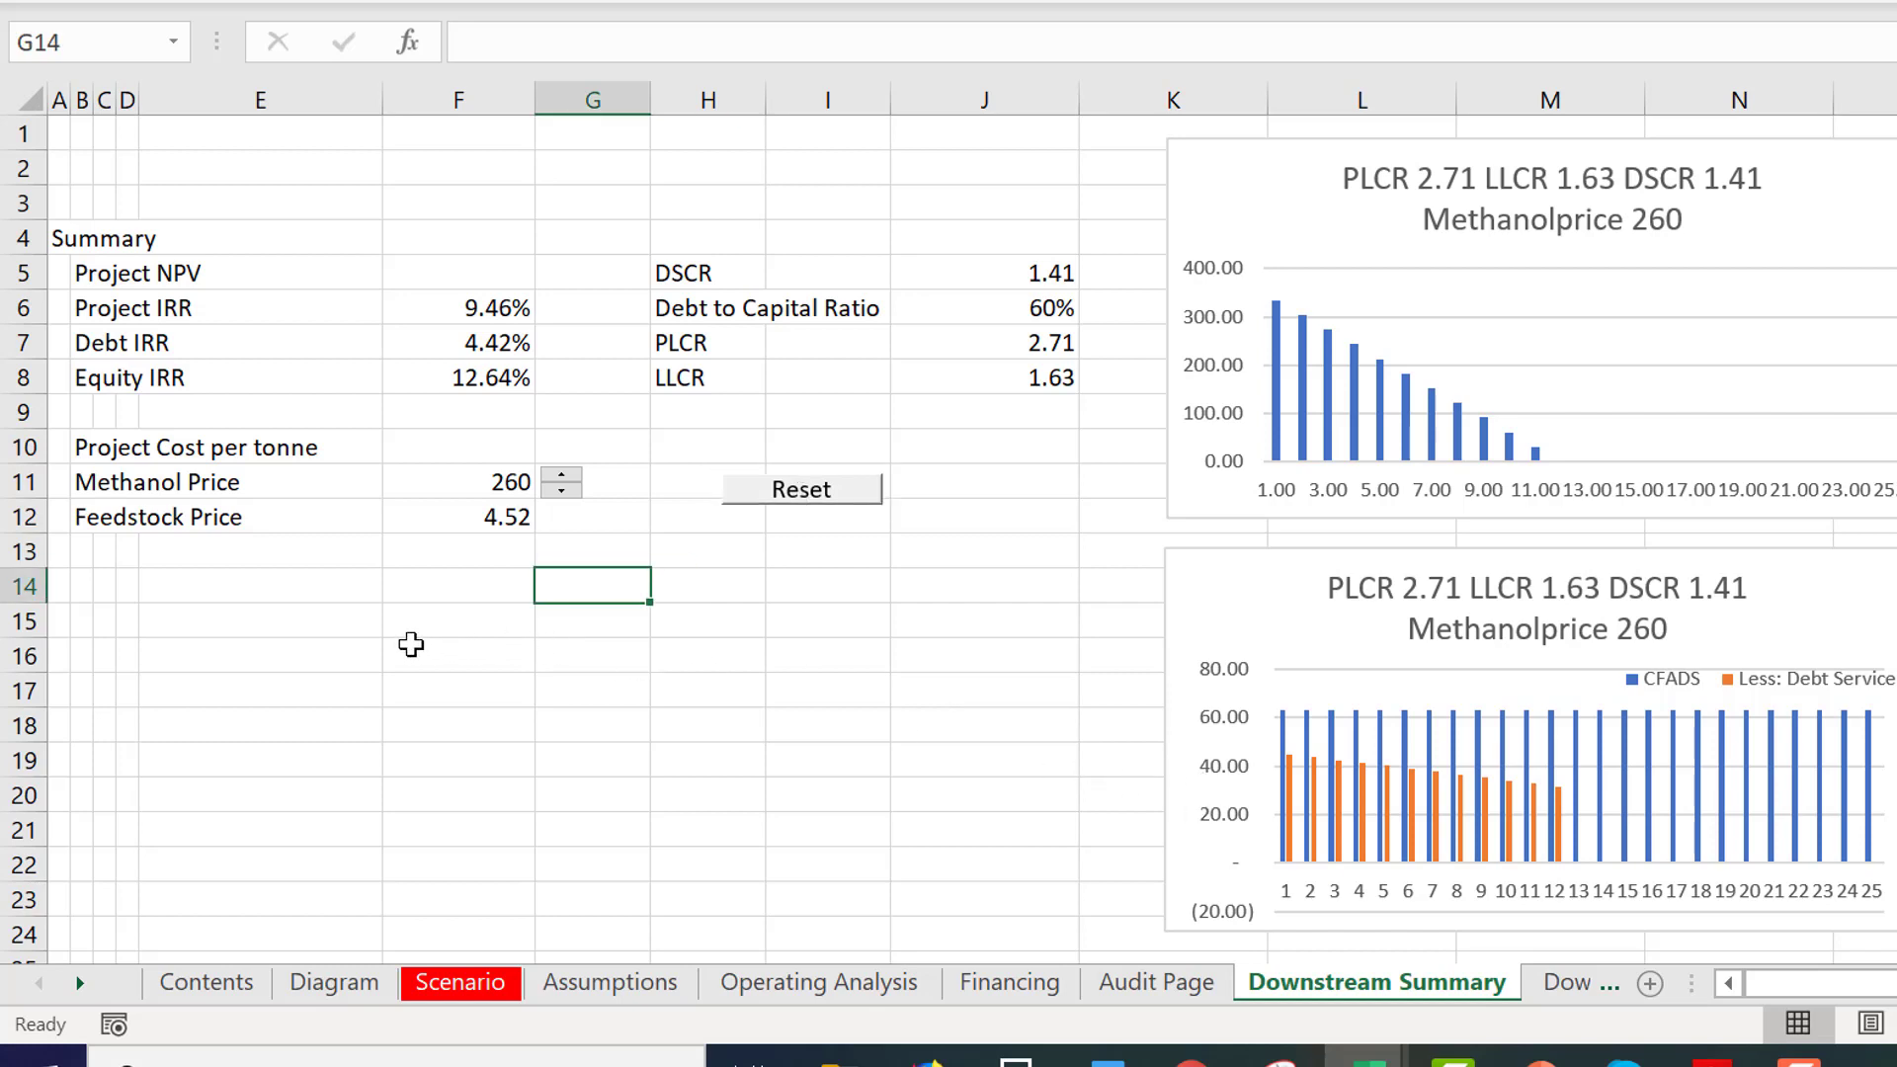
{"action": "left_click", "coordinate": [1798, 1055]}
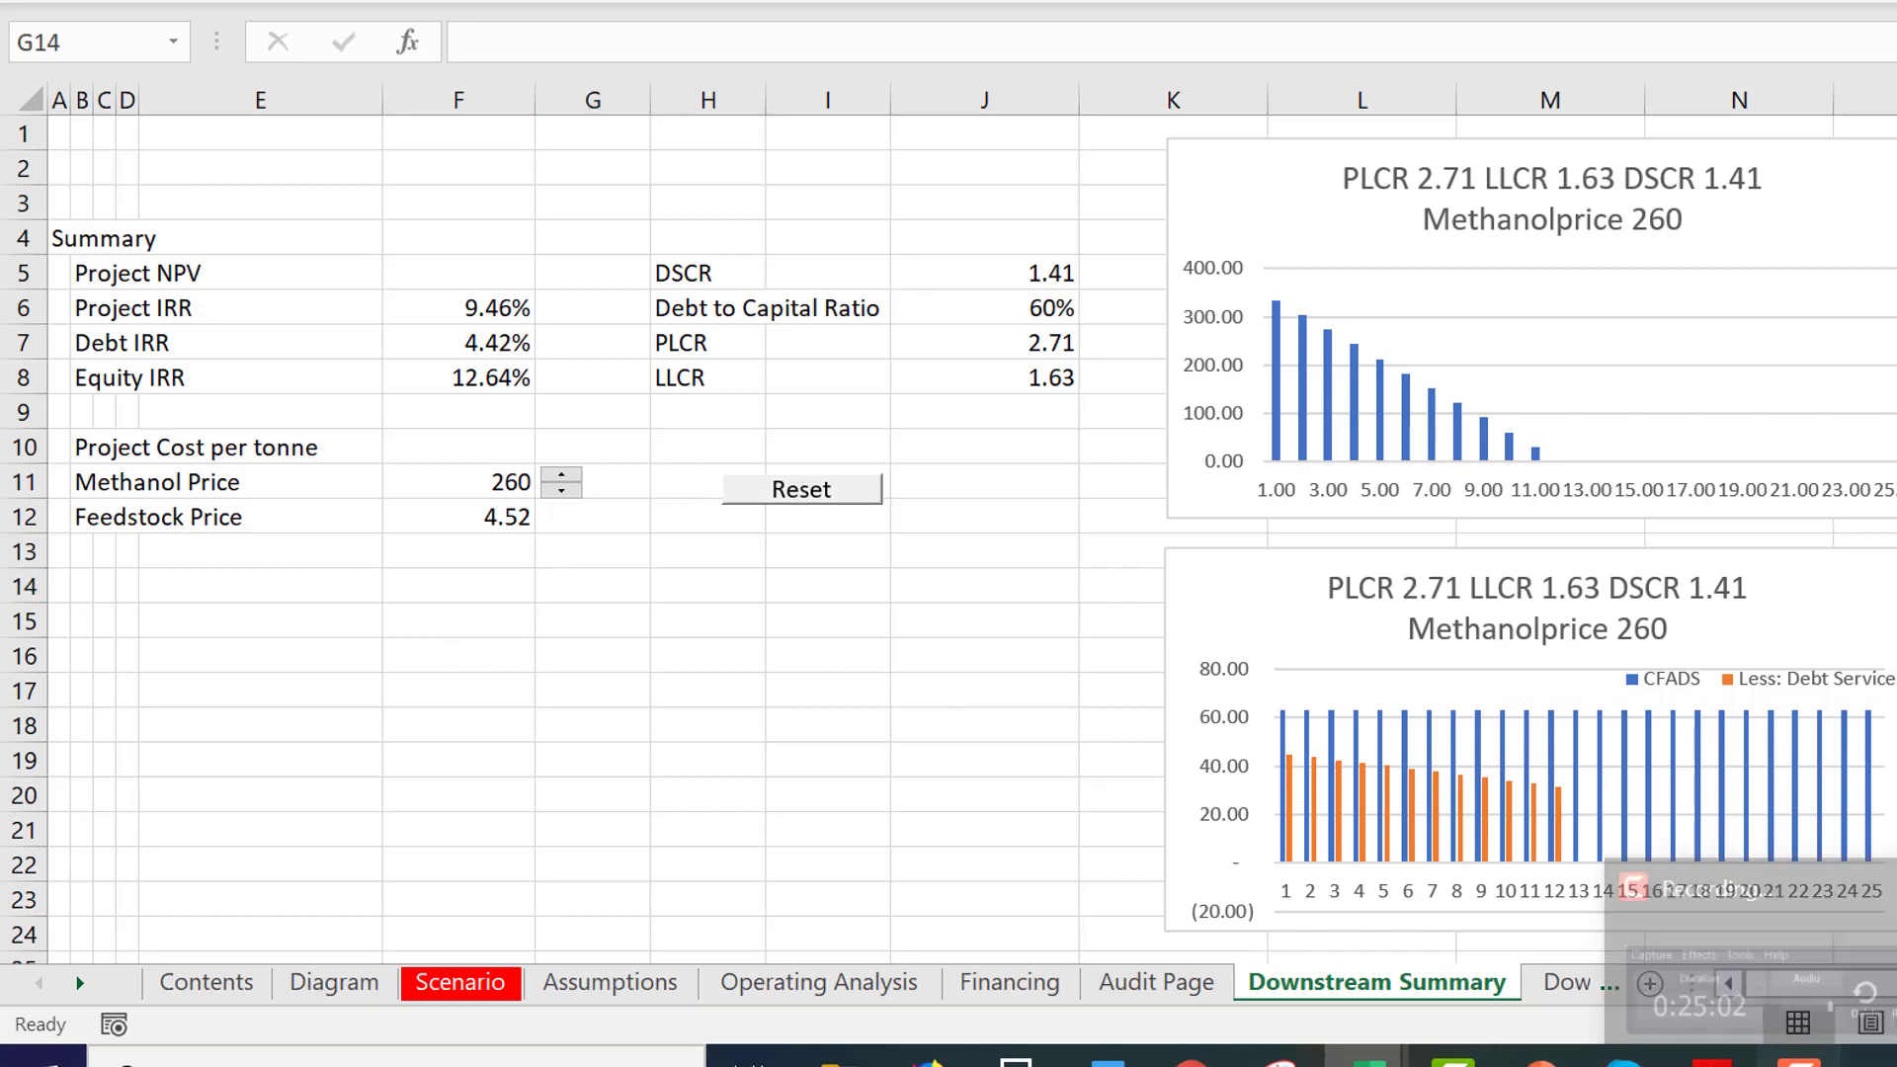